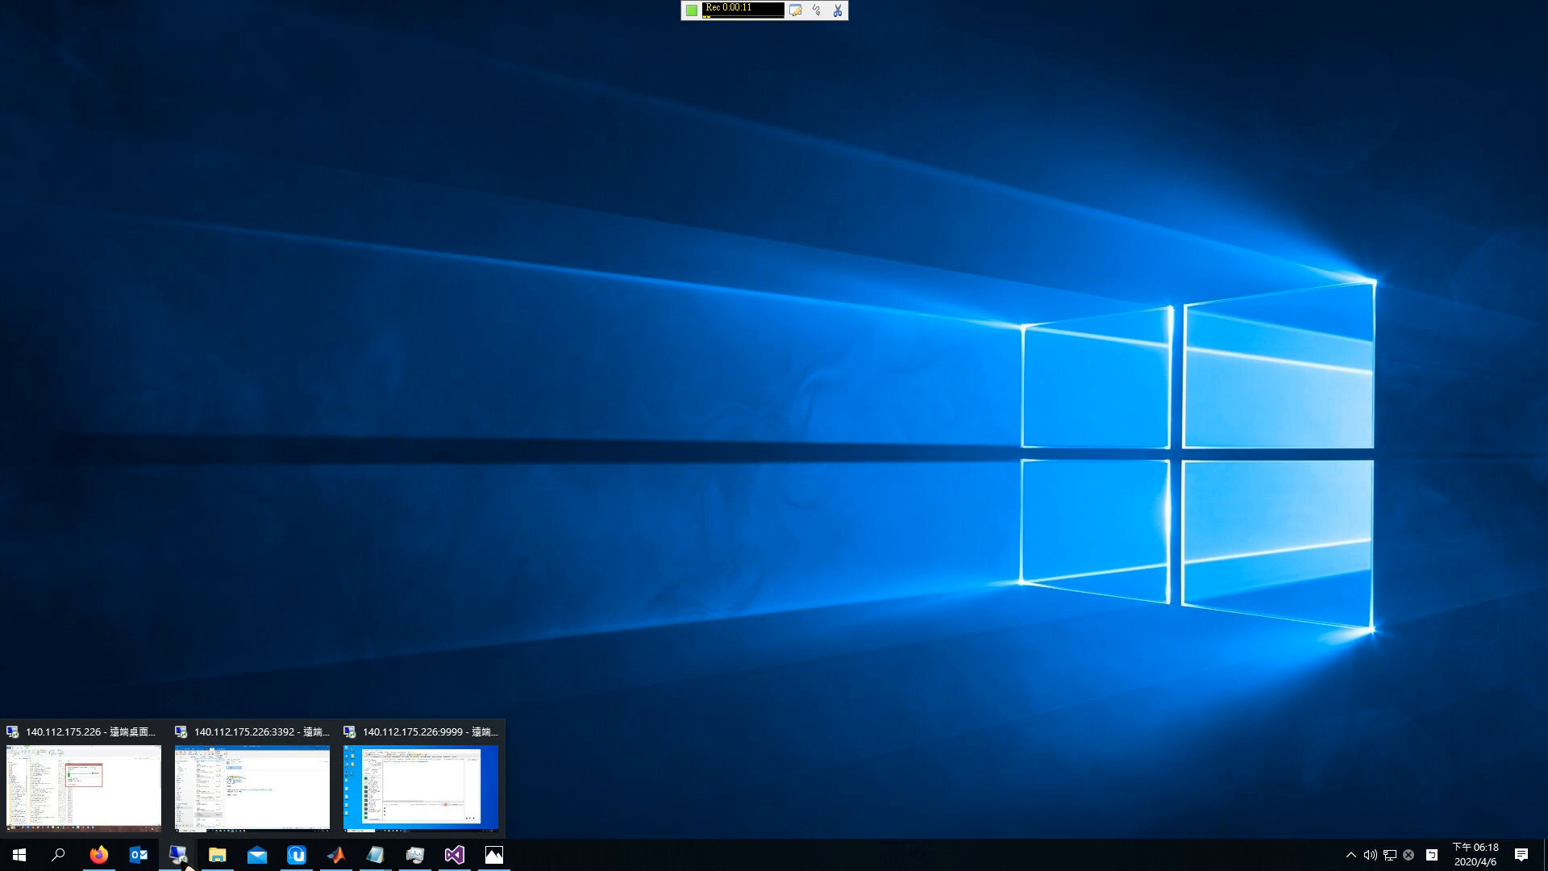
# Open a Remote Desktop connection to 140.112.175.226:9999 and accept the untrusted certificate of lab425-tutorial.
pyautogui.rightClick(179, 856)
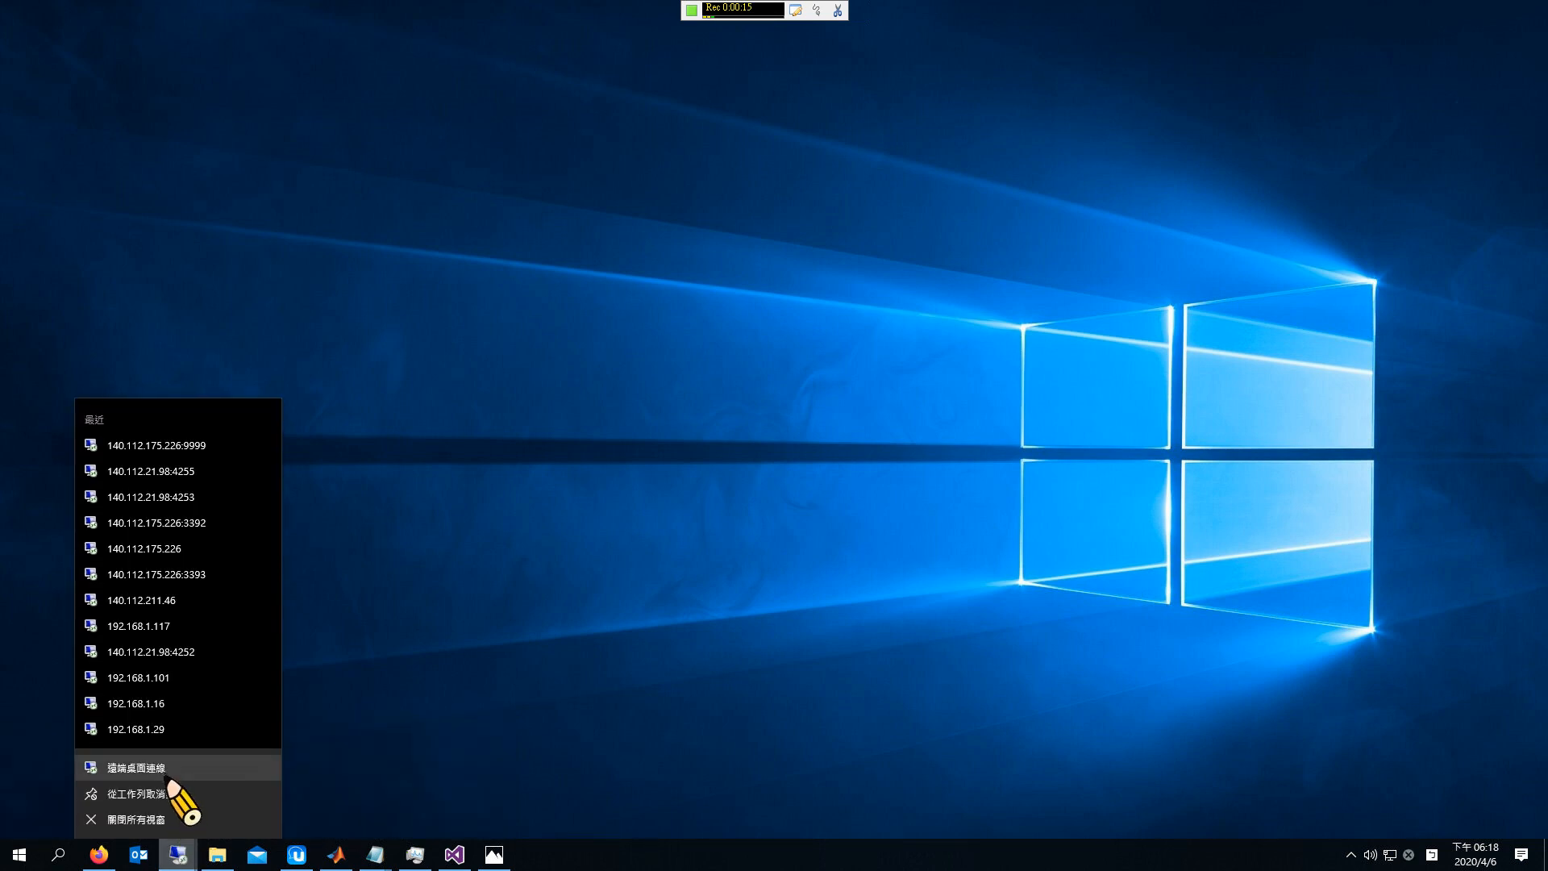
pyautogui.click(169, 772)
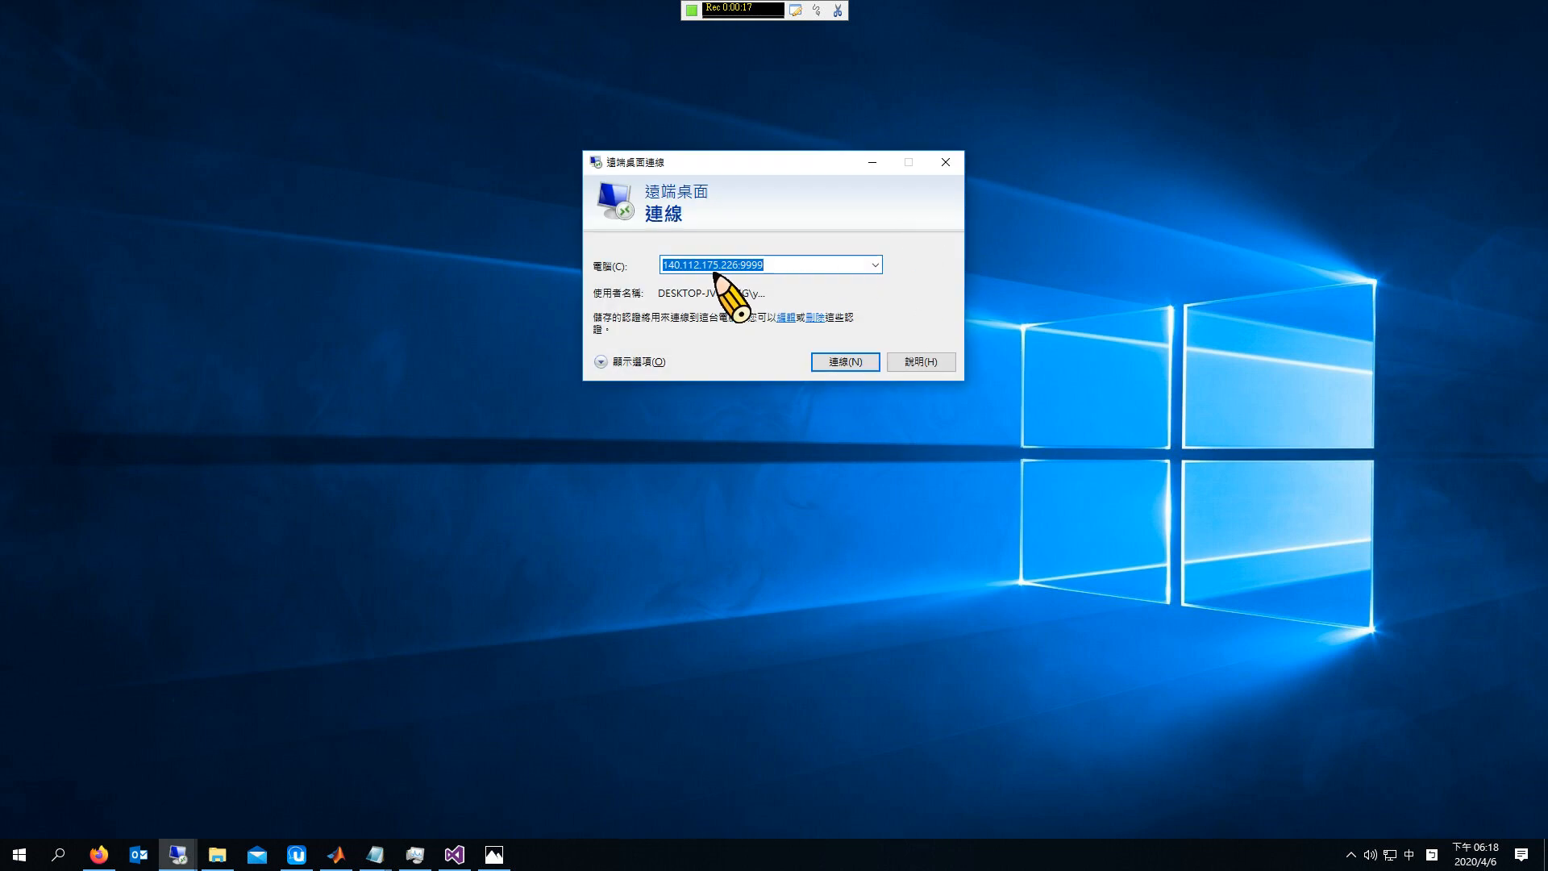
pyautogui.click(685, 268)
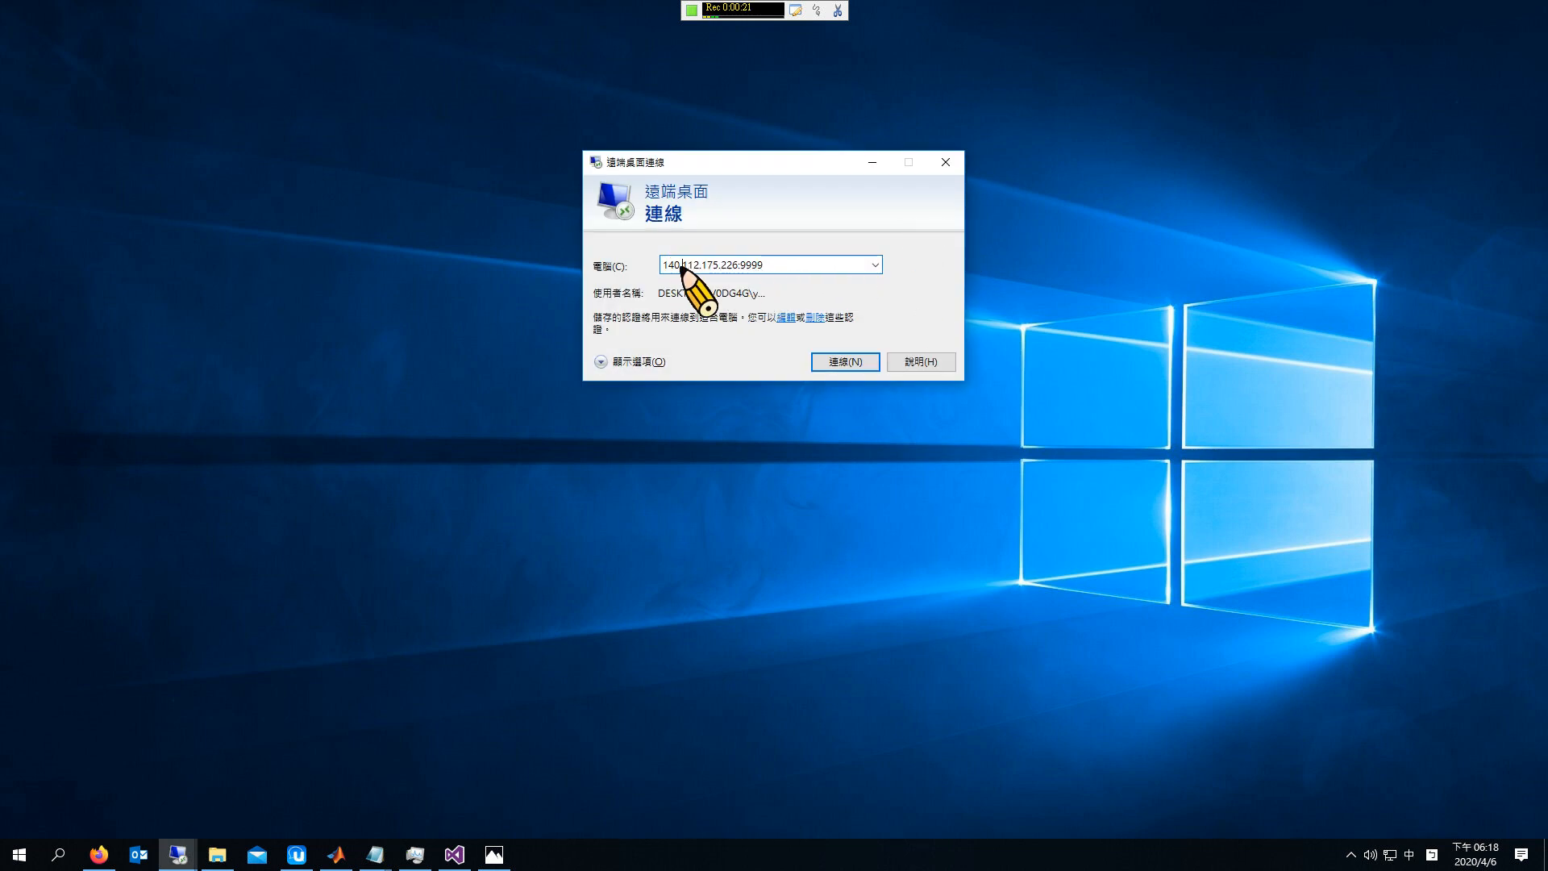
pyautogui.click(740, 268)
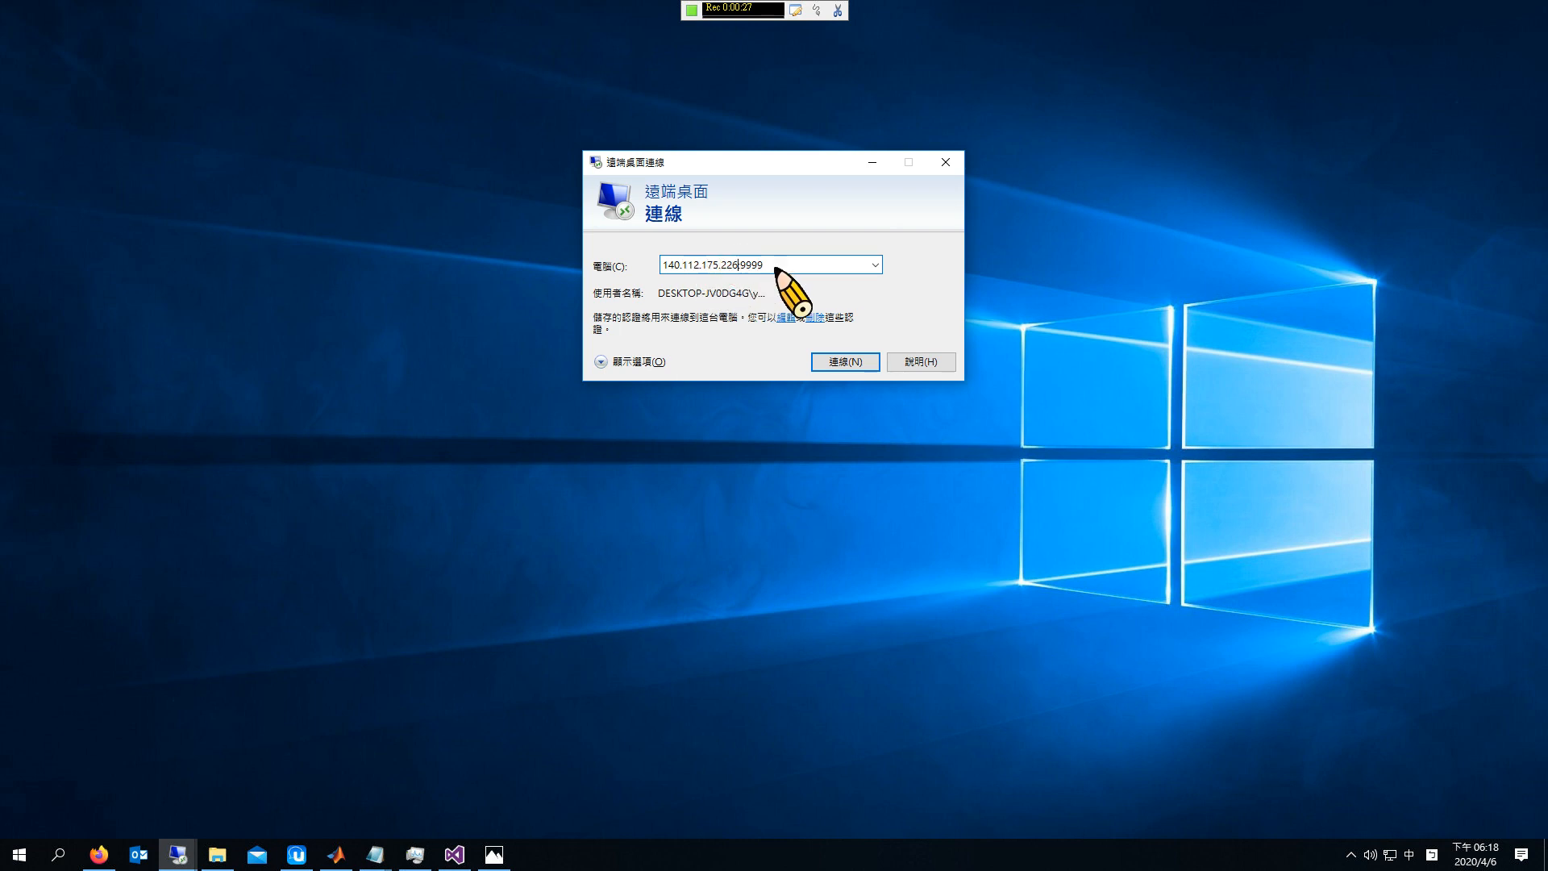
pyautogui.click(852, 363)
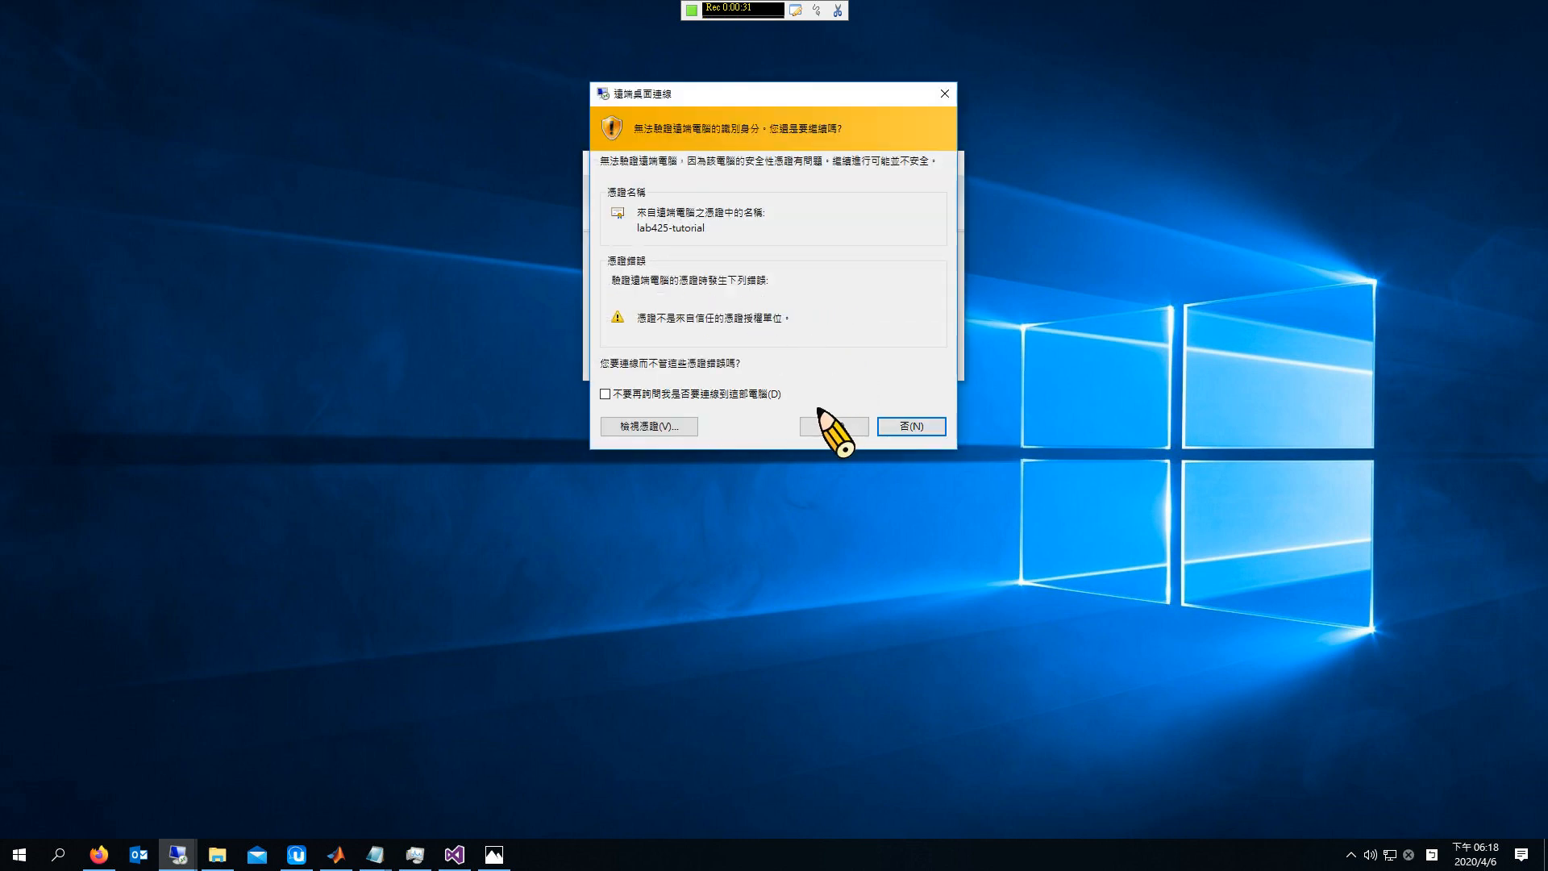
pyautogui.click(830, 428)
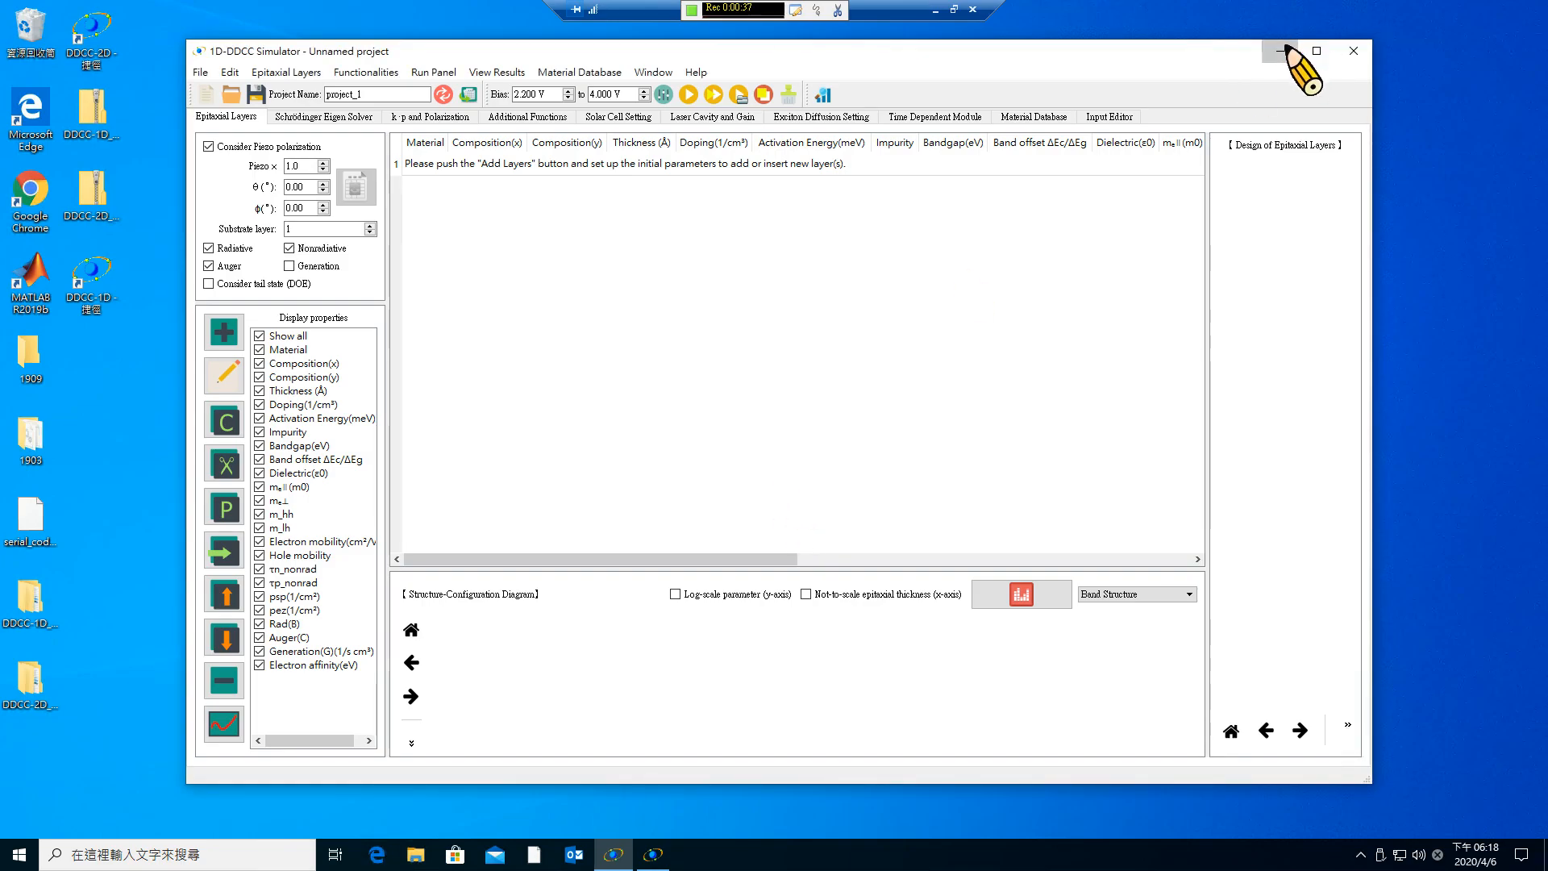
# Minimize the 1D-DDCC Simulator to point out its desktop shortcut and restore its window.
pyautogui.click(1281, 50)
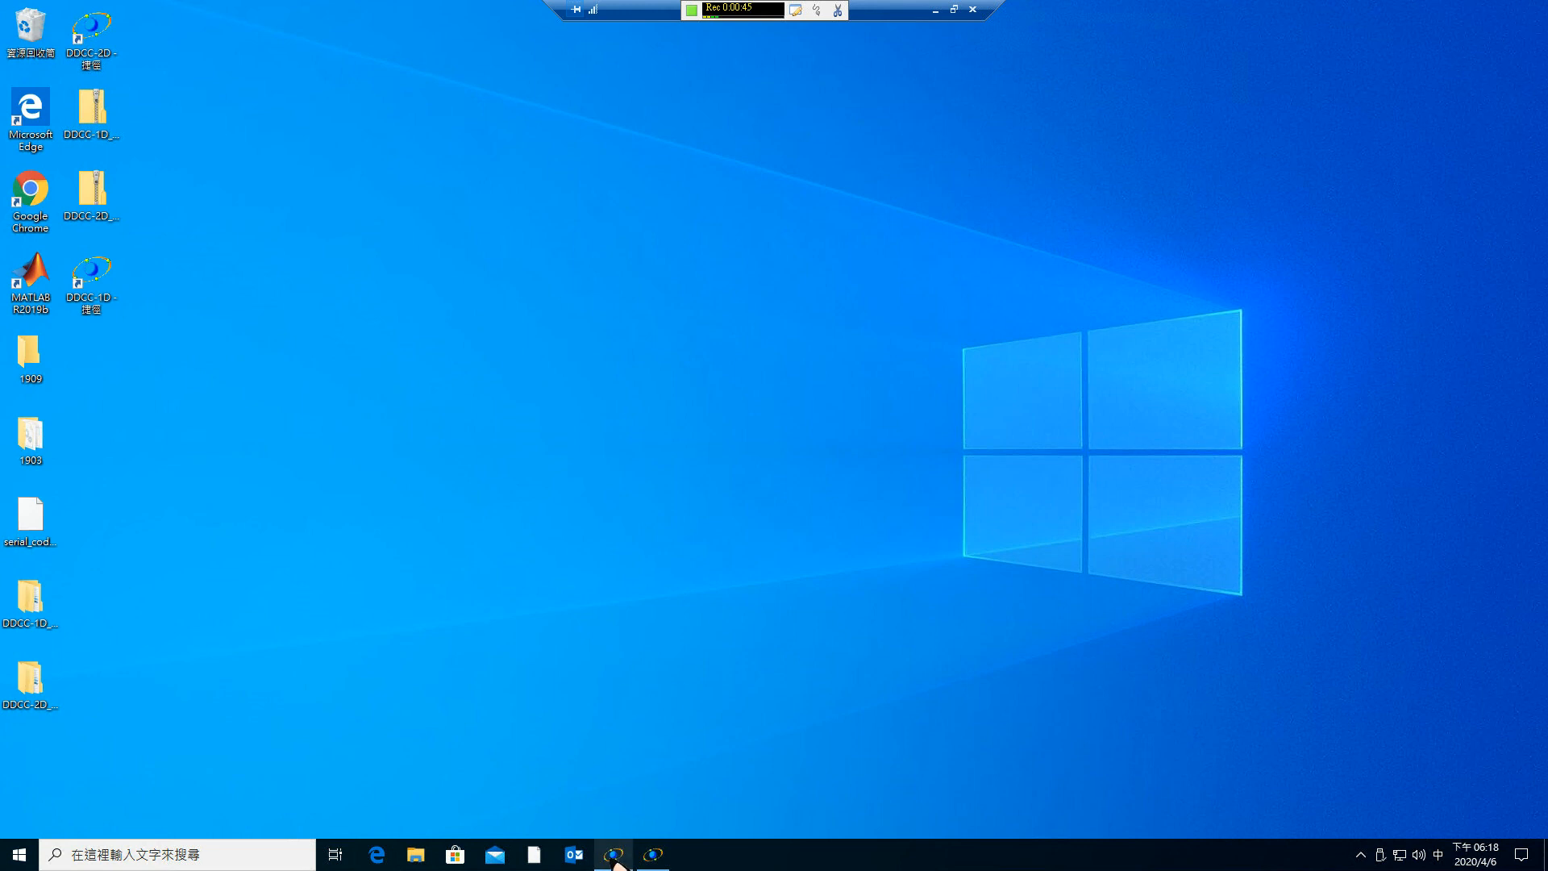
pyautogui.moveTo(614, 861)
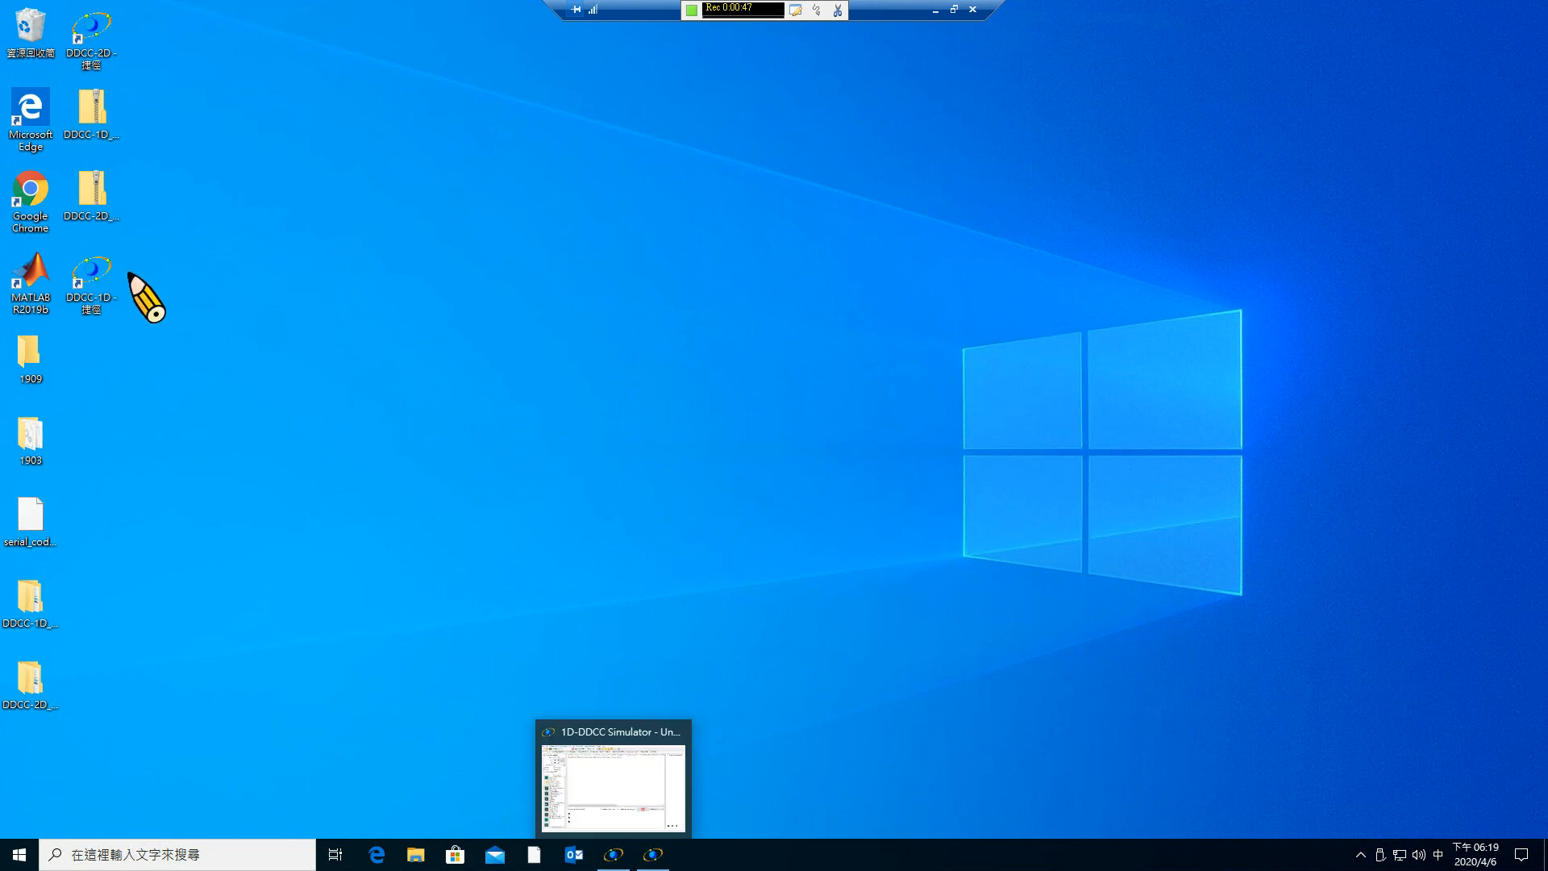
pyautogui.click(103, 282)
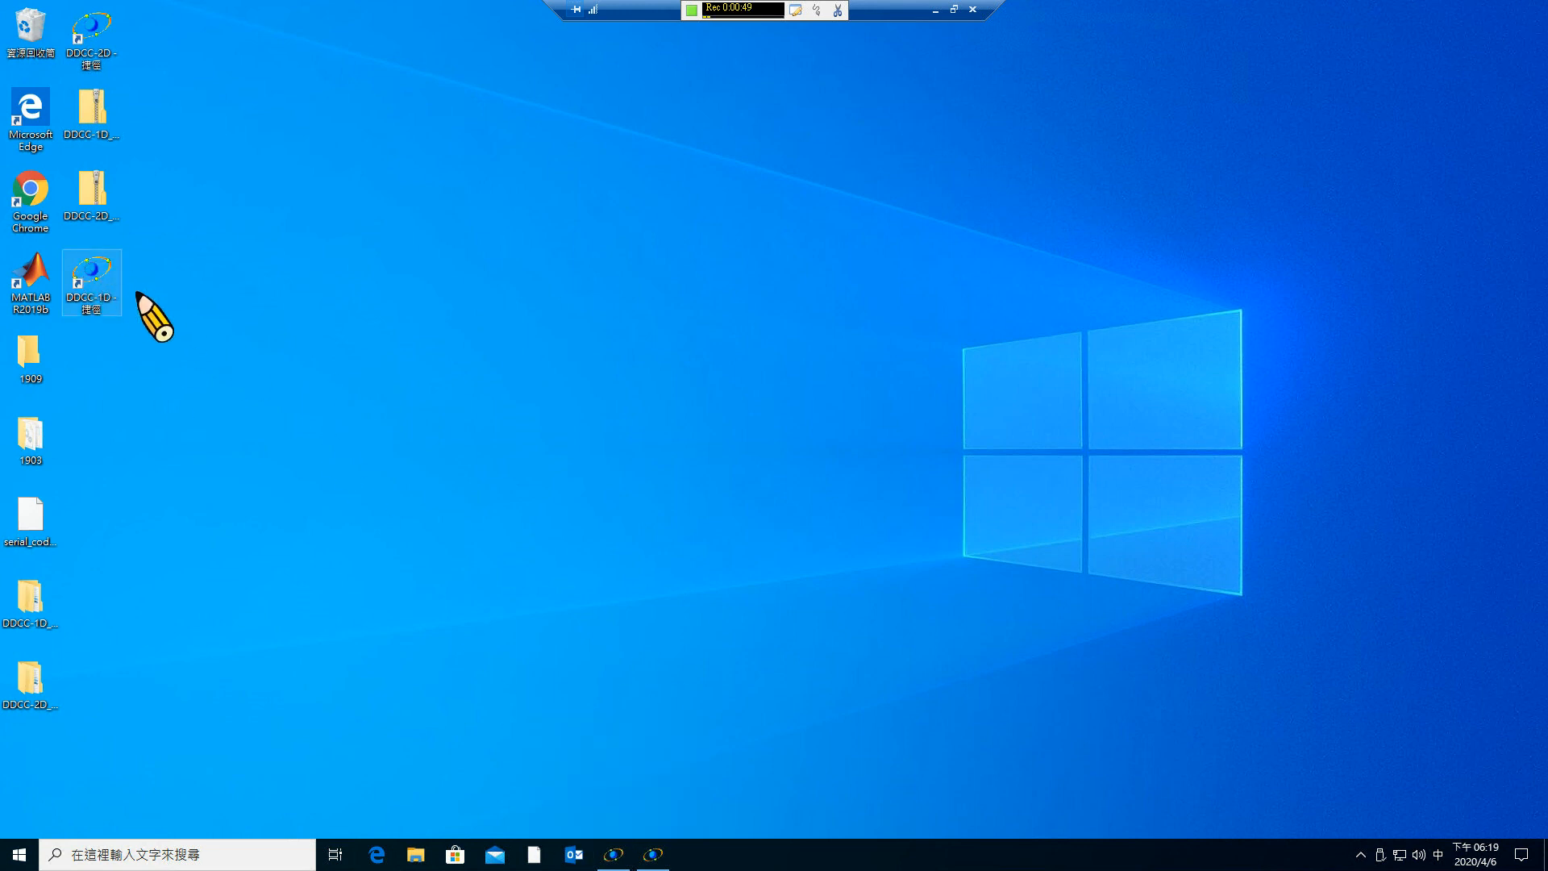
pyautogui.click(615, 856)
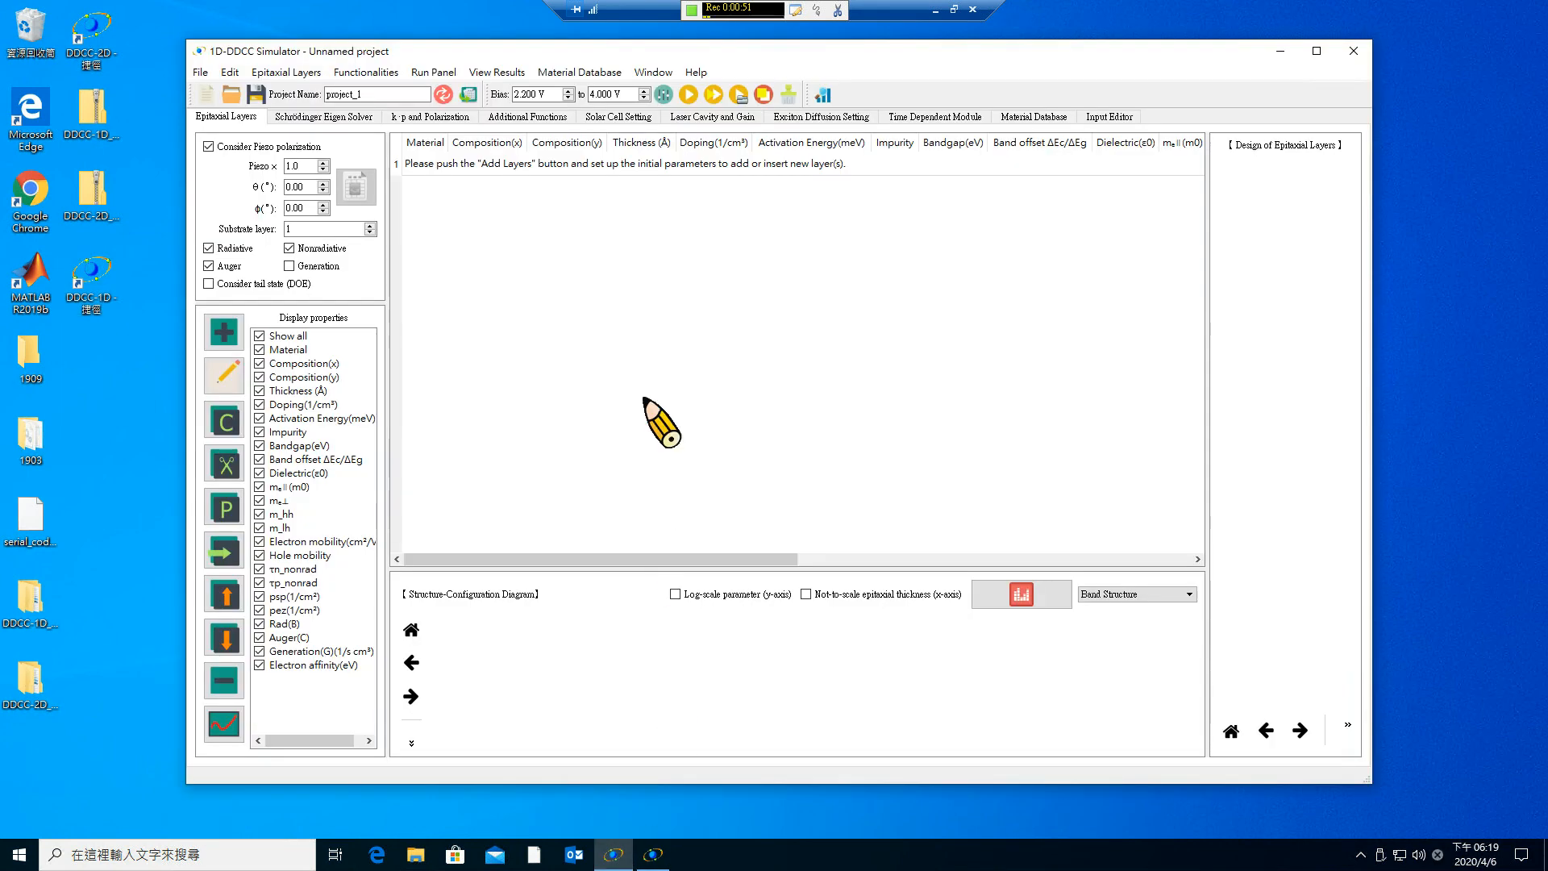
# Look over the Epitaxial Layers and Schrödinger Eigen Solver pages of the 1D-DDCC Simulator.
pyautogui.moveTo(582, 57)
pyautogui.mouseDown()
pyautogui.moveTo(621, 56)
pyautogui.moveTo(568, 53)
pyautogui.mouseUp()
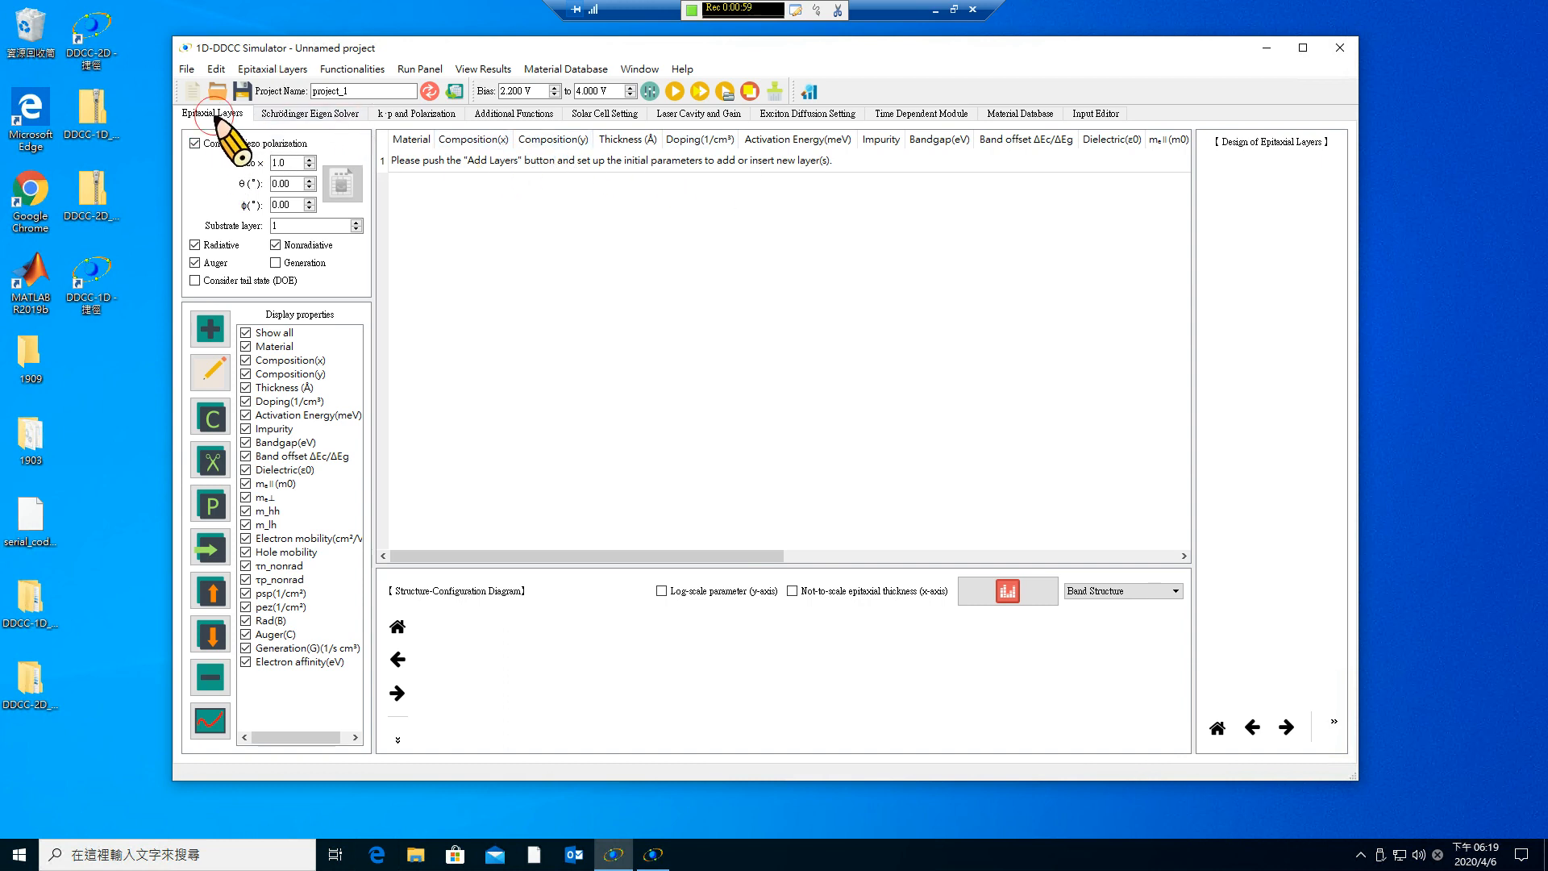
pyautogui.click(311, 114)
pyautogui.click(228, 114)
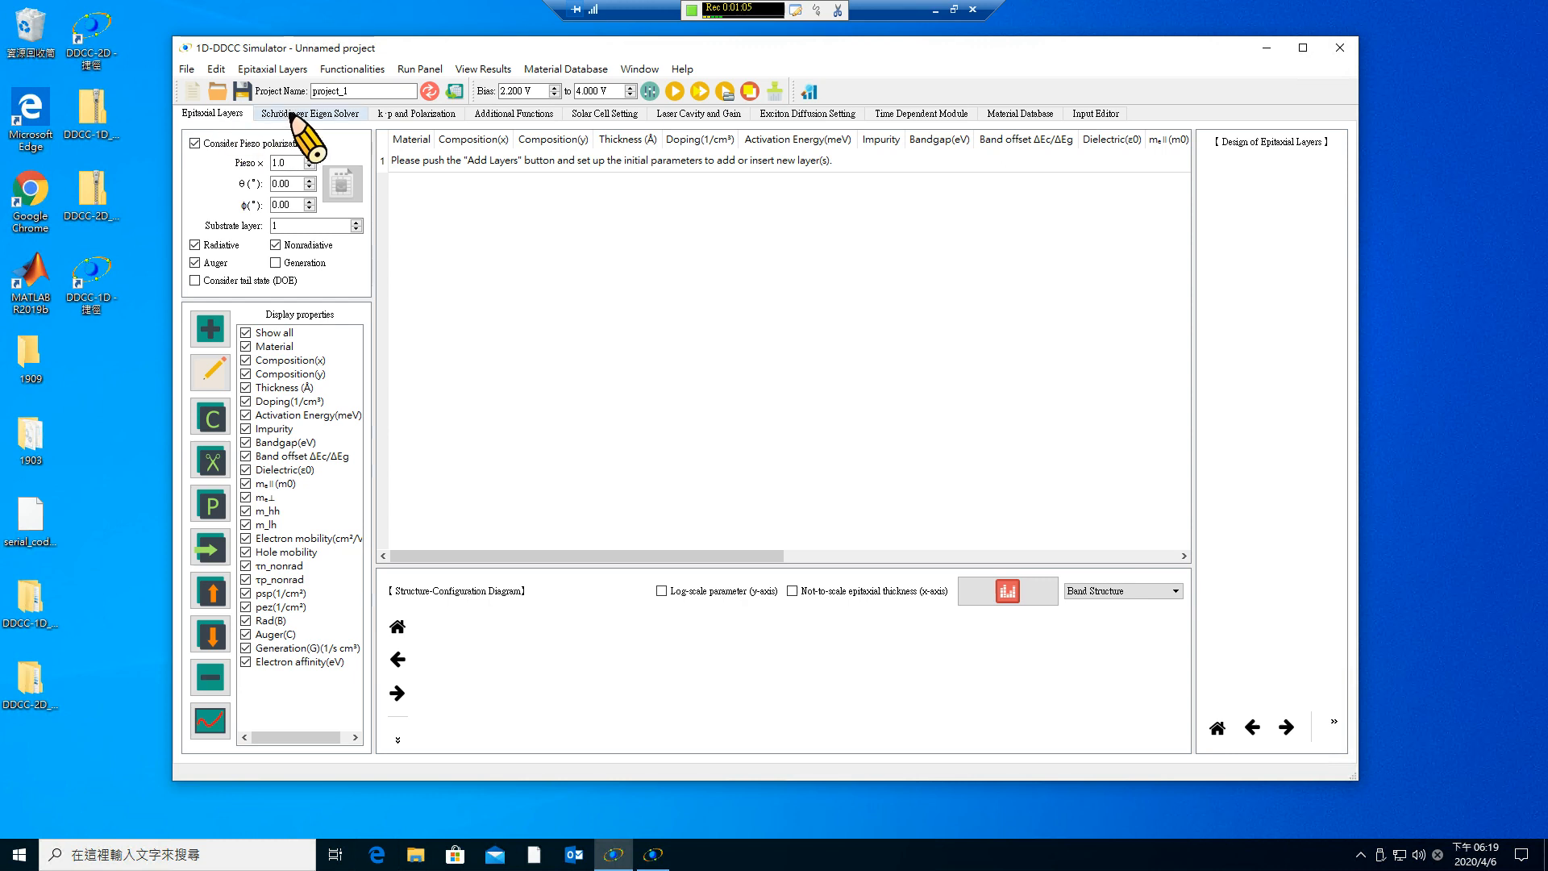
pyautogui.click(292, 116)
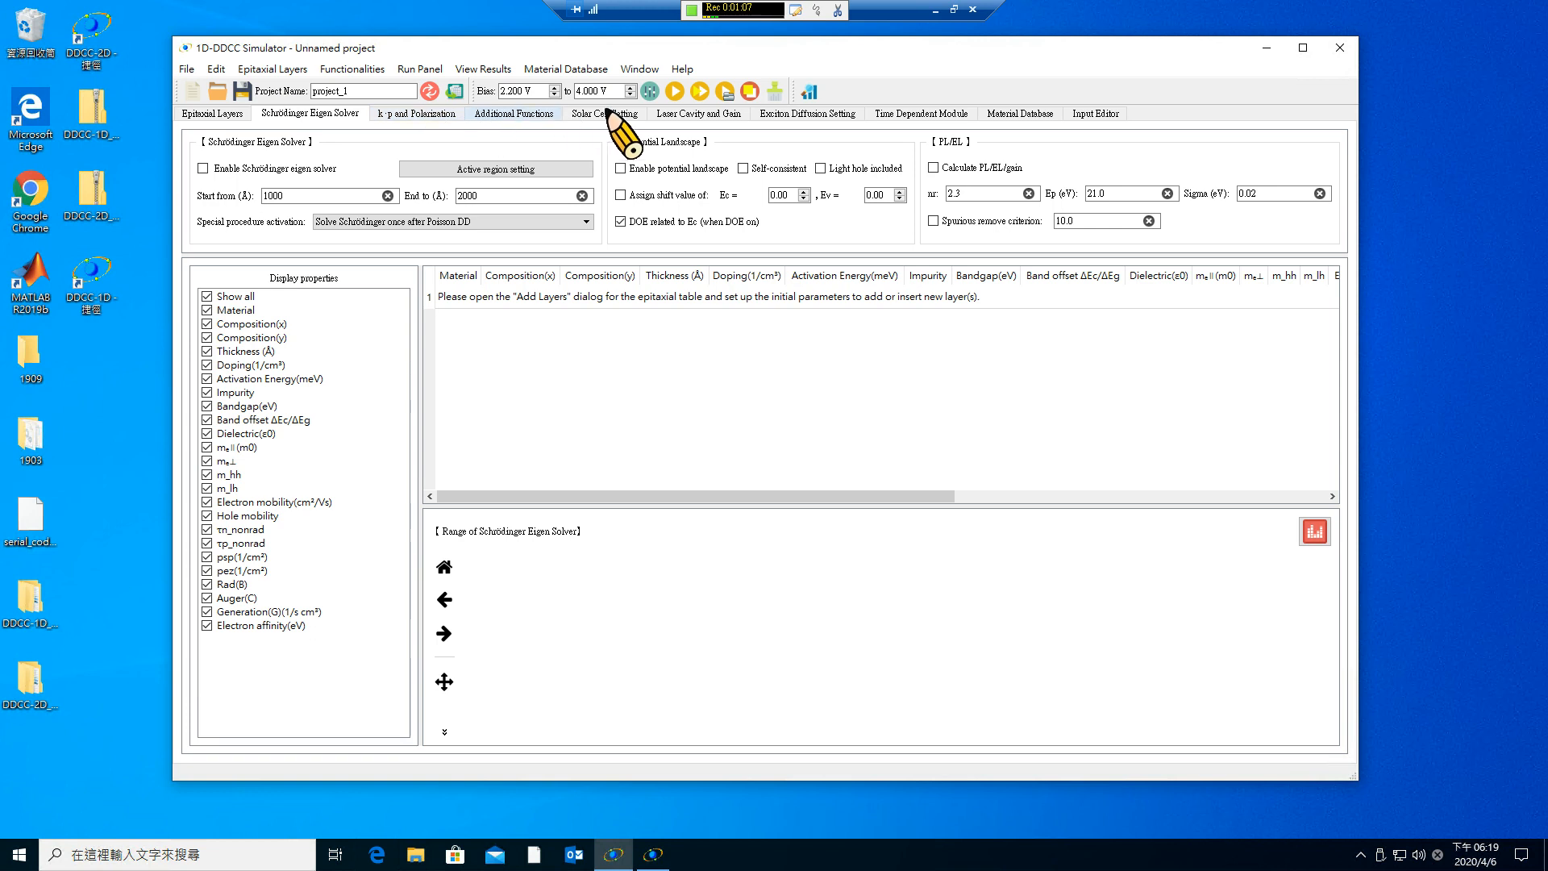
pyautogui.click(214, 114)
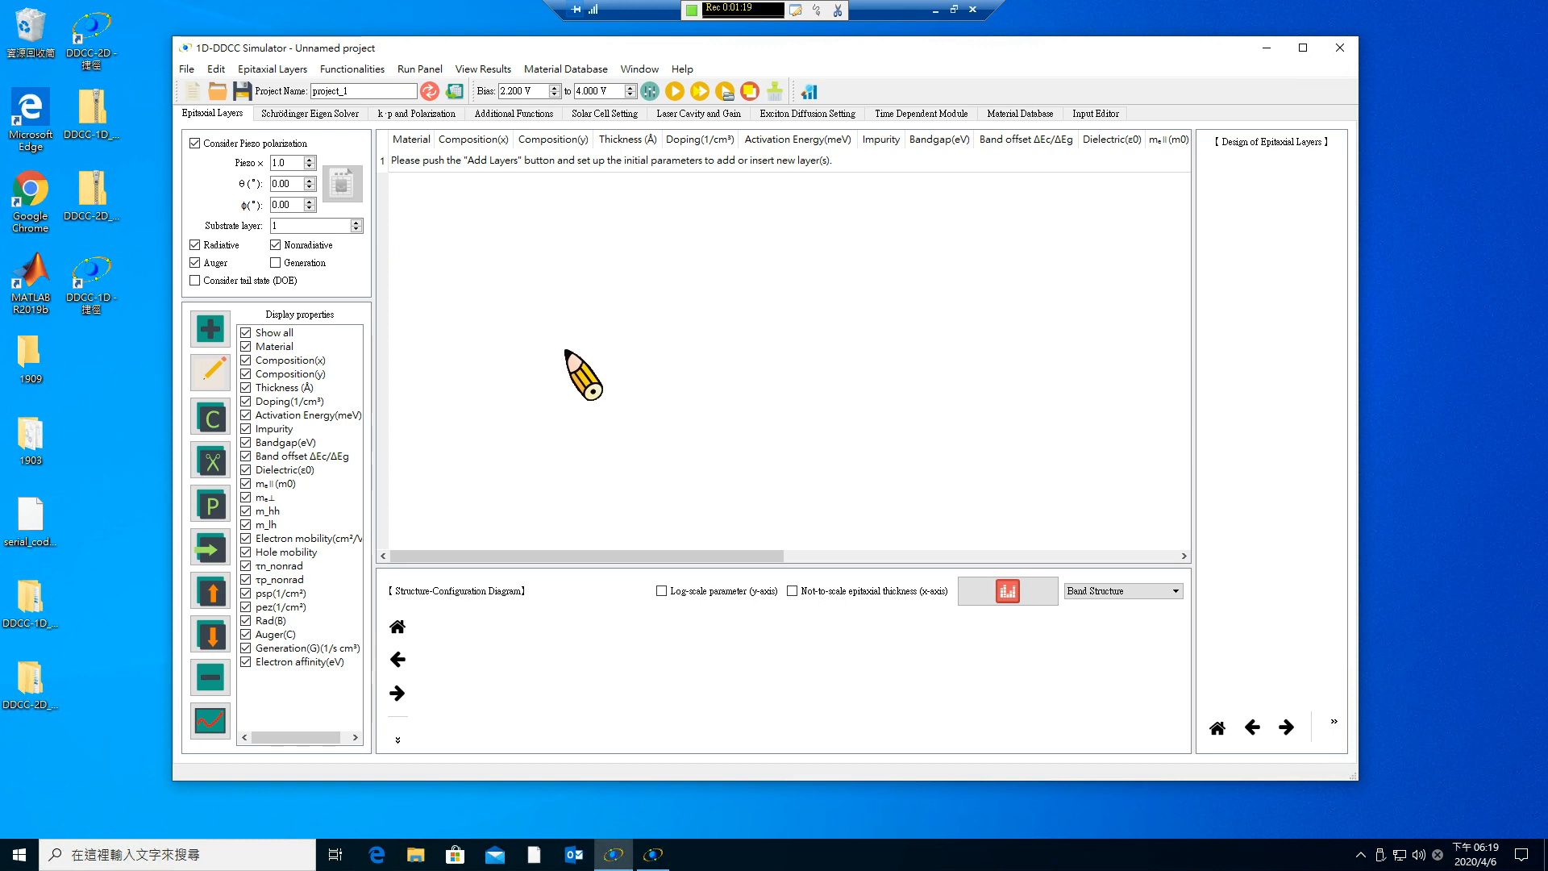
# Switch to the 2D-DDCC Simulator and review its material region, material parameter and mesh settings.
pyautogui.click(652, 856)
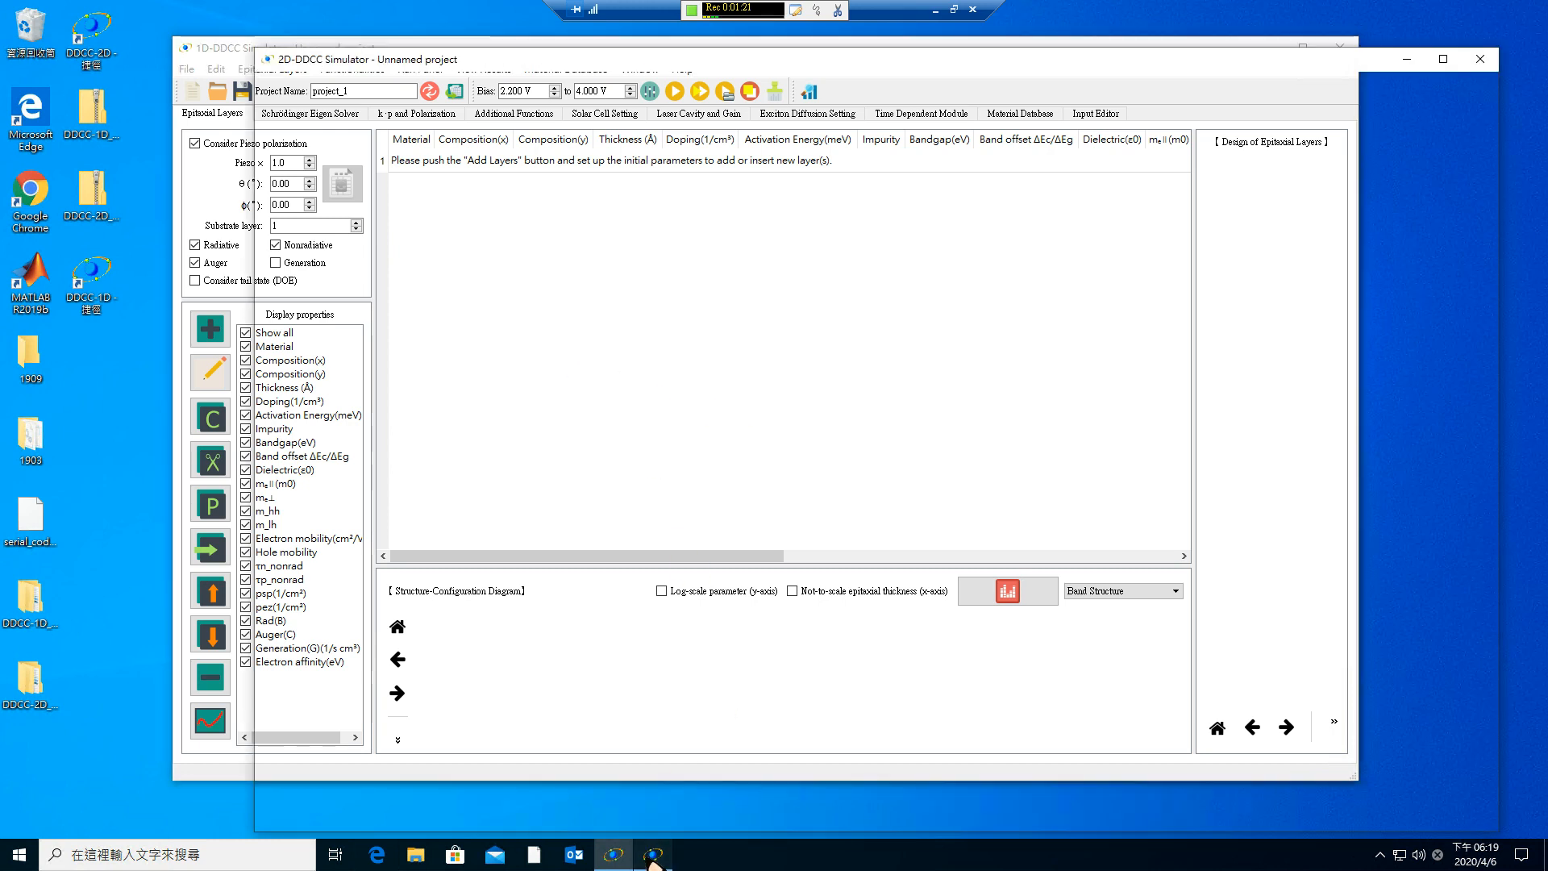
pyautogui.click(692, 58)
pyautogui.moveTo(691, 58); pyautogui.dragTo(773, 52)
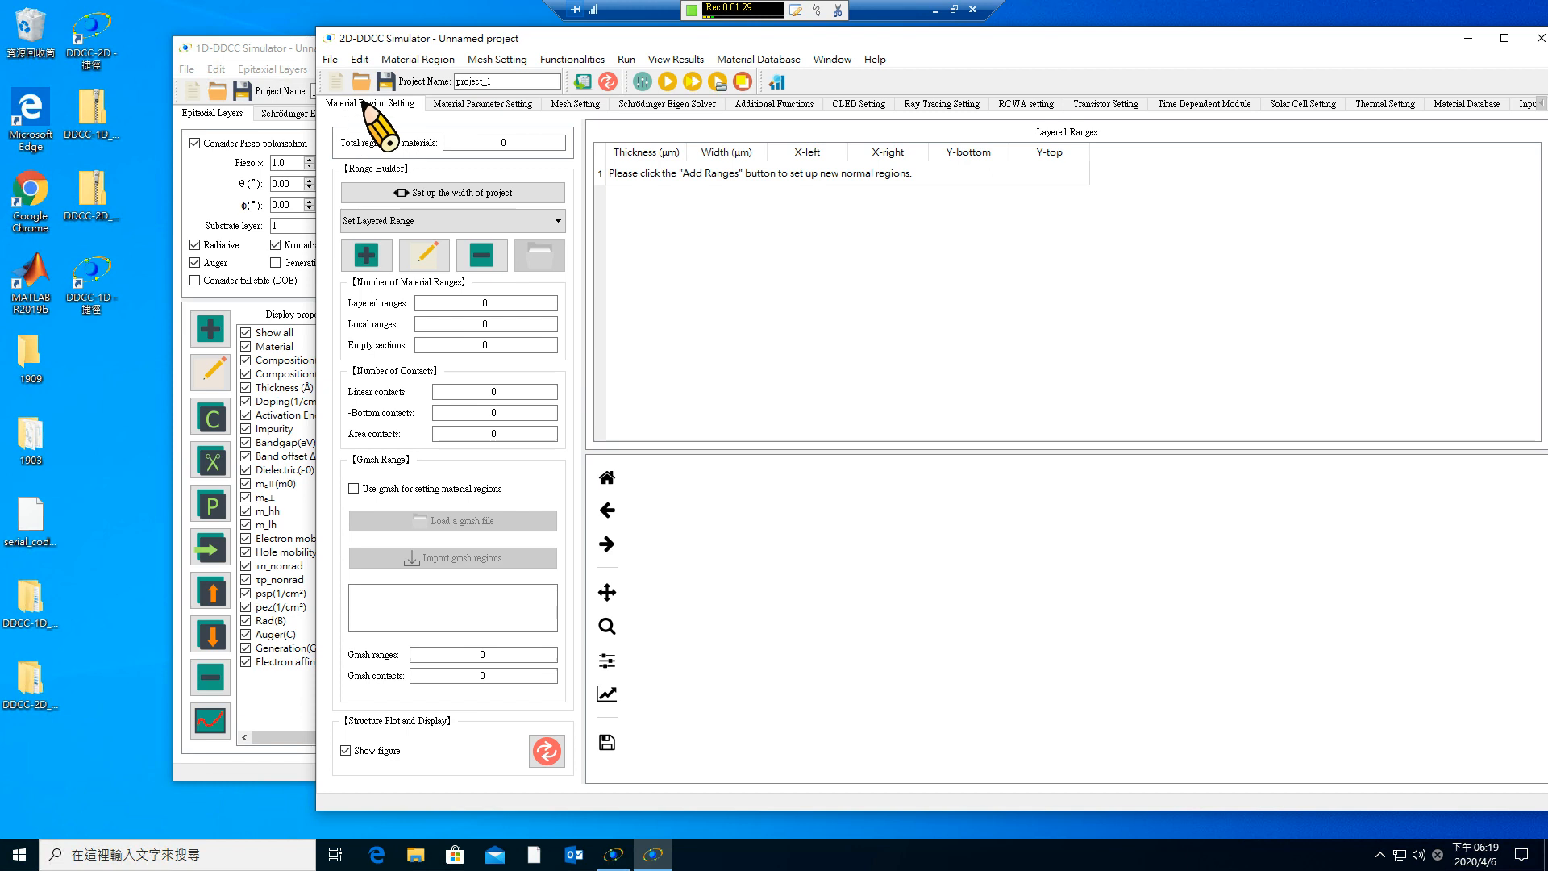
pyautogui.click(484, 103)
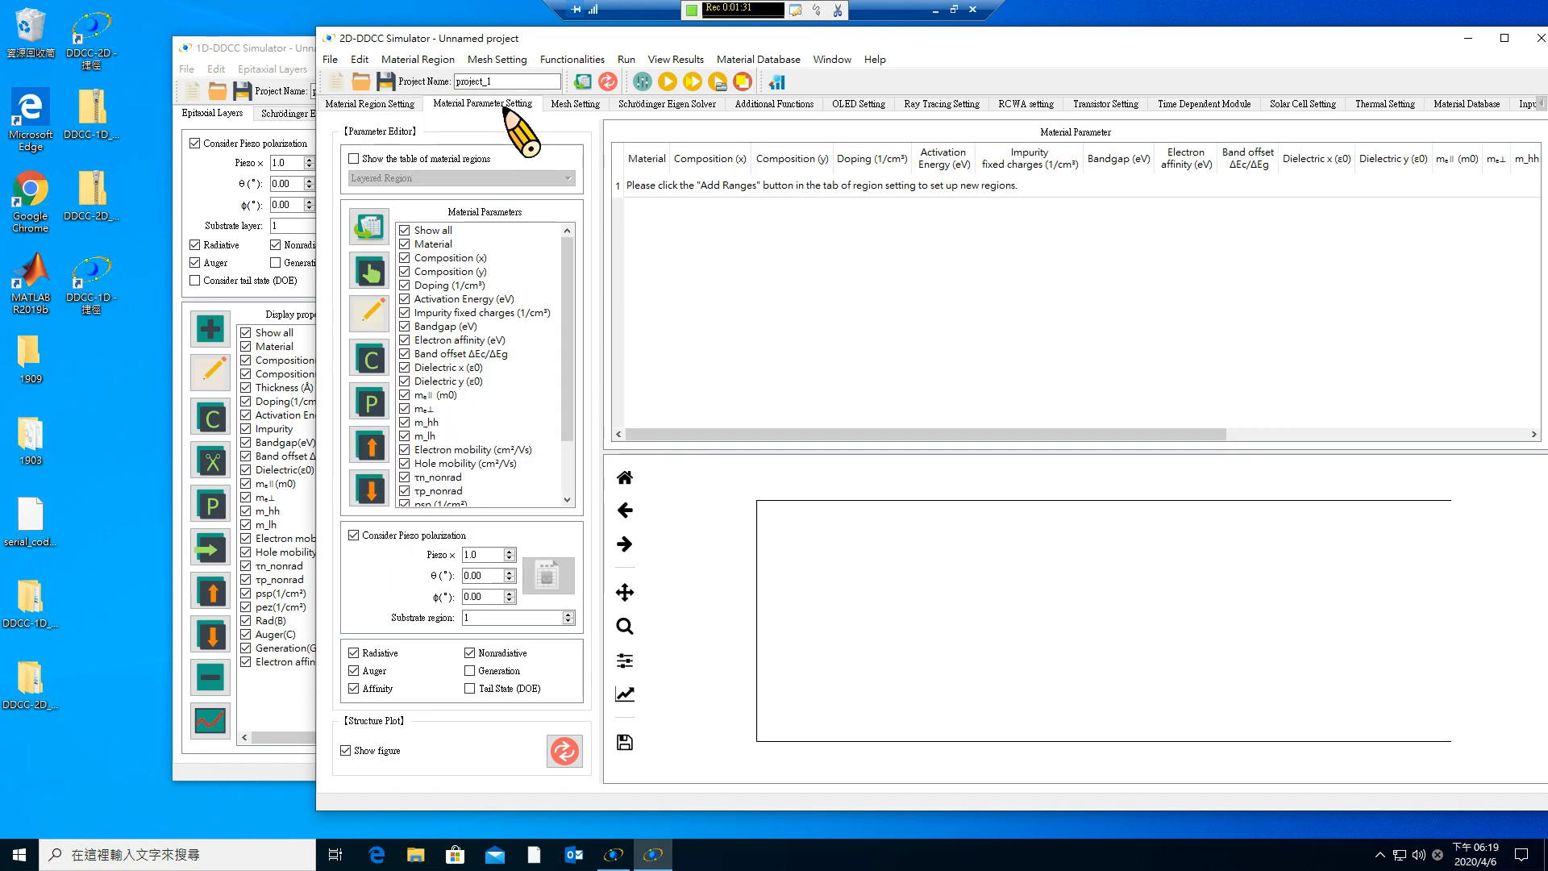
pyautogui.click(596, 104)
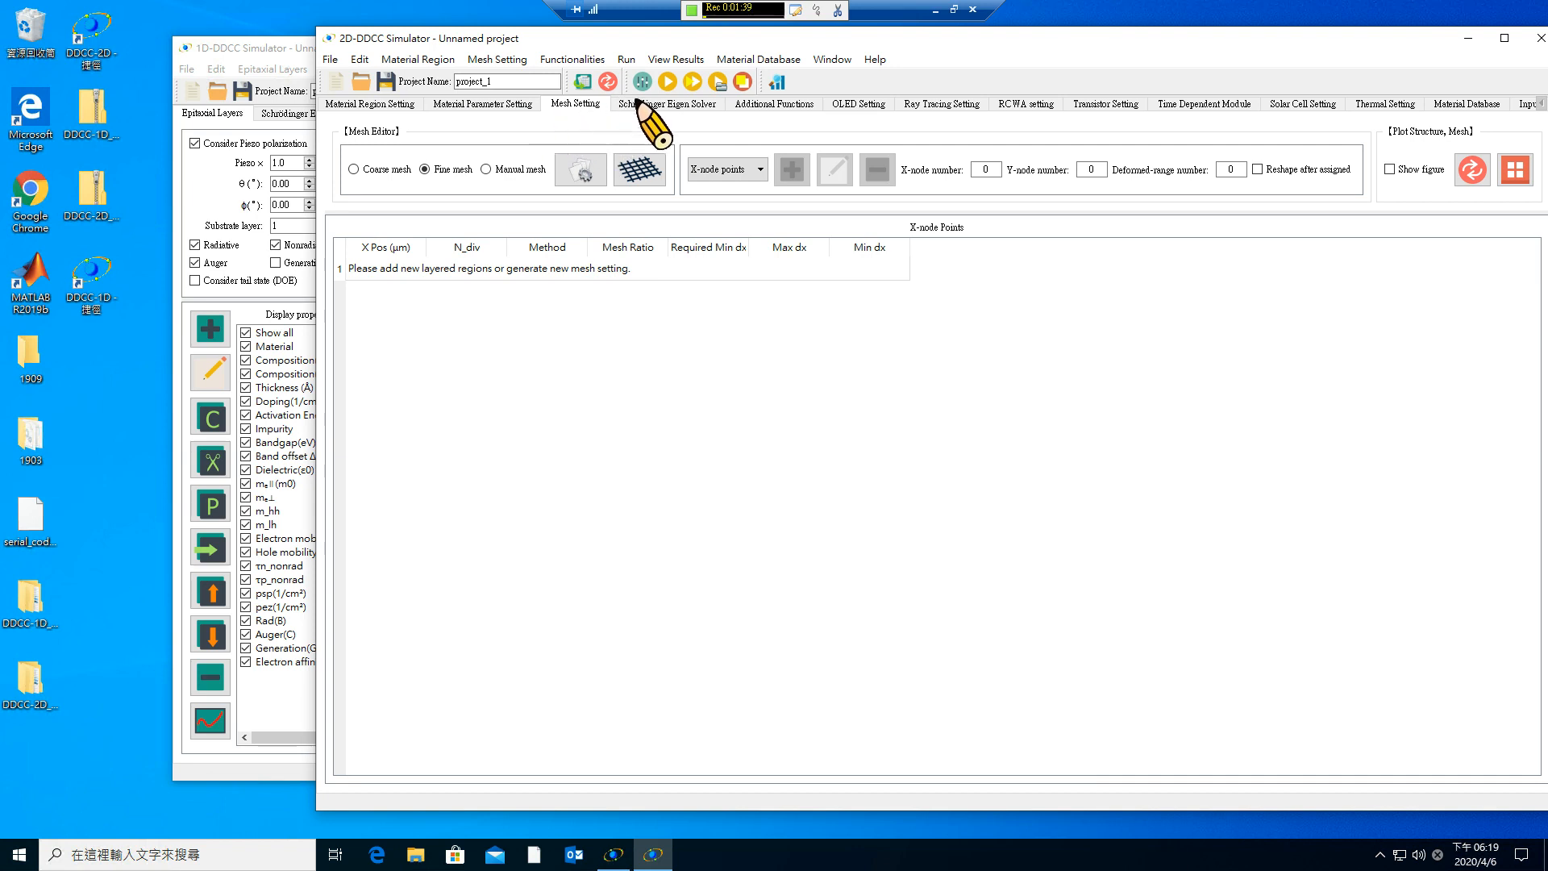
# Compare the 2D simulator's region, parameter and mesh pages with the 1D simulator's Epitaxial Layers page.
pyautogui.click(367, 105)
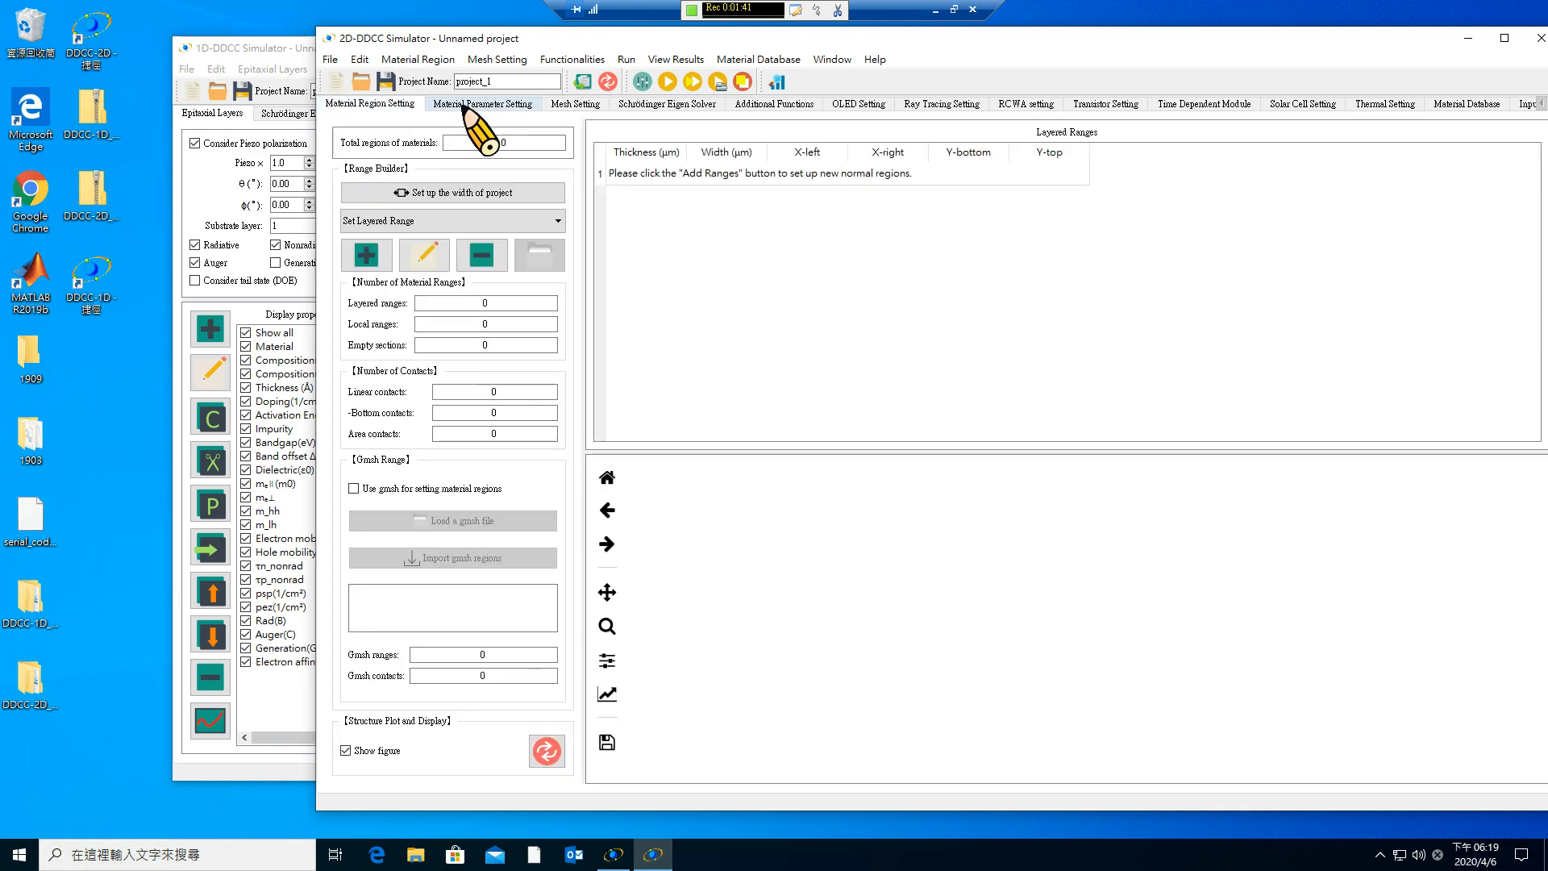
pyautogui.click(460, 105)
pyautogui.click(573, 105)
pyautogui.click(251, 47)
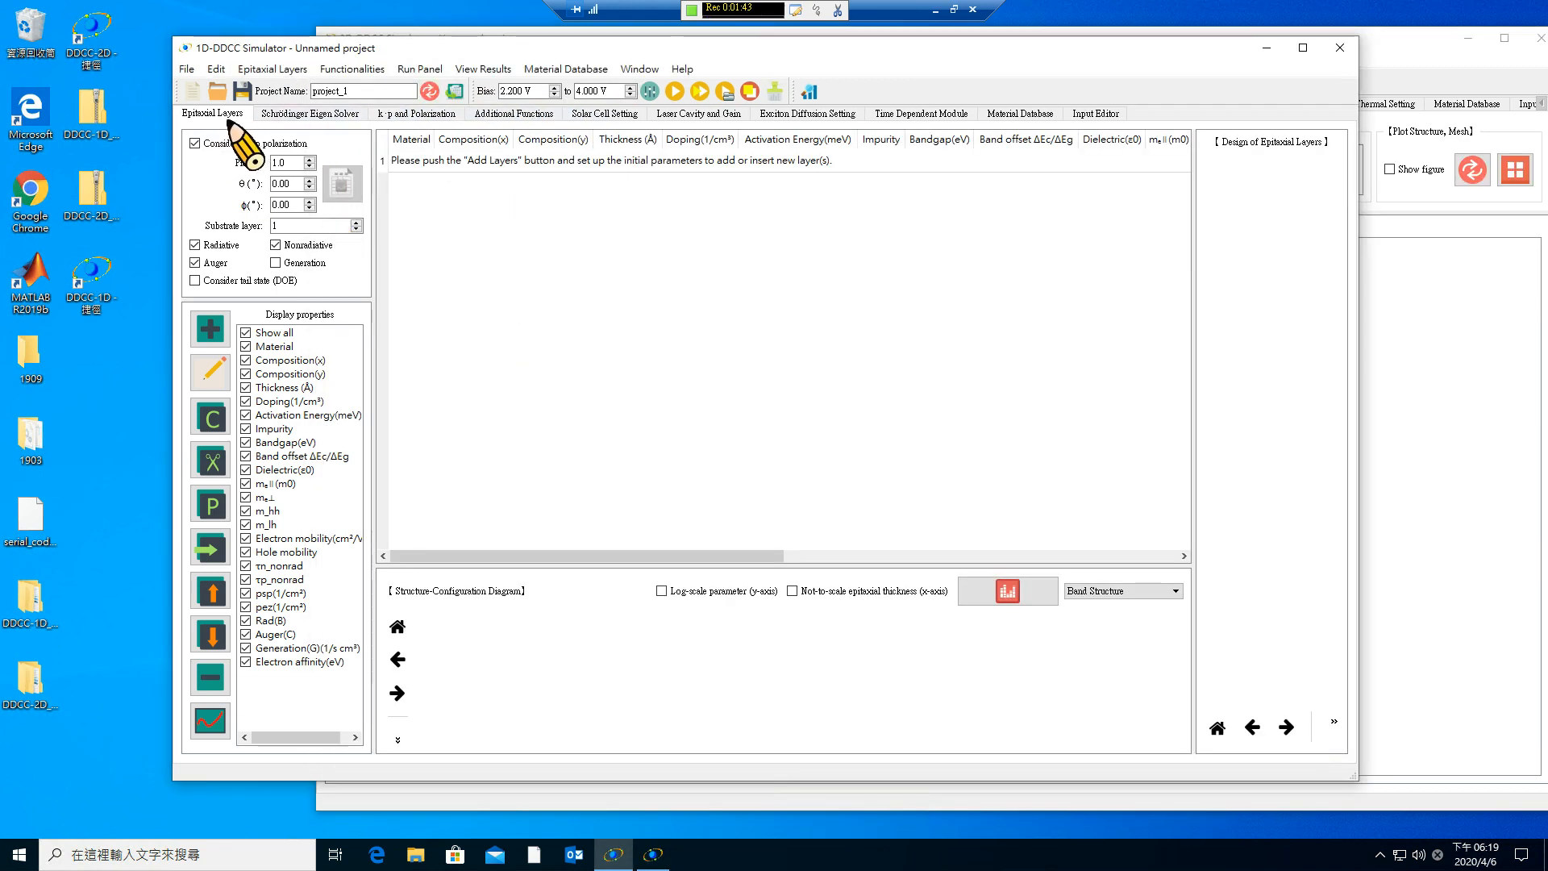
pyautogui.click(1422, 64)
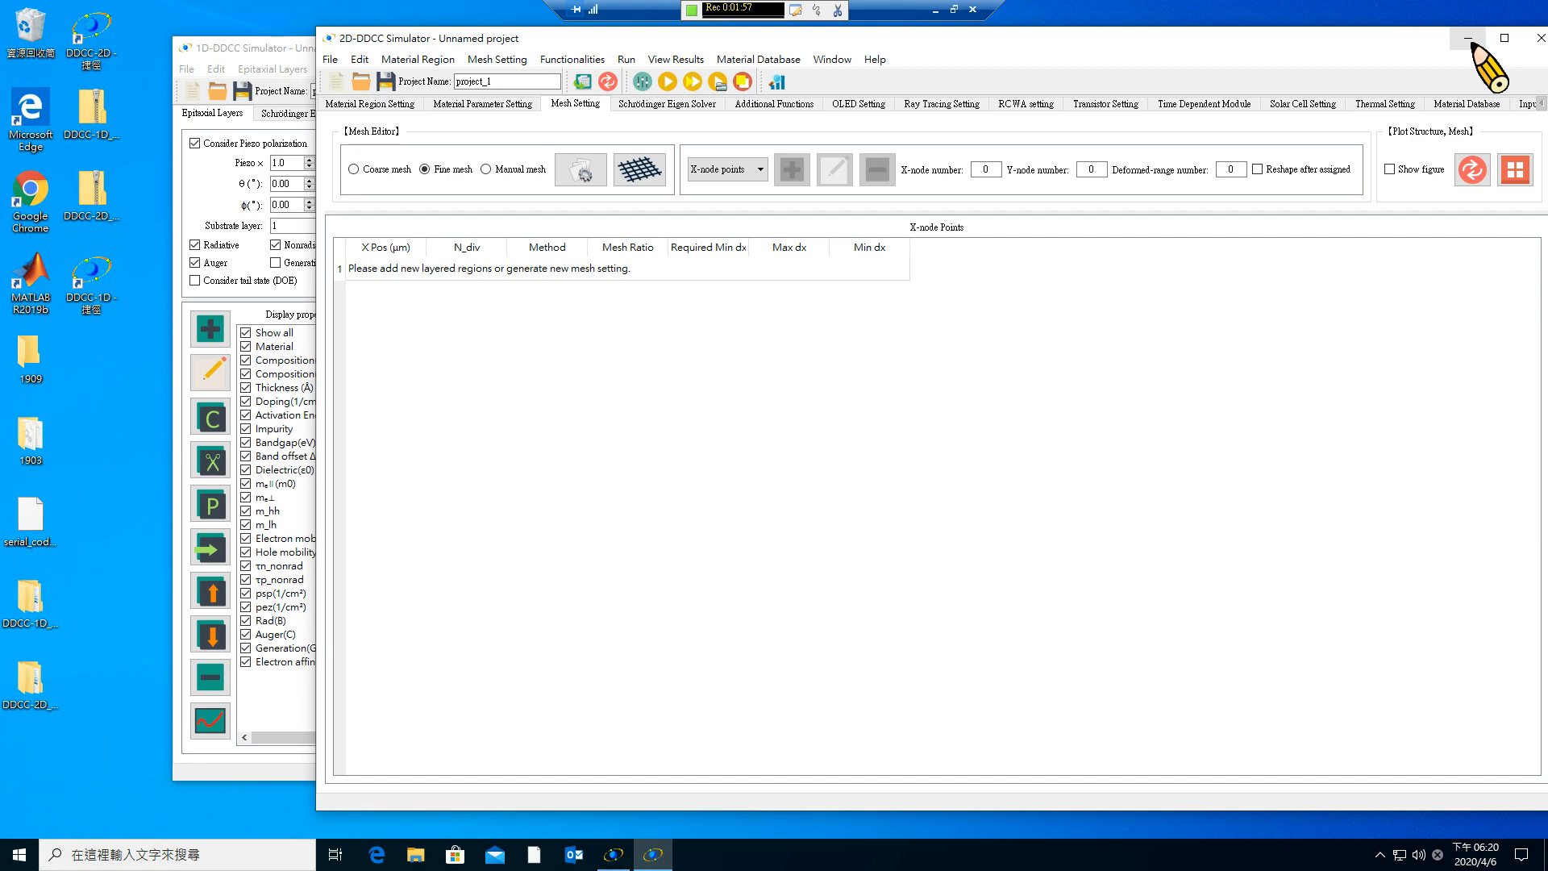
# Check the version information of the 2D-DDCC Simulator and close the About dialog.
pyautogui.click(875, 59)
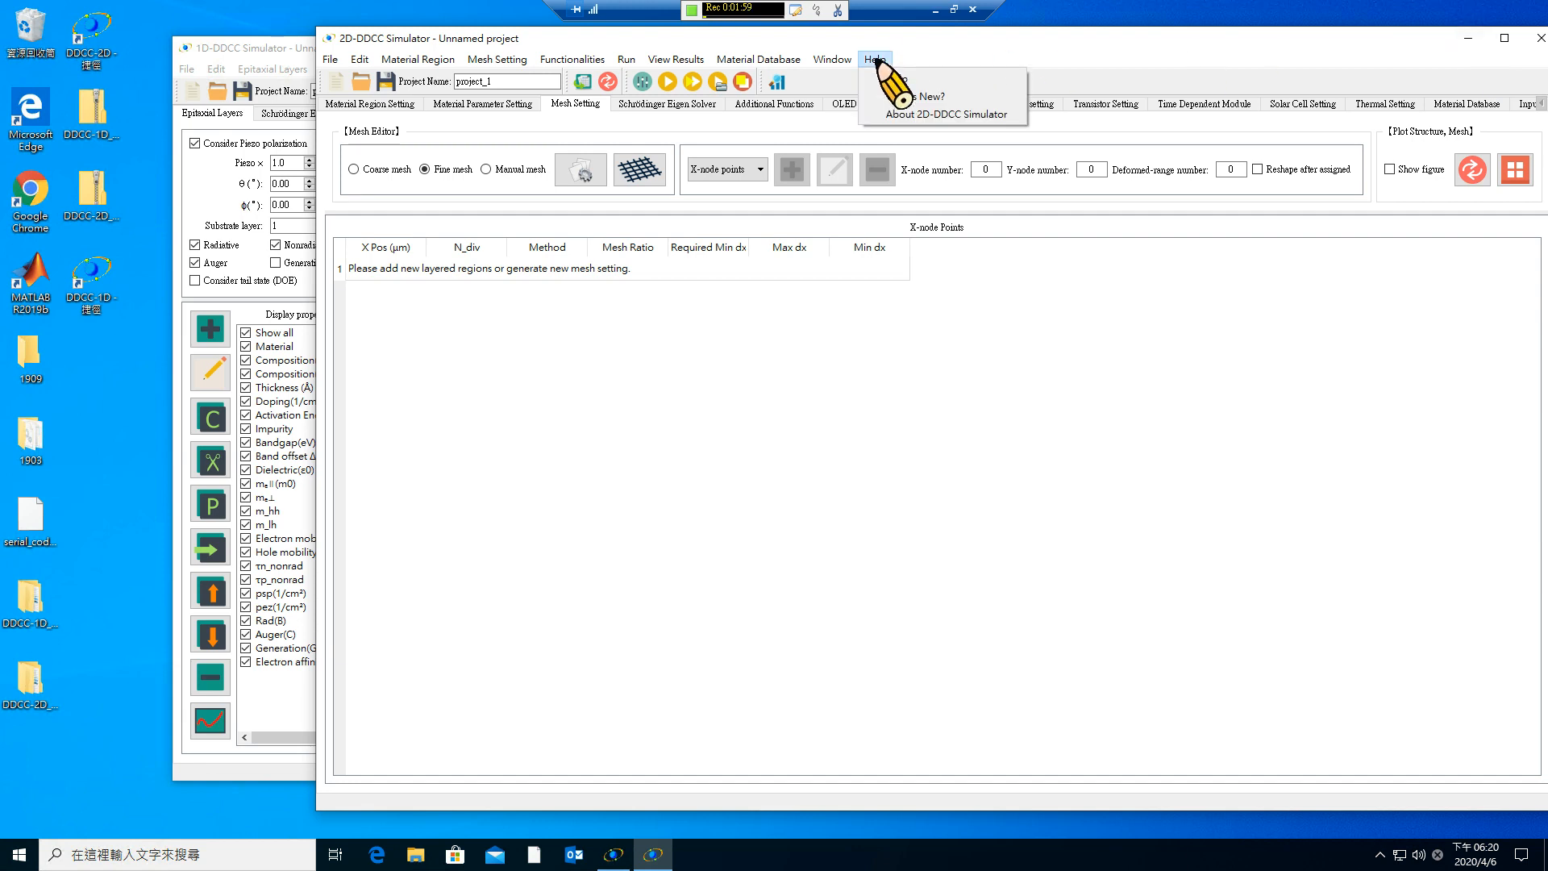
pyautogui.click(899, 114)
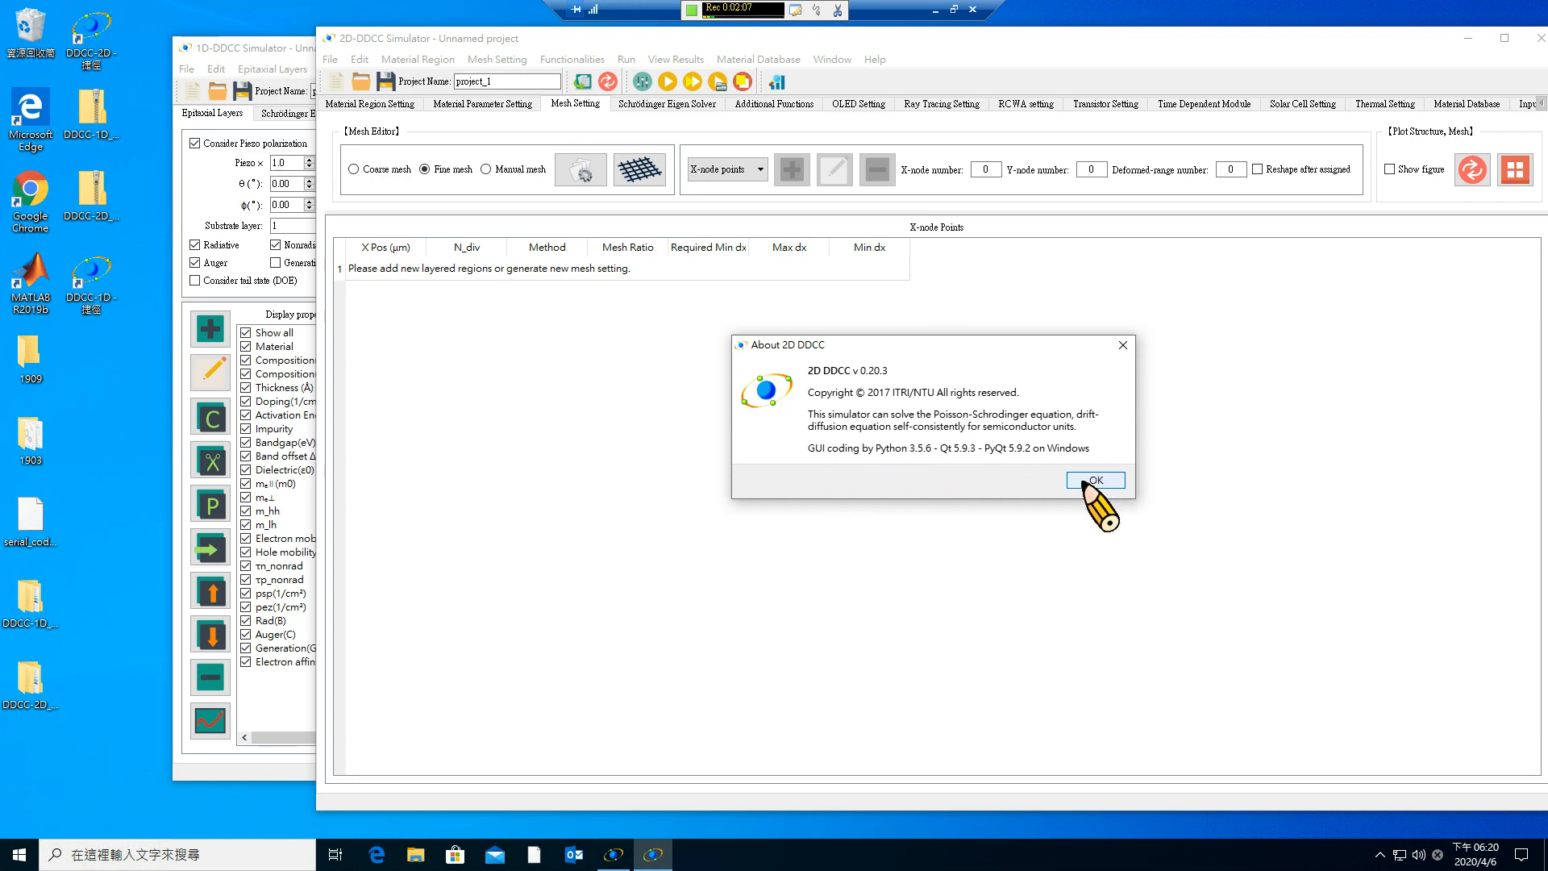
pyautogui.click(1084, 482)
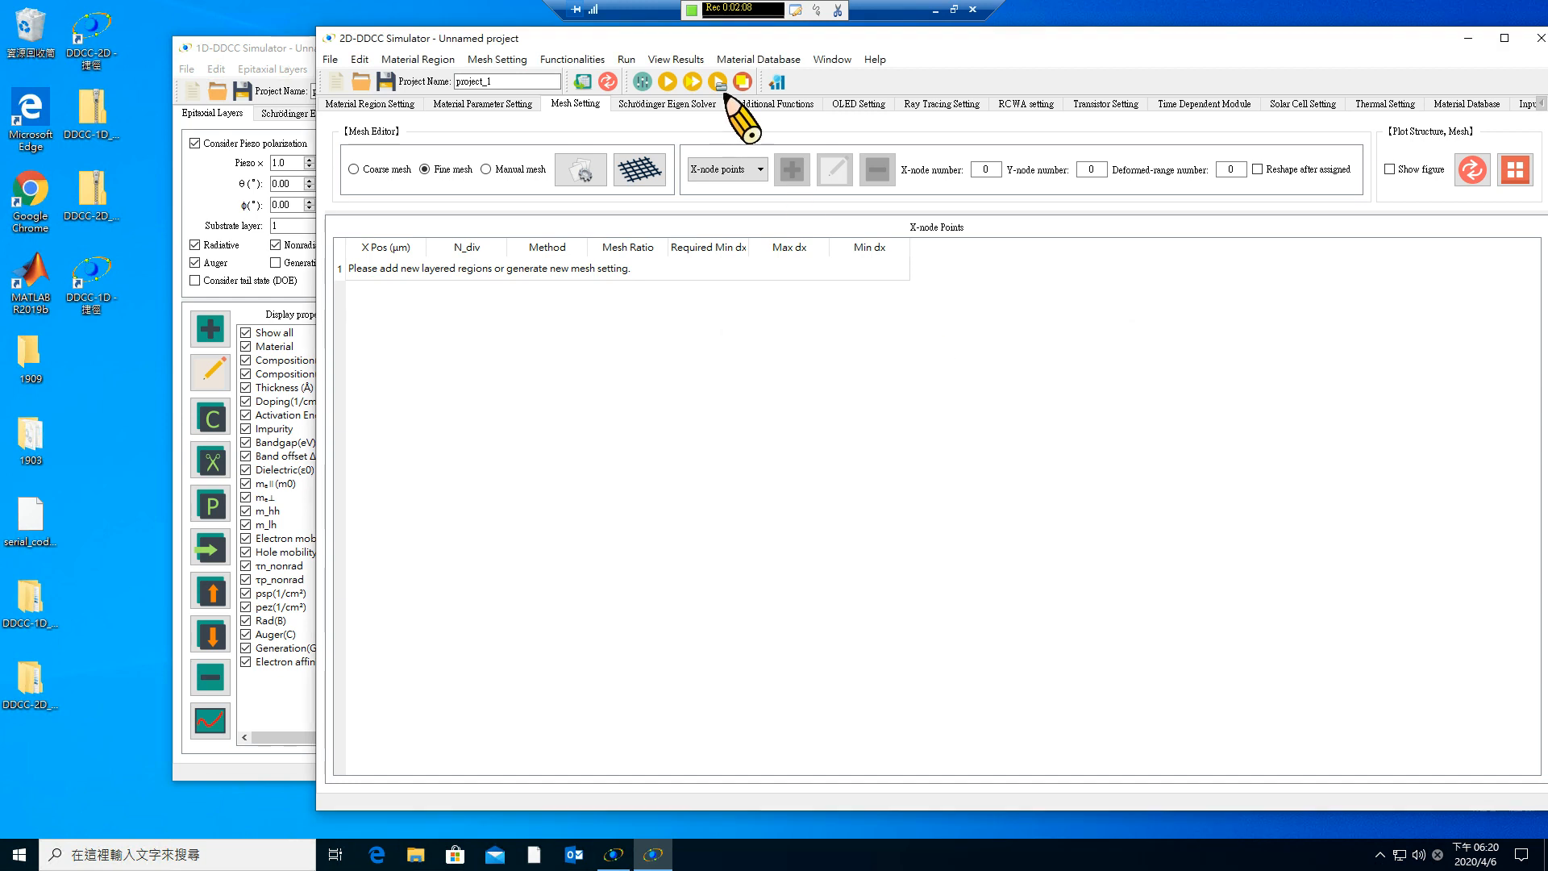
# Read the 2D-DDCC release notes in What's New, close them and minimize the 2D-DDCC Simulator.
pyautogui.click(879, 59)
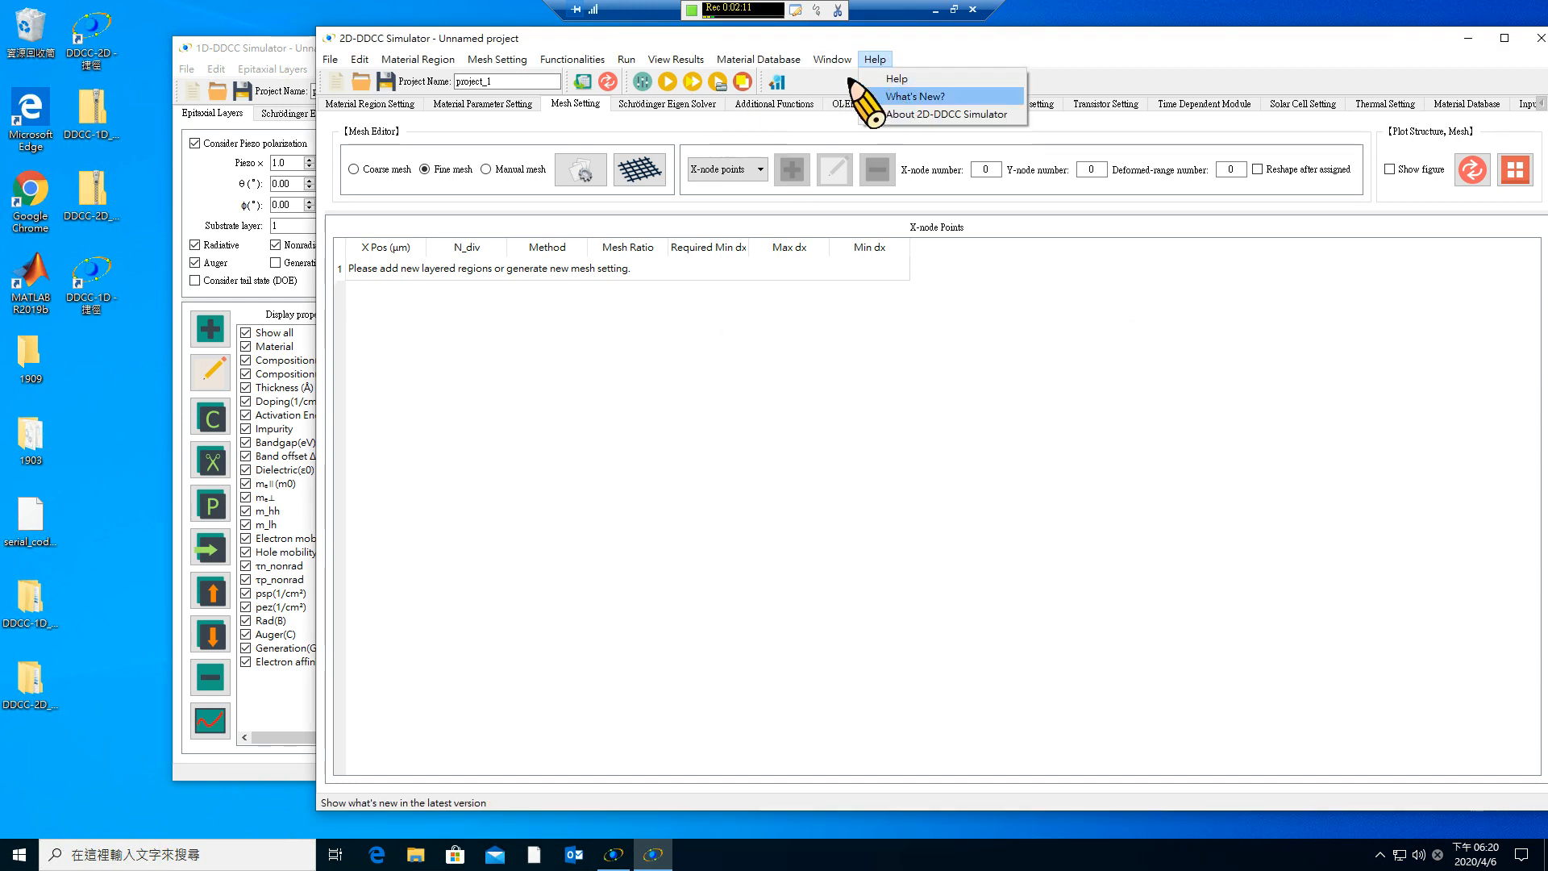
pyautogui.moveTo(879, 60)
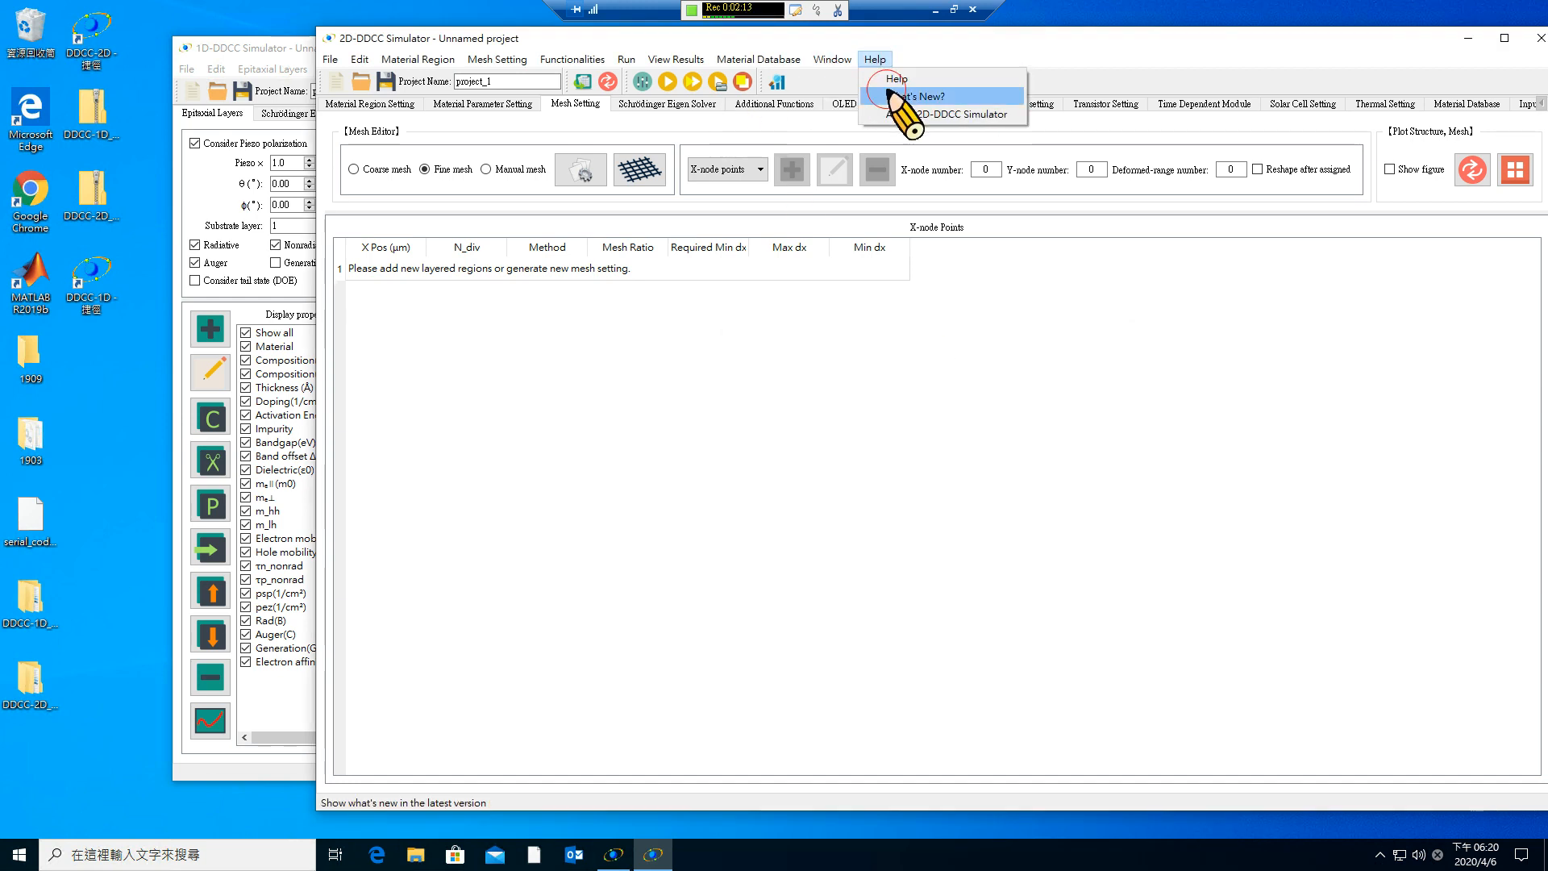
pyautogui.click(897, 96)
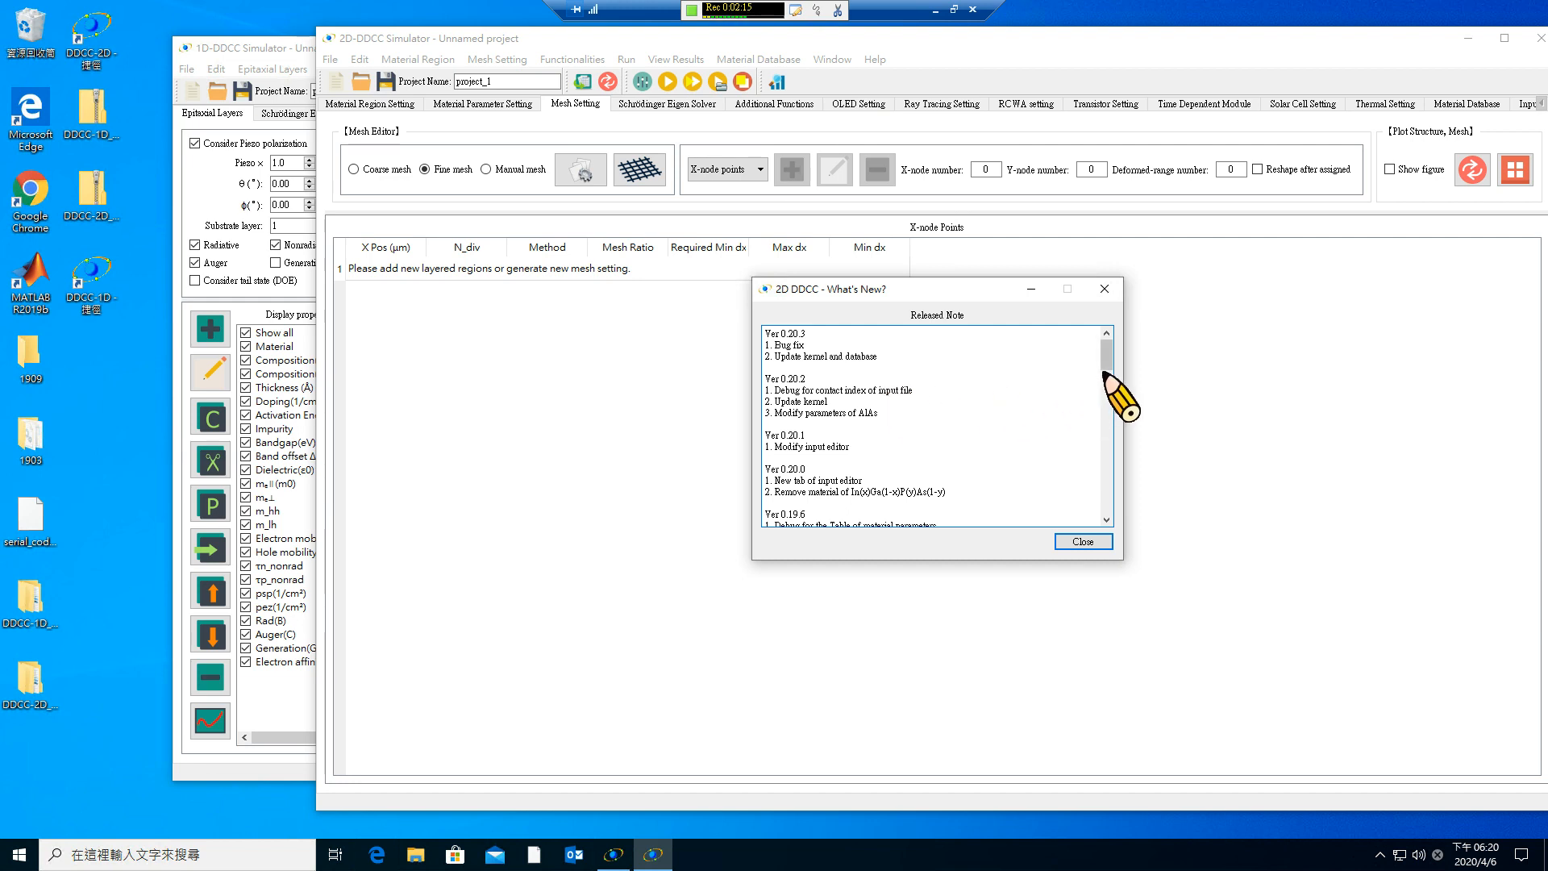
pyautogui.moveTo(1105, 353)
pyautogui.mouseDown()
pyautogui.moveTo(1099, 519)
pyautogui.moveTo(1085, 484)
pyautogui.moveTo(1101, 339)
pyautogui.mouseUp()
pyautogui.click(1080, 540)
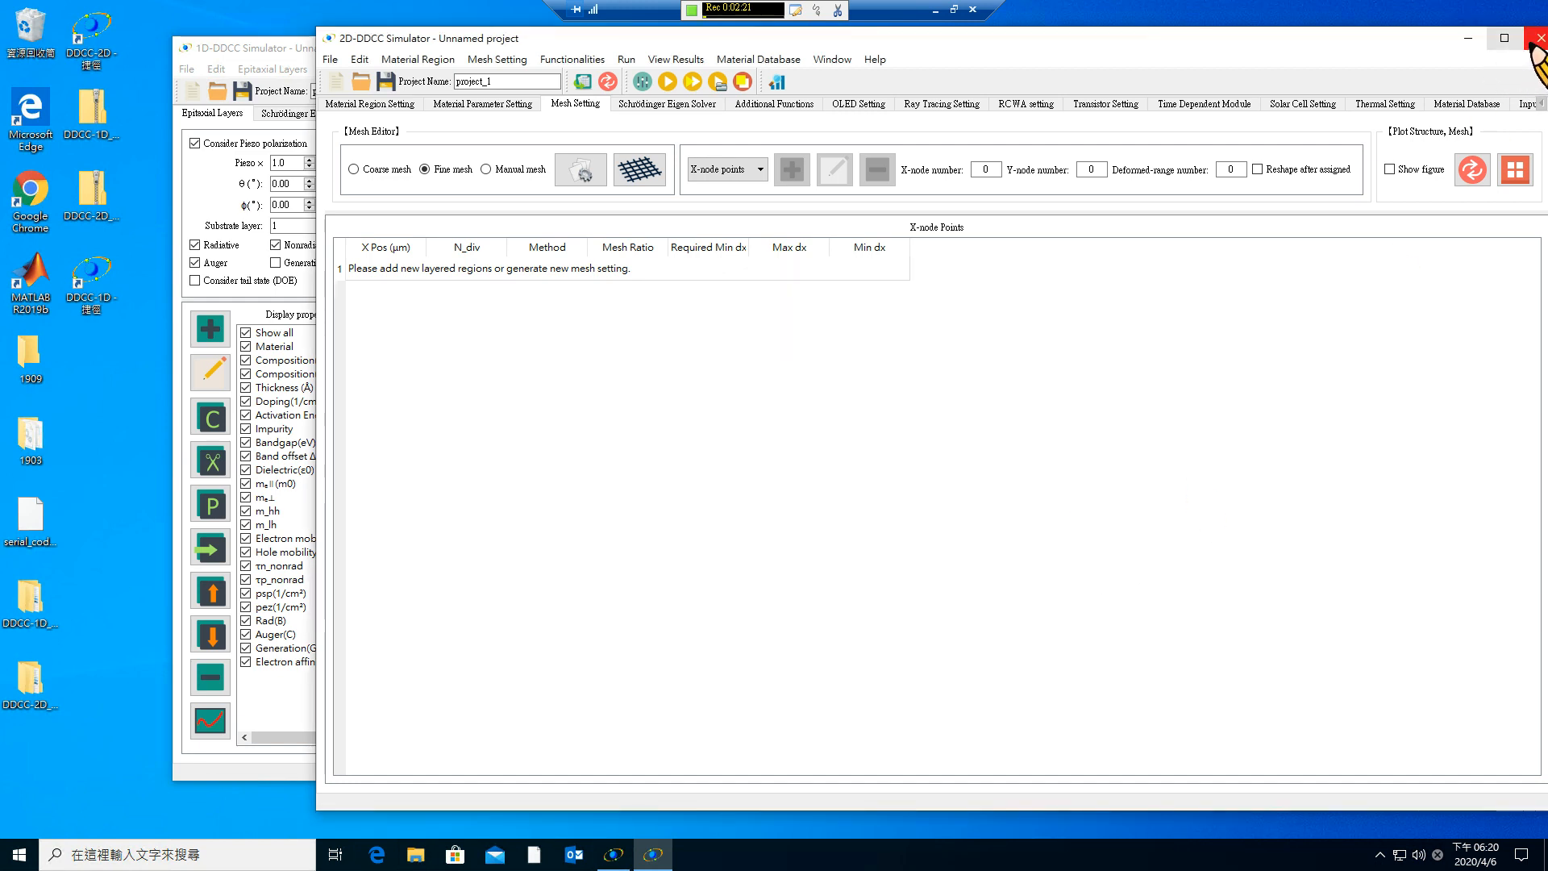
pyautogui.click(1468, 38)
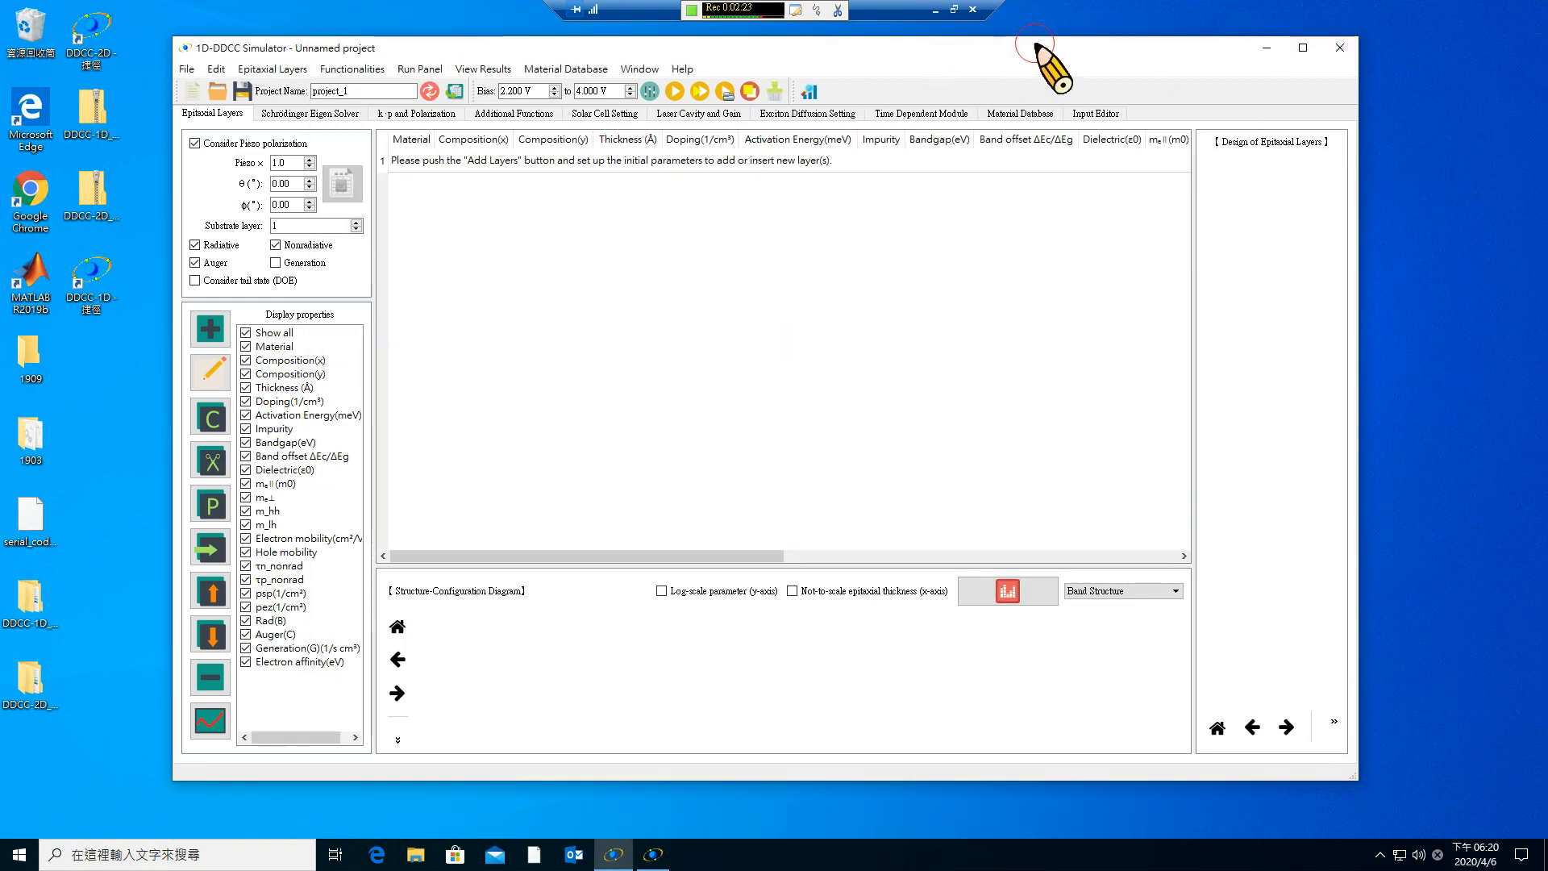
pyautogui.moveTo(986, 50)
pyautogui.mouseDown()
pyautogui.moveTo(1002, 41)
pyautogui.moveTo(963, 41)
pyautogui.mouseUp()
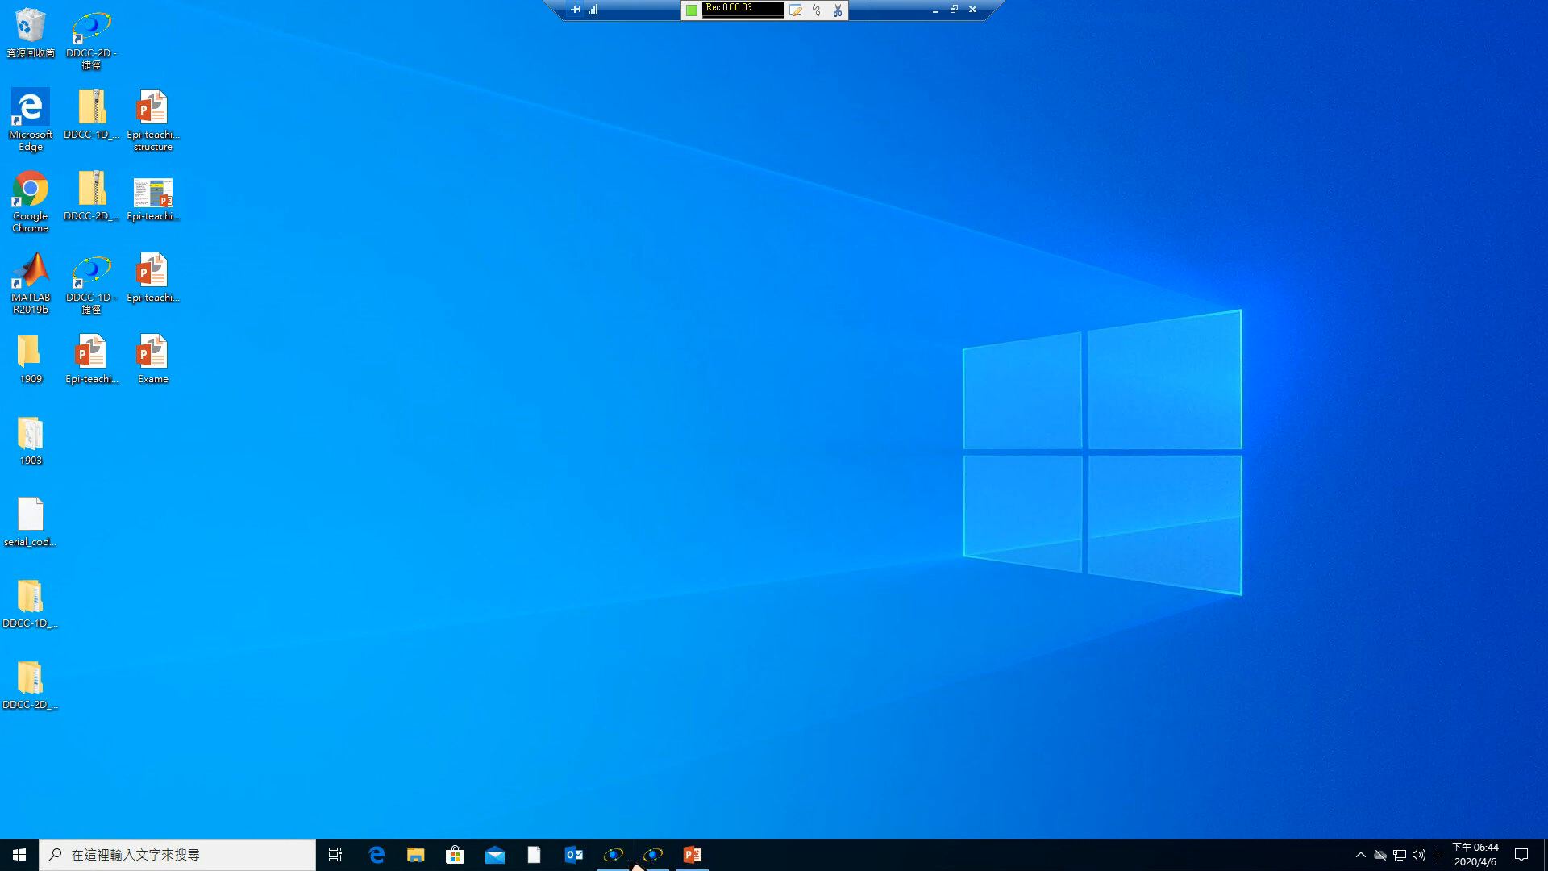
# Switch to the practice slides in PowerPoint and review the Practice 1 structure and the Practice 5 k.p calculation task.
pyautogui.click(692, 856)
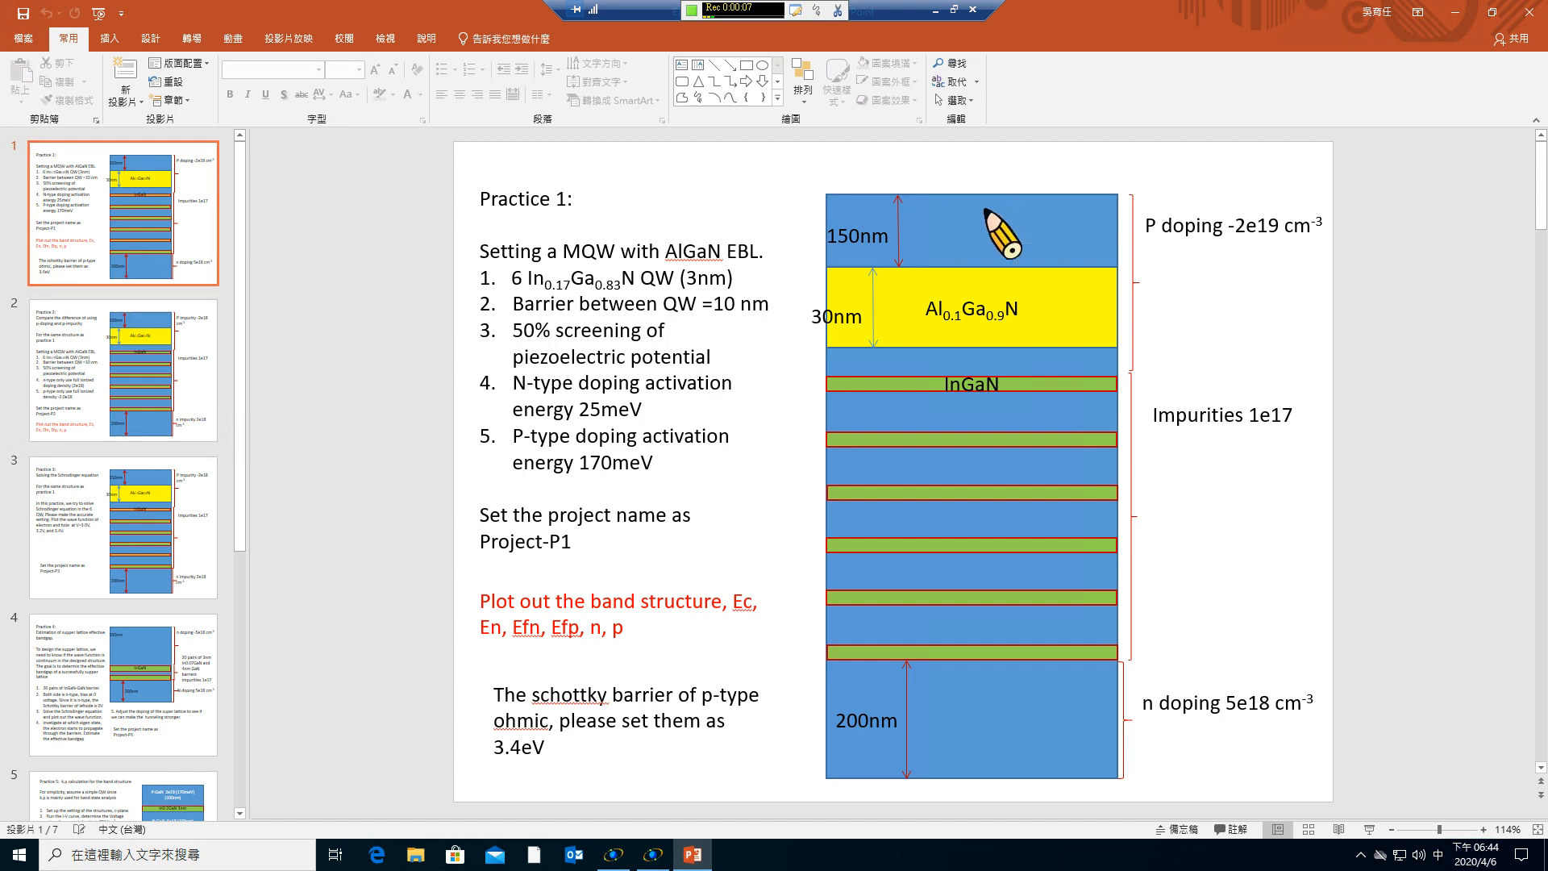
pyautogui.click(162, 262)
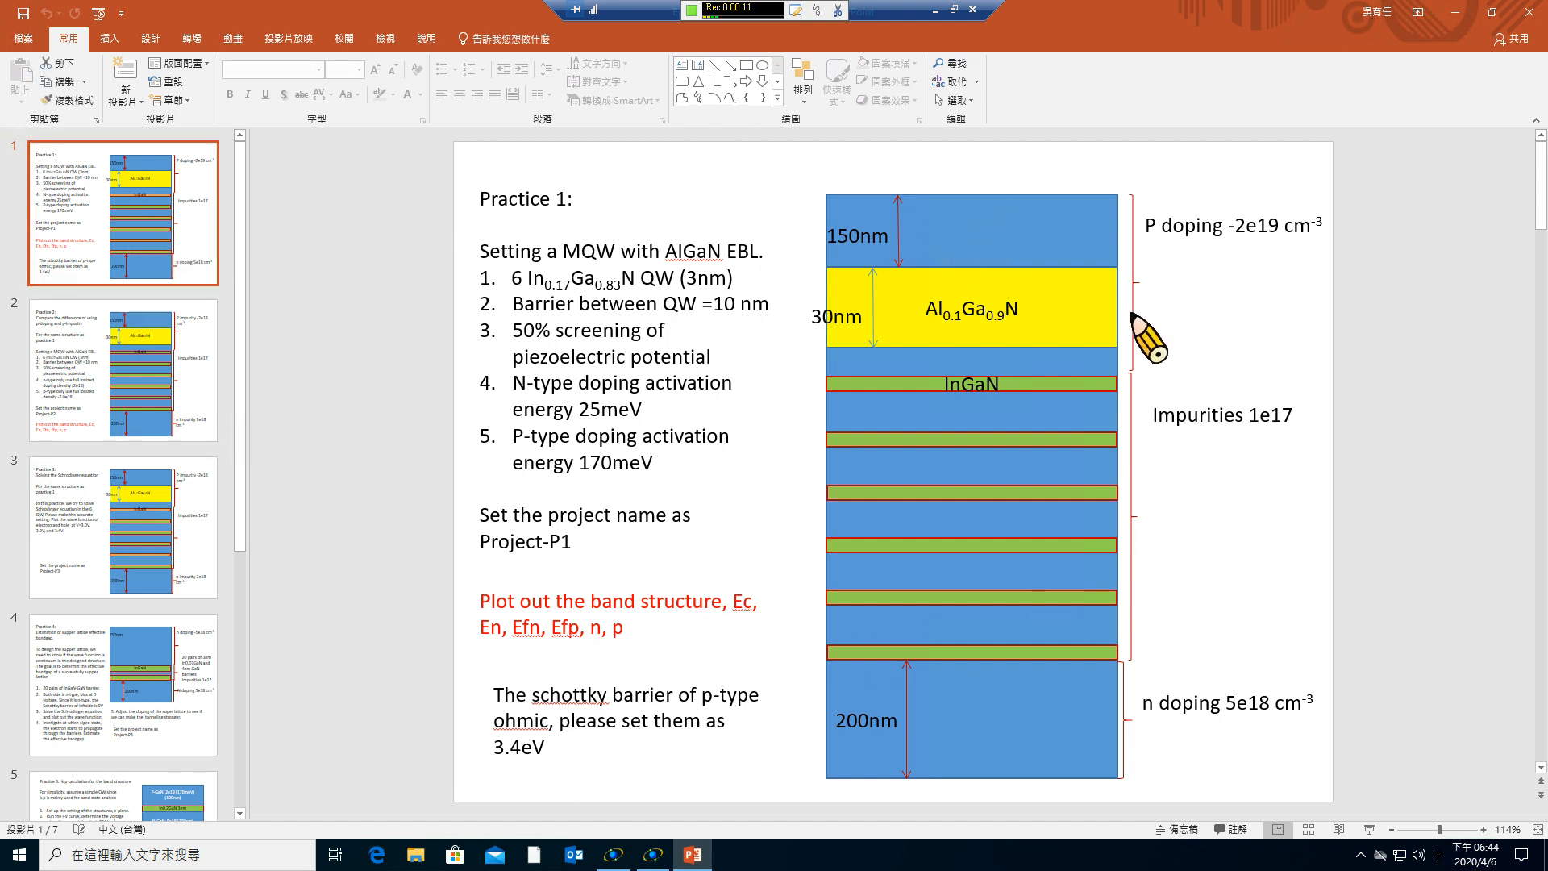
pyautogui.scroll(-3, 195, 457)
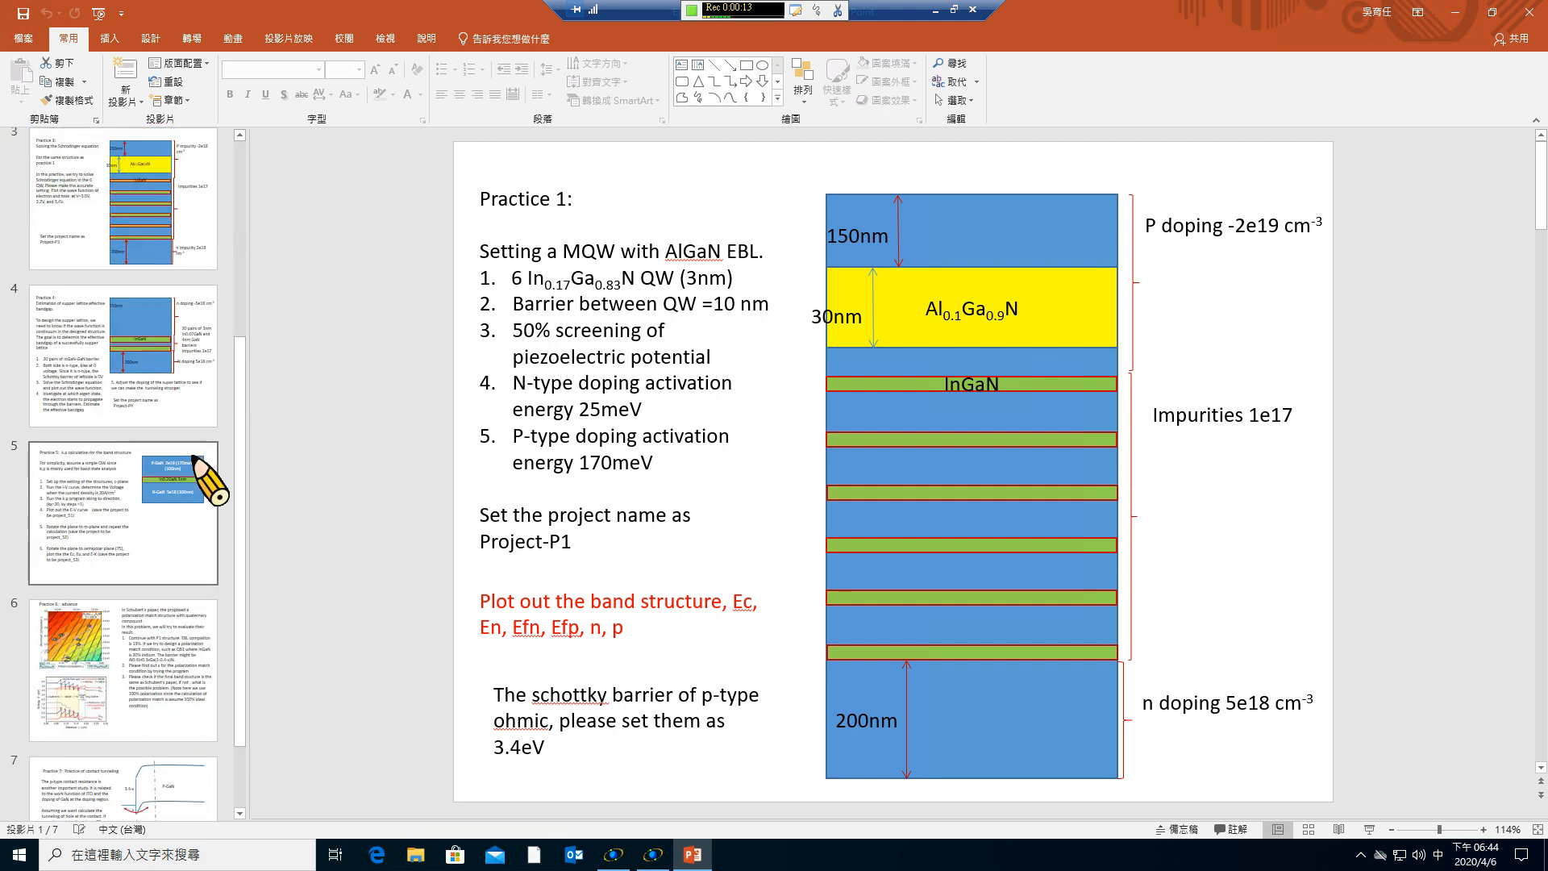
pyautogui.click(140, 502)
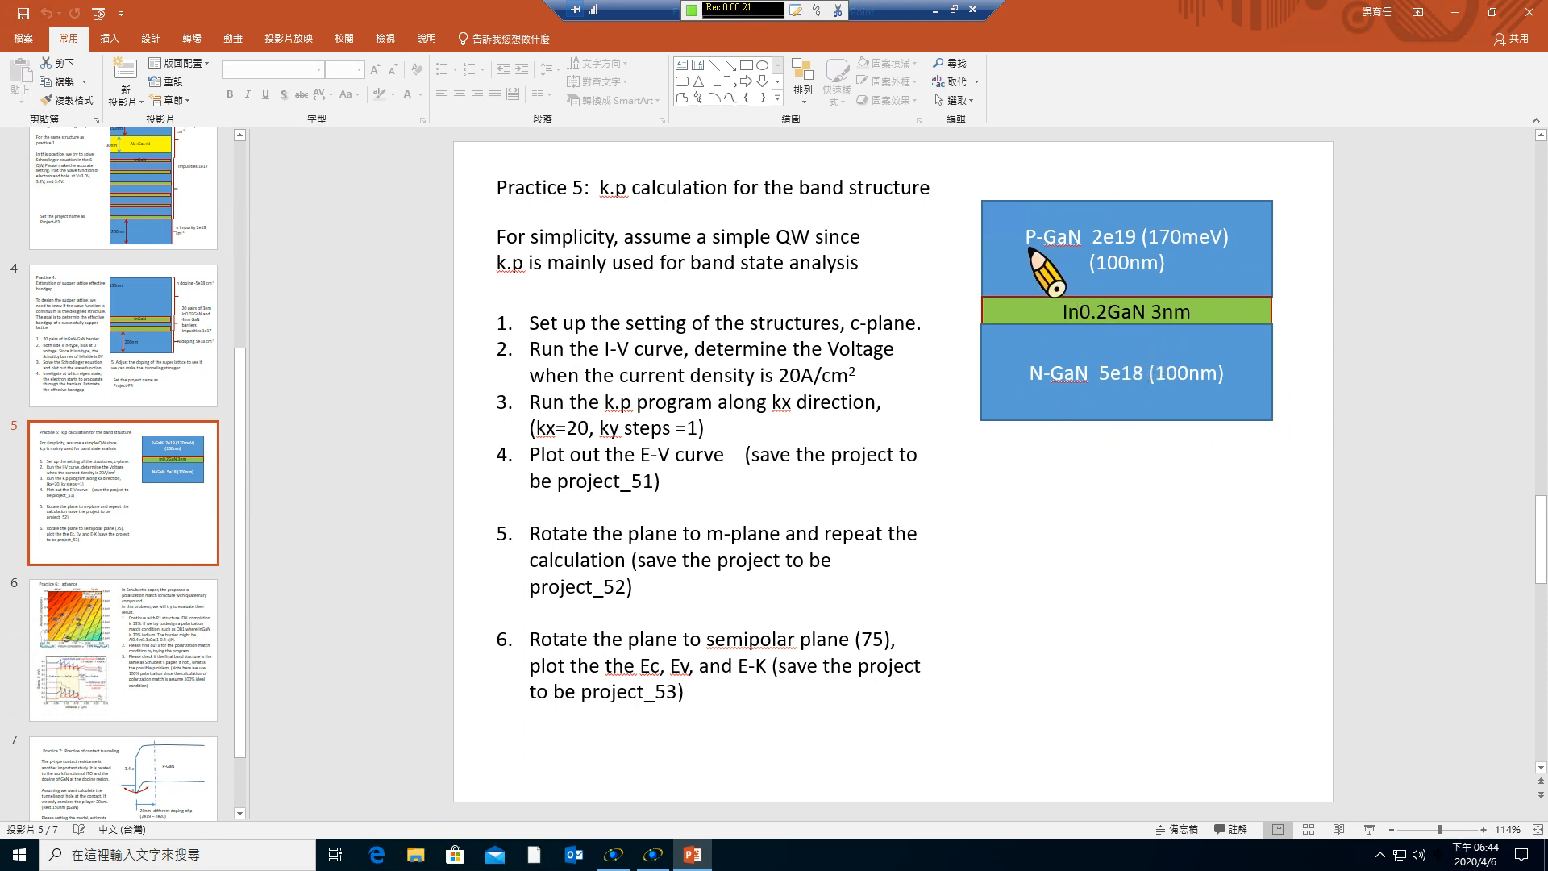
pyautogui.click(1082, 315)
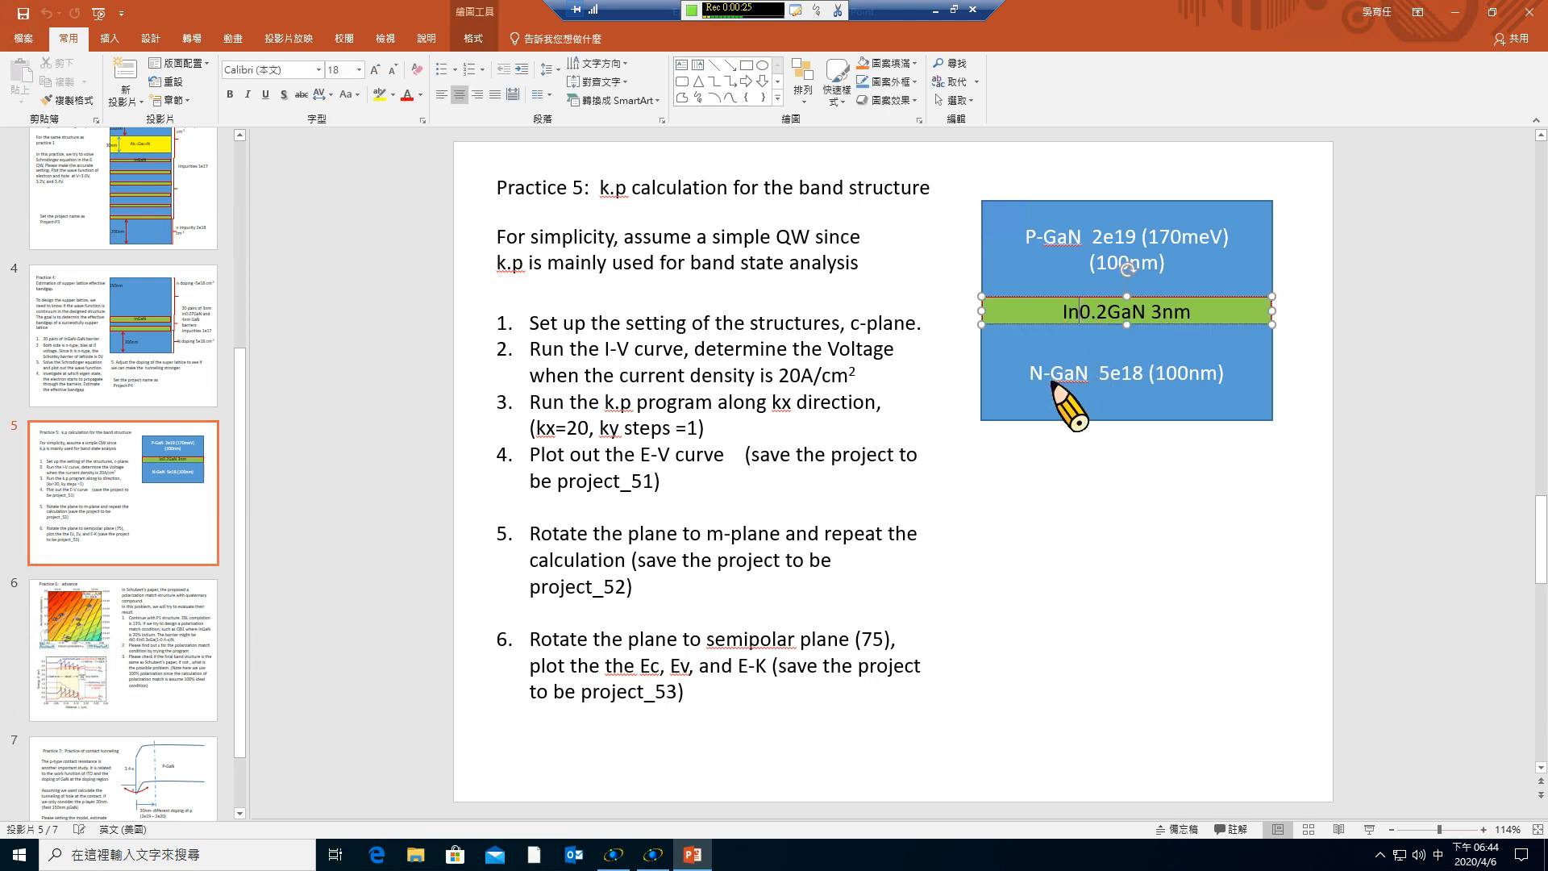
# Shrink the practice slides window, move it aside on the desktop, and switch to the 1D-DDCC Simulator.
pyautogui.click(1051, 385)
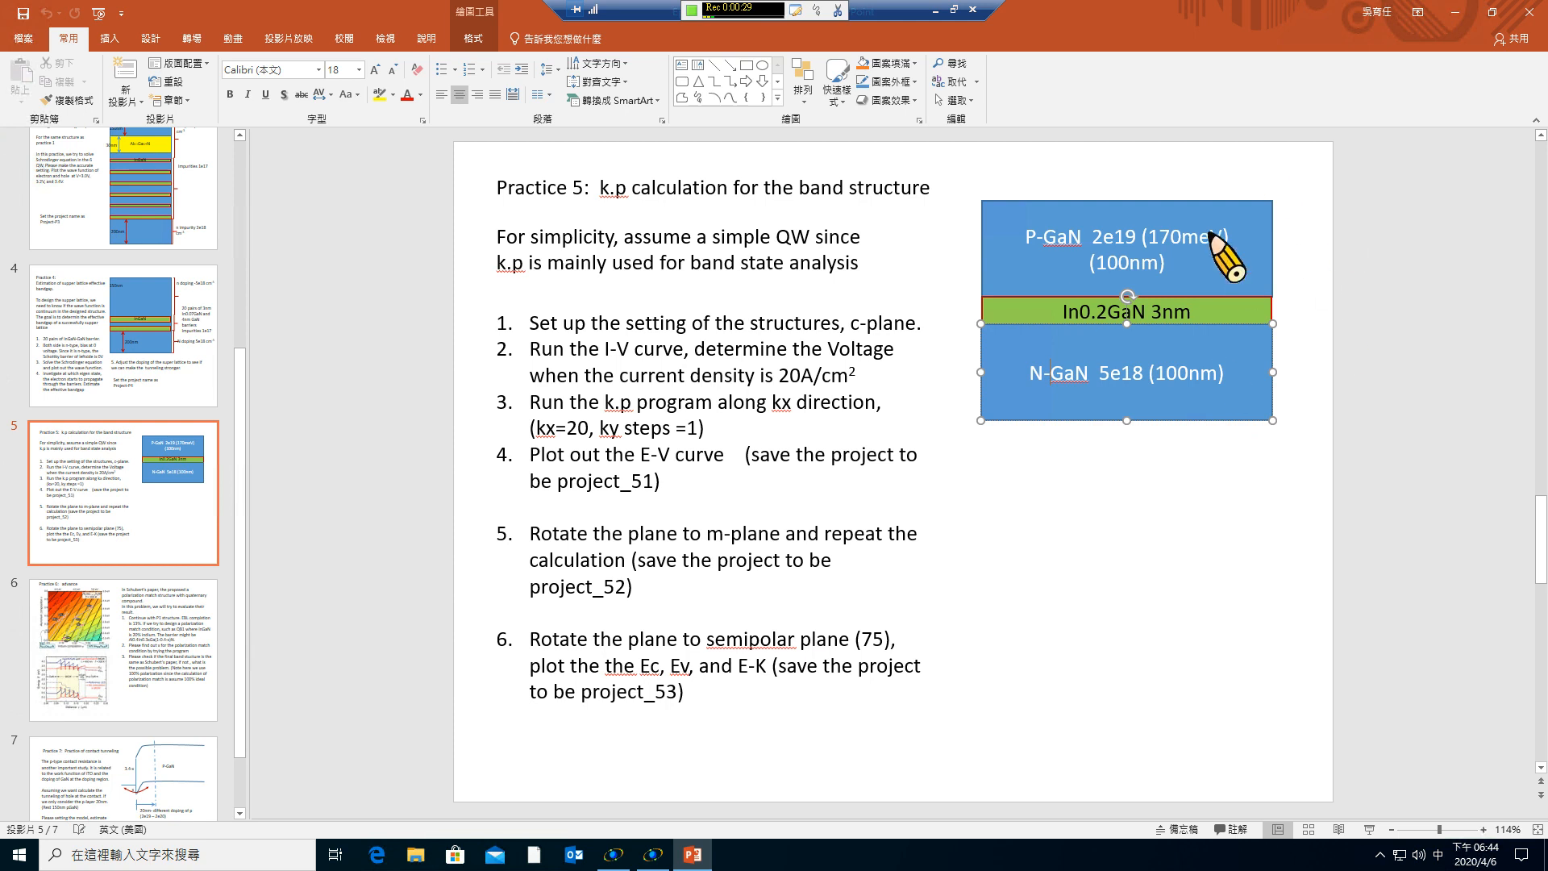
pyautogui.click(1492, 11)
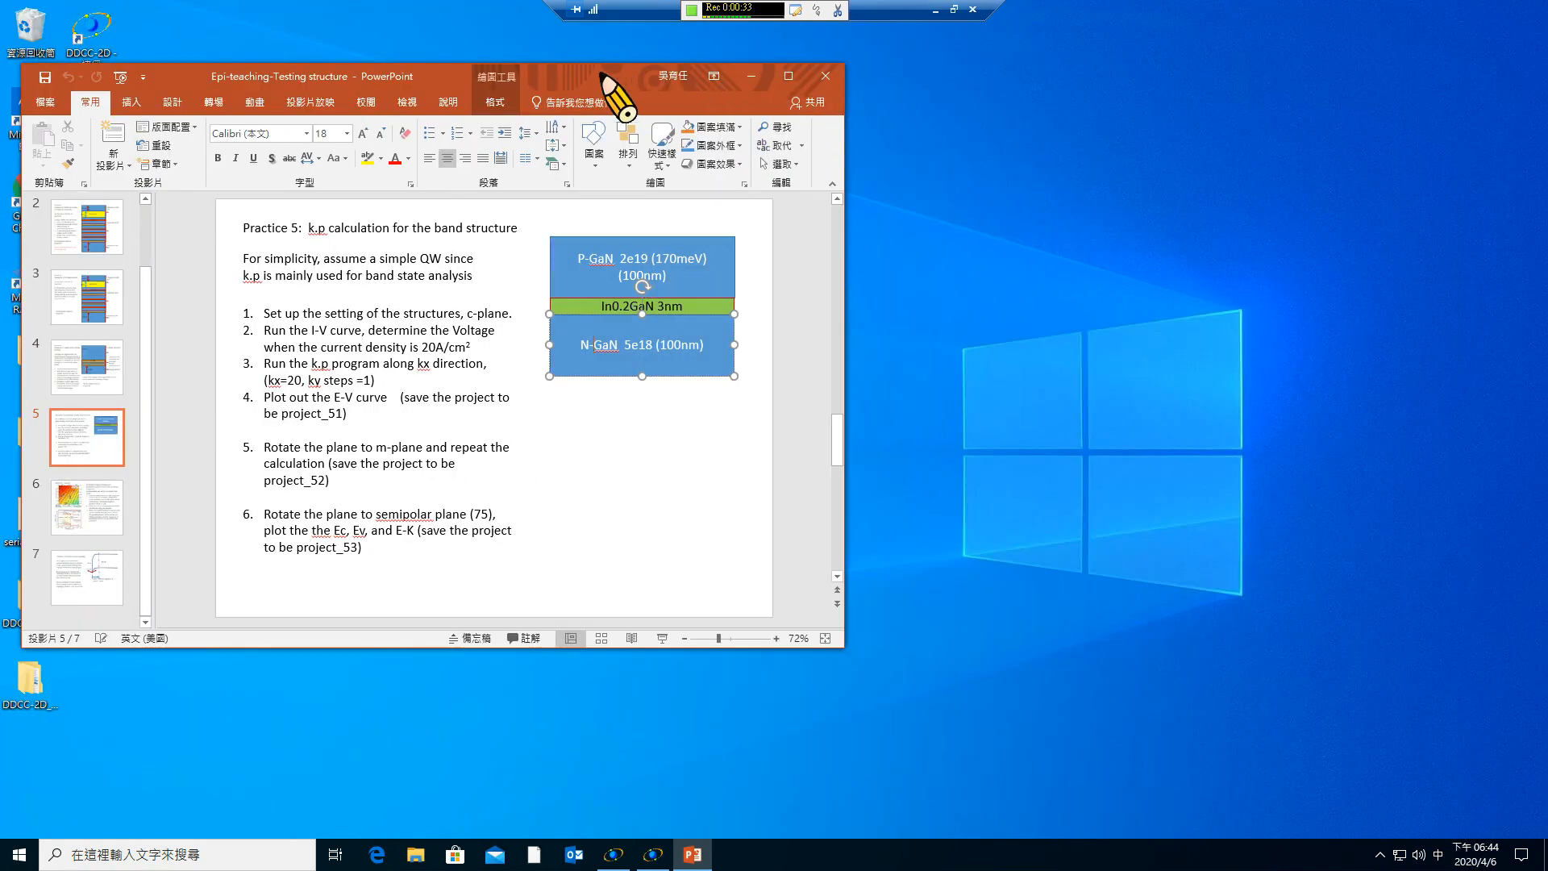
pyautogui.moveTo(601, 74); pyautogui.dragTo(1257, 68)
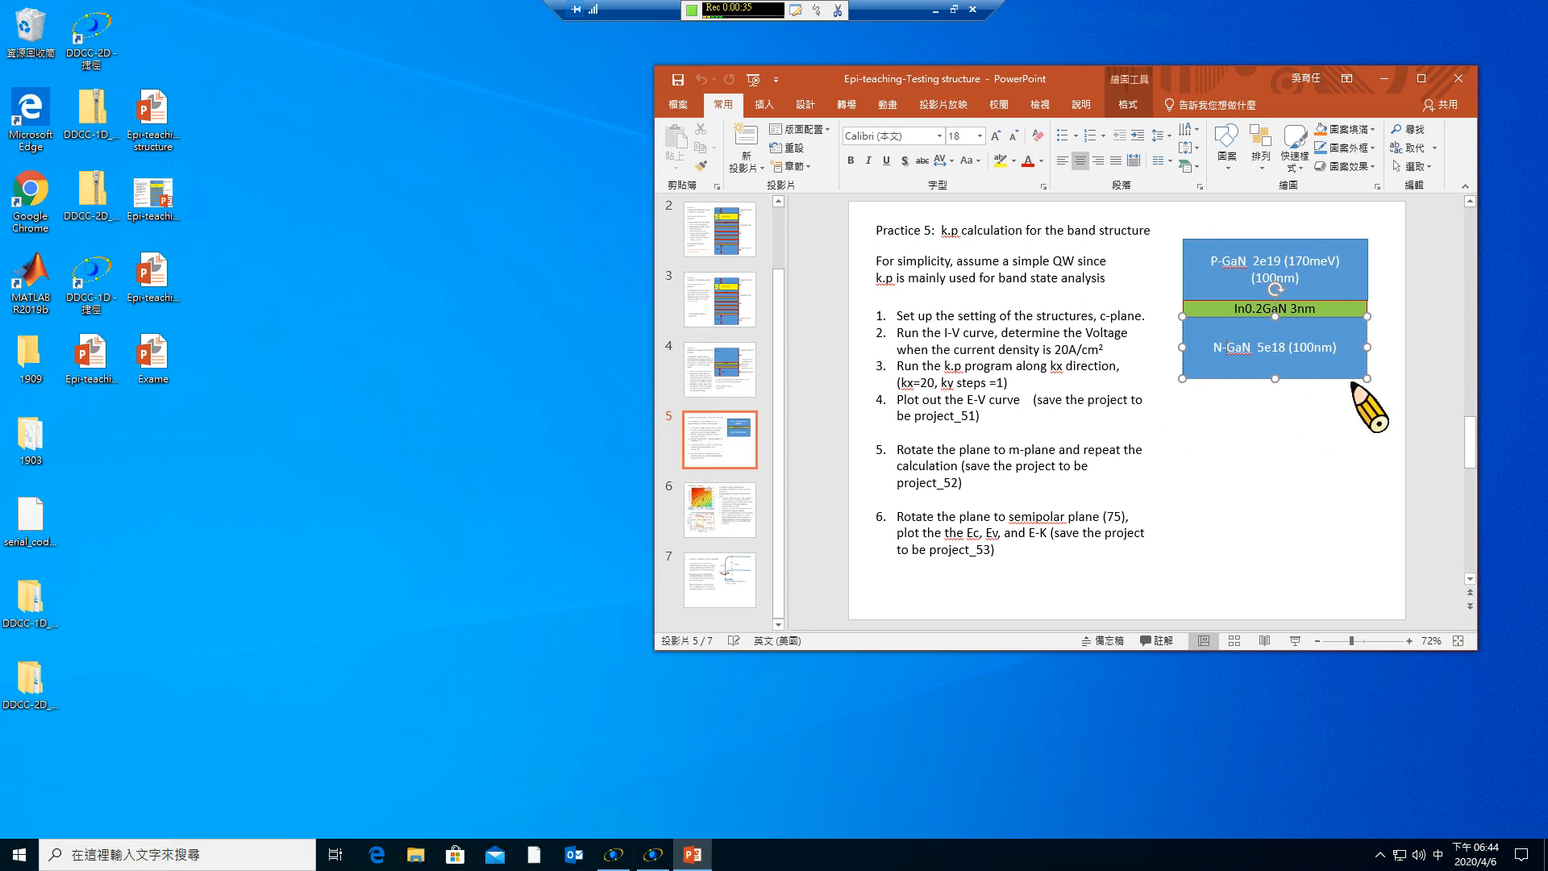
pyautogui.click(612, 853)
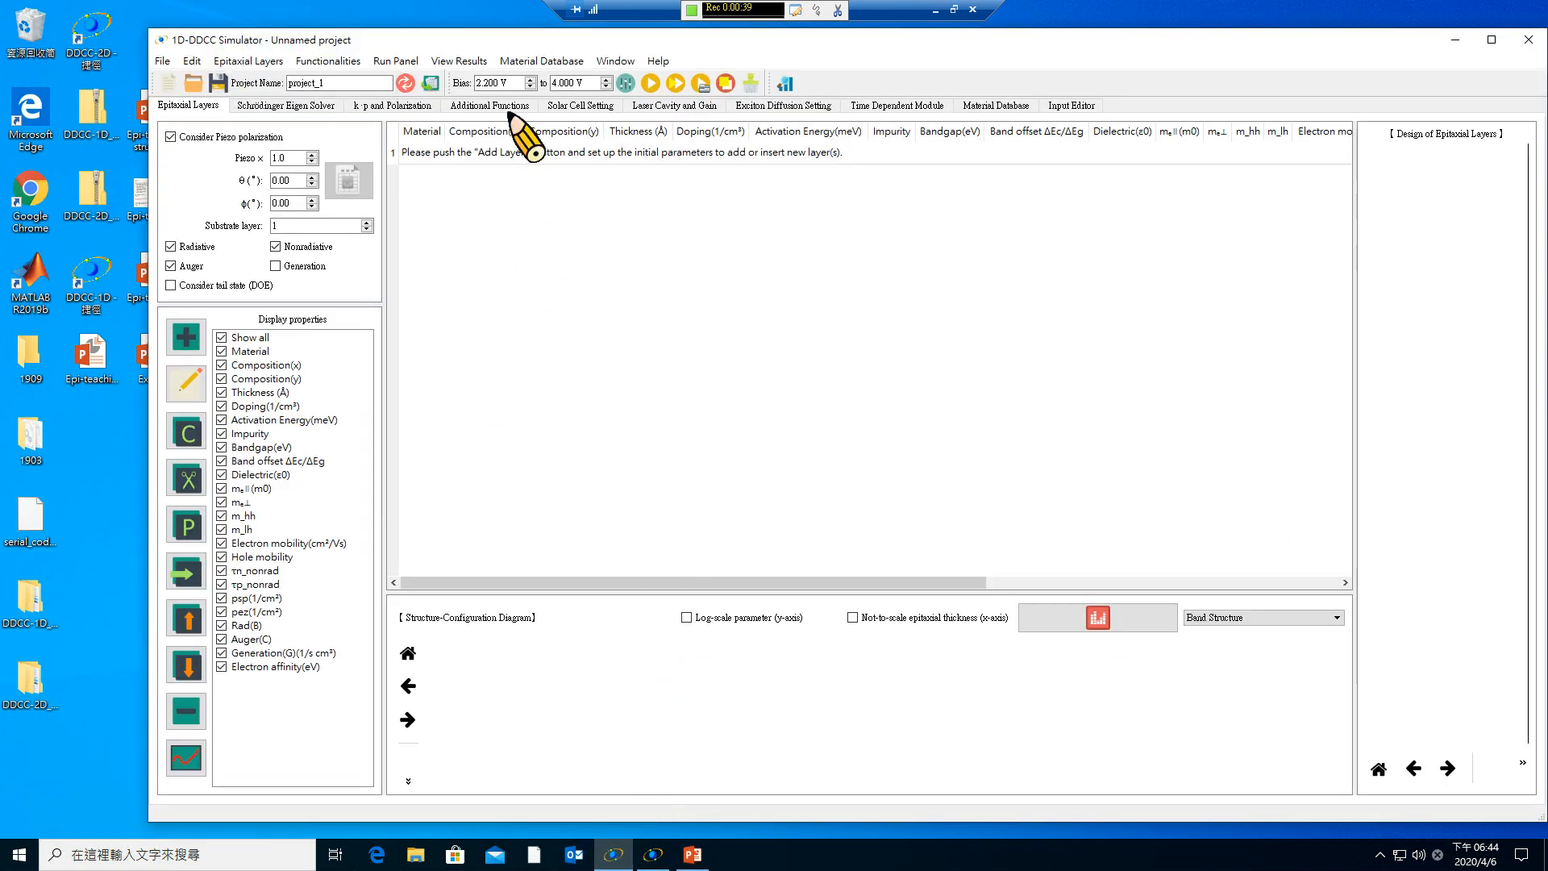
pyautogui.moveTo(631, 44); pyautogui.dragTo(598, 40)
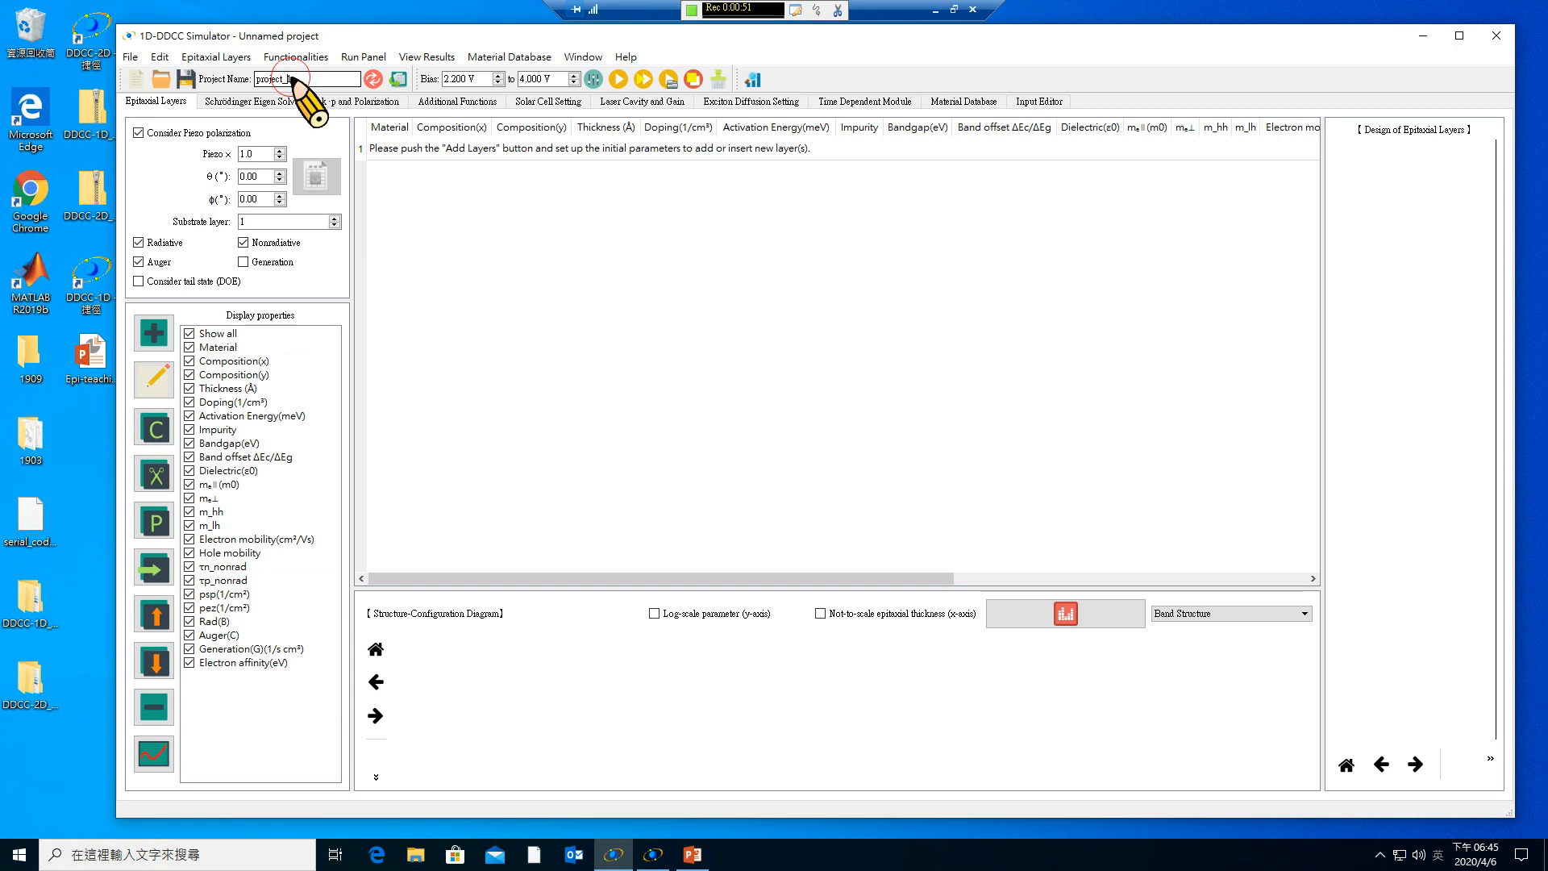
# Name the project project_Test1 and start saving it, choosing the desktop as the location.
pyautogui.moveTo(287, 79); pyautogui.dragTo(307, 79)
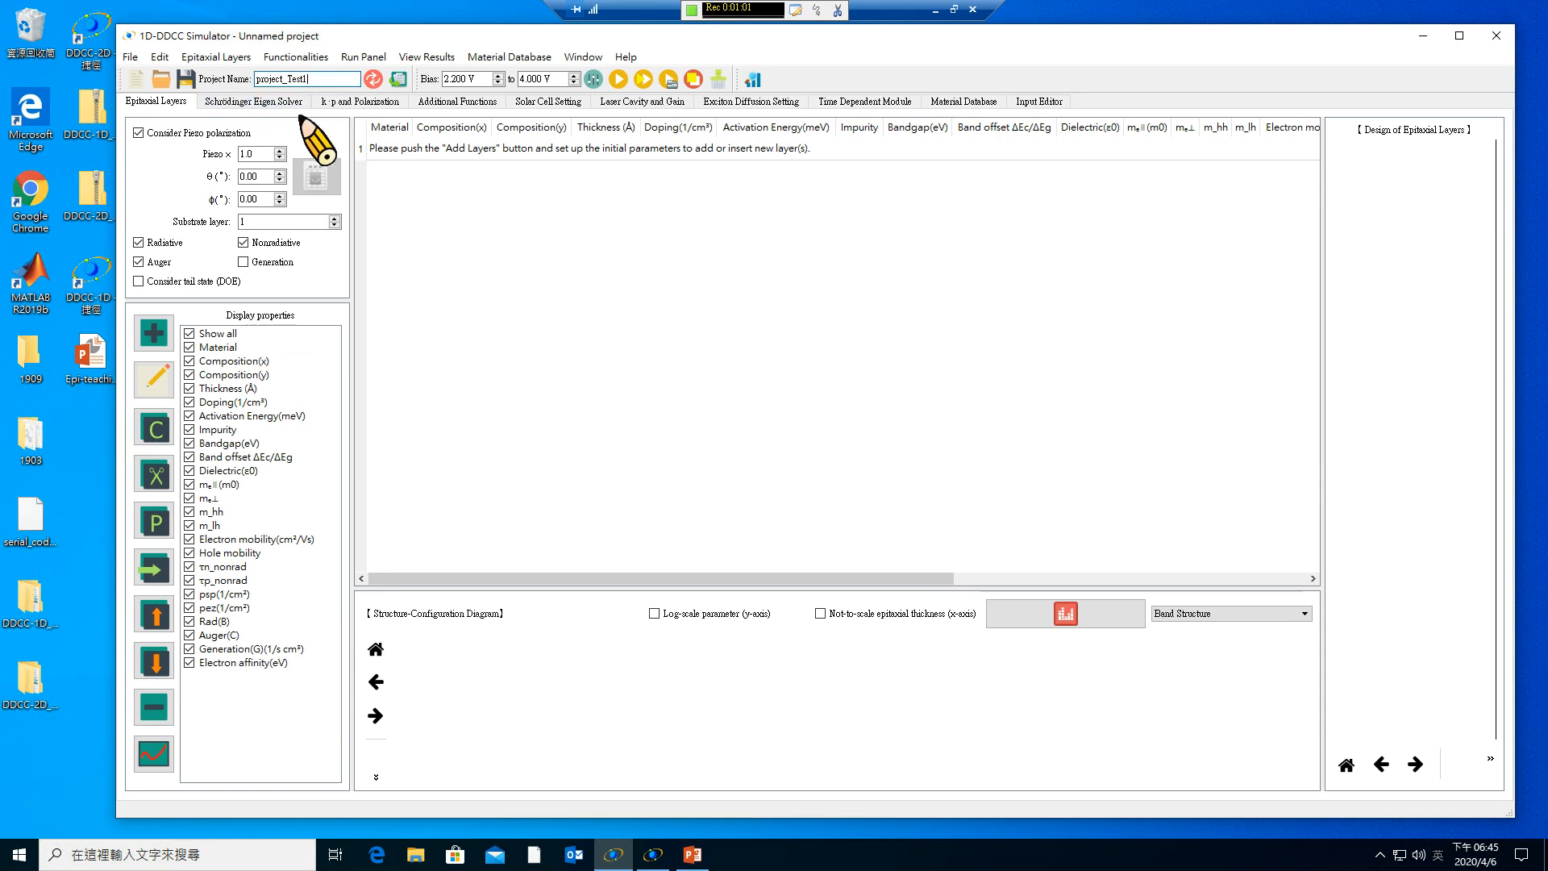
pyautogui.click(130, 57)
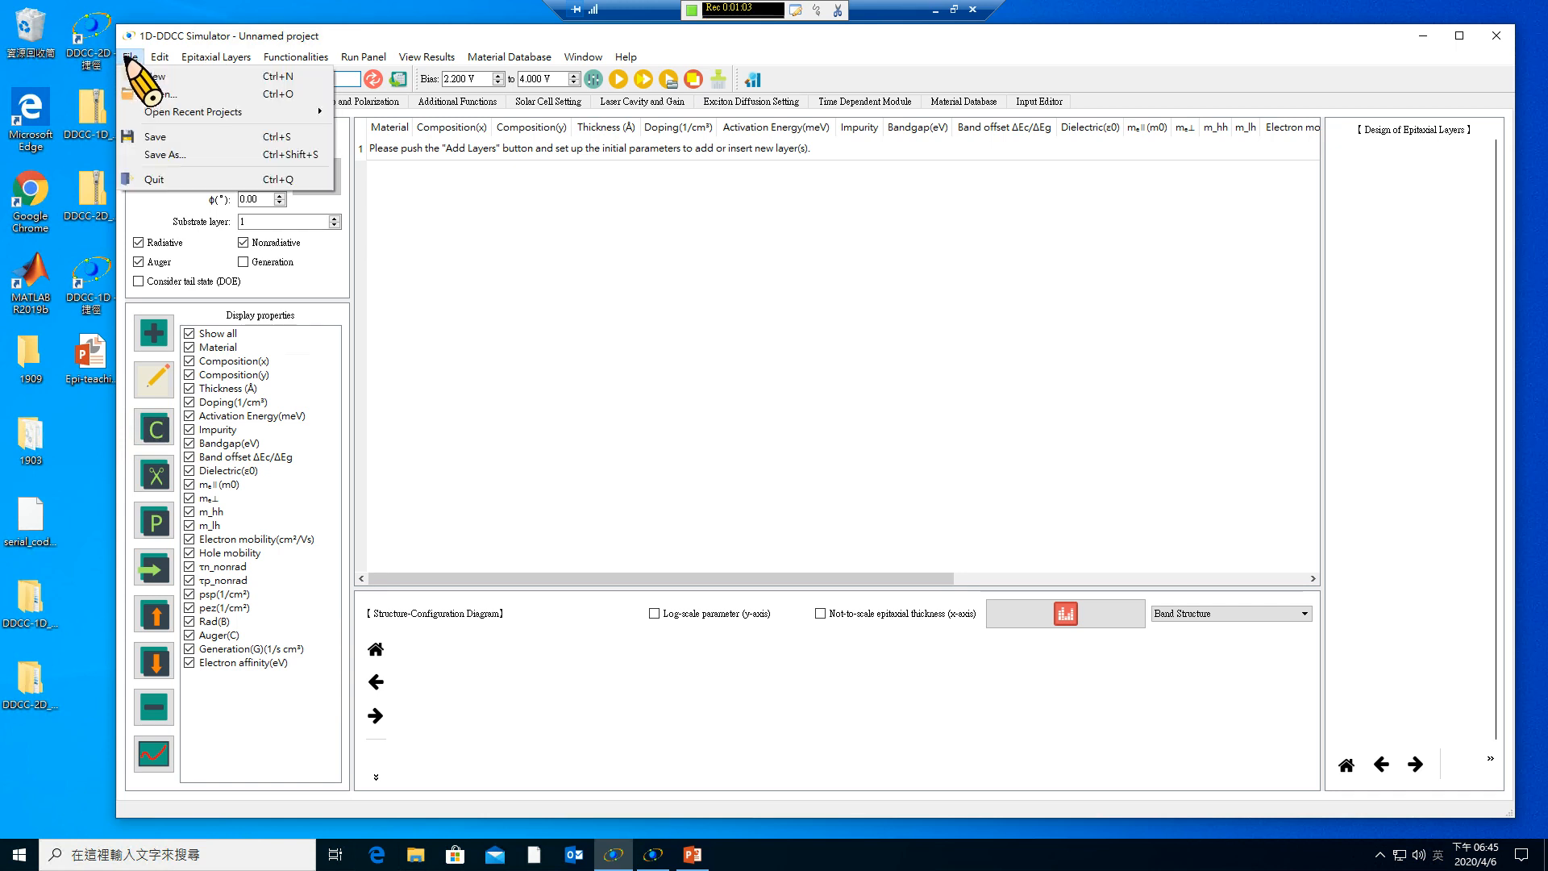
pyautogui.click(169, 139)
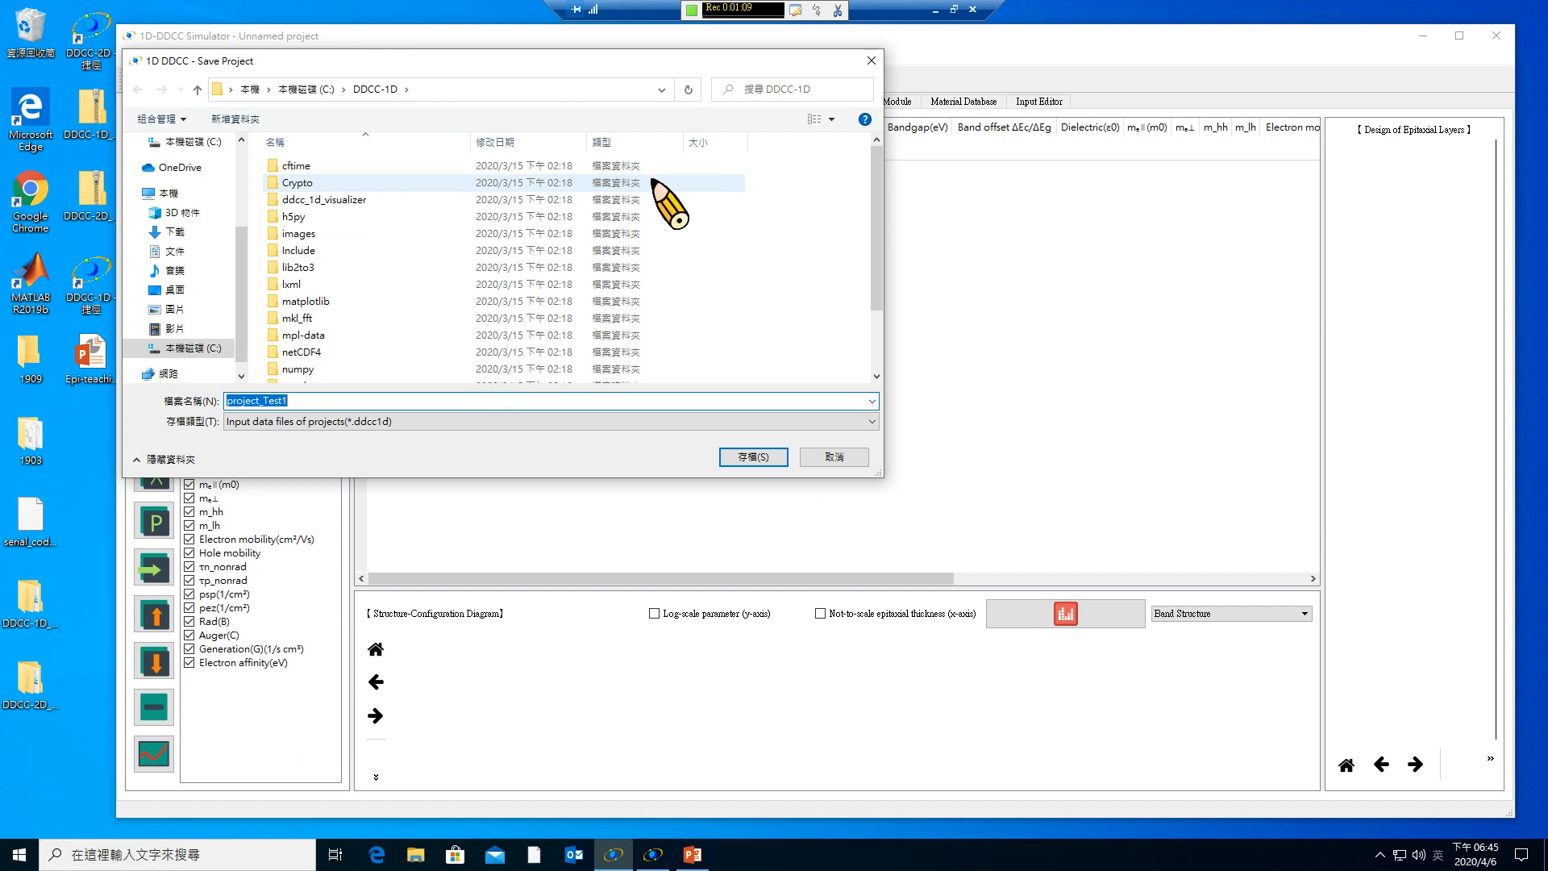
pyautogui.moveTo(880, 205); pyautogui.dragTo(878, 271)
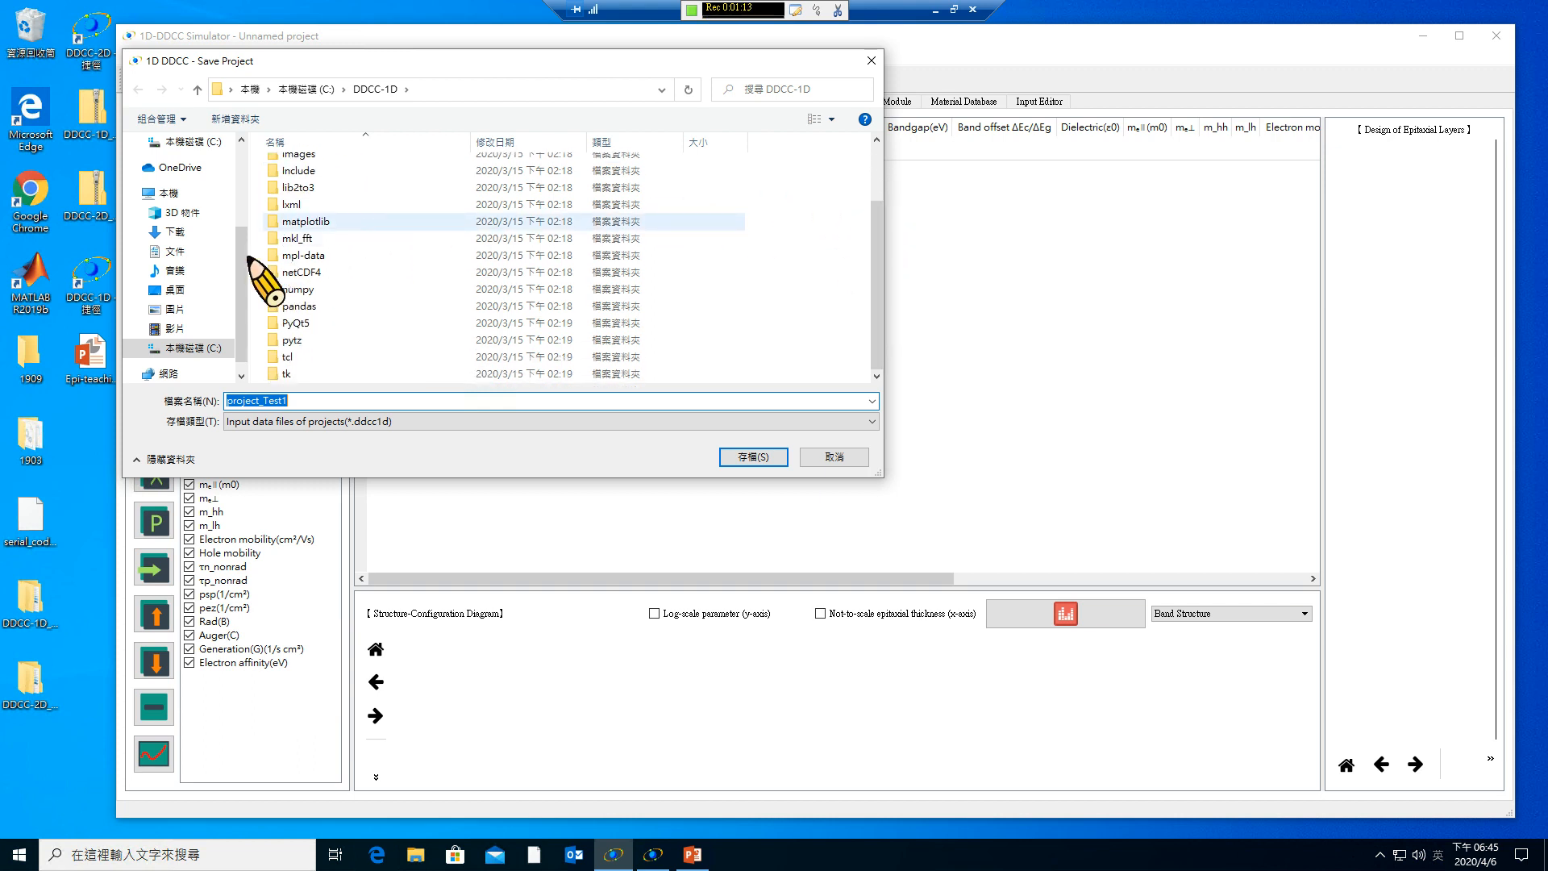
pyautogui.moveTo(243, 262); pyautogui.dragTo(248, 241)
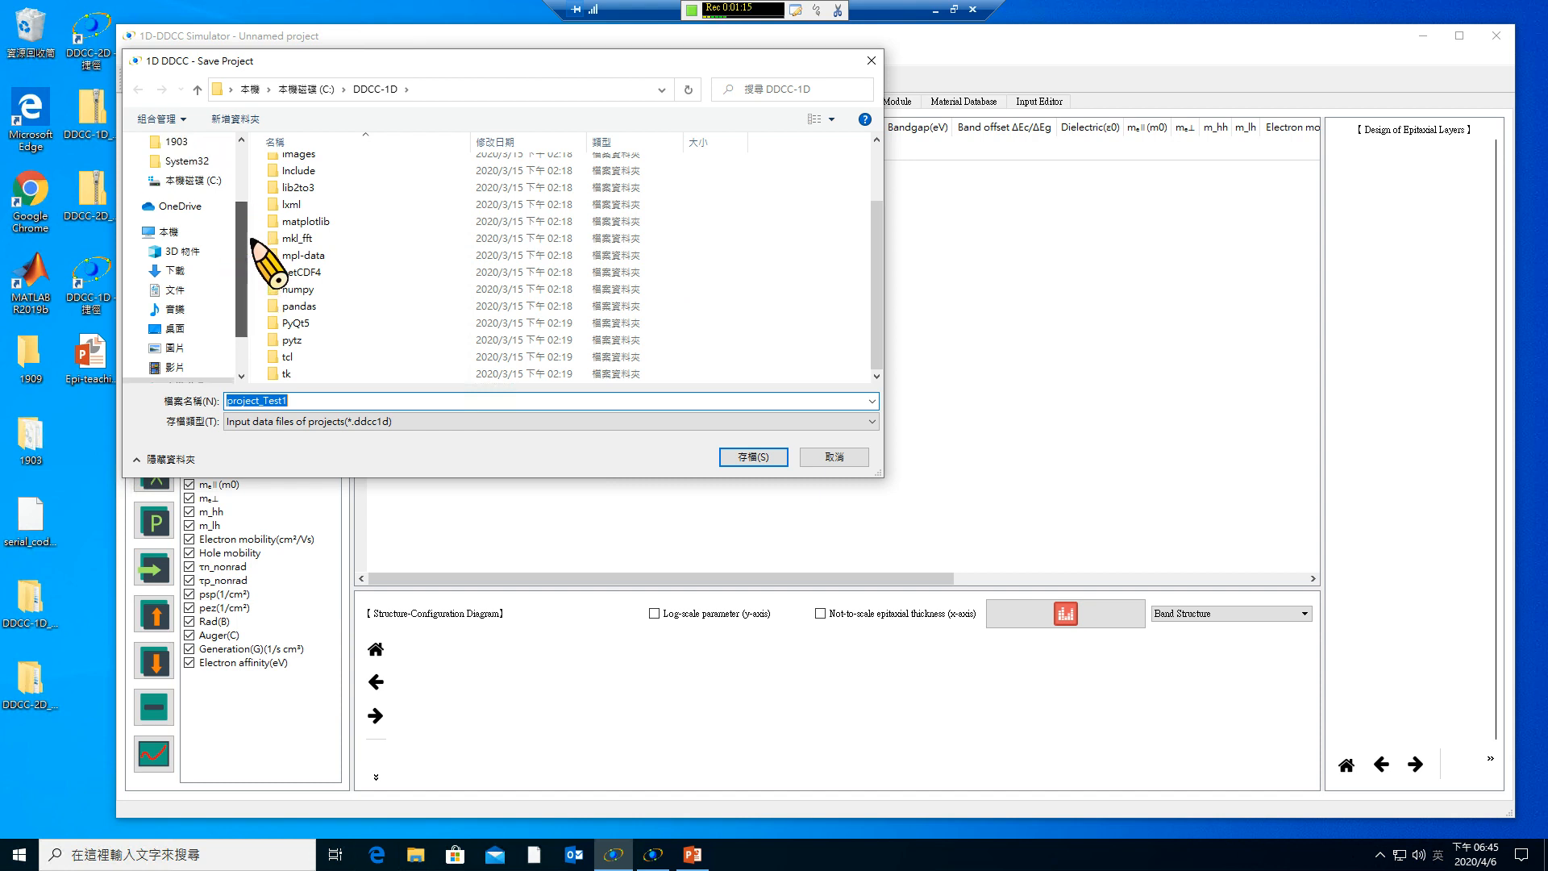
pyautogui.click(193, 329)
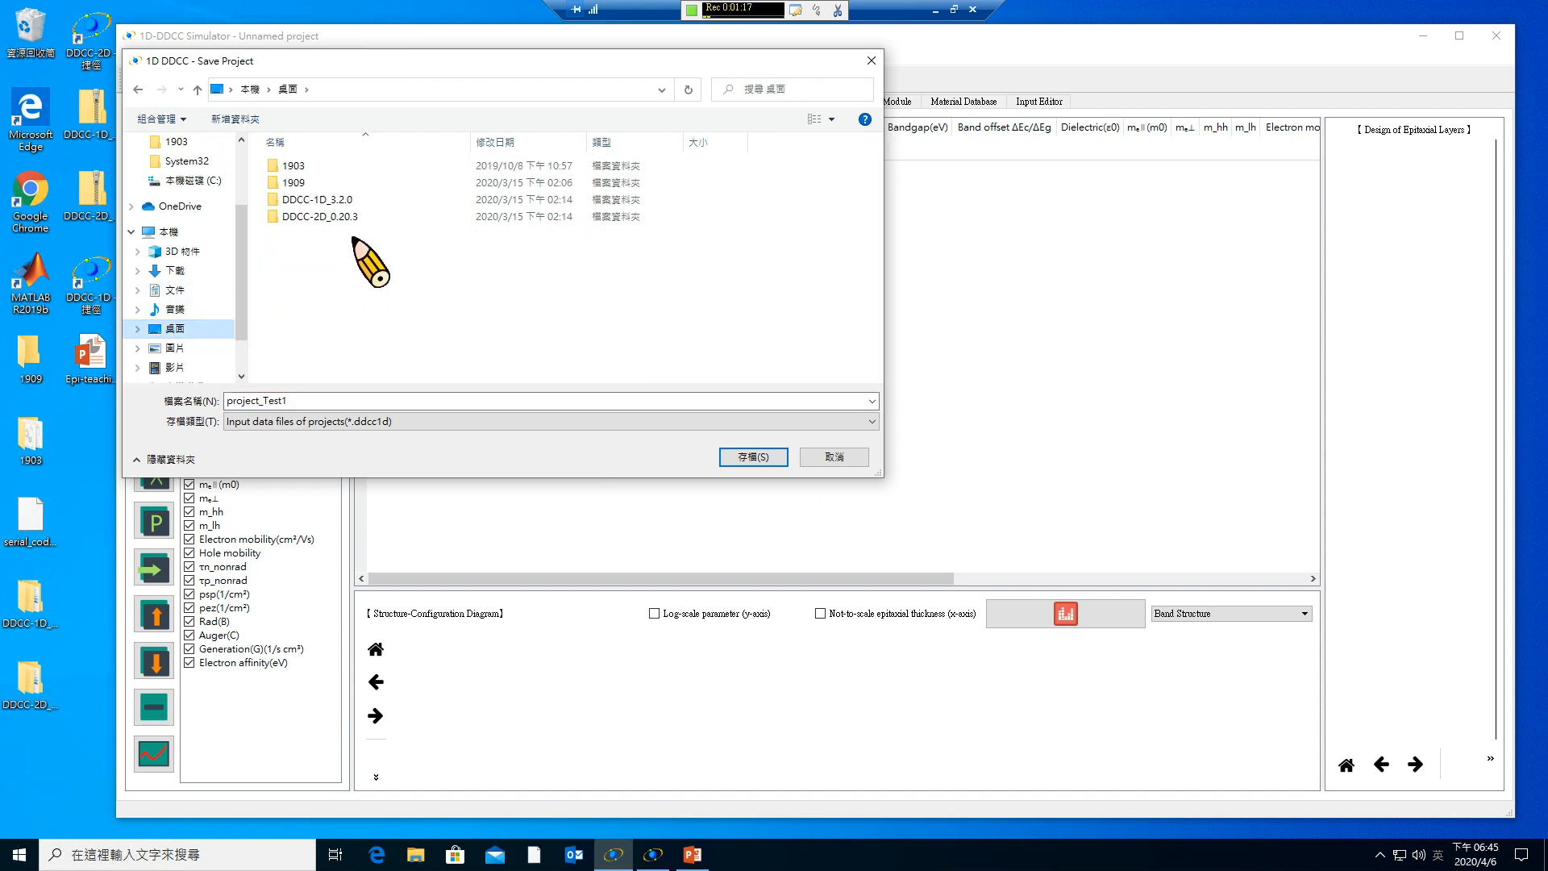
# Create a desktop folder named Projecct_test1 and save the project in it as project_Test1.
pyautogui.click(242, 121)
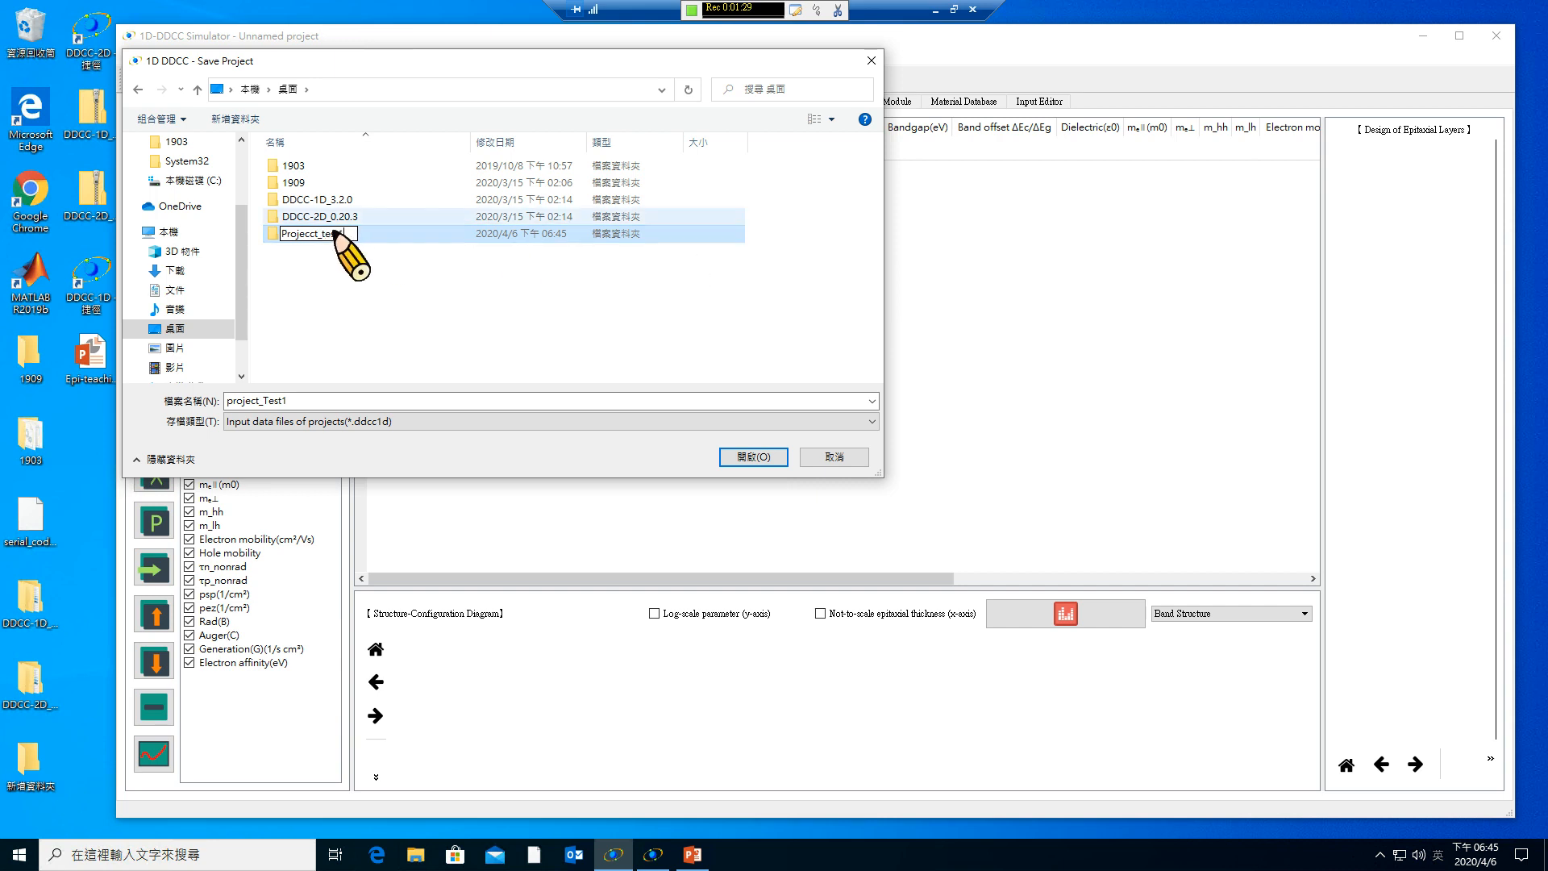
pyautogui.click(277, 234)
pyautogui.doubleClick(276, 233)
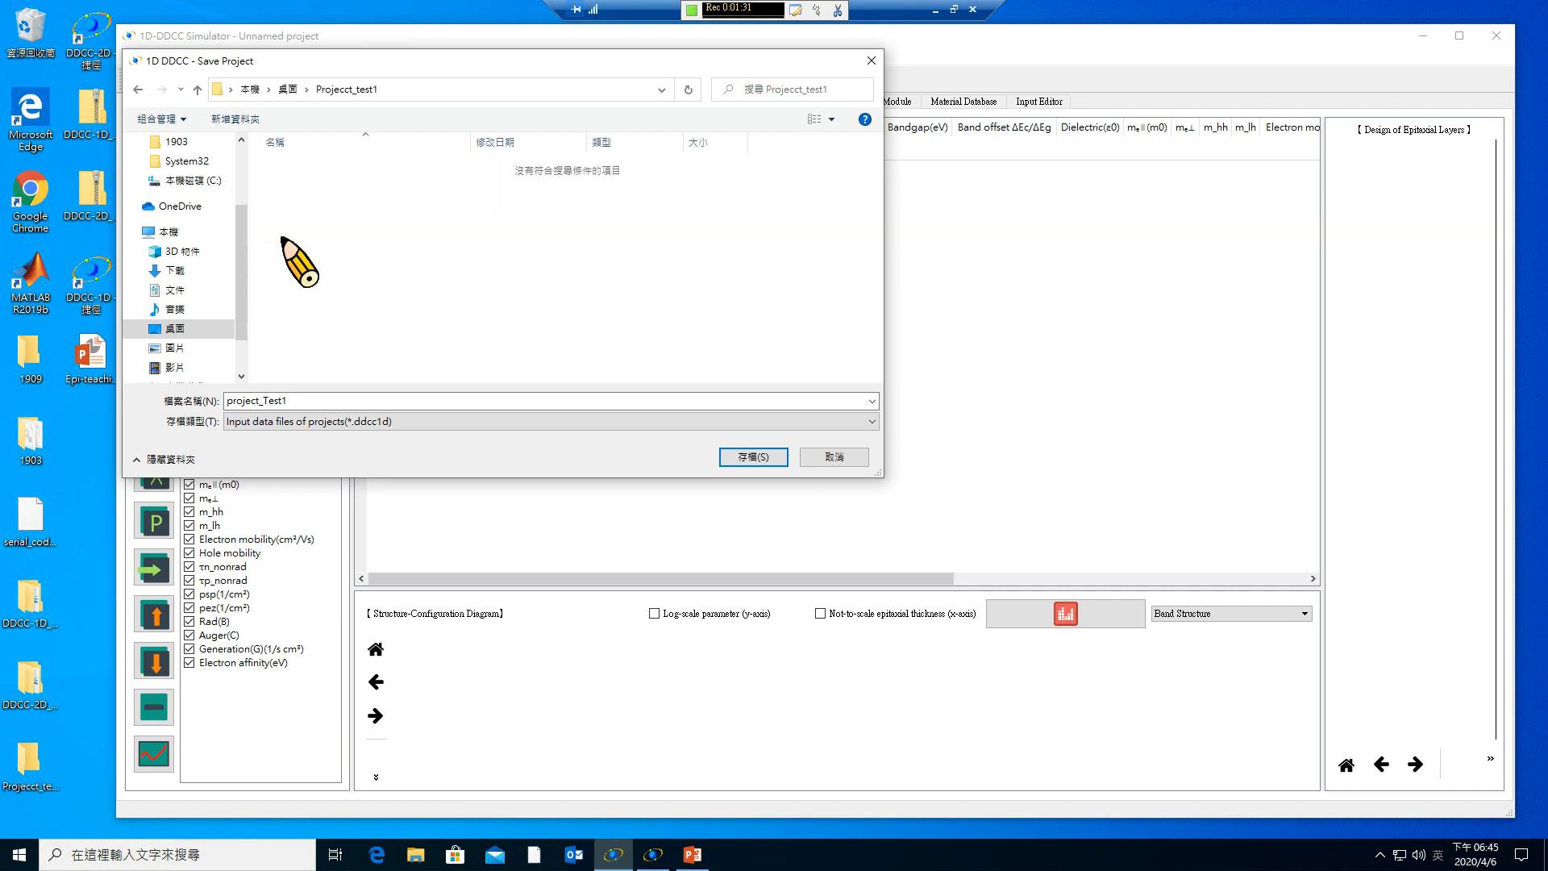
pyautogui.click(737, 456)
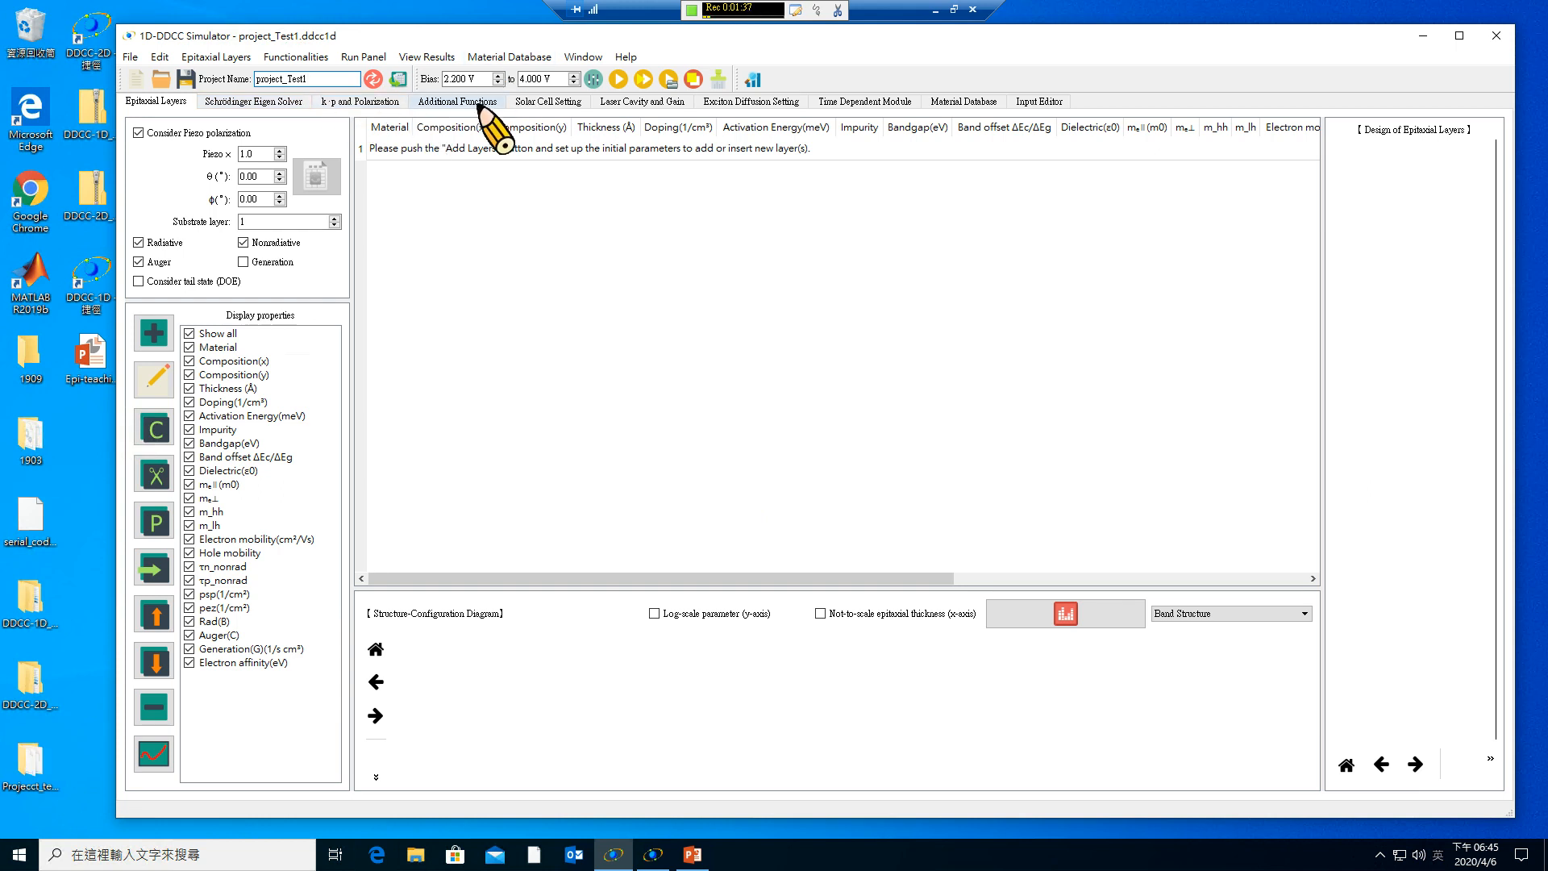
# Start adding an epitaxial layer and choose In(x)Ga(1-x)N as its material.
pyautogui.click(153, 332)
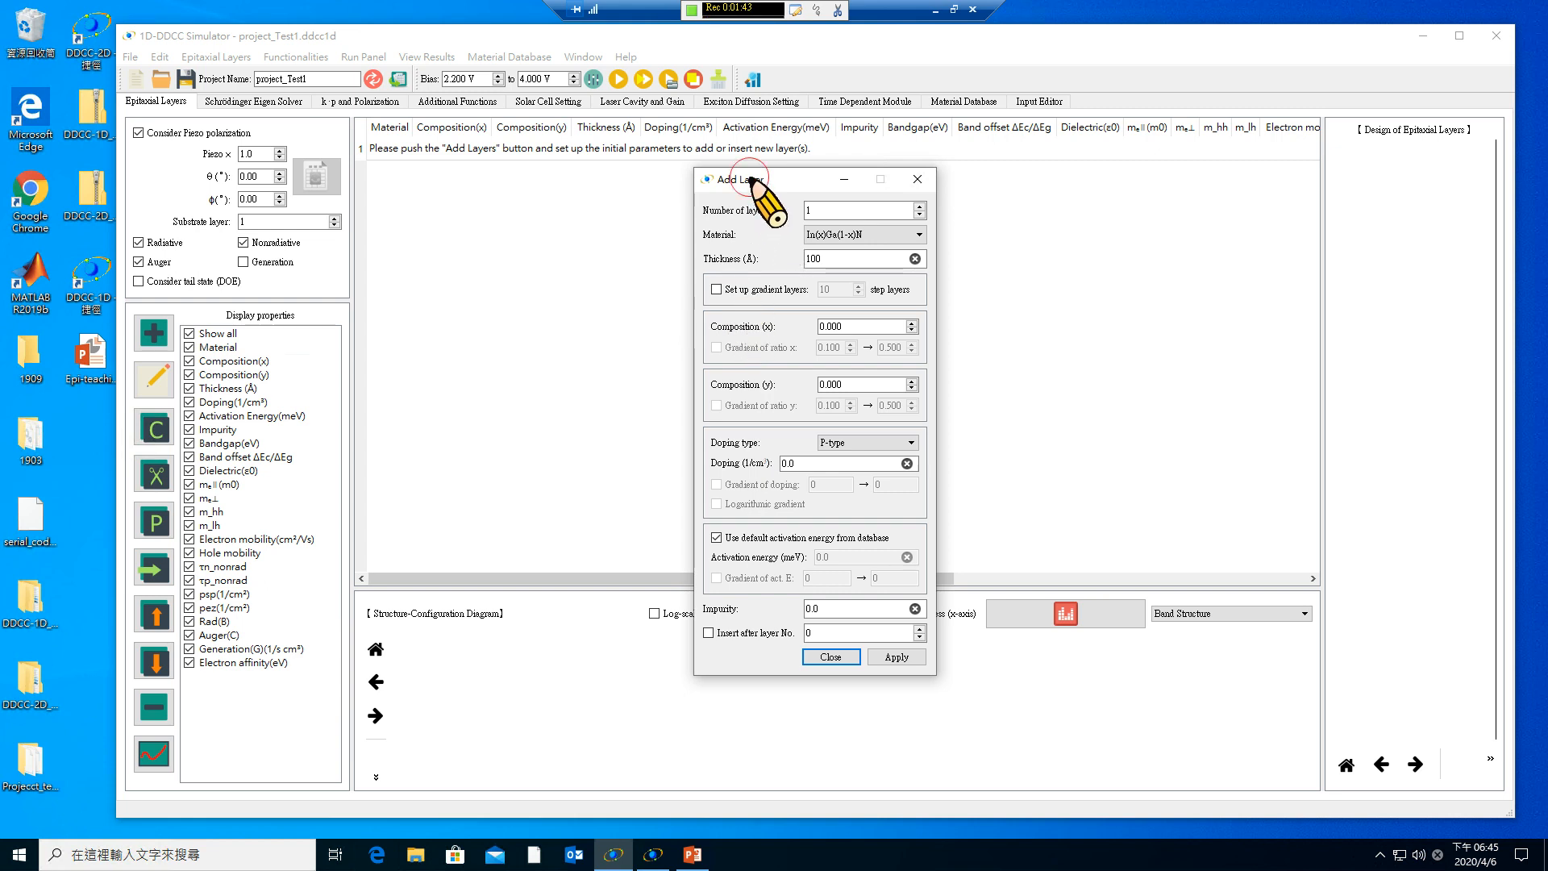
pyautogui.moveTo(751, 181); pyautogui.dragTo(681, 169)
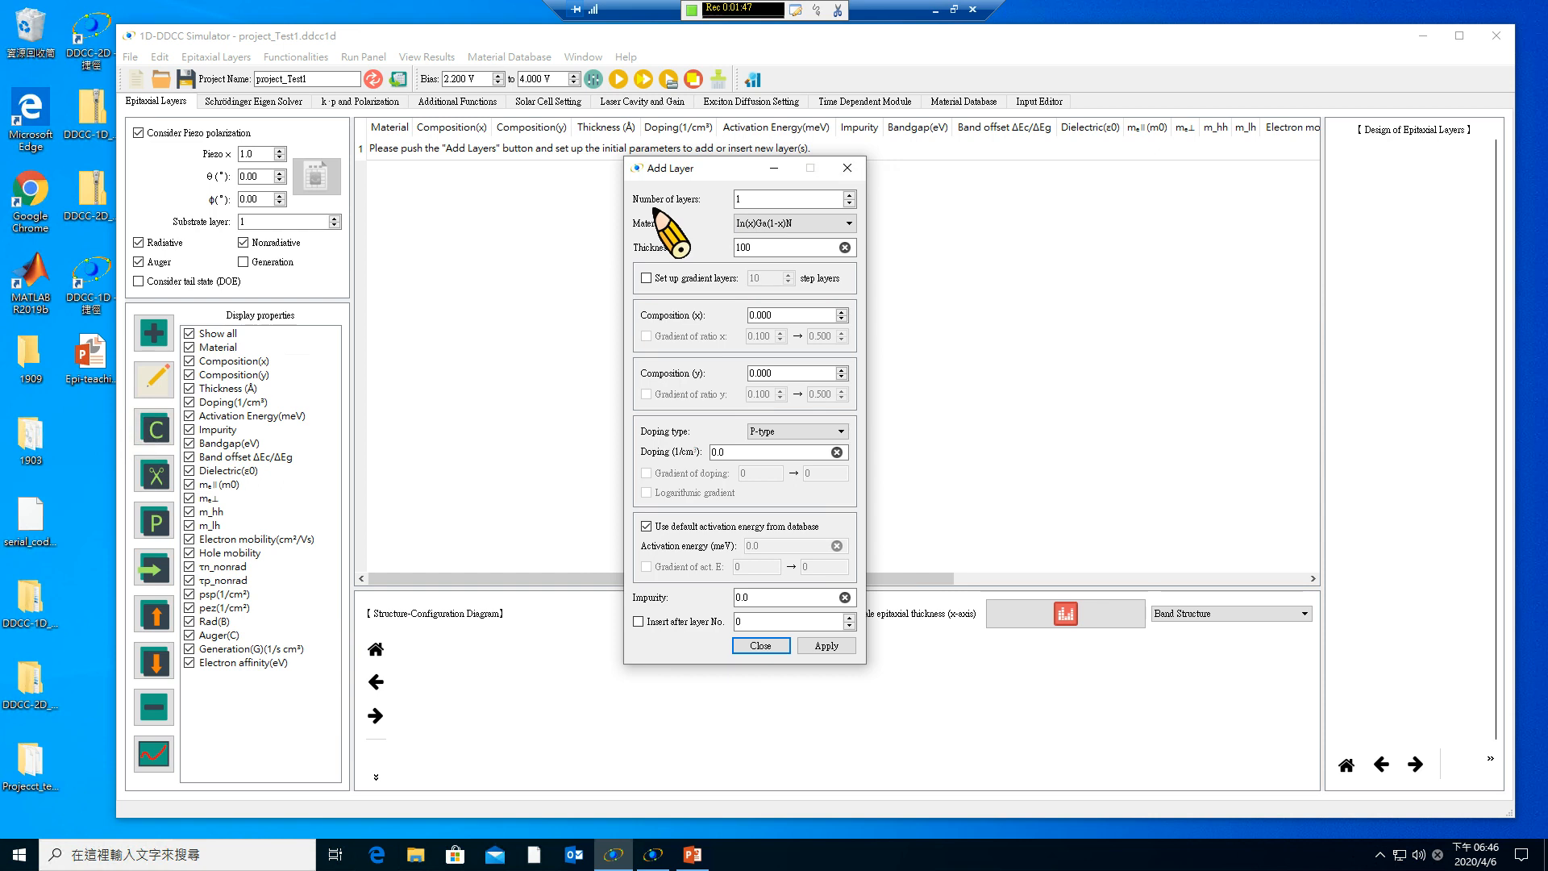
pyautogui.click(806, 223)
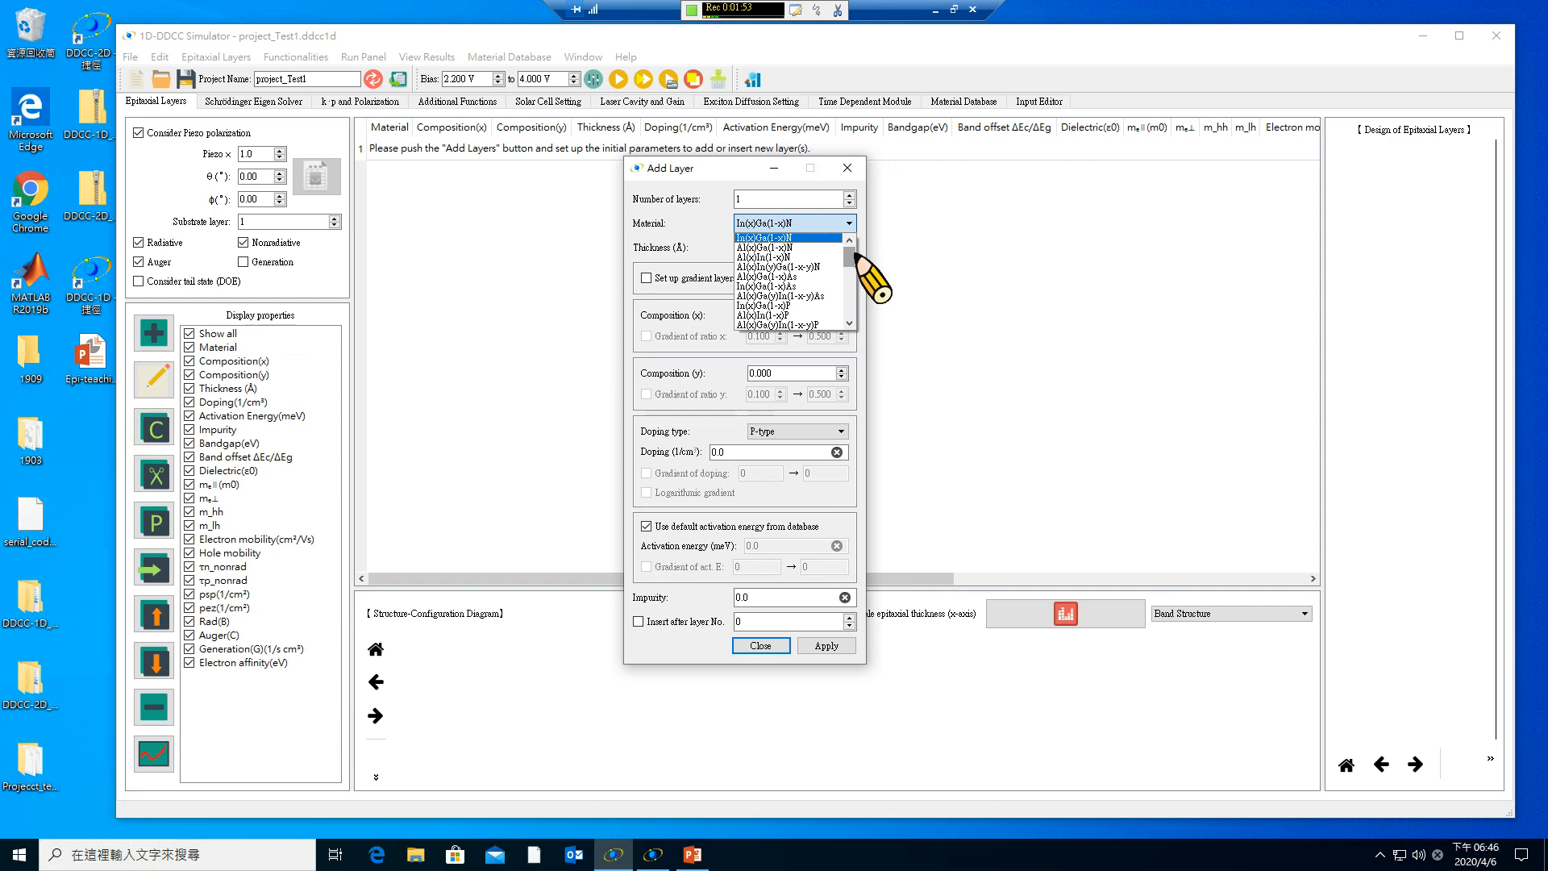
pyautogui.moveTo(849, 245); pyautogui.dragTo(841, 206)
pyautogui.click(816, 238)
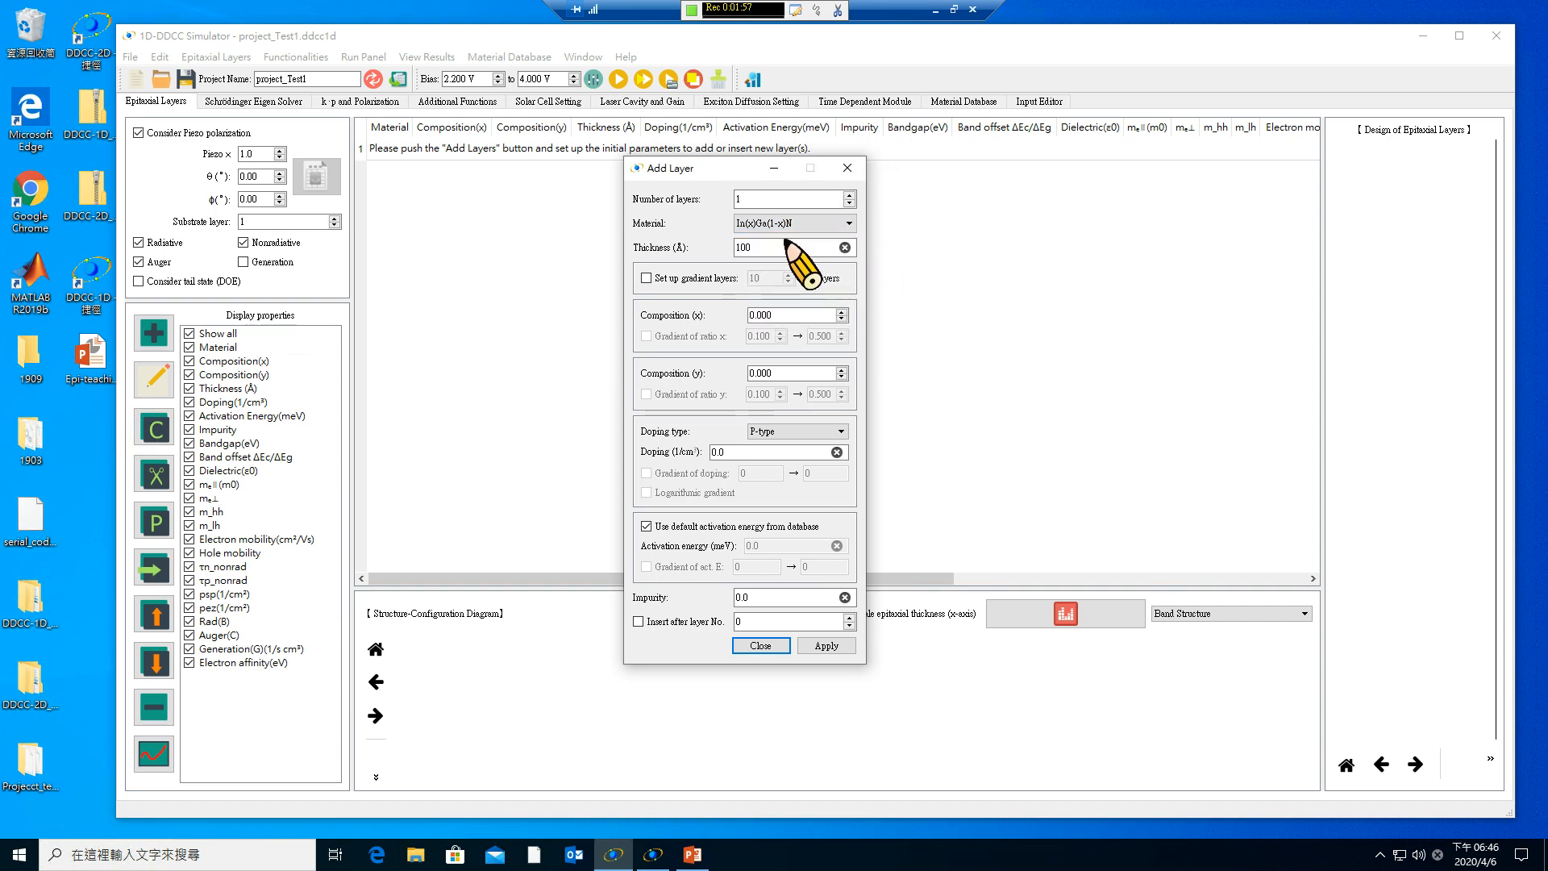
# Switch to the PowerPoint slides and arrange them beside the Add Layer dialog so the Practice 5 structure can be consulted.
pyautogui.click(708, 856)
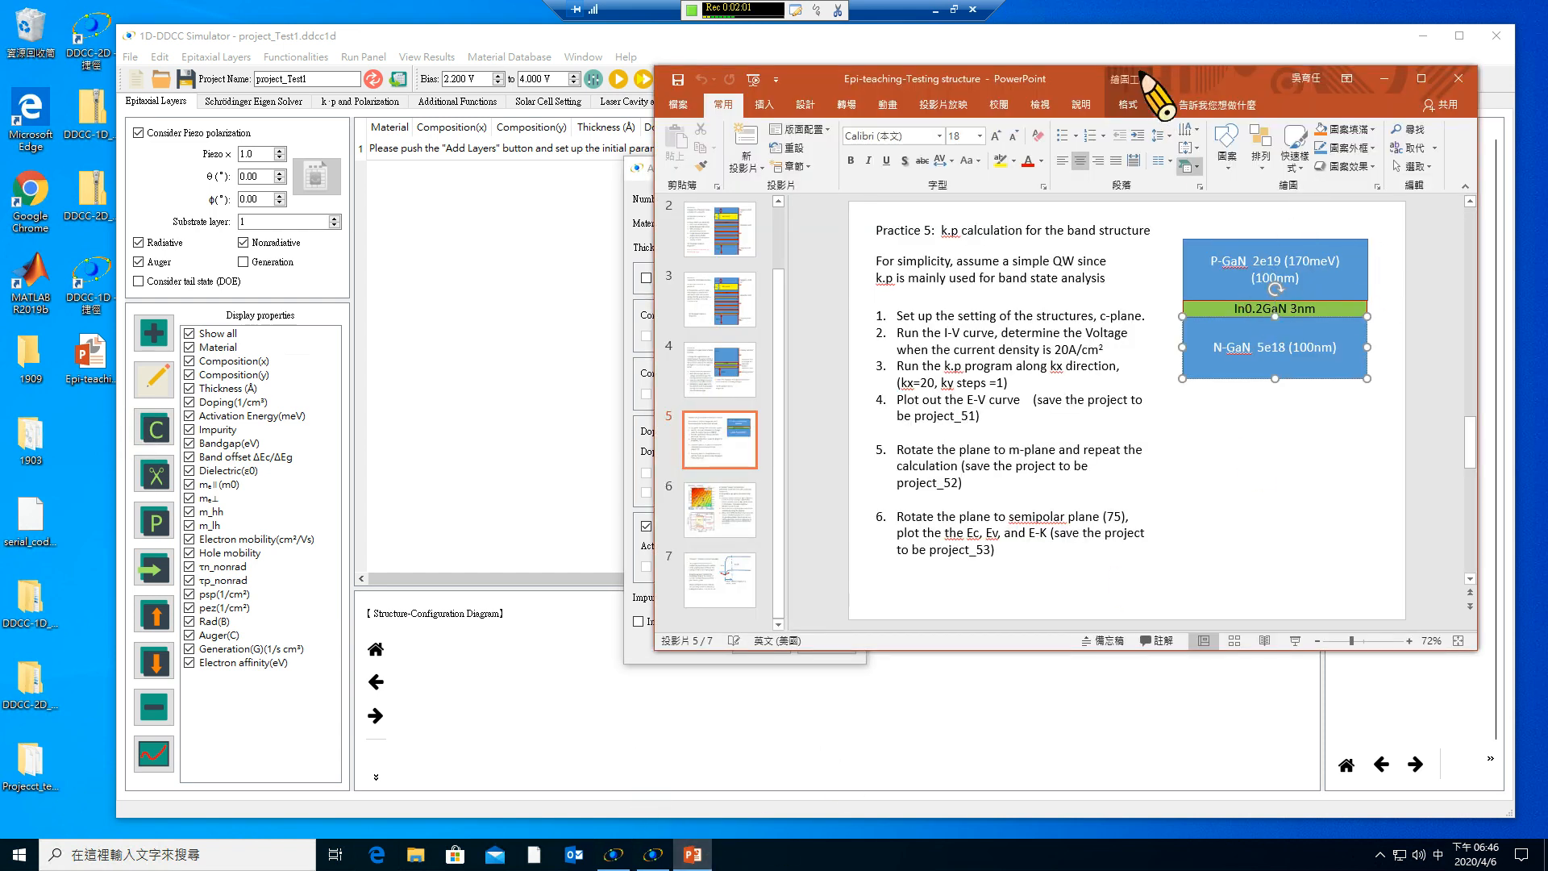
pyautogui.moveTo(1201, 76); pyautogui.dragTo(1300, 96)
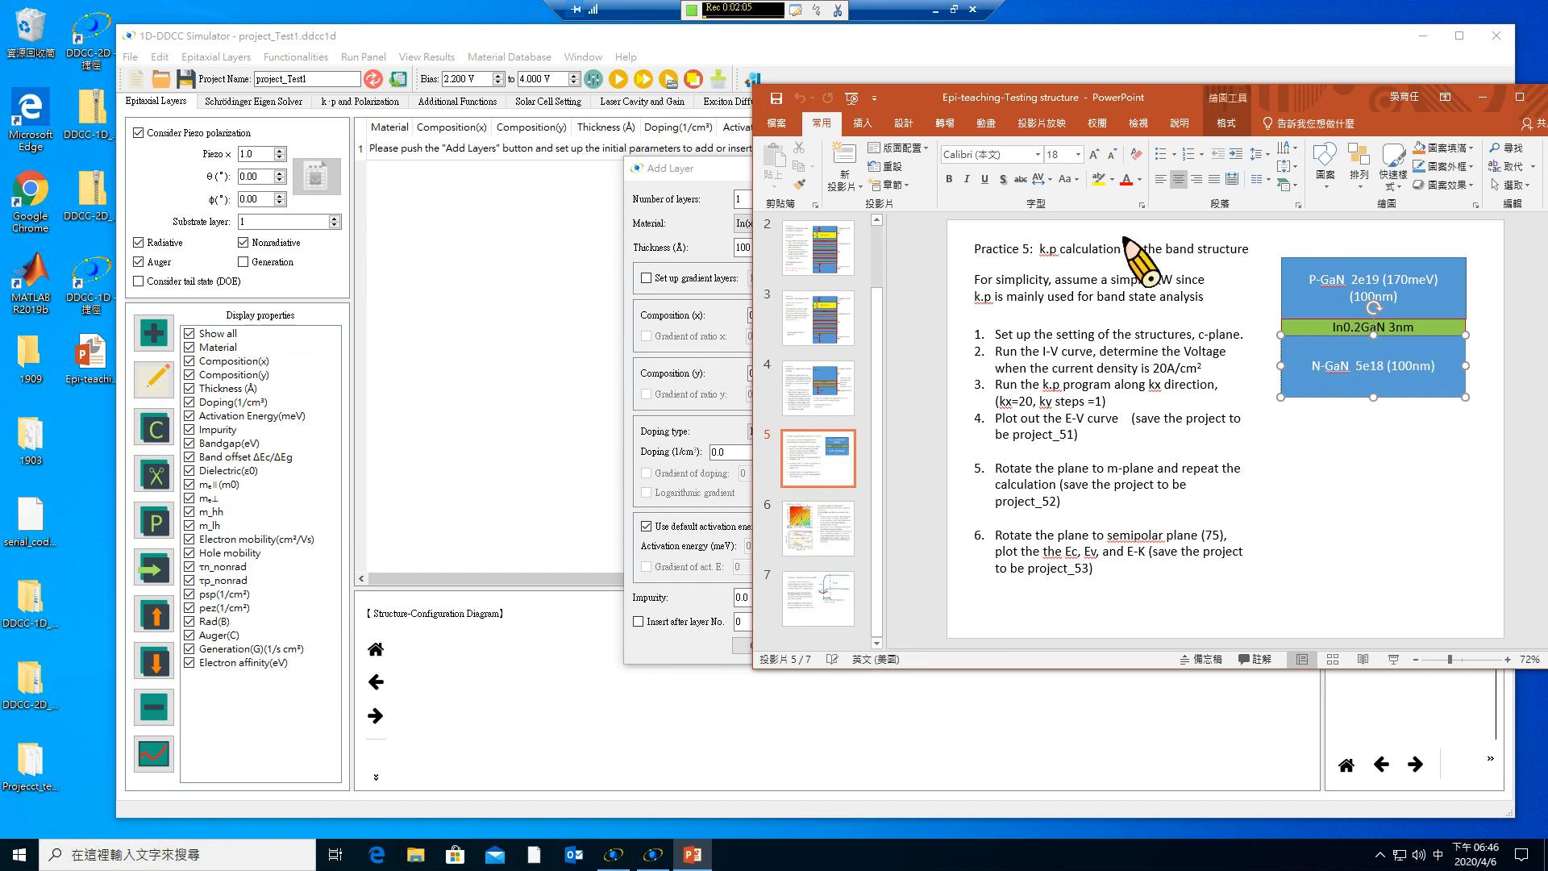
pyautogui.click(716, 169)
pyautogui.moveTo(726, 162); pyautogui.dragTo(418, 159)
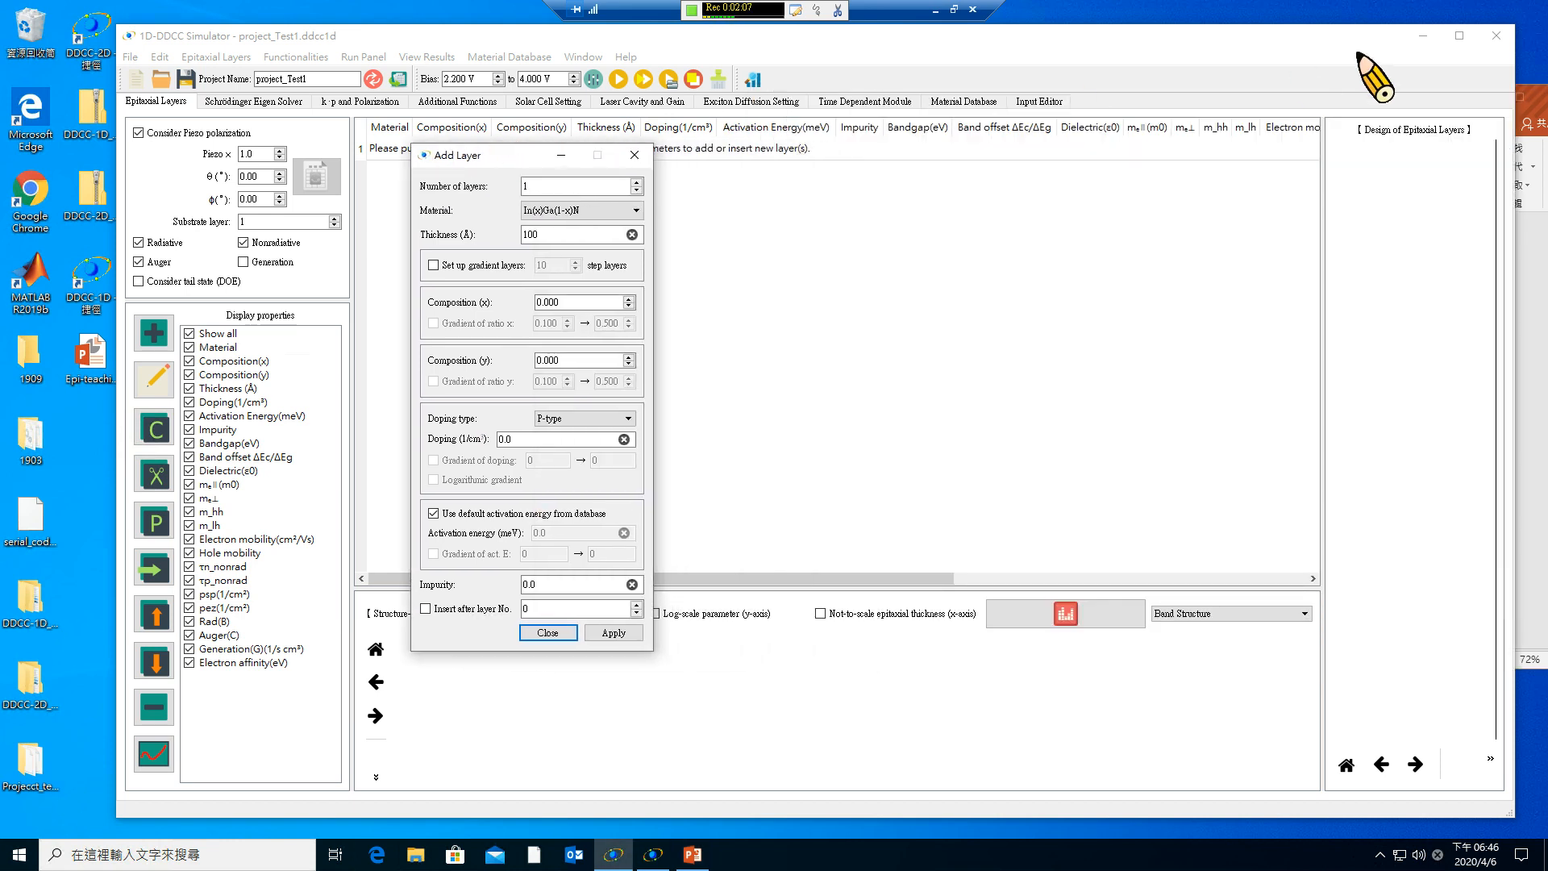
pyautogui.click(1534, 317)
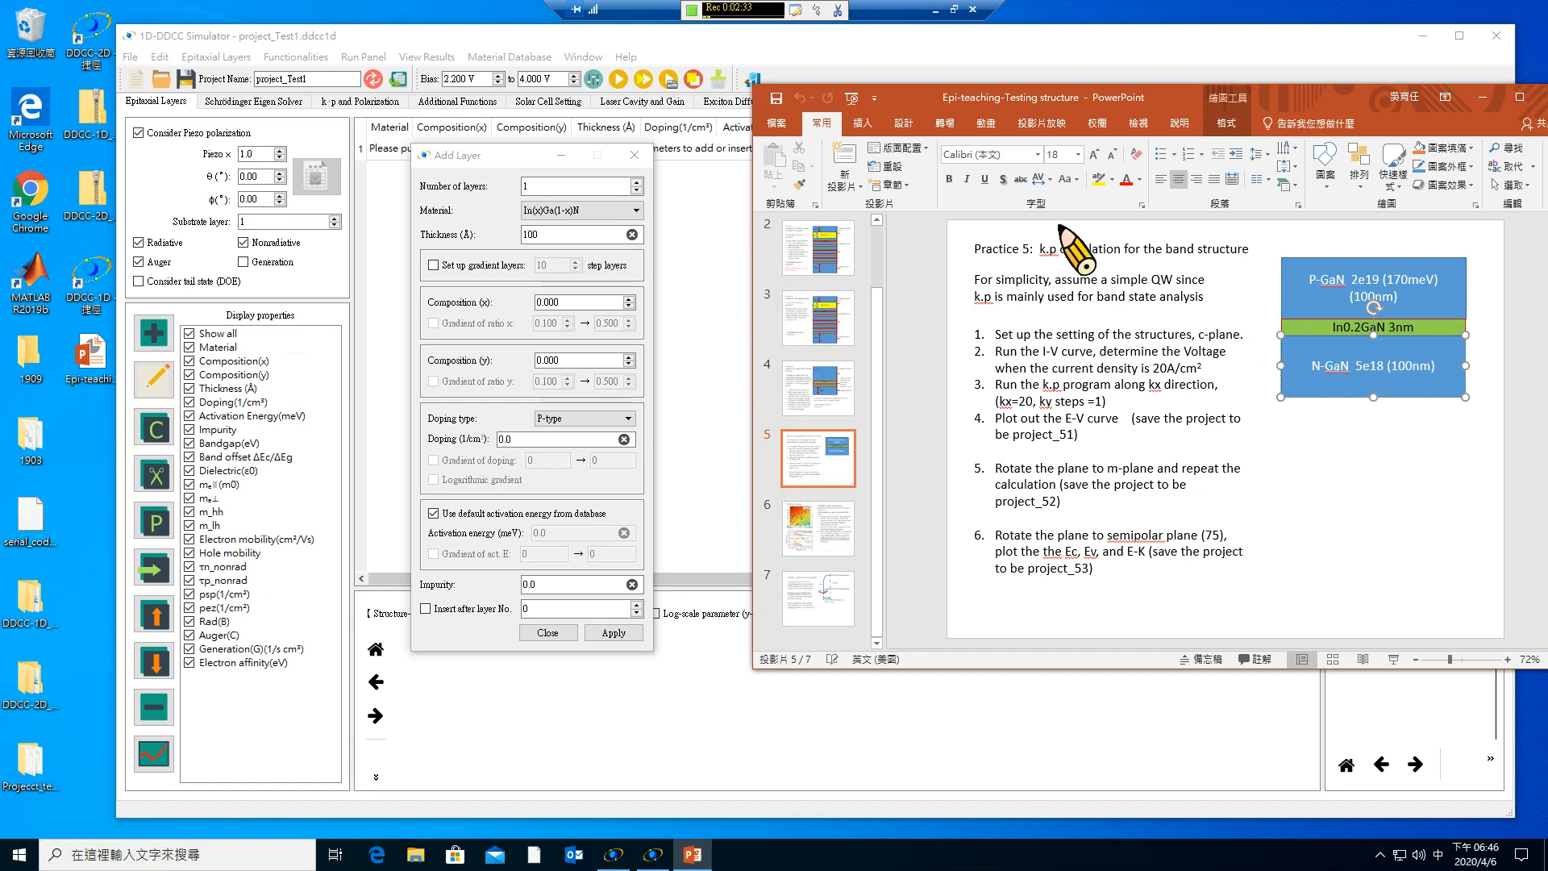
# Add the P-type GaN layer with a thickness of 1000 Å and a doping of 2e19, checking the values against the slide.
pyautogui.click(555, 235)
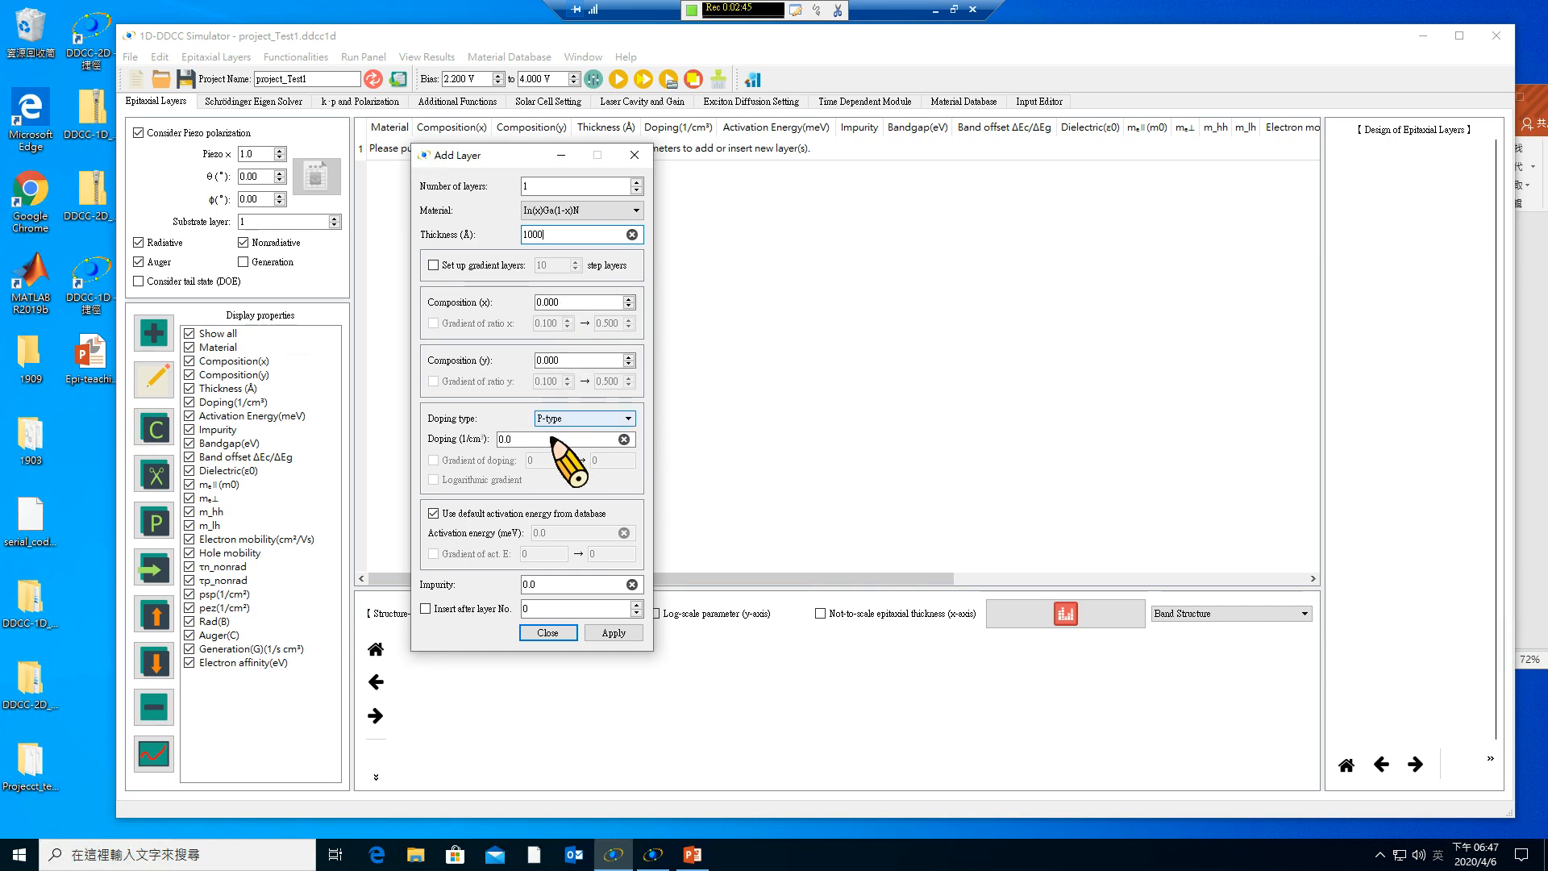
pyautogui.click(1540, 364)
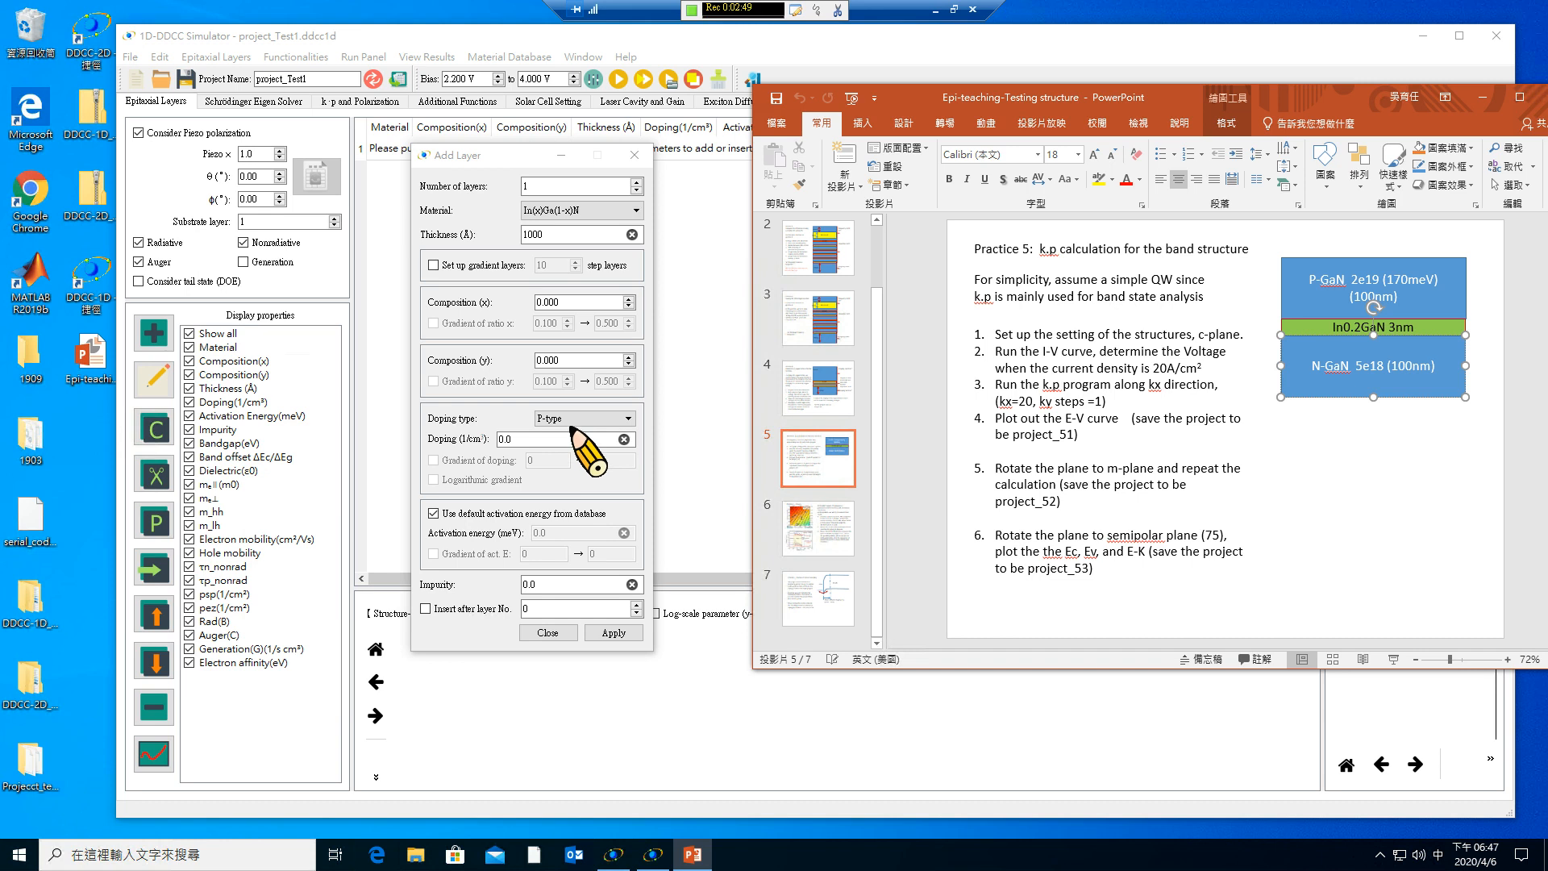
pyautogui.click(548, 440)
pyautogui.moveTo(544, 444); pyautogui.dragTo(472, 445)
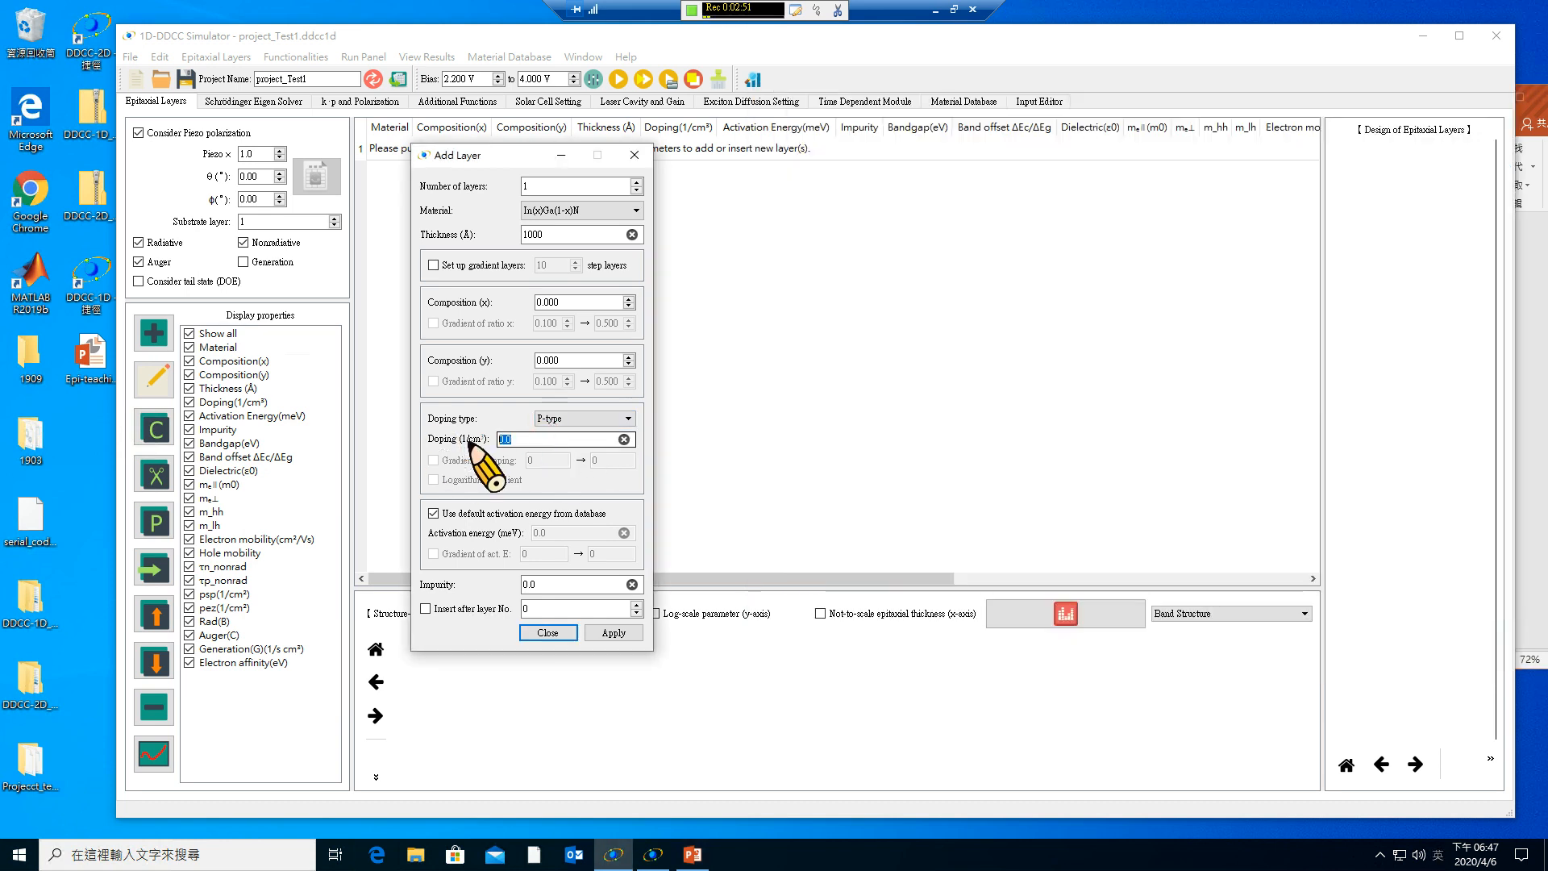
pyautogui.click(1543, 412)
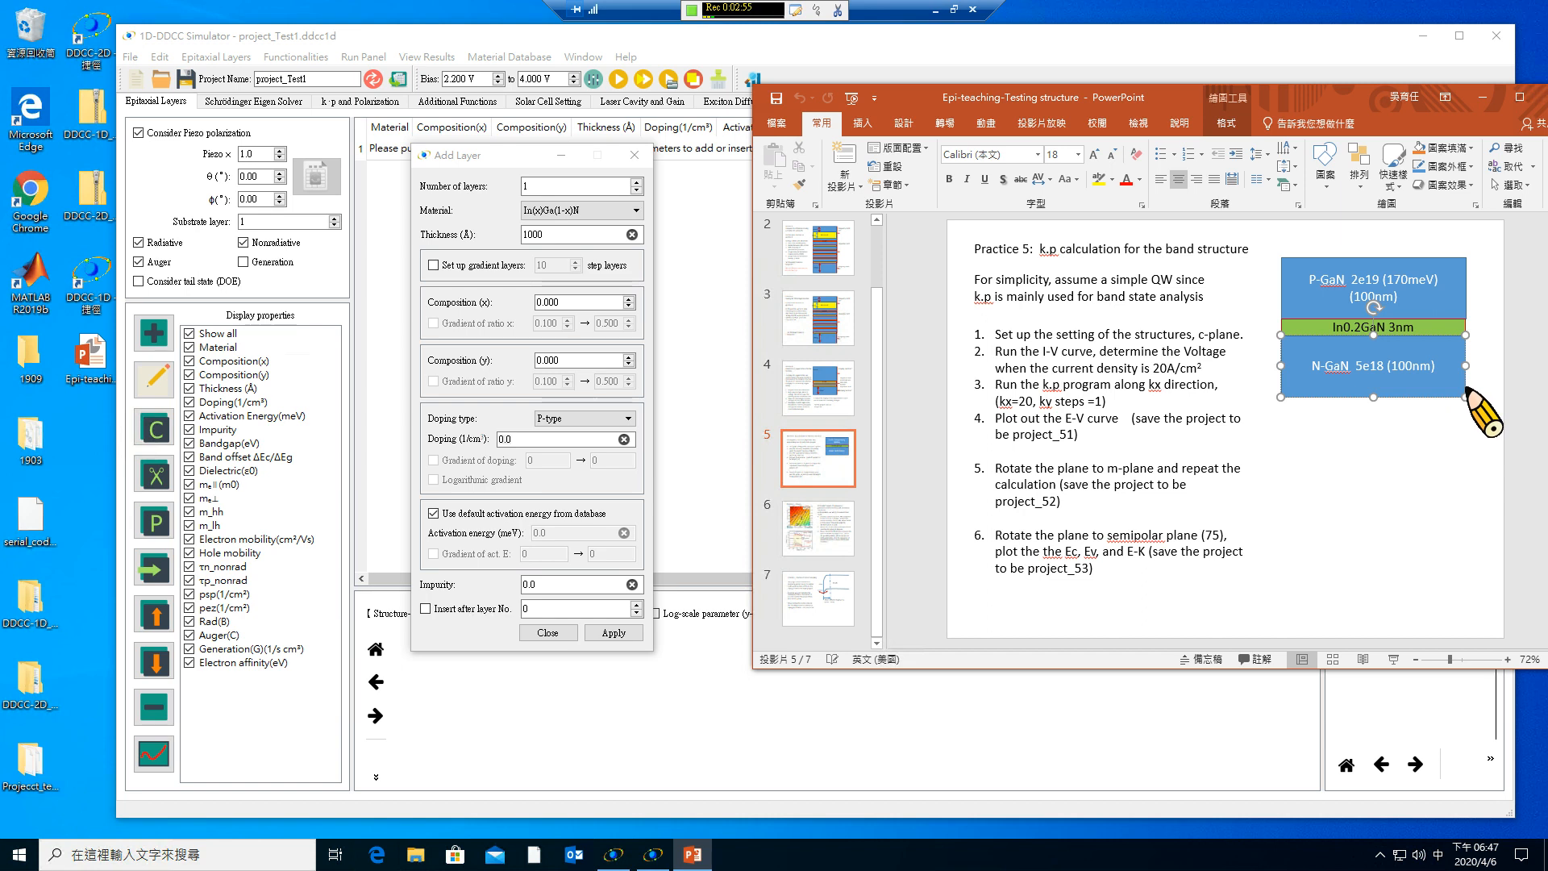
pyautogui.moveTo(512, 442); pyautogui.dragTo(447, 443)
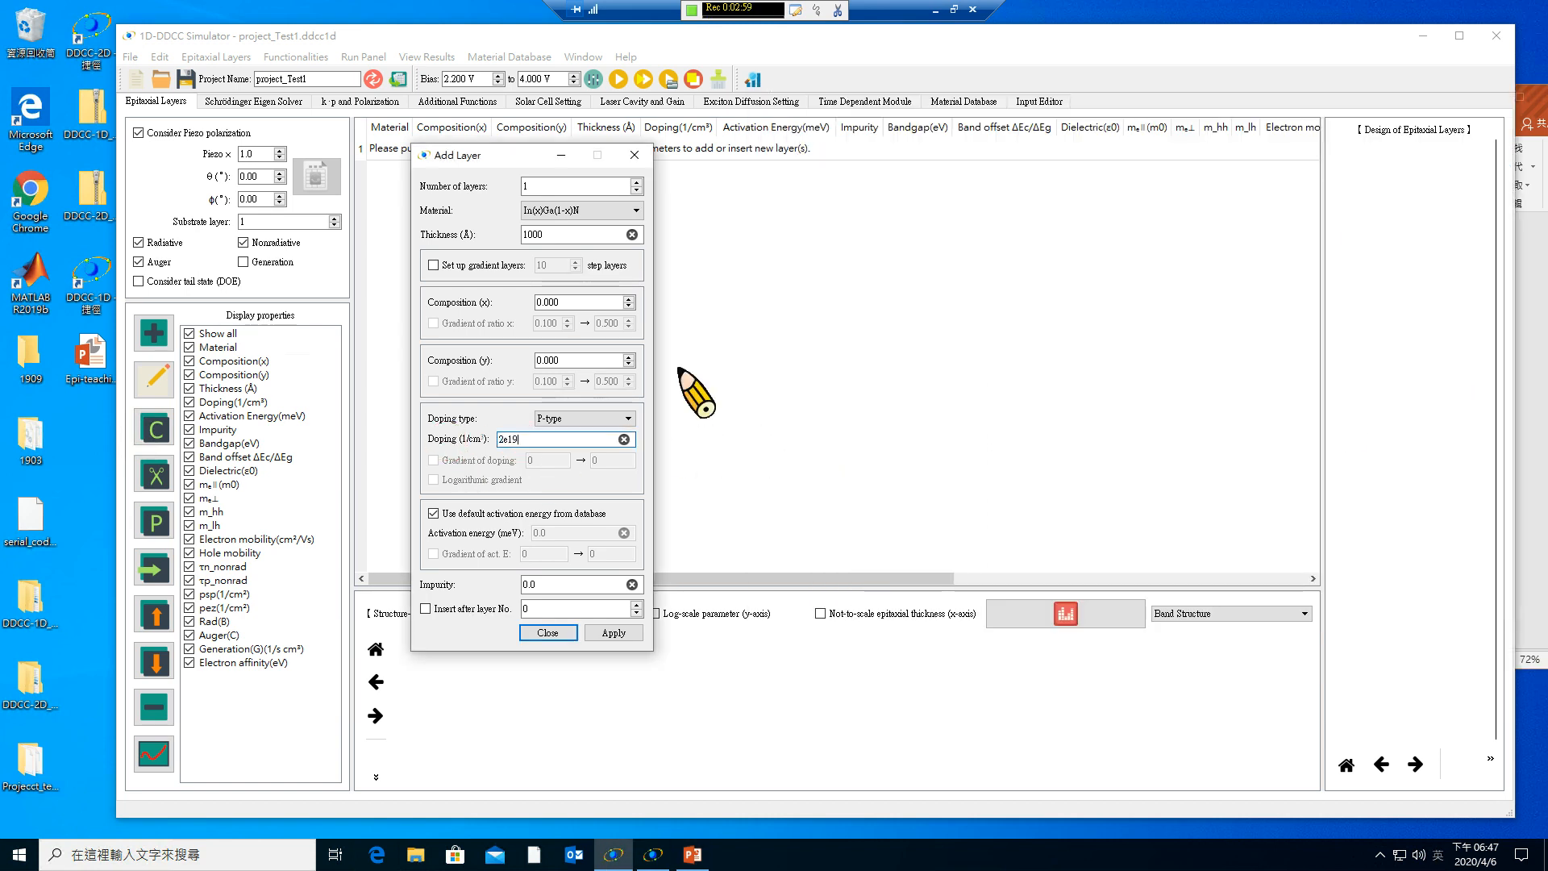
pyautogui.click(626, 633)
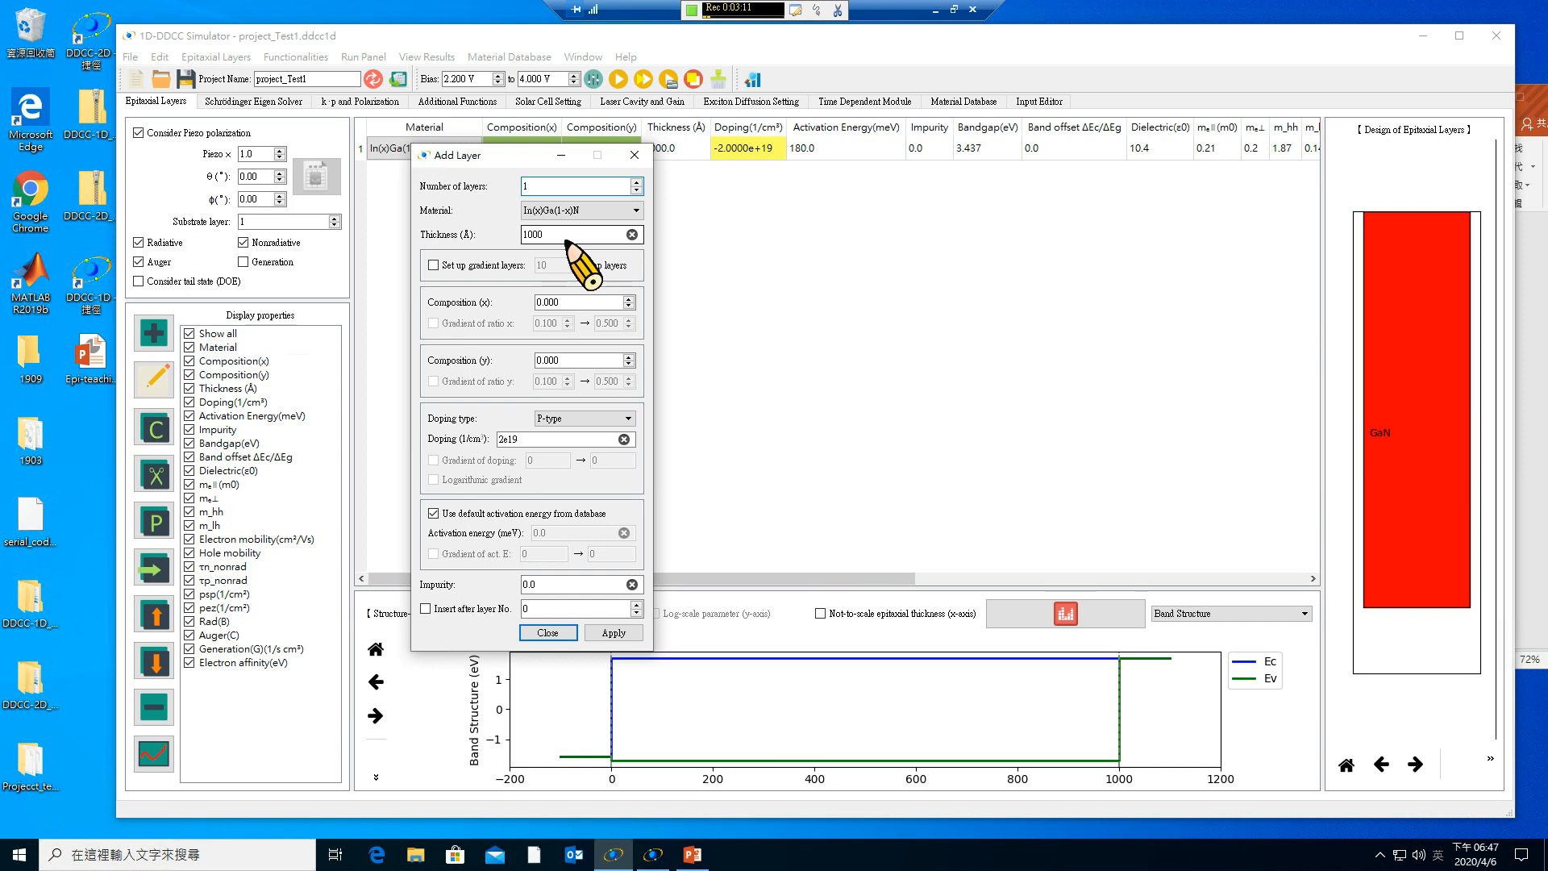
# Add a second layer 30 Å thick, N-type with doping 0, and move the dialog clear of the layer table.
pyautogui.click(1527, 383)
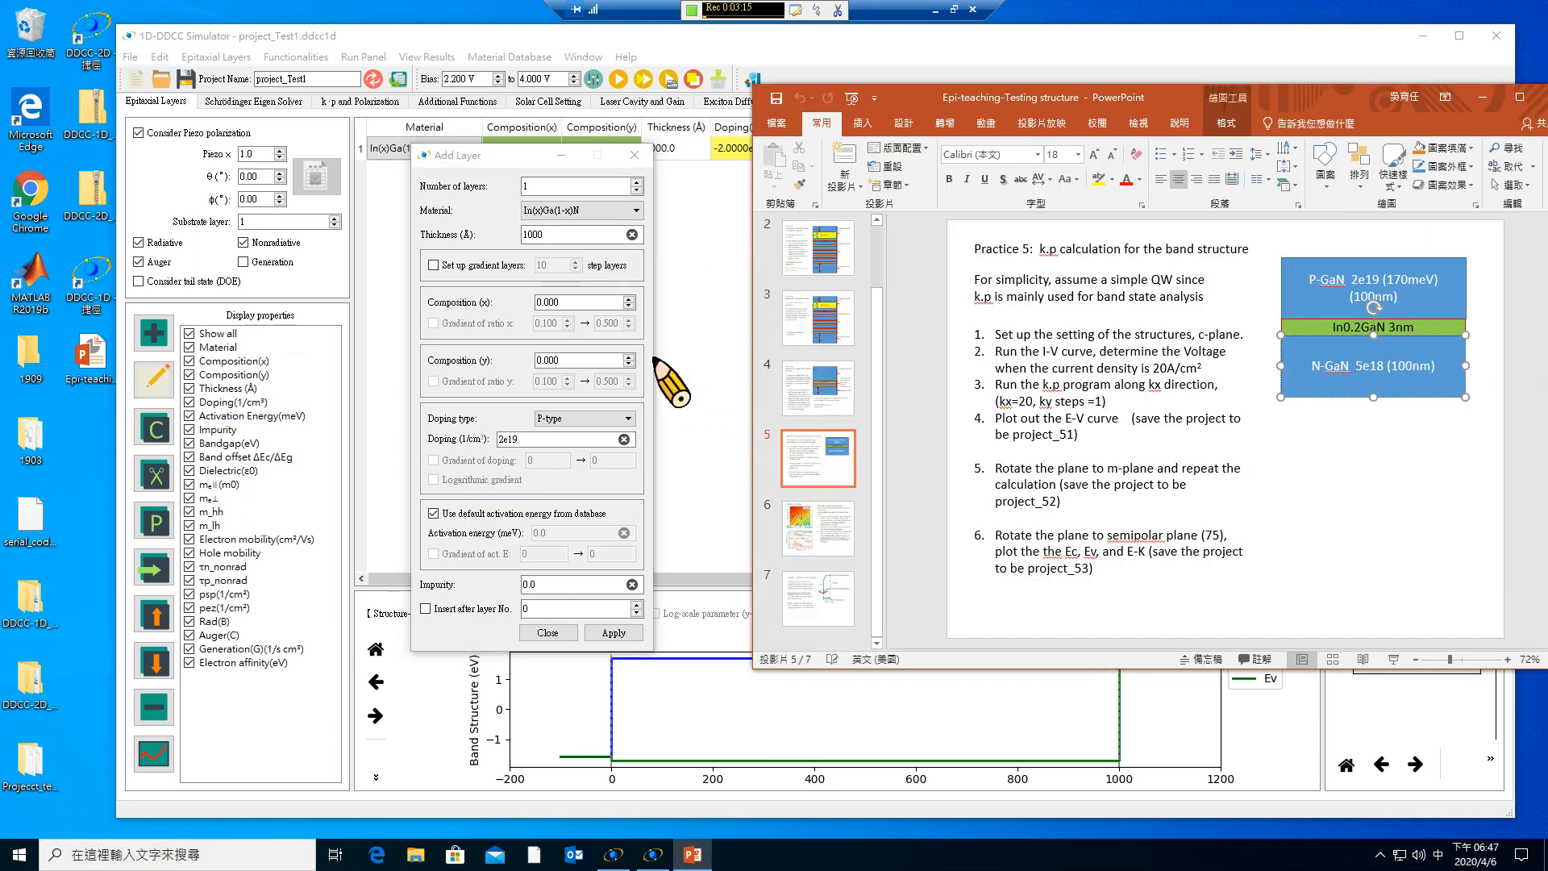
pyautogui.moveTo(565, 234); pyautogui.dragTo(503, 221)
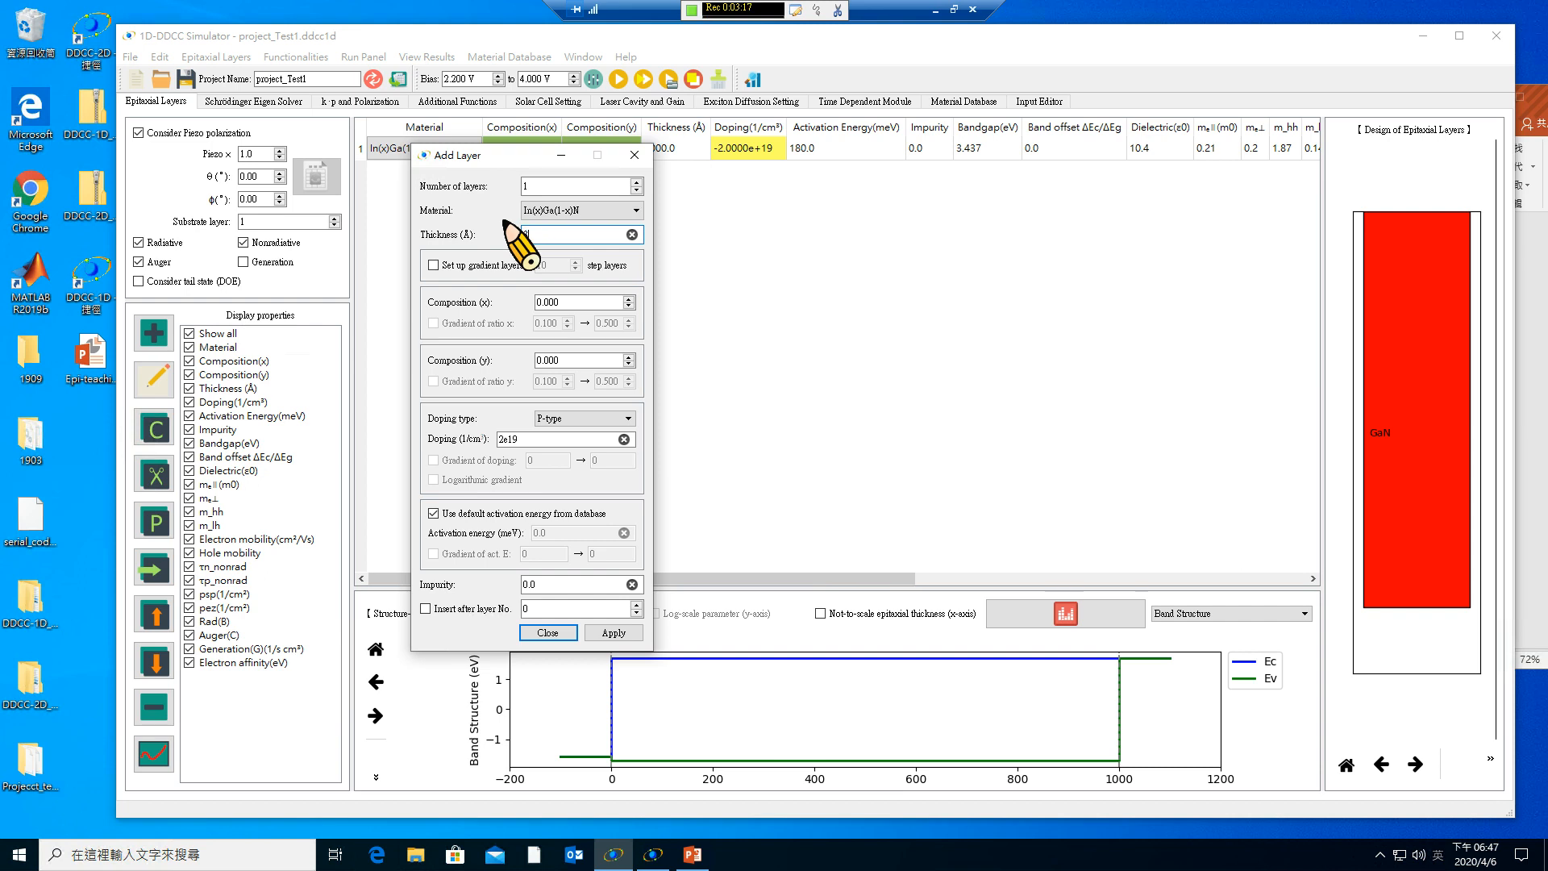
pyautogui.click(571, 420)
pyautogui.click(563, 441)
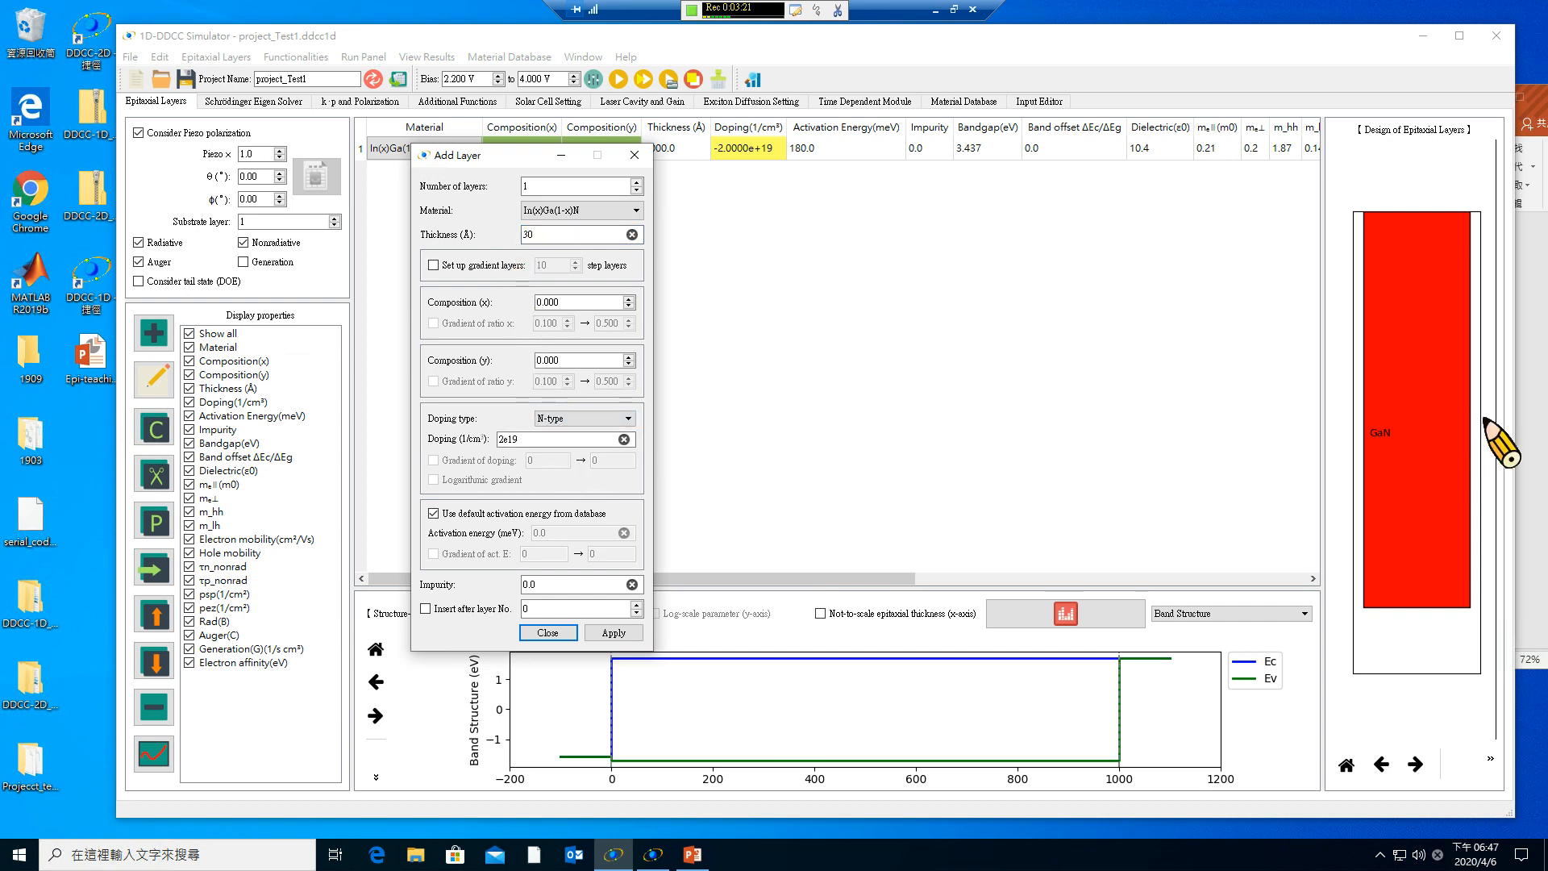
pyautogui.click(1536, 419)
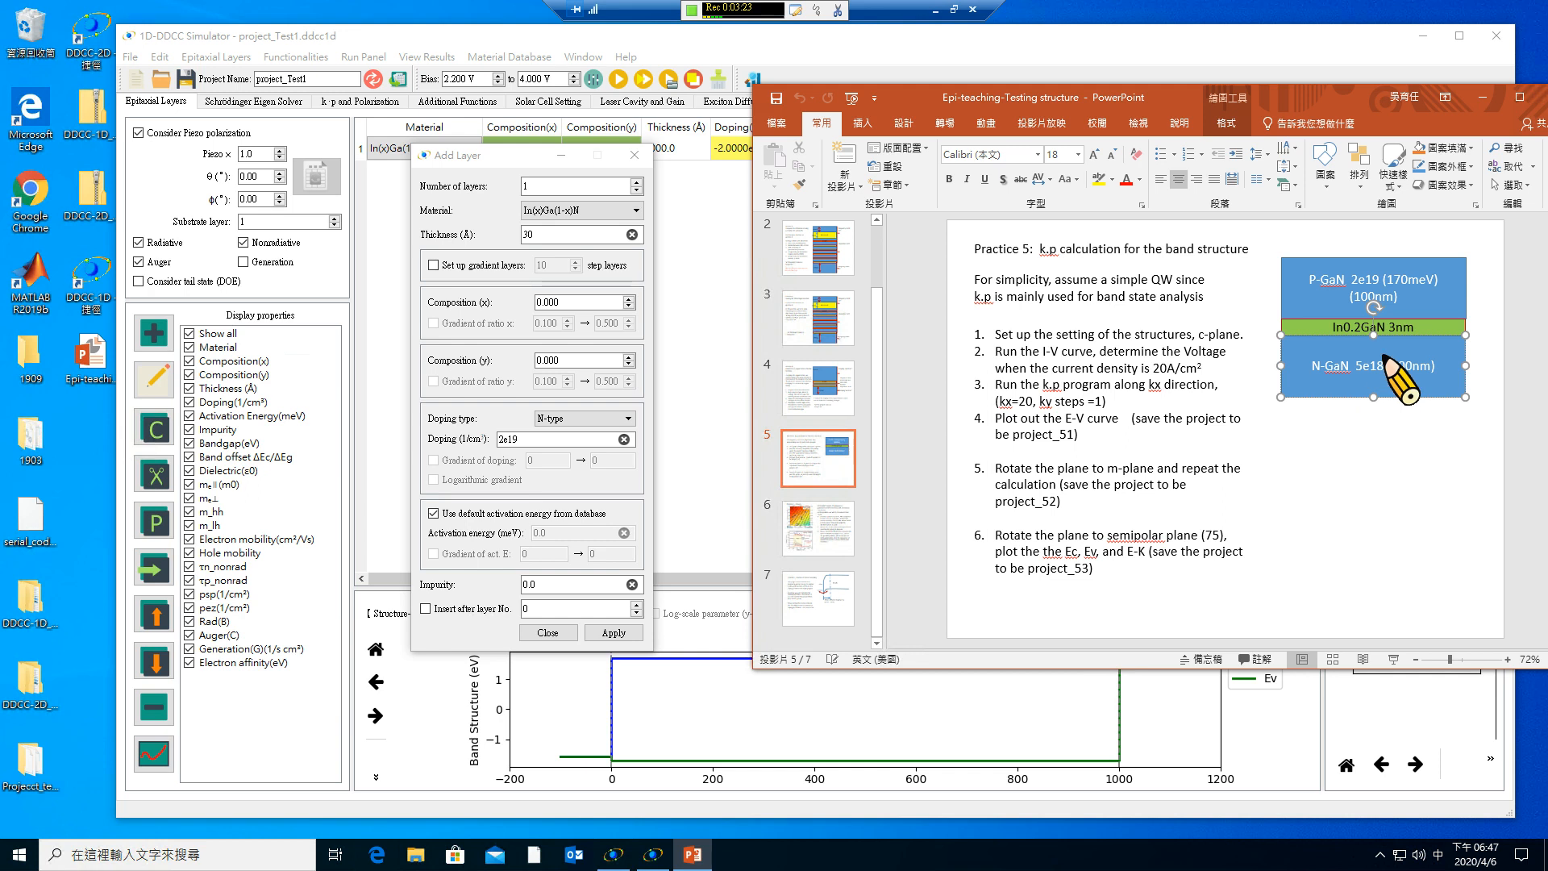
pyautogui.click(536, 438)
pyautogui.moveTo(519, 442); pyautogui.dragTo(470, 439)
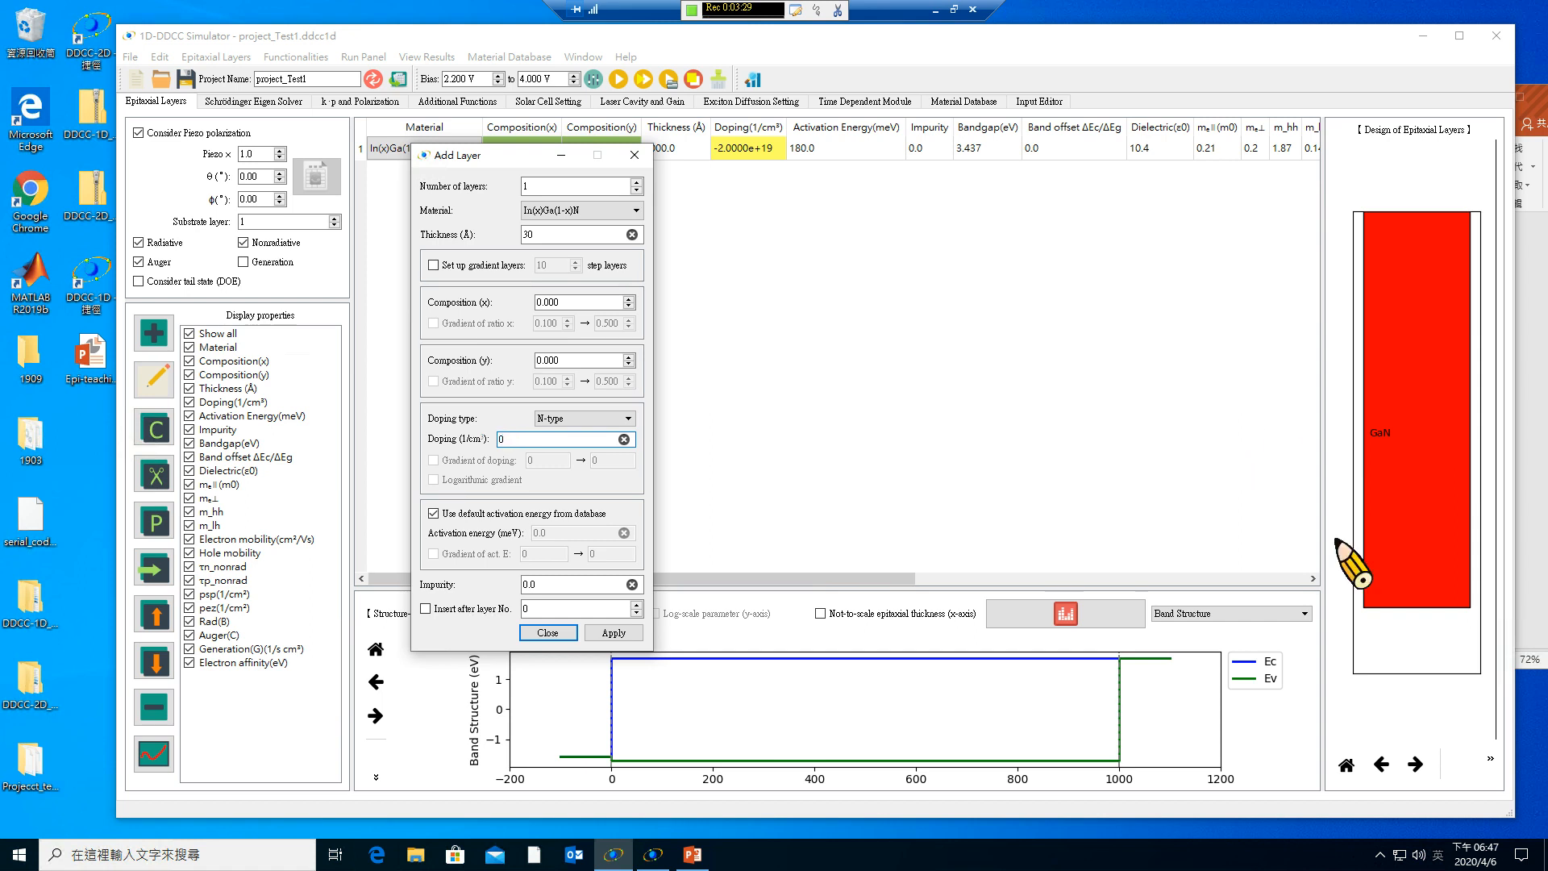
pyautogui.click(622, 631)
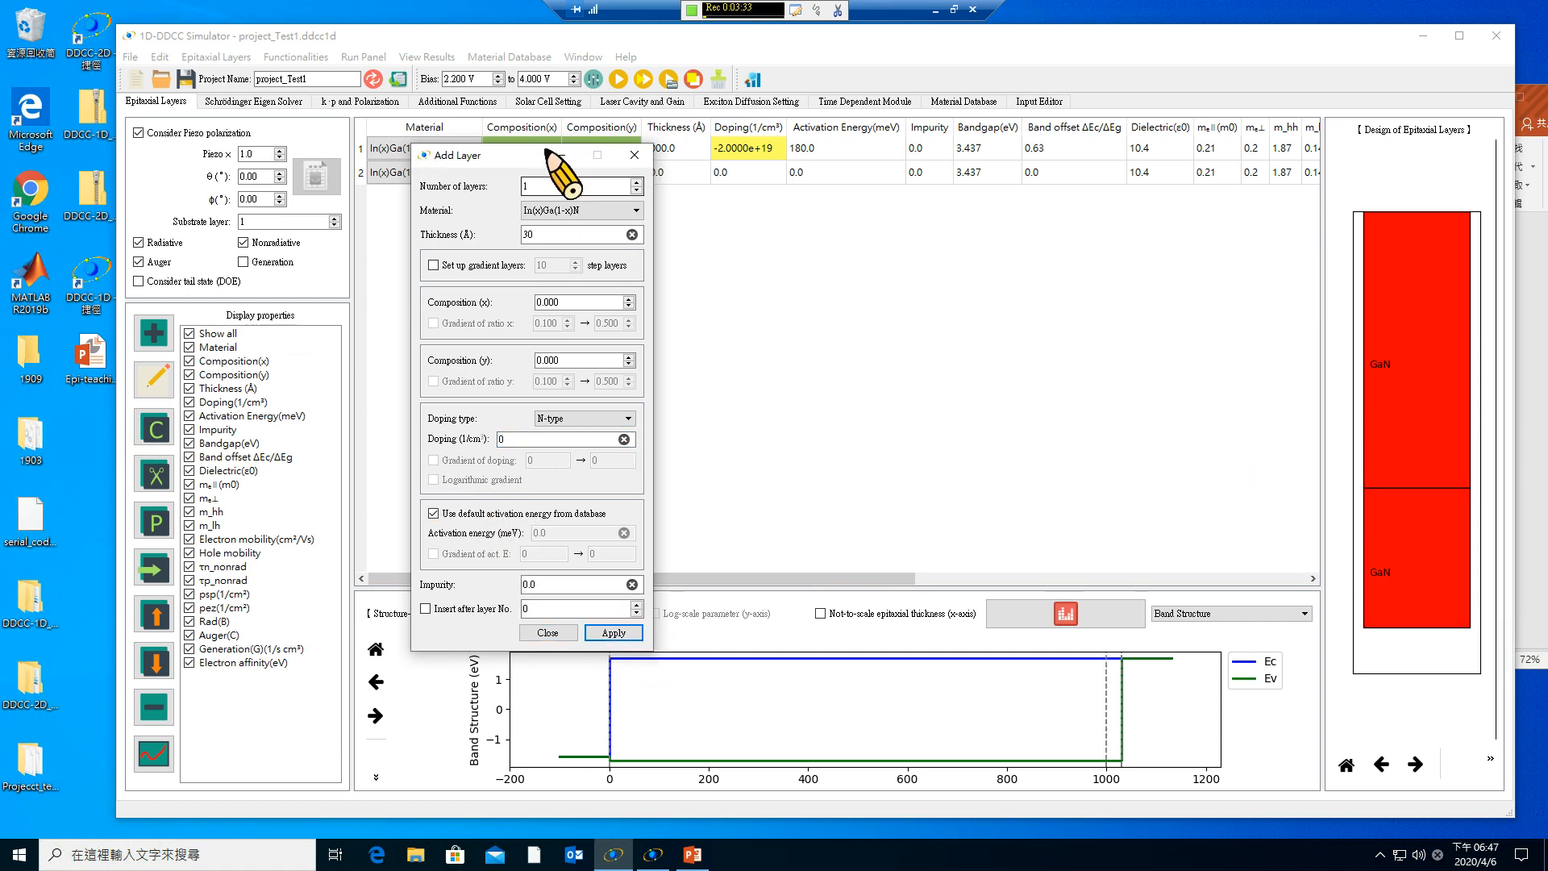
pyautogui.moveTo(522, 153); pyautogui.dragTo(342, 241)
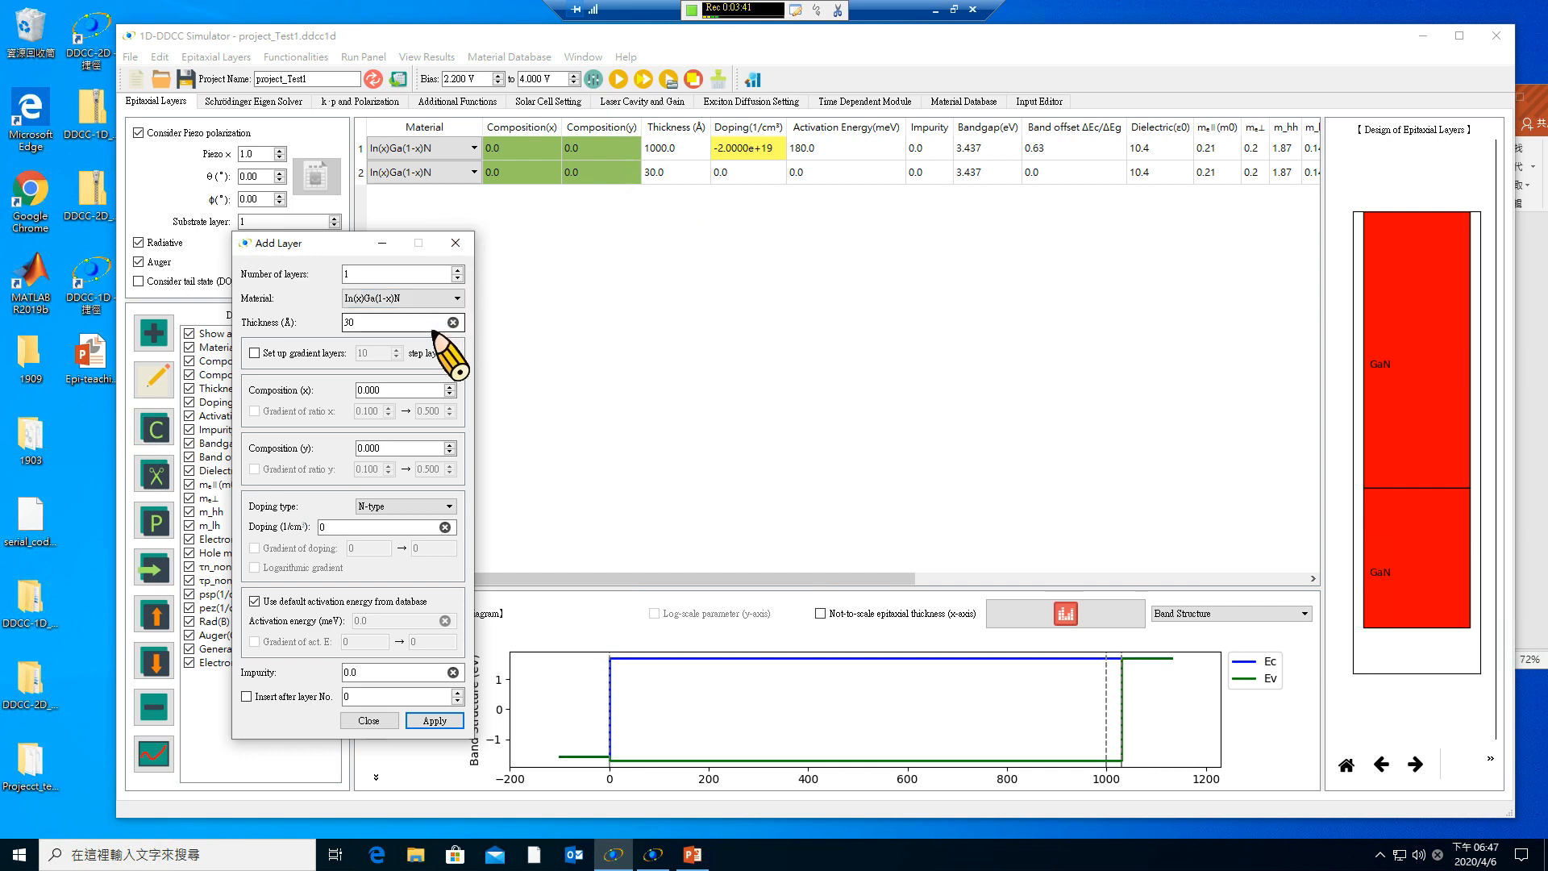
# Close the Add Layer dialog and set the composition x of the 30 Å second layer to 0.2, checking against the slide.
pyautogui.click(456, 242)
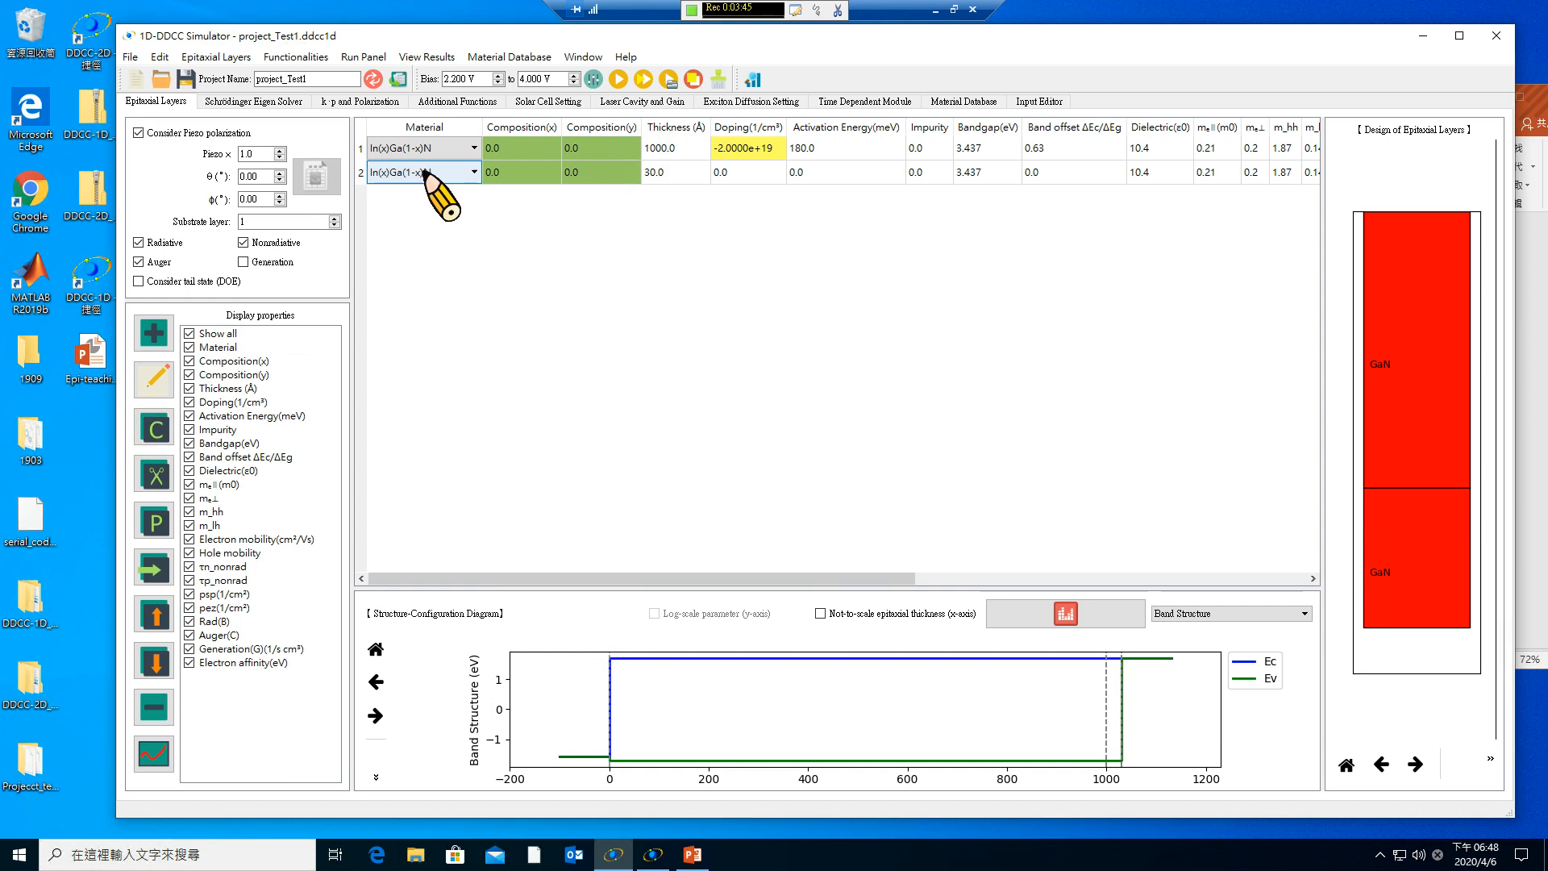
pyautogui.click(154, 379)
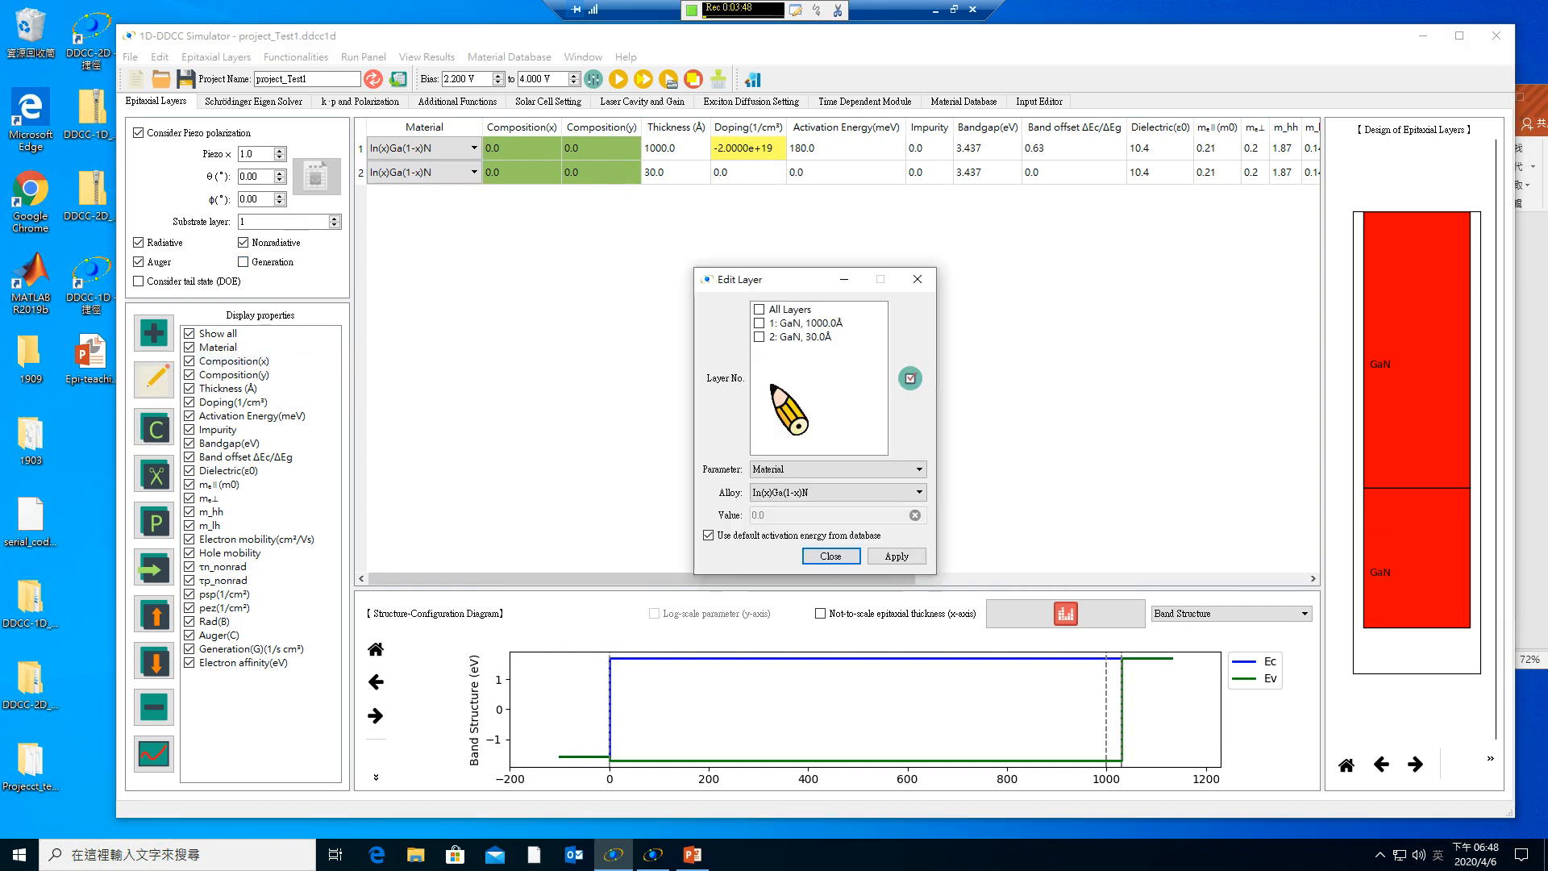
pyautogui.click(759, 337)
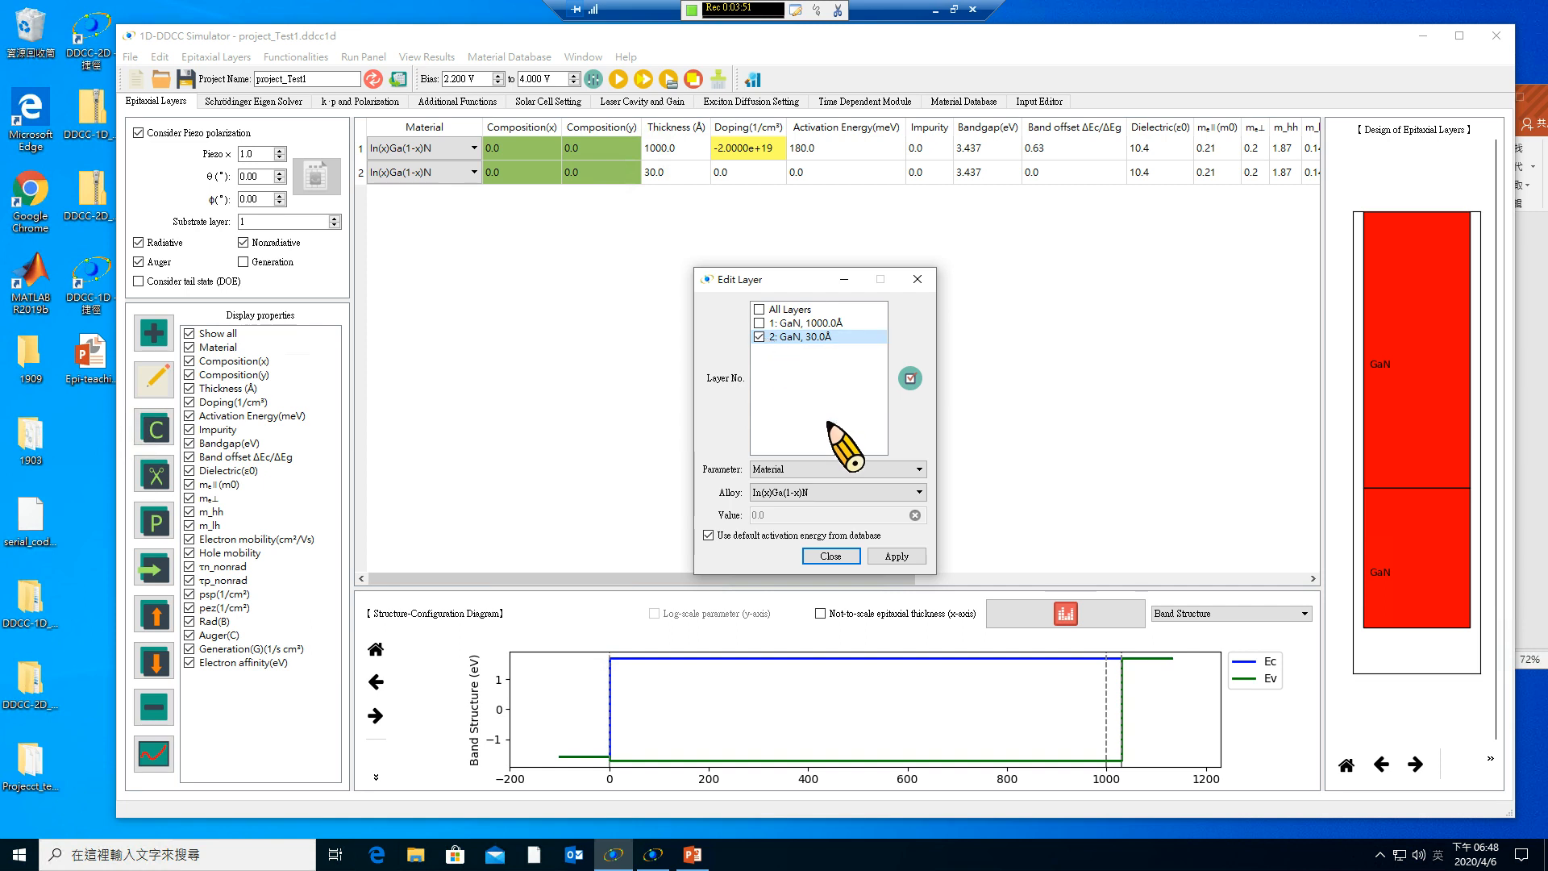
pyautogui.click(846, 496)
pyautogui.click(846, 496)
pyautogui.click(843, 469)
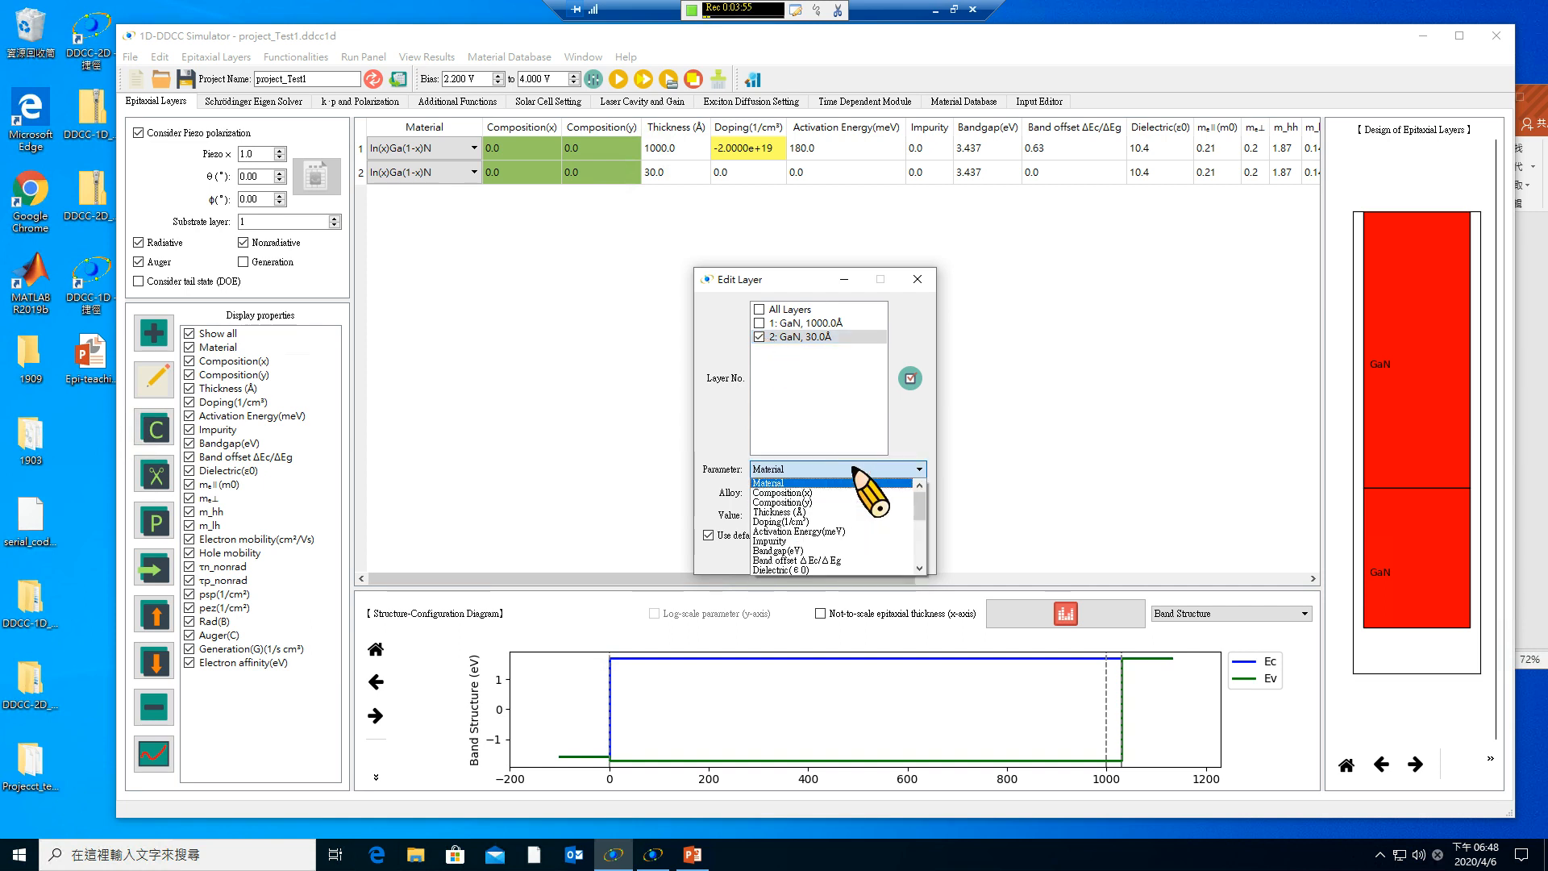
pyautogui.click(798, 492)
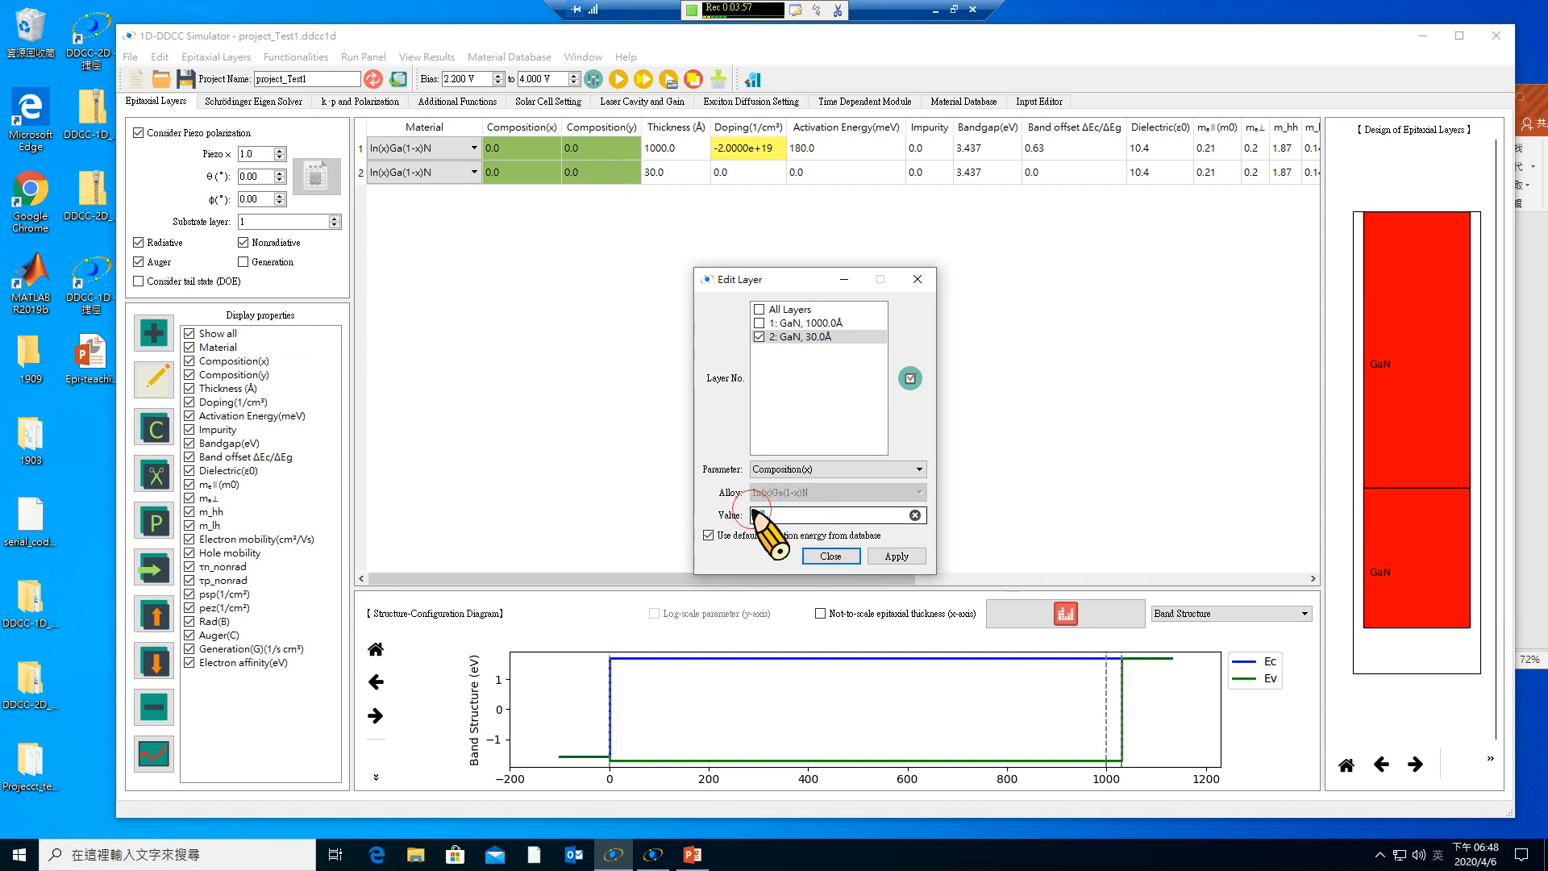
pyautogui.click(766, 516)
pyautogui.click(1544, 477)
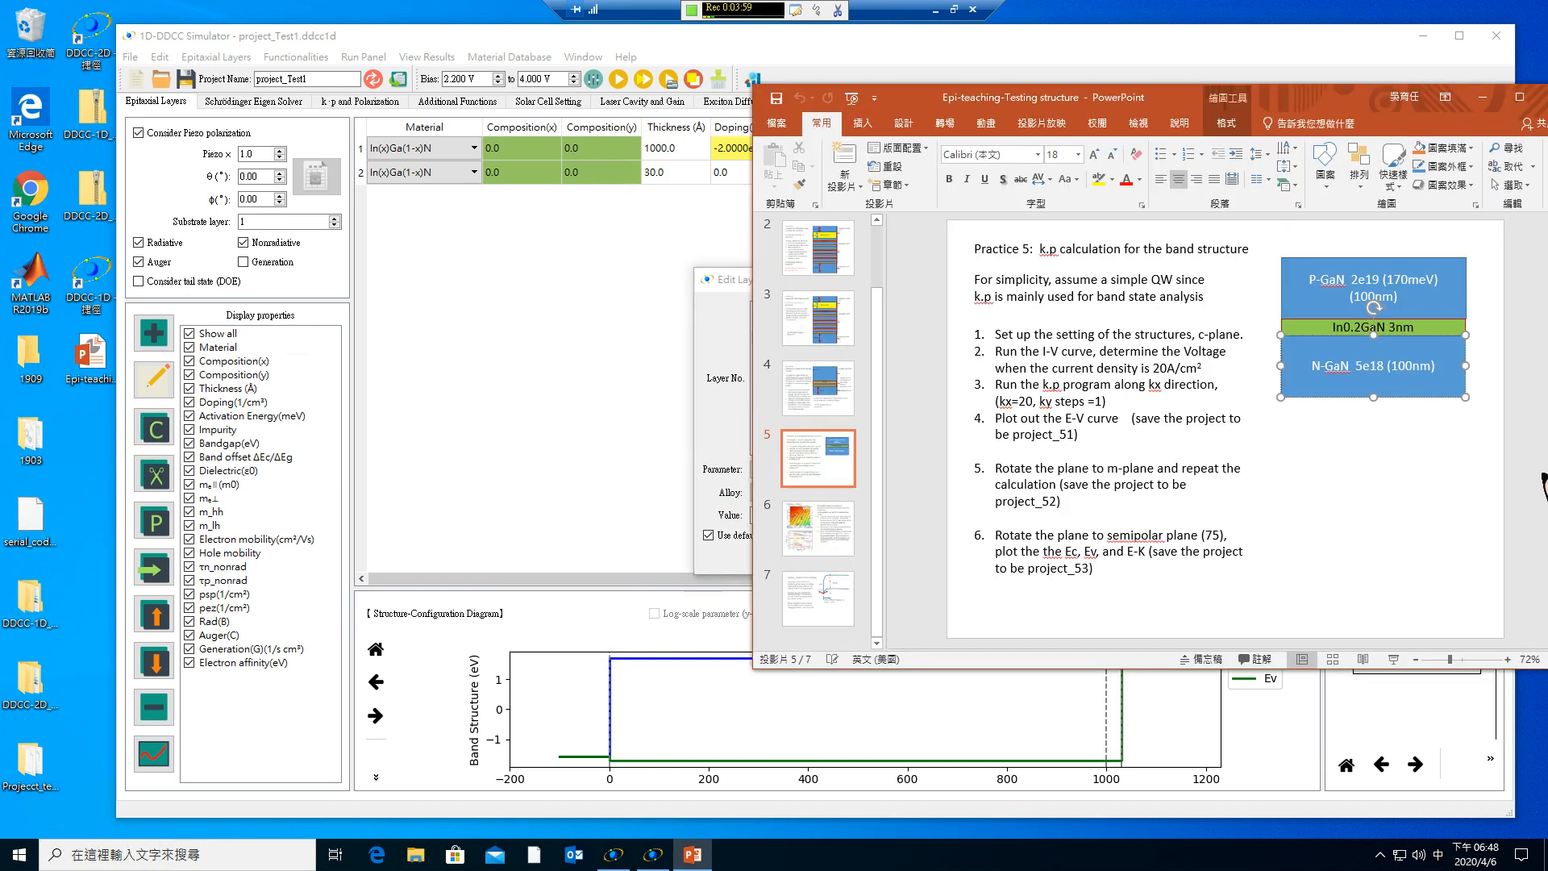
pyautogui.click(715, 514)
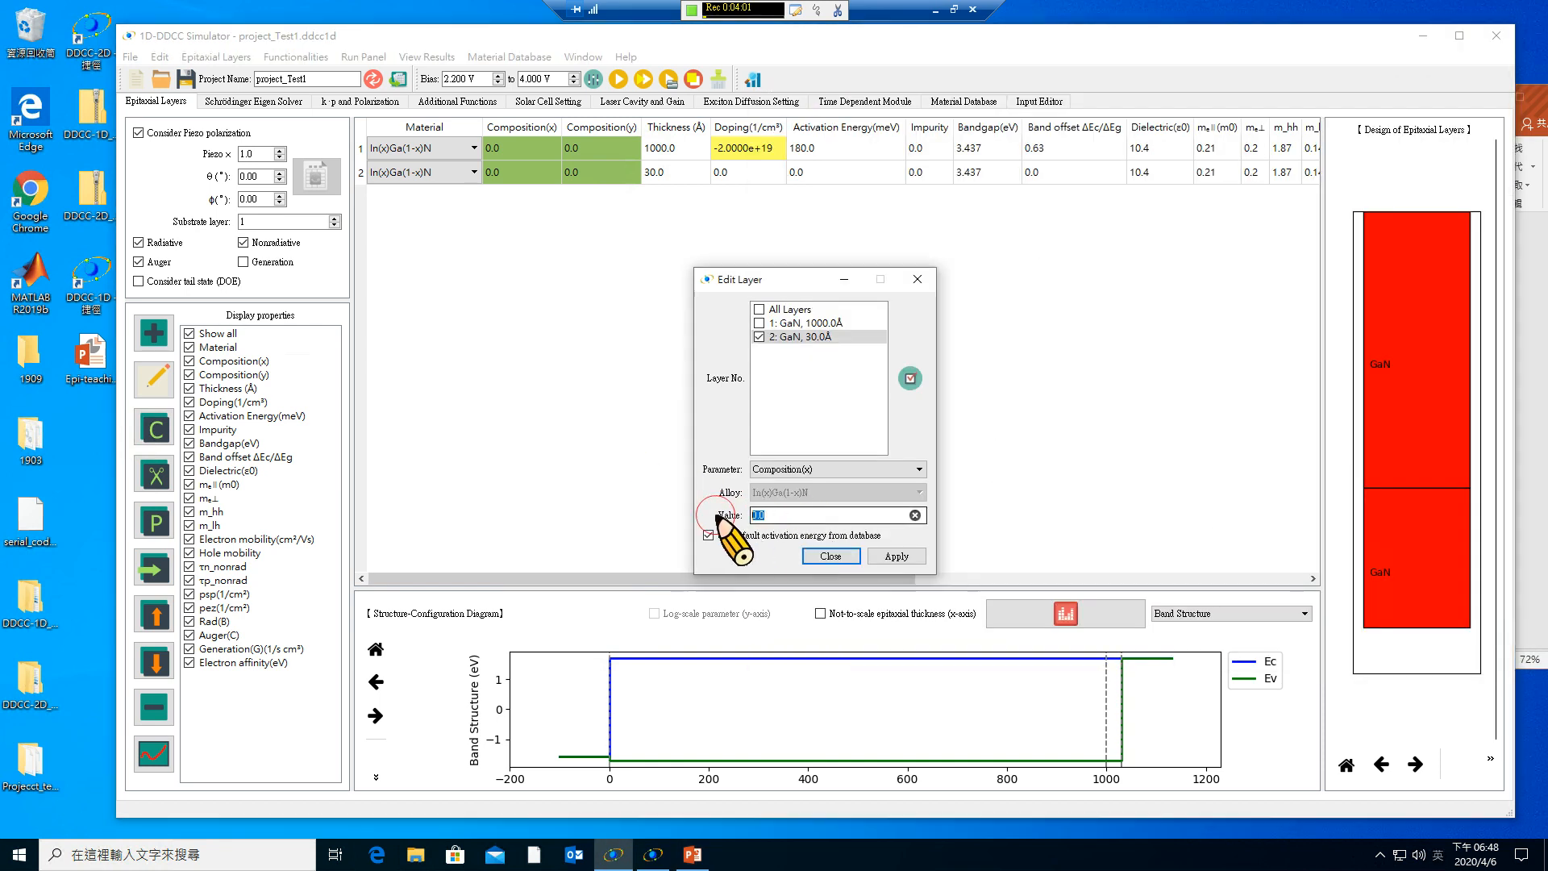
pyautogui.click(907, 557)
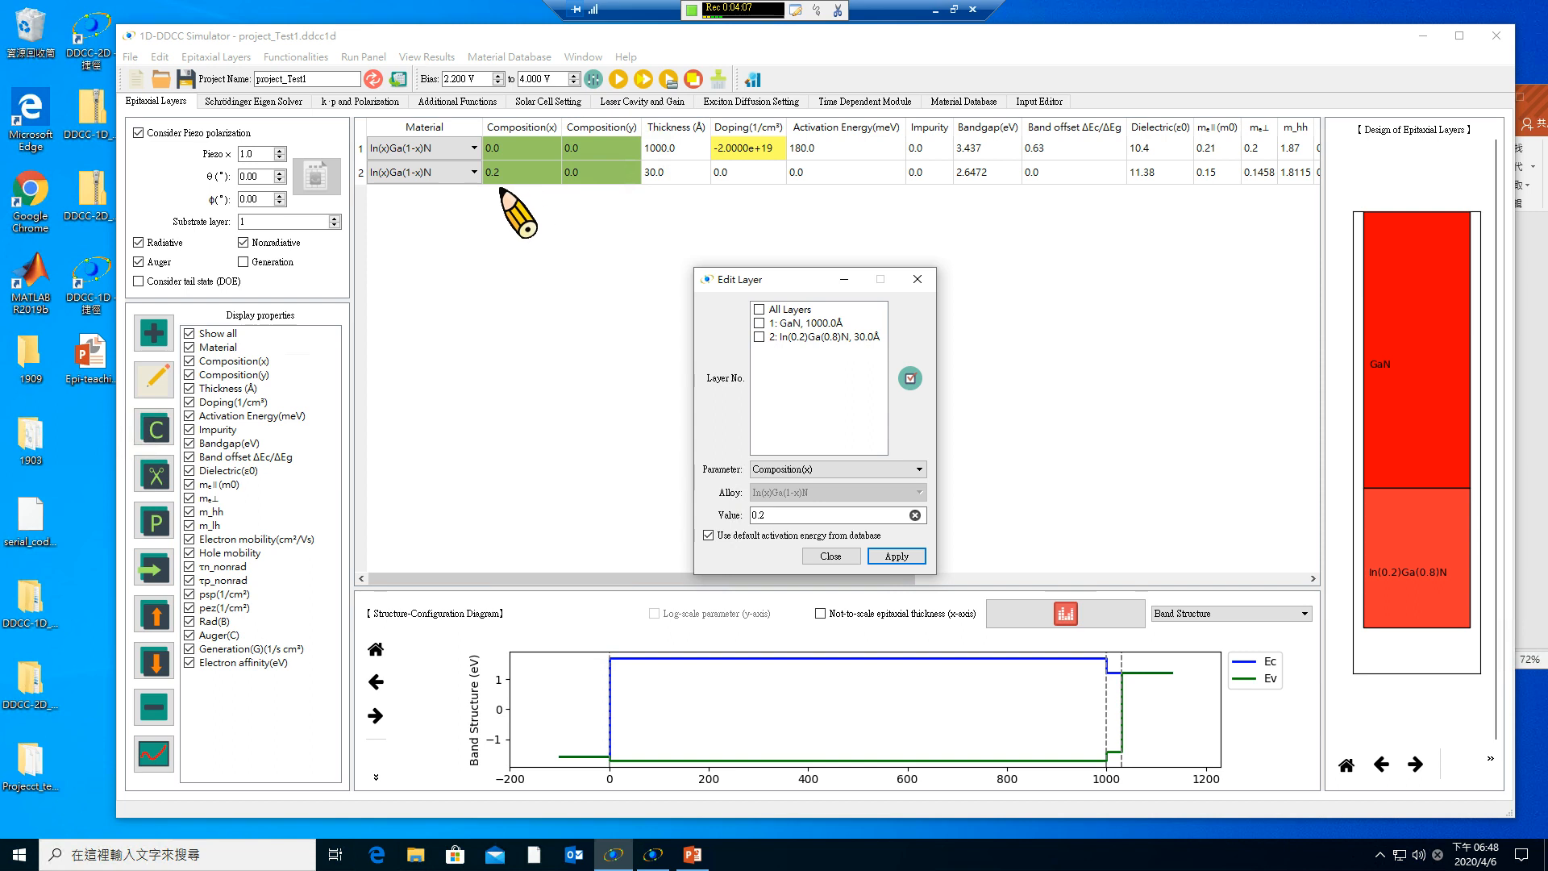
pyautogui.click(845, 564)
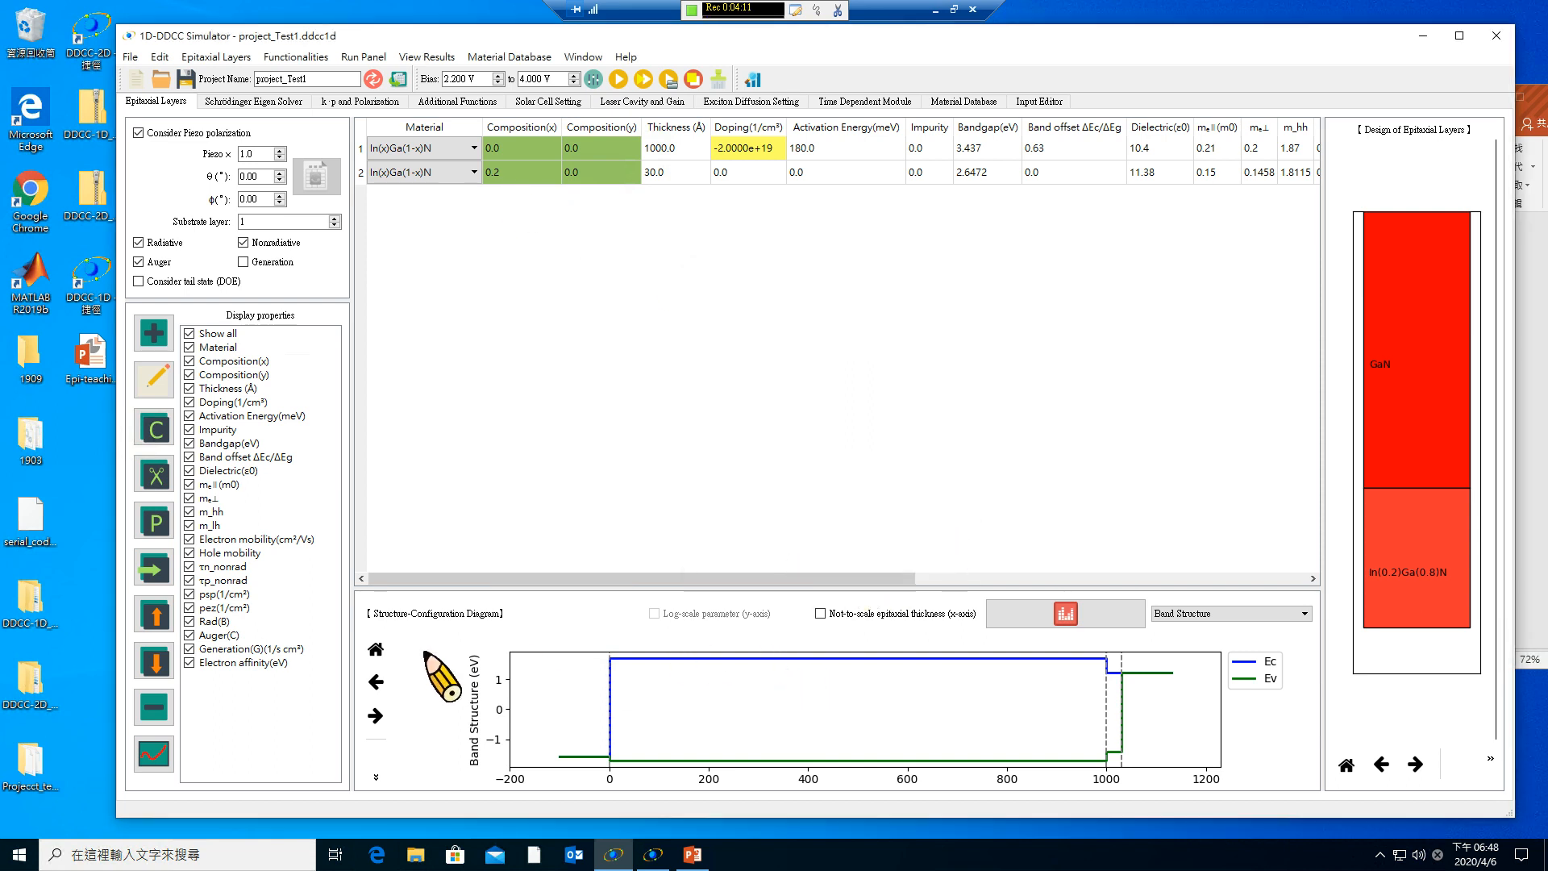
# Maximize the simulator window and refresh the structure diagram, tables and figures.
pyautogui.click(377, 777)
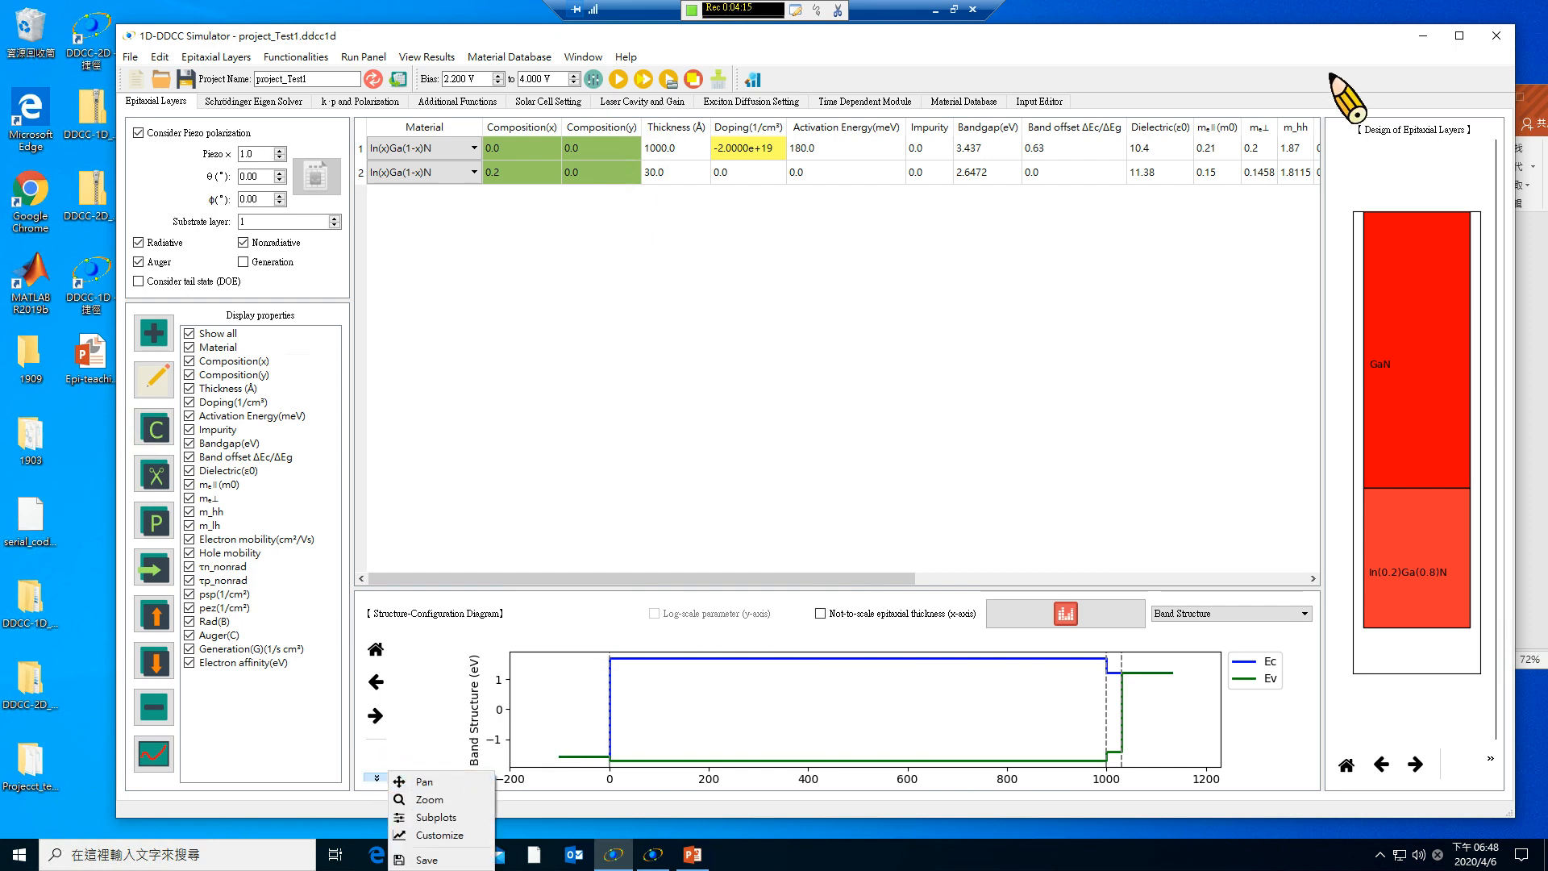
pyautogui.click(1459, 36)
pyautogui.click(1459, 36)
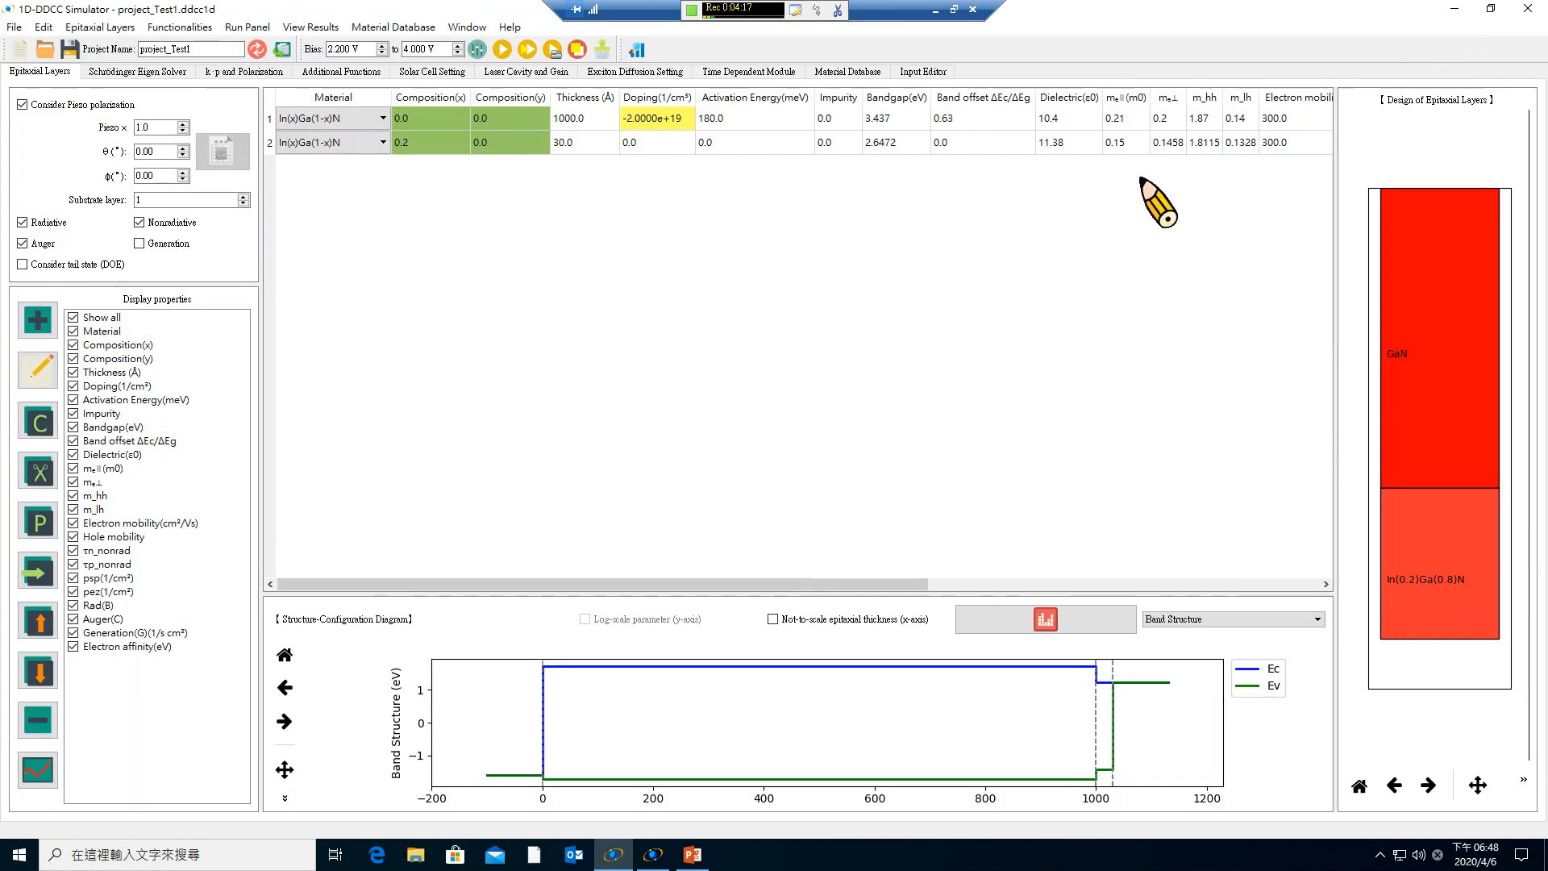
pyautogui.click(284, 799)
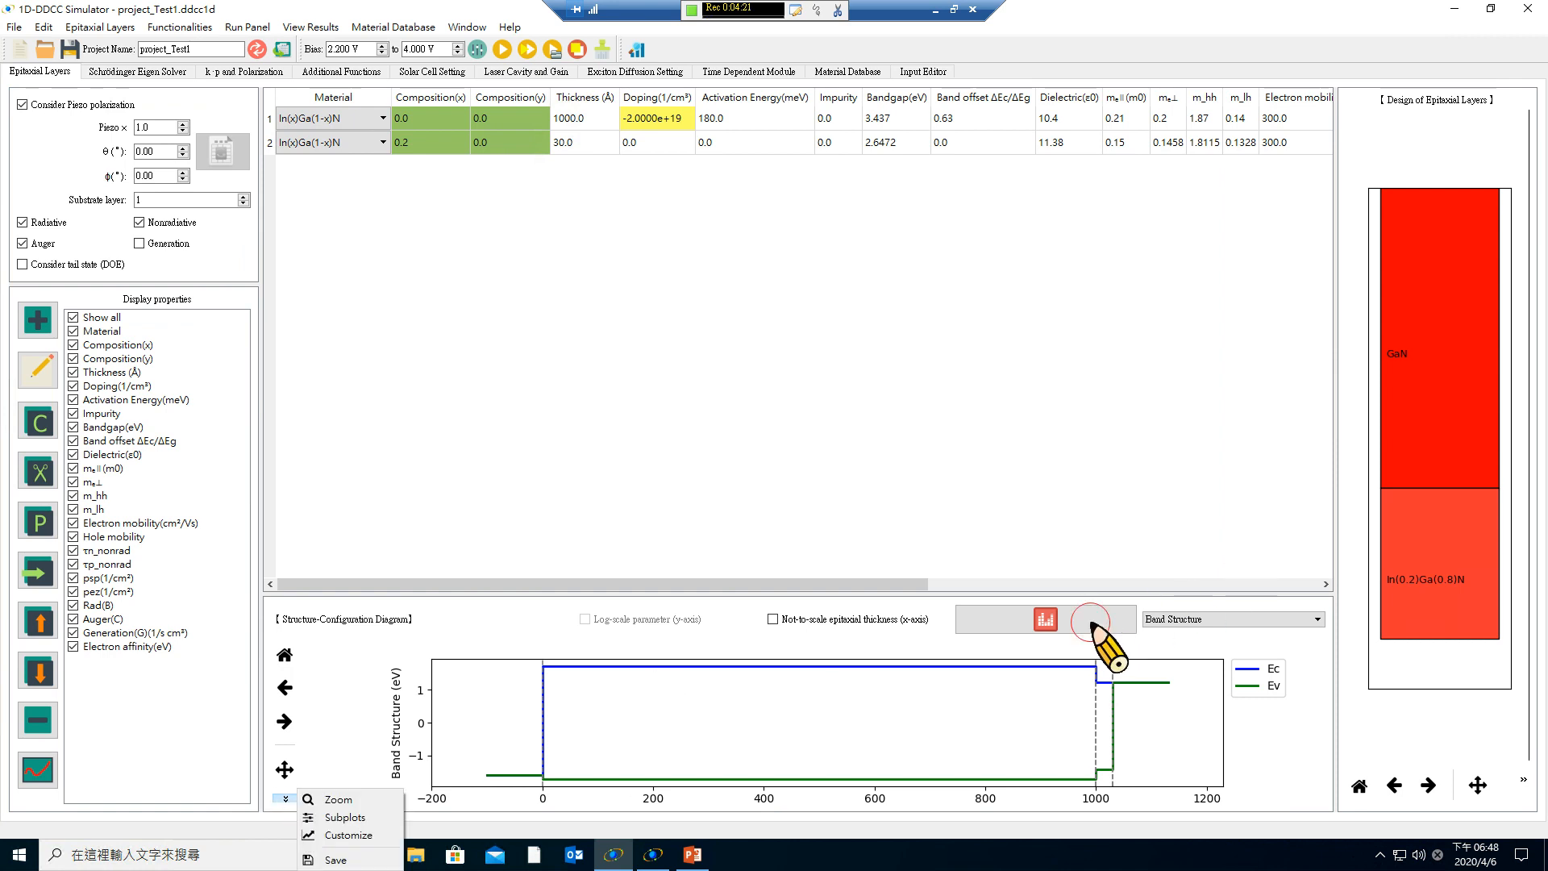
pyautogui.click(1092, 623)
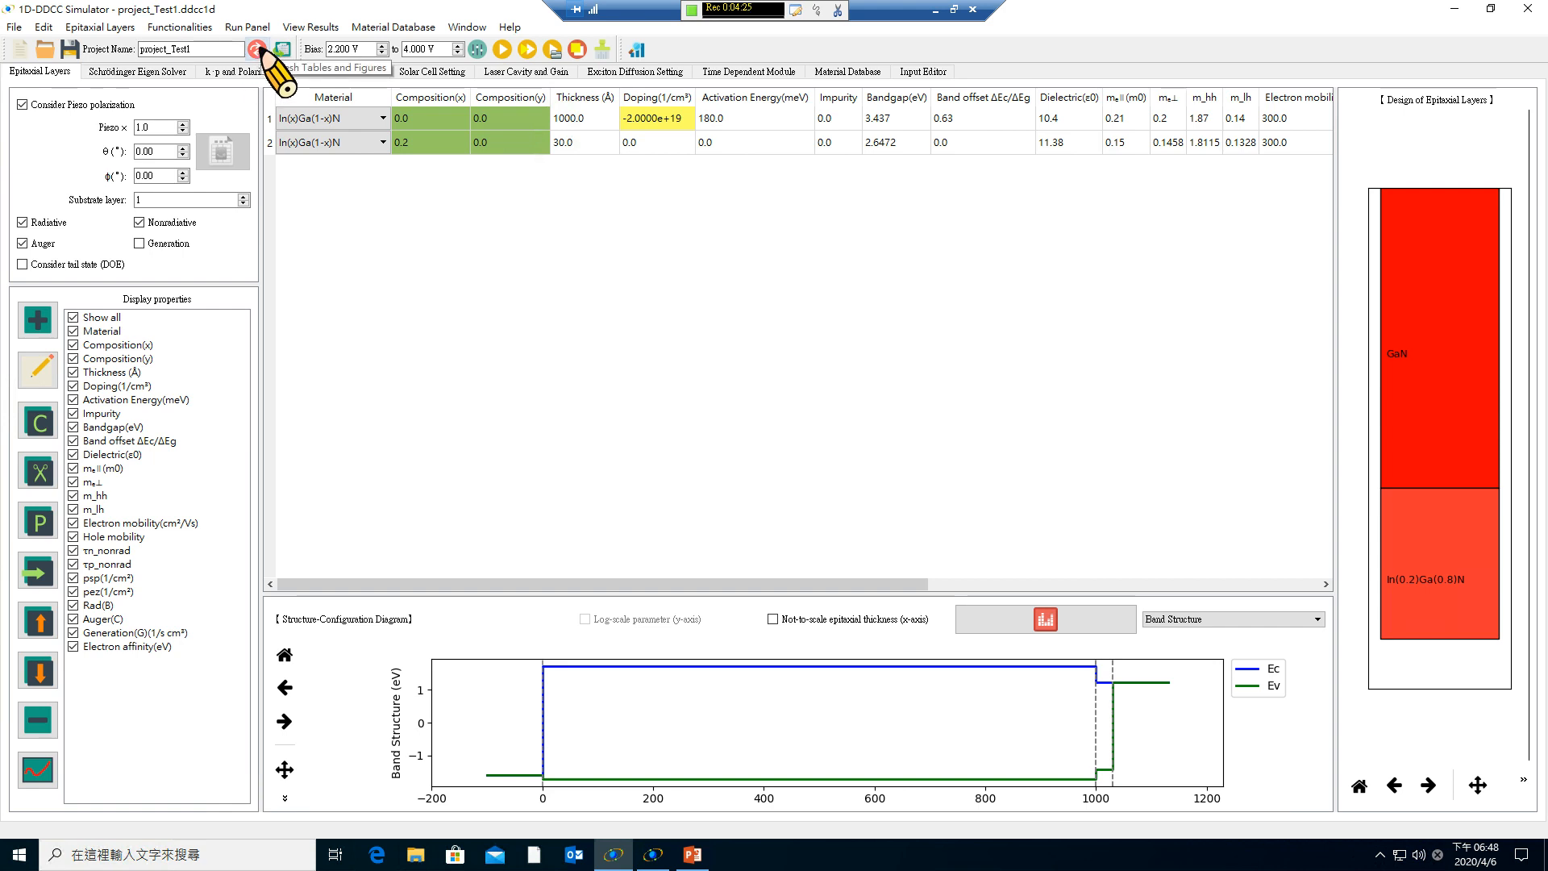
pyautogui.click(257, 50)
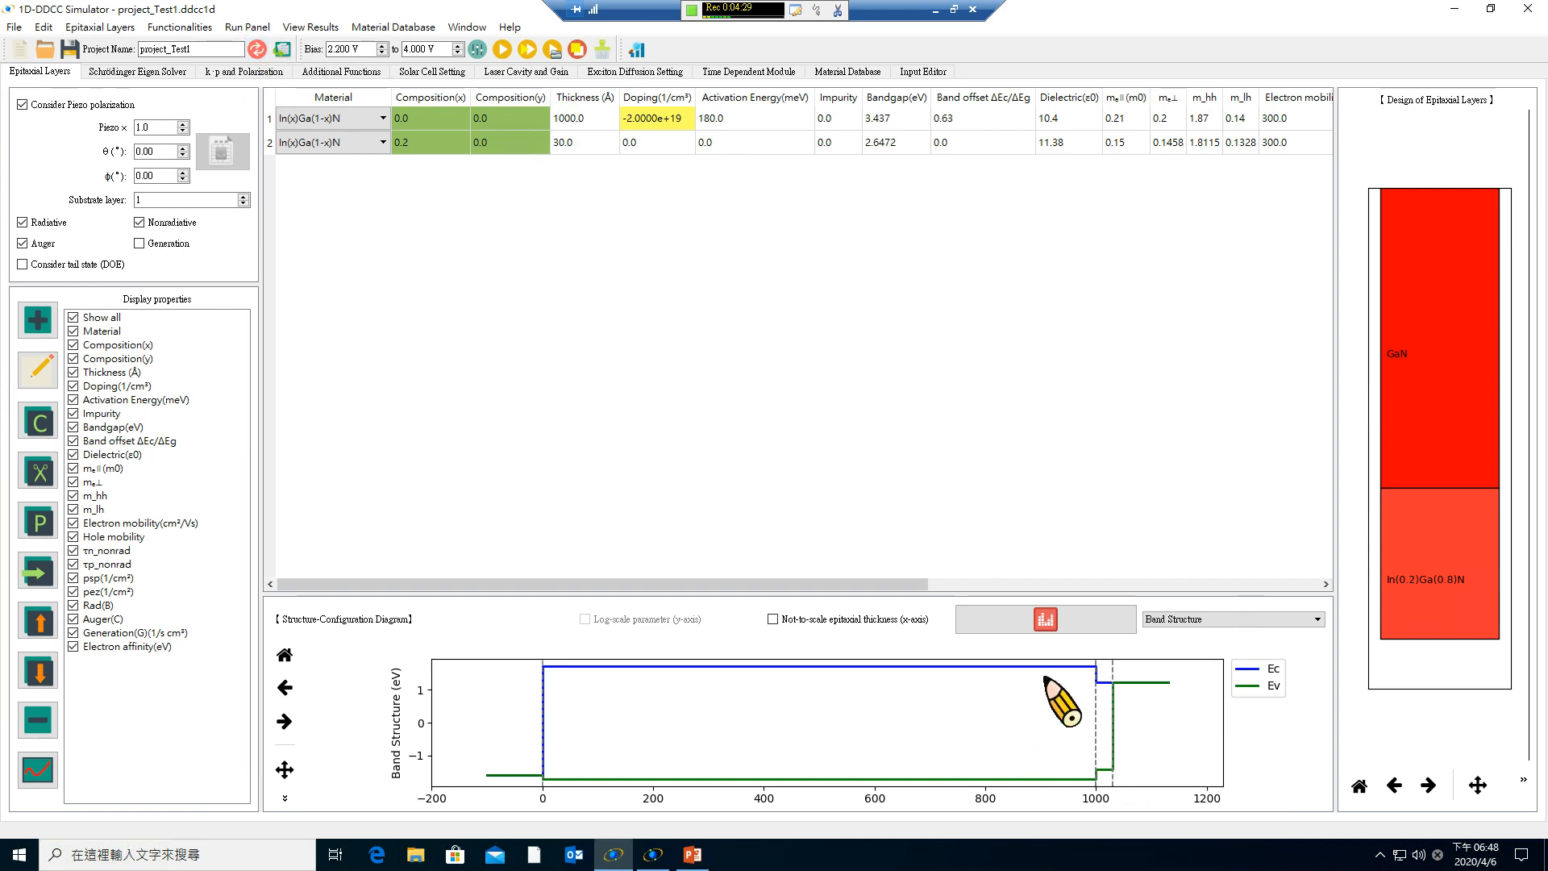
# Add a third In(x)Ga(1-x)N layer, N-type, 1000 Å thick with doping 5e18, consulting the Practice 5 slide.
pyautogui.click(36, 316)
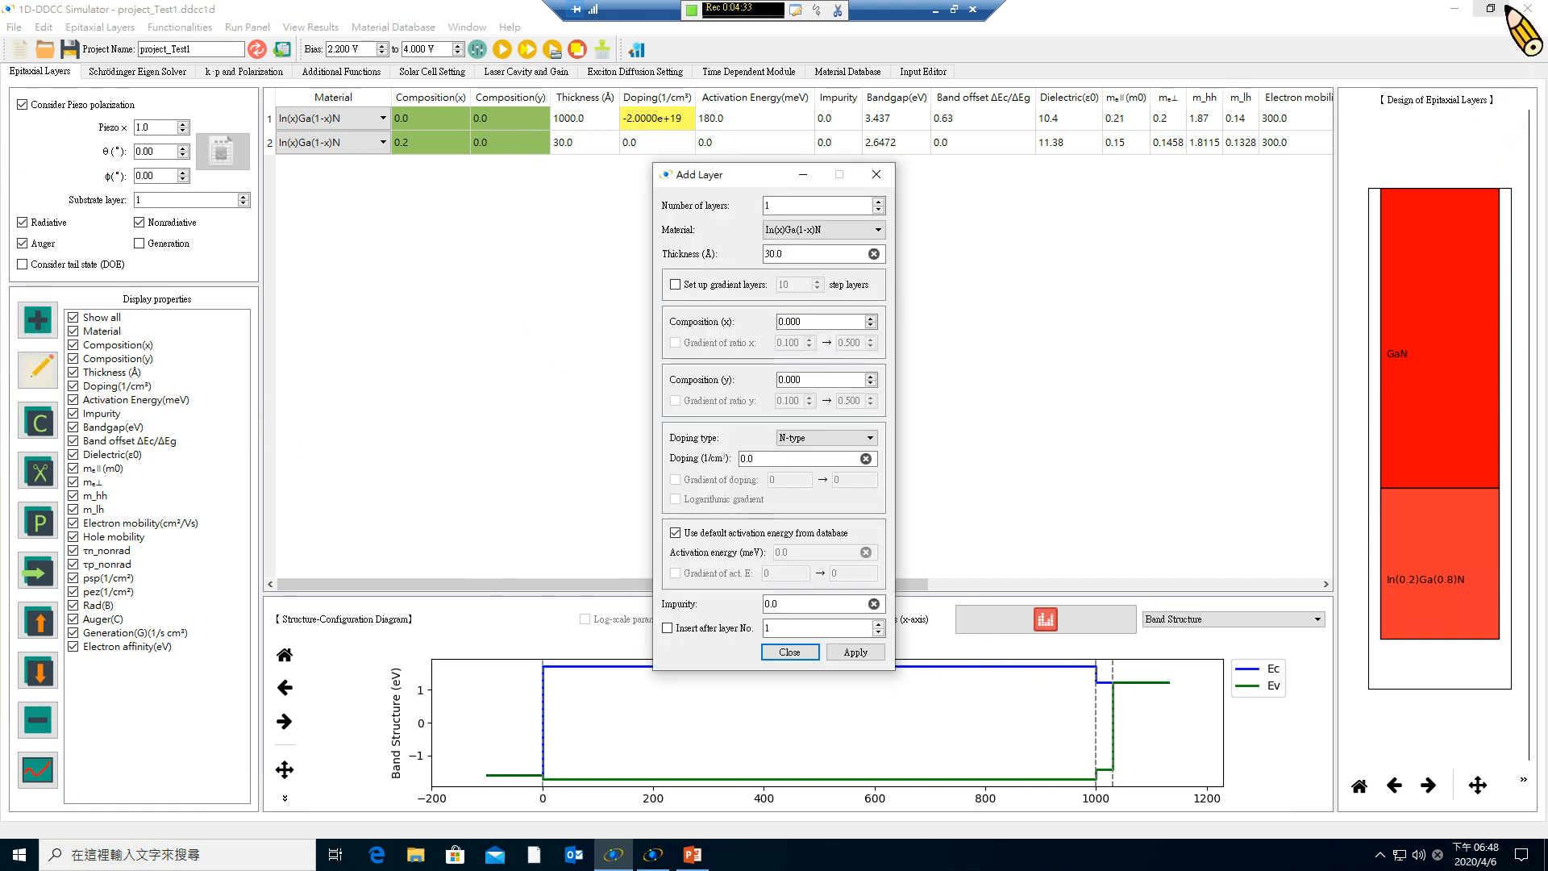
pyautogui.click(1501, 8)
pyautogui.click(1522, 306)
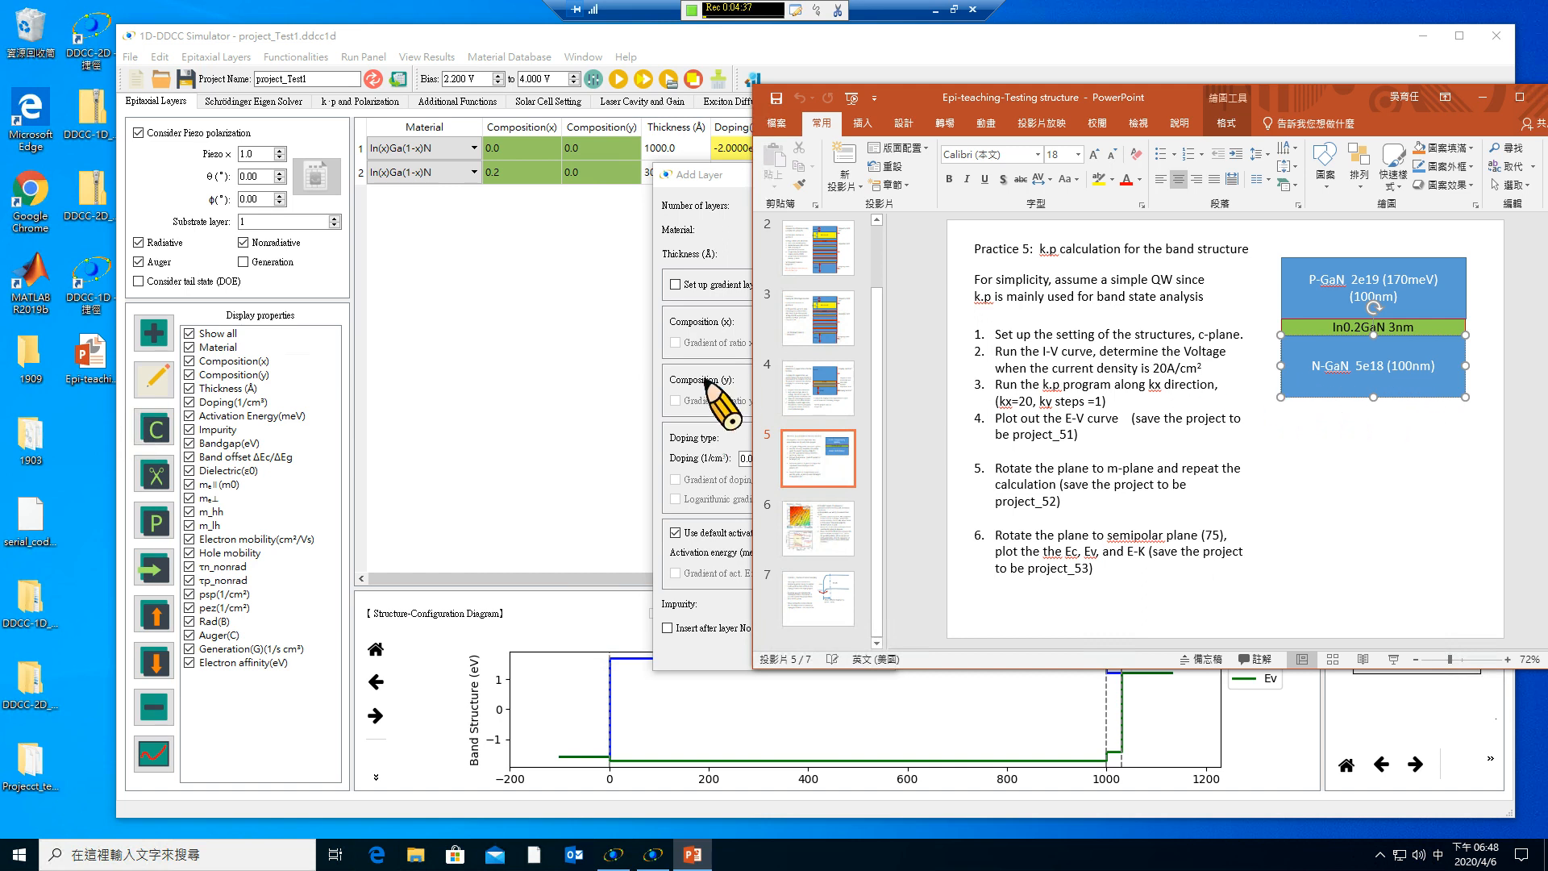
pyautogui.click(727, 229)
pyautogui.click(874, 252)
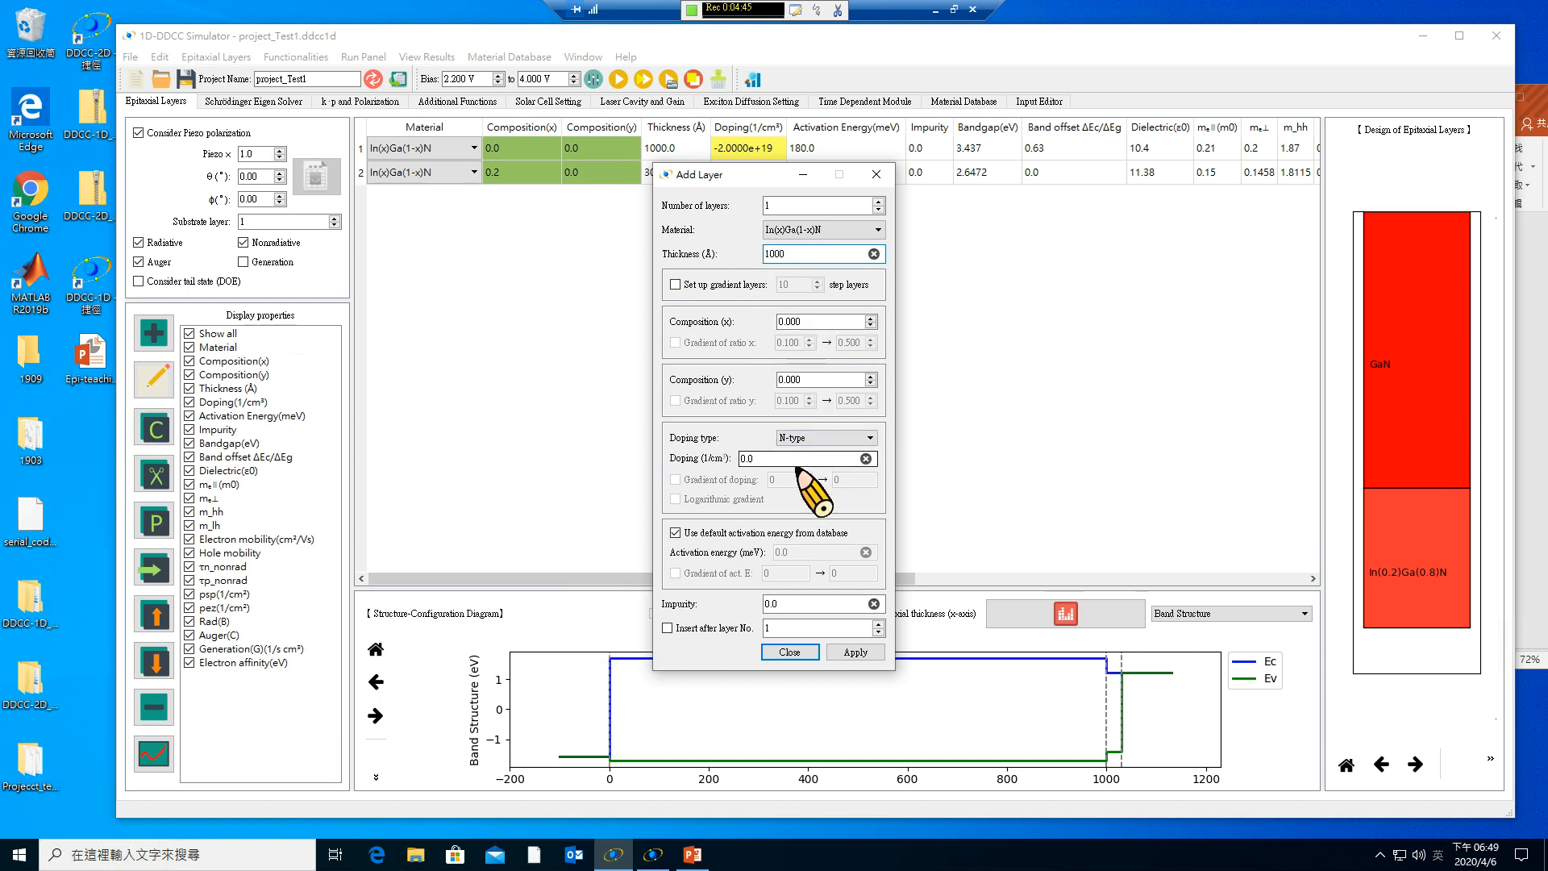
pyautogui.click(1544, 433)
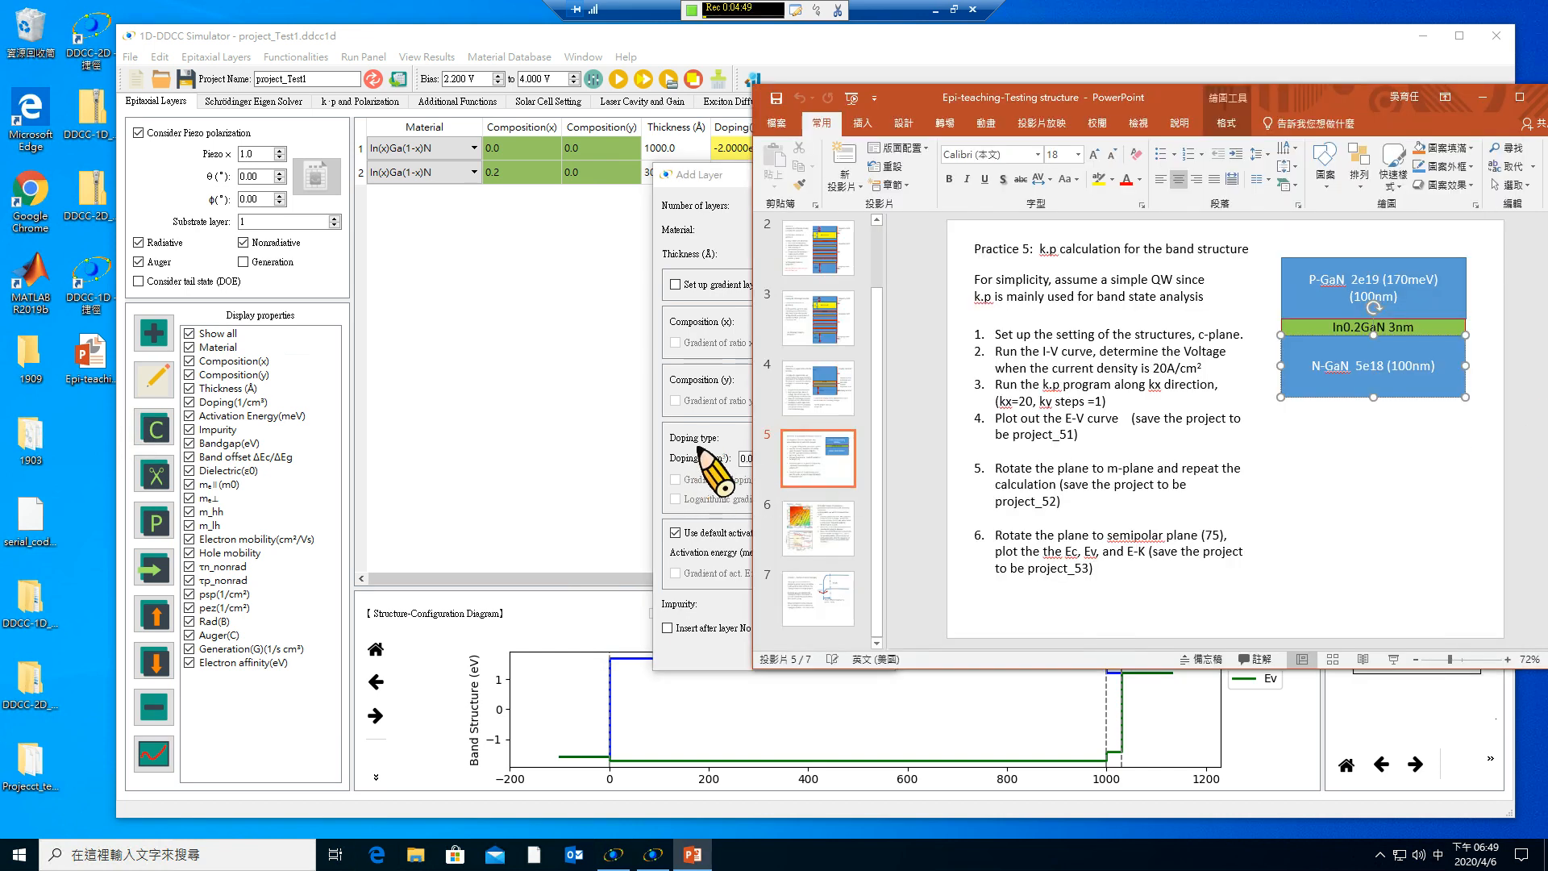
pyautogui.click(695, 472)
pyautogui.doubleClick(787, 458)
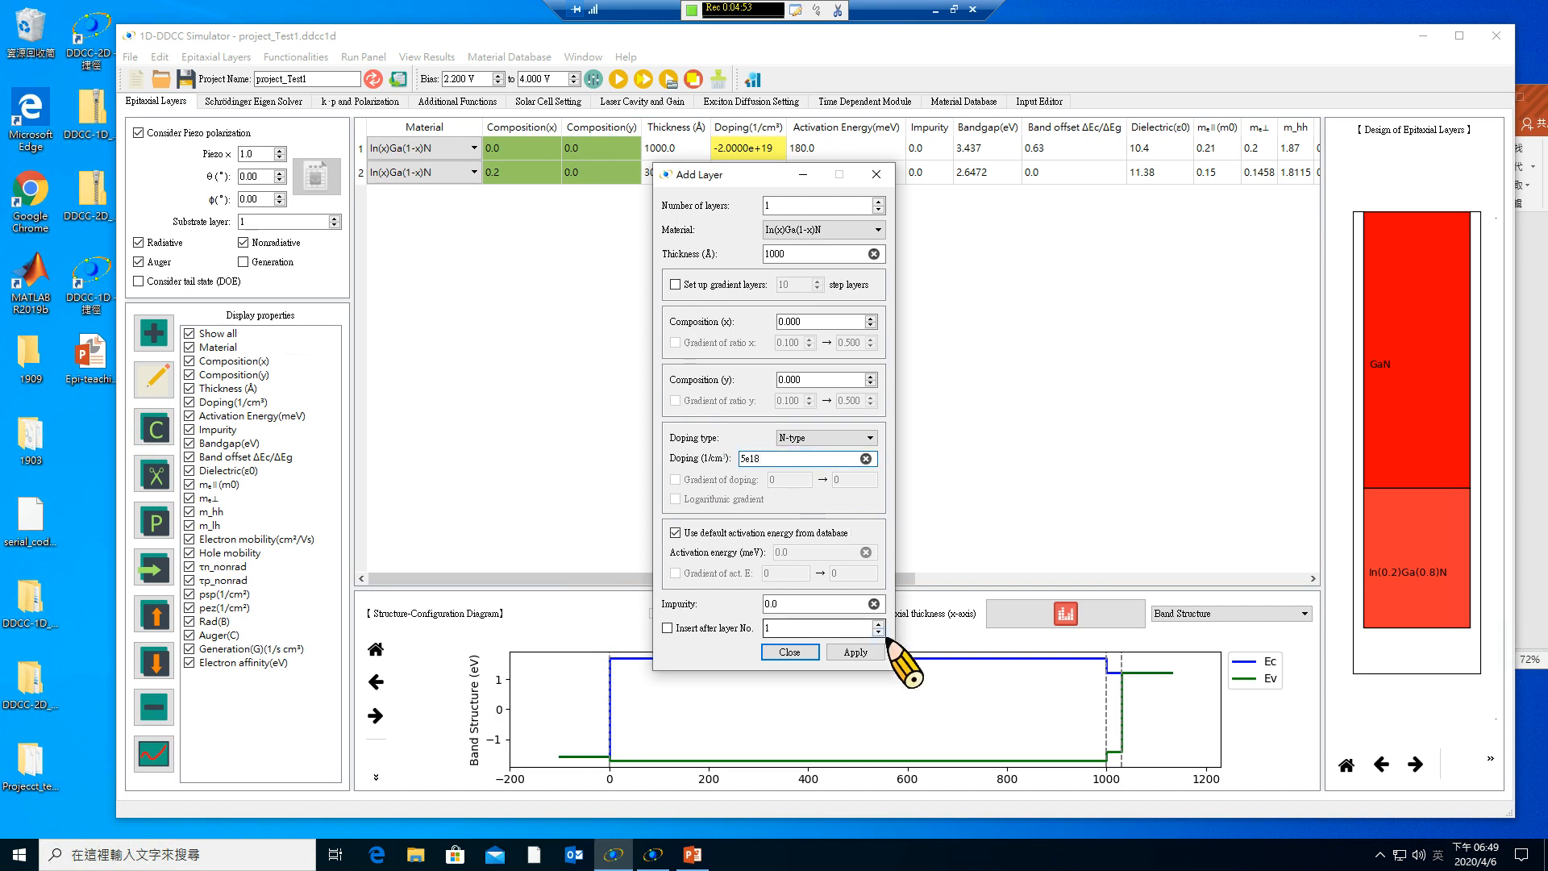
pyautogui.click(844, 649)
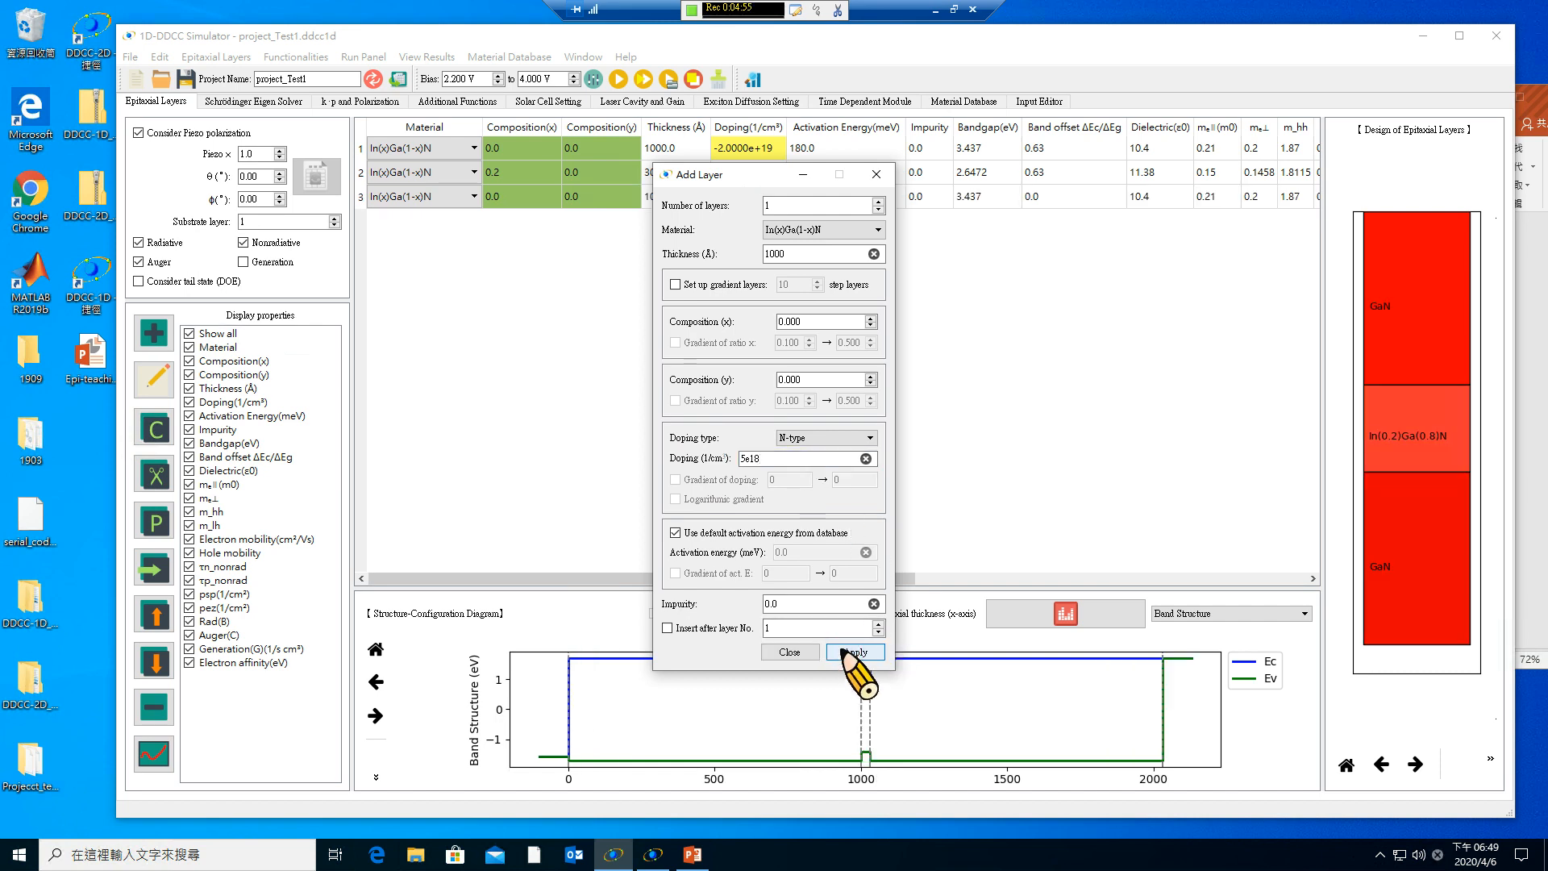
pyautogui.click(790, 651)
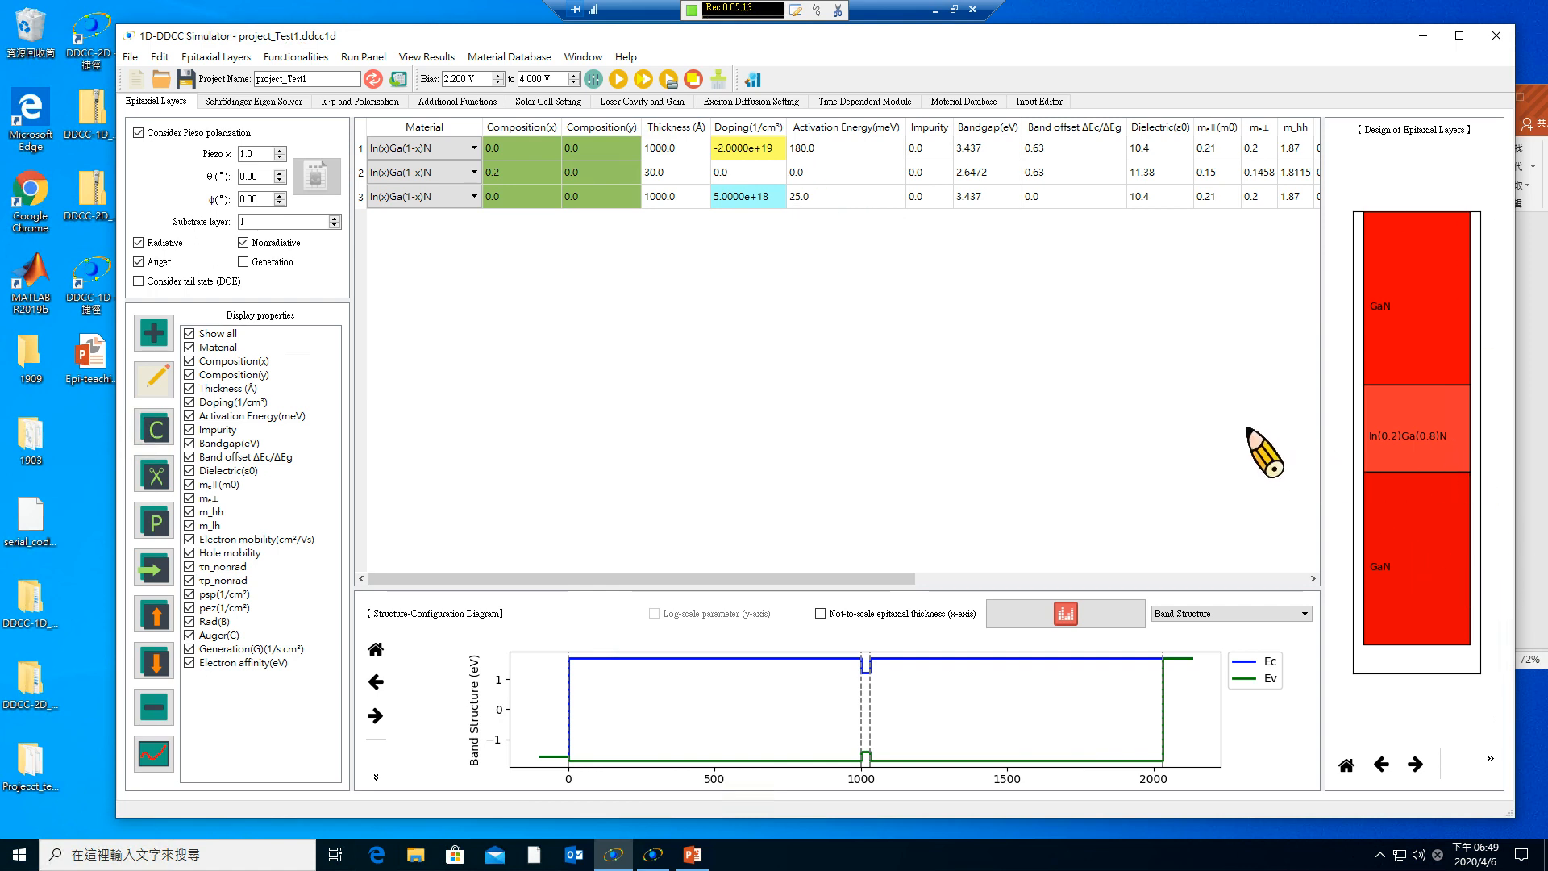
# Review the material parameters of all three layers across the layer table, including dielectric constant, effective masses, nonradiative lifetimes and polarization charges.
pyautogui.moveTo(726, 579); pyautogui.dragTo(978, 597)
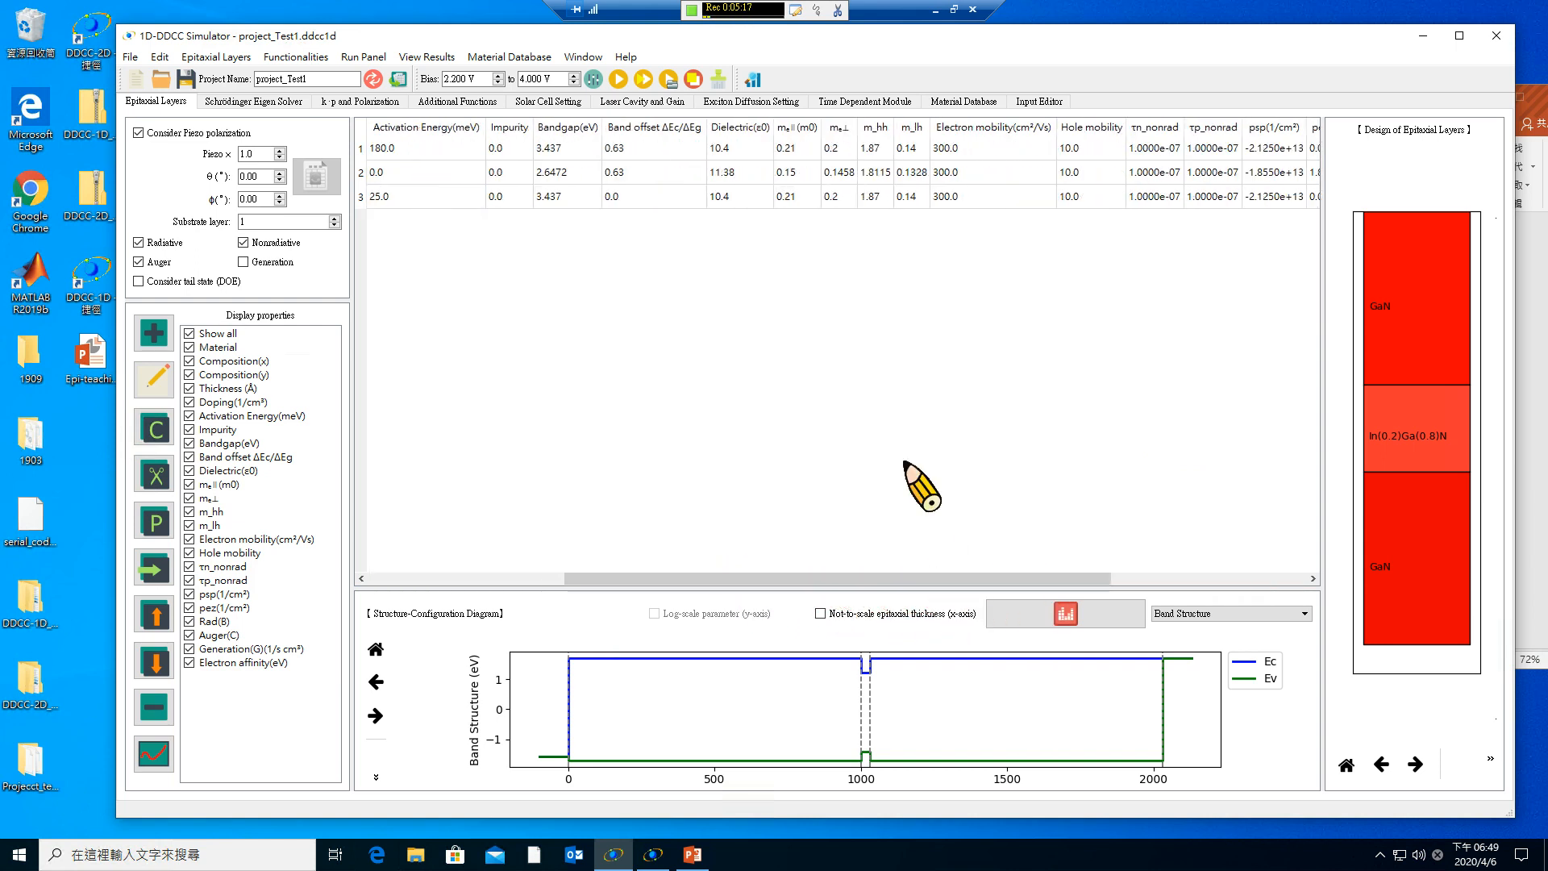
pyautogui.click(756, 151)
pyautogui.click(737, 196)
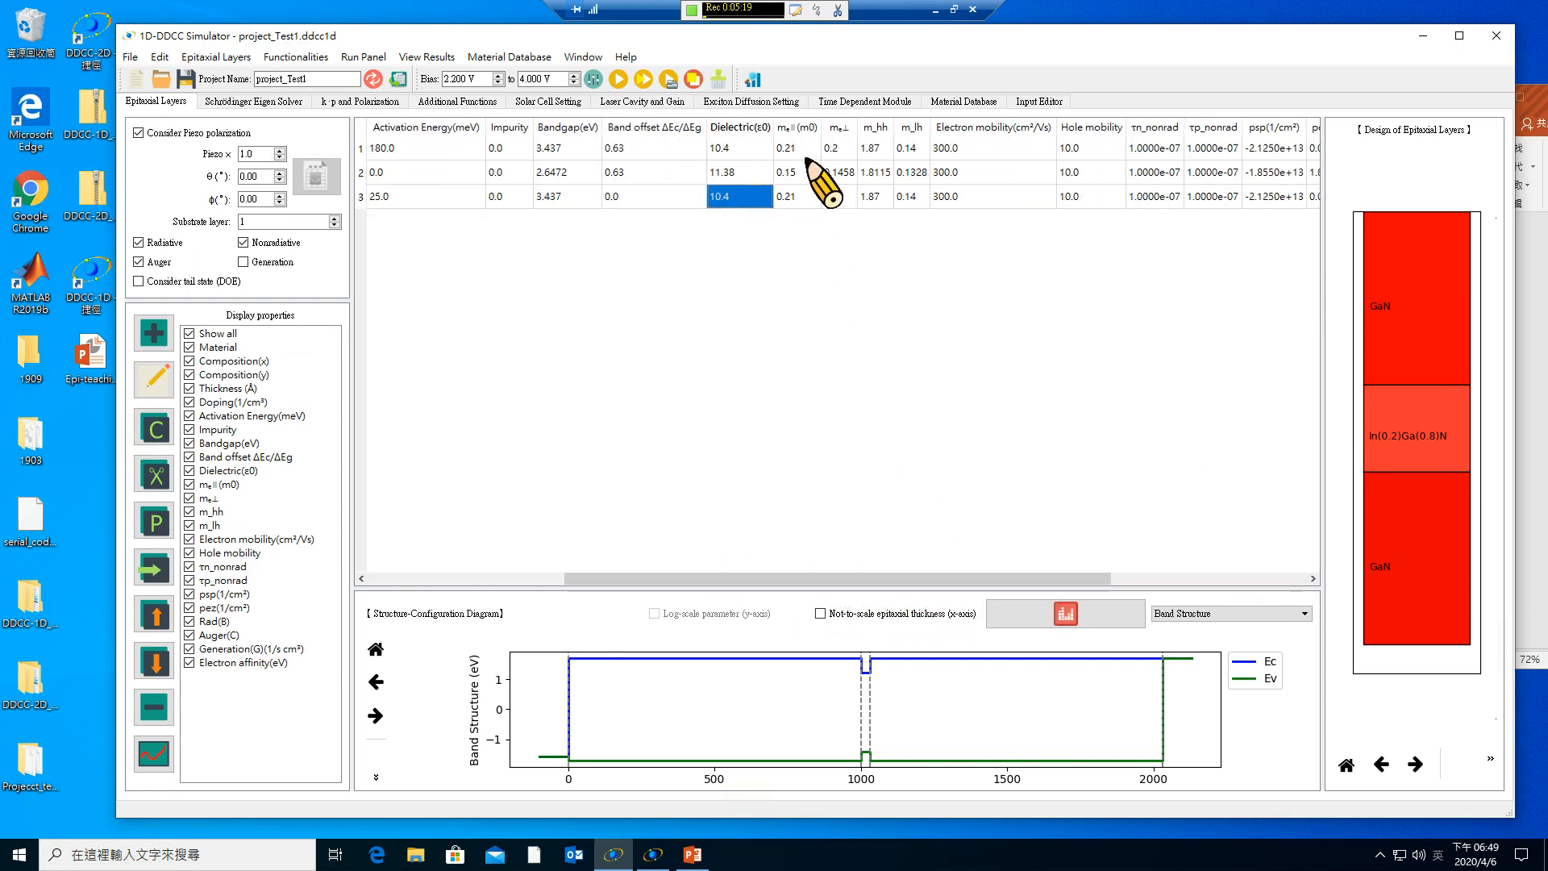
pyautogui.click(796, 148)
pyautogui.click(813, 196)
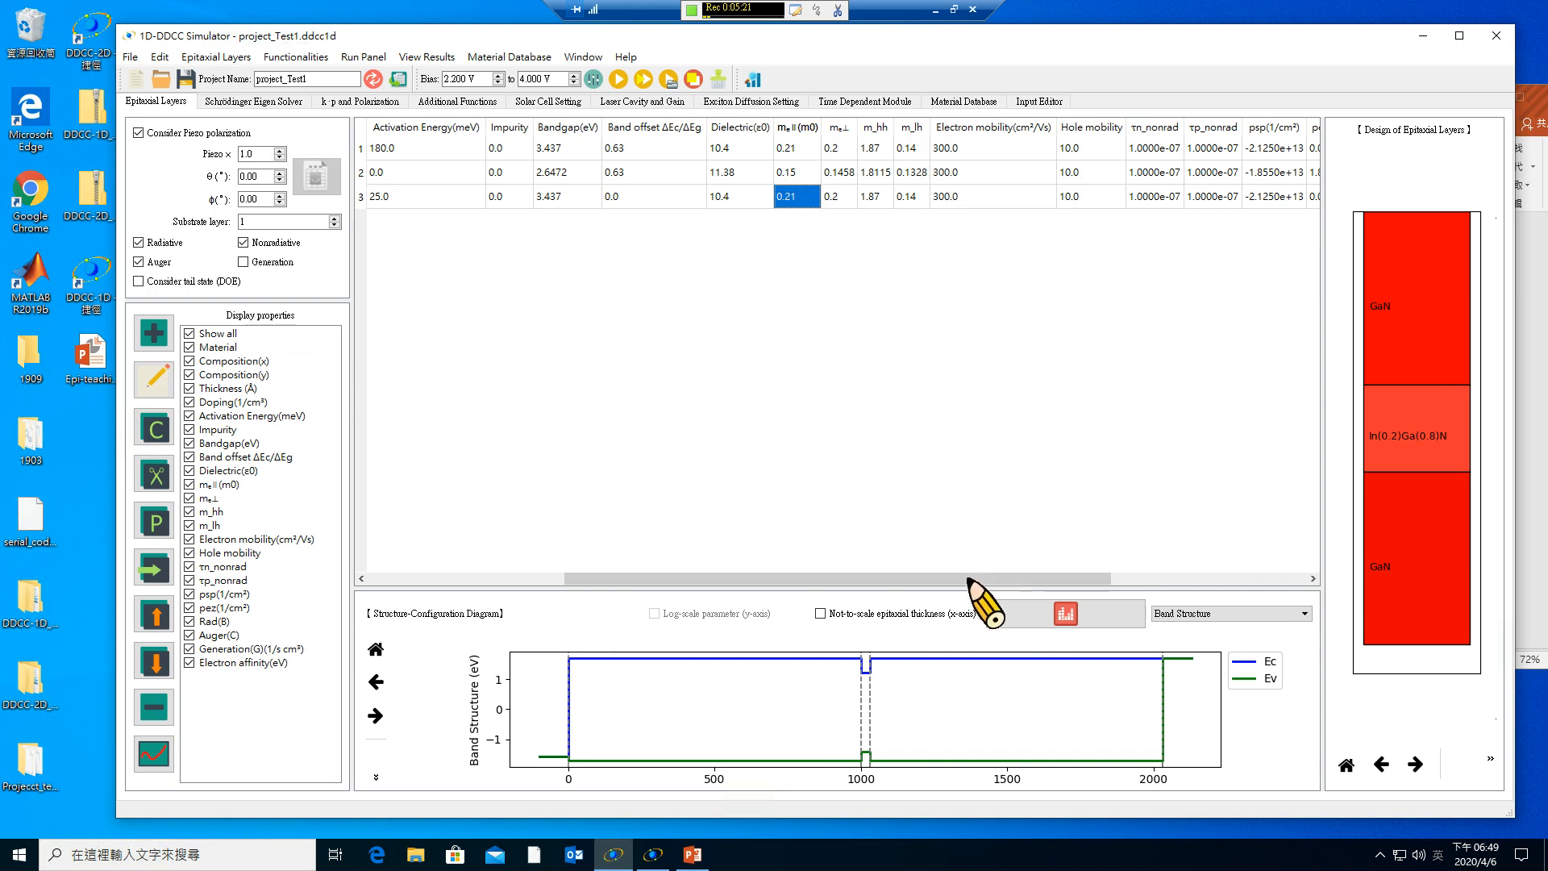
pyautogui.moveTo(972, 579); pyautogui.dragTo(1136, 575)
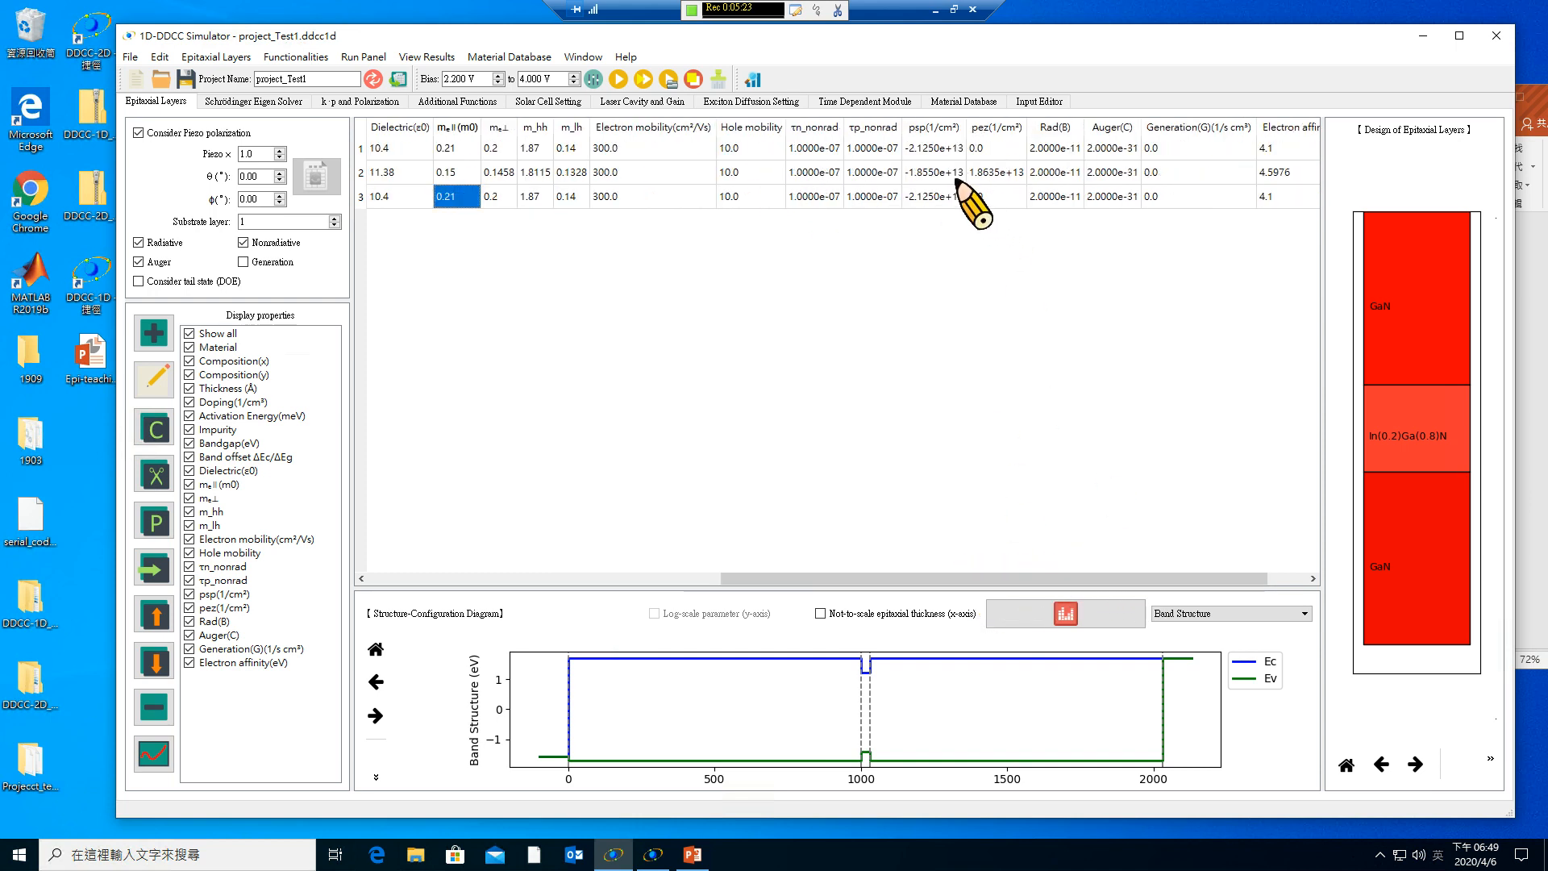
pyautogui.click(815, 126)
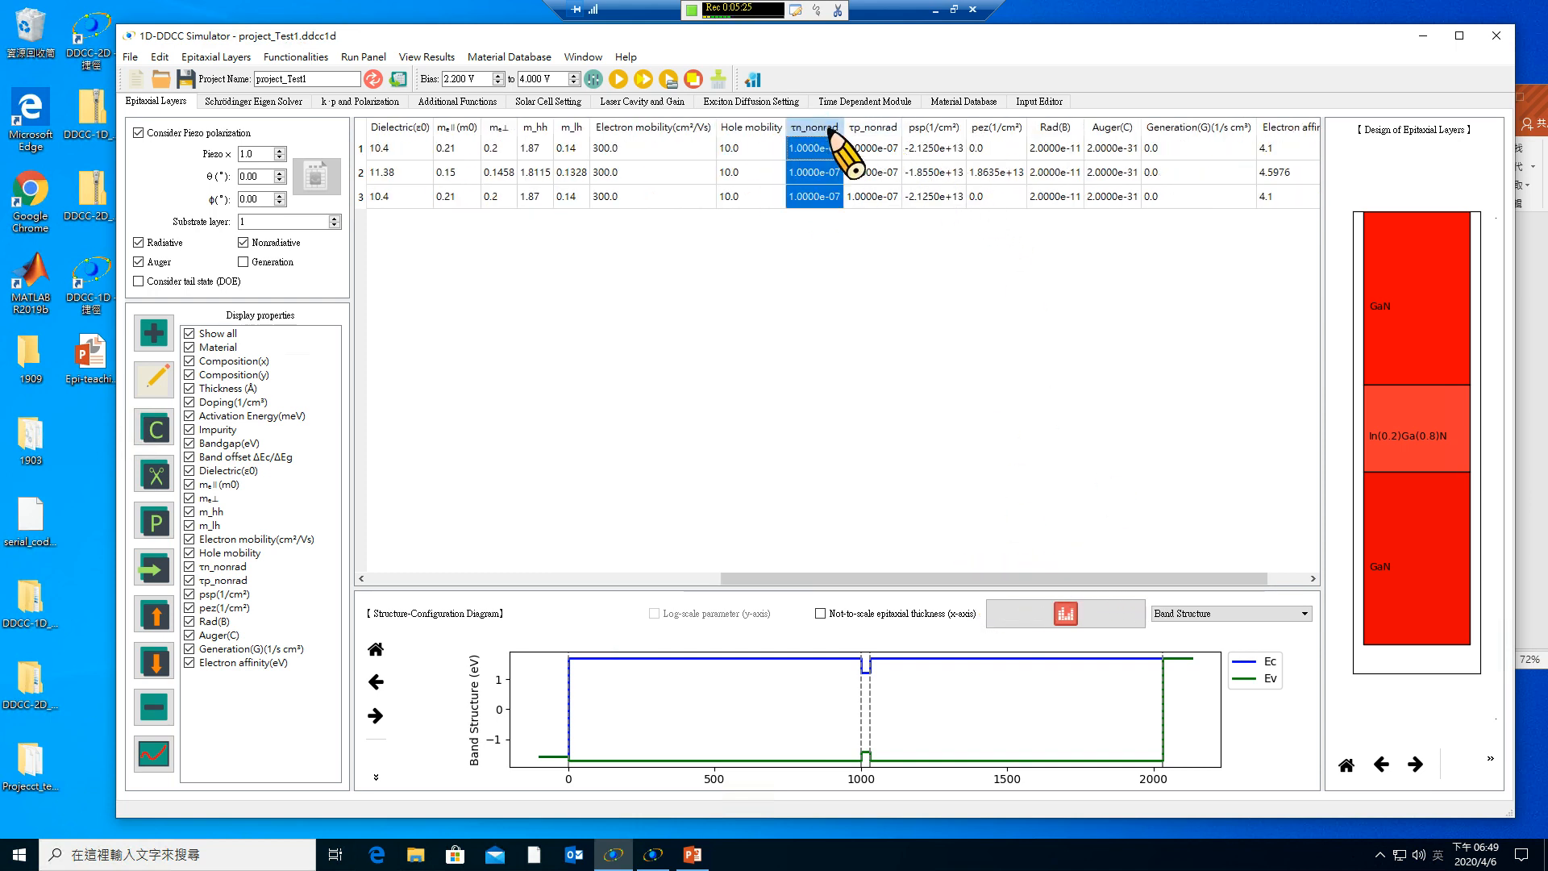
pyautogui.click(863, 125)
pyautogui.click(934, 127)
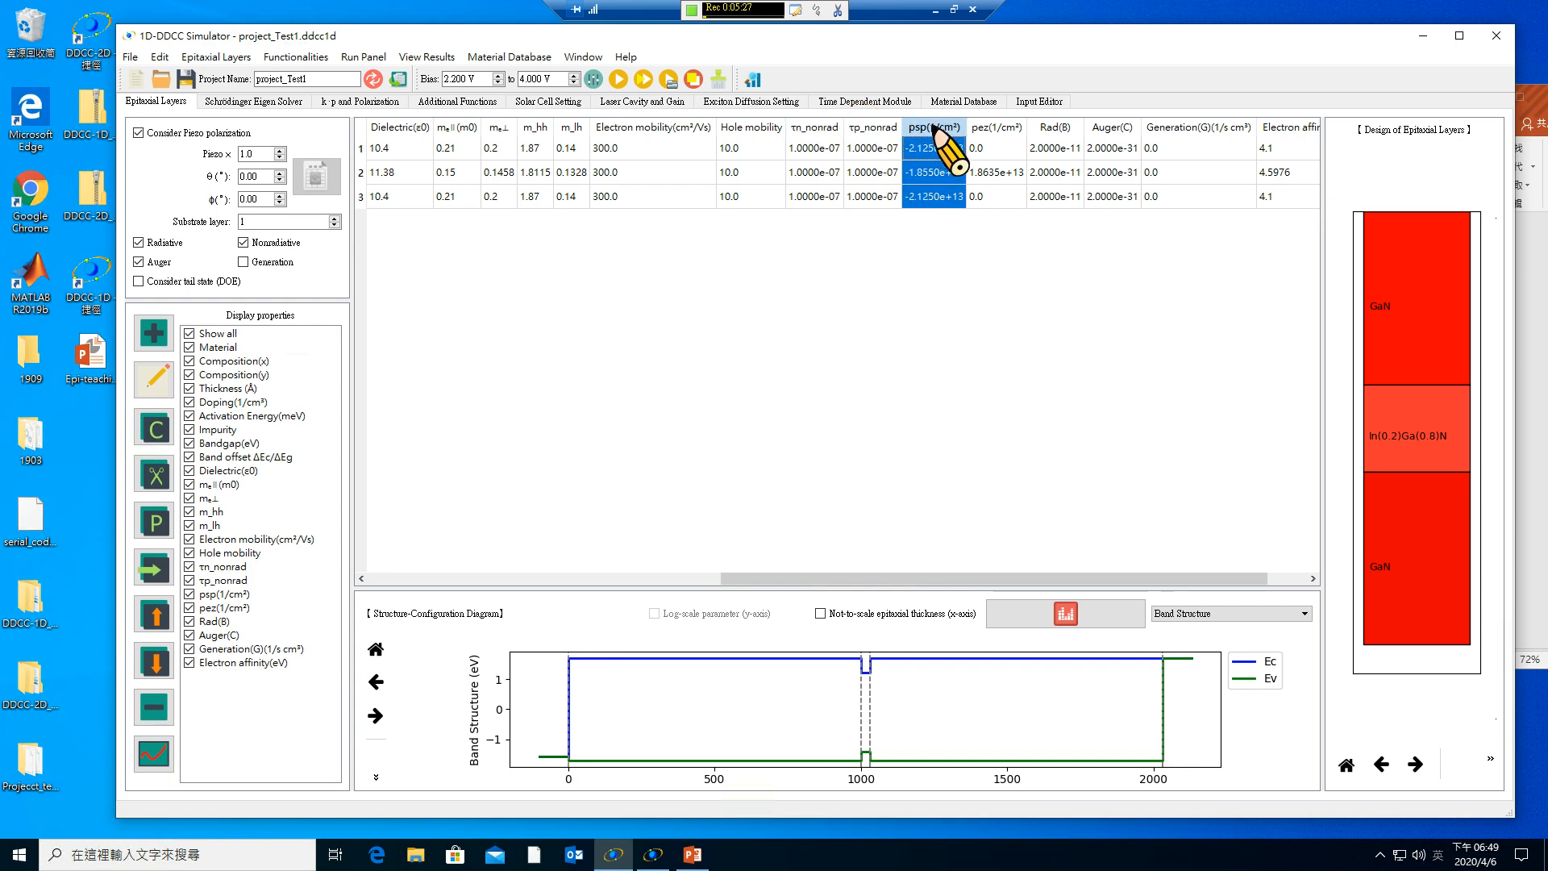
pyautogui.click(984, 128)
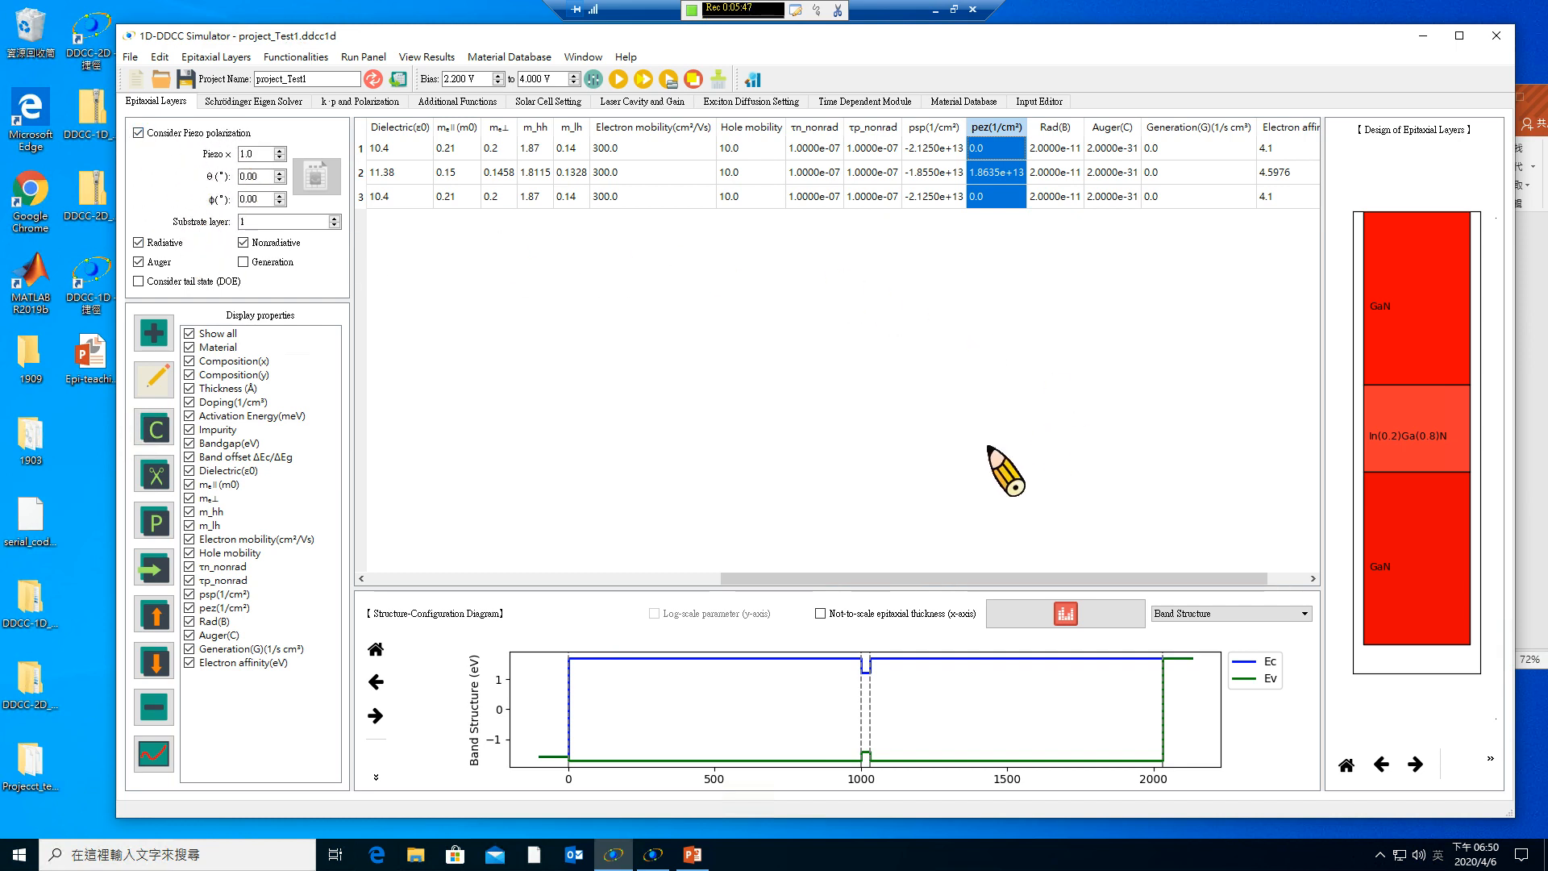
pyautogui.click(982, 577)
pyautogui.moveTo(982, 577); pyautogui.dragTo(1020, 576)
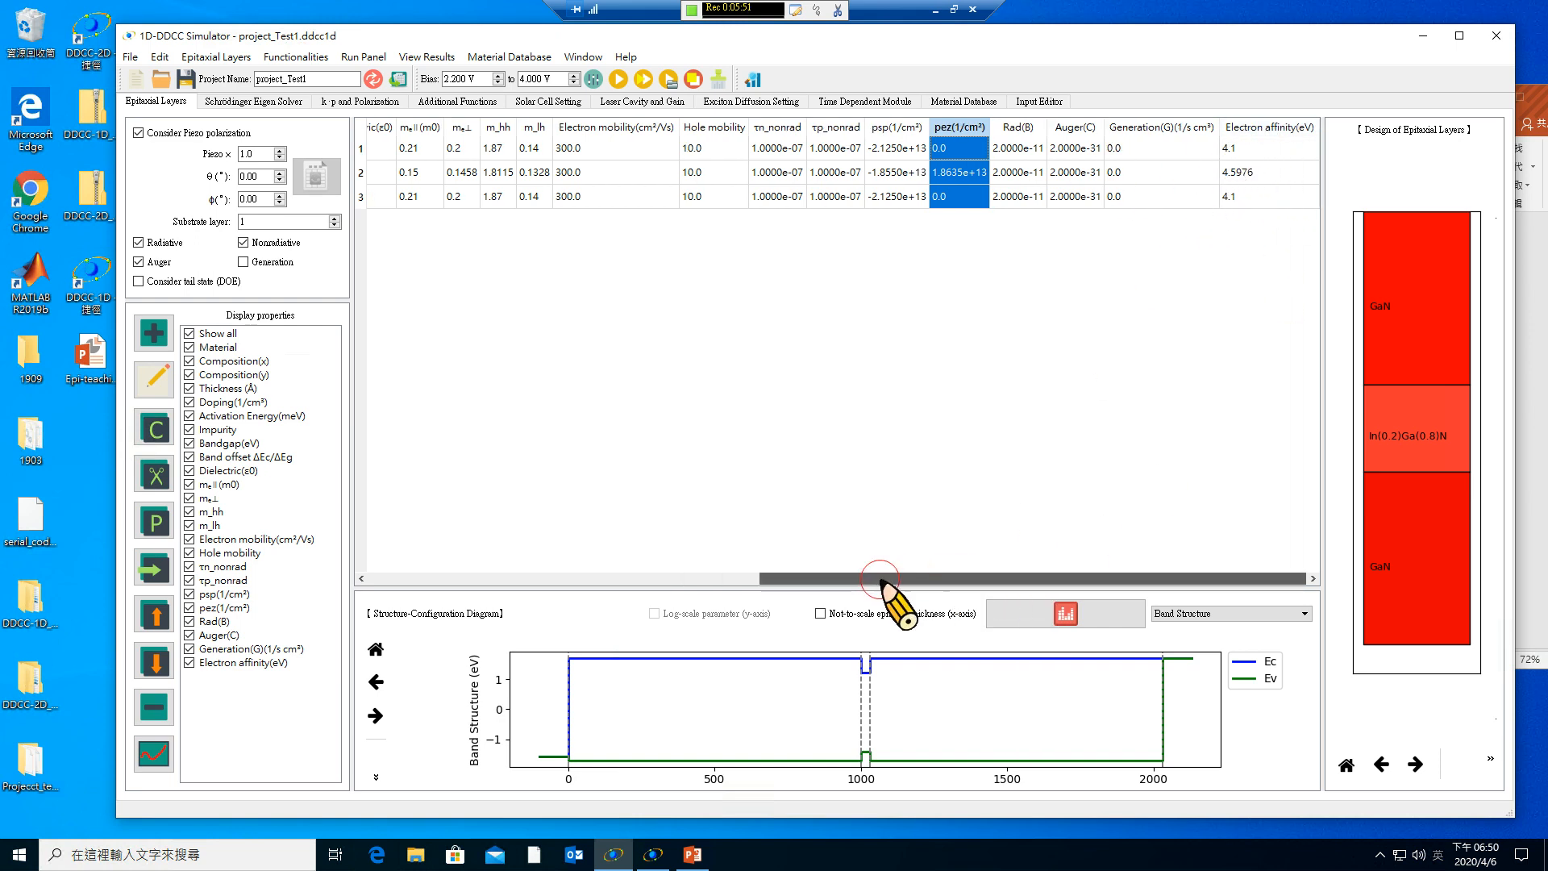
pyautogui.click(580, 578)
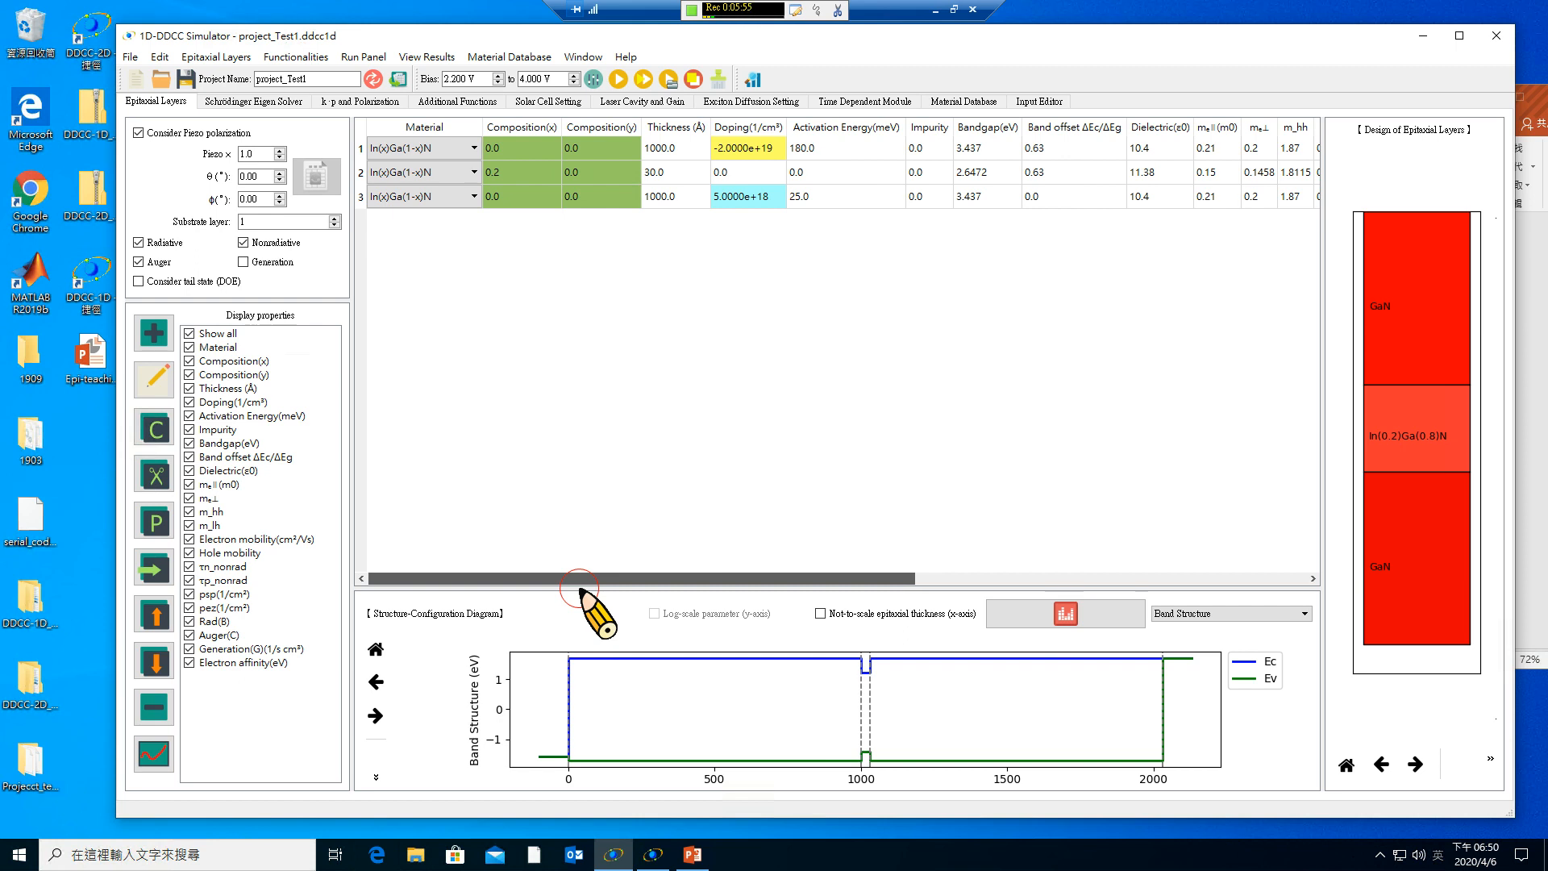
pyautogui.moveTo(579, 578); pyautogui.dragTo(544, 588)
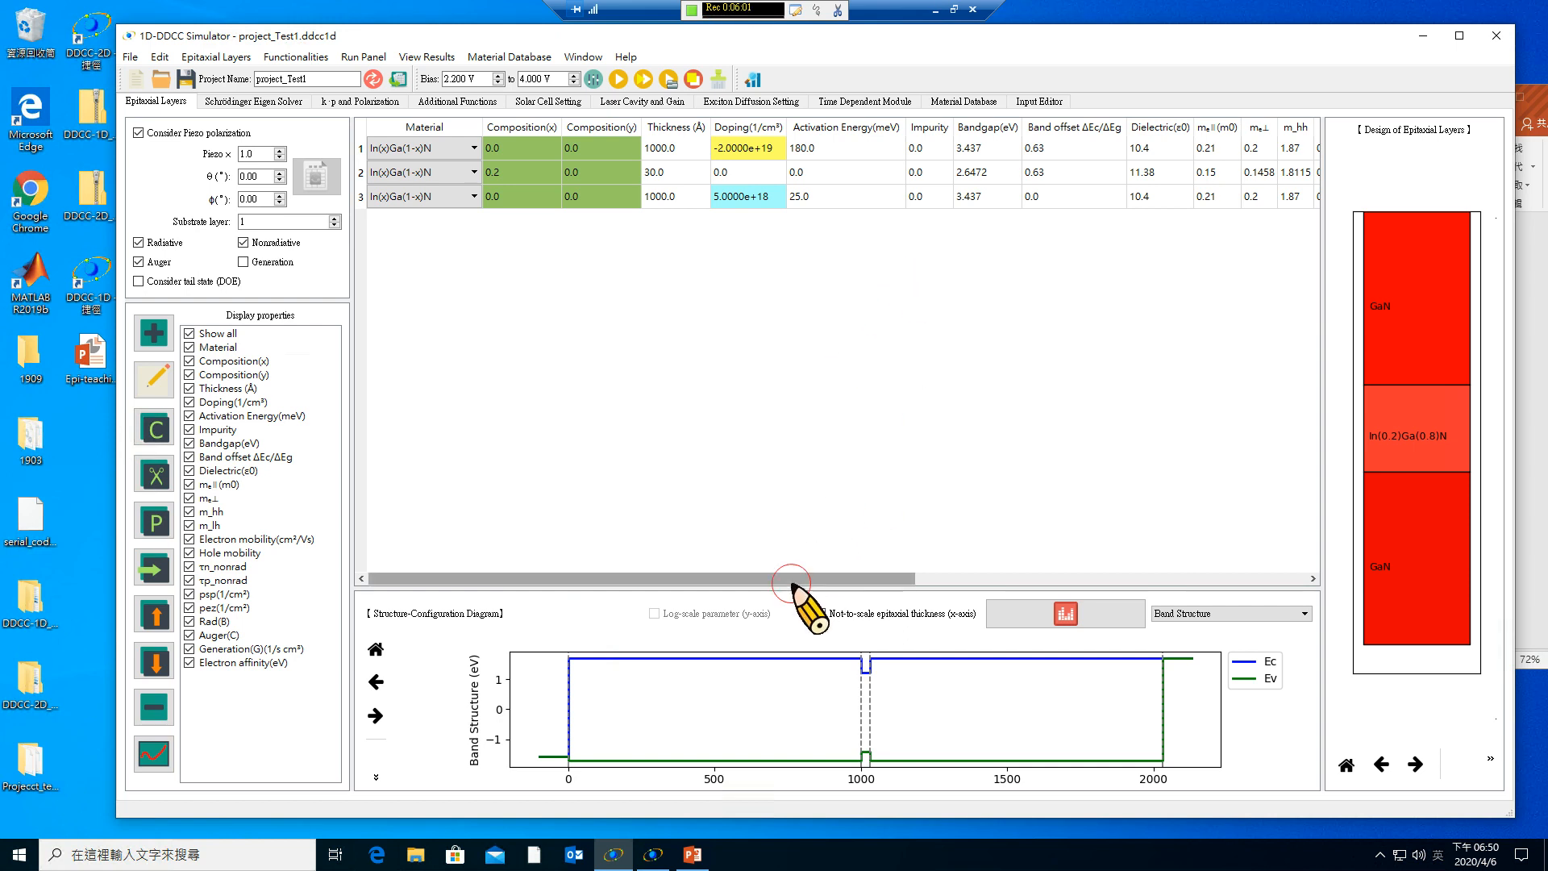
pyautogui.moveTo(793, 579); pyautogui.dragTo(1169, 580)
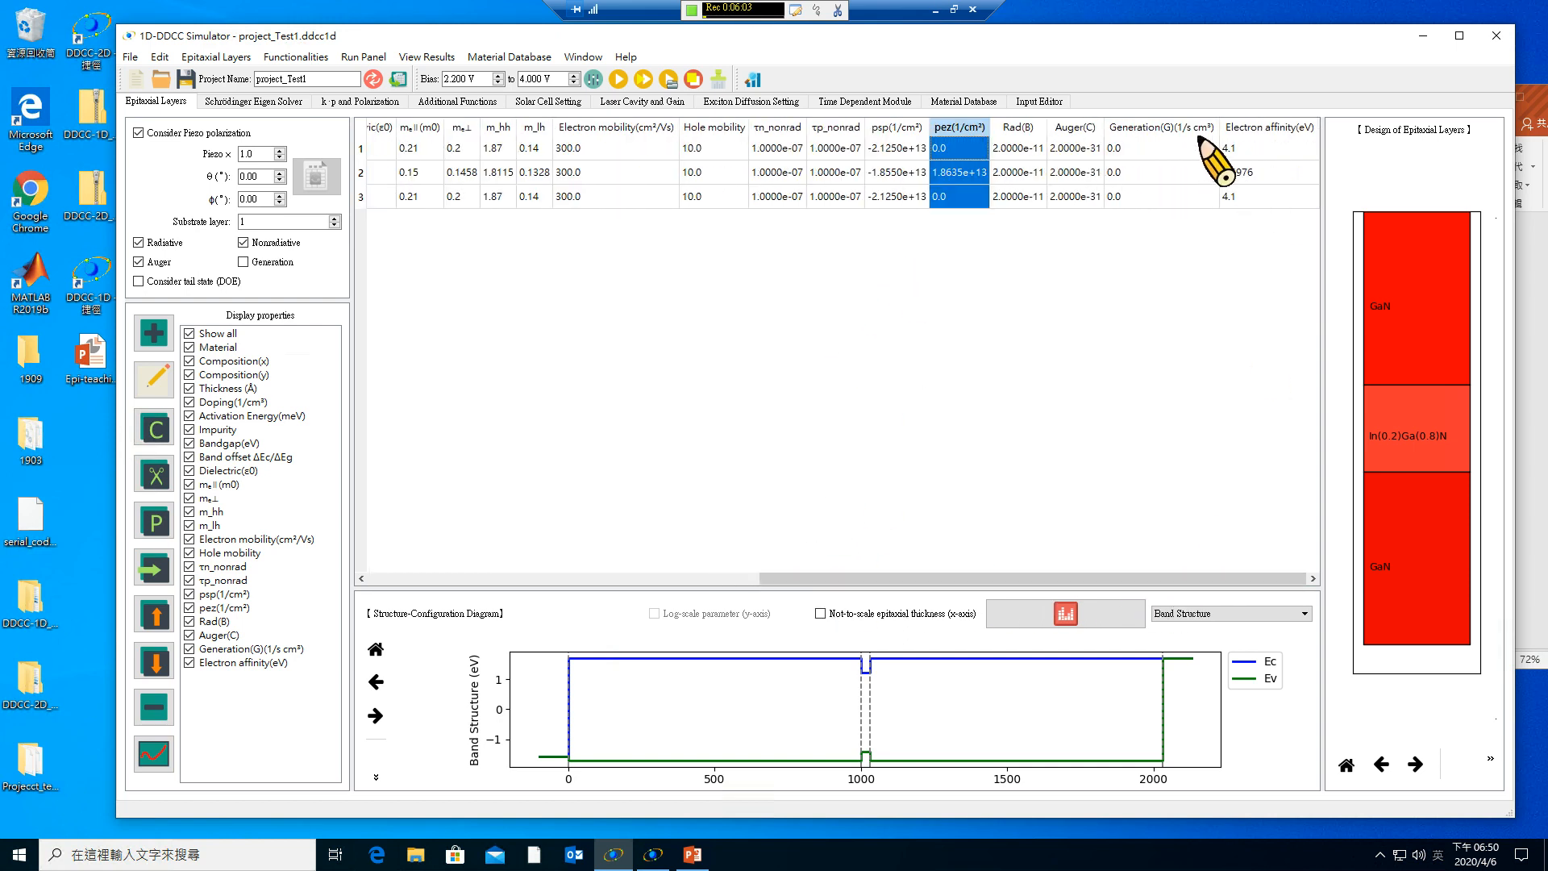
pyautogui.moveTo(1024, 579); pyautogui.dragTo(569, 601)
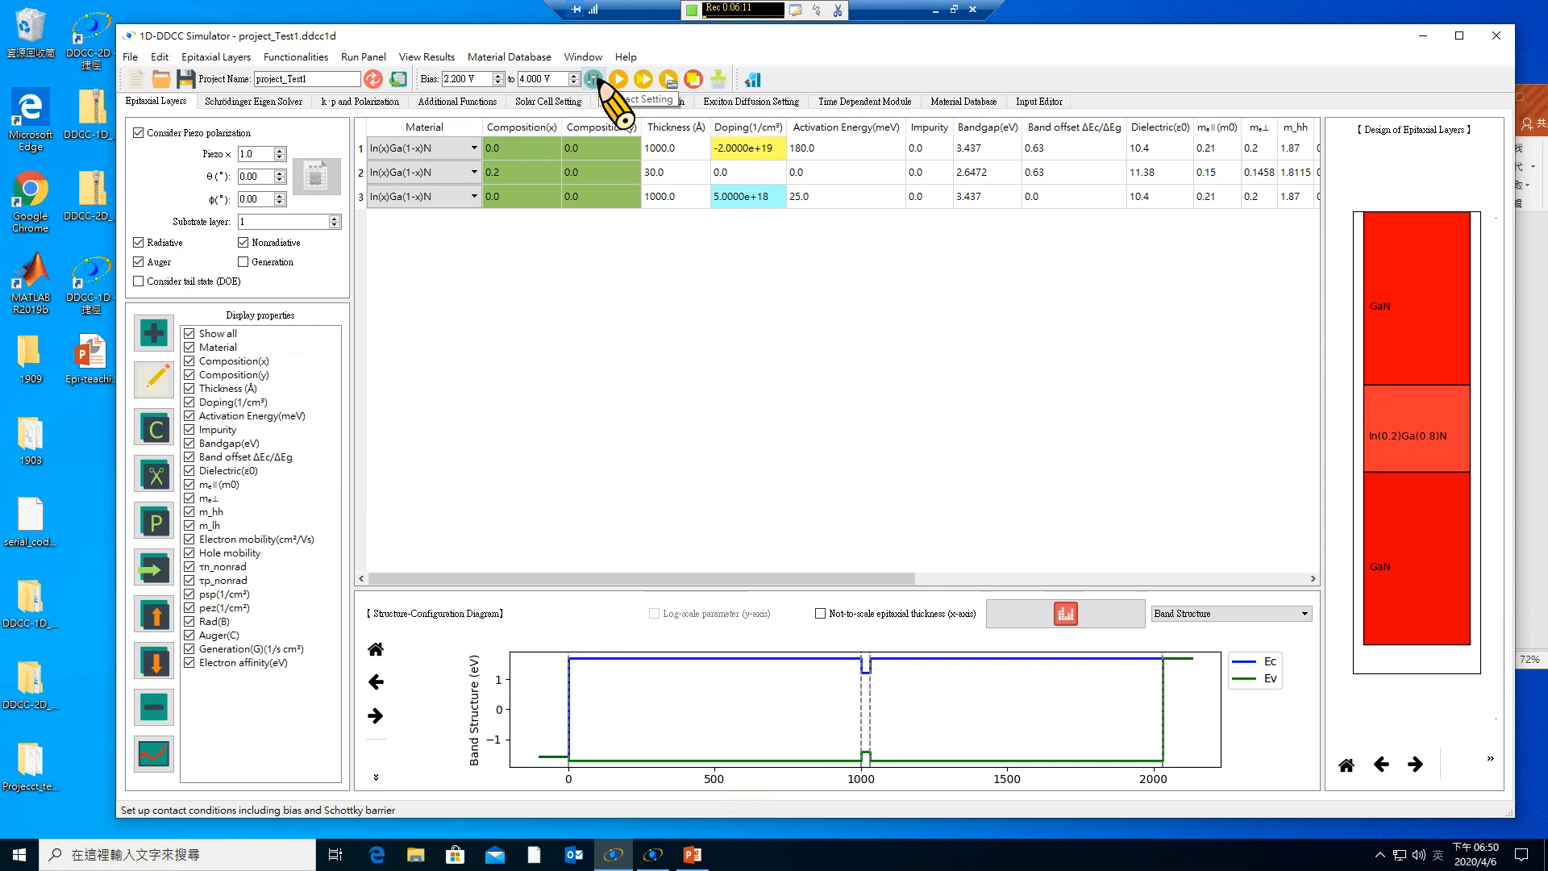
# Set the bias start to 2.000 V in the contact settings and apply them.
pyautogui.click(595, 80)
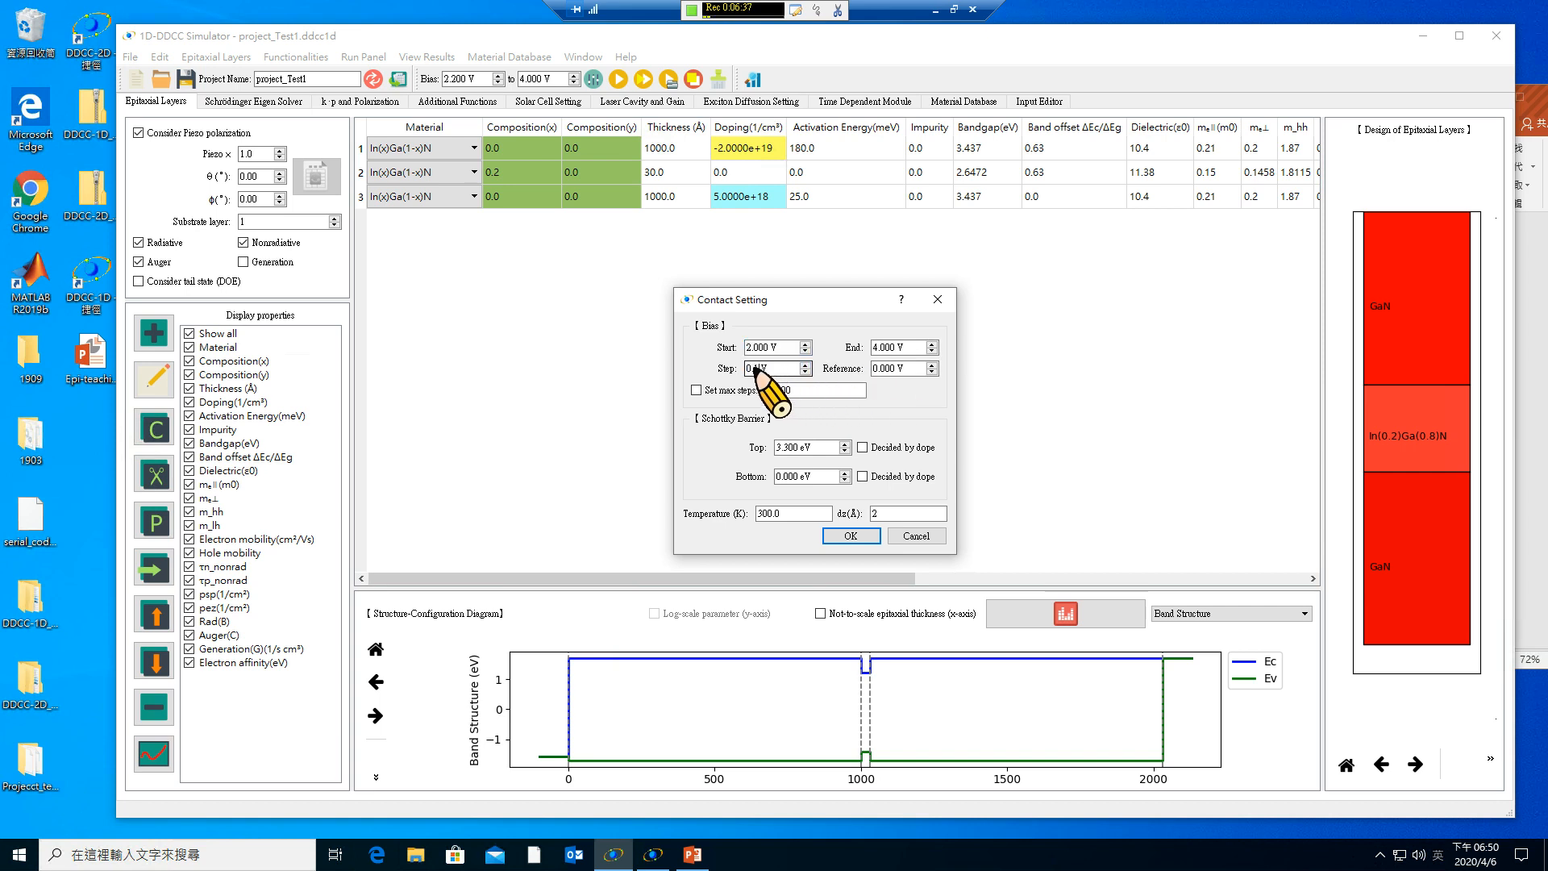
pyautogui.press('Return')
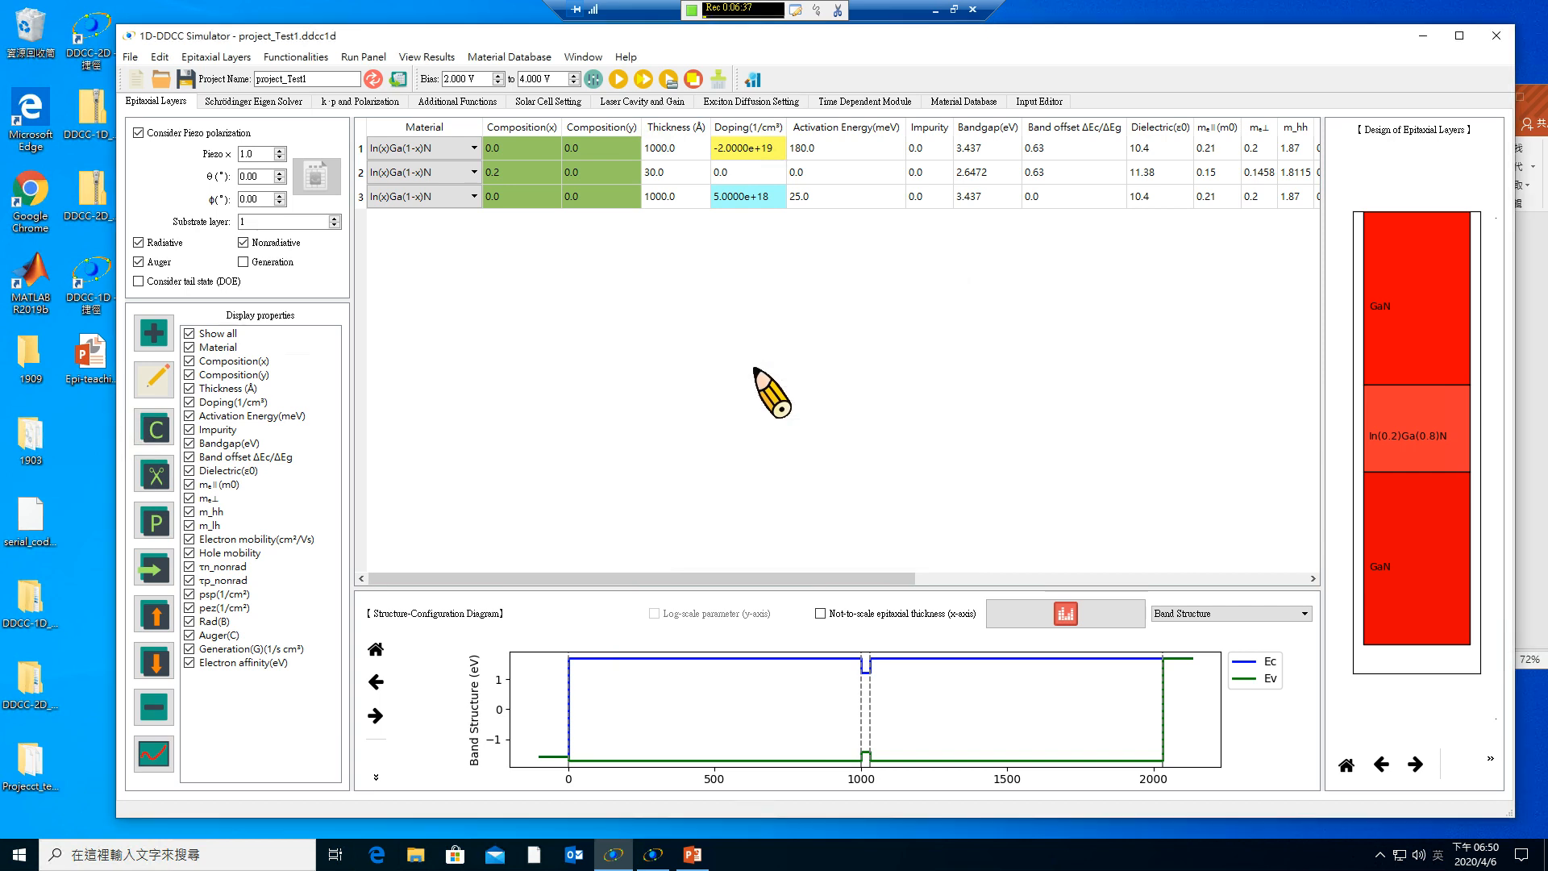
# Have both the top and bottom Schottky barriers decided by doping in the contact settings and apply them.
pyautogui.click(593, 79)
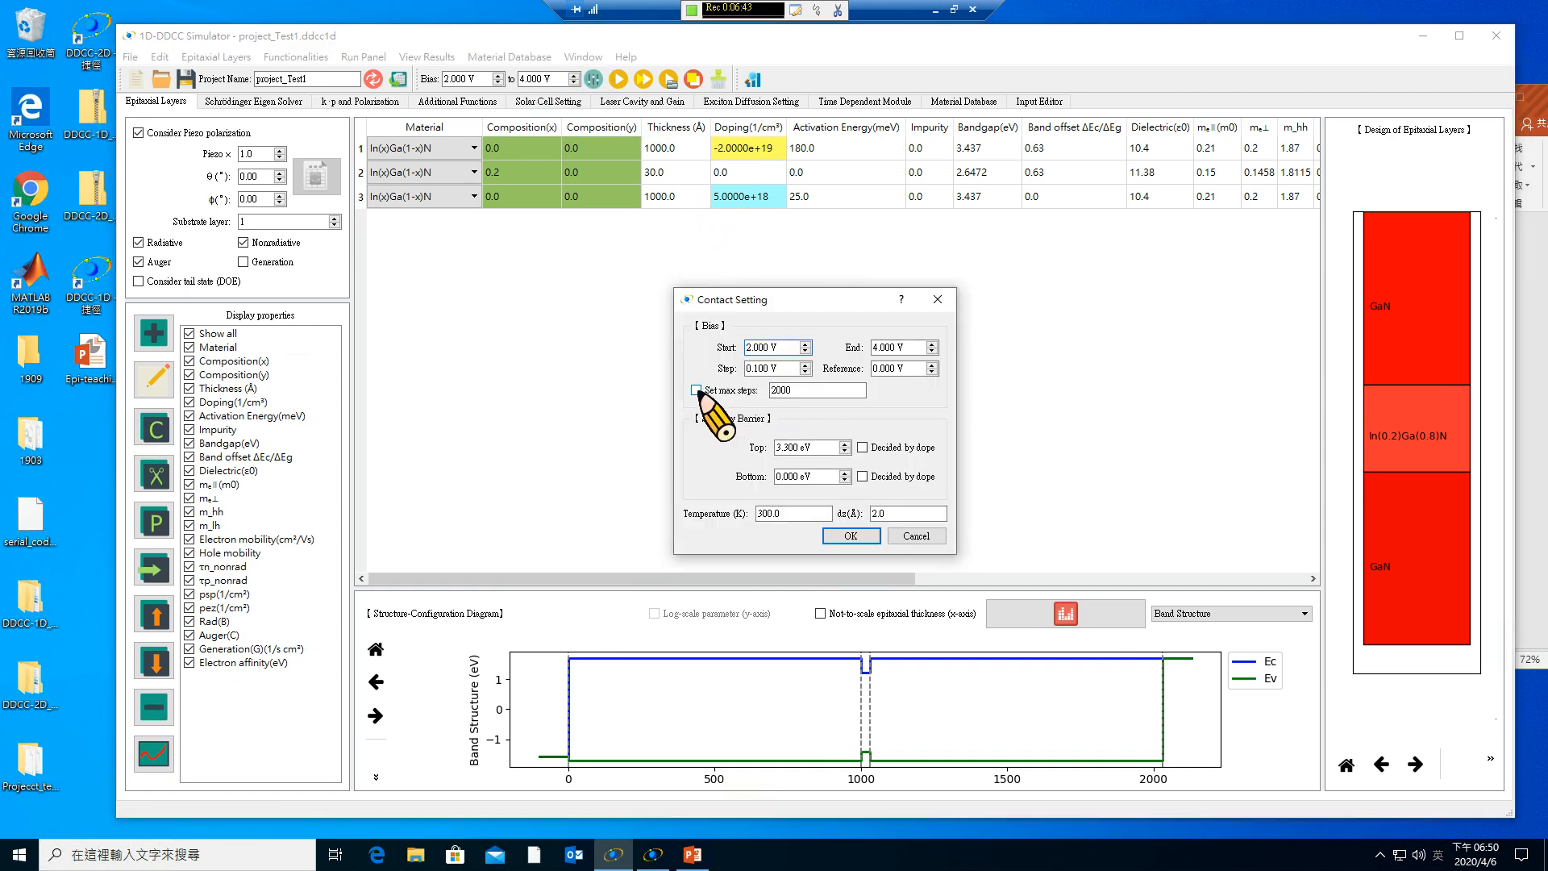
pyautogui.click(862, 448)
pyautogui.click(863, 476)
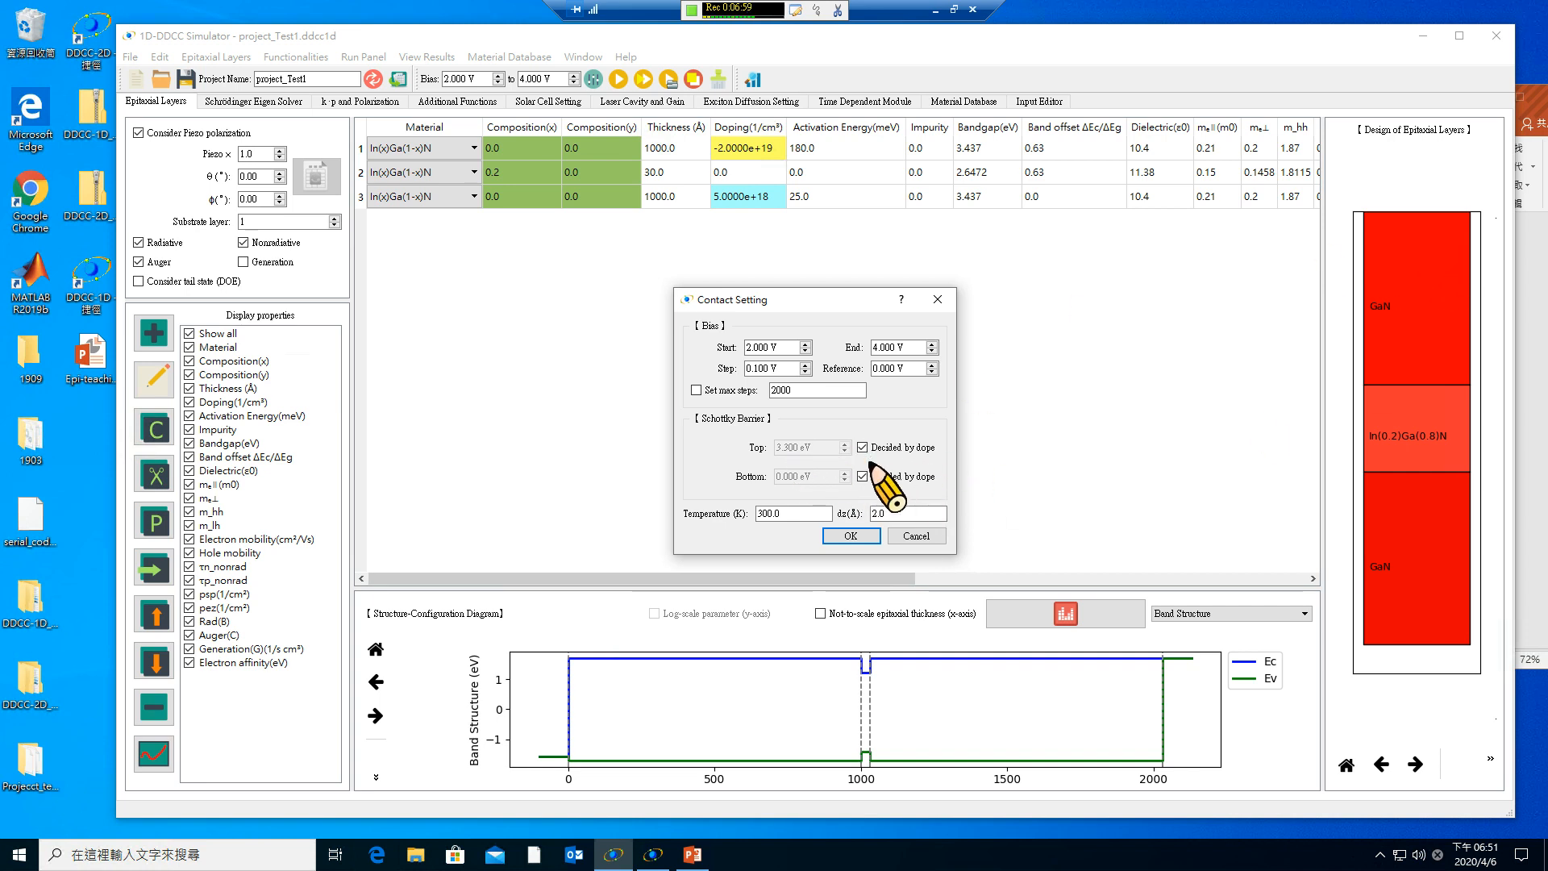
pyautogui.click(863, 448)
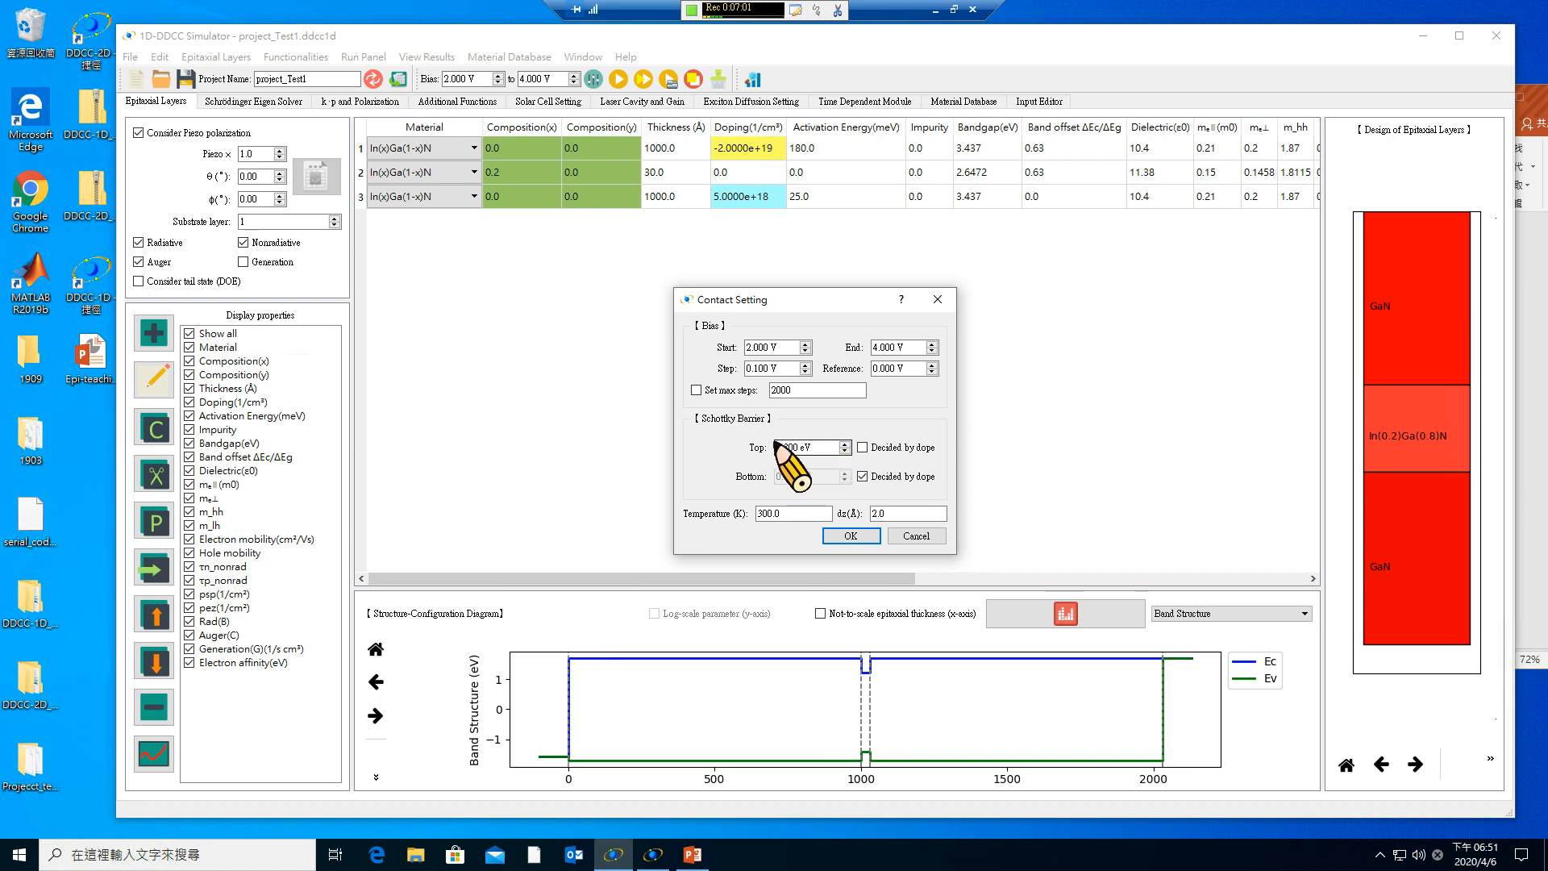
pyautogui.click(862, 448)
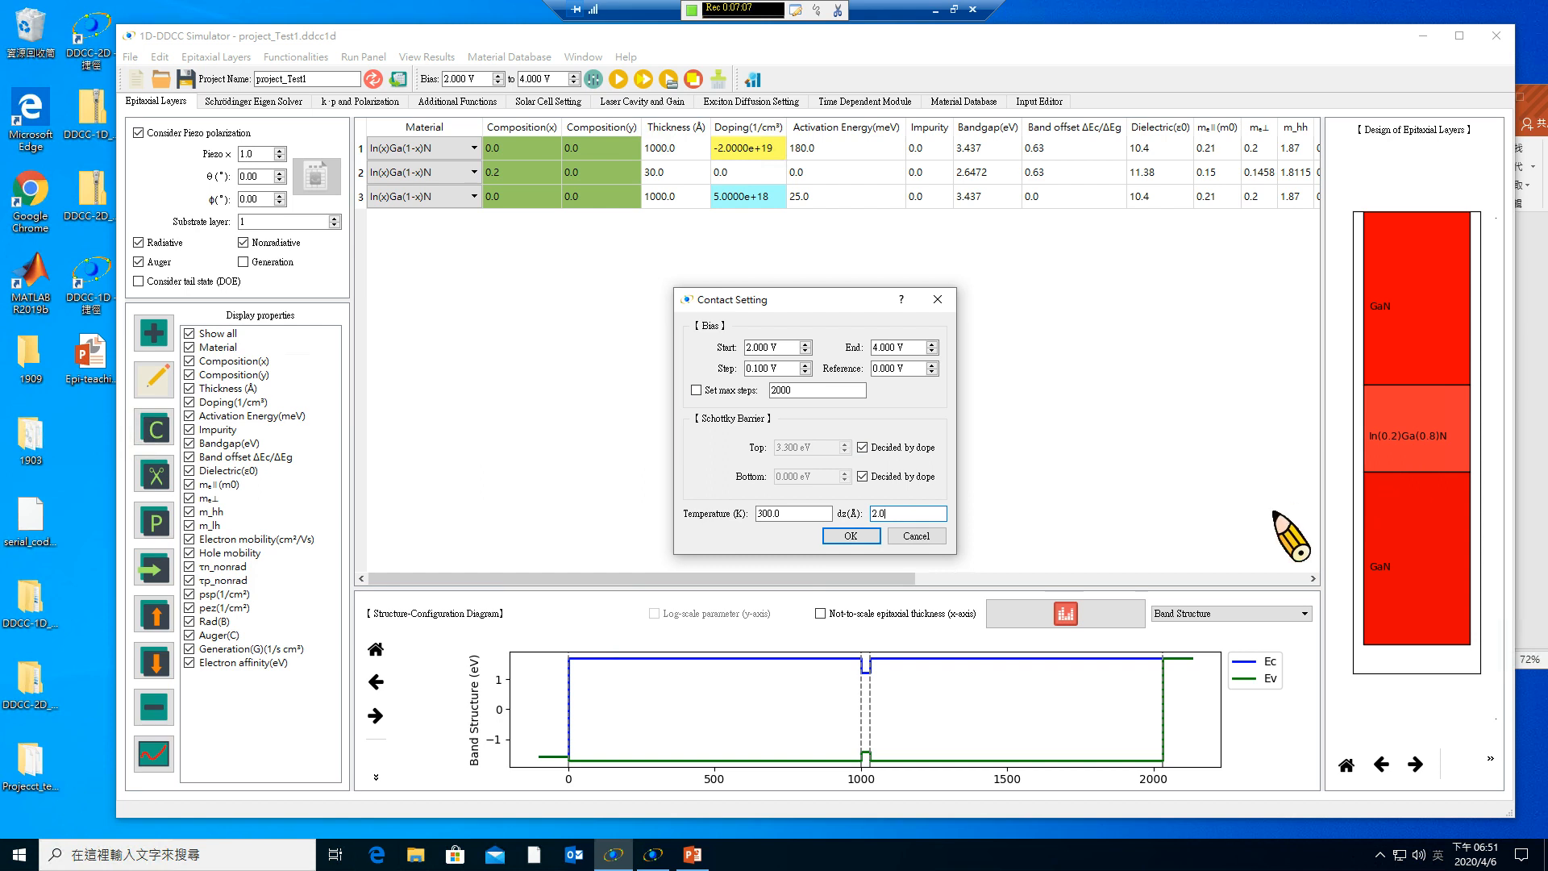
pyautogui.click(853, 535)
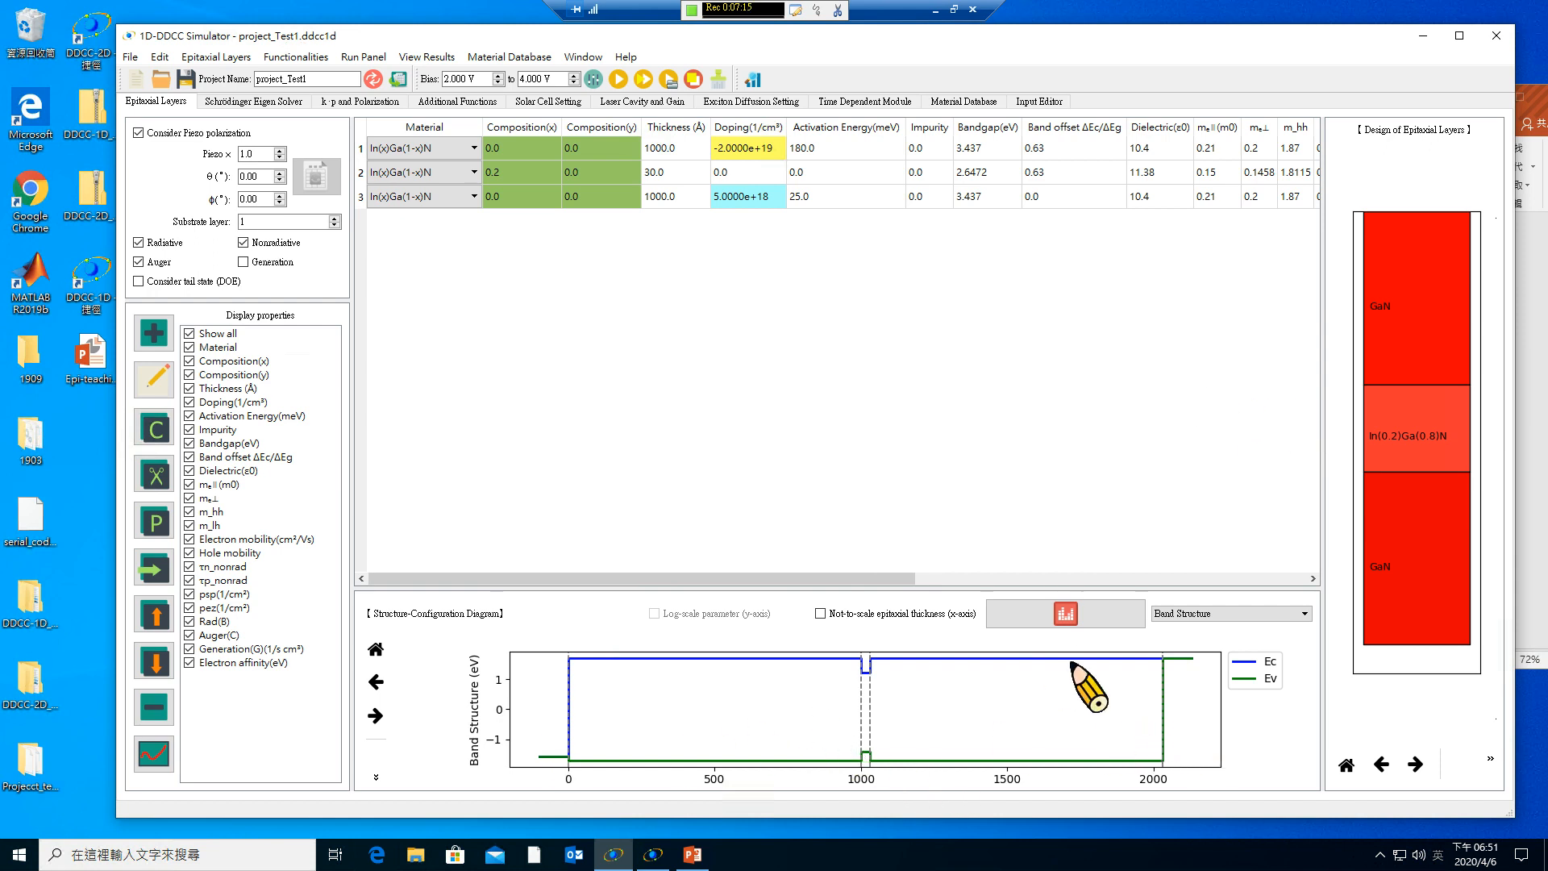
# Run the simulation with the current contact settings, saving the project first, and dismiss the simulation log once it completes.
pyautogui.click(594, 80)
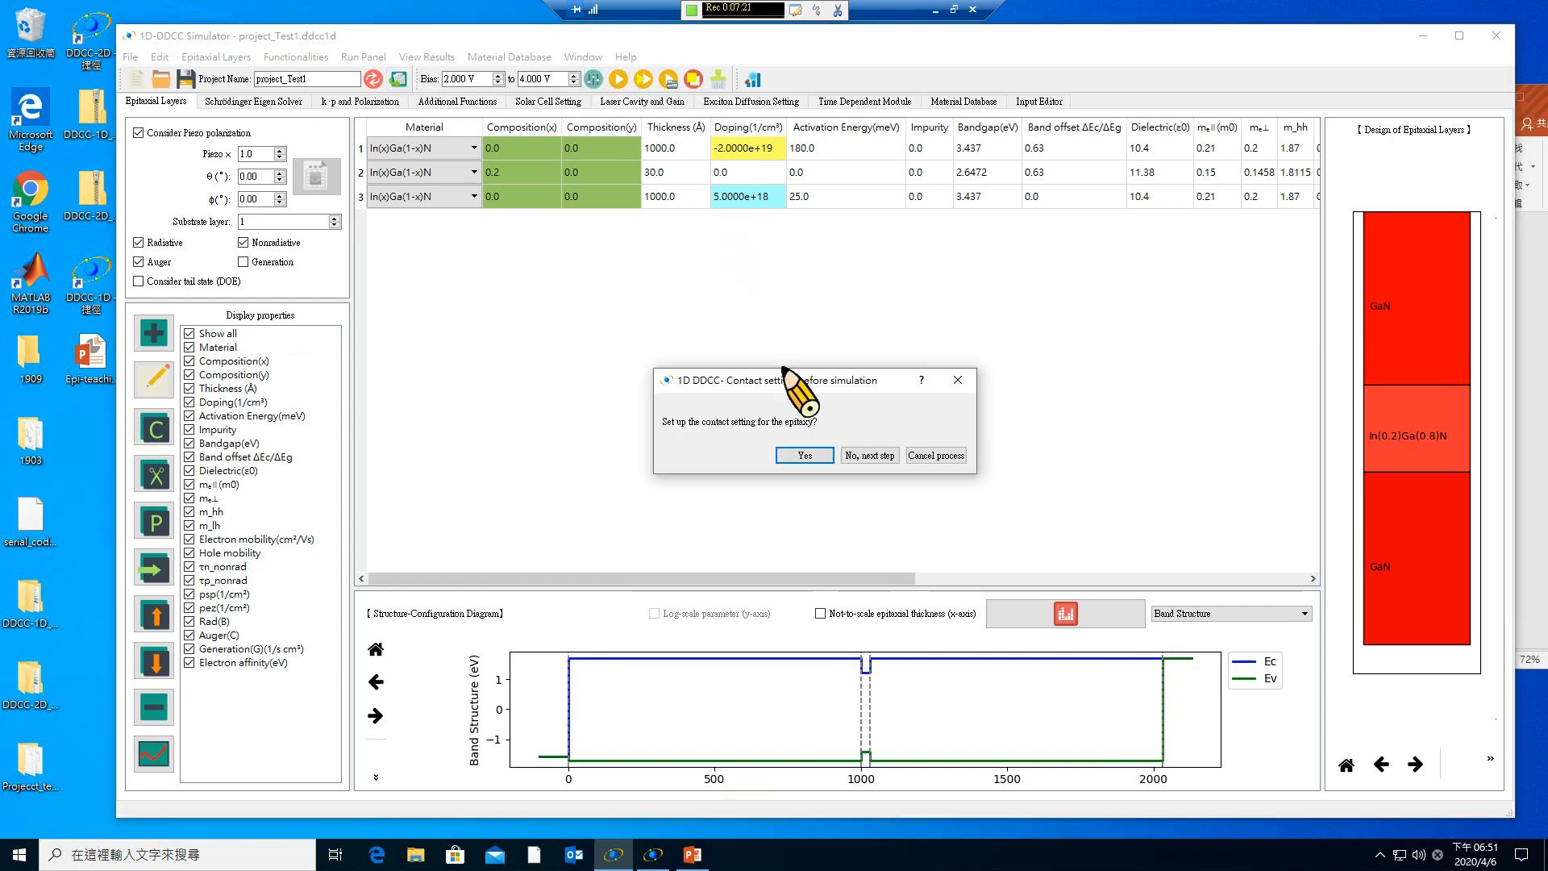
pyautogui.click(808, 455)
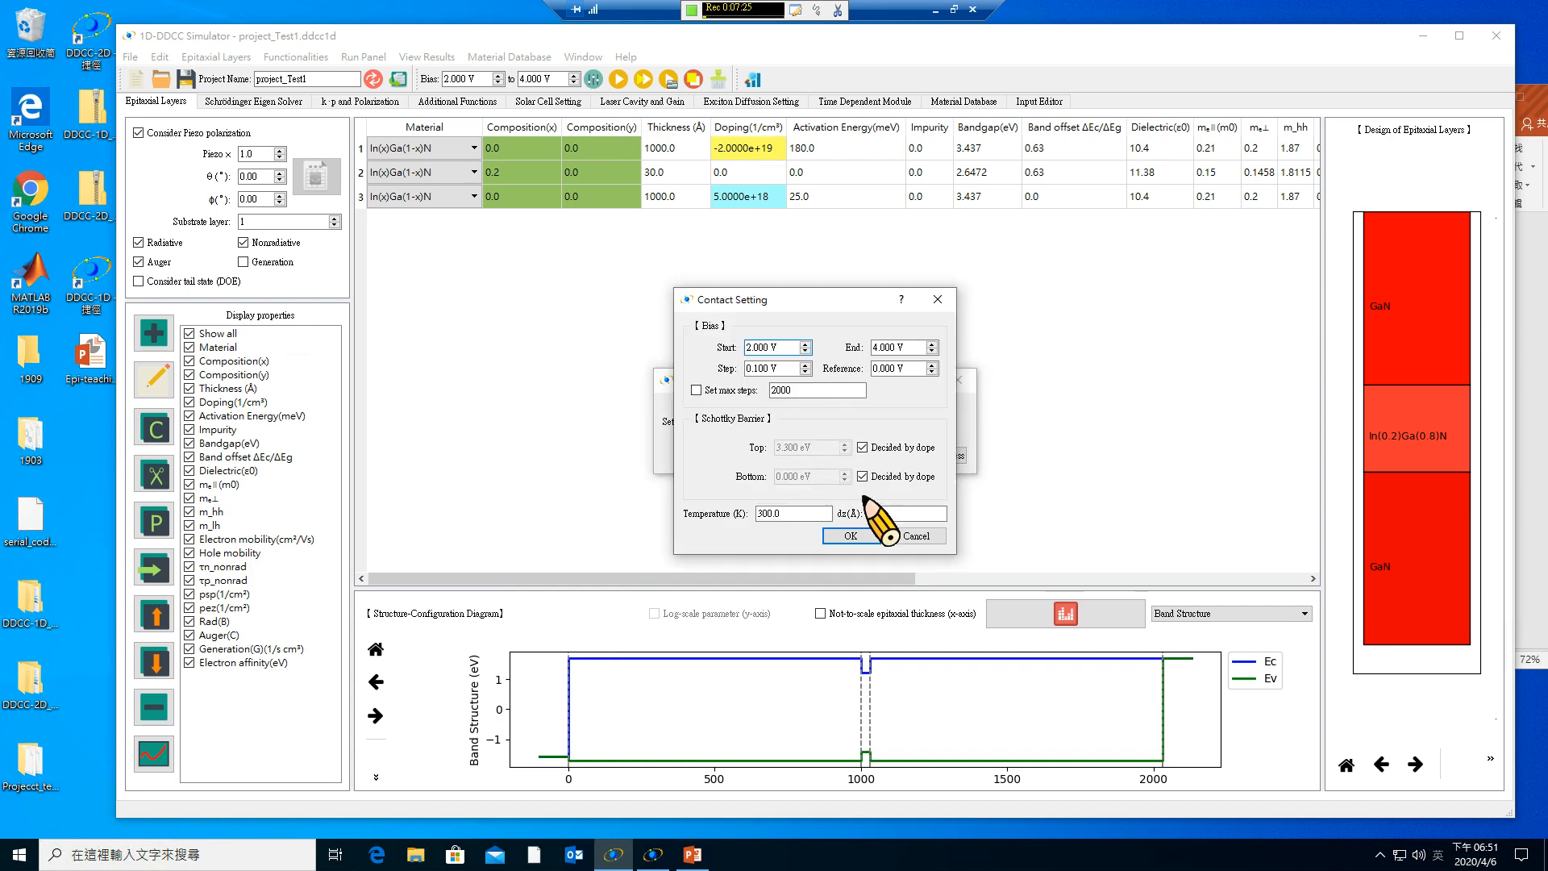
pyautogui.click(843, 535)
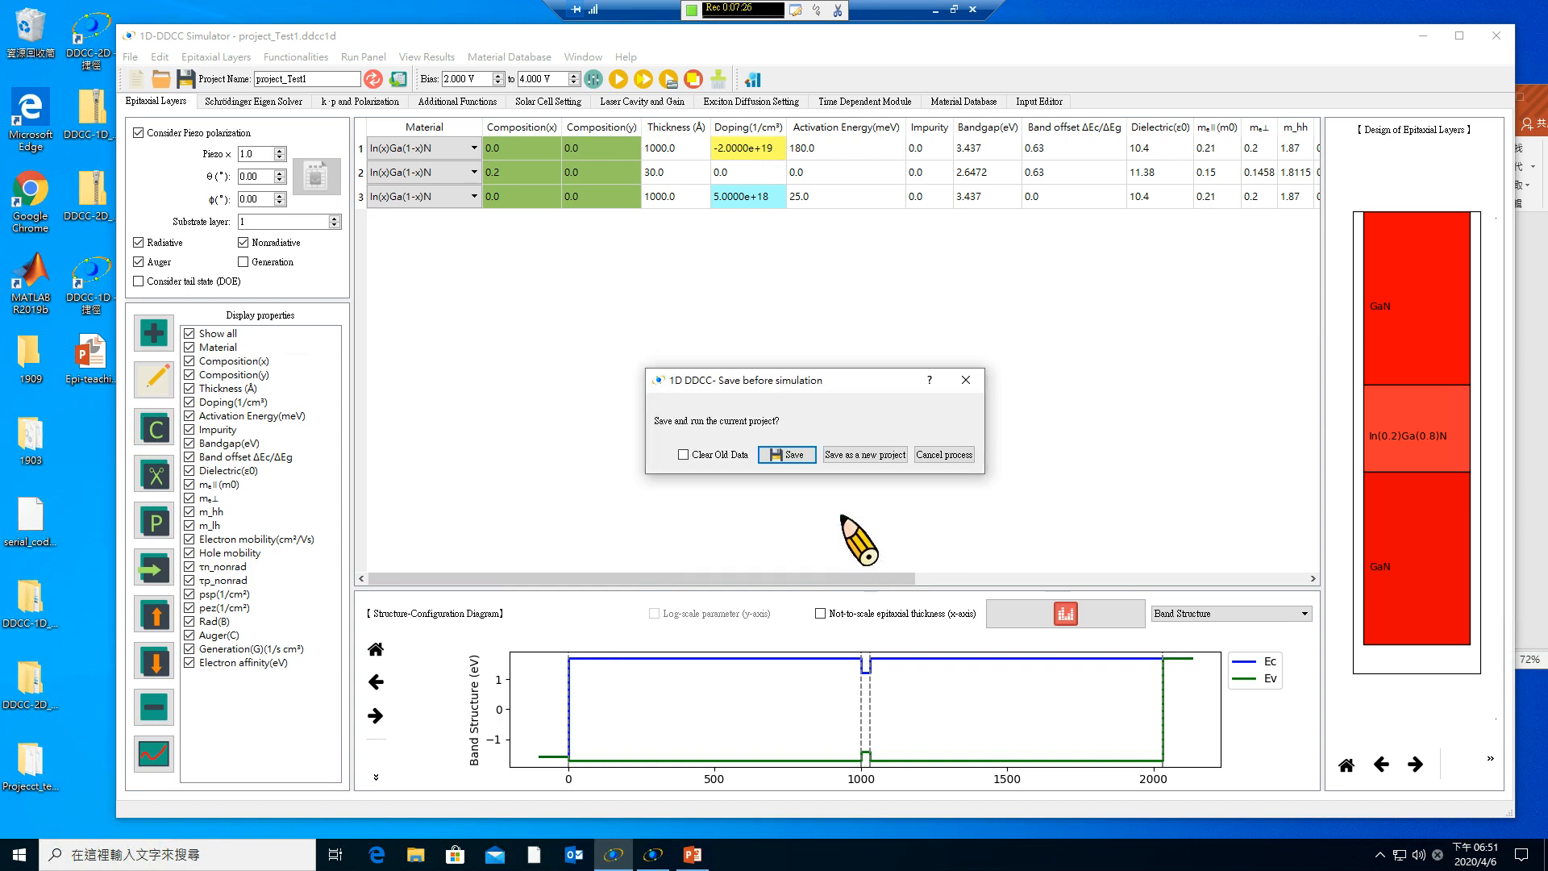
pyautogui.click(803, 456)
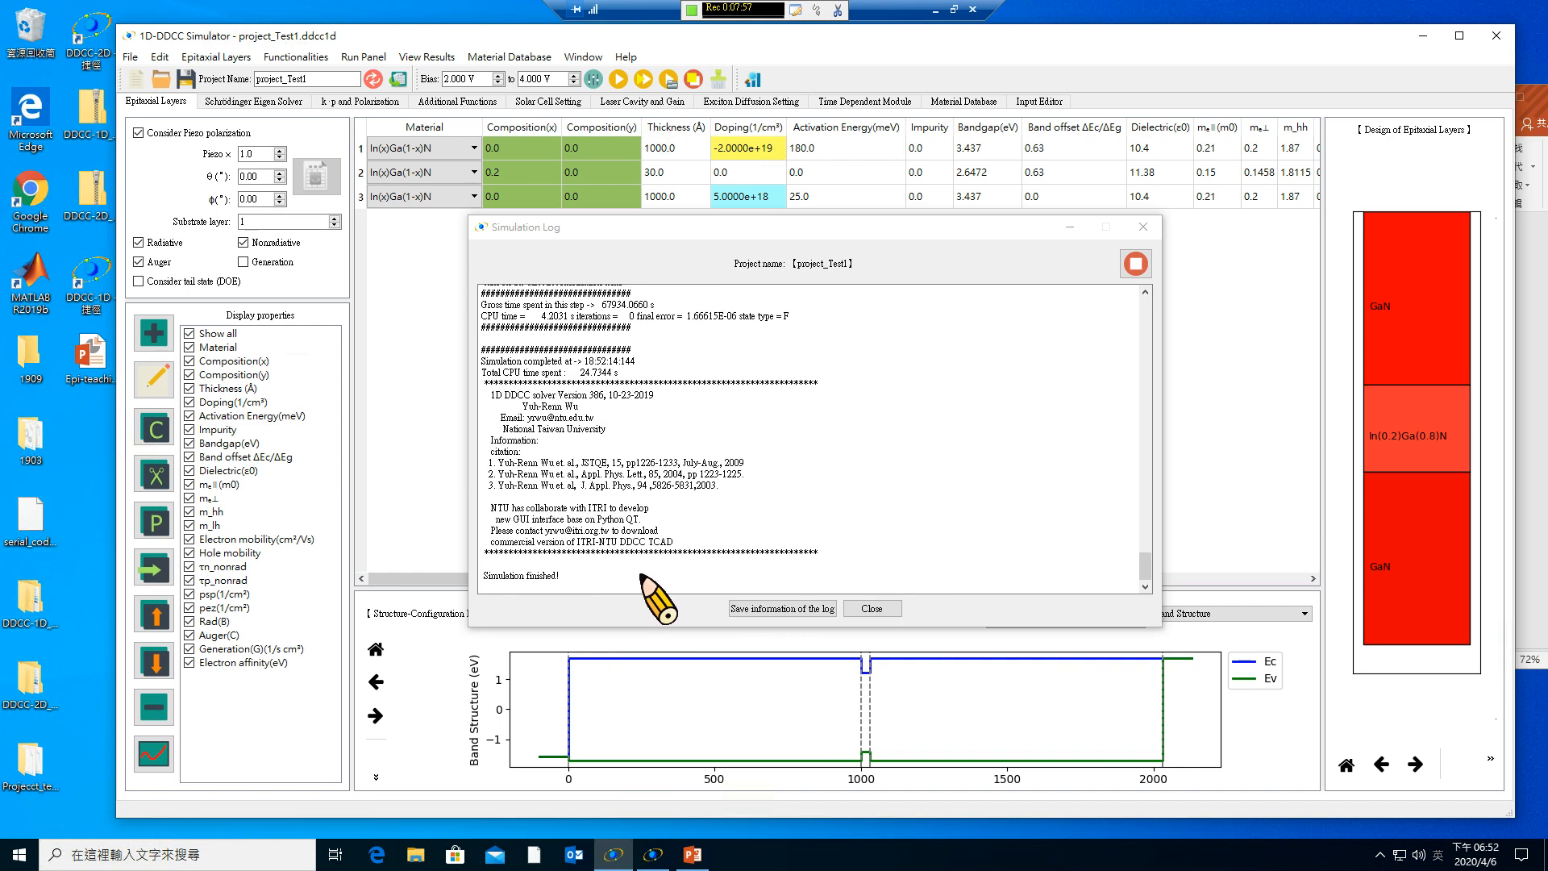
pyautogui.click(896, 610)
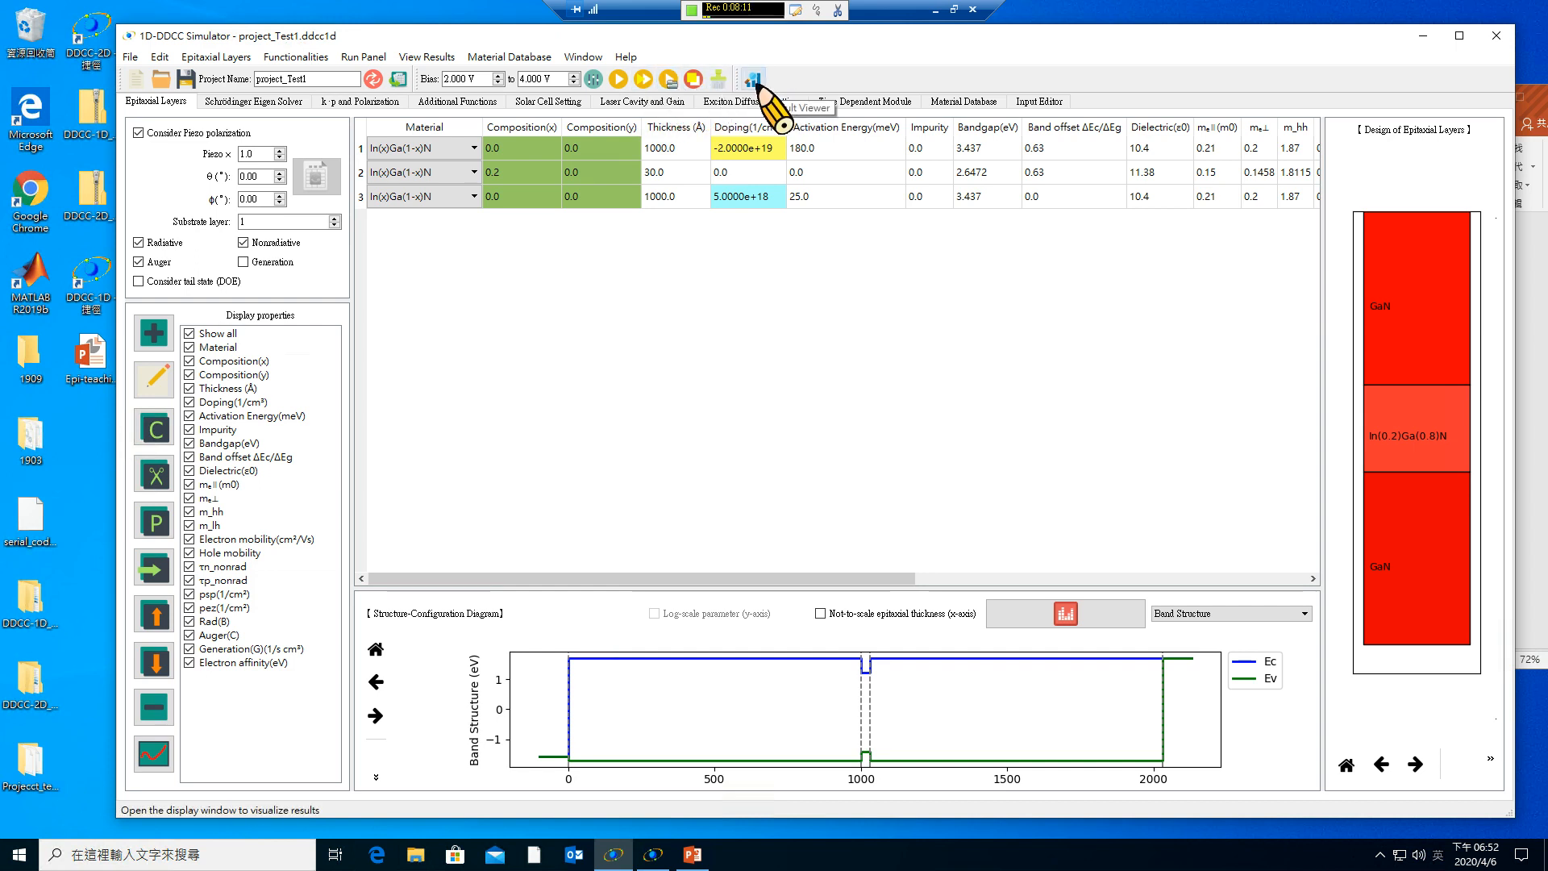
# Open the result viewer and look through its project, voltage bias, data table and preset chart choices.
pyautogui.click(752, 80)
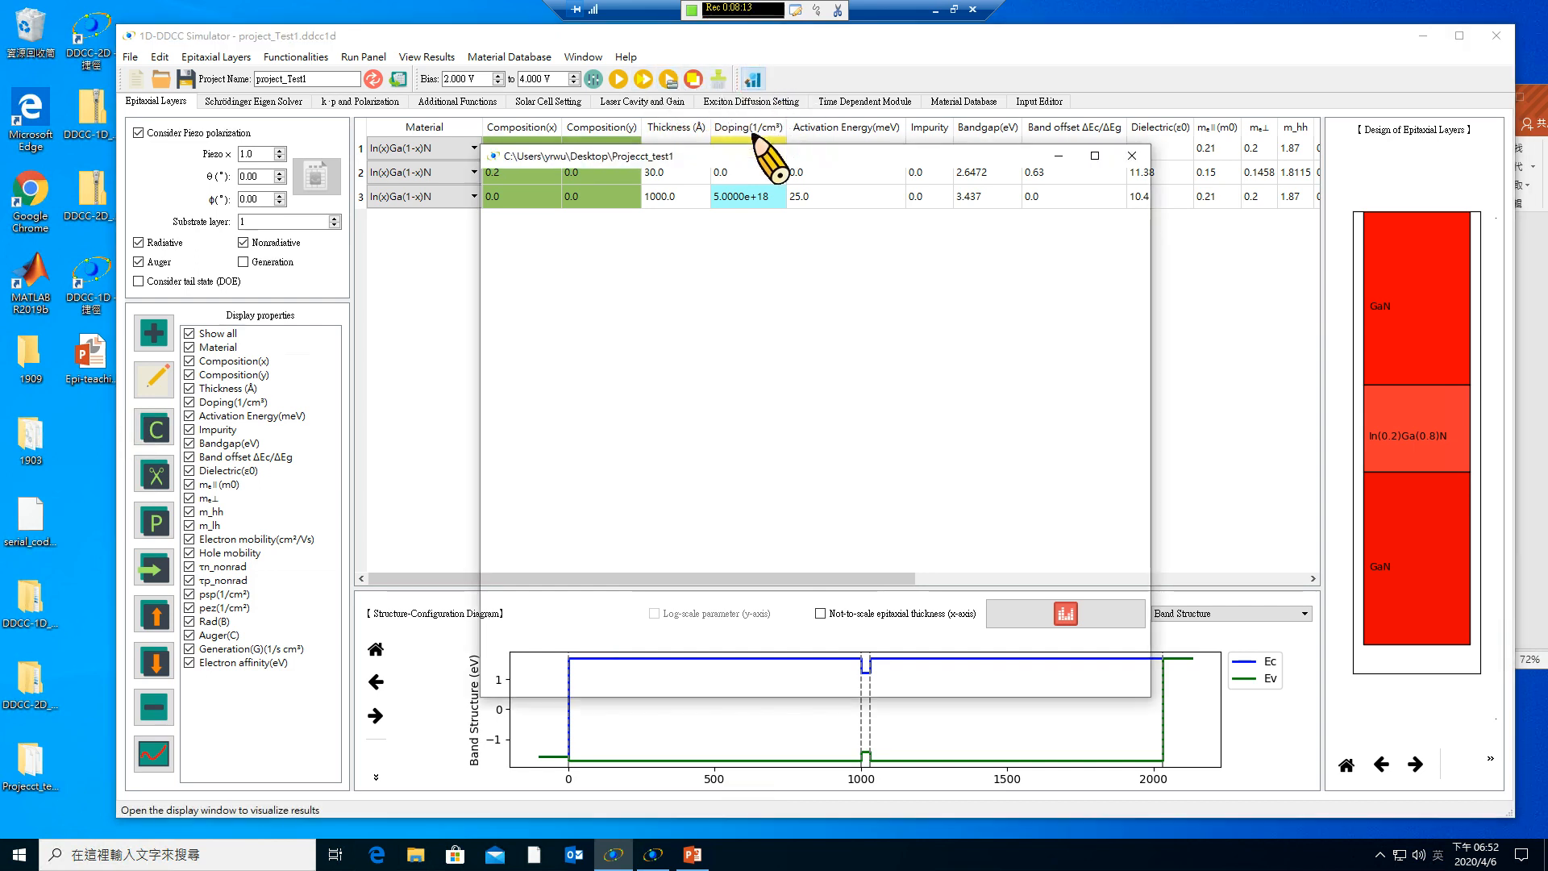
pyautogui.moveTo(761, 148); pyautogui.dragTo(604, 67)
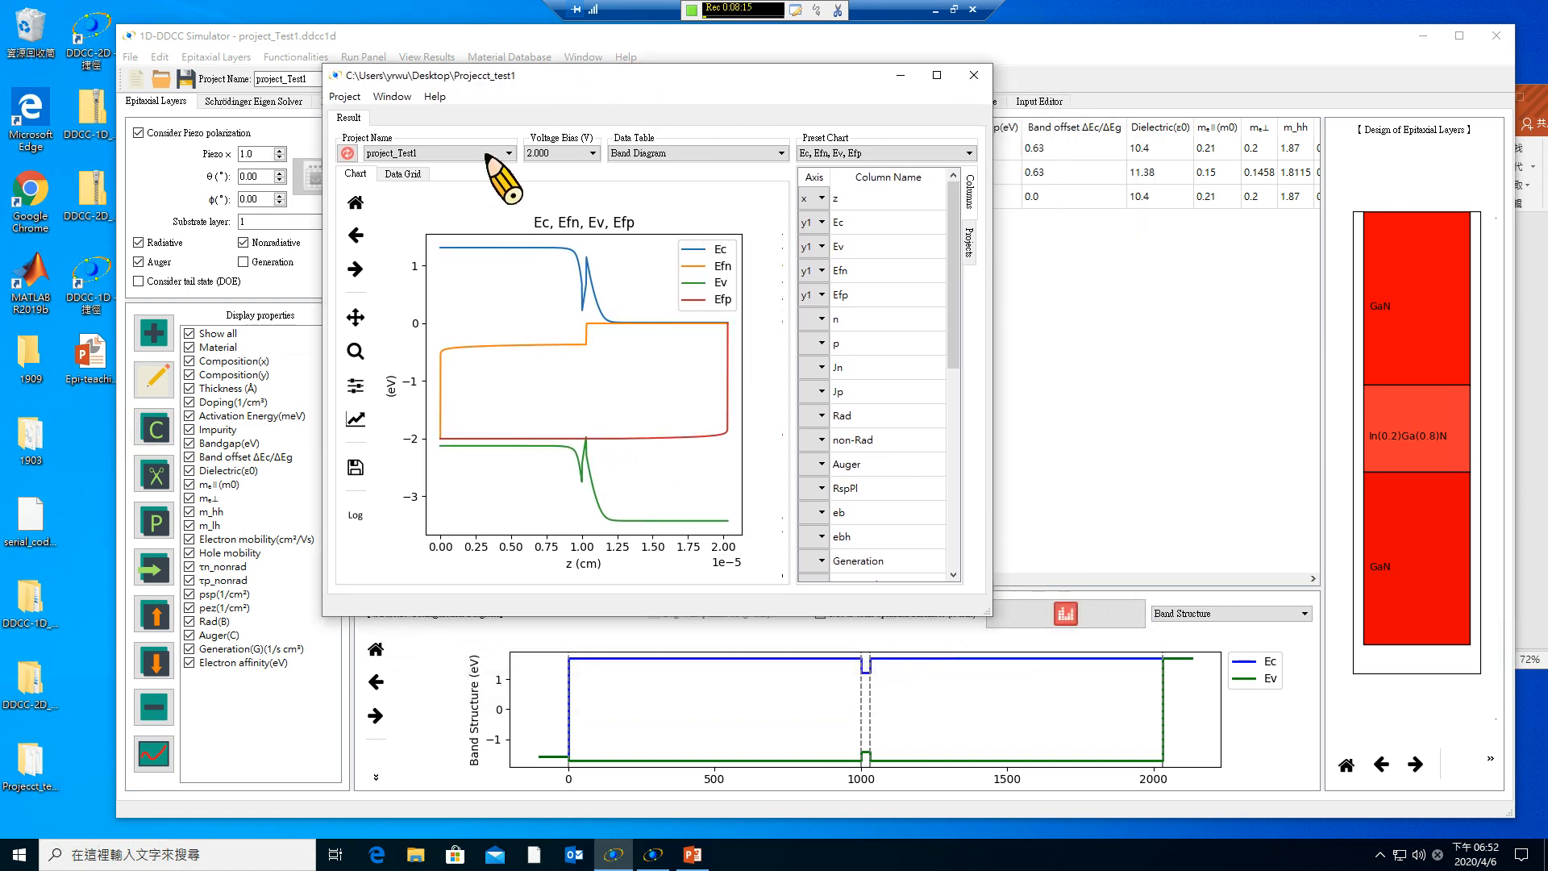
pyautogui.click(508, 153)
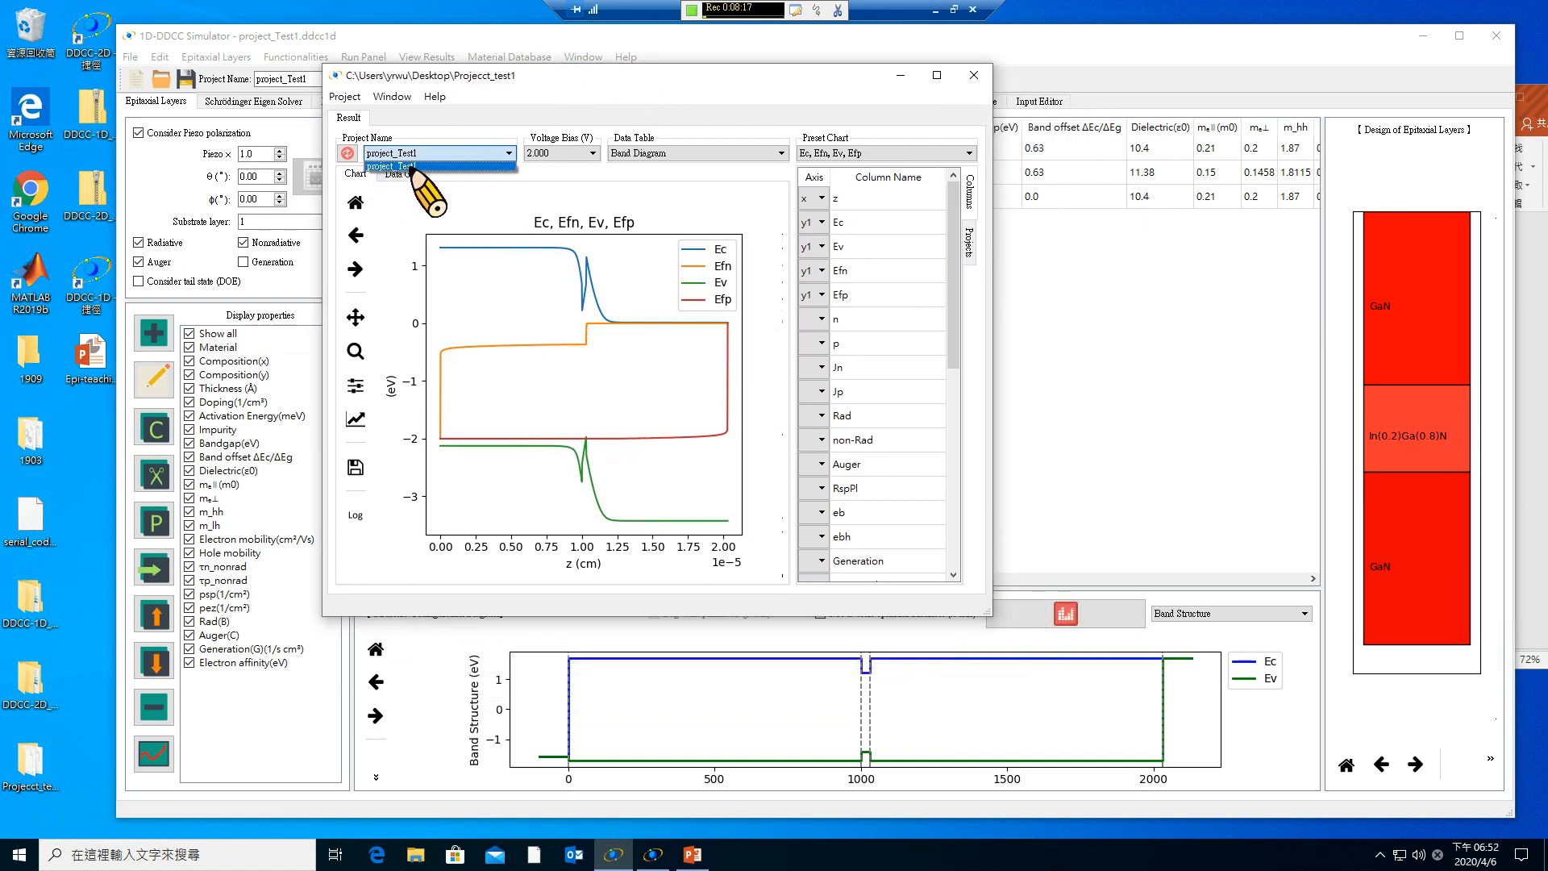
pyautogui.click(379, 167)
pyautogui.click(571, 154)
pyautogui.moveTo(596, 188)
pyautogui.mouseDown()
pyautogui.moveTo(596, 219)
pyautogui.moveTo(574, 175)
pyautogui.moveTo(588, 246)
pyautogui.moveTo(599, 186)
pyautogui.mouseUp()
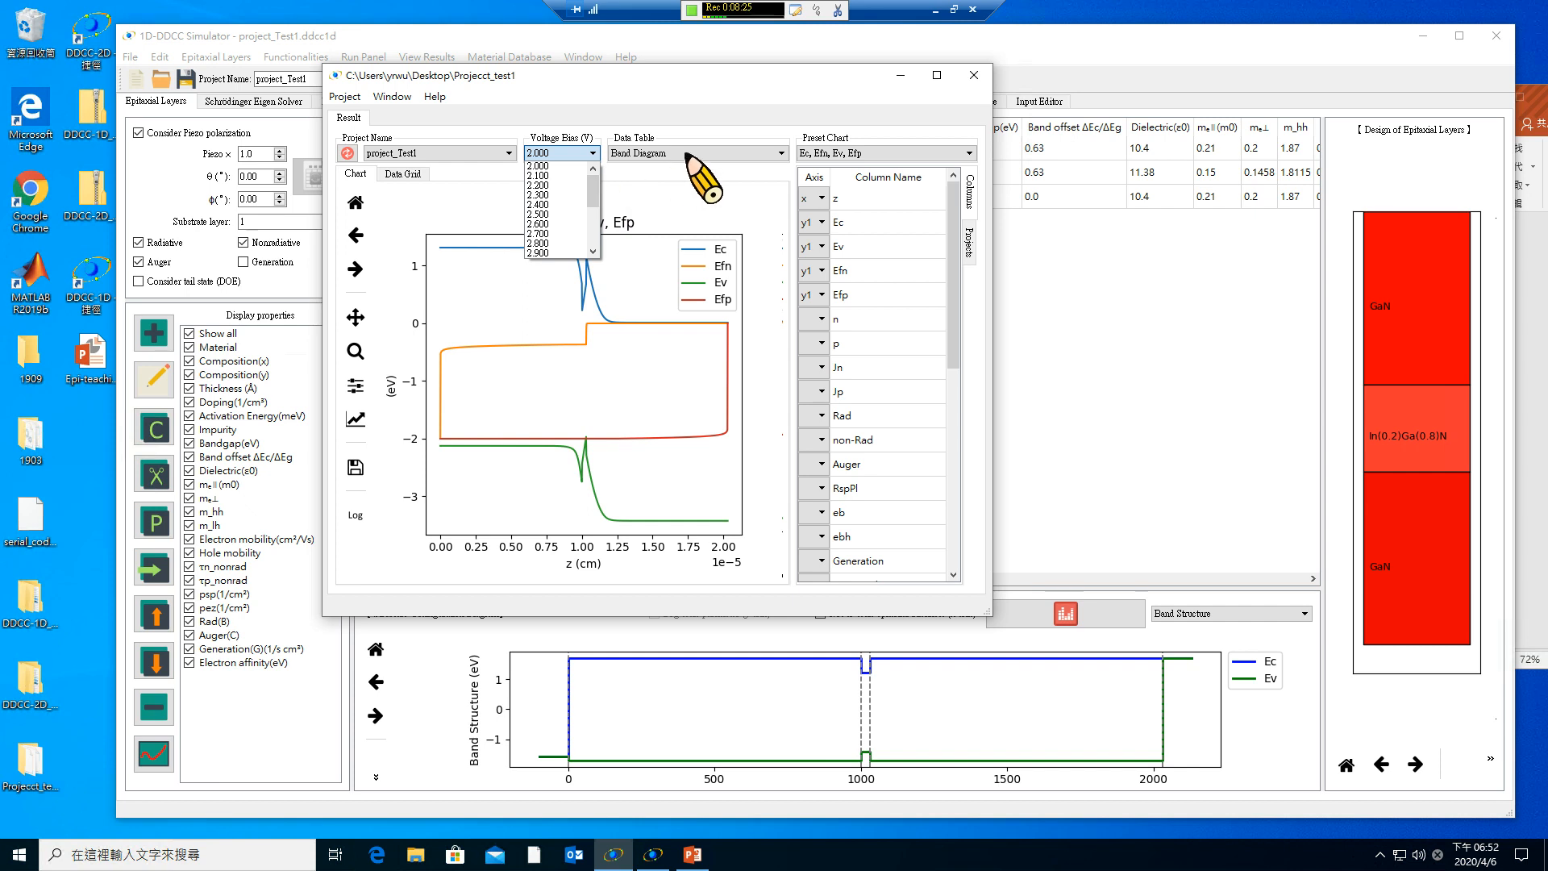
pyautogui.click(687, 153)
pyautogui.click(691, 155)
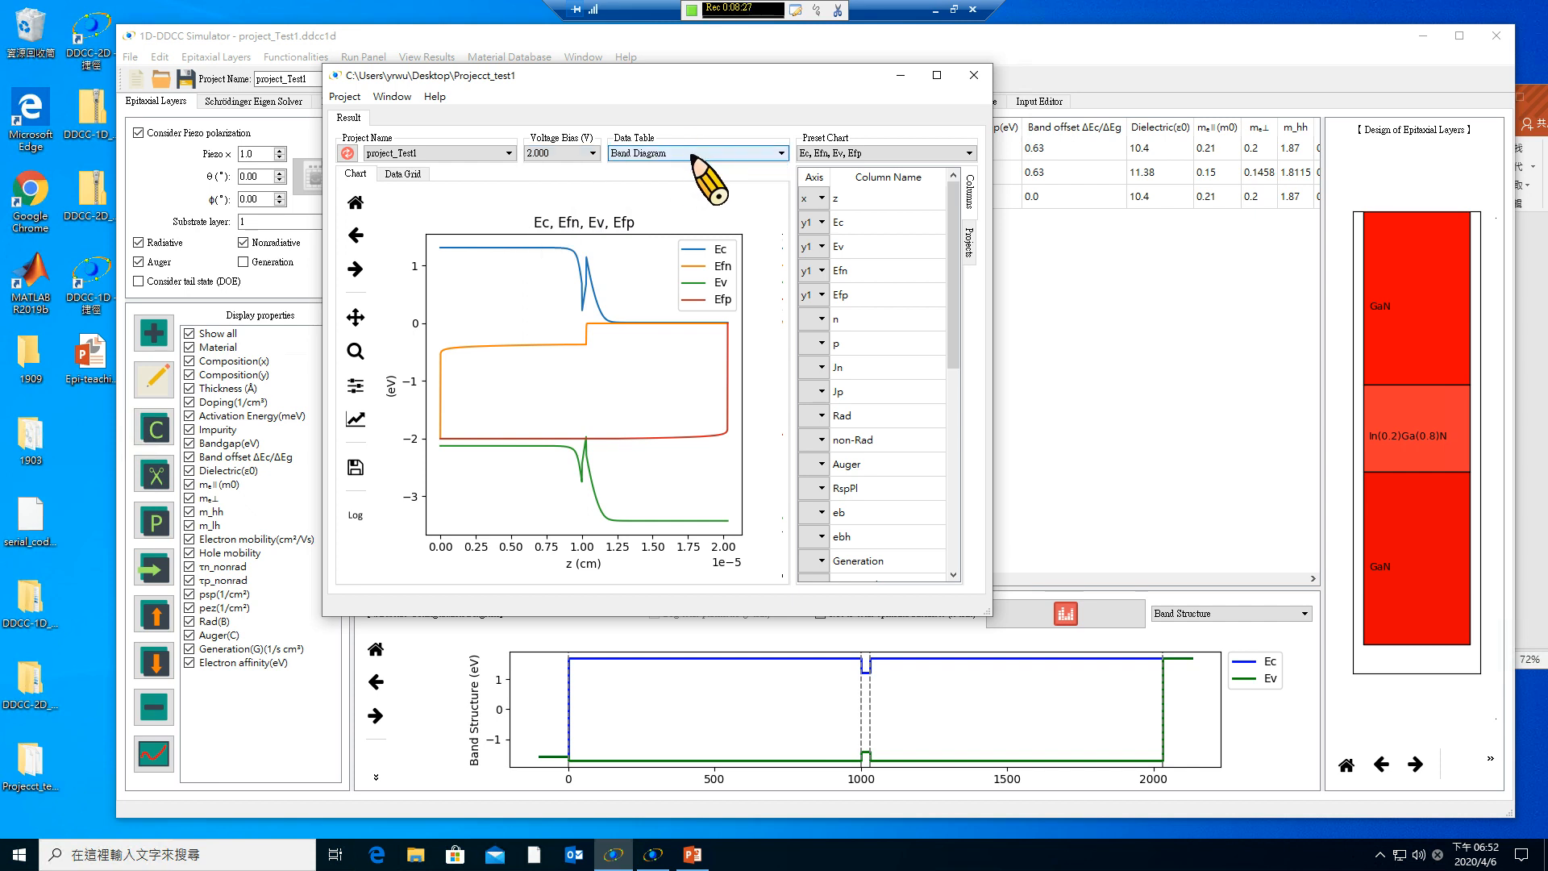
pyautogui.click(848, 155)
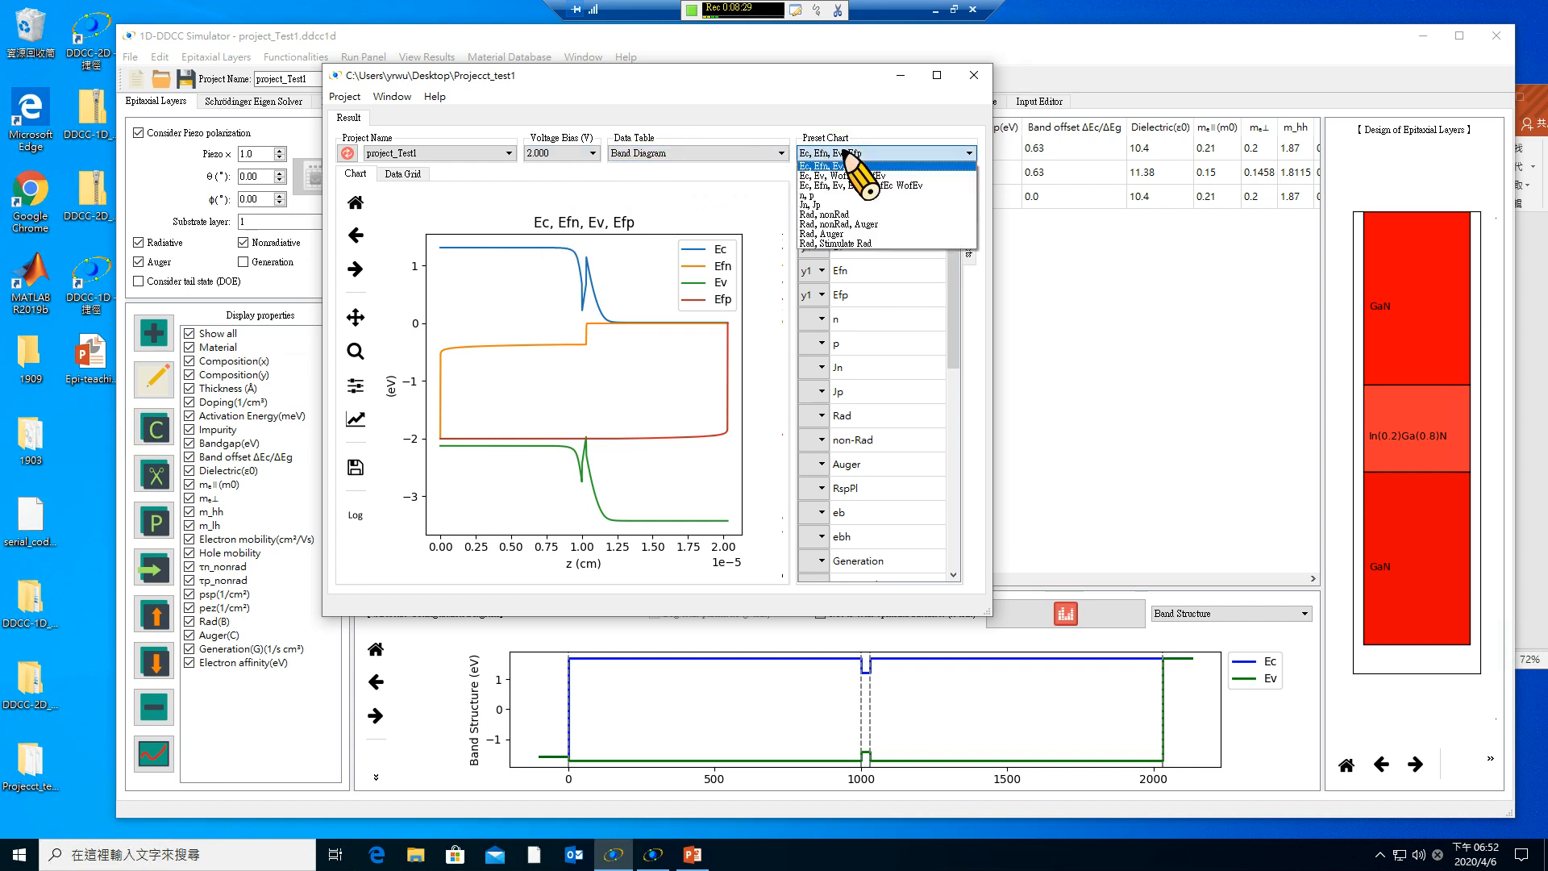
pyautogui.click(847, 153)
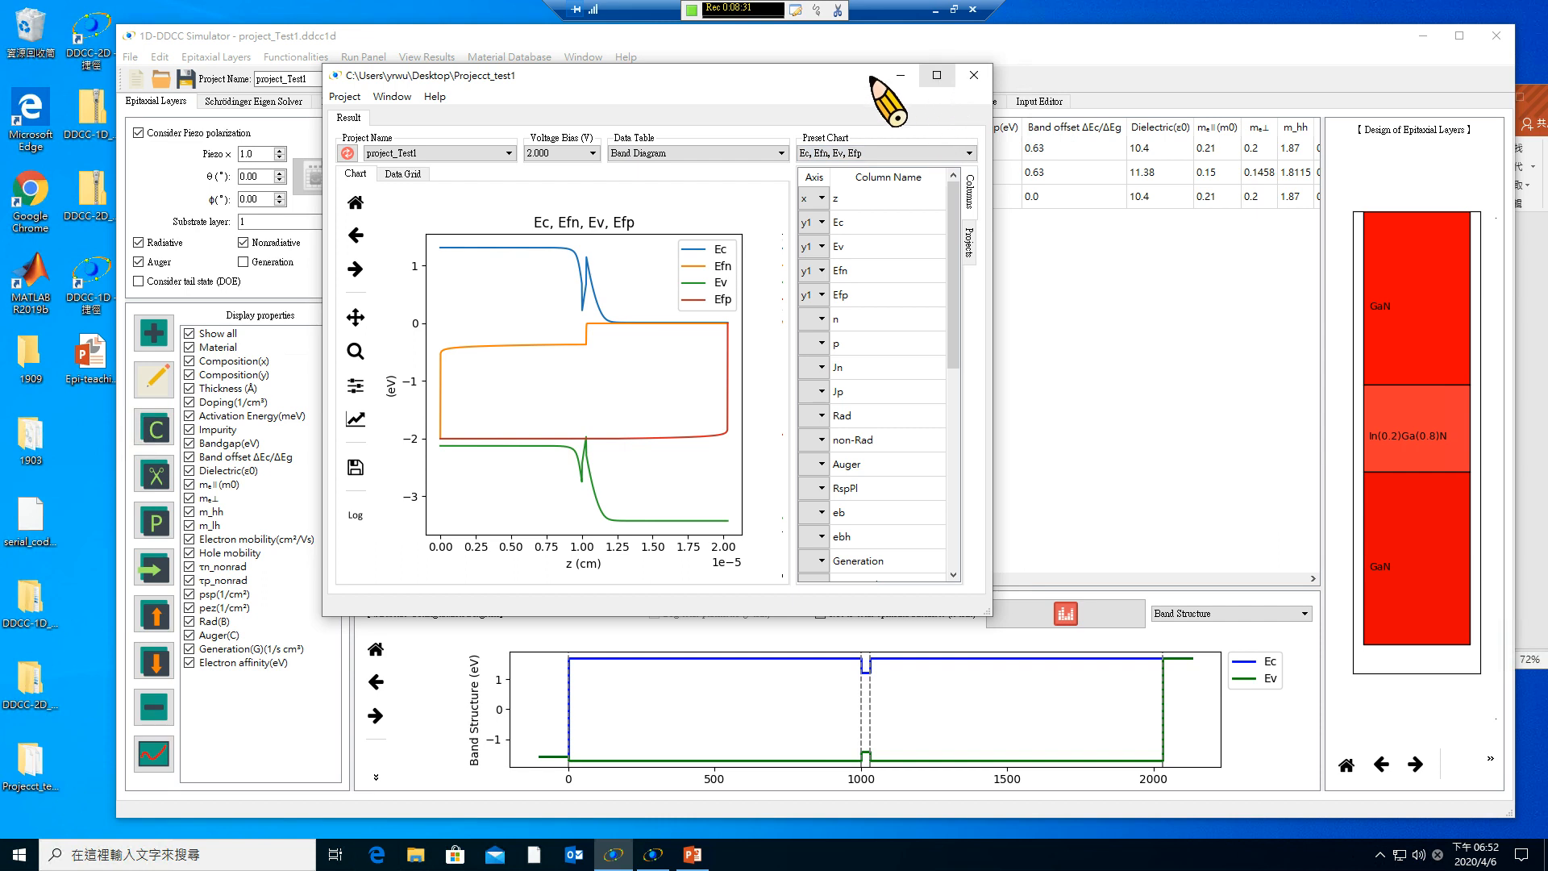
# Enlarge the result viewer window and reposition it over the simulator window.
pyautogui.moveTo(809, 78); pyautogui.dragTo(716, 66)
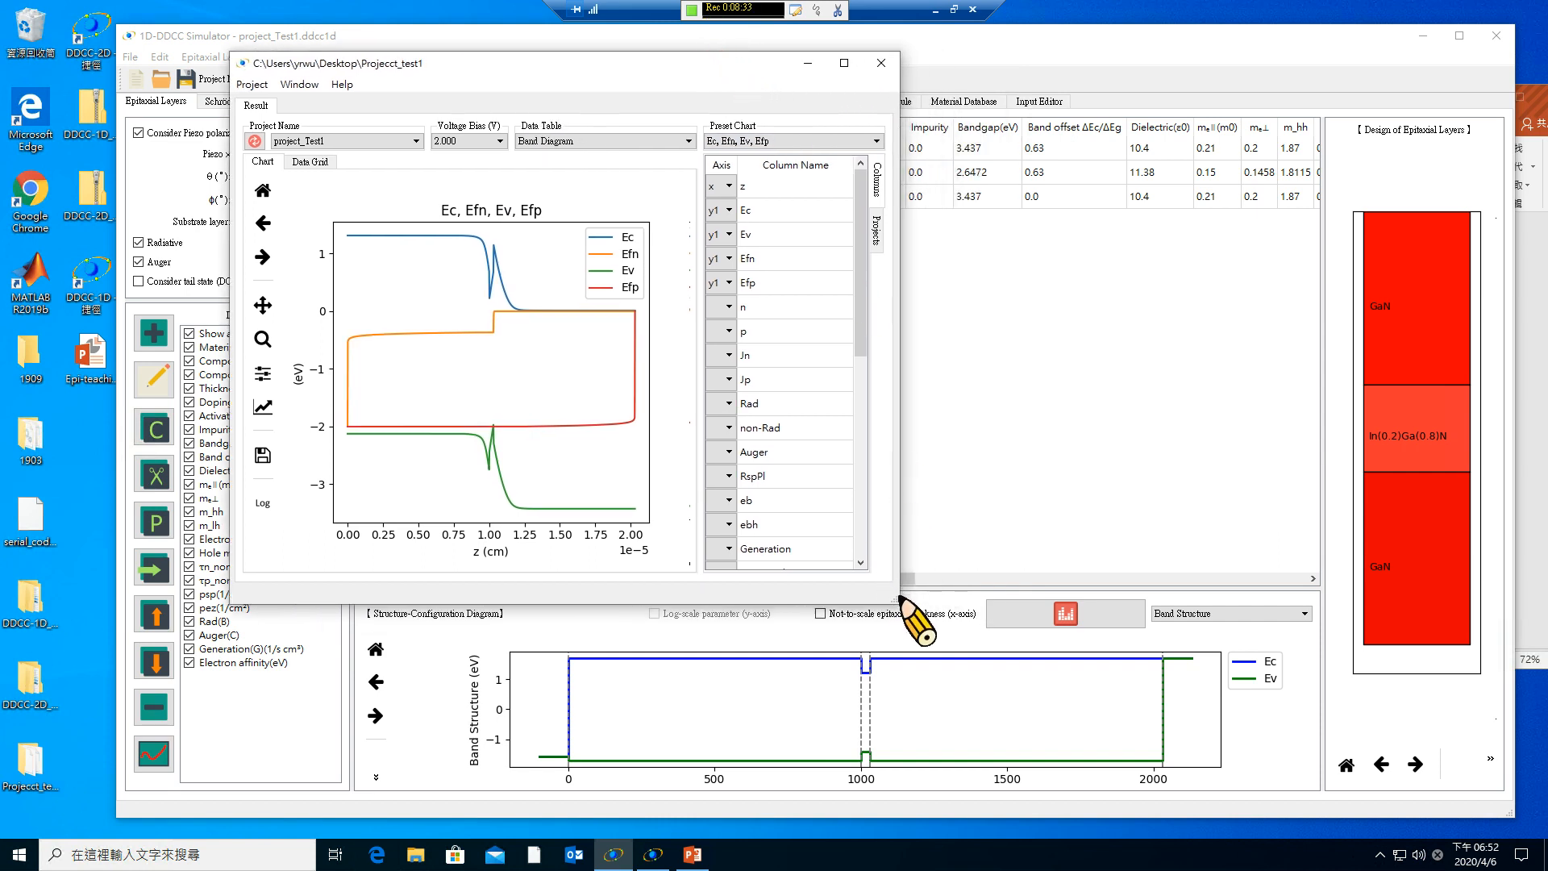
pyautogui.moveTo(899, 601); pyautogui.dragTo(1396, 784)
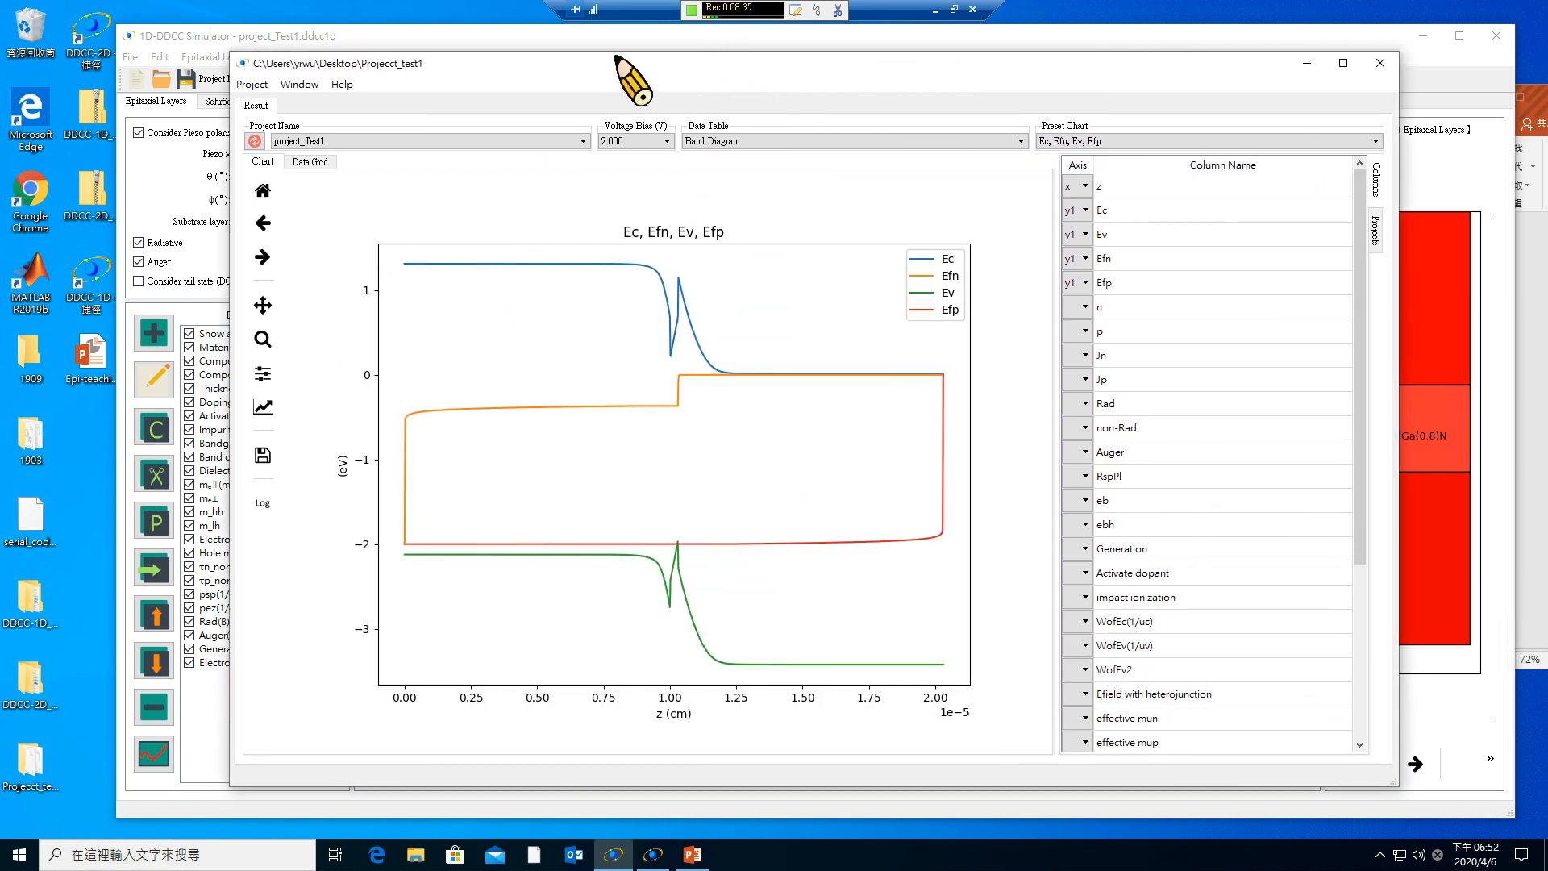
pyautogui.moveTo(666, 54); pyautogui.dragTo(547, 41)
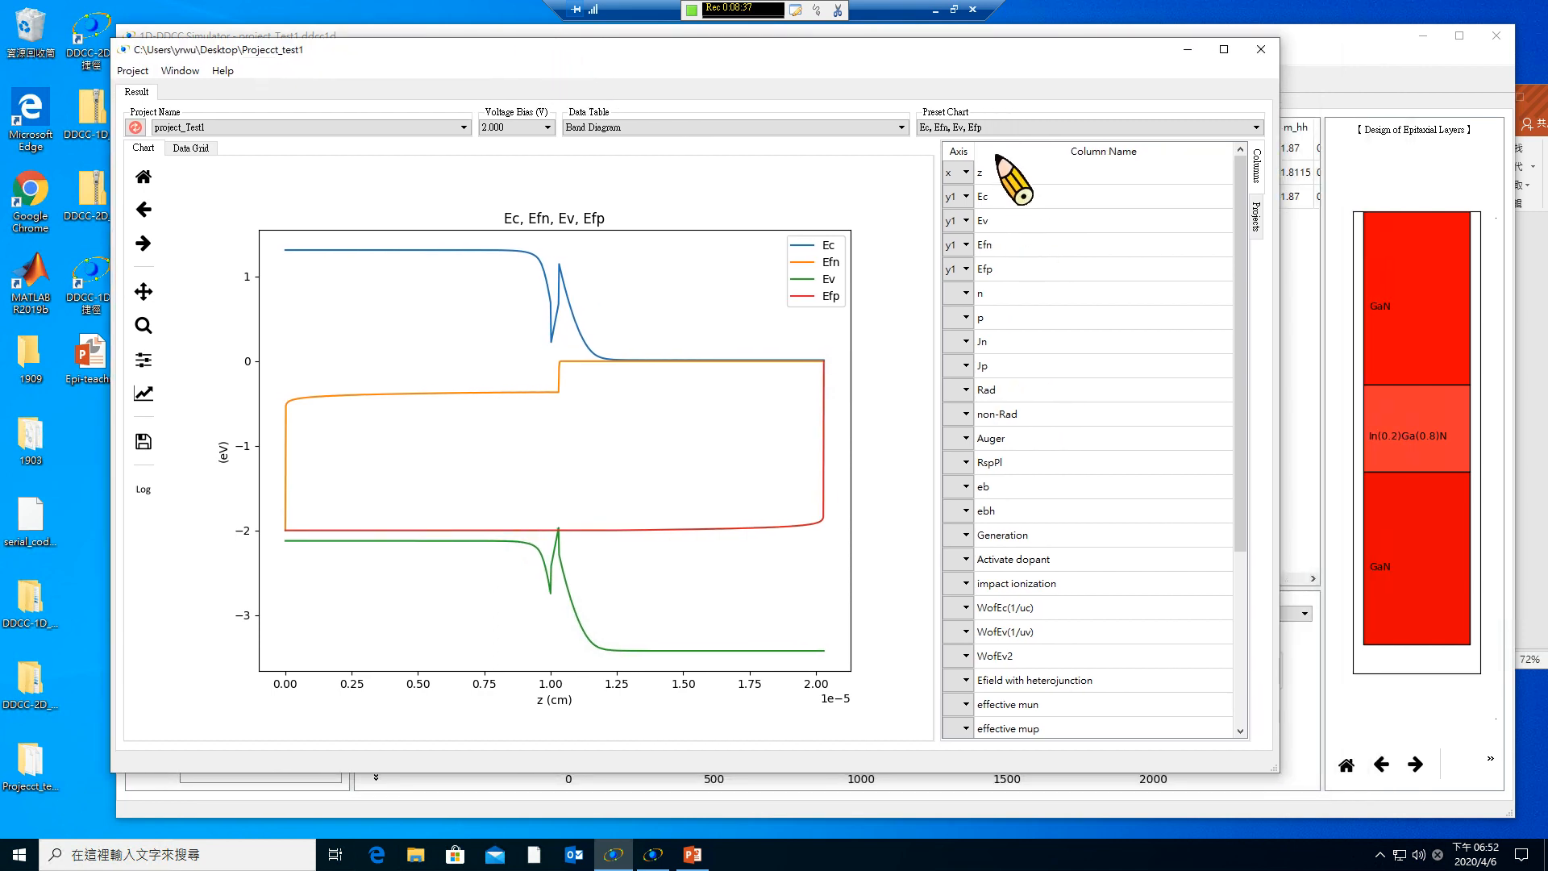
# View the carrier density (n, p) chart and the current density (Jn, Jp) chart of the 2.000 V band diagram data.
pyautogui.click(960, 129)
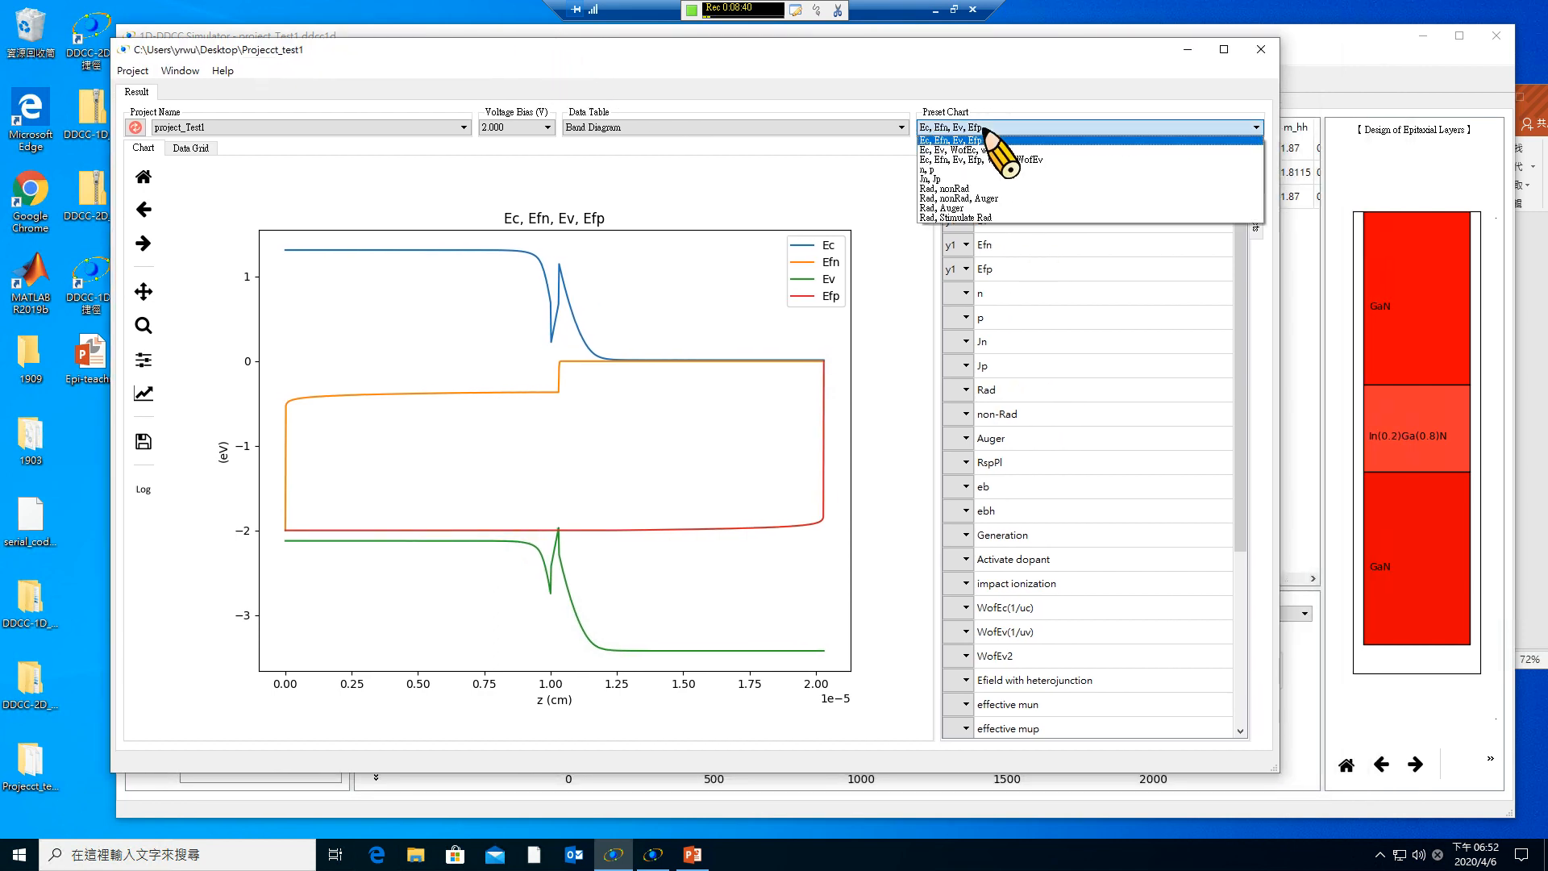
pyautogui.click(968, 169)
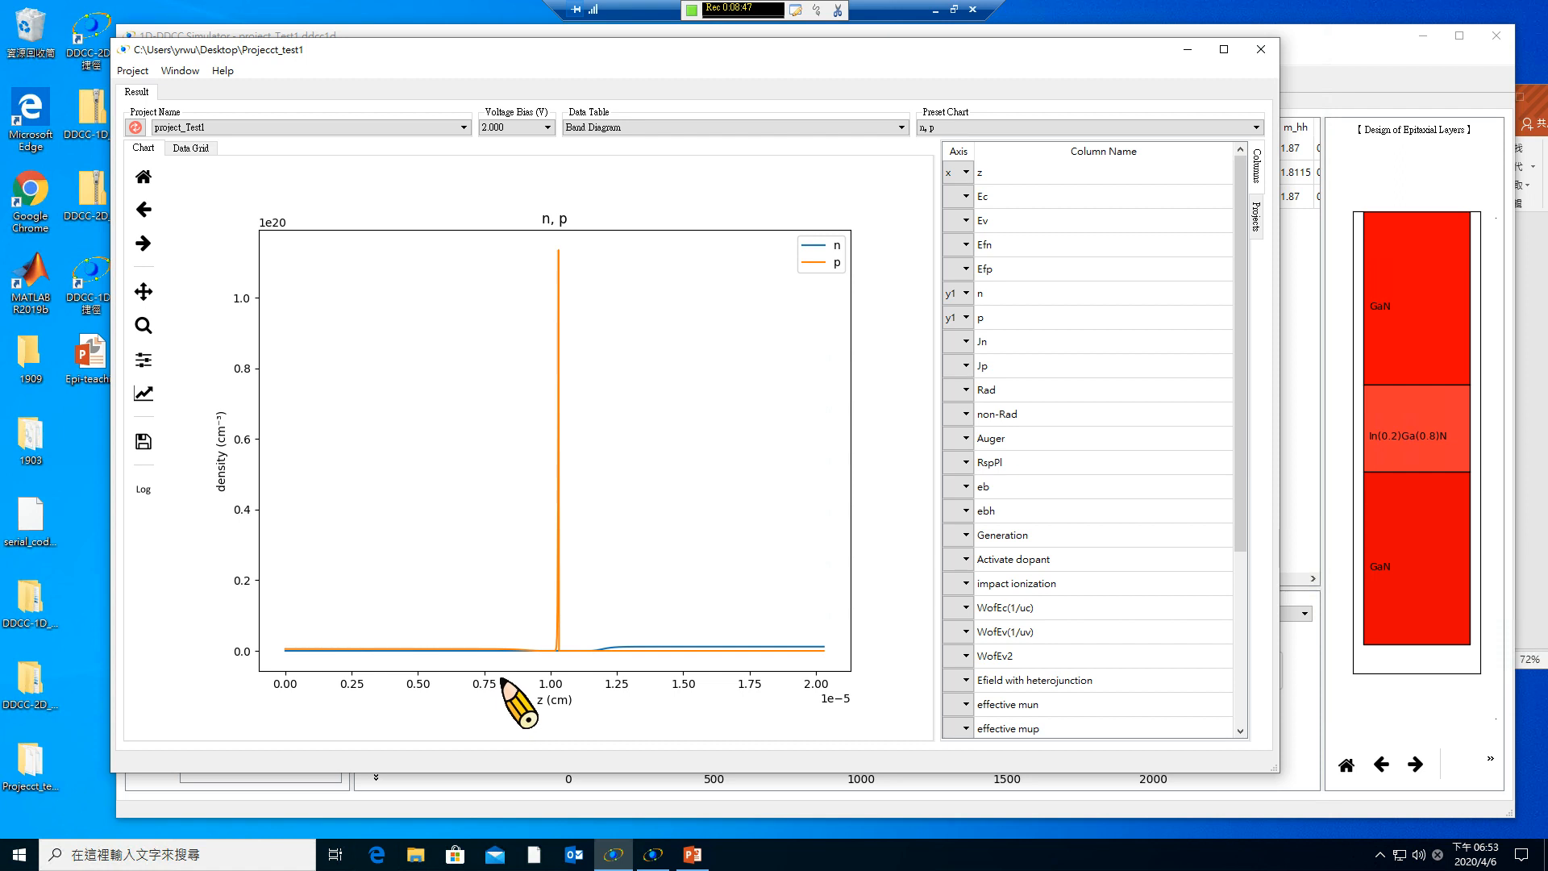
pyautogui.click(1075, 127)
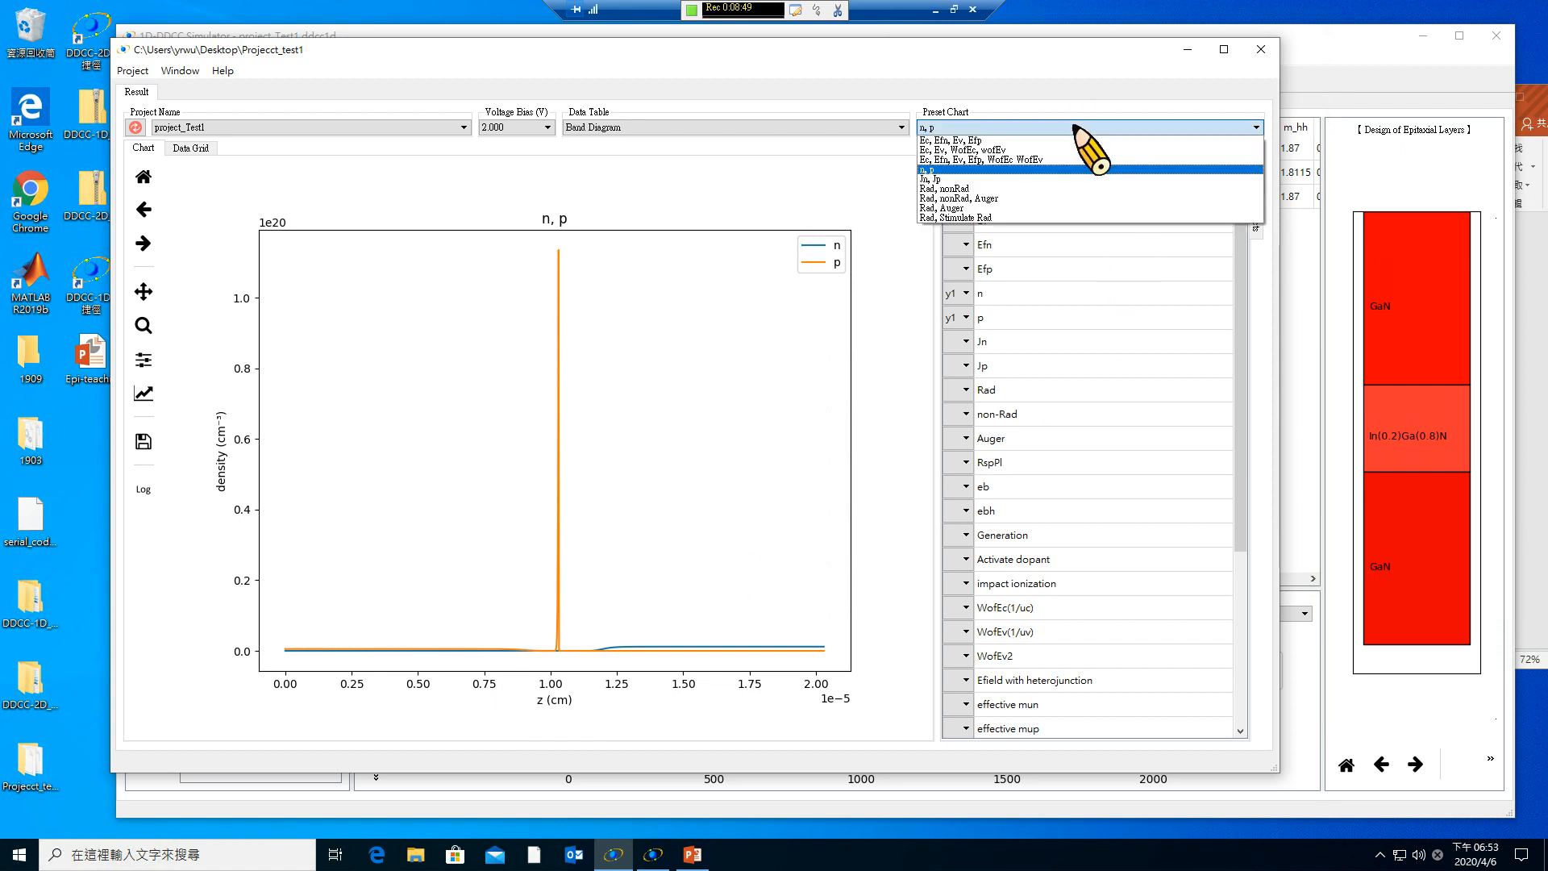
pyautogui.click(1009, 178)
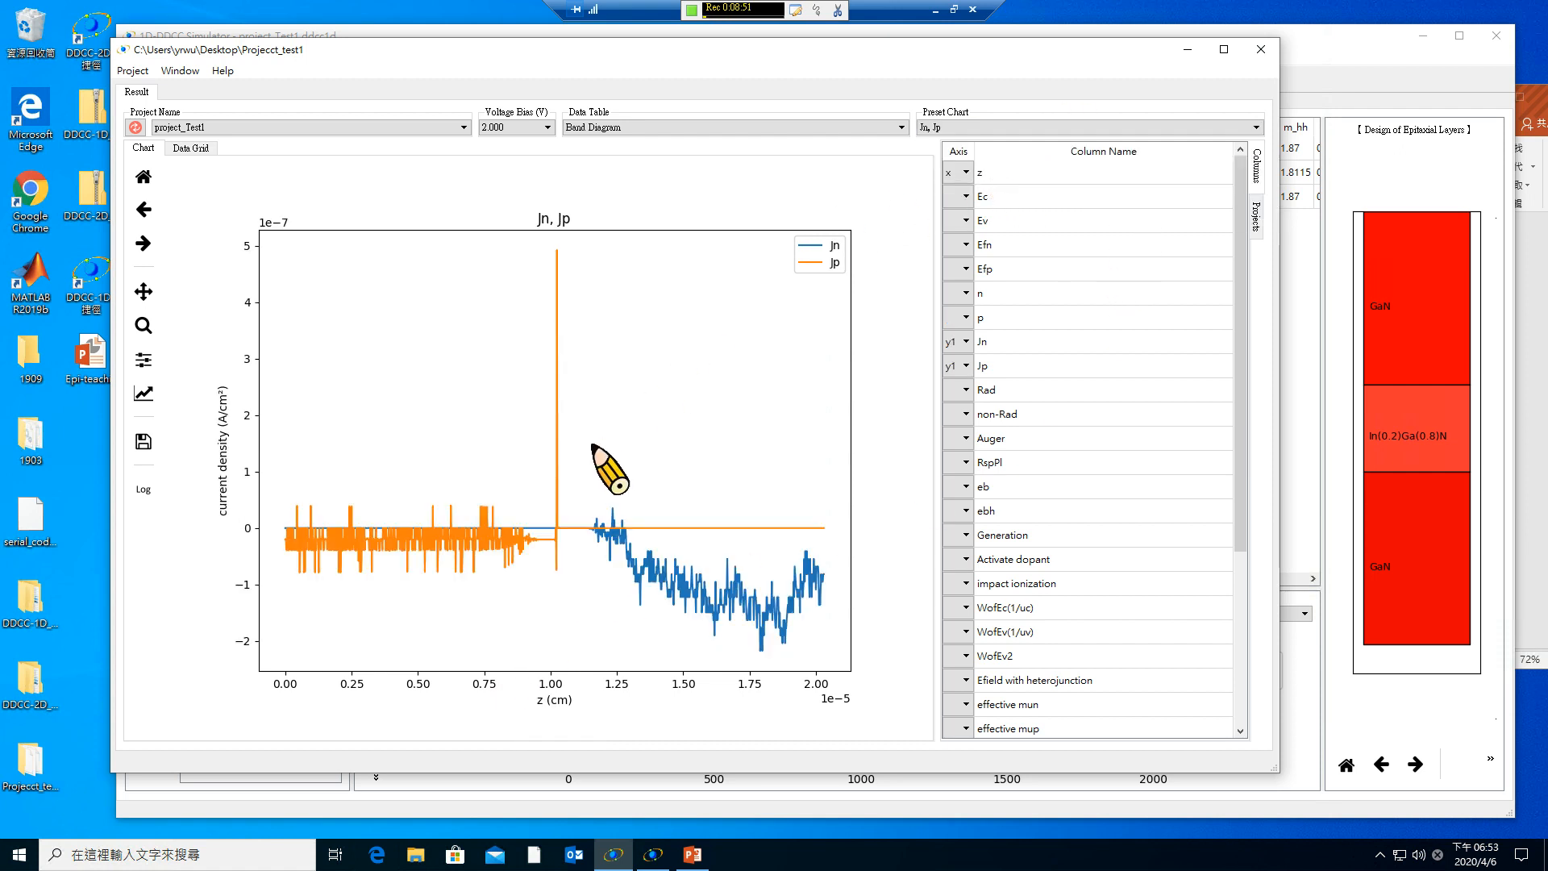
# Change the voltage bias to 3.000 V and view the Jn, Jp current density chart.
pyautogui.click(538, 127)
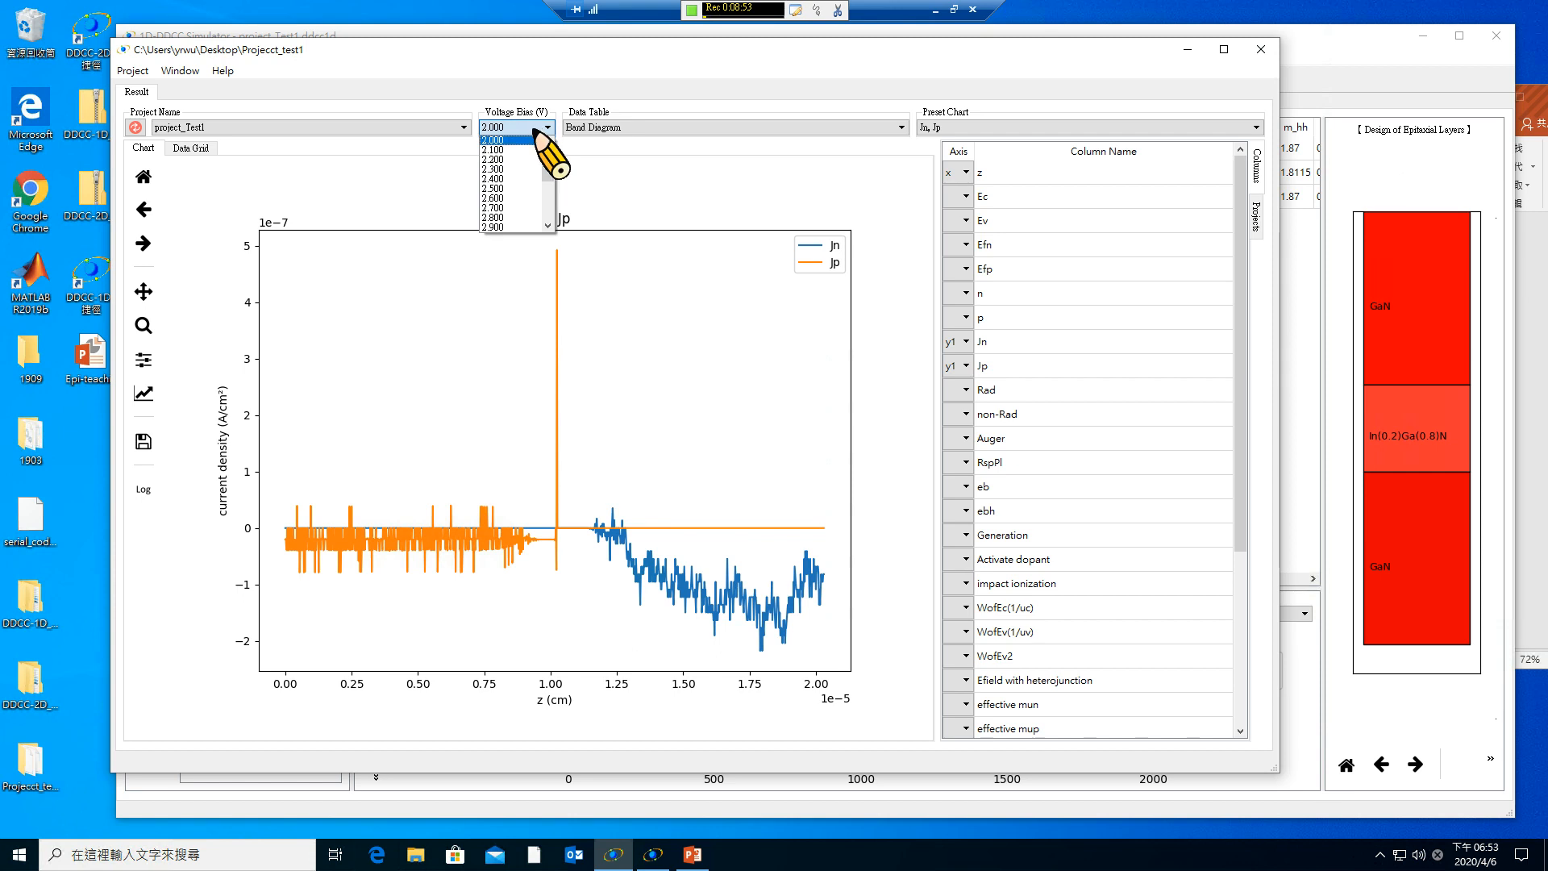
pyautogui.scroll(-1, 522, 187)
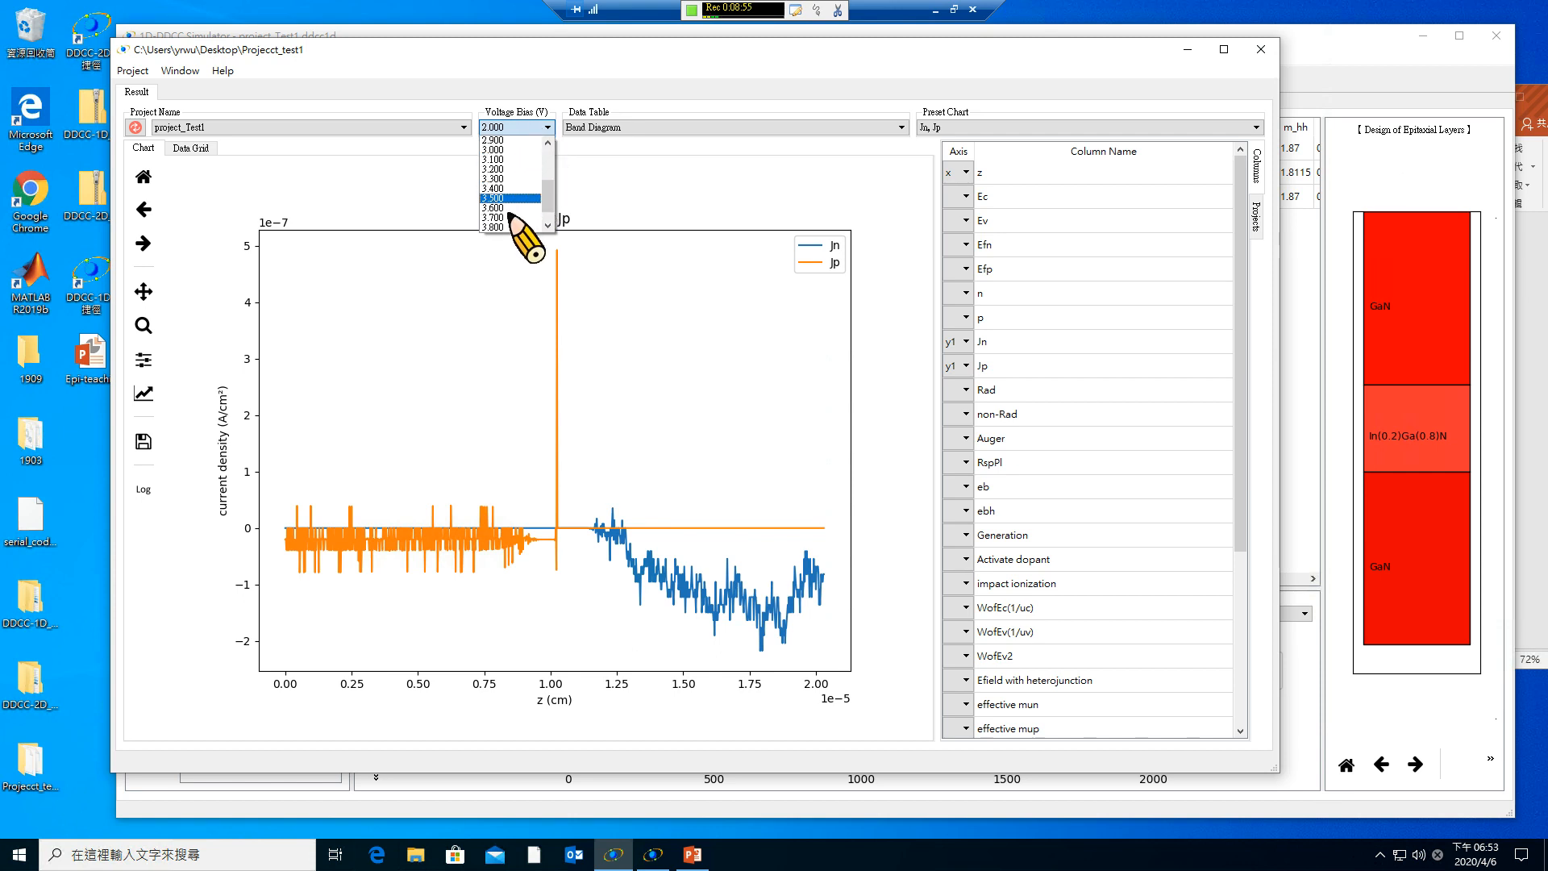
pyautogui.click(504, 148)
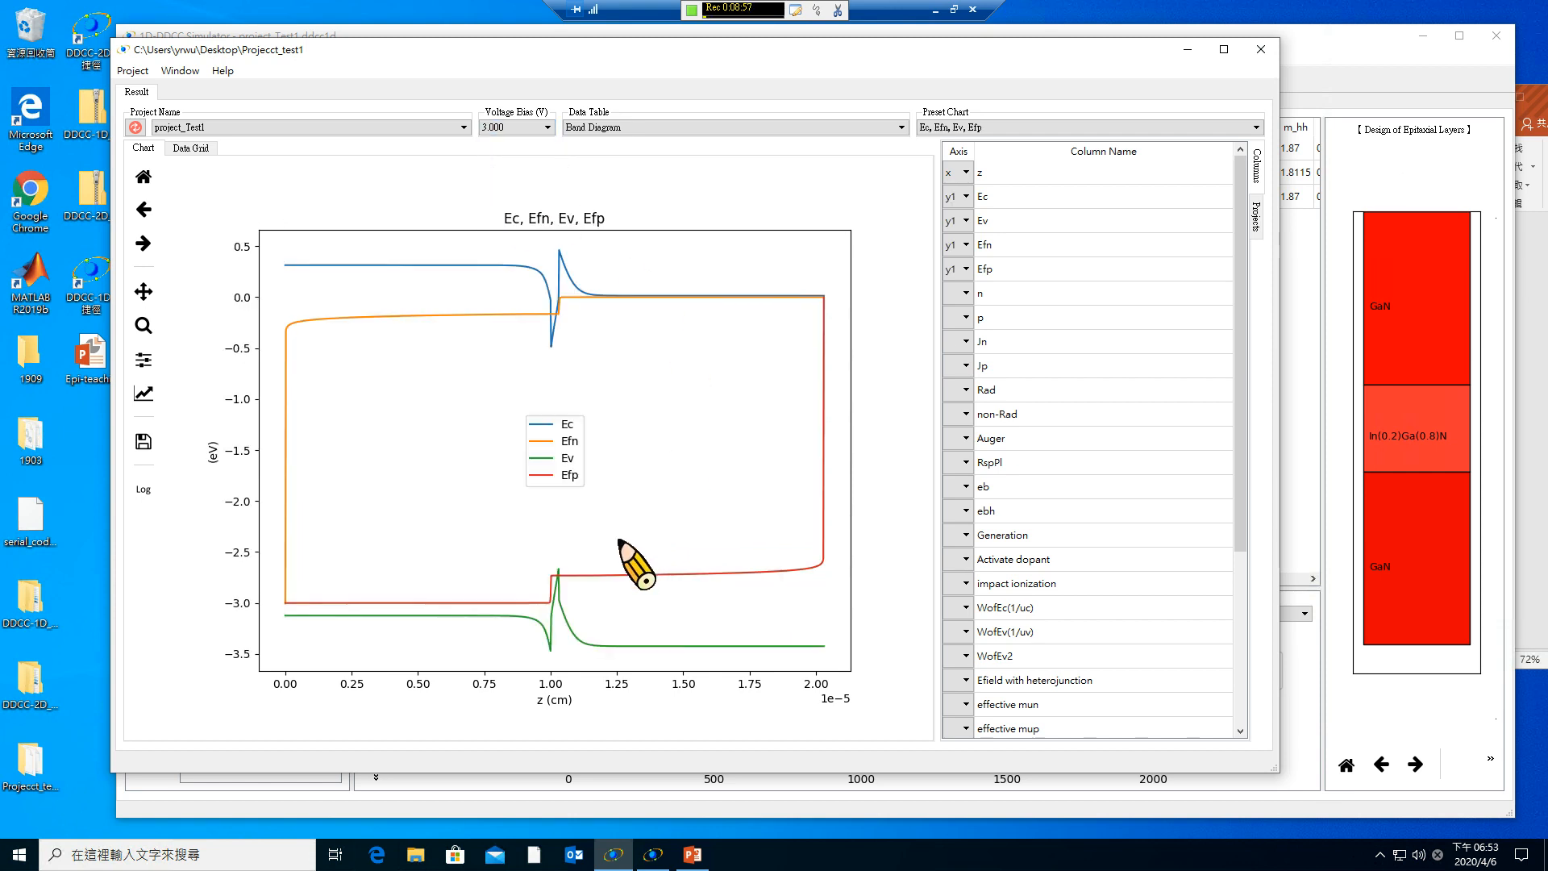
pyautogui.click(1095, 119)
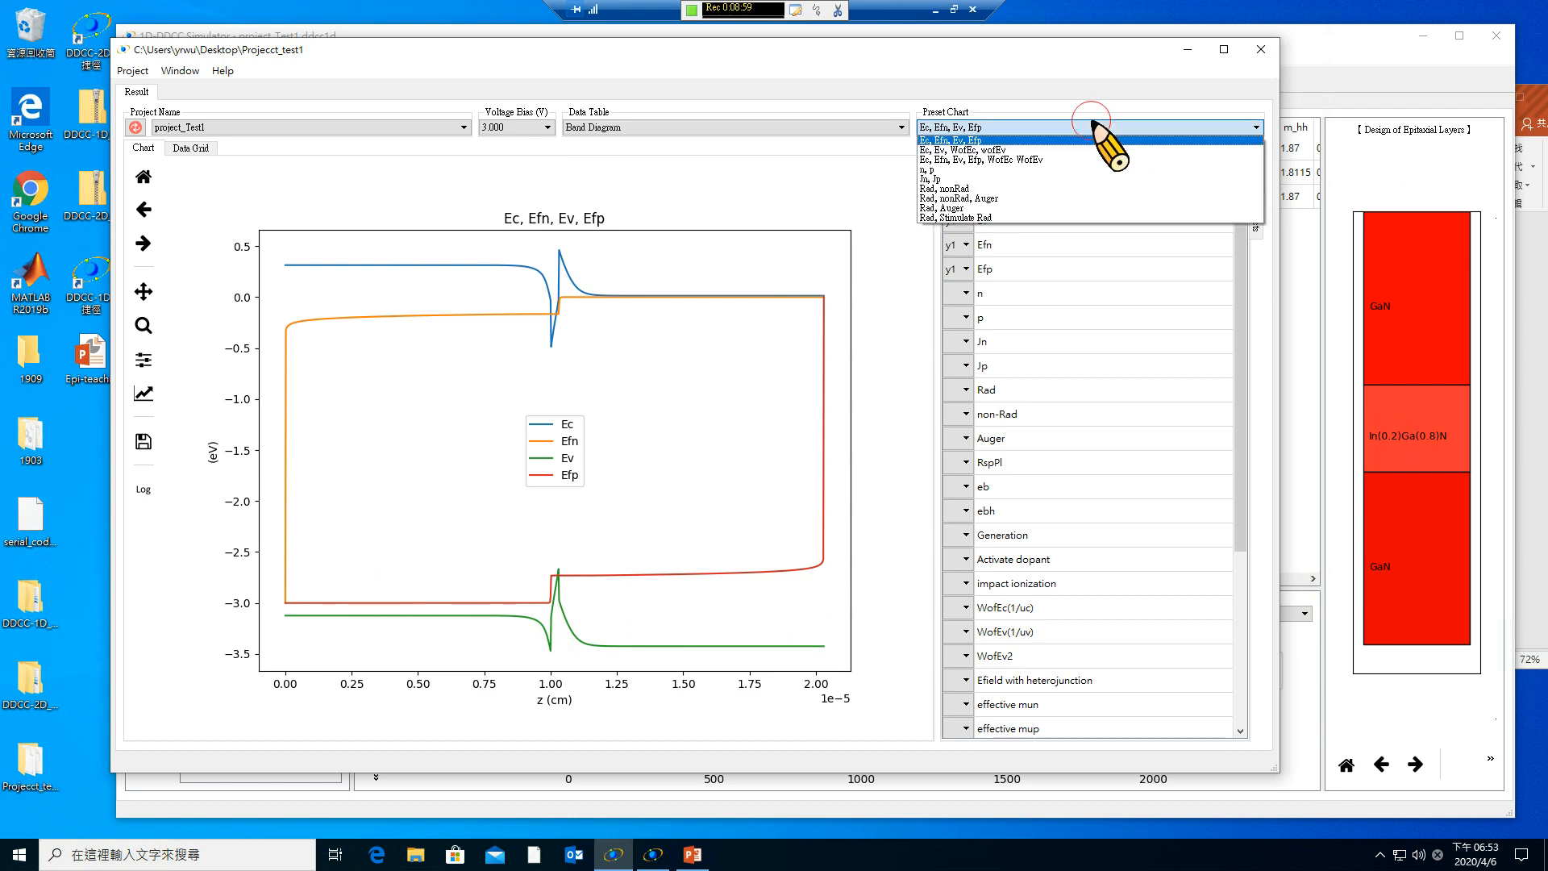
pyautogui.click(1037, 204)
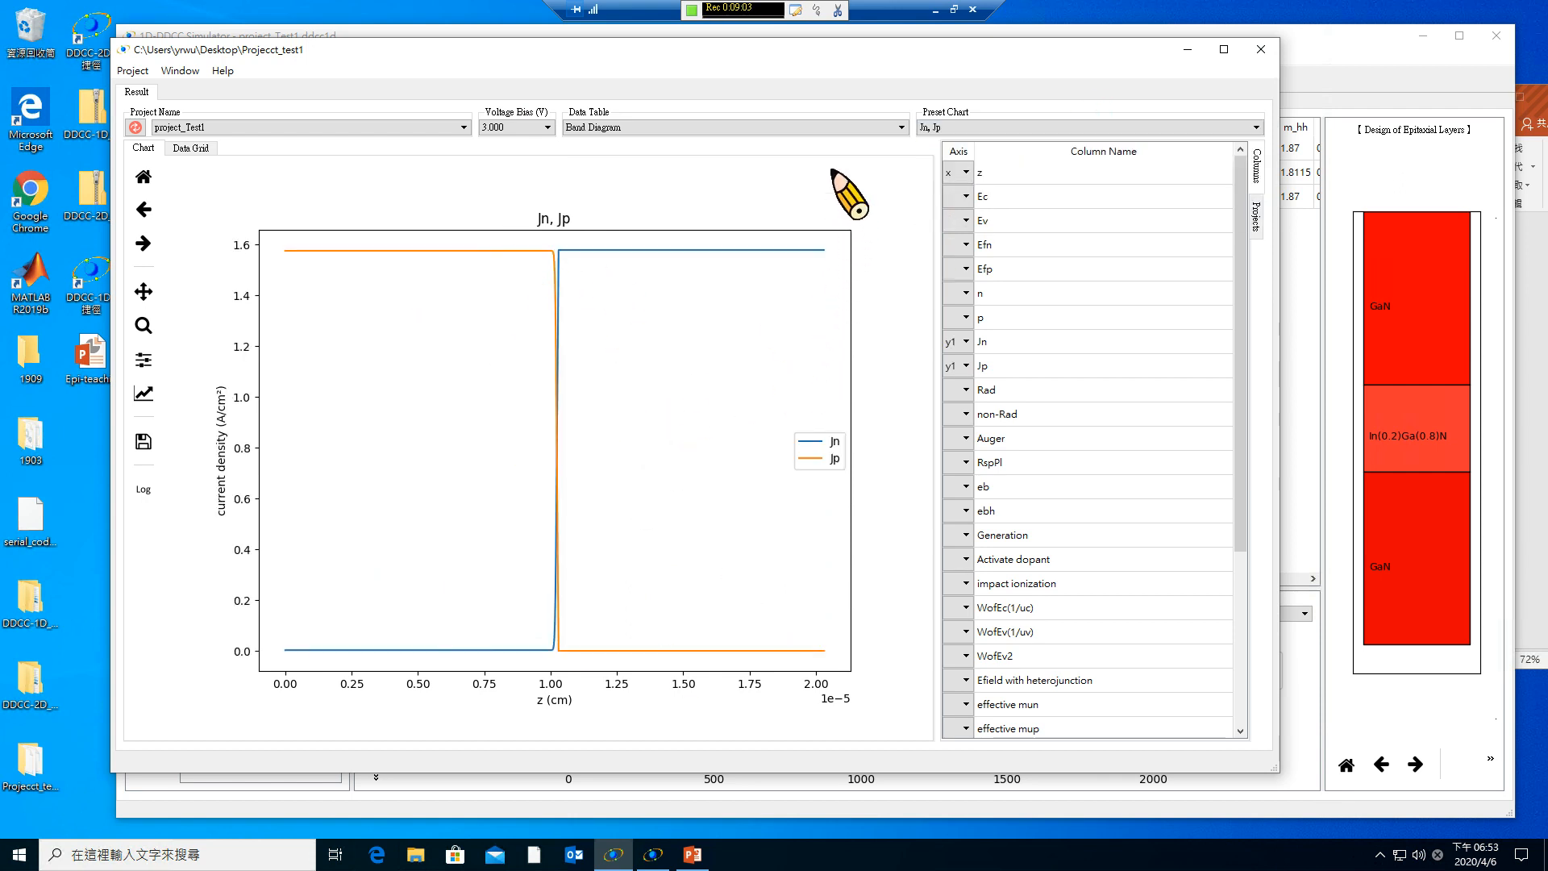
# Plot the IV data as left current against gate voltage with a logarithmic current scale.
pyautogui.click(596, 126)
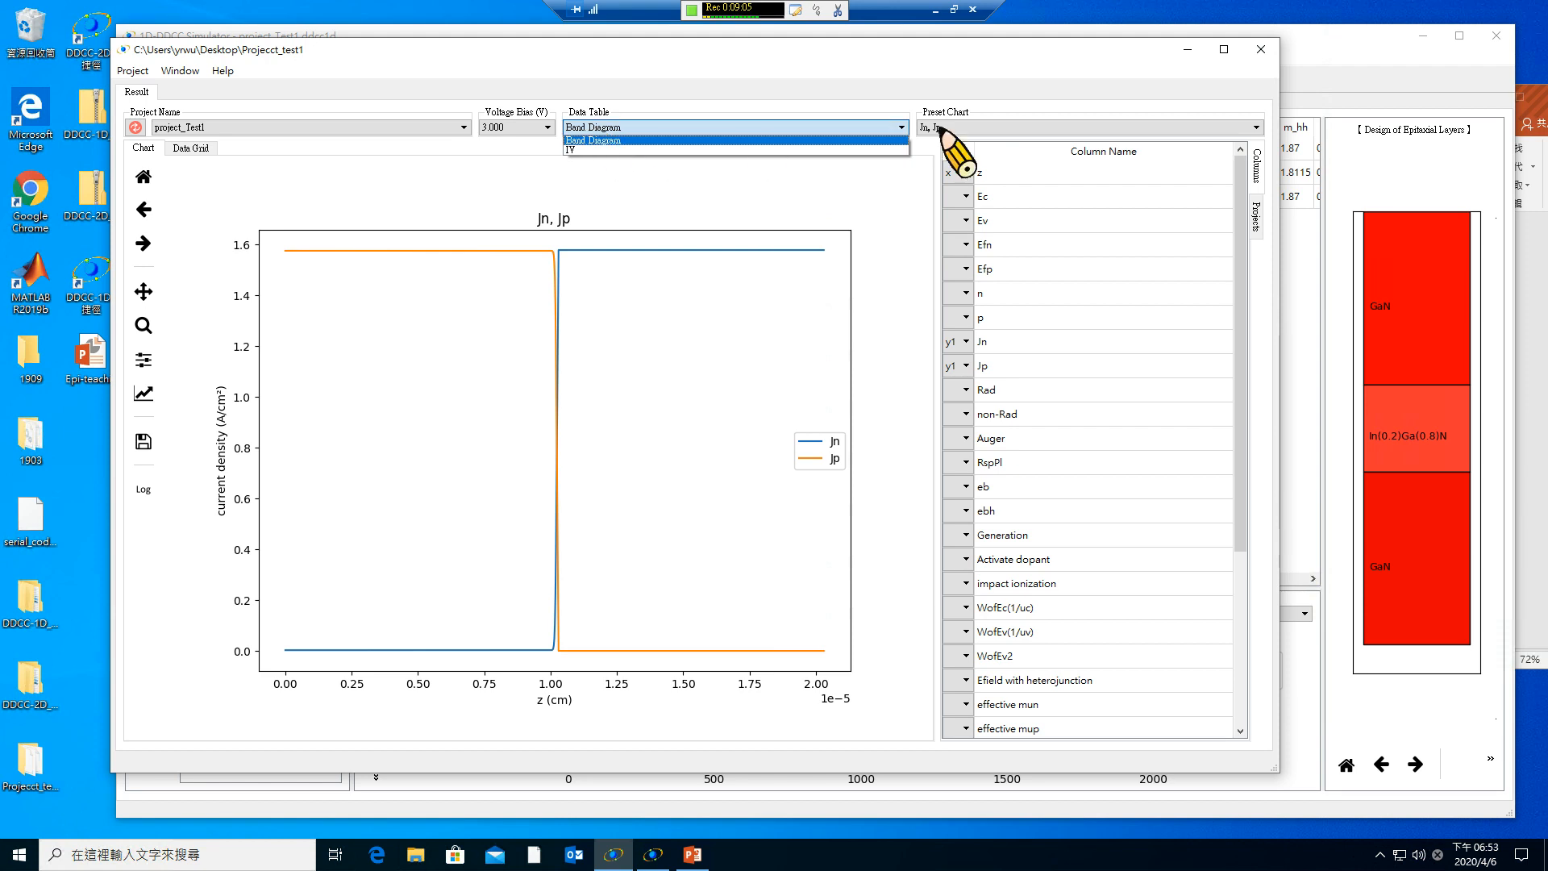
pyautogui.click(582, 150)
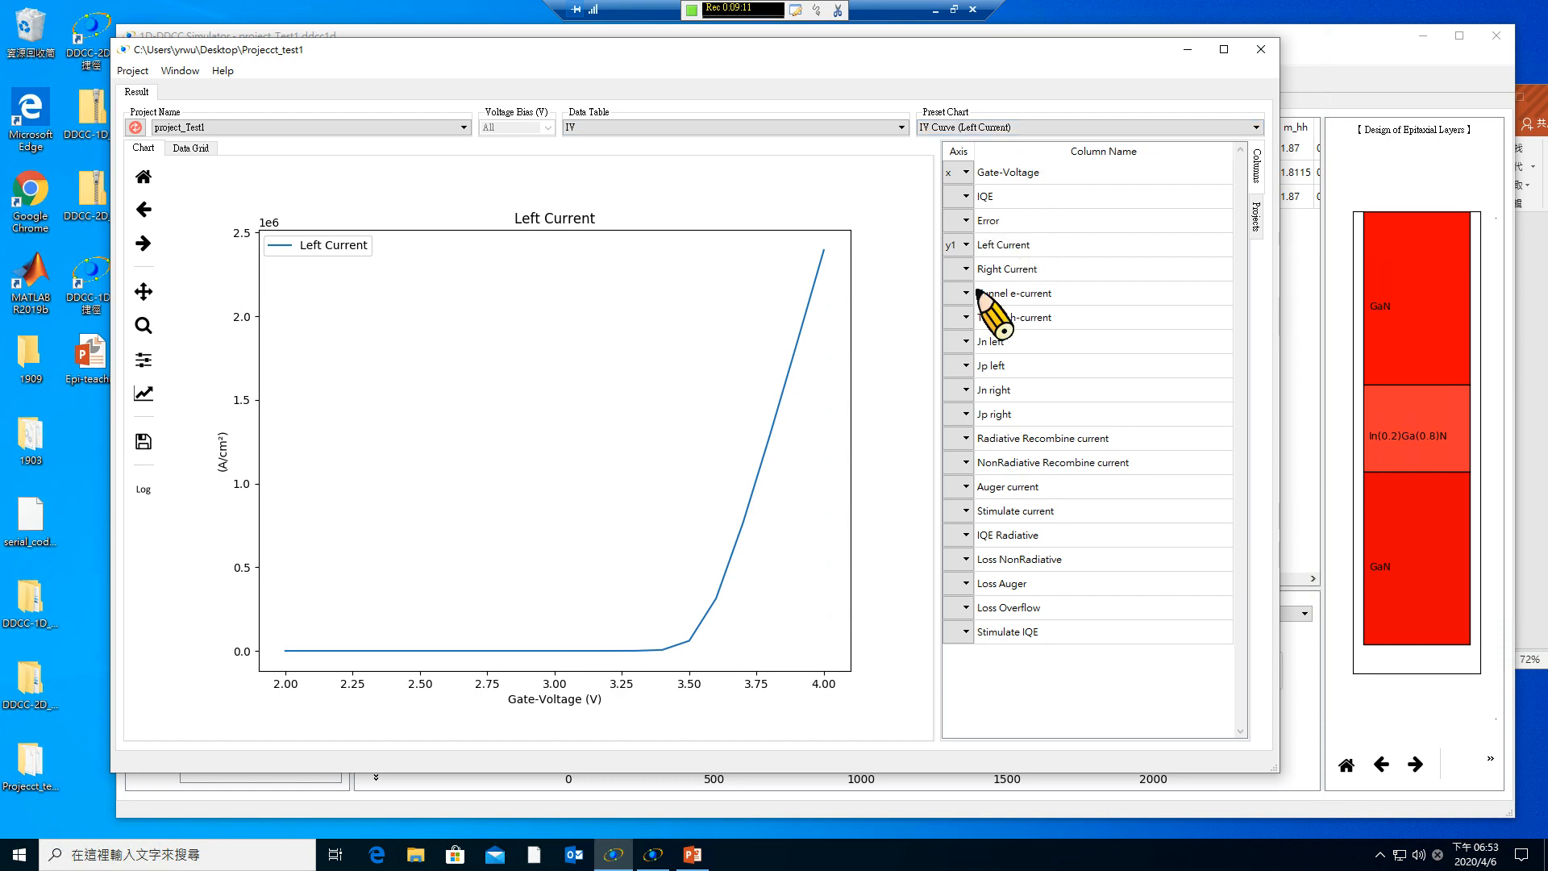
pyautogui.click(963, 172)
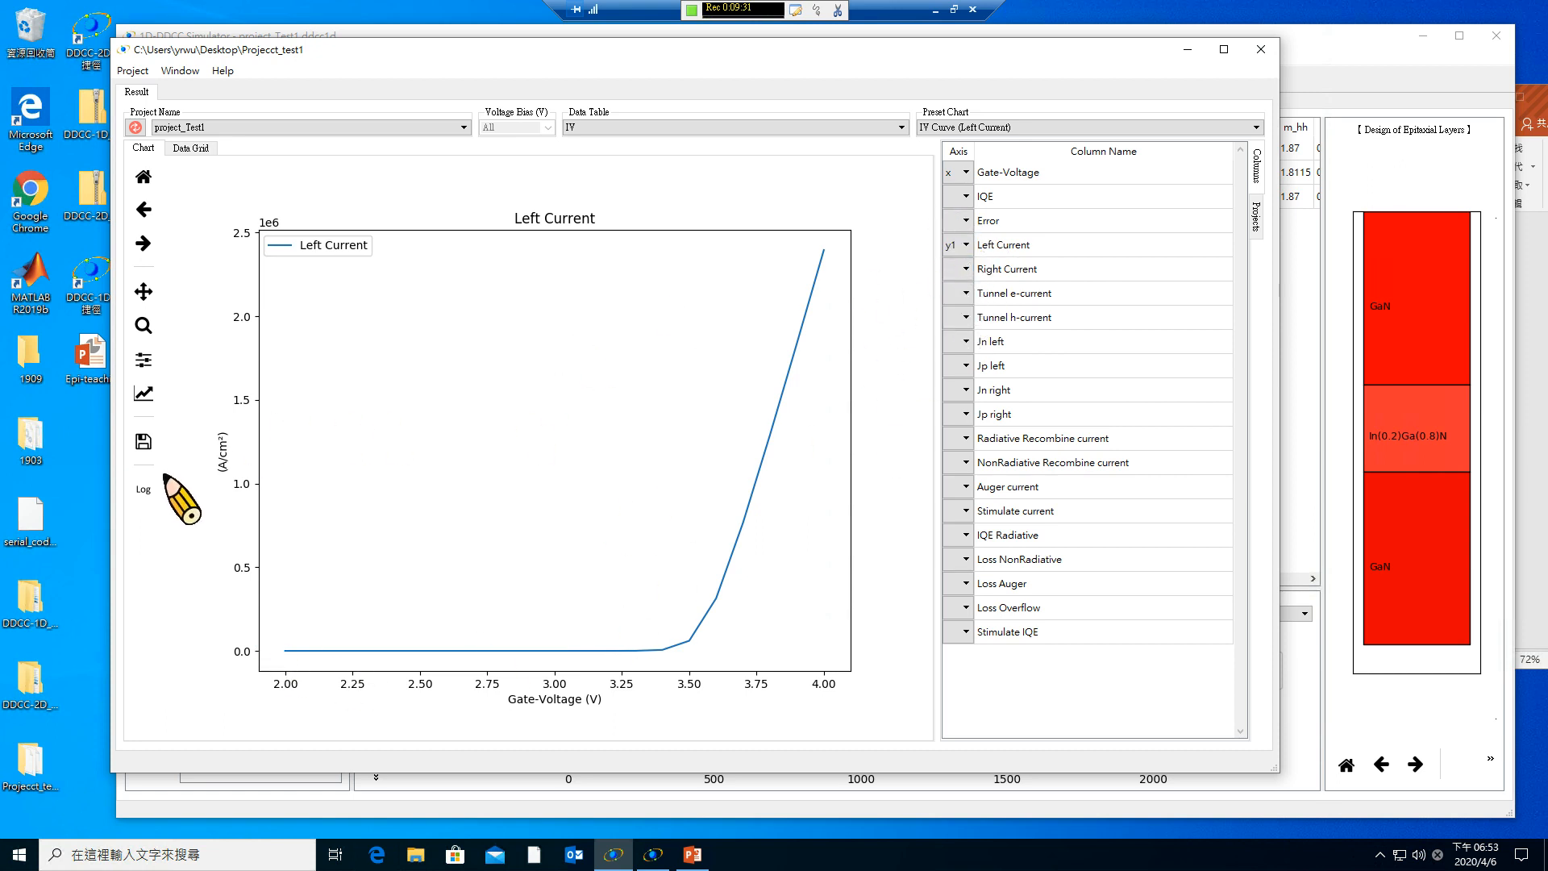
pyautogui.click(143, 490)
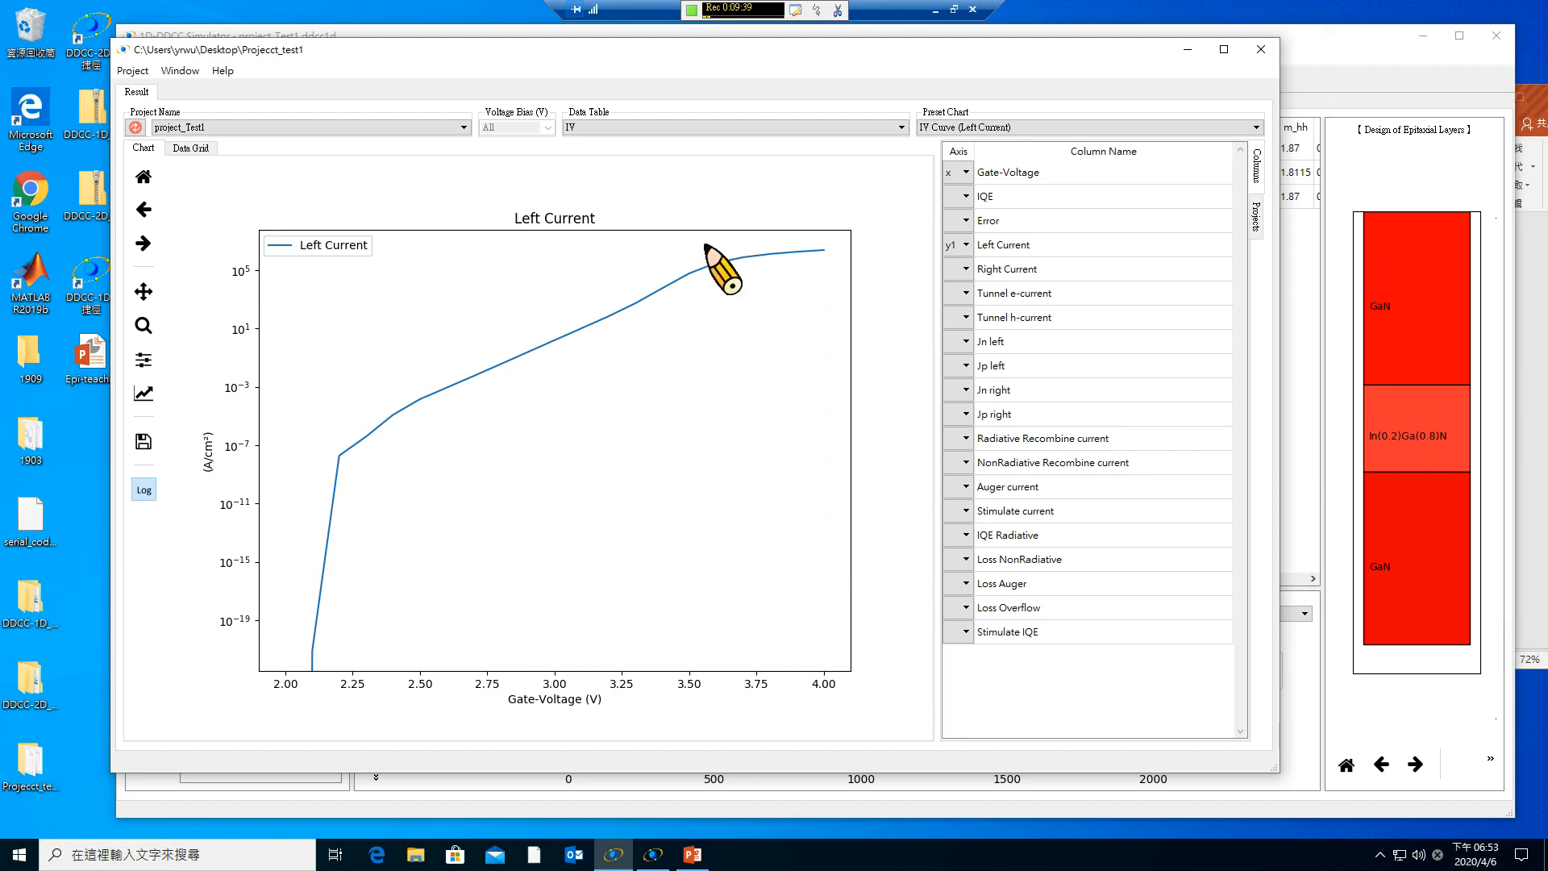
pyautogui.click(965, 195)
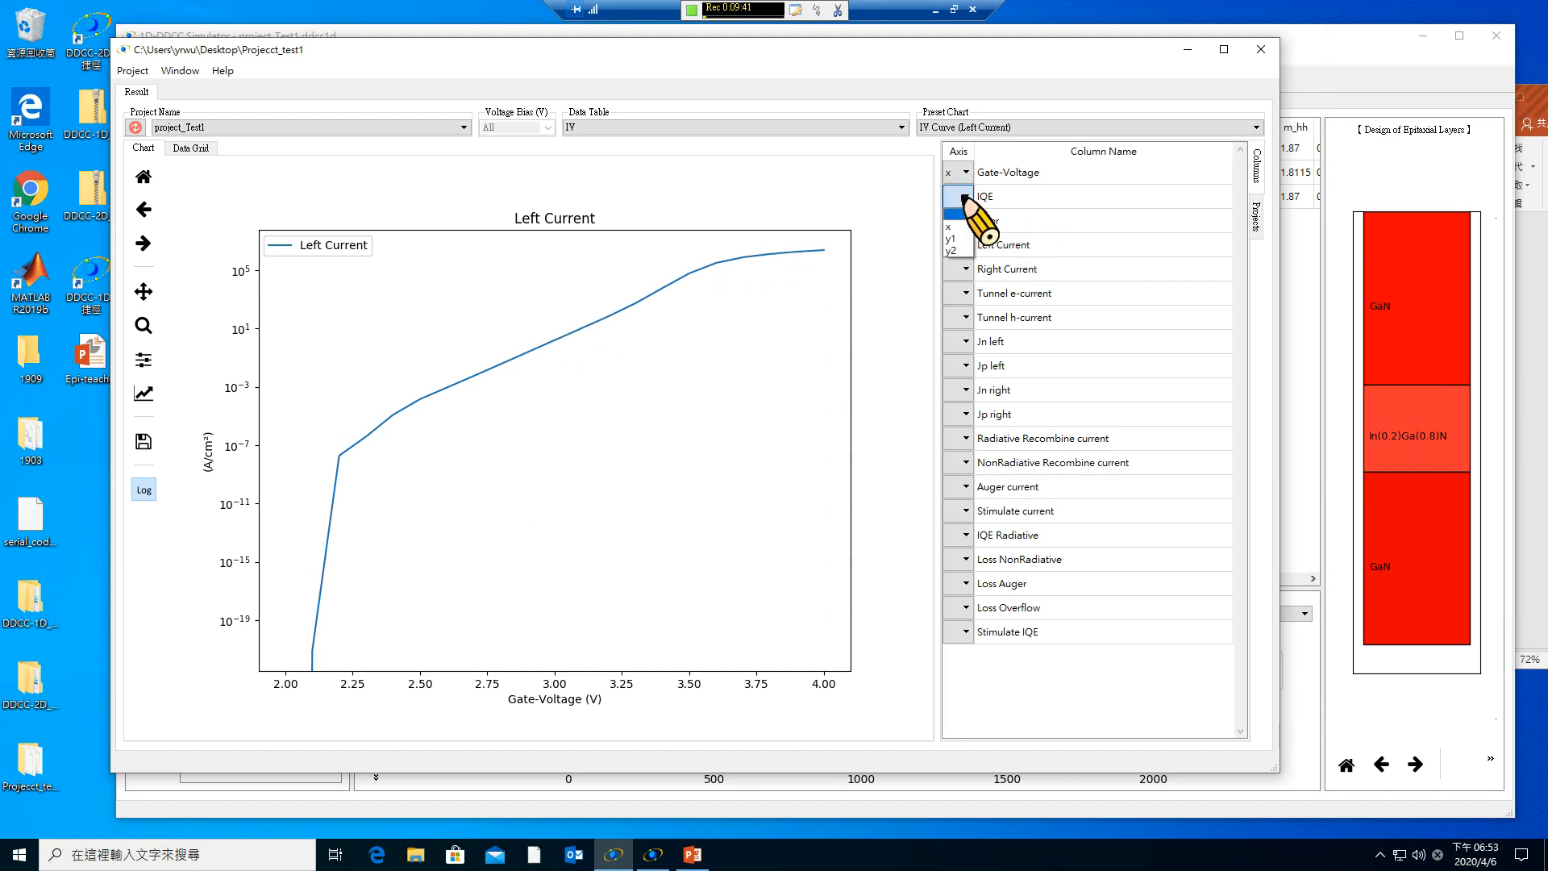
pyautogui.click(964, 240)
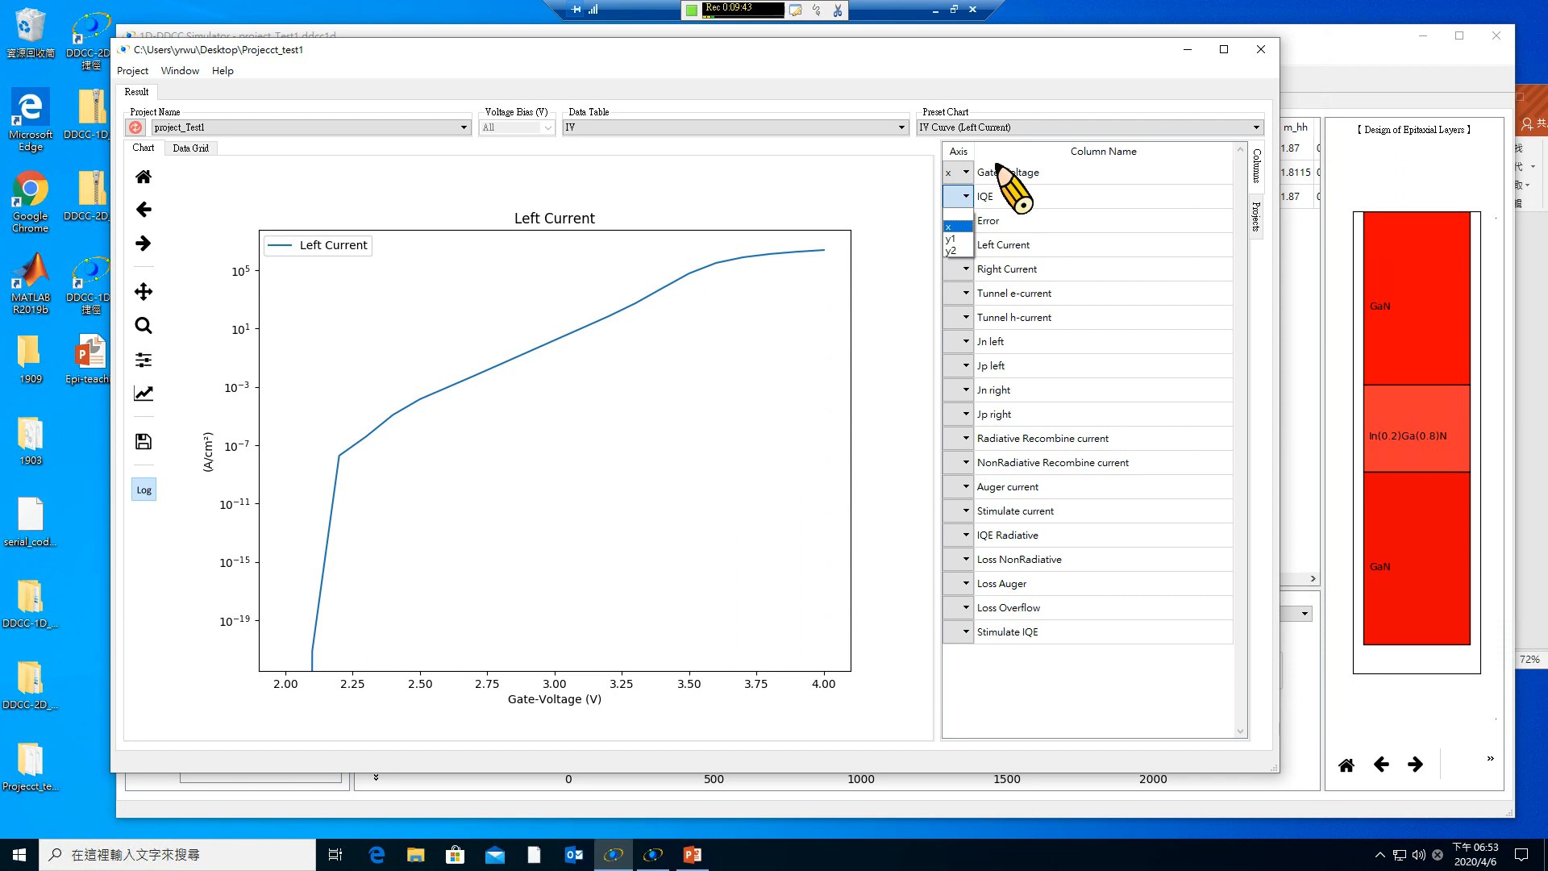
pyautogui.click(965, 172)
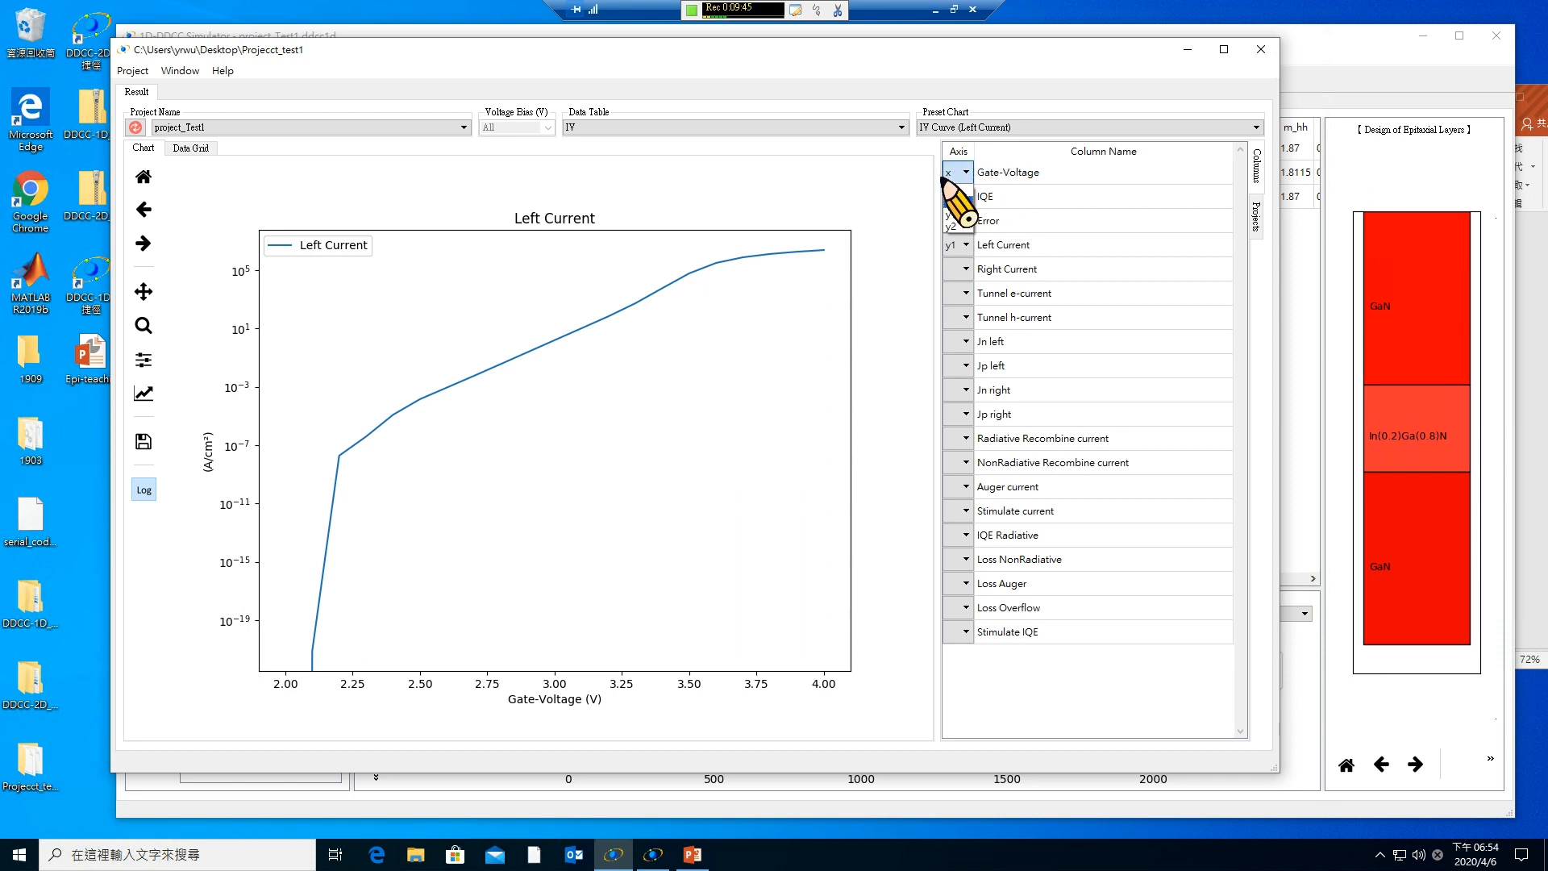
pyautogui.click(1012, 235)
pyautogui.click(964, 247)
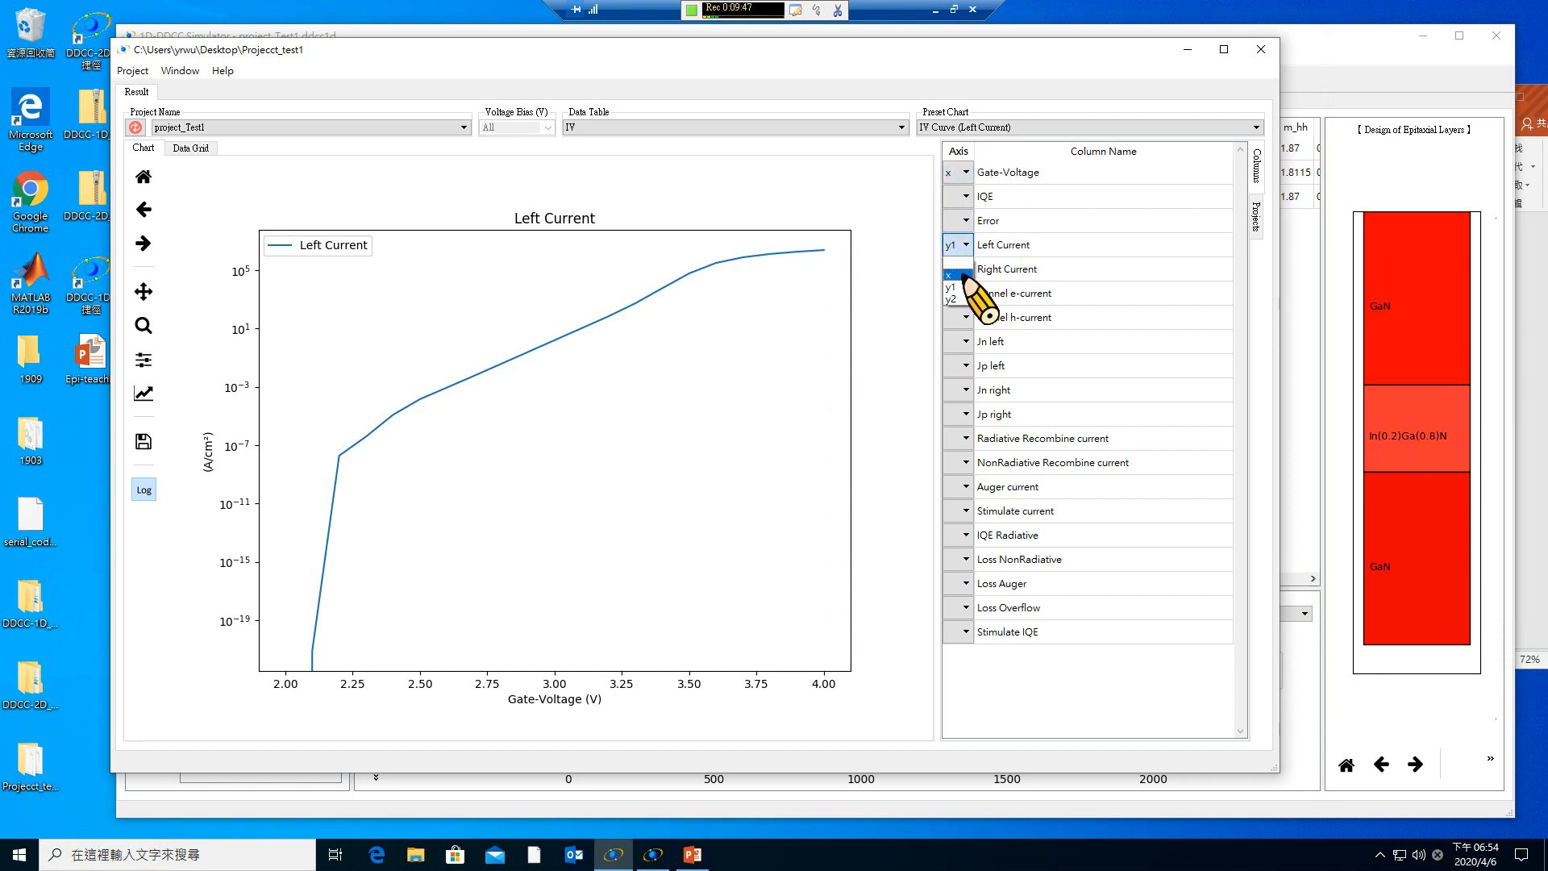
# Switch the left current plot to a linear scale and add IQE on the y2 axis.
pyautogui.click(144, 490)
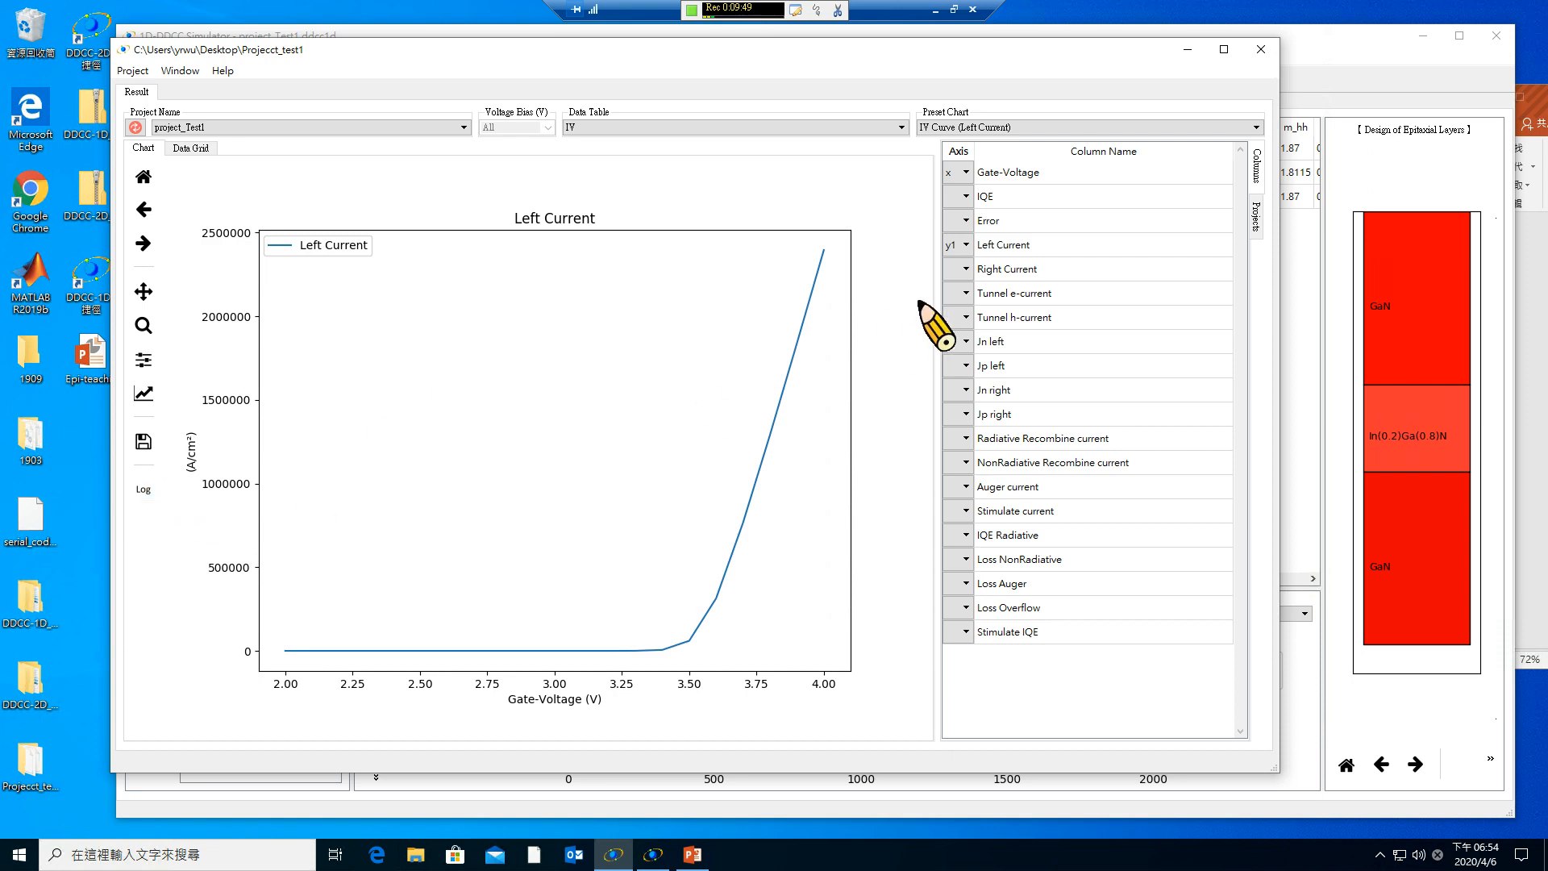
pyautogui.click(964, 200)
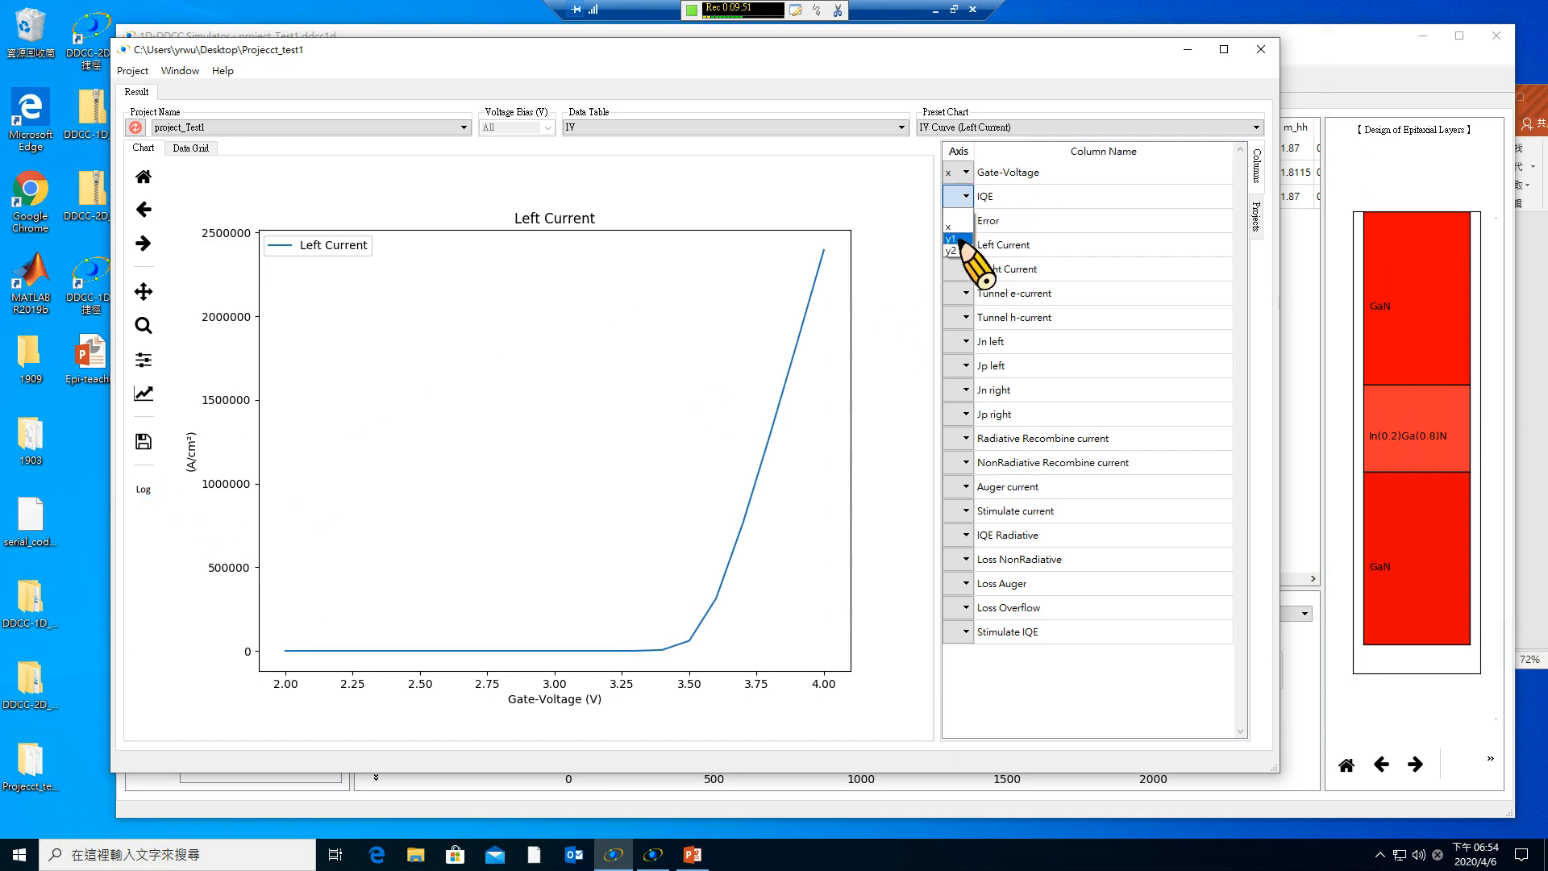
pyautogui.click(952, 251)
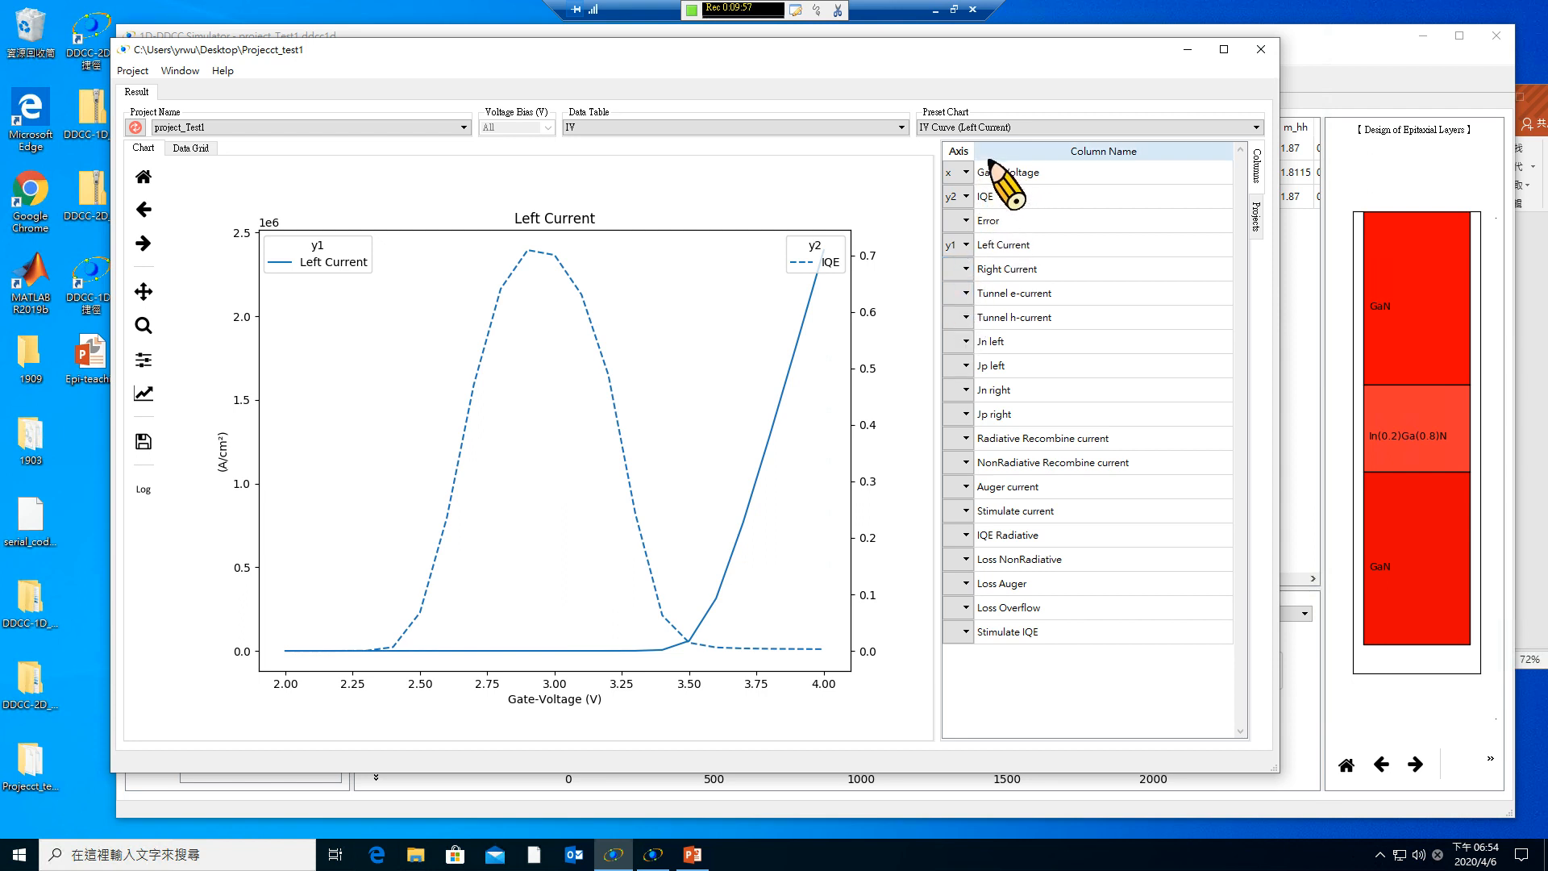
# Plot IQE on the y1 axis against left current on the x axis, clearing the gate voltage axis assignment.
pyautogui.click(965, 244)
pyautogui.click(956, 261)
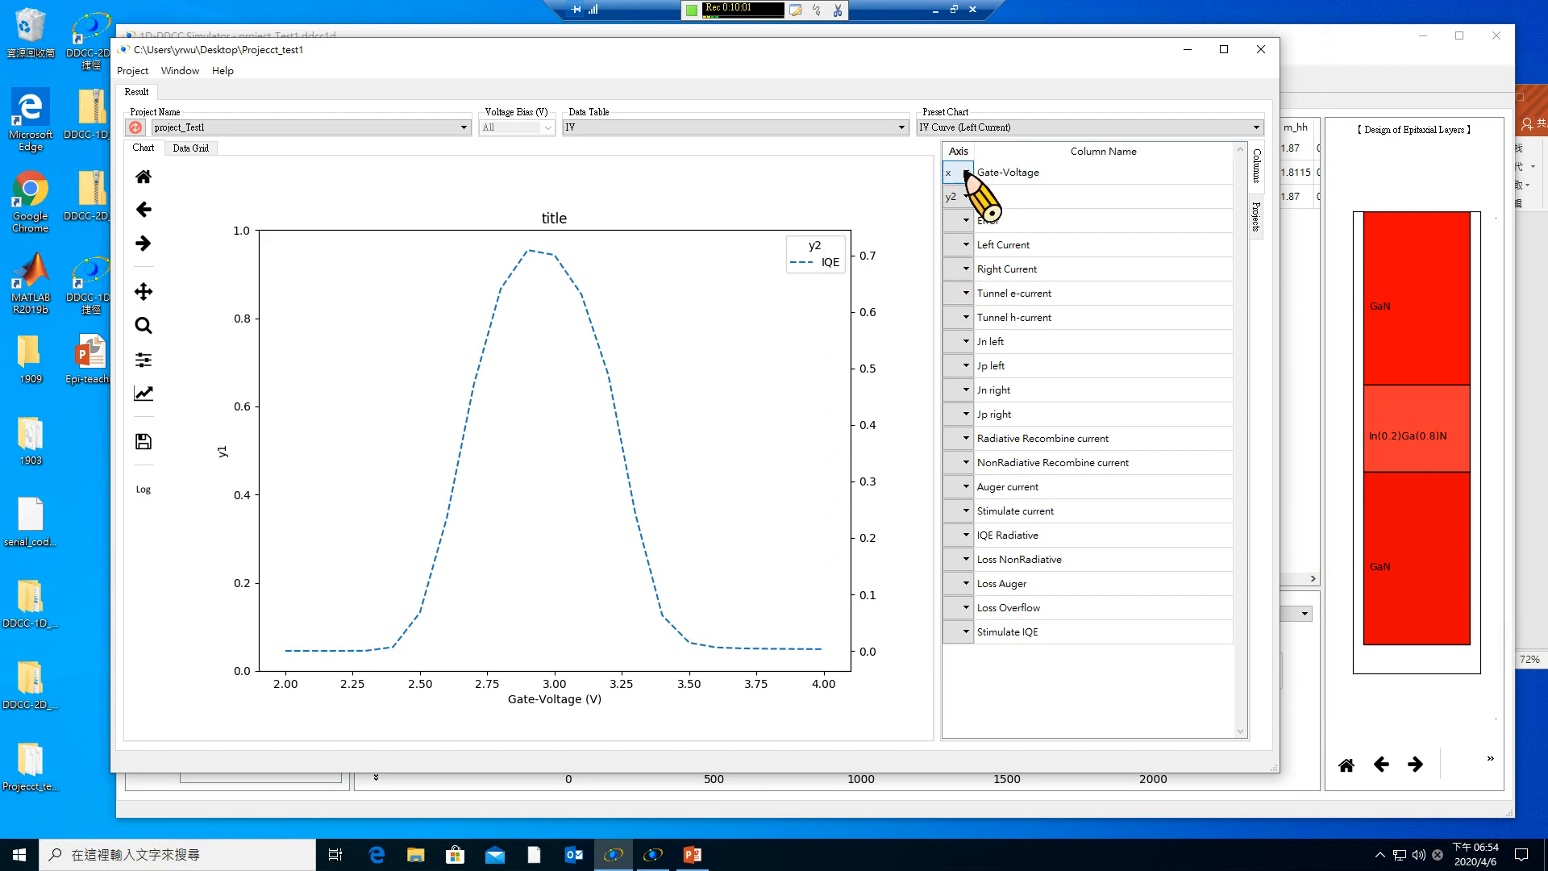
pyautogui.click(965, 244)
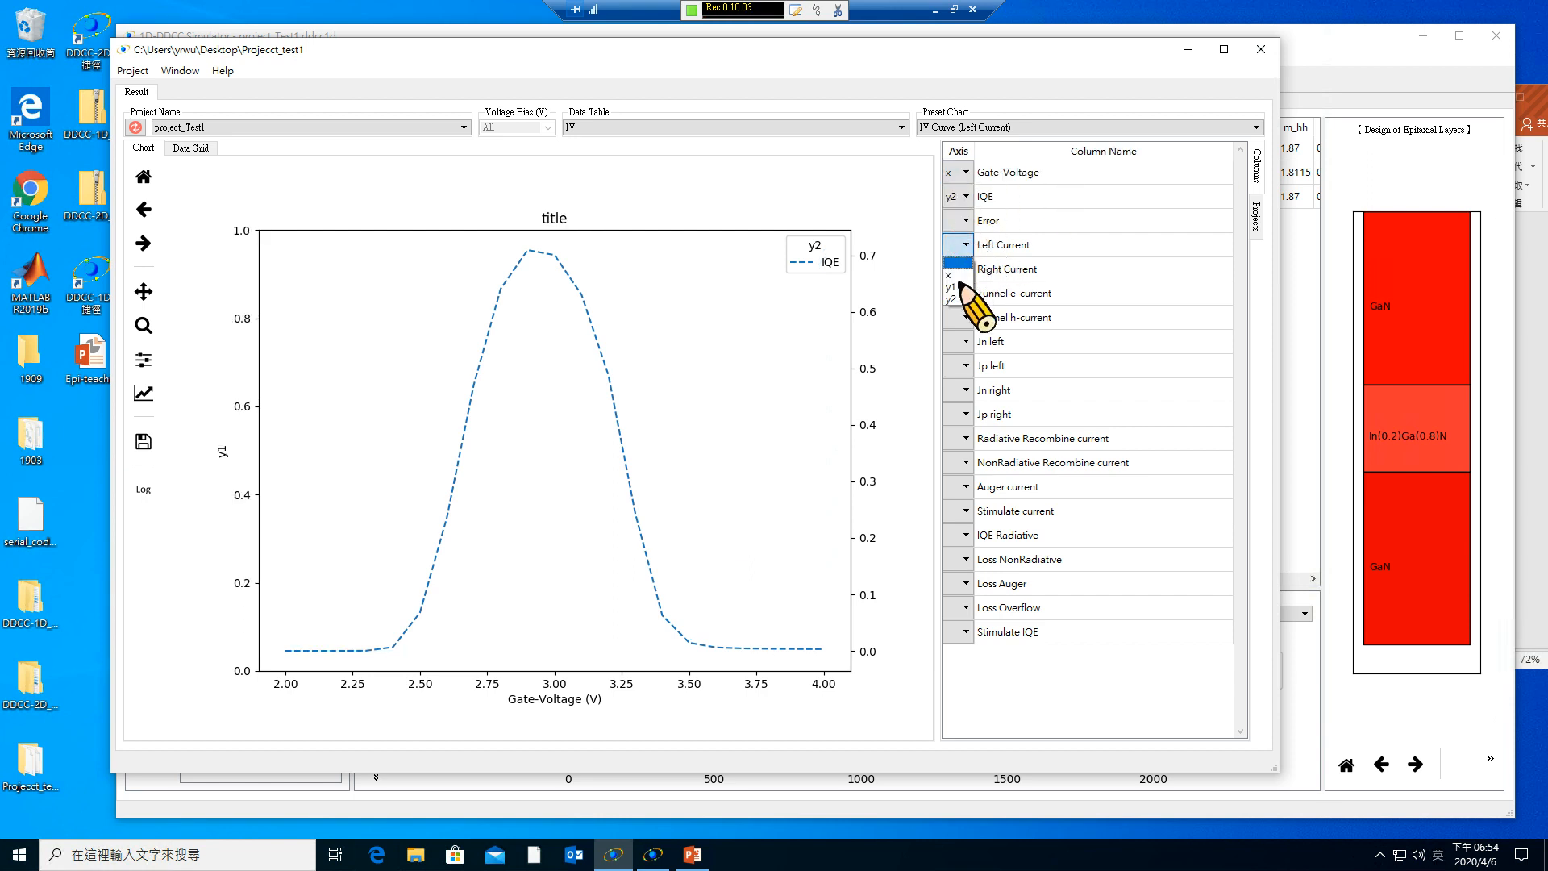
pyautogui.click(956, 275)
pyautogui.click(965, 172)
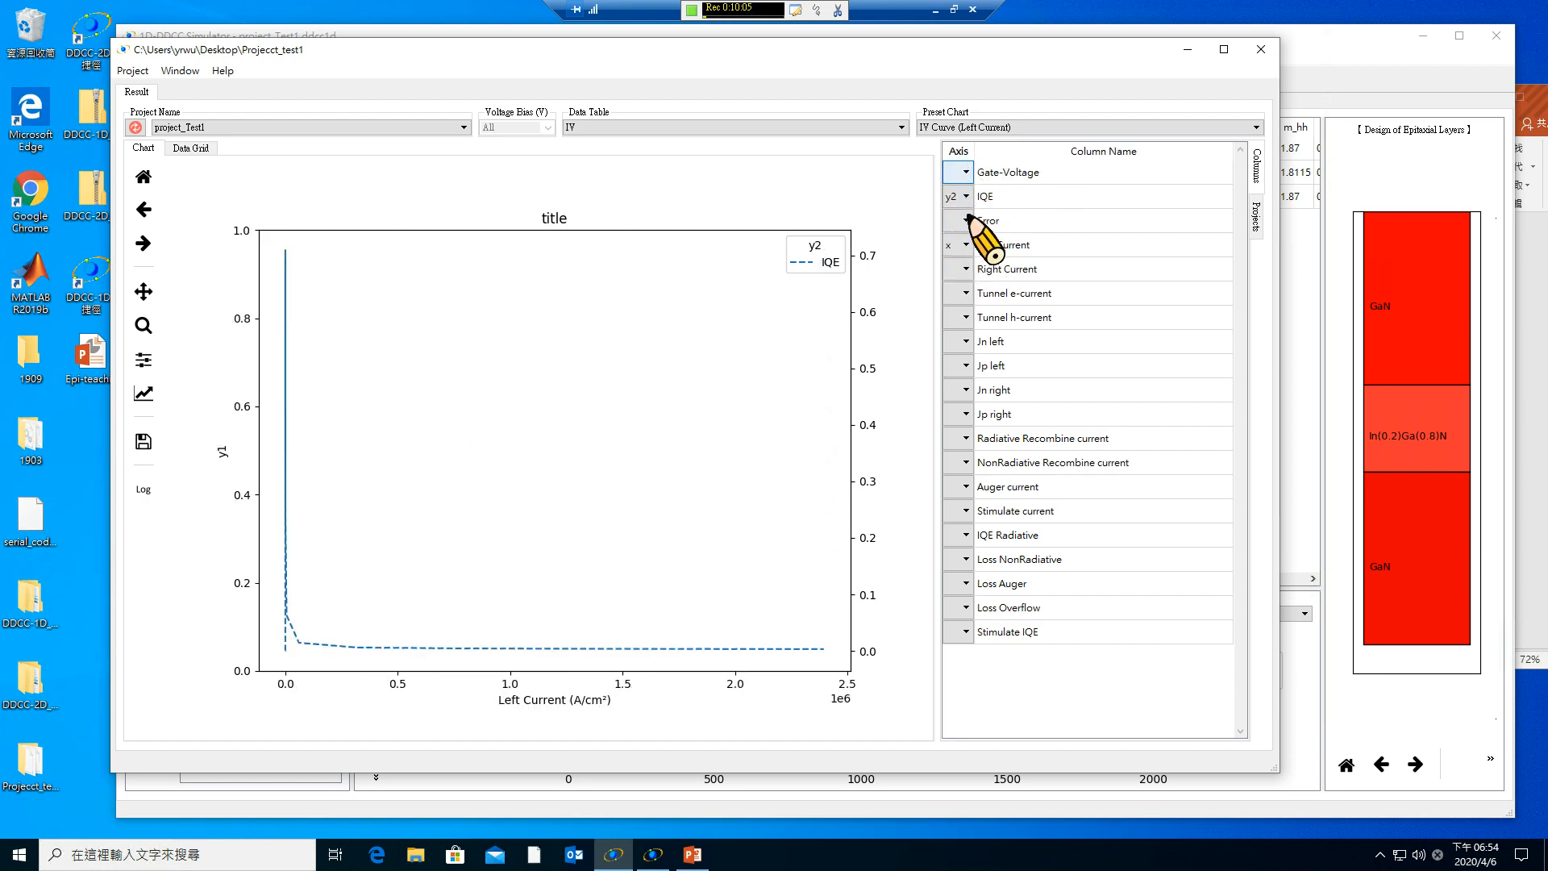
pyautogui.click(956, 184)
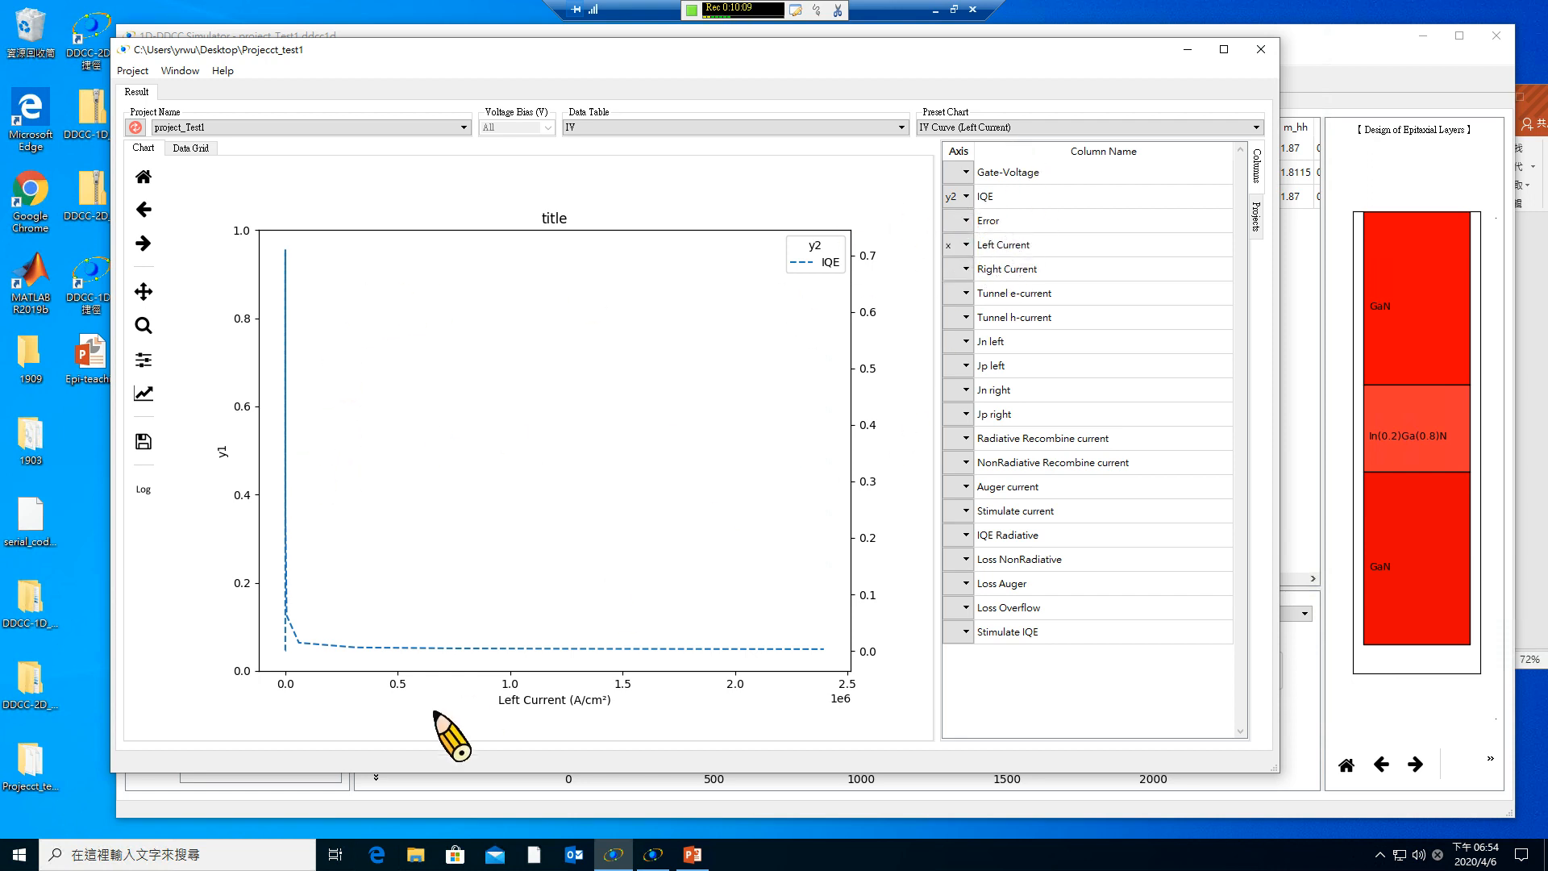
pyautogui.click(959, 196)
pyautogui.click(956, 220)
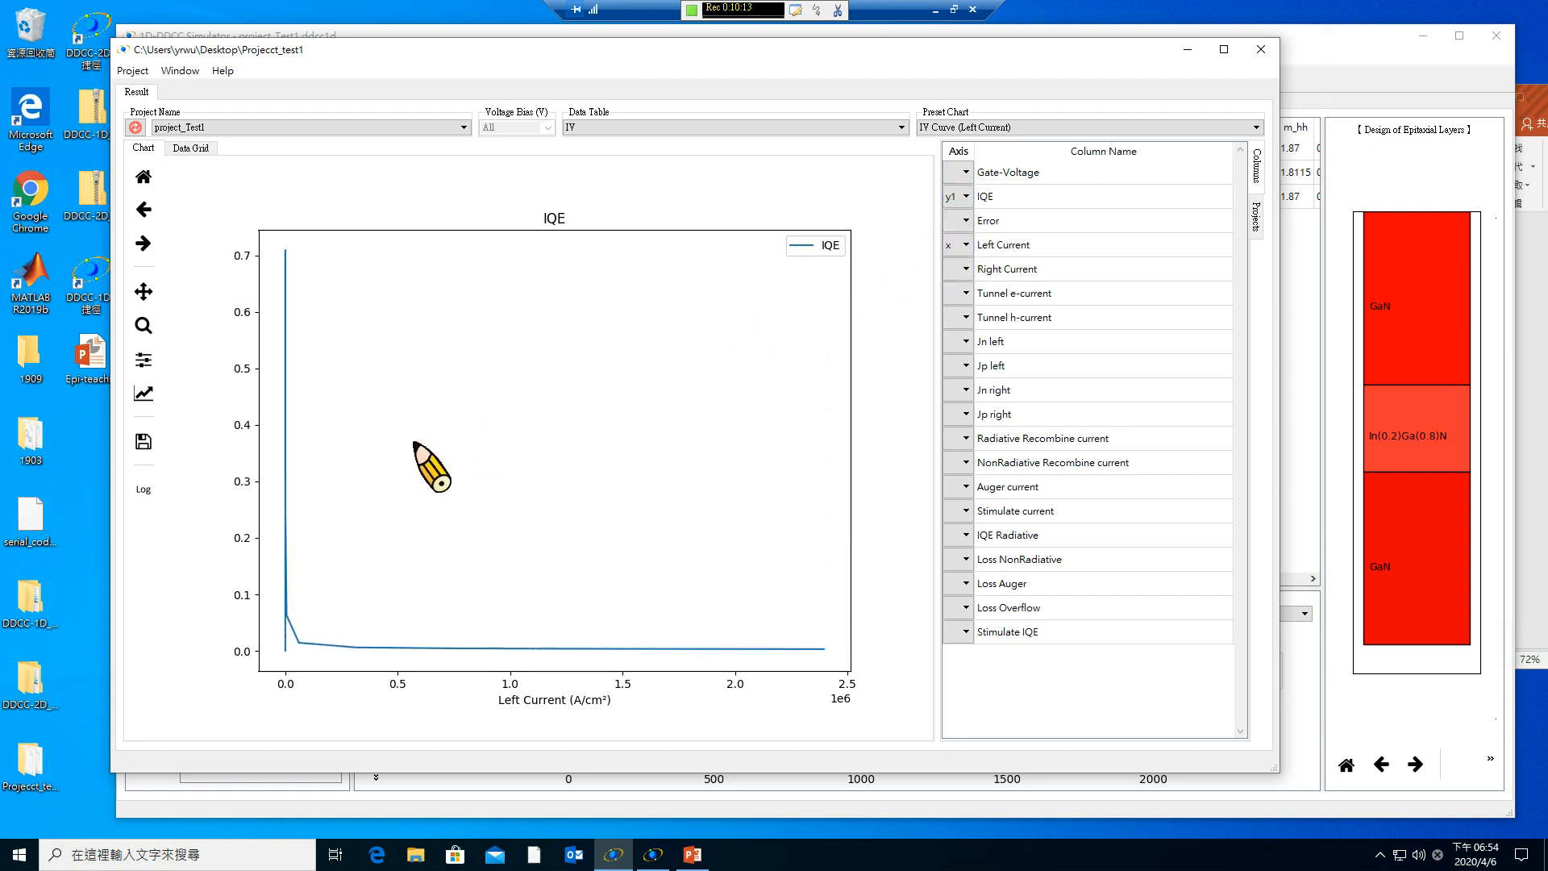
# Zoom in on the IQE curve's peak near zero left current.
pyautogui.click(144, 326)
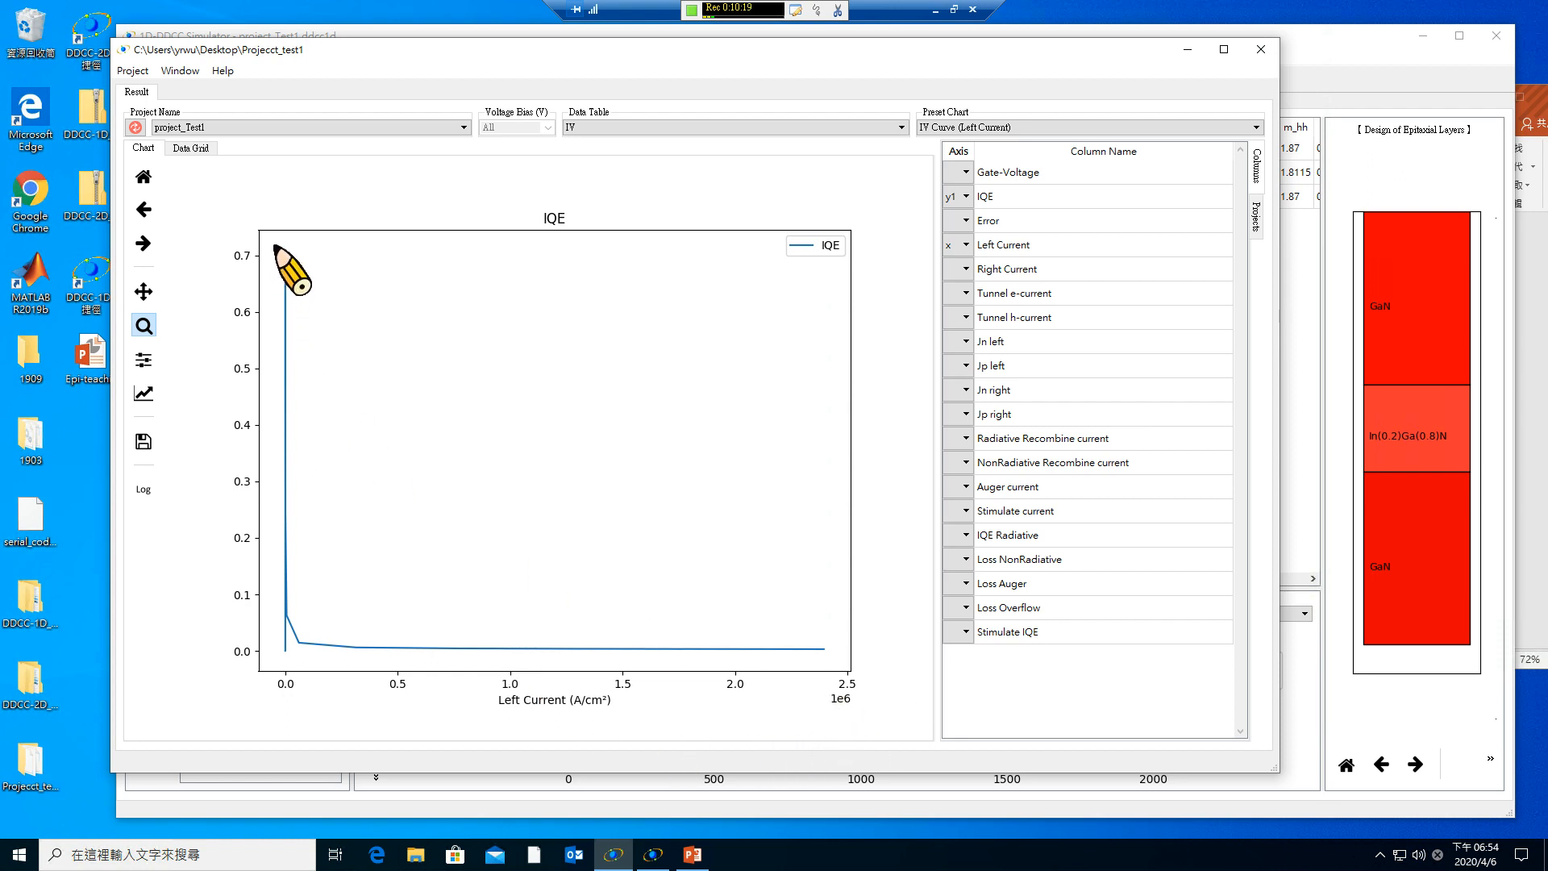
pyautogui.moveTo(276, 247); pyautogui.dragTo(313, 657)
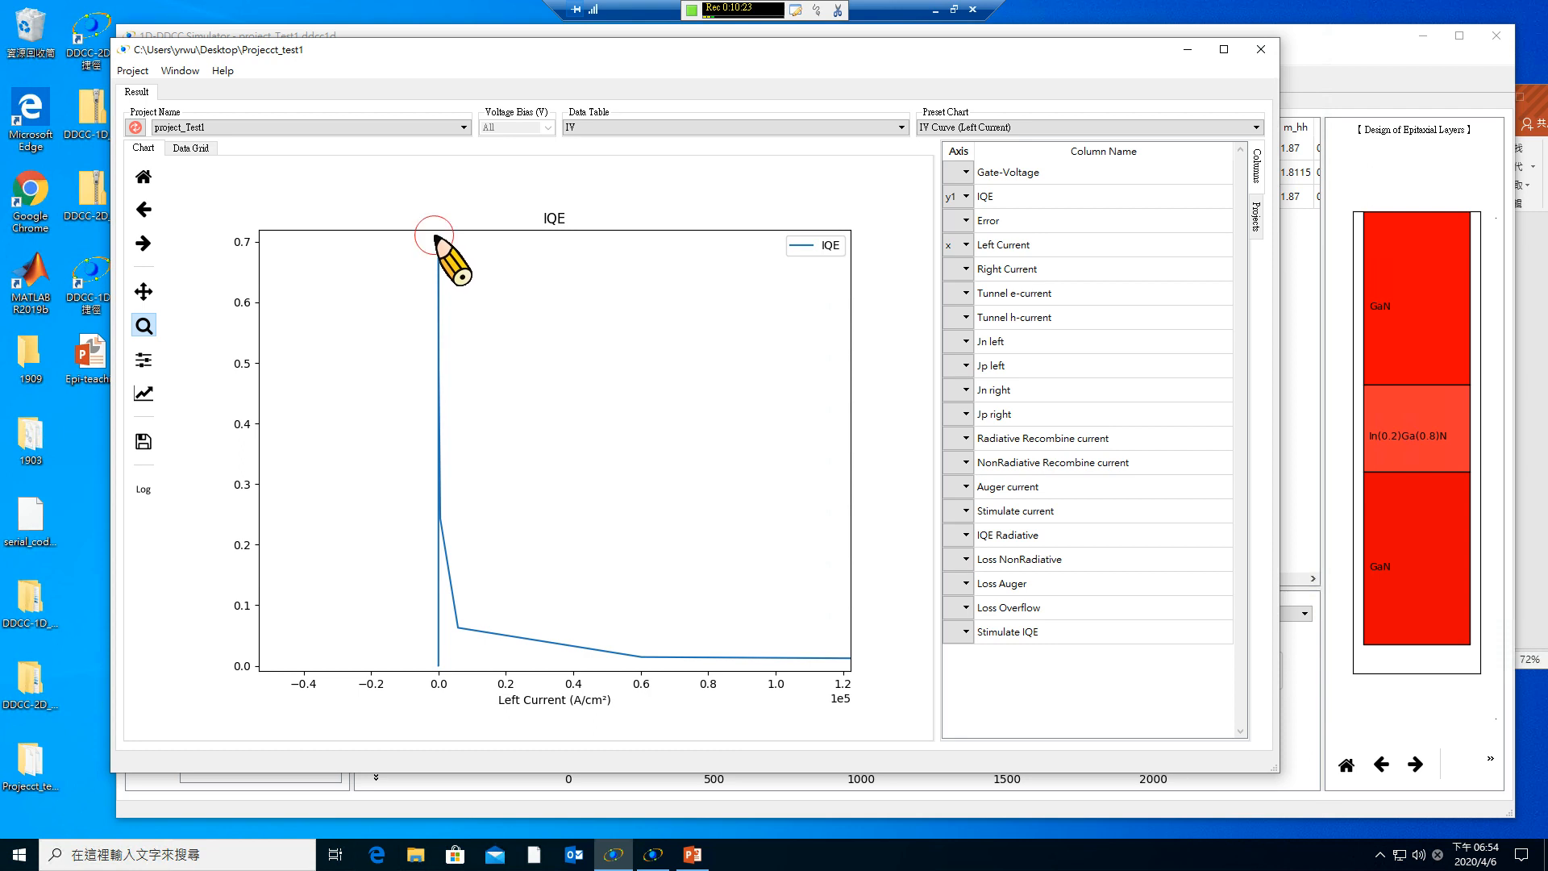
pyautogui.moveTo(436, 237); pyautogui.dragTo(450, 567)
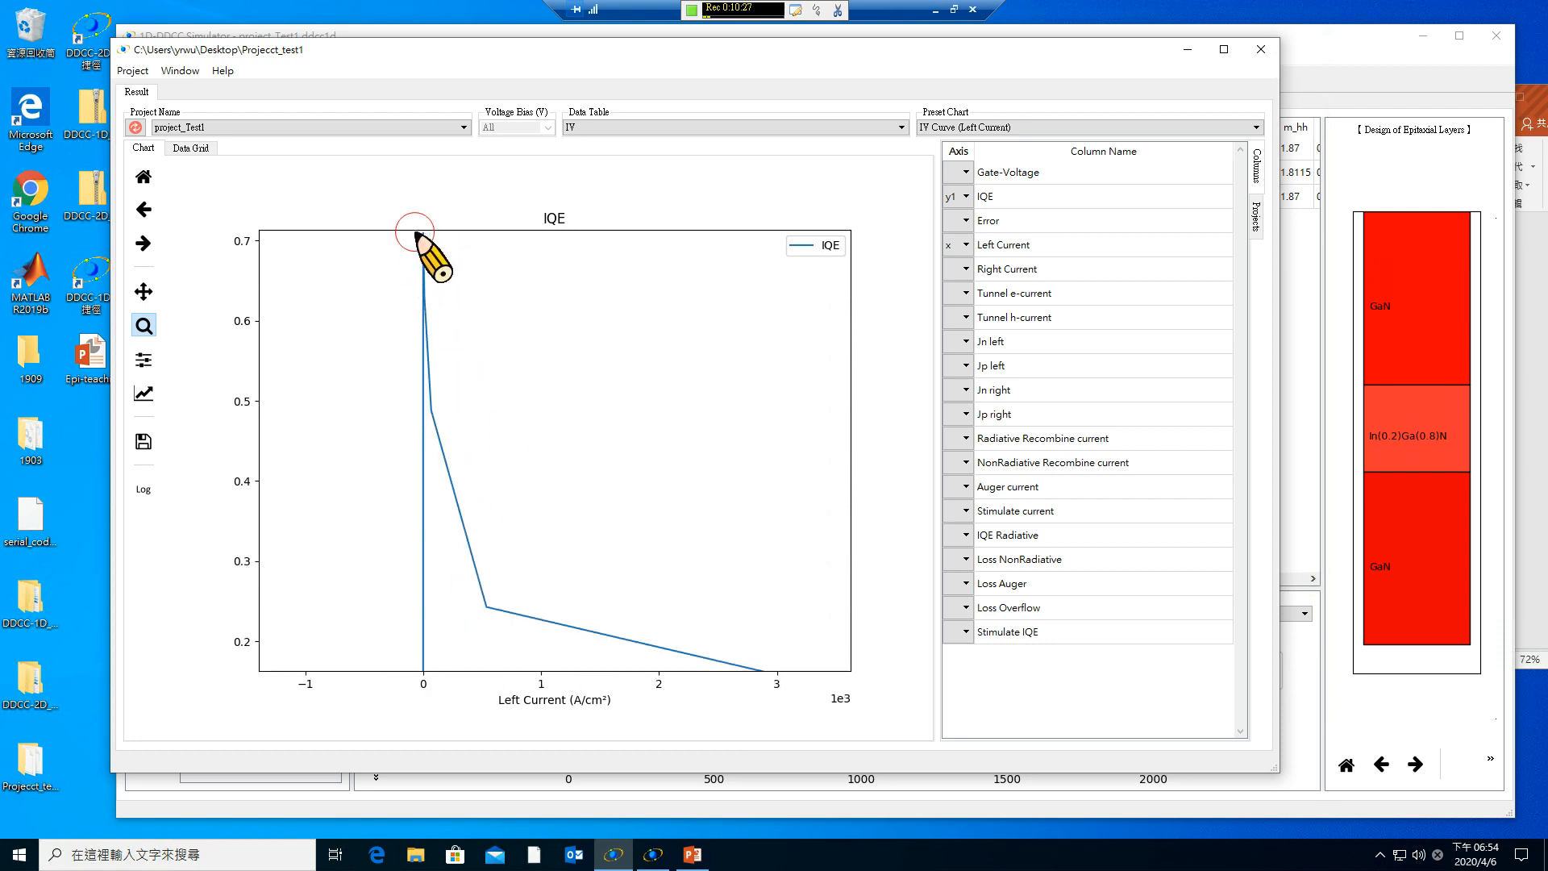
pyautogui.moveTo(416, 233); pyautogui.dragTo(446, 452)
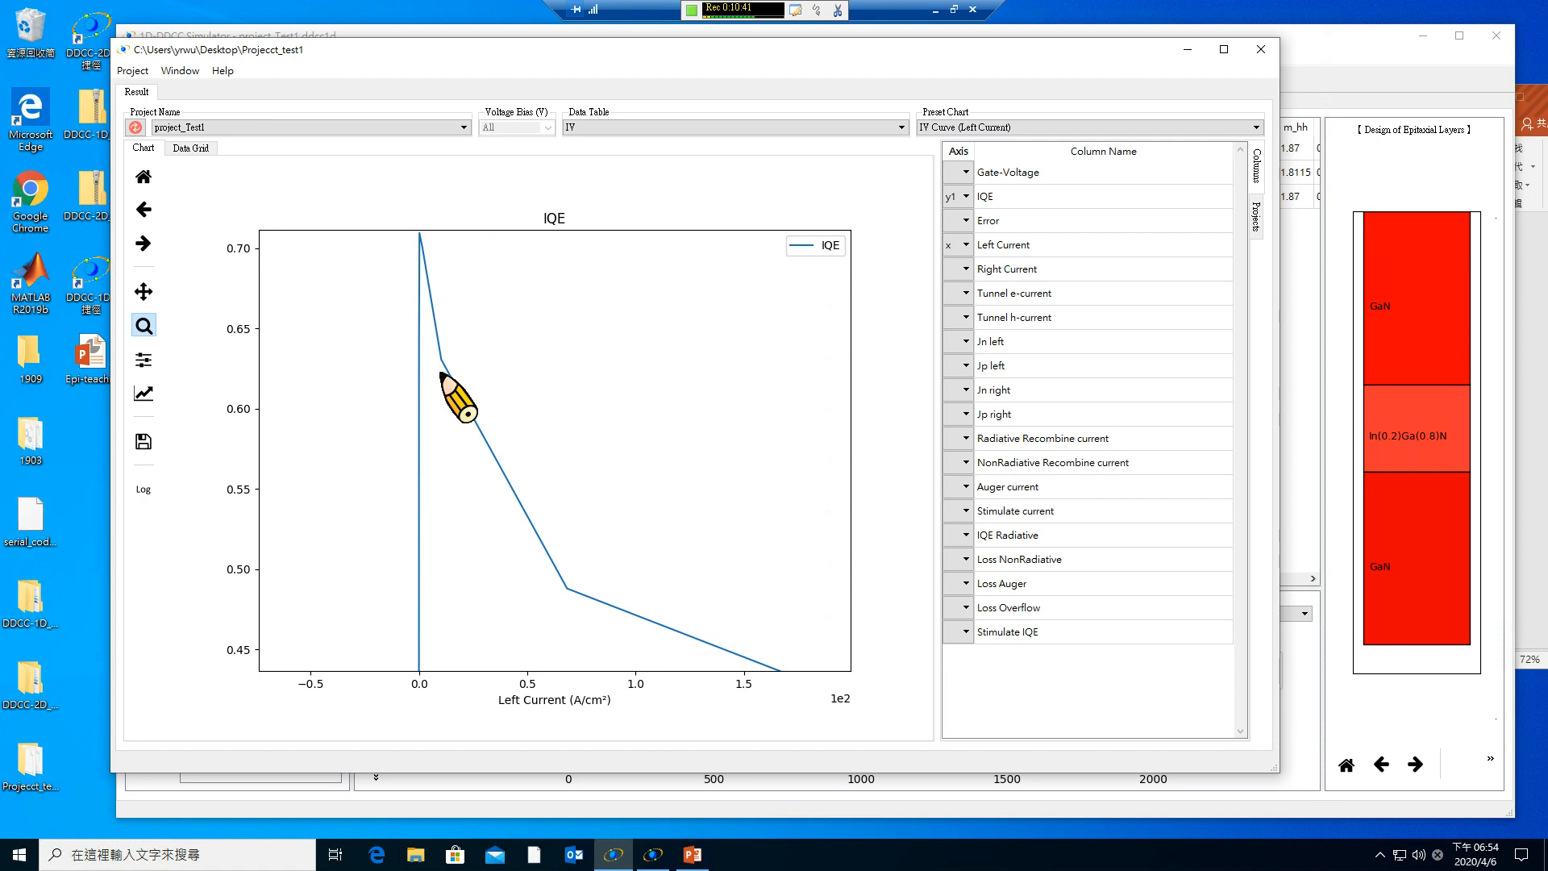
# Plot left current on y1 against gate voltage on x with a logarithmic scale, removing IQE from the chart.
pyautogui.click(713, 129)
pyautogui.click(693, 142)
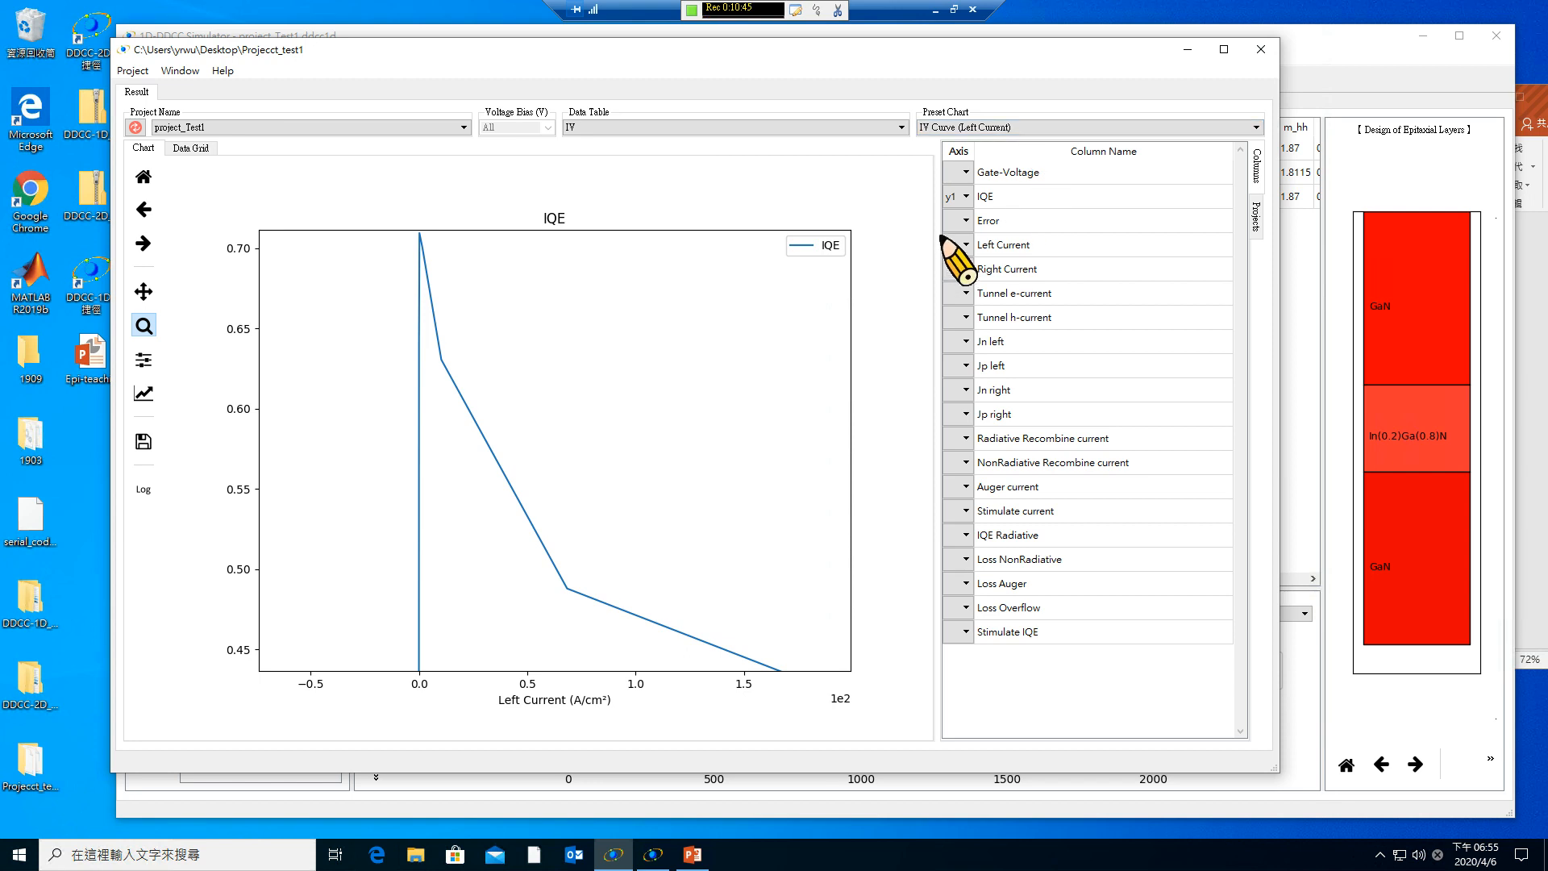
pyautogui.click(978, 128)
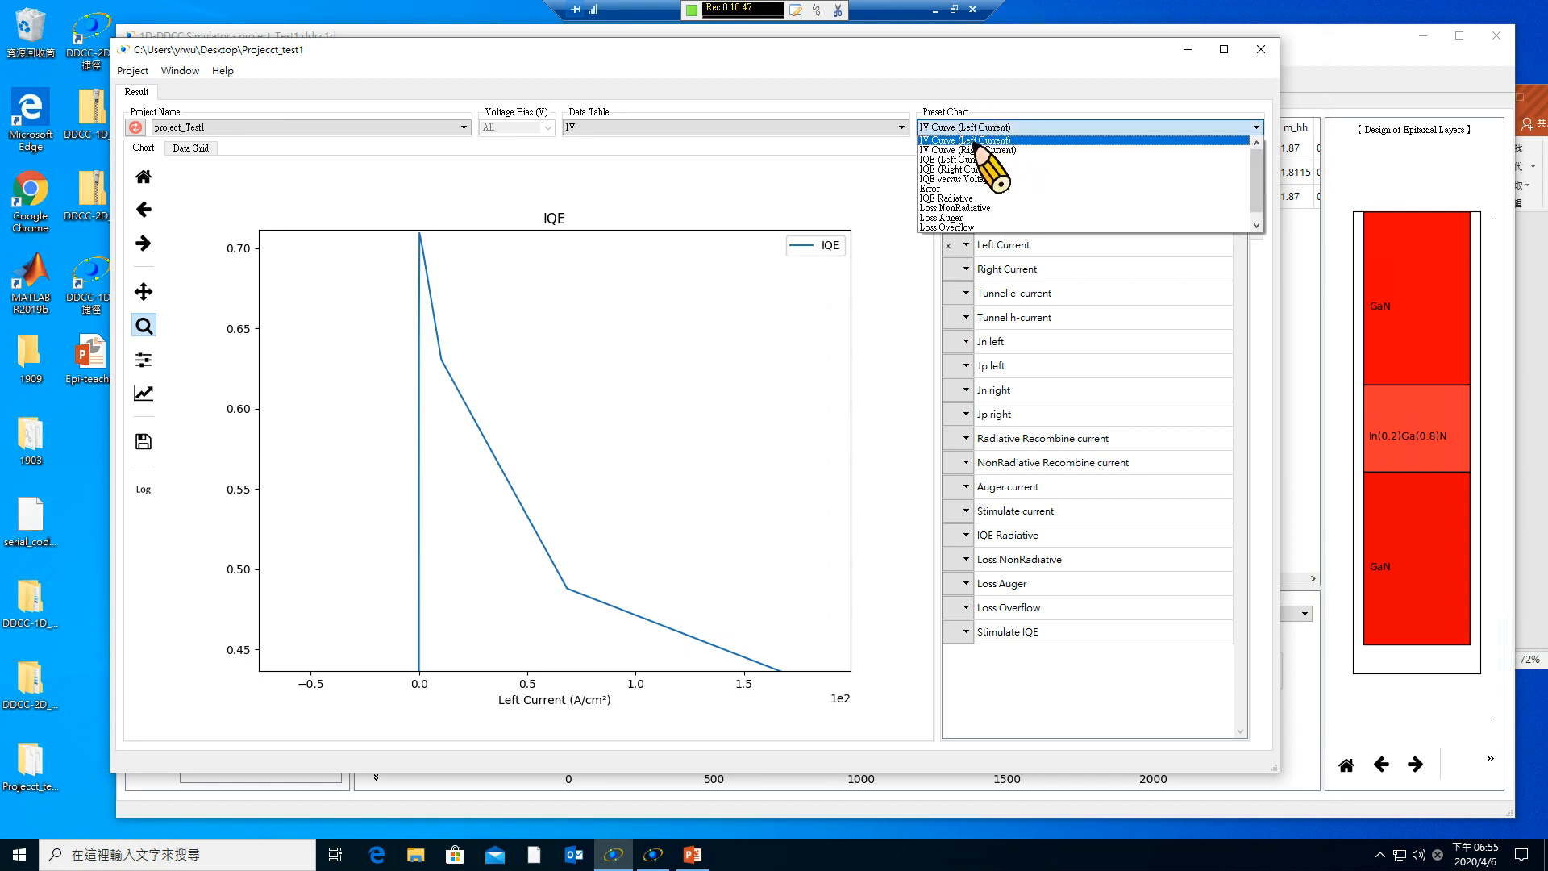
pyautogui.click(977, 141)
pyautogui.click(964, 174)
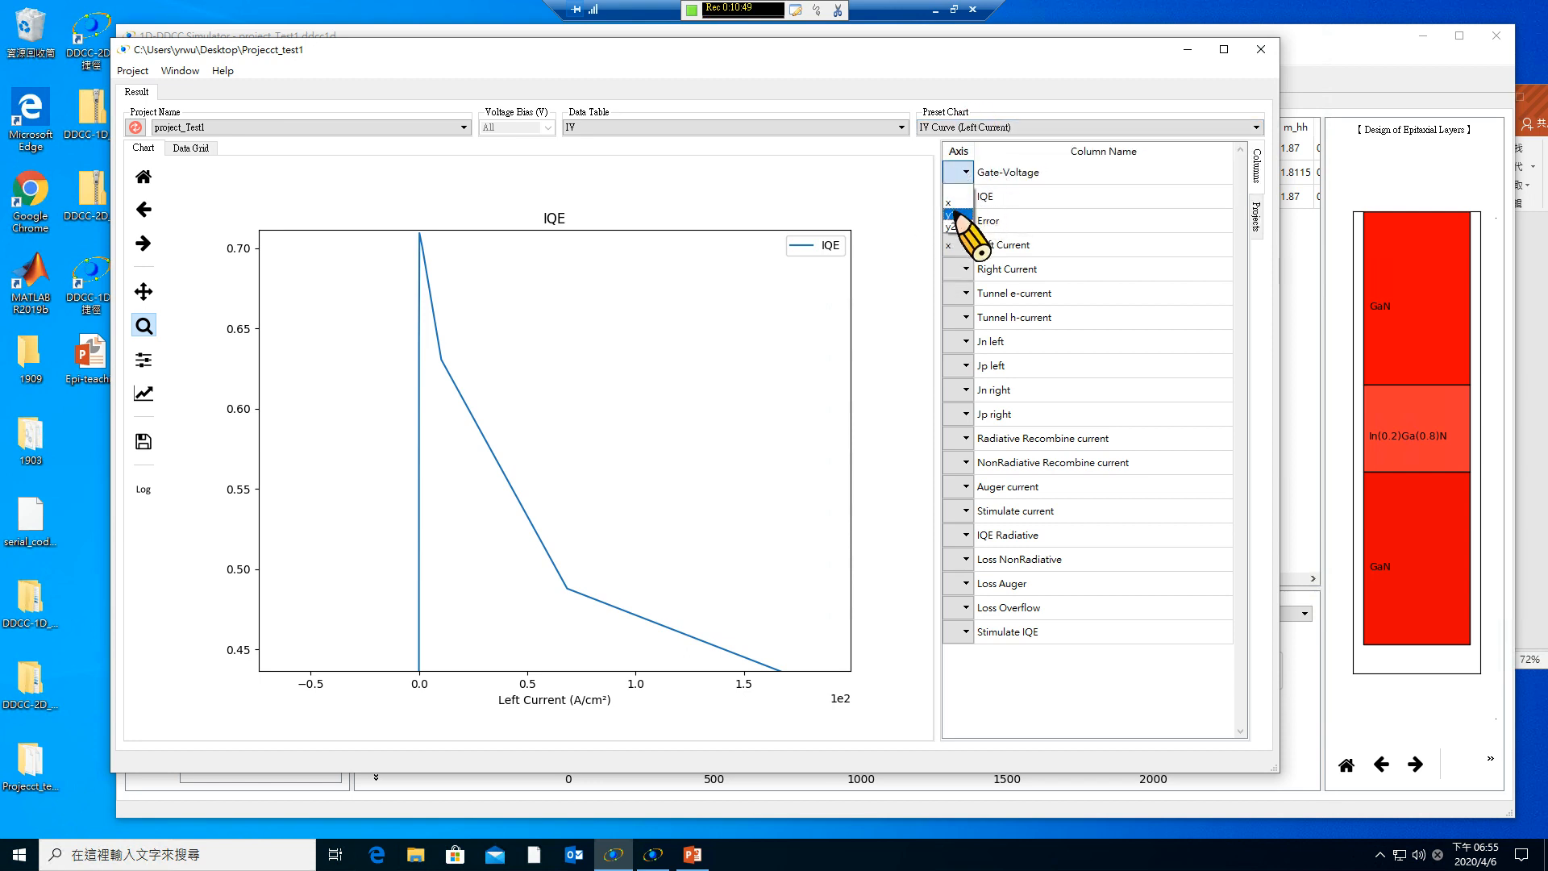
pyautogui.click(952, 203)
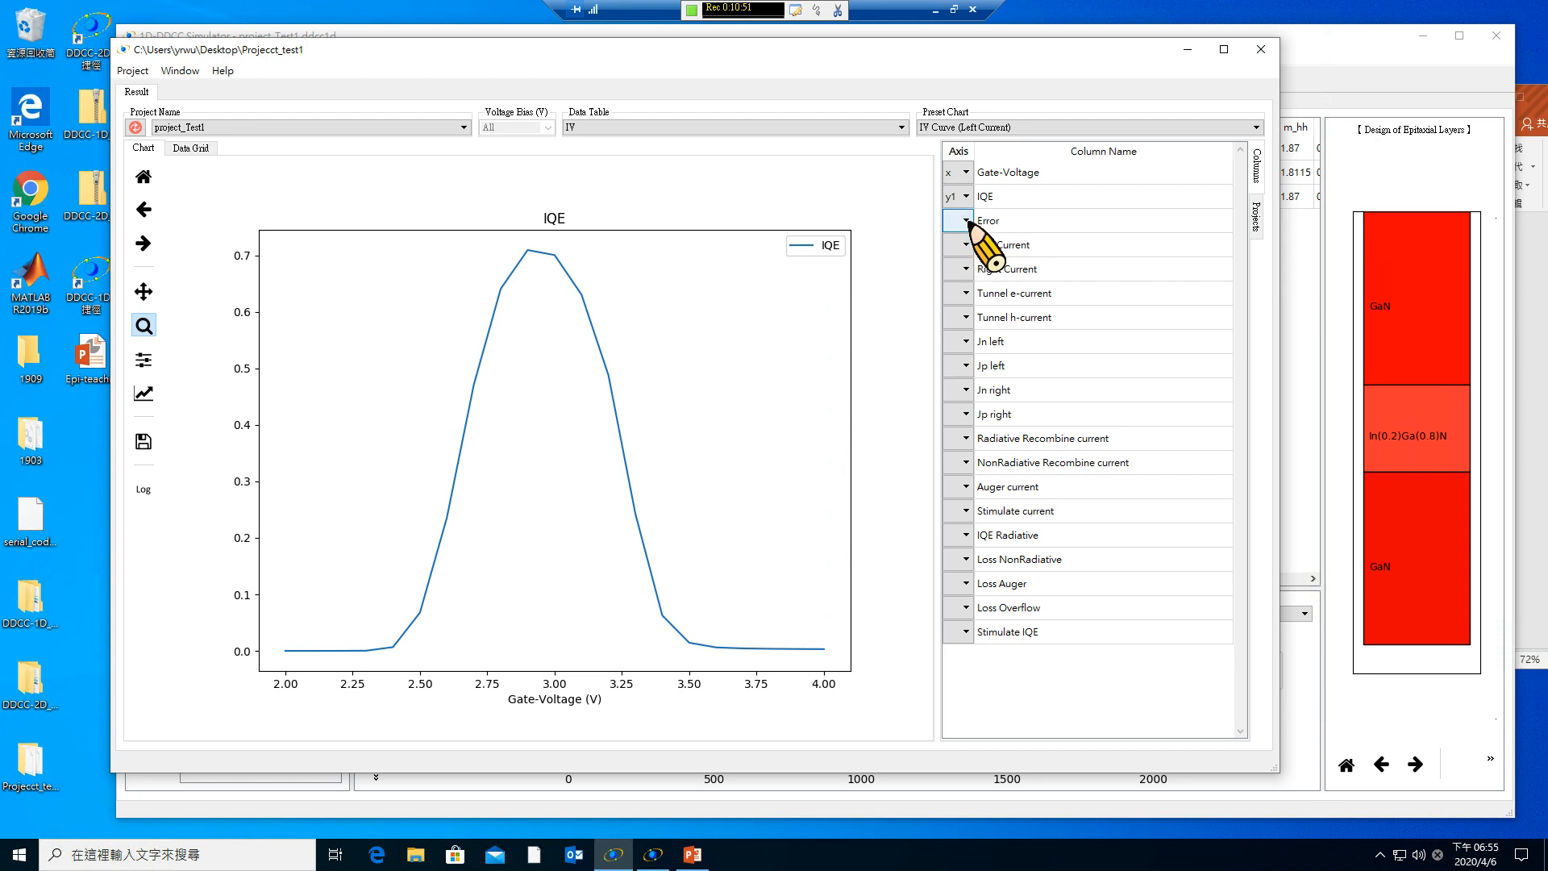
pyautogui.click(966, 245)
pyautogui.click(952, 299)
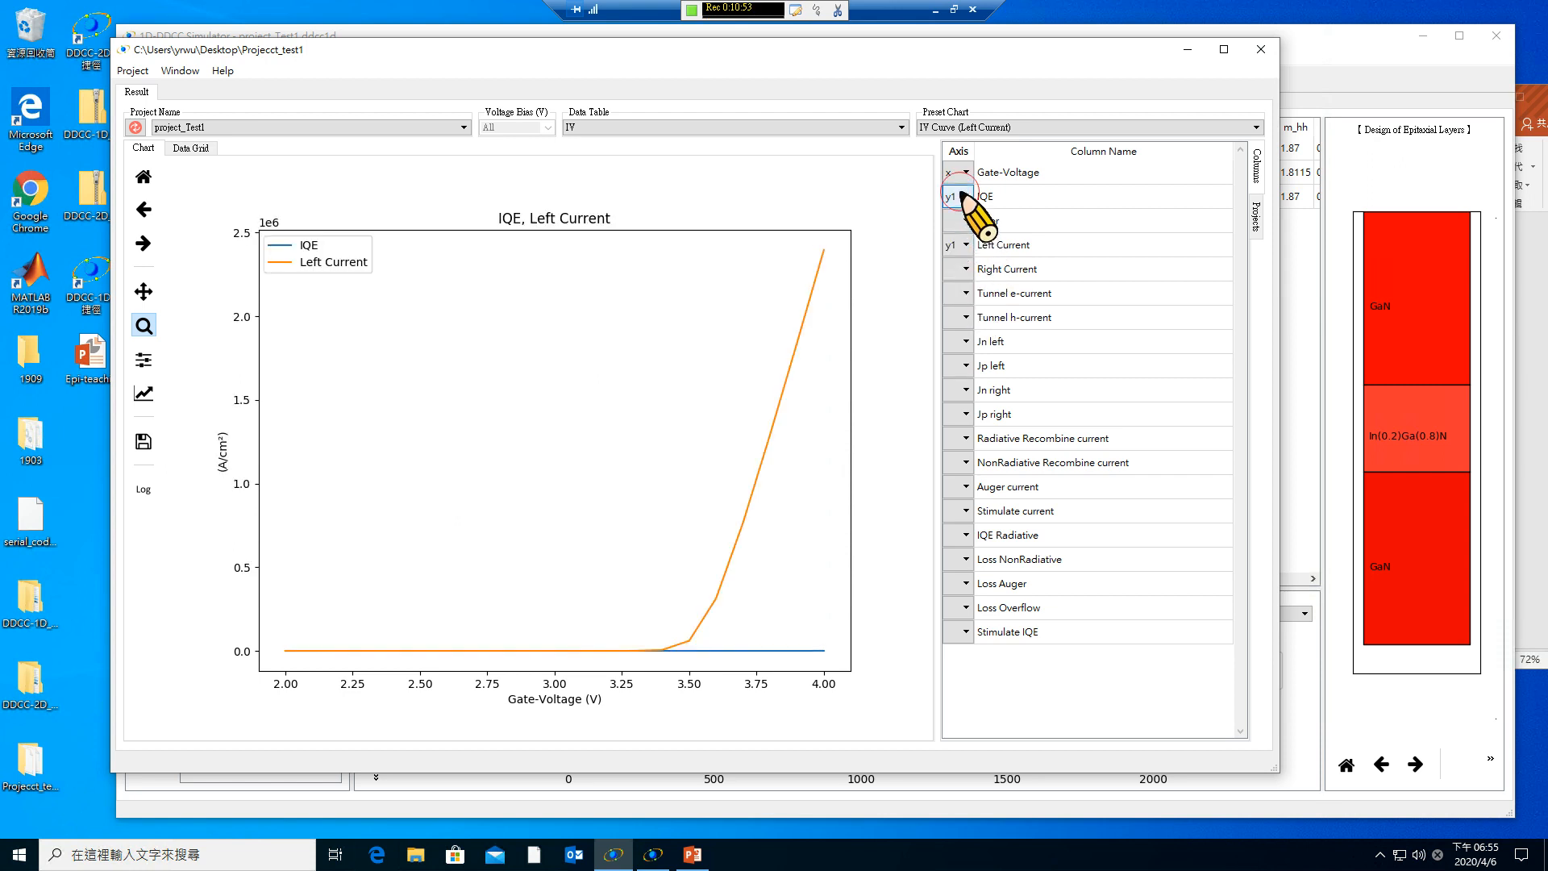
pyautogui.click(965, 196)
pyautogui.click(958, 214)
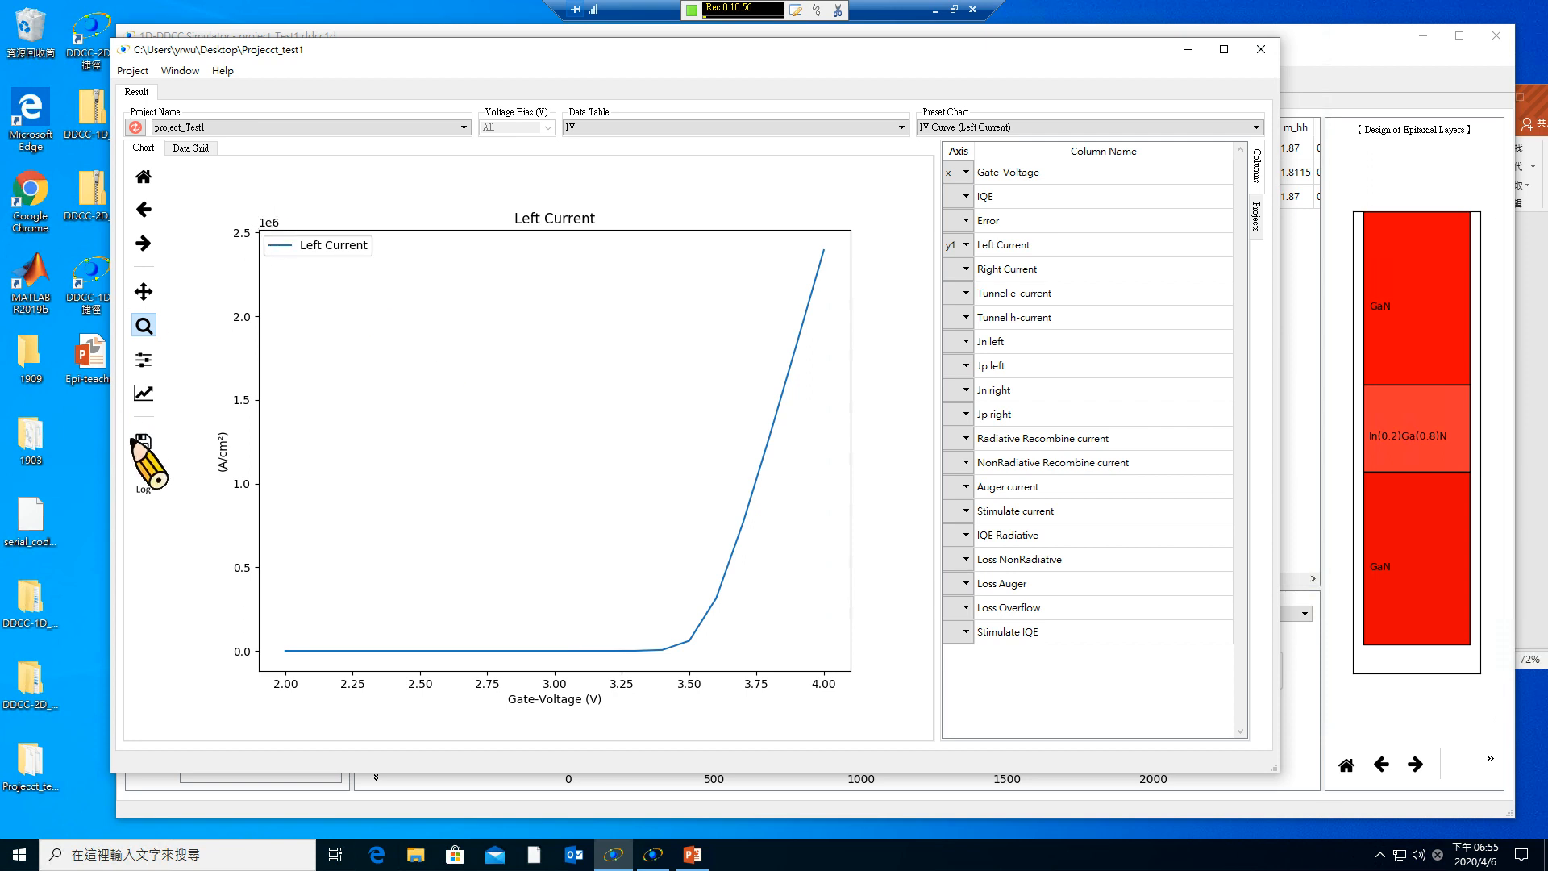
pyautogui.click(143, 490)
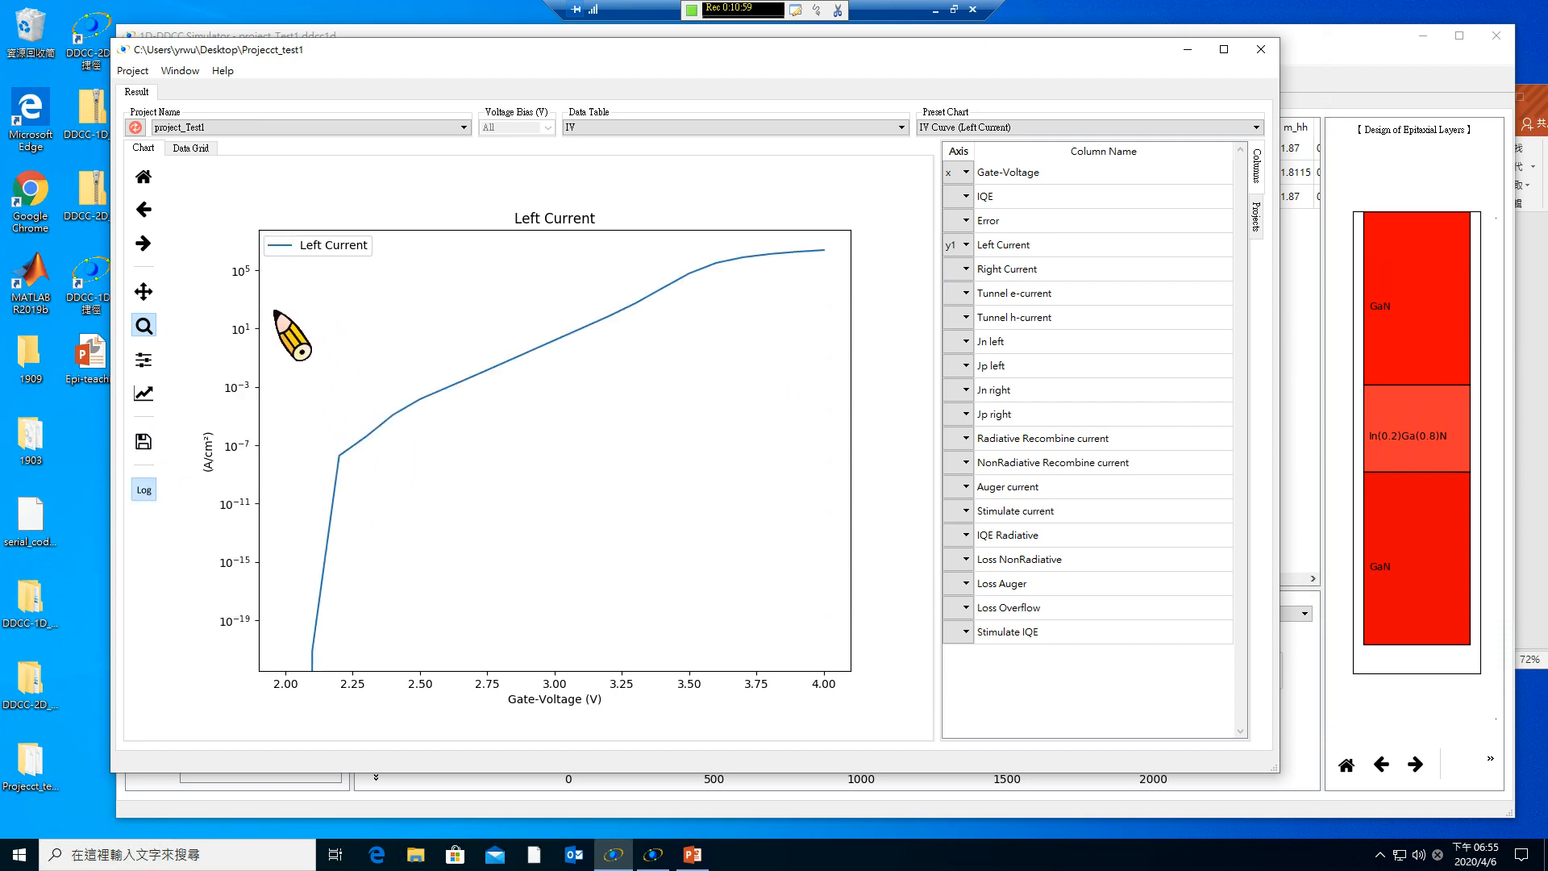
# Zoom in on the I-V curve from about 2.0 to 3.2 V, and close the result viewer.
pyautogui.moveTo(280, 305); pyautogui.dragTo(592, 437)
pyautogui.moveTo(641, 509); pyautogui.dragTo(622, 602)
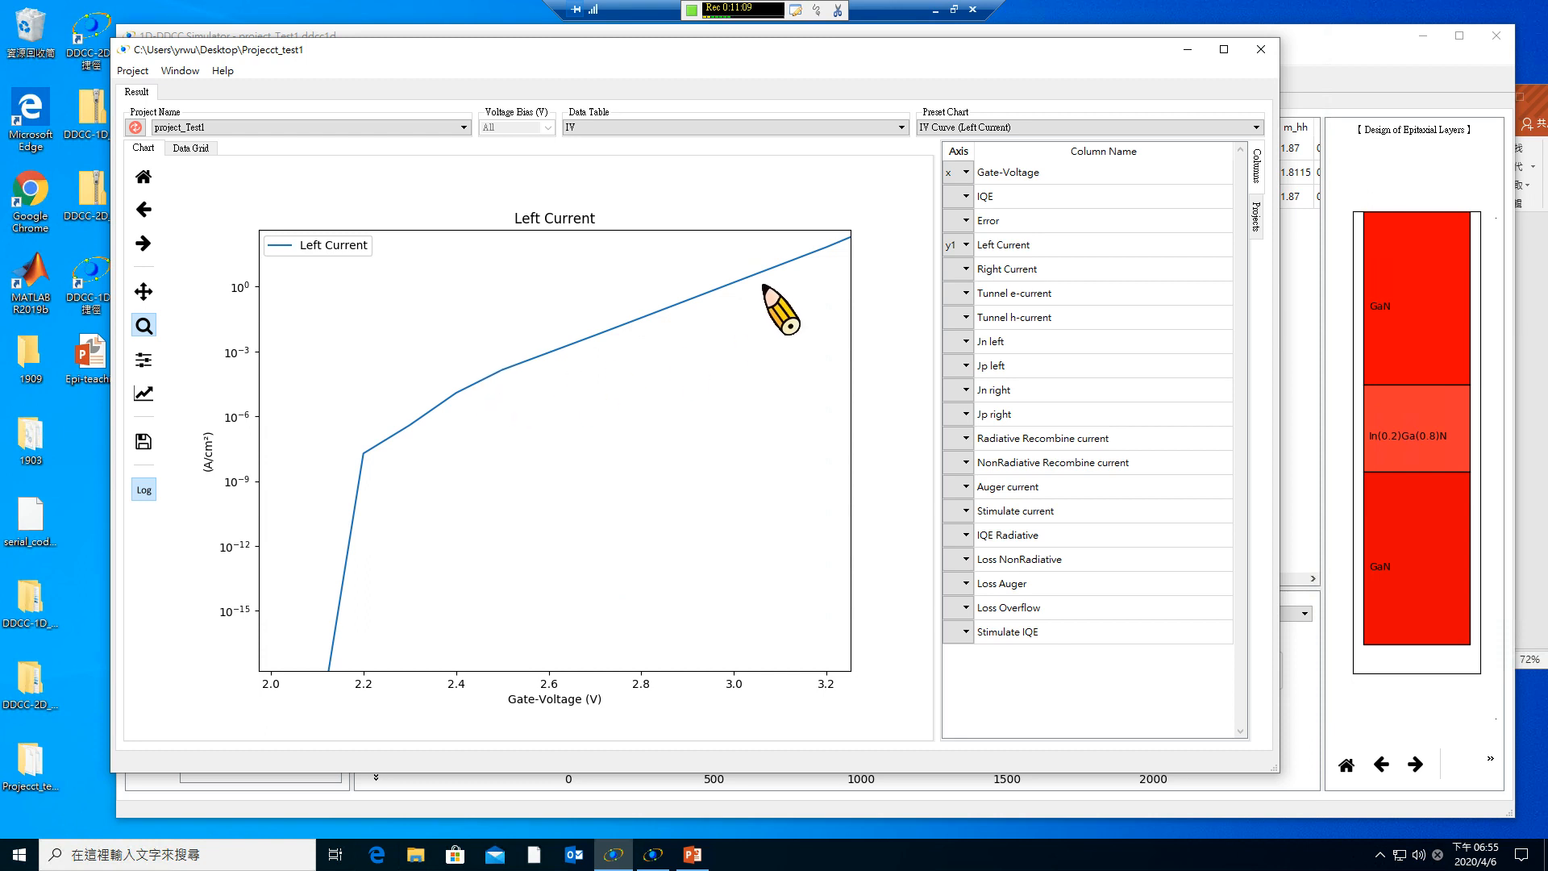
pyautogui.click(1259, 49)
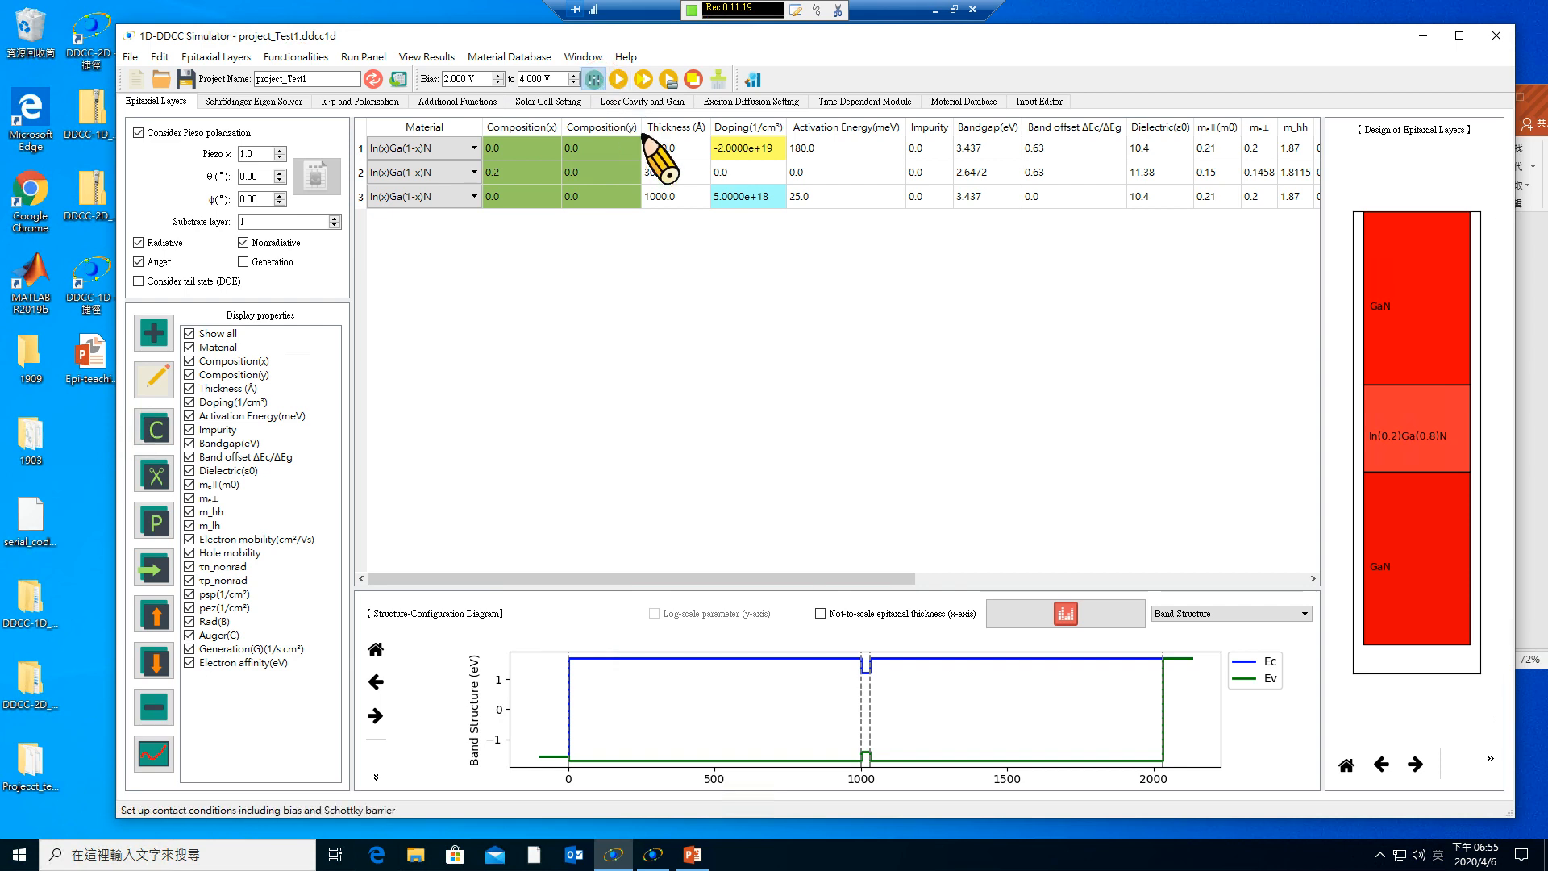
# Set the contact bias sweep to start at 2.500 V and end at 3.200 V with a 0.010 V step.
pyautogui.click(593, 79)
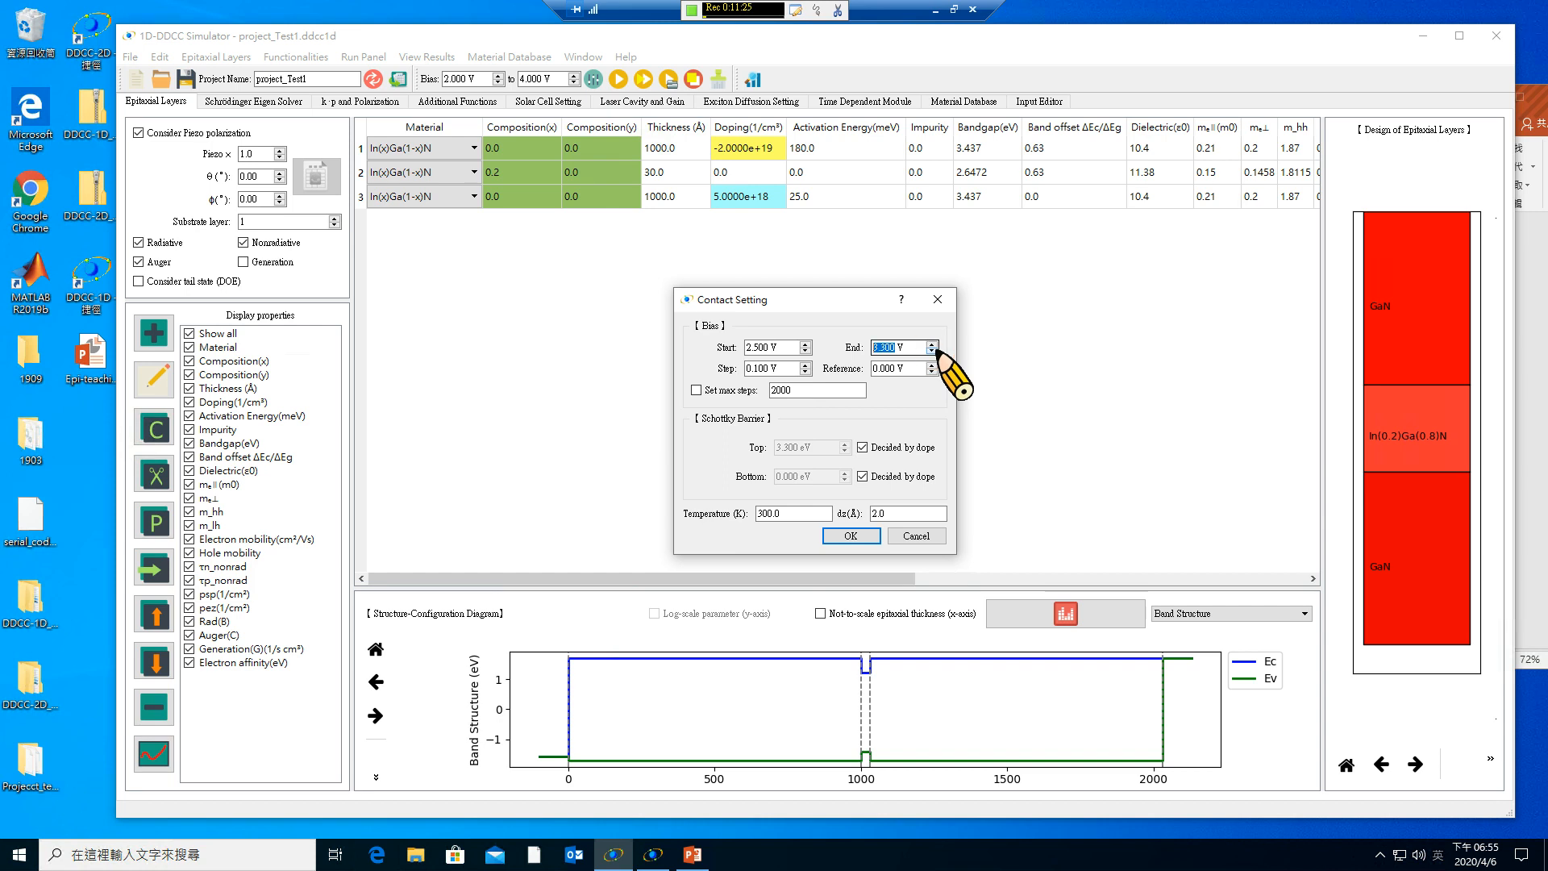
pyautogui.click(932, 351)
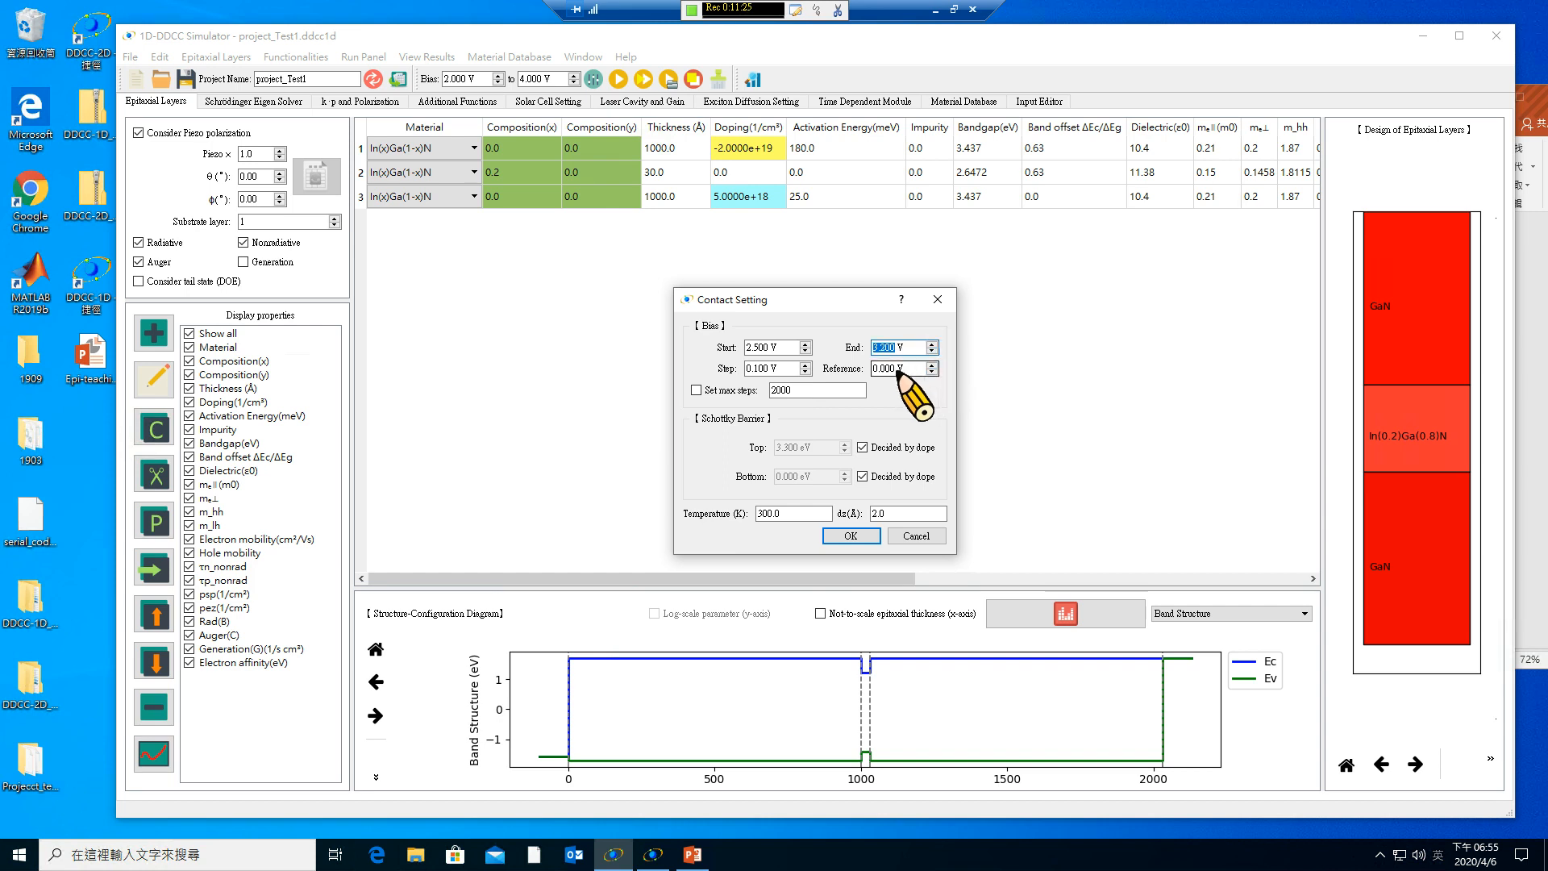
pyautogui.click(758, 368)
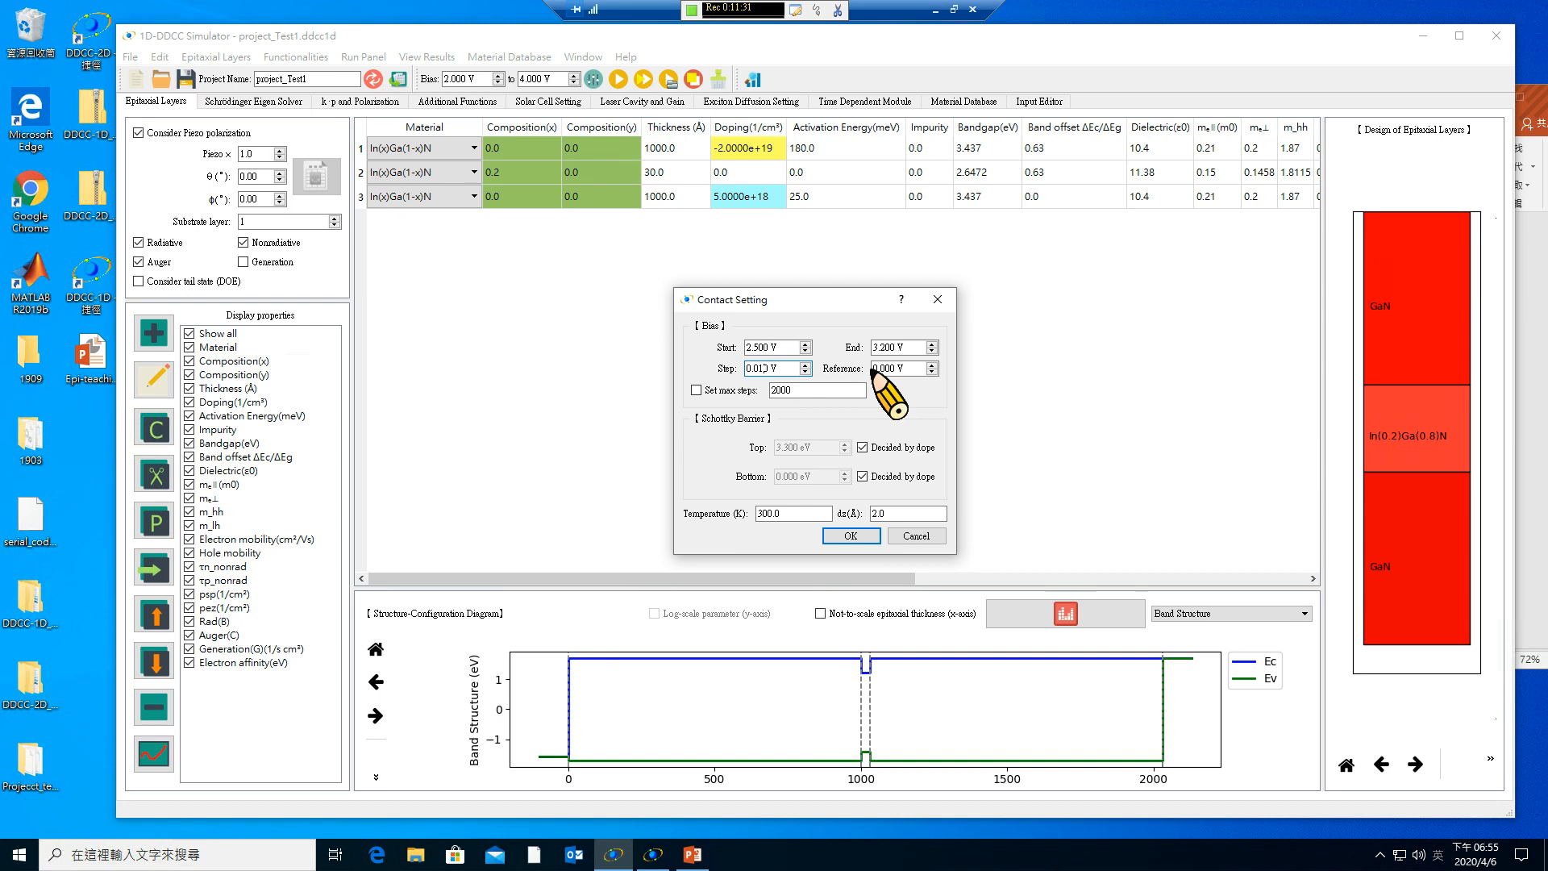
pyautogui.click(868, 535)
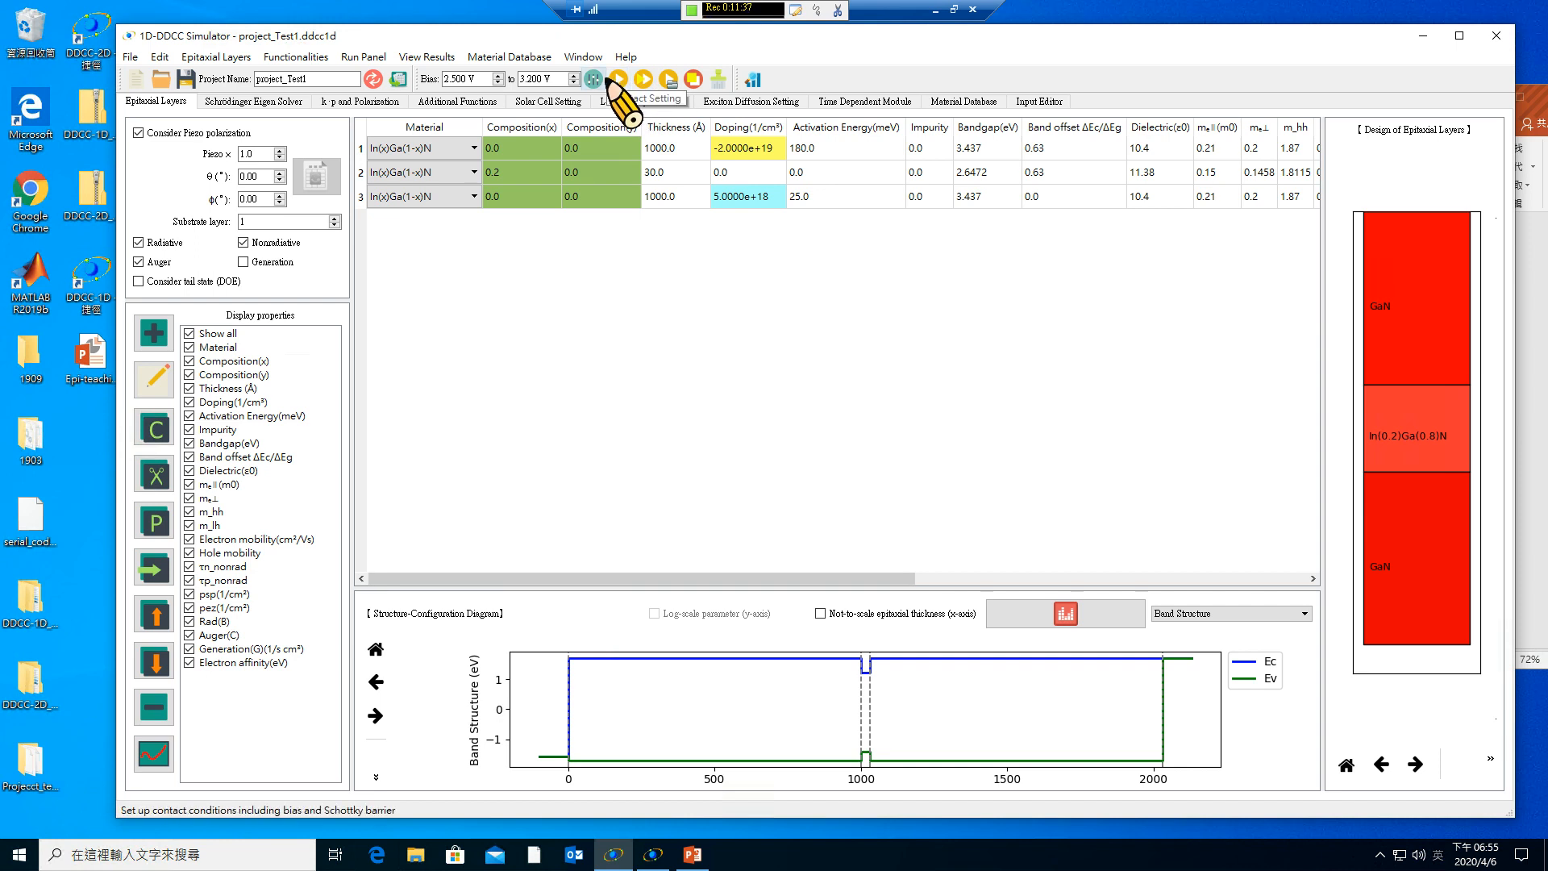
# Run the simulation, accepting the contact settings, and move the simulation log aside.
pyautogui.click(629, 79)
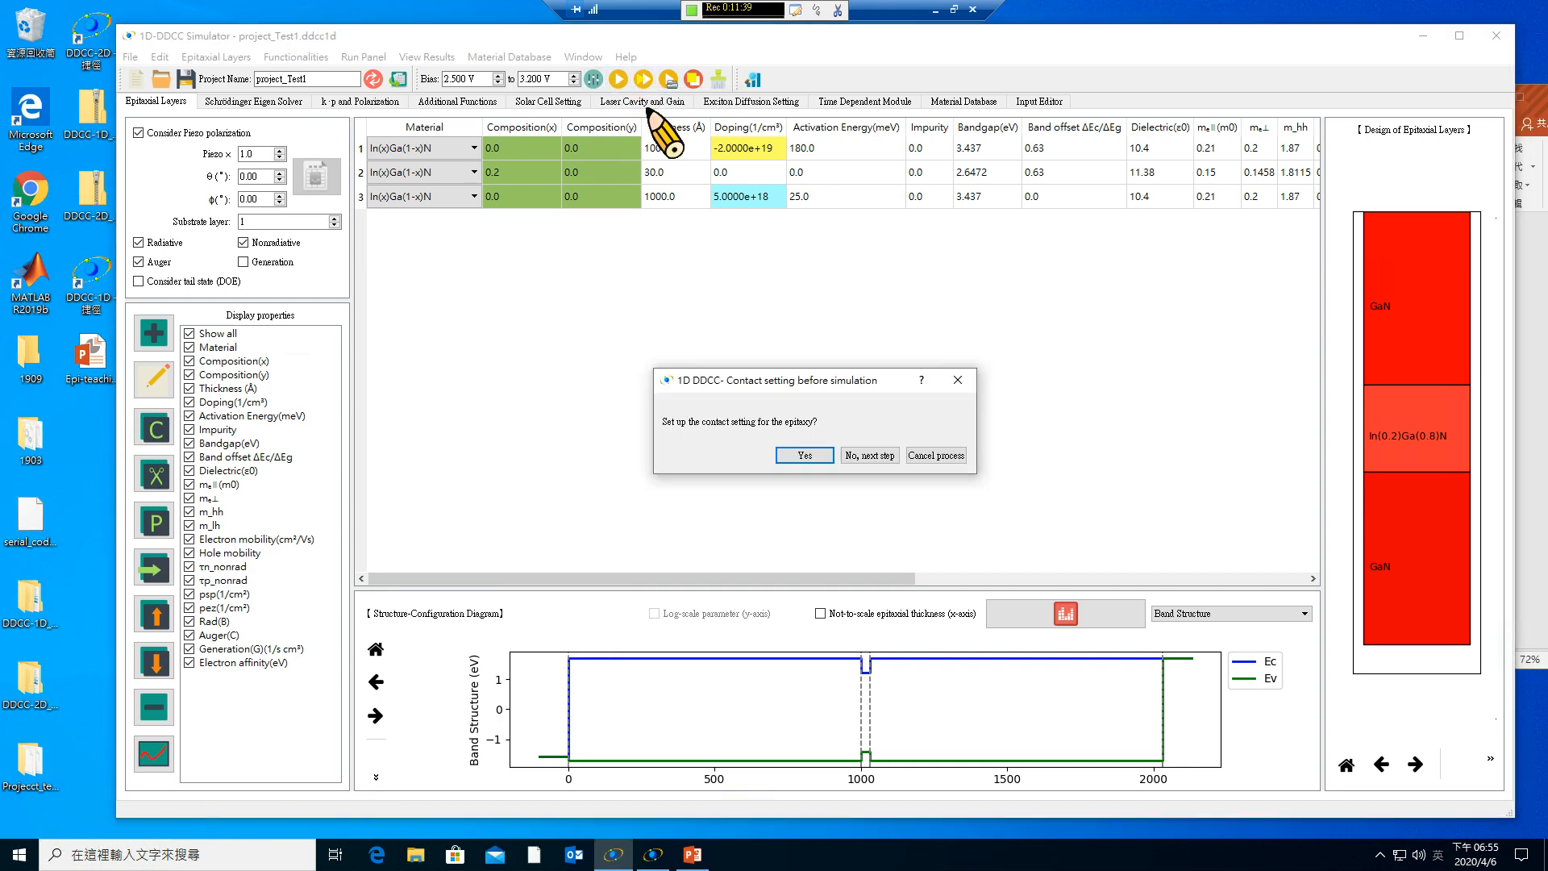
pyautogui.click(806, 455)
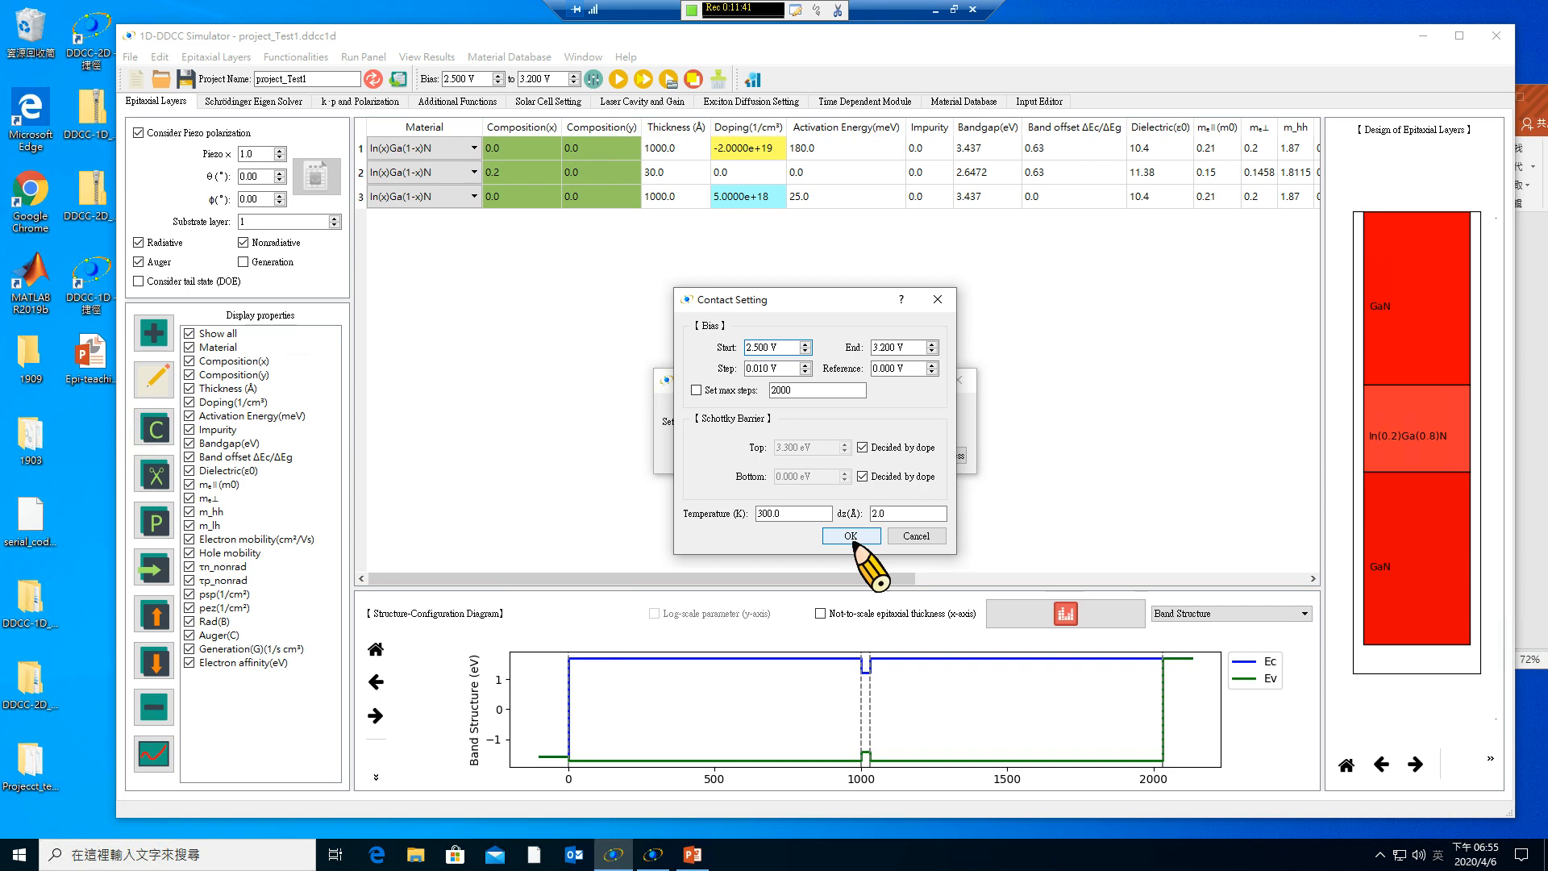
pyautogui.click(852, 536)
pyautogui.click(806, 454)
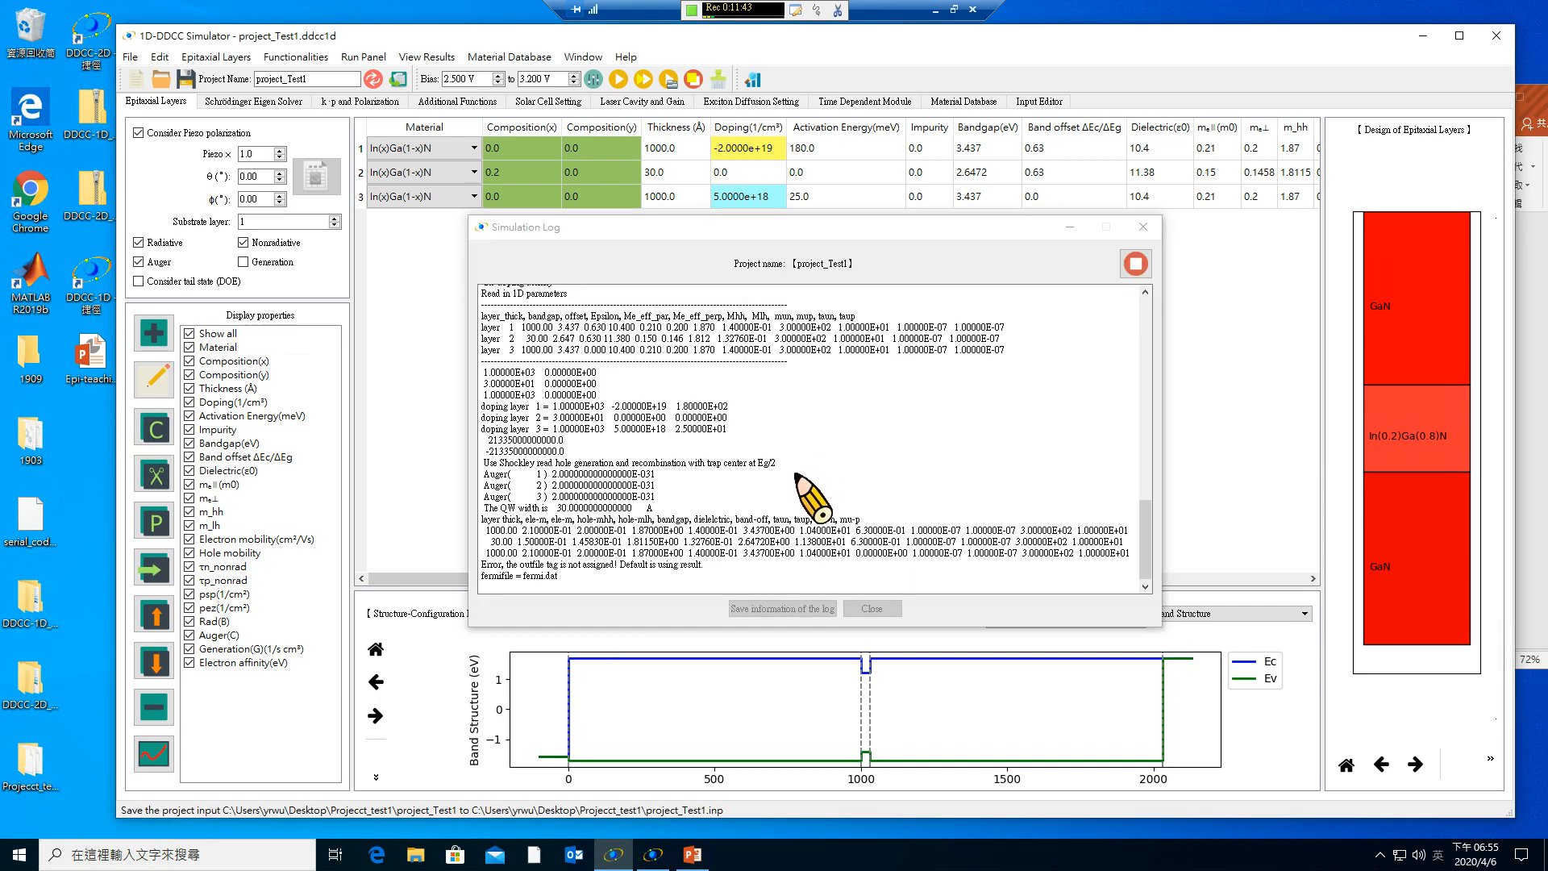
pyautogui.moveTo(771, 228); pyautogui.dragTo(611, 235)
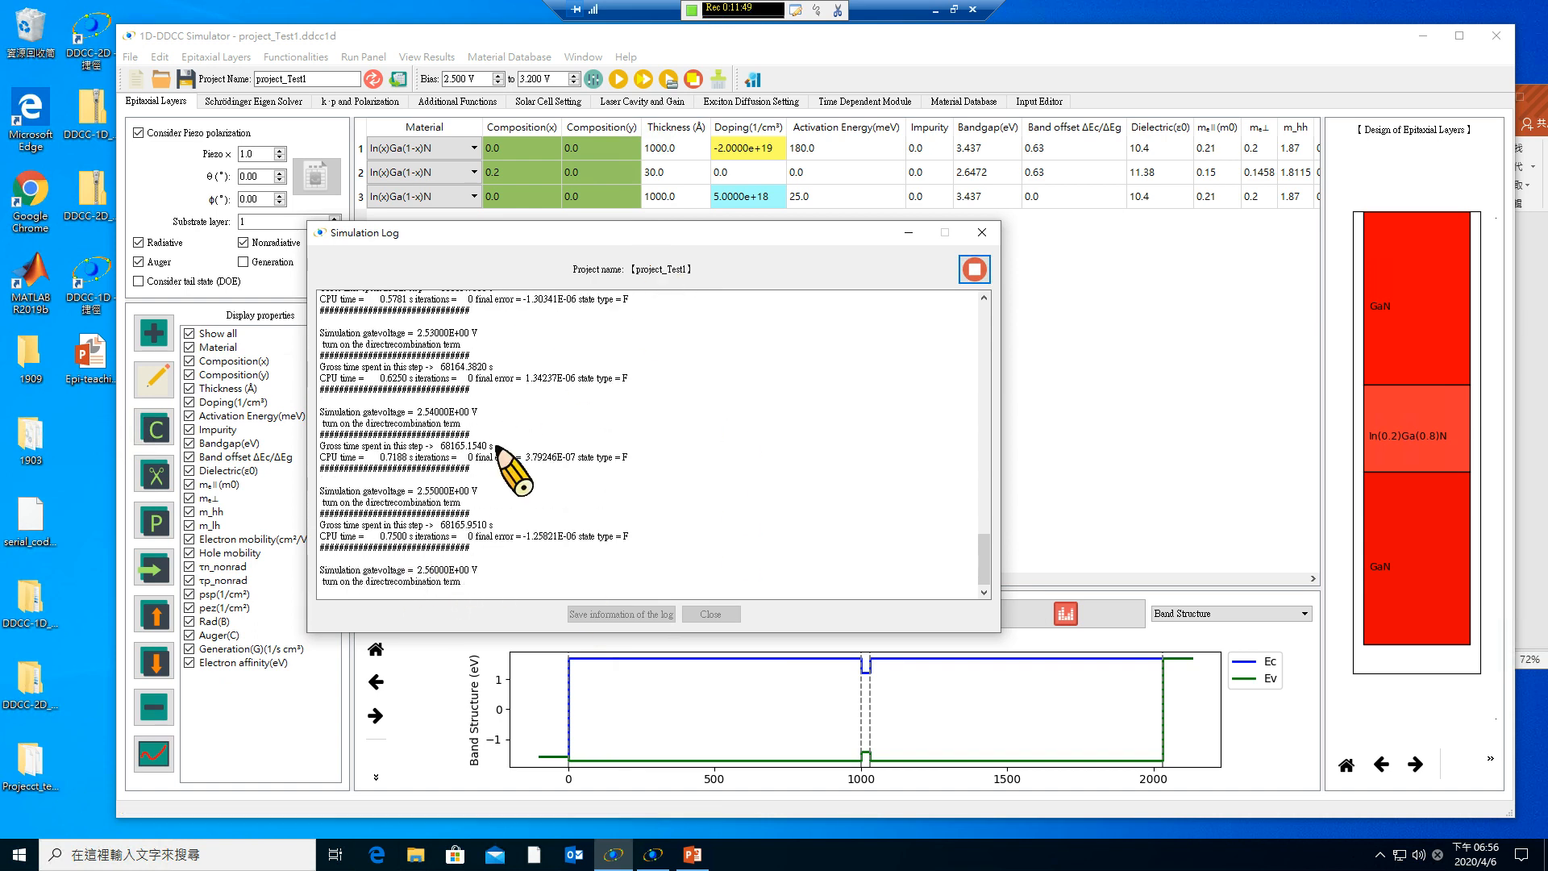
# Open the result viewer, check the voltage biases available for project_Test1, and close the viewer.
pyautogui.click(753, 79)
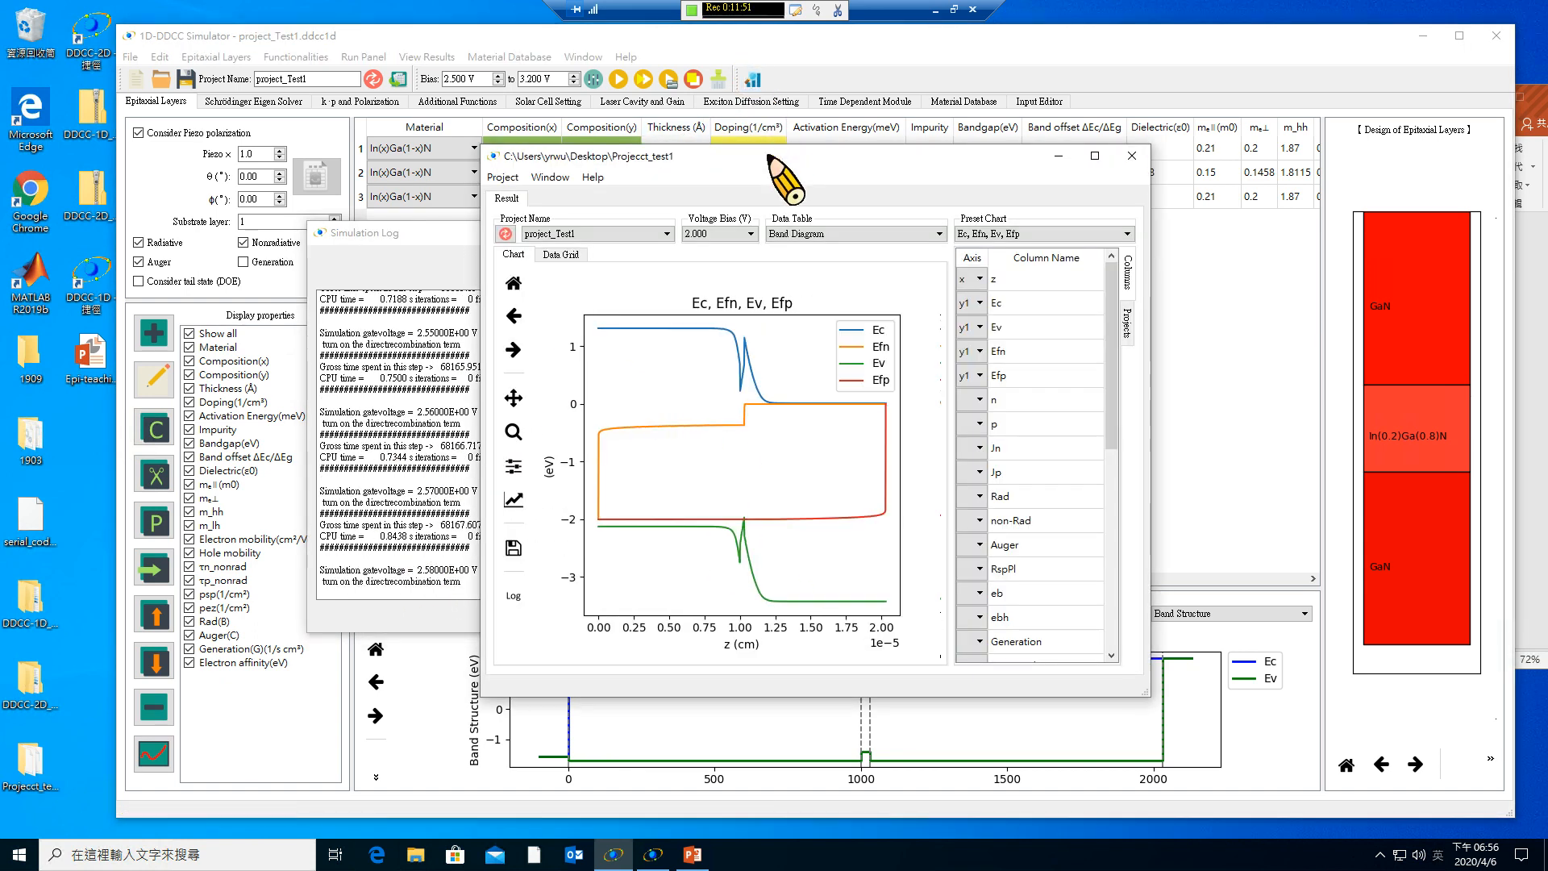
pyautogui.click(750, 234)
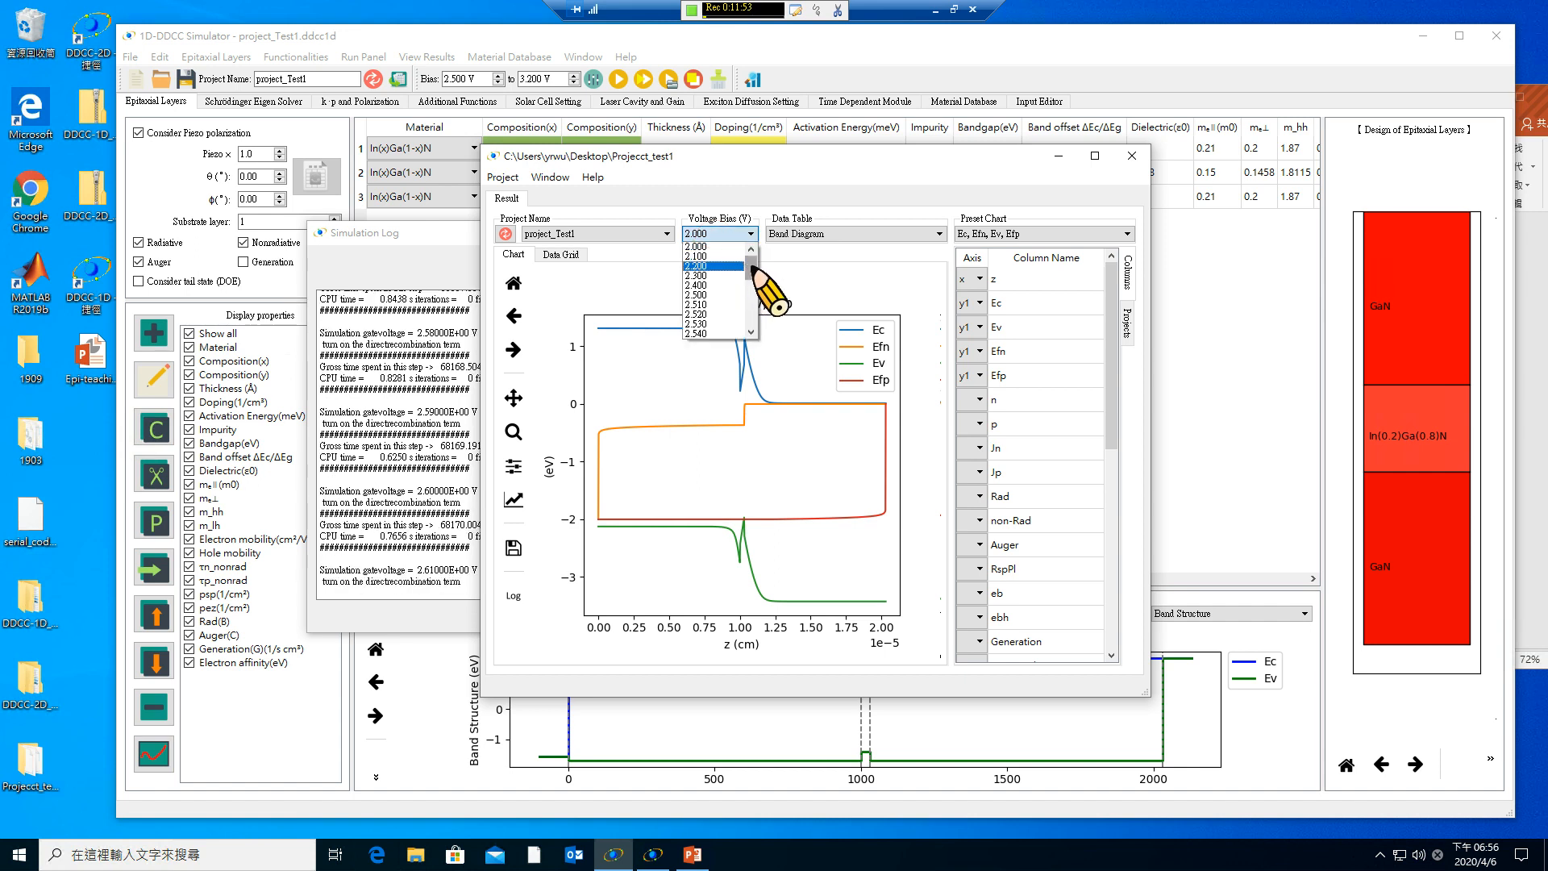
pyautogui.click(703, 247)
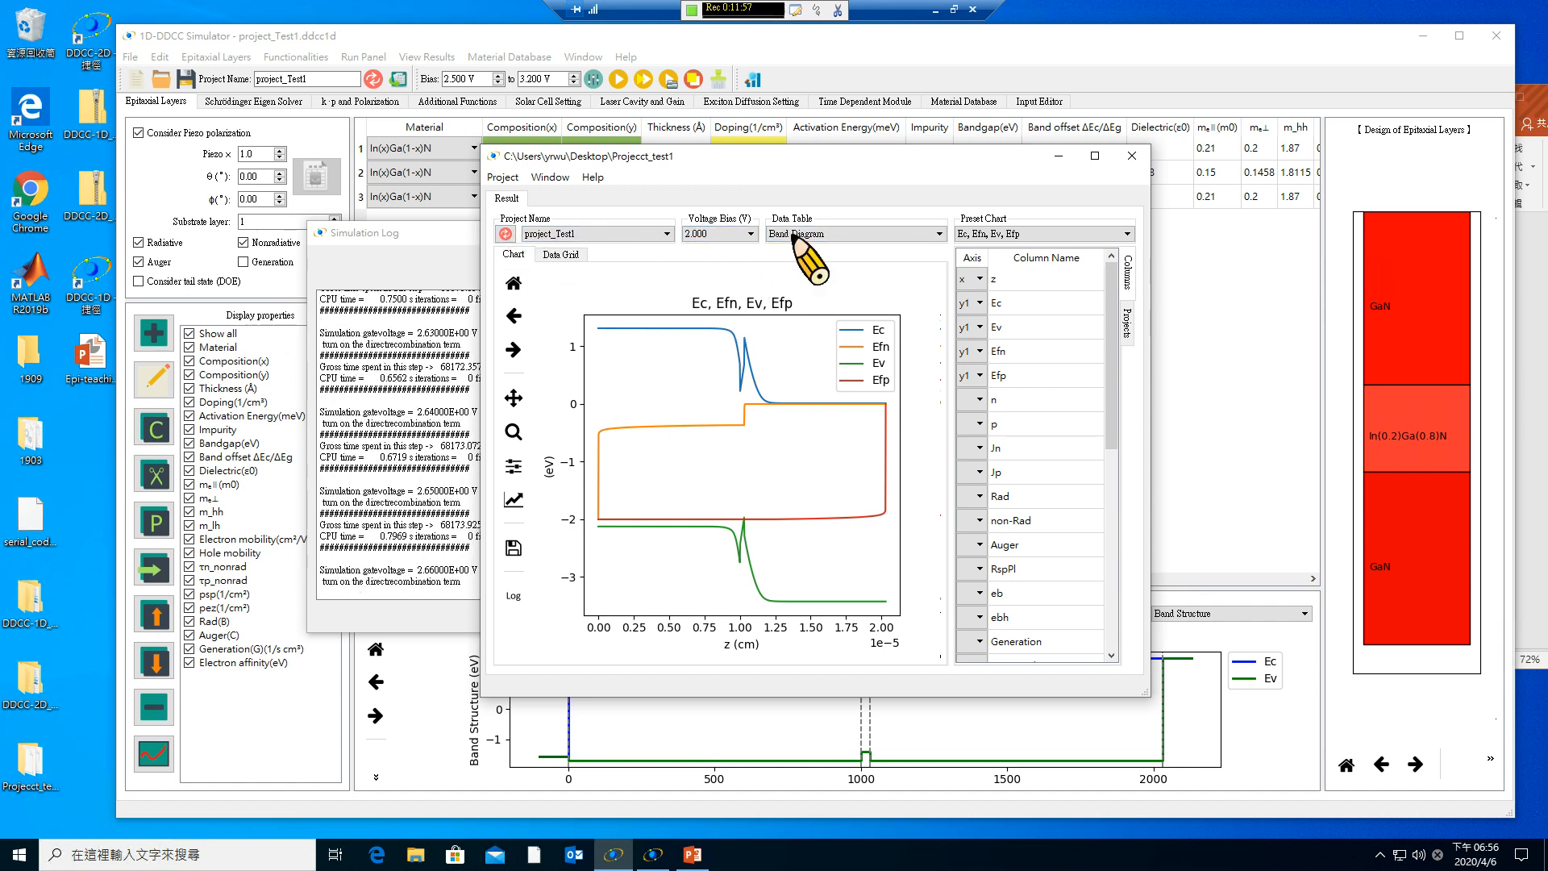
pyautogui.click(726, 234)
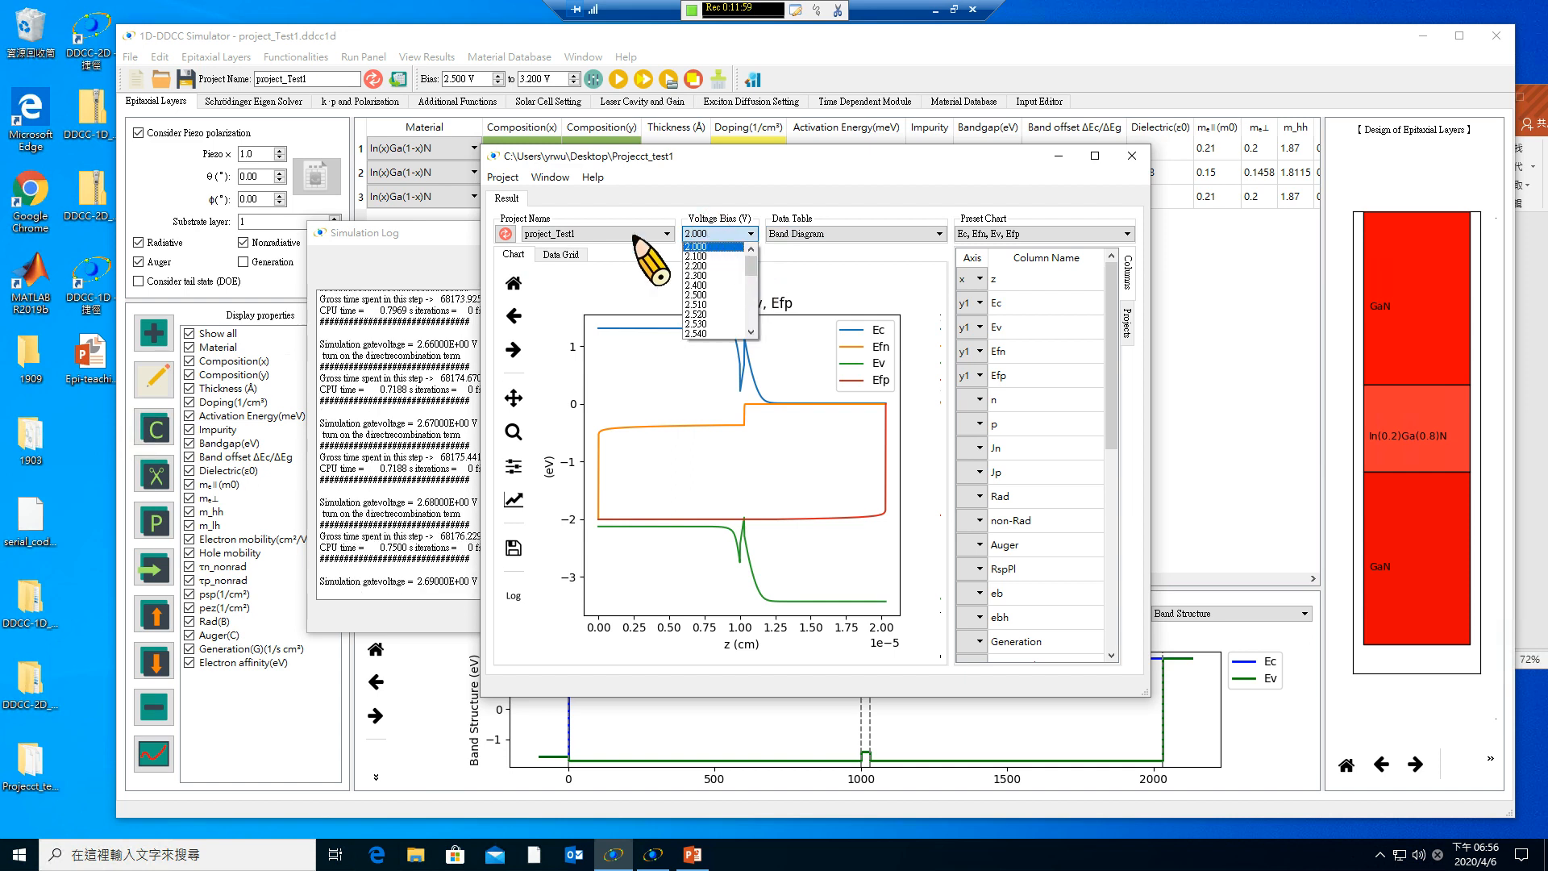
pyautogui.click(504, 234)
pyautogui.click(724, 233)
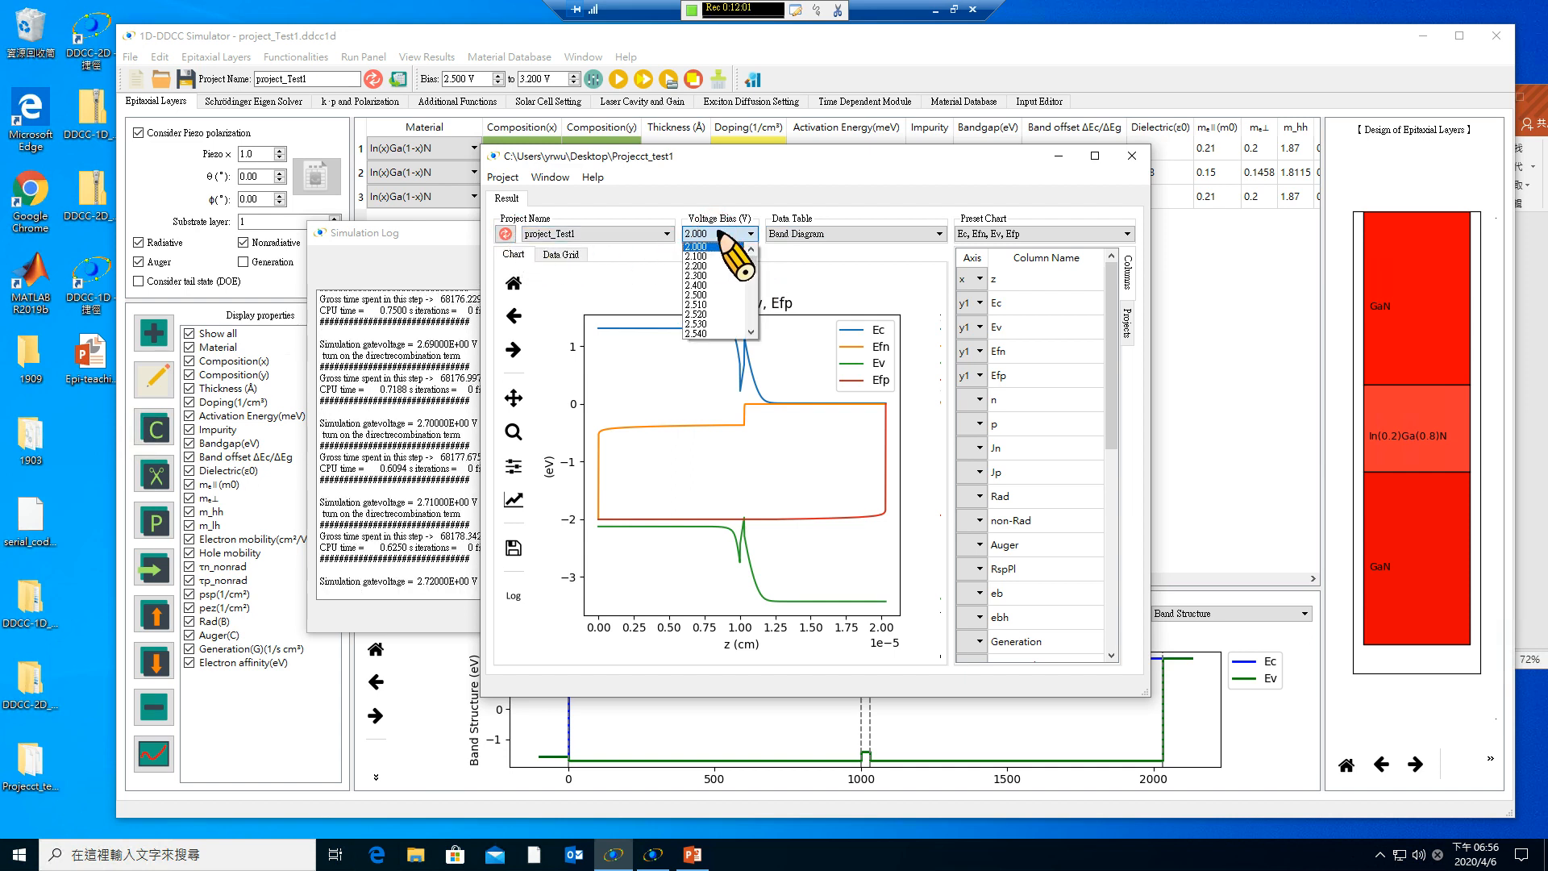
pyautogui.click(1113, 155)
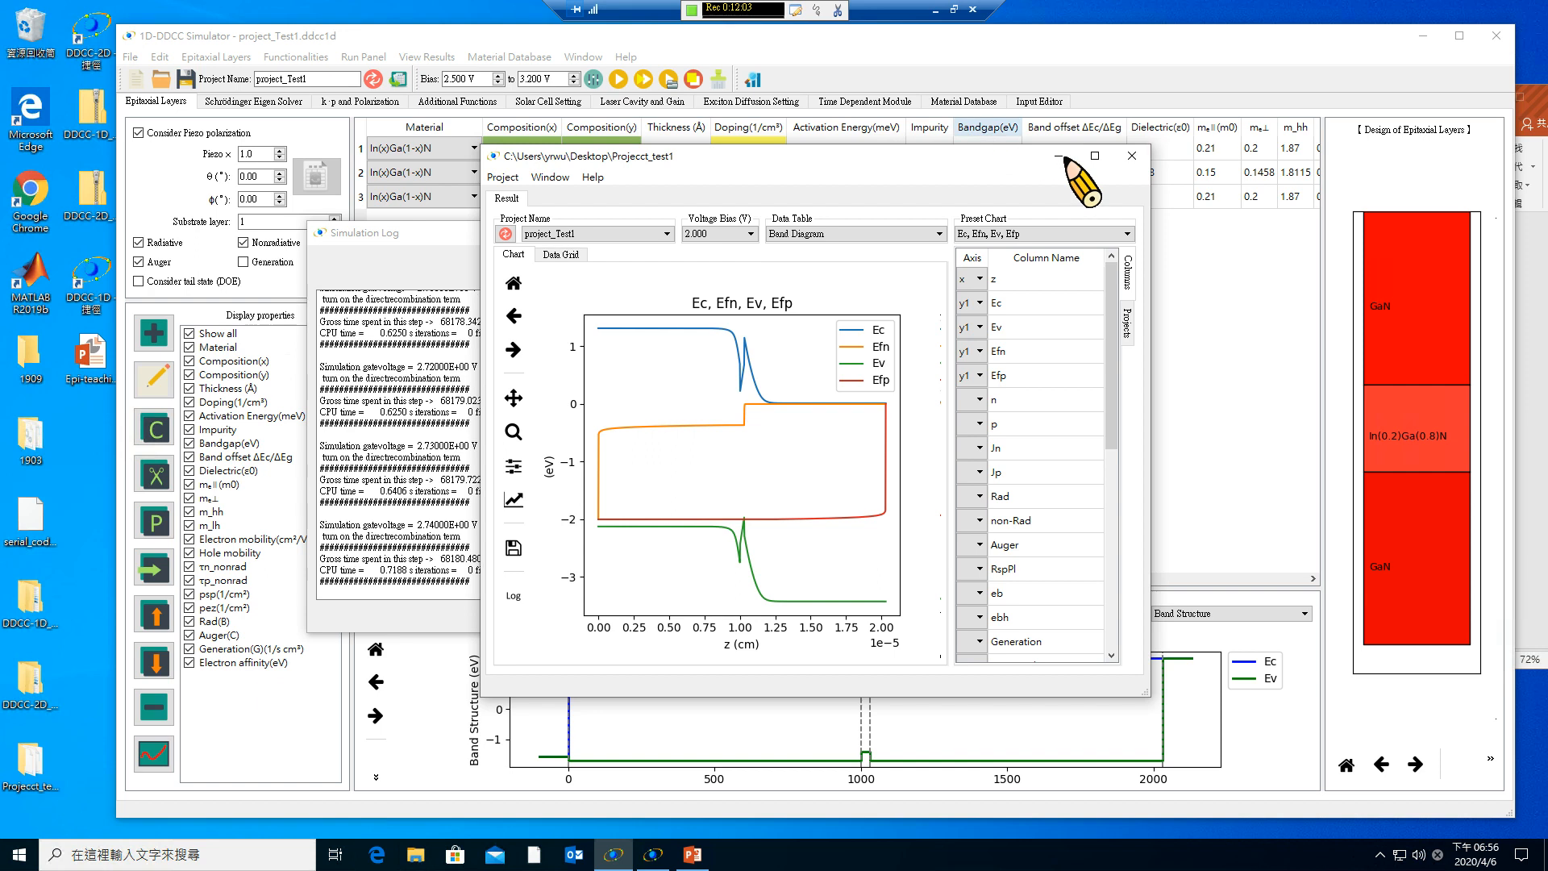
pyautogui.click(1132, 156)
# Reopen the result viewer and step the band diagram through the 2.510, 2.520 and 2.530 V biases.
pyautogui.click(751, 79)
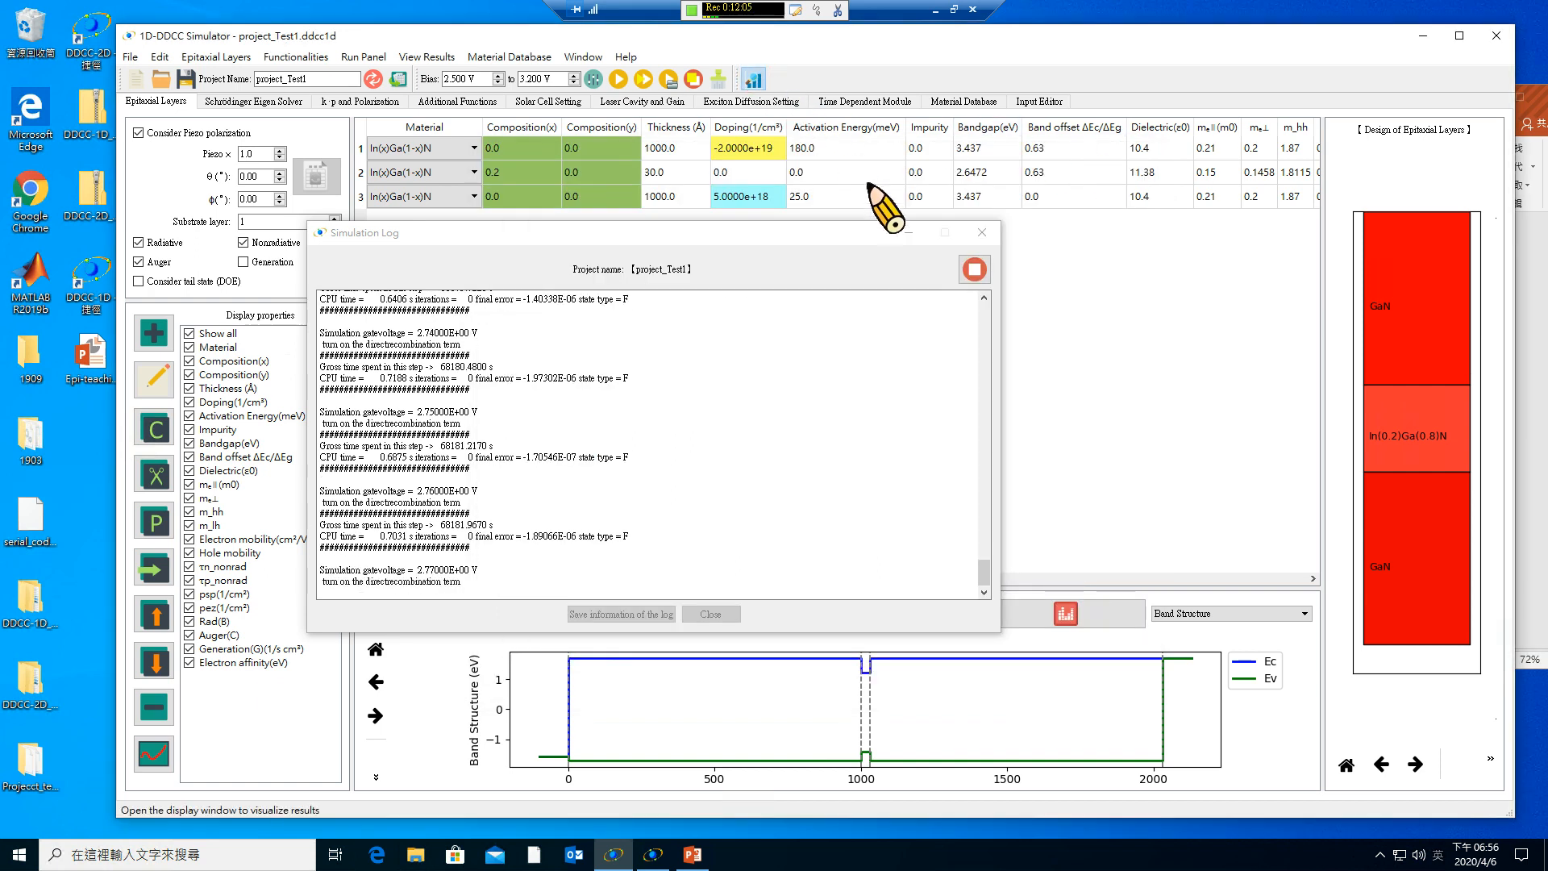
pyautogui.click(726, 236)
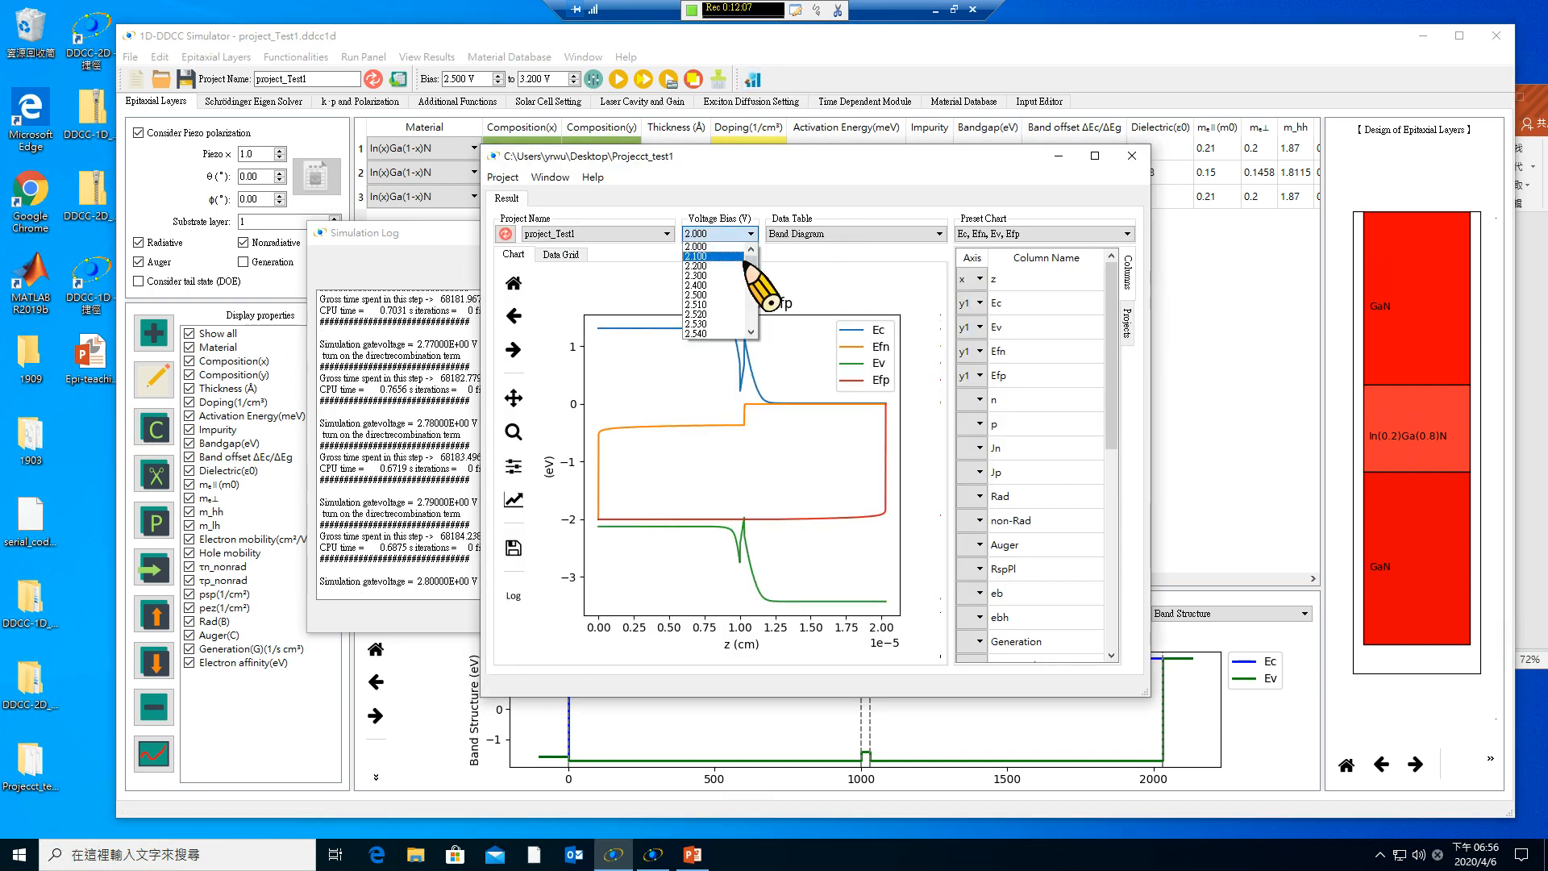
pyautogui.moveTo(751, 265); pyautogui.dragTo(750, 280)
pyautogui.scroll(5, 746, 283)
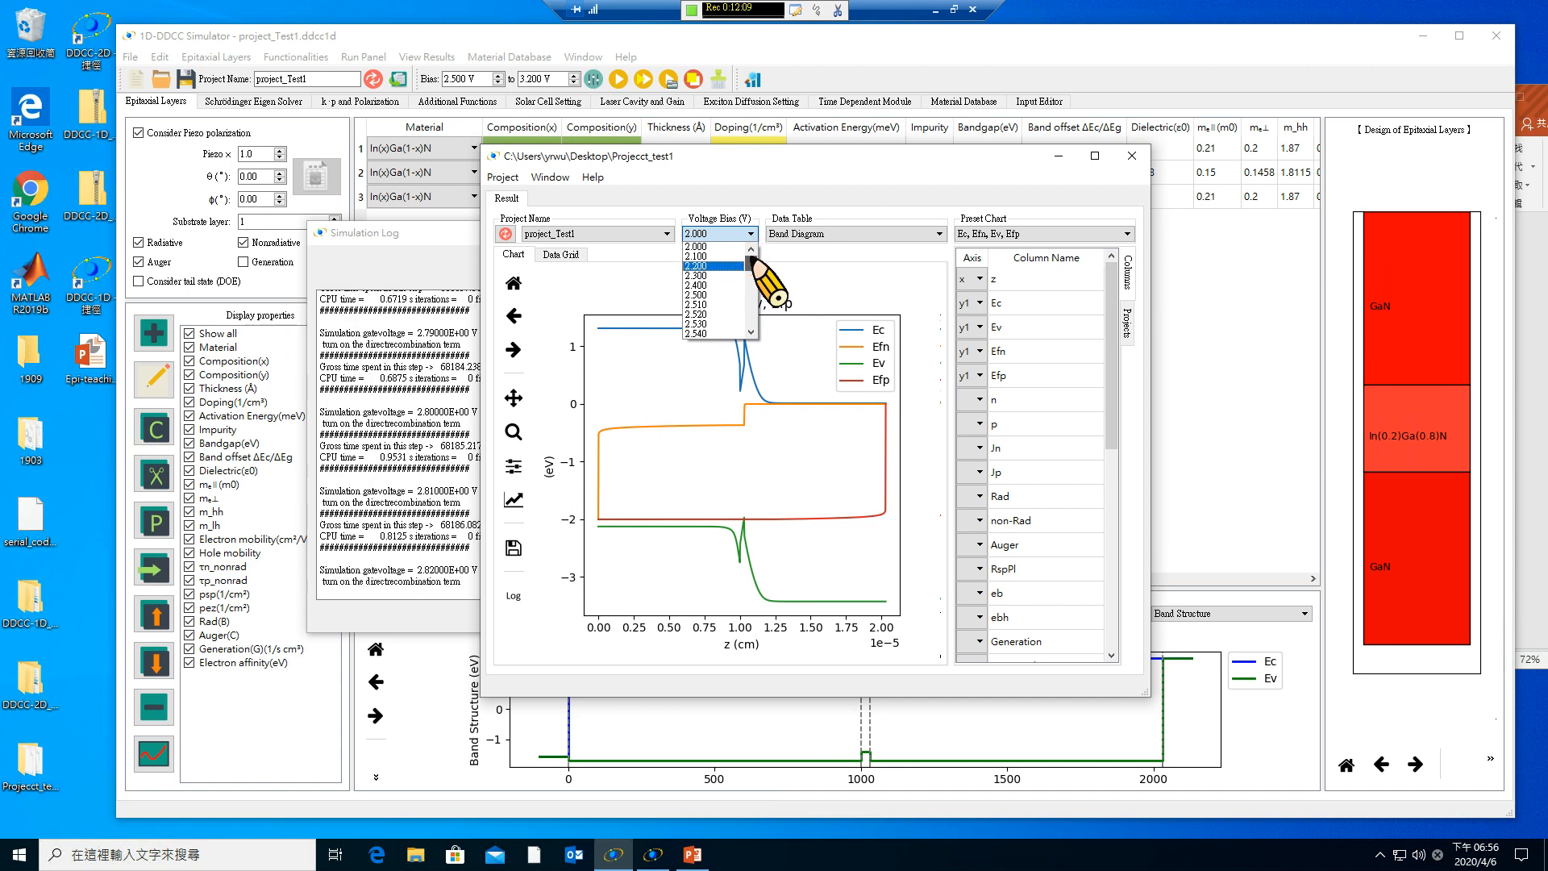
pyautogui.click(712, 305)
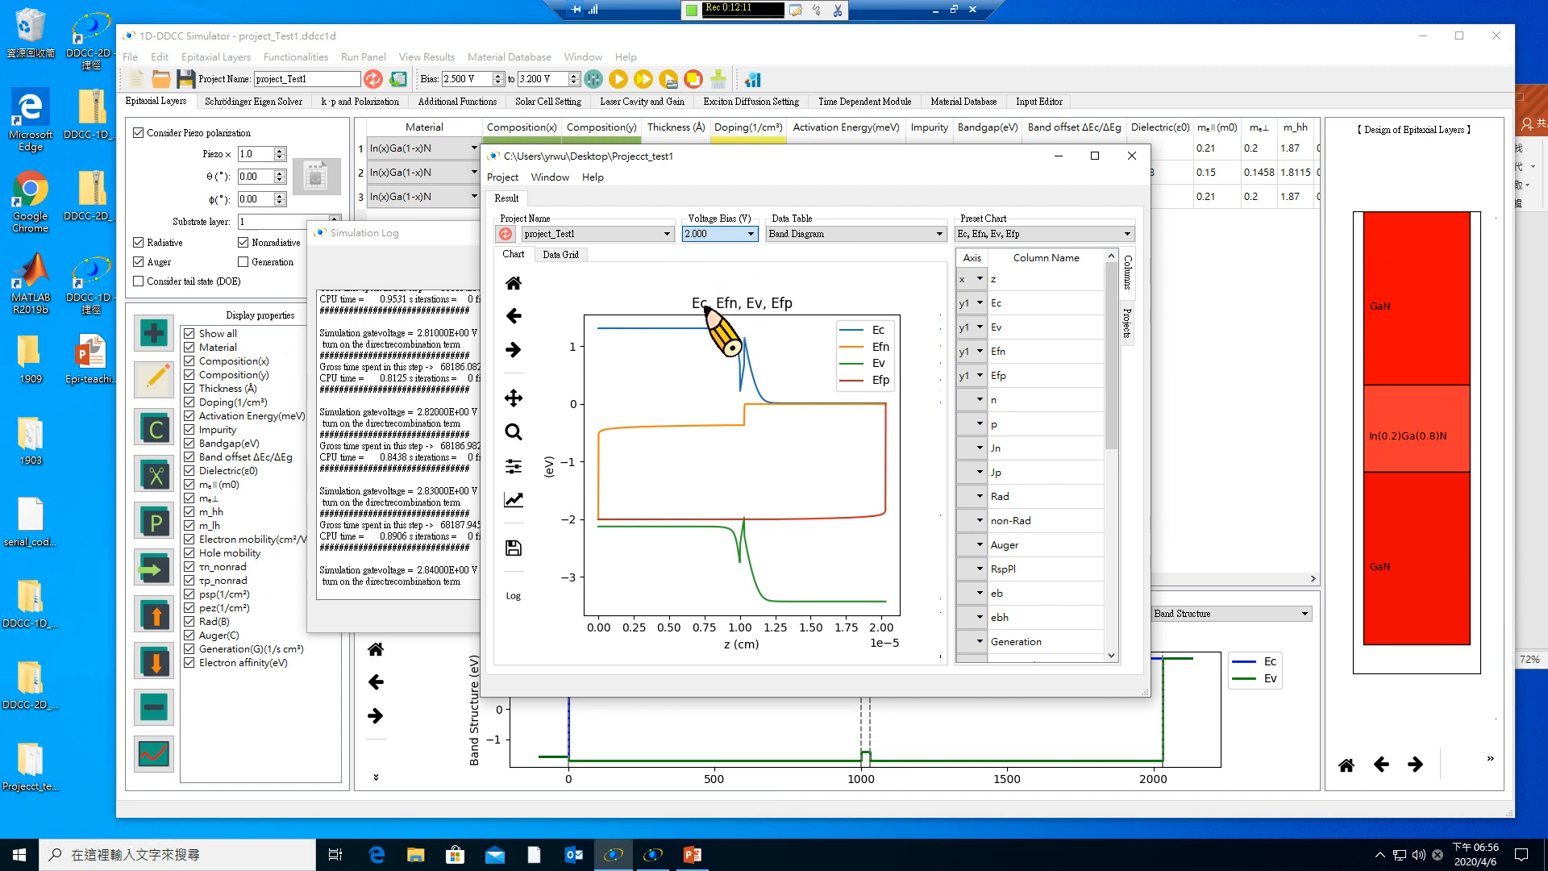
pyautogui.click(734, 234)
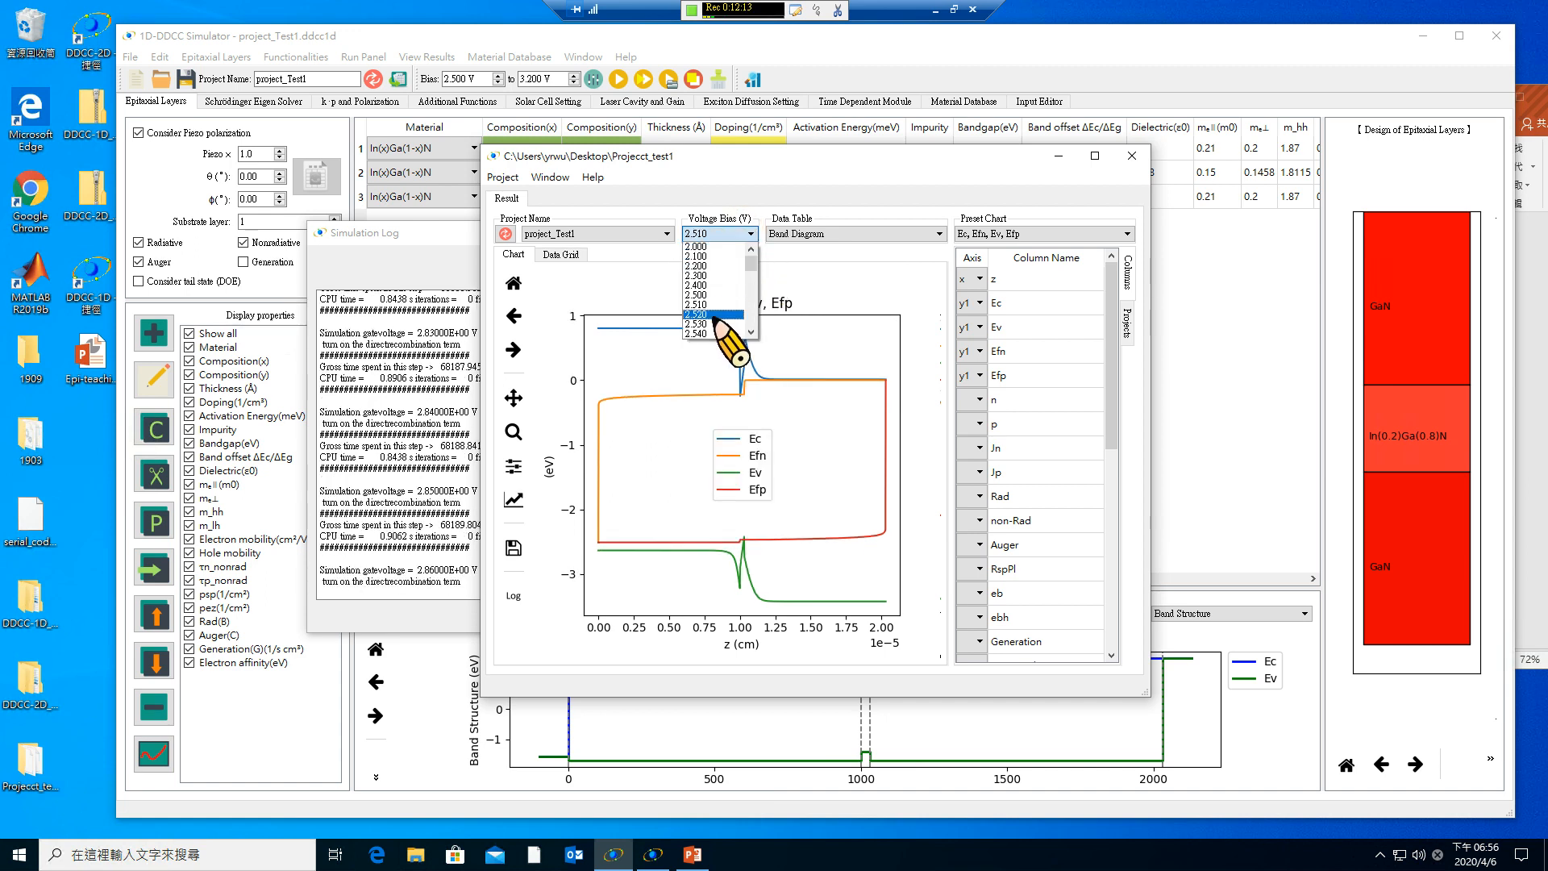
pyautogui.click(713, 314)
pyautogui.click(733, 232)
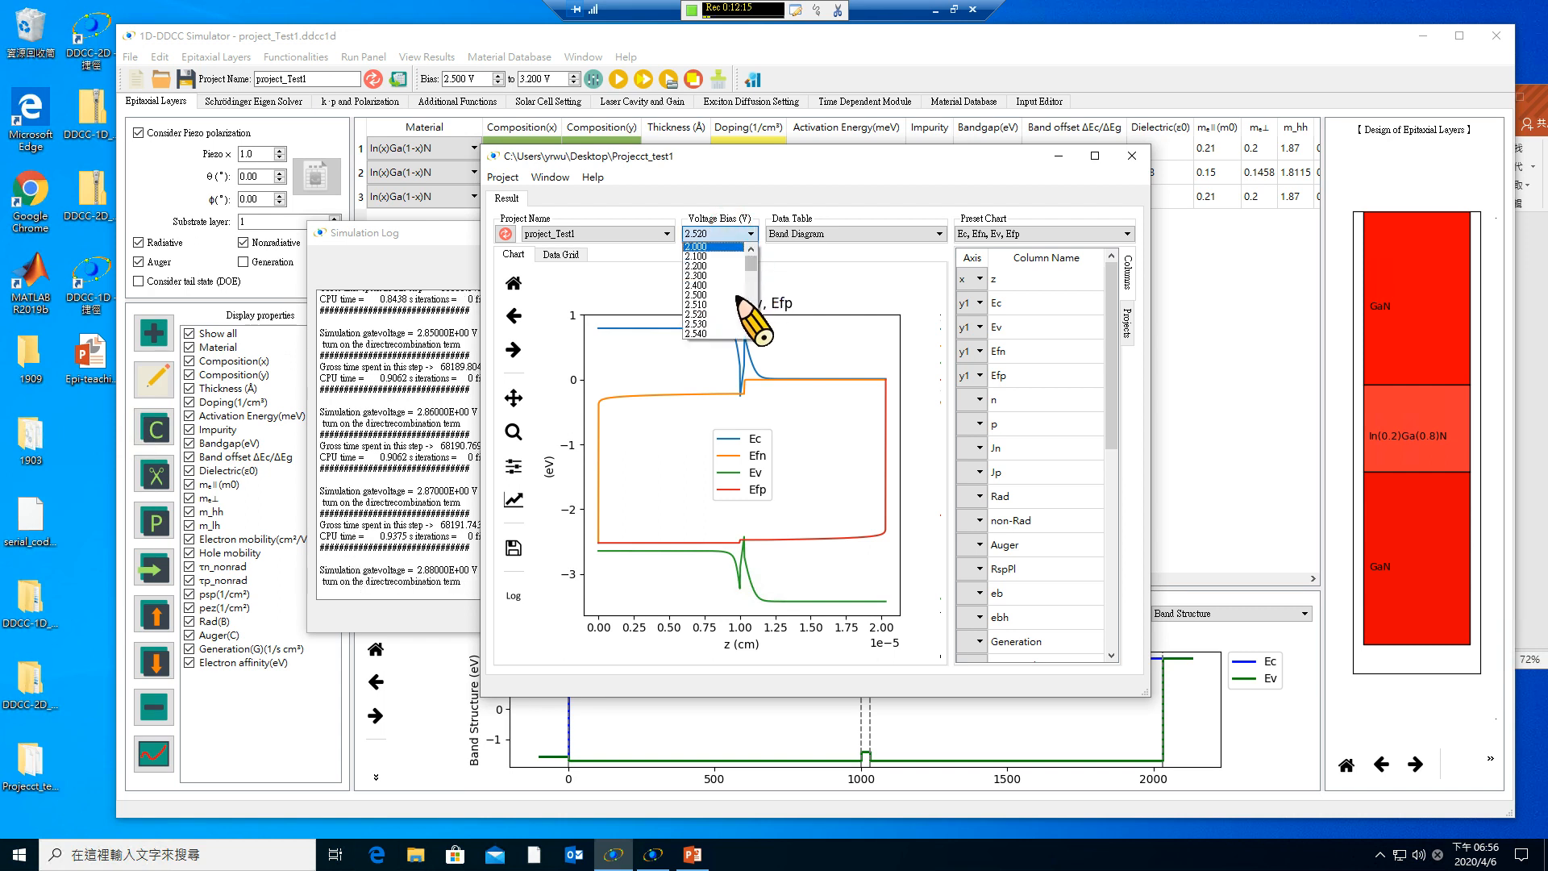
pyautogui.click(717, 324)
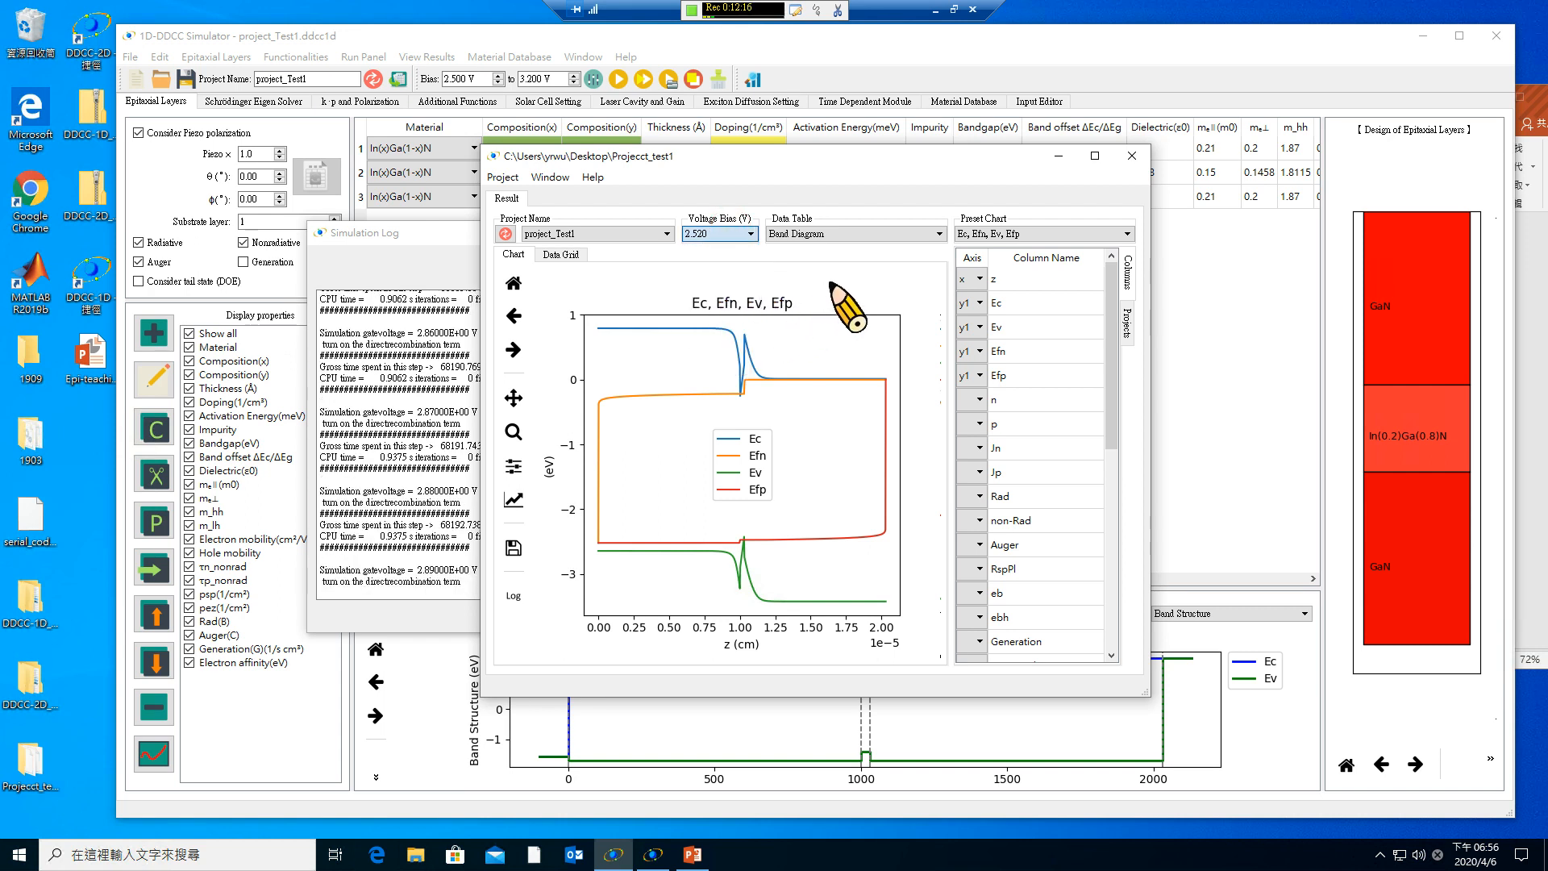
# Show the left-current I-V curve from the IV data table and look through the preset charts.
pyautogui.click(885, 236)
pyautogui.click(867, 252)
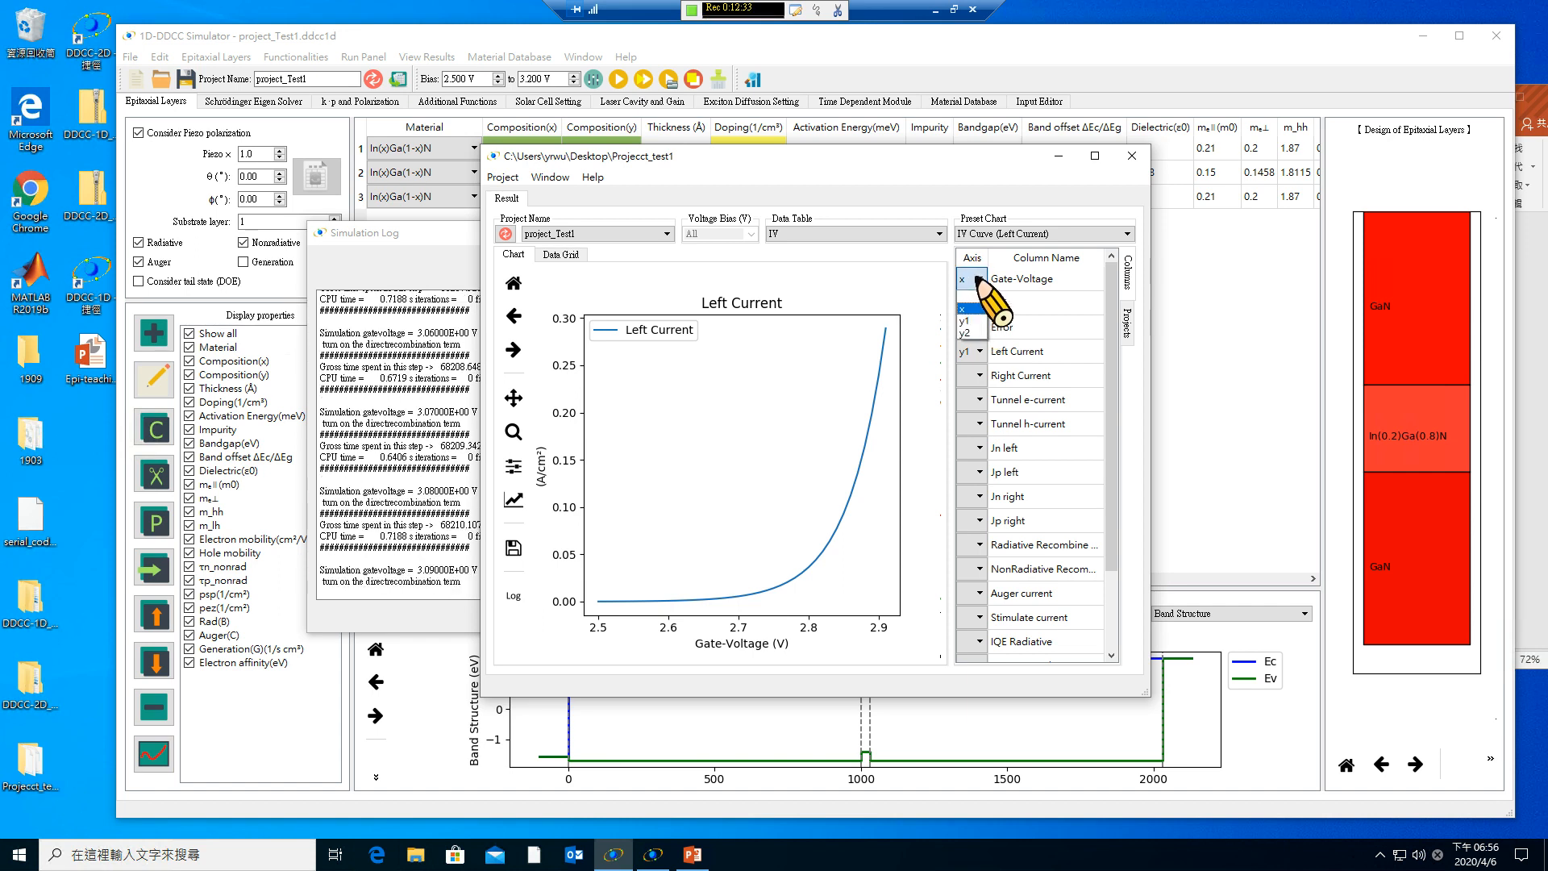
pyautogui.click(1051, 304)
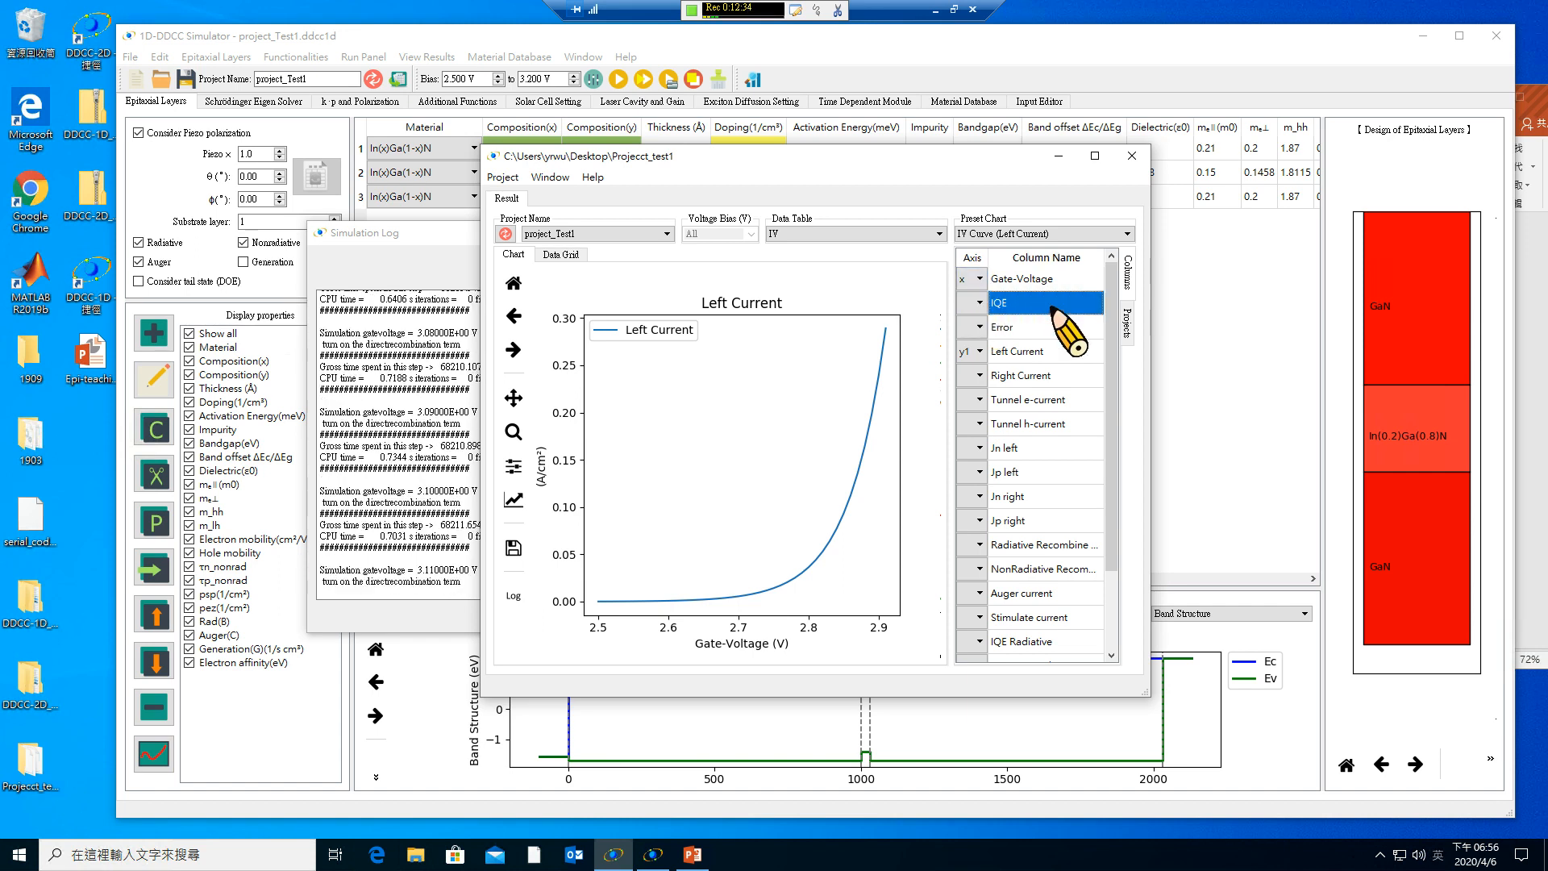
pyautogui.click(1026, 232)
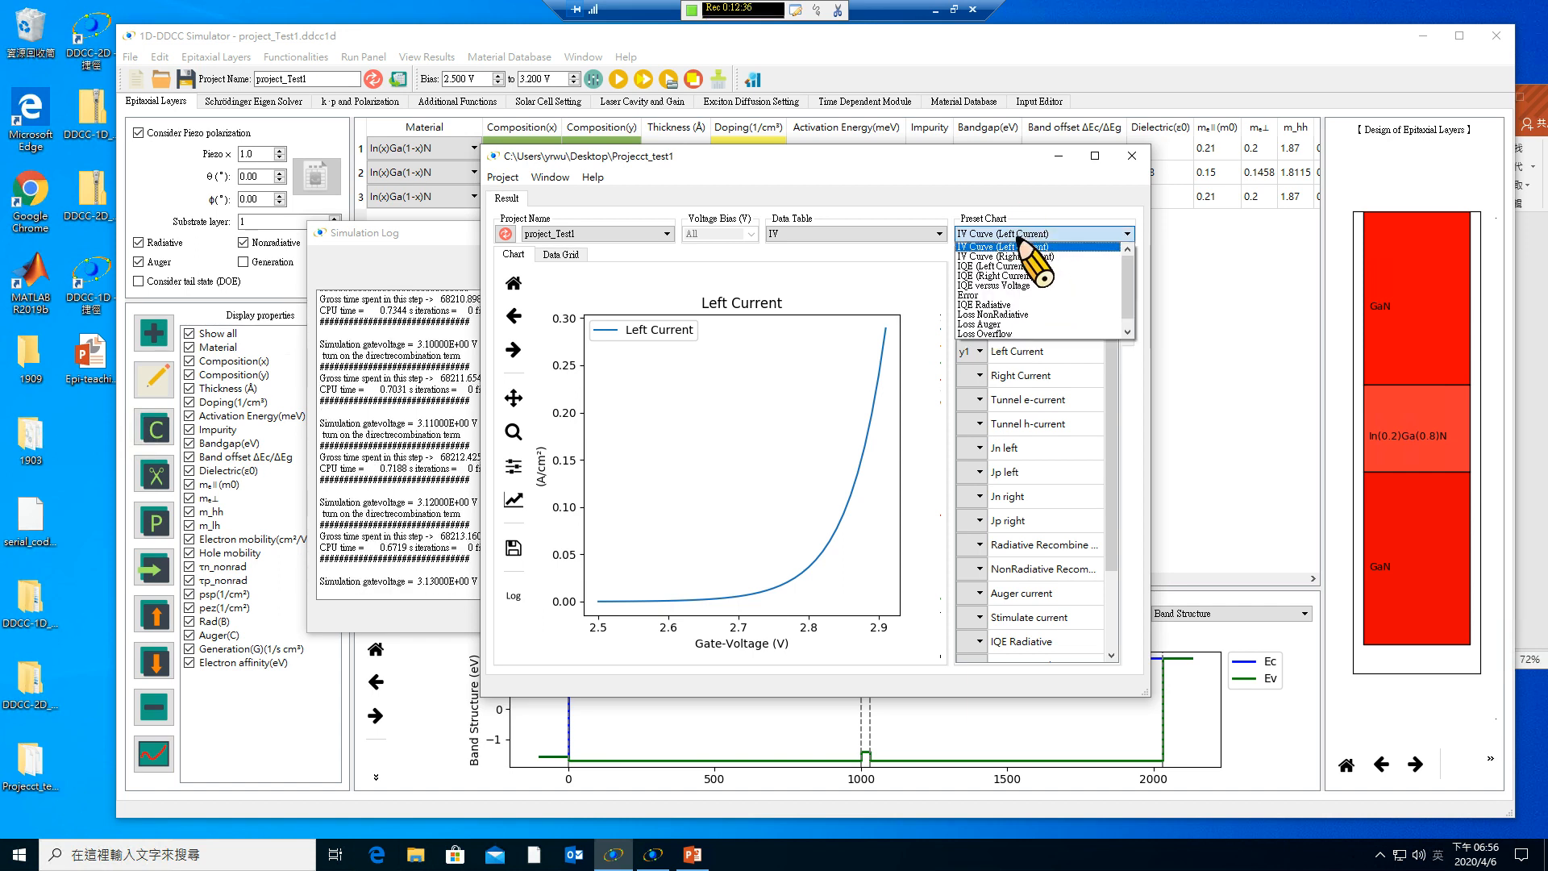
pyautogui.click(980, 292)
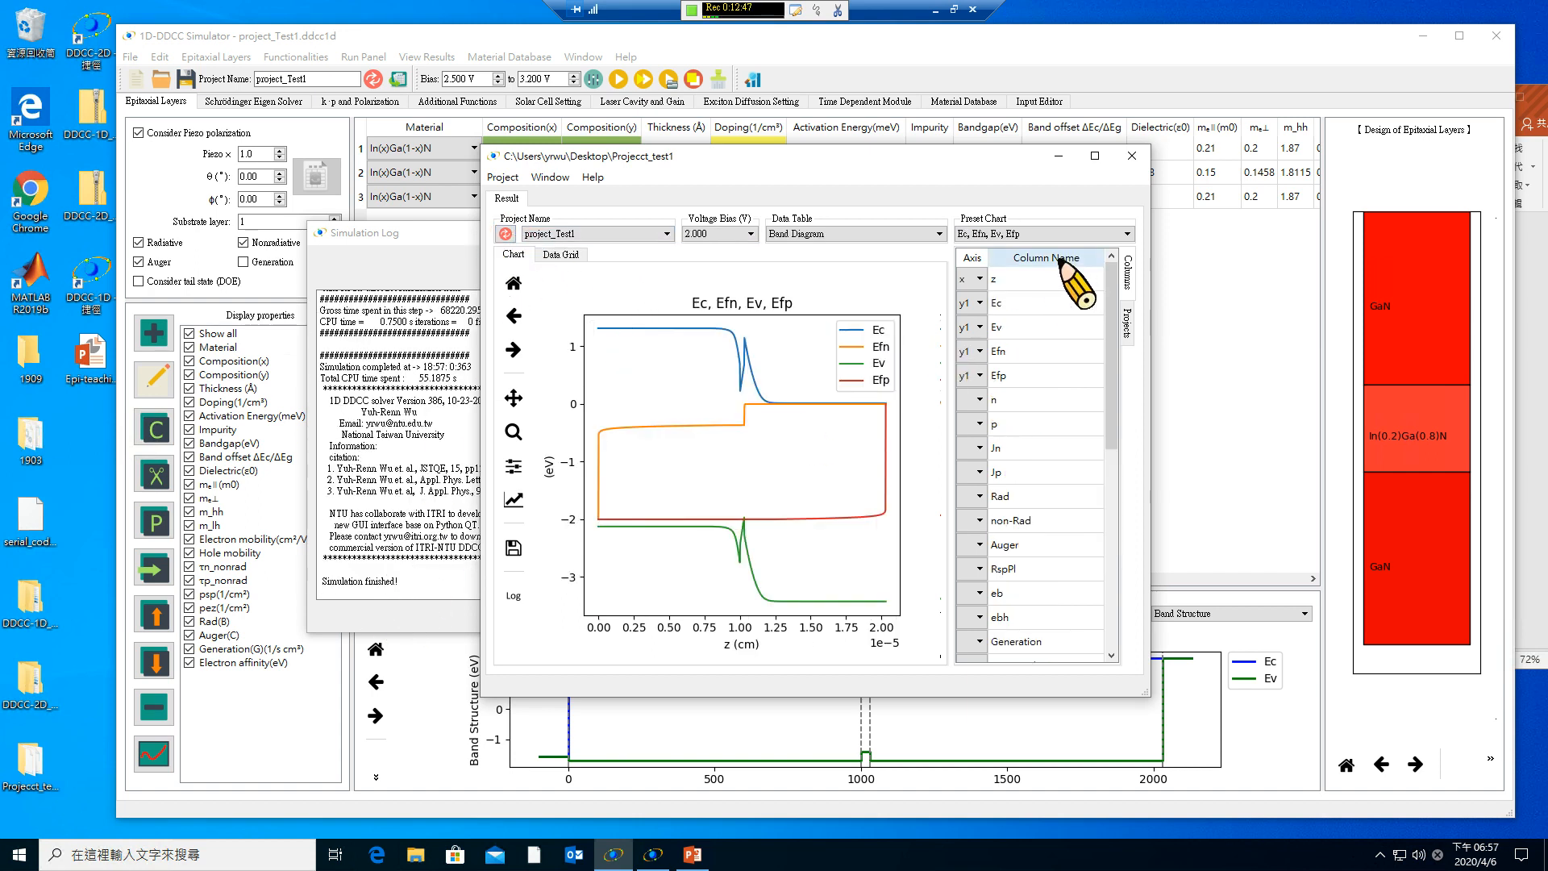
# Plot IQE against left current from the IV data table and zoom in on the peak, up to about 7 A/cm².
pyautogui.click(1014, 233)
pyautogui.click(839, 233)
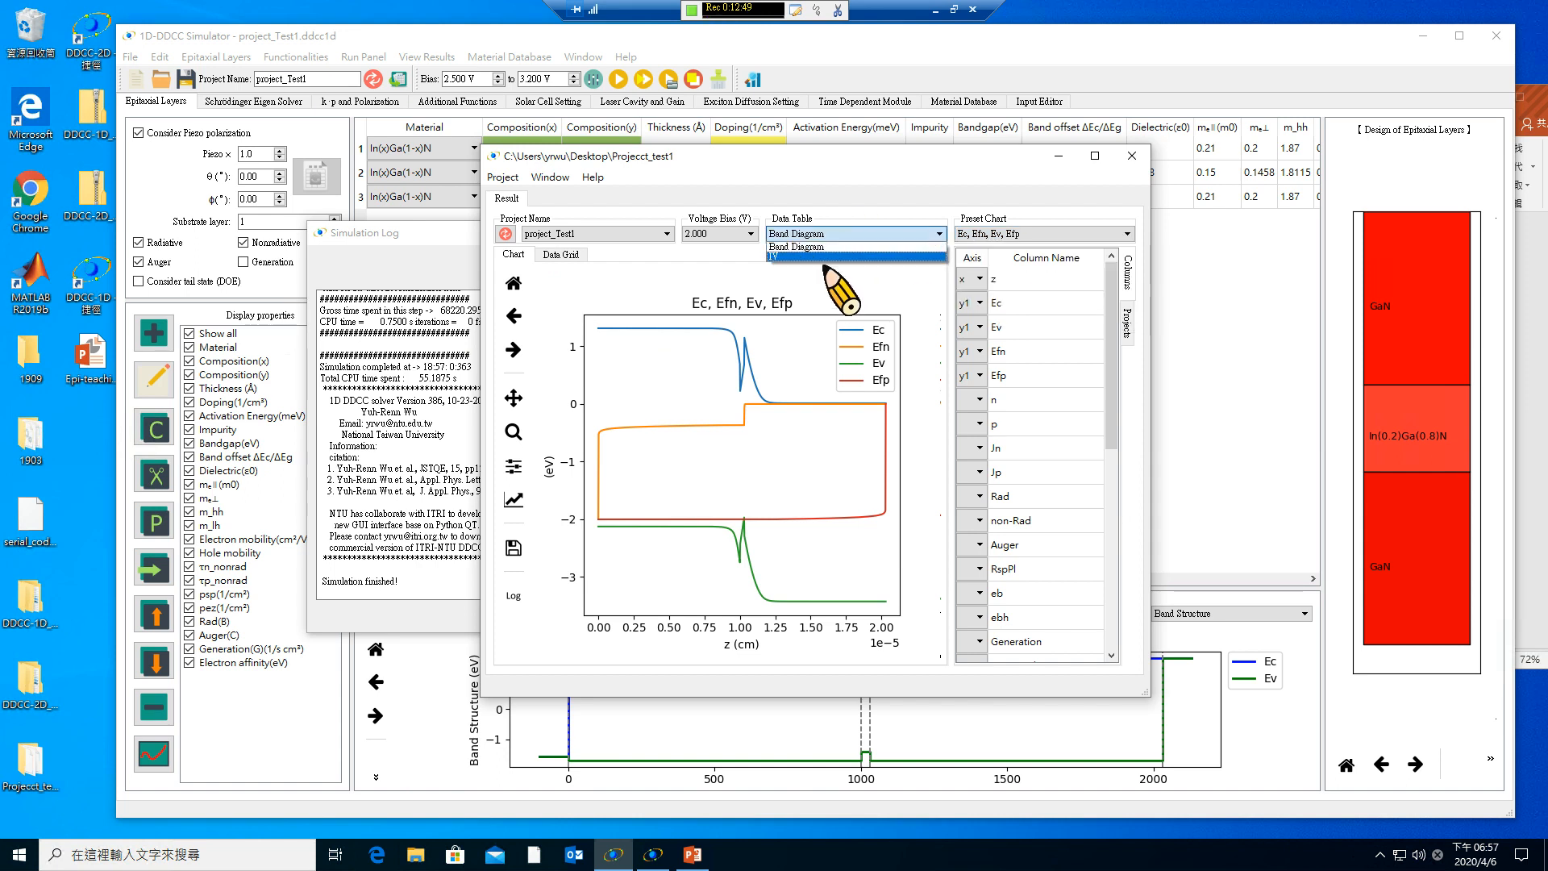
pyautogui.click(819, 256)
pyautogui.click(1023, 234)
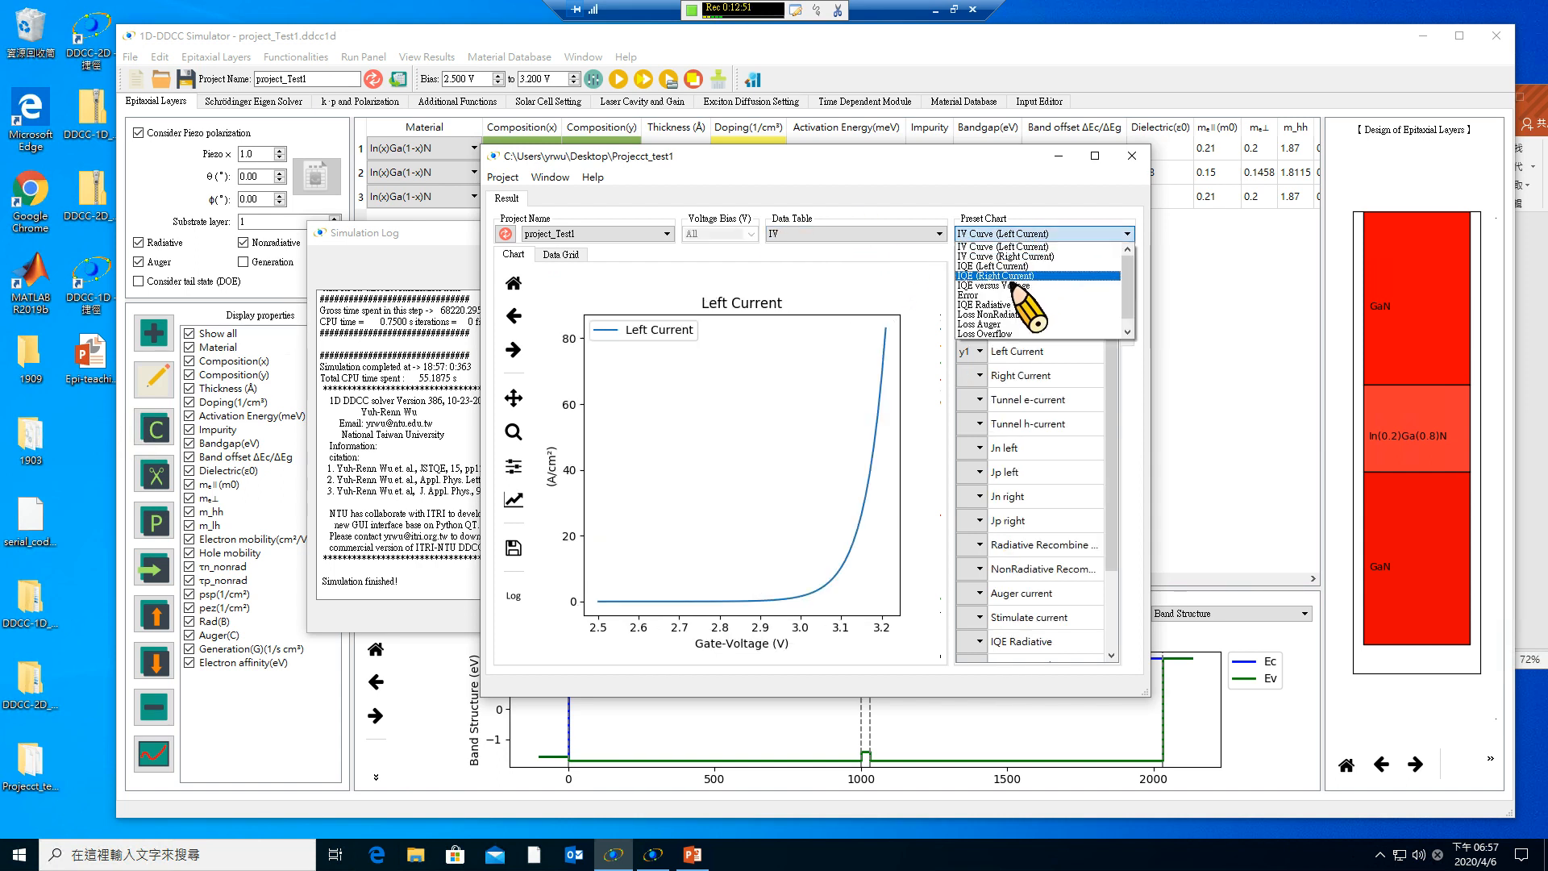
pyautogui.click(991, 265)
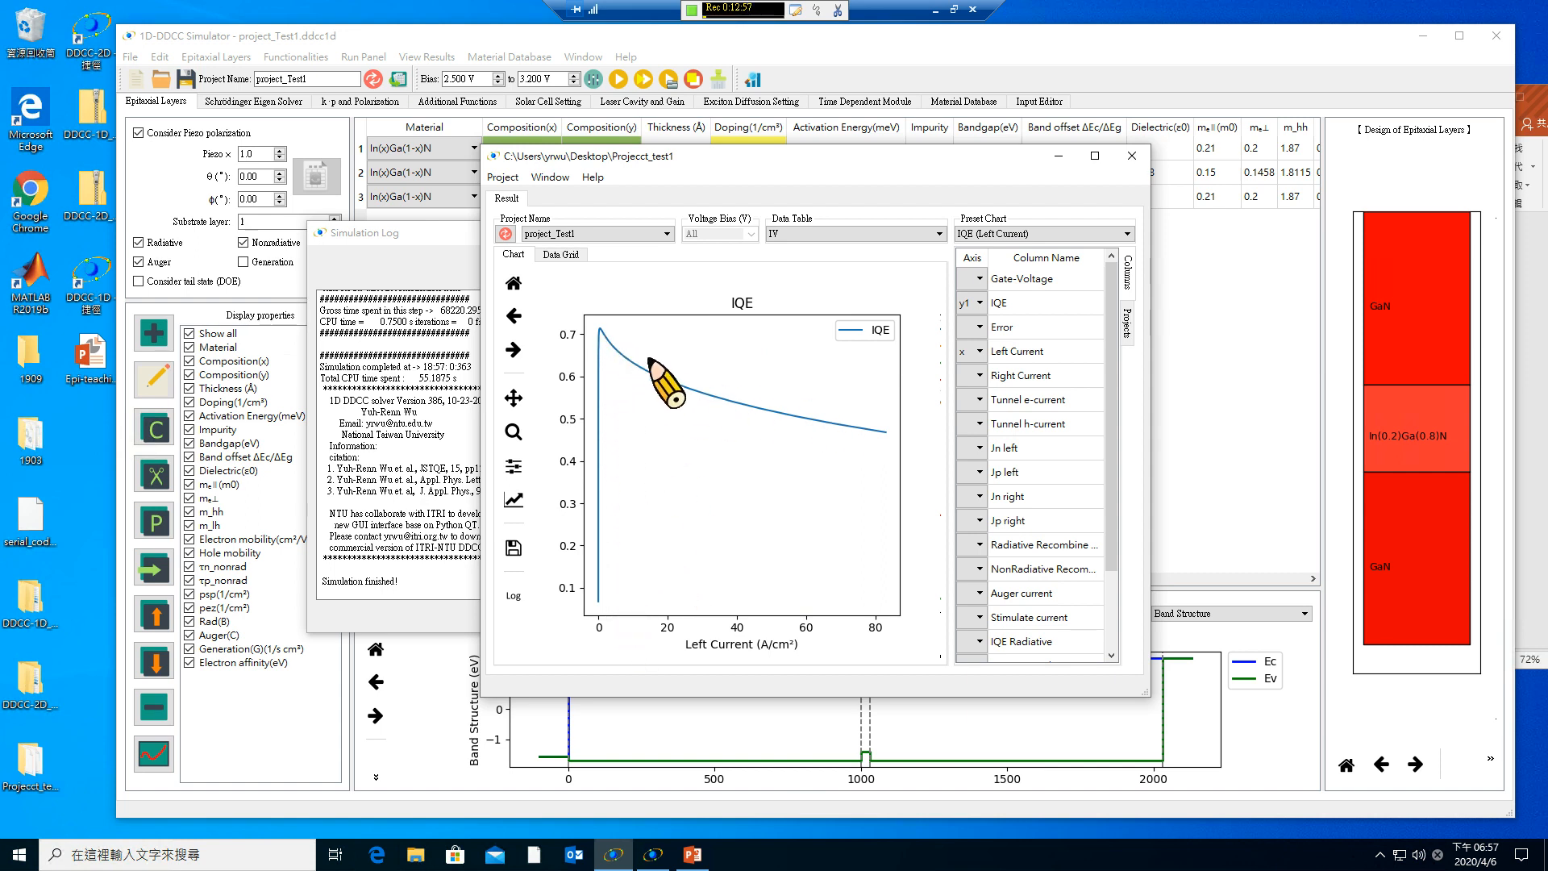
pyautogui.click(514, 432)
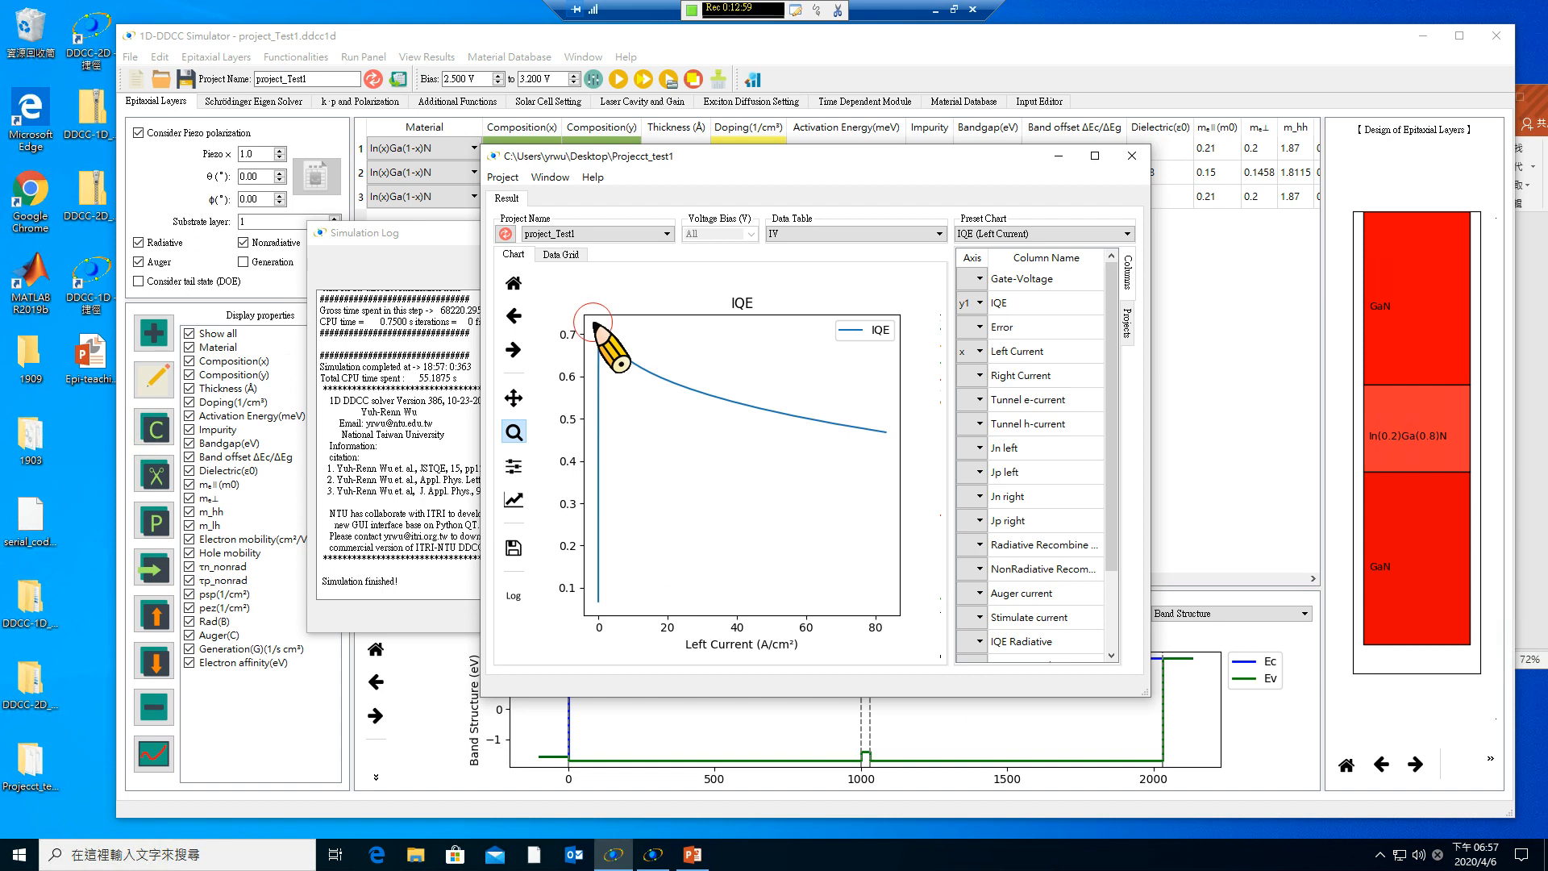
pyautogui.moveTo(594, 322); pyautogui.dragTo(621, 372)
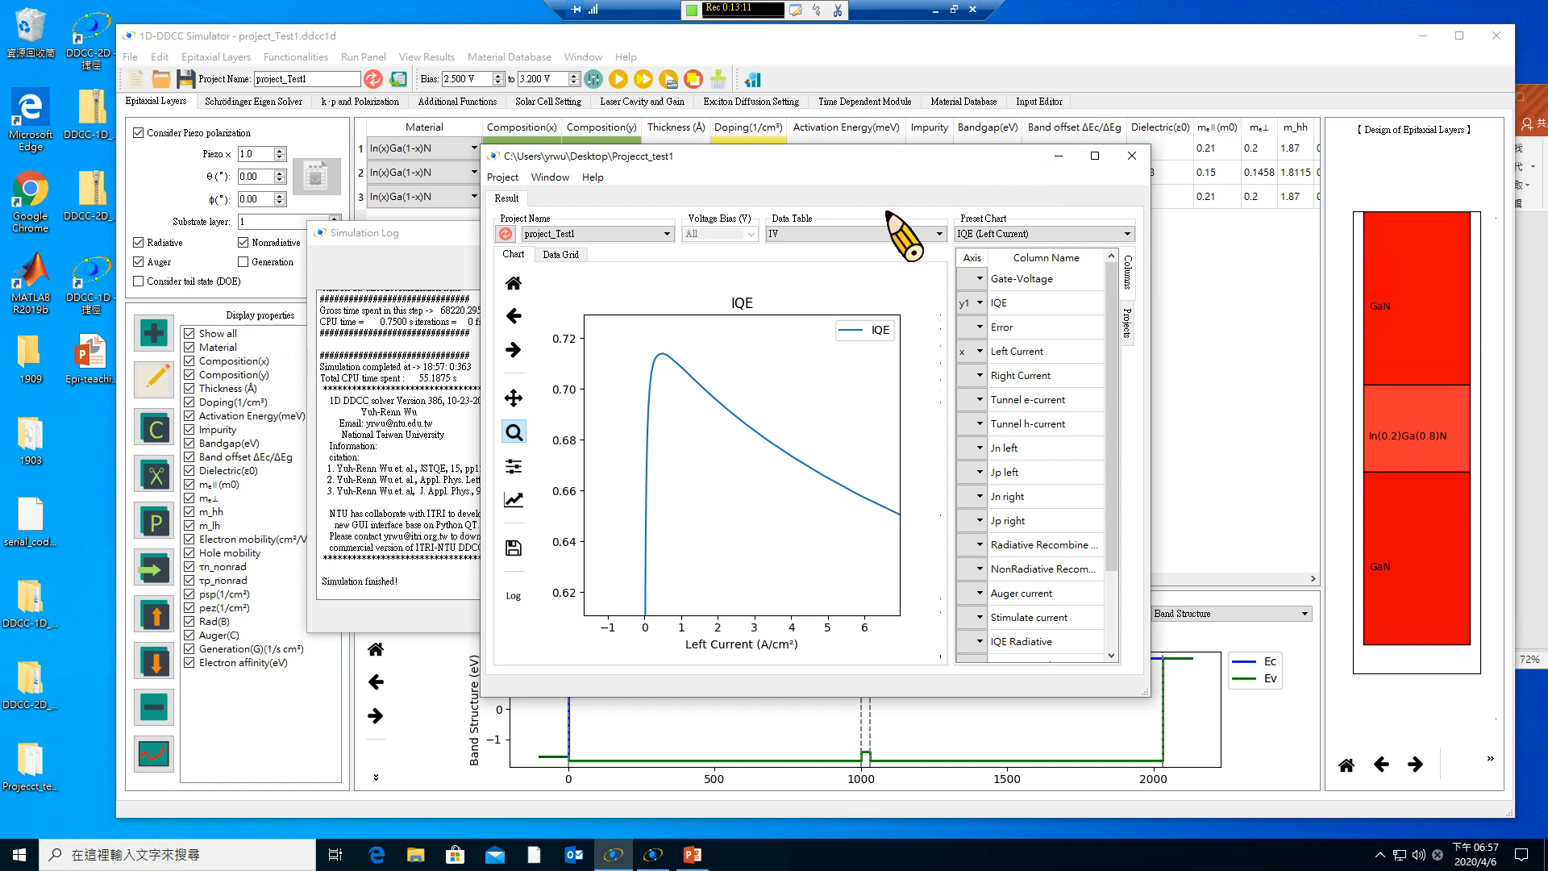
# Reposition and enlarge the result viewer window.
pyautogui.click(704, 115)
pyautogui.moveTo(704, 115); pyautogui.dragTo(580, 82)
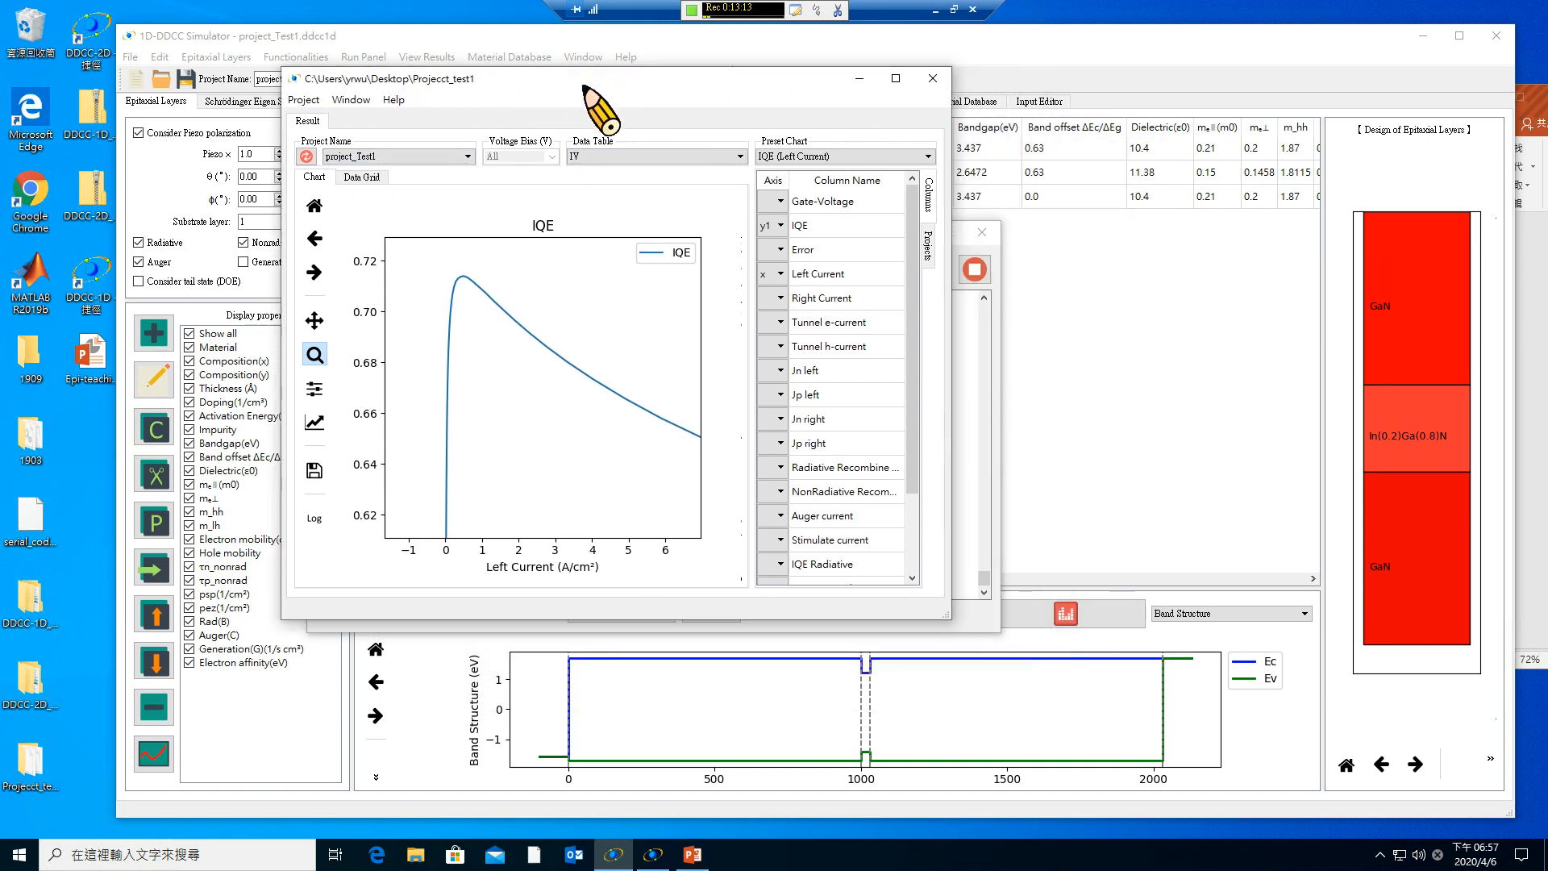
pyautogui.moveTo(945, 616); pyautogui.dragTo(1213, 728)
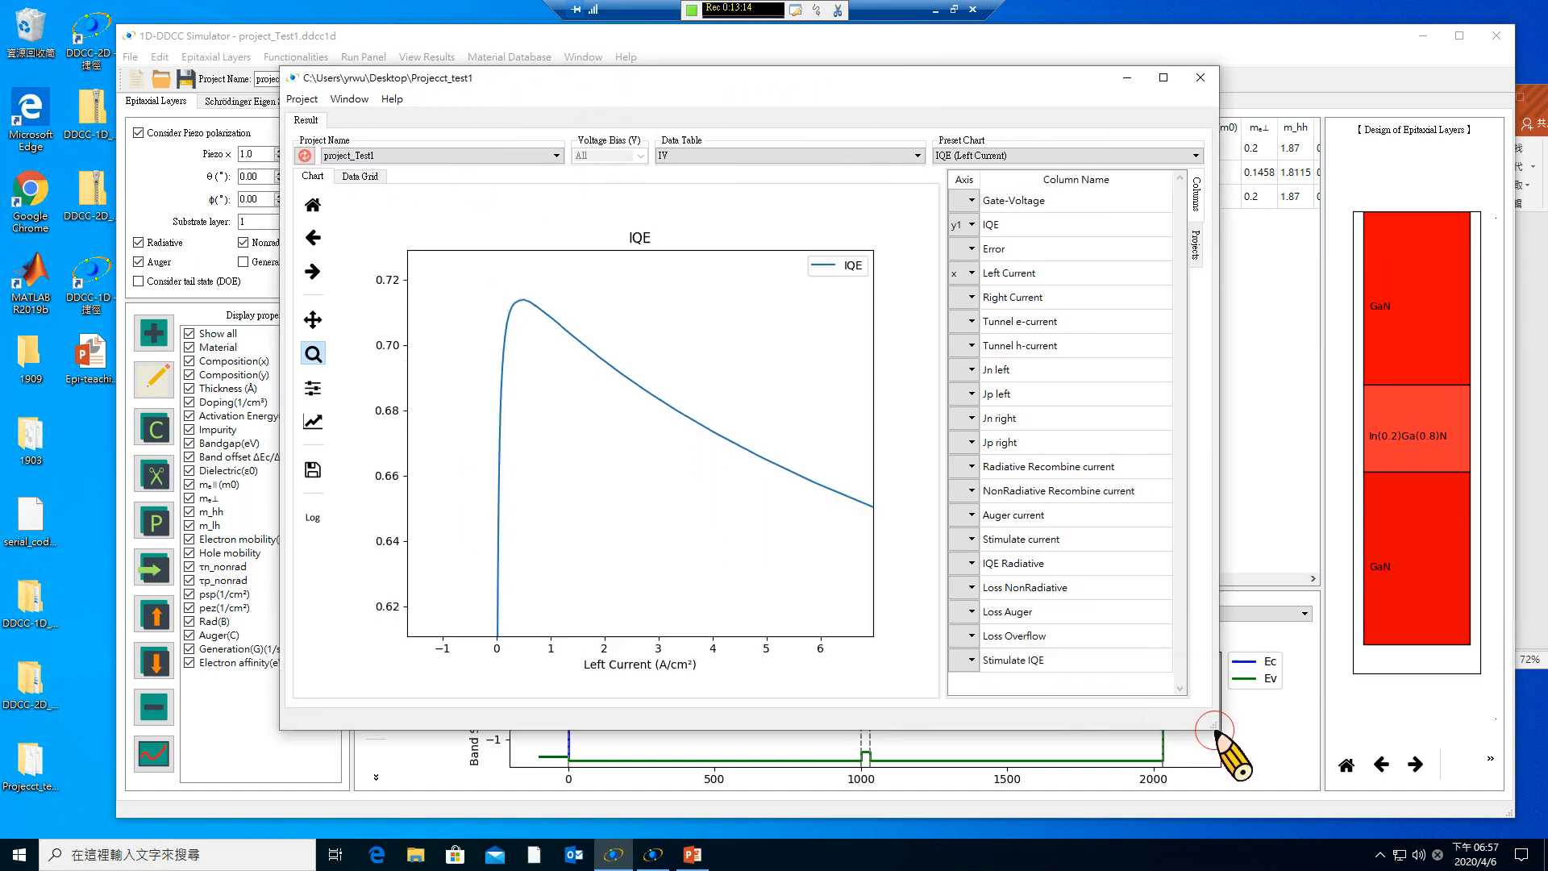
# Display the band diagram at 2.700 V and zoom in on the quantum well, from about 0.75e-5 to 1.25e-5 cm.
pyautogui.click(751, 156)
pyautogui.click(723, 170)
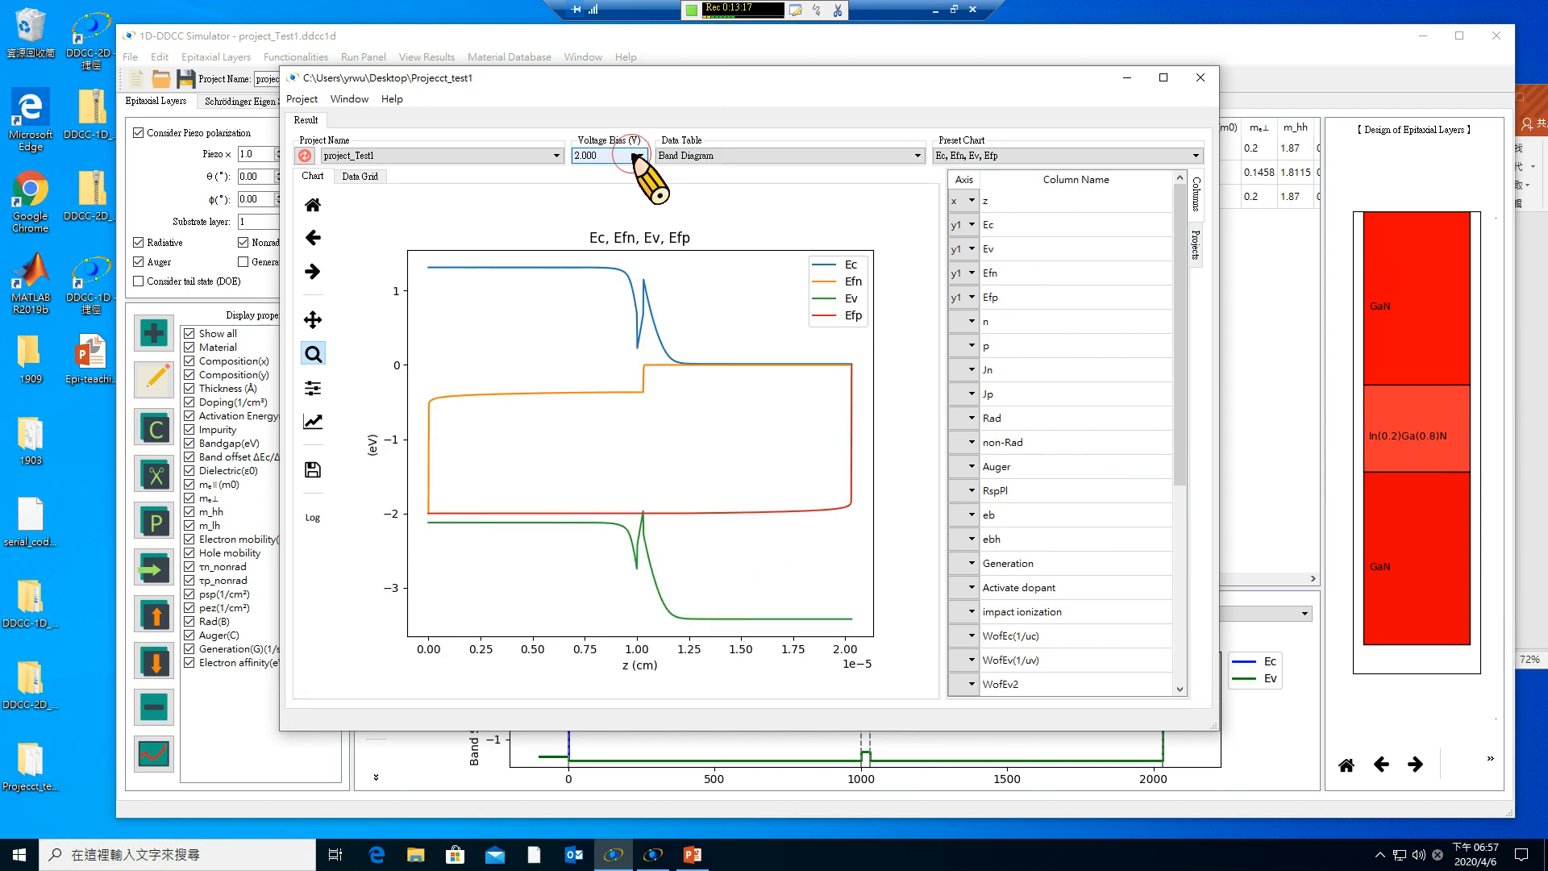
pyautogui.click(640, 155)
pyautogui.moveTo(641, 189); pyautogui.dragTo(641, 195)
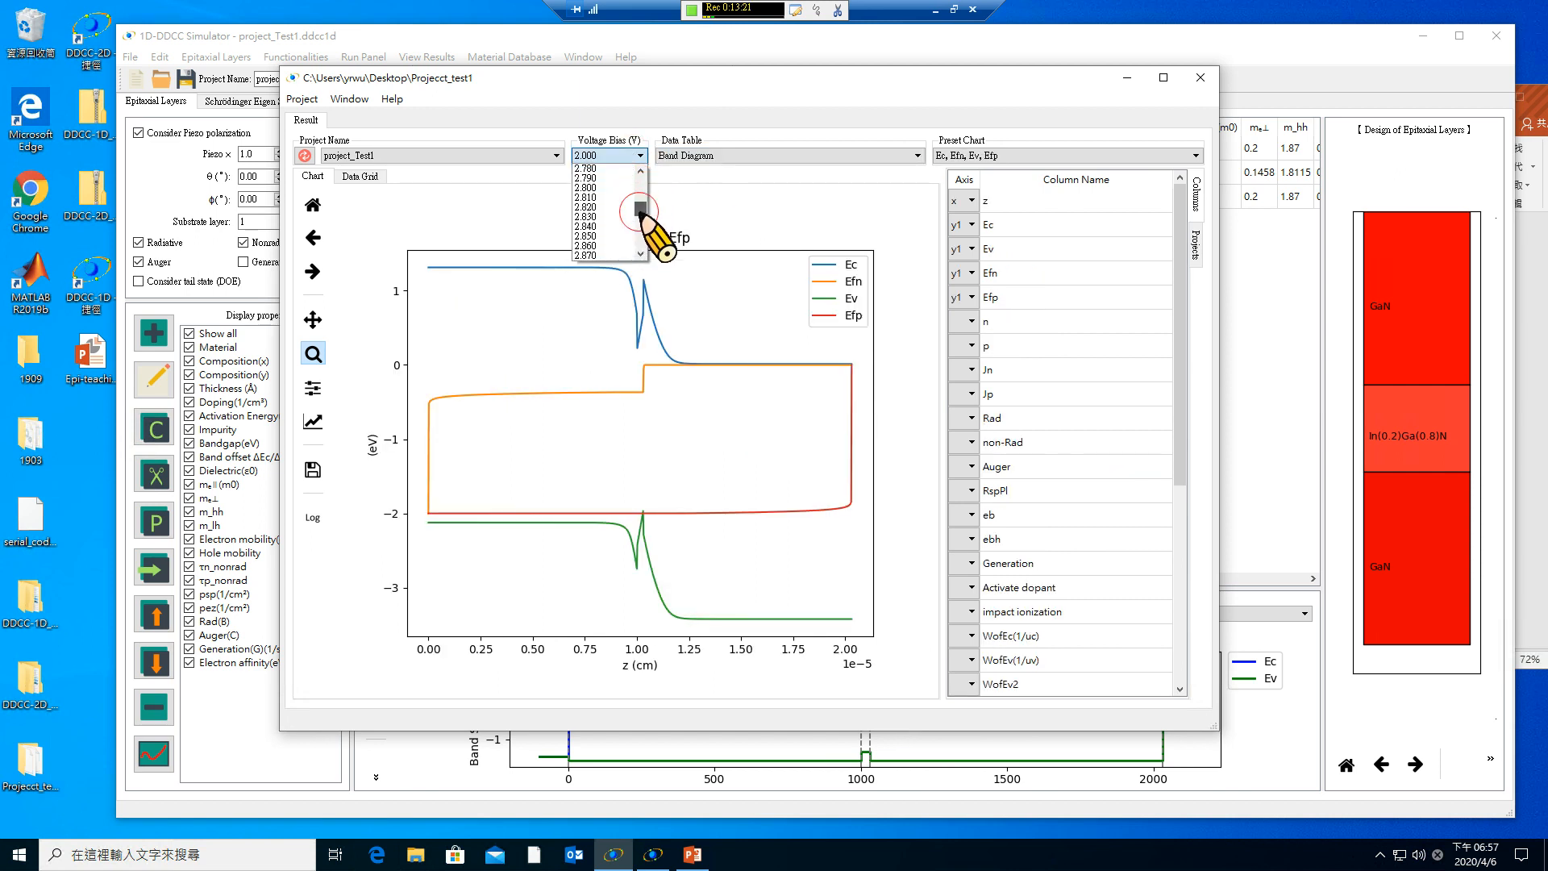
pyautogui.moveTo(641, 206); pyautogui.dragTo(641, 202)
pyautogui.click(611, 198)
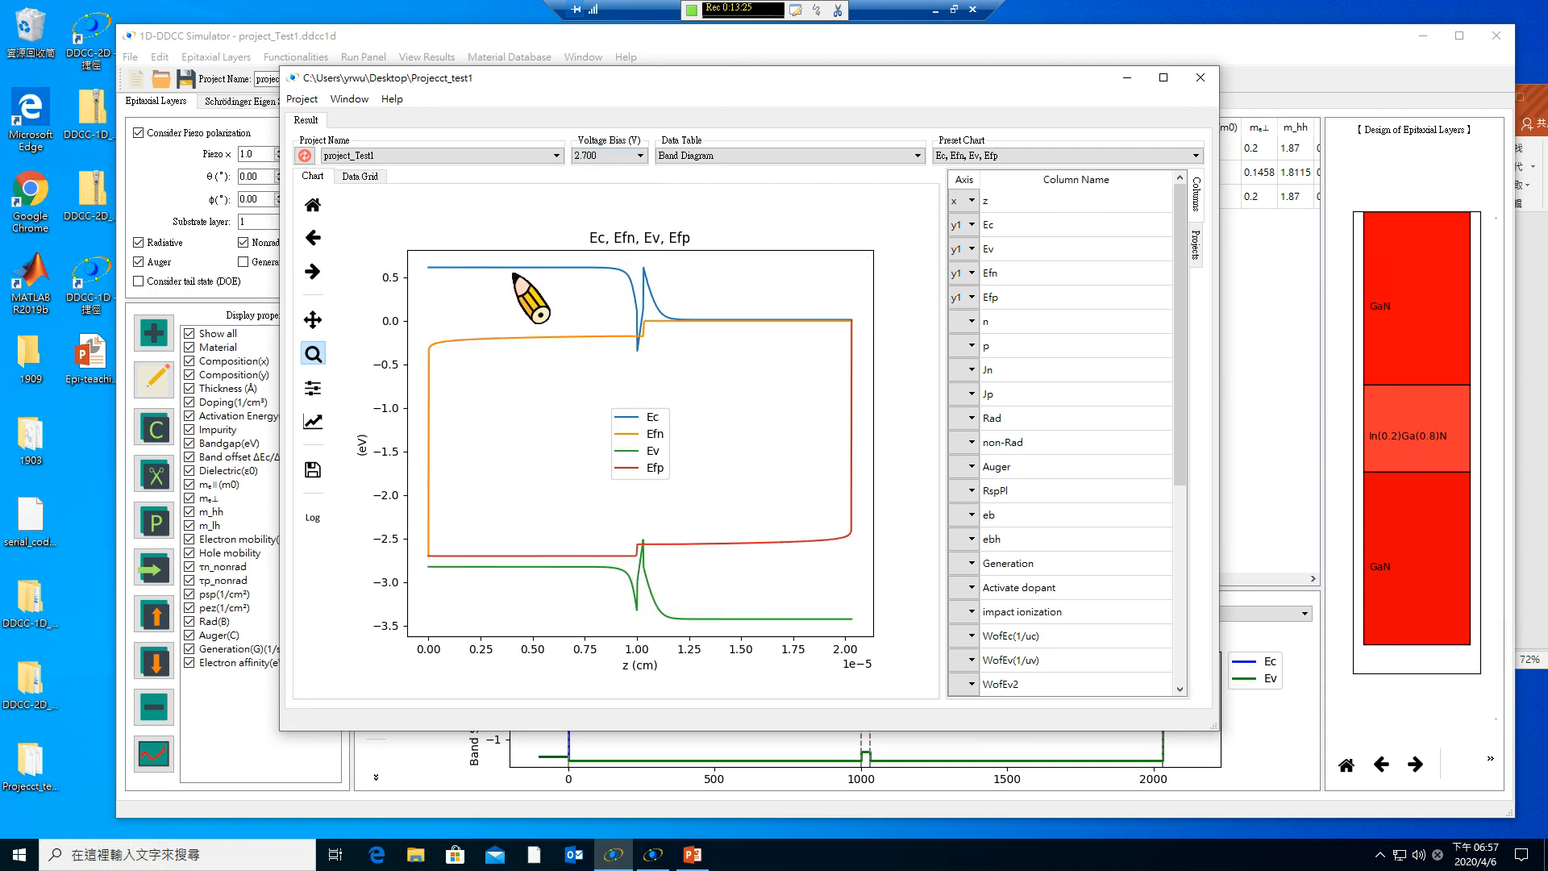
pyautogui.moveTo(586, 256); pyautogui.dragTo(691, 627)
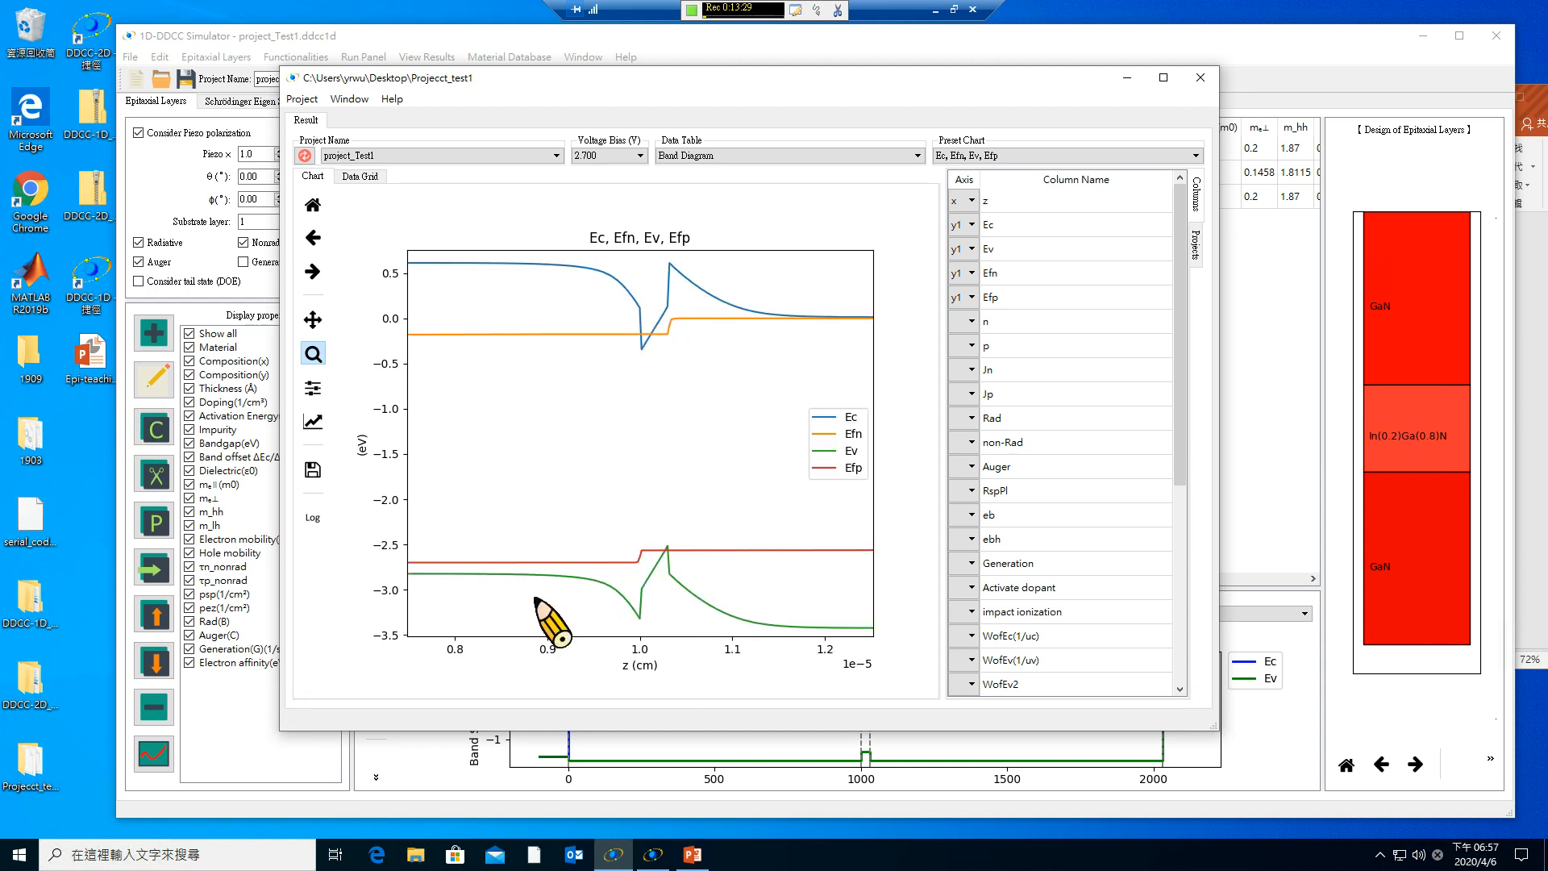
# Add the carrier densities p and n on y2 to the band diagram and zoom in around the quantum well.
pyautogui.click(972, 347)
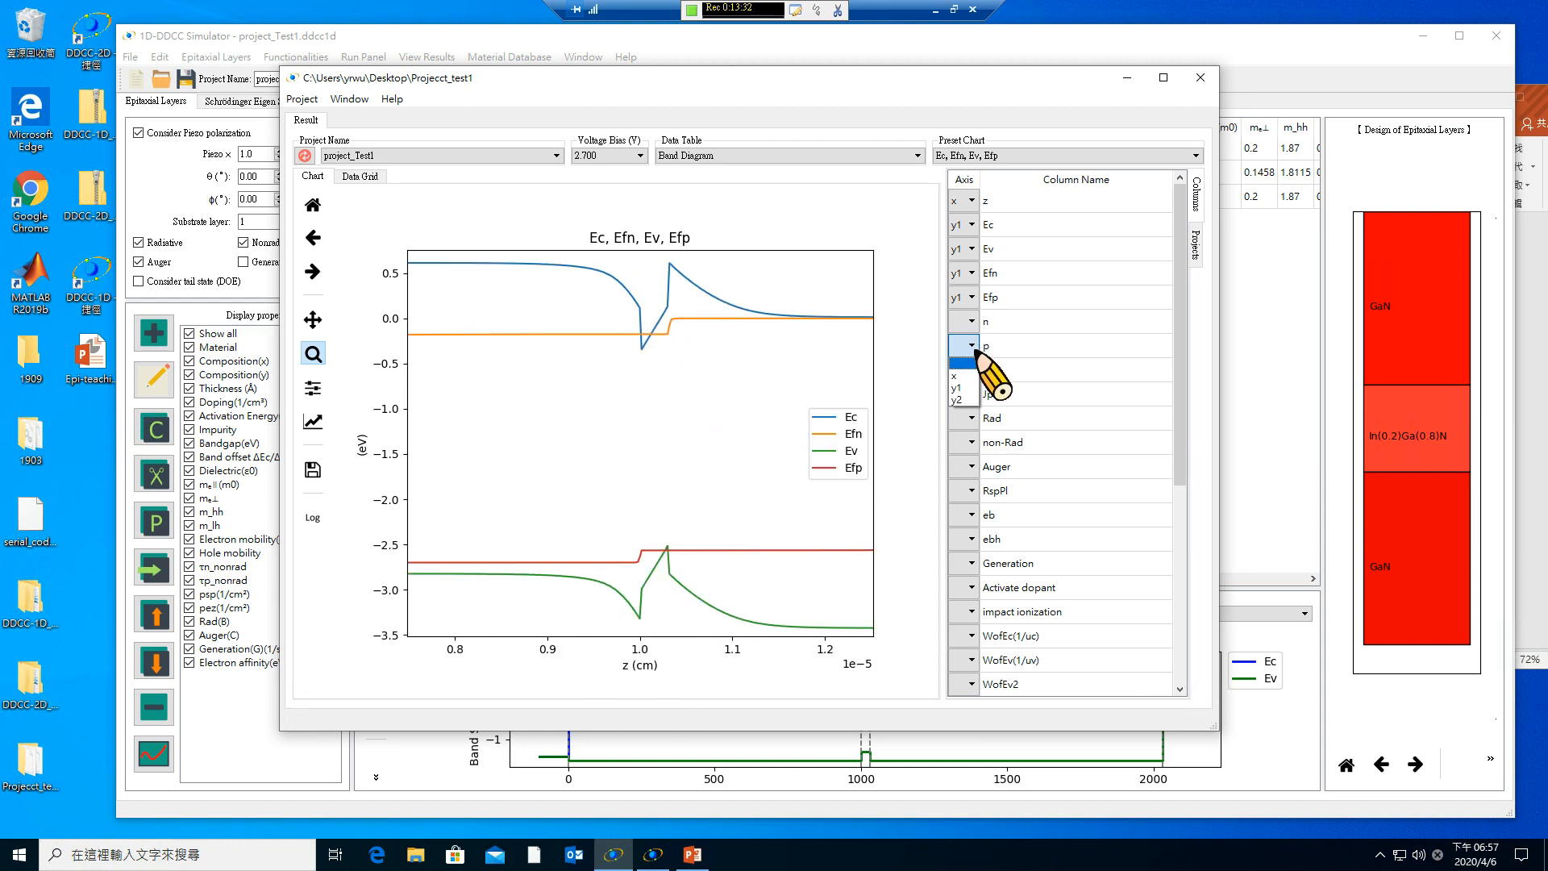
pyautogui.click(961, 401)
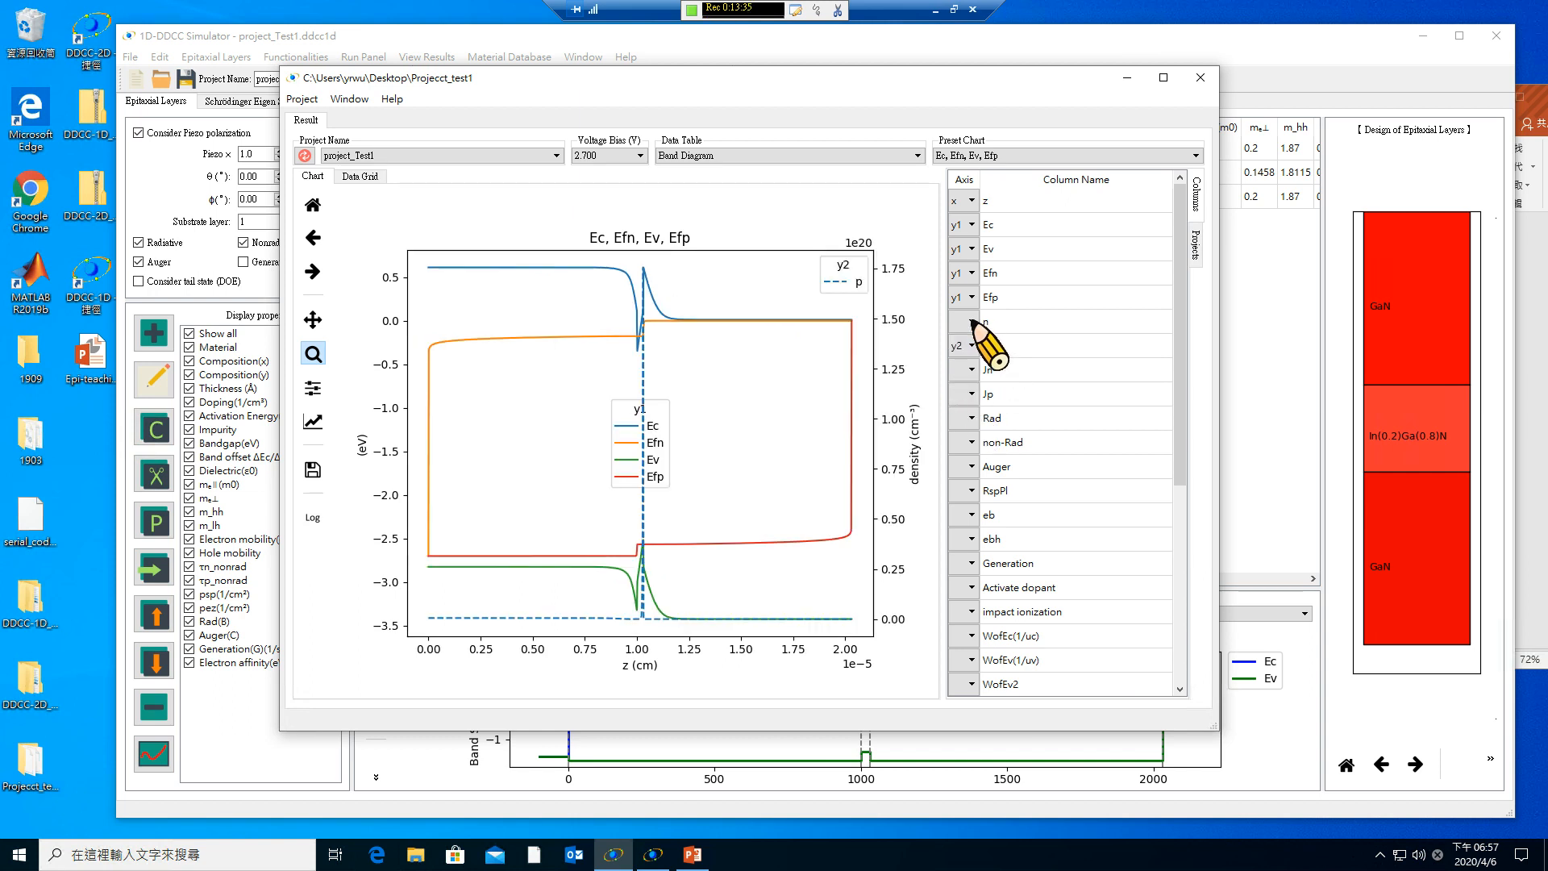
pyautogui.click(972, 321)
pyautogui.click(970, 373)
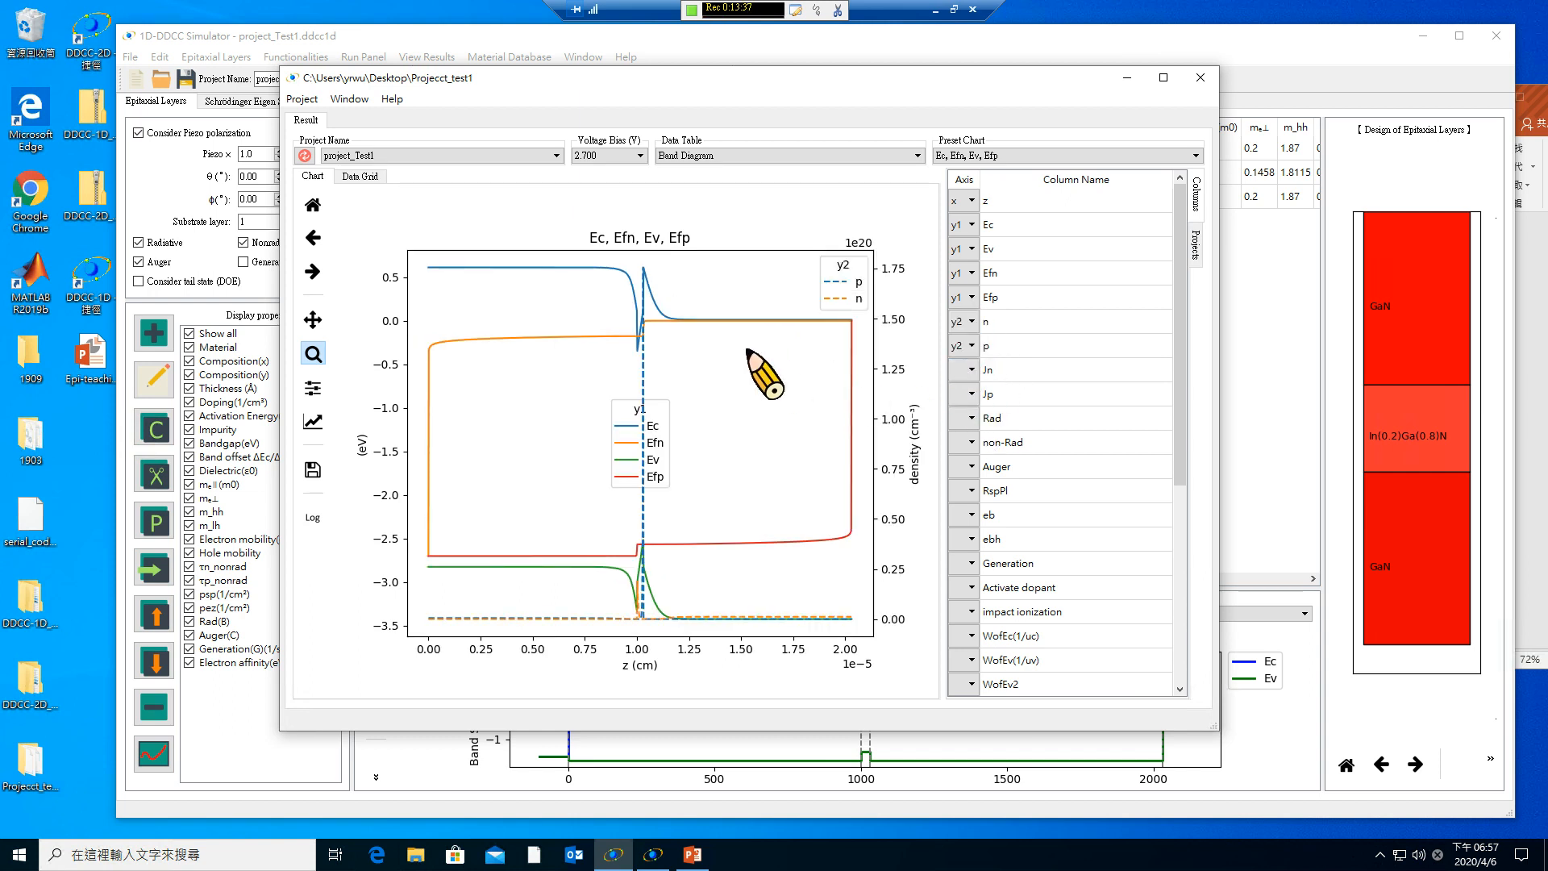
pyautogui.moveTo(599, 256); pyautogui.dragTo(709, 631)
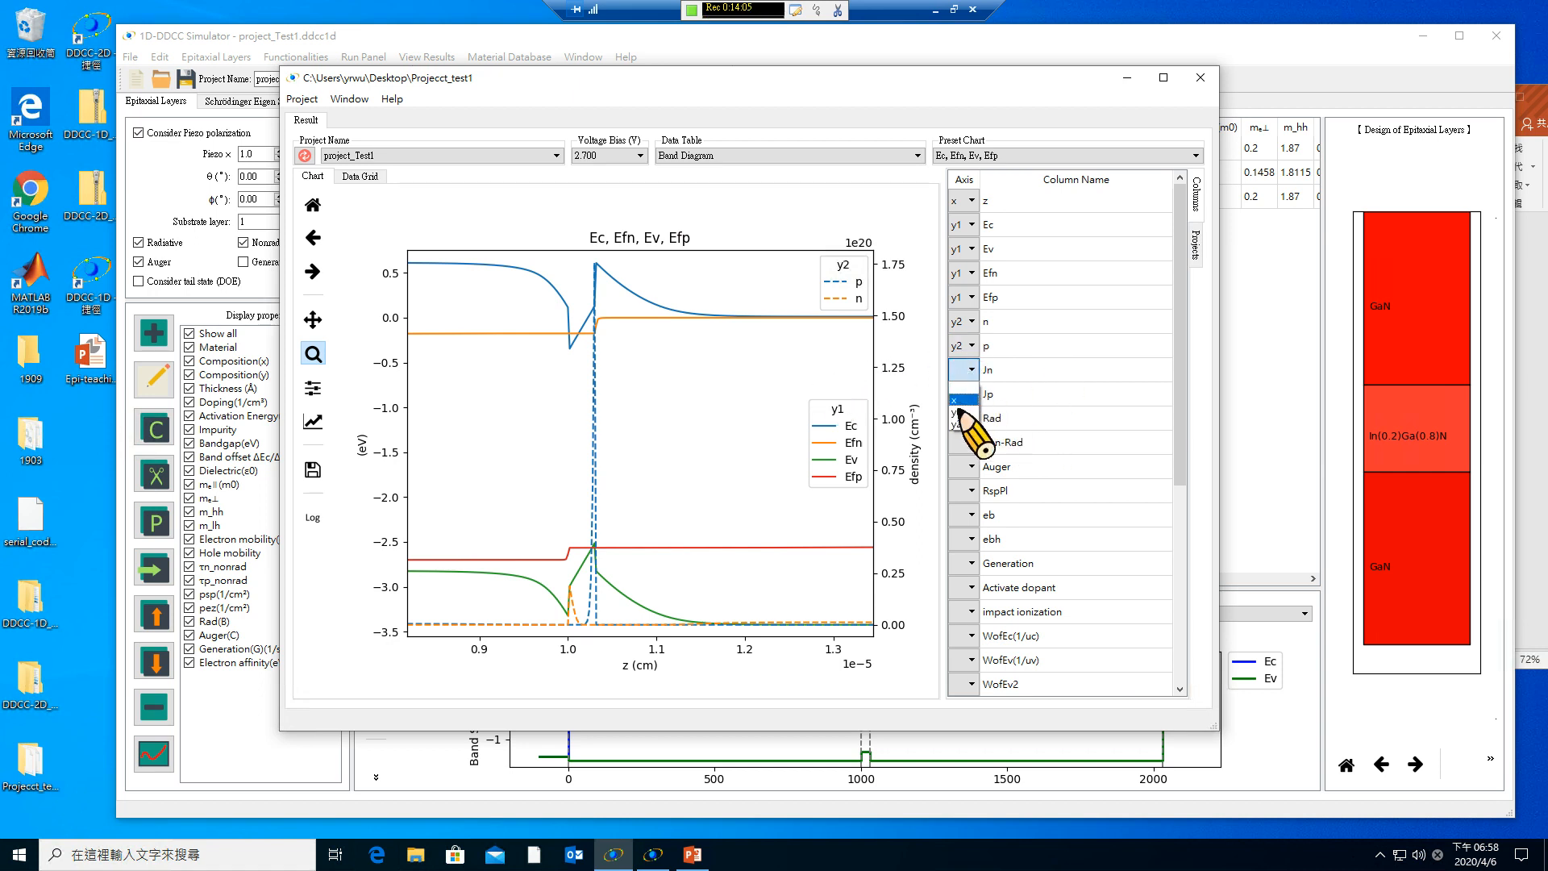
# Remove the n and p carrier densities from the band diagram chart.
pyautogui.click(972, 321)
pyautogui.click(971, 322)
pyautogui.click(963, 340)
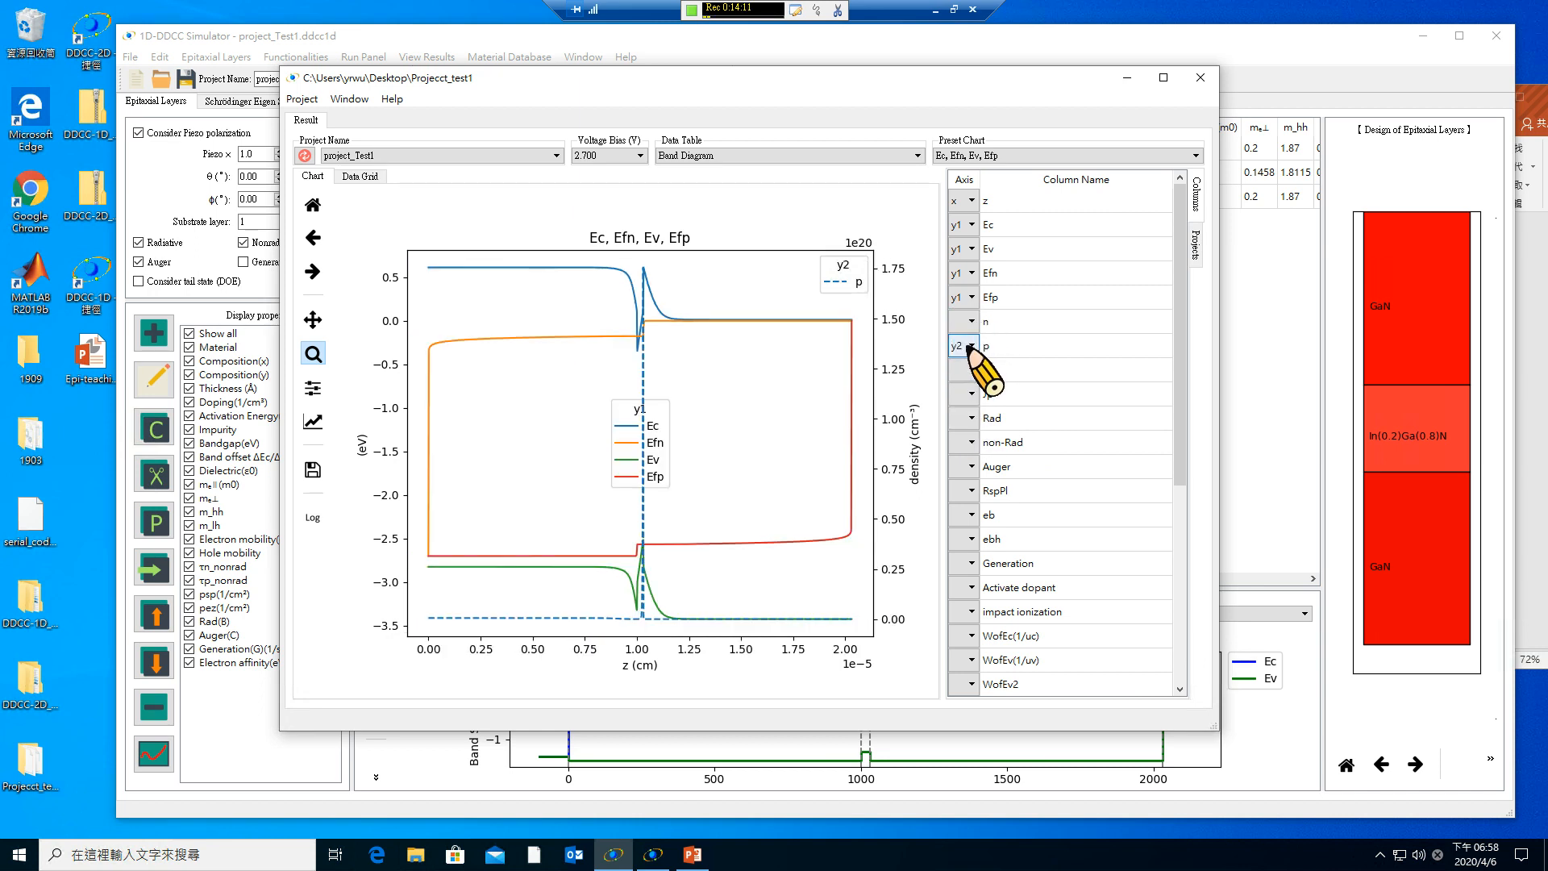
pyautogui.click(967, 347)
pyautogui.click(964, 364)
# Add the current densities Jn and Jp on y2 to the band diagram and zoom in around the quantum well.
pyautogui.click(971, 369)
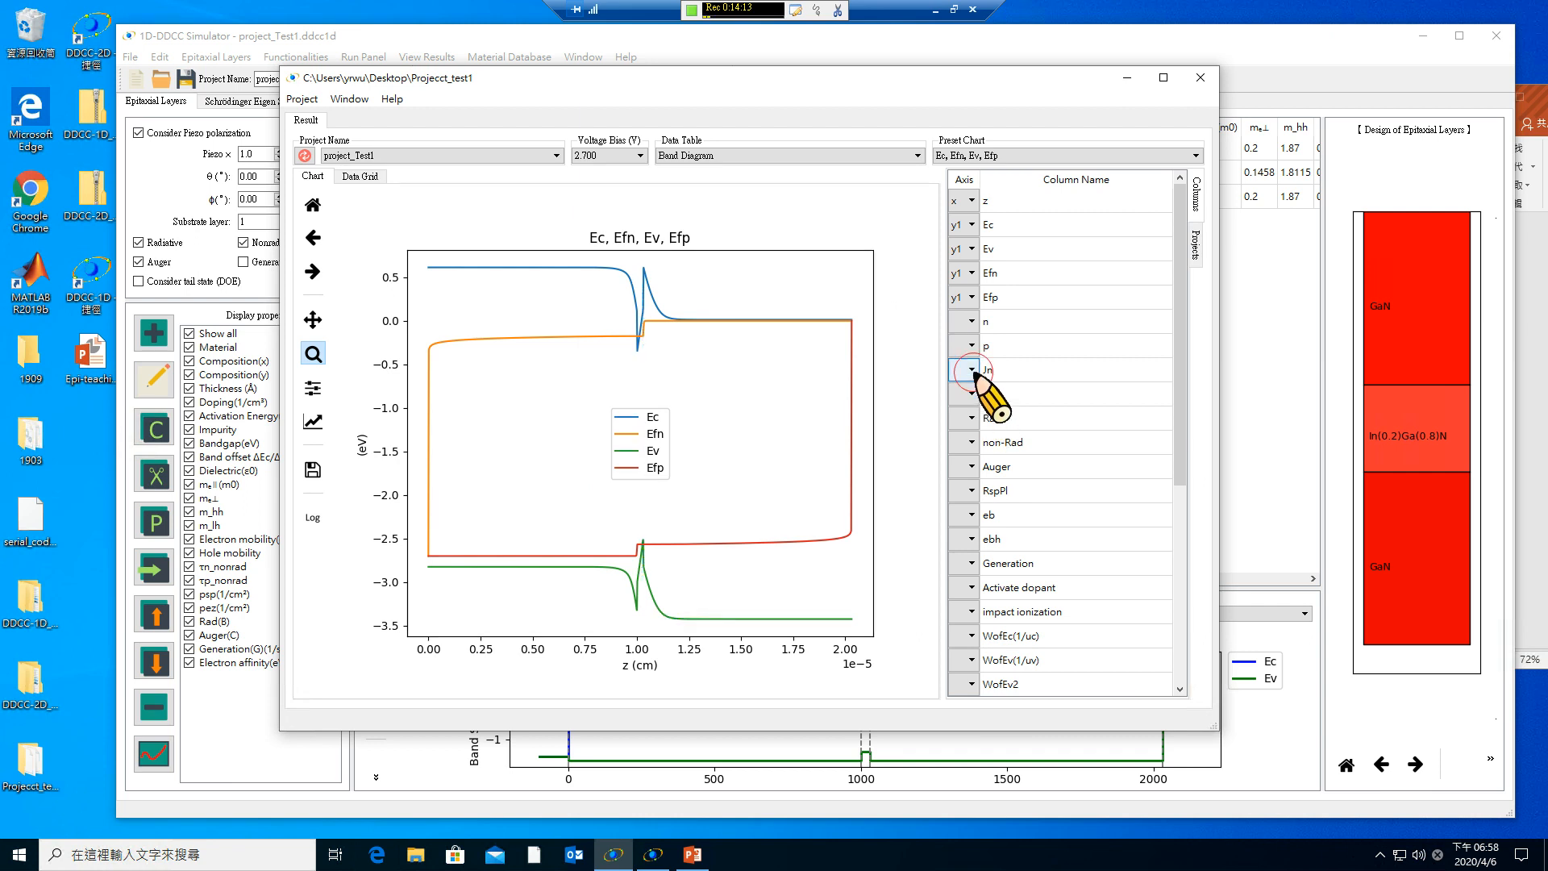
pyautogui.click(957, 424)
pyautogui.click(971, 393)
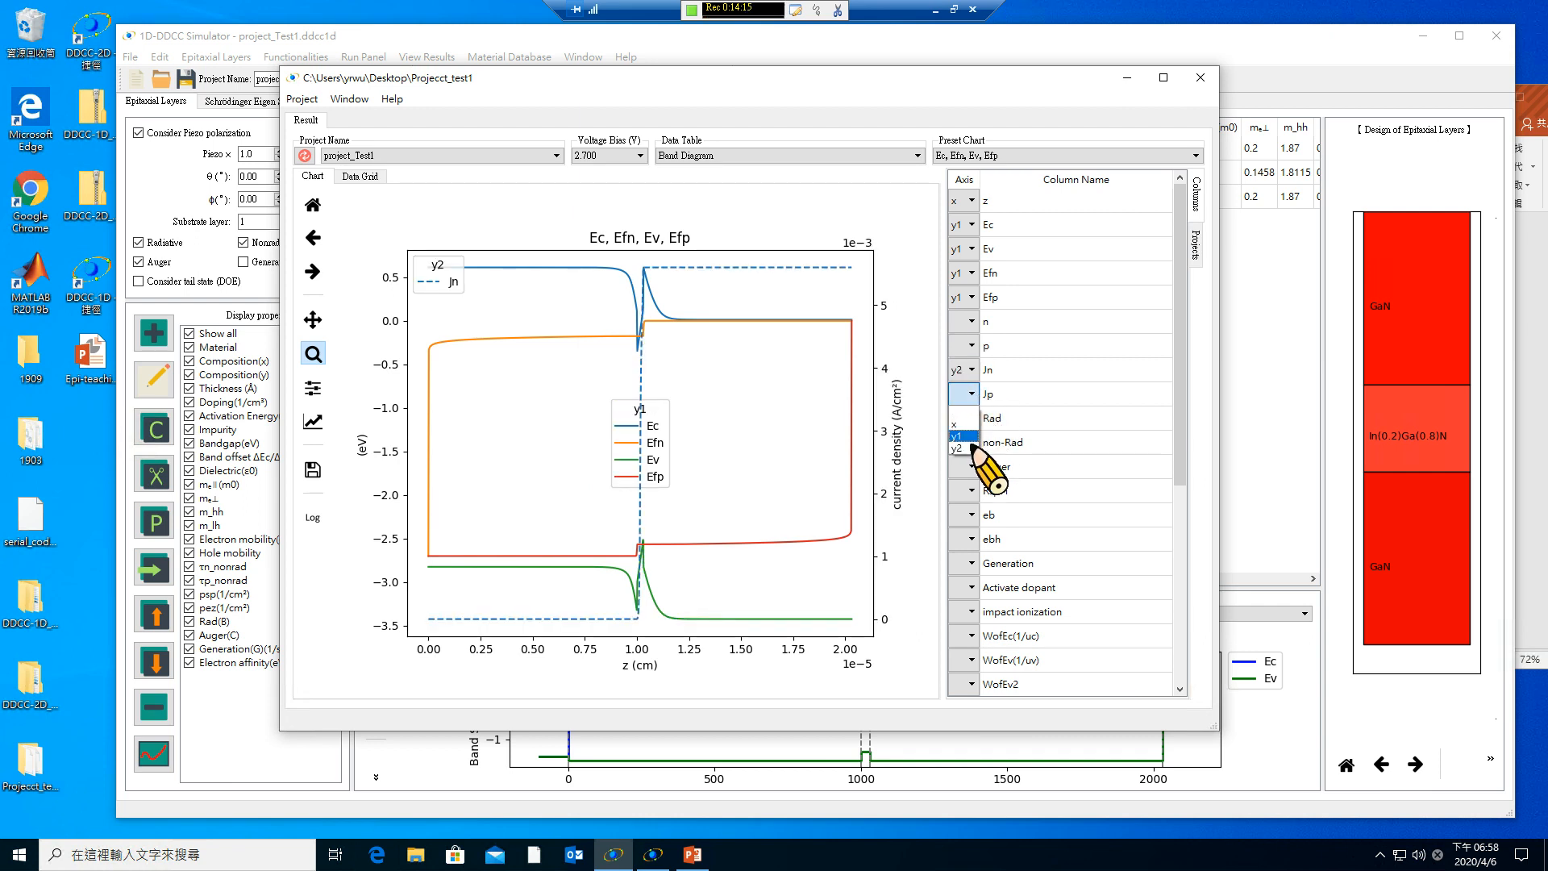
pyautogui.click(957, 448)
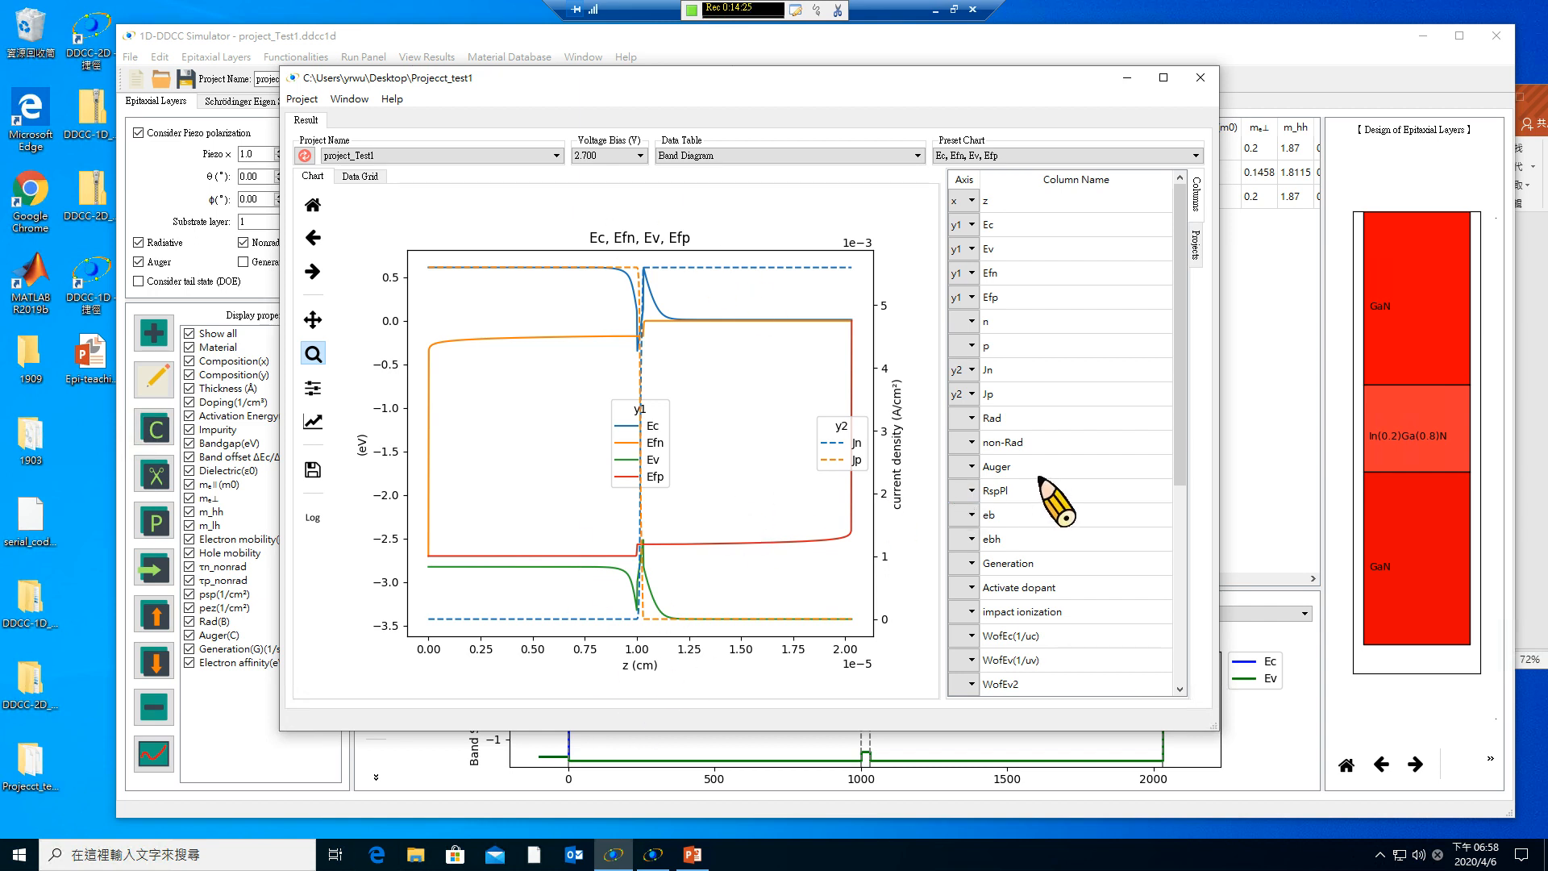
pyautogui.moveTo(1179, 404); pyautogui.dragTo(1181, 290)
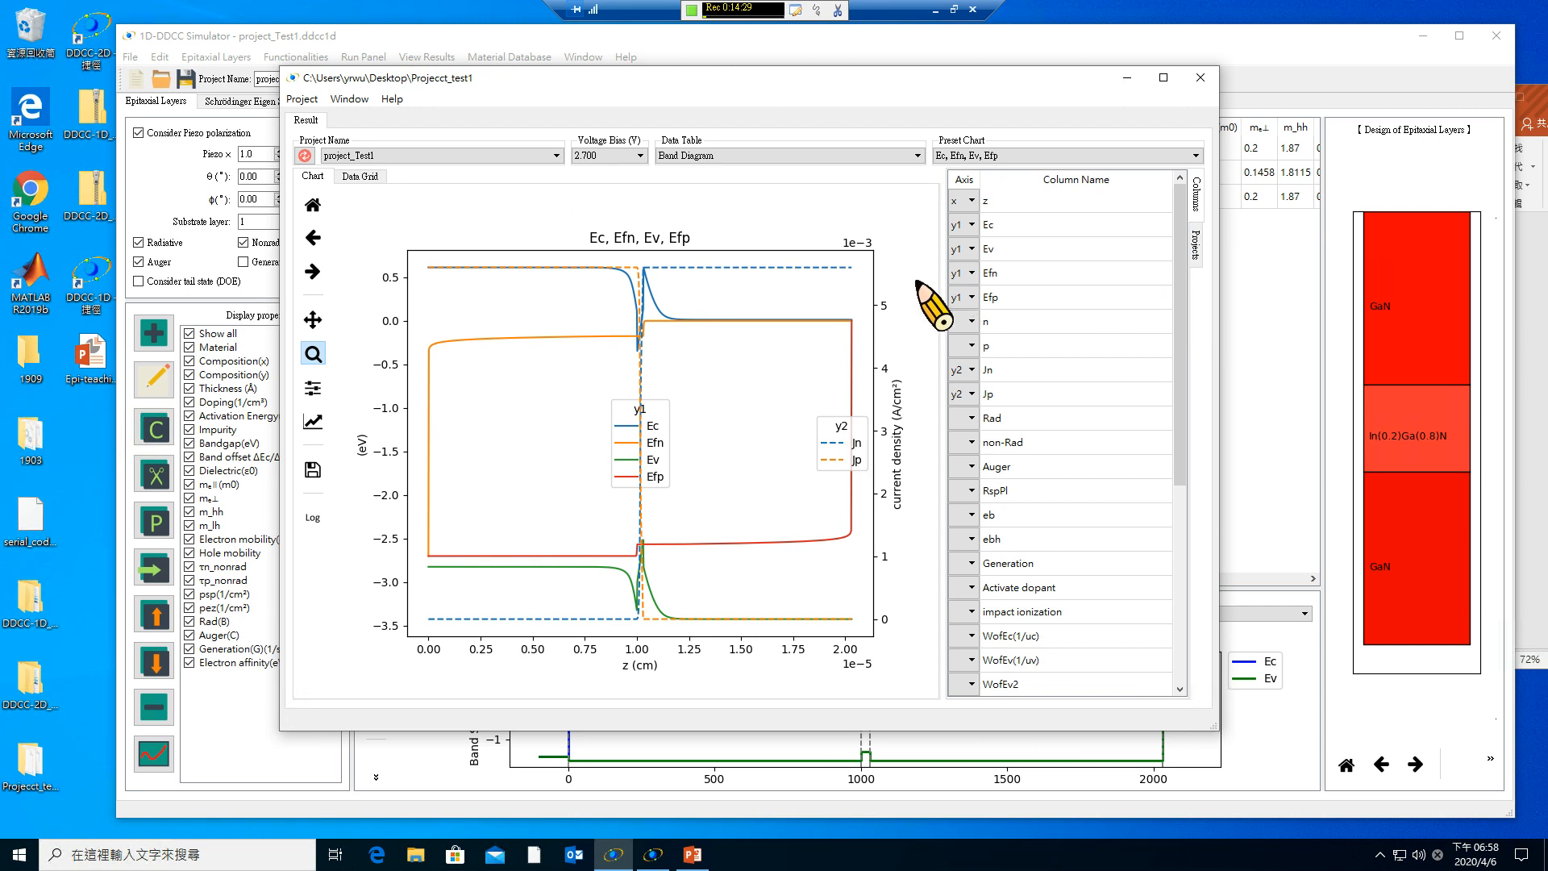
pyautogui.moveTo(580, 254); pyautogui.dragTo(707, 631)
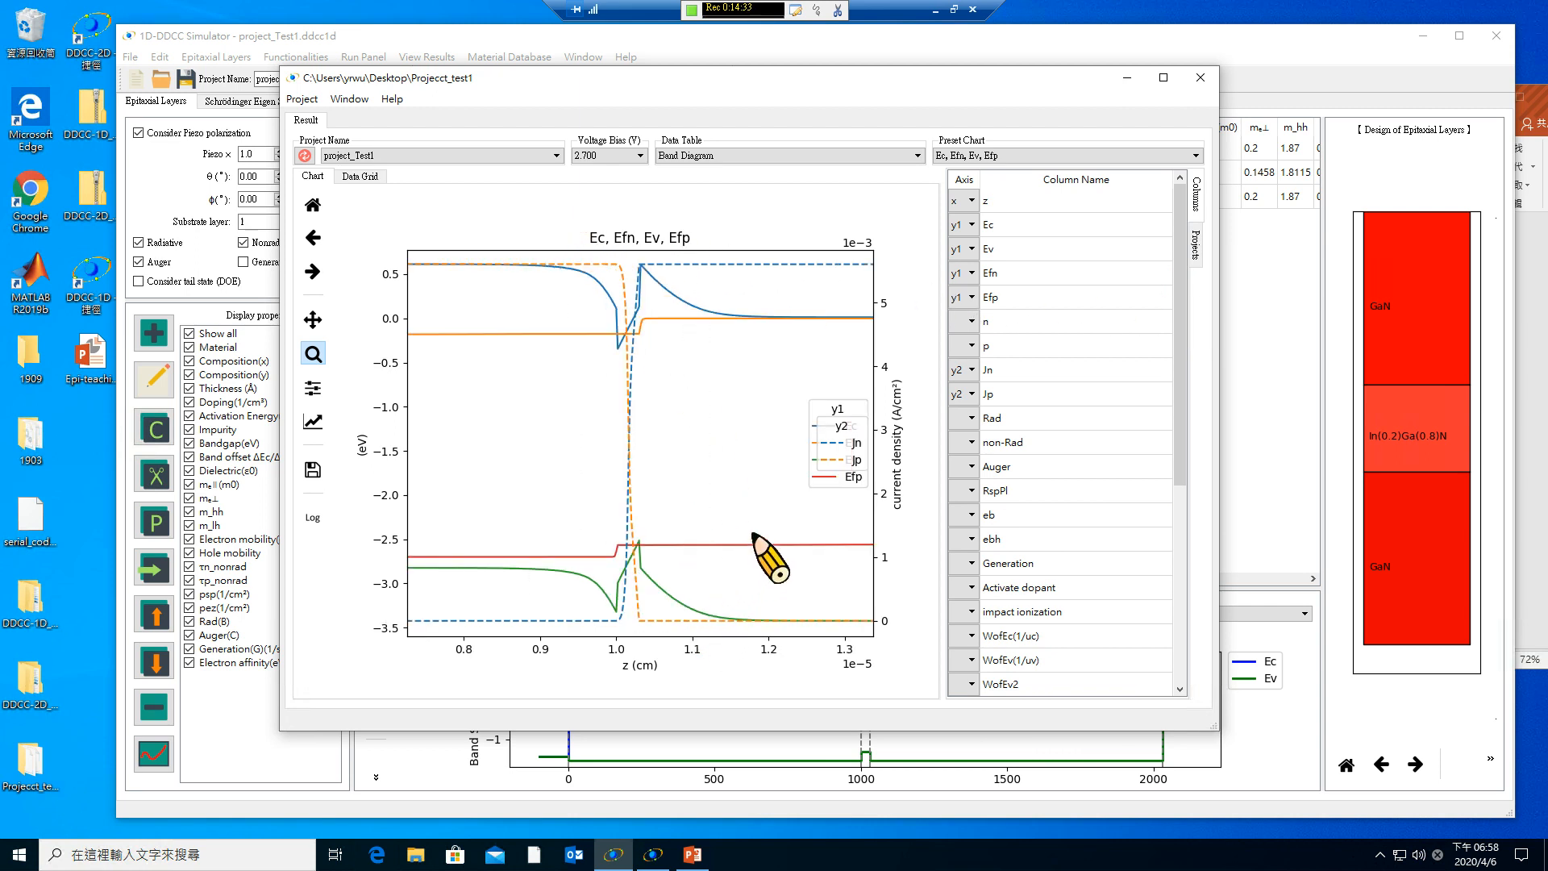
# Display the Ec, Ev, WofEc, wofEv preset chart briefly, and return to the plain Ec, Efn, Ev, Efp preset.
pyautogui.click(762, 150)
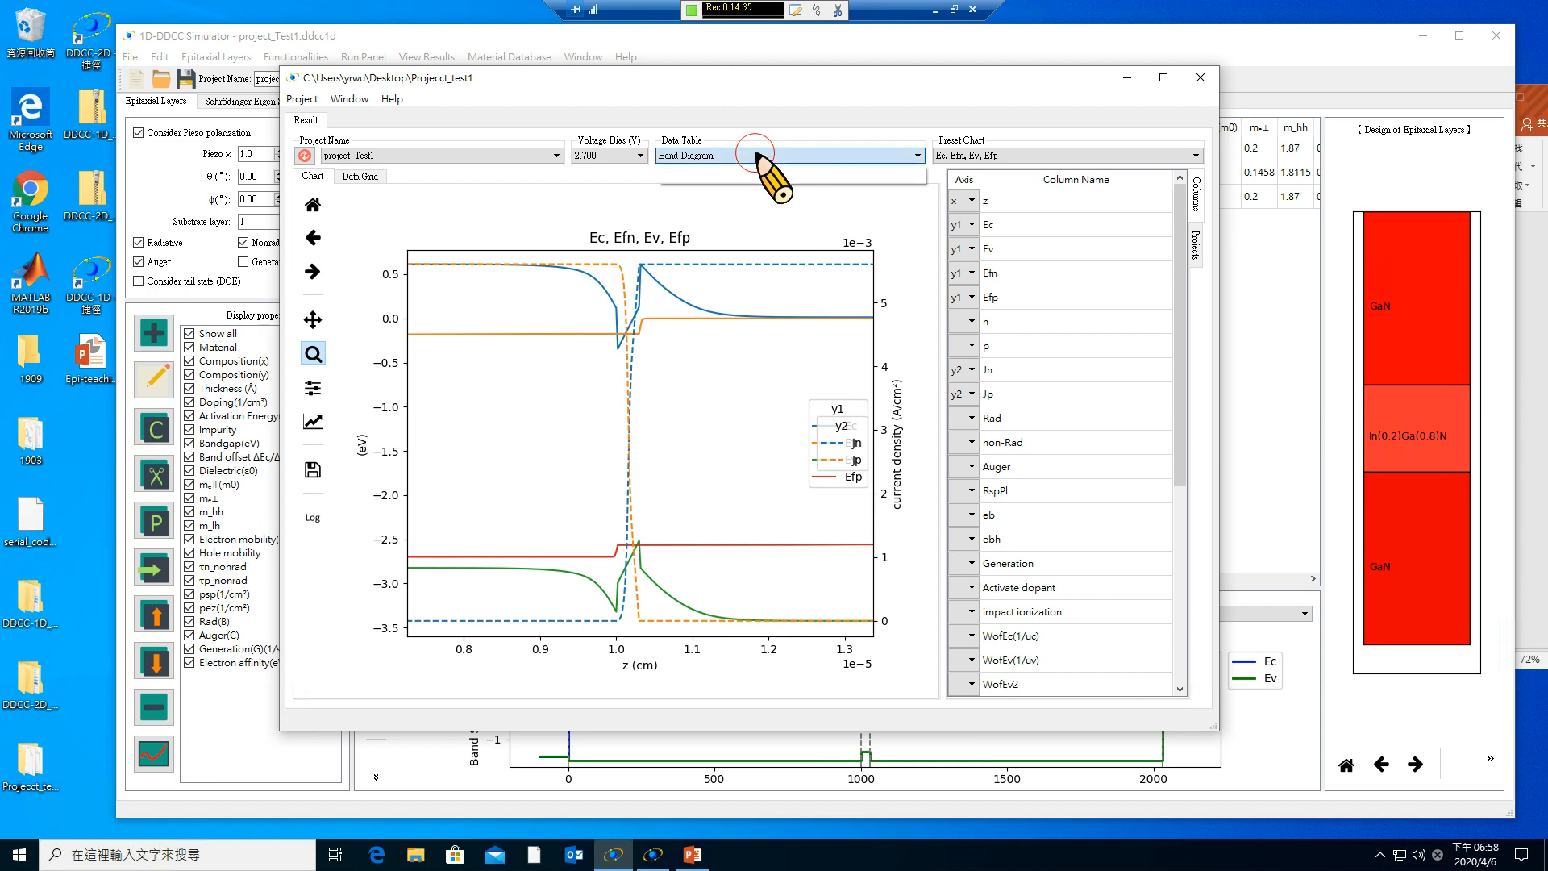
pyautogui.click(762, 150)
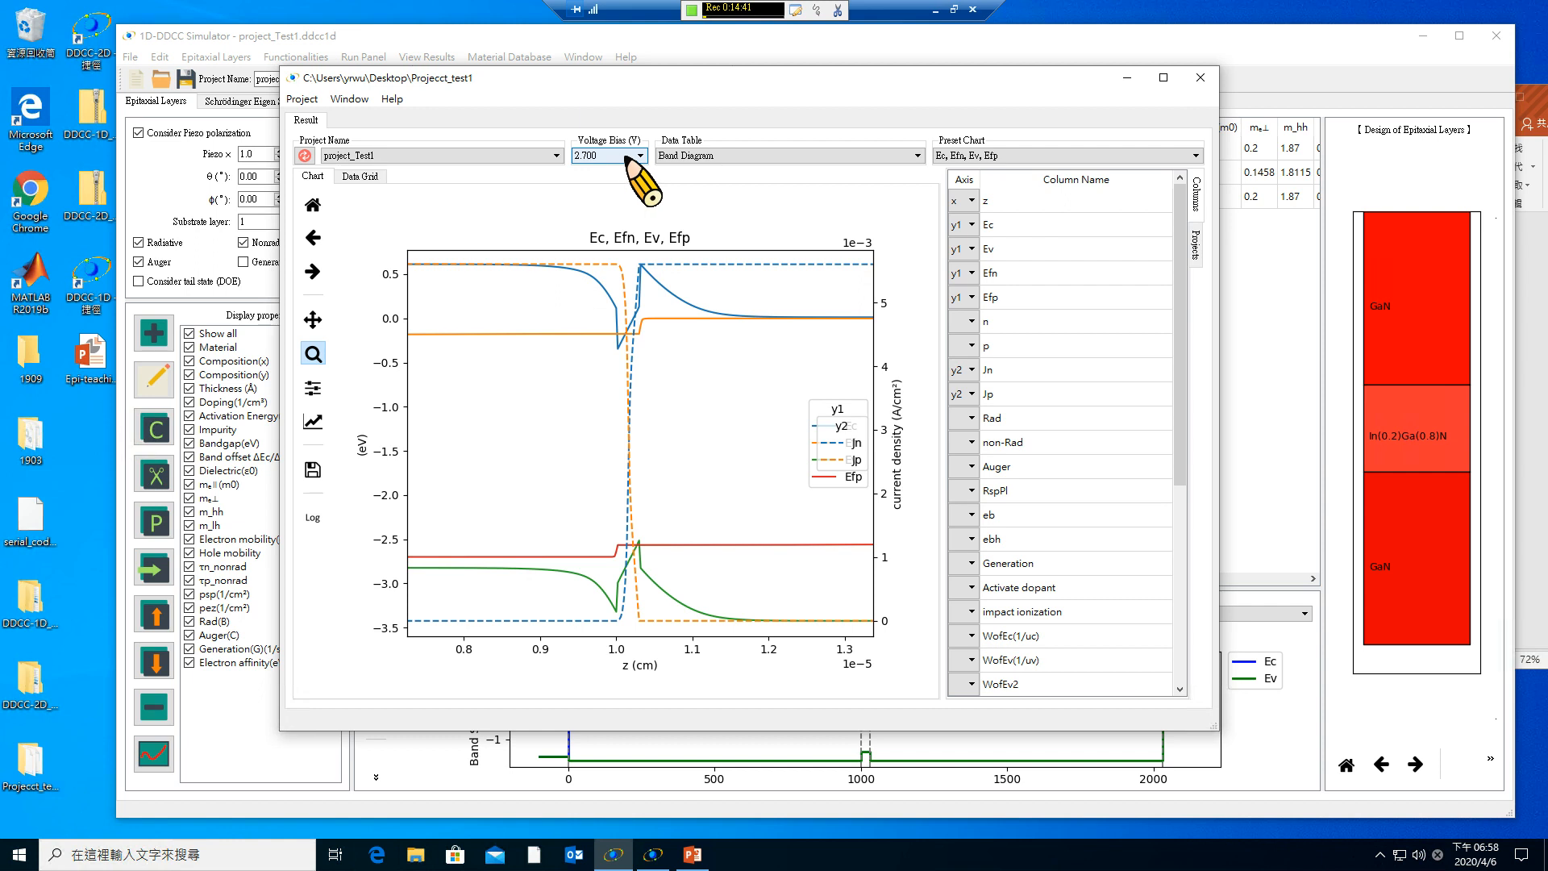
pyautogui.click(983, 155)
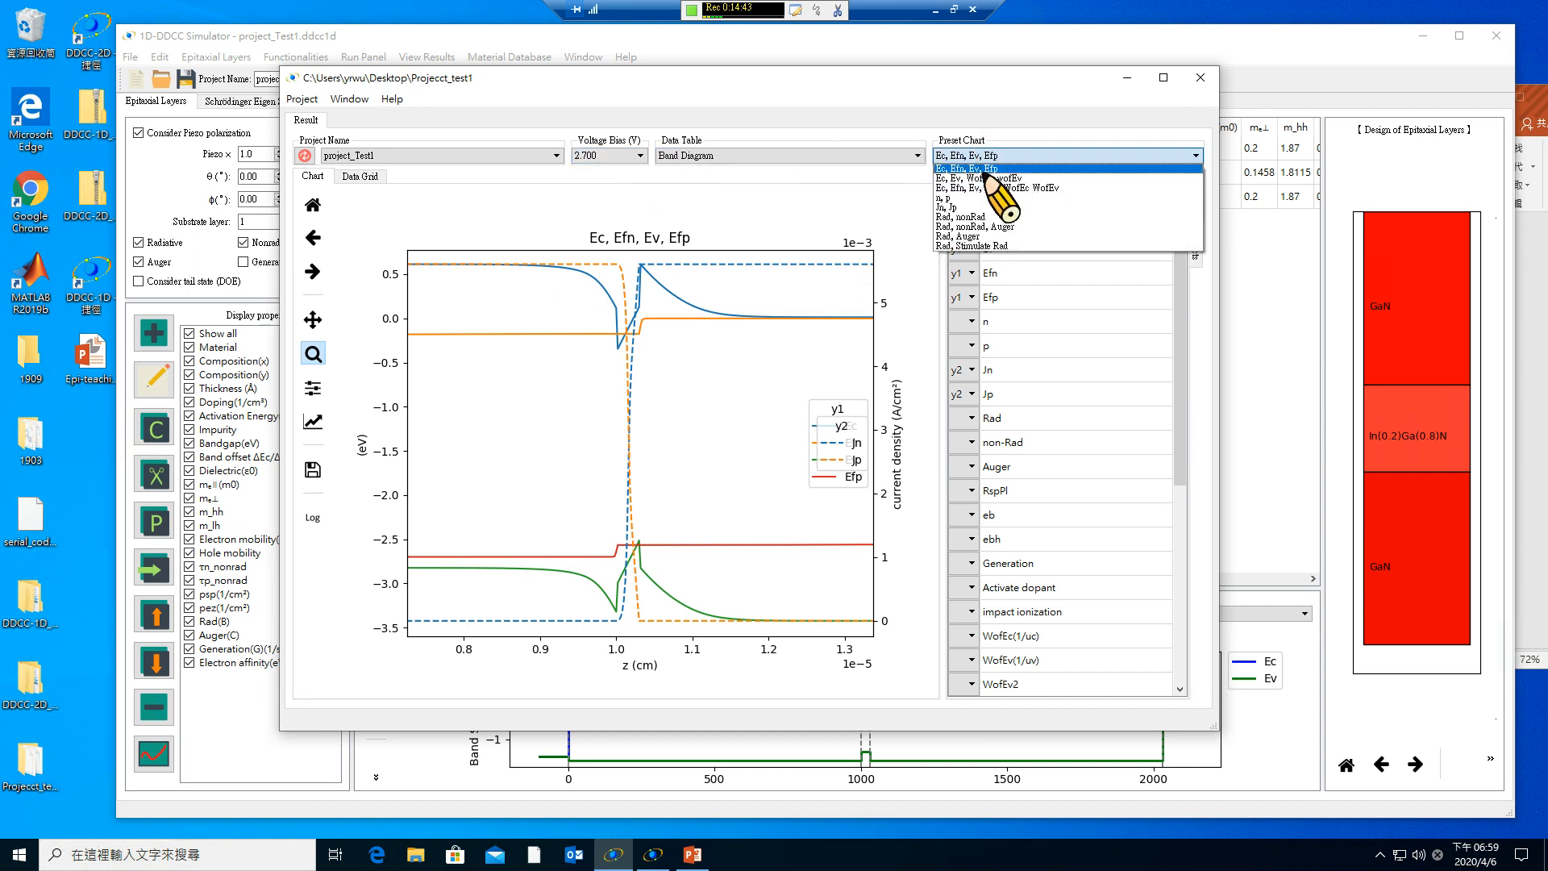
pyautogui.click(983, 178)
pyautogui.click(980, 156)
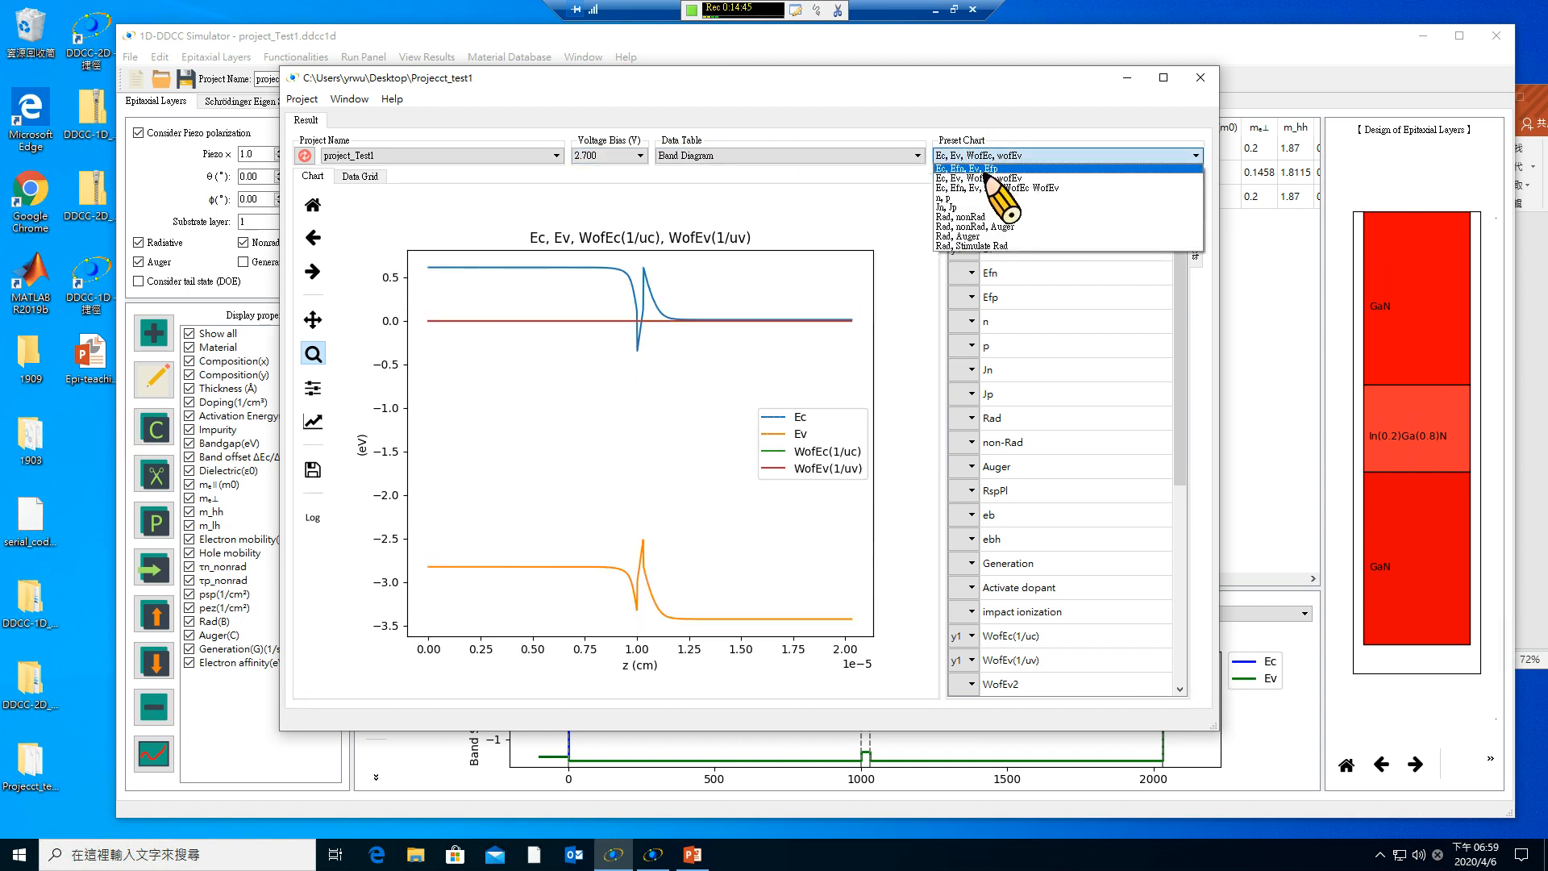
pyautogui.click(985, 168)
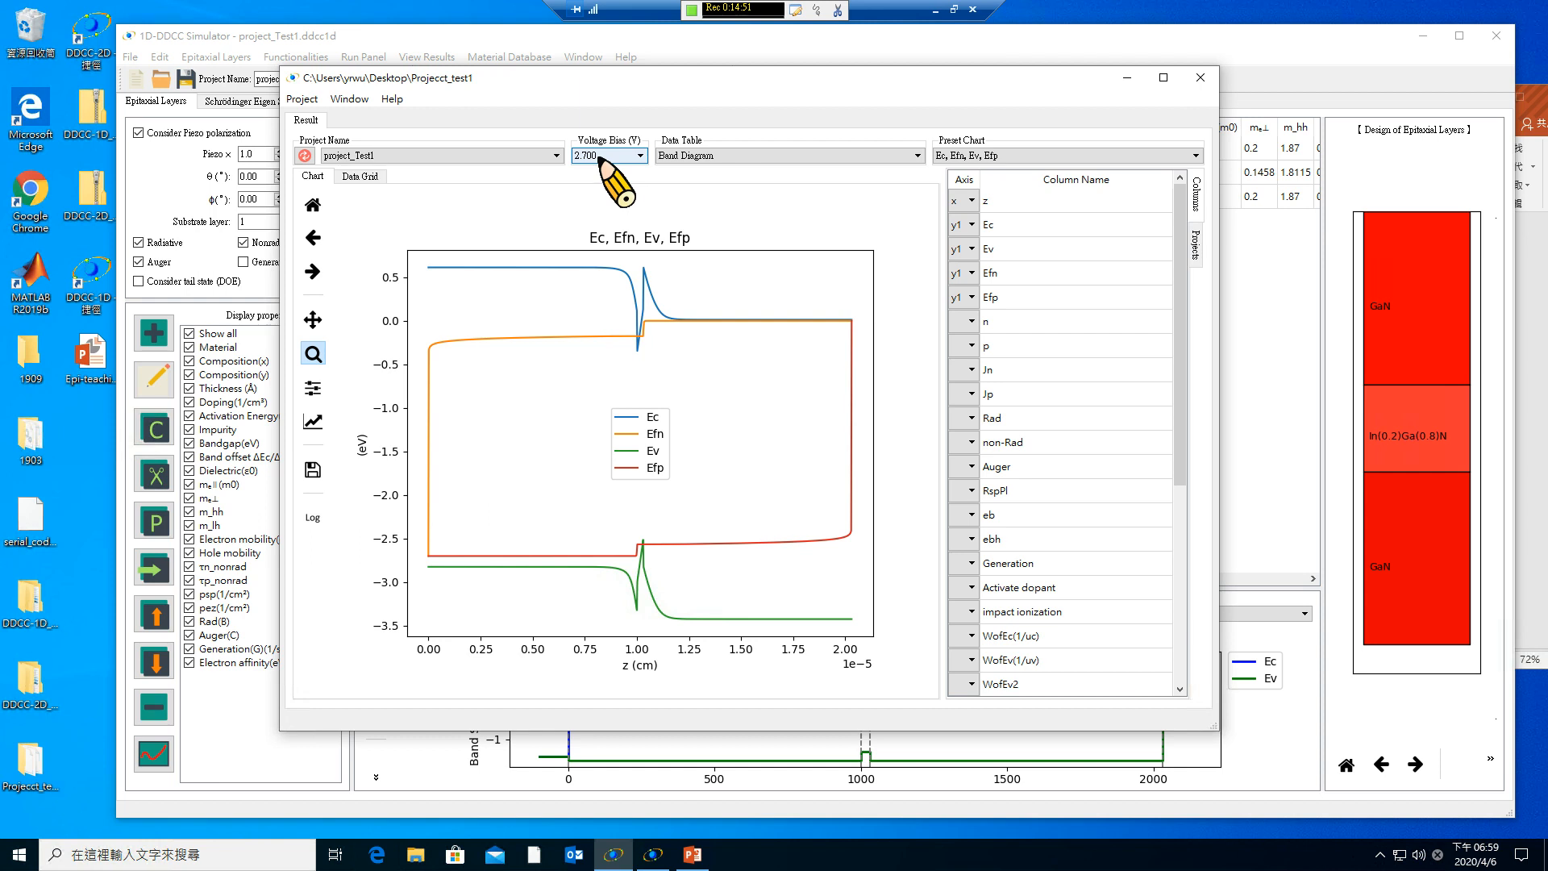
# Overlay project_Test1's 2.800 V Ec, Ev, Efn and Efp curves on the chart's left axis and zoom in around the quantum well.
pyautogui.click(1201, 256)
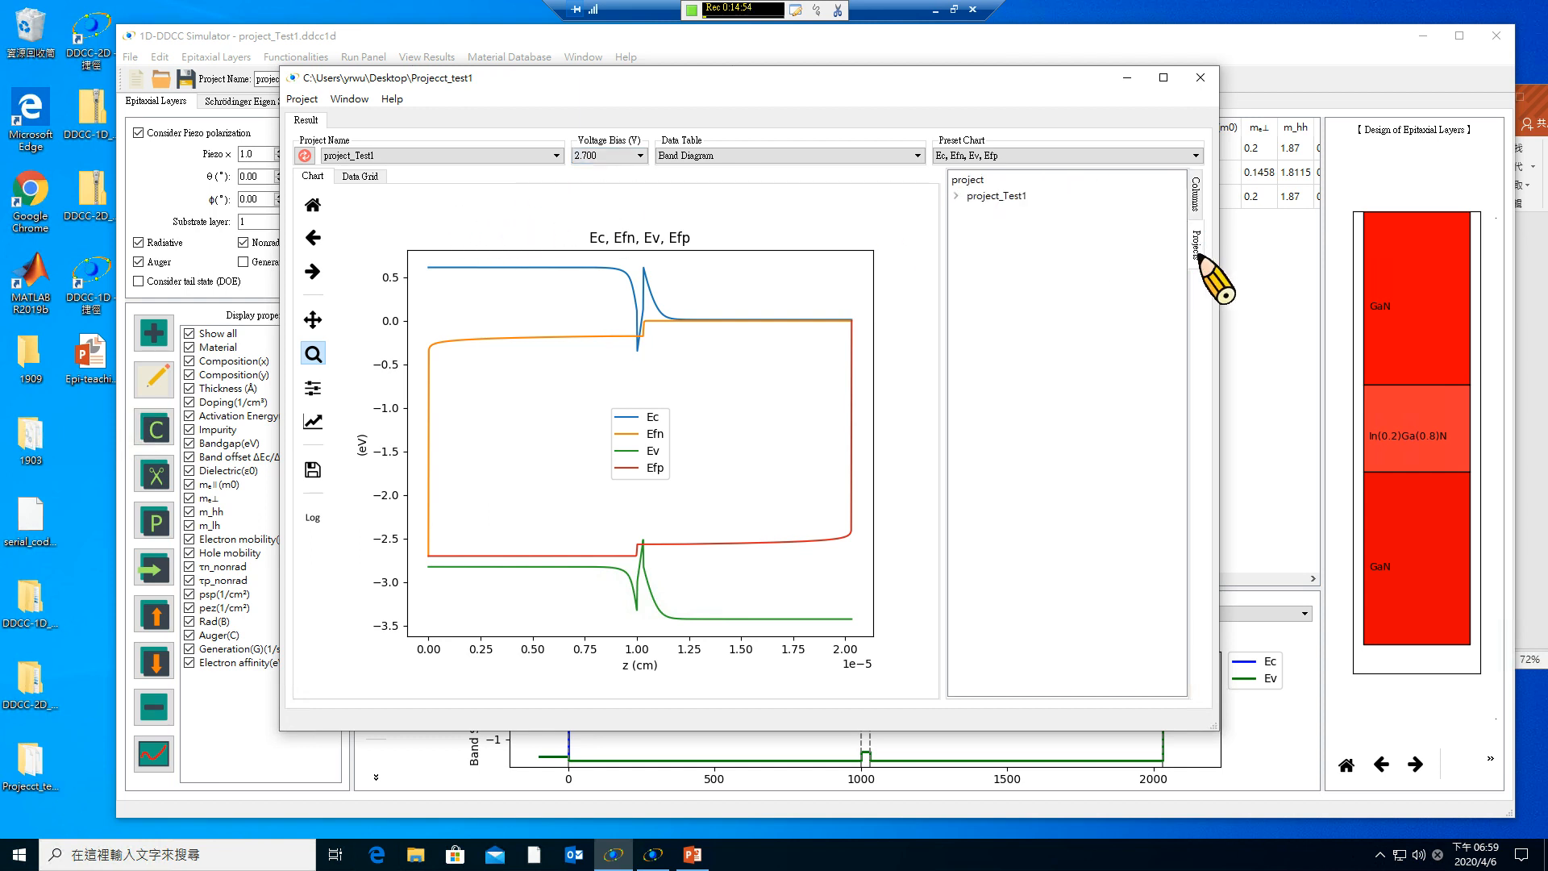
pyautogui.click(956, 196)
pyautogui.scroll(-4, 1193, 339)
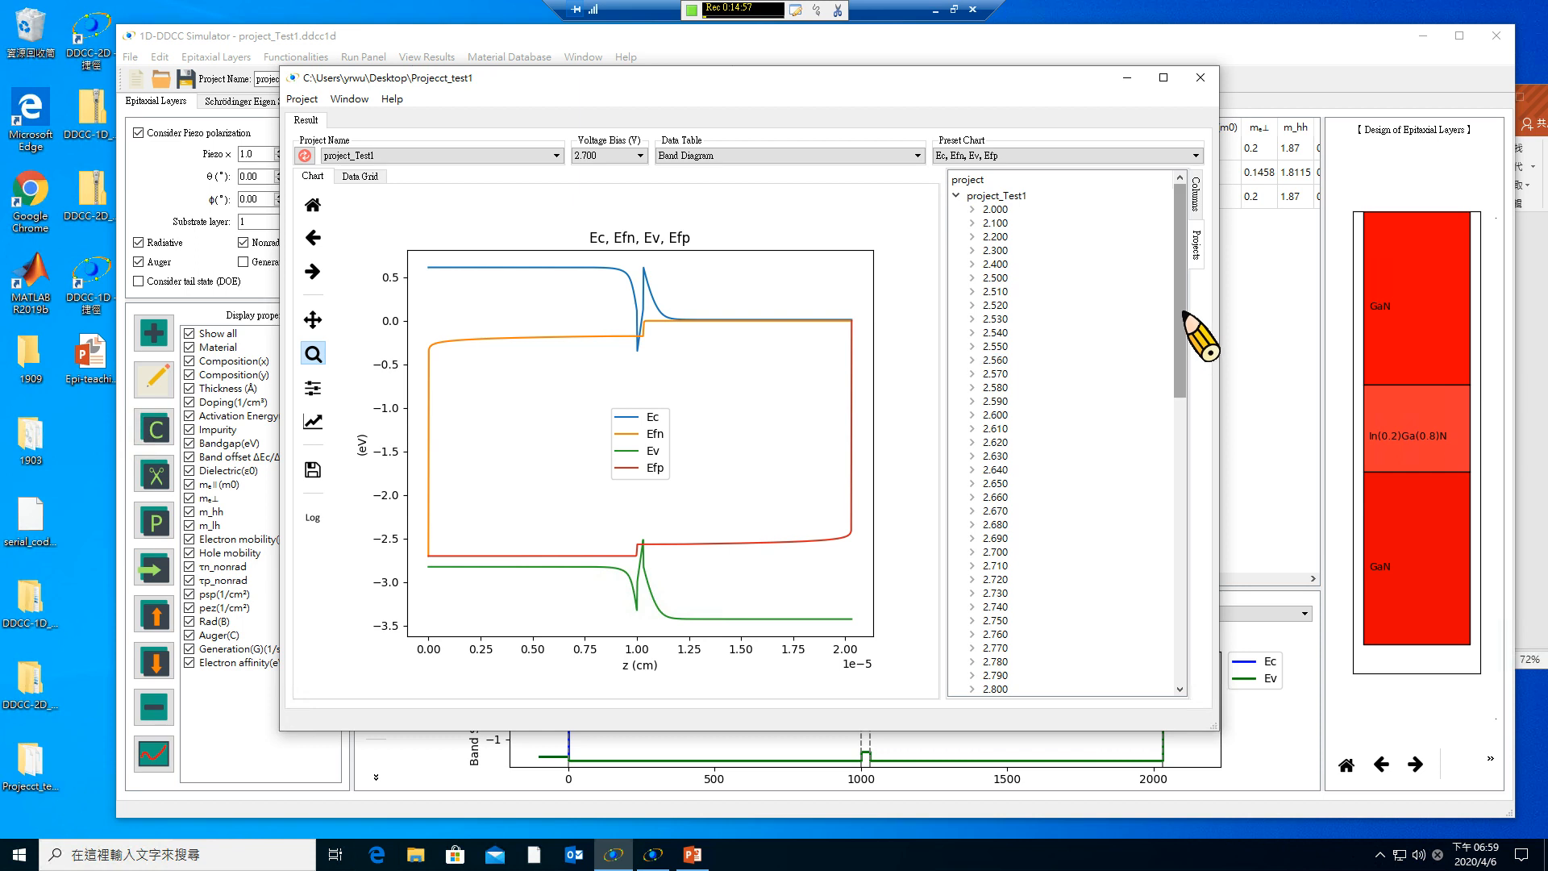
pyautogui.moveTo(1187, 407); pyautogui.dragTo(1193, 462)
pyautogui.doubleClick(996, 387)
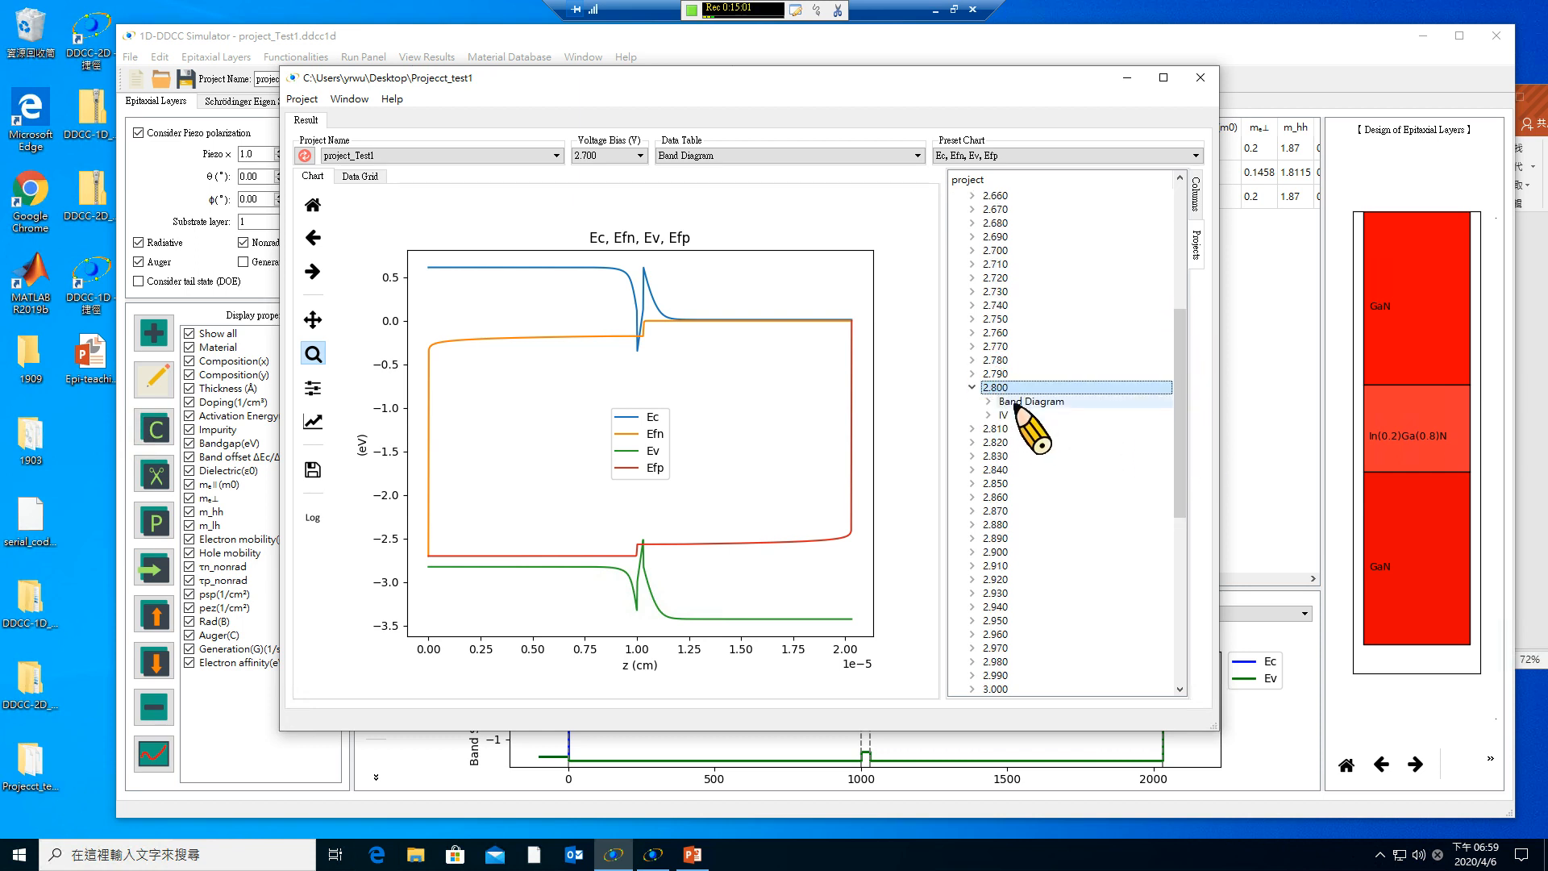
pyautogui.click(1014, 403)
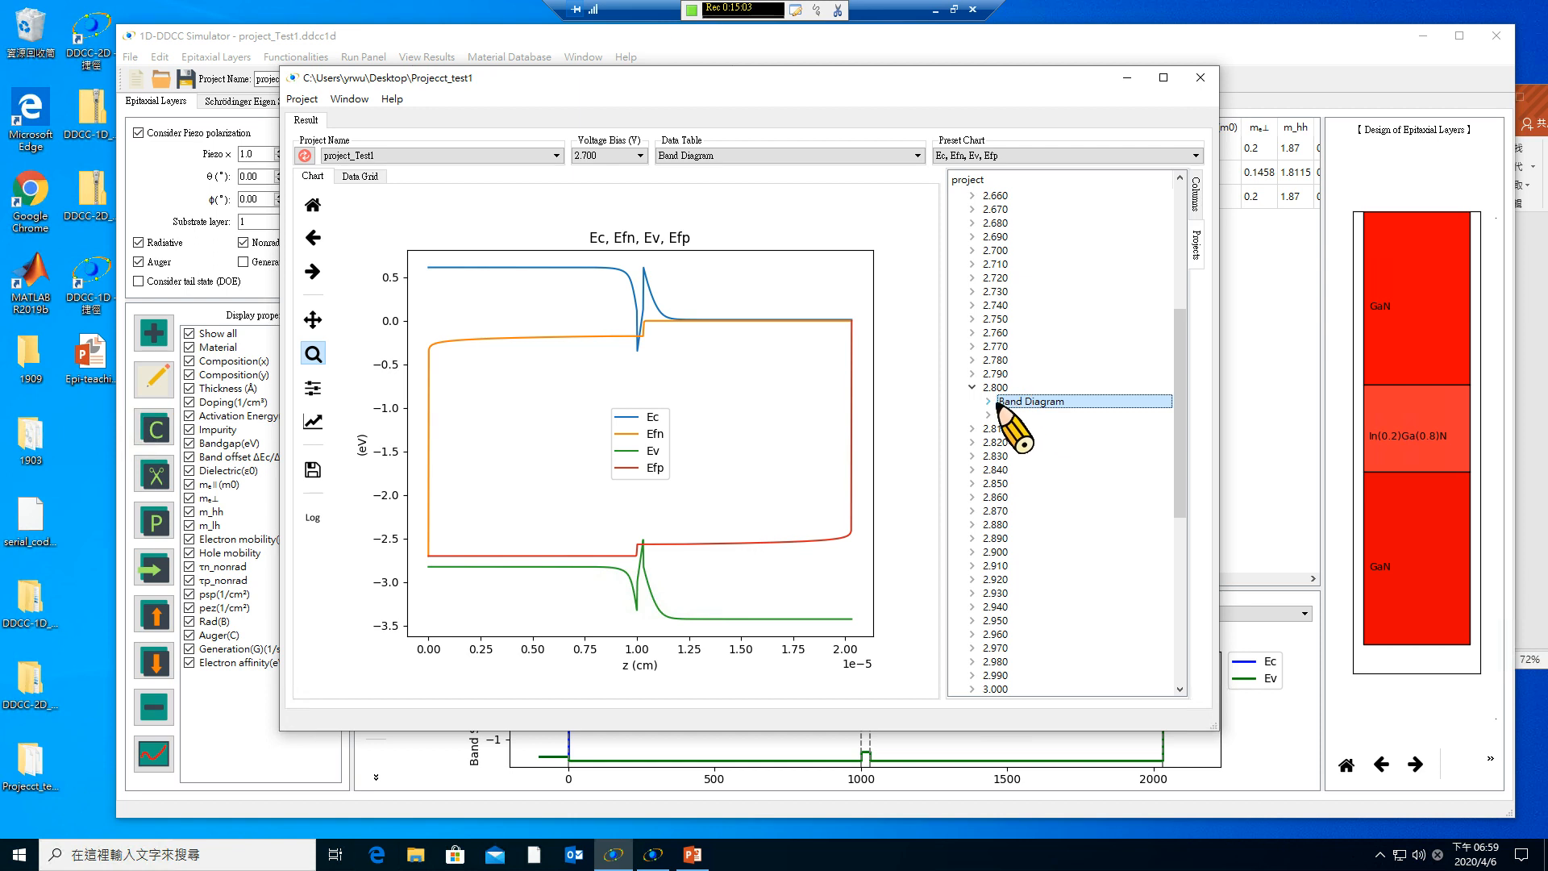
pyautogui.doubleClick(999, 402)
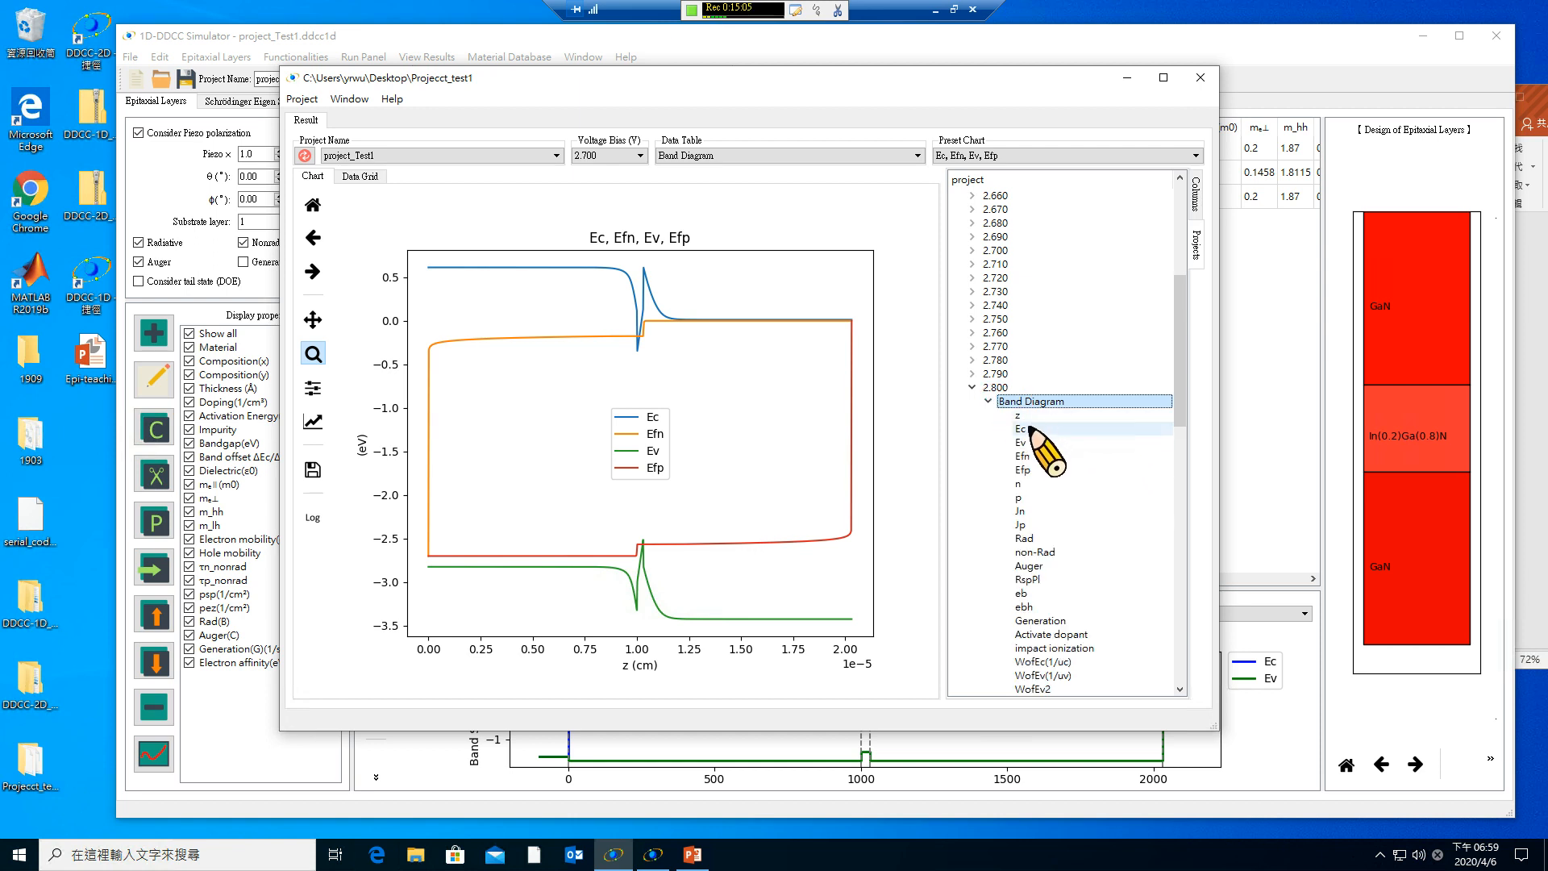
pyautogui.moveTo(1029, 432); pyautogui.dragTo(752, 422)
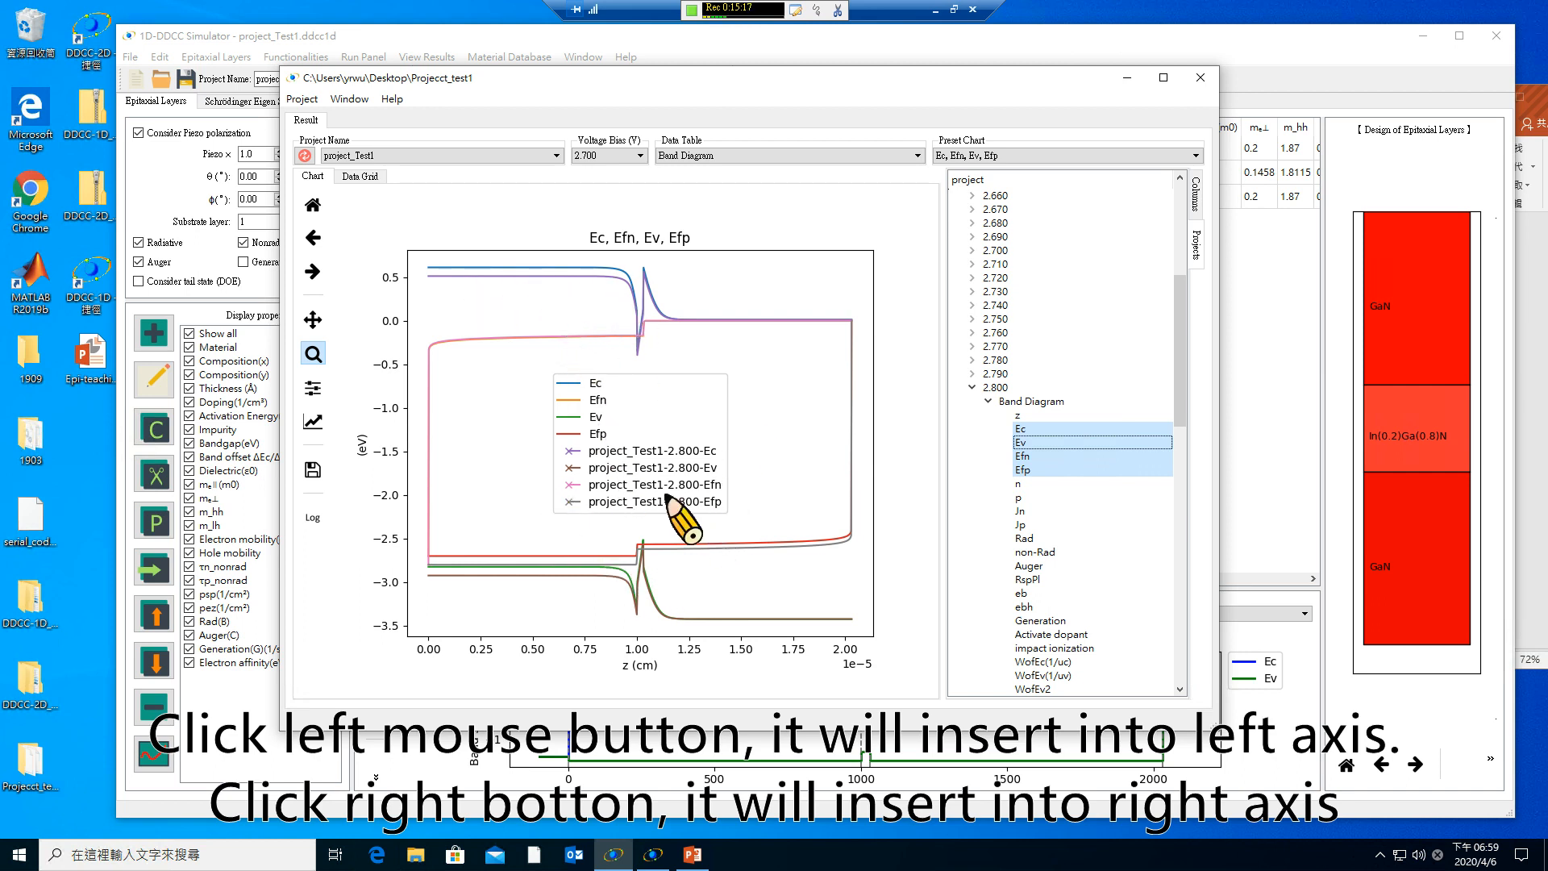
pyautogui.moveTo(589, 257); pyautogui.dragTo(711, 637)
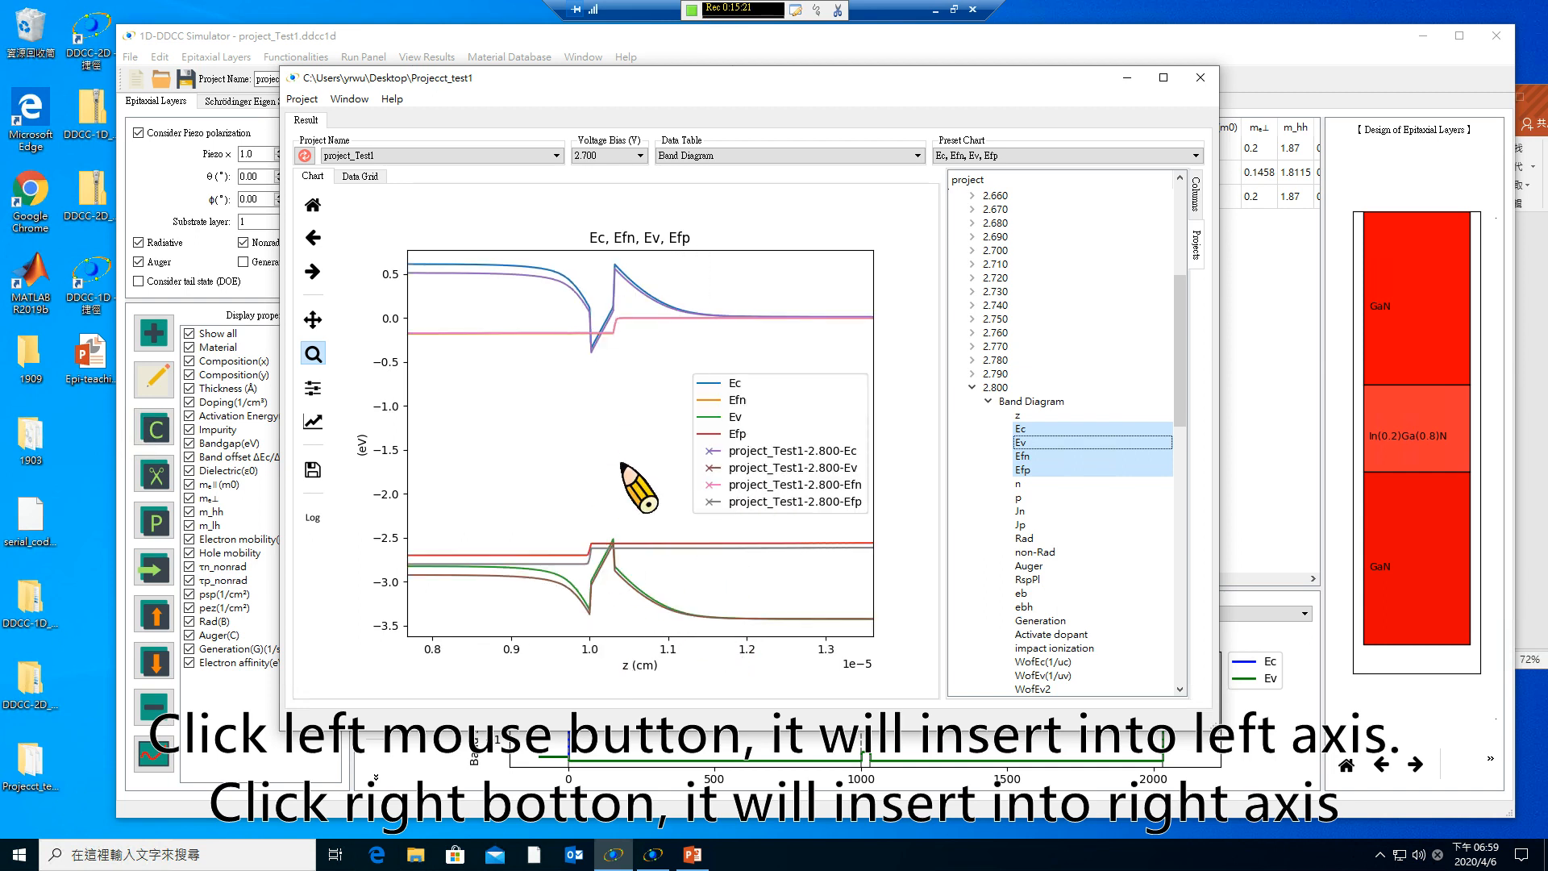
# Overlay the 2.800 V carrier densities n and p on the right axis and zoom in from about 0.80e-5 to 1.22e-5 cm.
pyautogui.click(1030, 487)
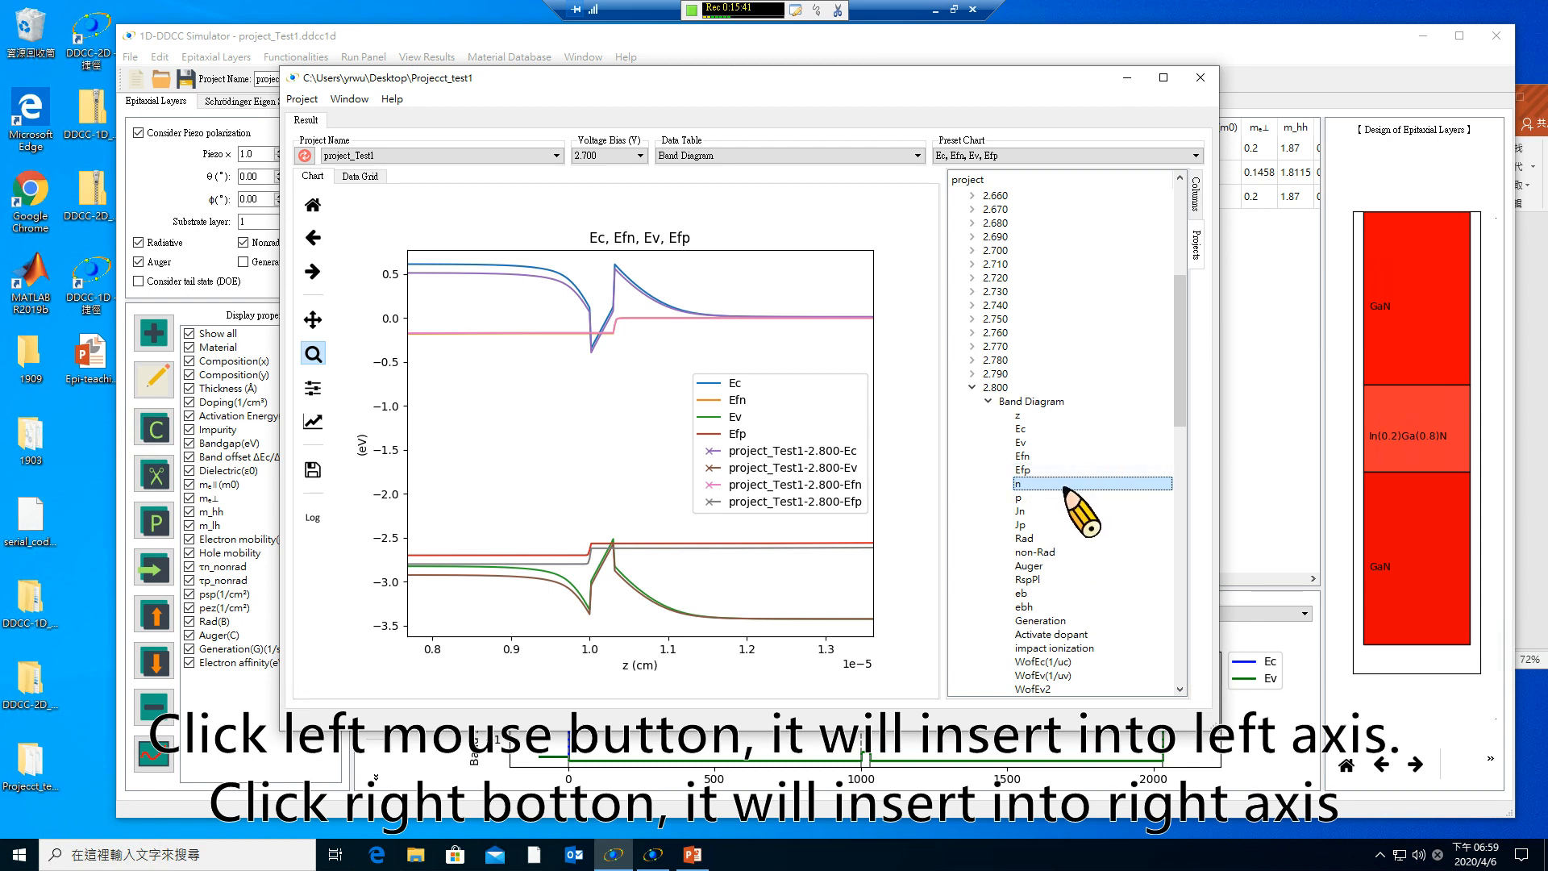
pyautogui.moveTo(1064, 487); pyautogui.dragTo(593, 447)
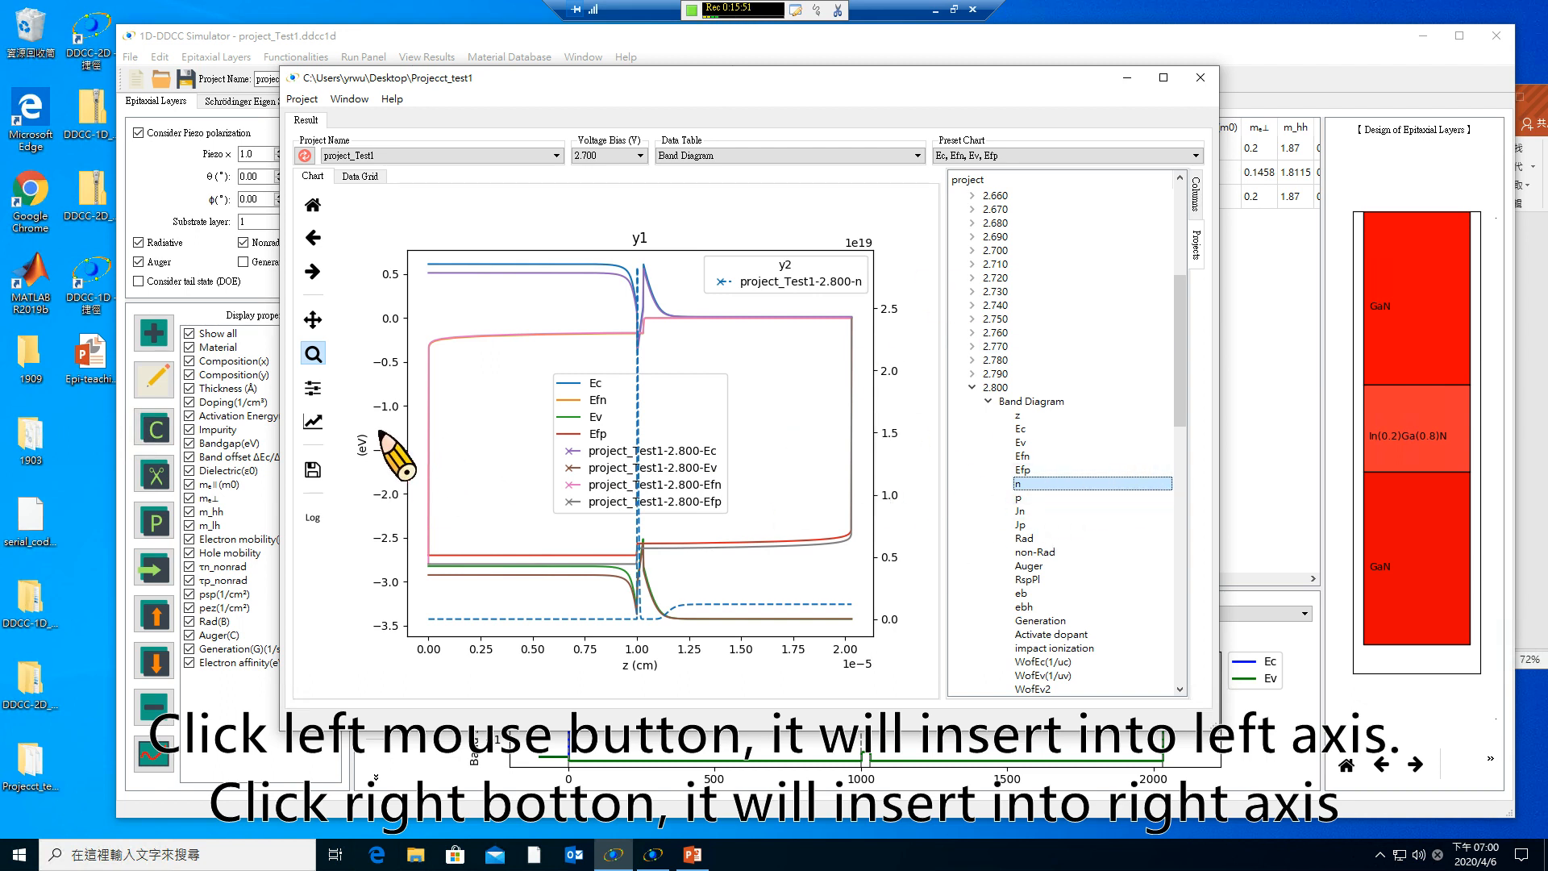
pyautogui.moveTo(1046, 500); pyautogui.dragTo(624, 474)
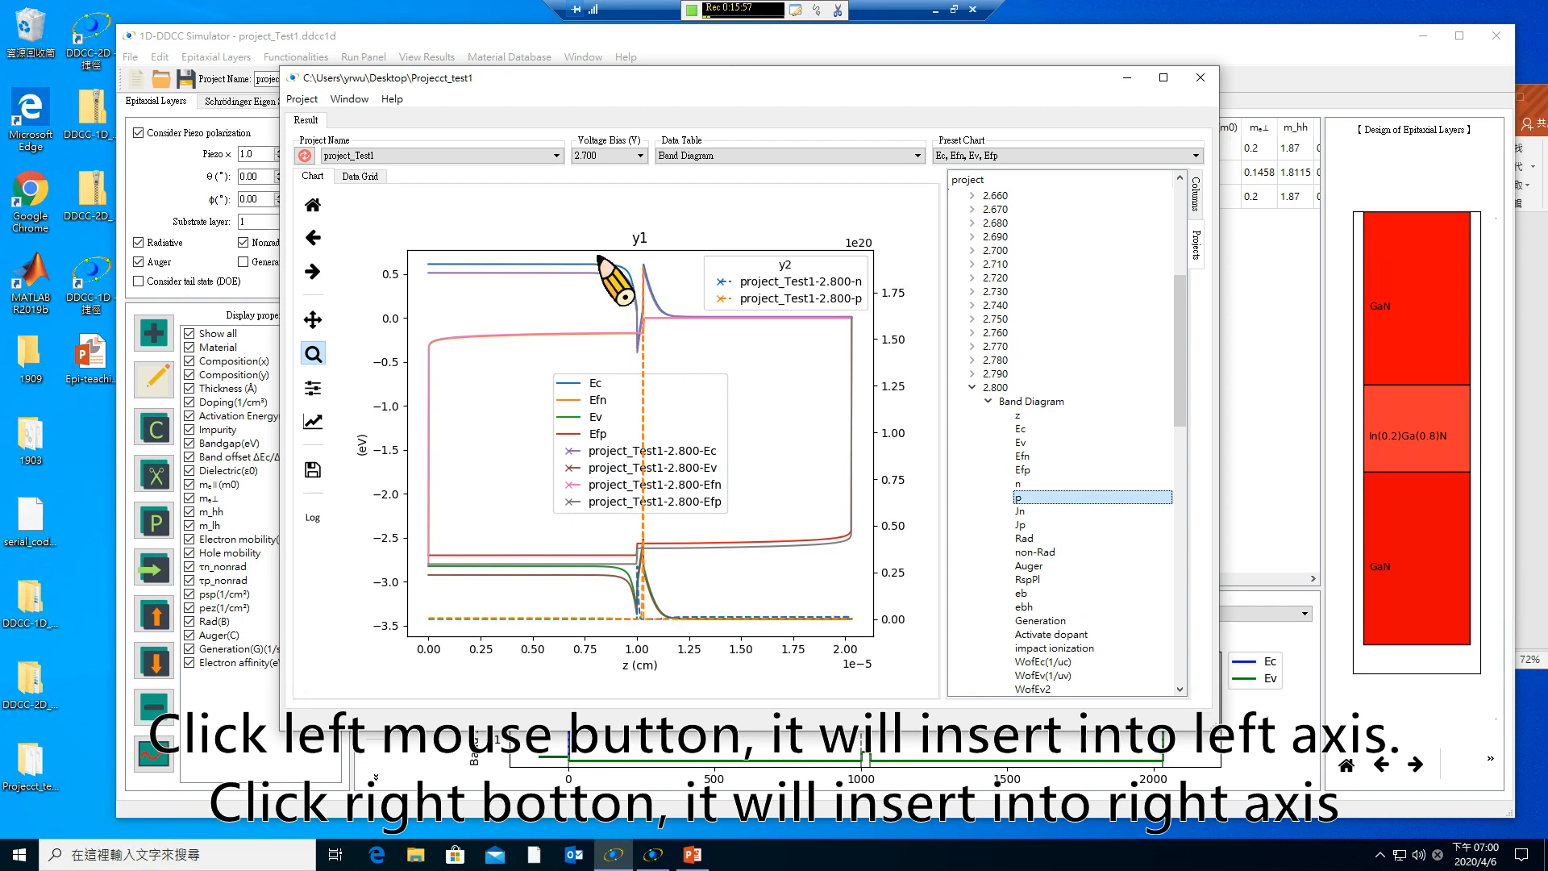
pyautogui.moveTo(603, 257); pyautogui.dragTo(688, 635)
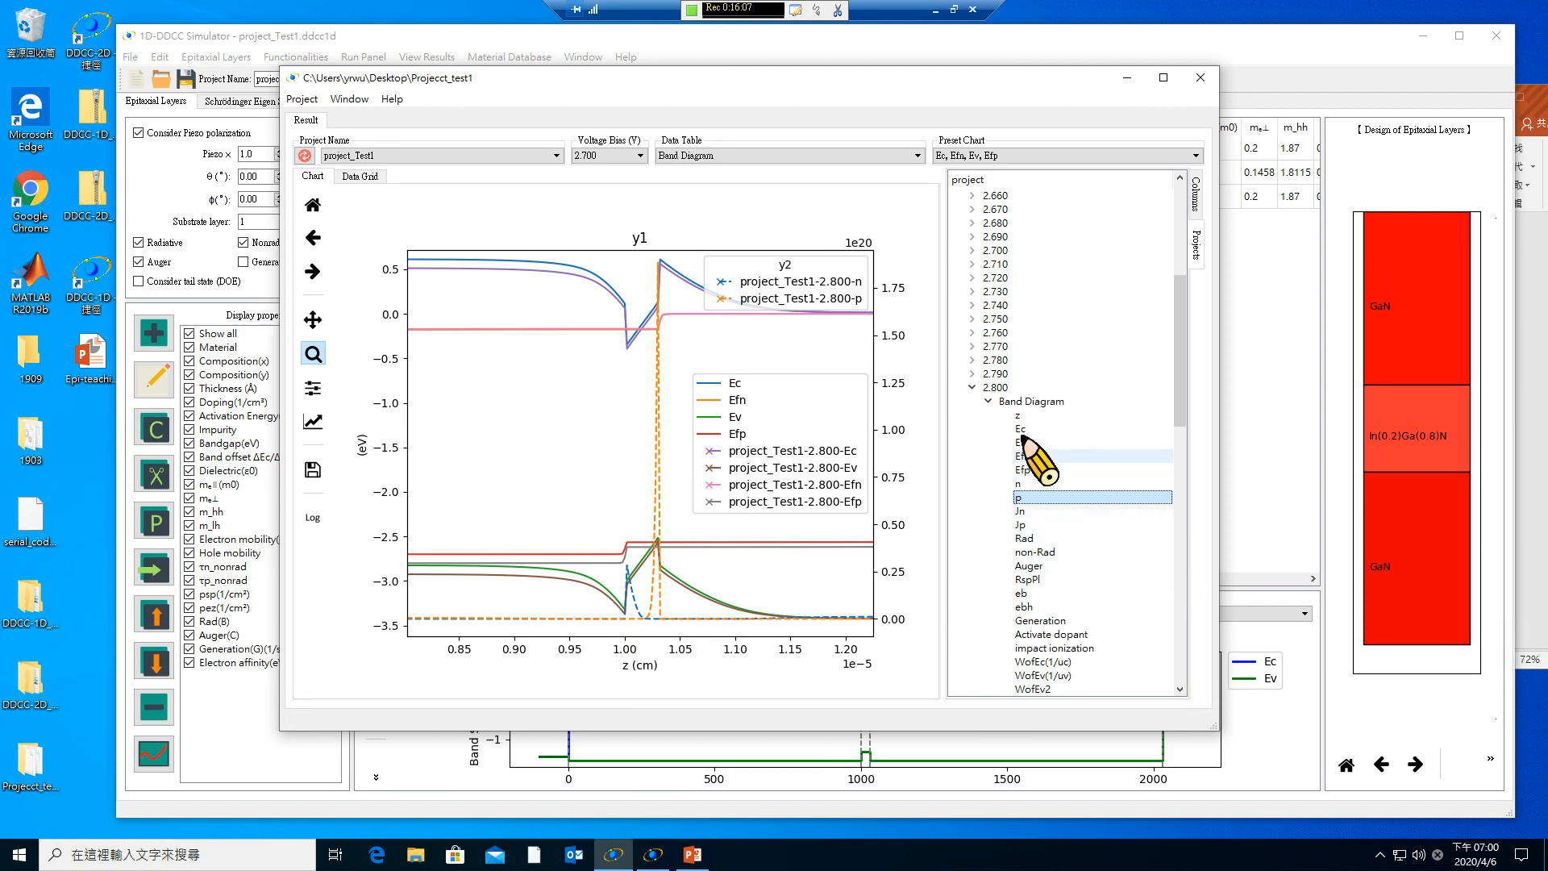
# Show the band diagram results as a data grid and examine the Ec, Ev, Efn and Efp columns.
pyautogui.click(373, 177)
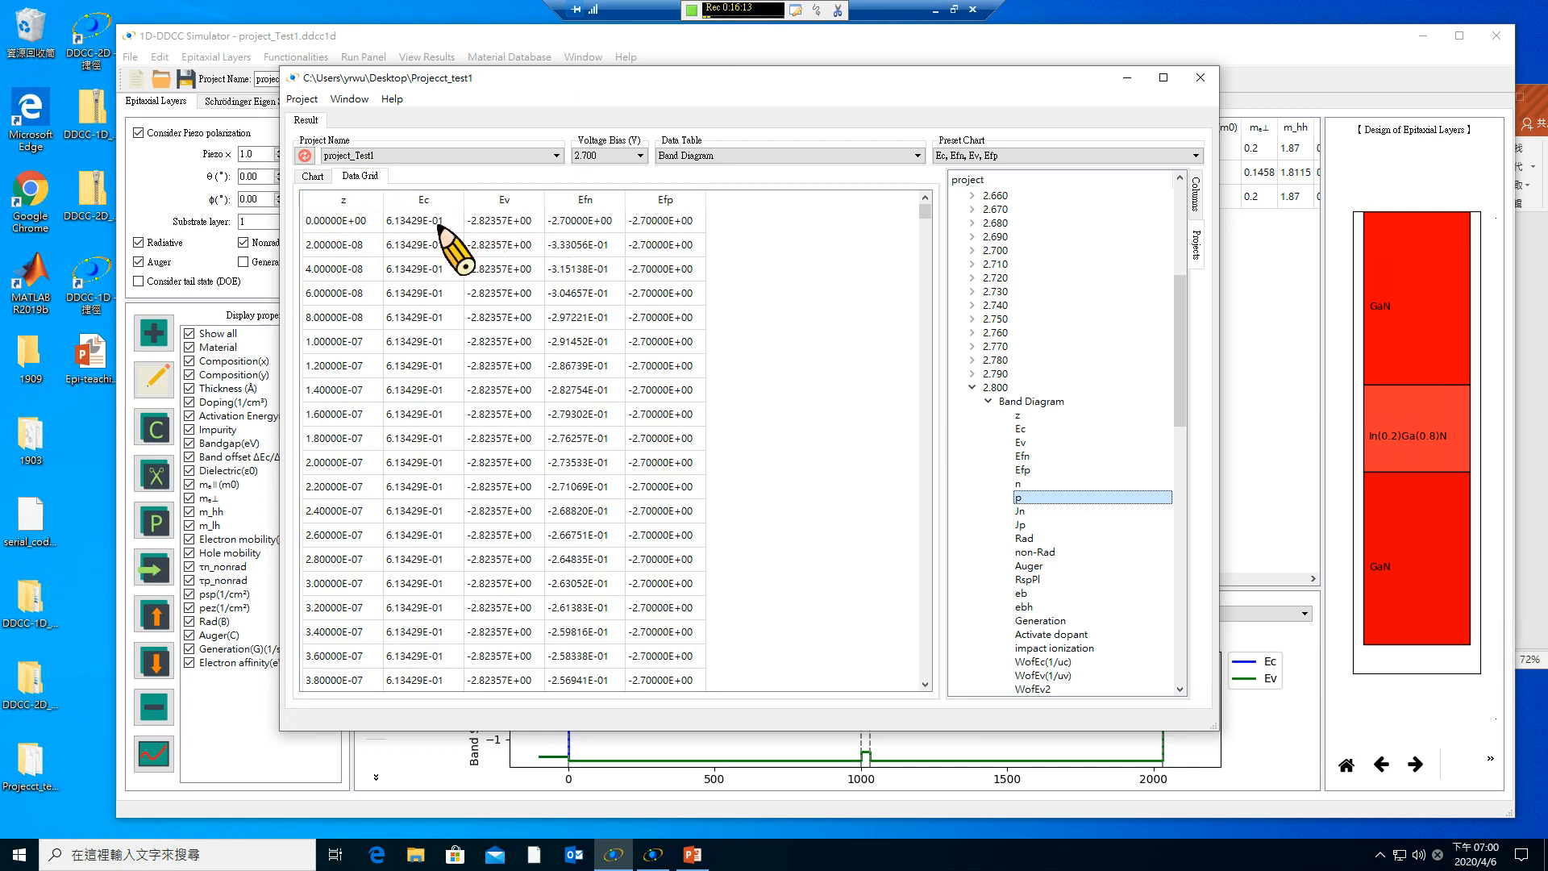
pyautogui.click(359, 202)
pyautogui.click(419, 199)
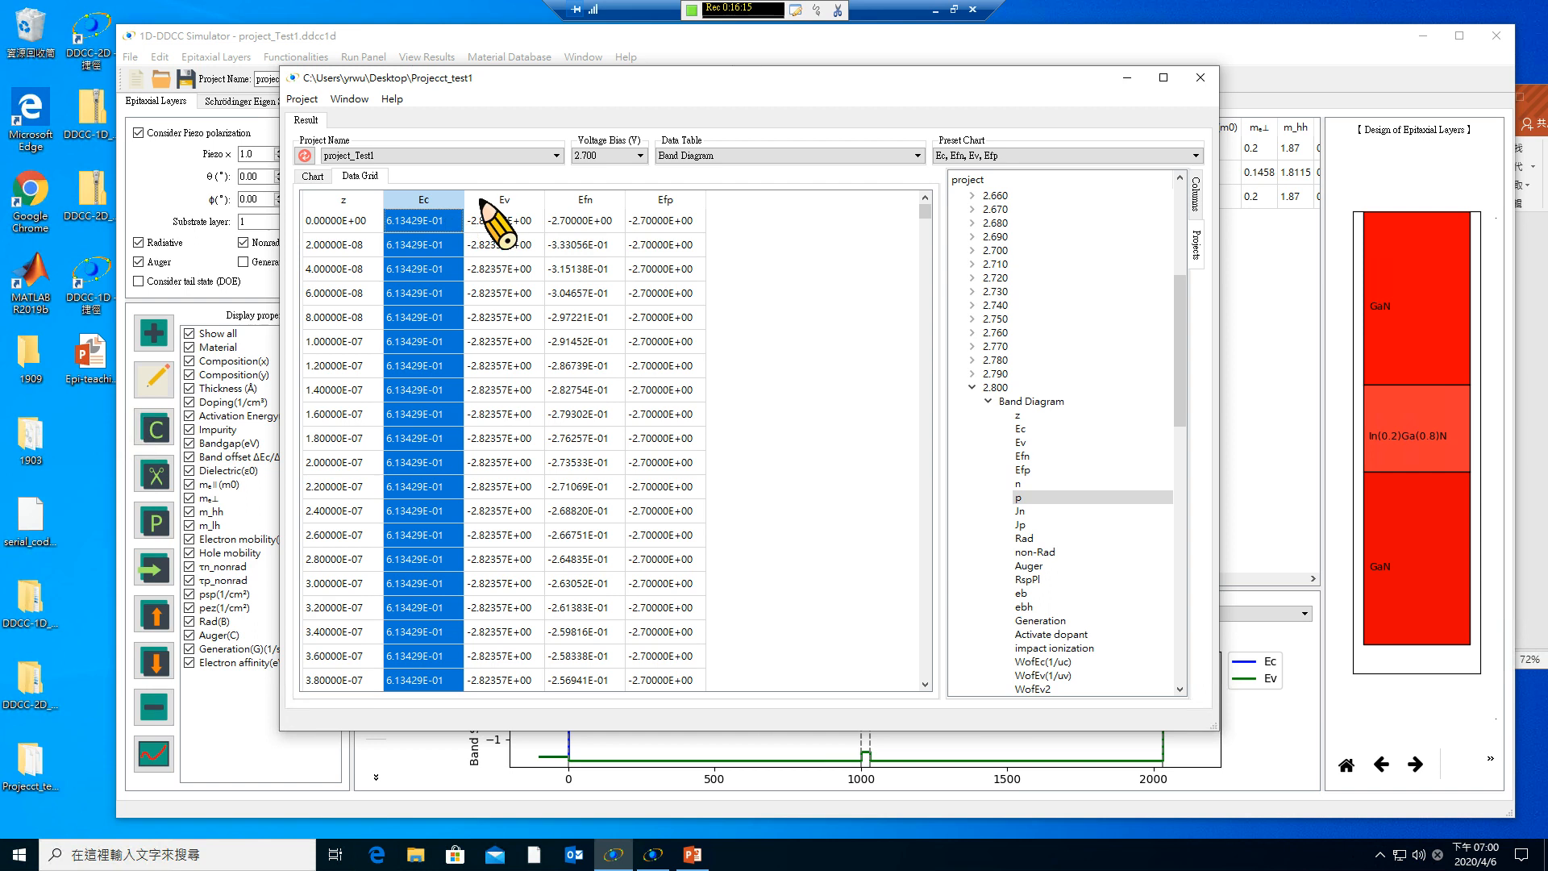
pyautogui.click(496, 199)
pyautogui.click(582, 199)
pyautogui.click(657, 199)
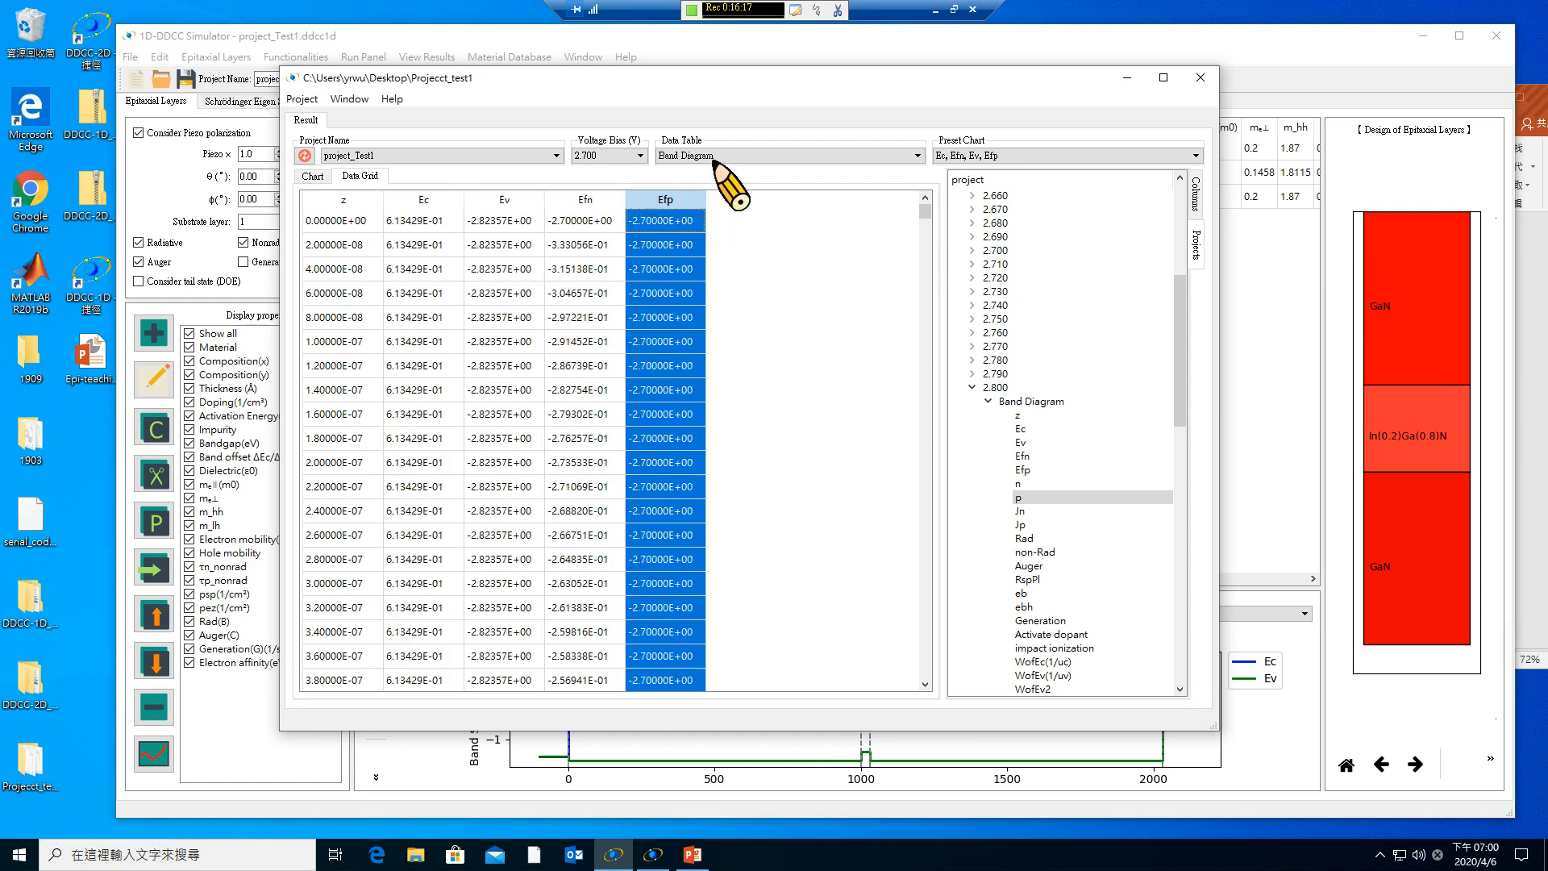
# Set the voltage bias to 2.750 V and list the n, p preset in the data grid.
pyautogui.click(639, 155)
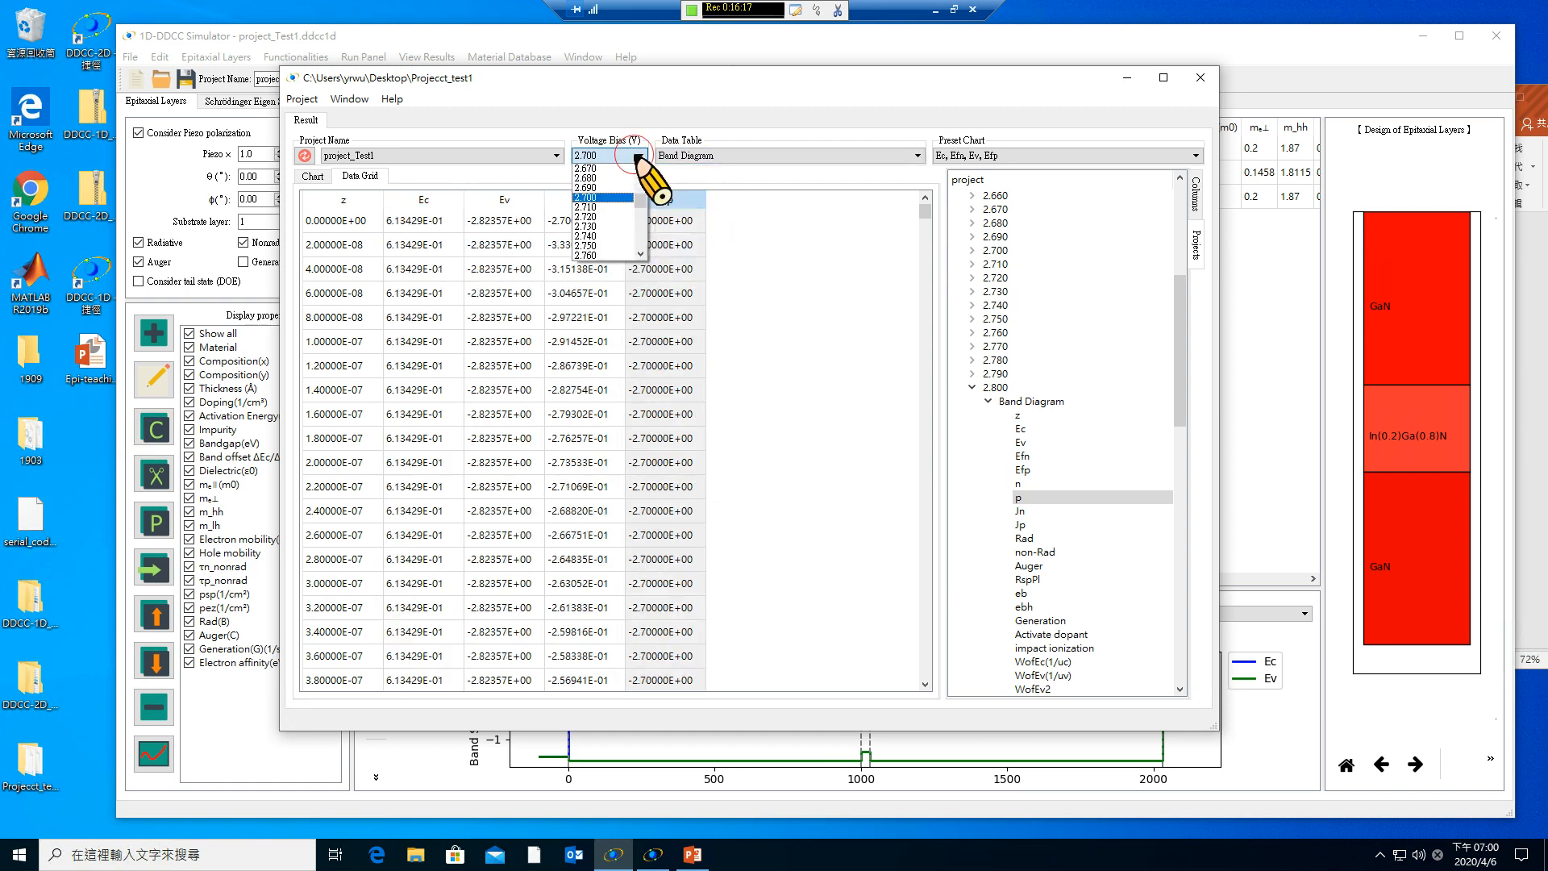
pyautogui.click(590, 250)
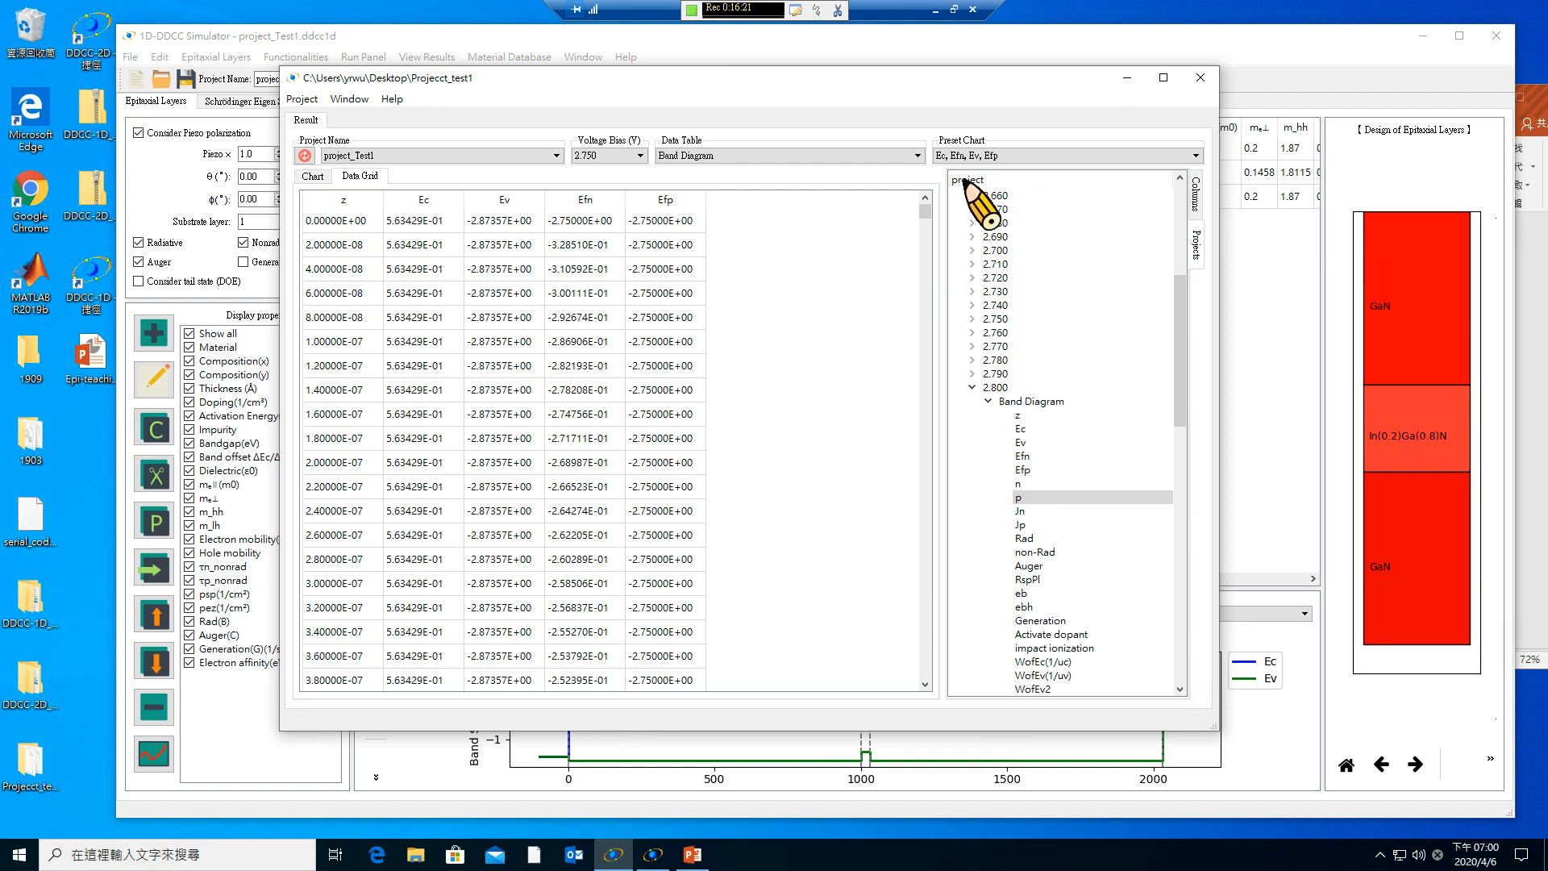
pyautogui.click(1050, 155)
pyautogui.click(993, 198)
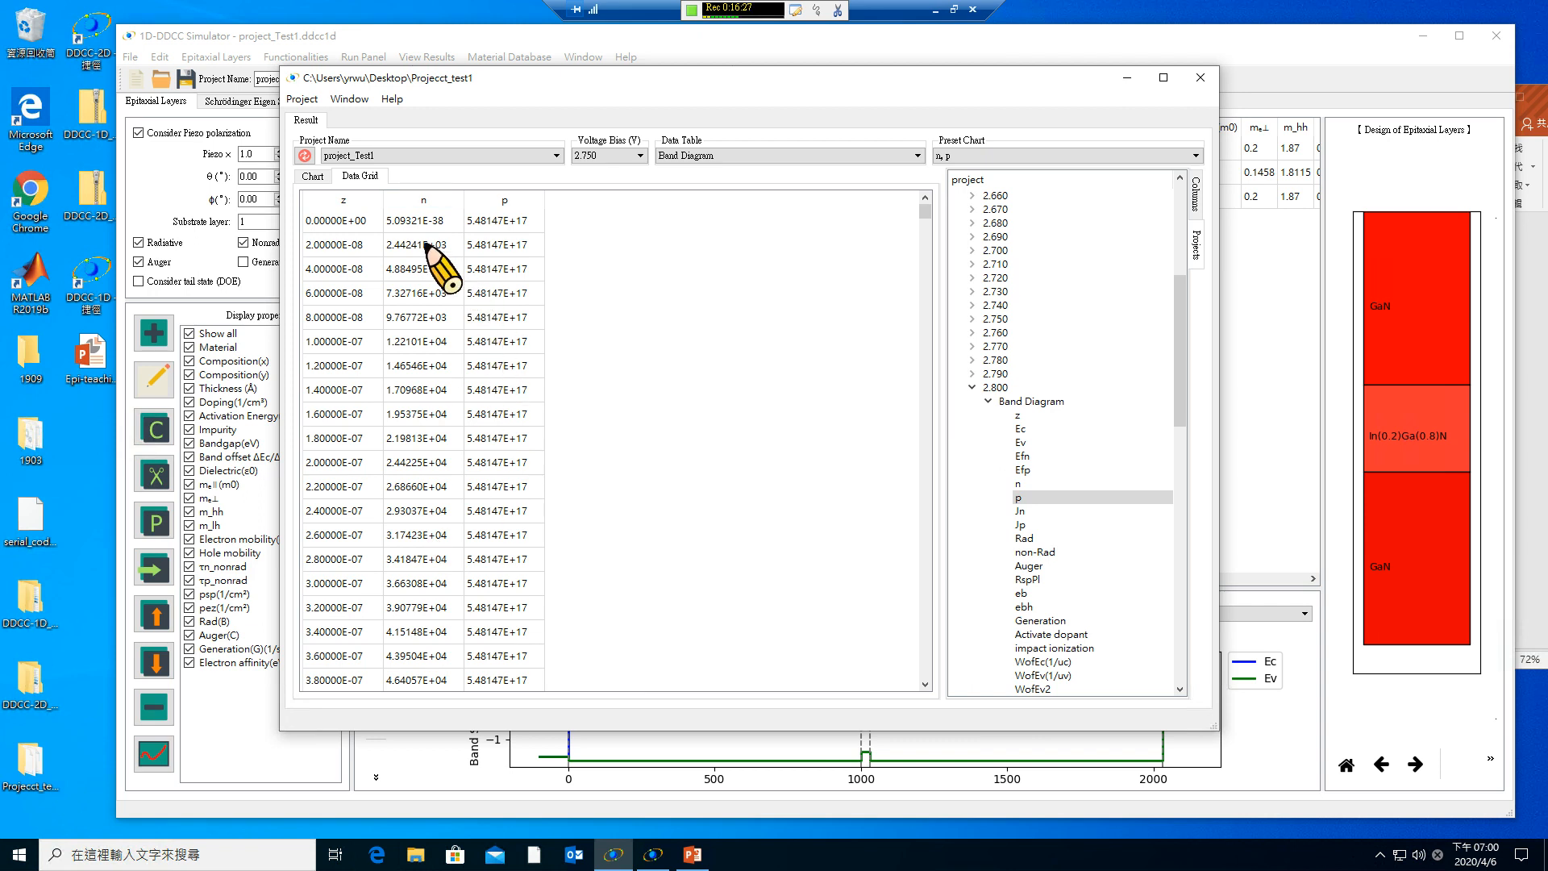
# Copy the n and p values for z from 0 to 1.26e-6 cm and open a blank Excel workbook.
pyautogui.moveTo(397, 222); pyautogui.dragTo(488, 457)
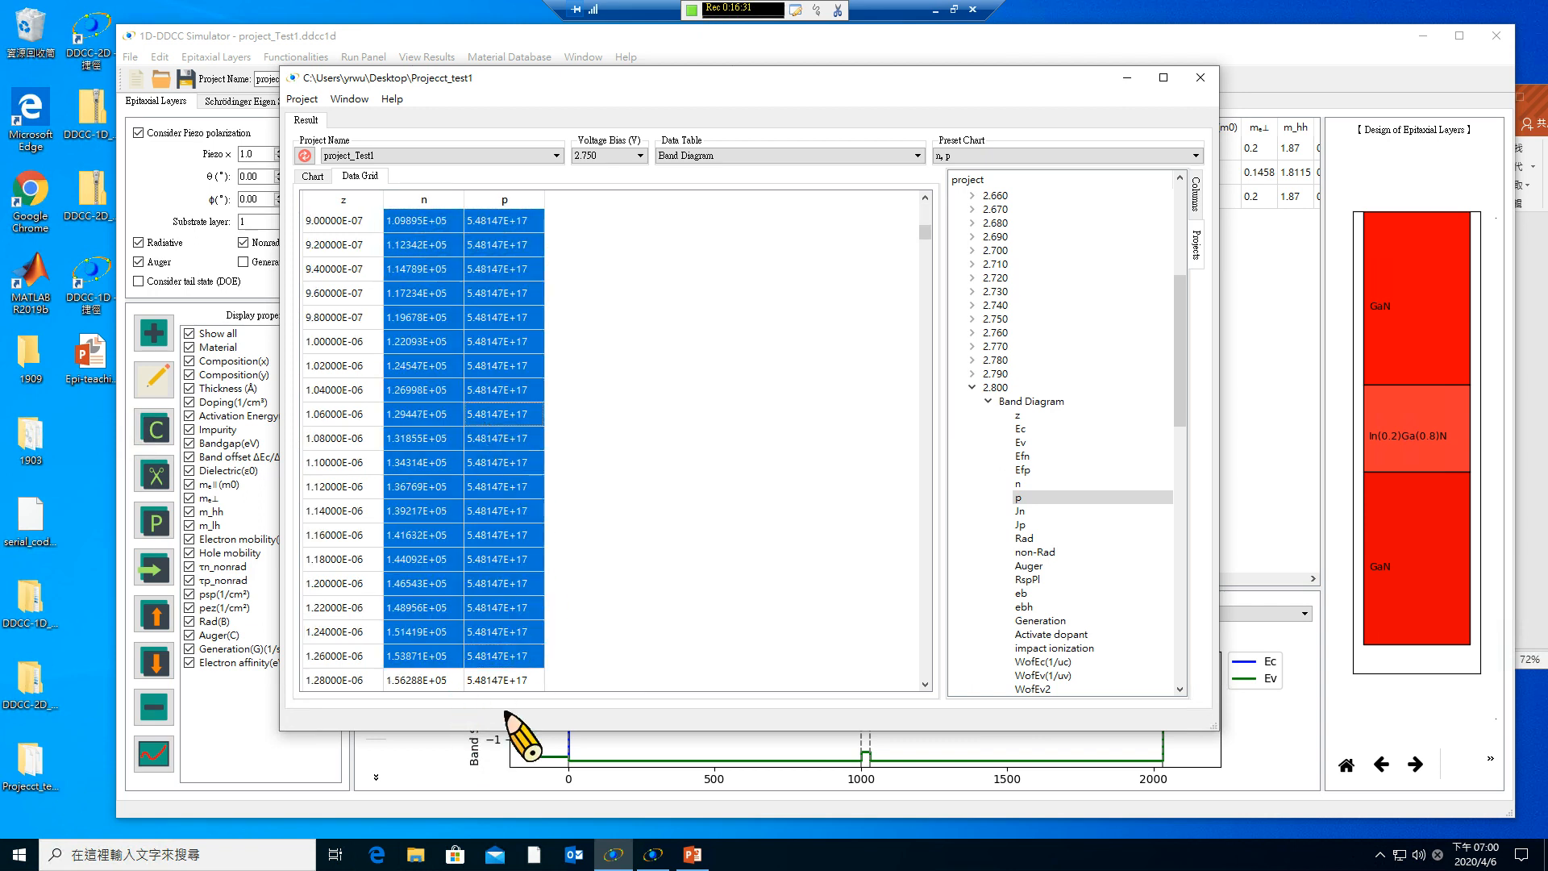
pyautogui.click(214, 857)
pyautogui.write('ㄉ')
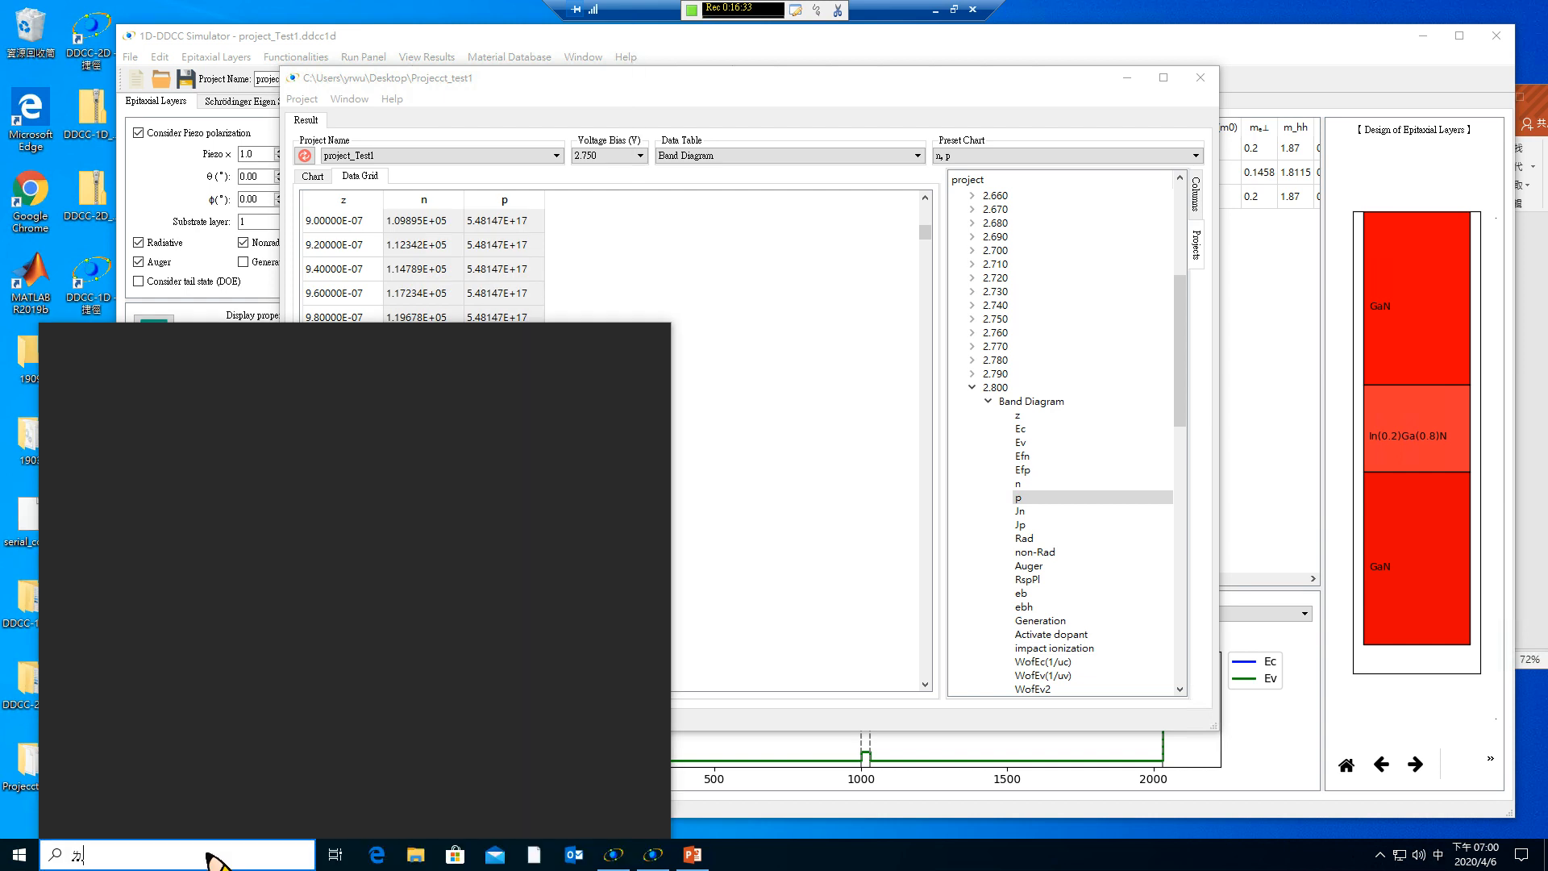
pyautogui.press('BackSpace')
pyautogui.press('shift')
pyautogui.write('ex')
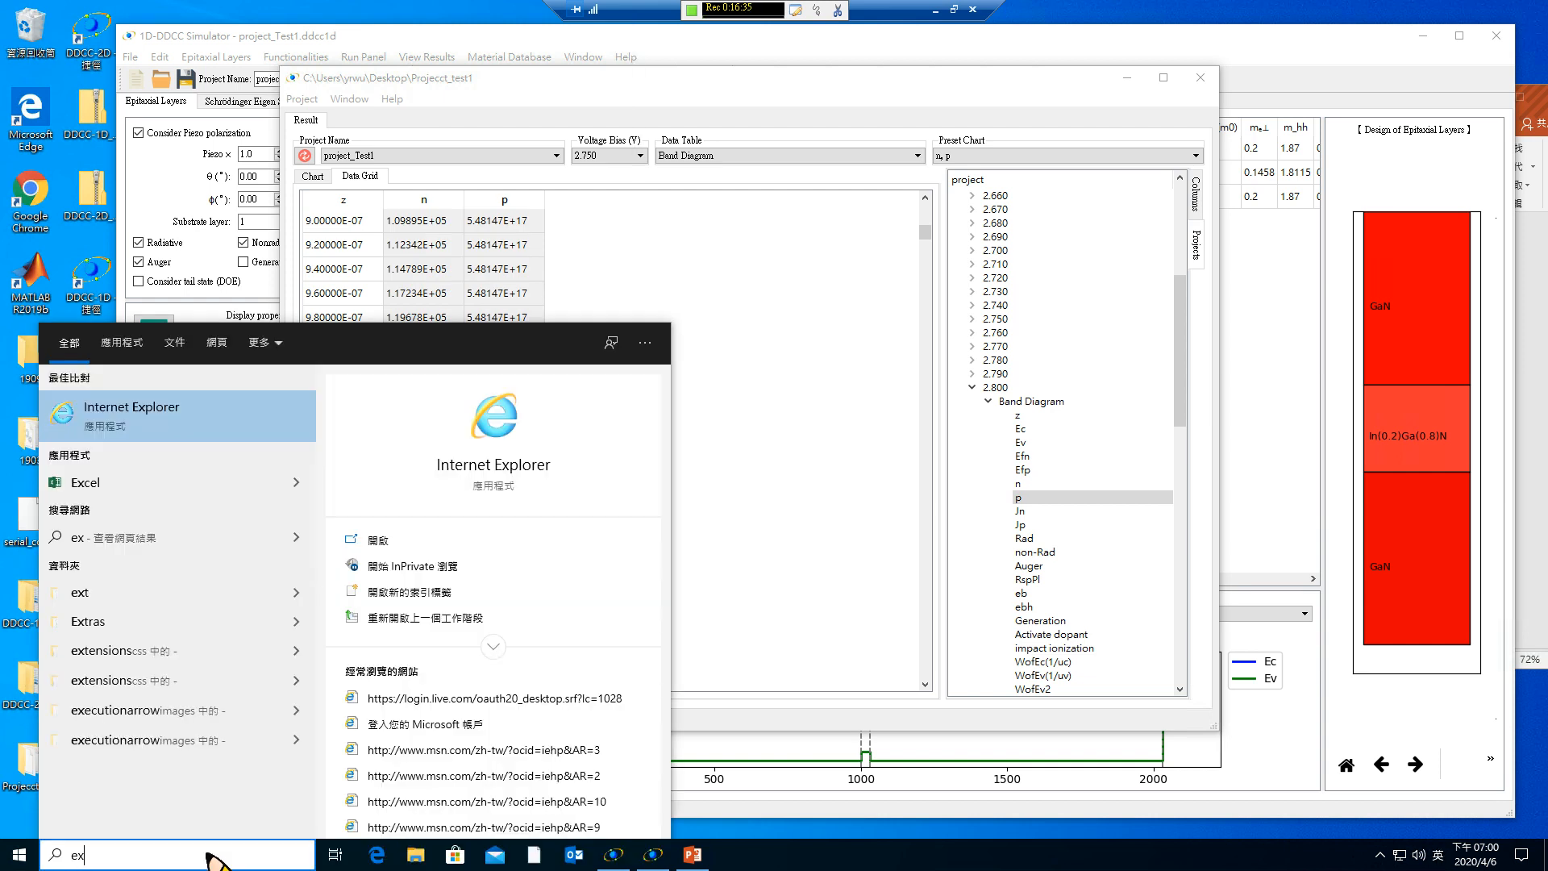
pyautogui.click(171, 485)
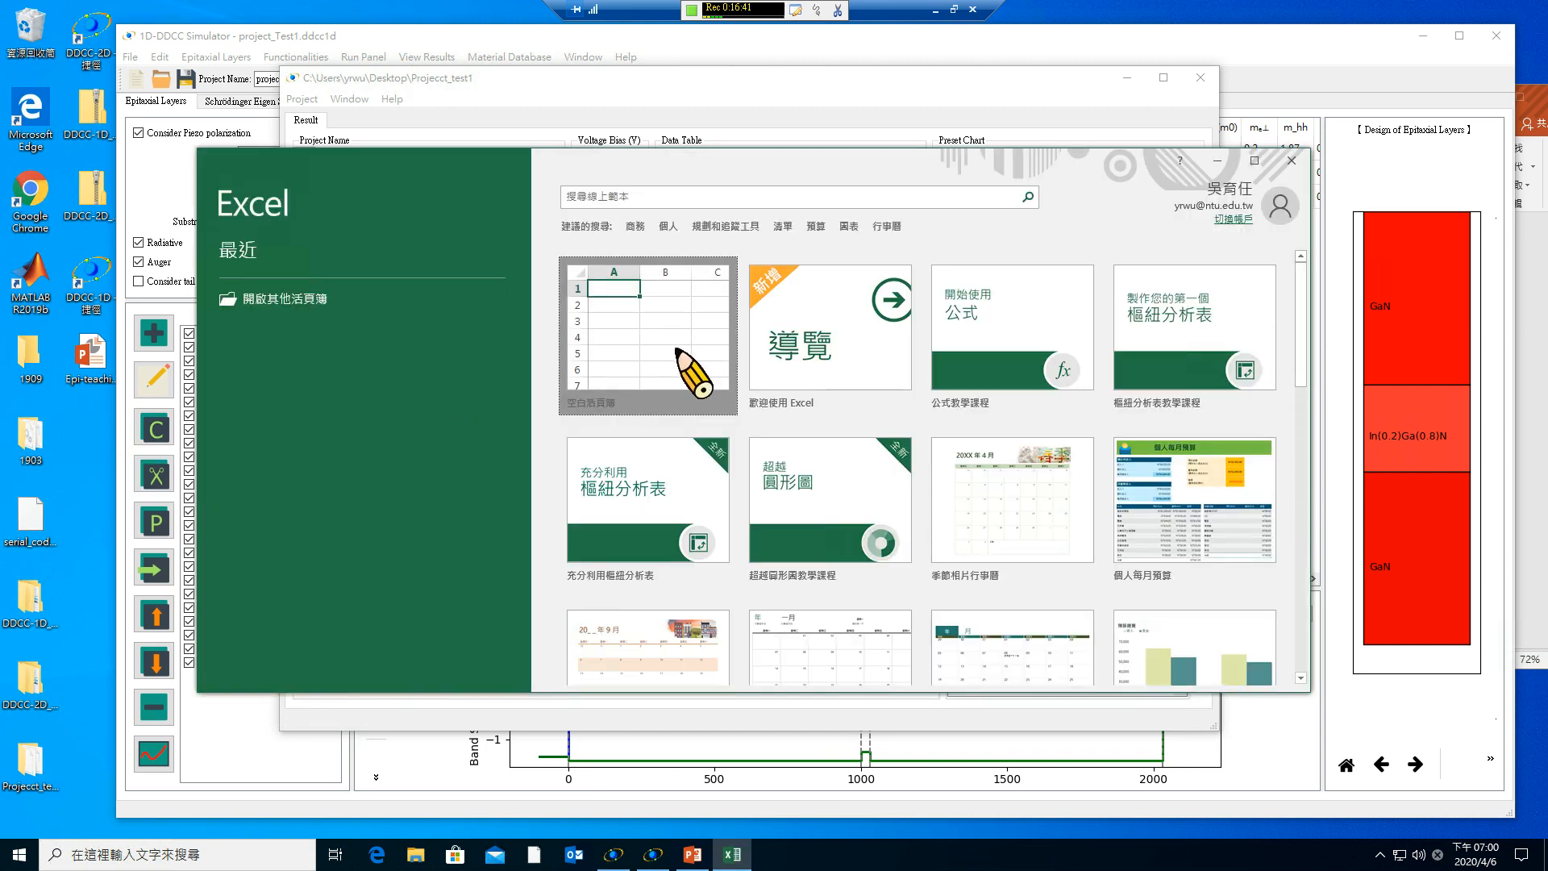
pyautogui.click(692, 373)
# Paste the copied n and p values into the workbook starting at A1, check the rows, and minimize Excel.
pyautogui.hotkey('ctrl', 'v')
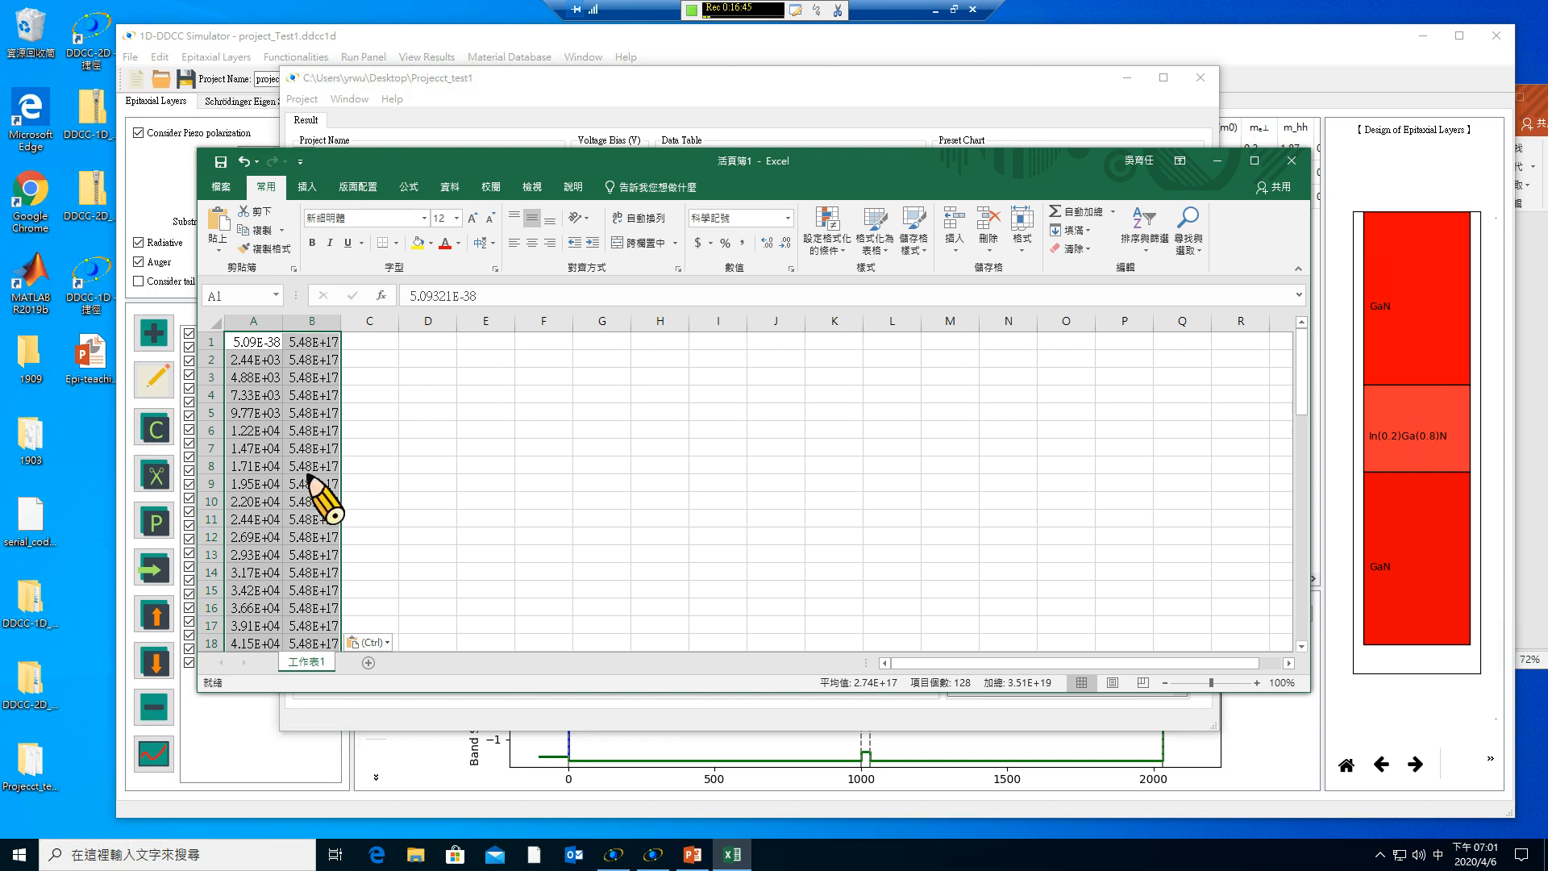
pyautogui.scroll(-20, 323, 500)
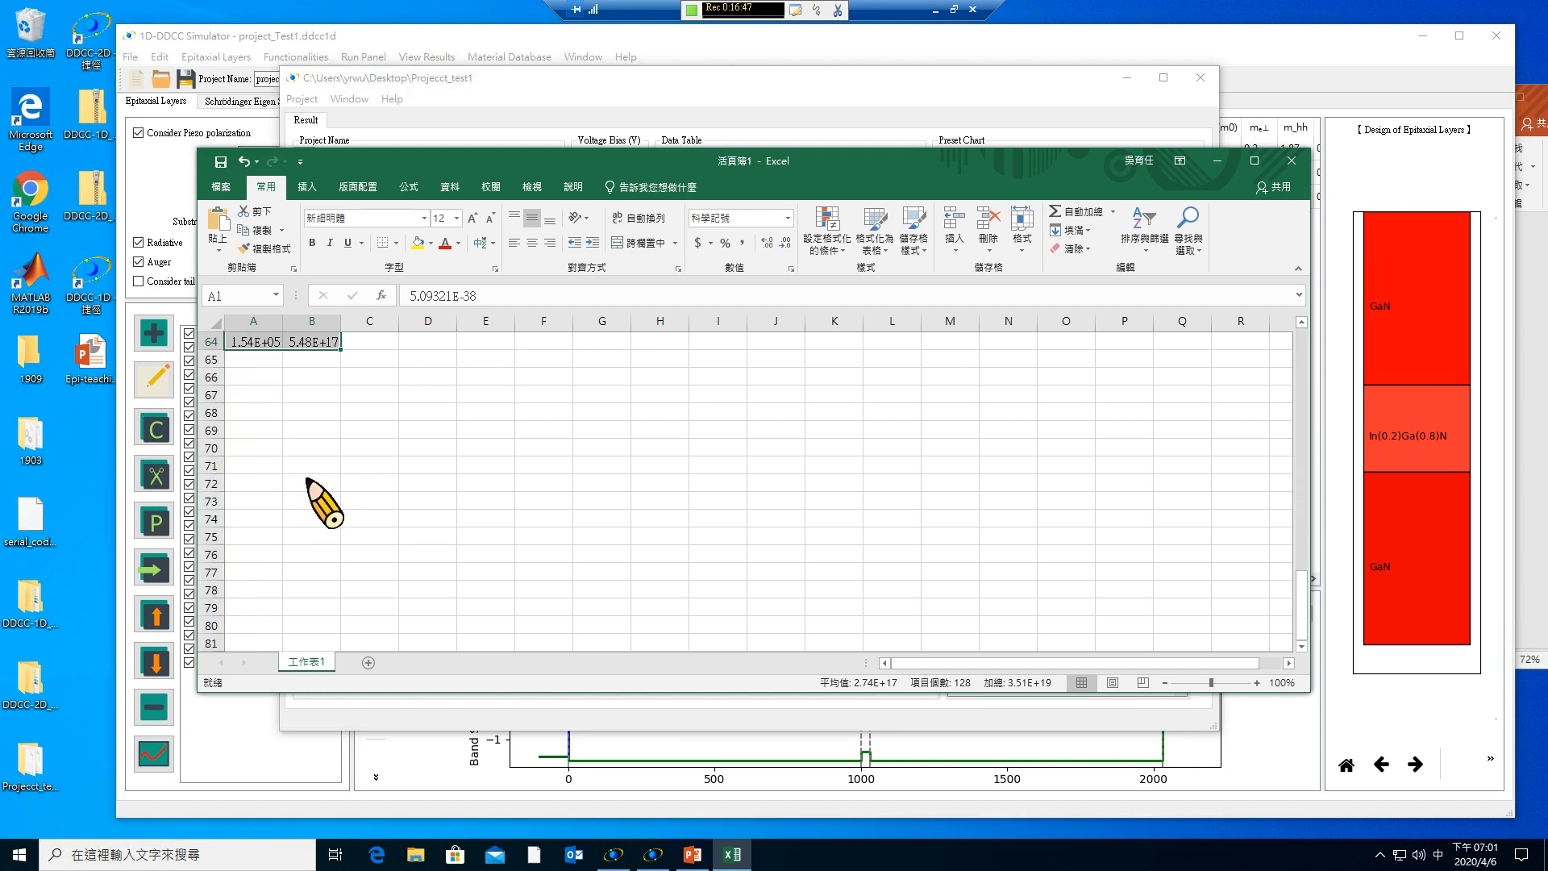
pyautogui.scroll(20, 309, 480)
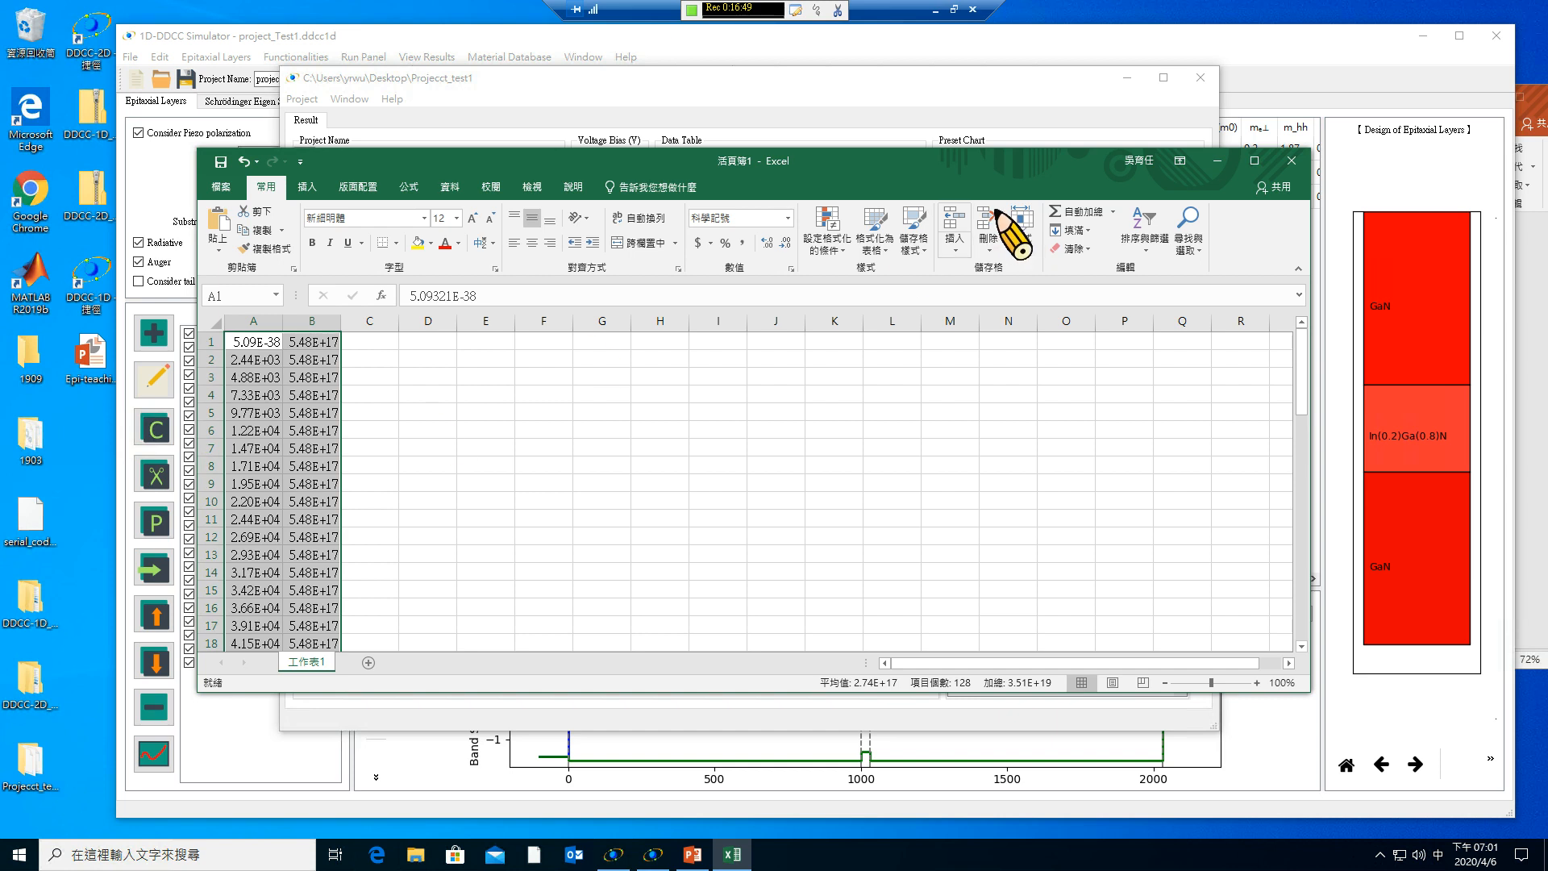
pyautogui.click(1218, 161)
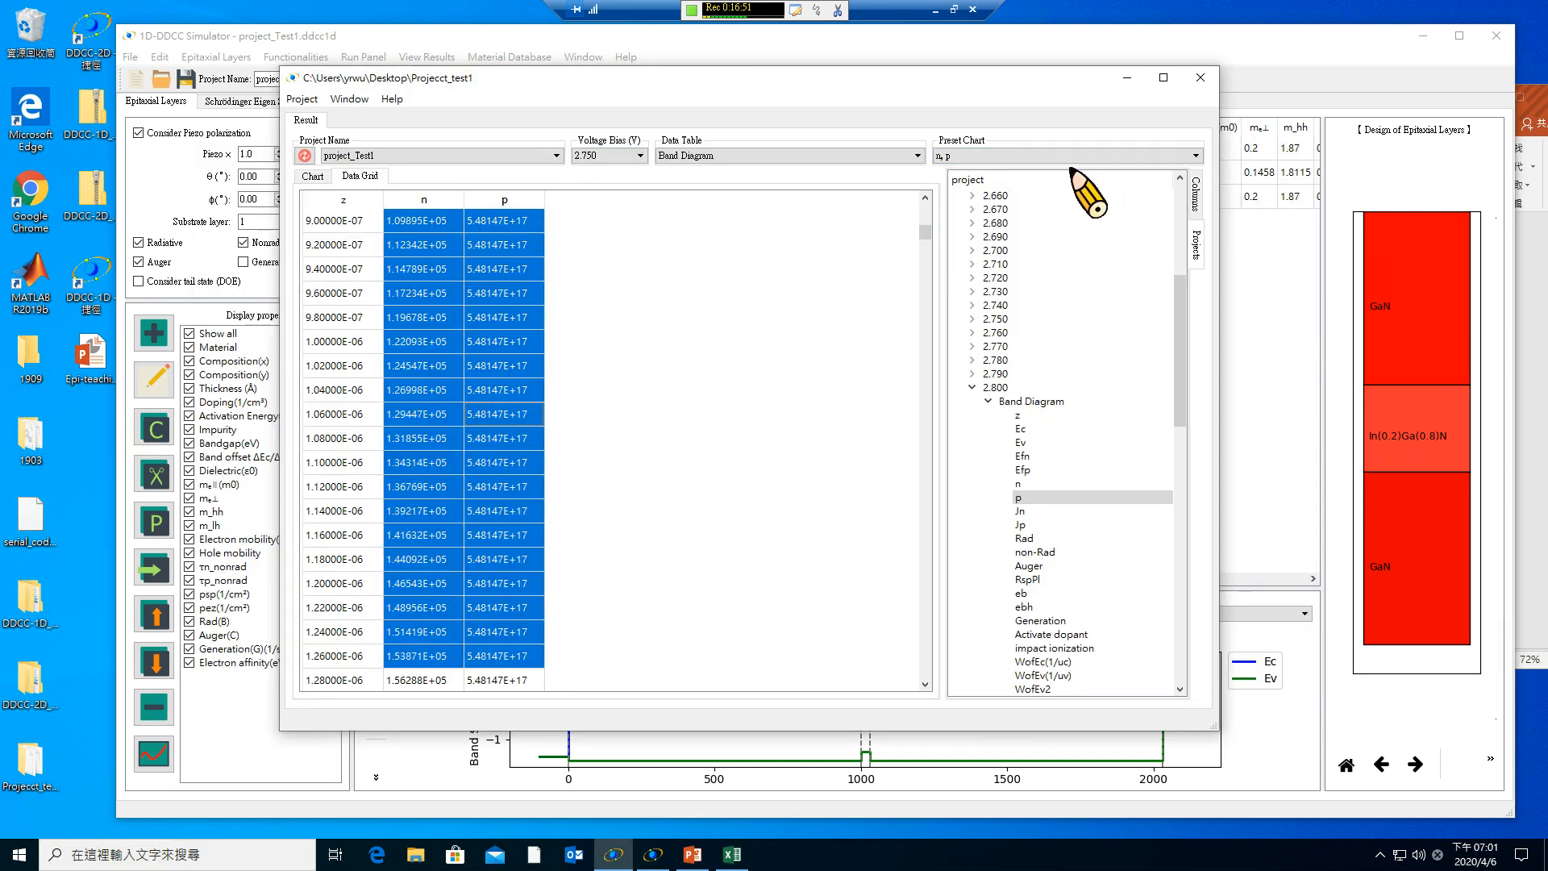
# Scroll the n, p data grid back to the first rows, return to the n, p chart and minimize the result window.
pyautogui.moveTo(927, 233); pyautogui.dragTo(934, 186)
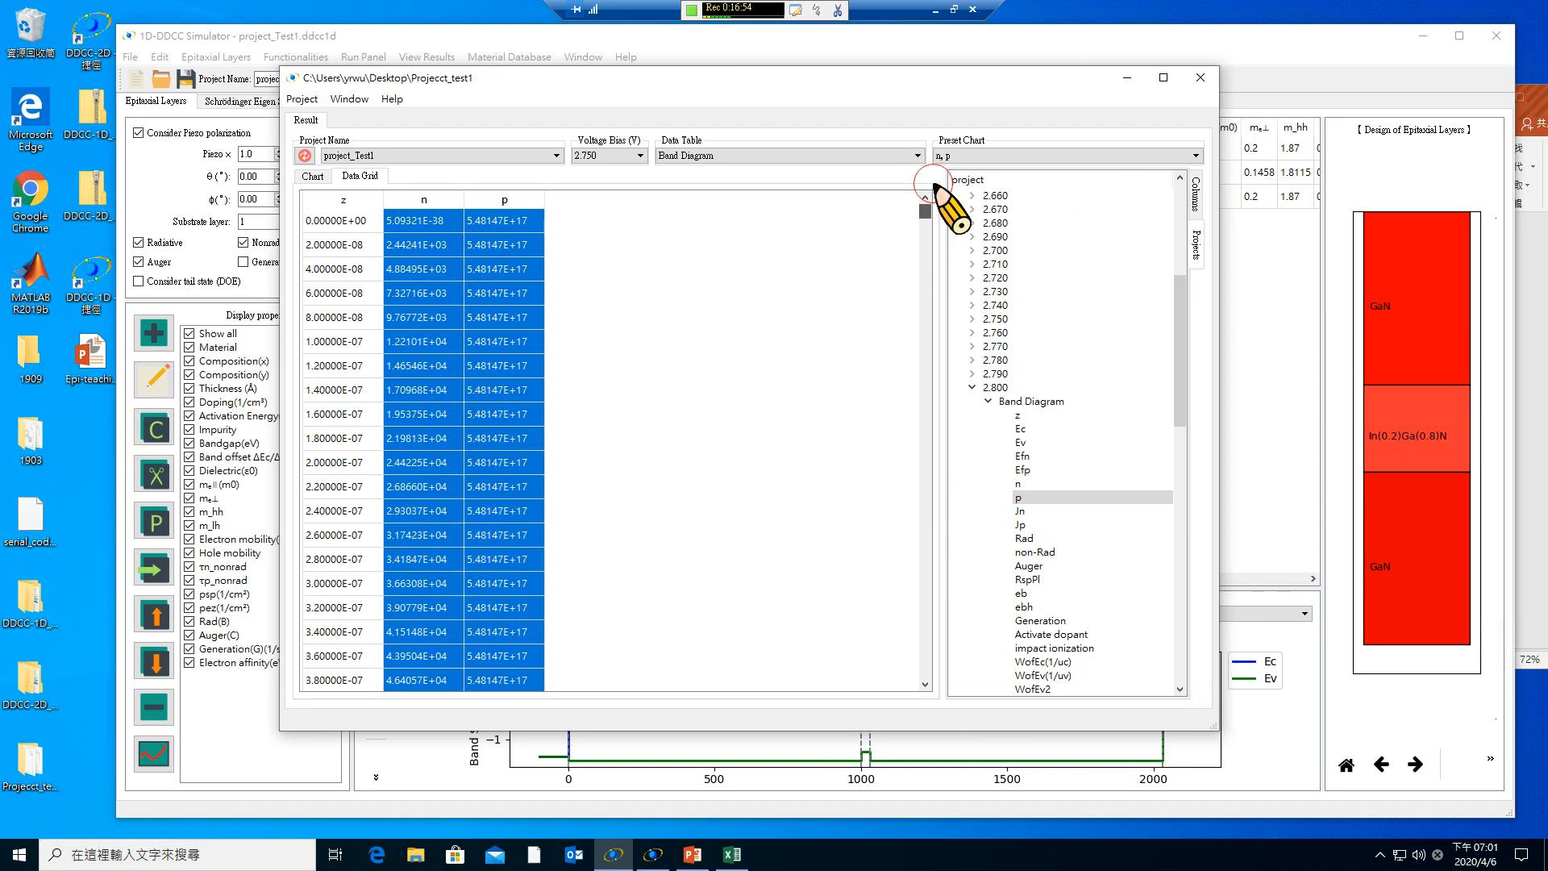
pyautogui.click(314, 176)
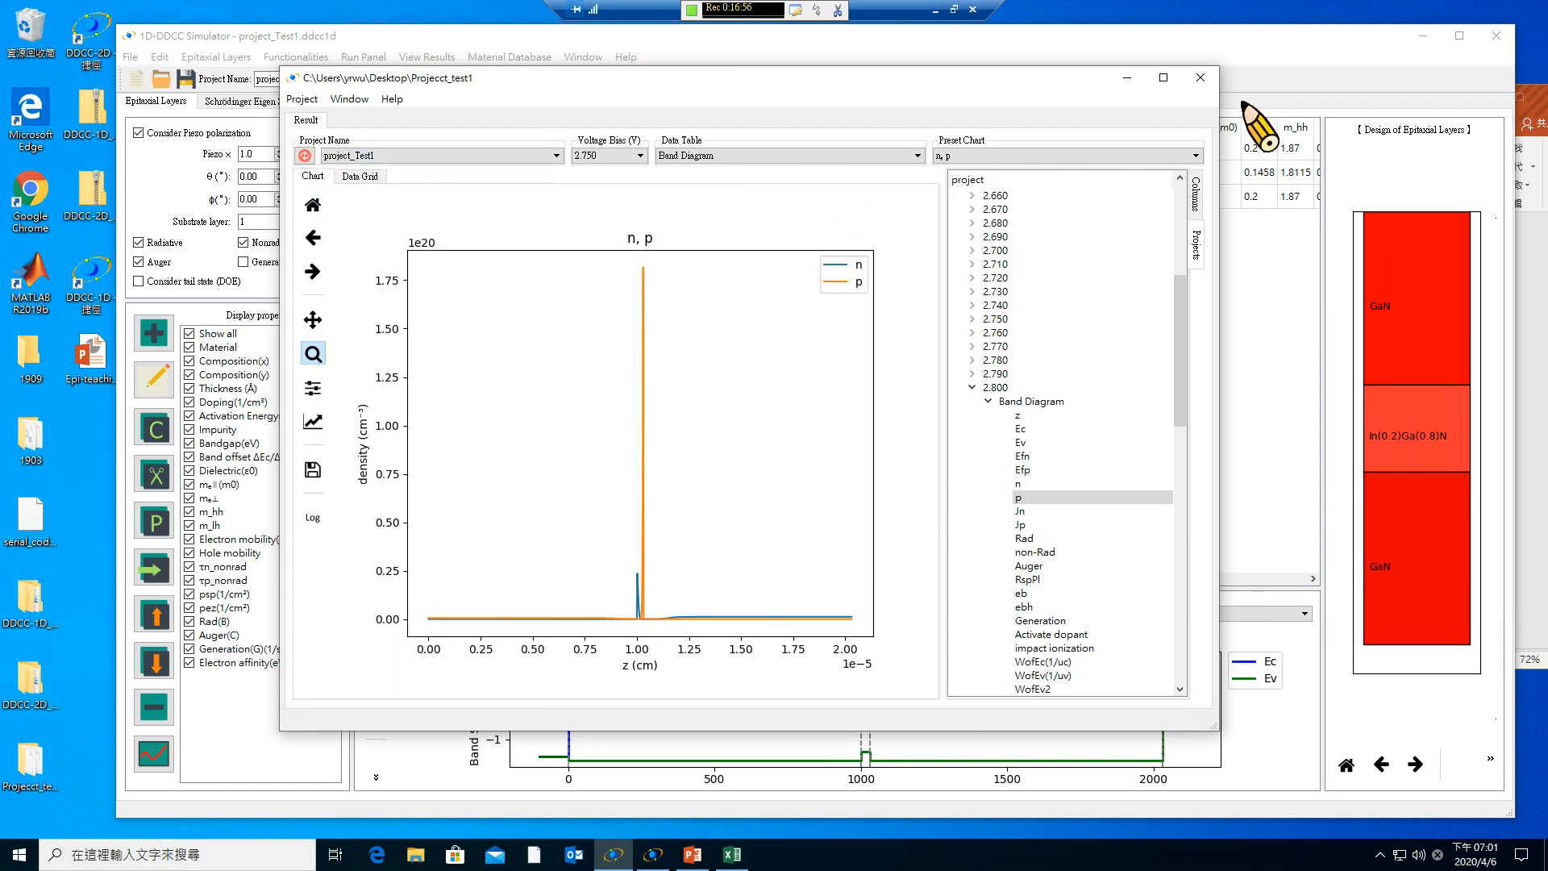
pyautogui.click(1126, 78)
pyautogui.click(972, 264)
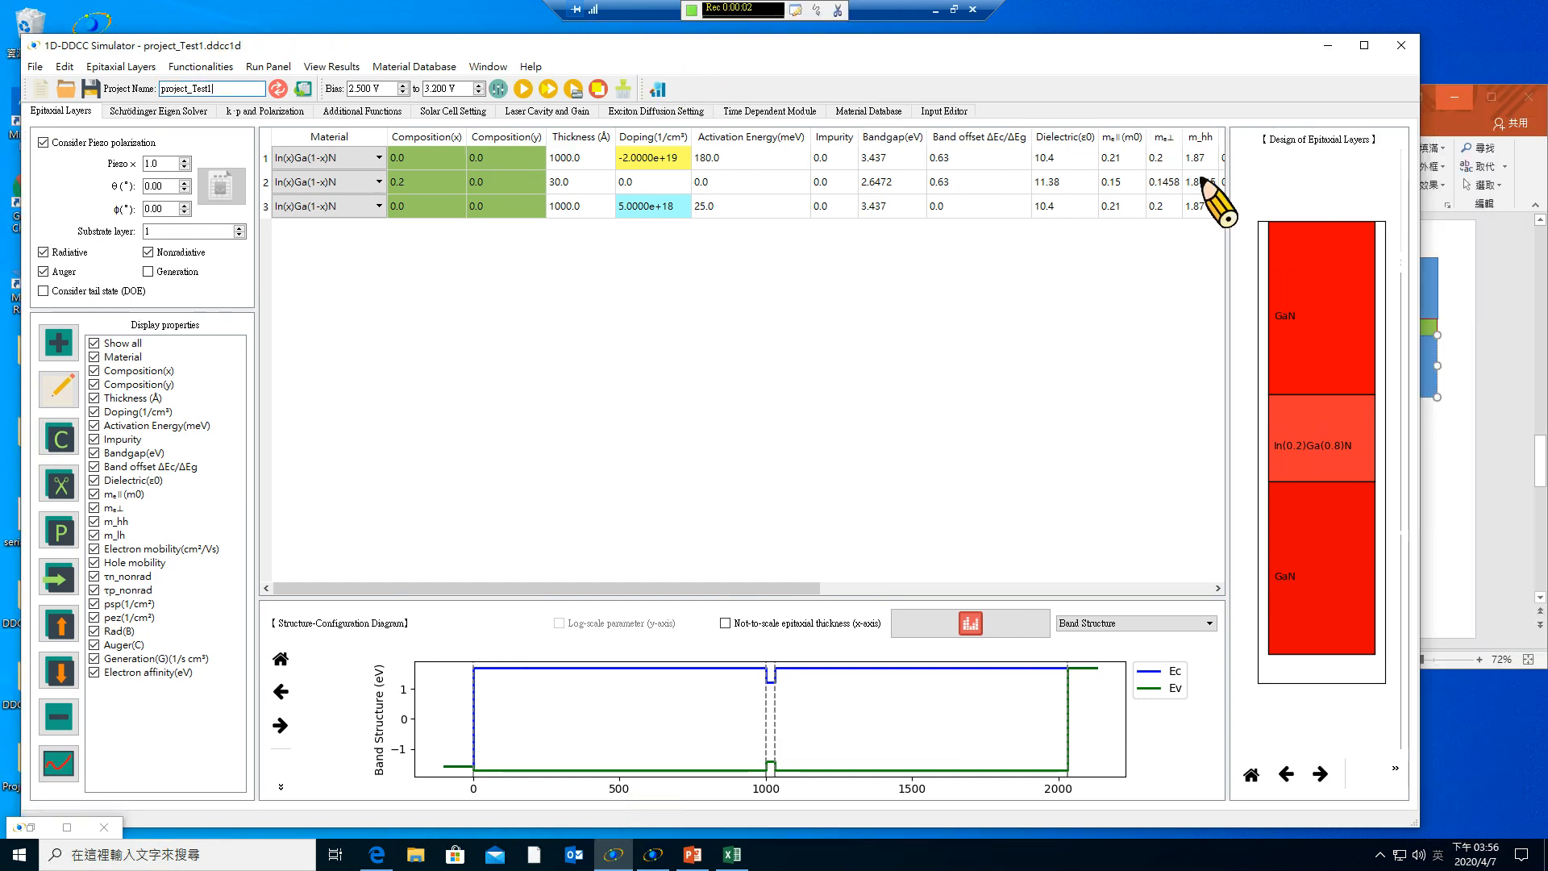
# Review the Practice 5 instructions and structure in PowerPoint against the simulator's layer table, and minimize the presentation.
pyautogui.click(1462, 135)
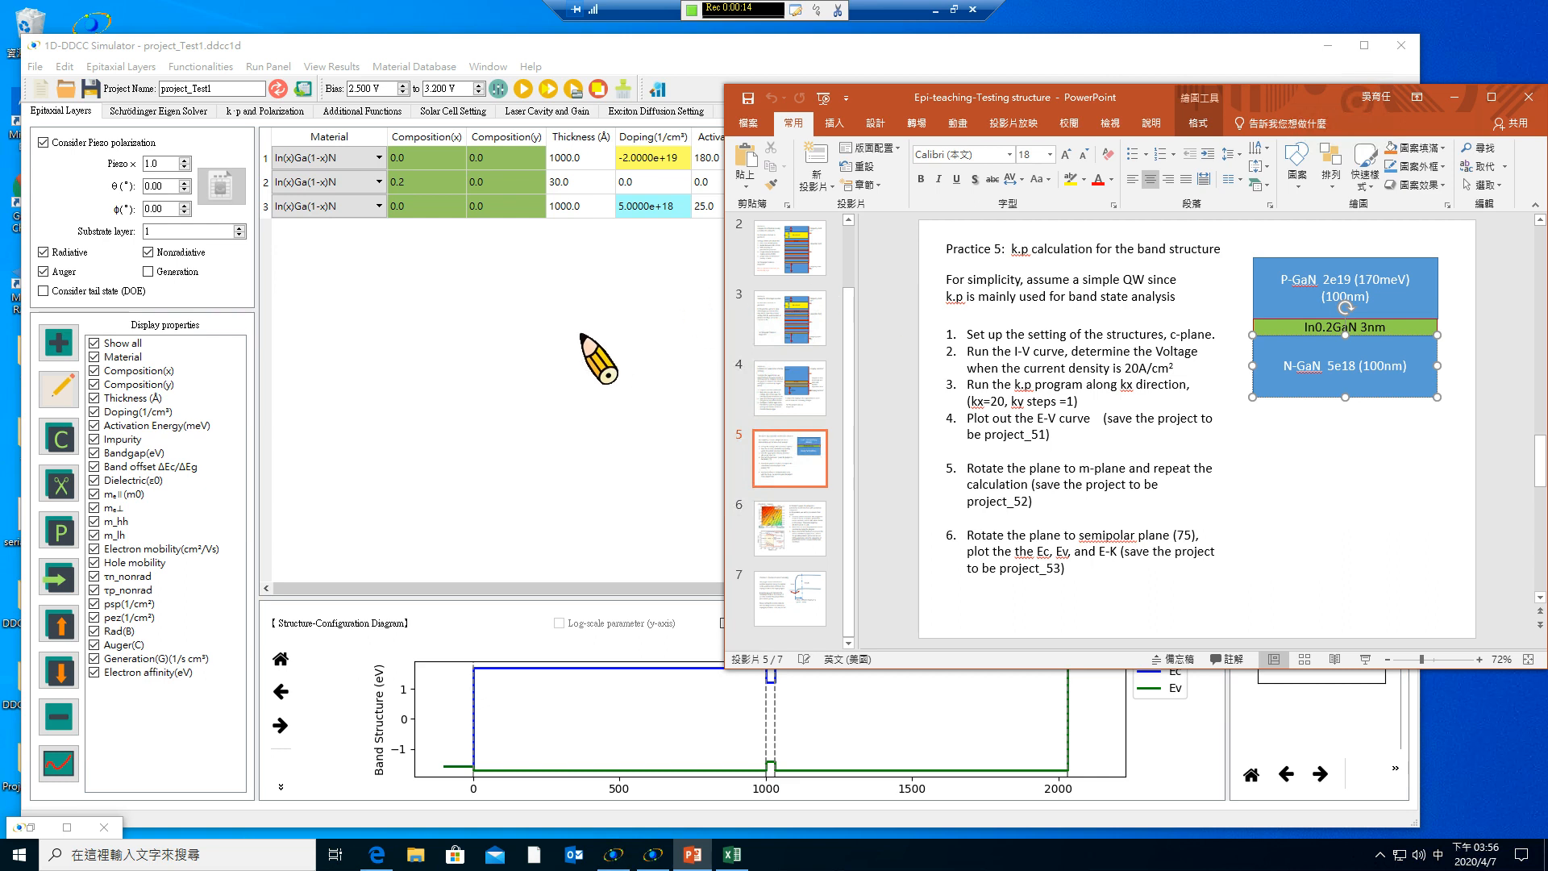
pyautogui.click(445, 403)
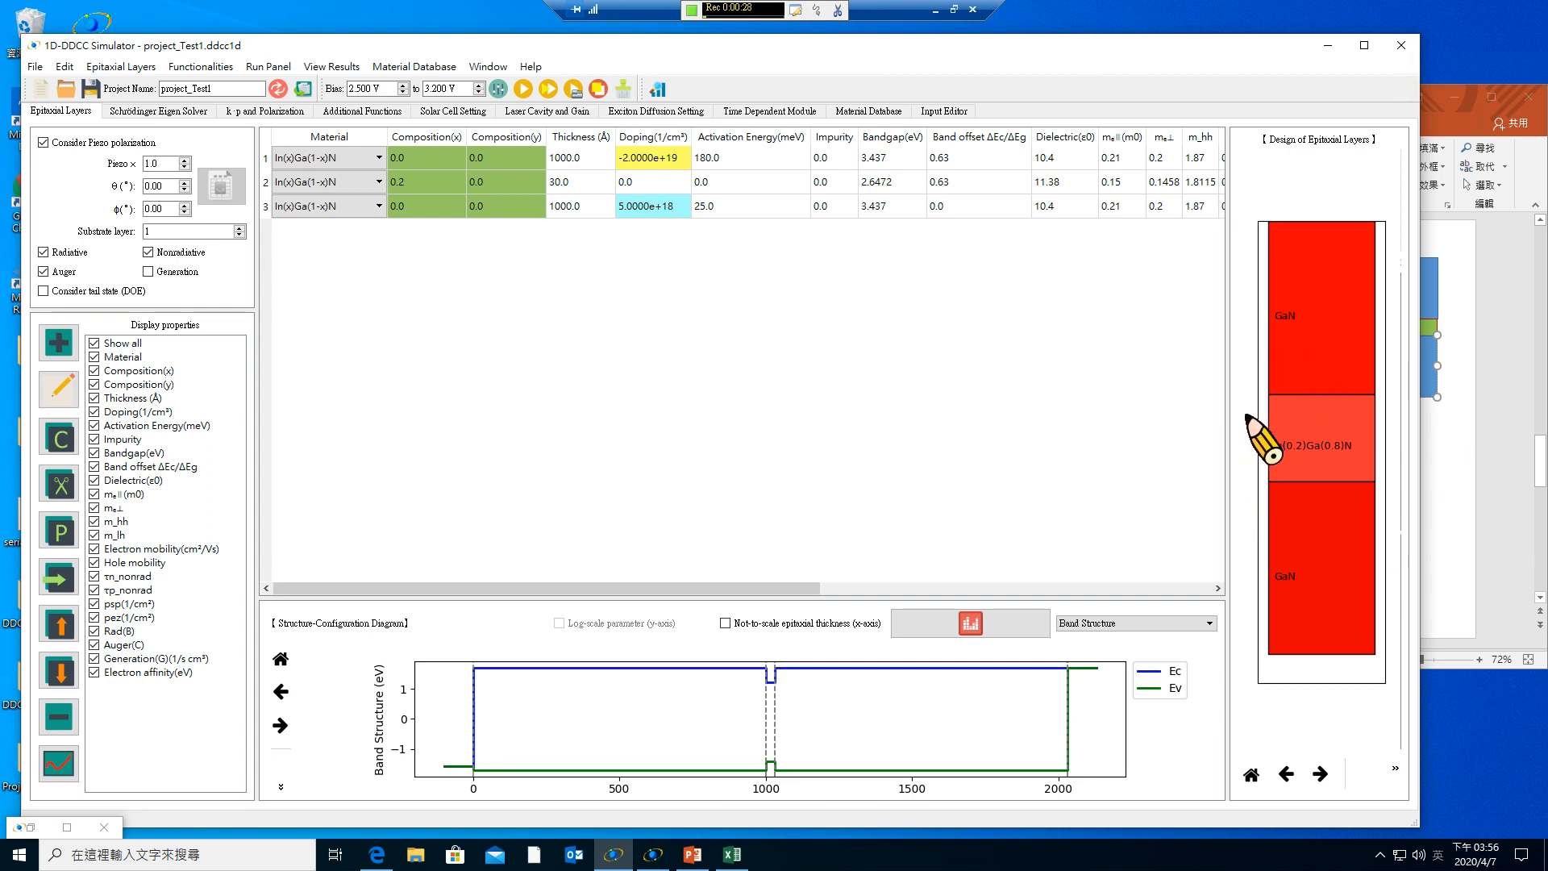
pyautogui.click(1468, 391)
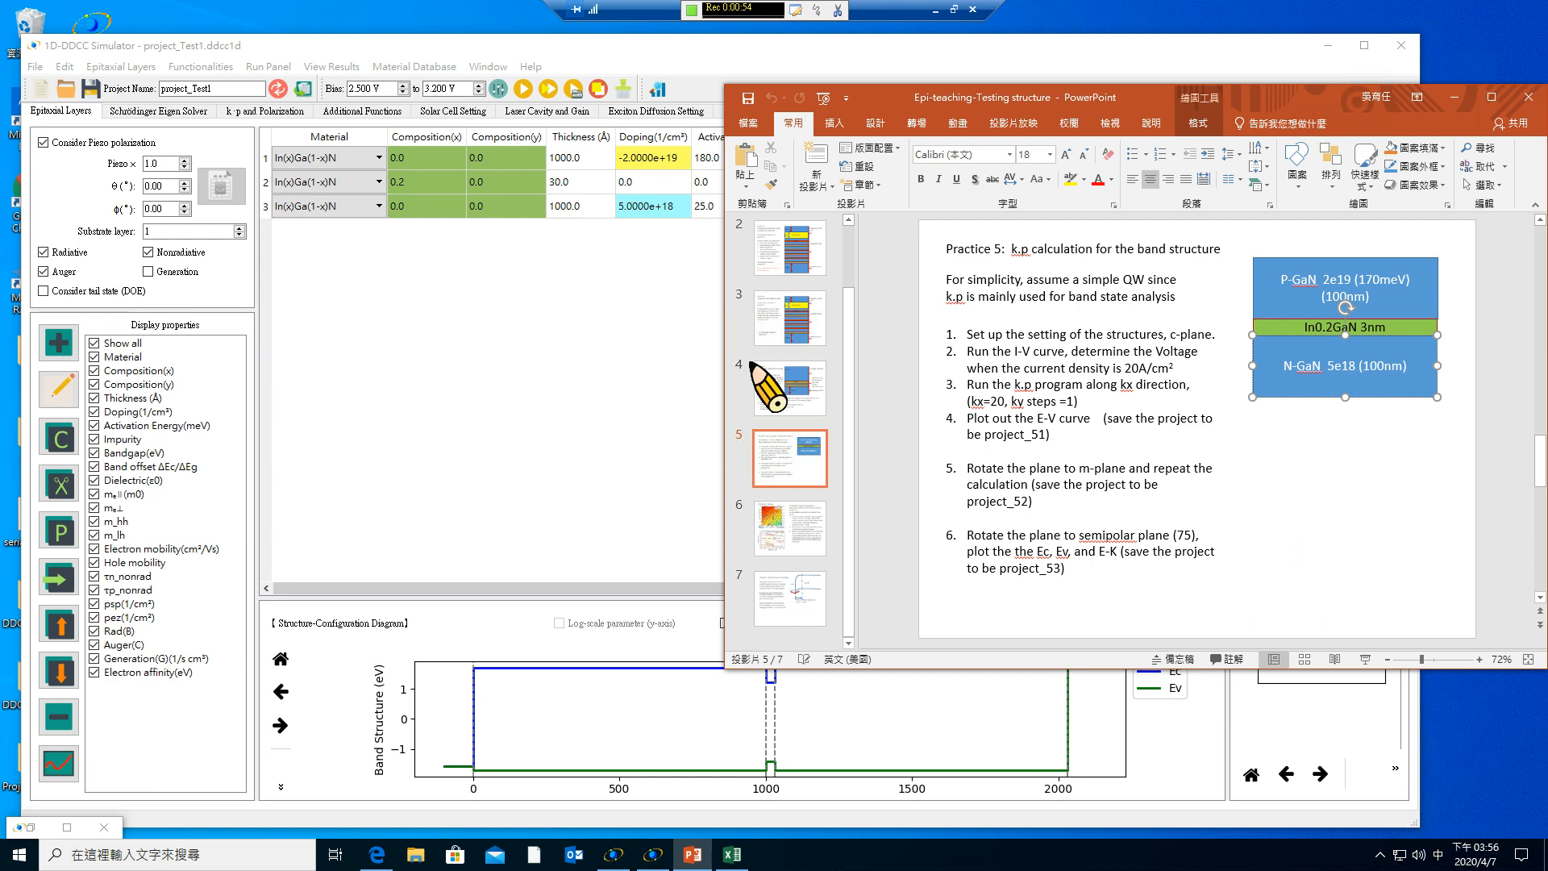
pyautogui.click(1454, 96)
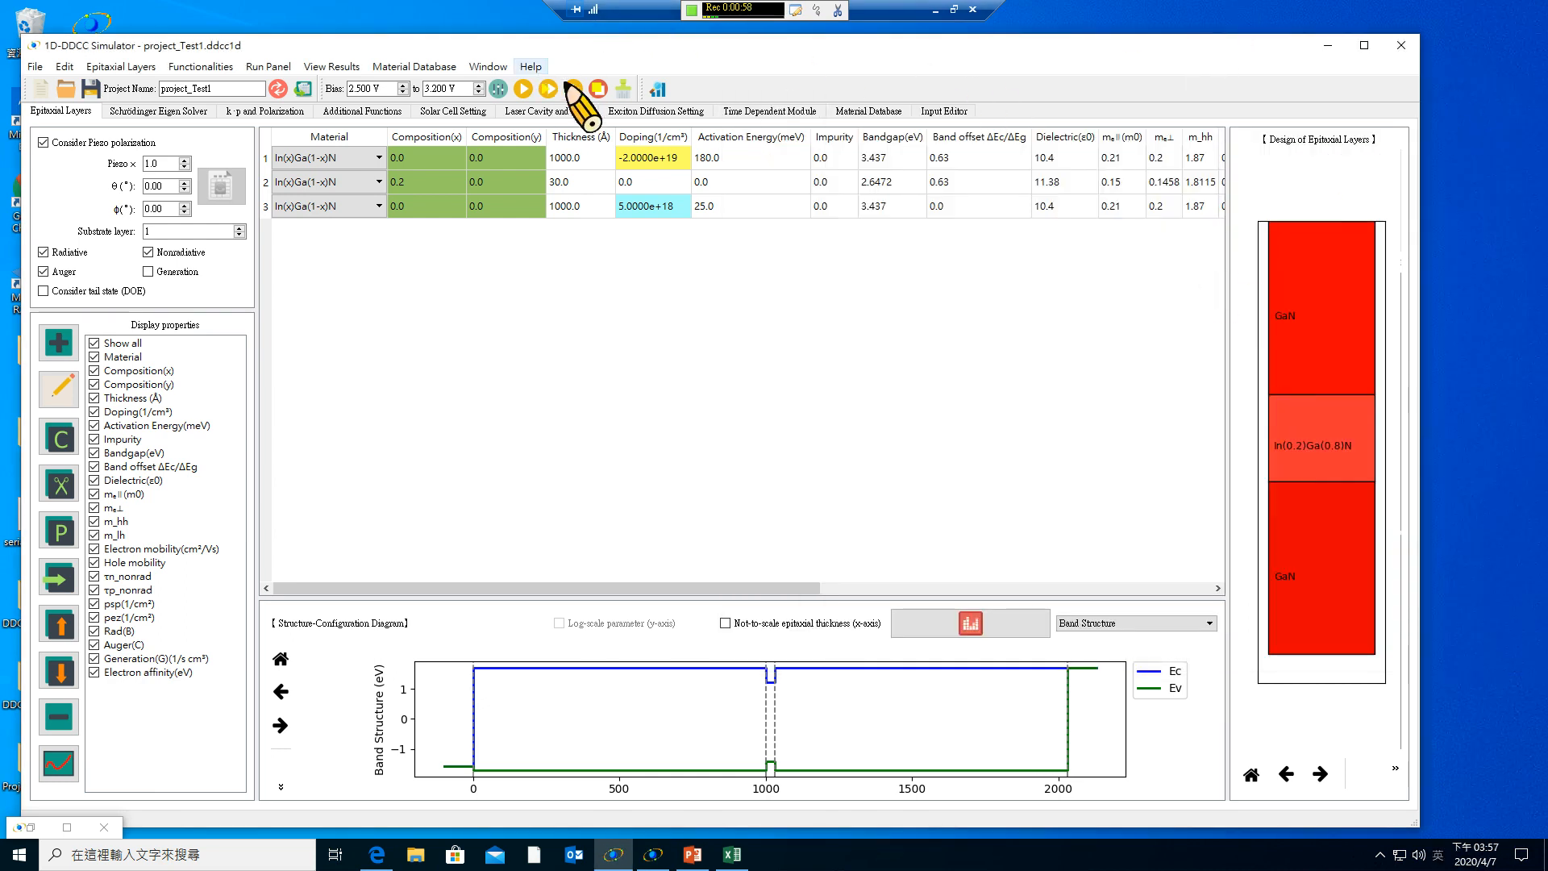
# Open the results of project_Test1 and add n to the band diagram chart on the y1 axis.
pyautogui.click(655, 89)
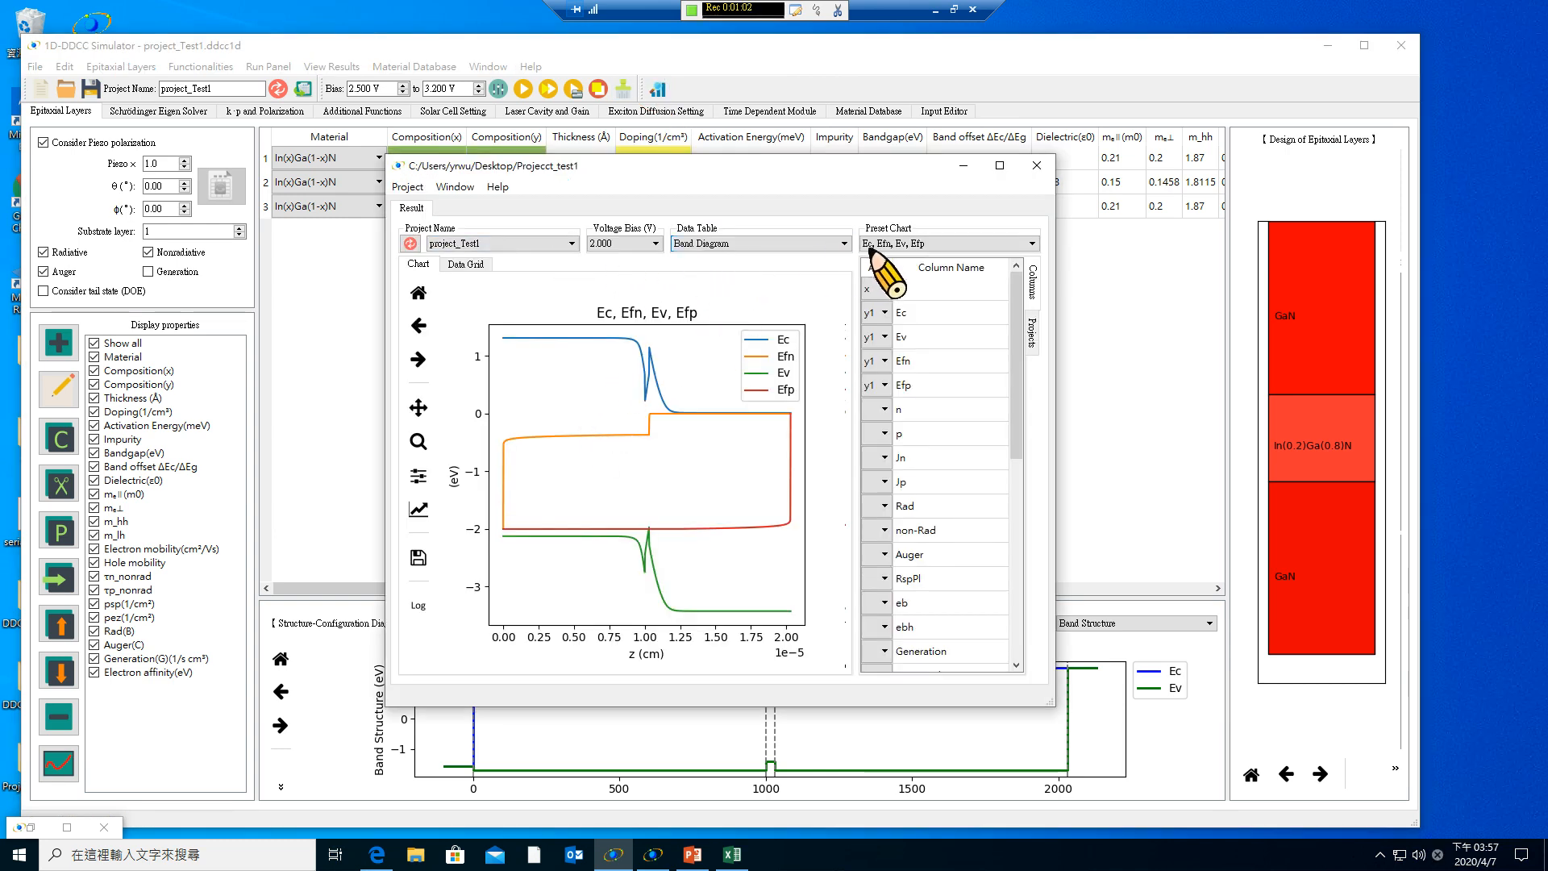
pyautogui.click(884, 409)
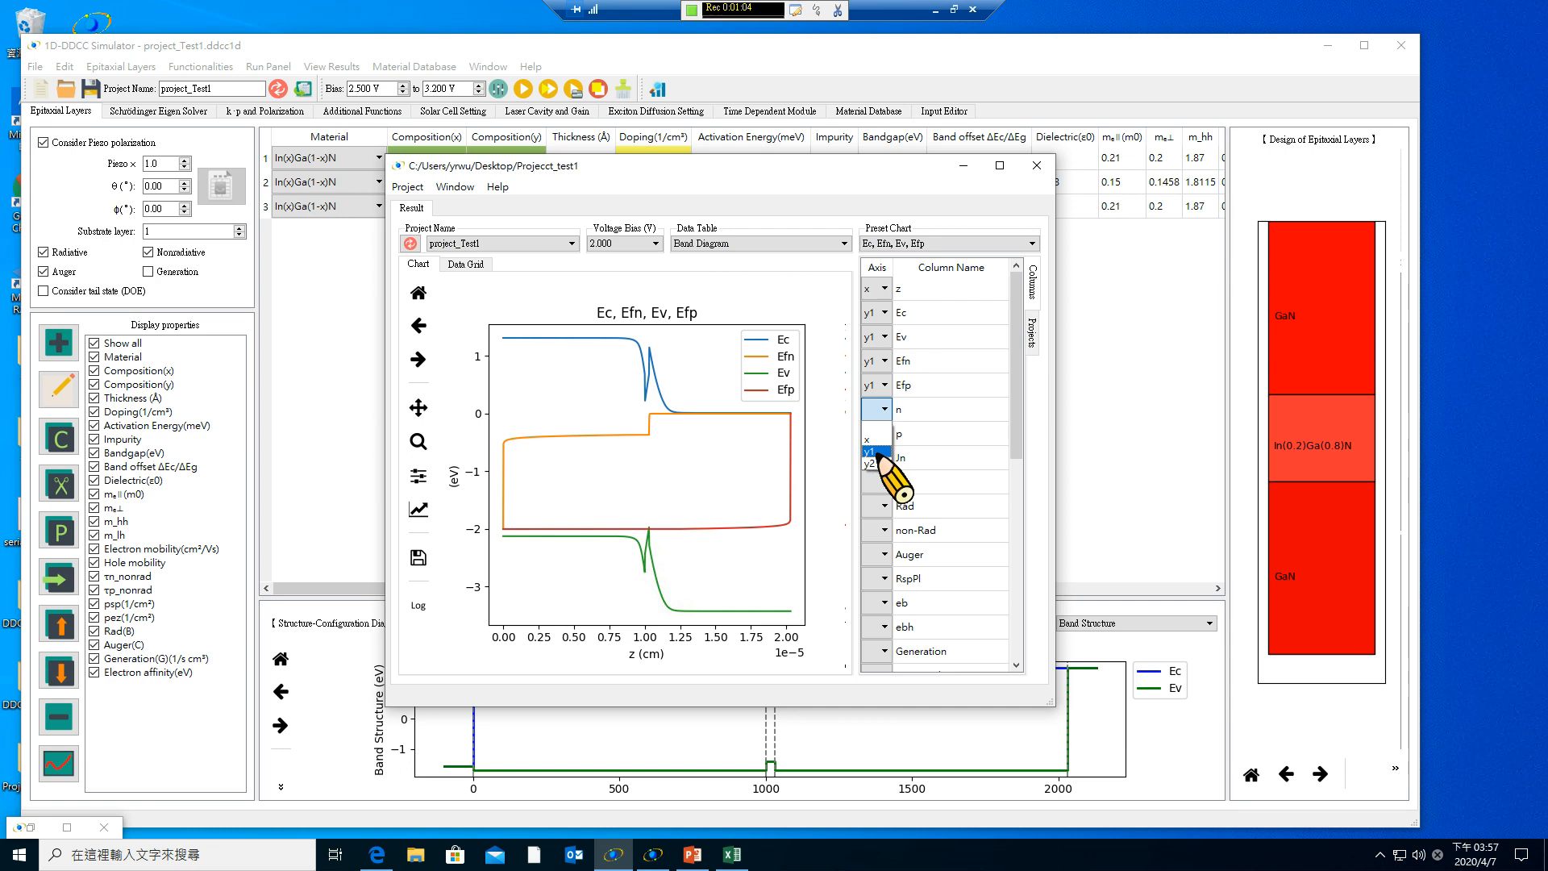
pyautogui.click(887, 456)
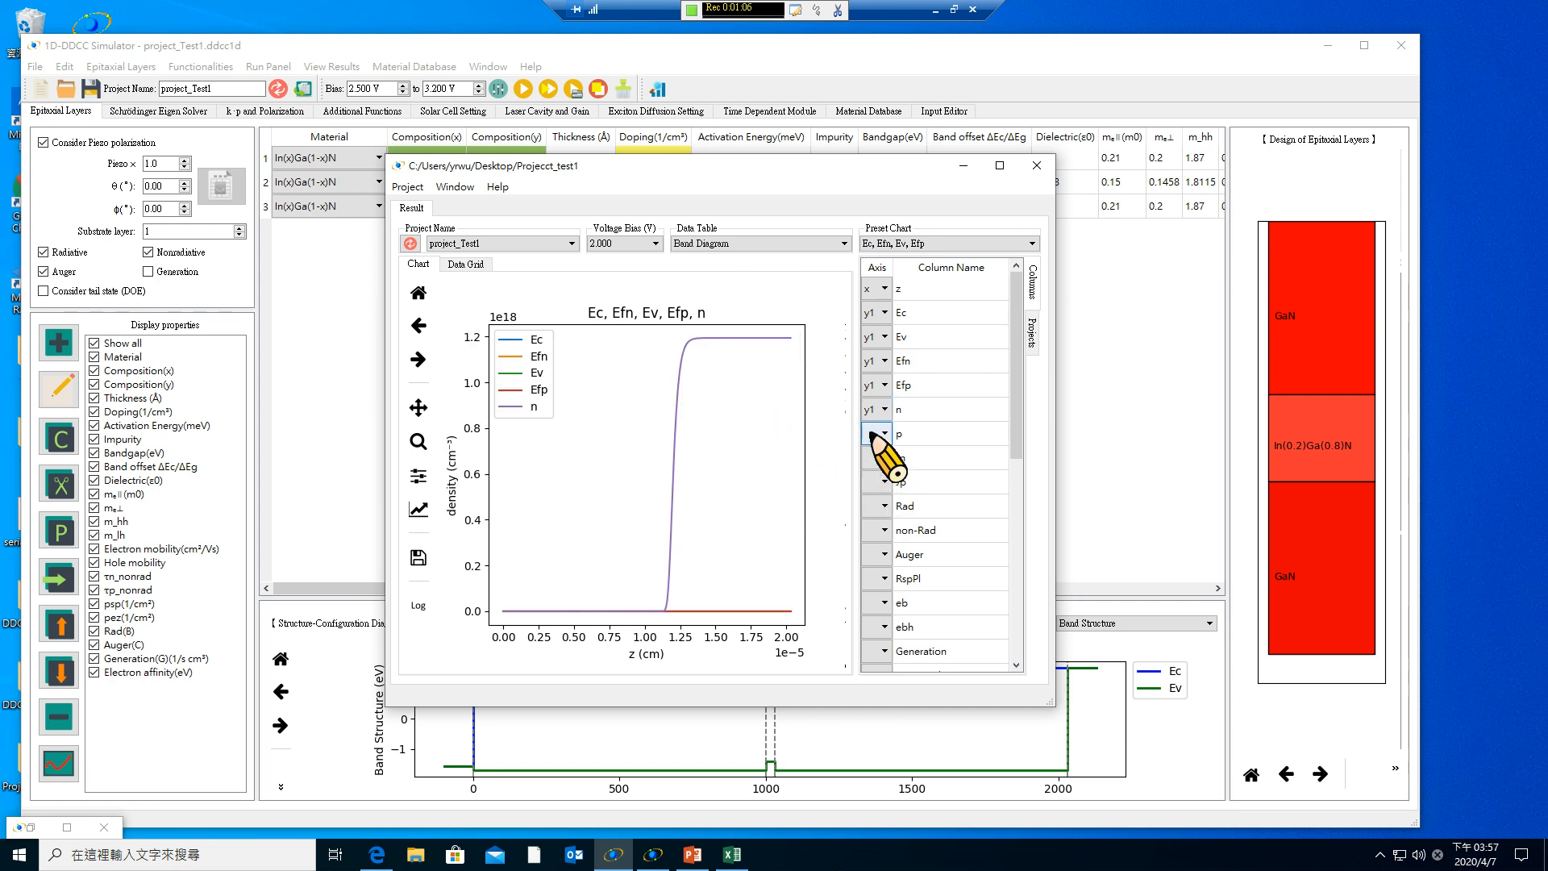
# Set the voltage bias to 2.810 V and plot n on the y2 axis of the band diagram chart.
pyautogui.click(637, 243)
pyautogui.scroll(-10, 625, 323)
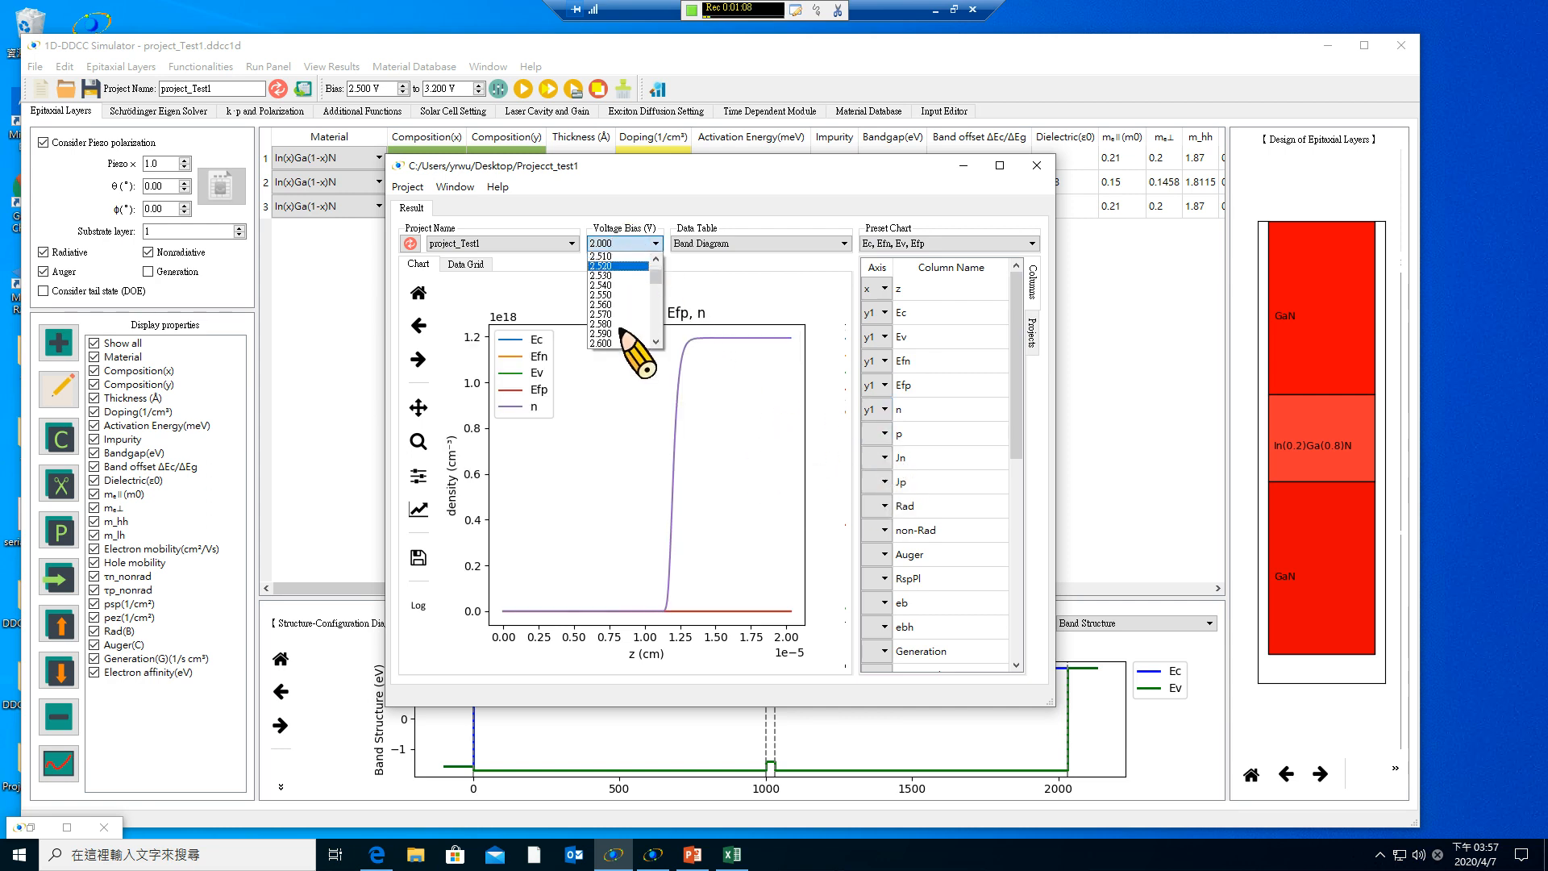
pyautogui.scroll(-1, 641, 326)
pyautogui.click(633, 343)
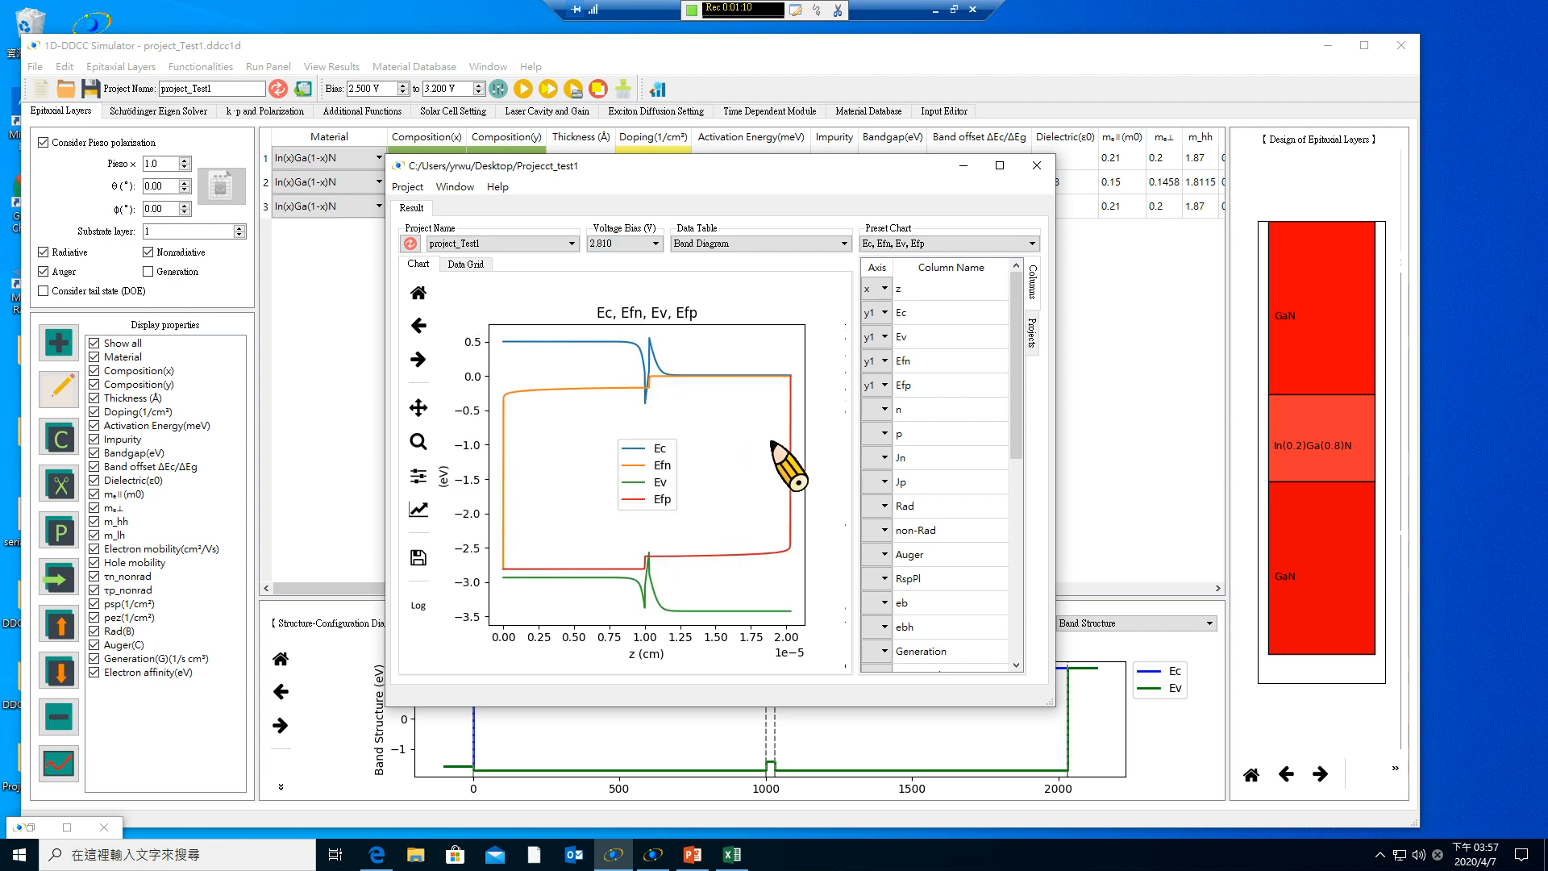
pyautogui.click(877, 408)
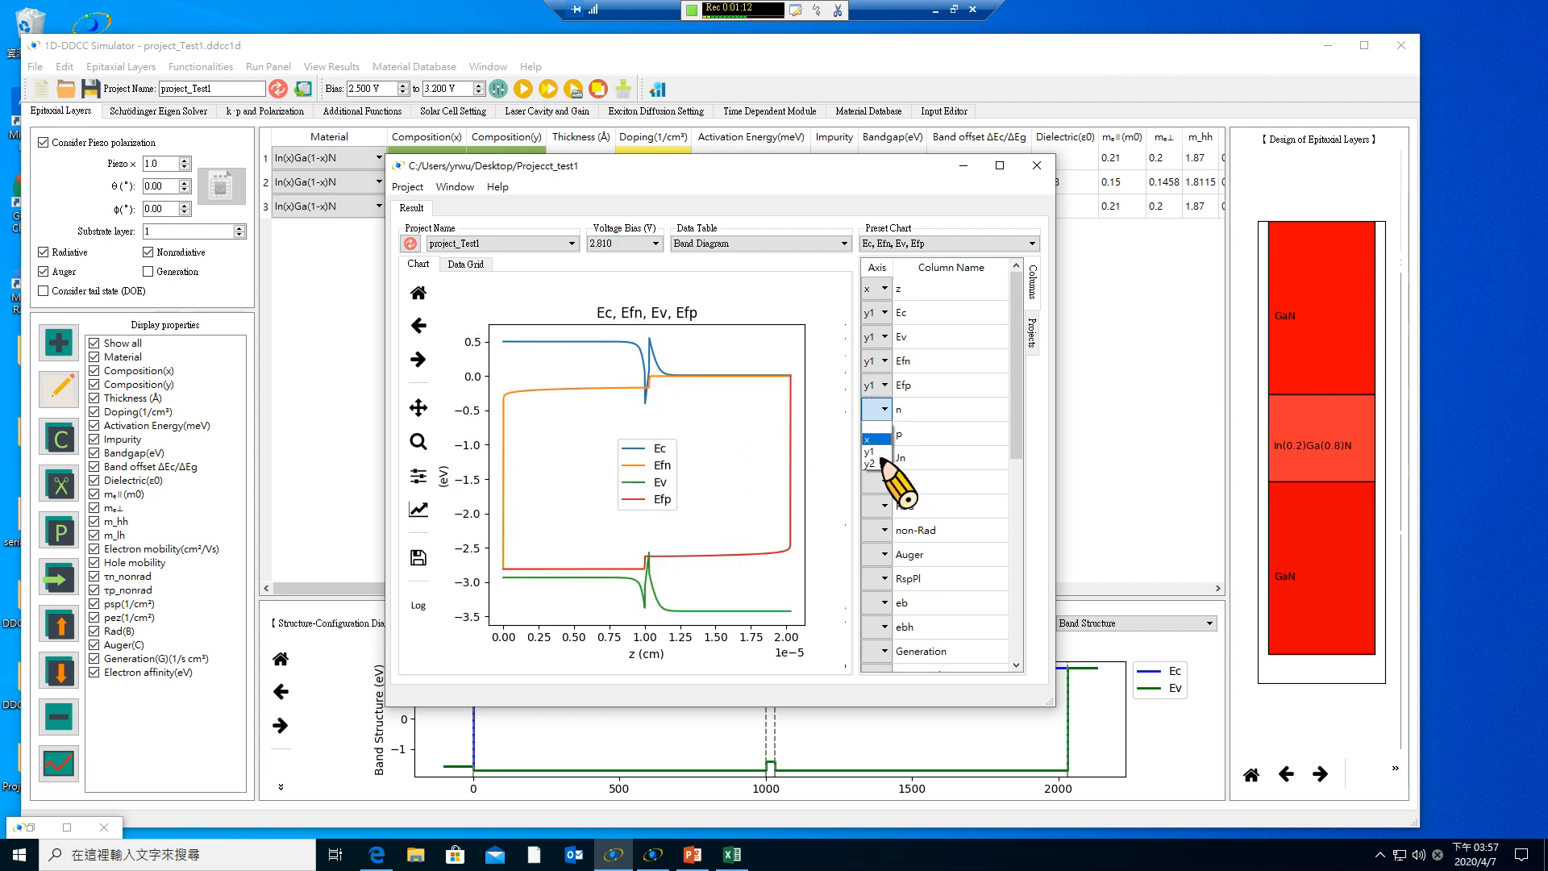
pyautogui.click(875, 464)
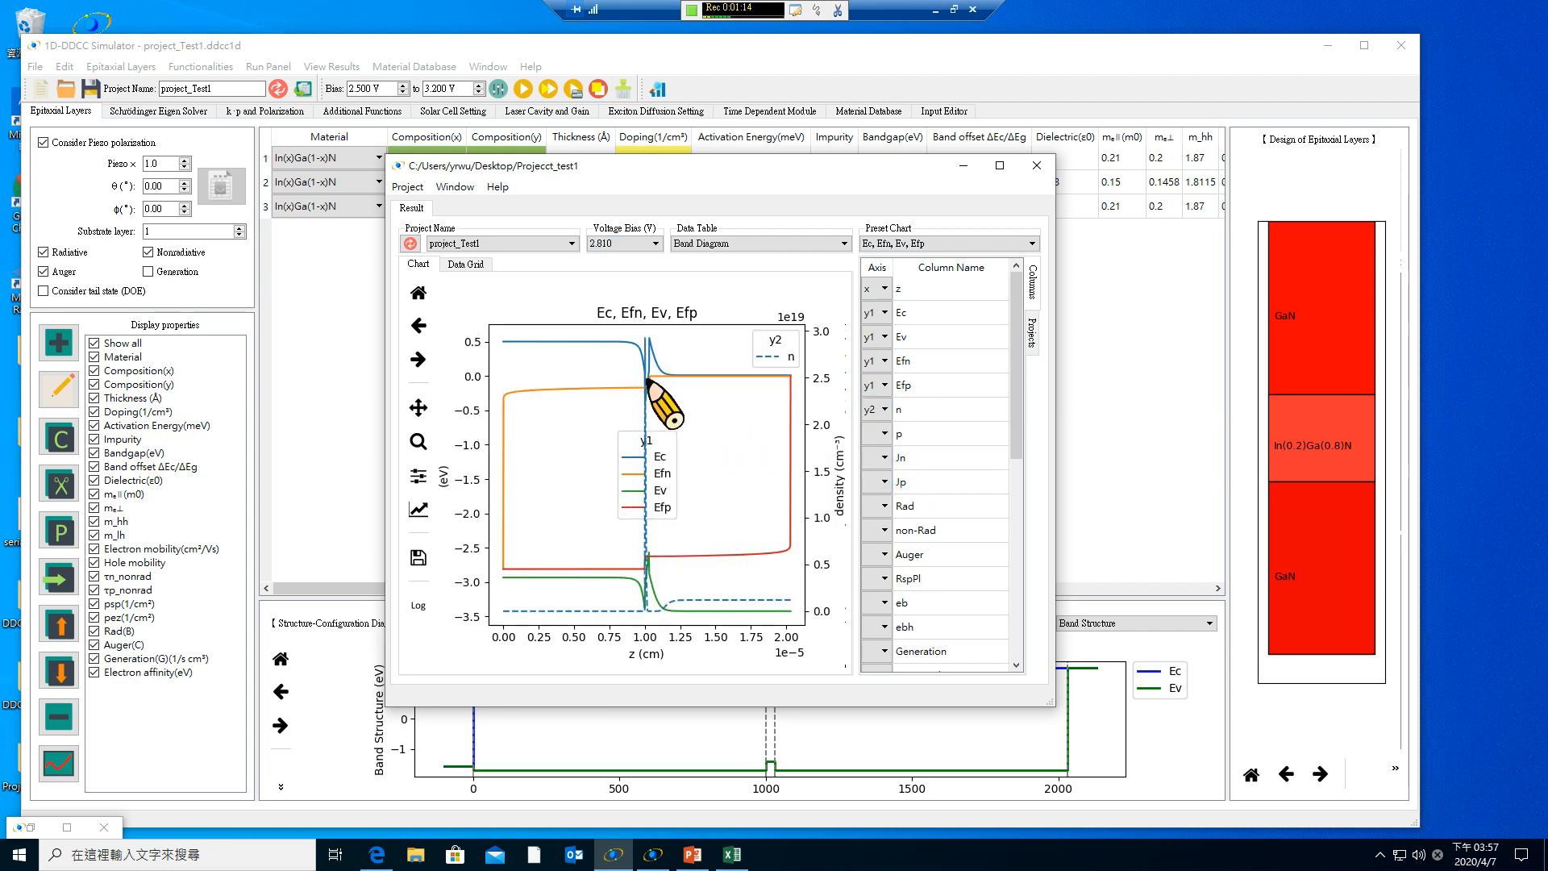
# Zoom the chart in on the quantum well near z = 1.00e-5 cm, examine the curves, and minimize the result window.
pyautogui.click(418, 441)
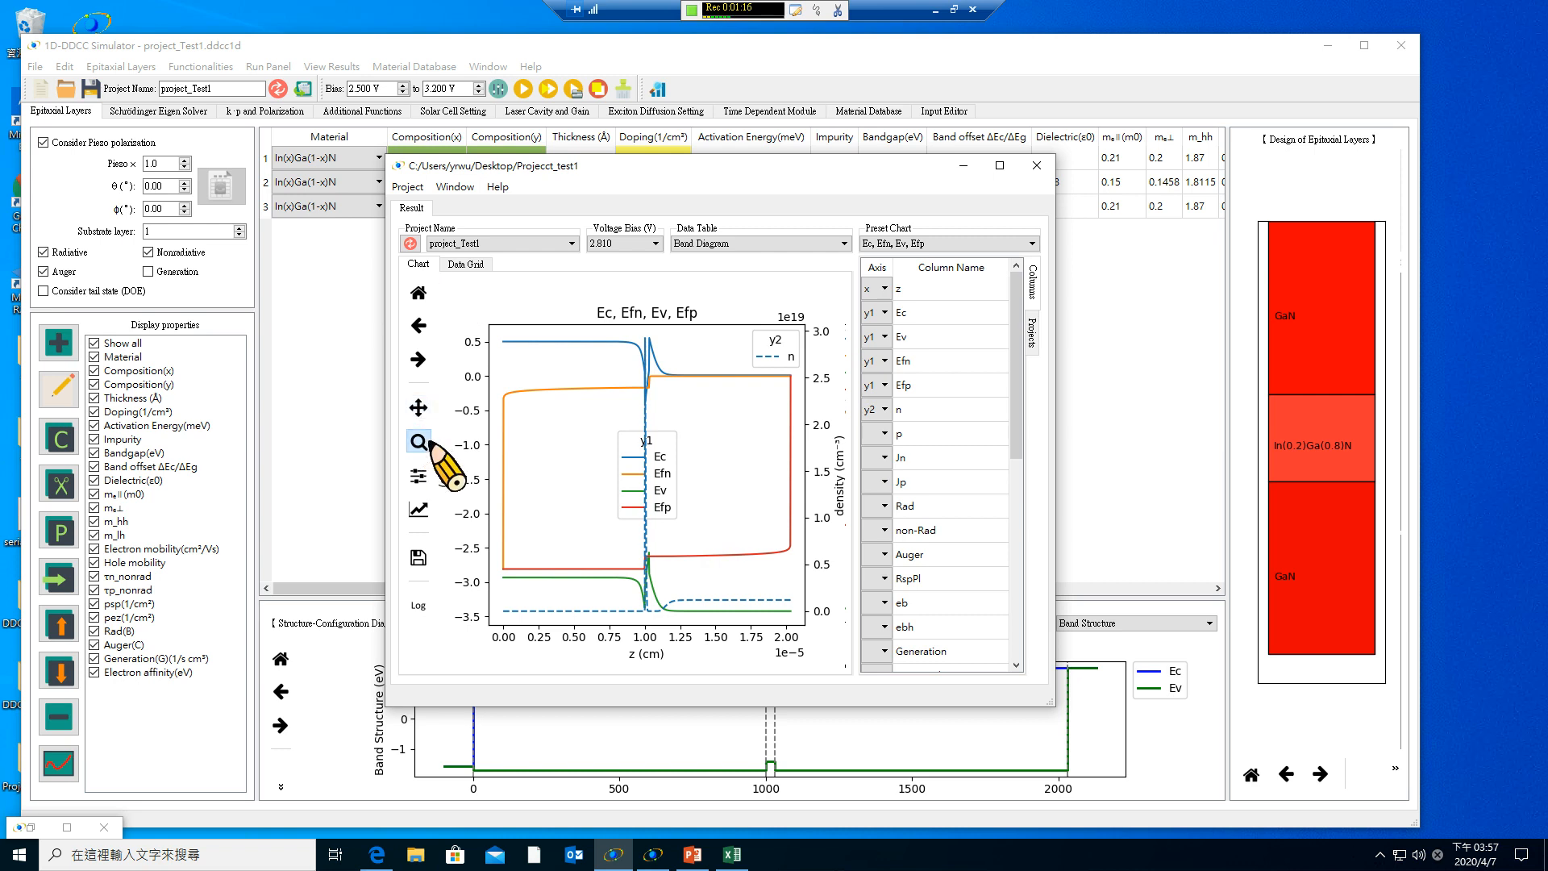
pyautogui.moveTo(637, 334); pyautogui.dragTo(657, 634)
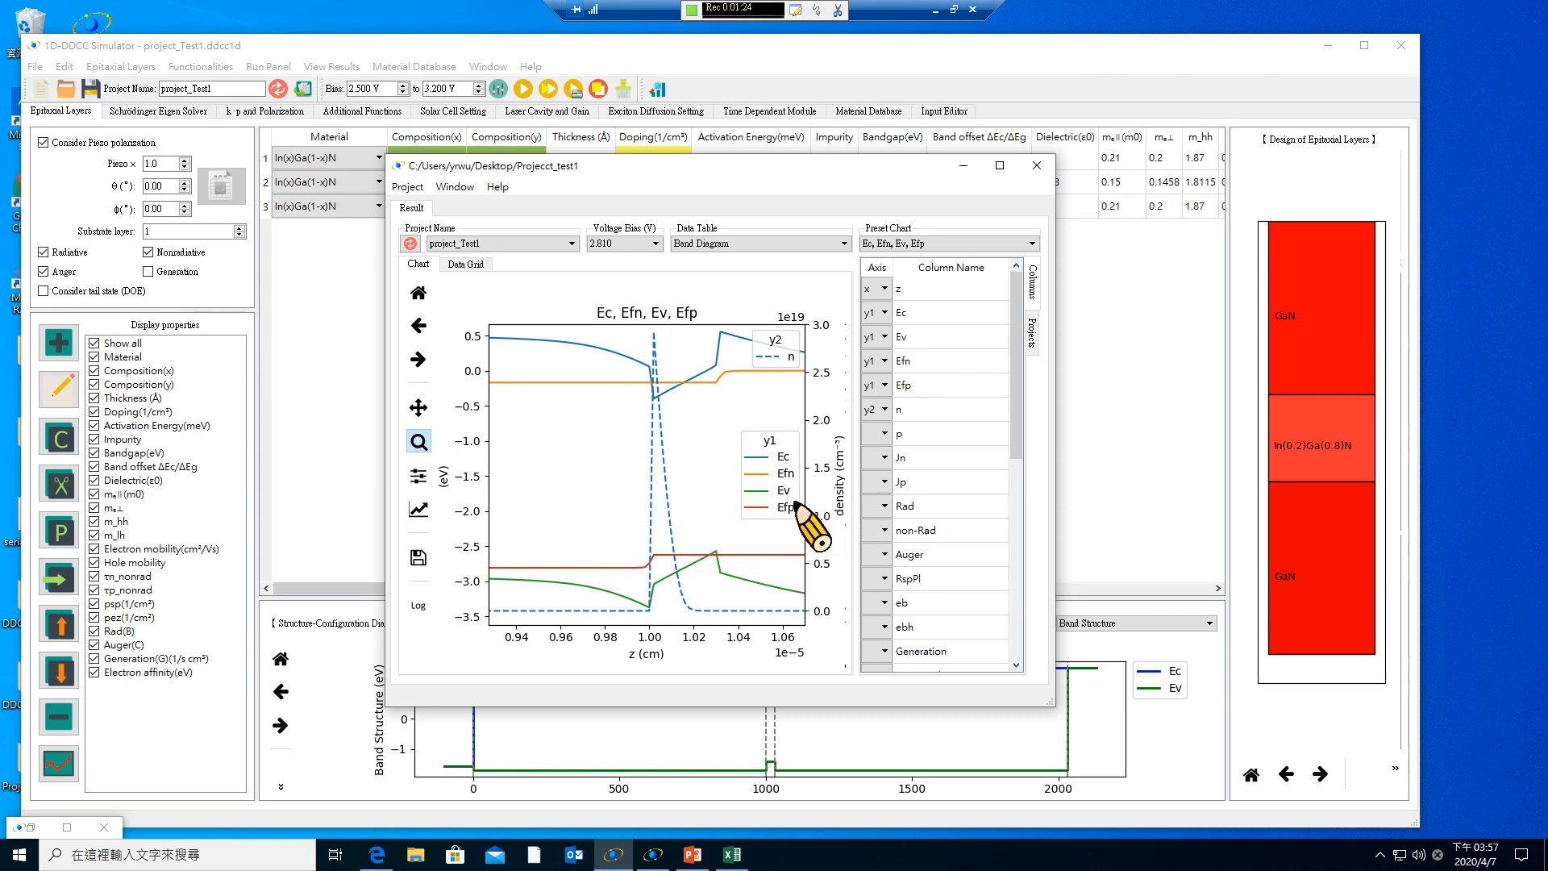
pyautogui.click(964, 169)
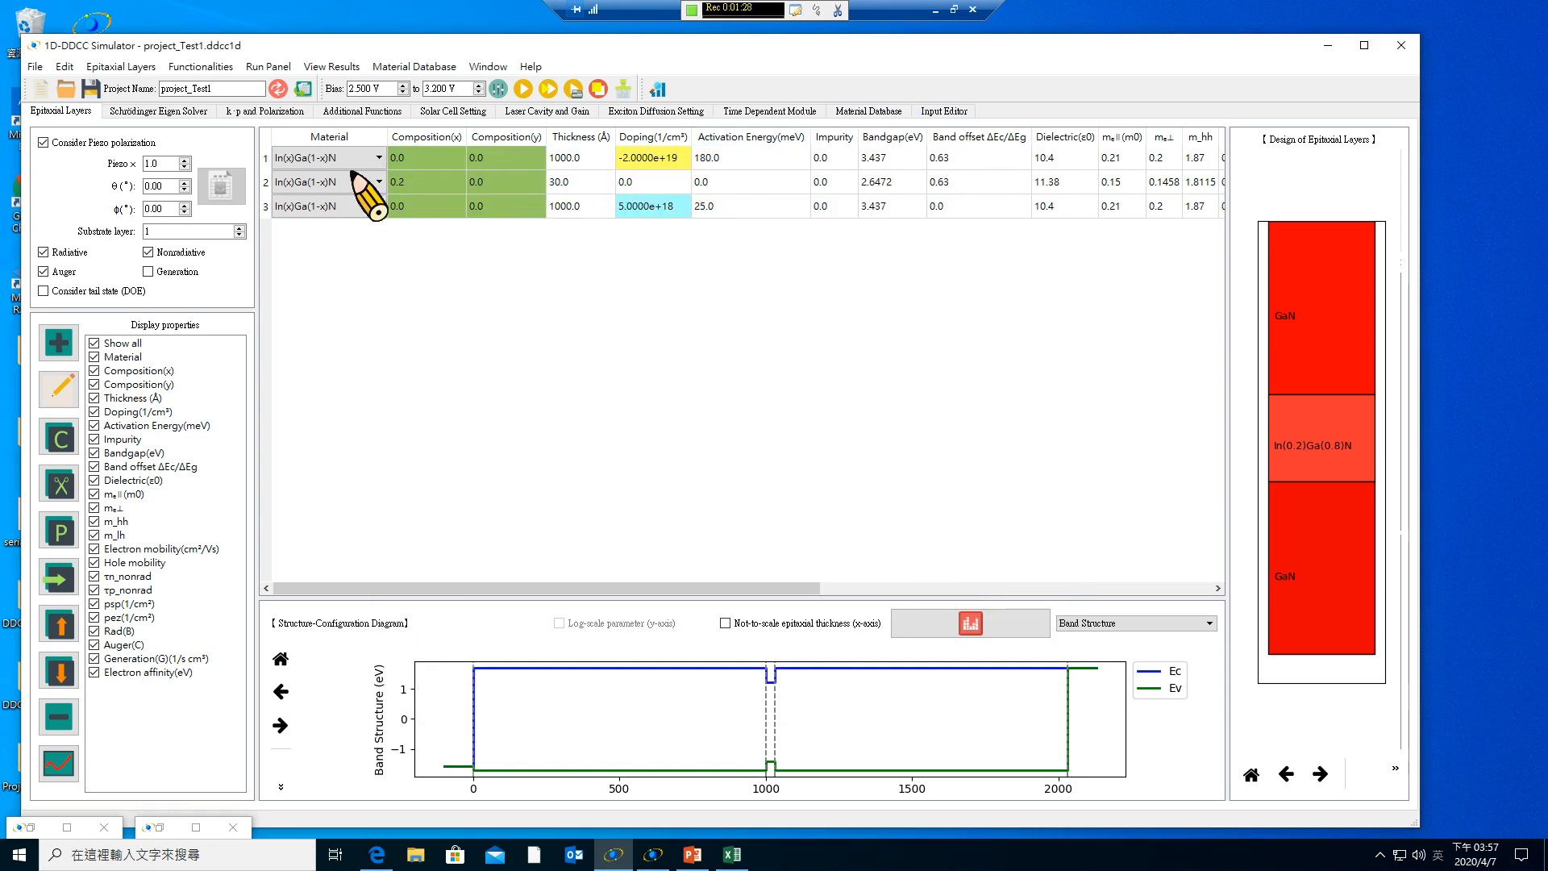
# In the Schrödinger eigen solver settings, enable Self-consistent, Light hole included and Calculate PL/EL/gain.
pyautogui.click(156, 111)
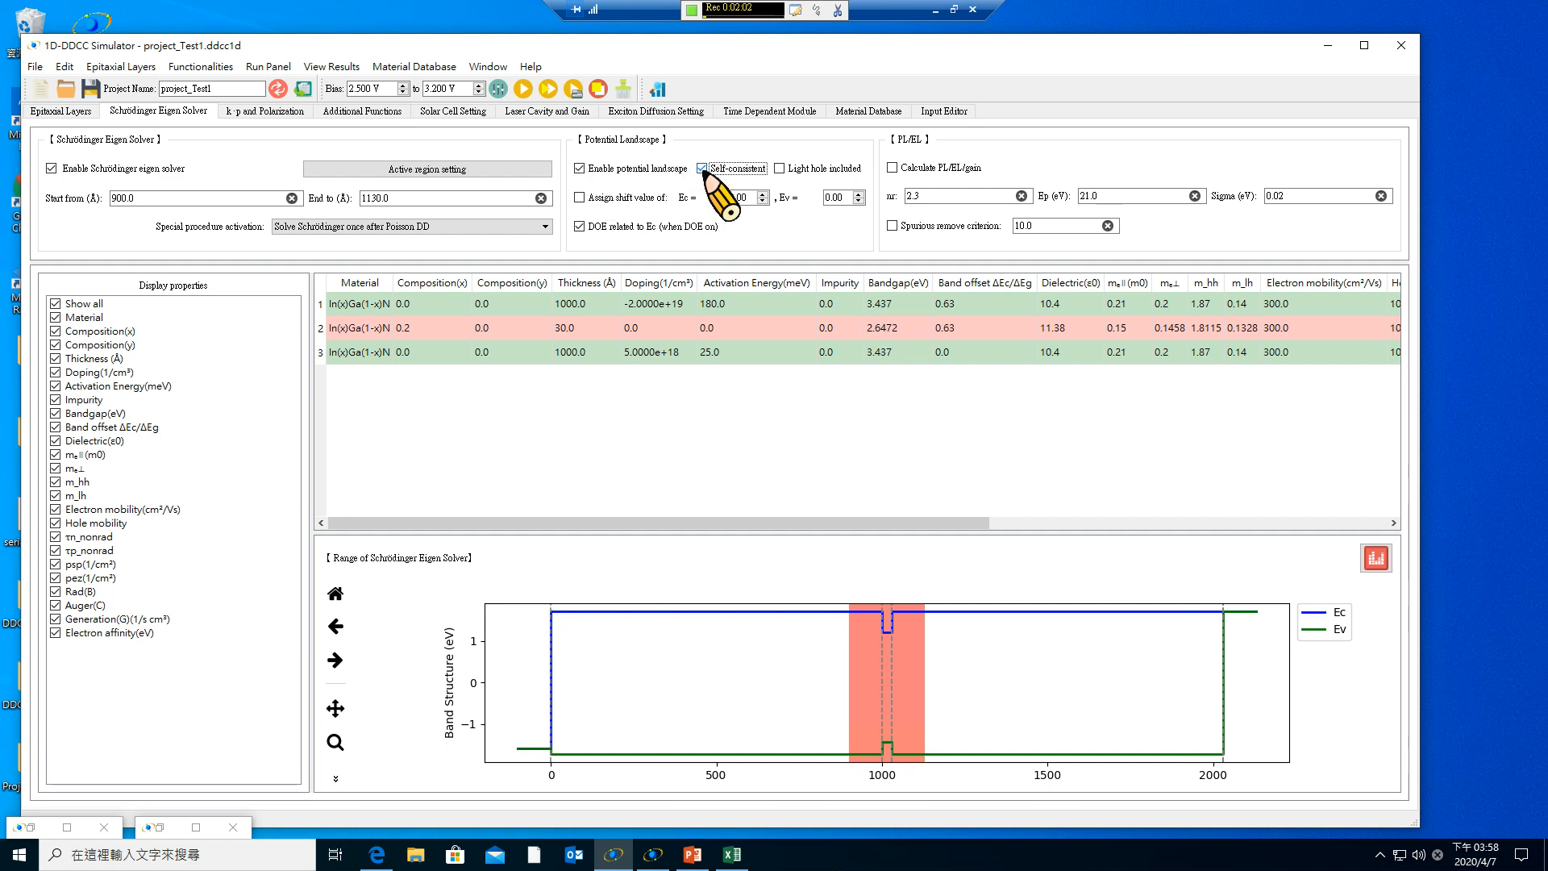
pyautogui.click(779, 169)
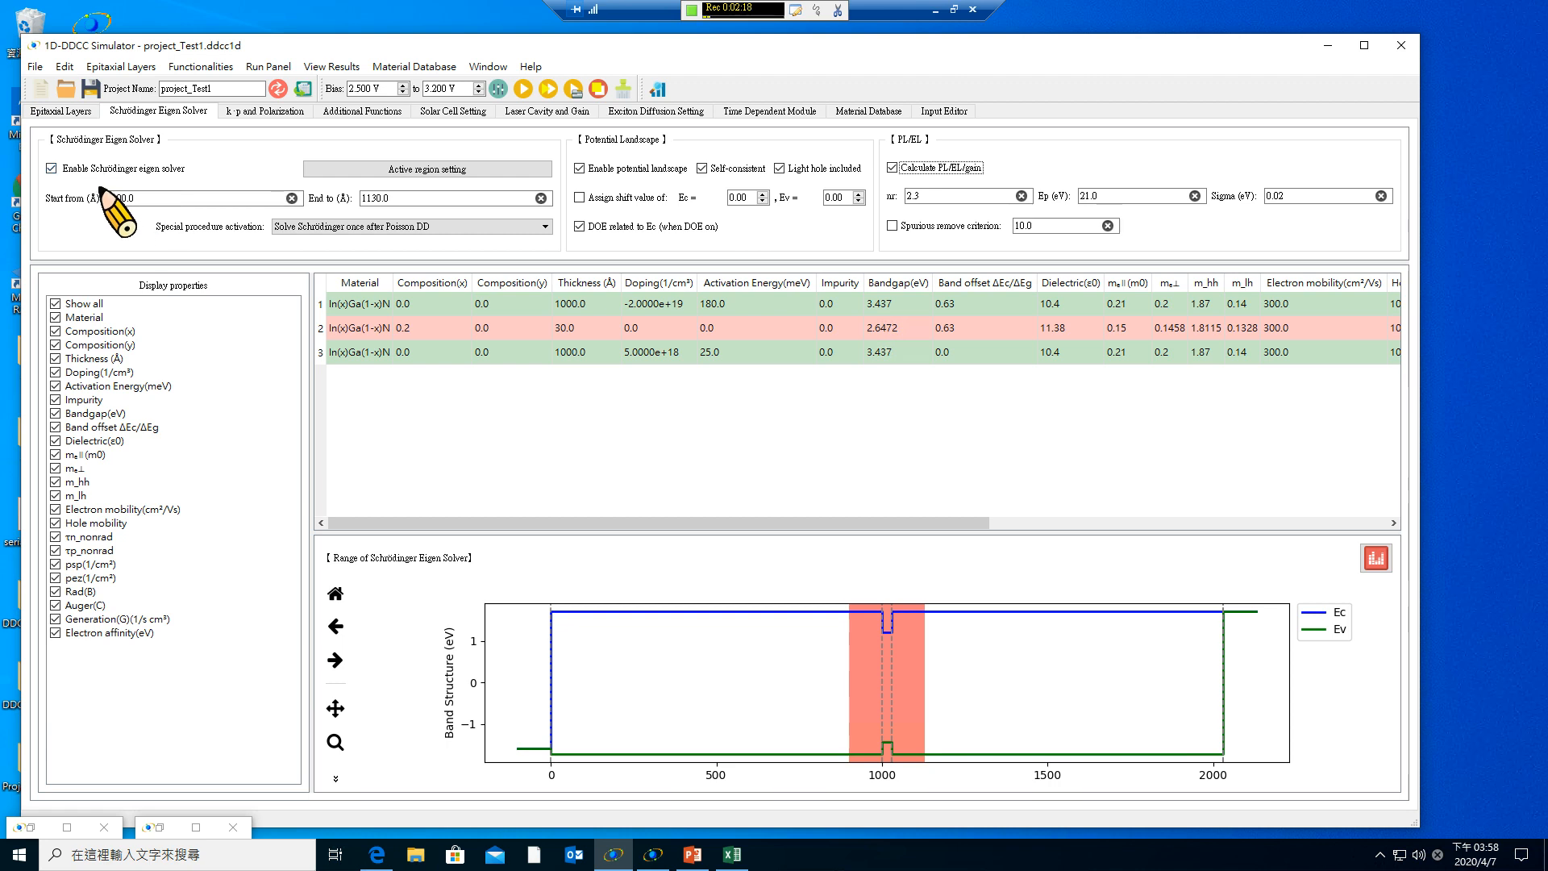
# Try an eigen solver range from 950 to 1080 Å and refresh the range diagram.
pyautogui.click(192, 198)
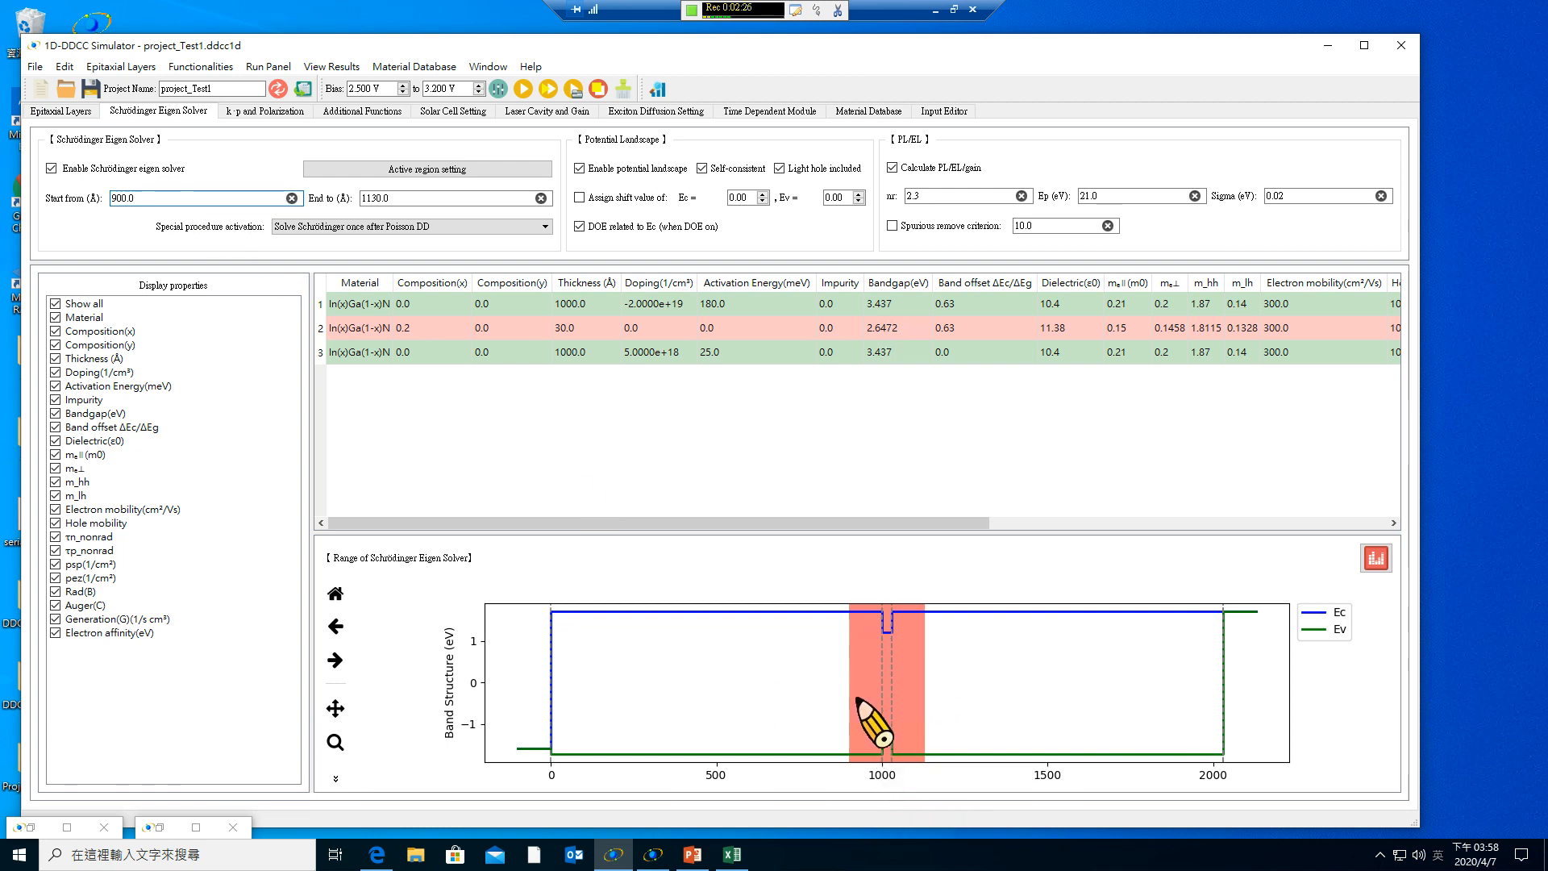
pyautogui.moveTo(141, 197); pyautogui.dragTo(71, 191)
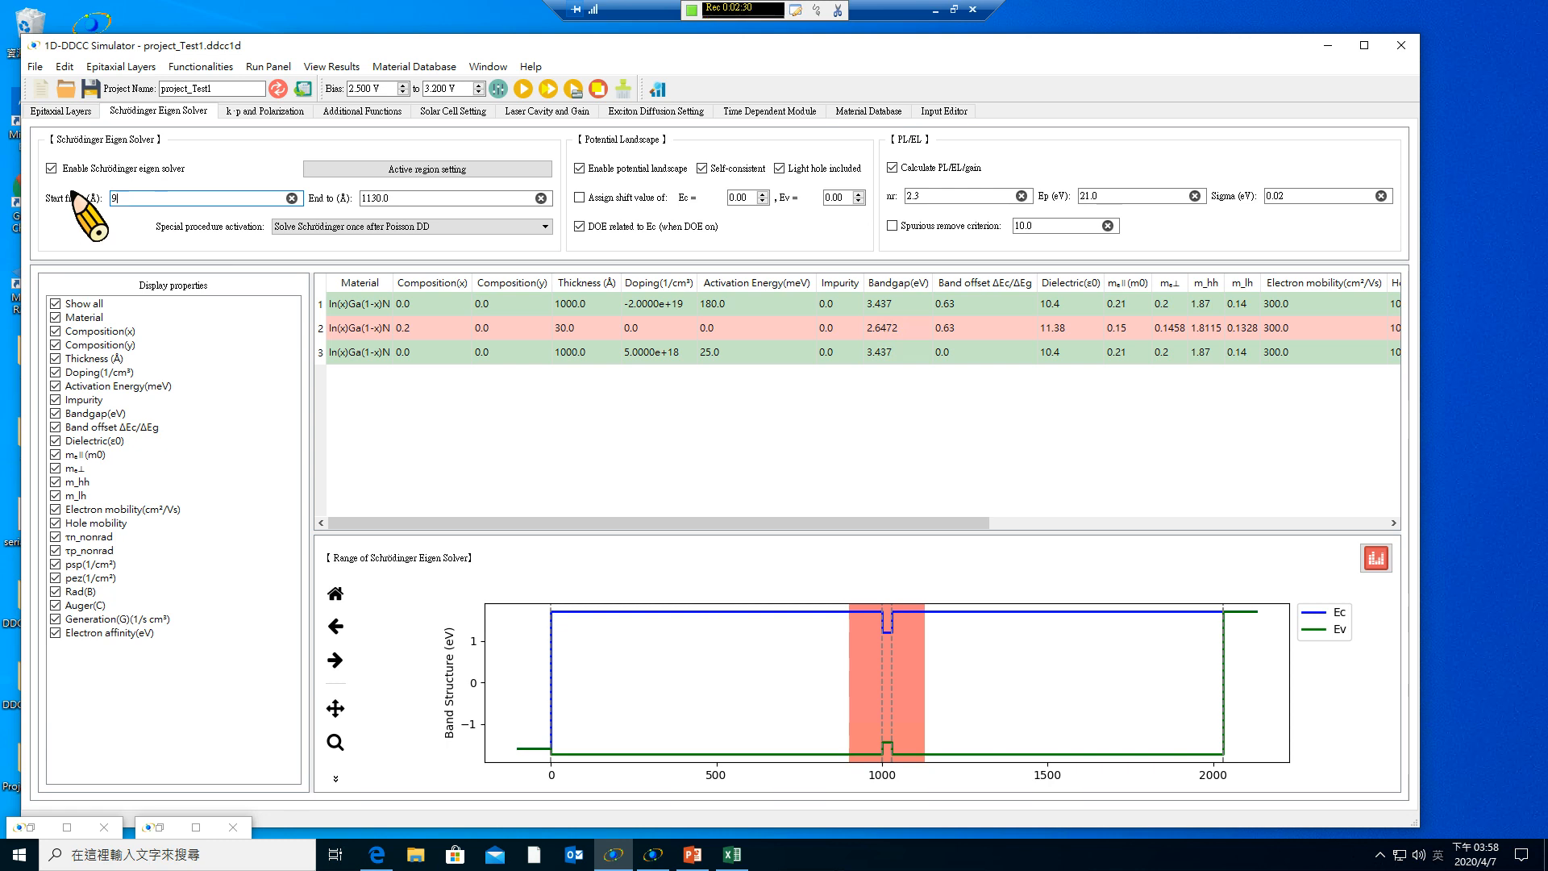
pyautogui.press('Tab')
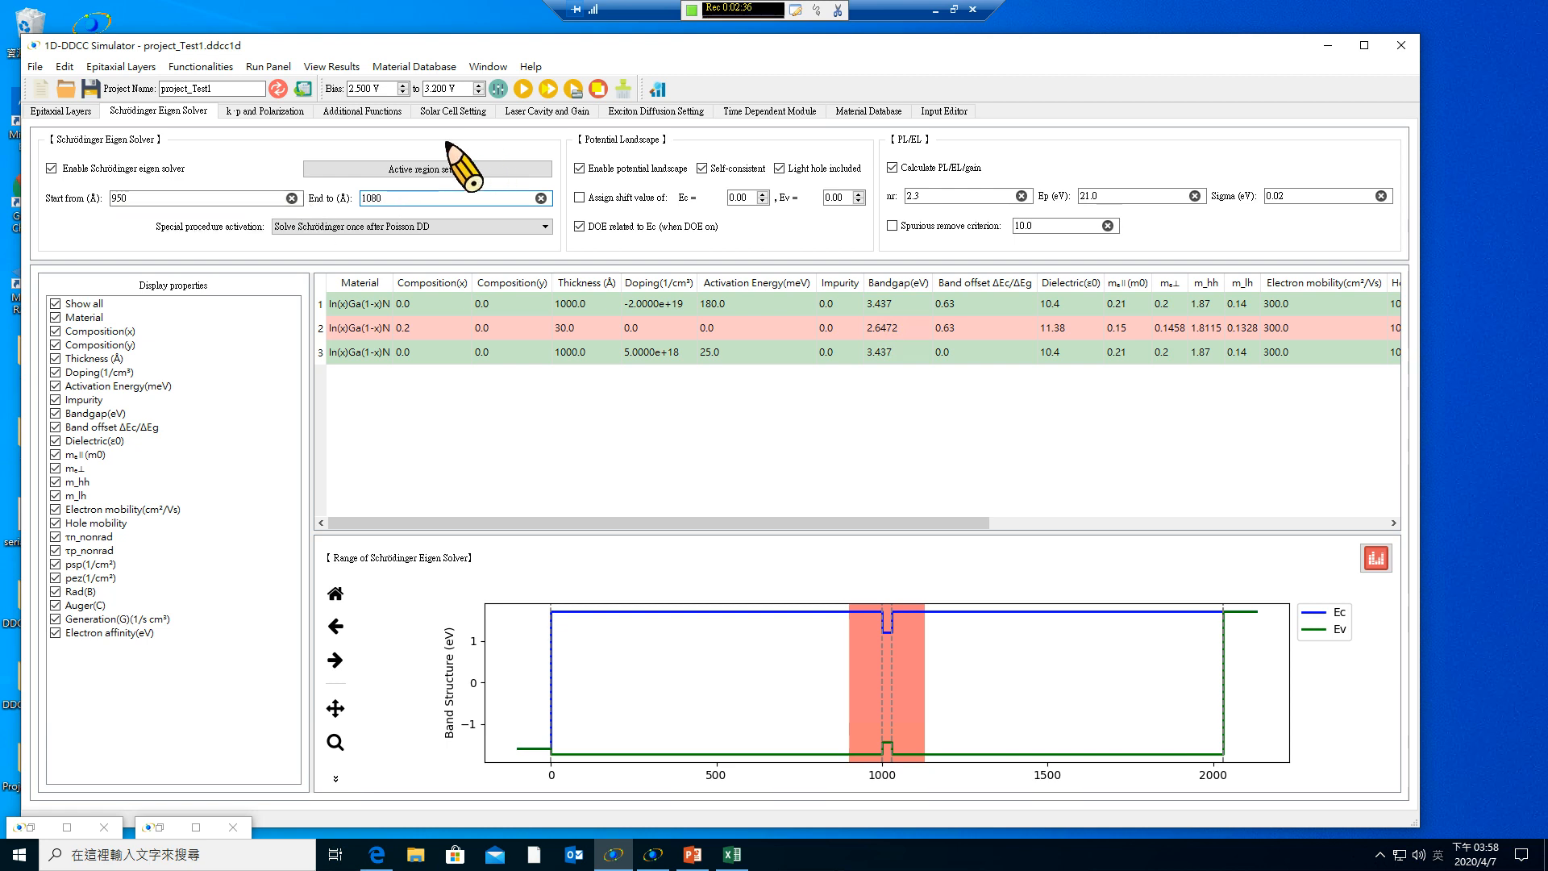
pyautogui.click(279, 87)
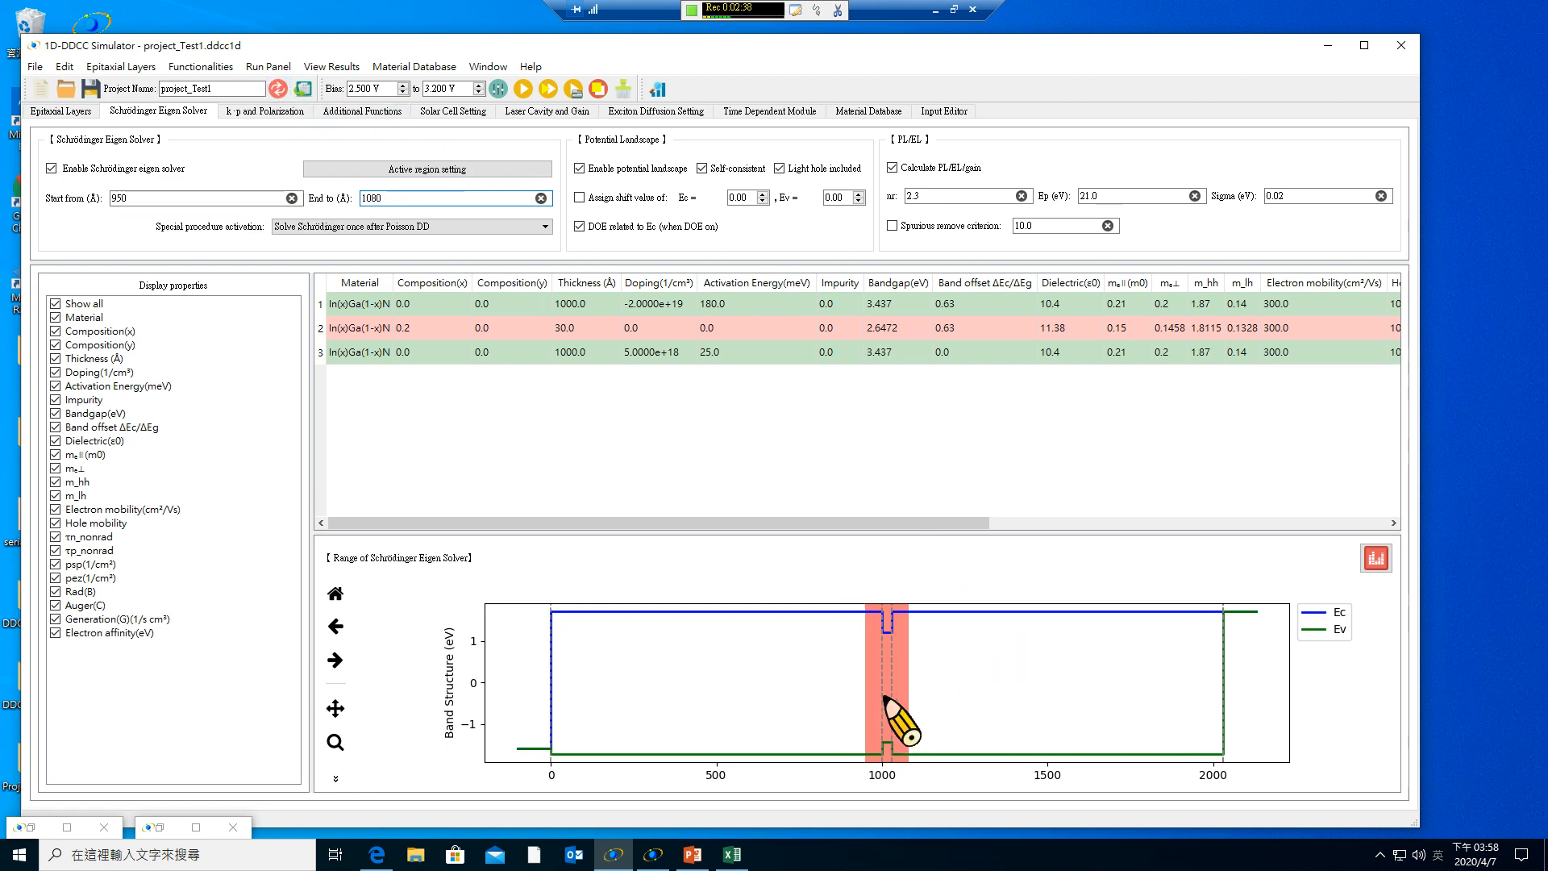
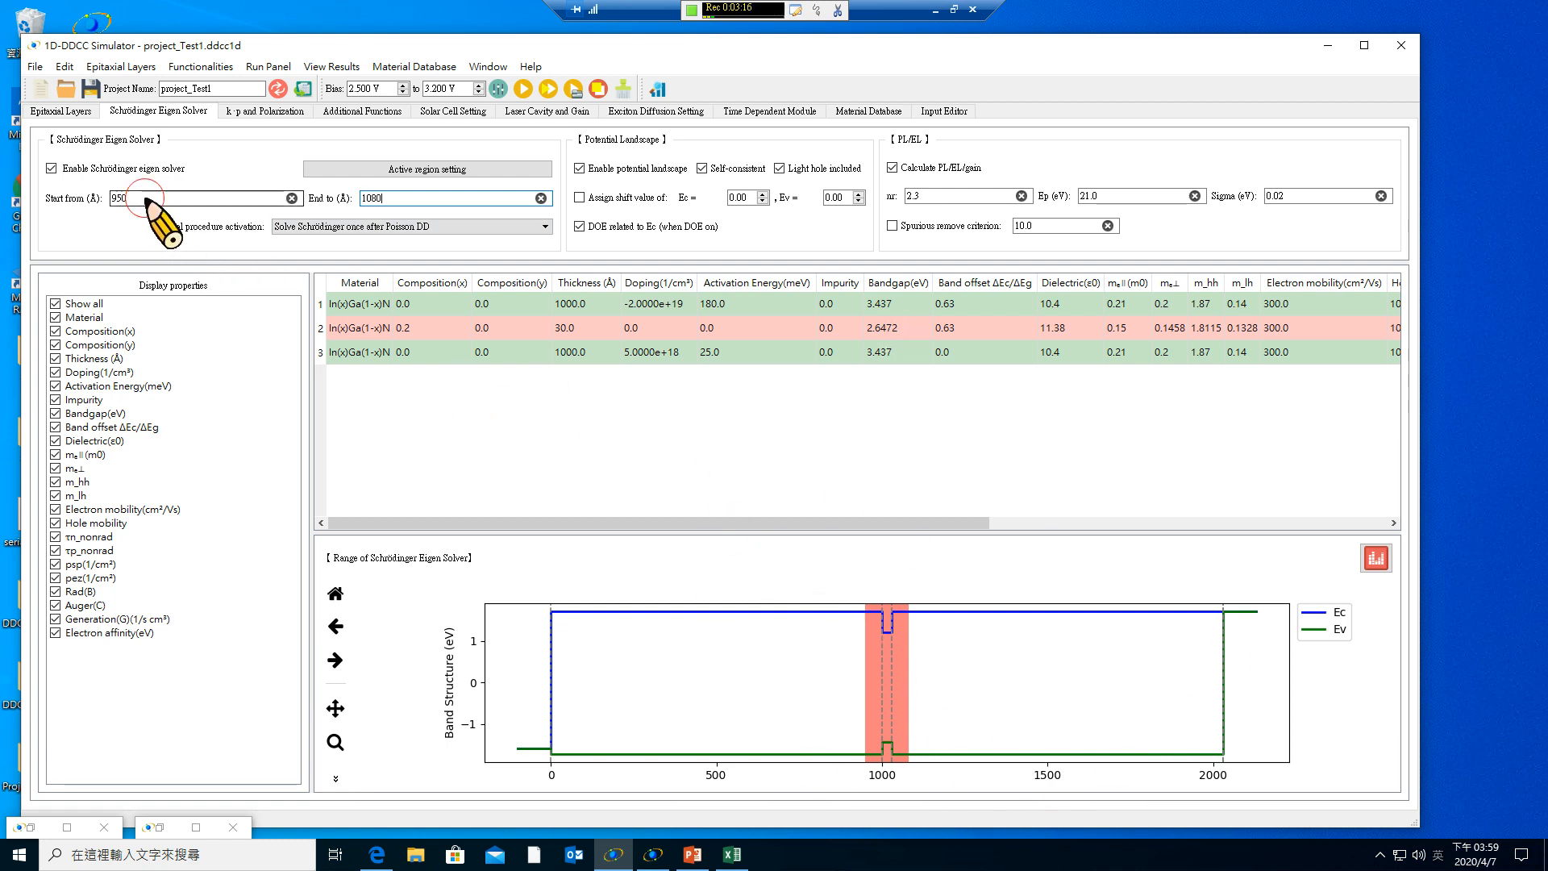
# Set the eigen solver range from 900 to 1130 Å and apply layer 2, In(0.2)Ga(0.8)N, as the active region.
pyautogui.moveTo(179, 198); pyautogui.dragTo(97, 194)
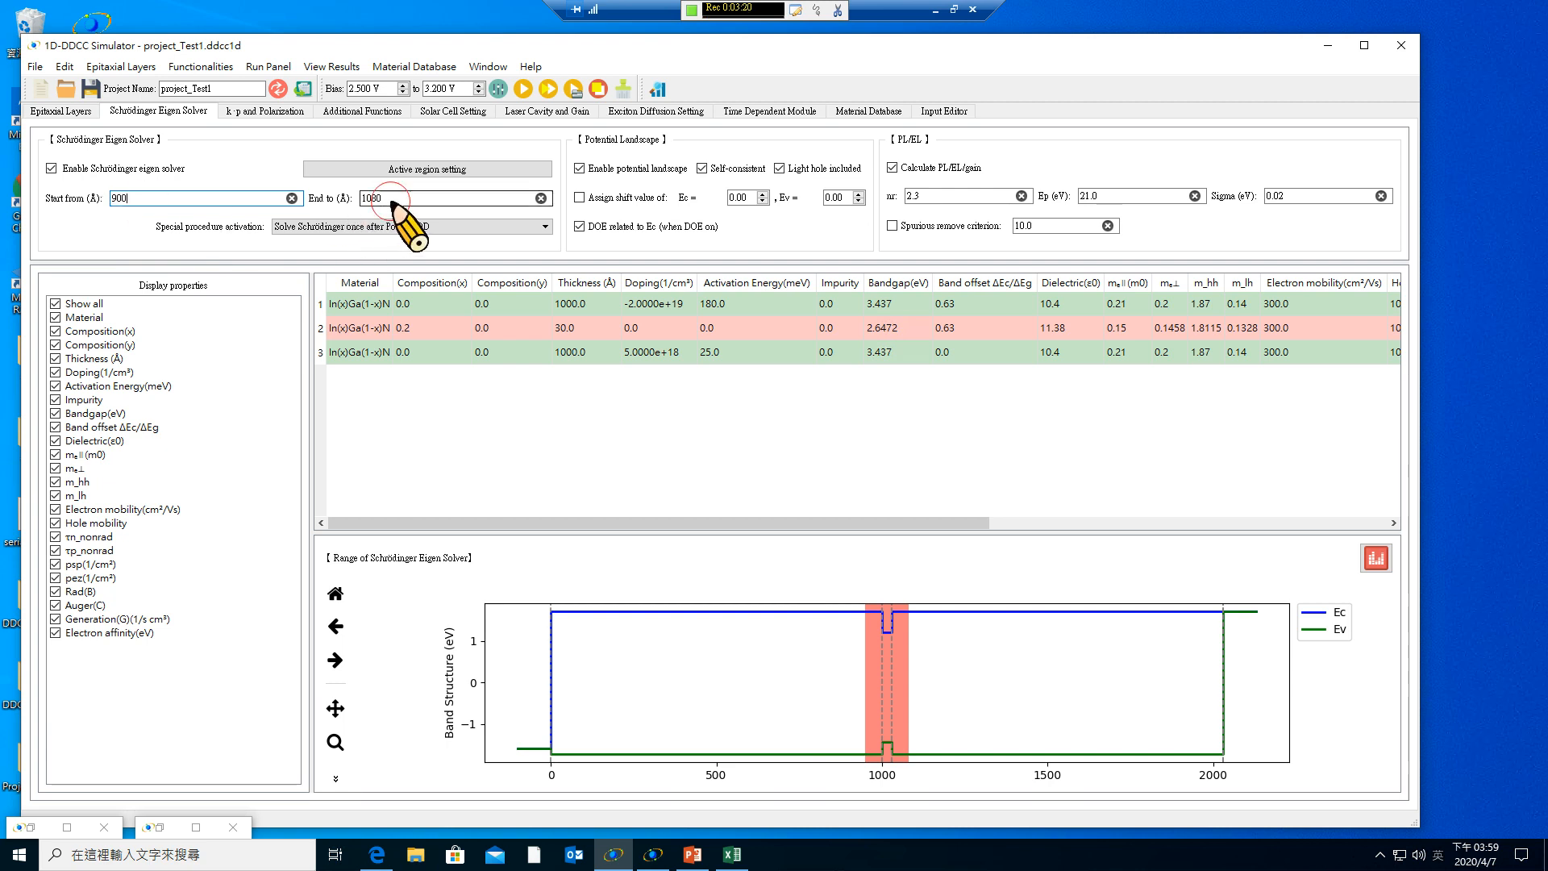
pyautogui.moveTo(384, 199); pyautogui.dragTo(347, 191)
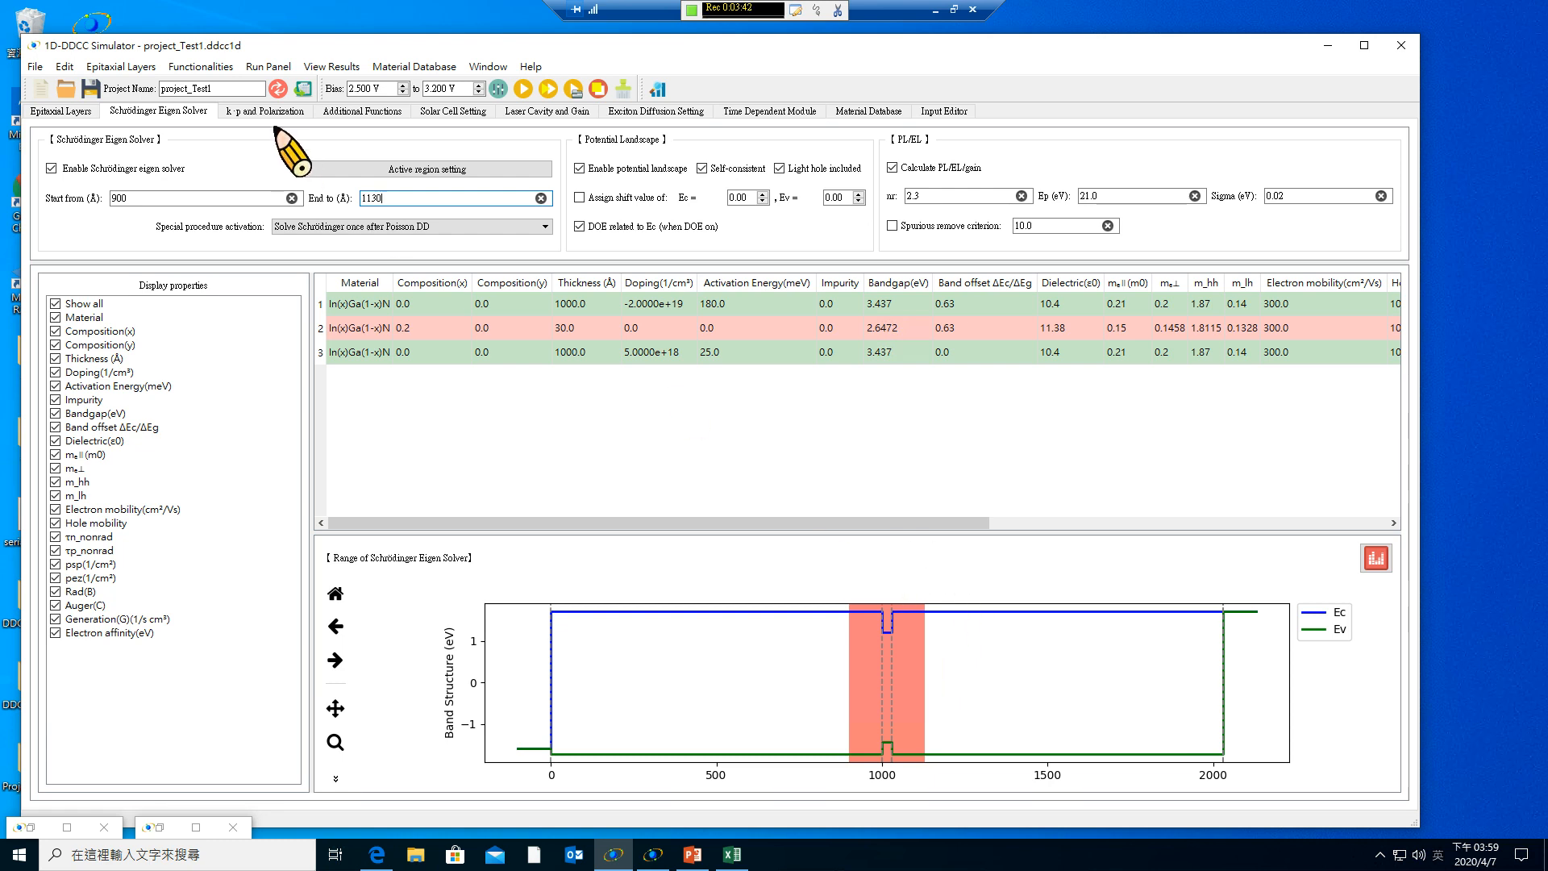
pyautogui.click(454, 170)
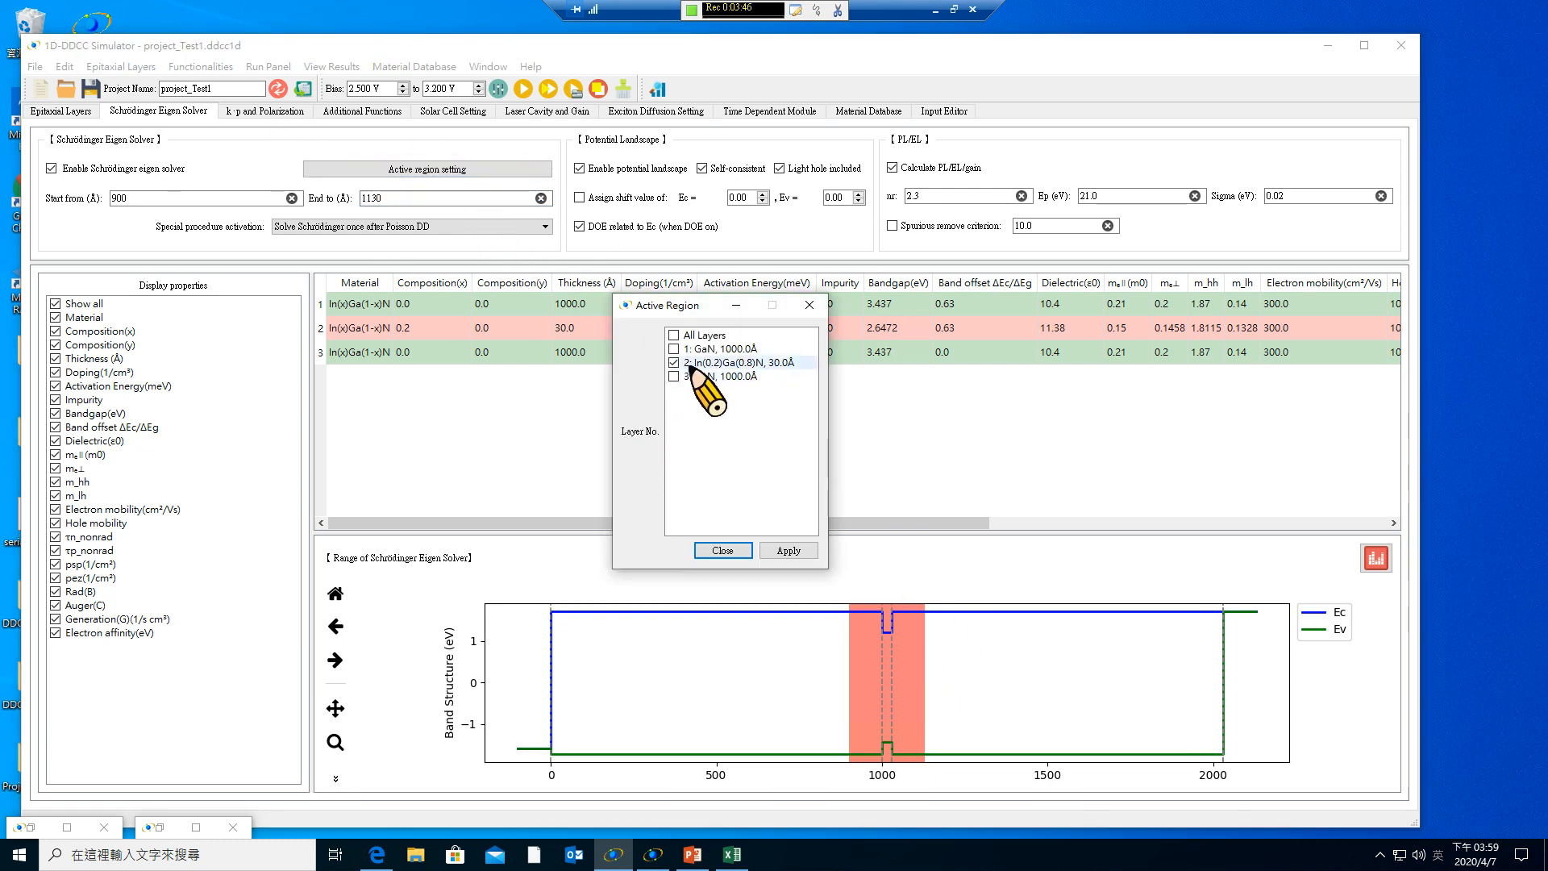
pyautogui.click(674, 363)
pyautogui.click(674, 363)
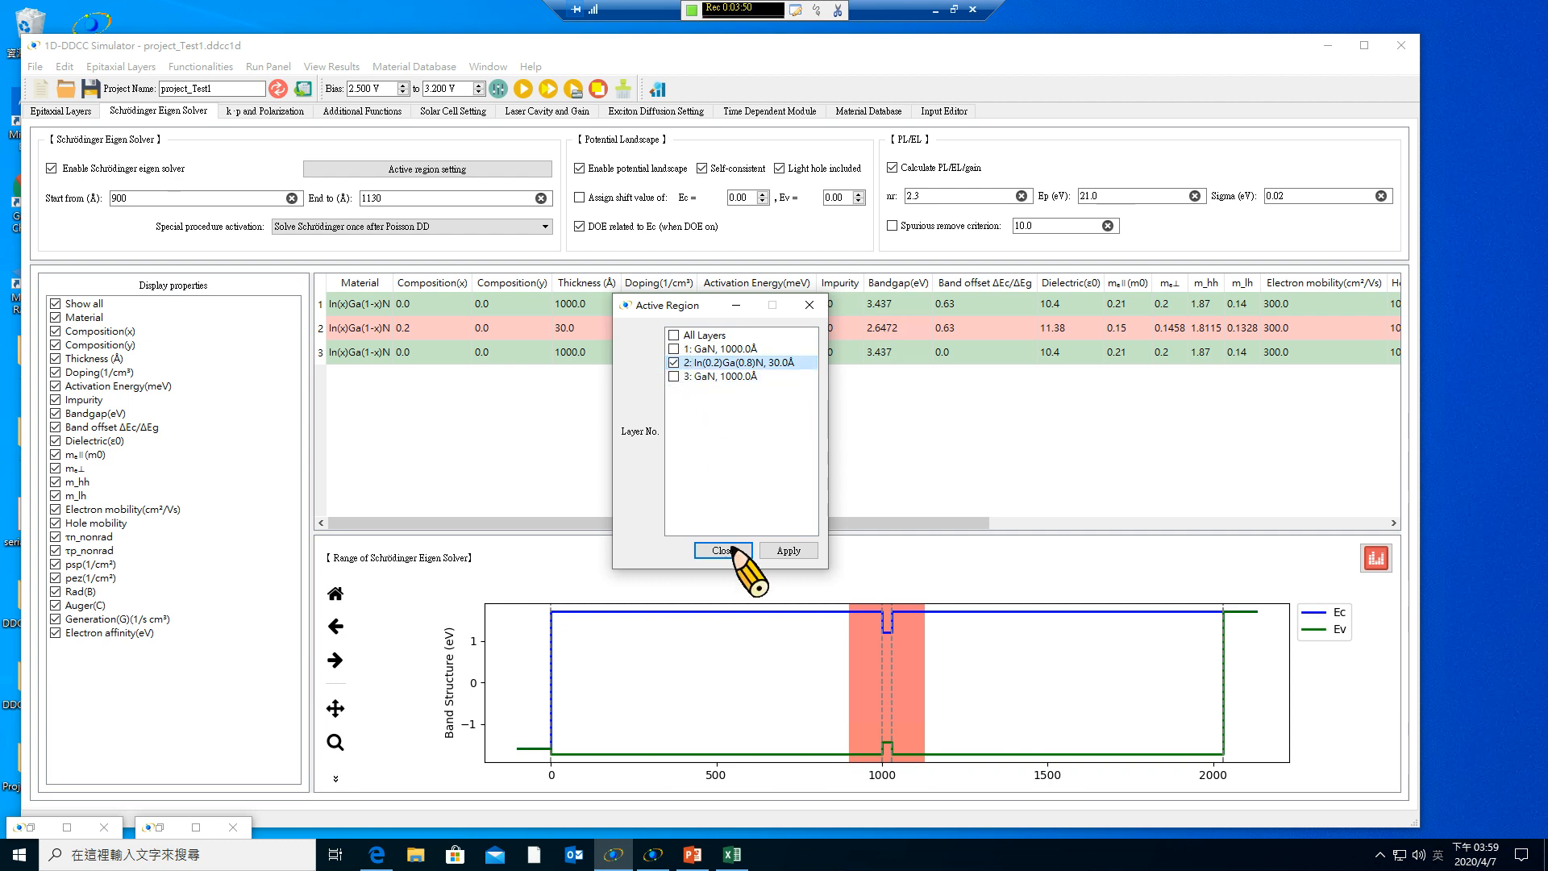
pyautogui.click(784, 551)
pyautogui.click(736, 553)
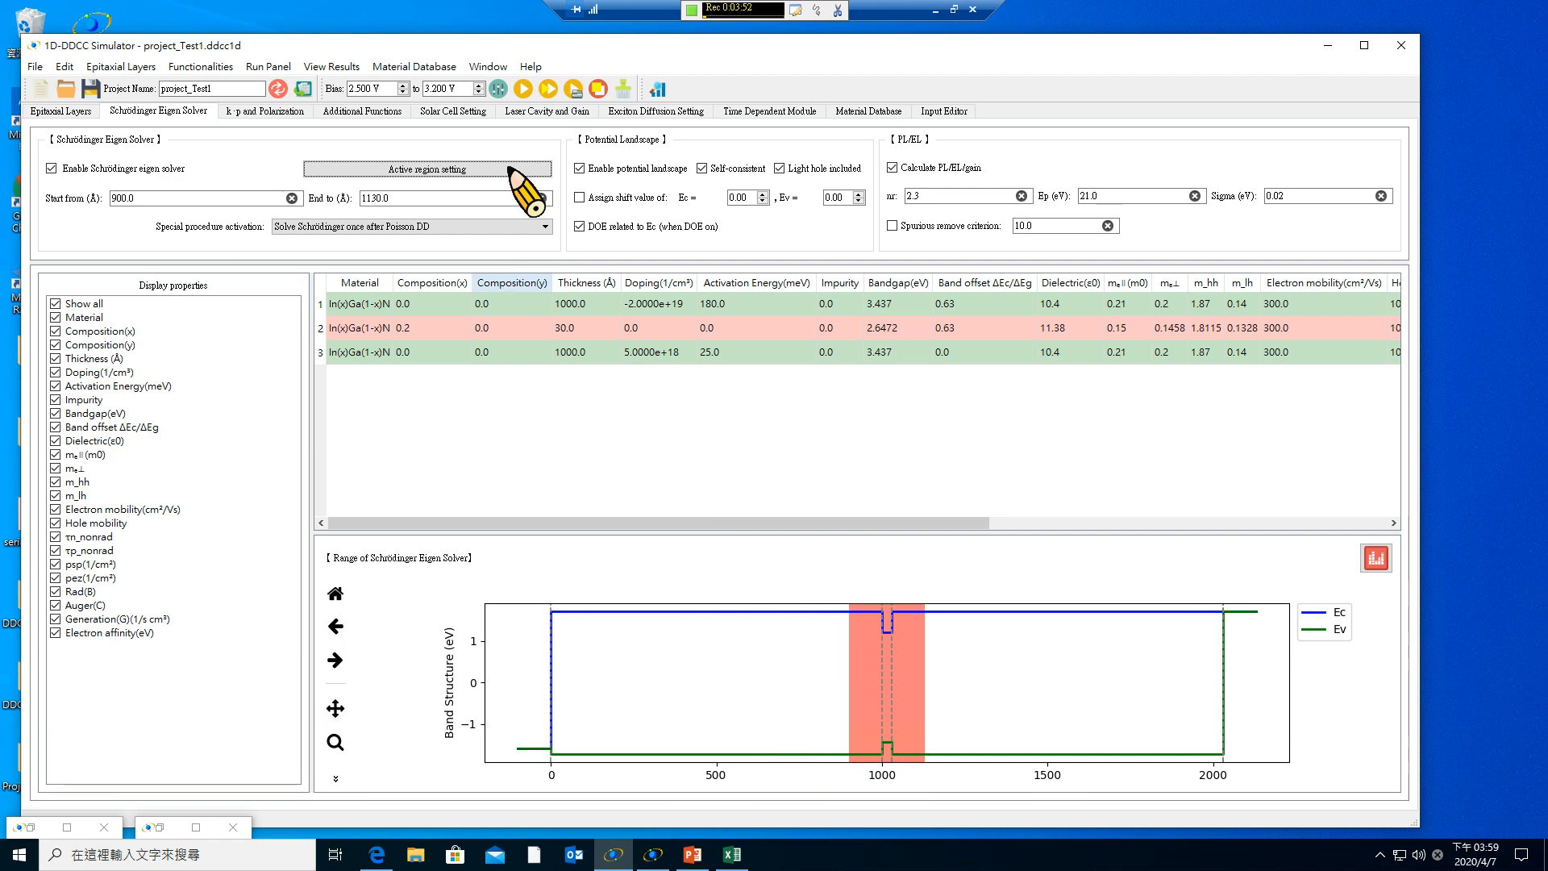
# Review the bias, Schottky barrier and temperature values in the contact settings without changing them.
pyautogui.click(498, 89)
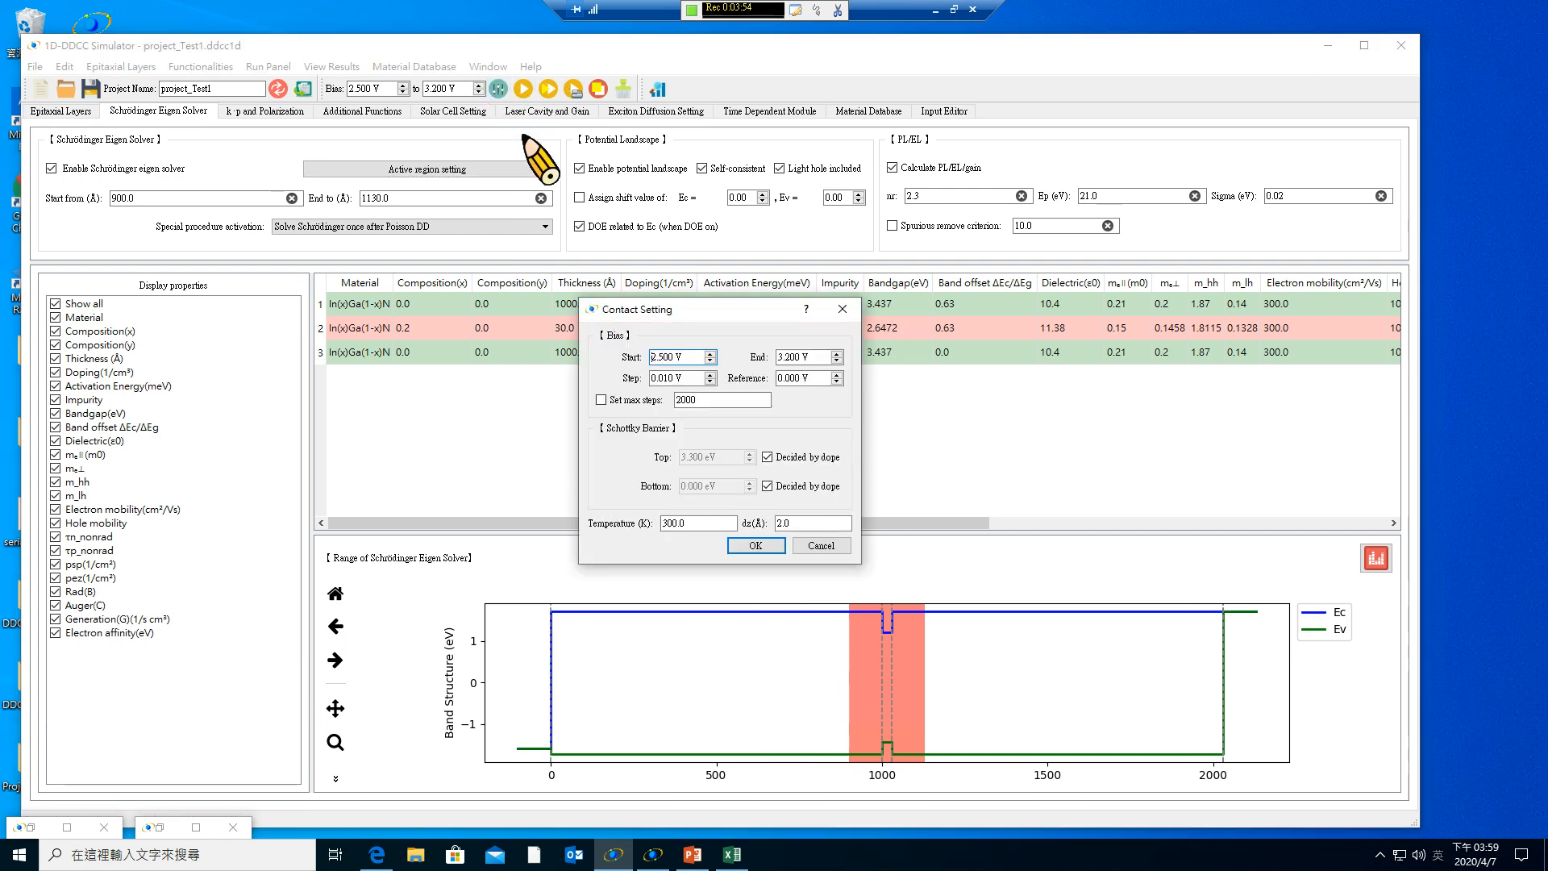
pyautogui.click(806, 542)
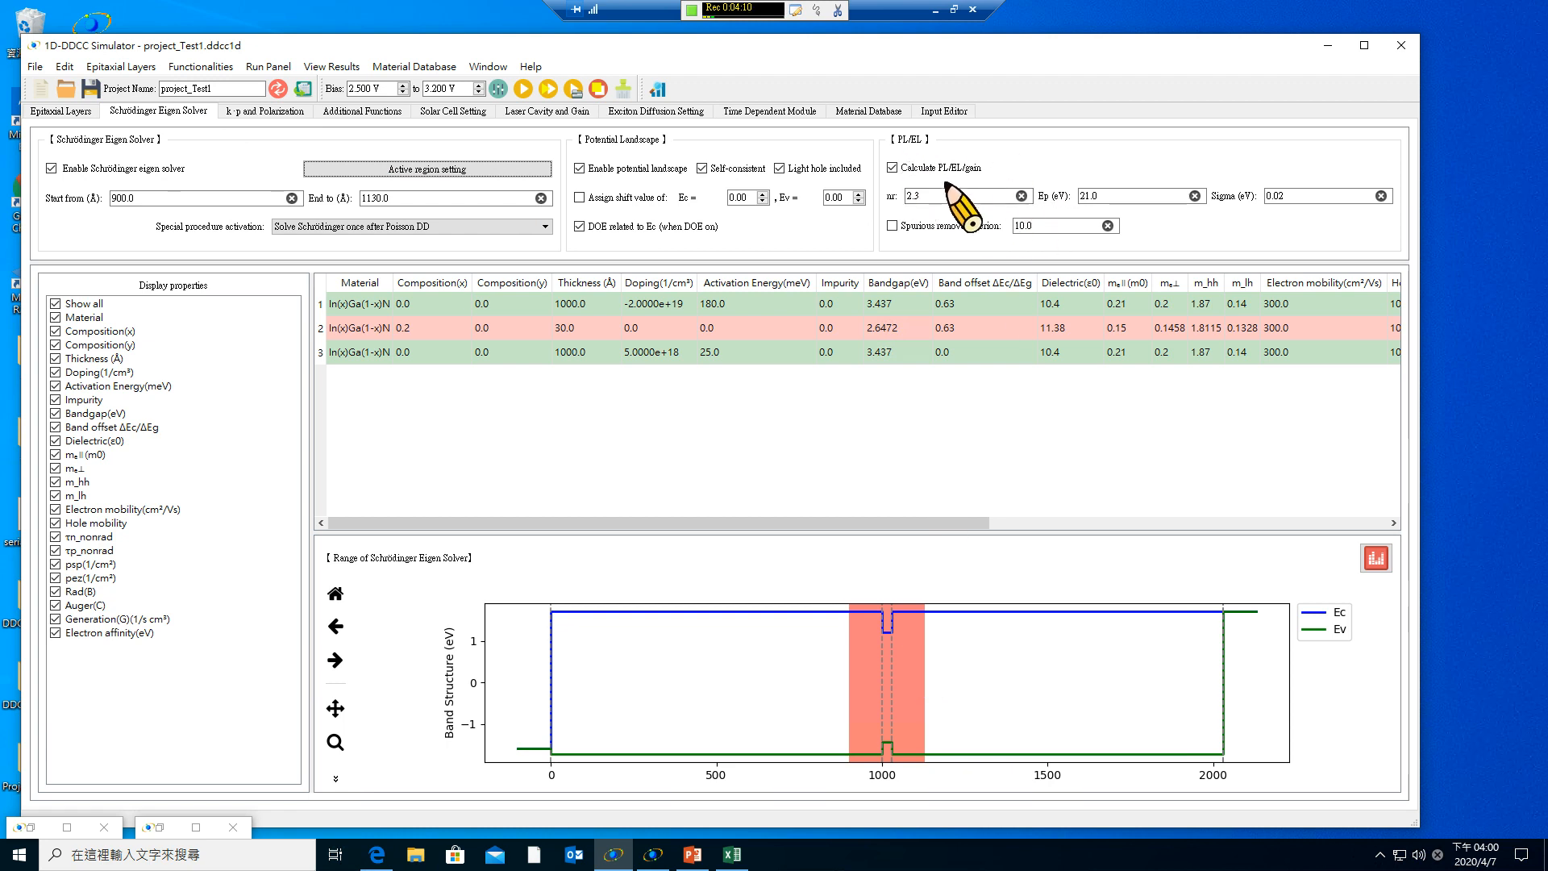
# Save the project as project_Test2.ddcc1d in the Projecct_test1 folder, replacing the existing file.
pyautogui.click(37, 66)
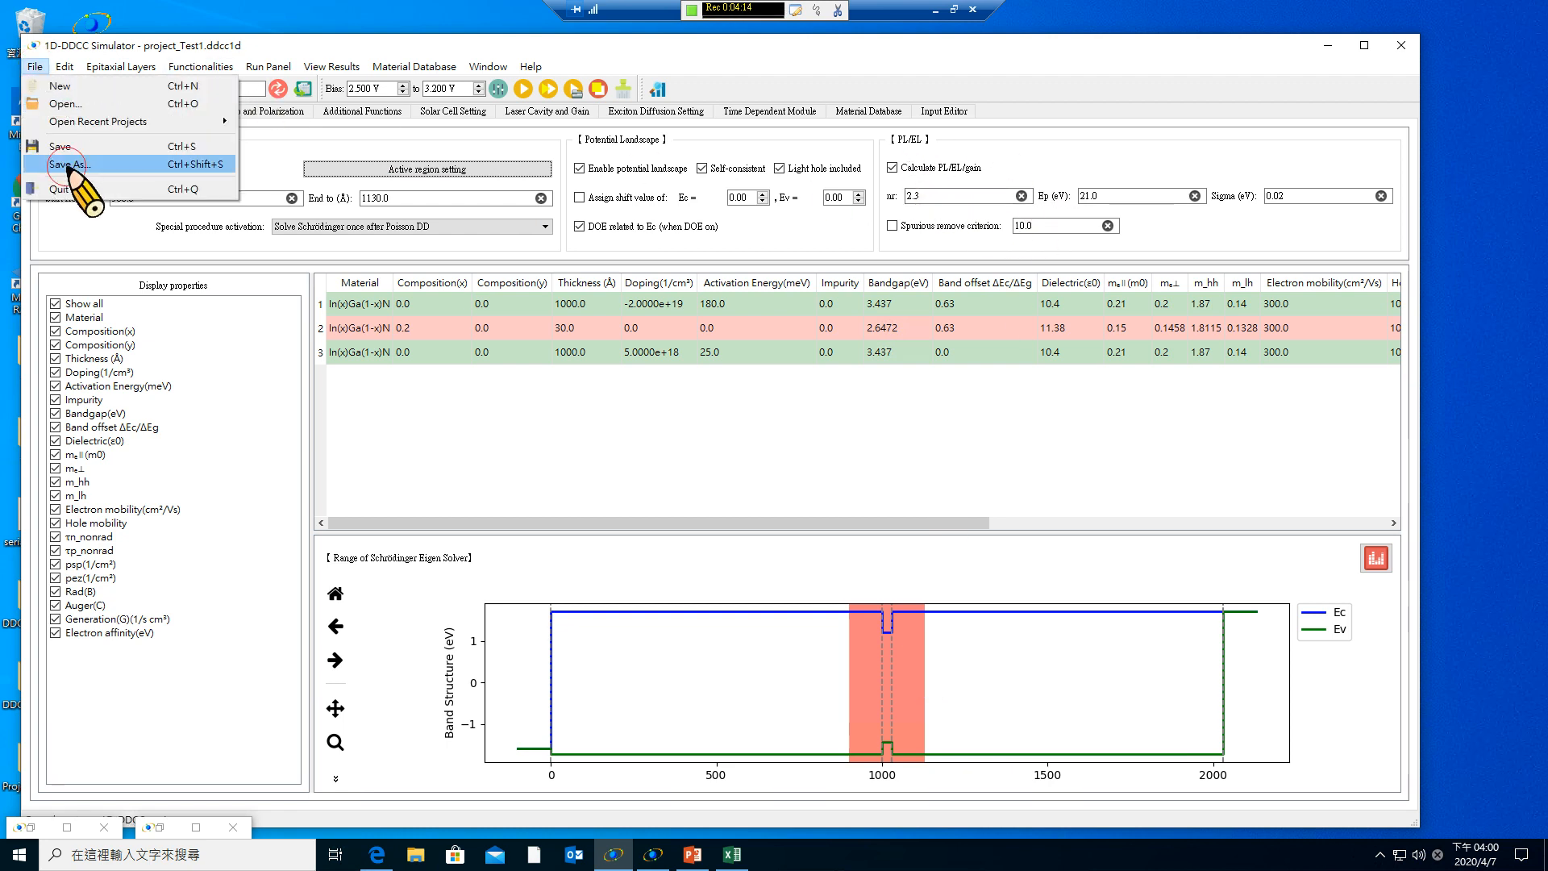
pyautogui.click(67, 160)
pyautogui.click(254, 193)
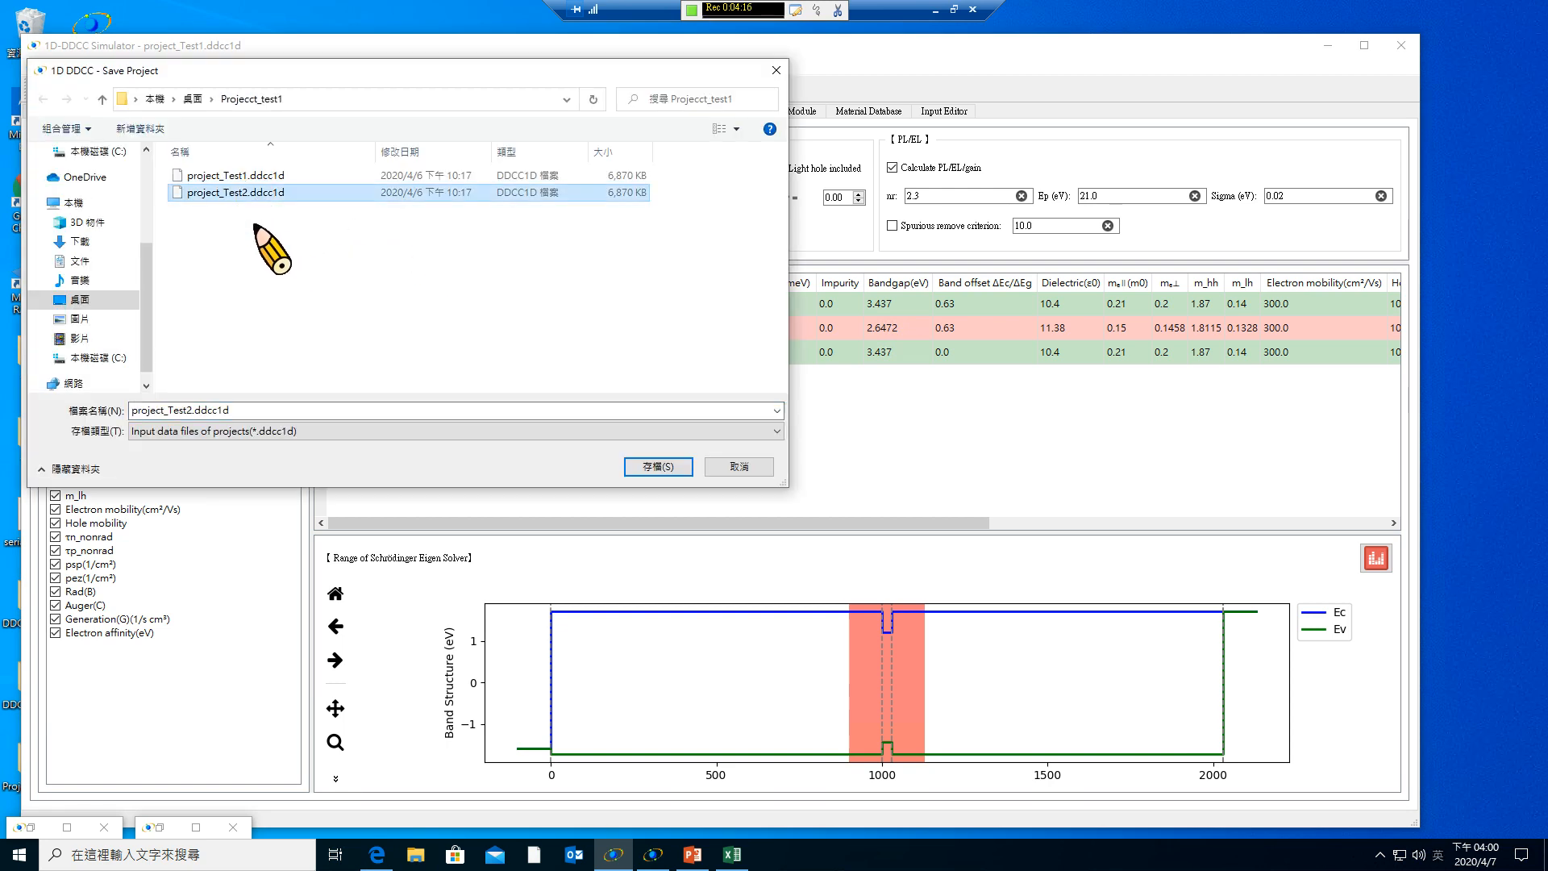
pyautogui.click(668, 466)
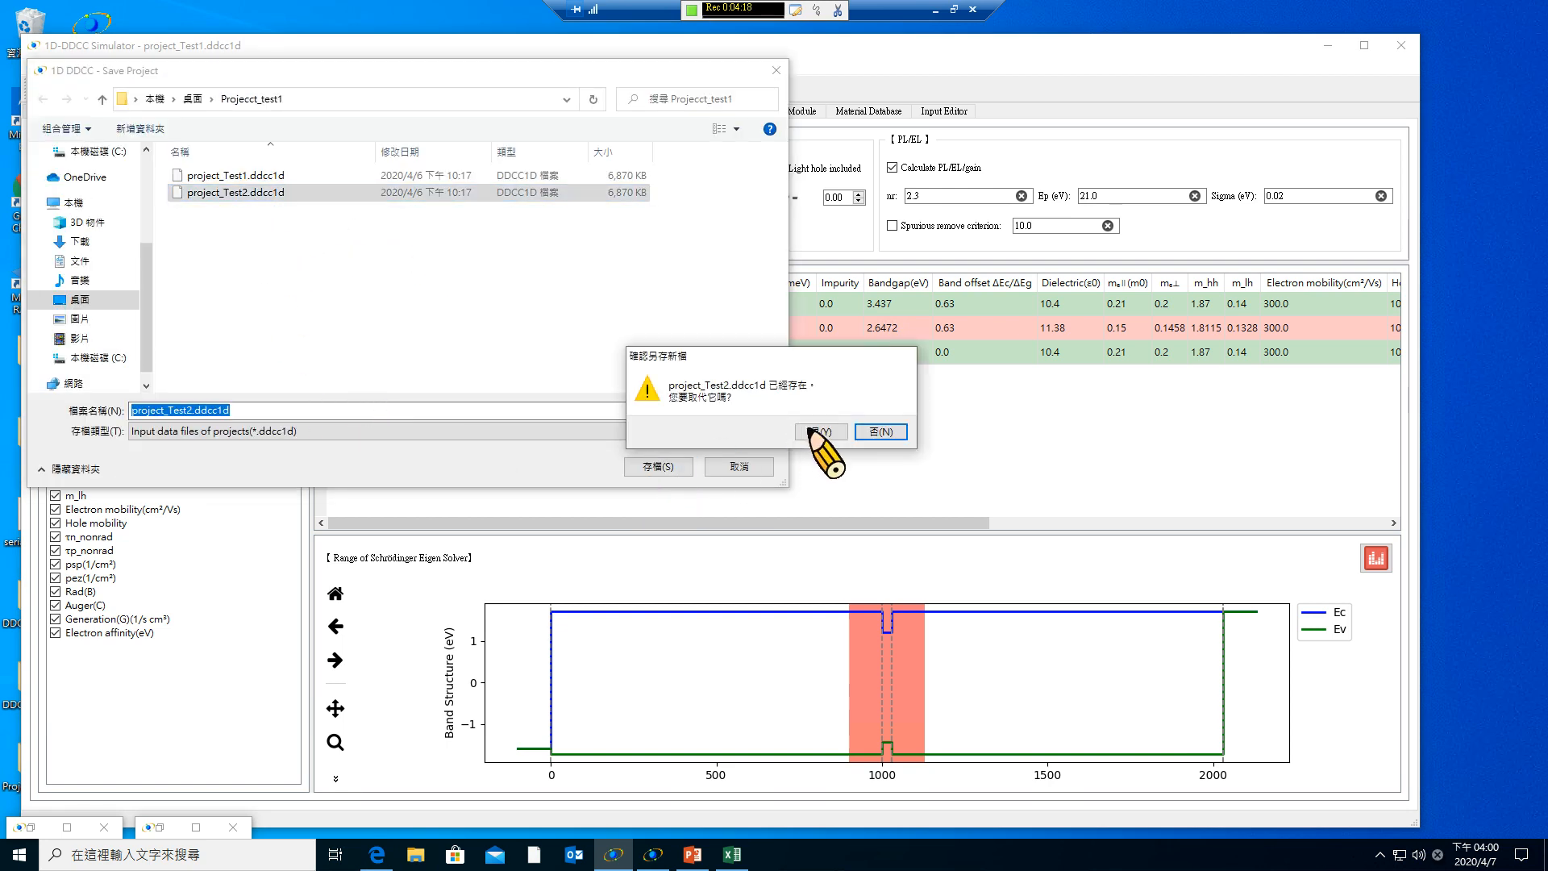
pyautogui.click(879, 432)
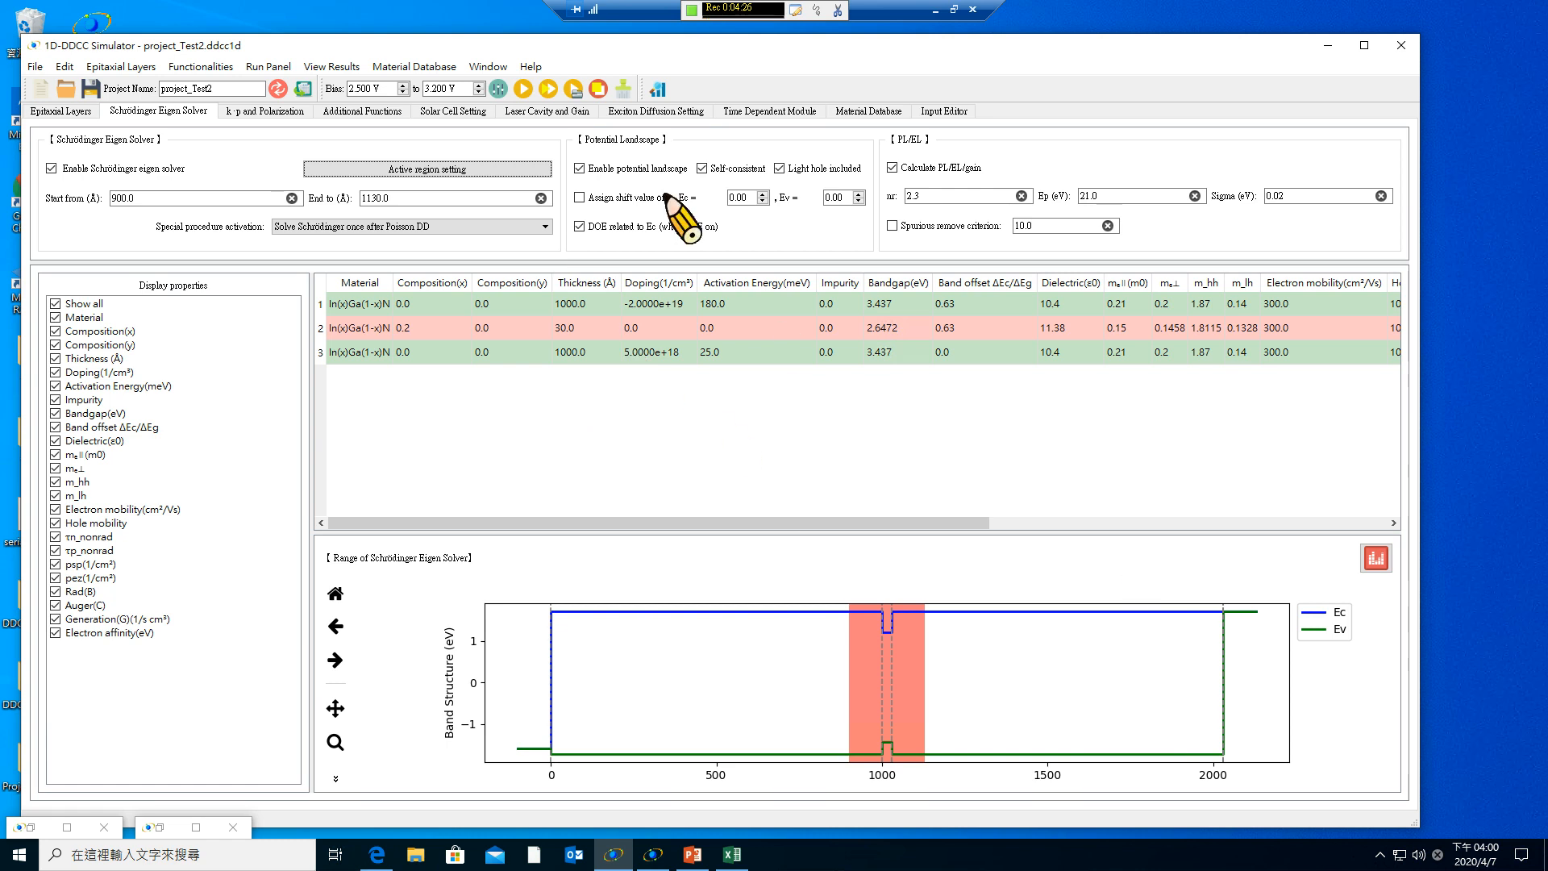
# Run the project_Test2 simulation with the existing contact settings, saving the current project before it starts.
pyautogui.click(521, 87)
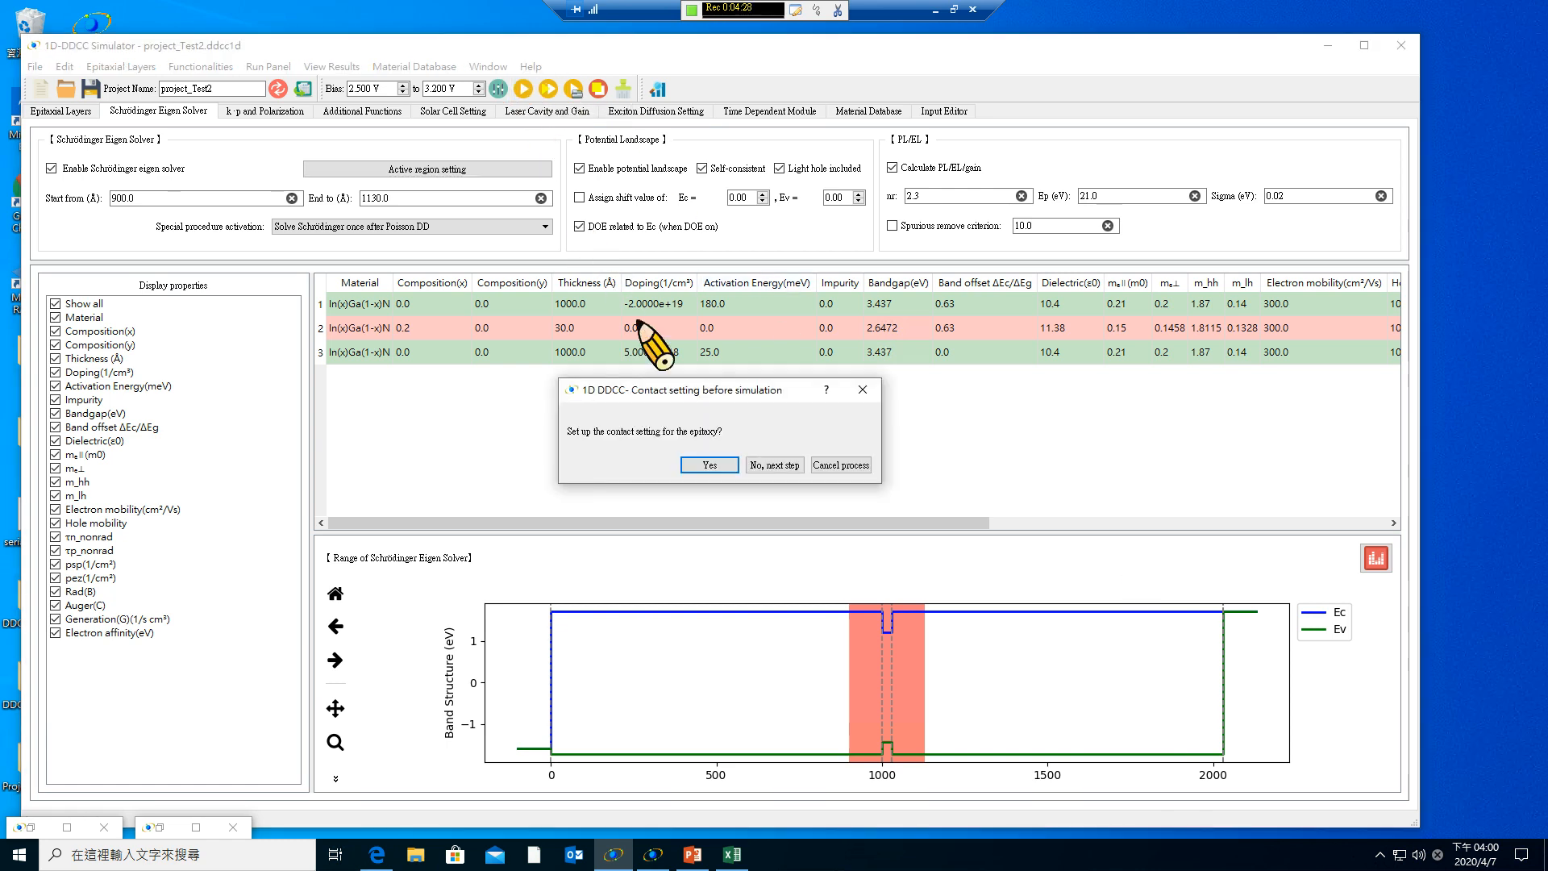
pyautogui.click(709, 465)
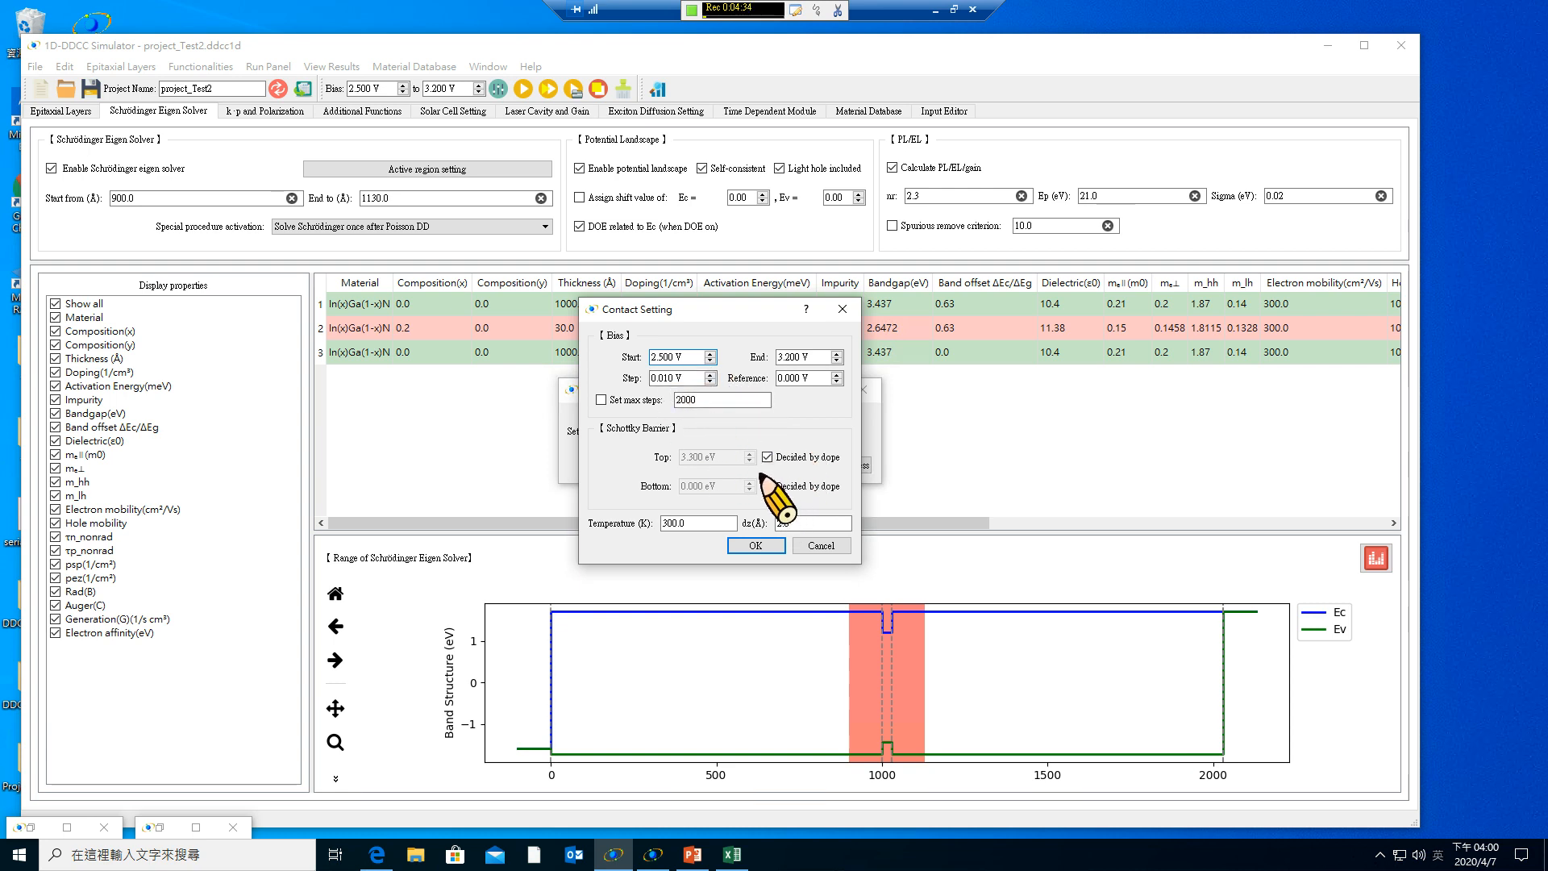
pyautogui.click(755, 545)
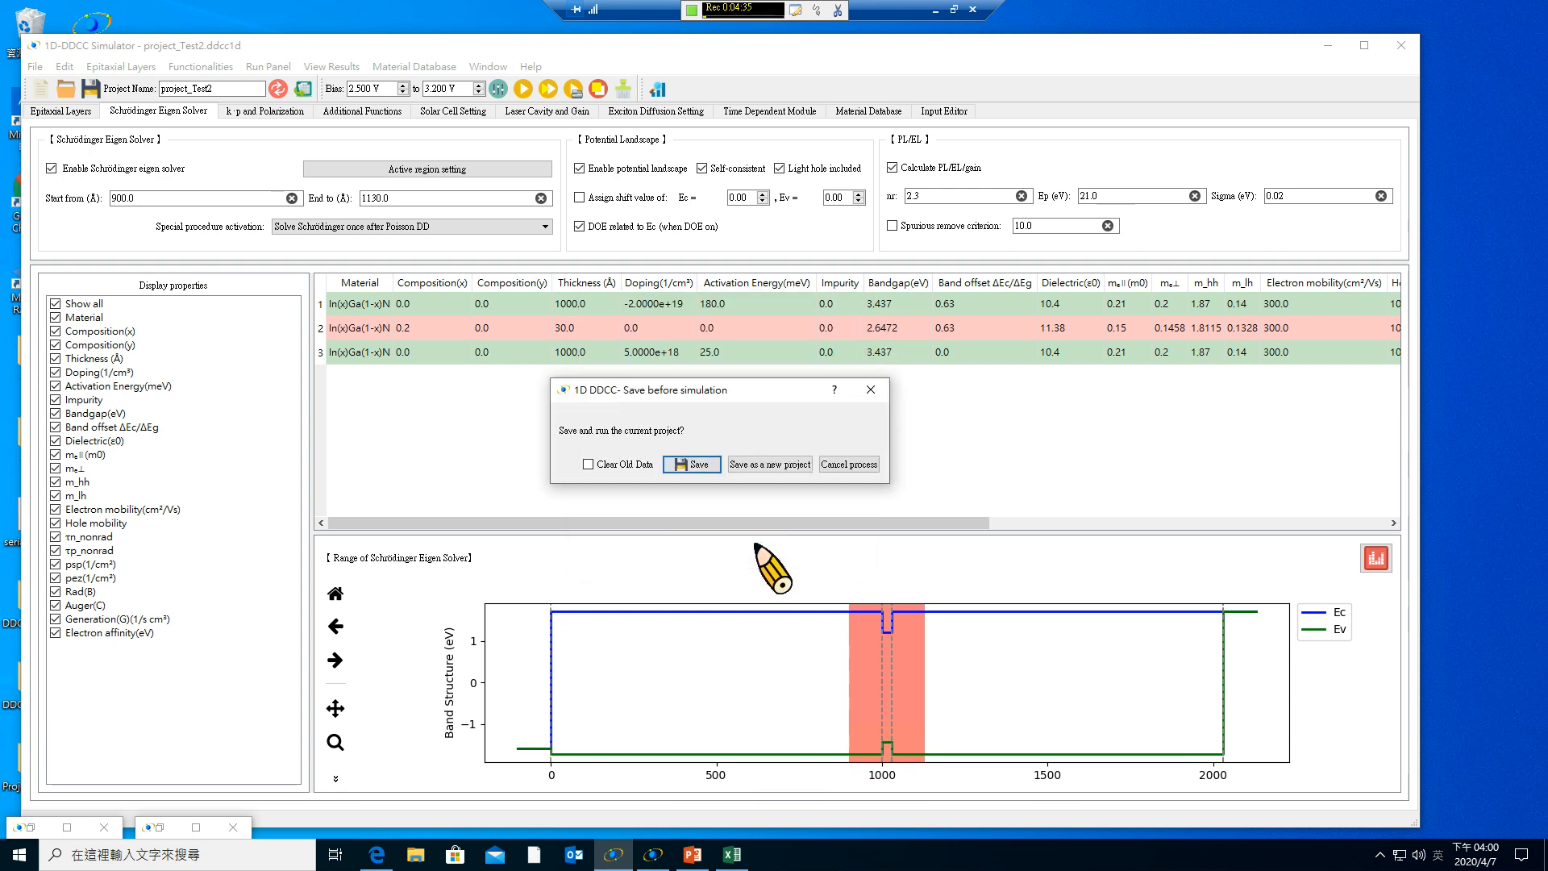
pyautogui.click(697, 465)
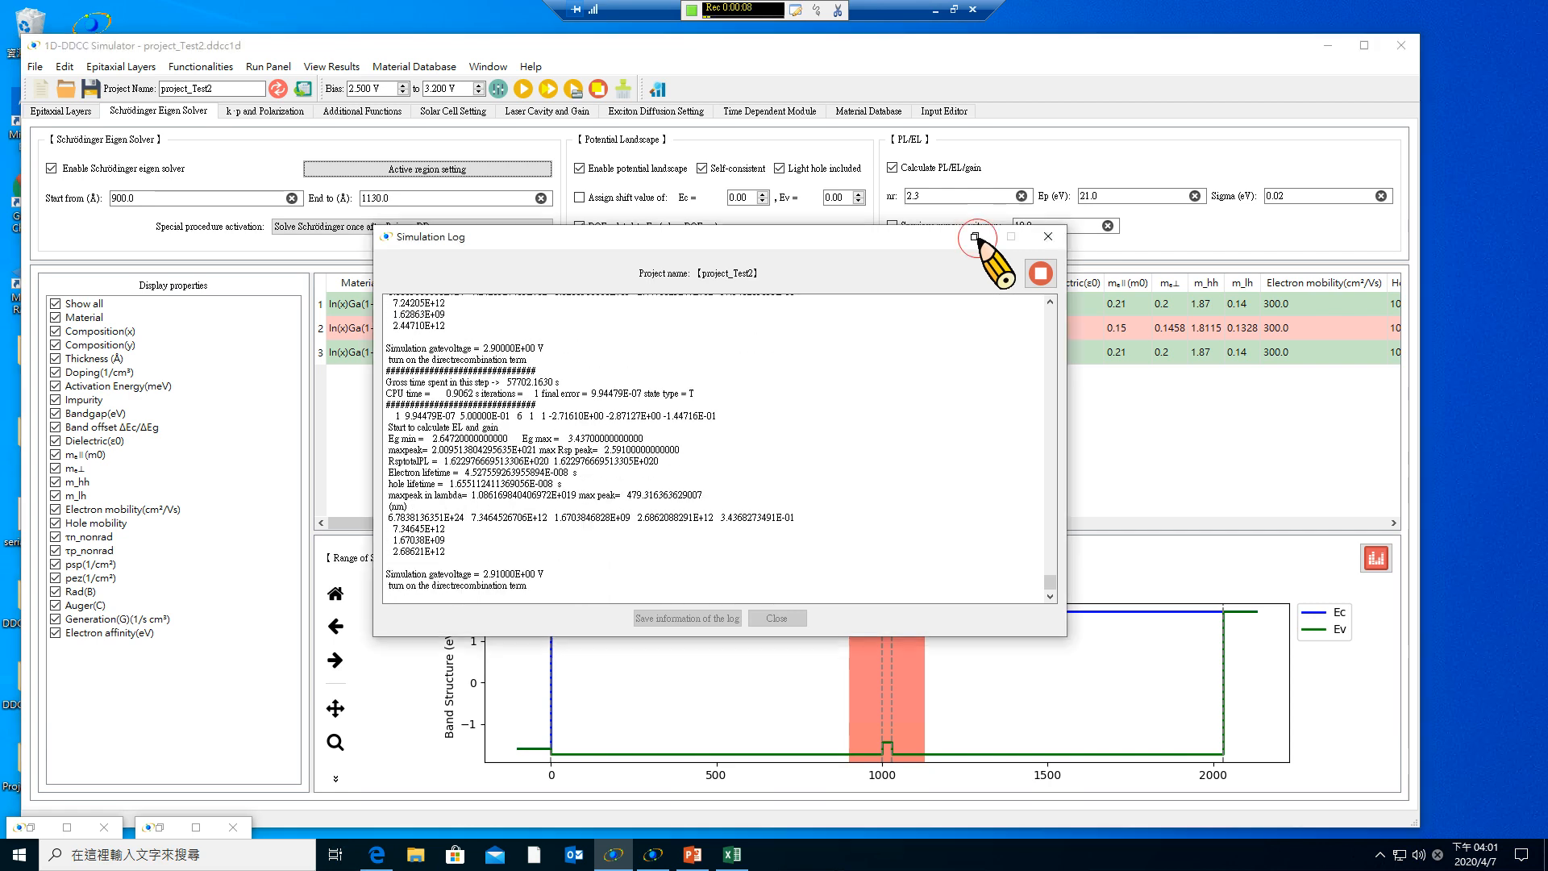
# Minimize the simulation log and show the project_Test2 results in a maximized result window.
pyautogui.click(978, 239)
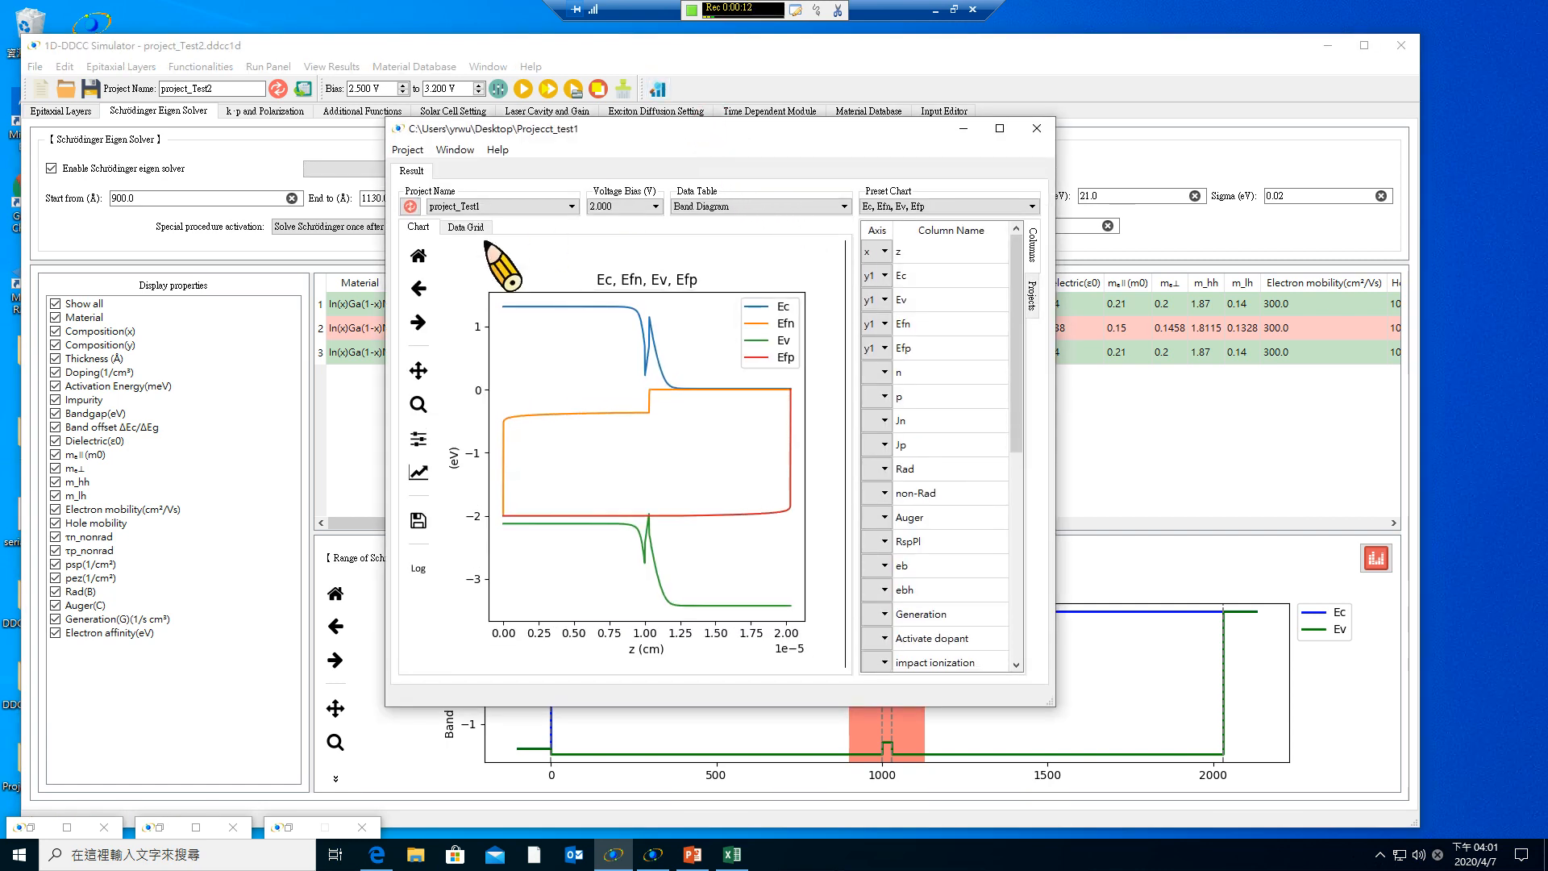
pyautogui.click(501, 208)
pyautogui.click(504, 229)
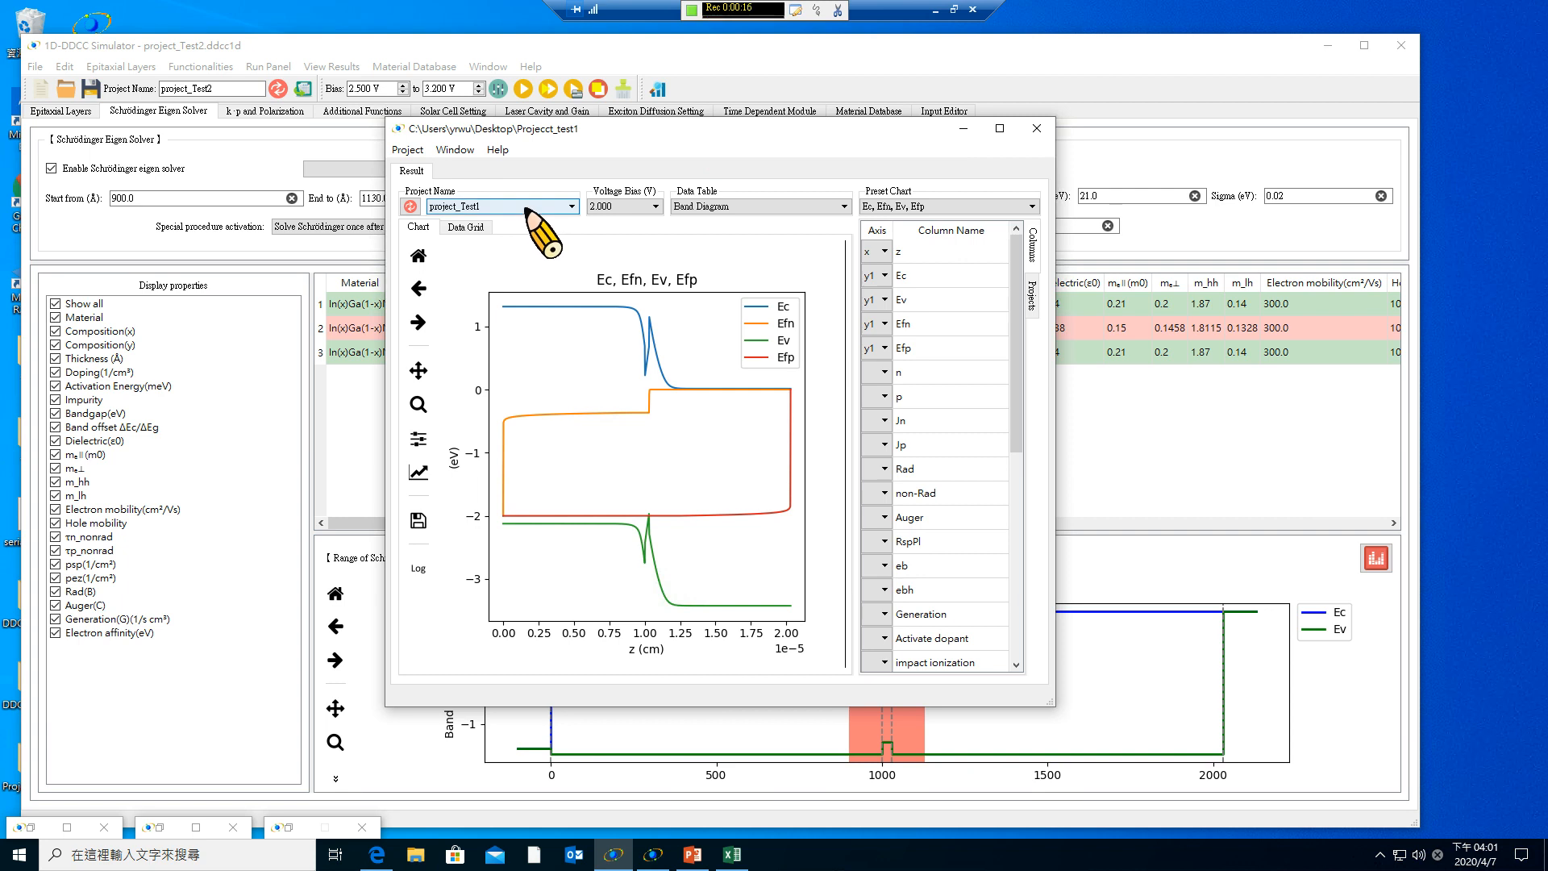
pyautogui.click(528, 210)
pyautogui.click(520, 230)
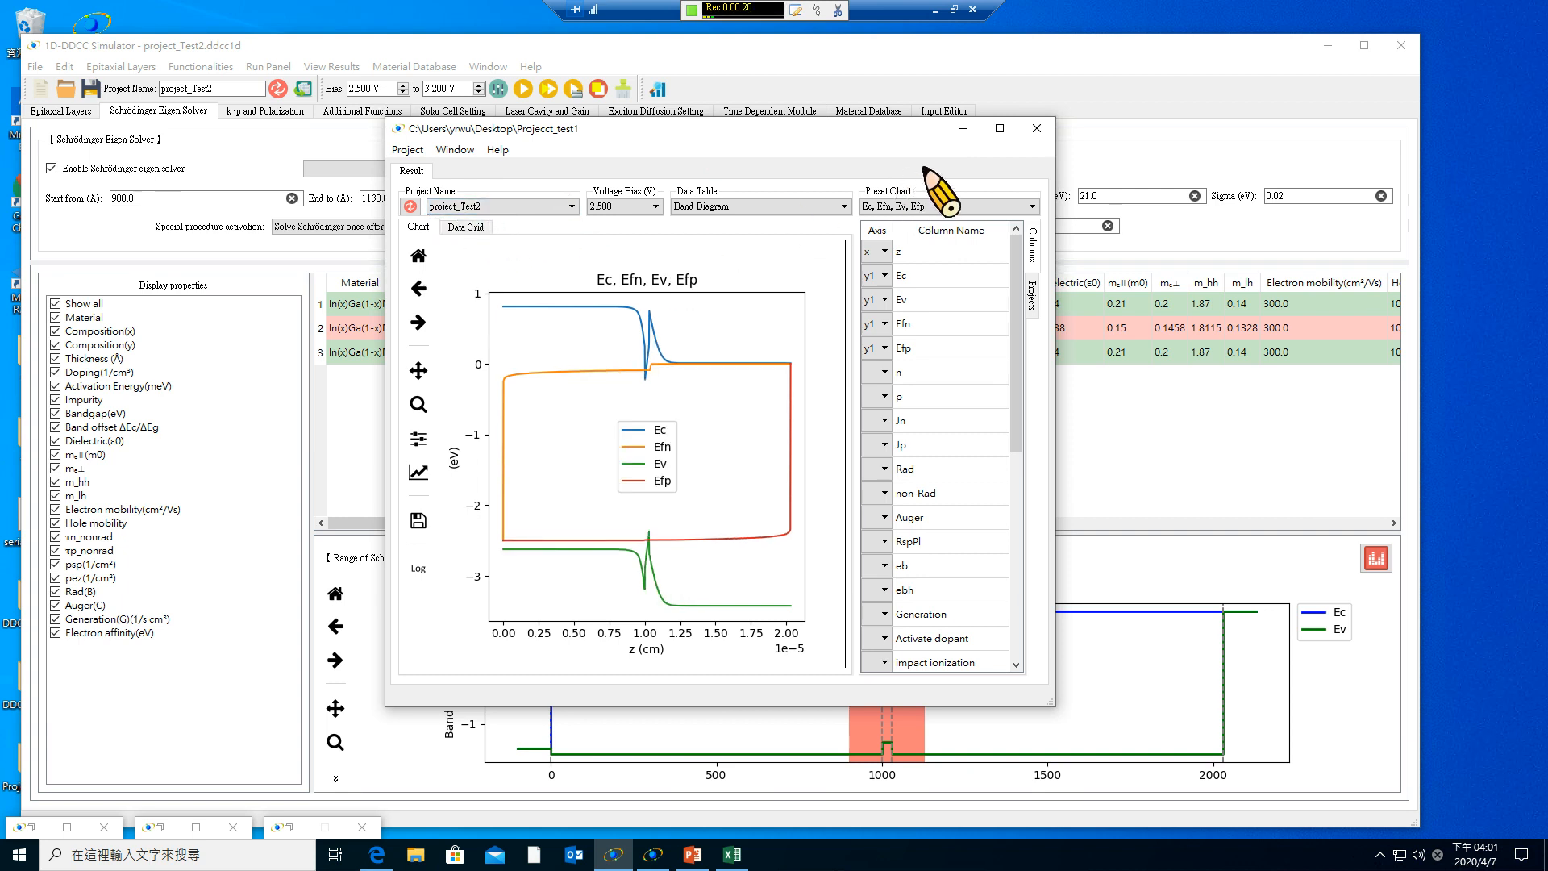
pyautogui.click(999, 129)
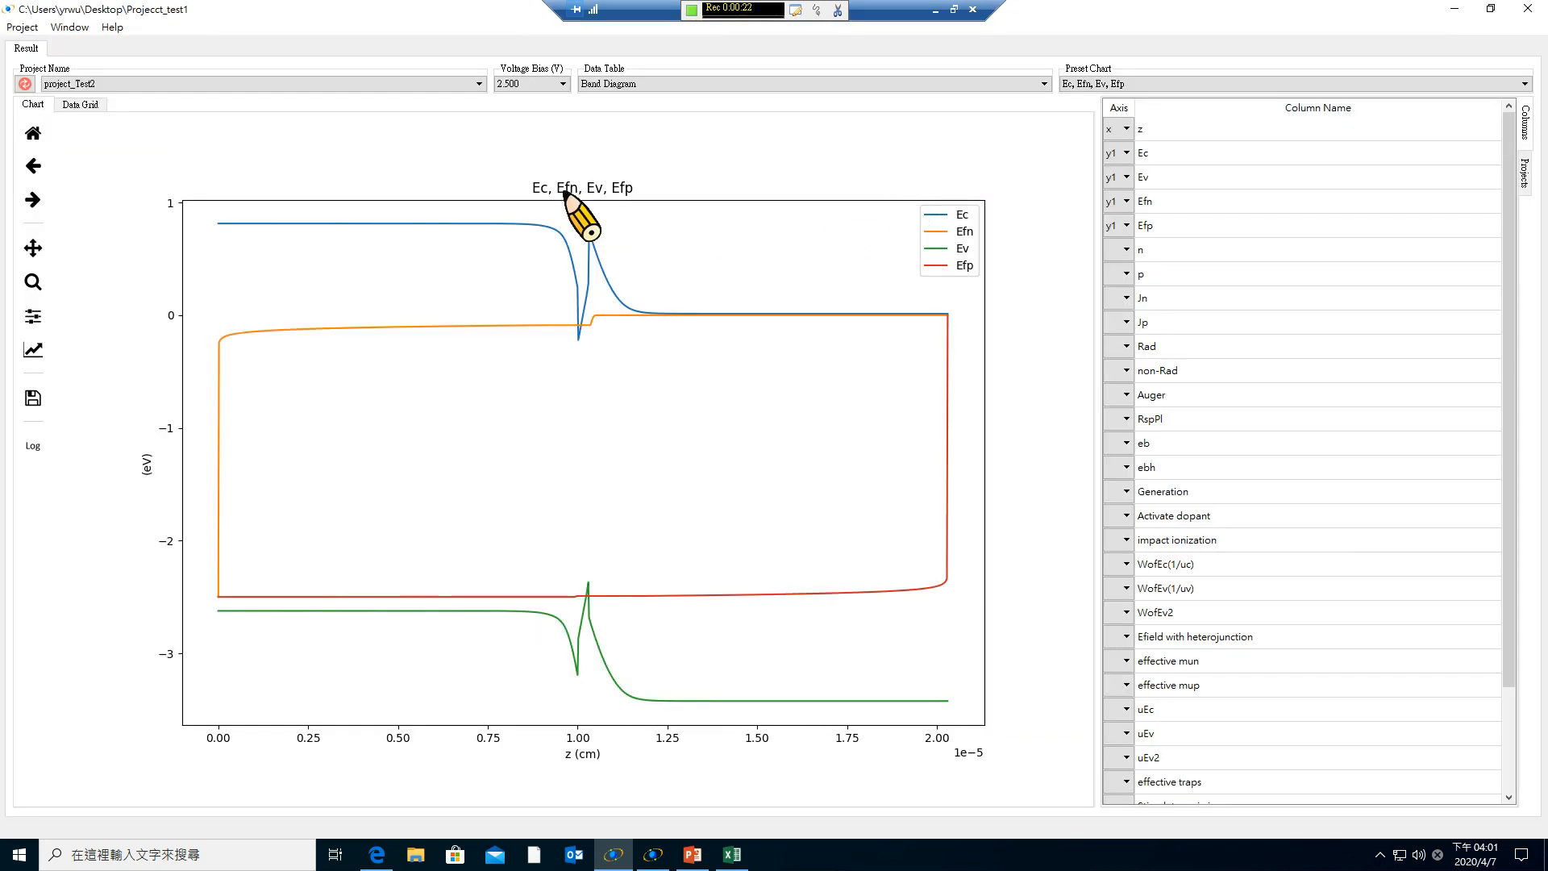
# Set the voltage bias of the project_Test2 band diagram to 2.700 V.
pyautogui.click(557, 84)
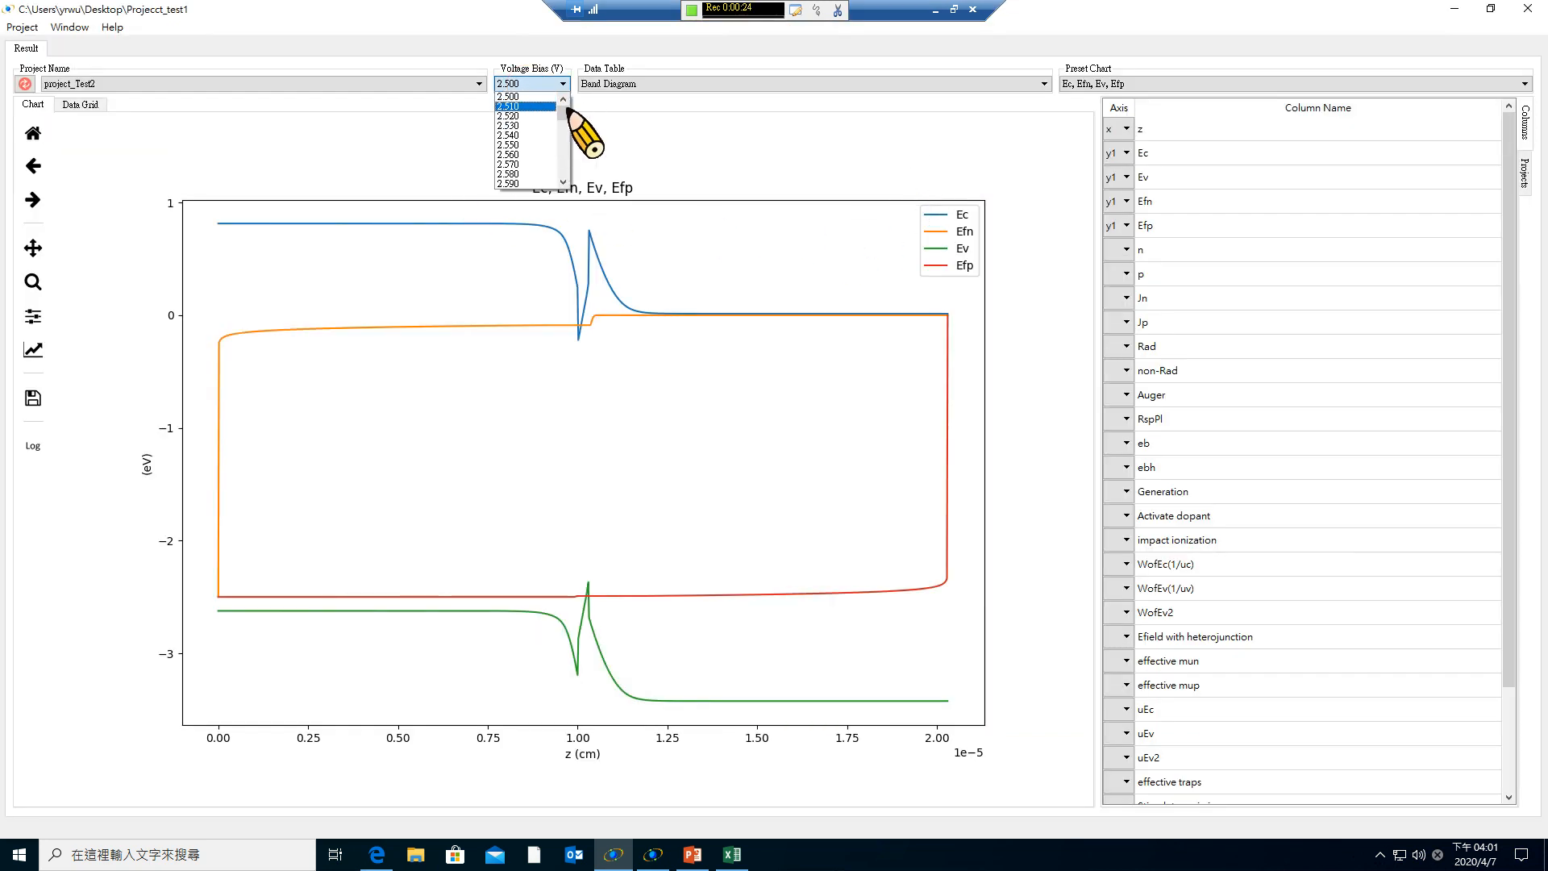
pyautogui.moveTo(570, 112); pyautogui.dragTo(567, 118)
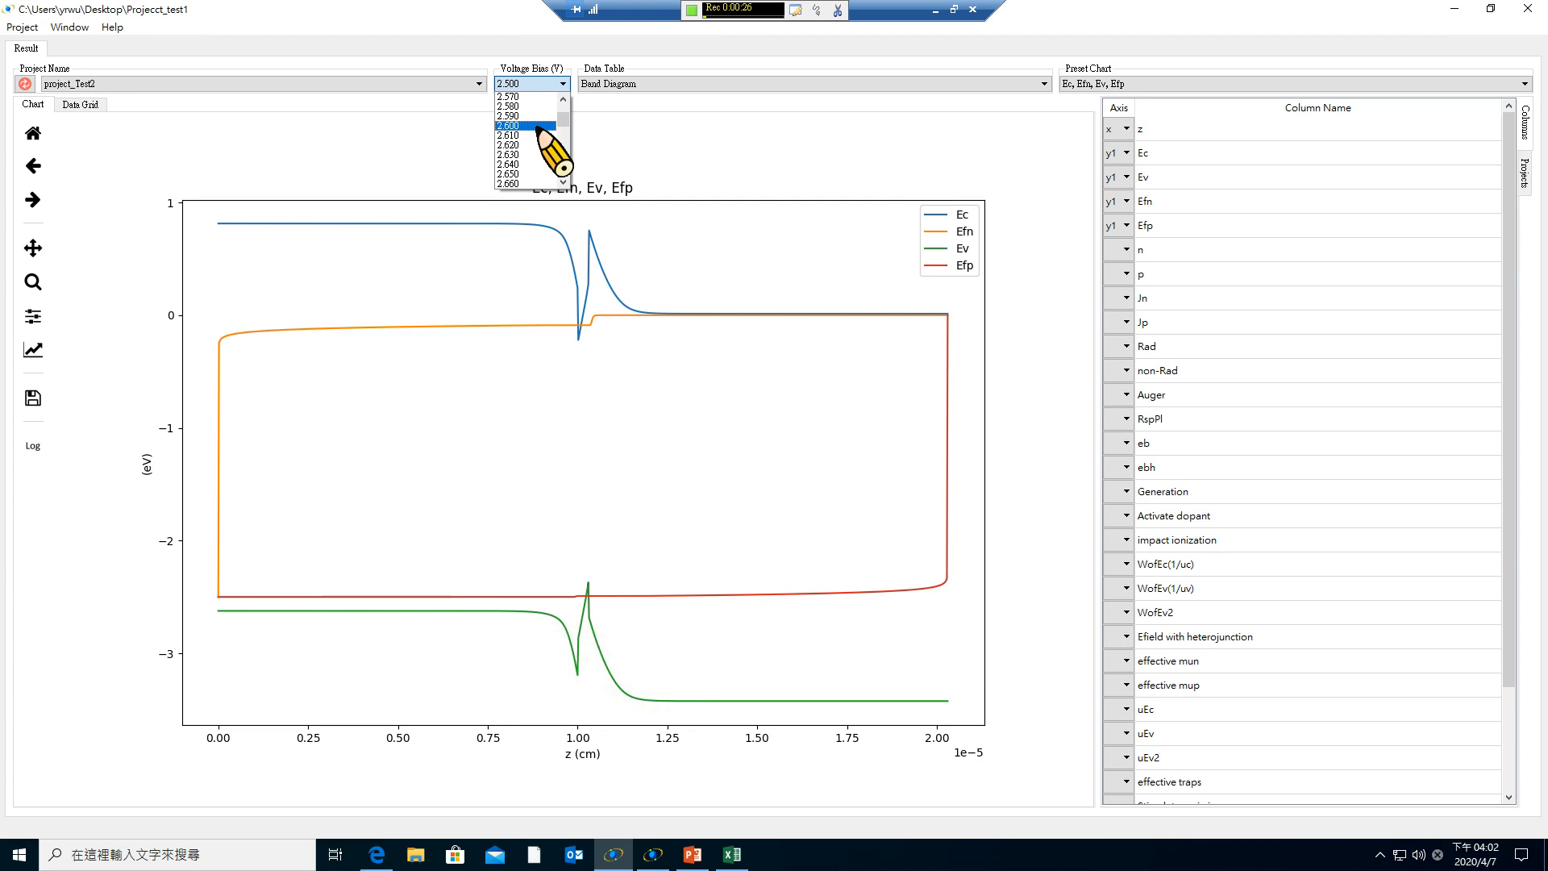
pyautogui.scroll(-2, 512, 171)
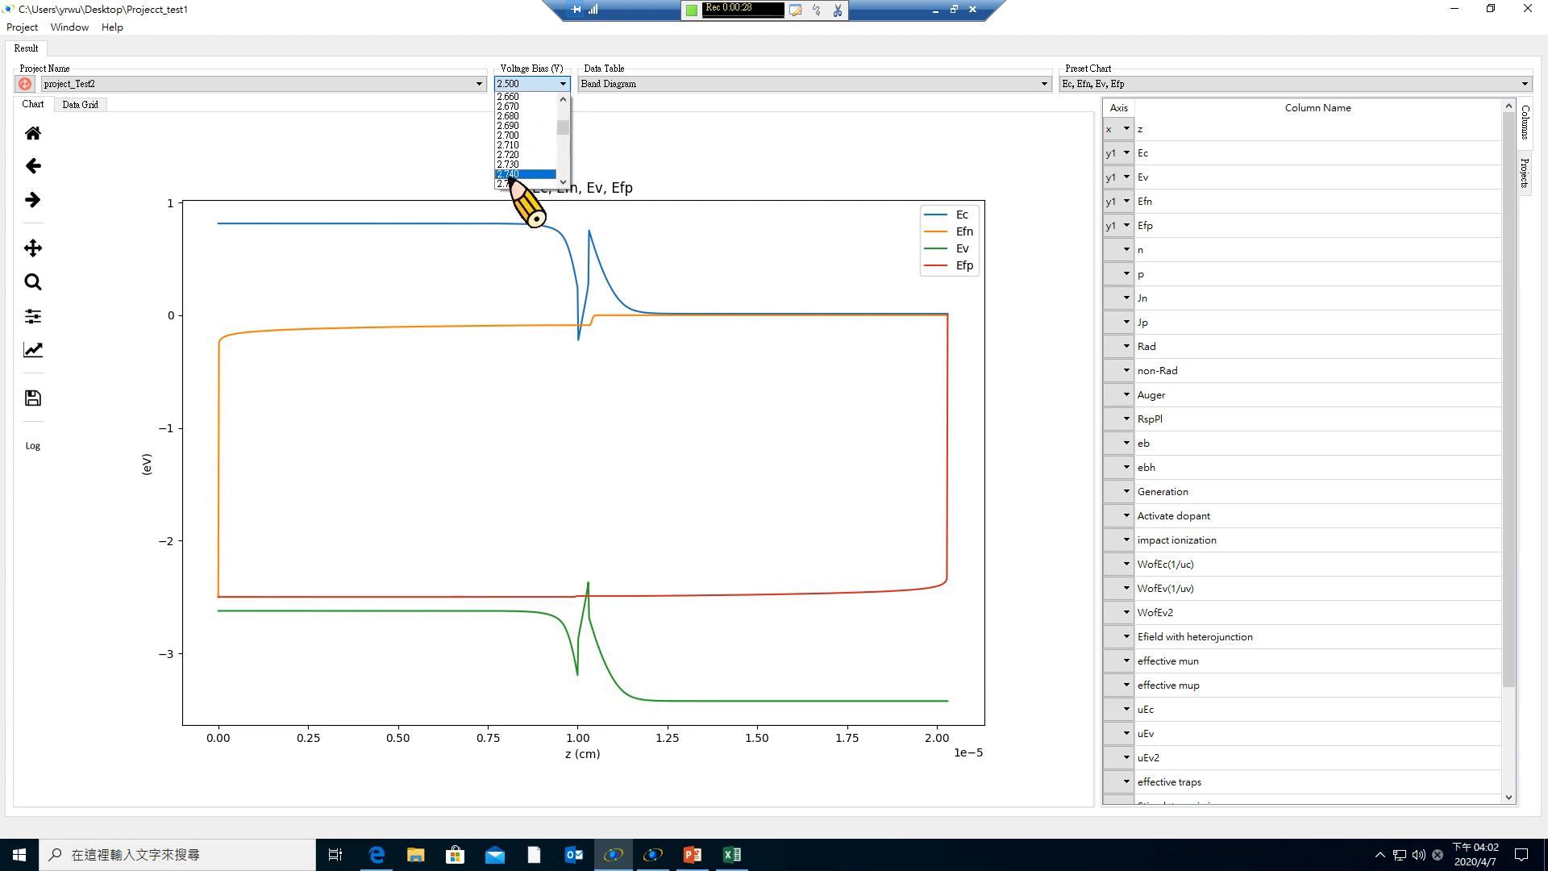
pyautogui.click(513, 137)
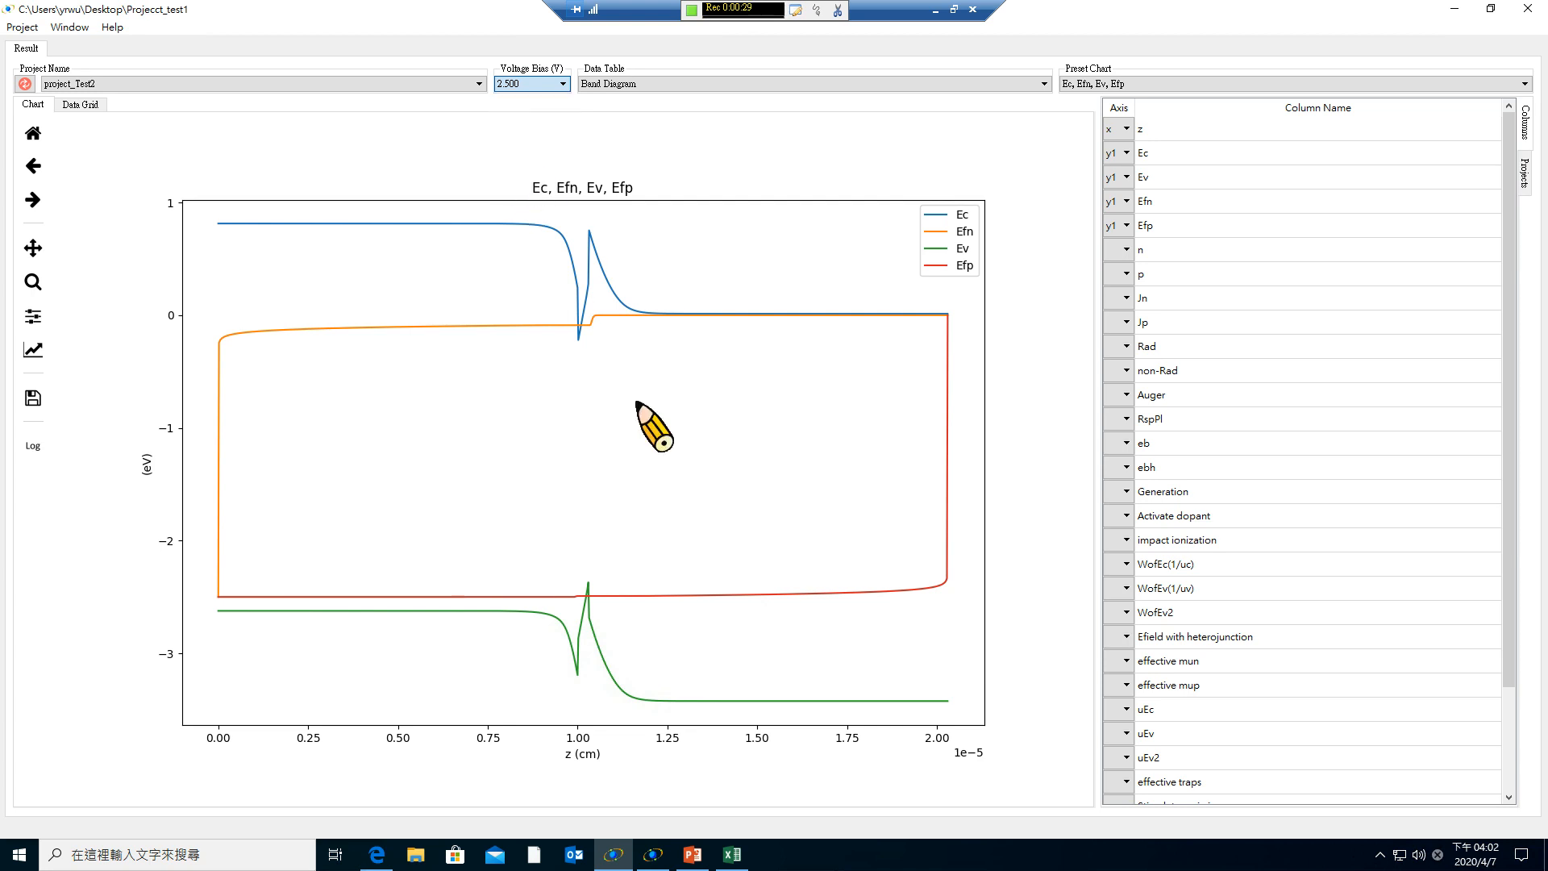
# Minimize the simulation log and close the two older project_Test1 result windows.
pyautogui.click(629, 859)
pyautogui.click(633, 851)
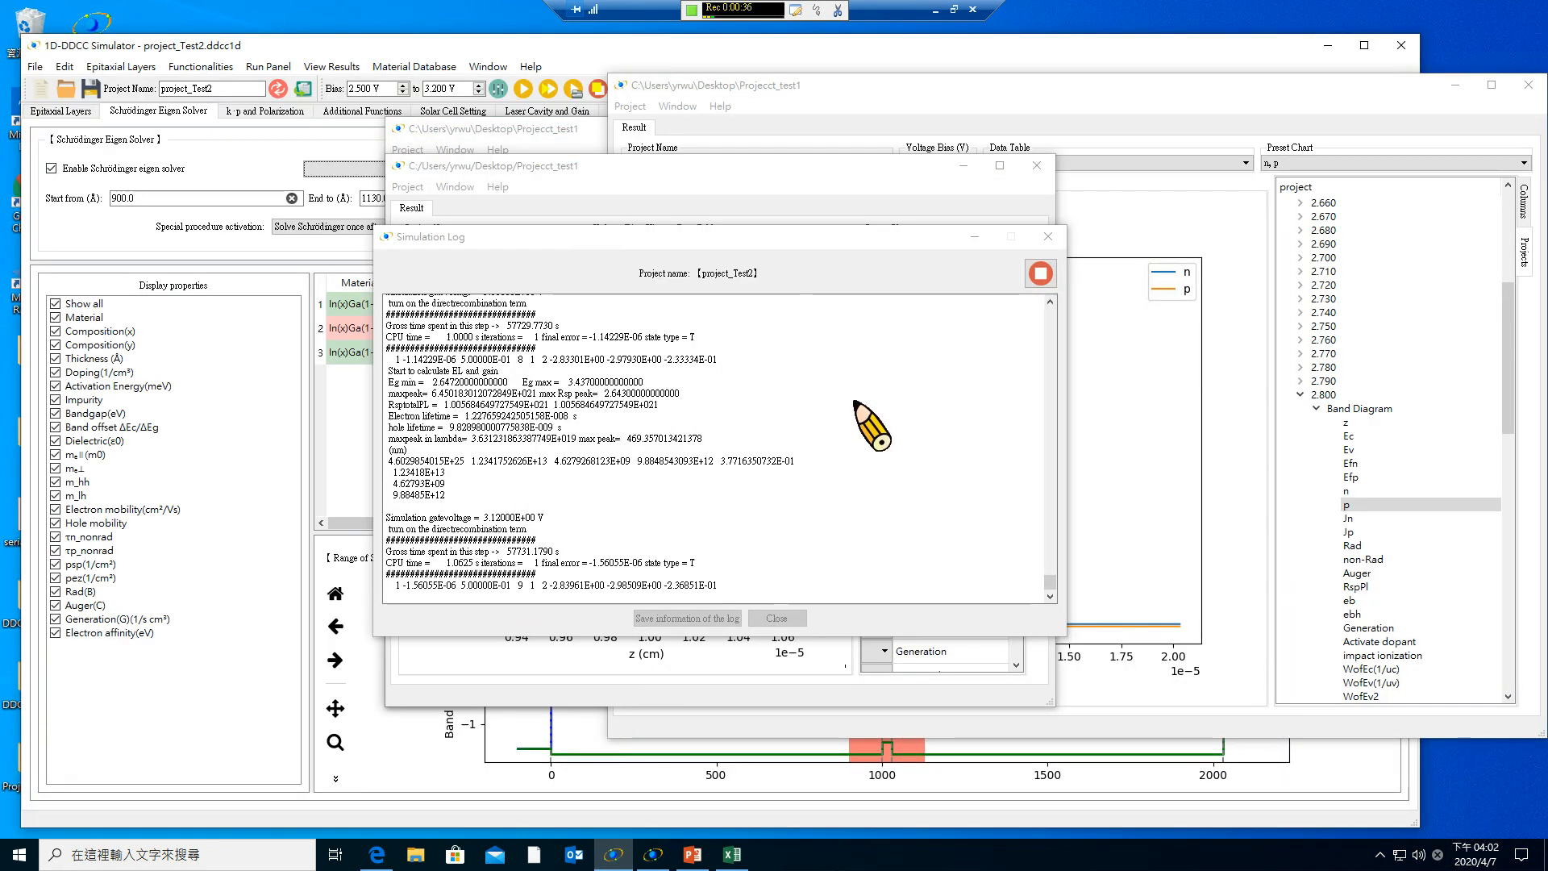
pyautogui.click(975, 236)
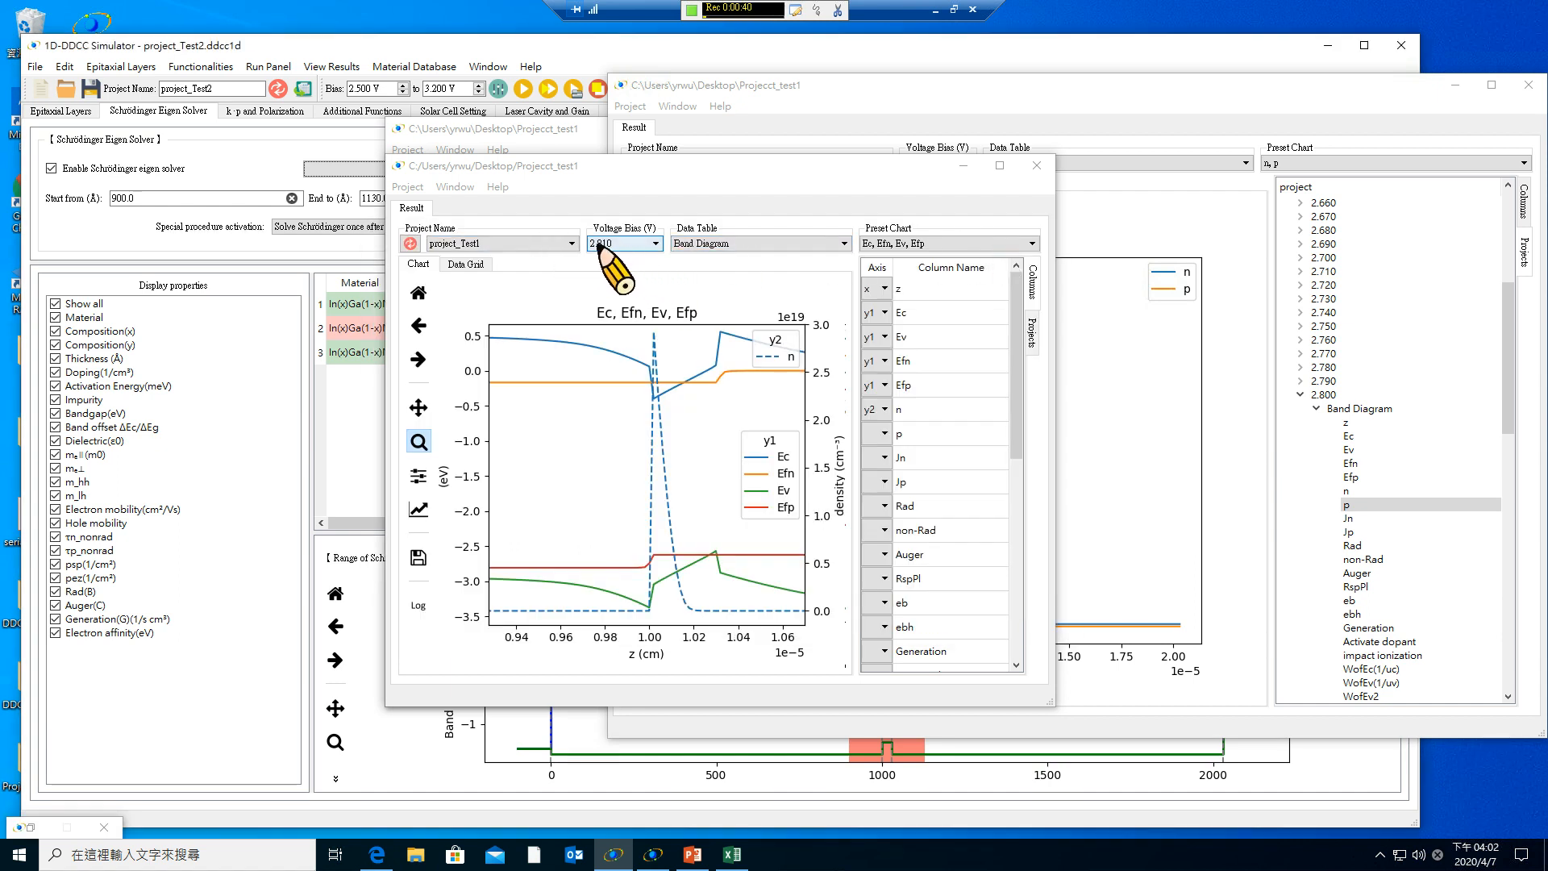
pyautogui.click(1036, 165)
pyautogui.click(947, 91)
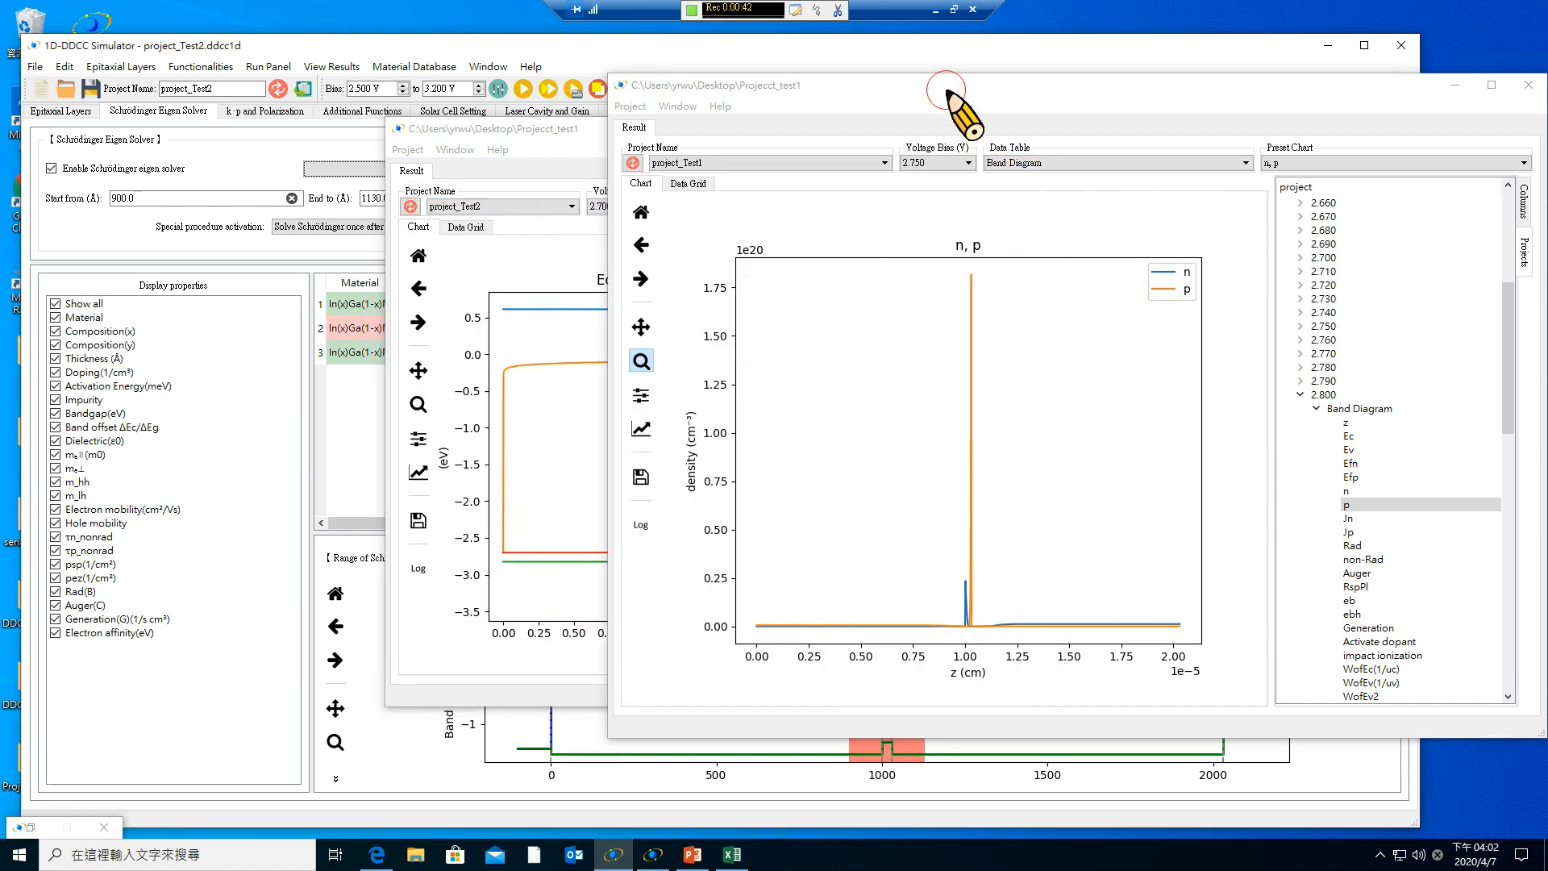
pyautogui.moveTo(947, 91); pyautogui.dragTo(711, 82)
pyautogui.click(1323, 76)
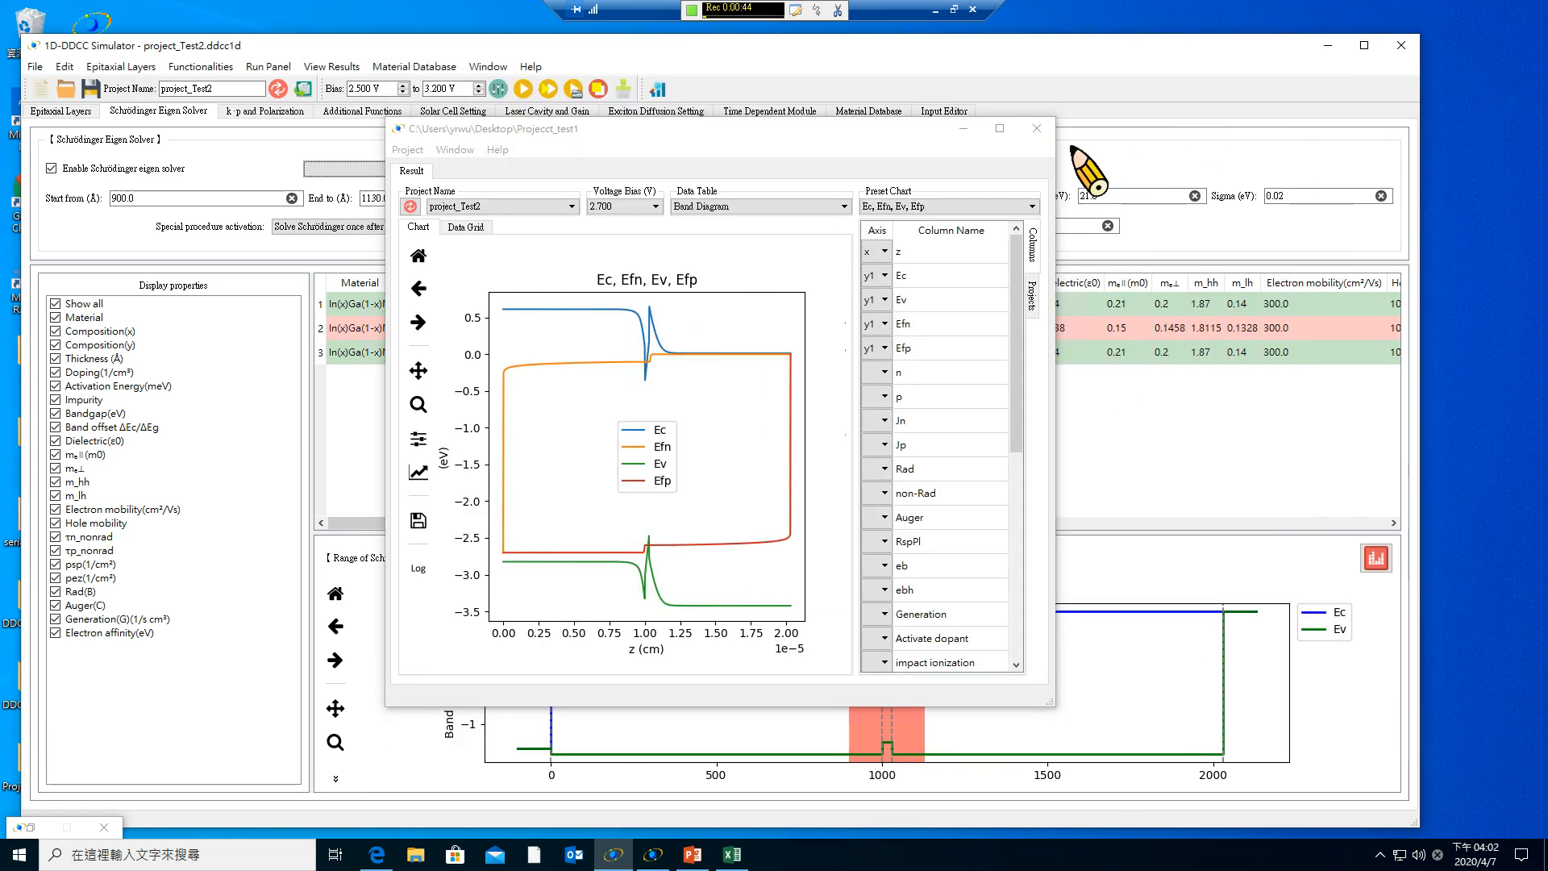
# Add n and p on the y2 axis of the maximized project_Test2 band diagram and zoom in around the quantum well.
pyautogui.click(999, 129)
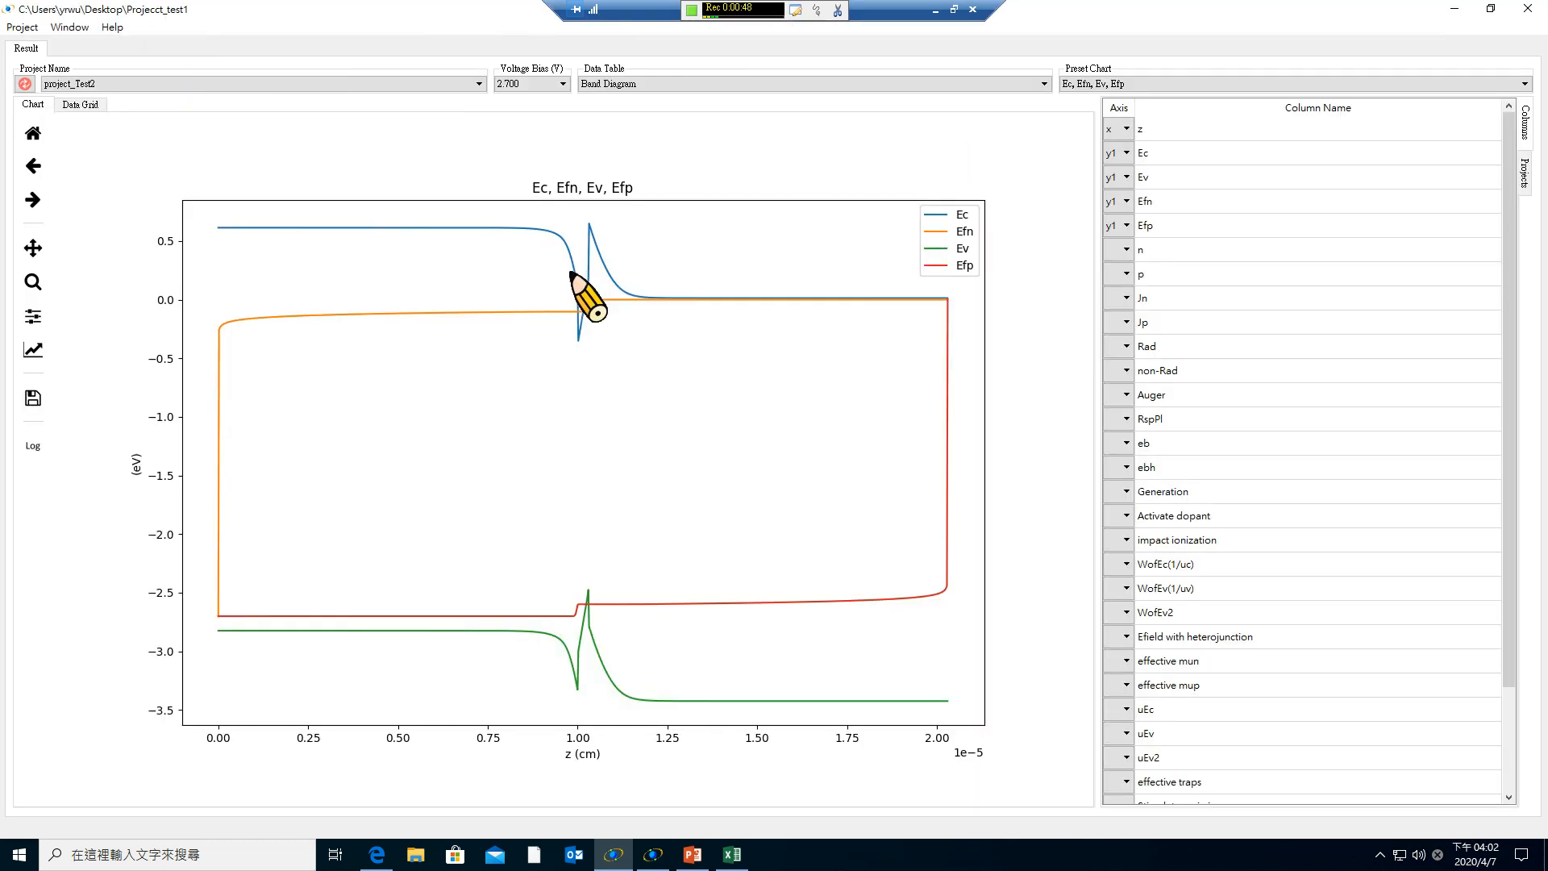
pyautogui.click(1120, 249)
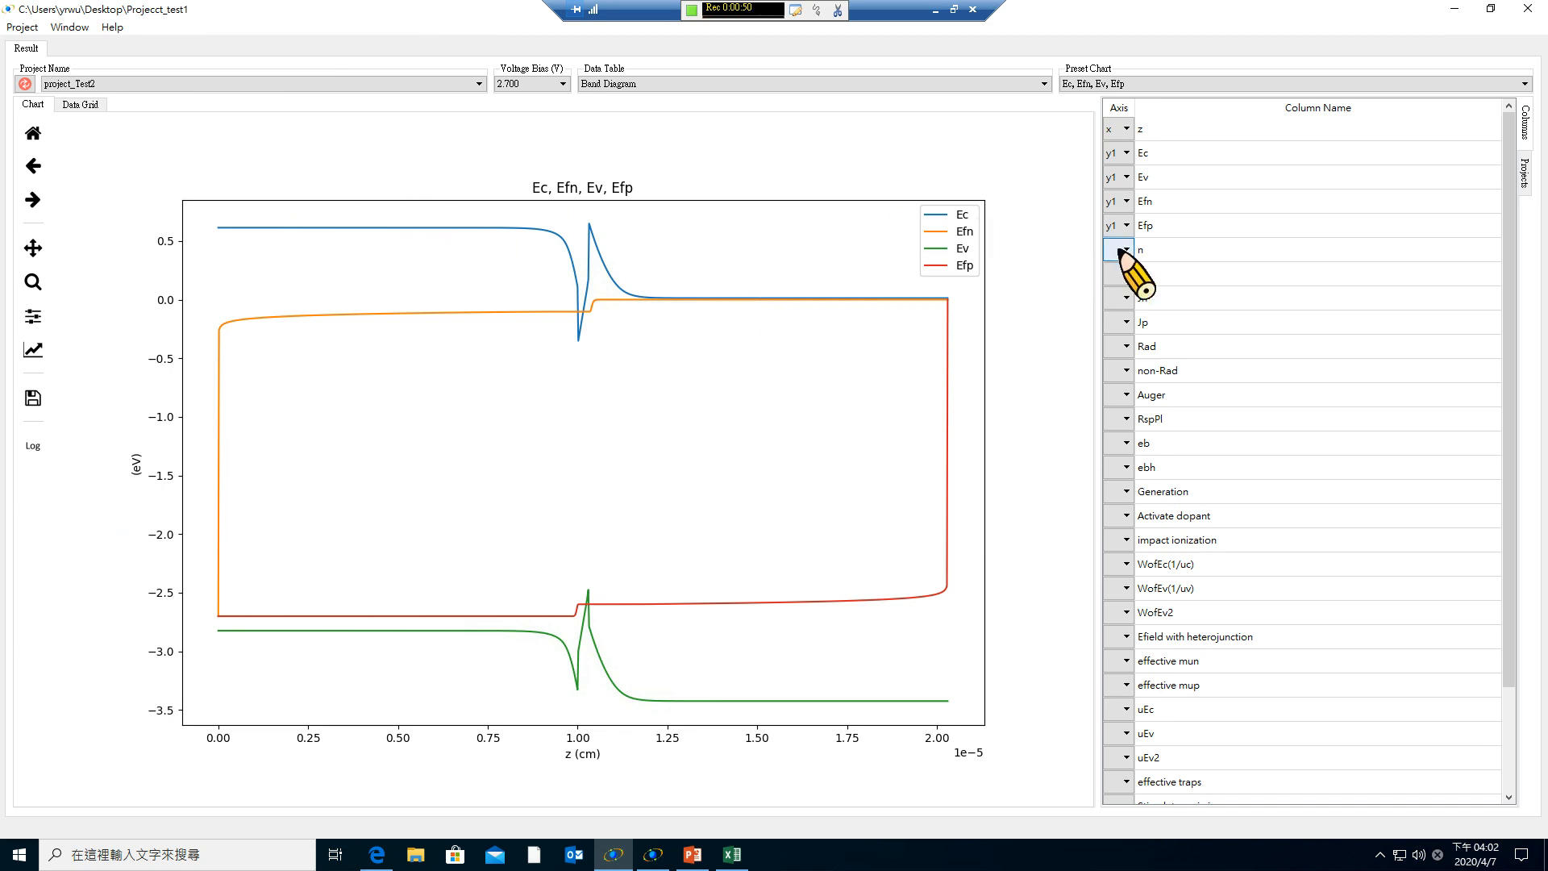
pyautogui.click(1121, 250)
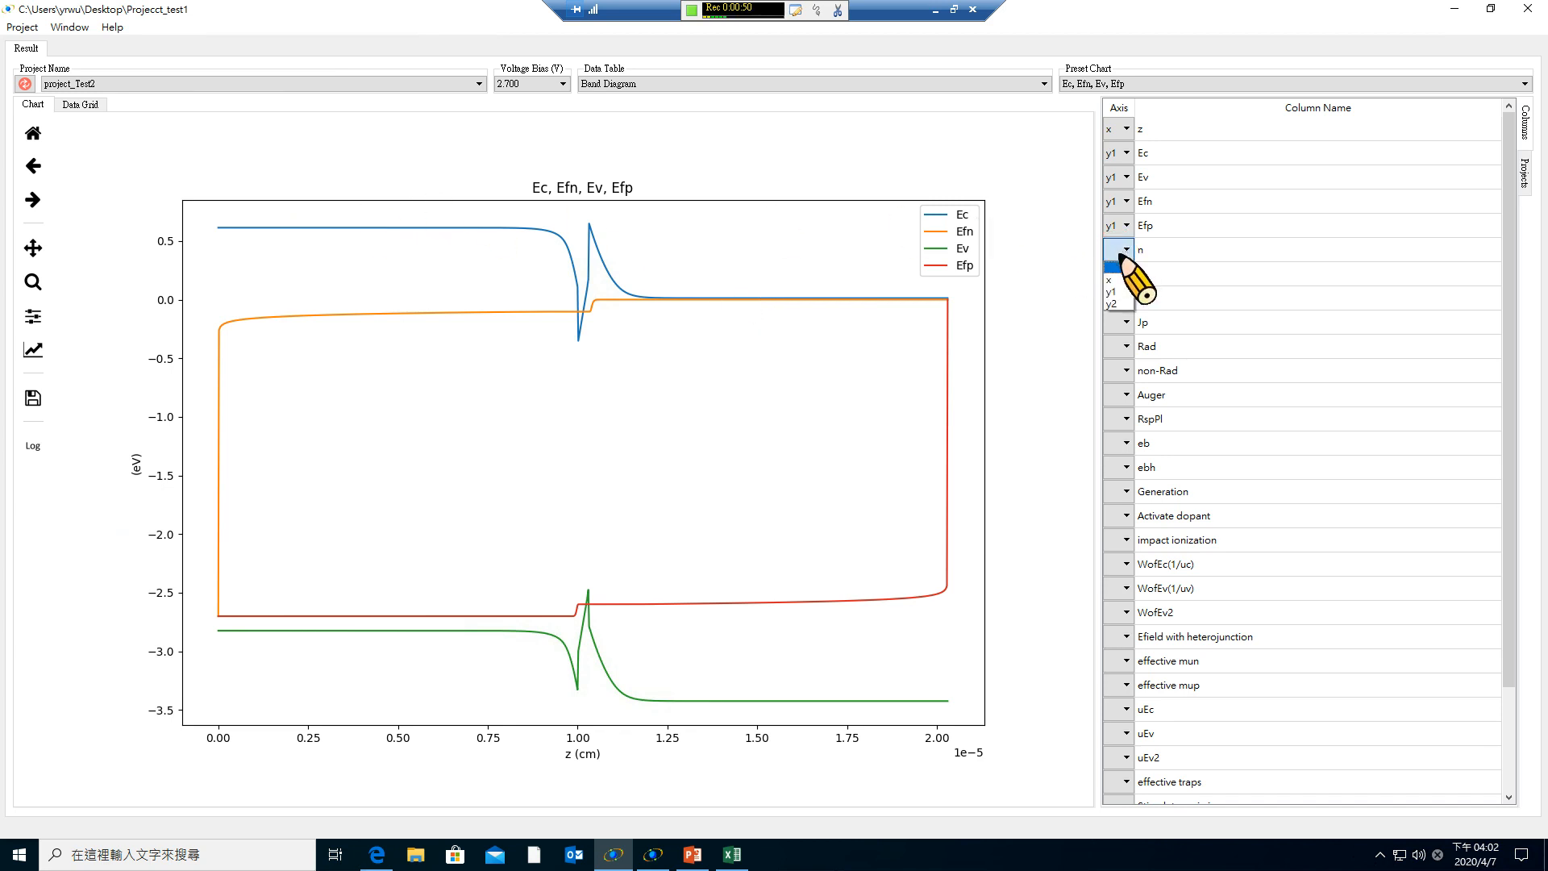
pyautogui.click(1112, 303)
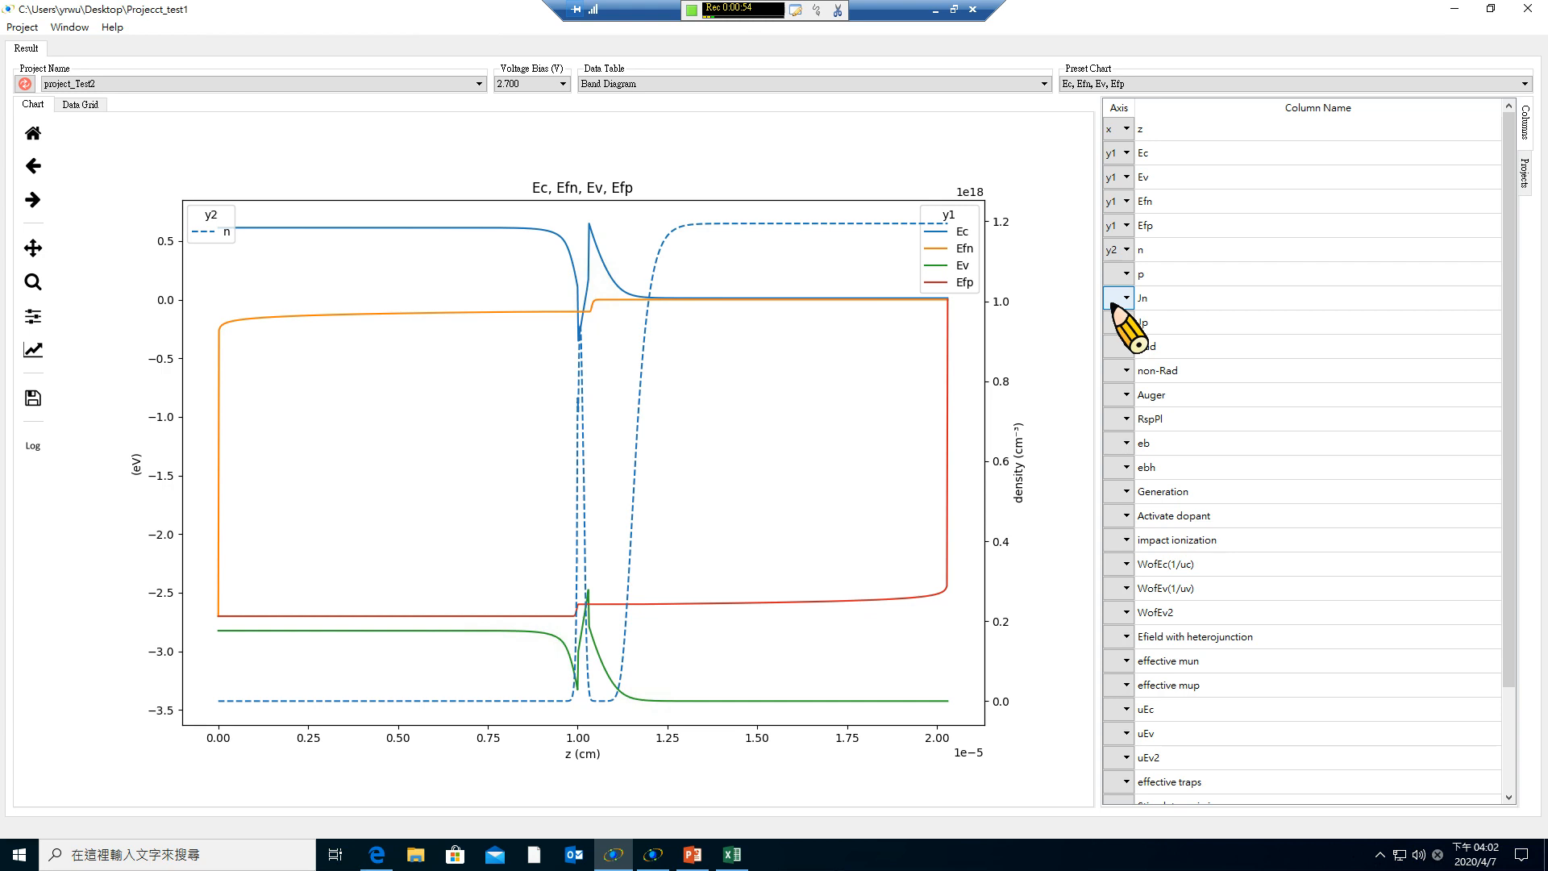
pyautogui.click(1123, 273)
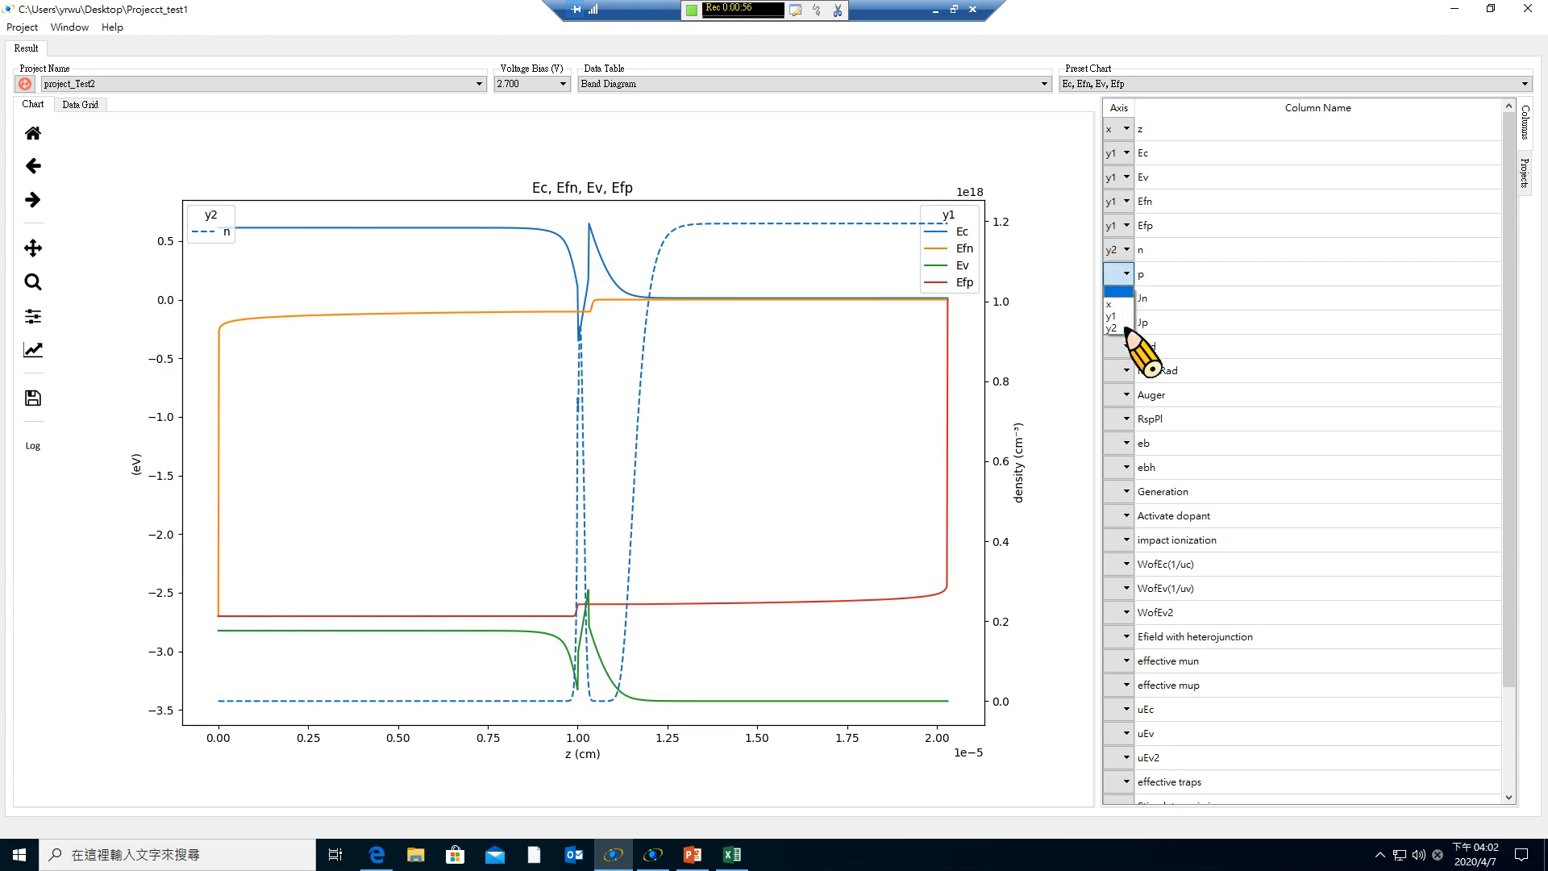
pyautogui.click(1120, 328)
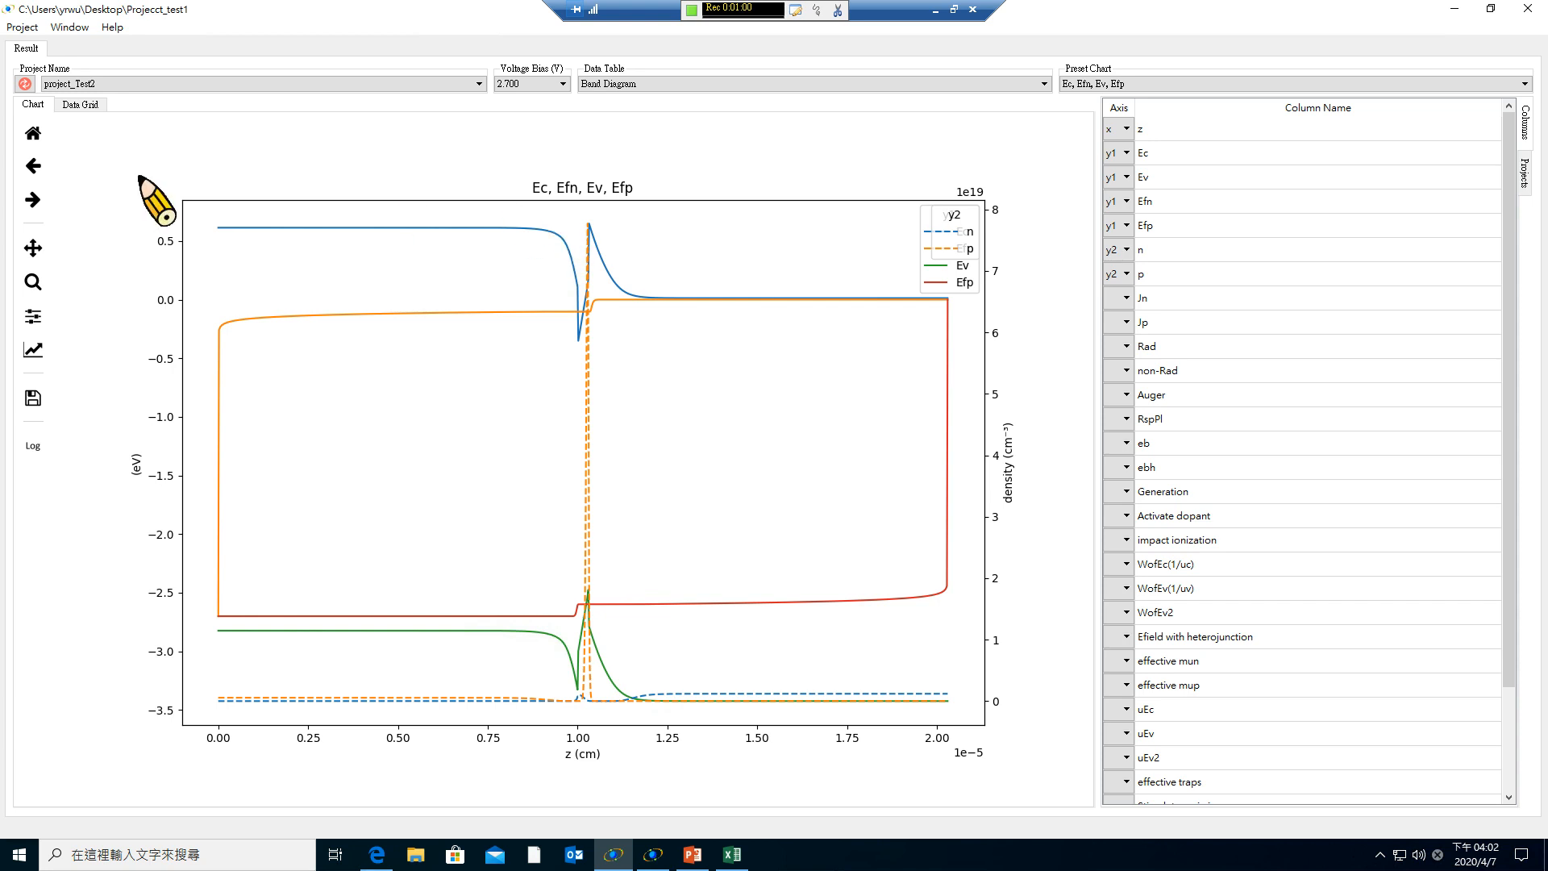
pyautogui.click(32, 280)
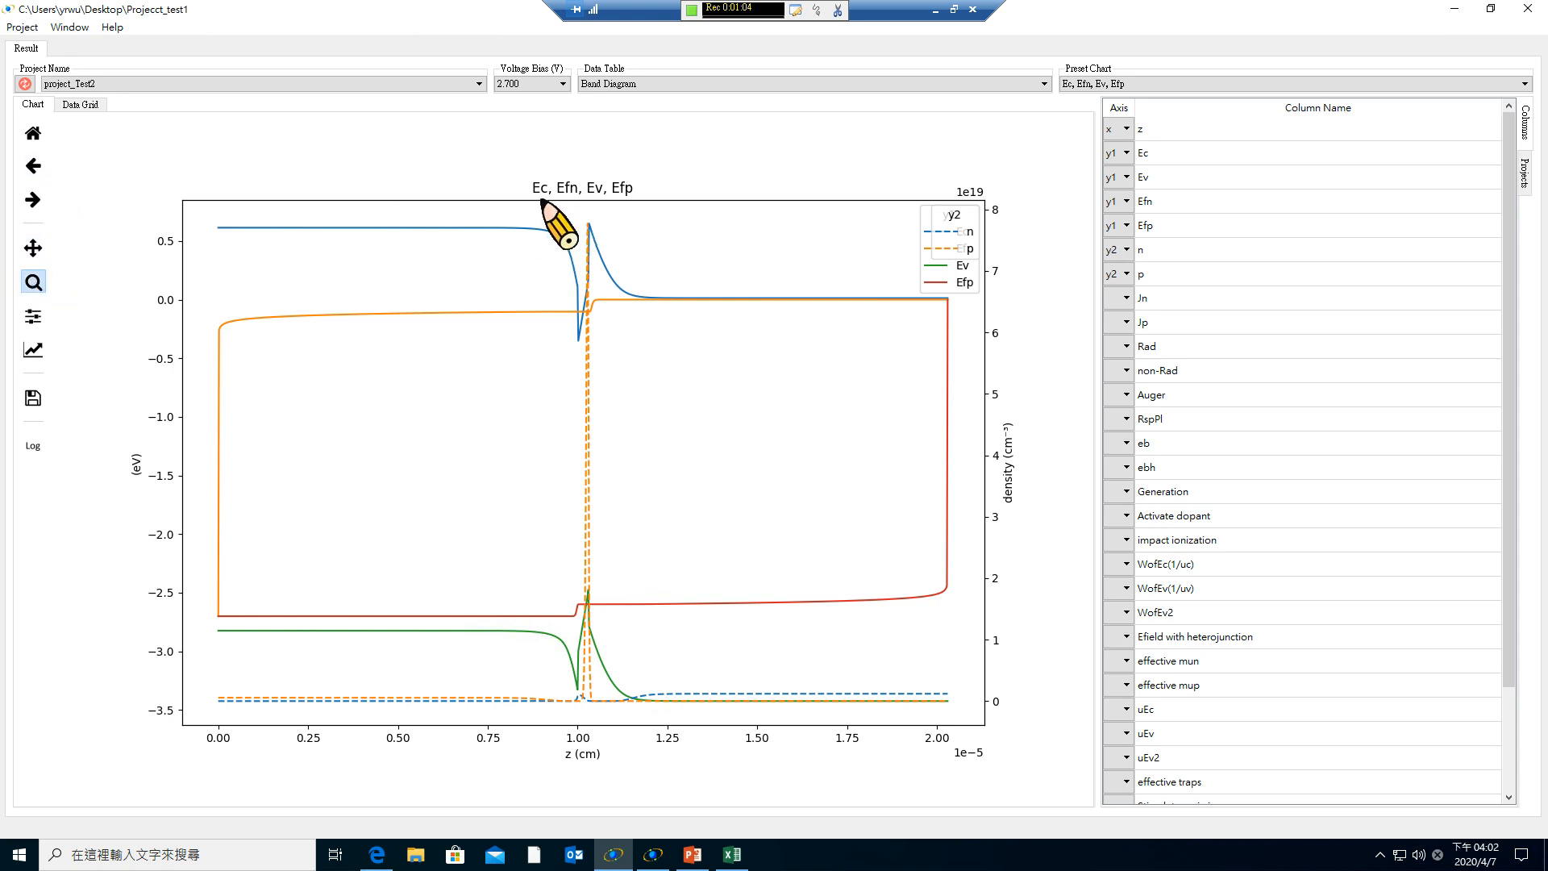
pyautogui.moveTo(535, 208); pyautogui.dragTo(640, 719)
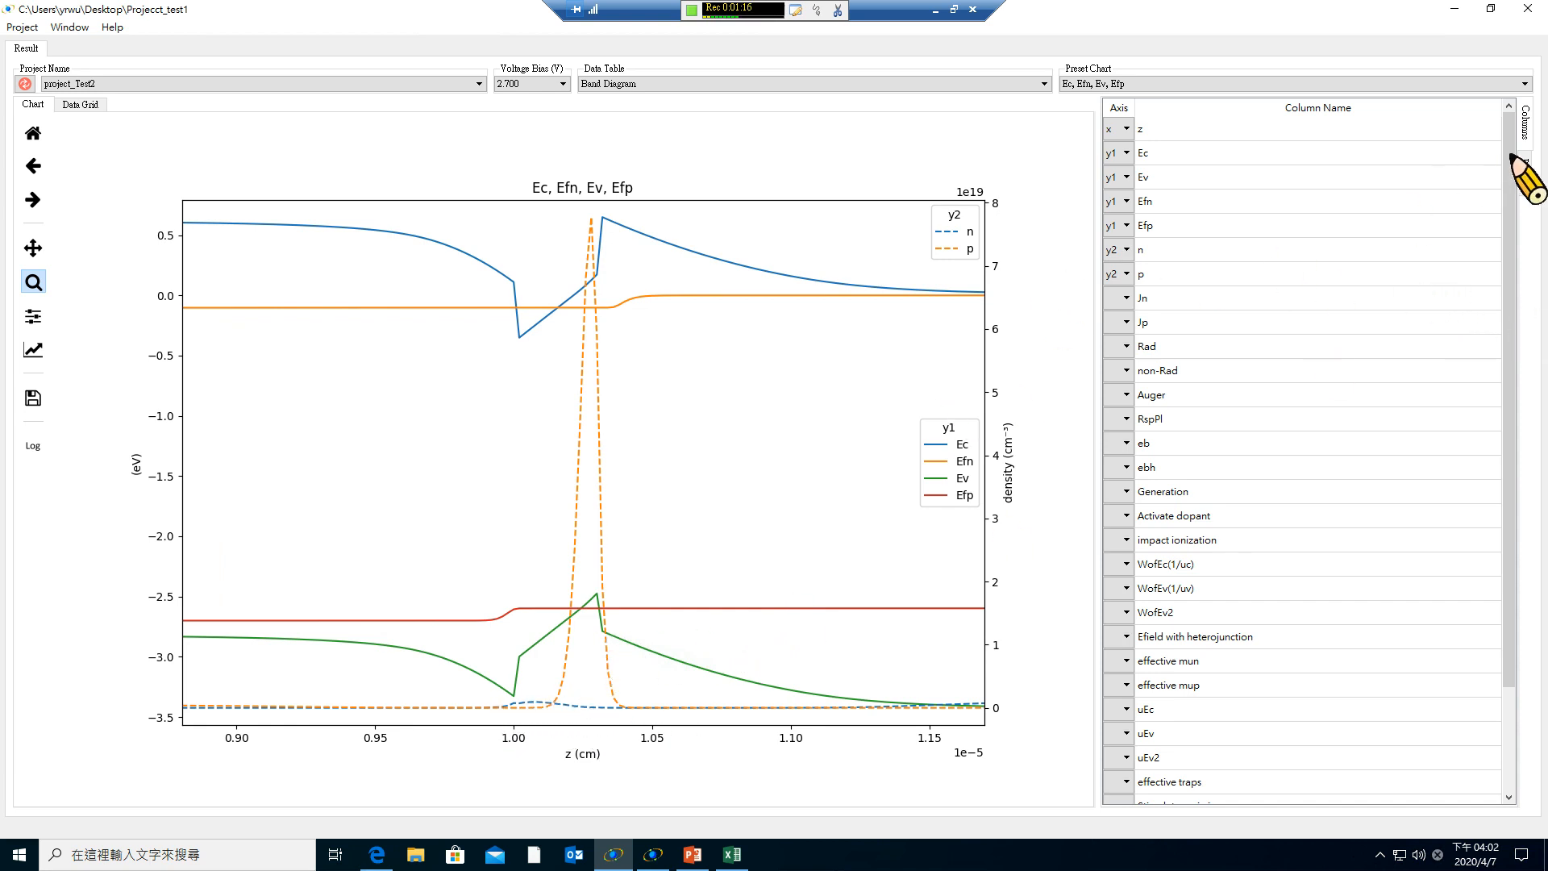
# Overlay the n and p curves of project_Test1 at 2.700 V on the chart and enlarge the well region to compare them.
pyautogui.click(1527, 176)
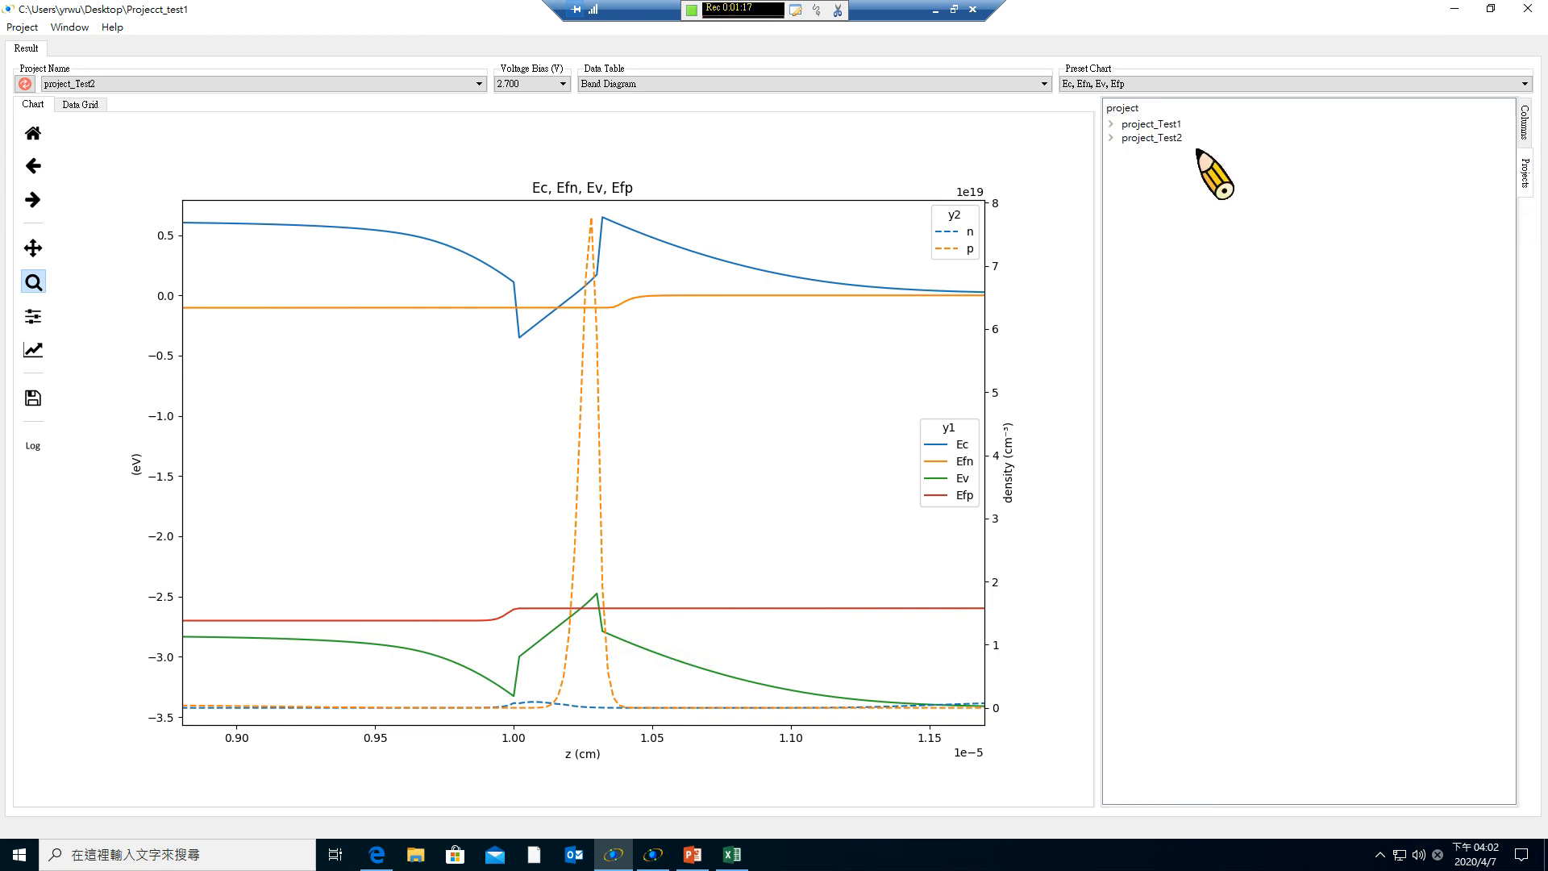
pyautogui.click(1112, 123)
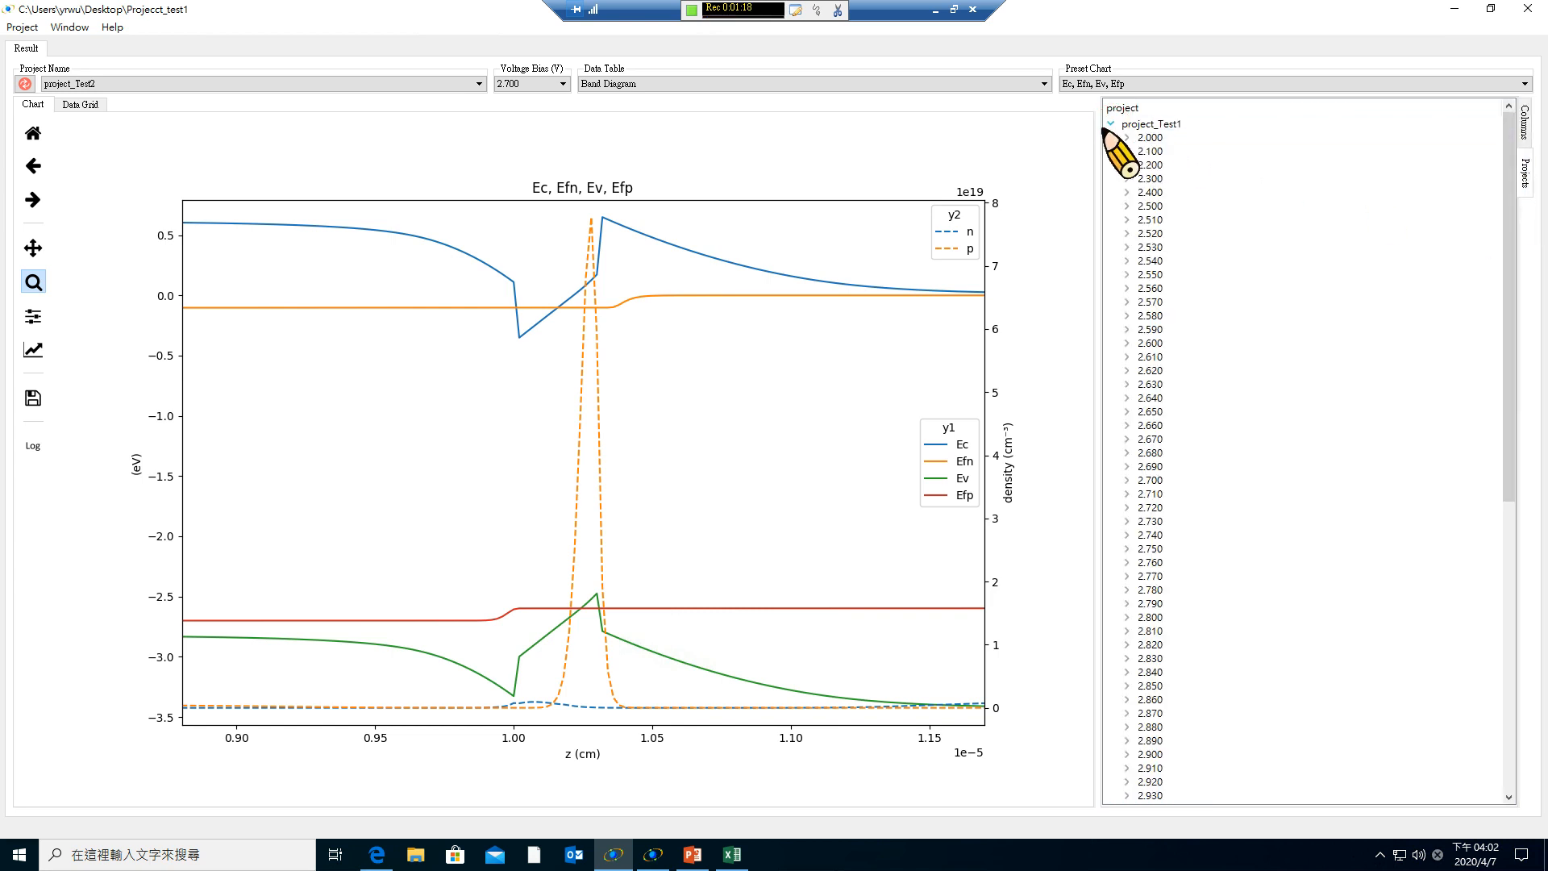
pyautogui.click(1128, 480)
pyautogui.doubleClick(1169, 496)
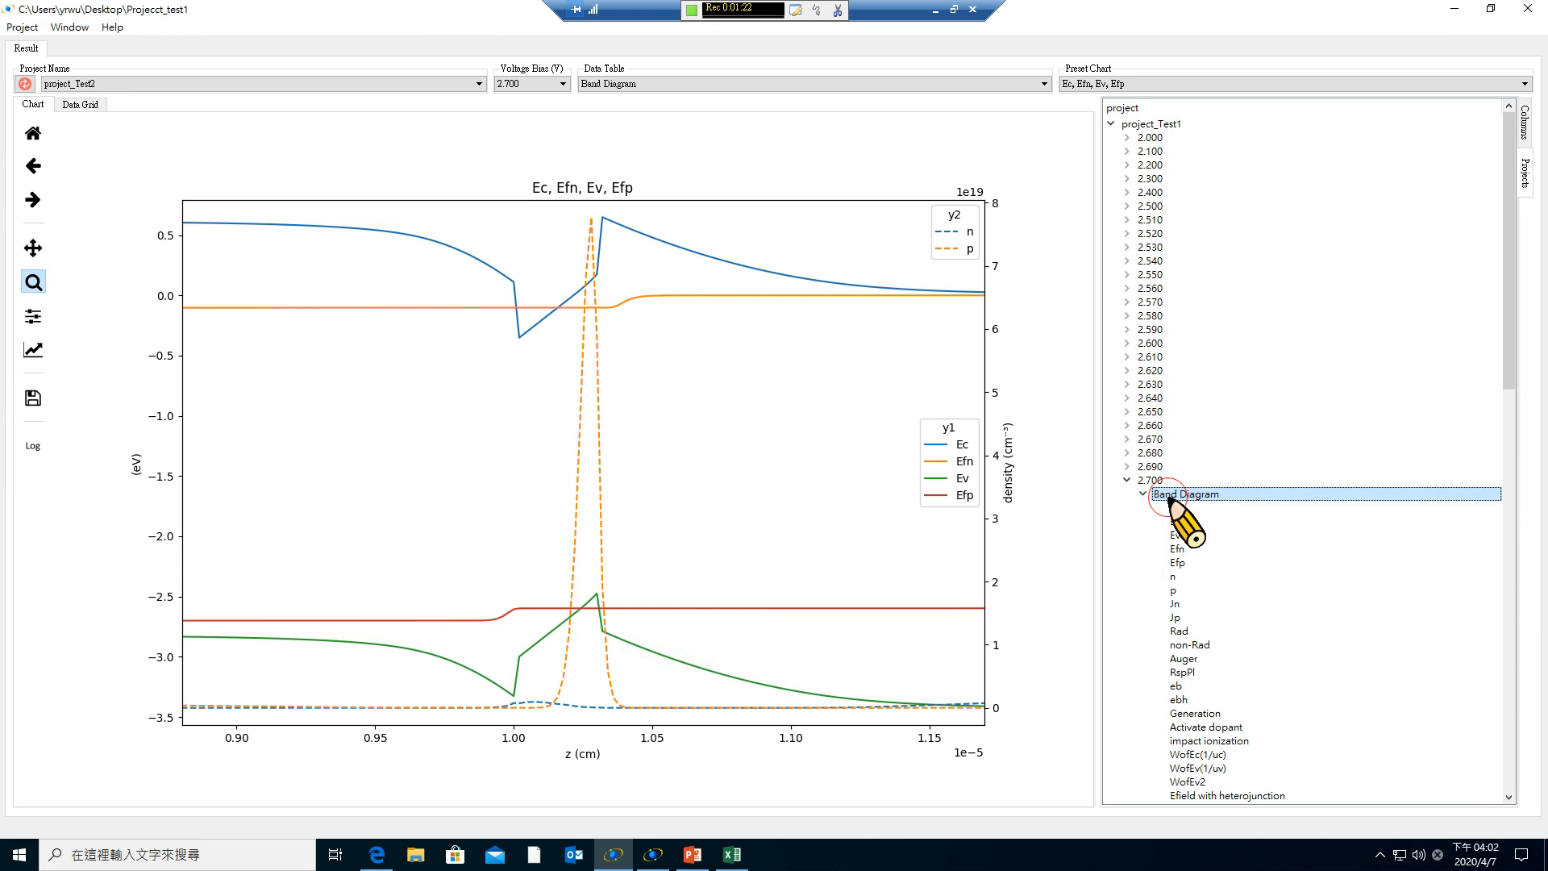
pyautogui.click(1173, 577)
pyautogui.moveTo(1173, 577); pyautogui.dragTo(730, 556)
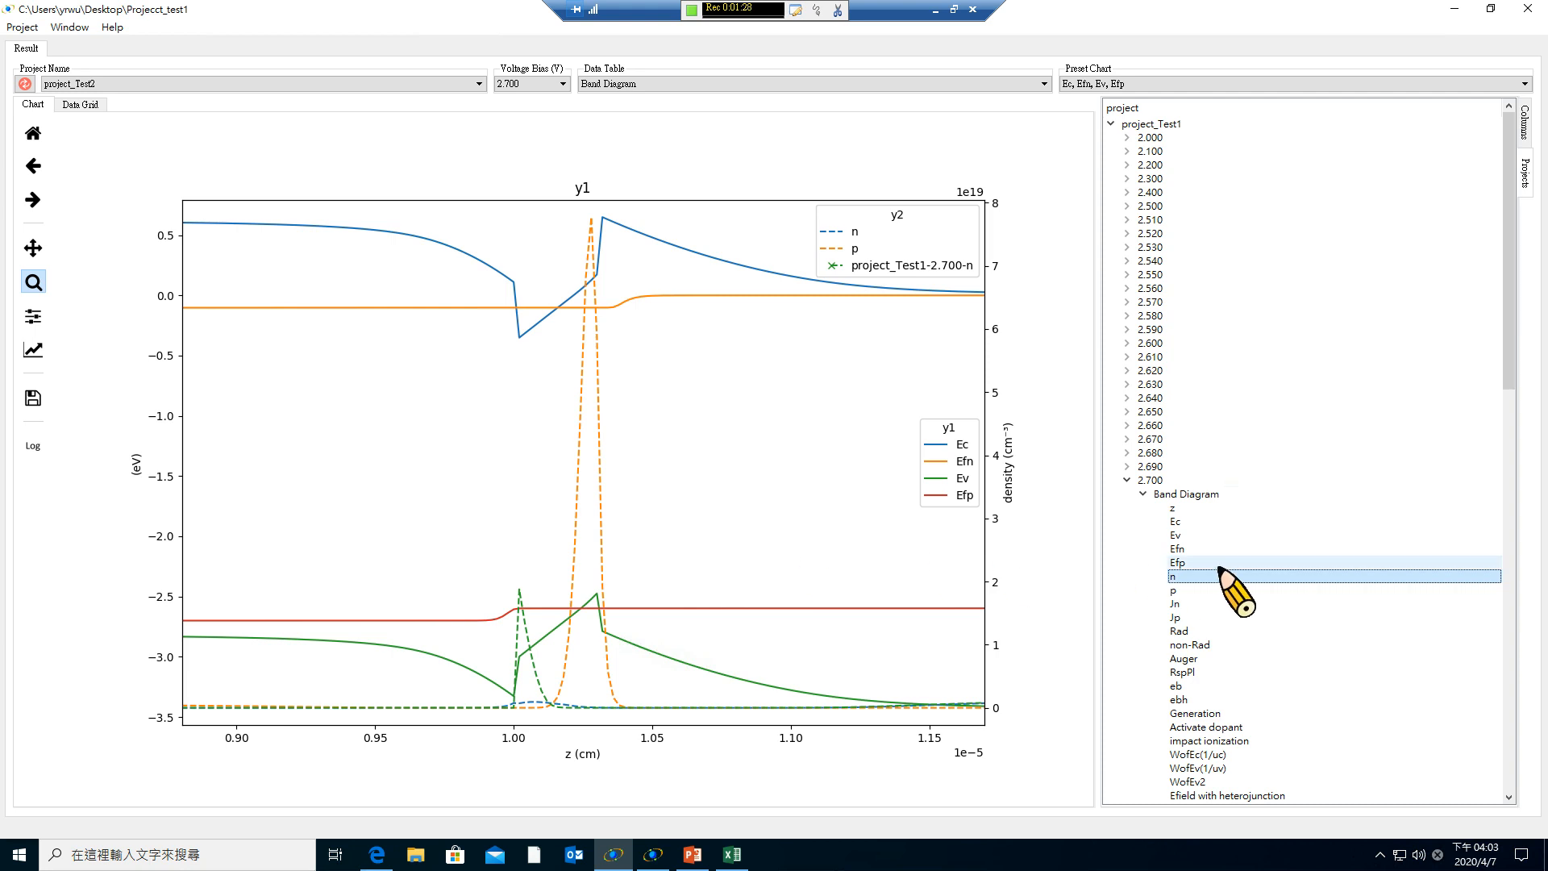
pyautogui.moveTo(1173, 591); pyautogui.dragTo(649, 562)
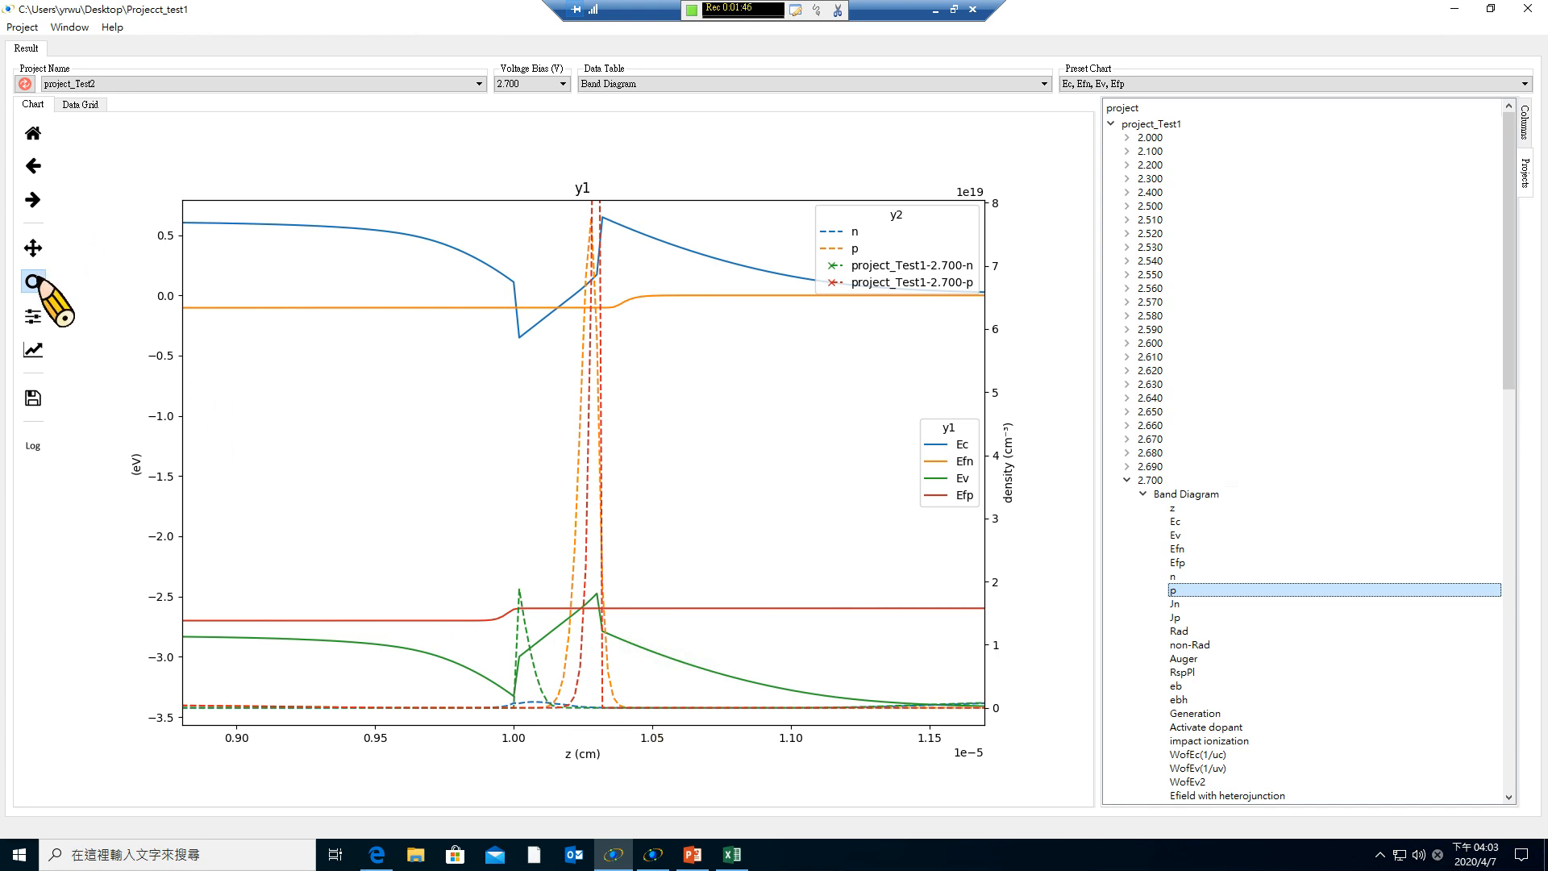
pyautogui.moveTo(466, 570); pyautogui.dragTo(641, 721)
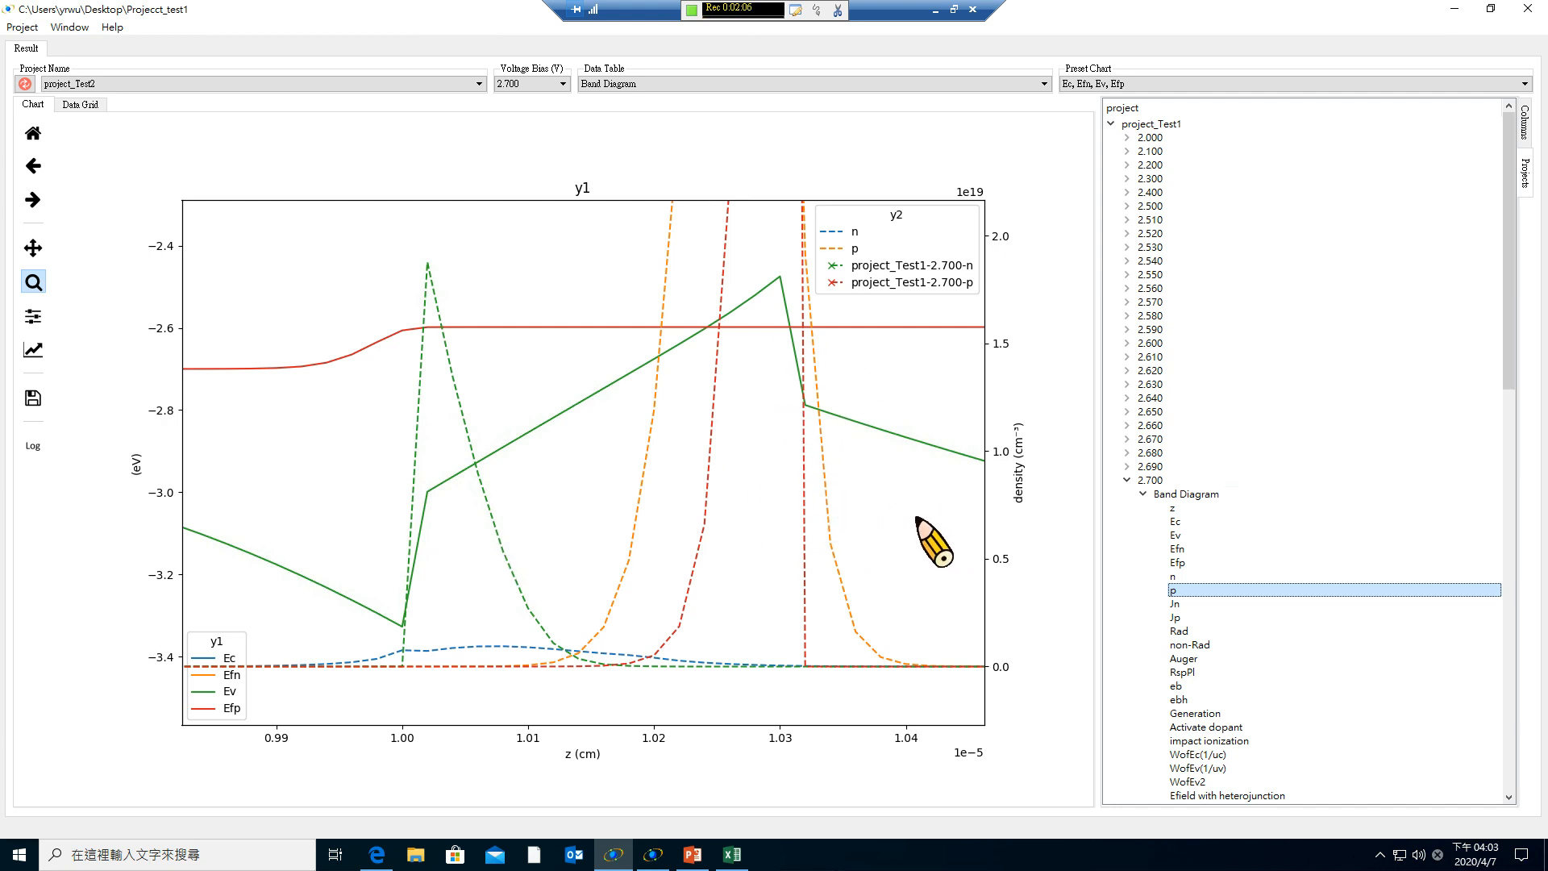
pyautogui.click(1127, 480)
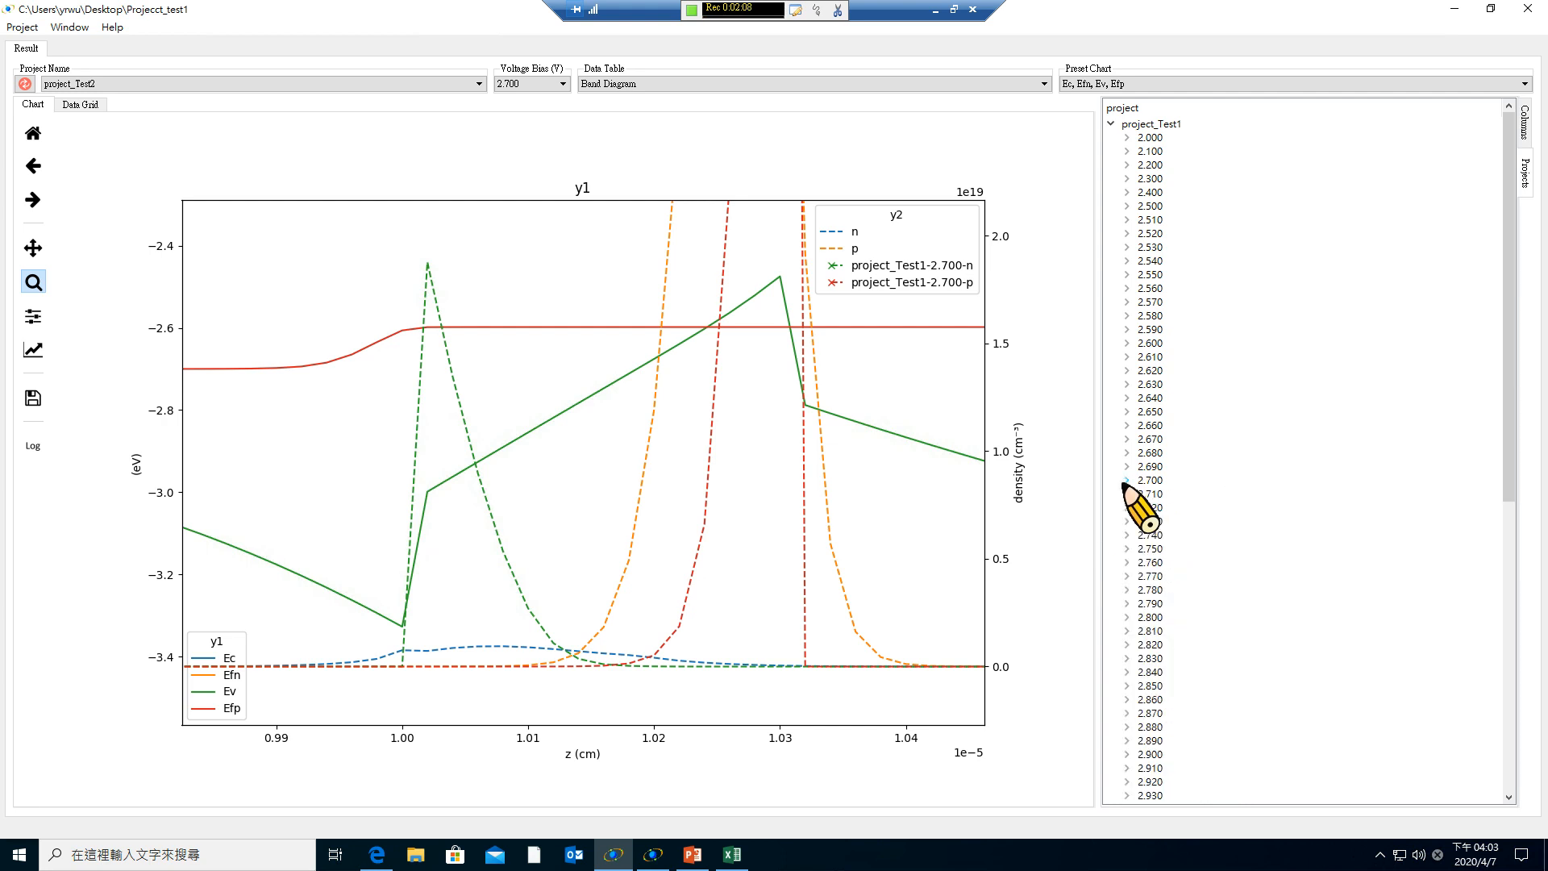
# Switch the project_Test2 results at 2.700 V to the Electron Wave data table.
pyautogui.click(641, 83)
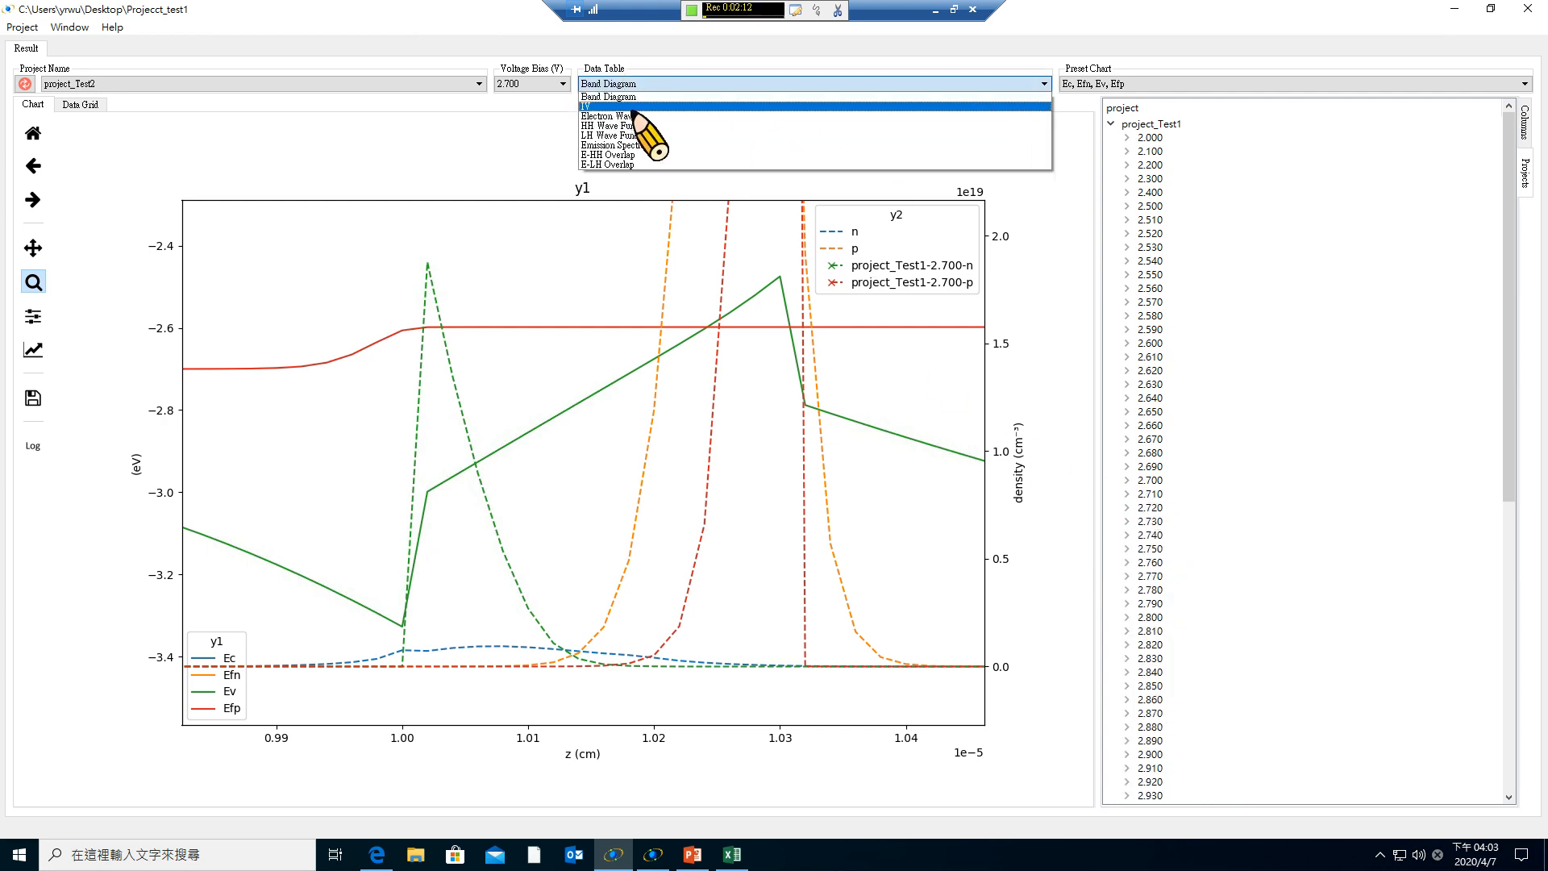
pyautogui.click(629, 97)
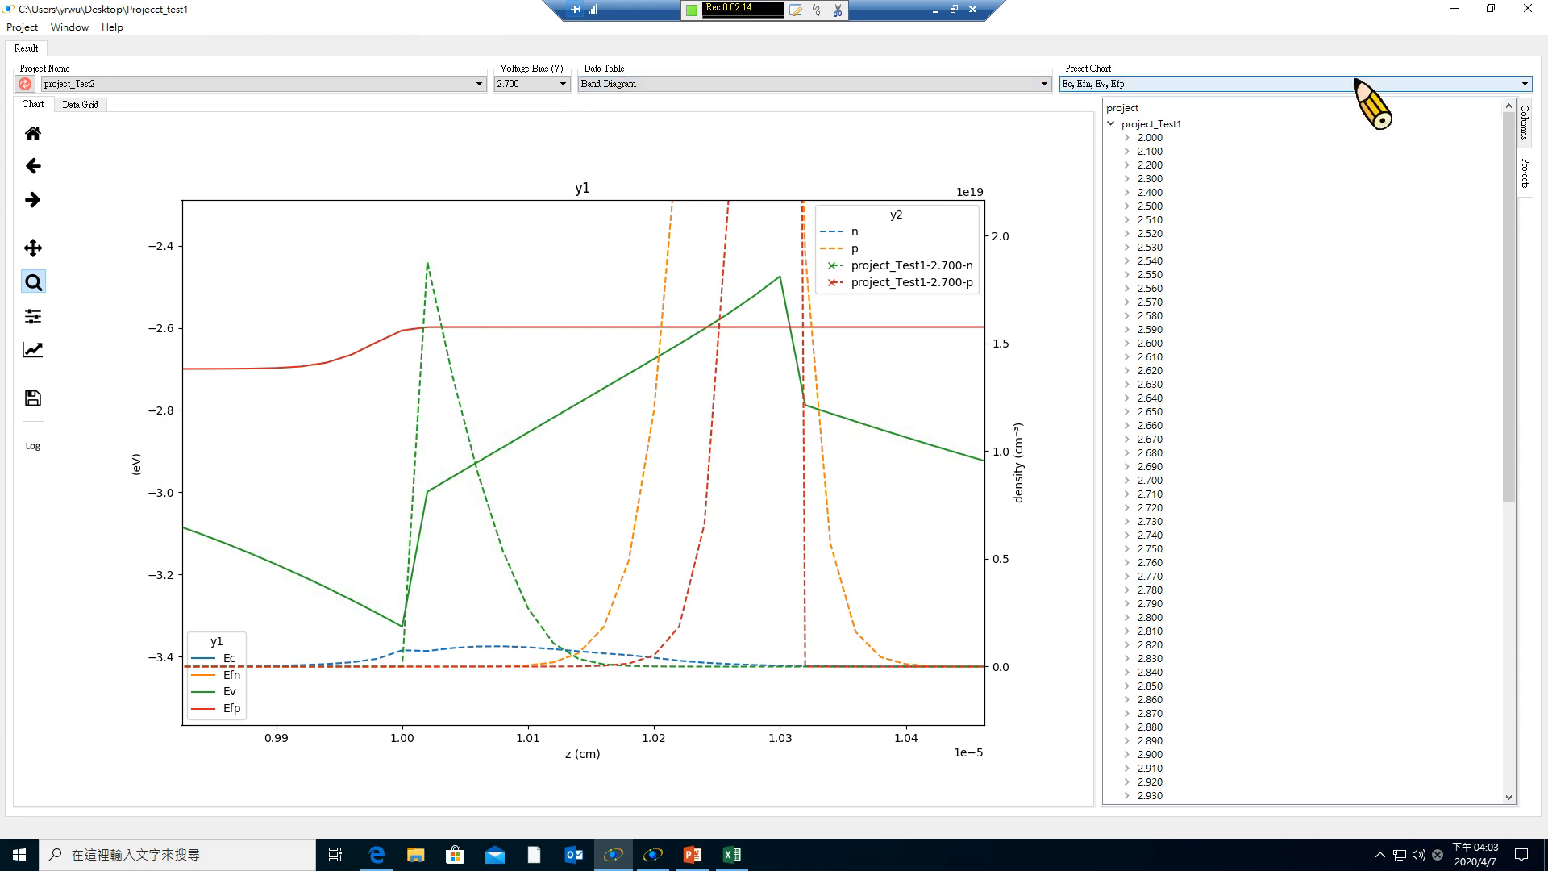
pyautogui.click(816, 80)
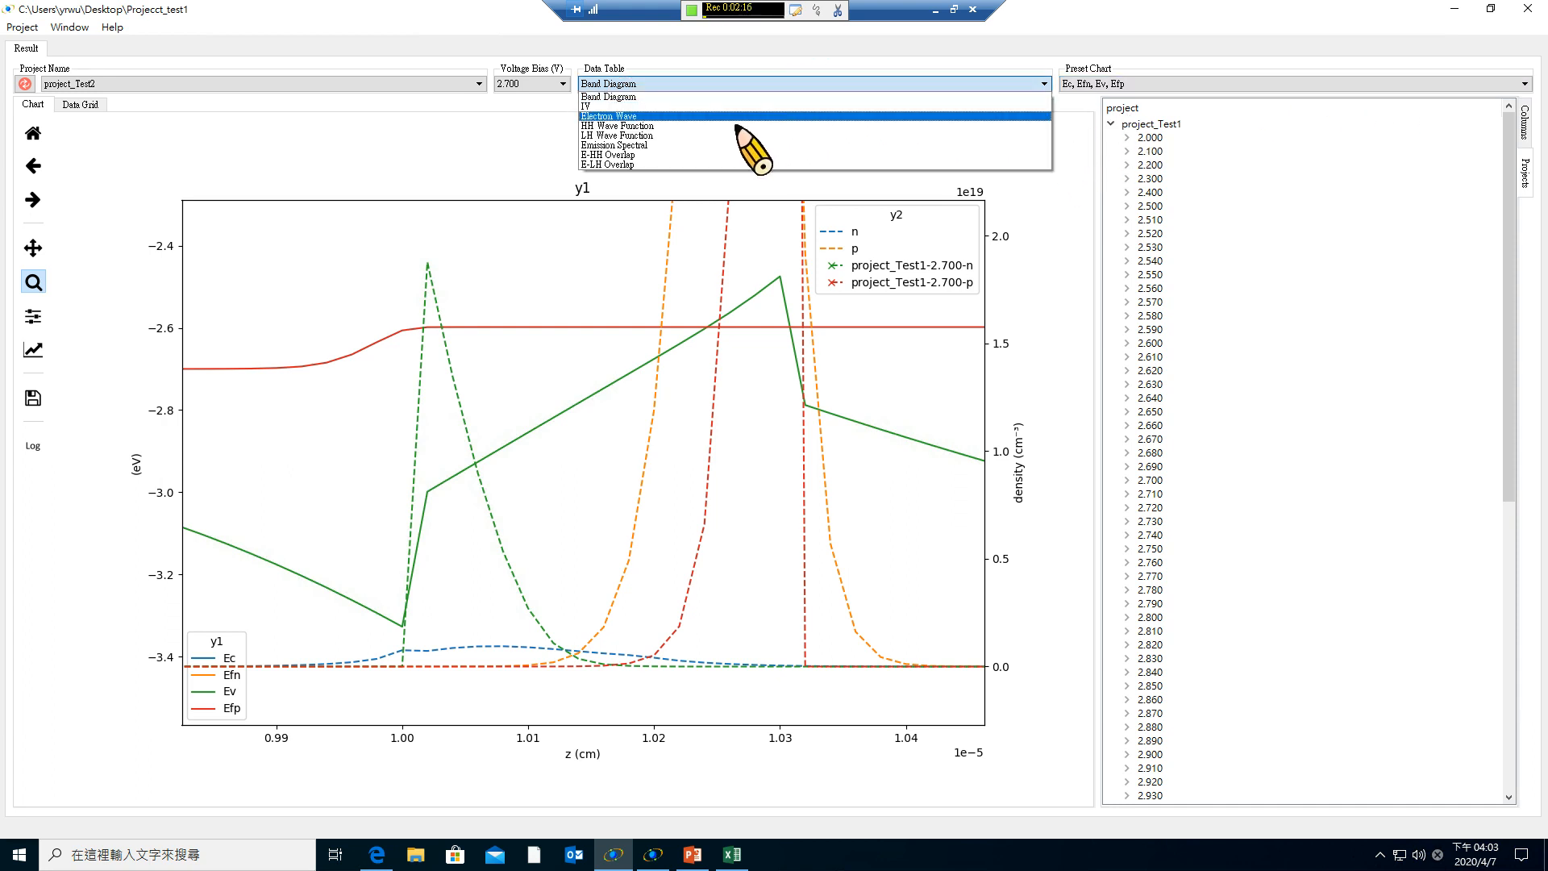
pyautogui.click(736, 138)
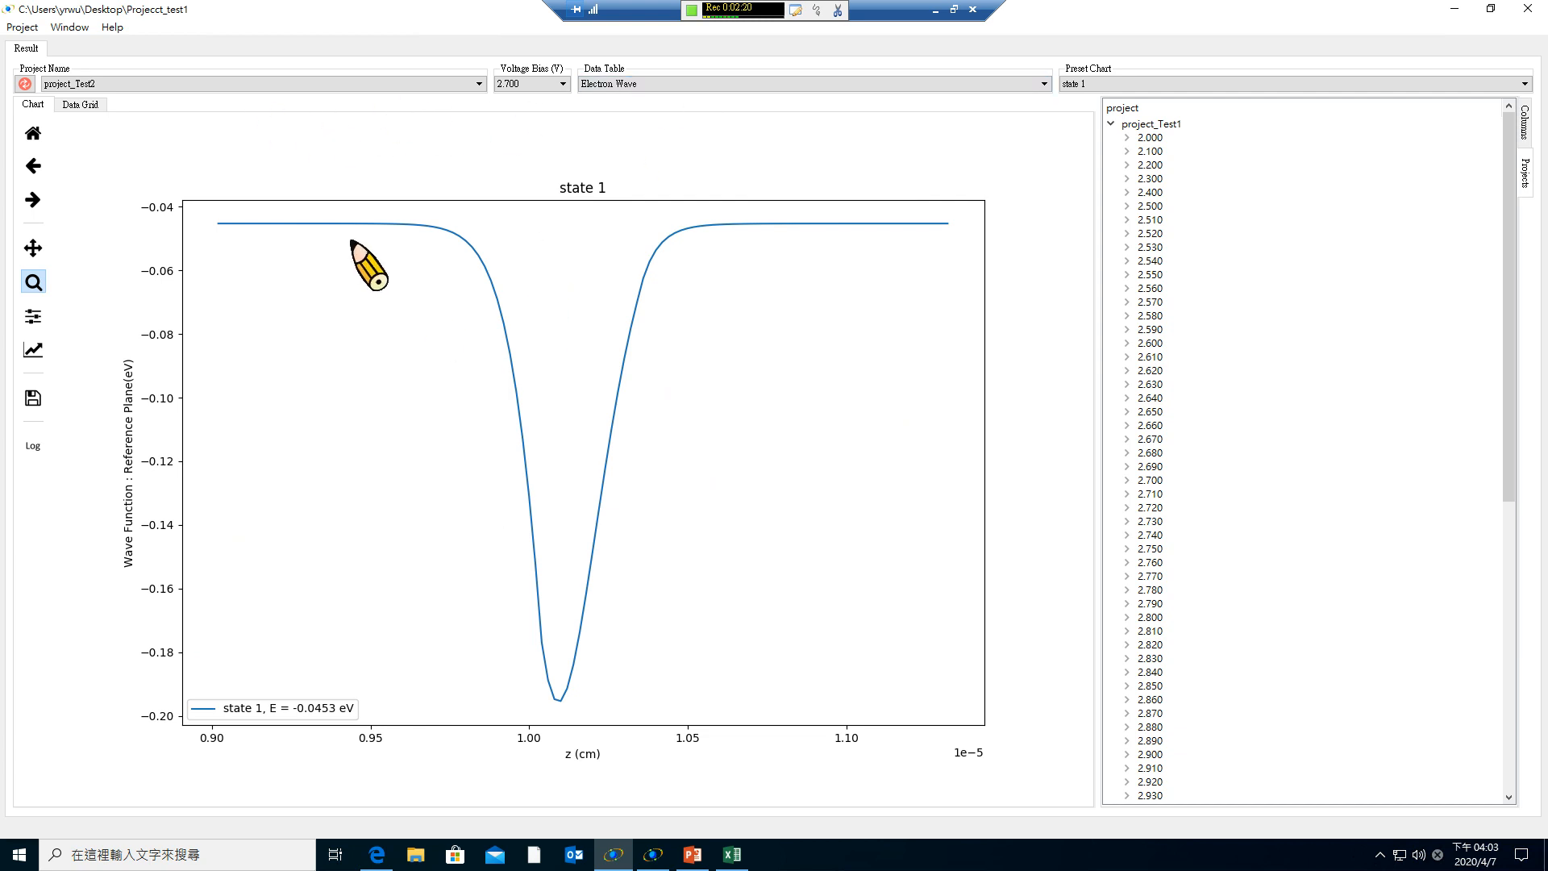
# Check which preset charts the Electron Wave table offers and keep state 1 plotted.
pyautogui.click(1125, 87)
pyautogui.click(1126, 88)
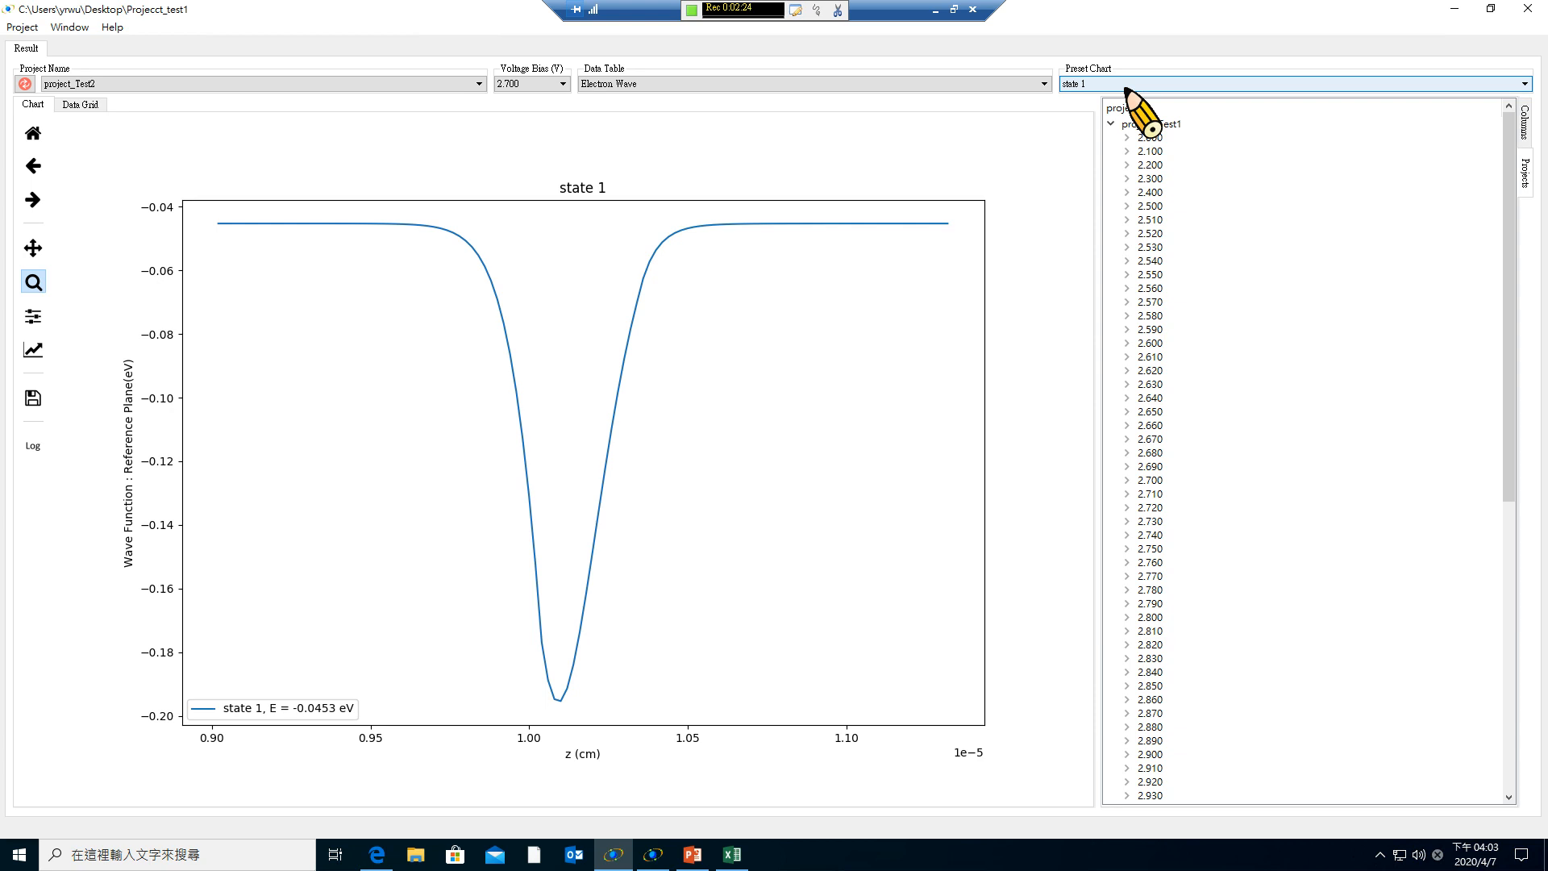
pyautogui.click(1125, 86)
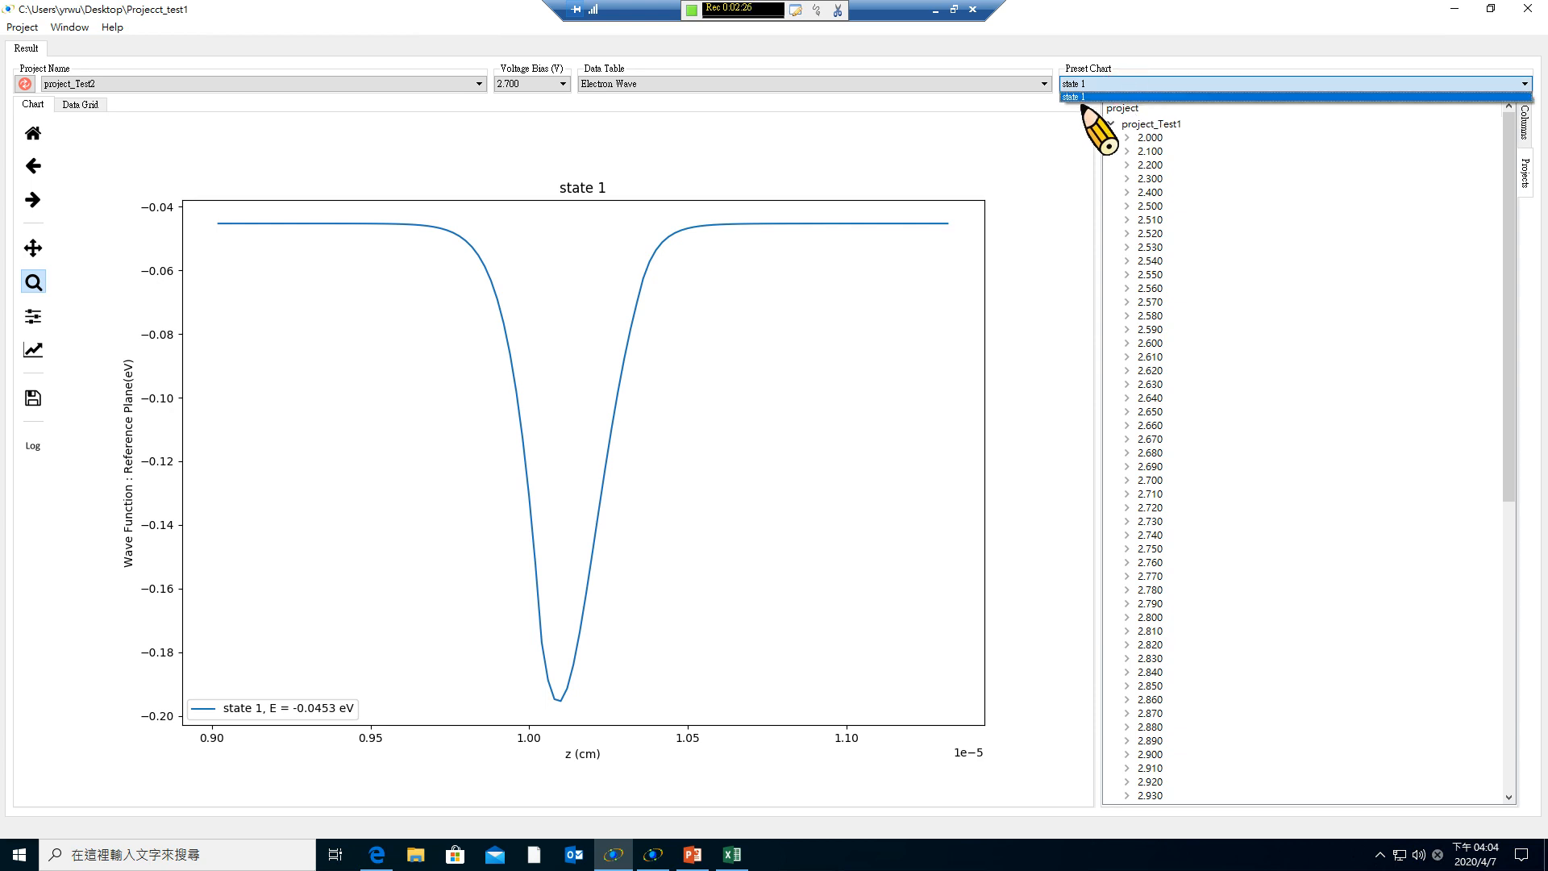
pyautogui.click(1081, 98)
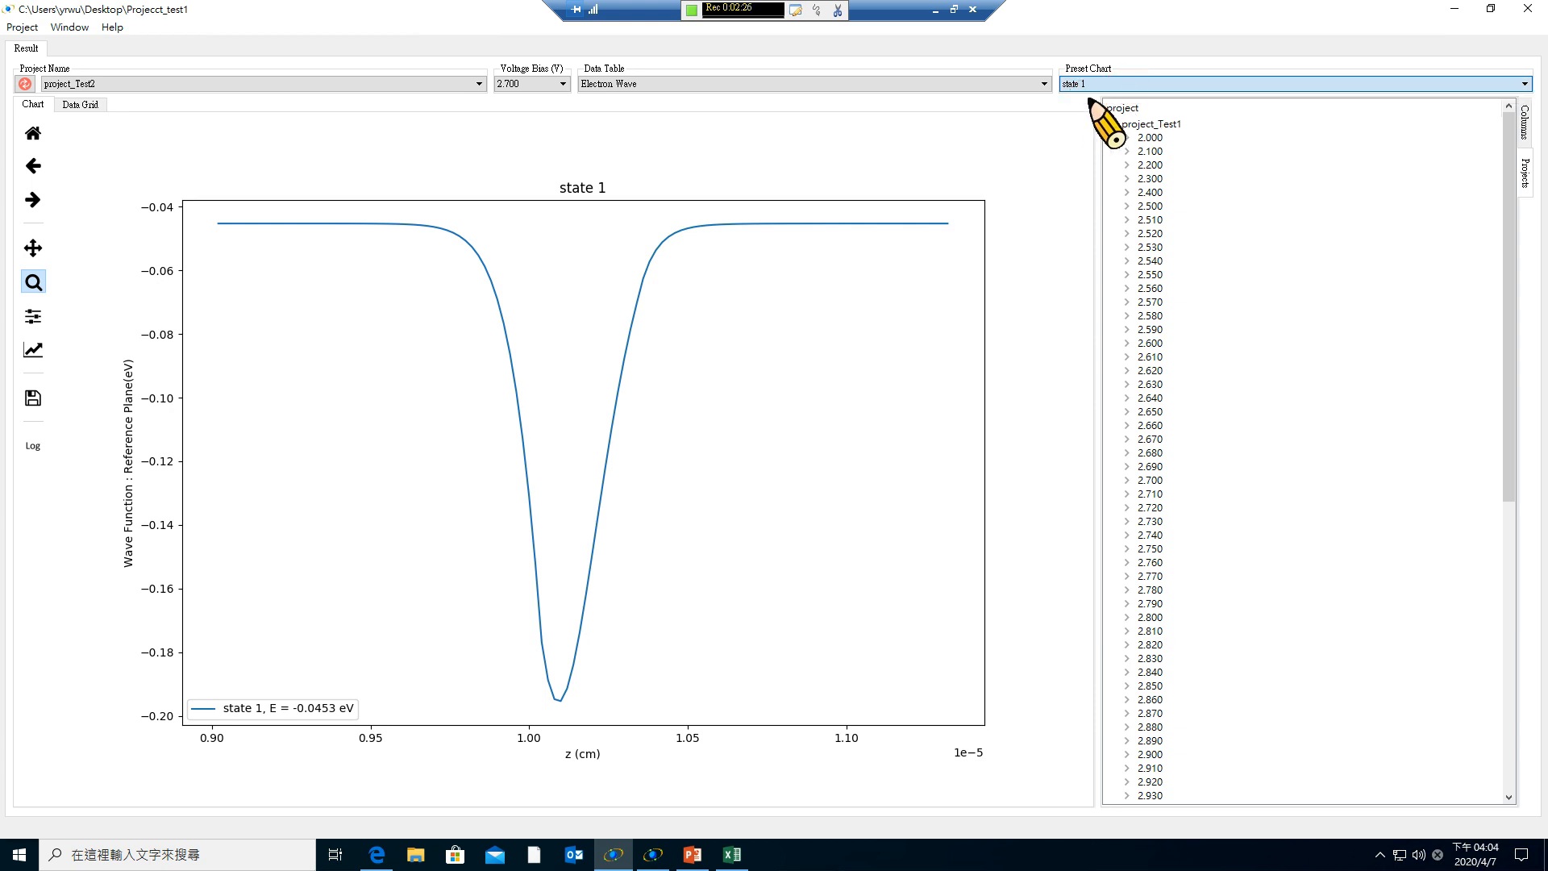
# Switch the data table to HH Wave Function and plot its state 1 preset chart.
pyautogui.click(815, 126)
pyautogui.click(1183, 83)
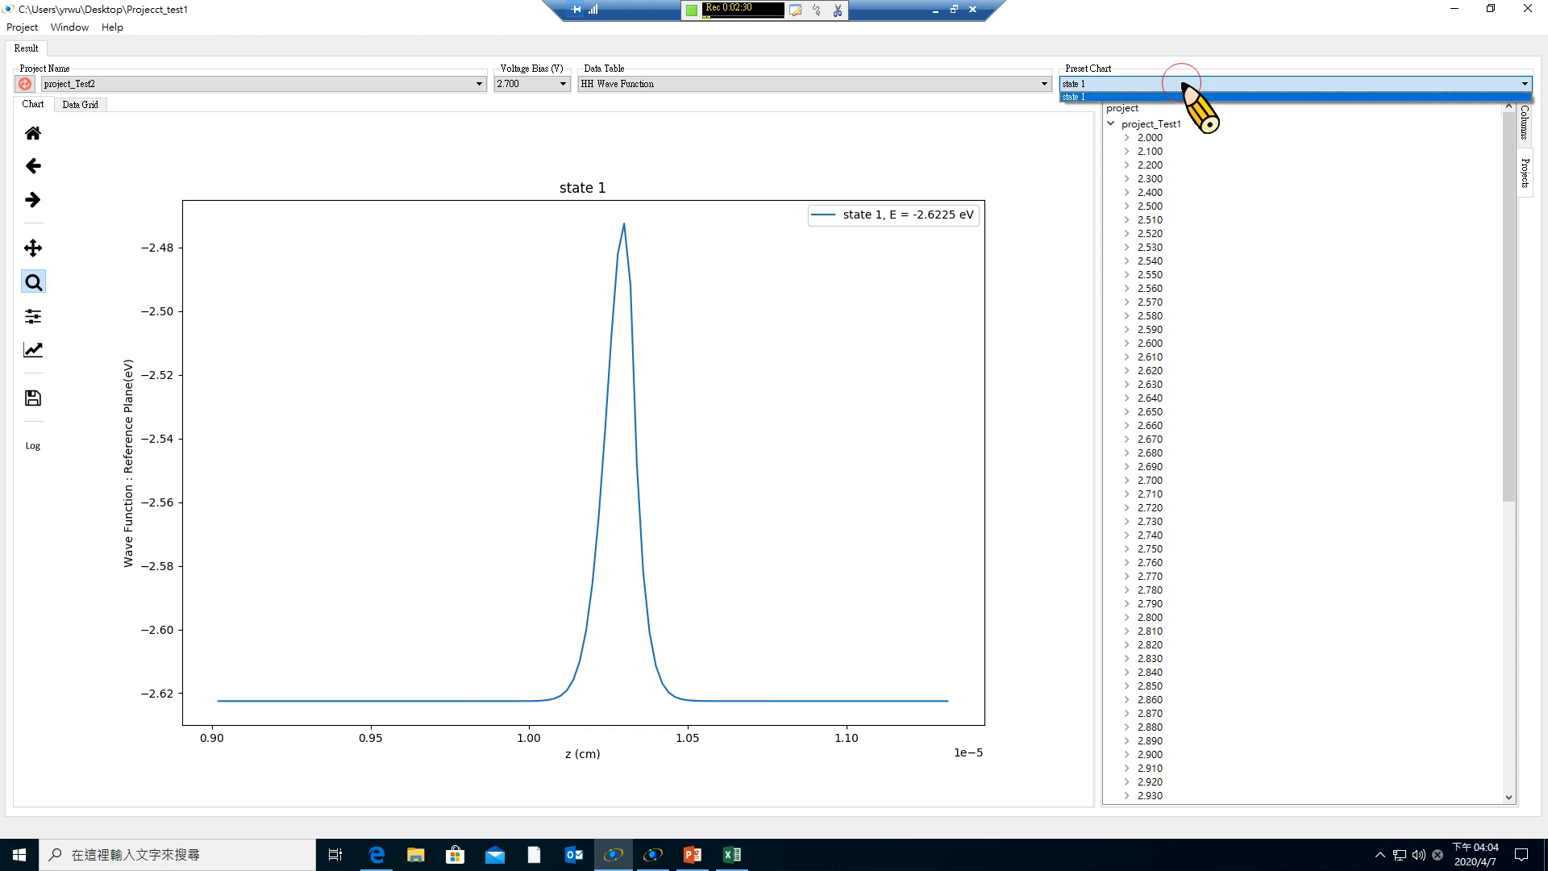
pyautogui.click(1202, 108)
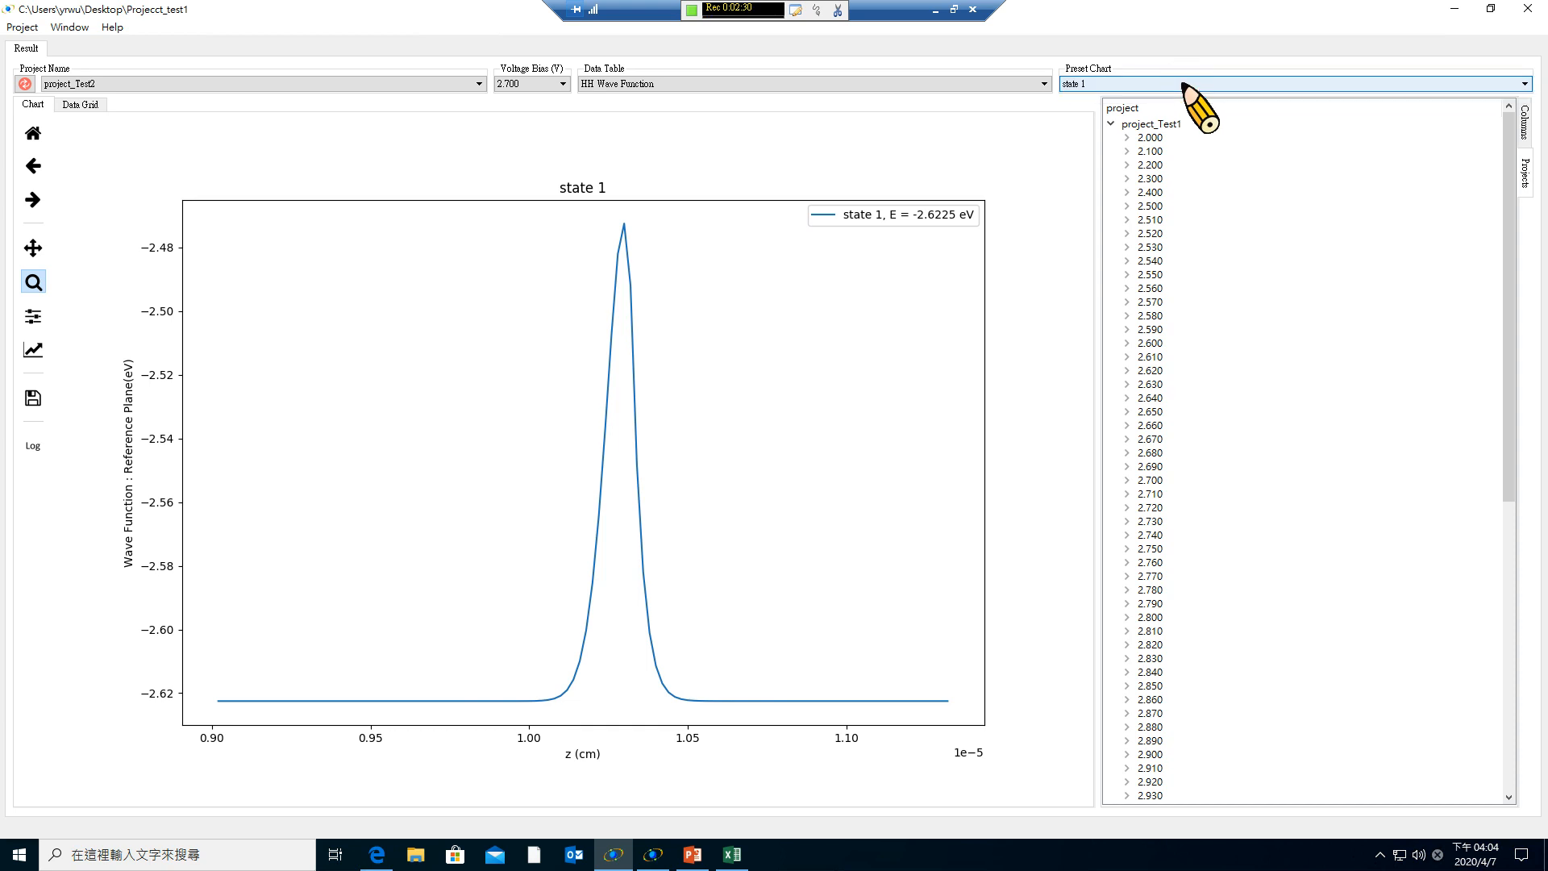
# Add HH Wave Function states 2 and 3 on the y1 axis and state 4 on the y2 axis.
pyautogui.click(1525, 121)
pyautogui.click(1120, 176)
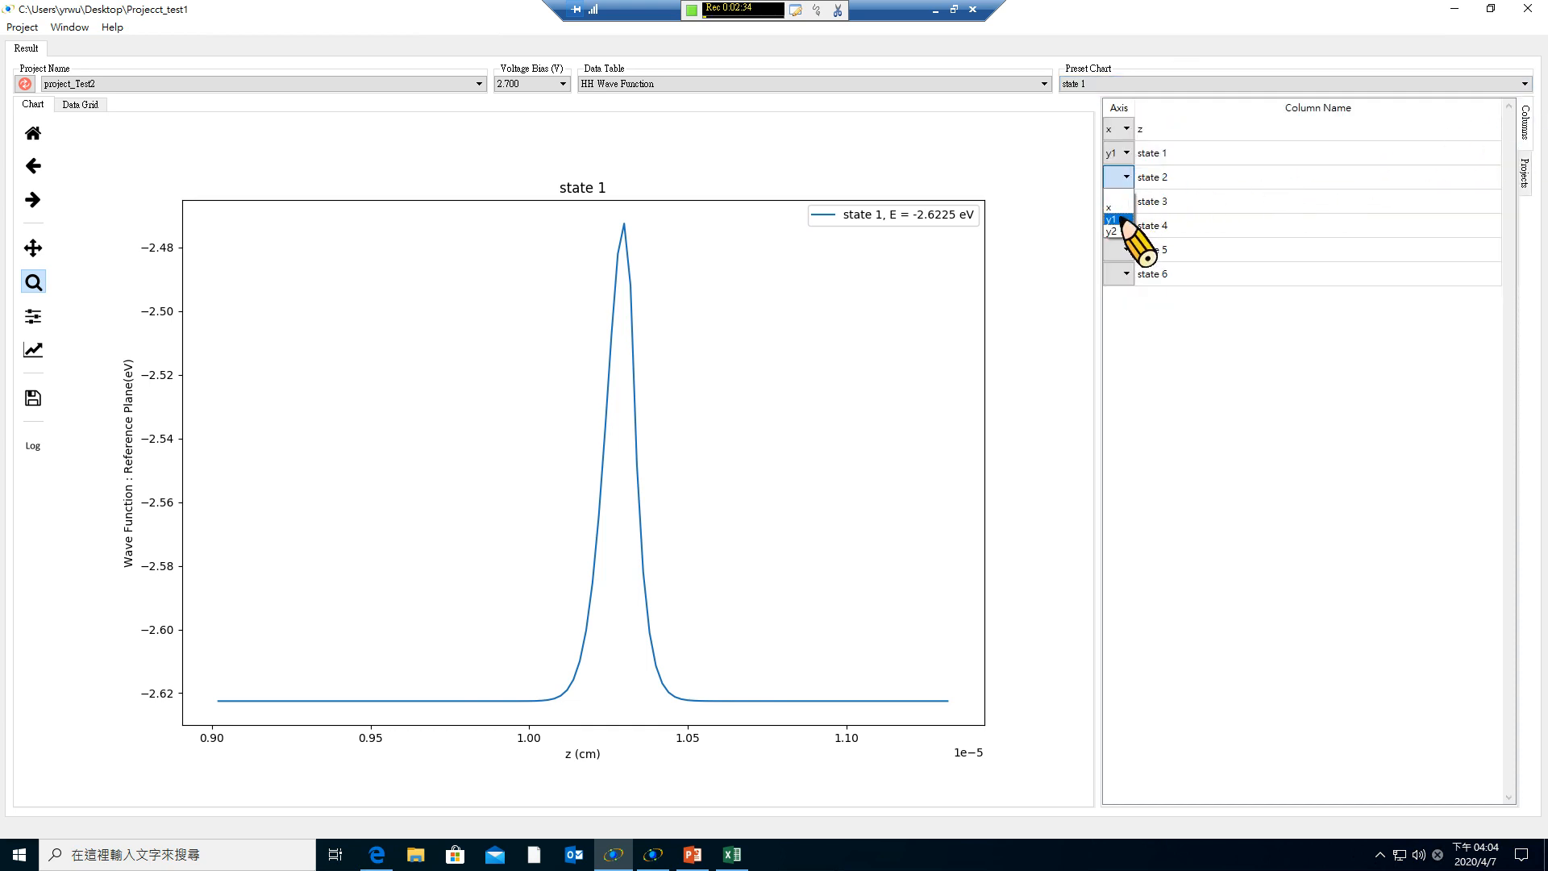
pyautogui.click(1123, 220)
pyautogui.click(1124, 201)
pyautogui.click(1123, 243)
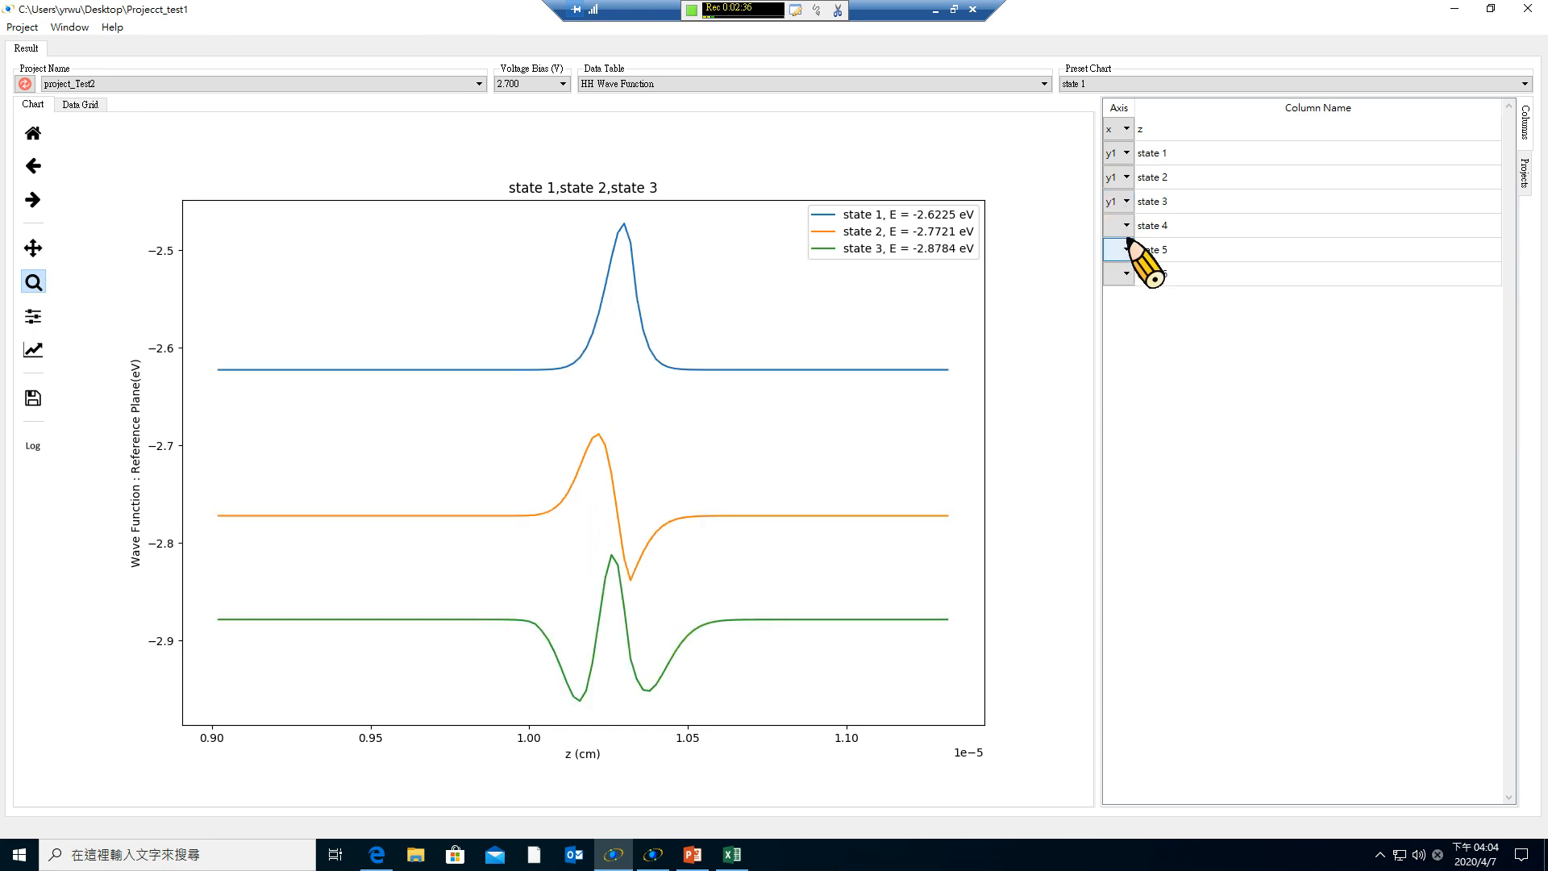
pyautogui.click(1125, 225)
pyautogui.click(1125, 279)
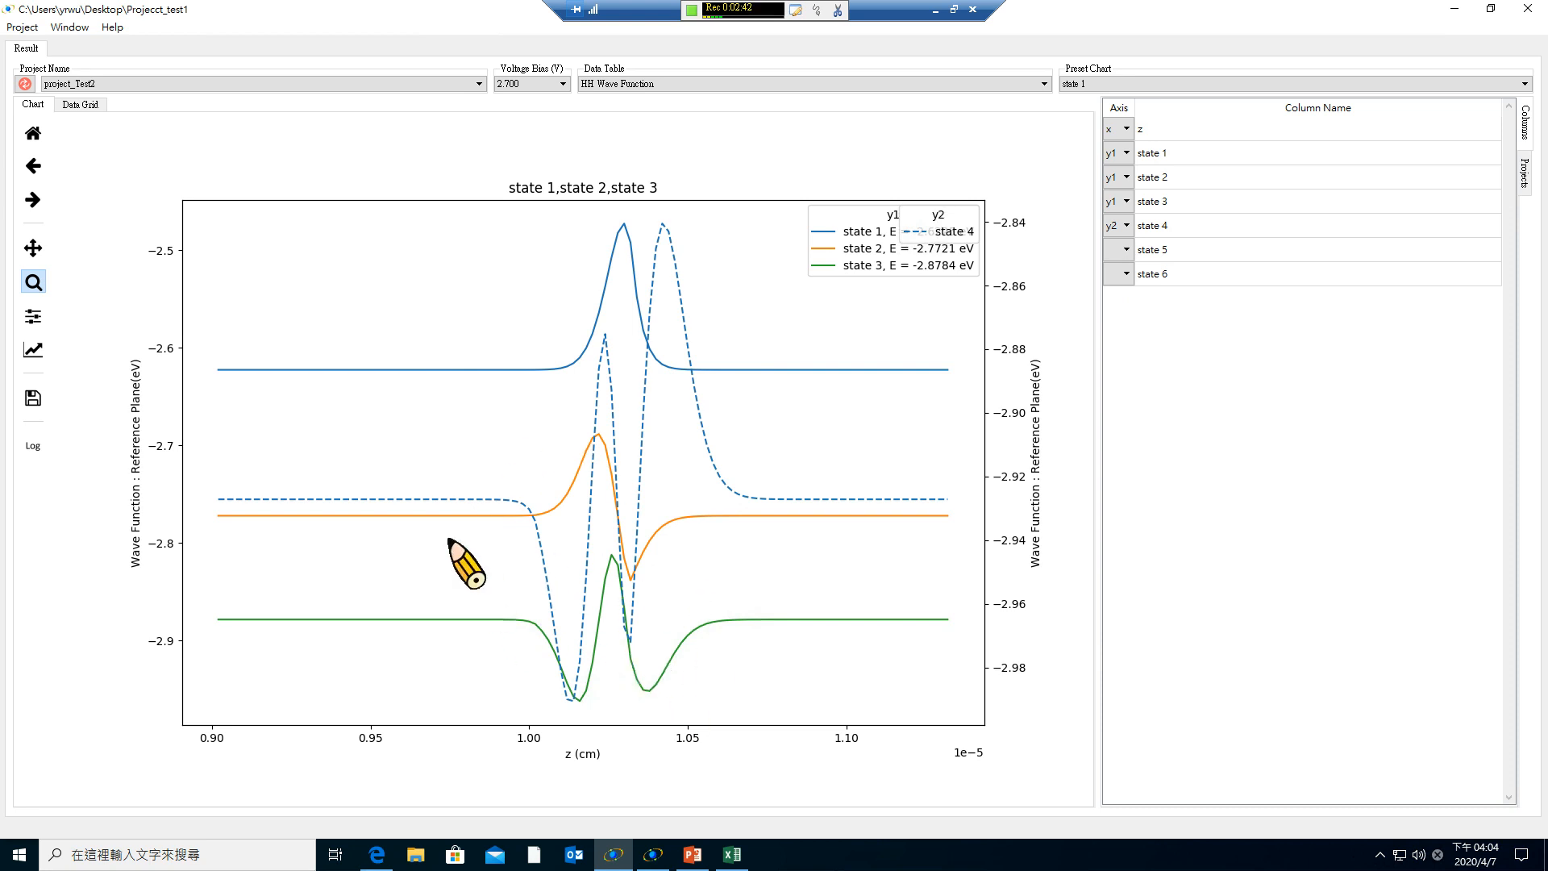
# Switch to the Band Diagram table and overlay the project_Test2 Electron Wave state 1 curve at 2.700 V on the chart.
pyautogui.click(955, 81)
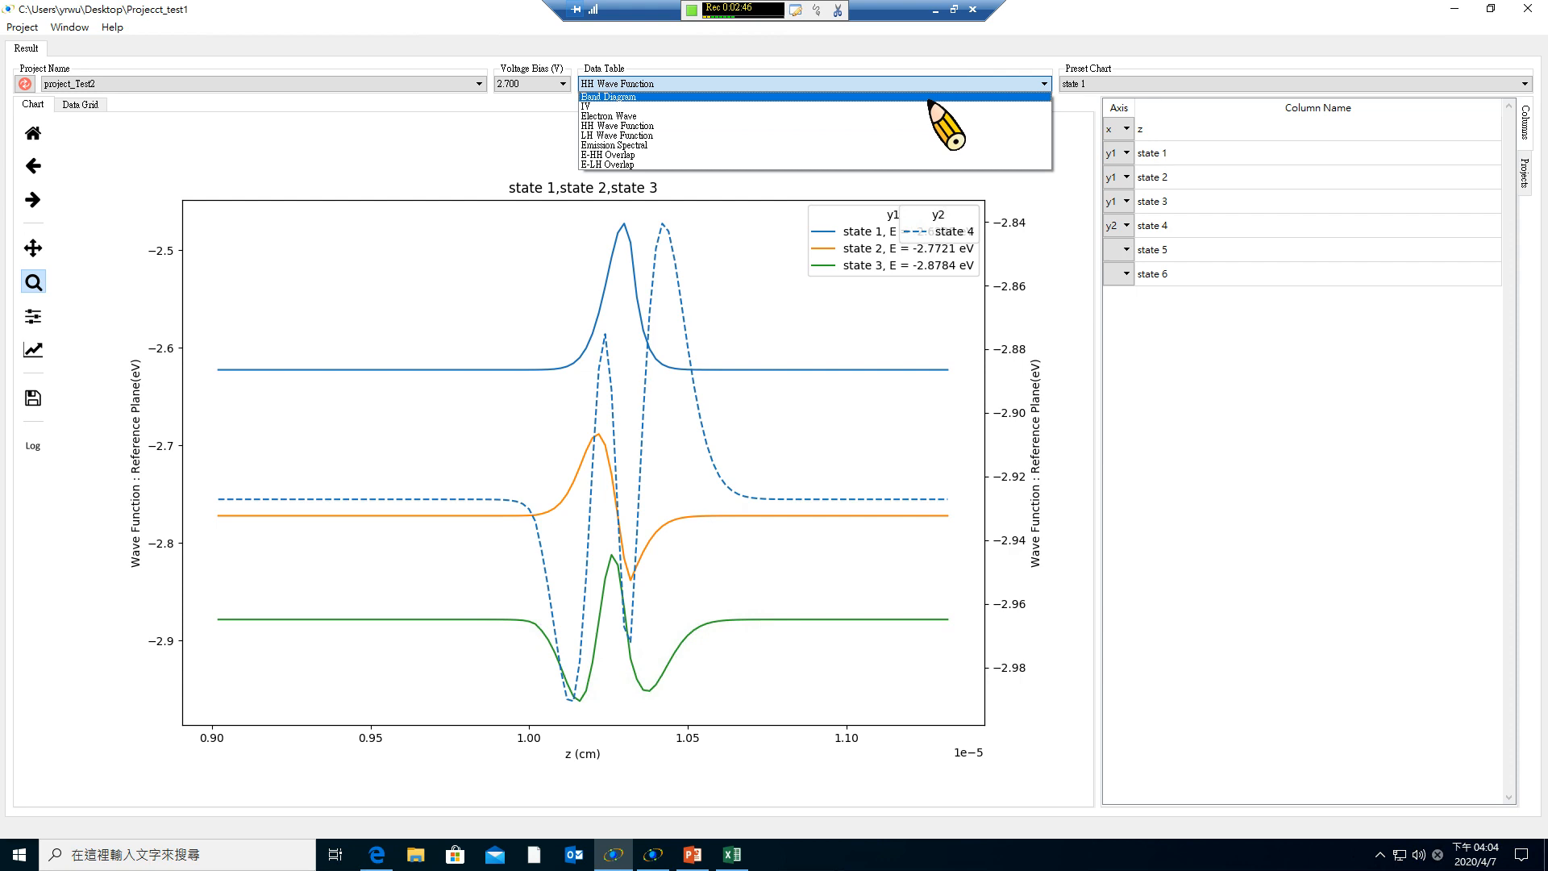
pyautogui.click(927, 96)
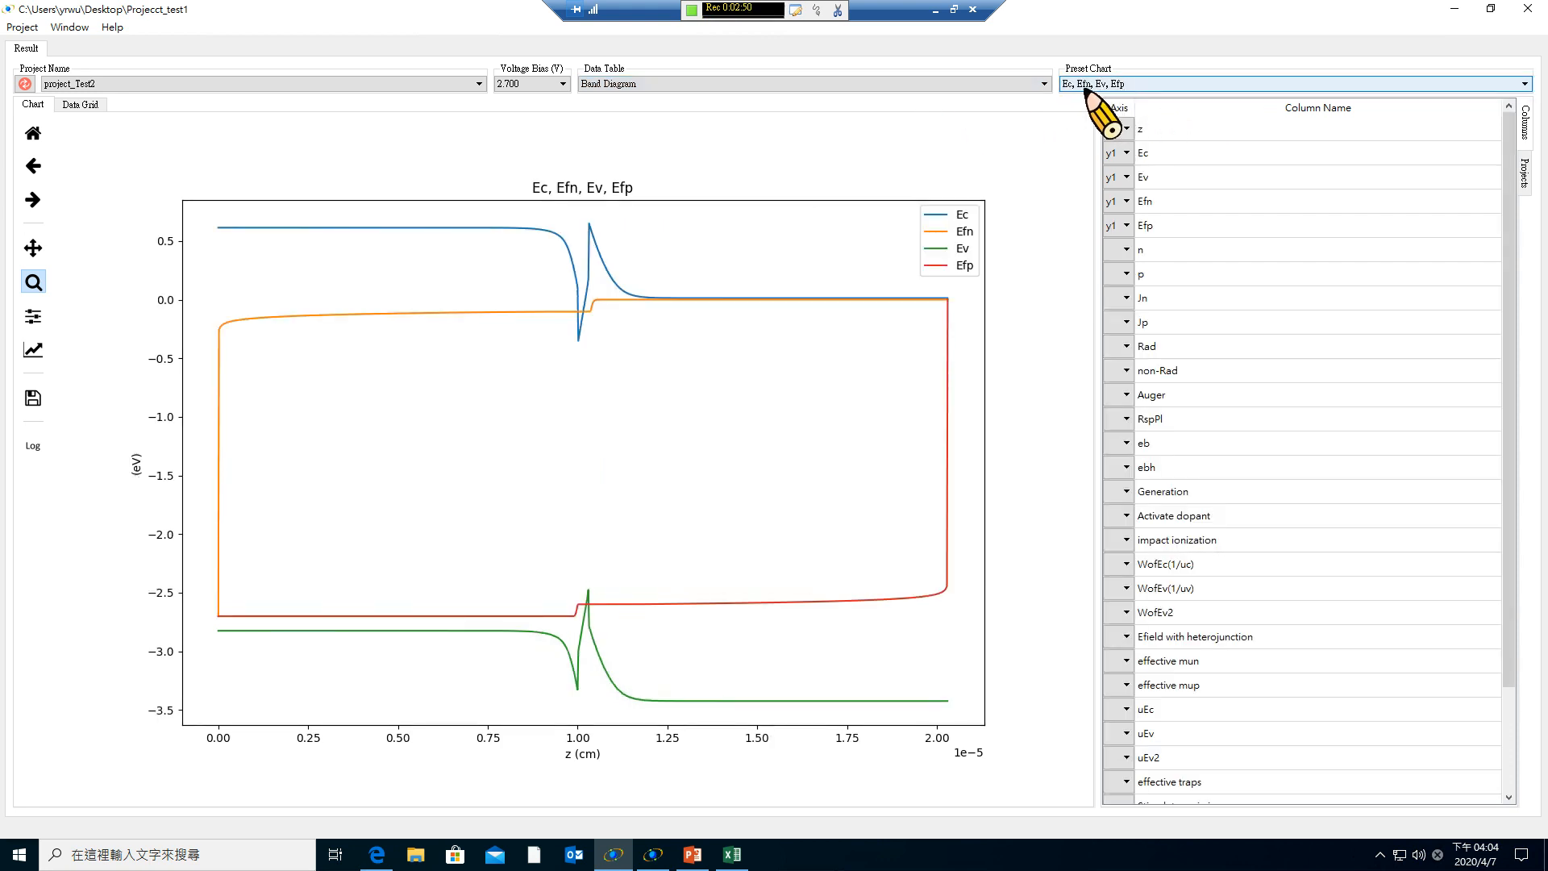
pyautogui.click(1526, 173)
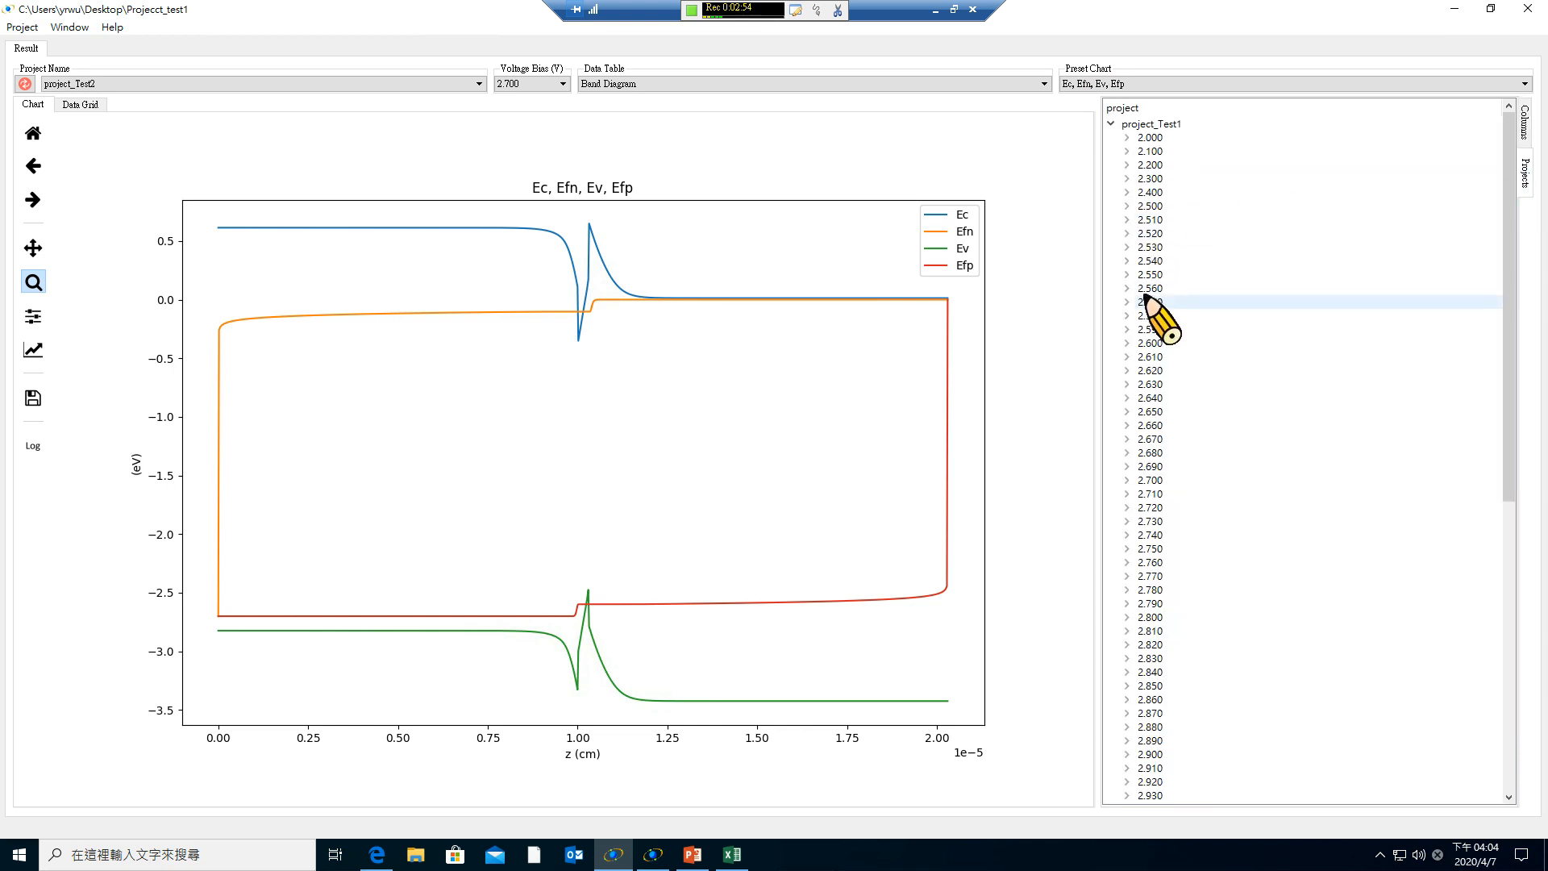
pyautogui.click(1113, 125)
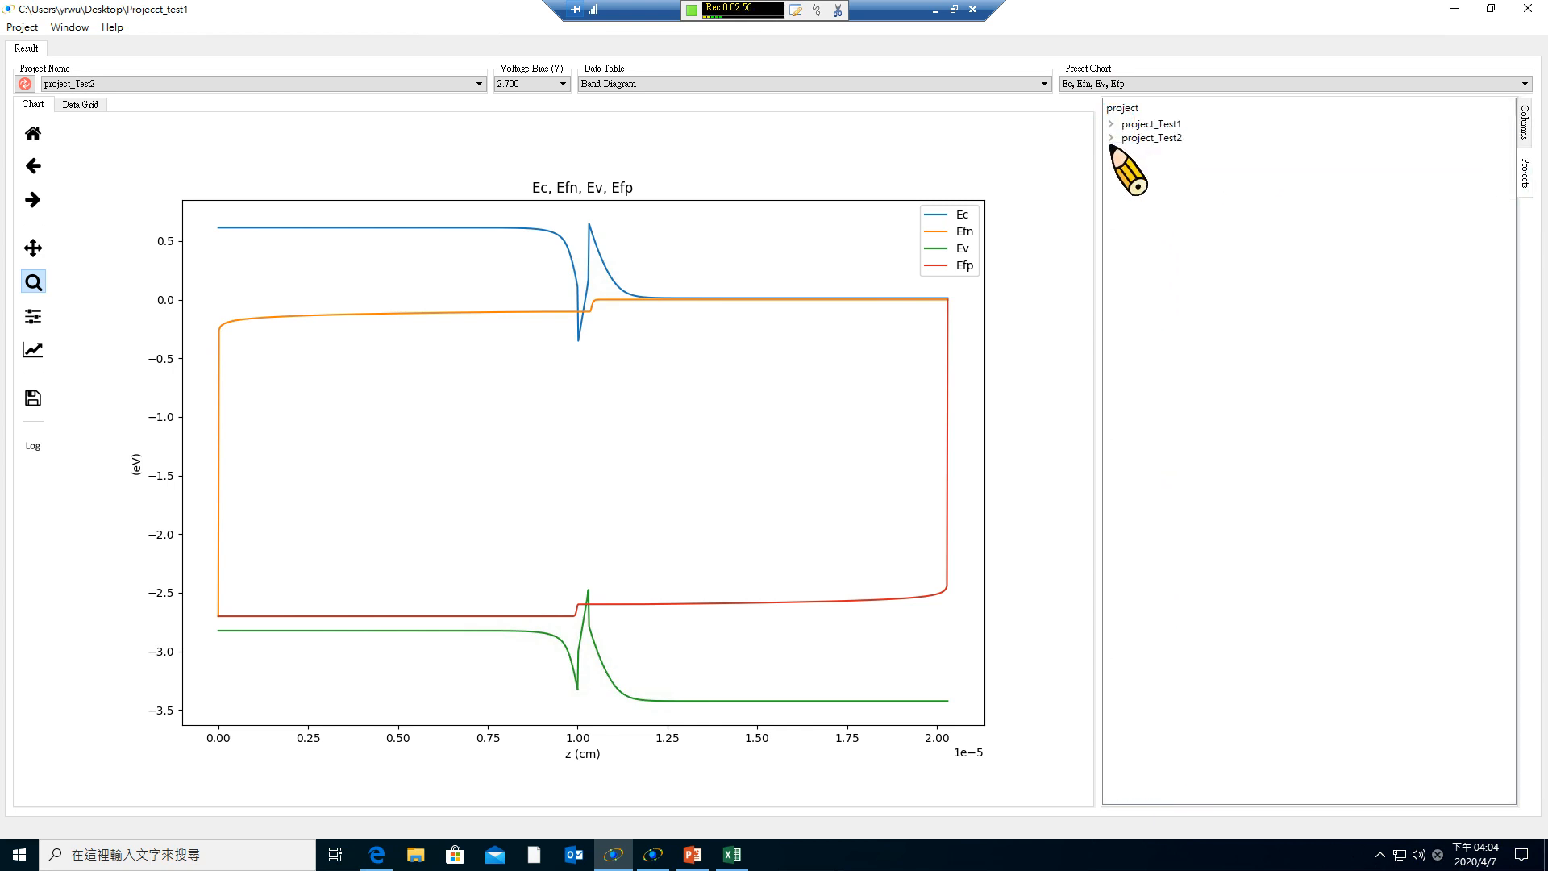
pyautogui.click(1112, 137)
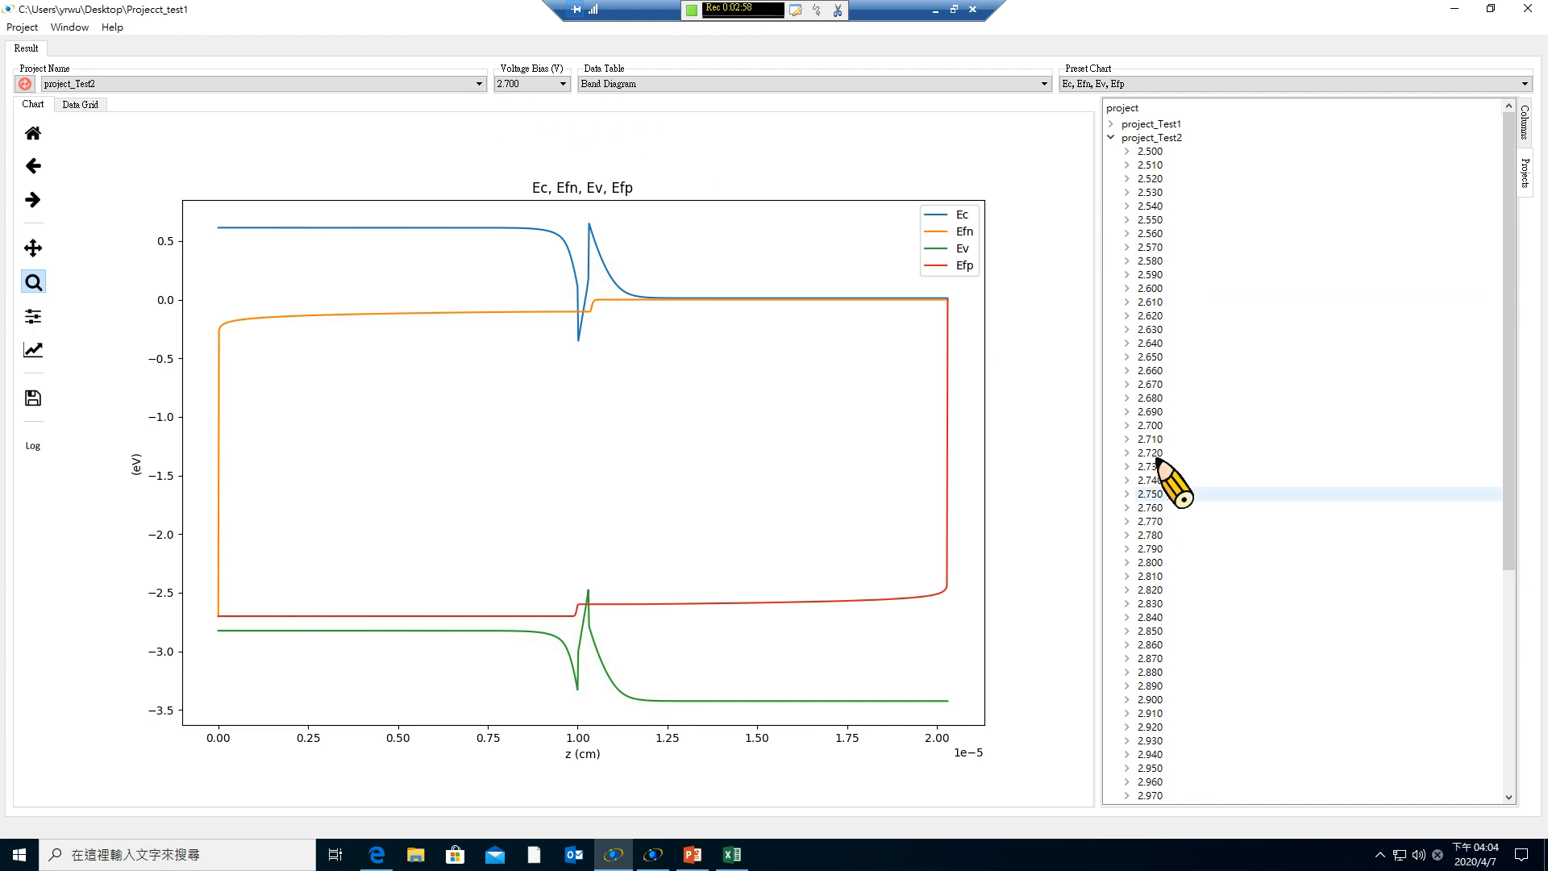
pyautogui.click(1128, 424)
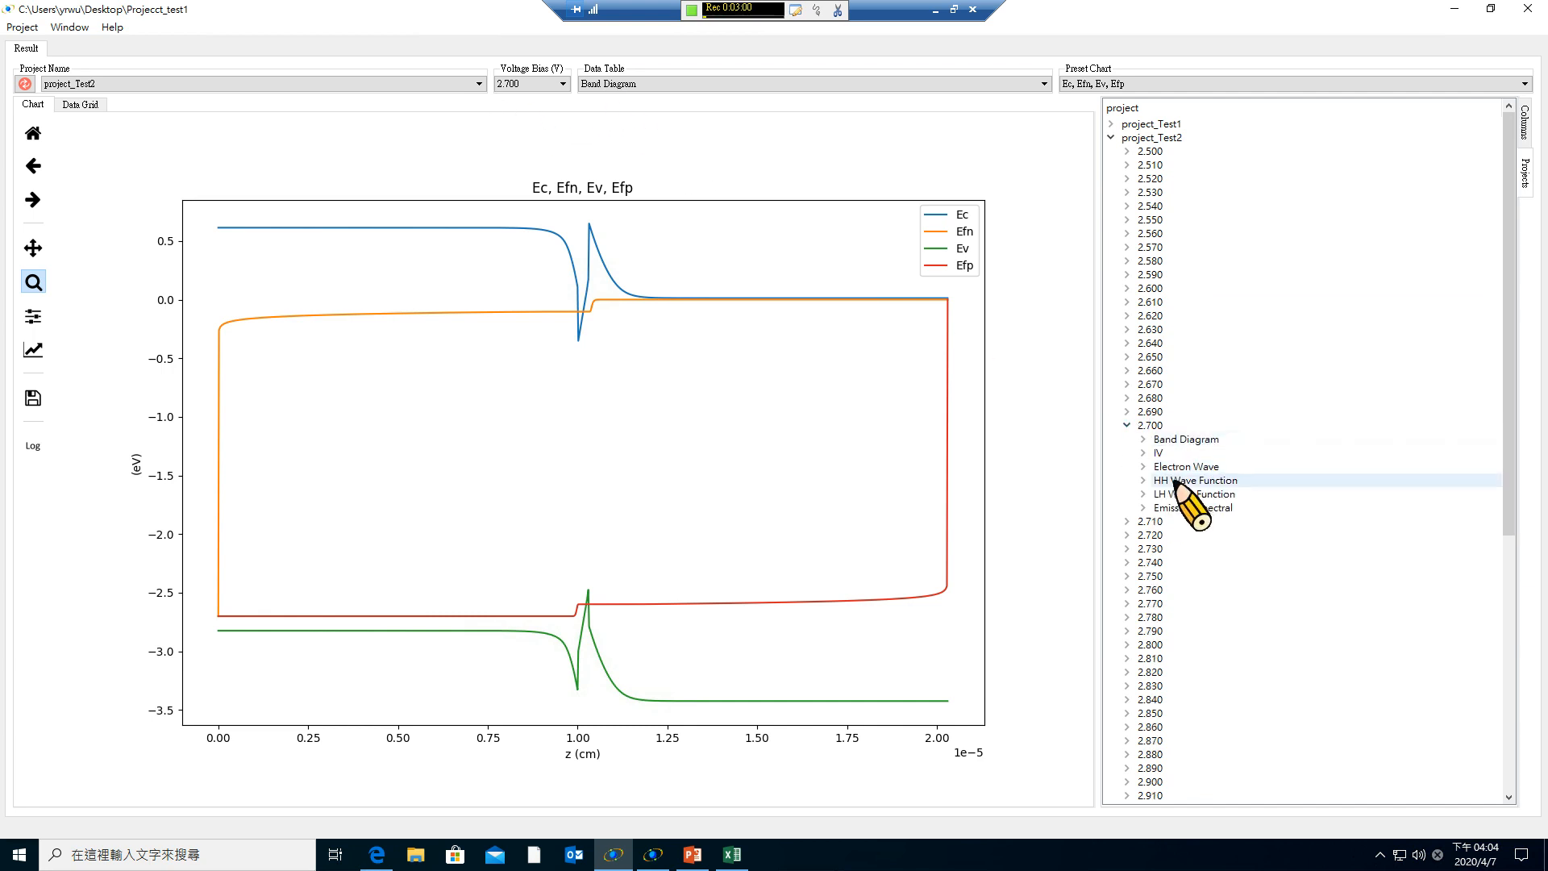
pyautogui.click(1173, 467)
pyautogui.doubleClick(1173, 467)
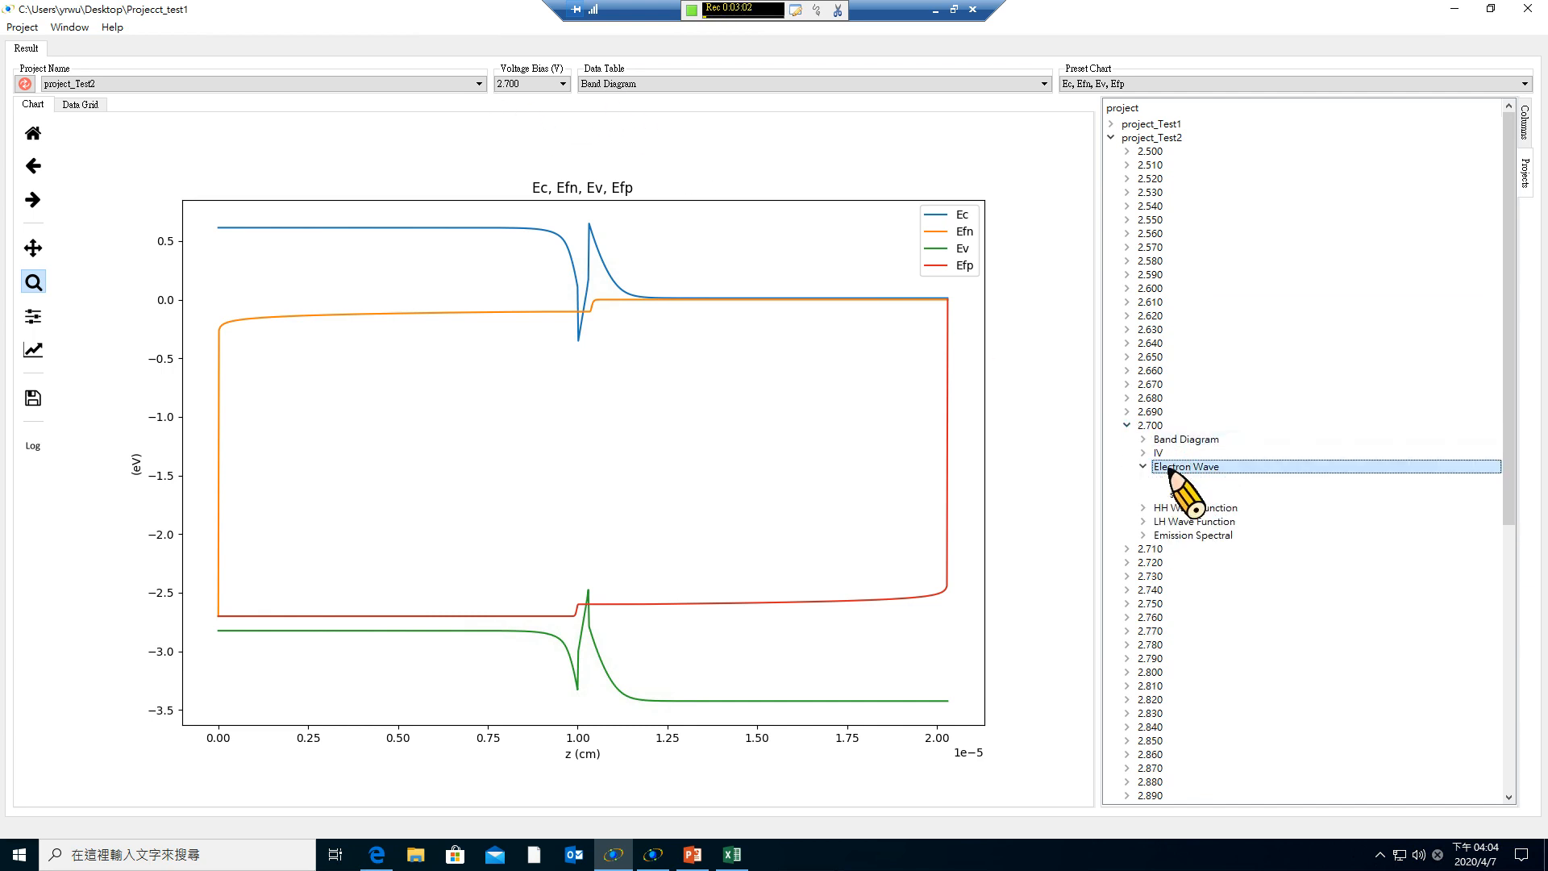
pyautogui.moveTo(1182, 494); pyautogui.dragTo(629, 492)
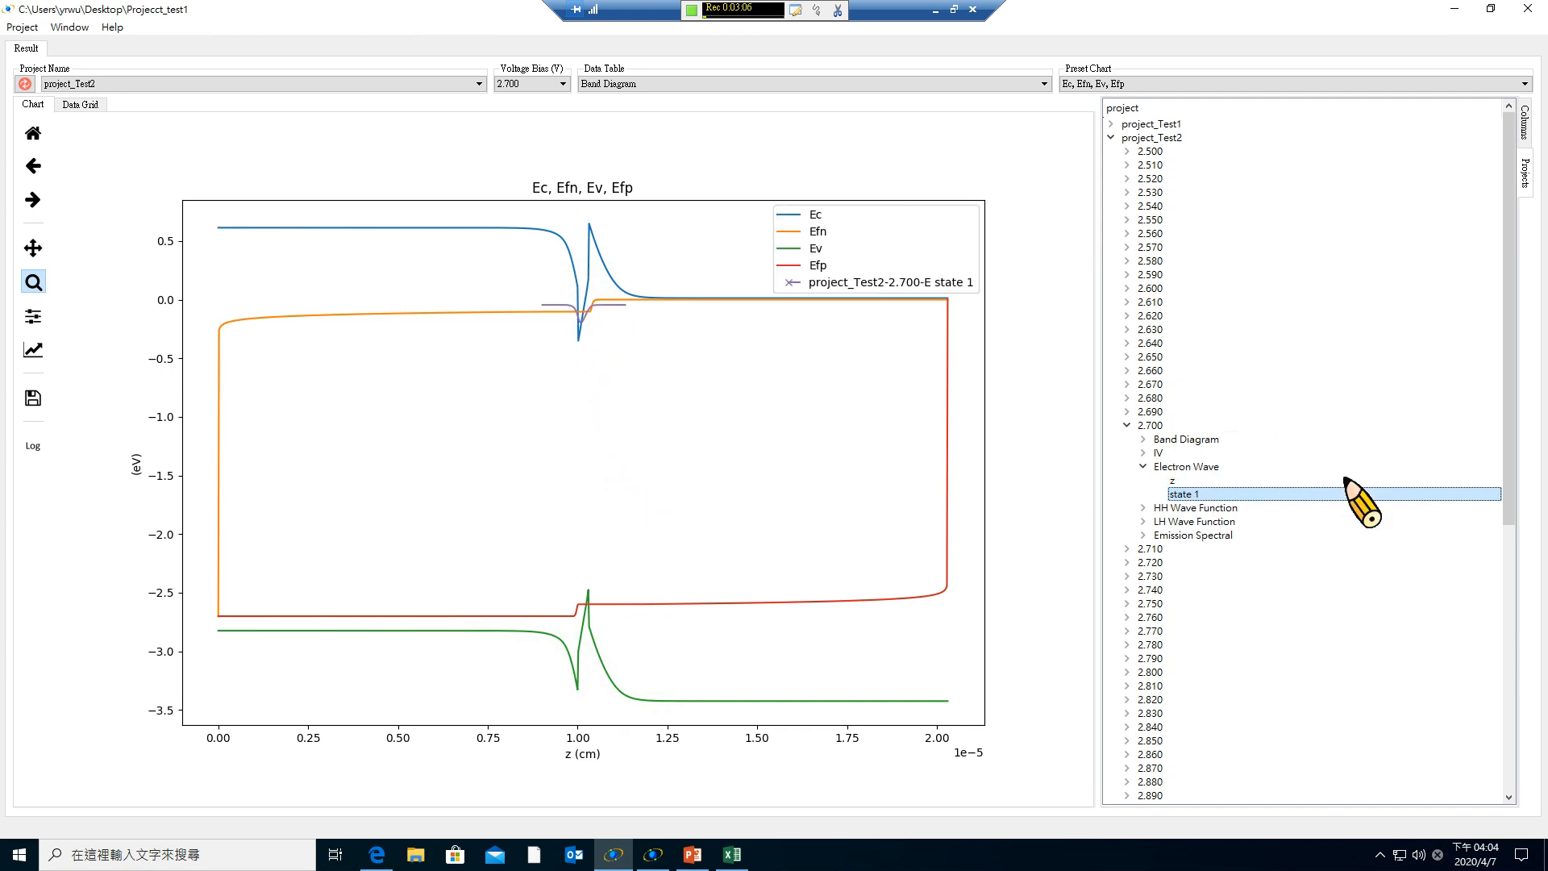
# Overlay HH Wave Function states 1, 2 and 3 of project_Test2 at 2.700 V on the band diagram and enlarge the well region.
pyautogui.click(1202, 508)
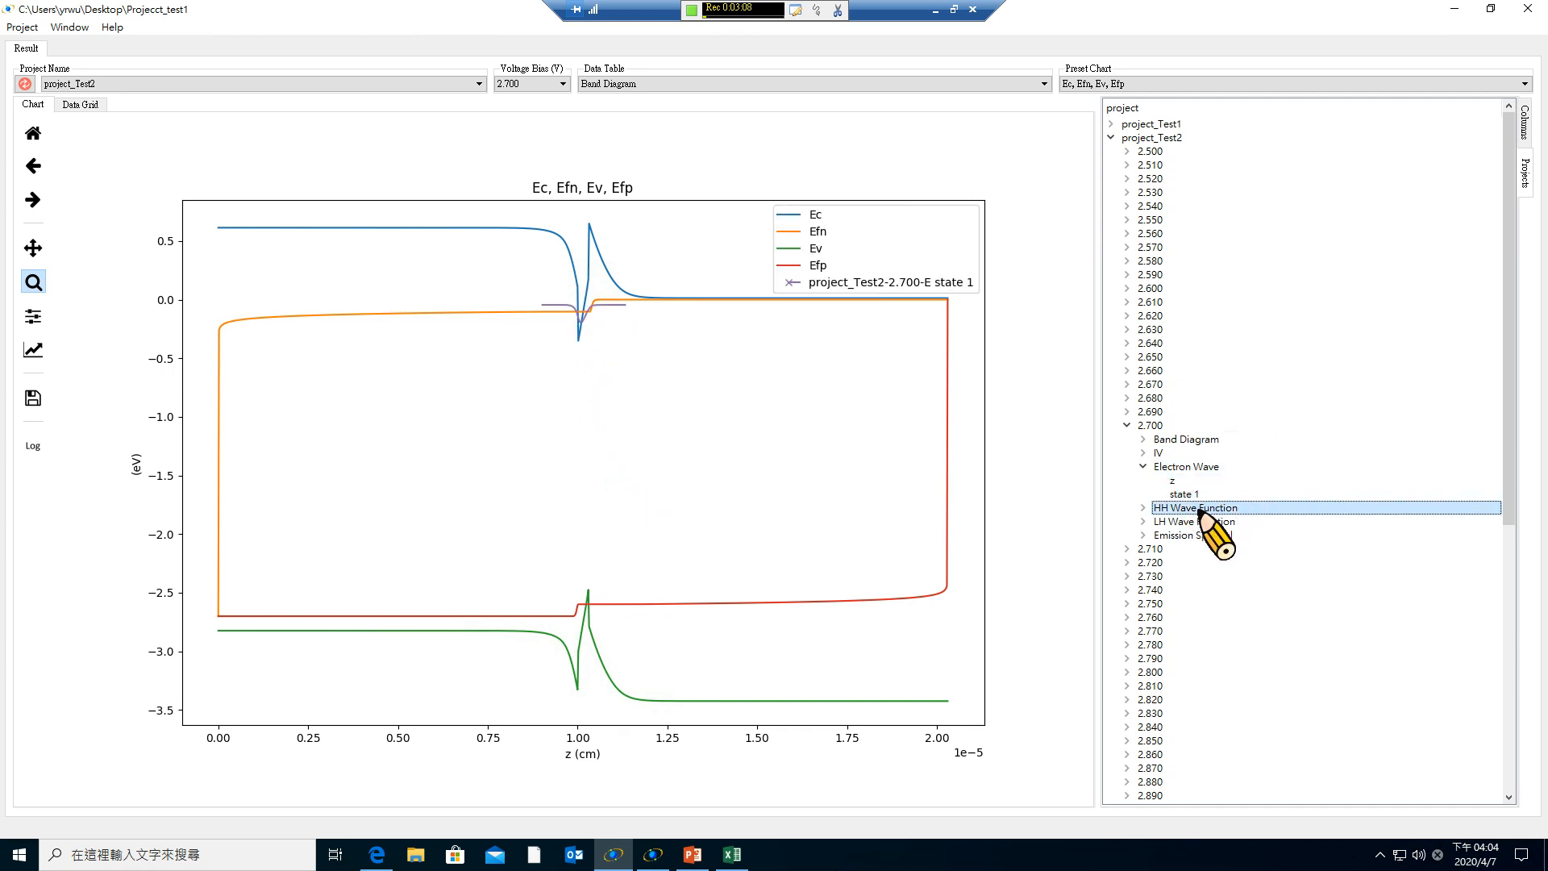
pyautogui.doubleClick(1199, 509)
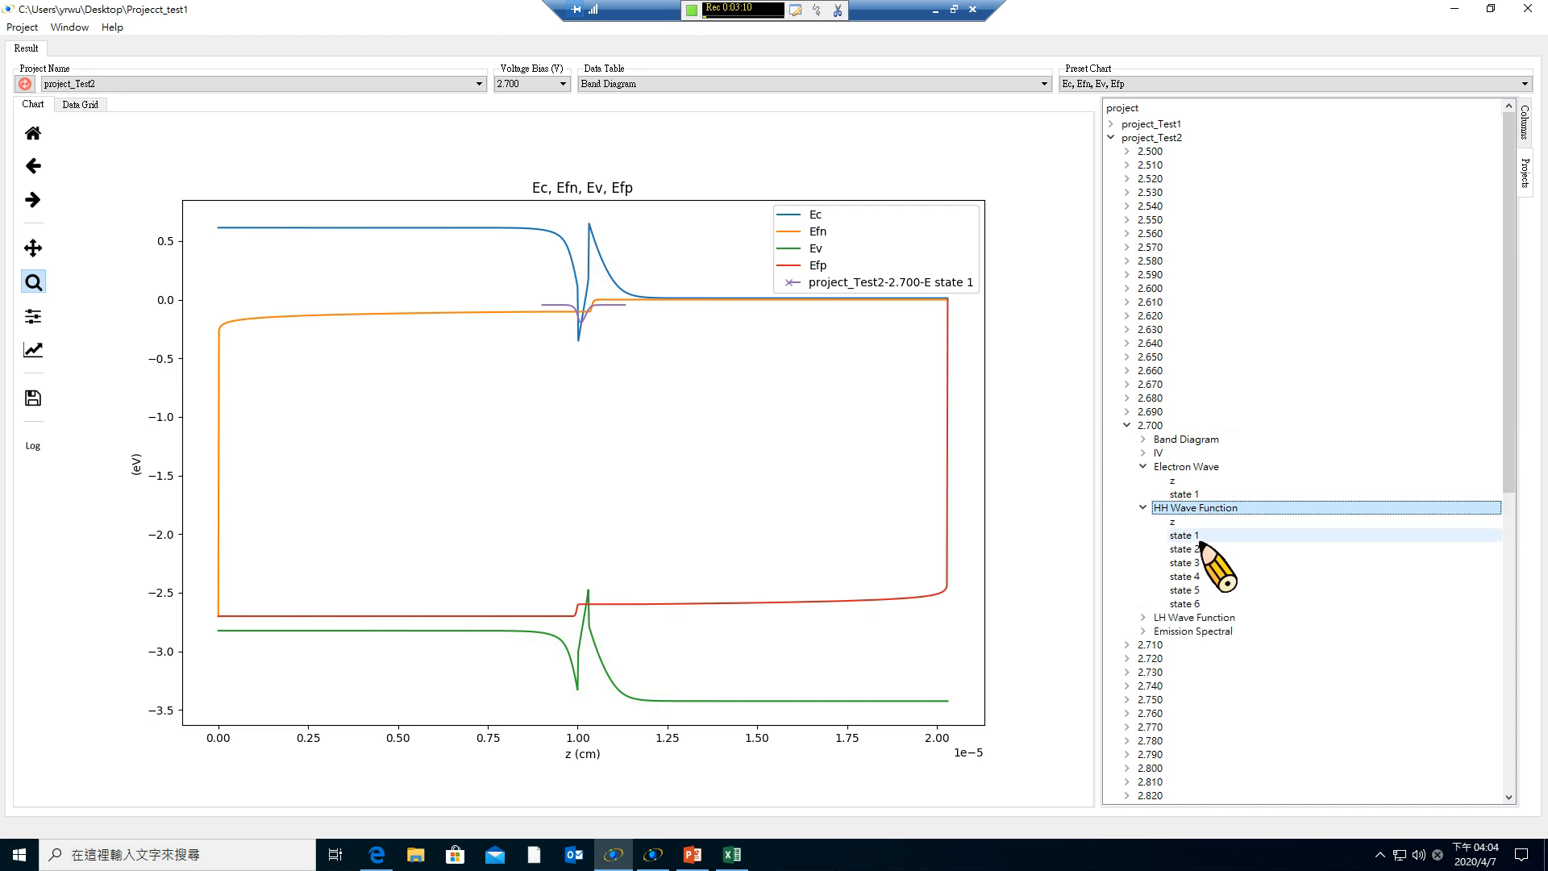
pyautogui.moveTo(1195, 539); pyautogui.dragTo(623, 655)
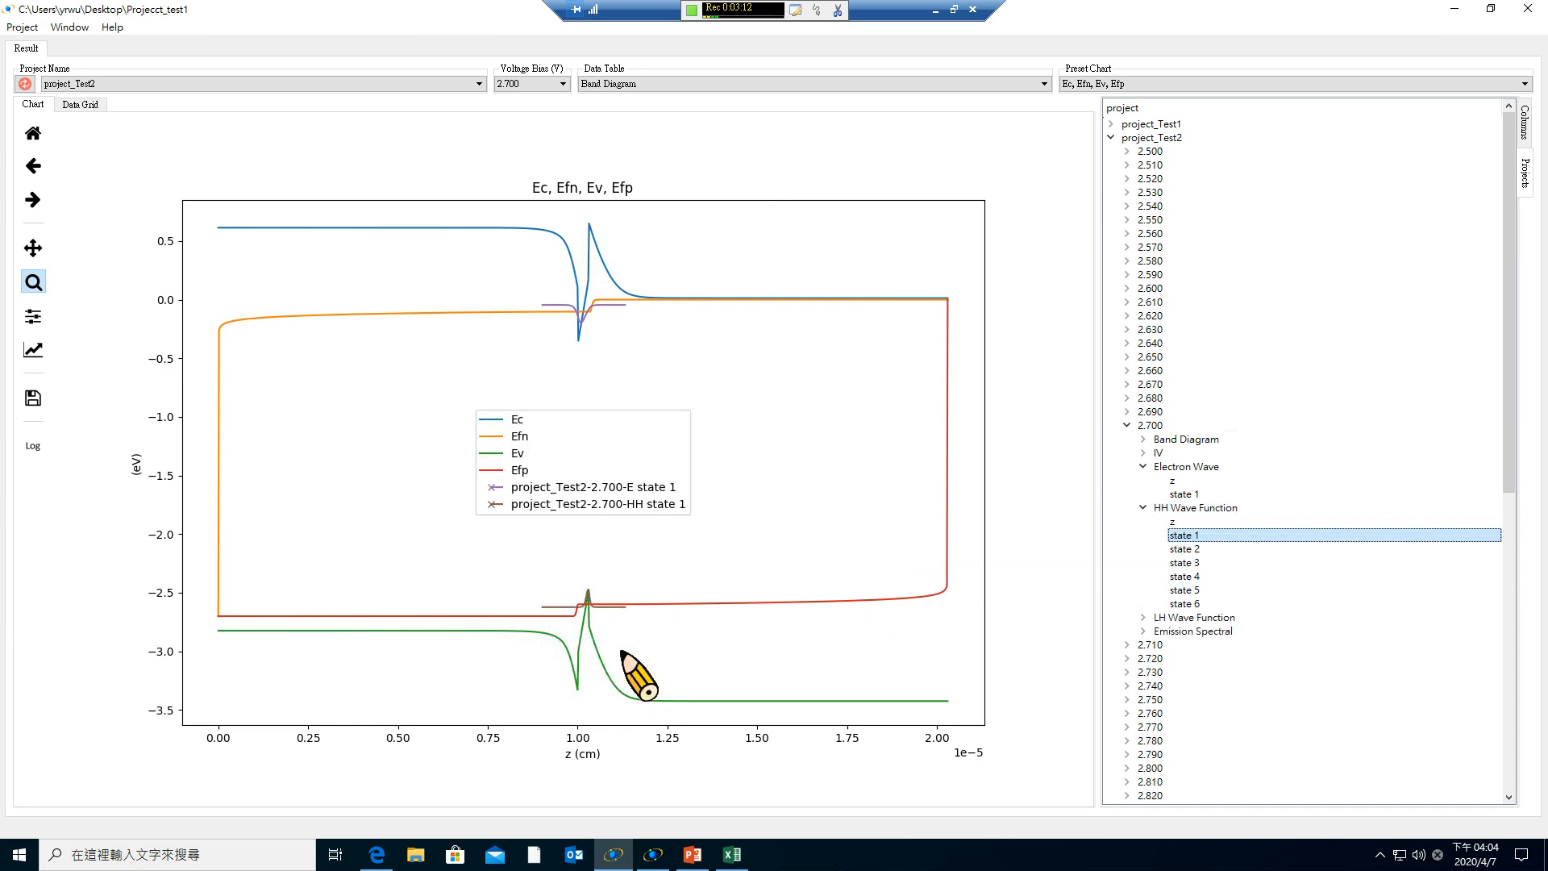
pyautogui.moveTo(1182, 549); pyautogui.dragTo(669, 645)
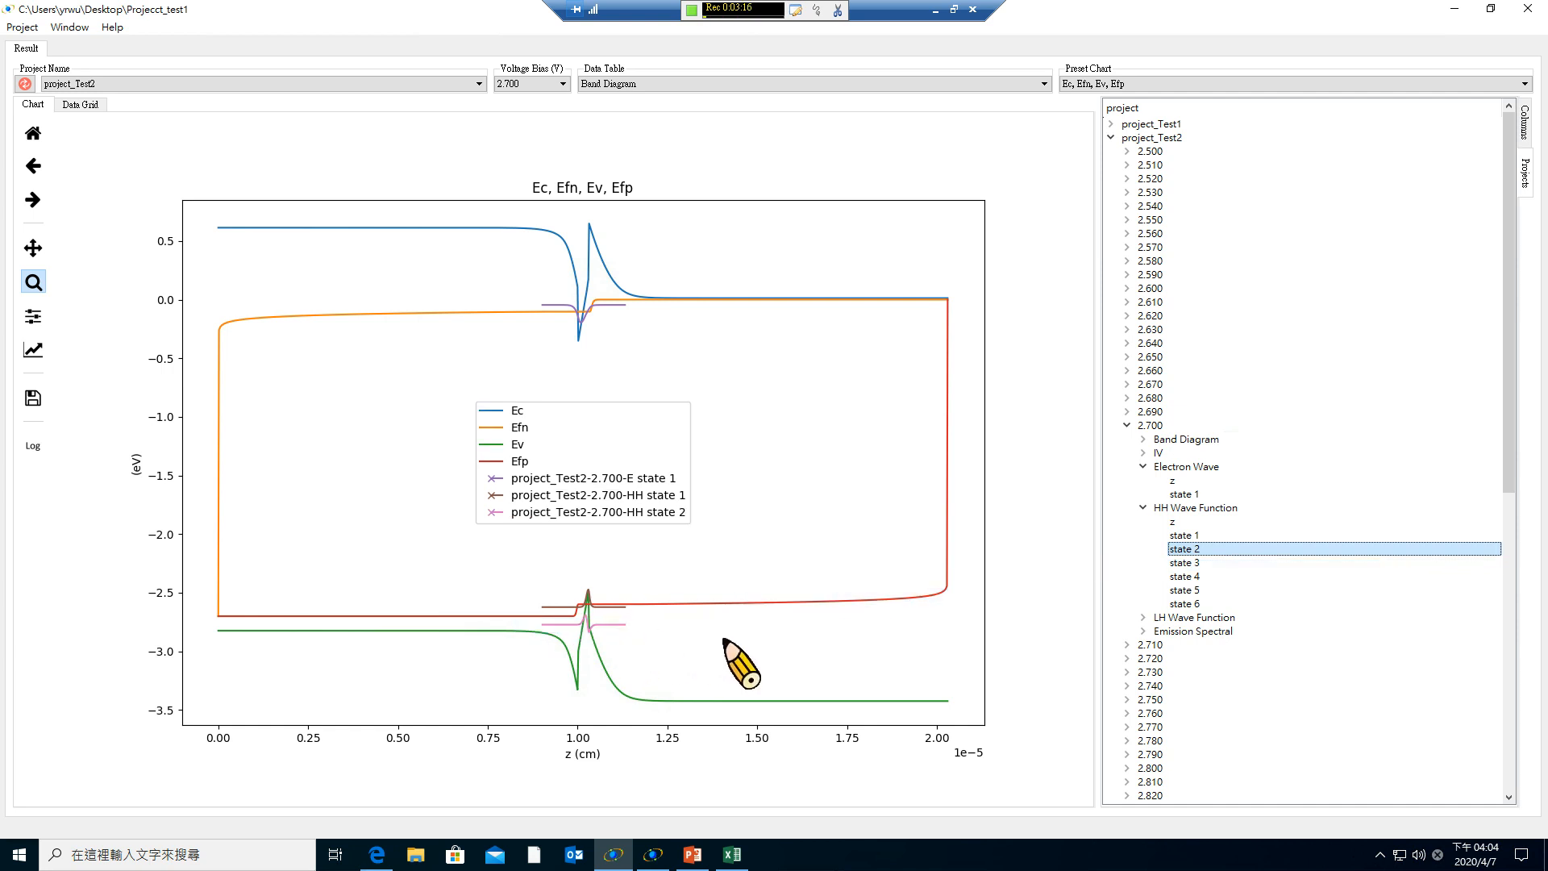
pyautogui.click(1193, 563)
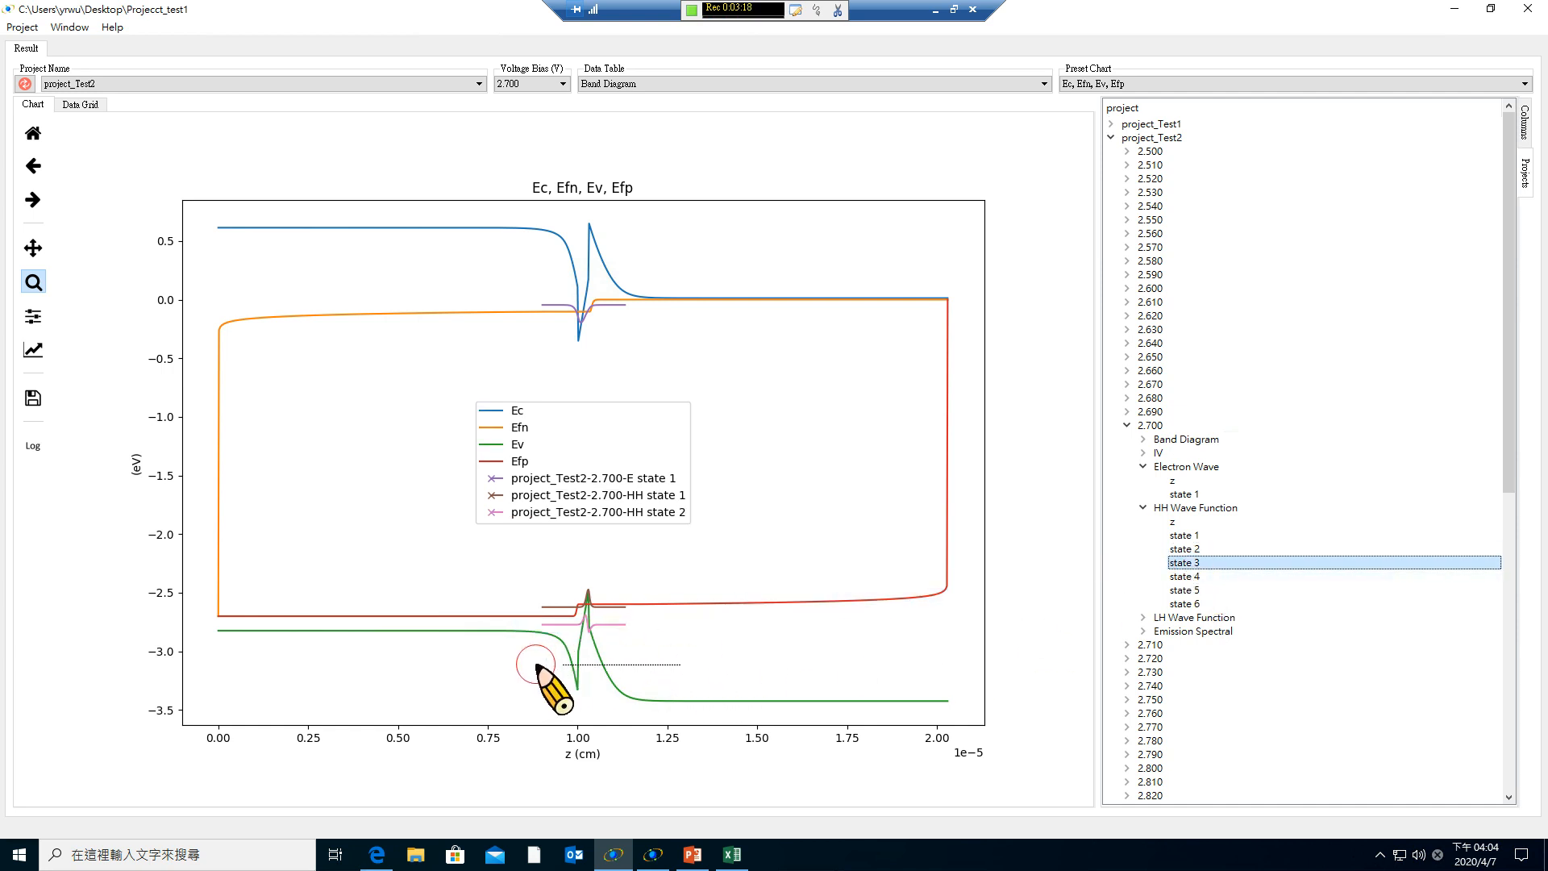
pyautogui.moveTo(1213, 560); pyautogui.dragTo(588, 662)
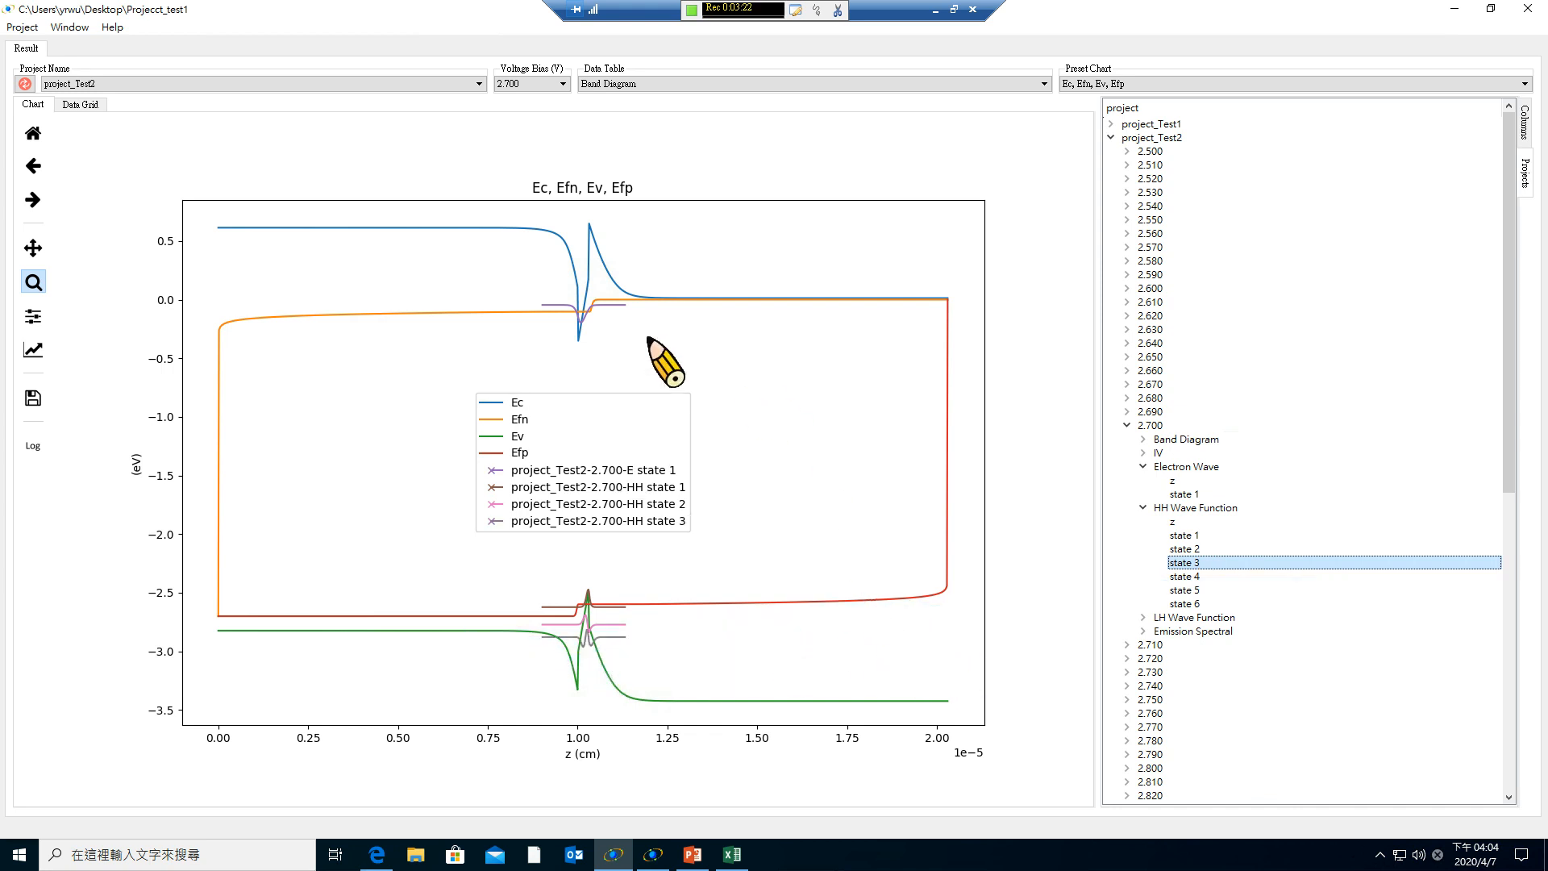
pyautogui.moveTo(505, 208); pyautogui.dragTo(678, 715)
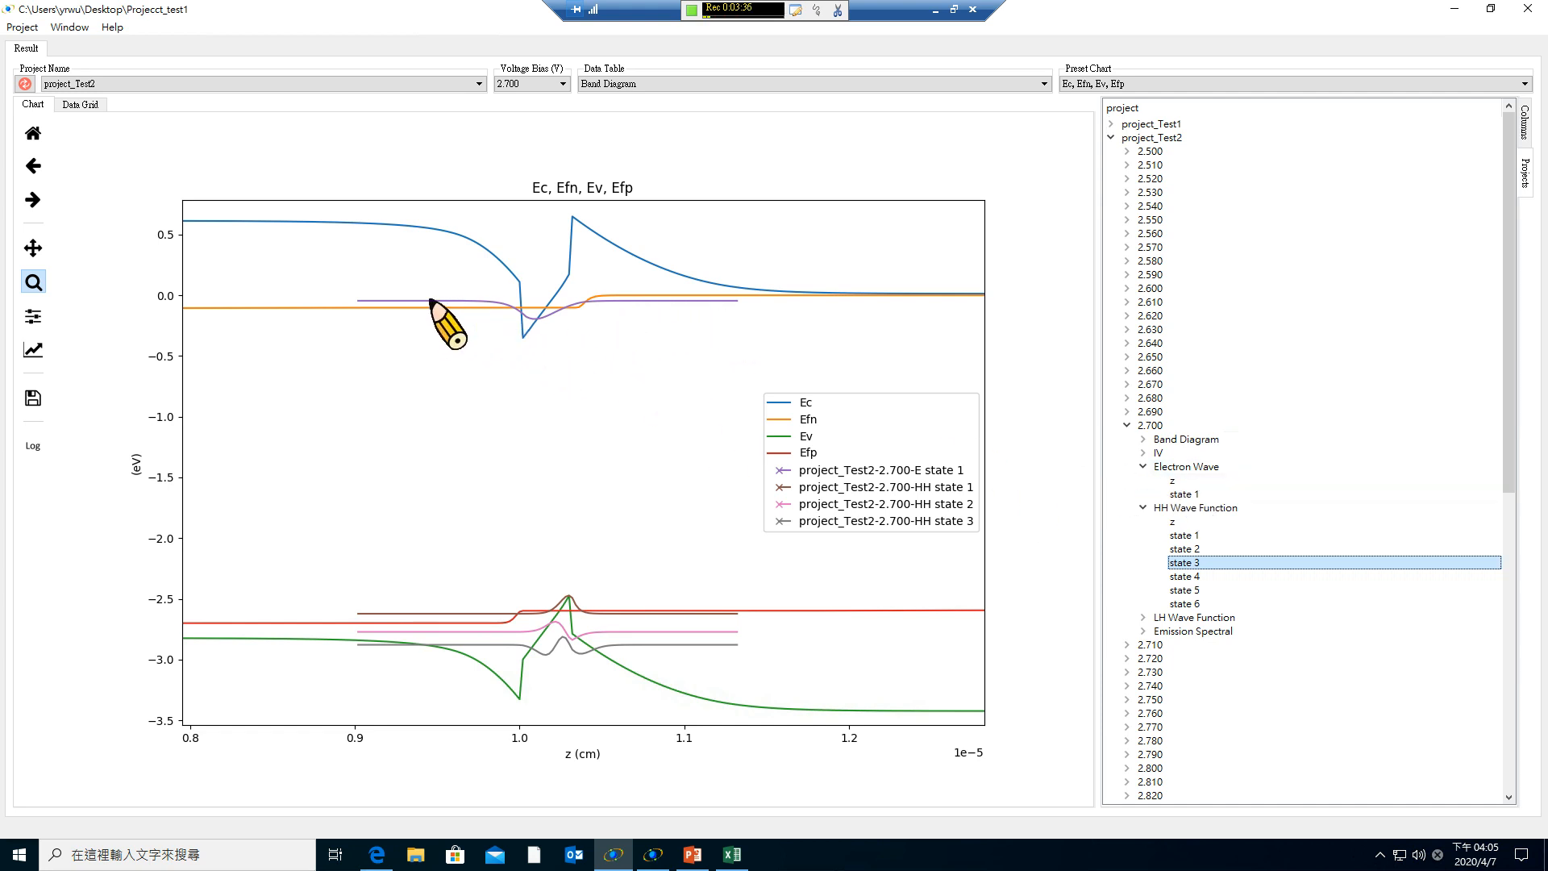
pyautogui.moveTo(340, 202); pyautogui.dragTo(746, 722)
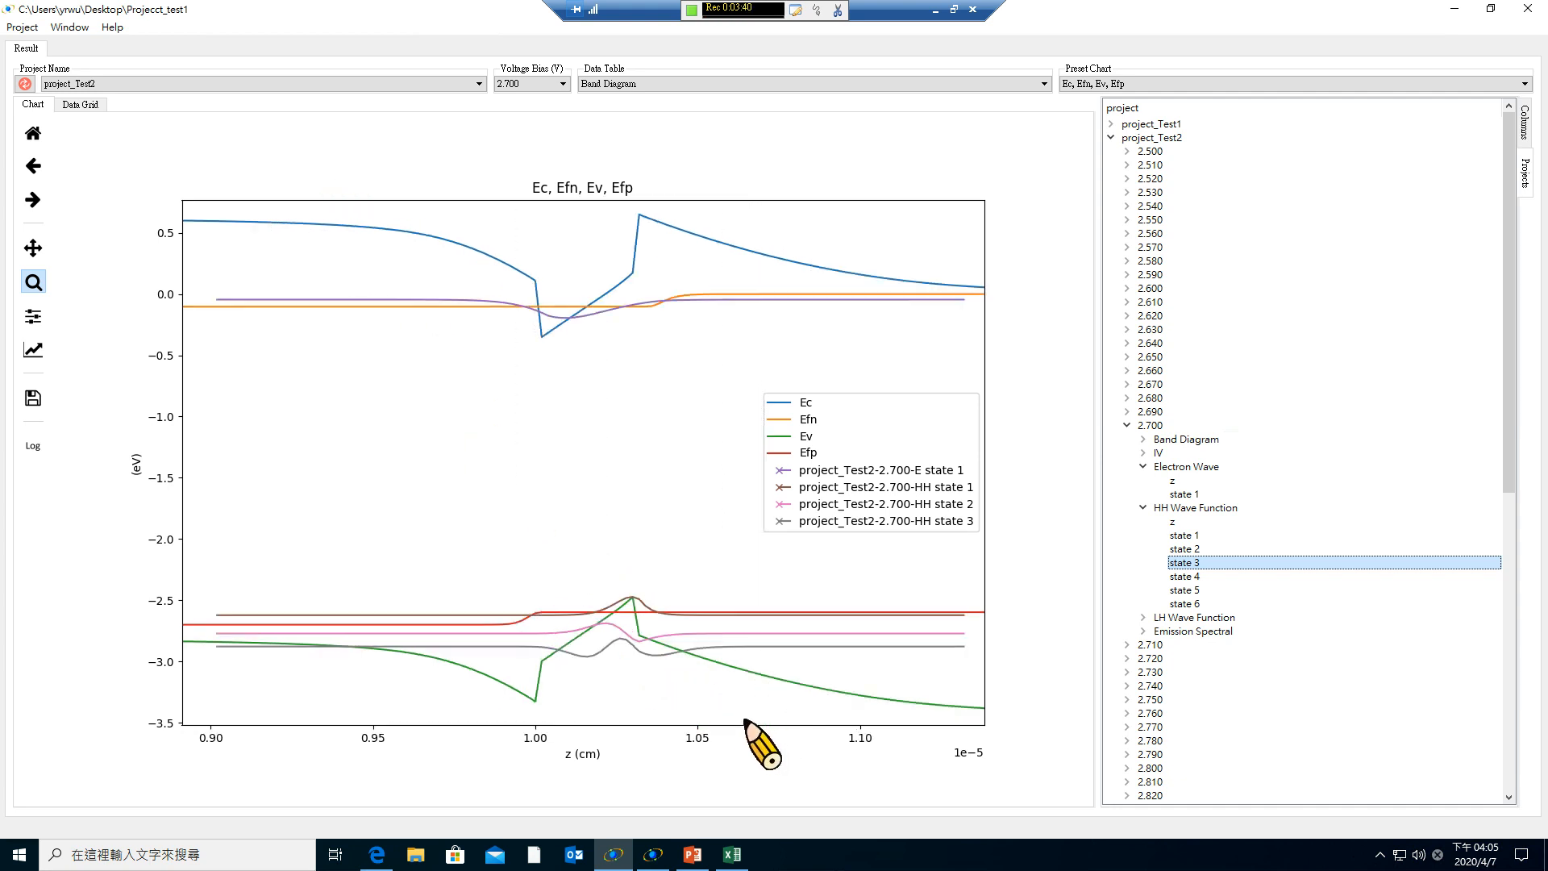
# Overlay the project_Test2 n and p curves at 2.700 V on the y2 axis and zoom in around the quantum well.
pyautogui.click(1144, 509)
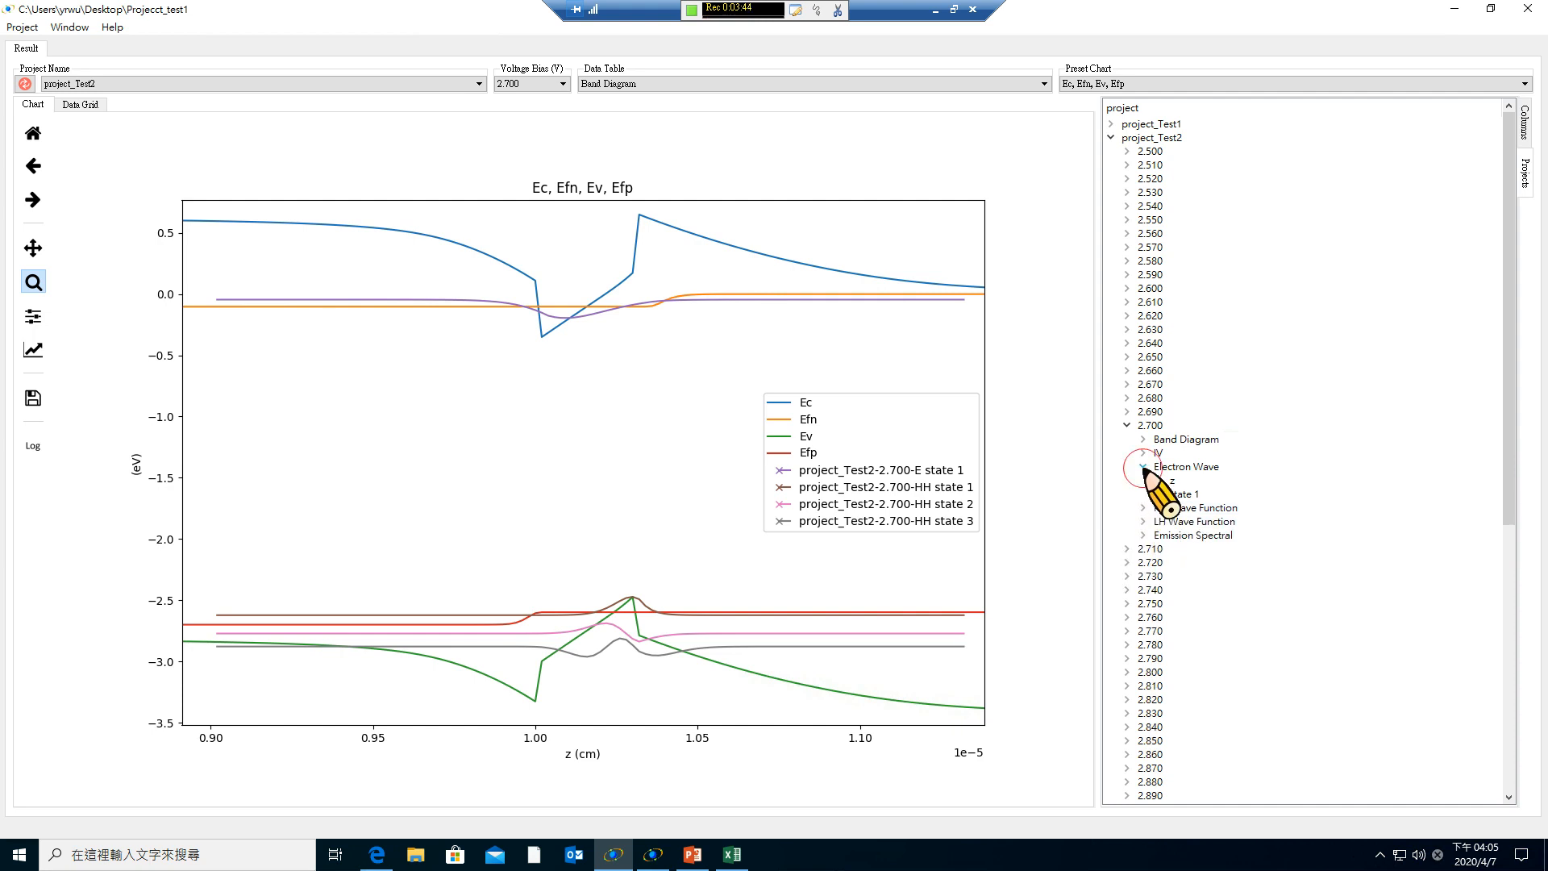
pyautogui.click(1143, 467)
pyautogui.click(1144, 440)
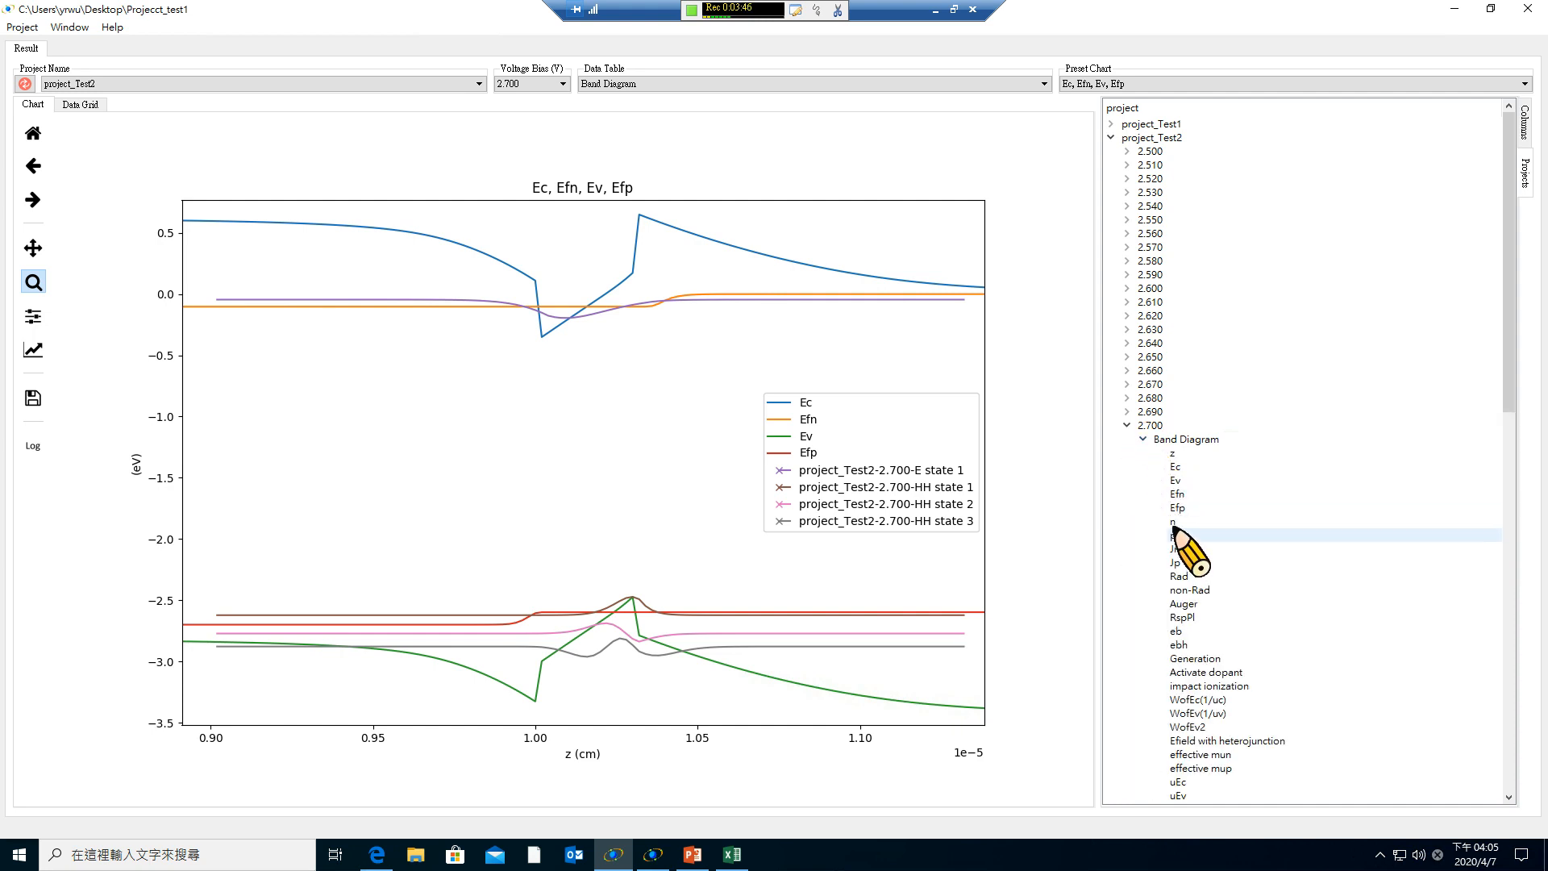
pyautogui.moveTo(1172, 524); pyautogui.dragTo(599, 506)
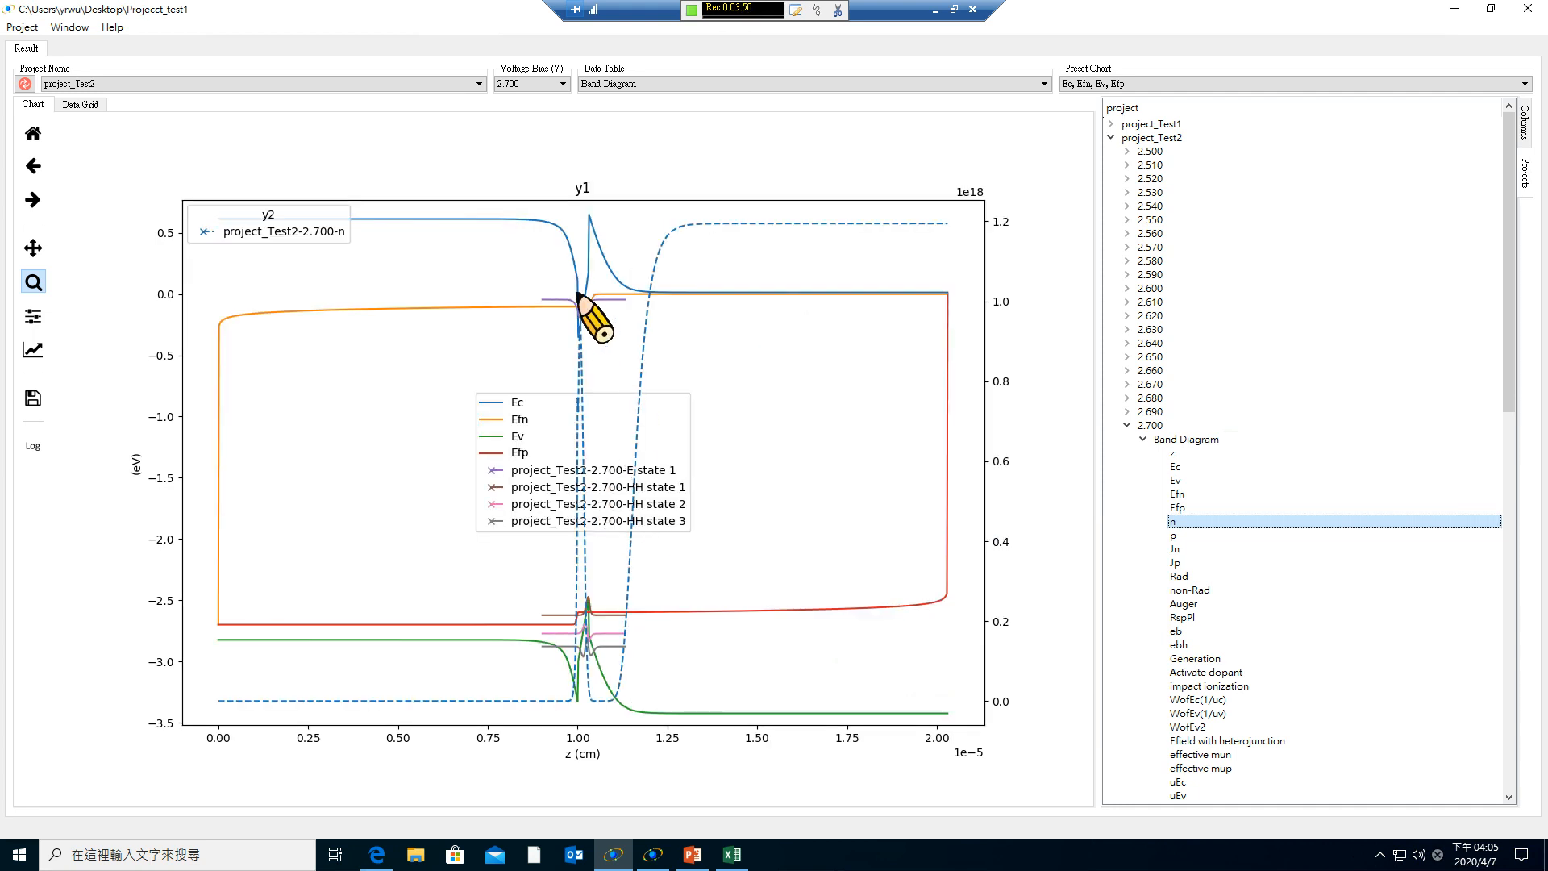
pyautogui.moveTo(545, 222); pyautogui.dragTo(657, 722)
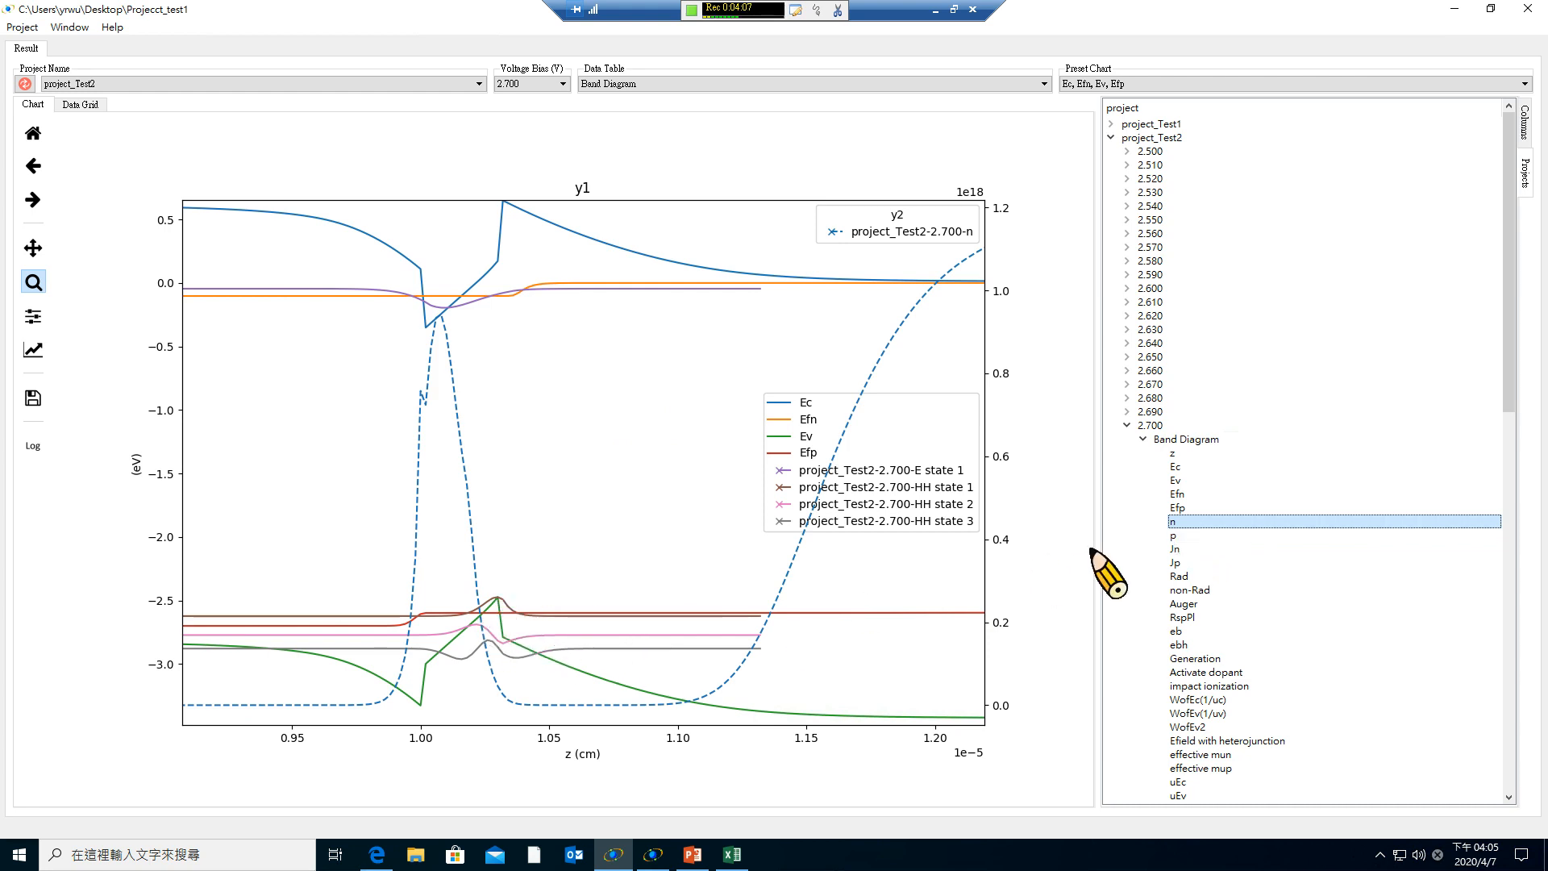
pyautogui.click(1172, 537)
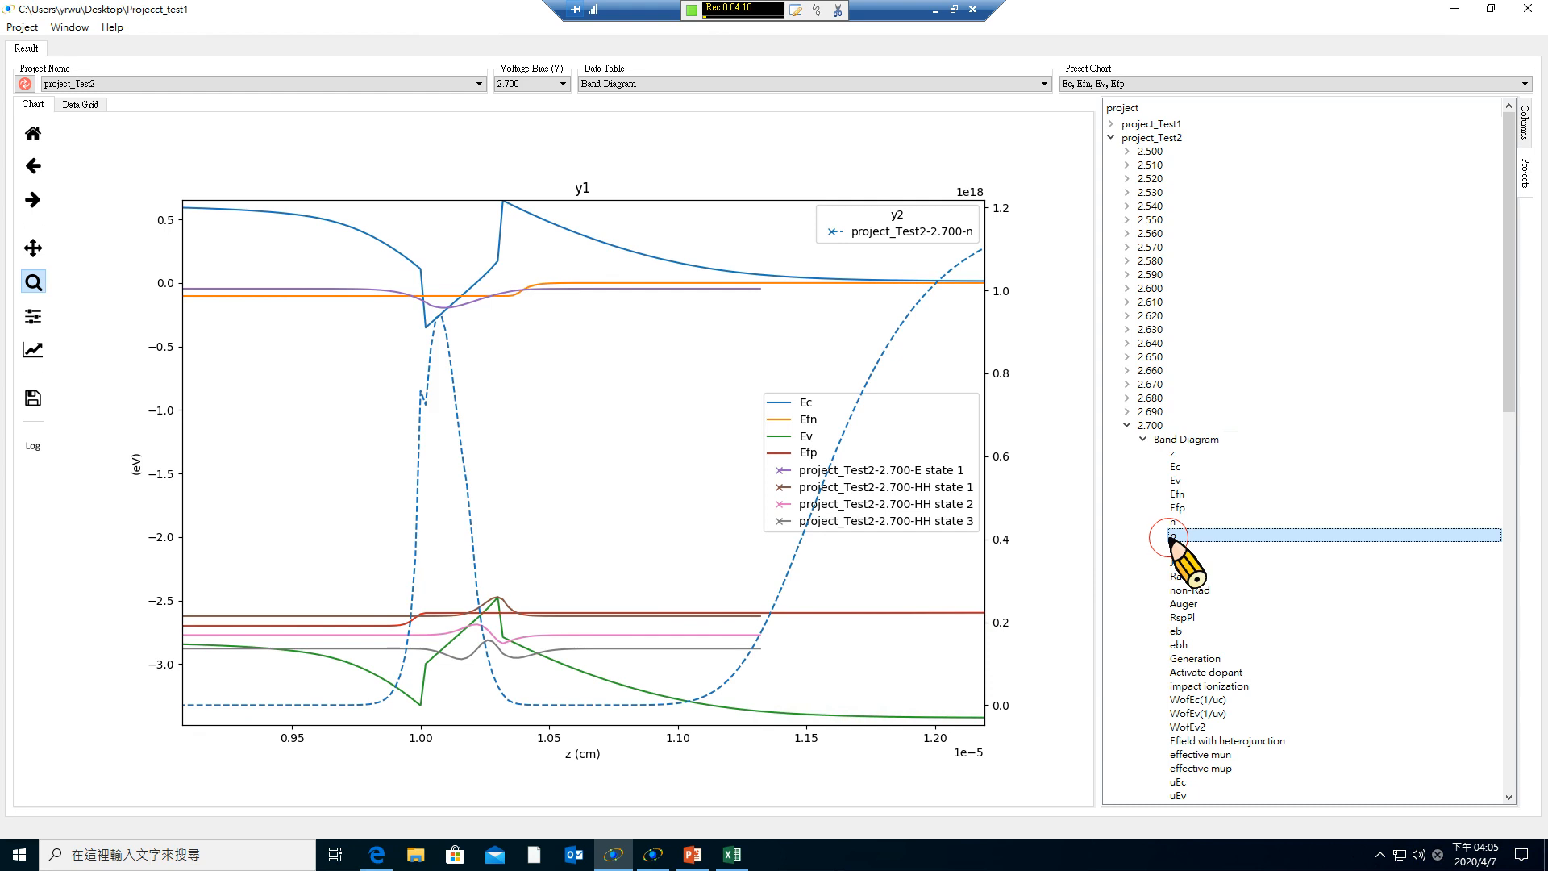
pyautogui.moveTo(1170, 539); pyautogui.dragTo(475, 535)
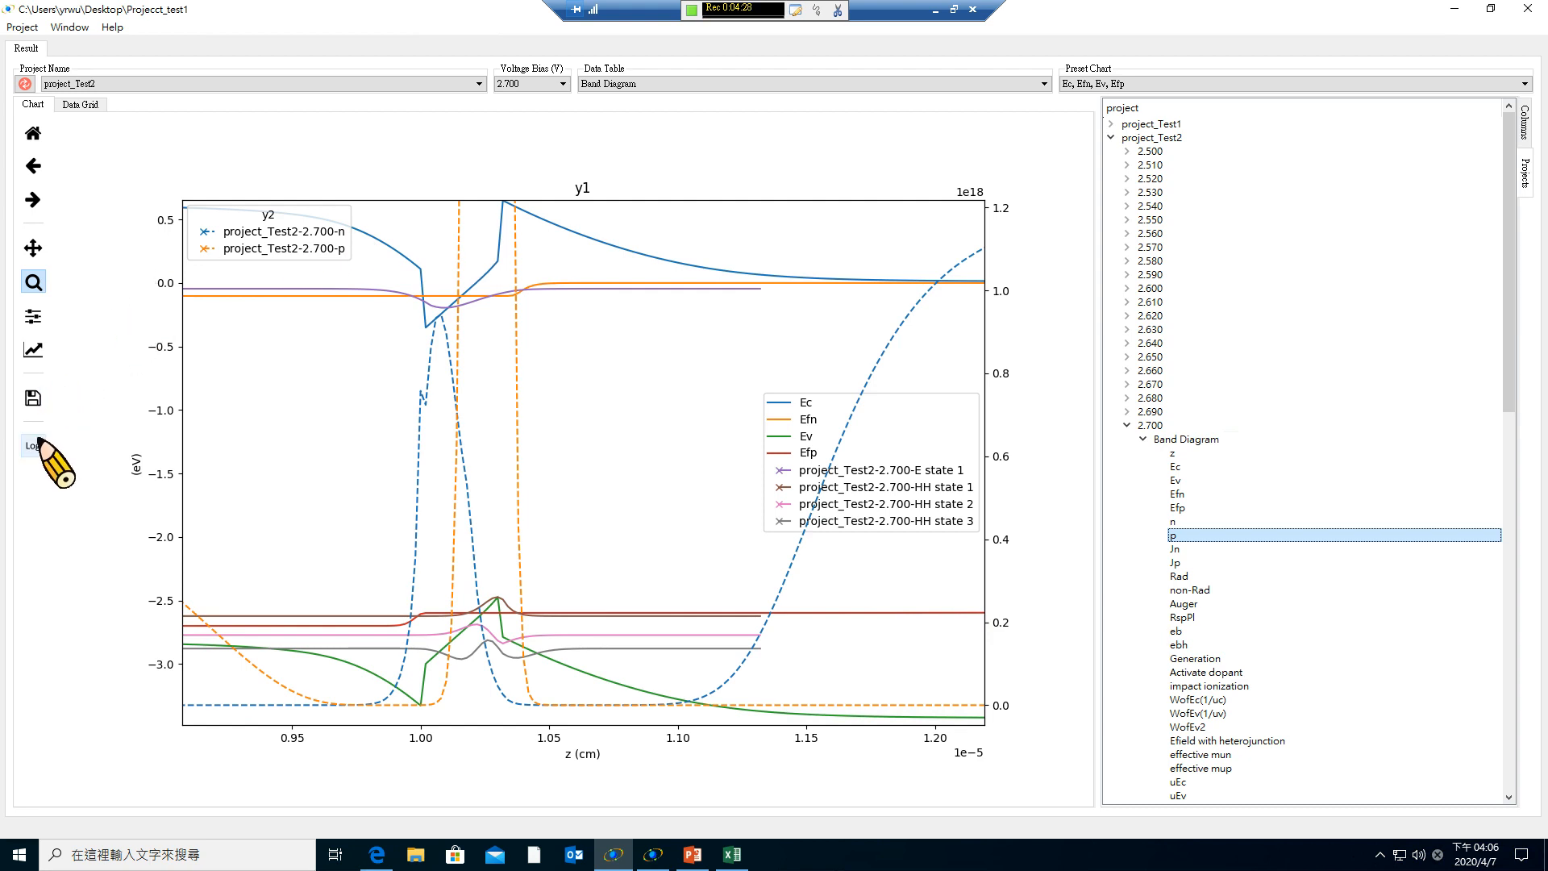
# Inspect the chart's border and spacing settings and the axes customization, closing both without changes.
pyautogui.click(33, 316)
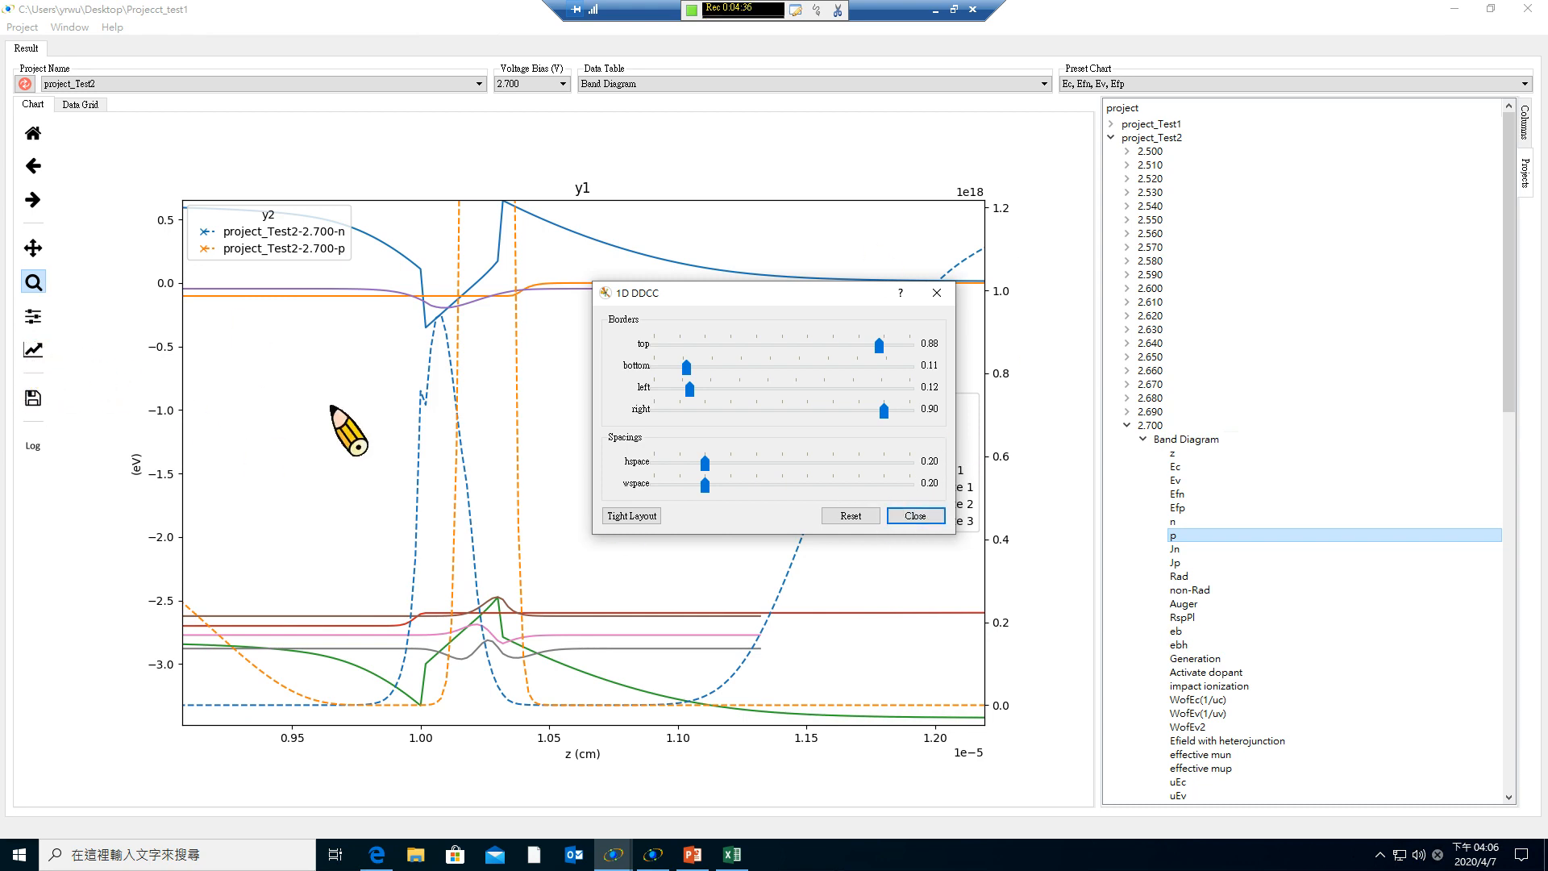
pyautogui.click(916, 515)
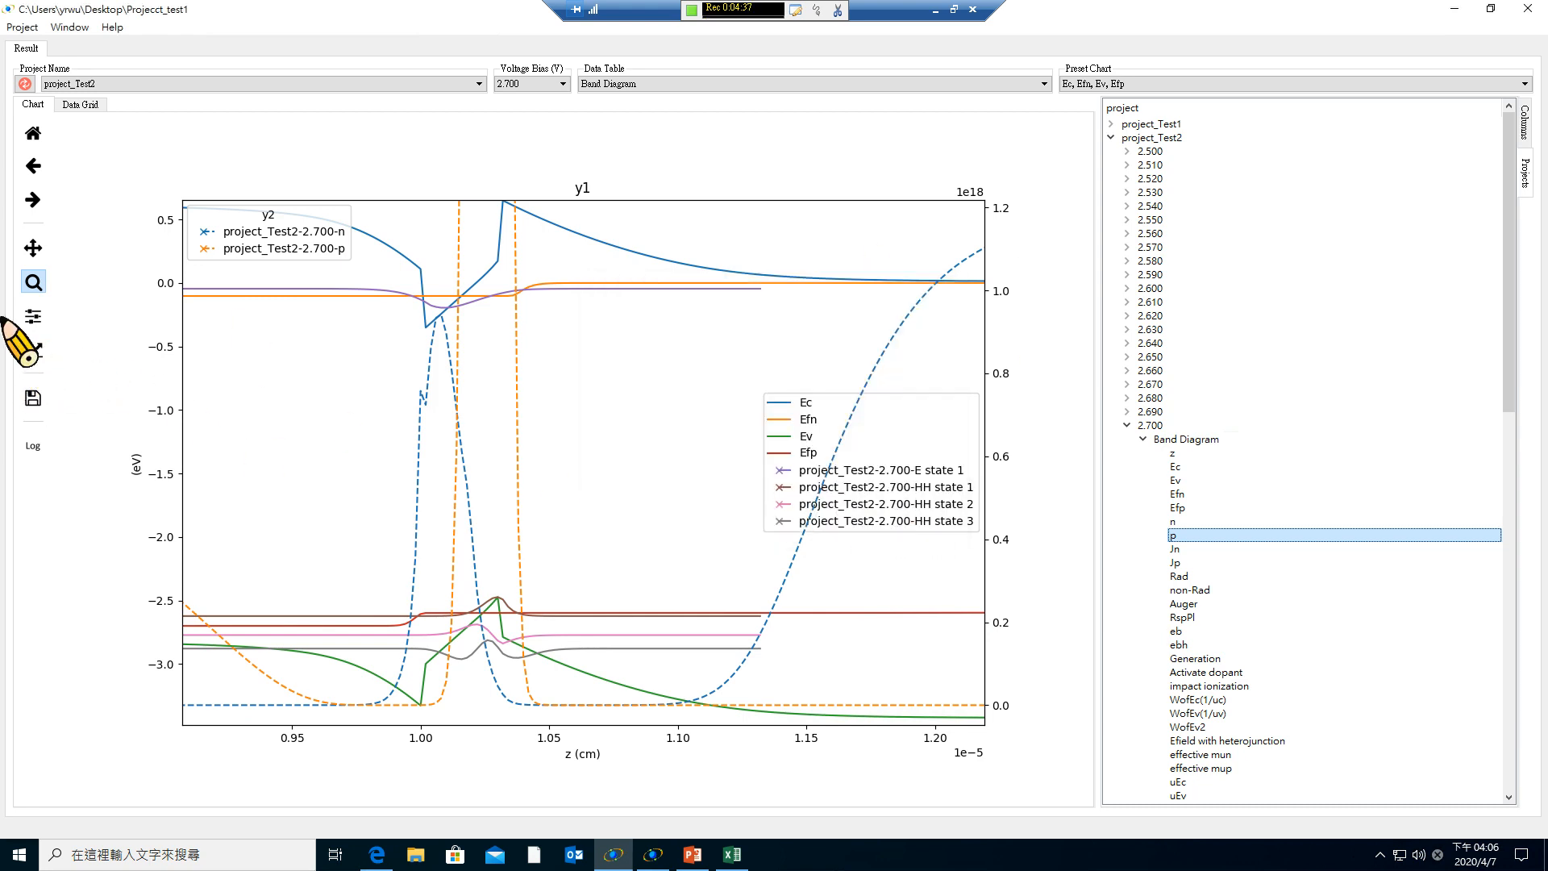
pyautogui.click(33, 349)
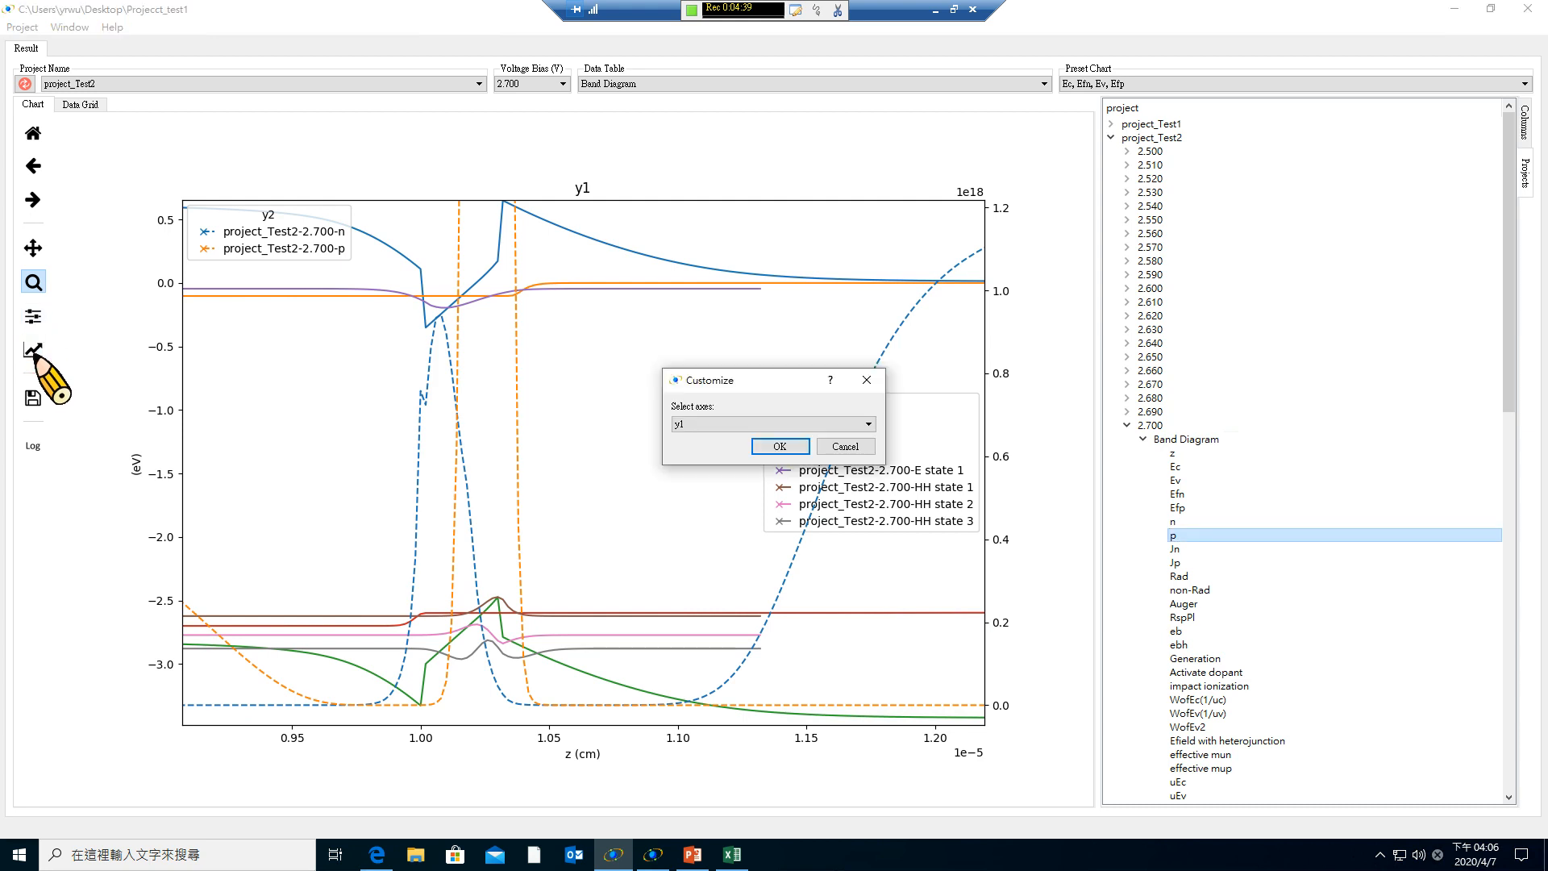
pyautogui.click(843, 446)
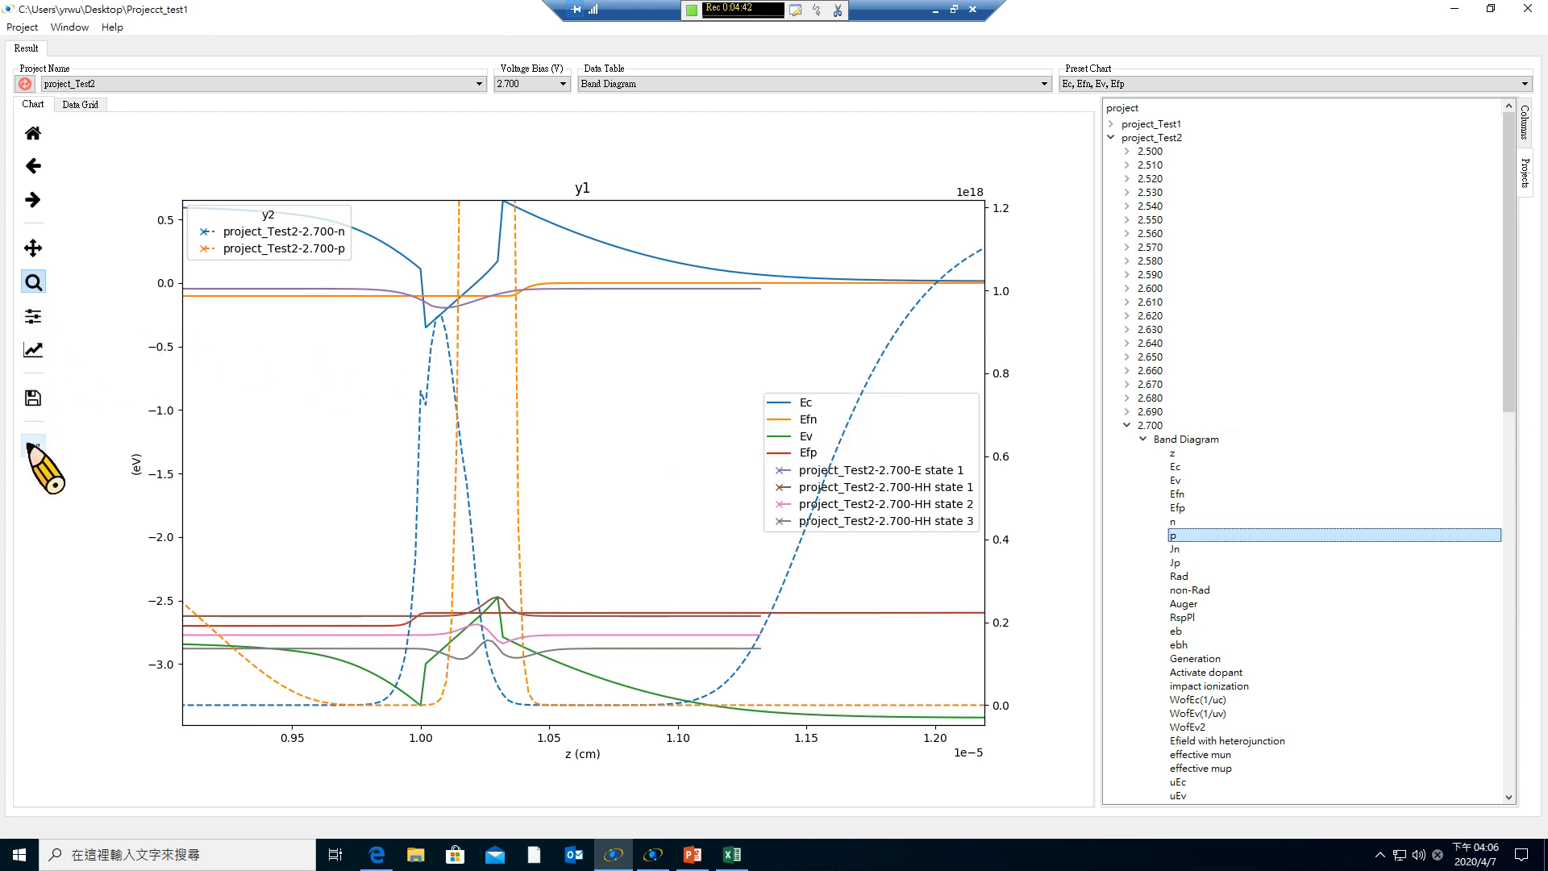
# Open the figure options for the secondary (anonymous AxesSubplot) axes and apply a Y-axis maximum of 1.219017901891253e+19.
pyautogui.click(33, 349)
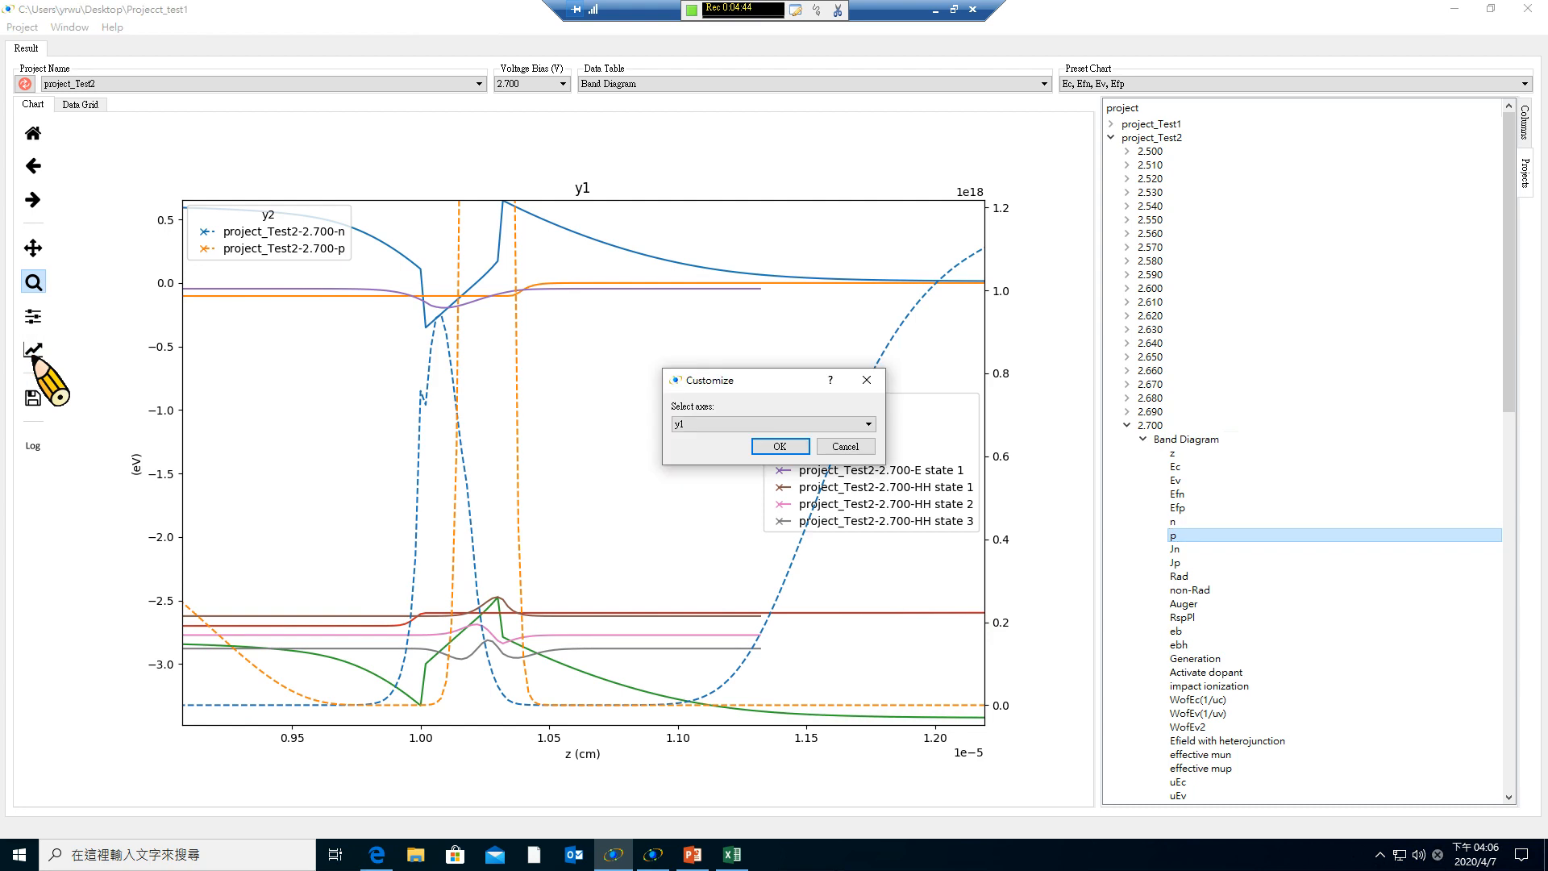
pyautogui.click(839, 446)
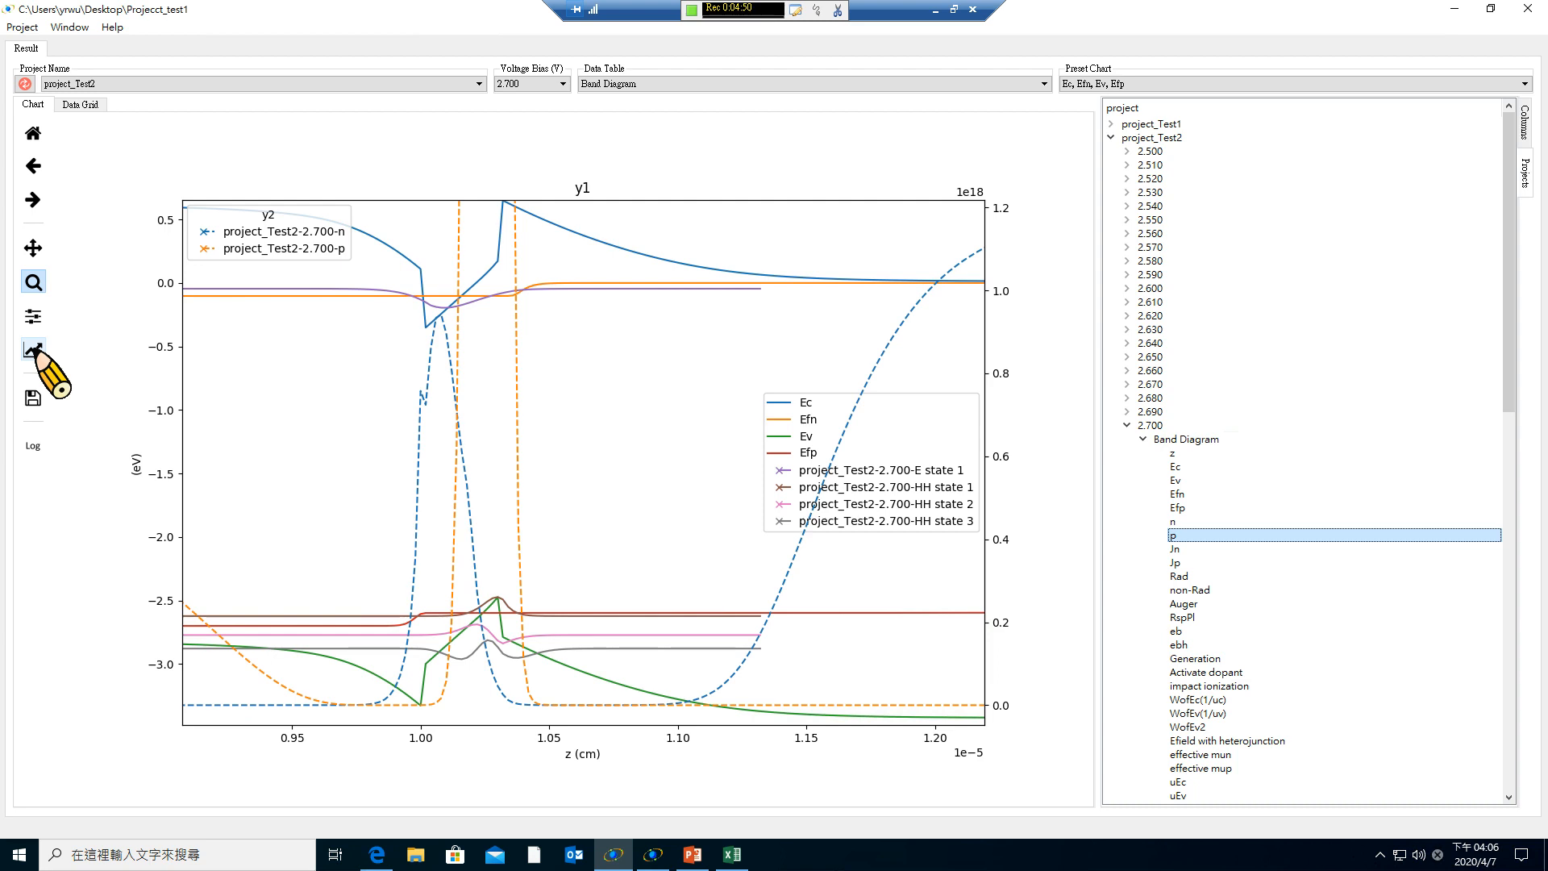
pyautogui.click(33, 349)
pyautogui.click(863, 423)
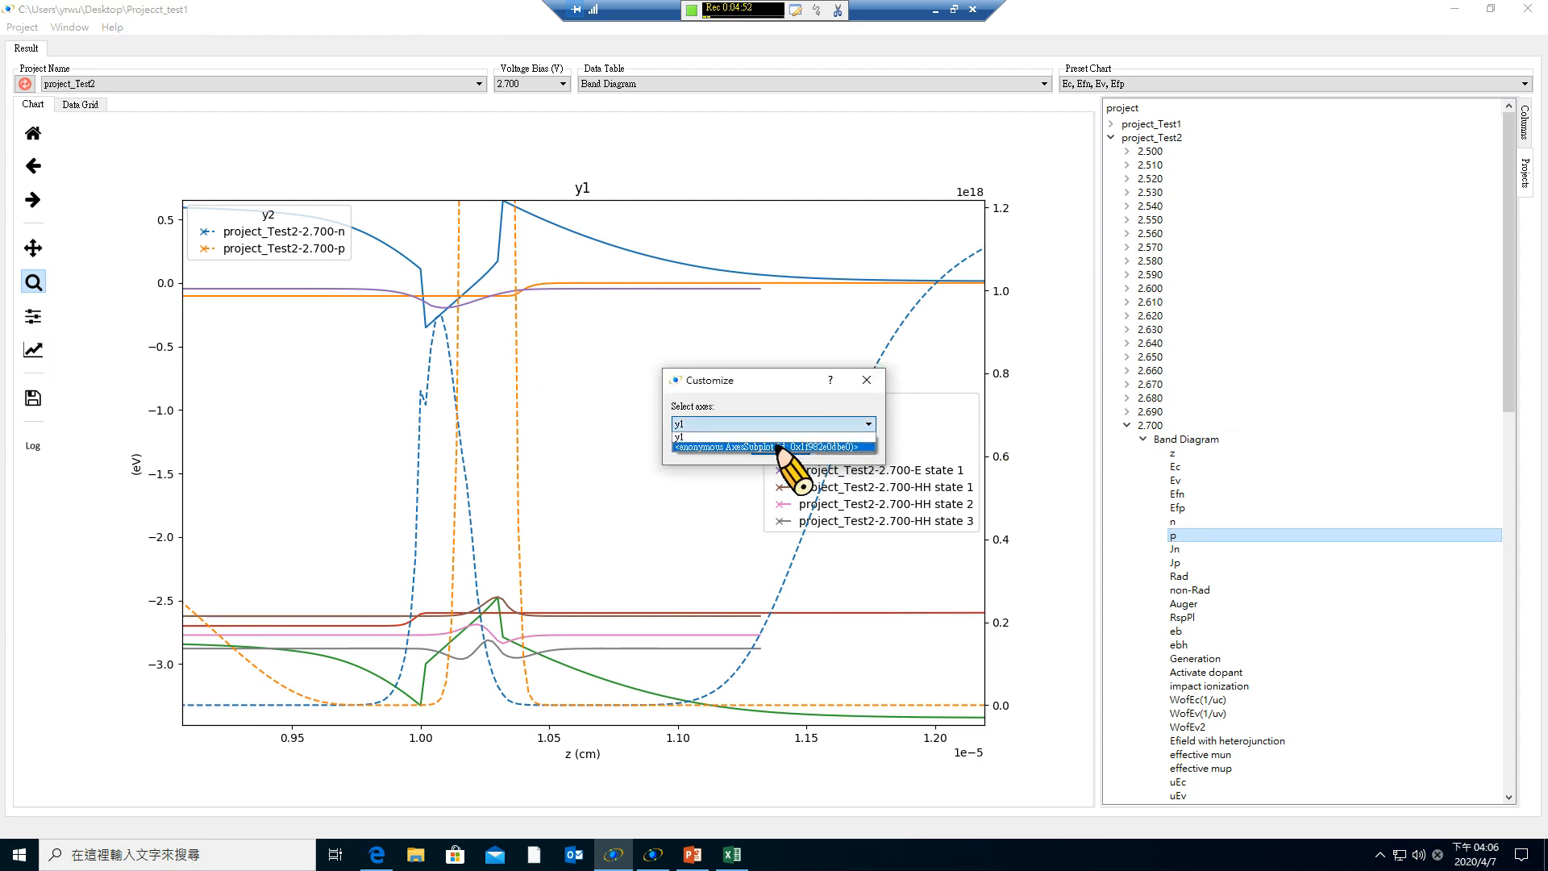
pyautogui.click(777, 446)
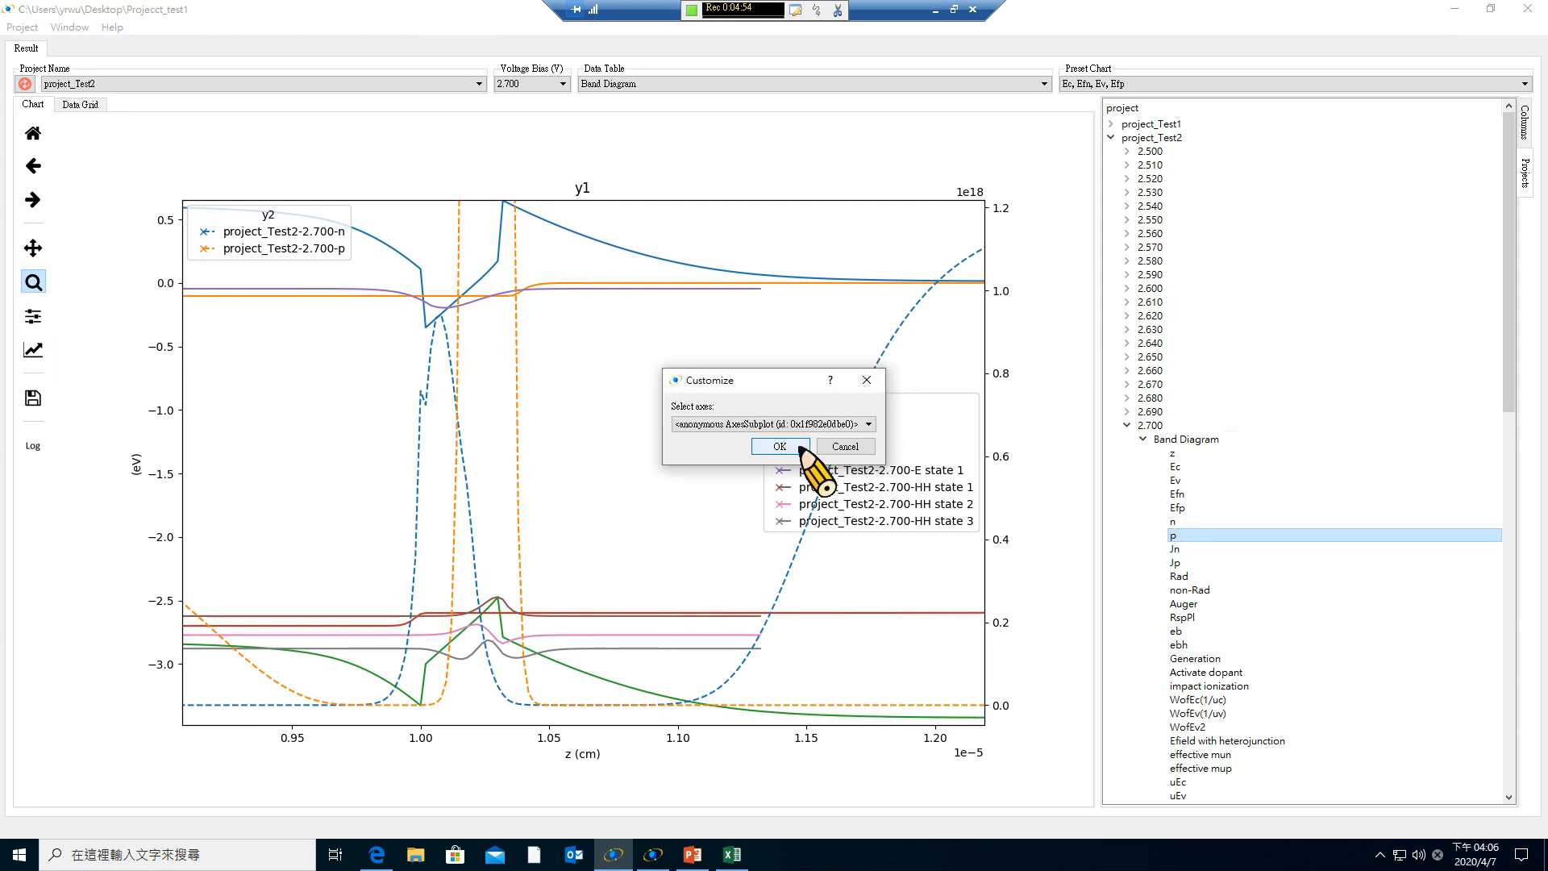
pyautogui.click(780, 447)
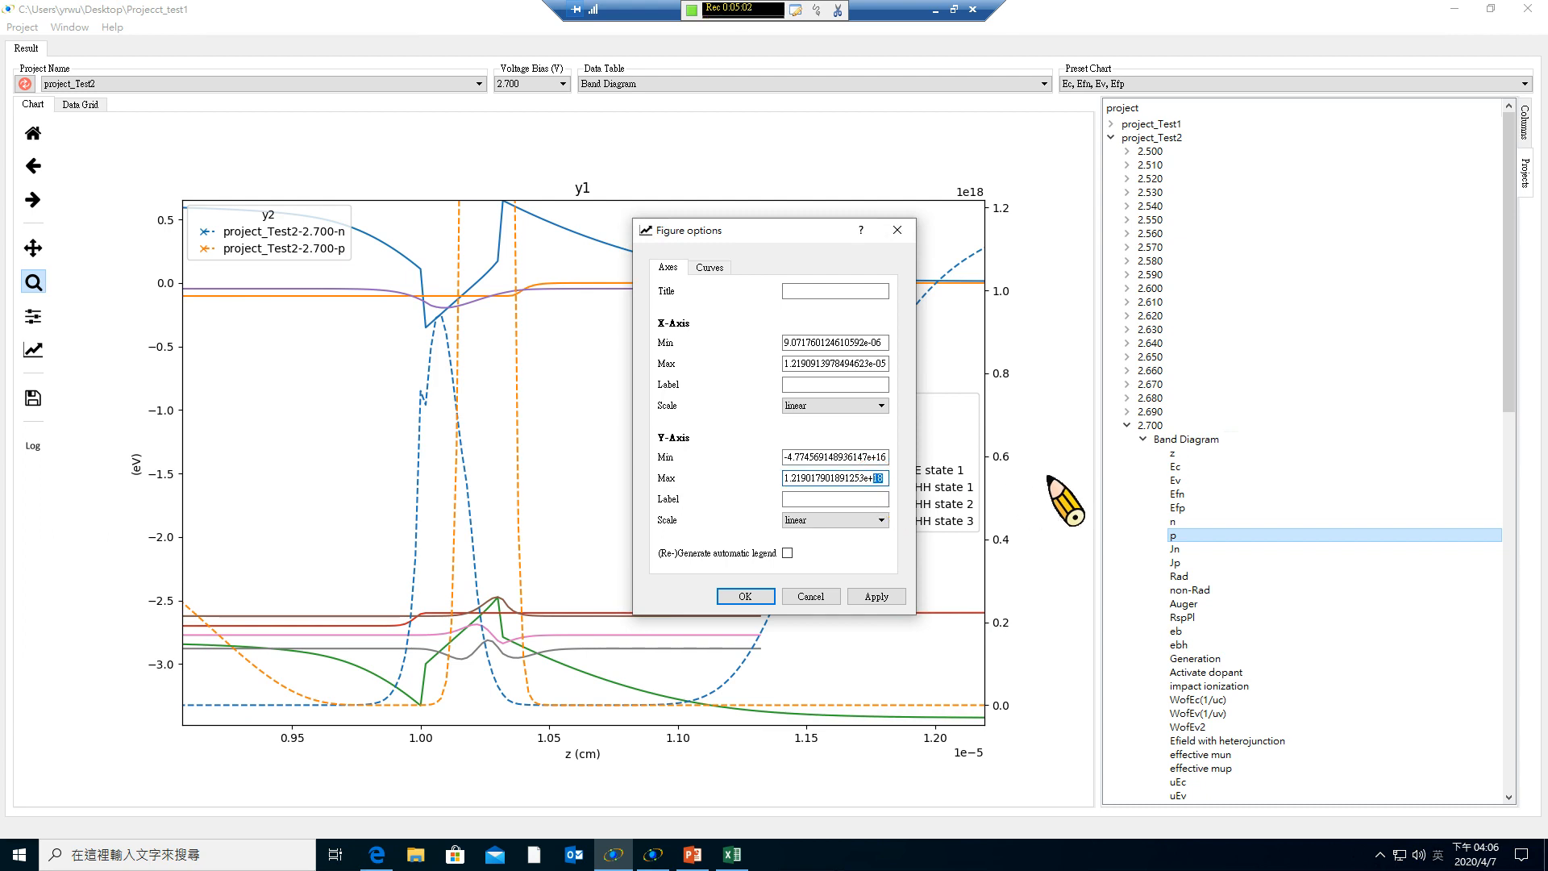
pyautogui.click(879, 597)
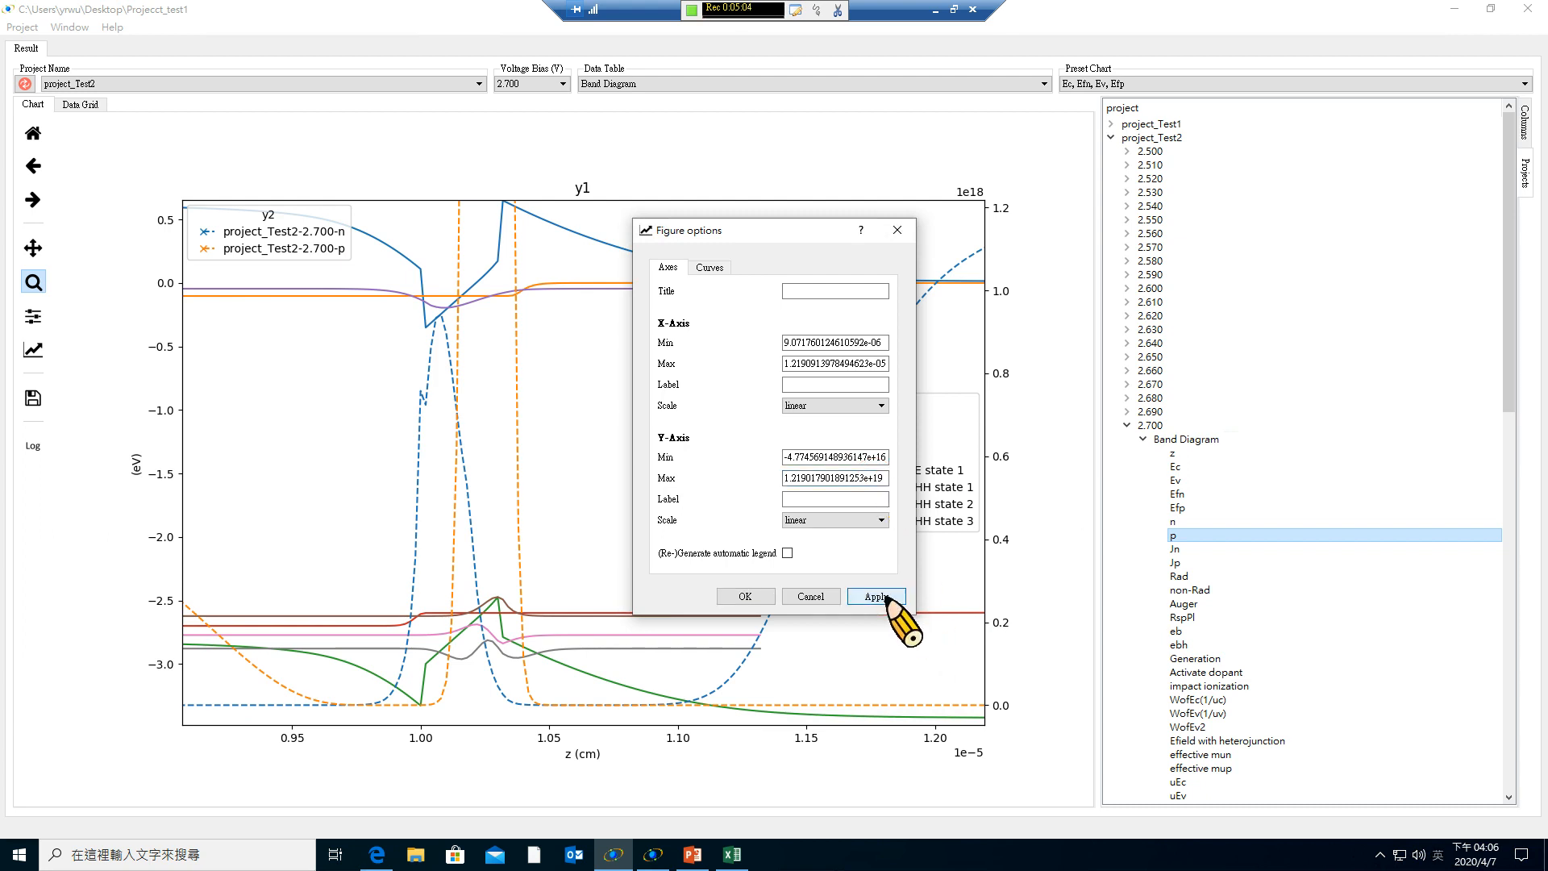
# Raise the carrier density Y-axis maximum to 1.219017901891253e+20 and finally to 5.219017901891253e+20, applying each value.
pyautogui.doubleClick(877, 478)
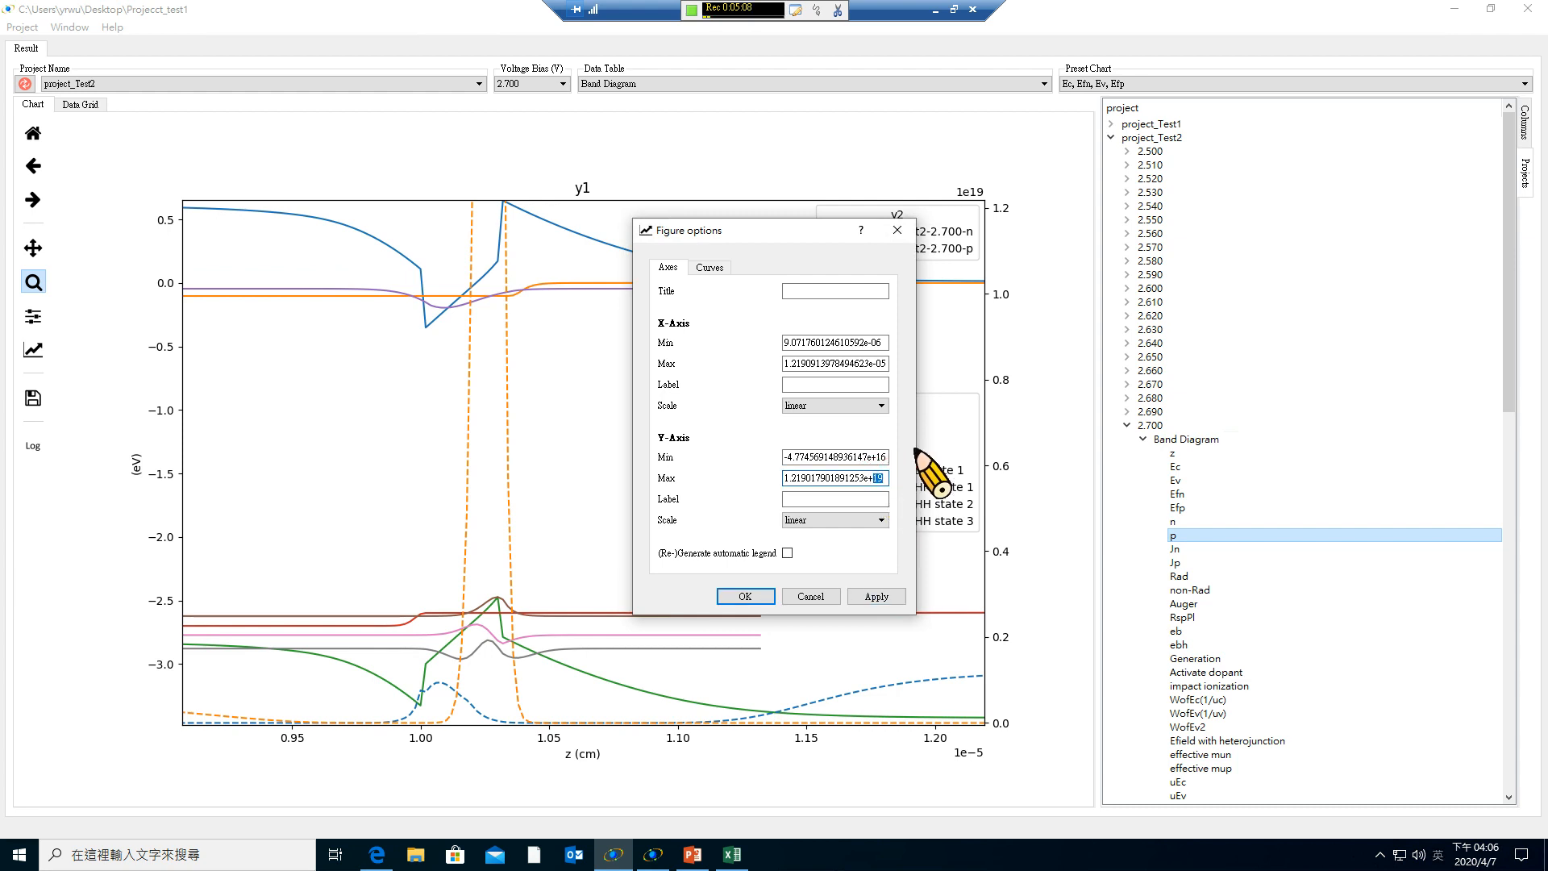
pyautogui.click(880, 596)
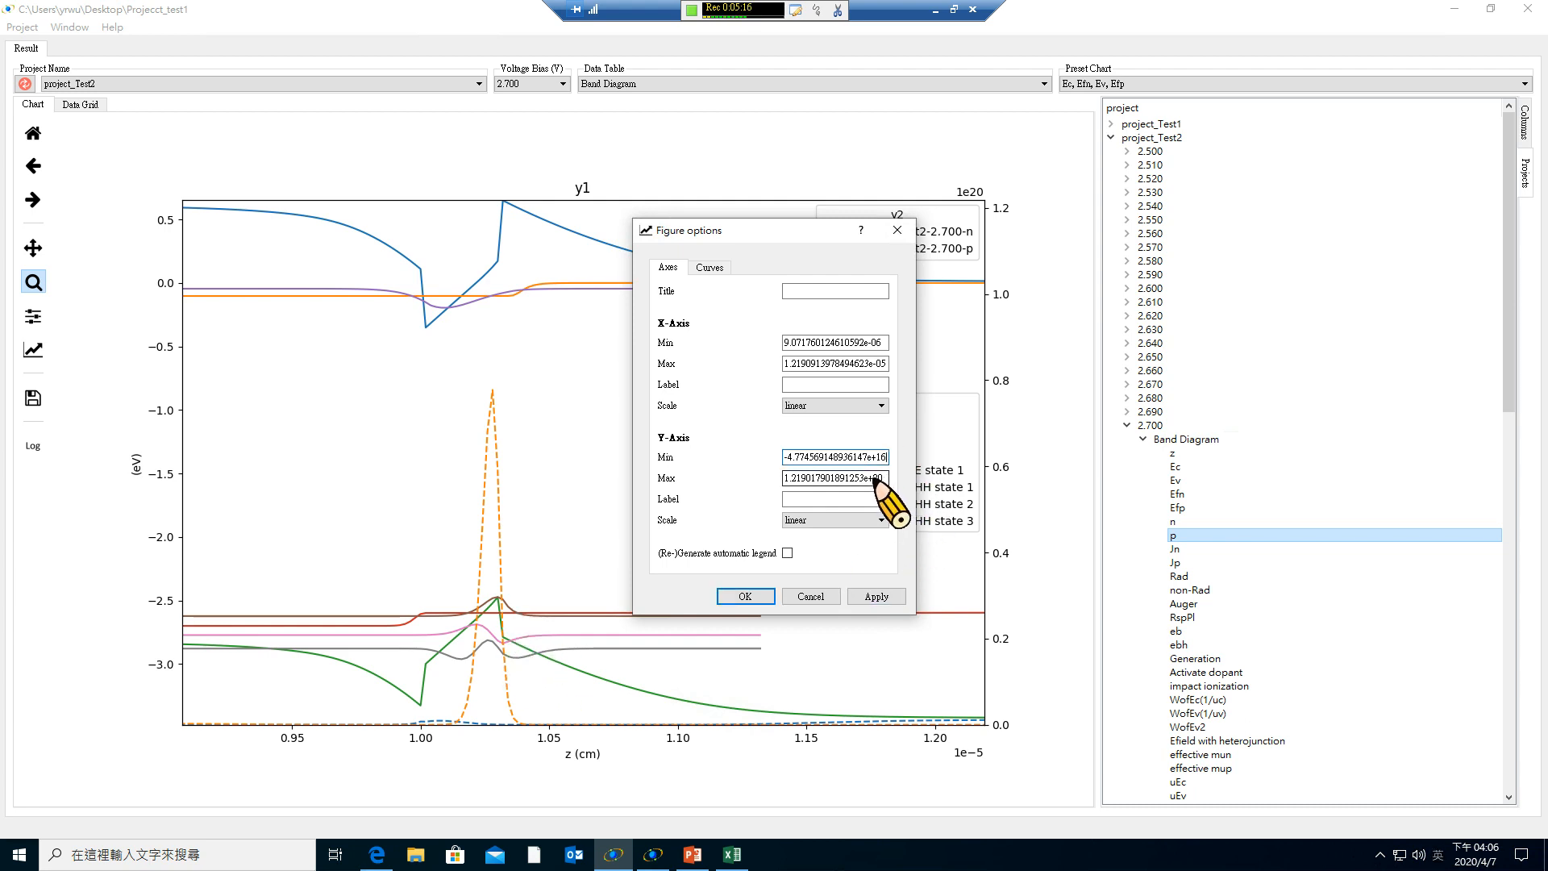
pyautogui.doubleClick(884, 479)
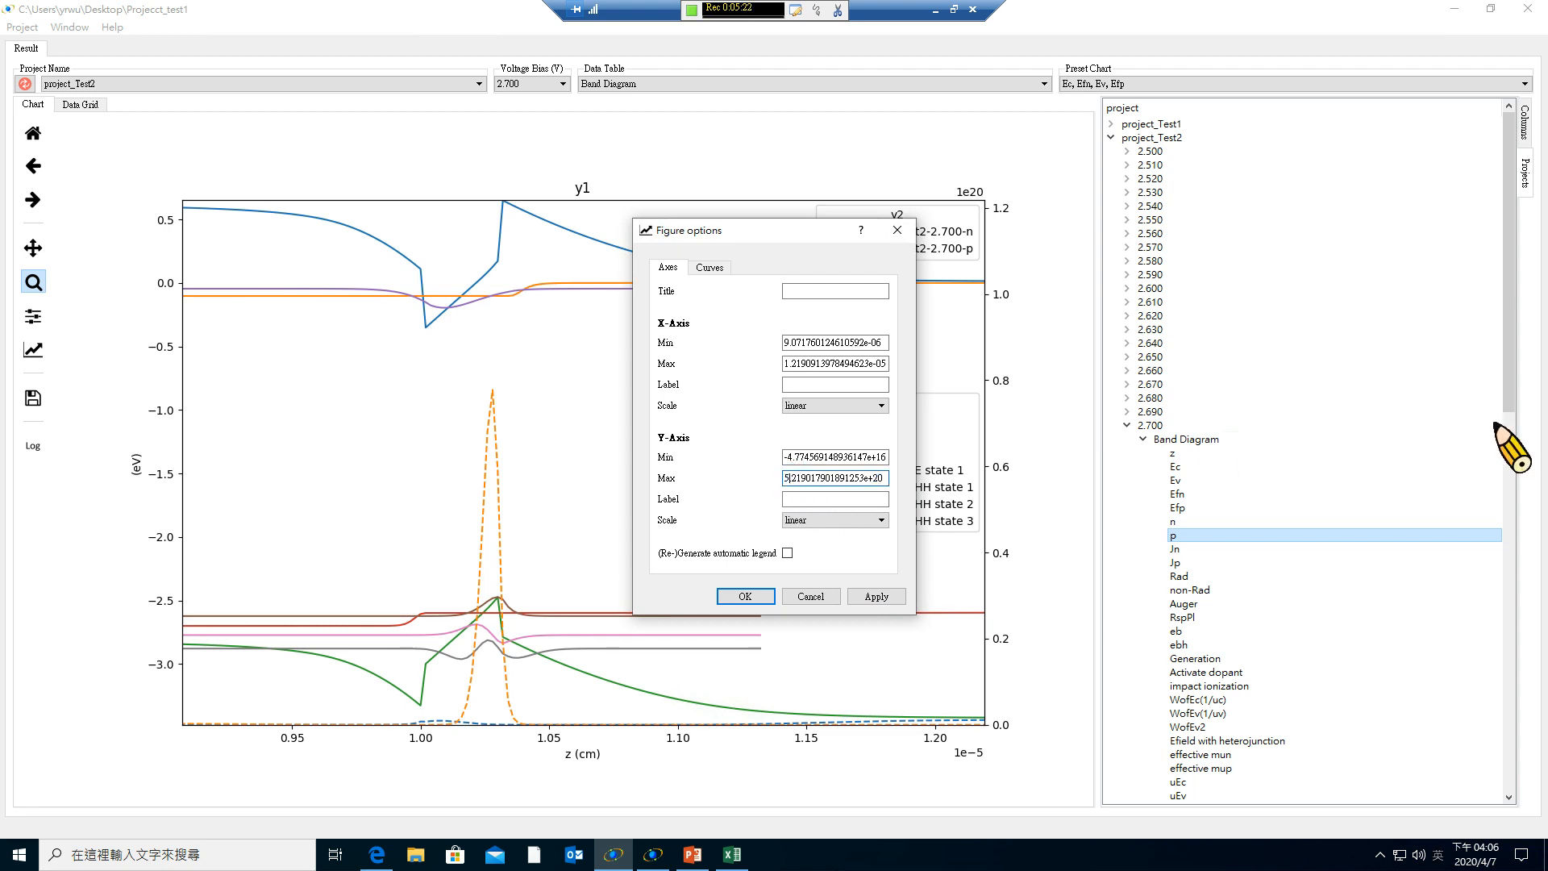
pyautogui.click(877, 596)
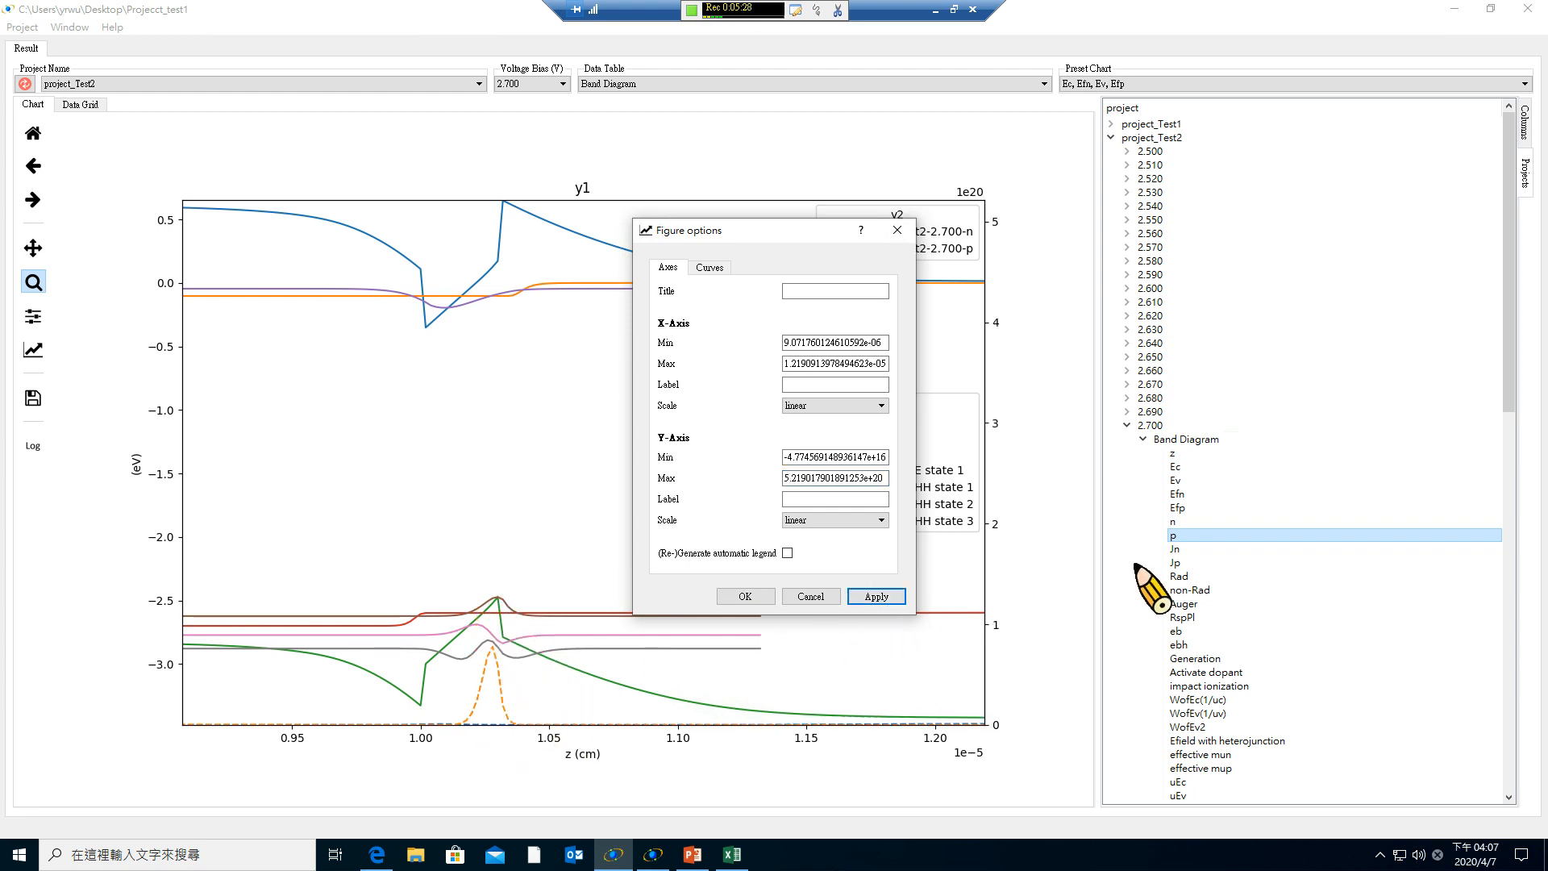
# Finish the figure options and plot the IV data table of project_Test2.
pyautogui.click(767, 595)
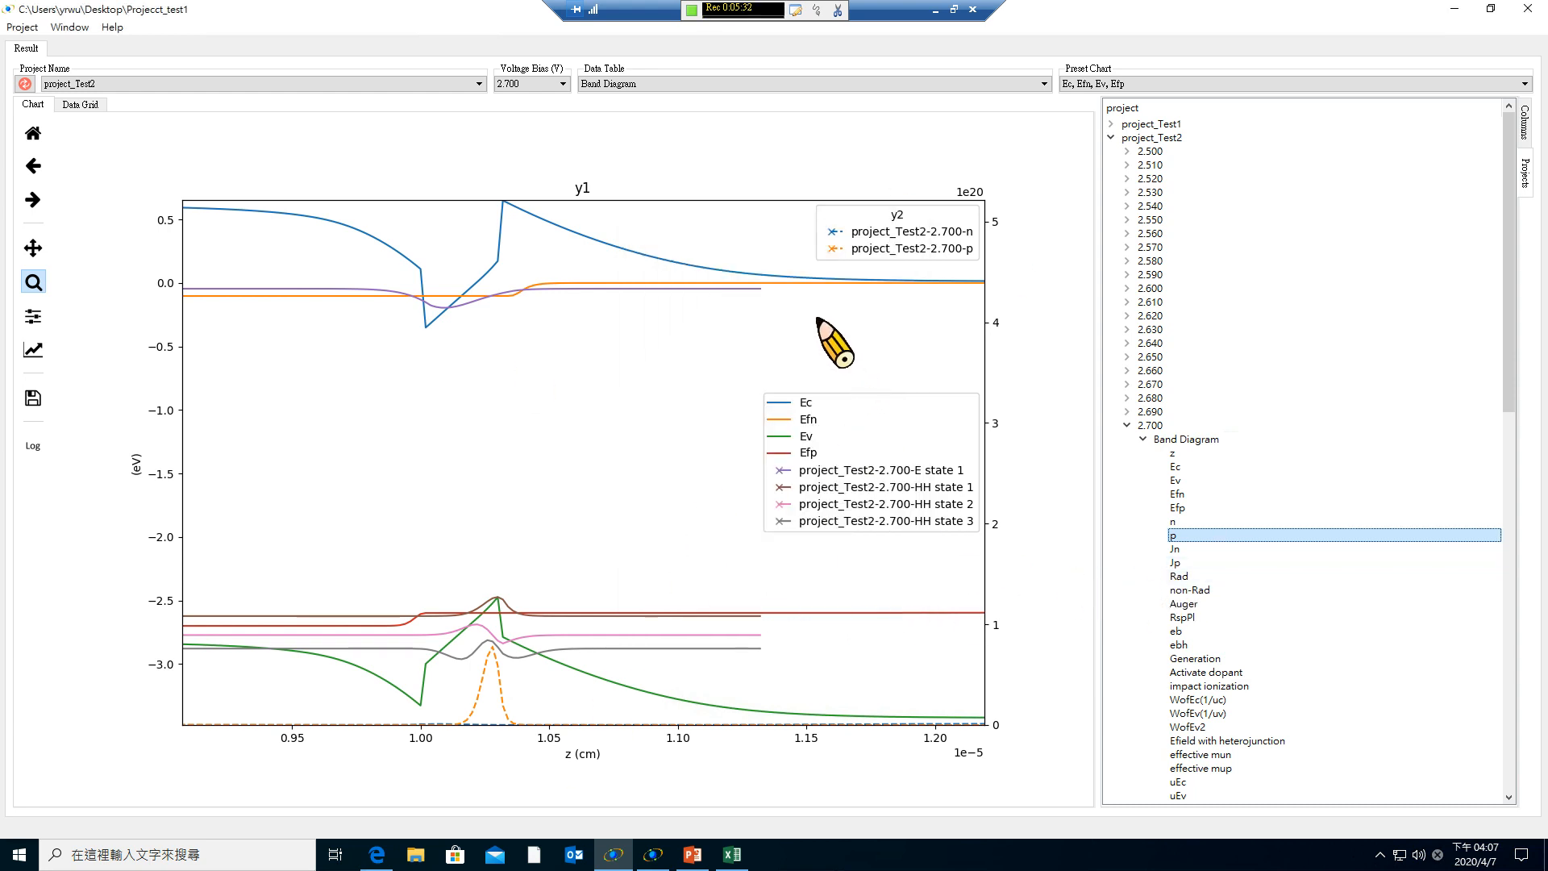
pyautogui.click(743, 84)
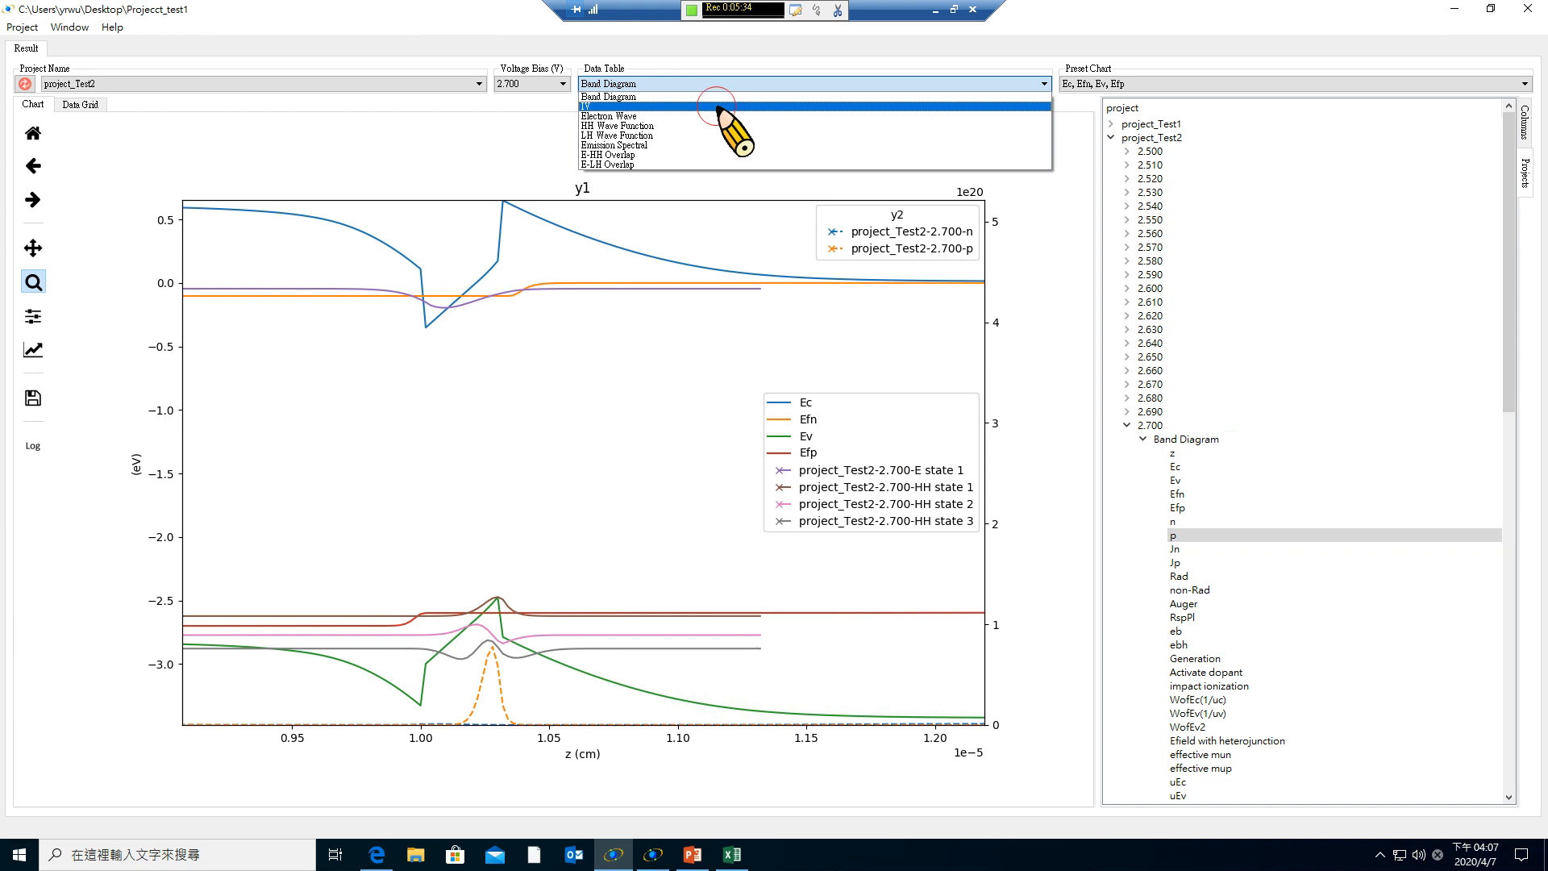
pyautogui.click(736, 131)
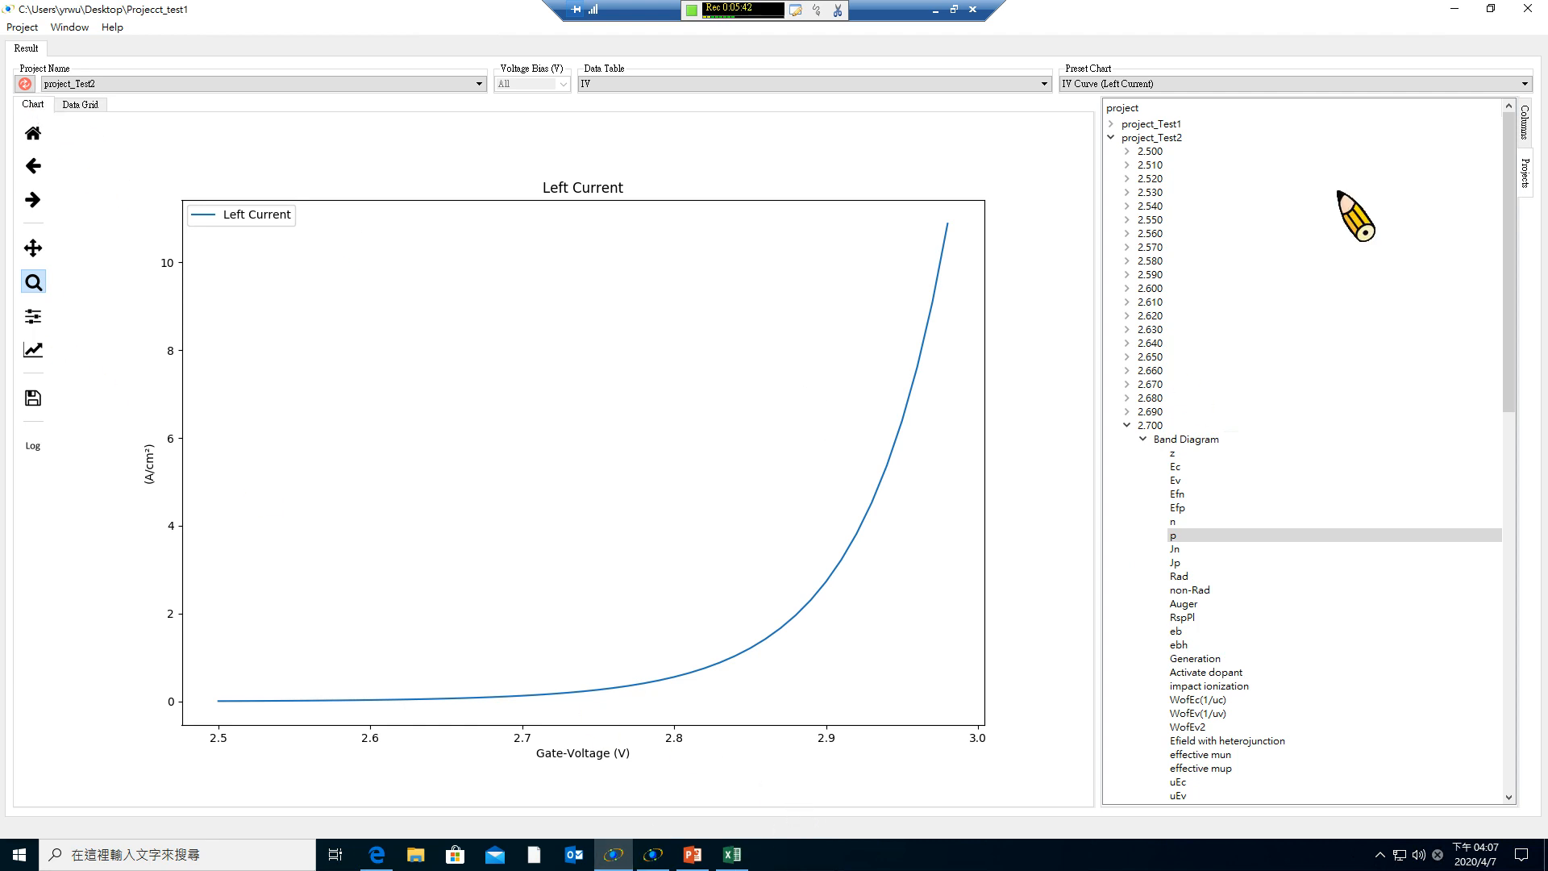
# Switch to the other minimized result window and plot the IV data table of project_Test1.
pyautogui.click(1452, 10)
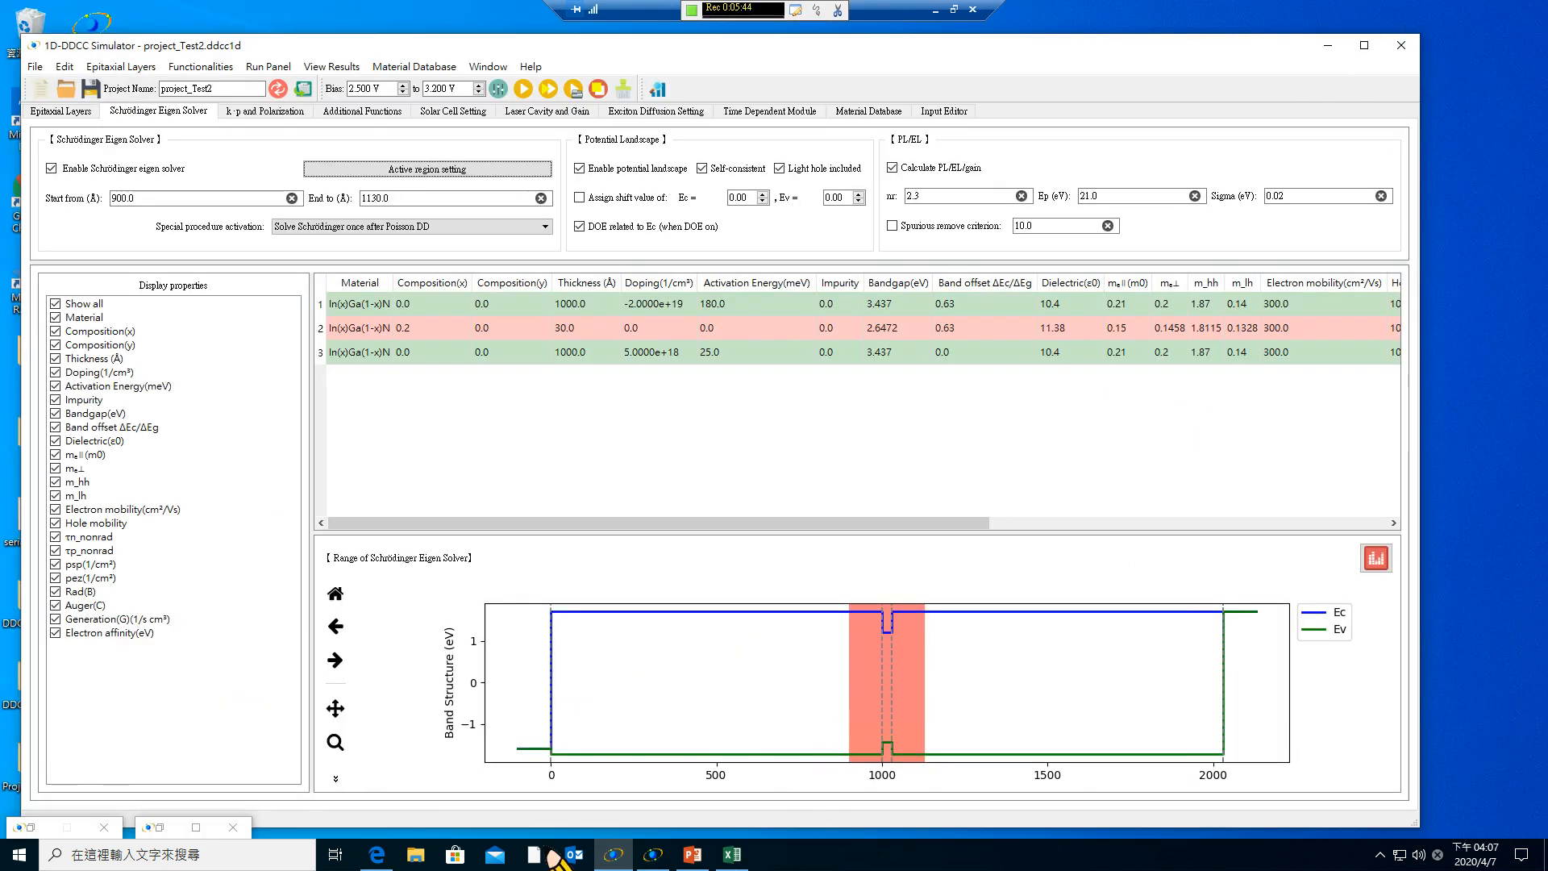
pyautogui.click(164, 830)
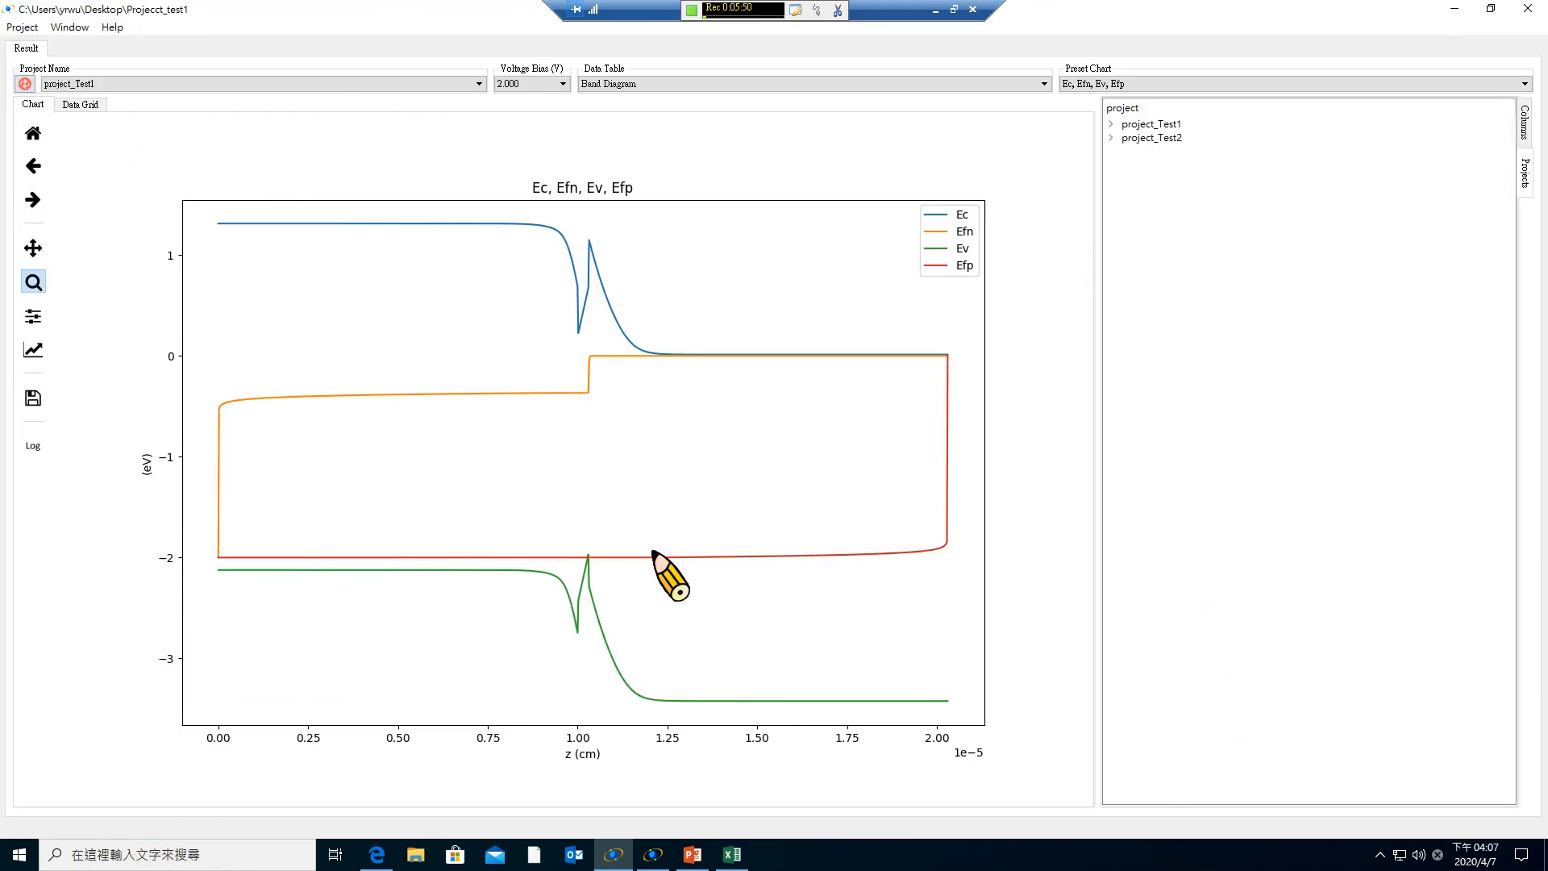
pyautogui.click(692, 83)
pyautogui.click(670, 103)
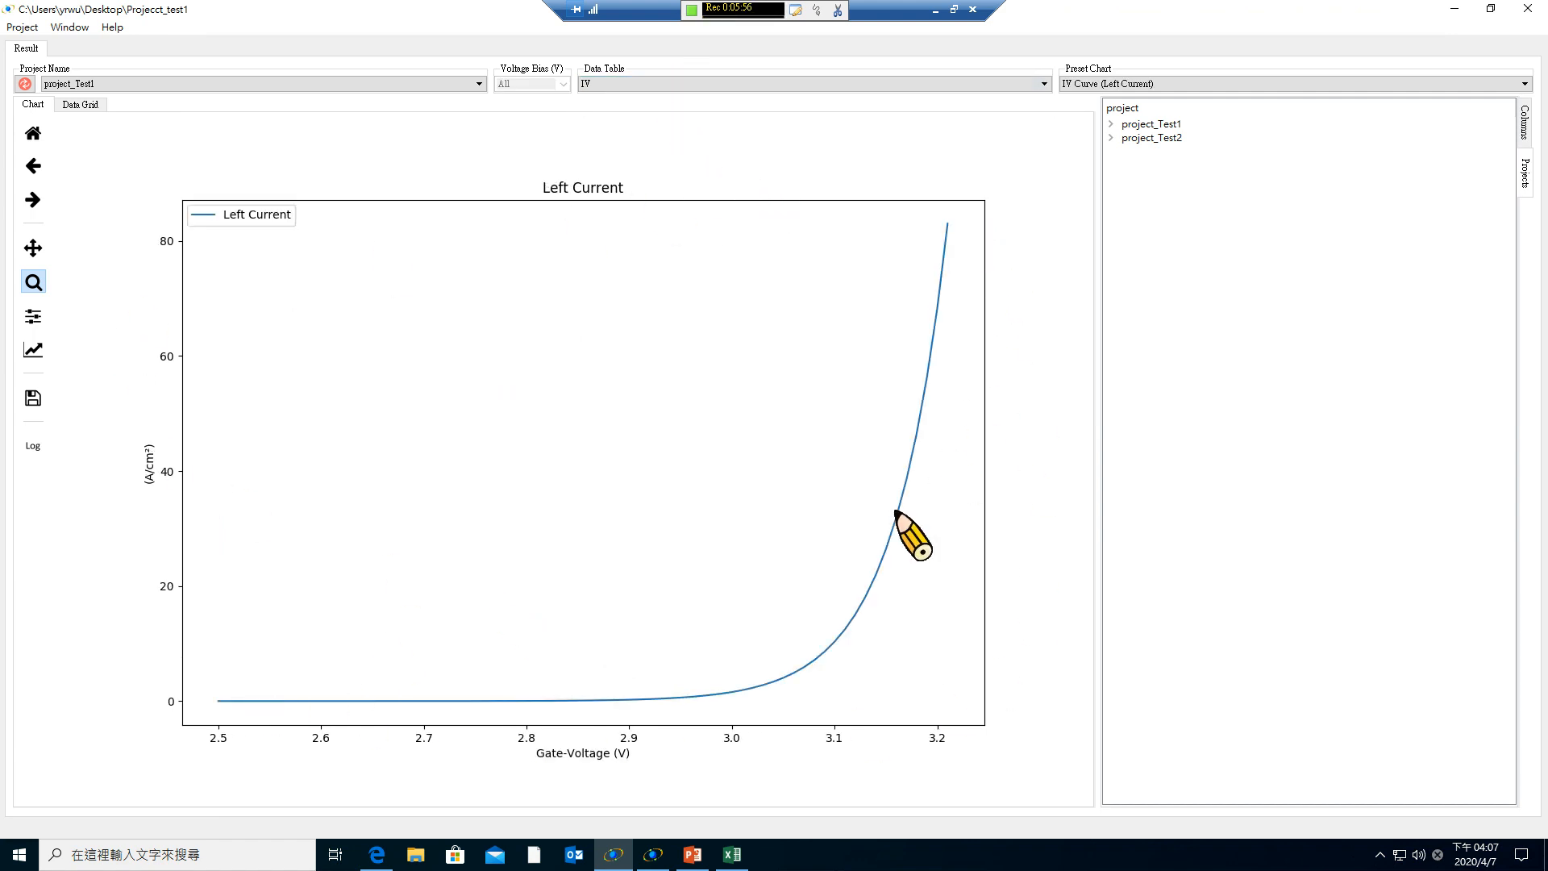
# Change project_Test1's plot to the IQE (Left Current) preset chart.
pyautogui.click(1178, 84)
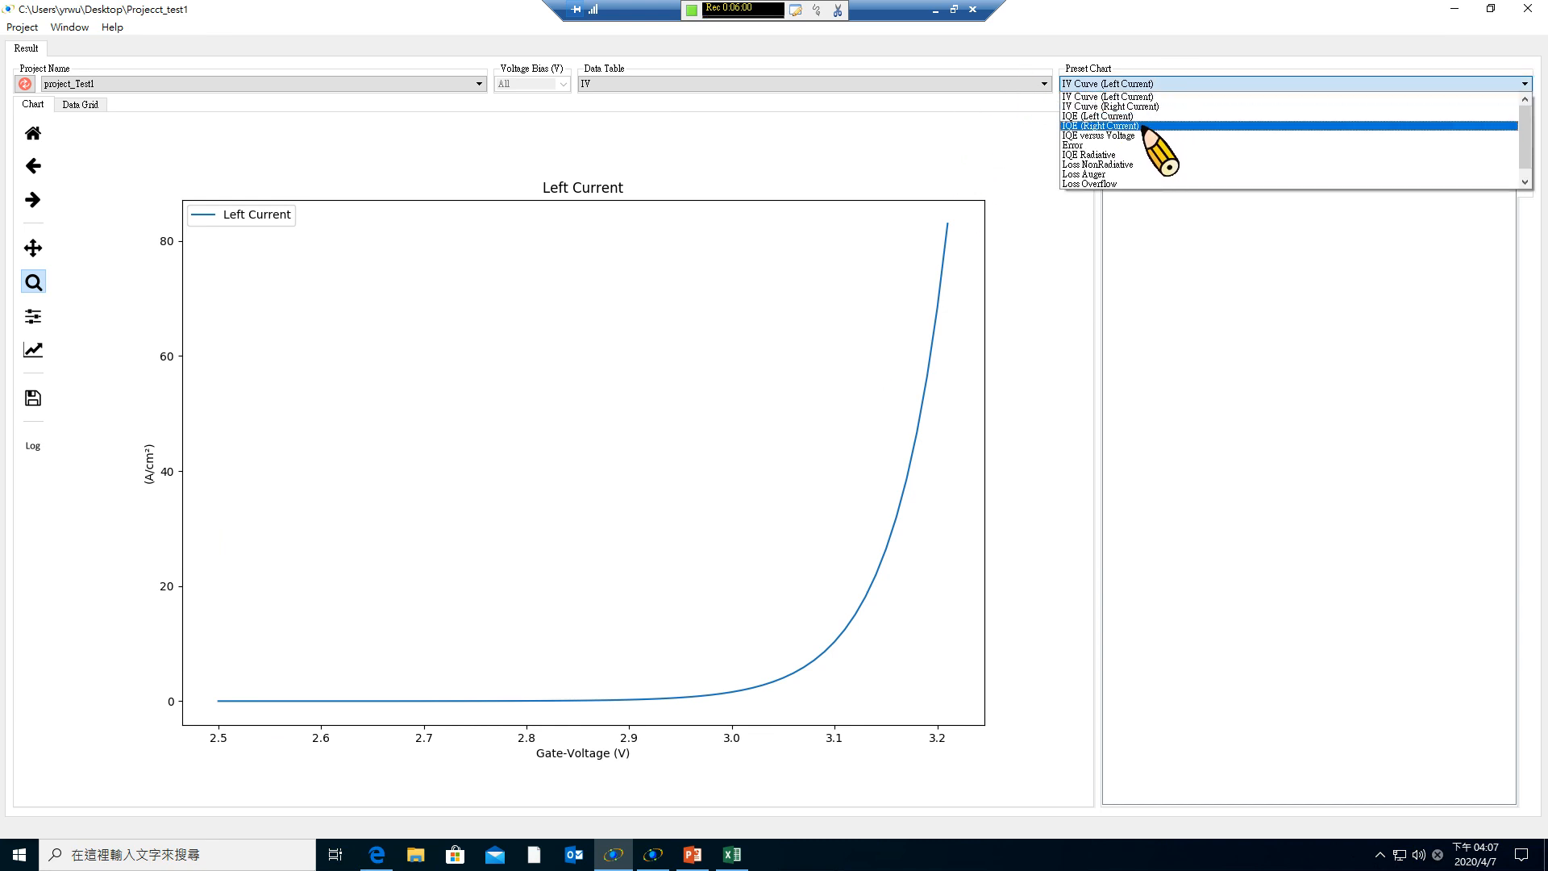
pyautogui.click(1143, 117)
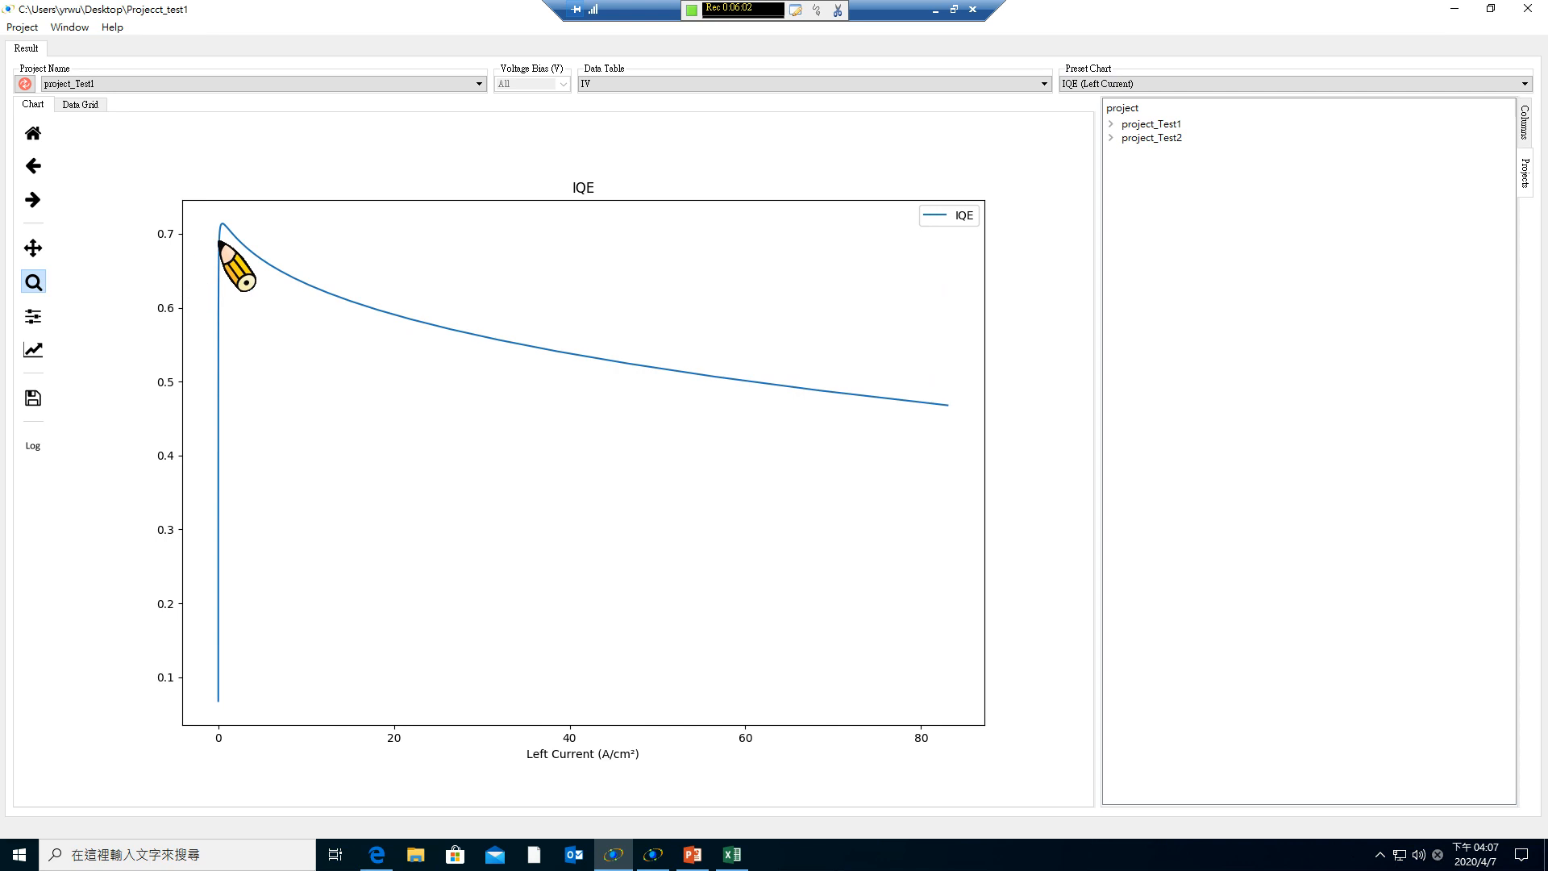
# Plot the IV data of project_Test2 with the IQE (Left Current) preset chart.
pyautogui.click(159, 83)
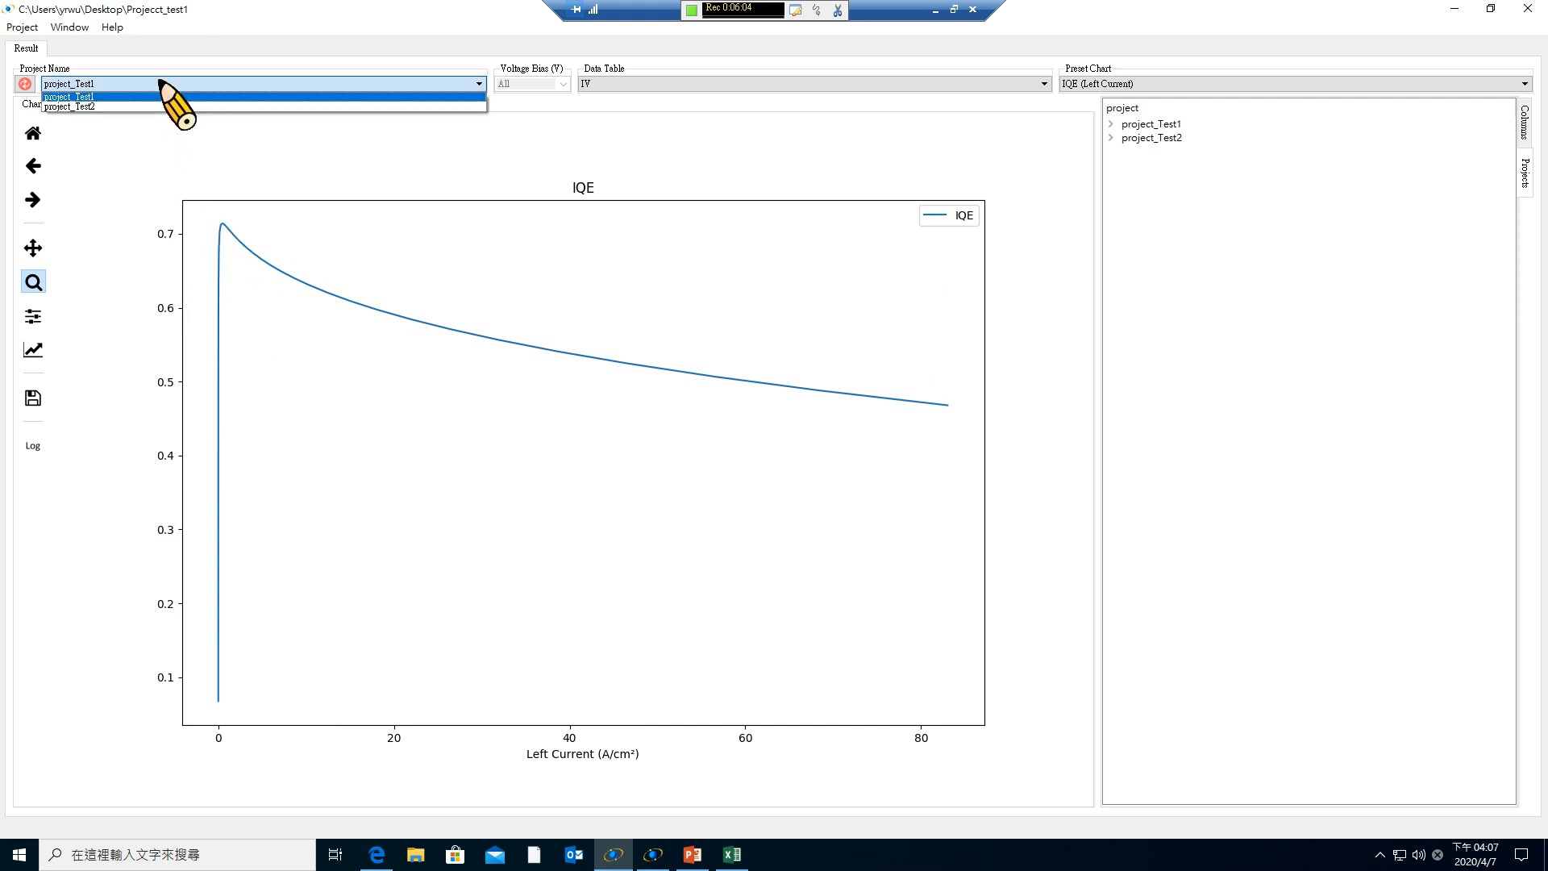
pyautogui.click(146, 106)
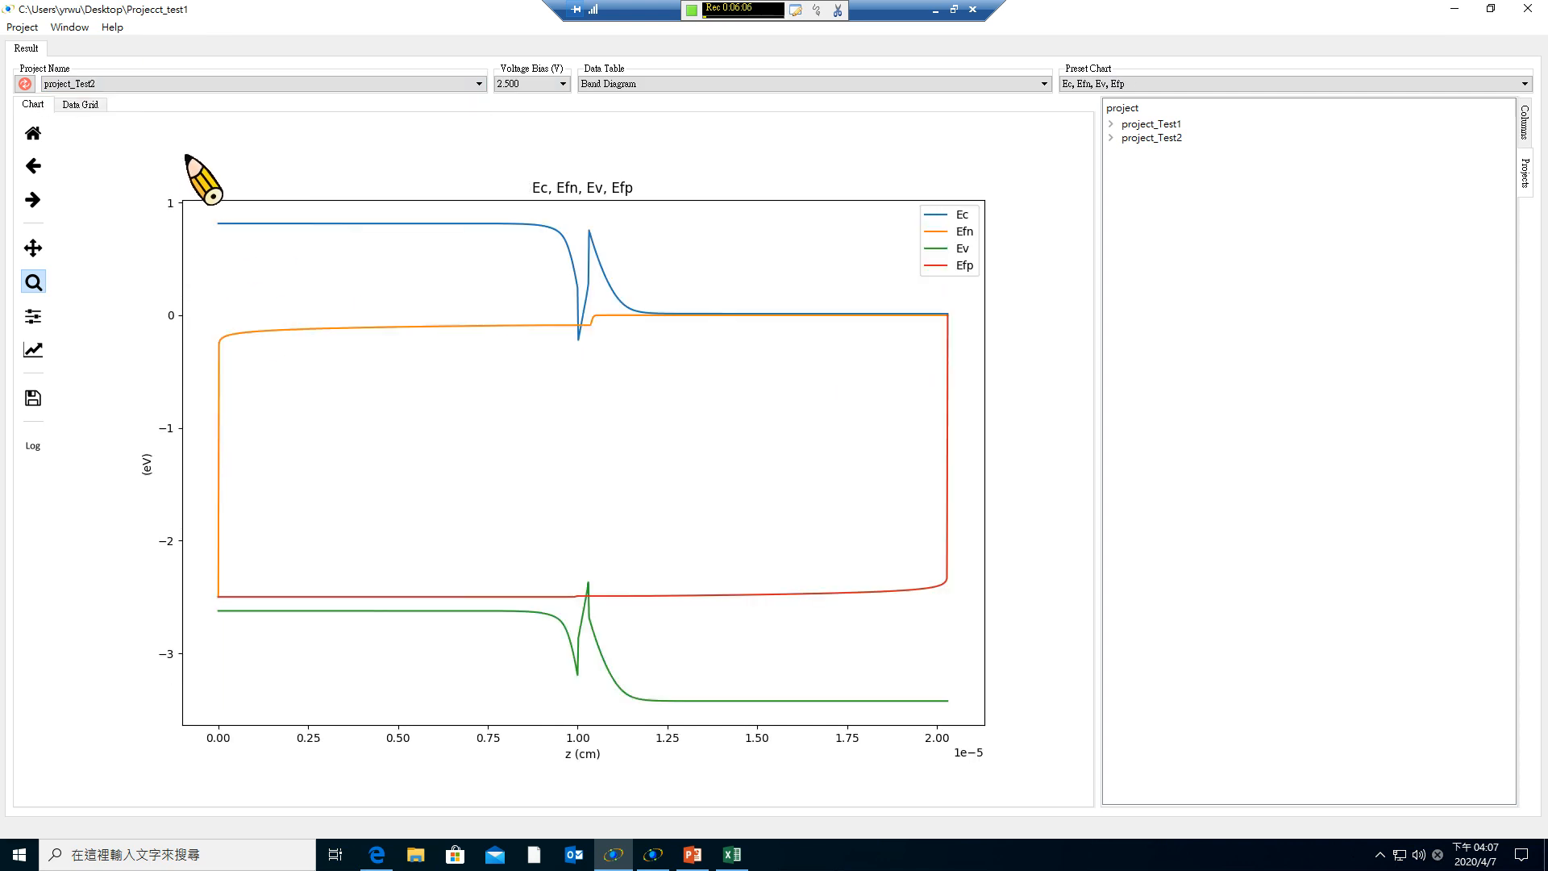
pyautogui.click(883, 83)
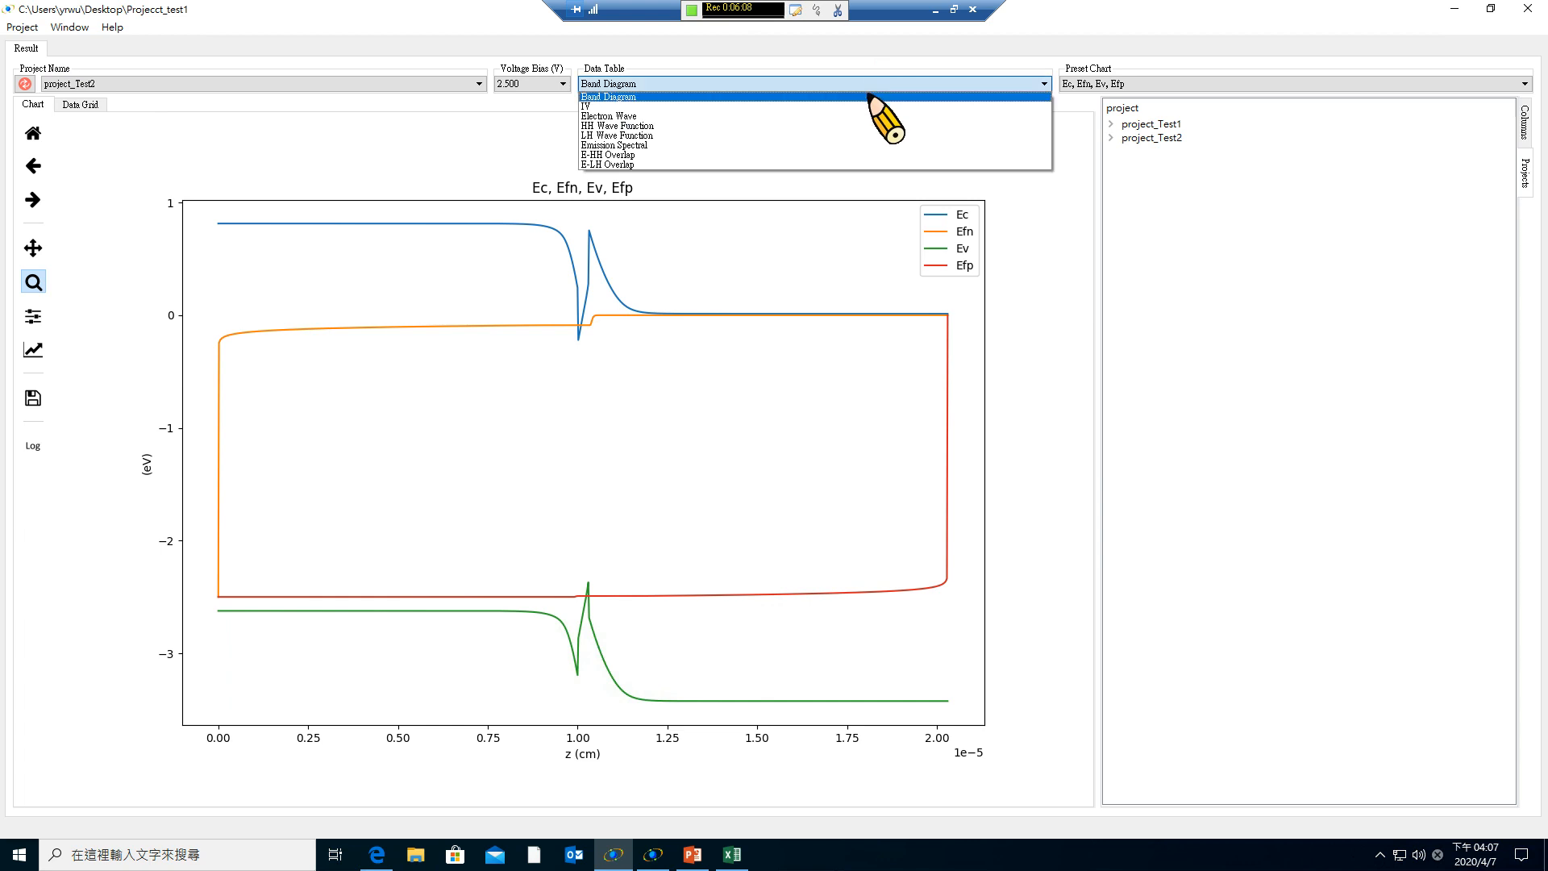
pyautogui.click(844, 106)
pyautogui.click(1130, 85)
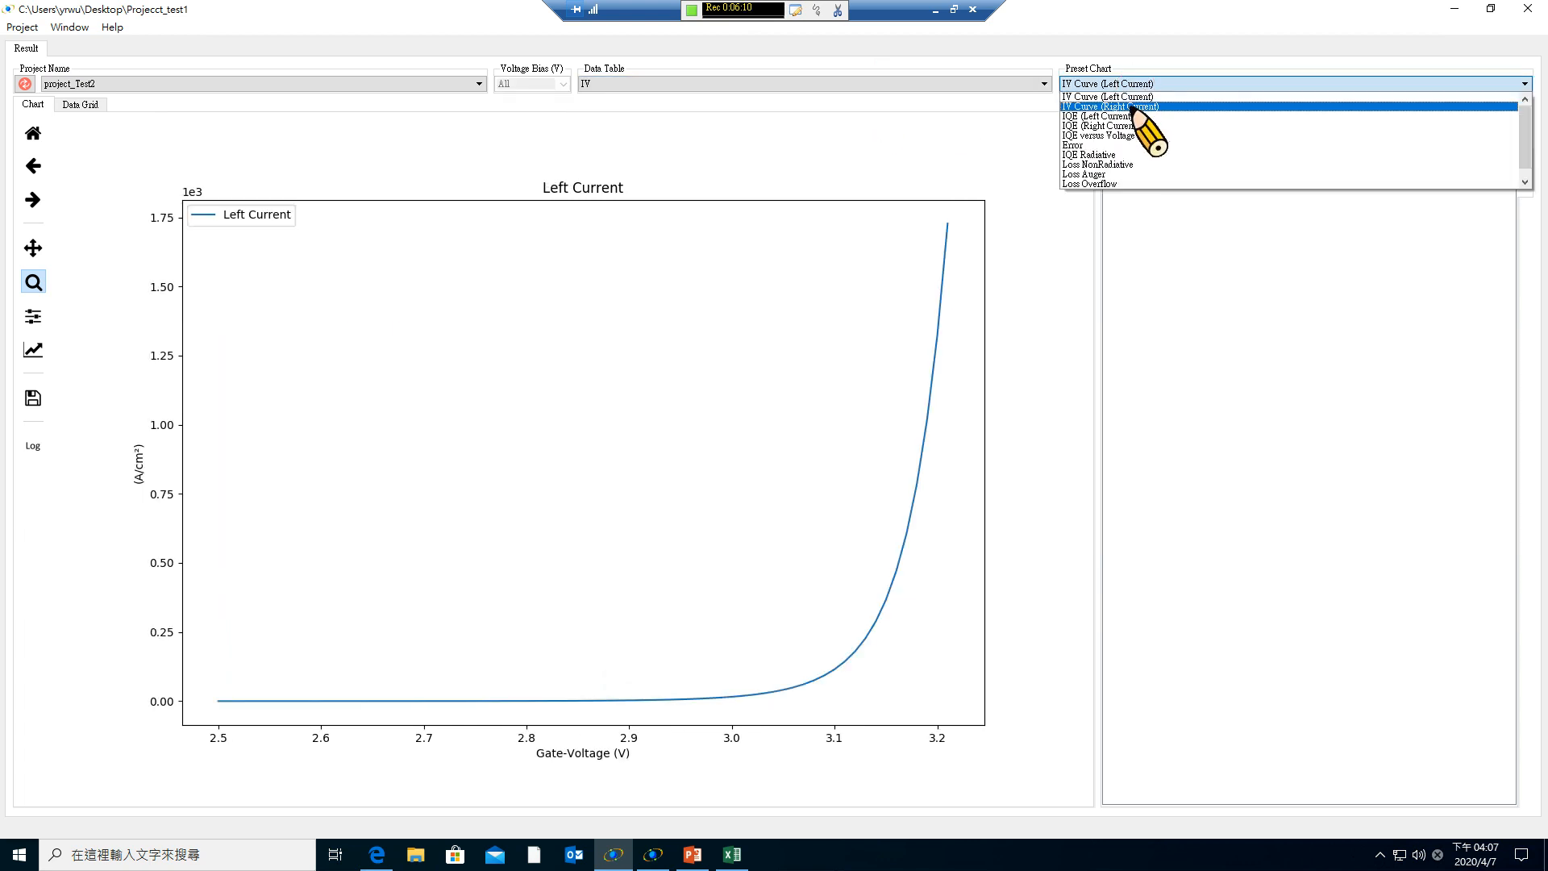
pyautogui.click(1102, 118)
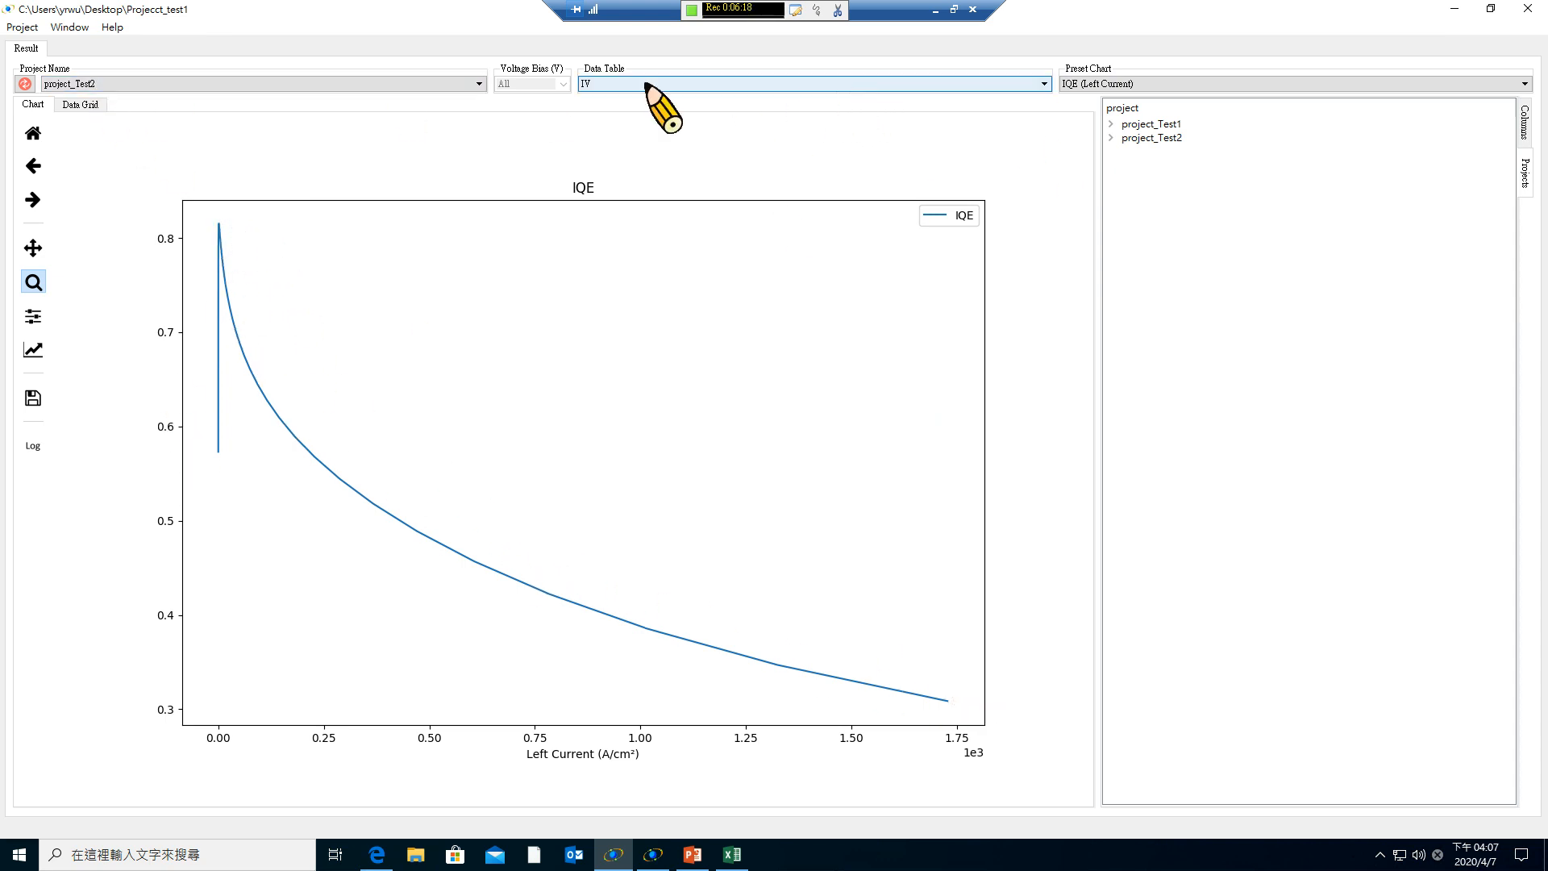
# Overlay project_Test1's IQE curve from the 2.700 IV data on the chart, focusing on the low-current range up to about 115 A/cm².
pyautogui.click(1110, 123)
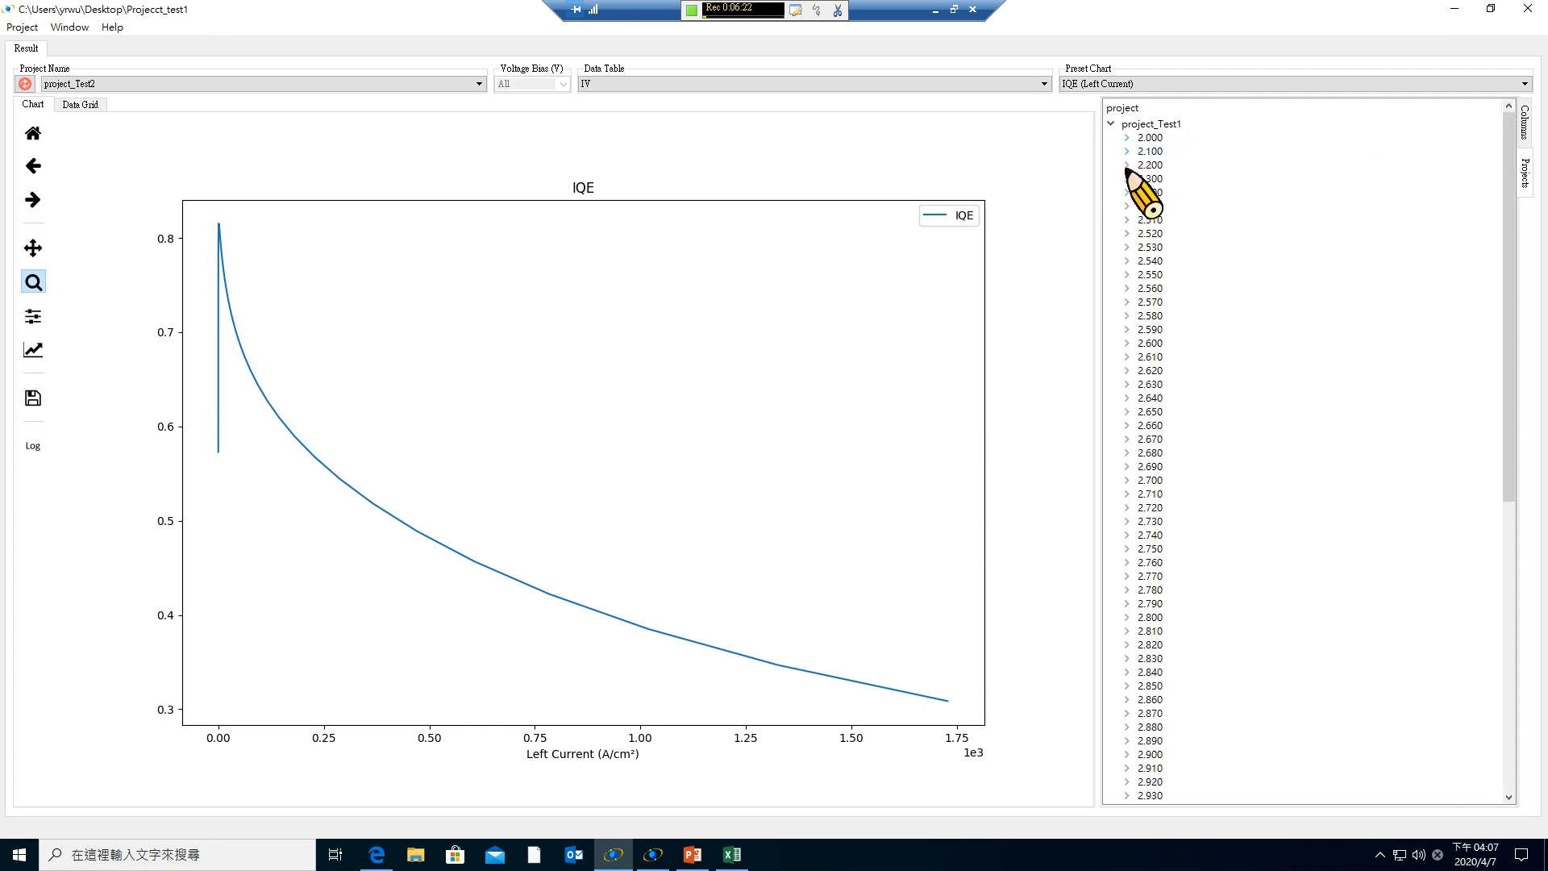
pyautogui.scroll(-18, 1145, 403)
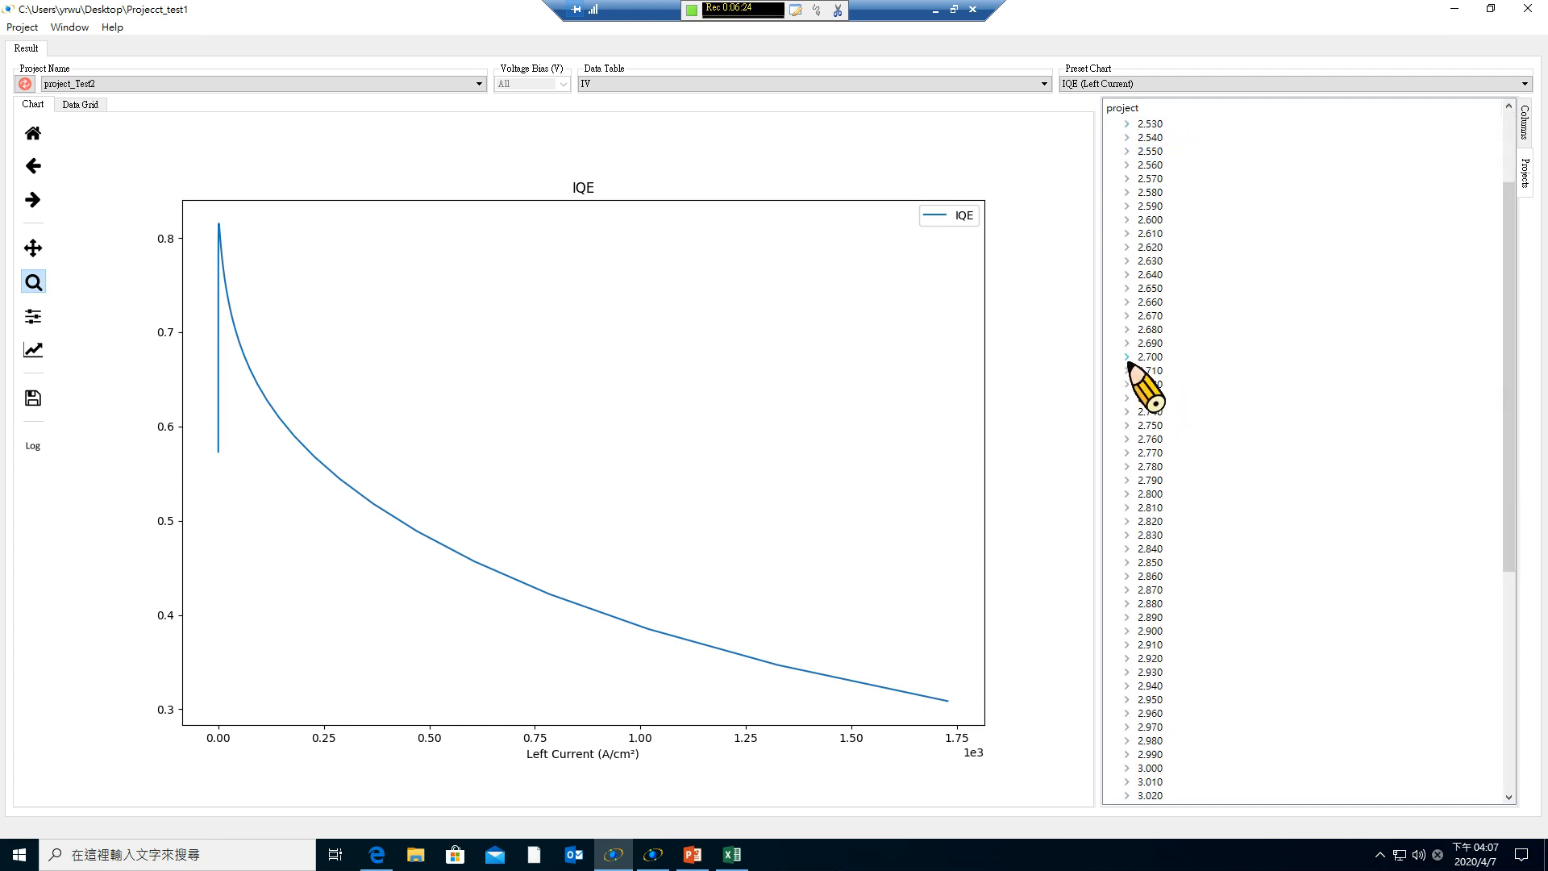
pyautogui.doubleClick(1157, 385)
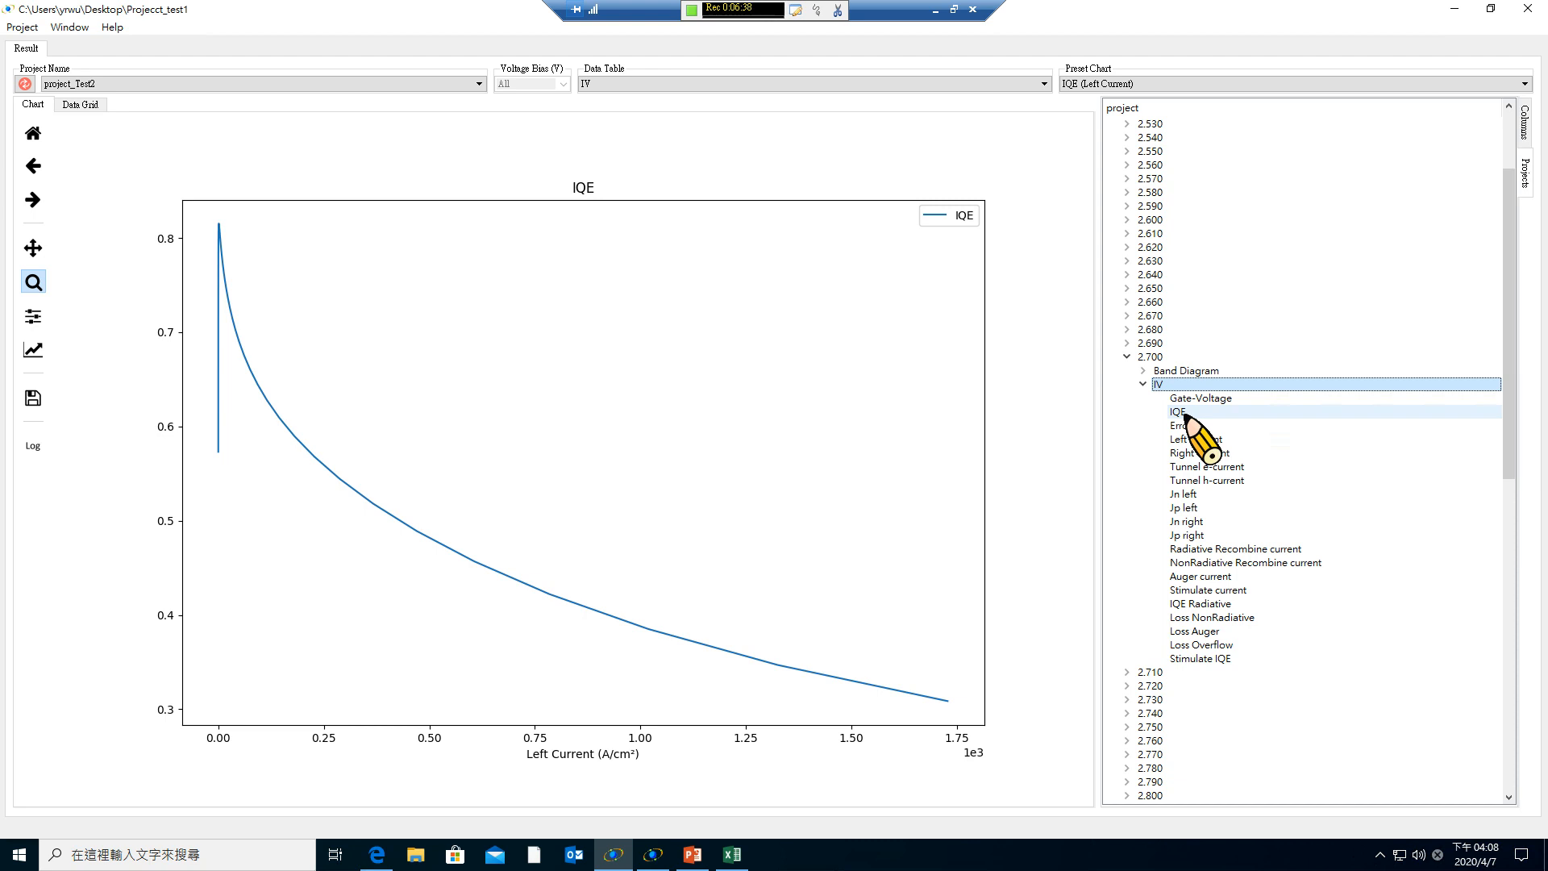
pyautogui.moveTo(1181, 413); pyautogui.dragTo(724, 496)
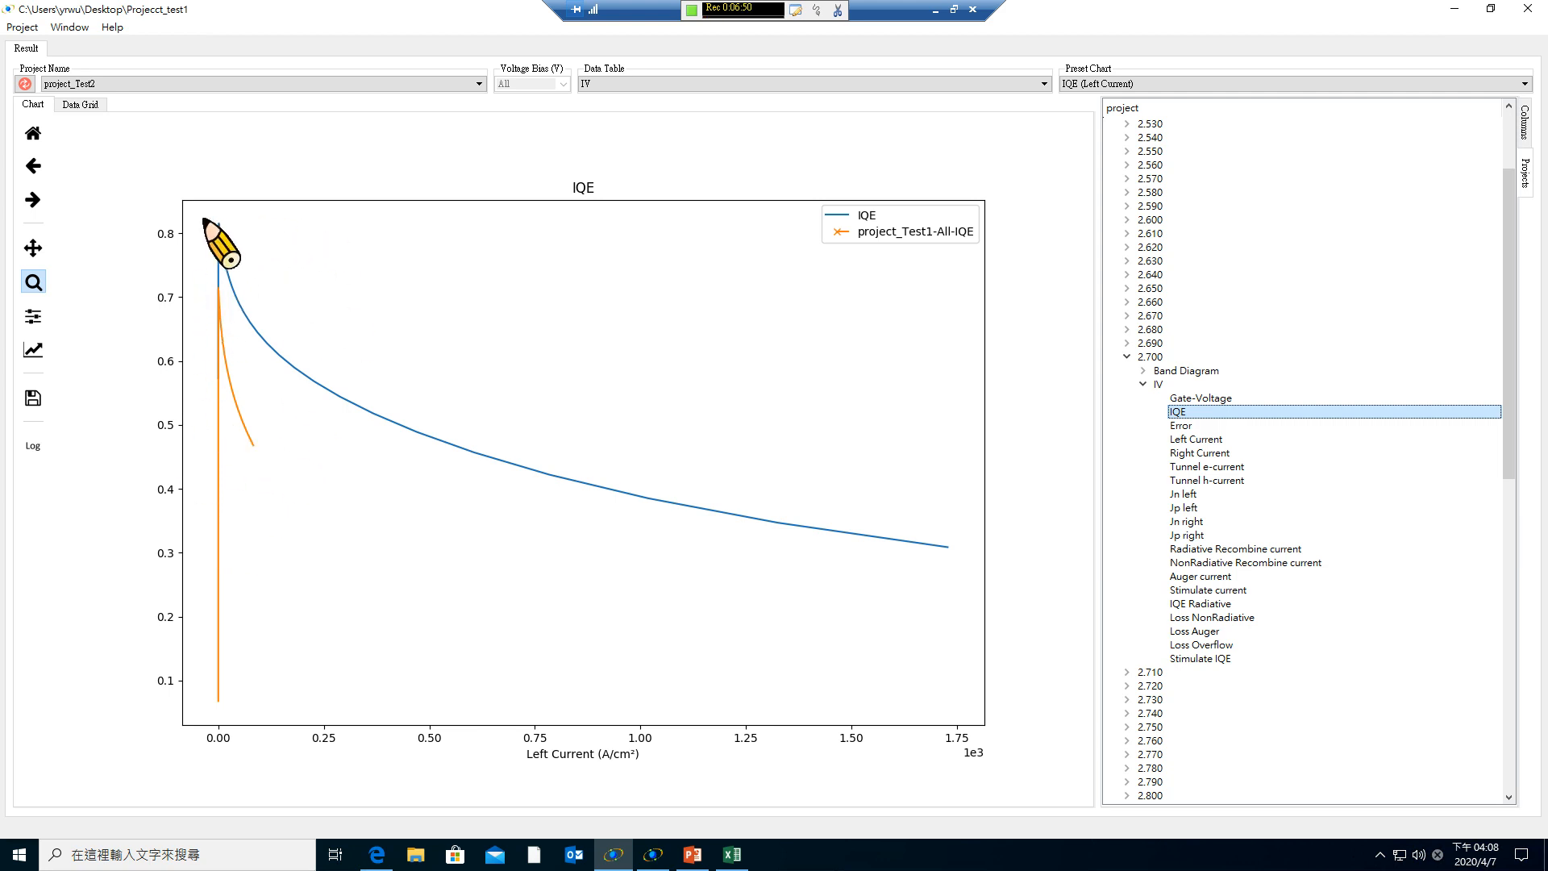
pyautogui.moveTo(196, 212); pyautogui.dragTo(267, 724)
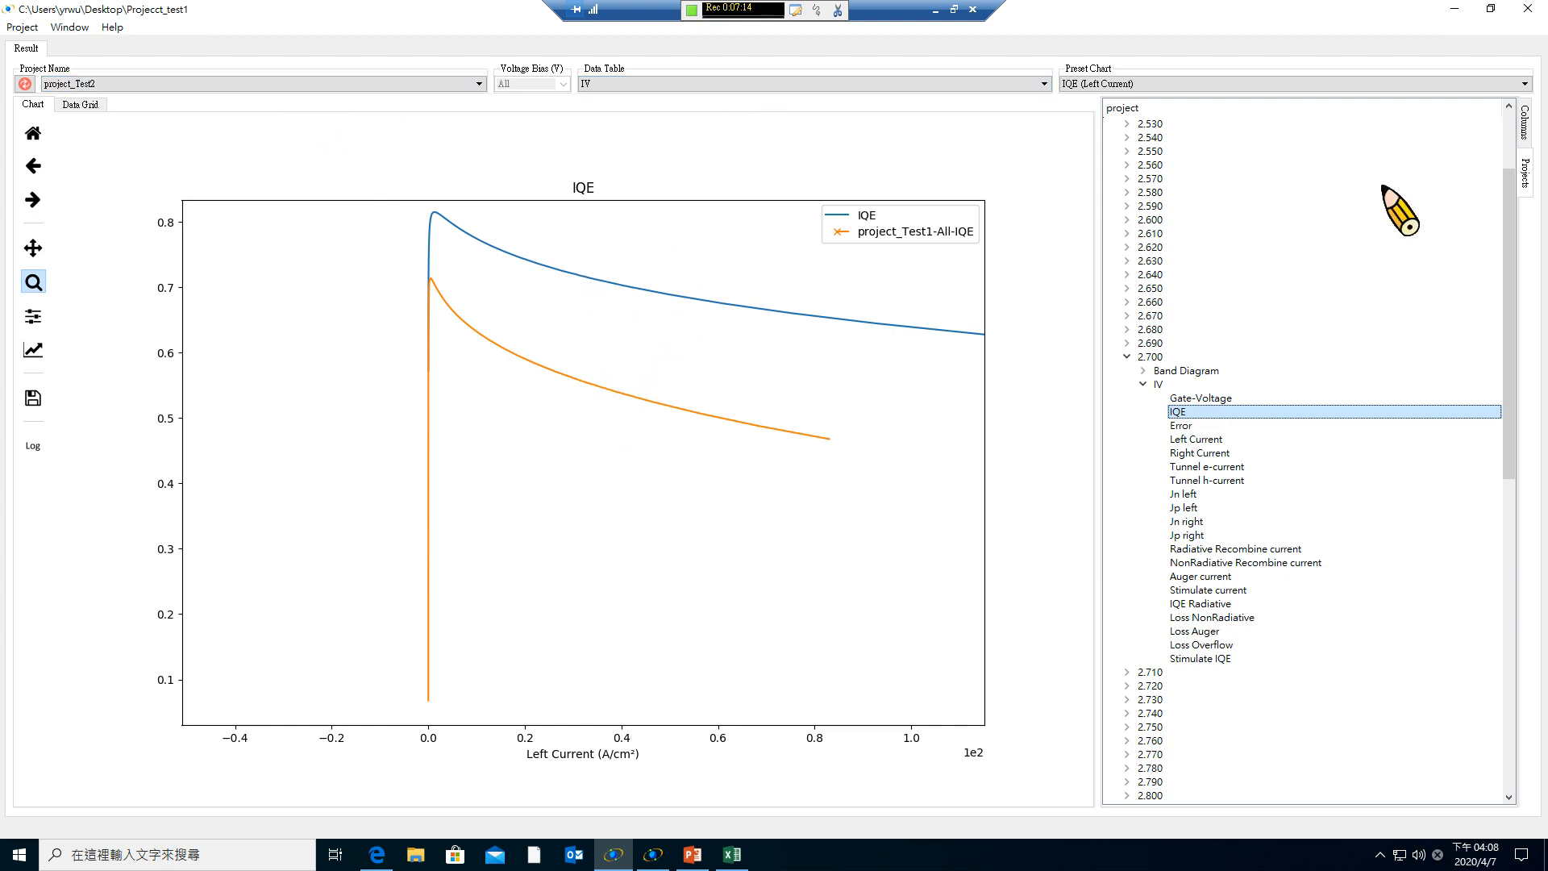
# Plot the Band Diagram data table of project_Test2, focused on the well region around z = 1.0e-5 cm.
pyautogui.scroll(3, 1499, 193)
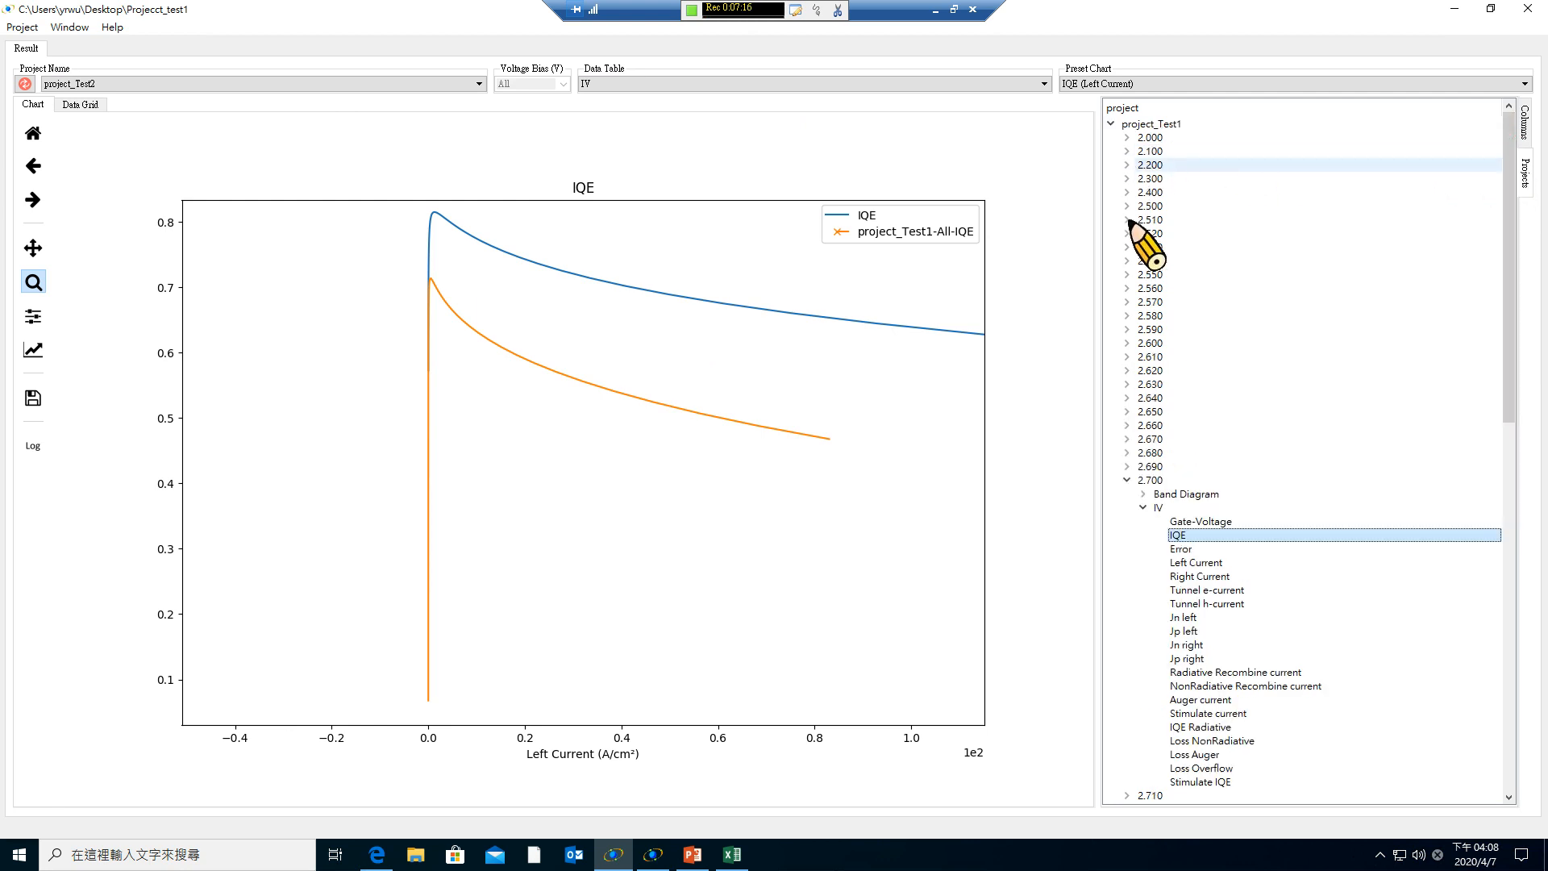
pyautogui.click(802, 90)
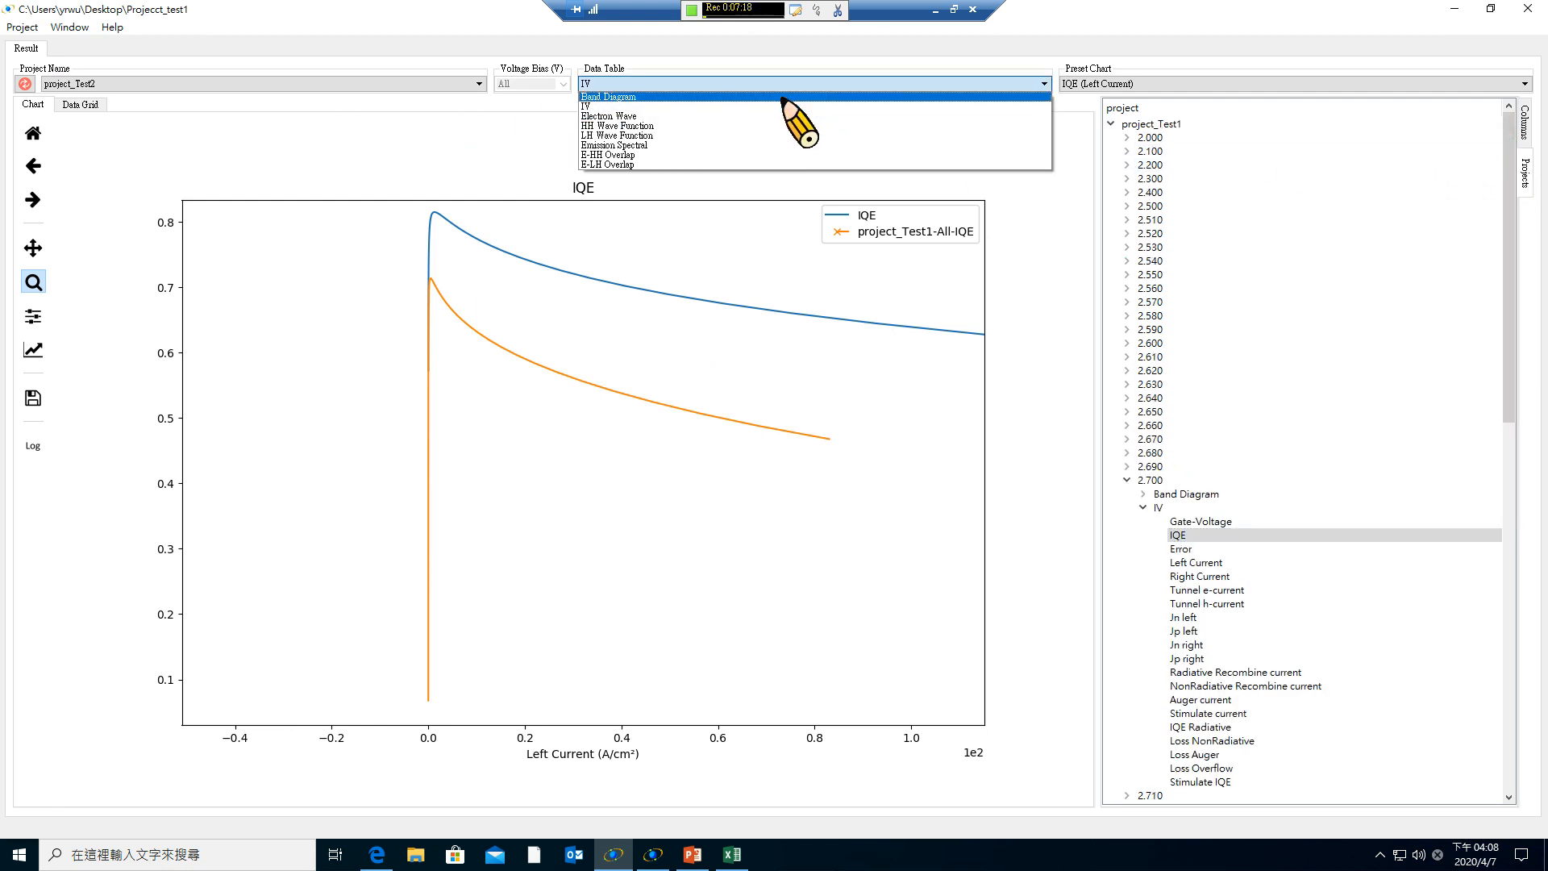
pyautogui.click(775, 100)
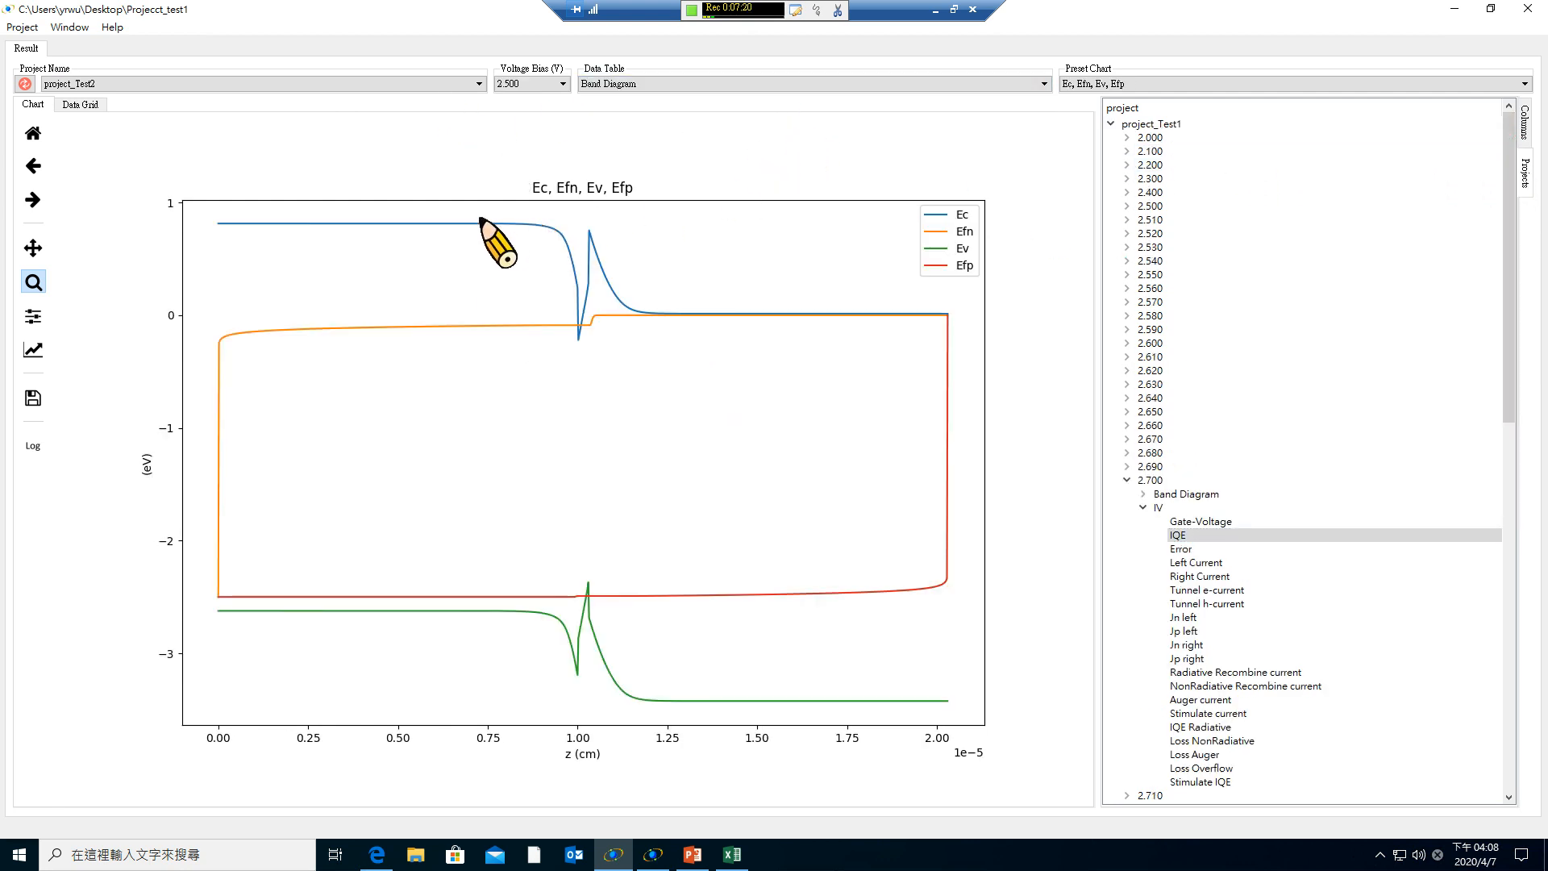
pyautogui.moveTo(479, 212); pyautogui.dragTo(663, 724)
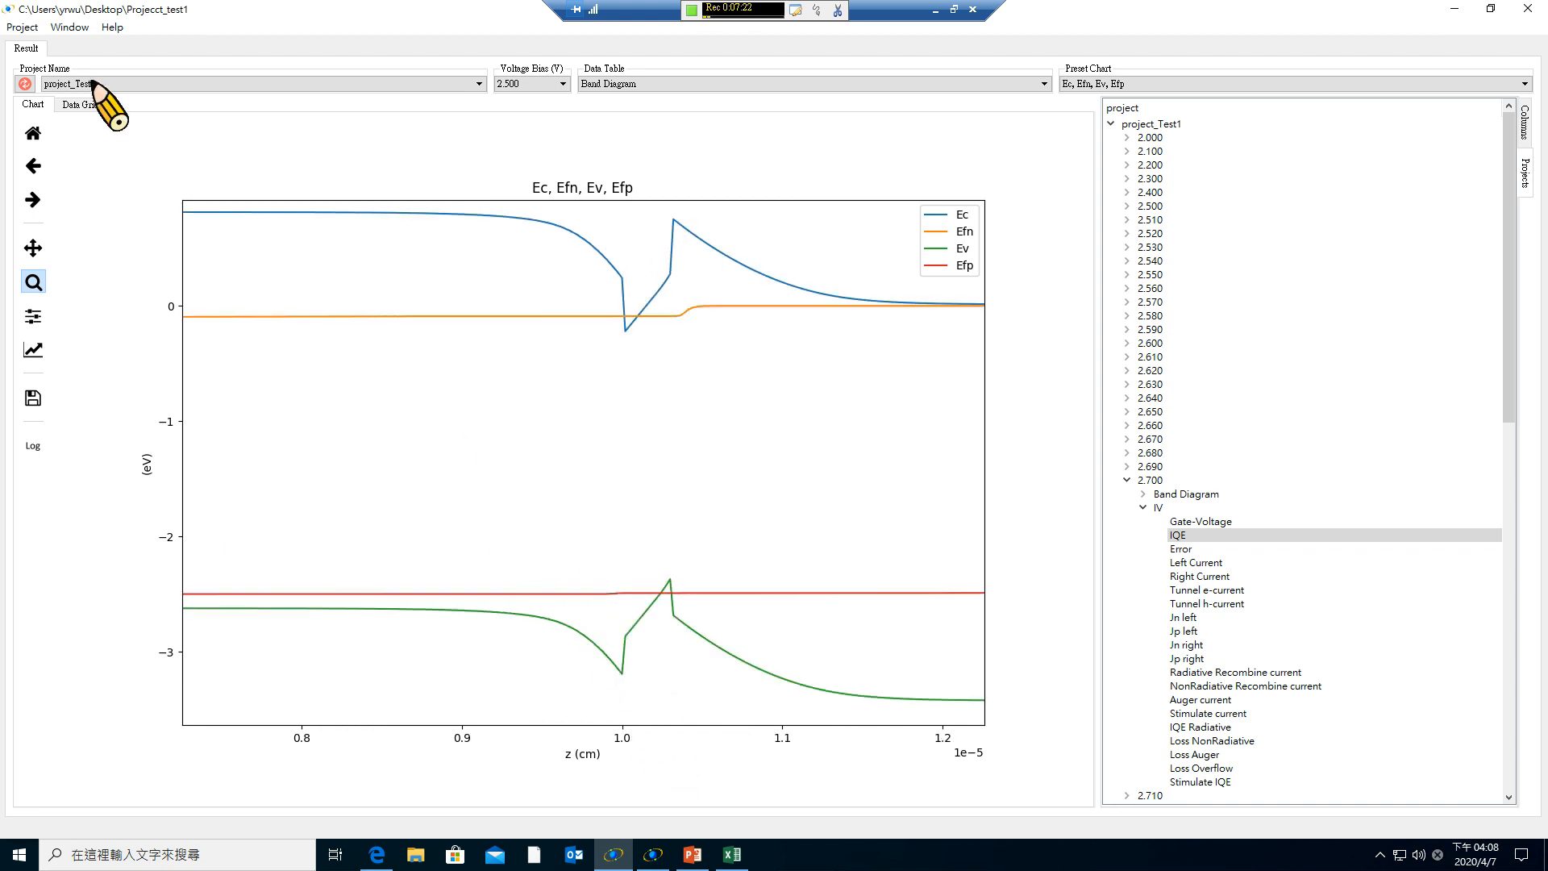
# Plot the Ec, Efn, Ev, Efp, WofEc WofEv preset chart and examine Ec against WofEc(1/uc) in the well.
pyautogui.click(1115, 83)
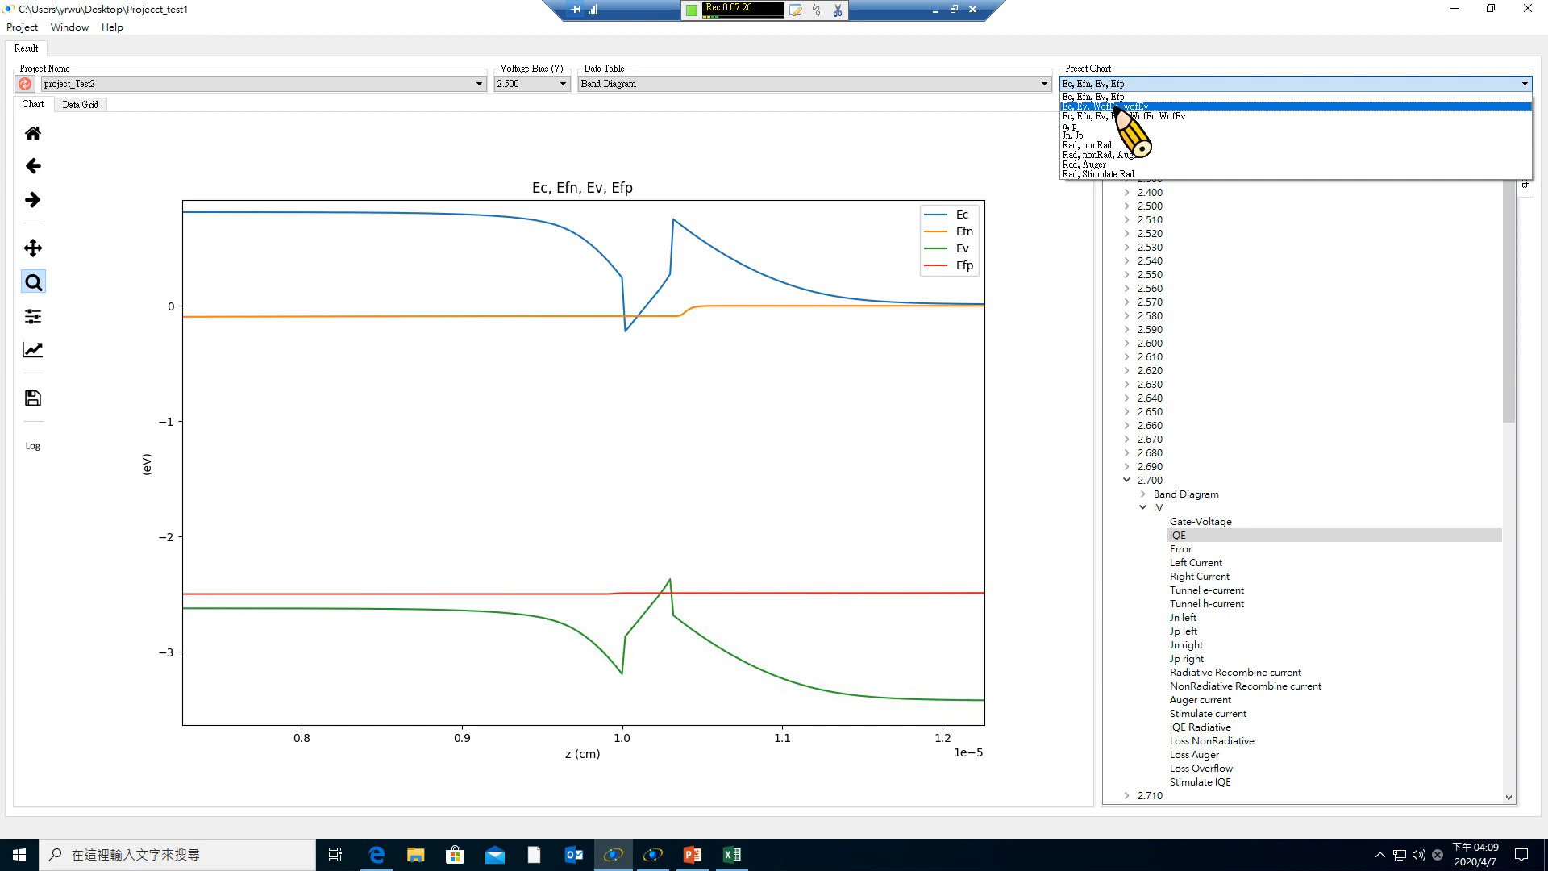
pyautogui.click(1117, 117)
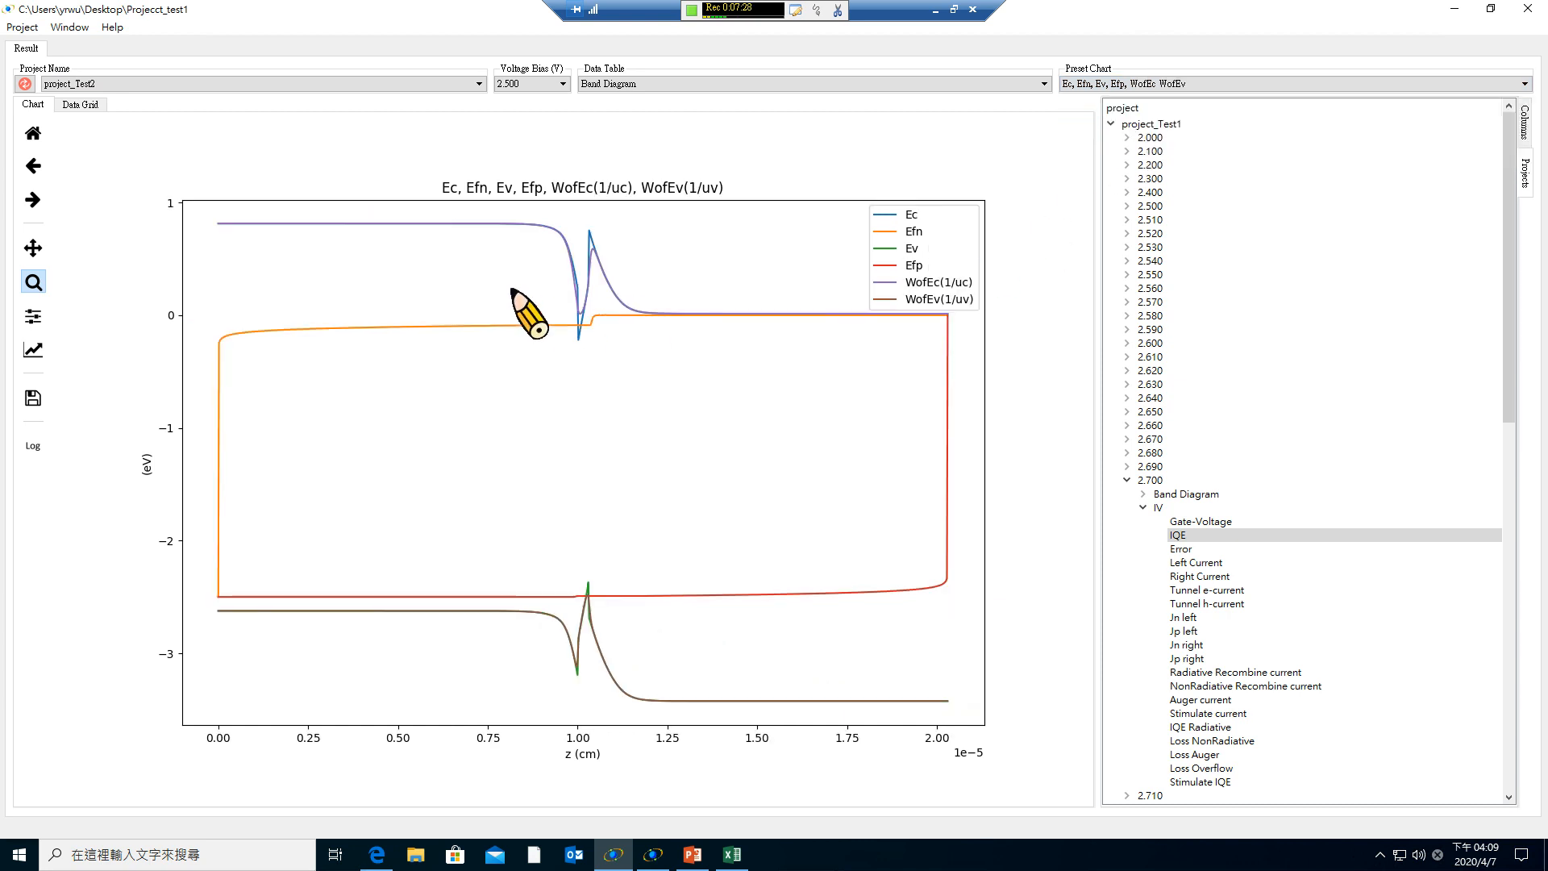
pyautogui.moveTo(553, 258); pyautogui.dragTo(657, 716)
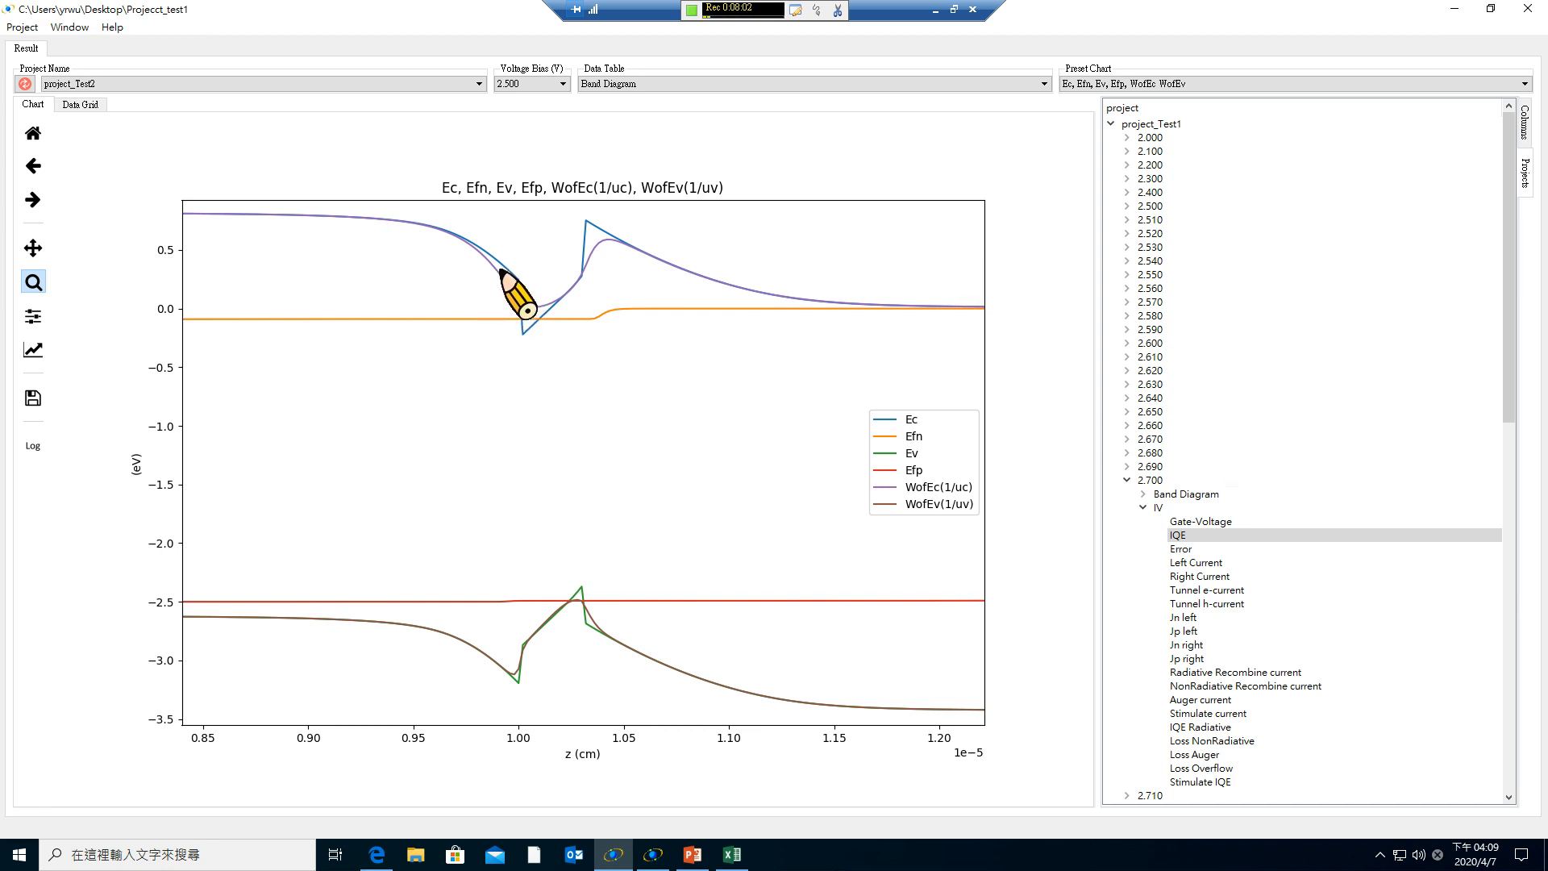
pyautogui.moveTo(499, 248); pyautogui.dragTo(561, 364)
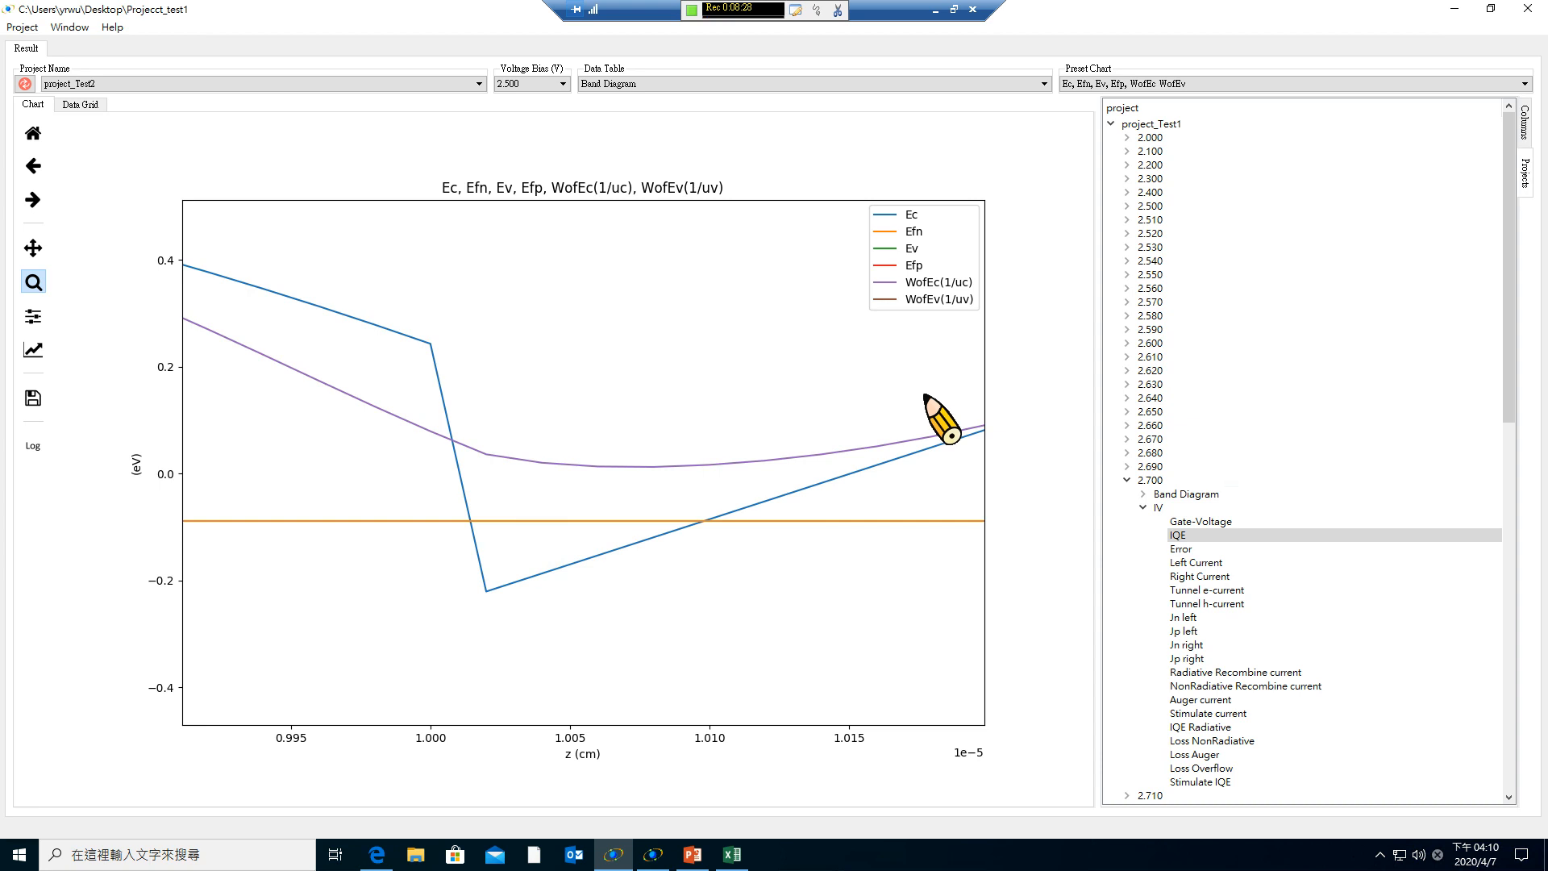
# Set the voltage bias of the project_Test2 band diagram to 2.700 V.
pyautogui.click(735, 81)
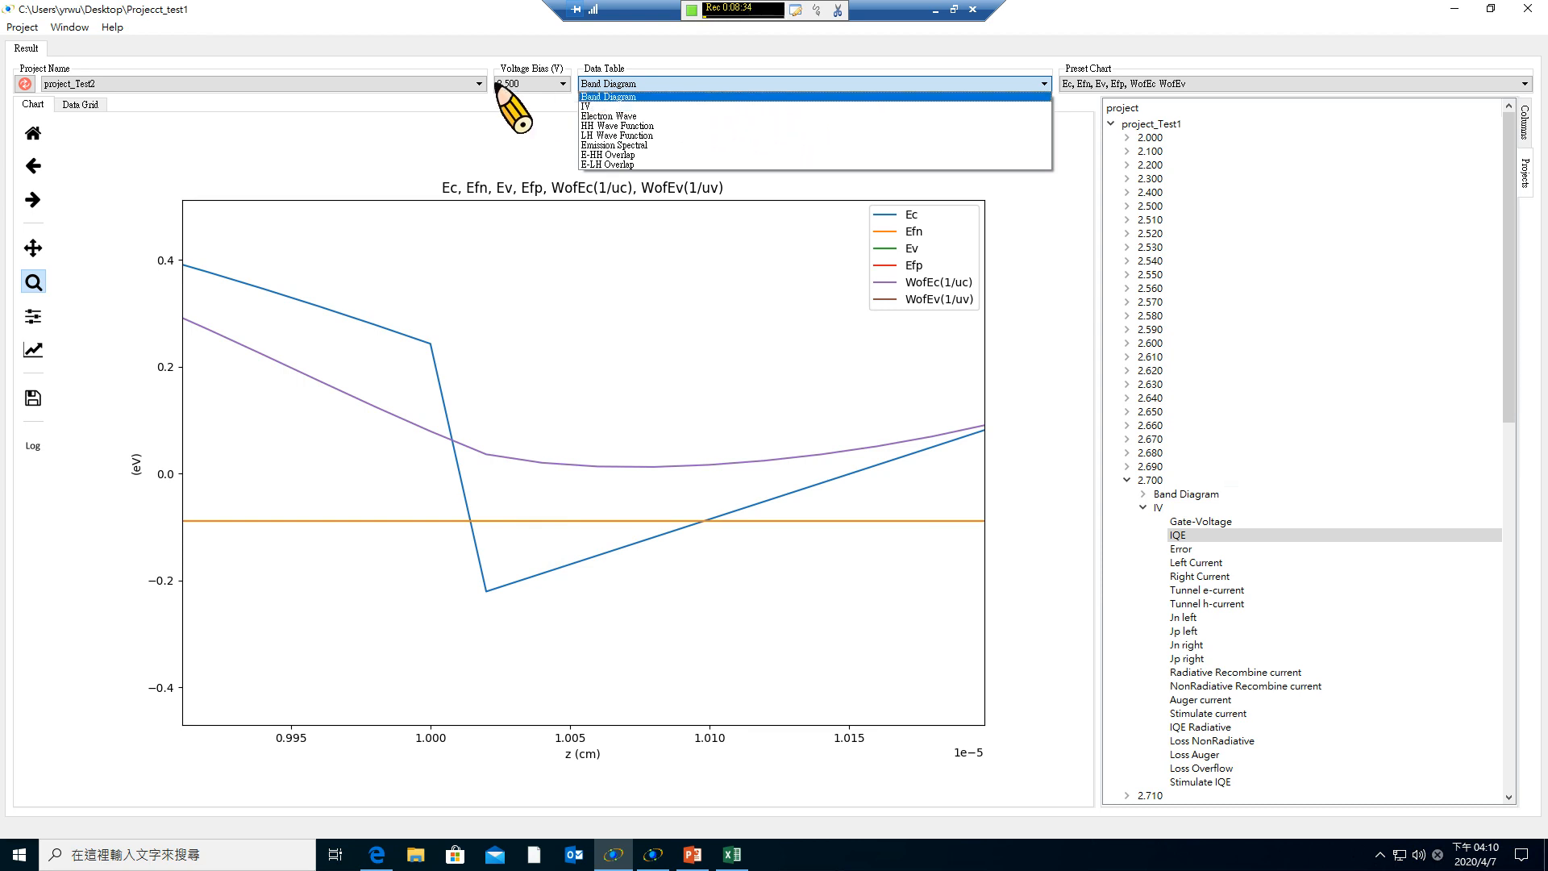
pyautogui.click(543, 83)
pyautogui.scroll(-6, 520, 174)
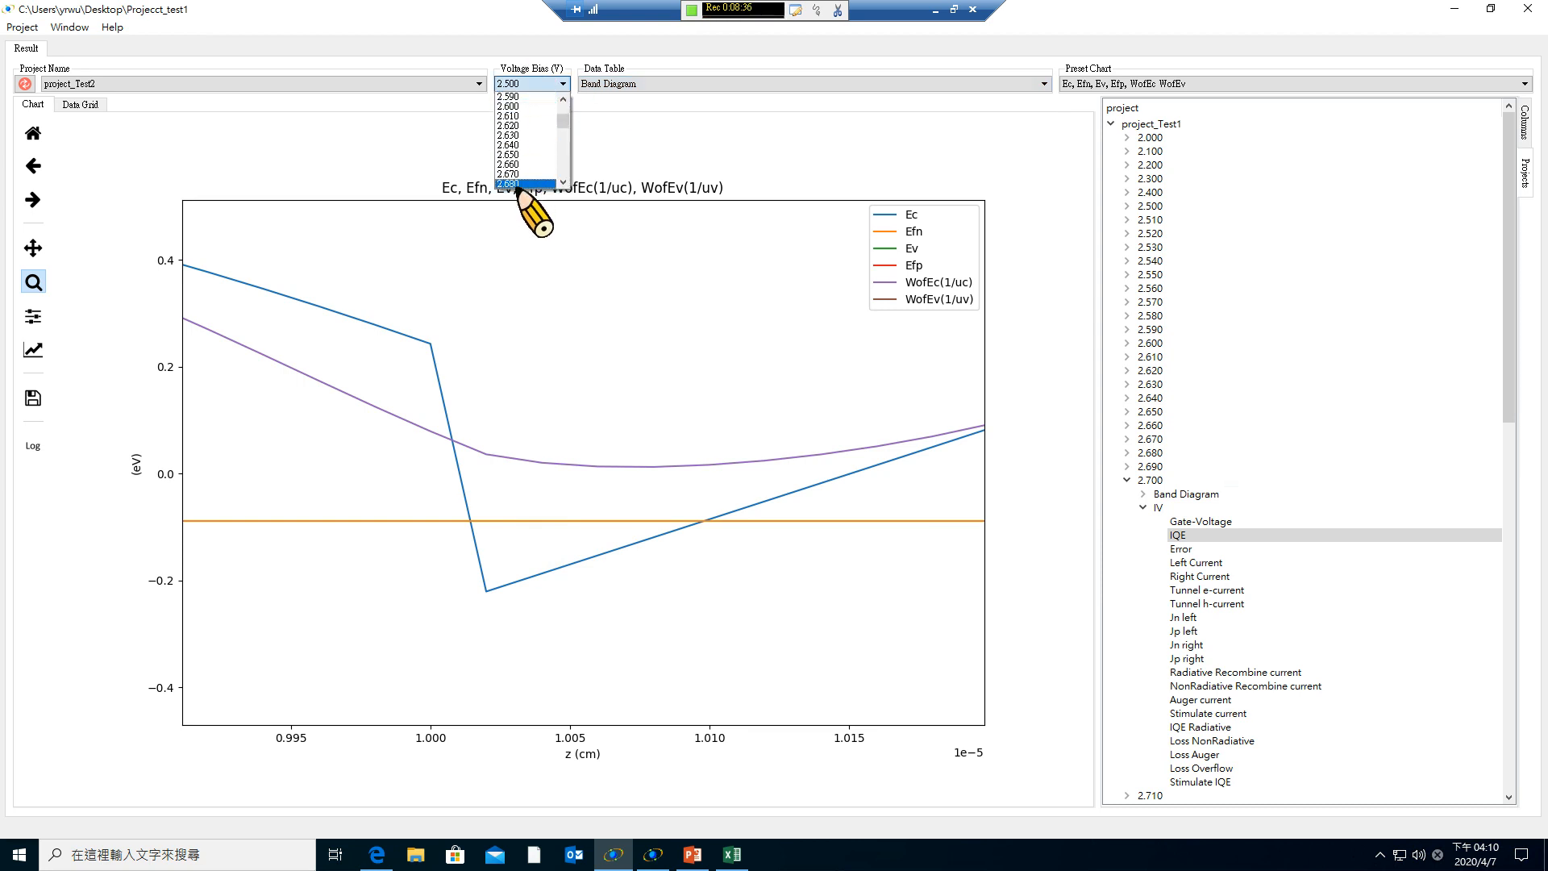
pyautogui.scroll(-1, 515, 169)
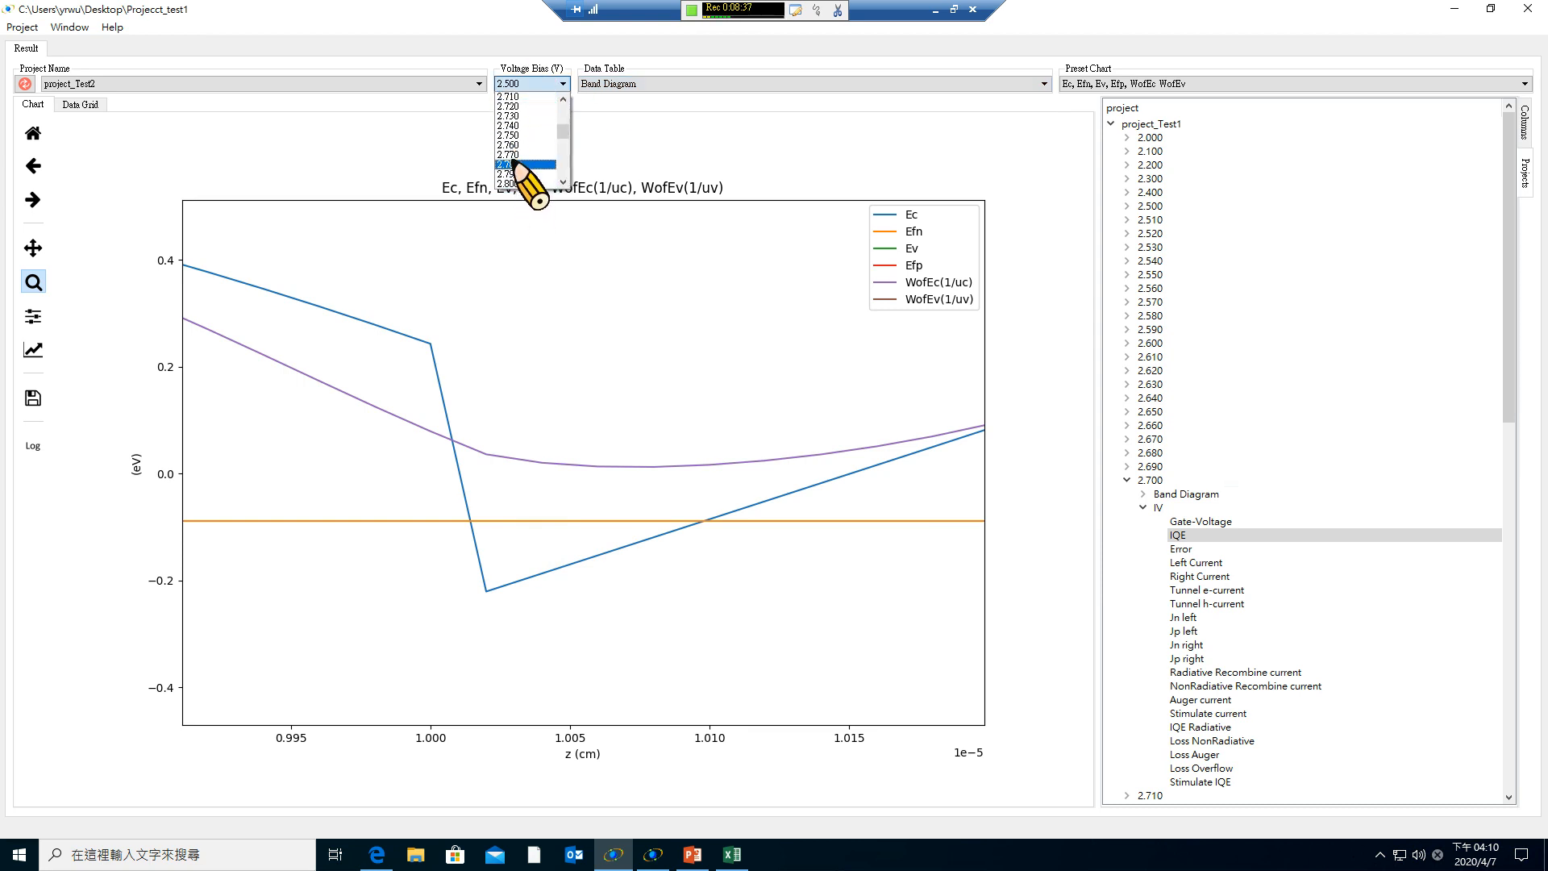
pyautogui.click(508, 115)
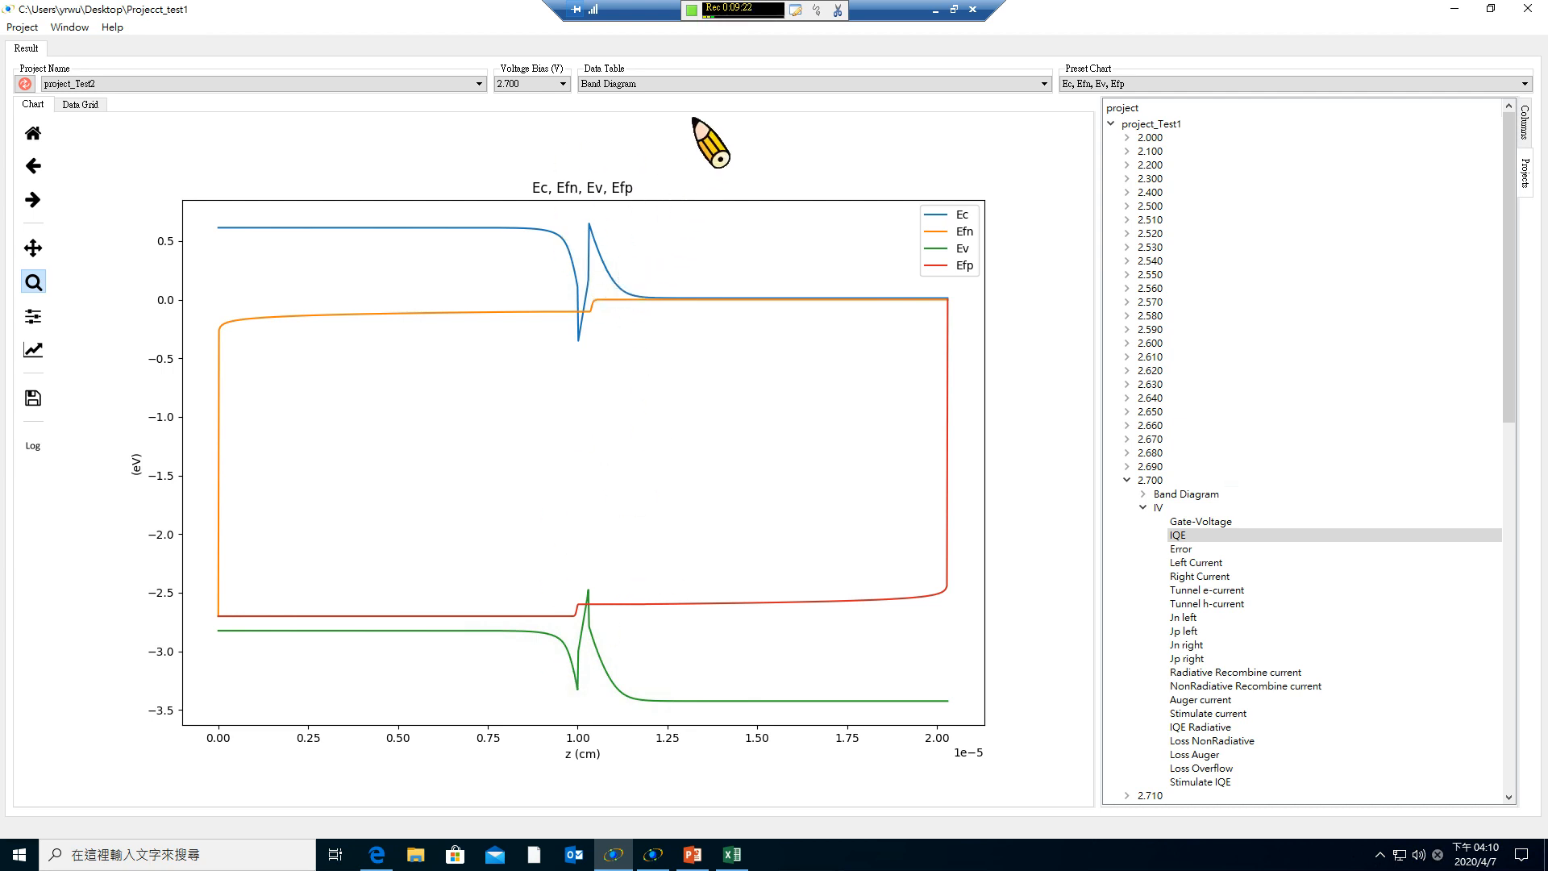
# Plot the Emission Spectral data versus photon energy, focused on the peak between about 2.1 and 3.2 eV.
pyautogui.click(695, 88)
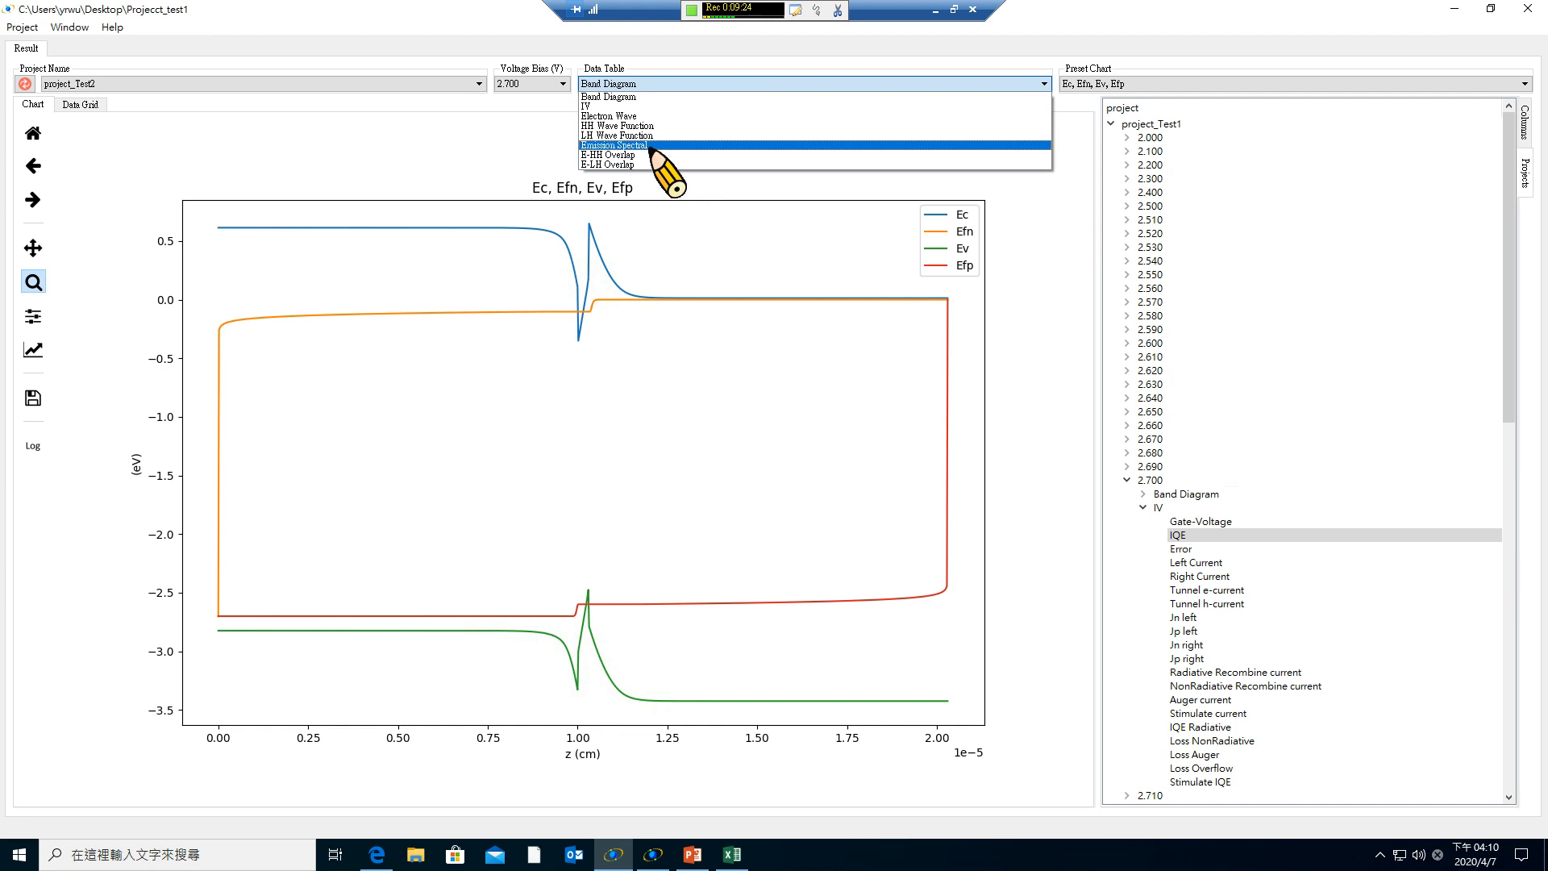
pyautogui.click(679, 147)
pyautogui.moveTo(372, 208); pyautogui.dragTo(454, 737)
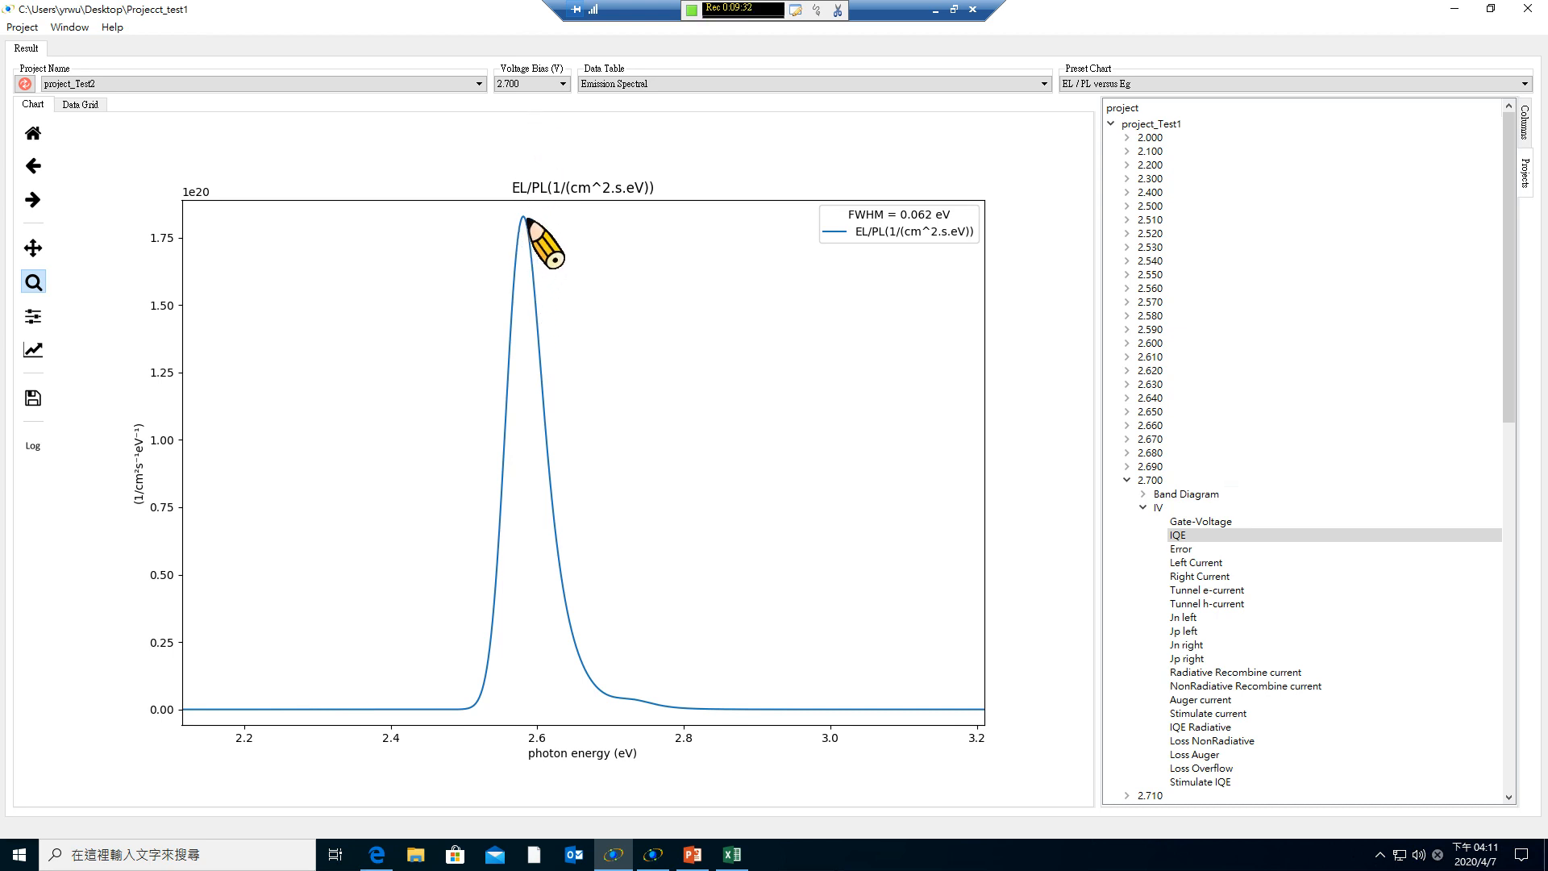
# Plot the emission spectrum with the EL / PL versus lambda preset, focused on the peak between about 440 and 540 nm.
pyautogui.click(1100, 83)
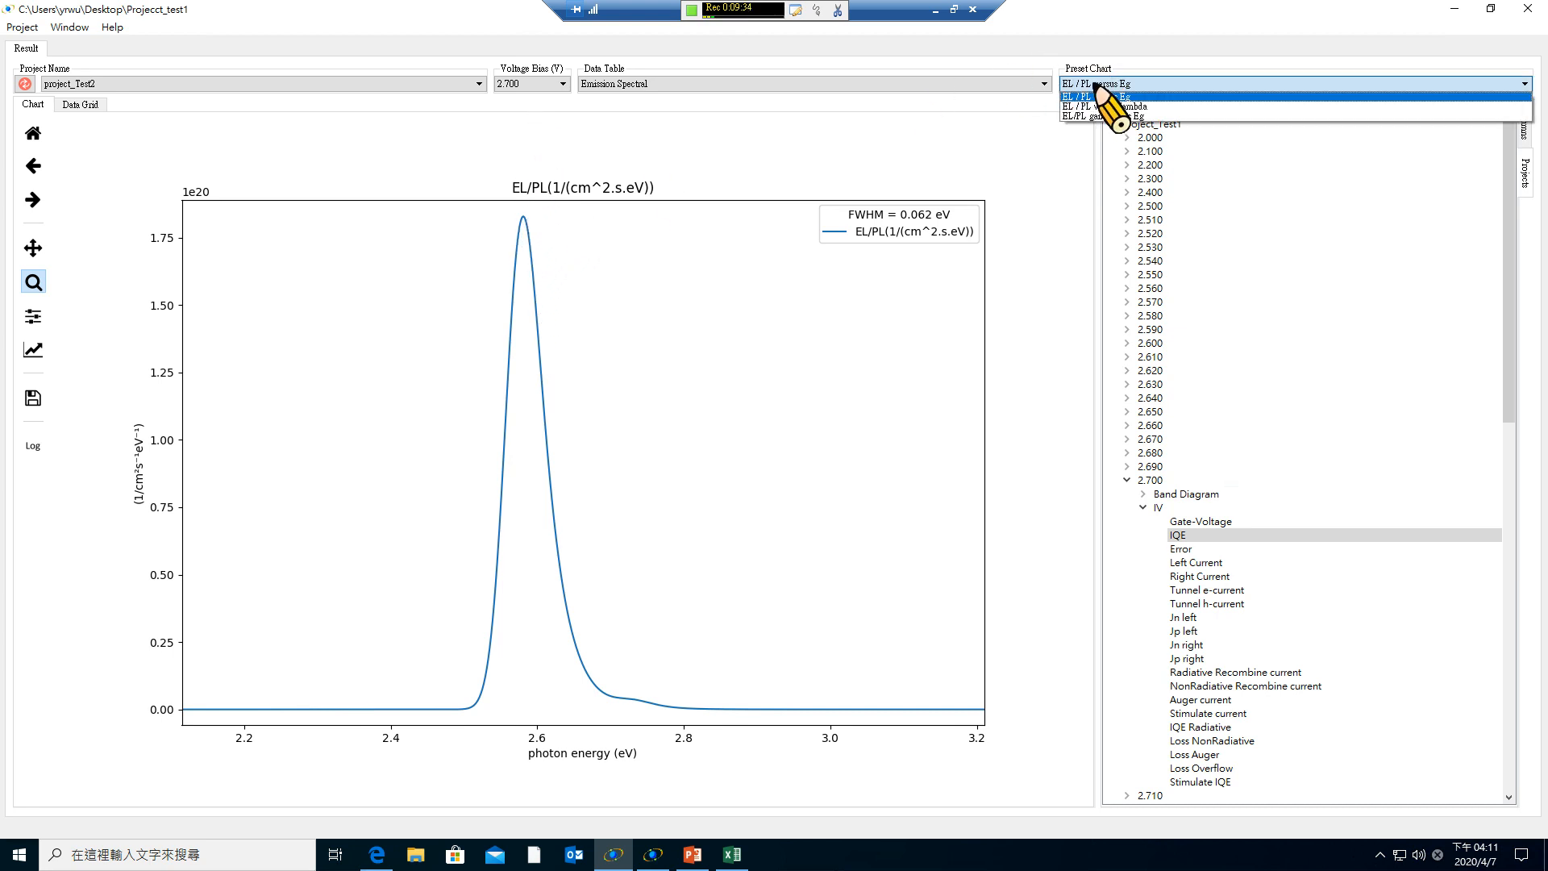
pyautogui.click(1101, 105)
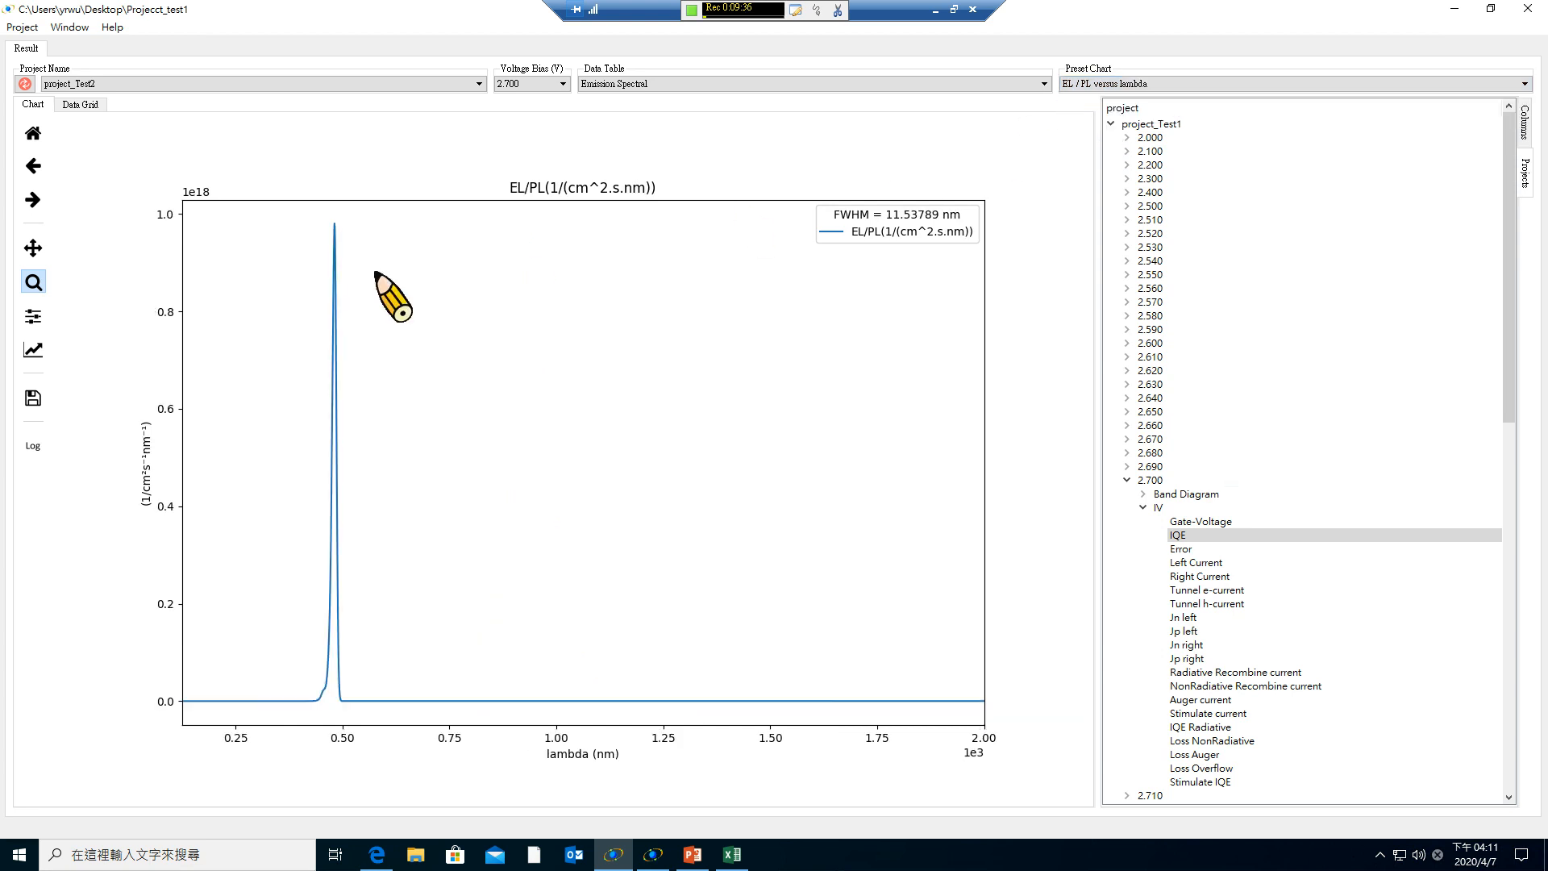
pyautogui.moveTo(318, 208); pyautogui.dragTo(352, 724)
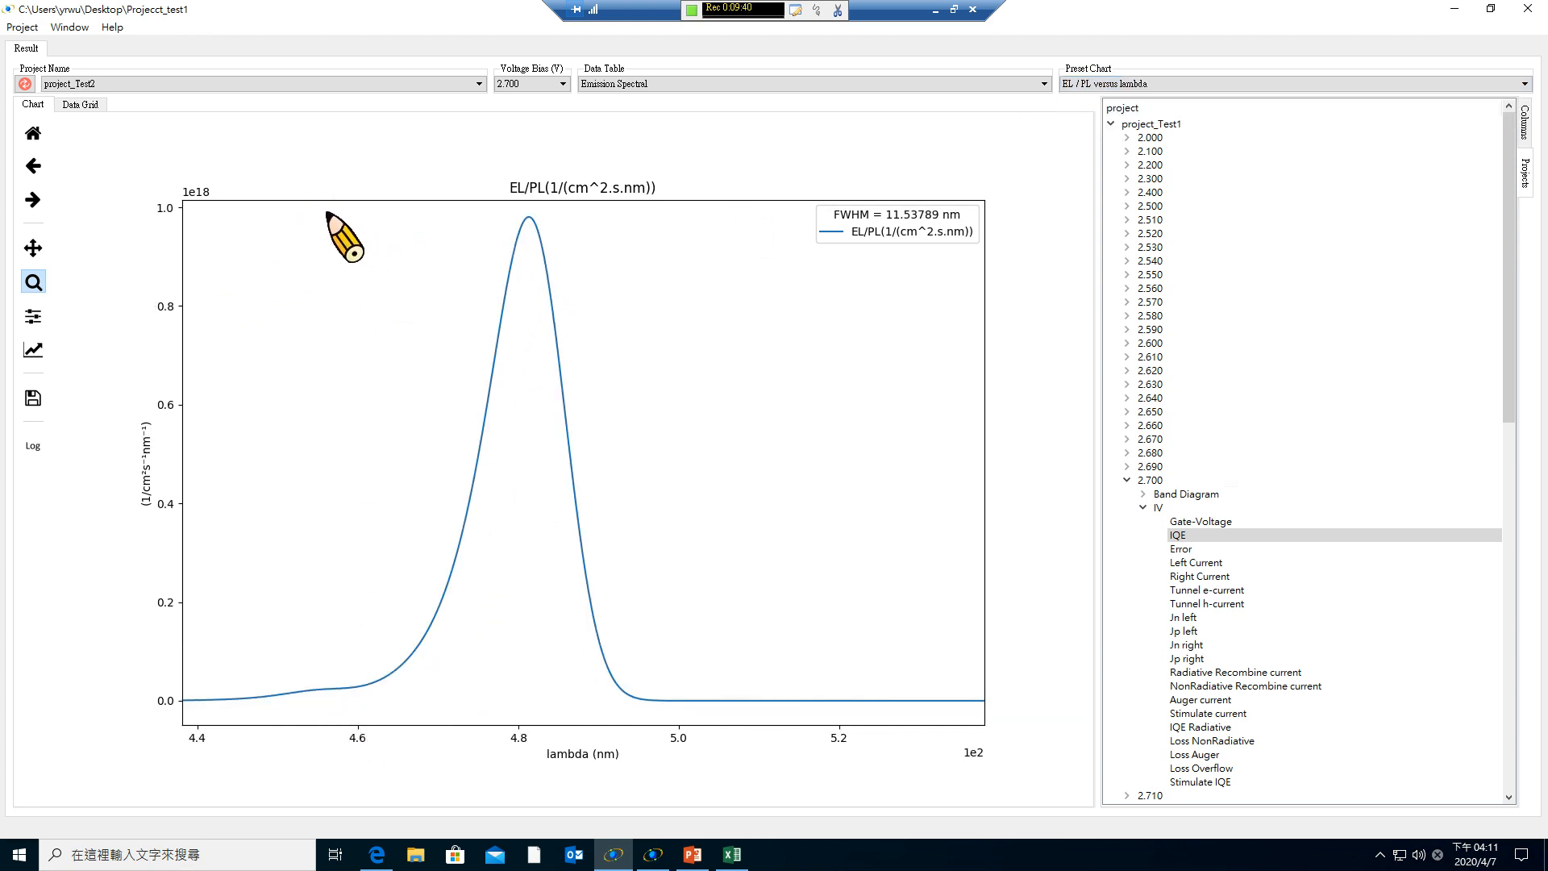
# Frame the emission peak between about 456 and 502 nm and overlay project_Test2's 2.900 V EL/PL(1/(cm^2.s.nm)) curve on the chart.
pyautogui.moveTo(328, 204); pyautogui.dragTo(695, 734)
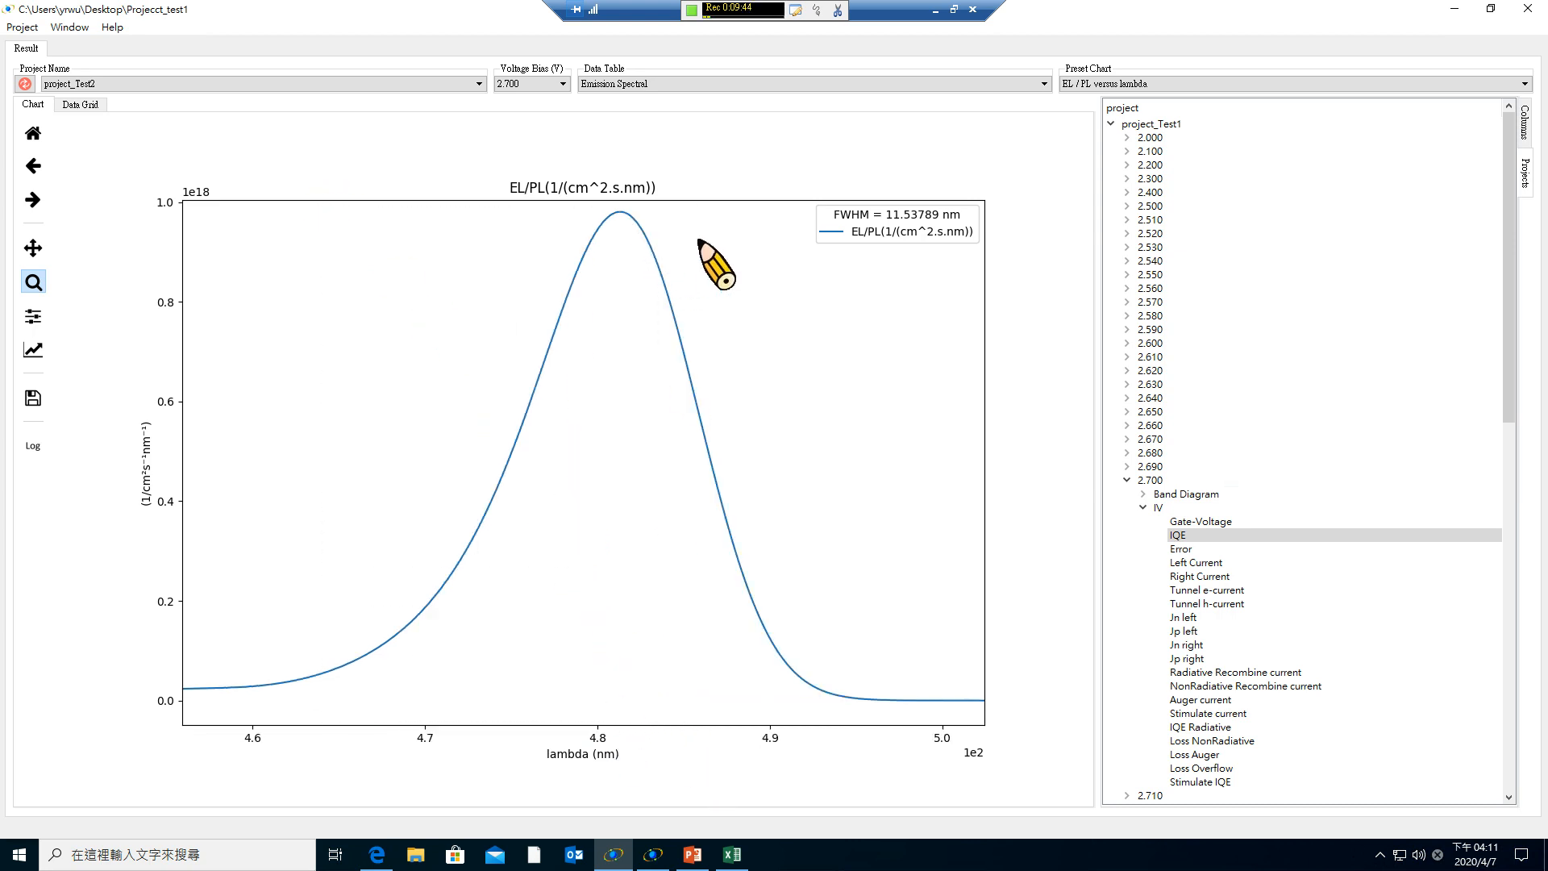
pyautogui.click(1125, 481)
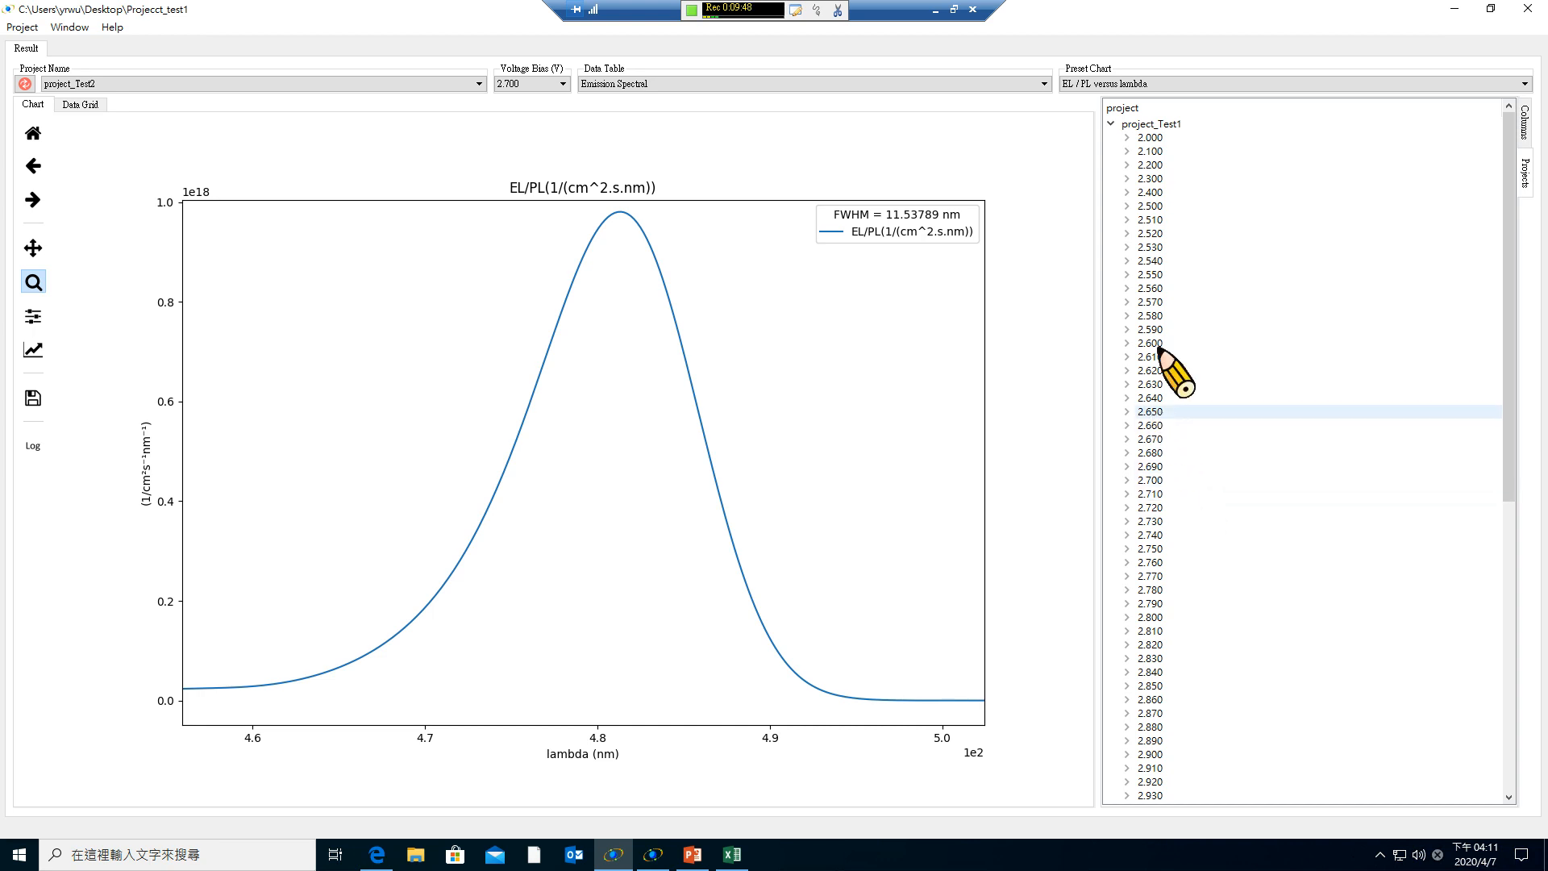
pyautogui.click(1112, 124)
pyautogui.click(1120, 137)
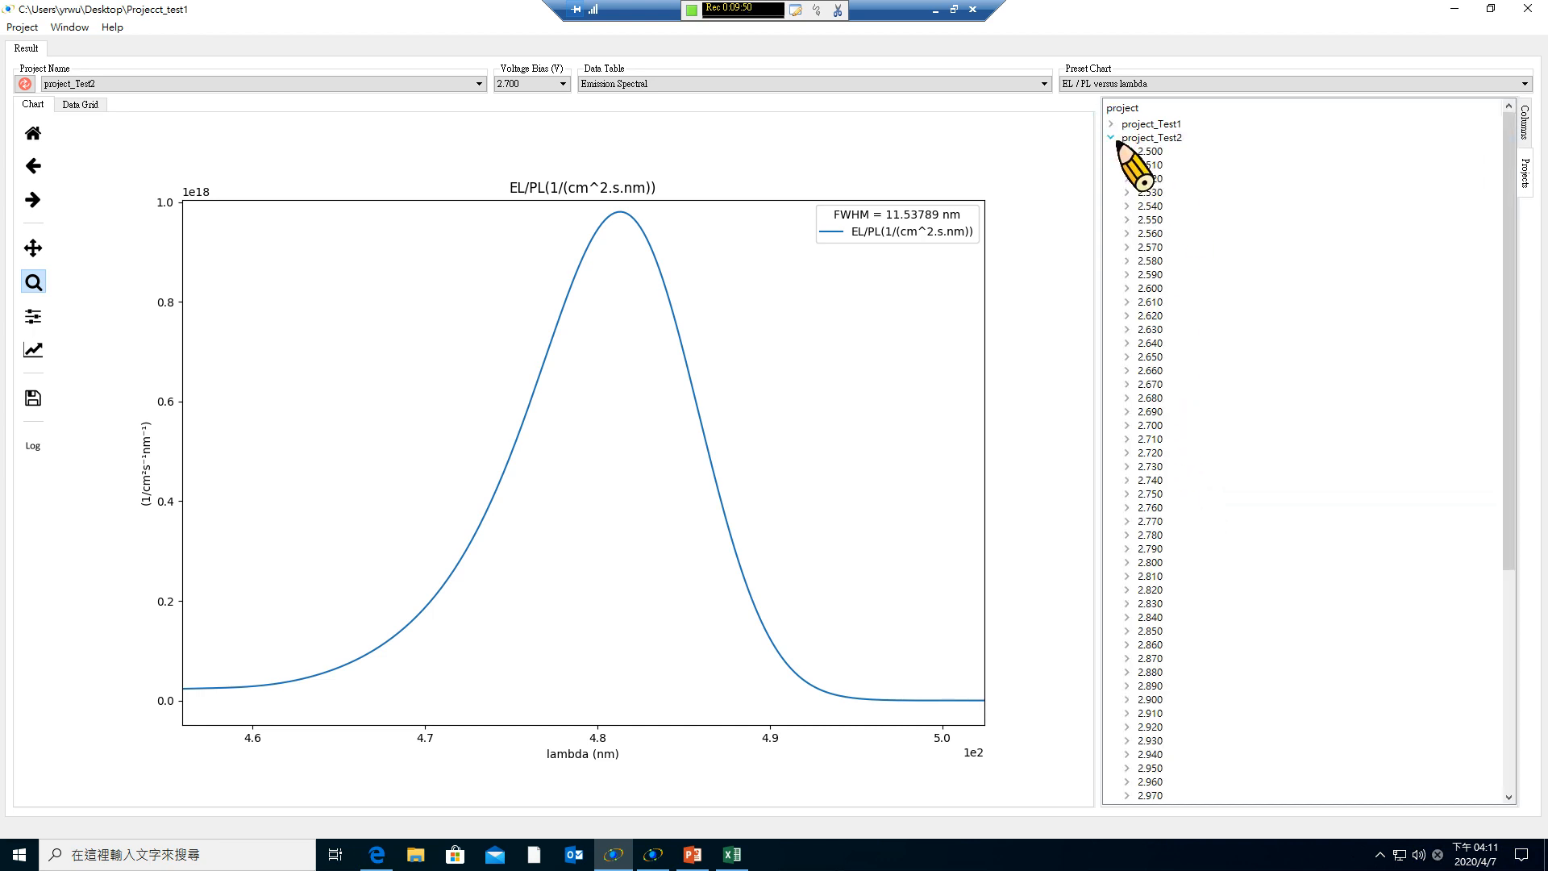
pyautogui.scroll(-2, 1187, 333)
pyautogui.scroll(-5, 1185, 332)
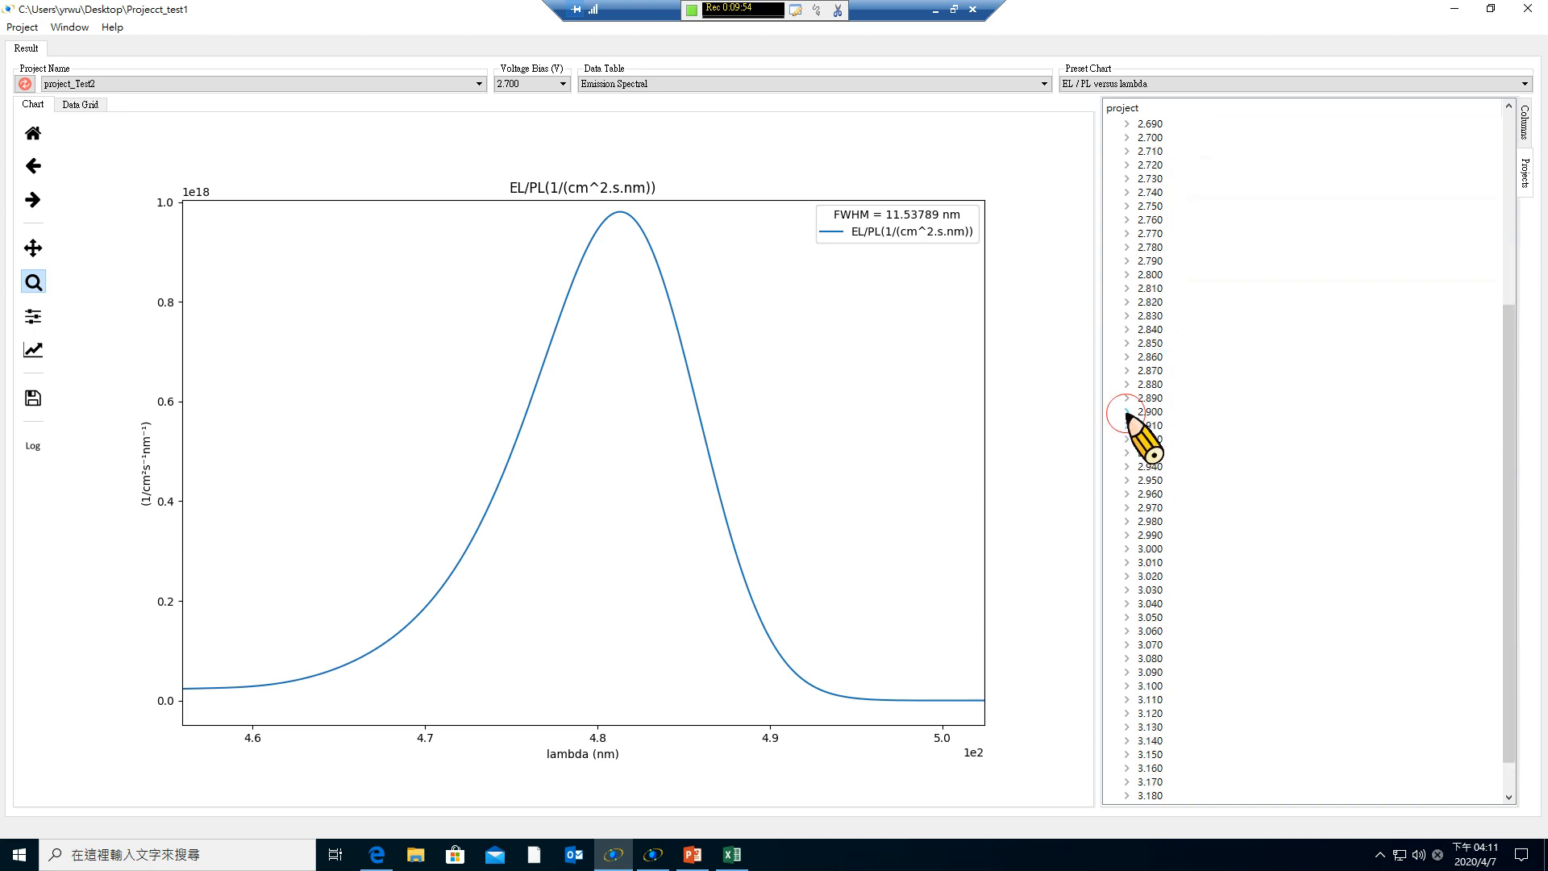
pyautogui.click(1127, 413)
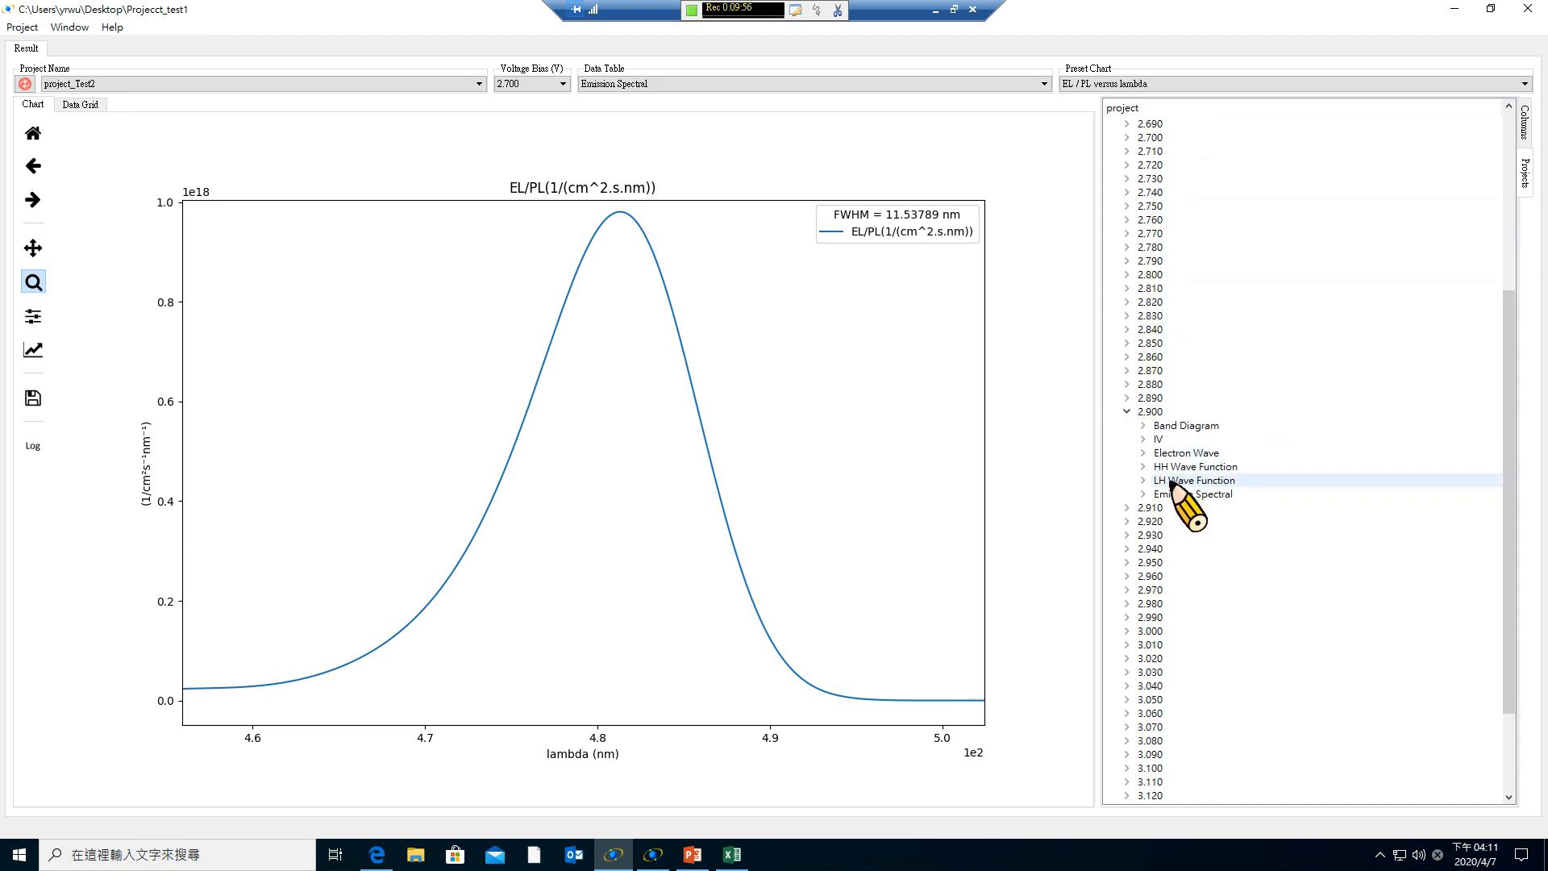
pyautogui.click(1156, 494)
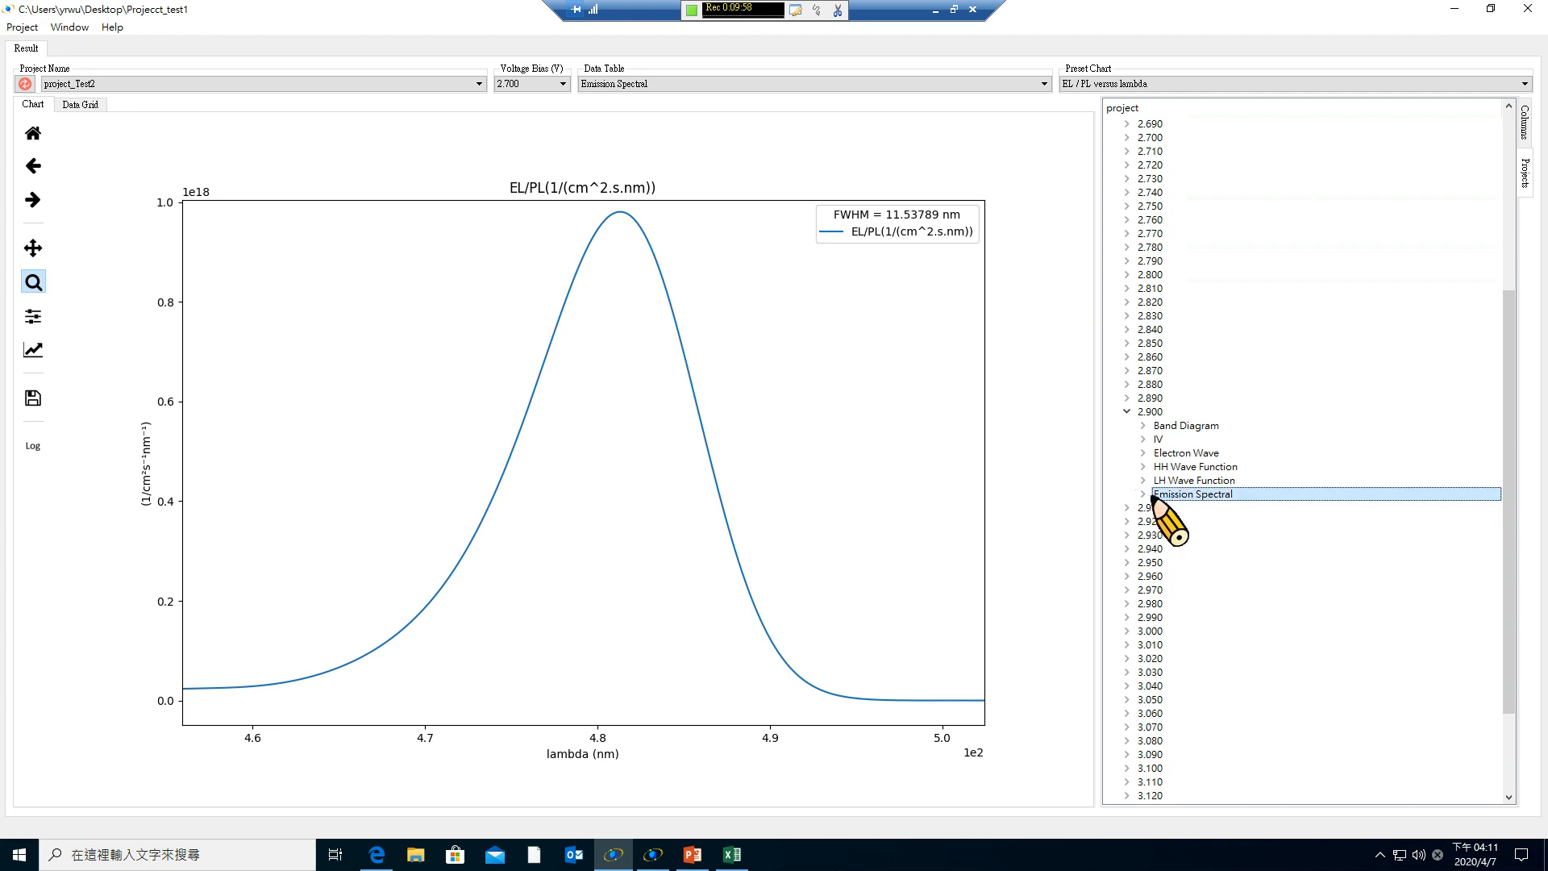
pyautogui.click(1144, 495)
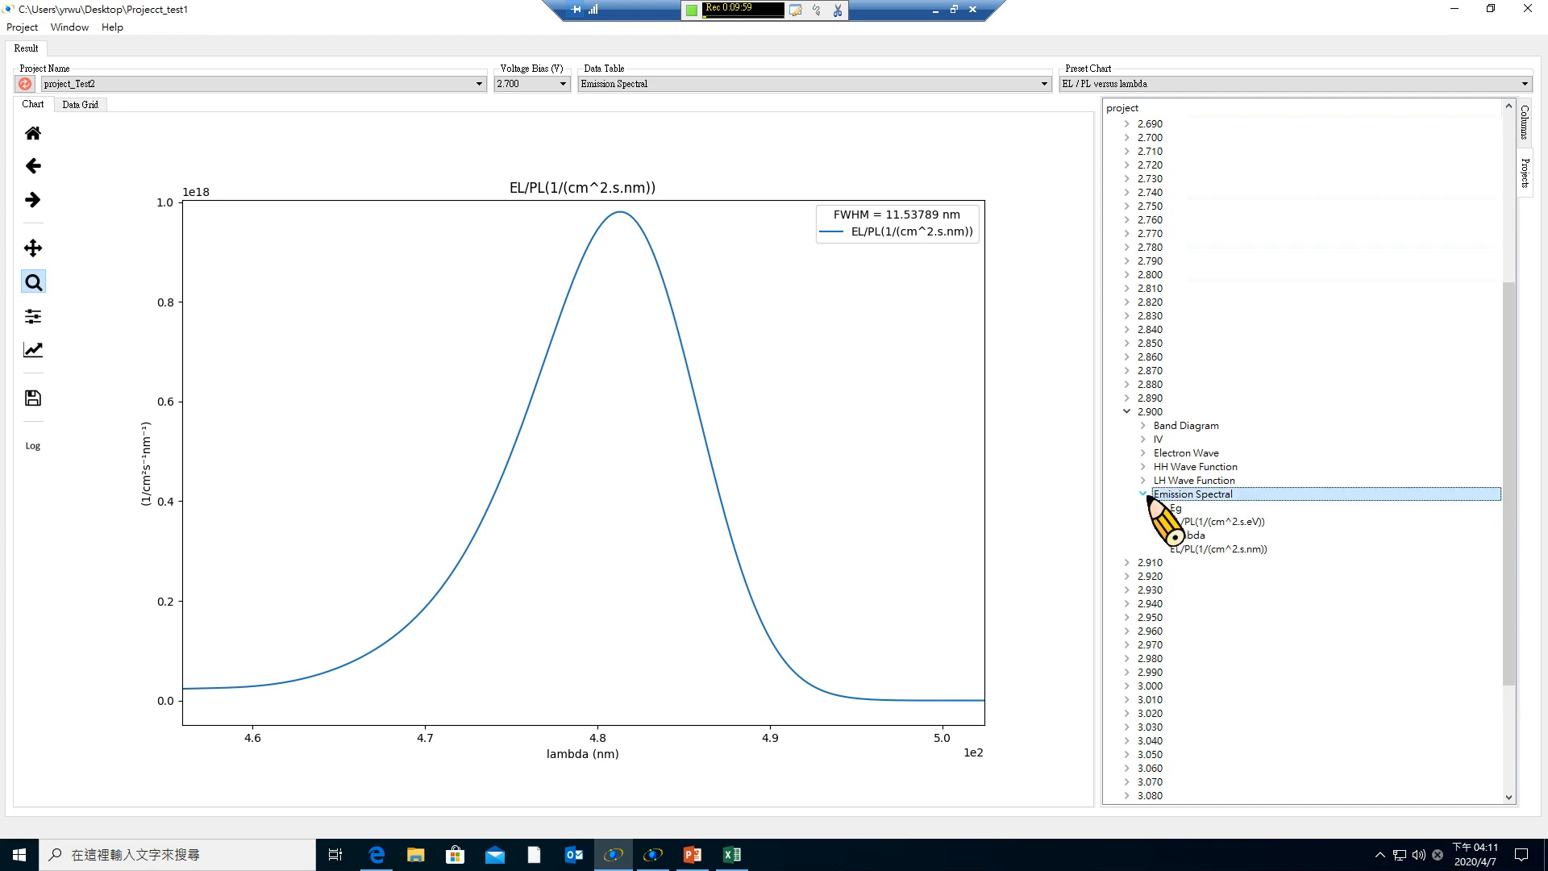
pyautogui.click(1199, 549)
pyautogui.moveTo(1199, 550); pyautogui.dragTo(688, 579)
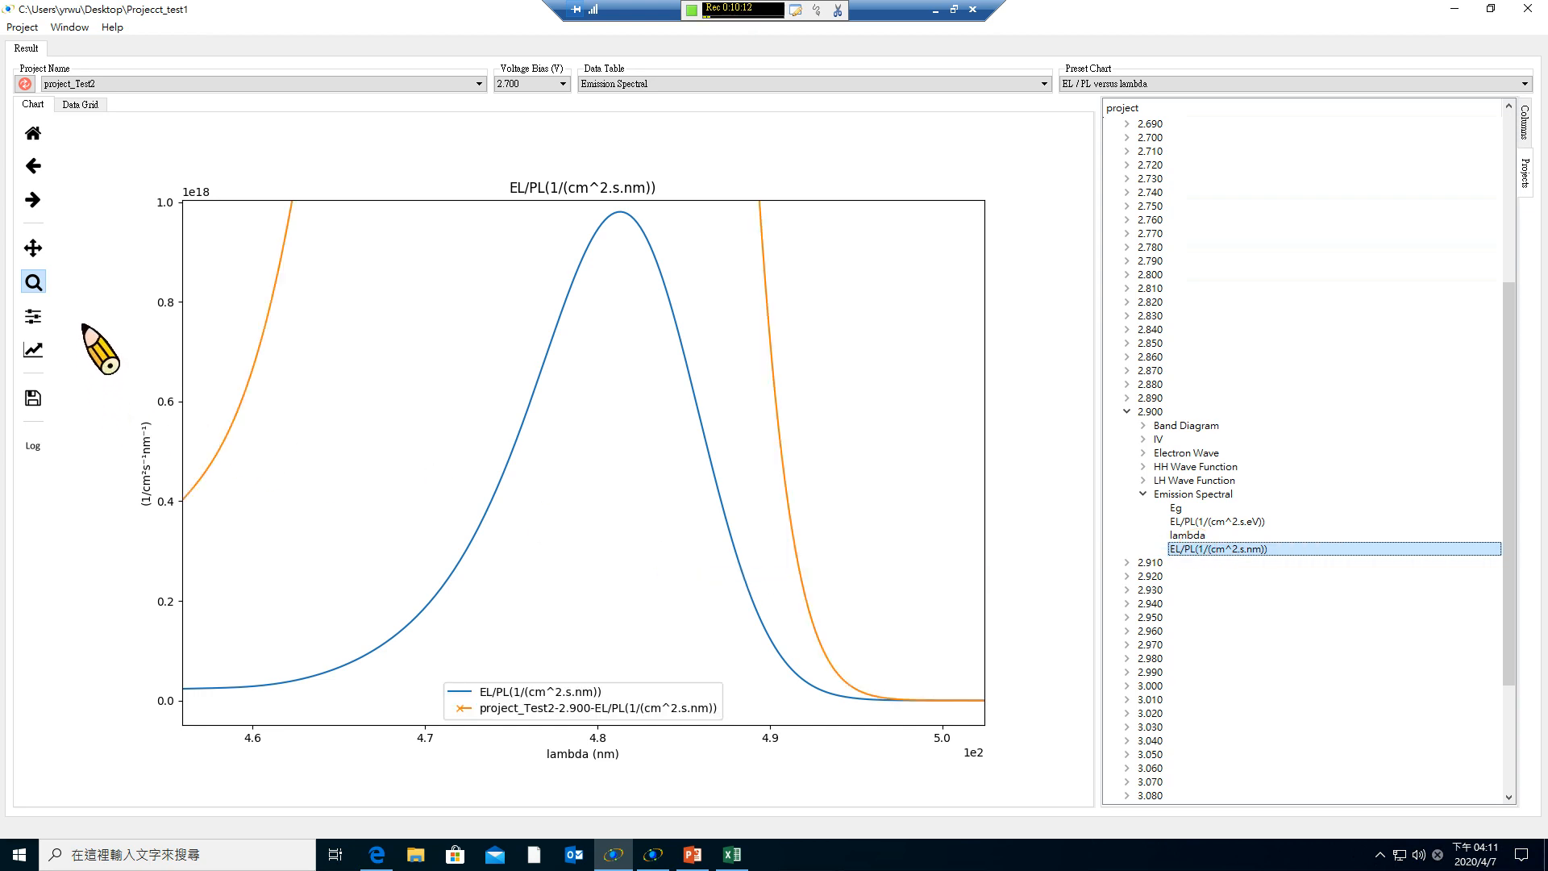
# Try Y-axis maximum exponents of e+19 and e+20, and settle on a maximum of 2.0049282196848635e+19 for the overlaid spectra.
pyautogui.click(31, 397)
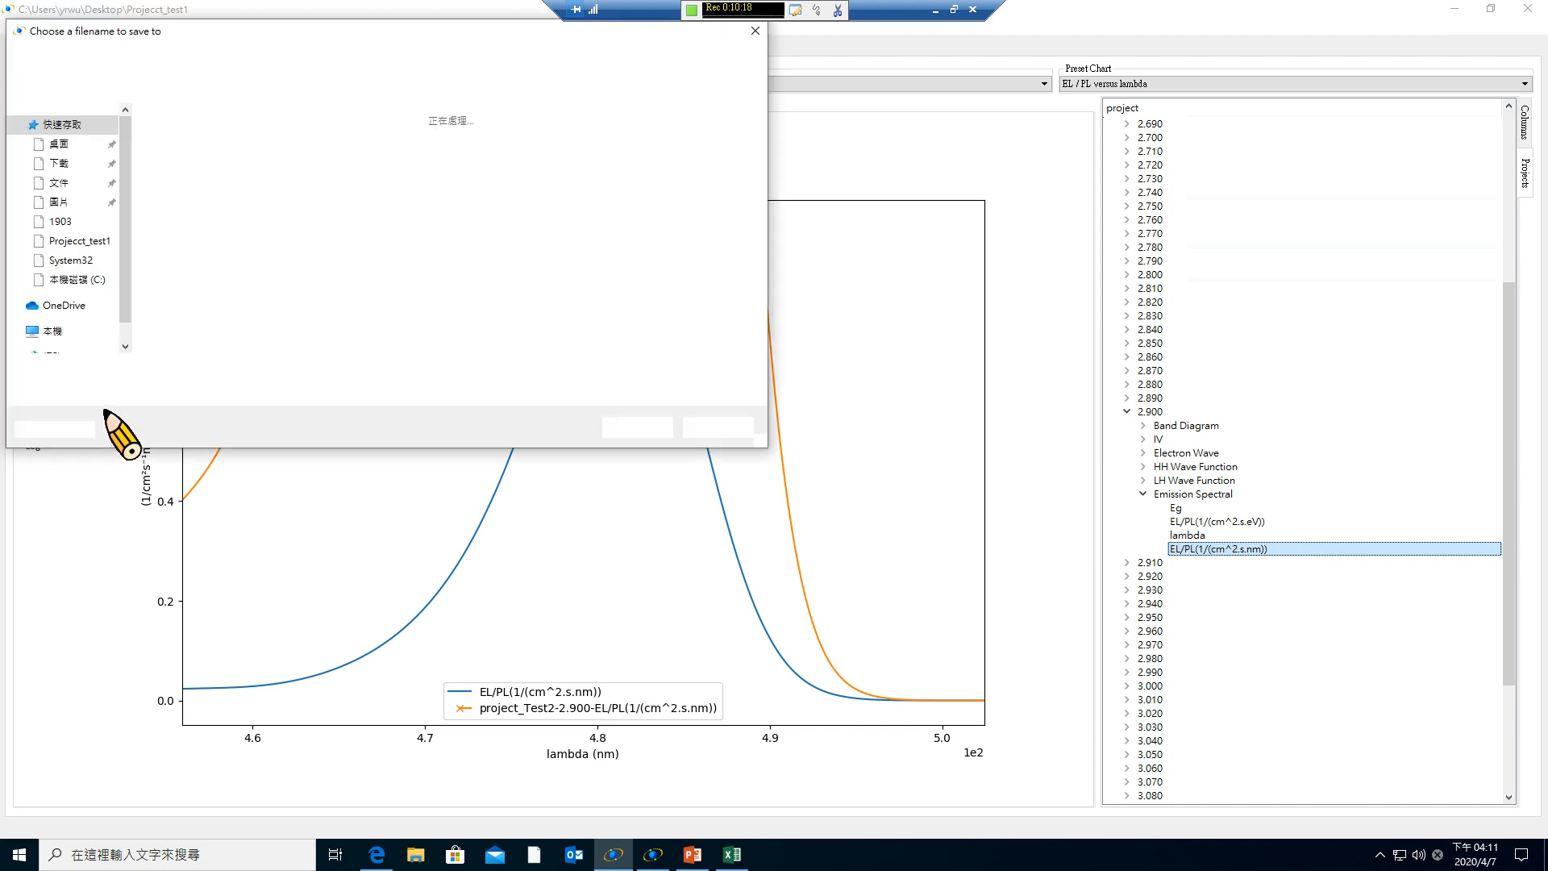
pyautogui.click(710, 426)
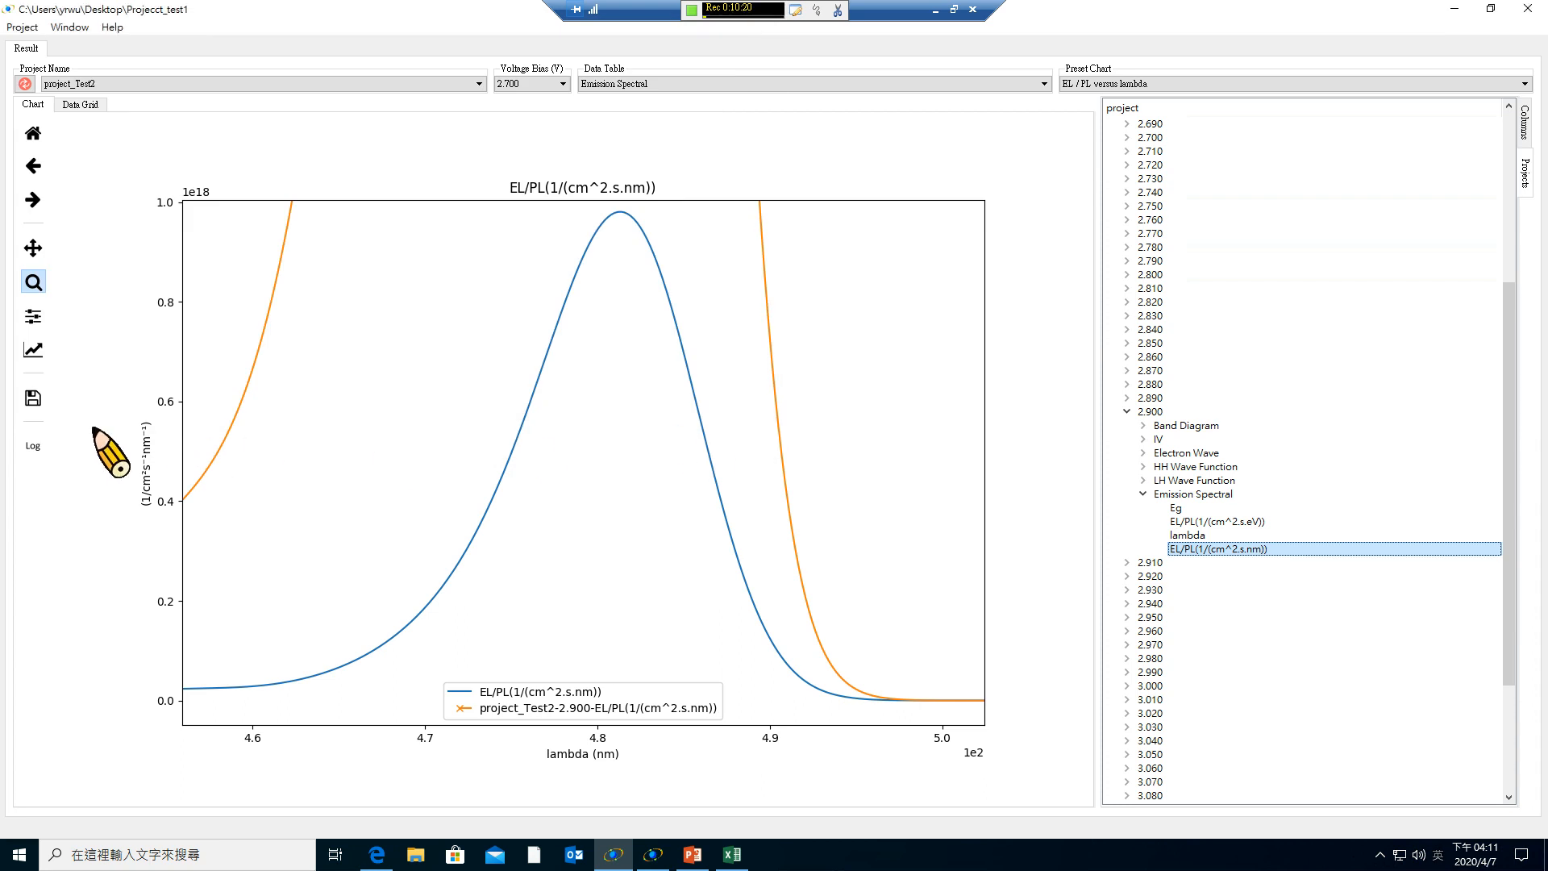
pyautogui.click(40, 352)
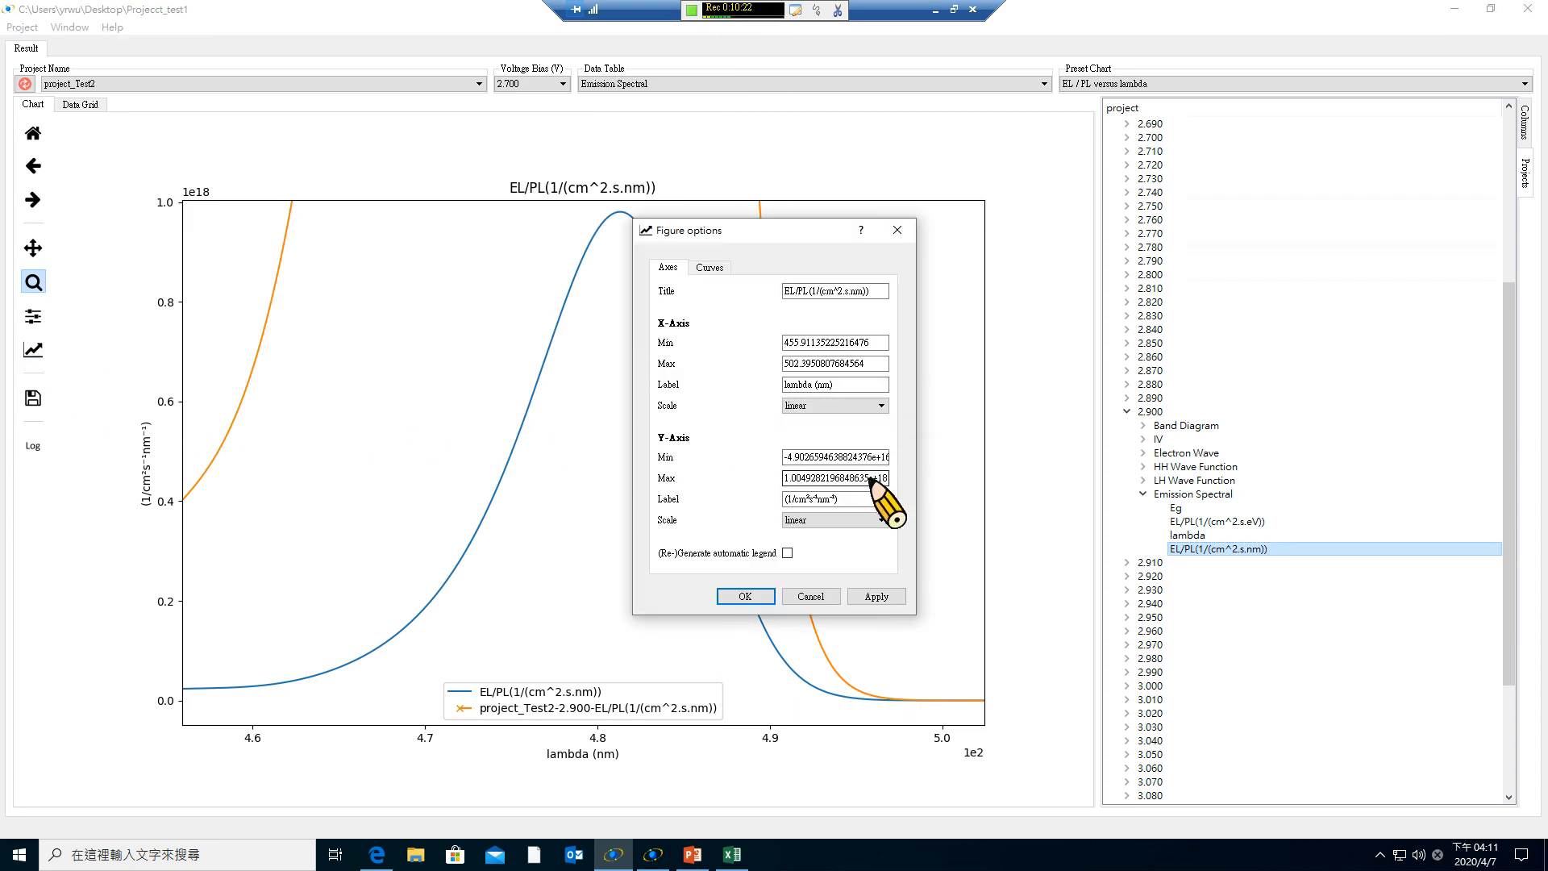
pyautogui.doubleClick(883, 479)
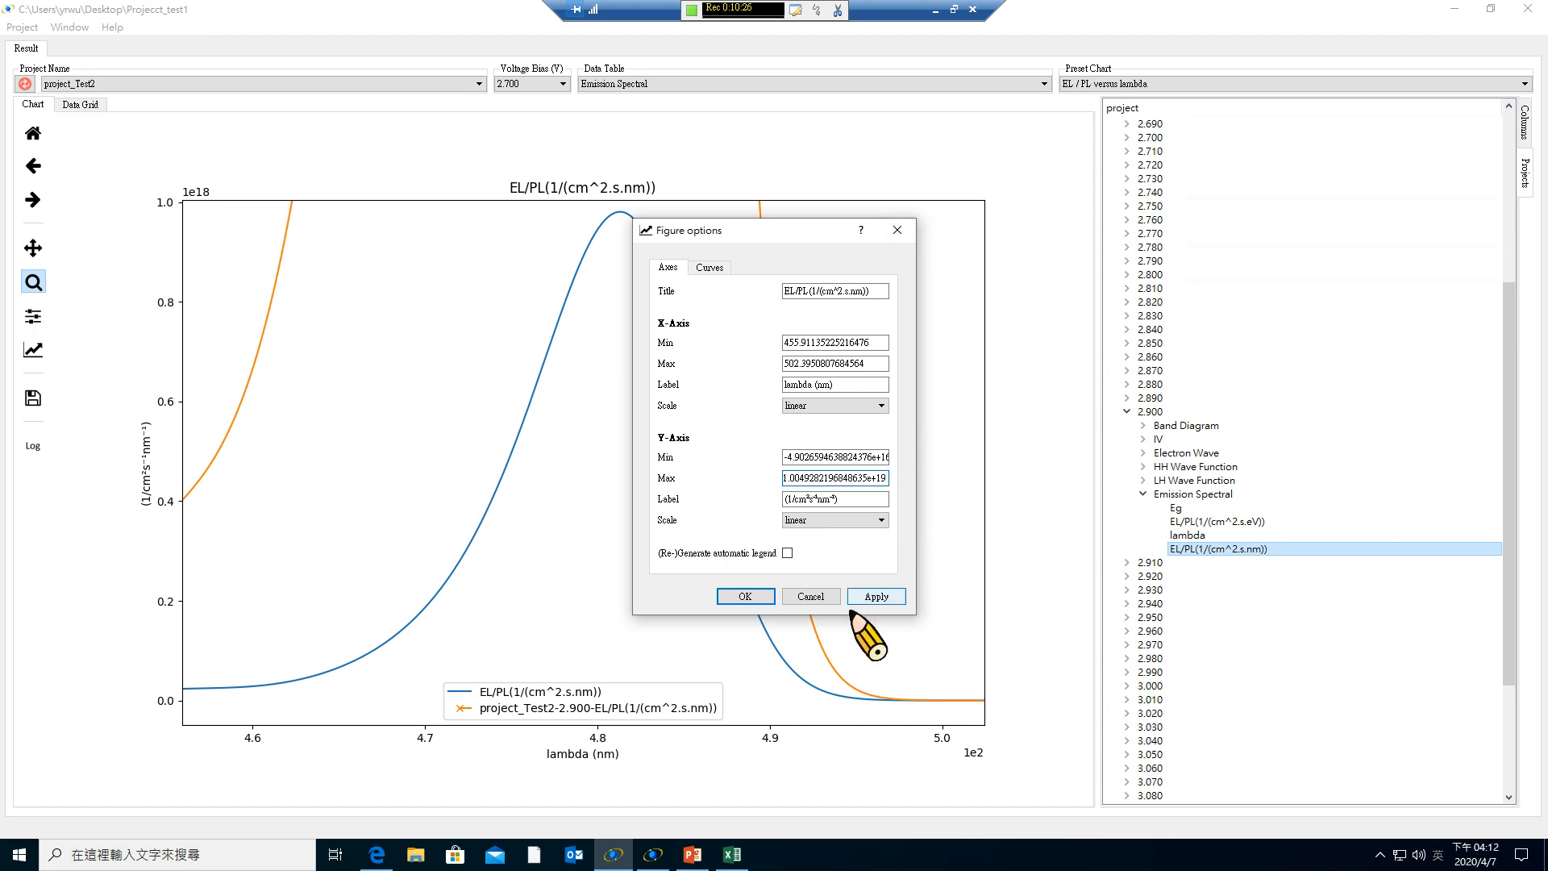
pyautogui.click(875, 597)
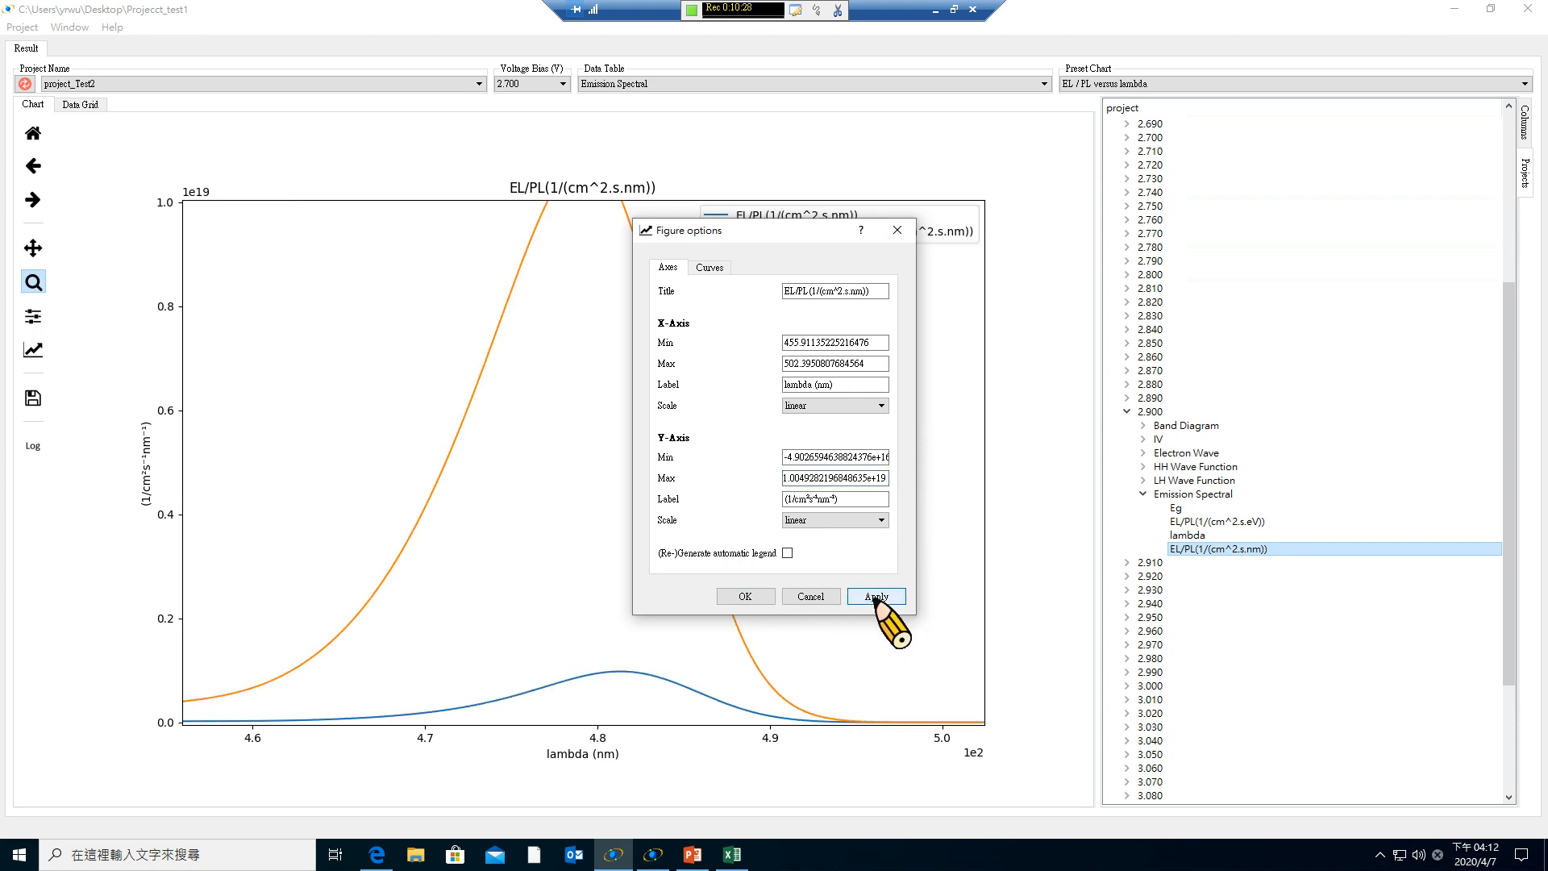
pyautogui.doubleClick(880, 478)
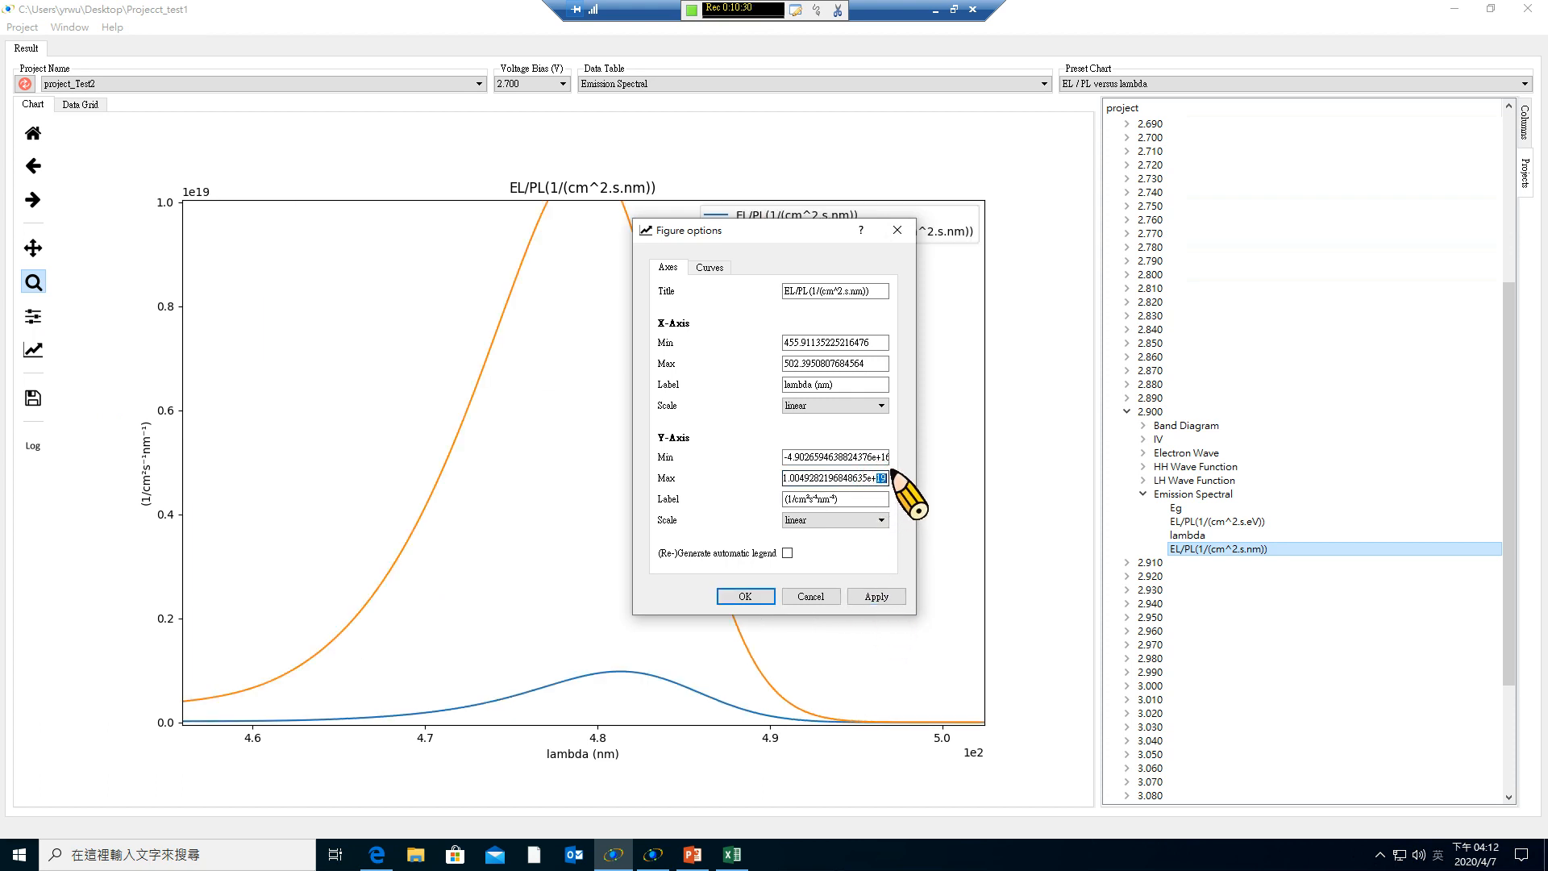
pyautogui.write('20')
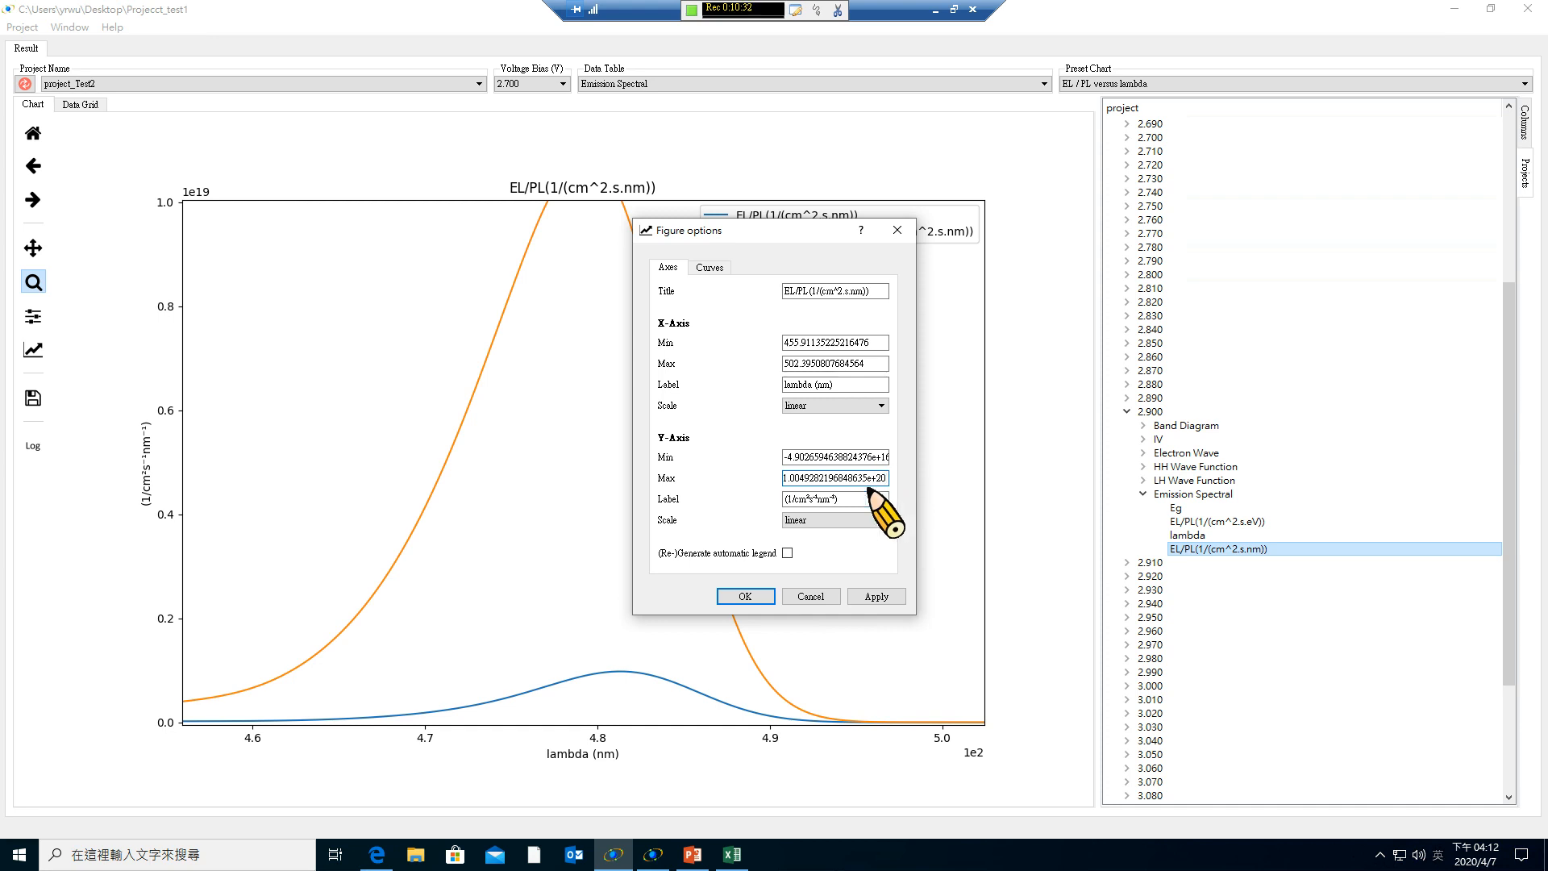
pyautogui.click(875, 597)
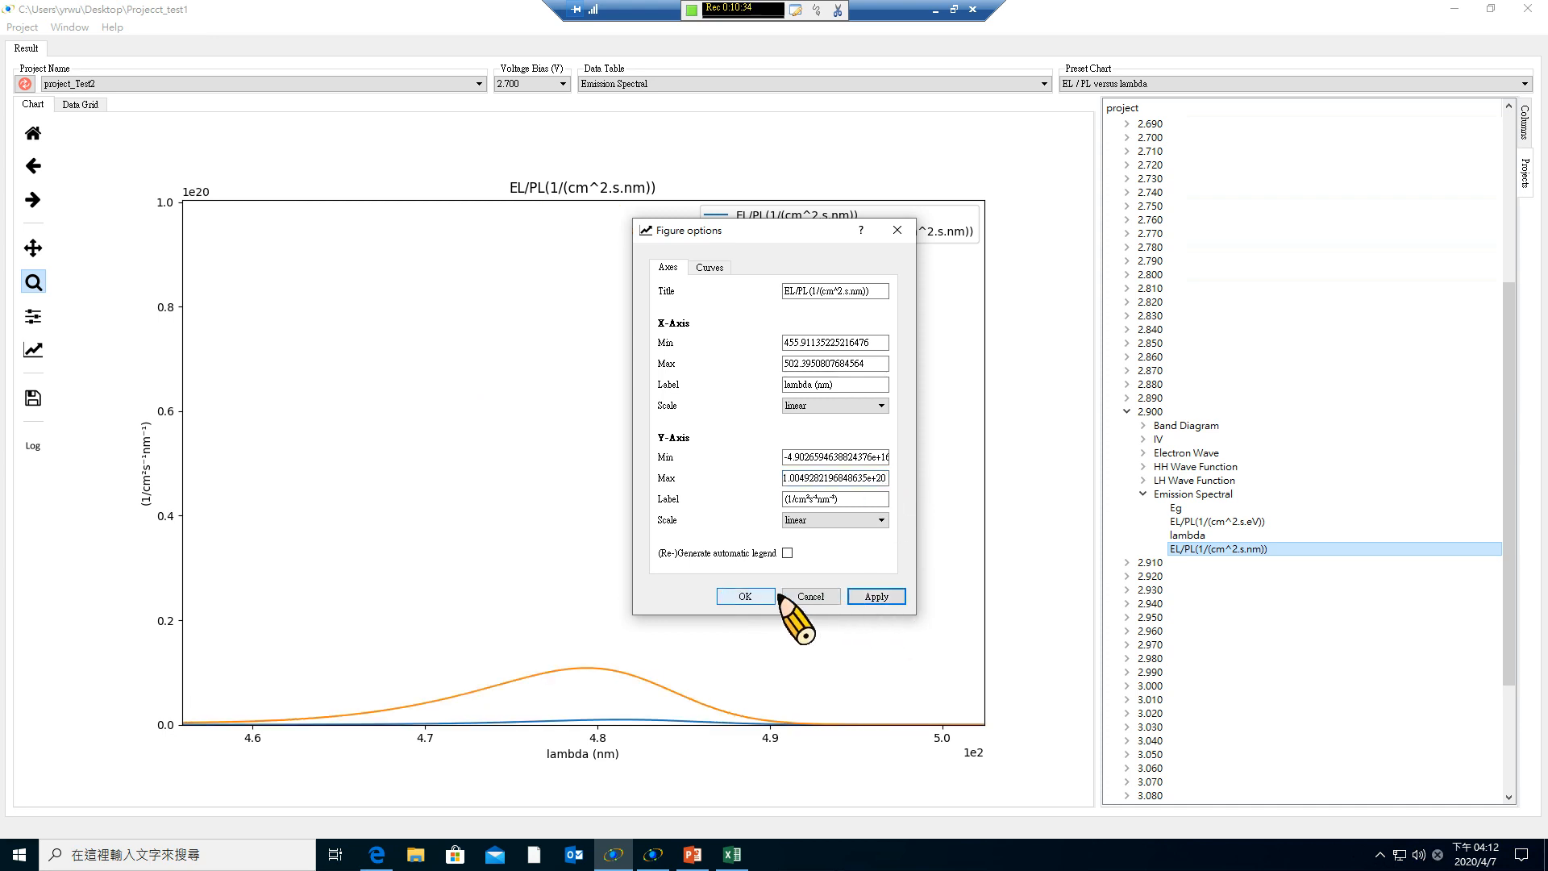
pyautogui.doubleClick(881, 478)
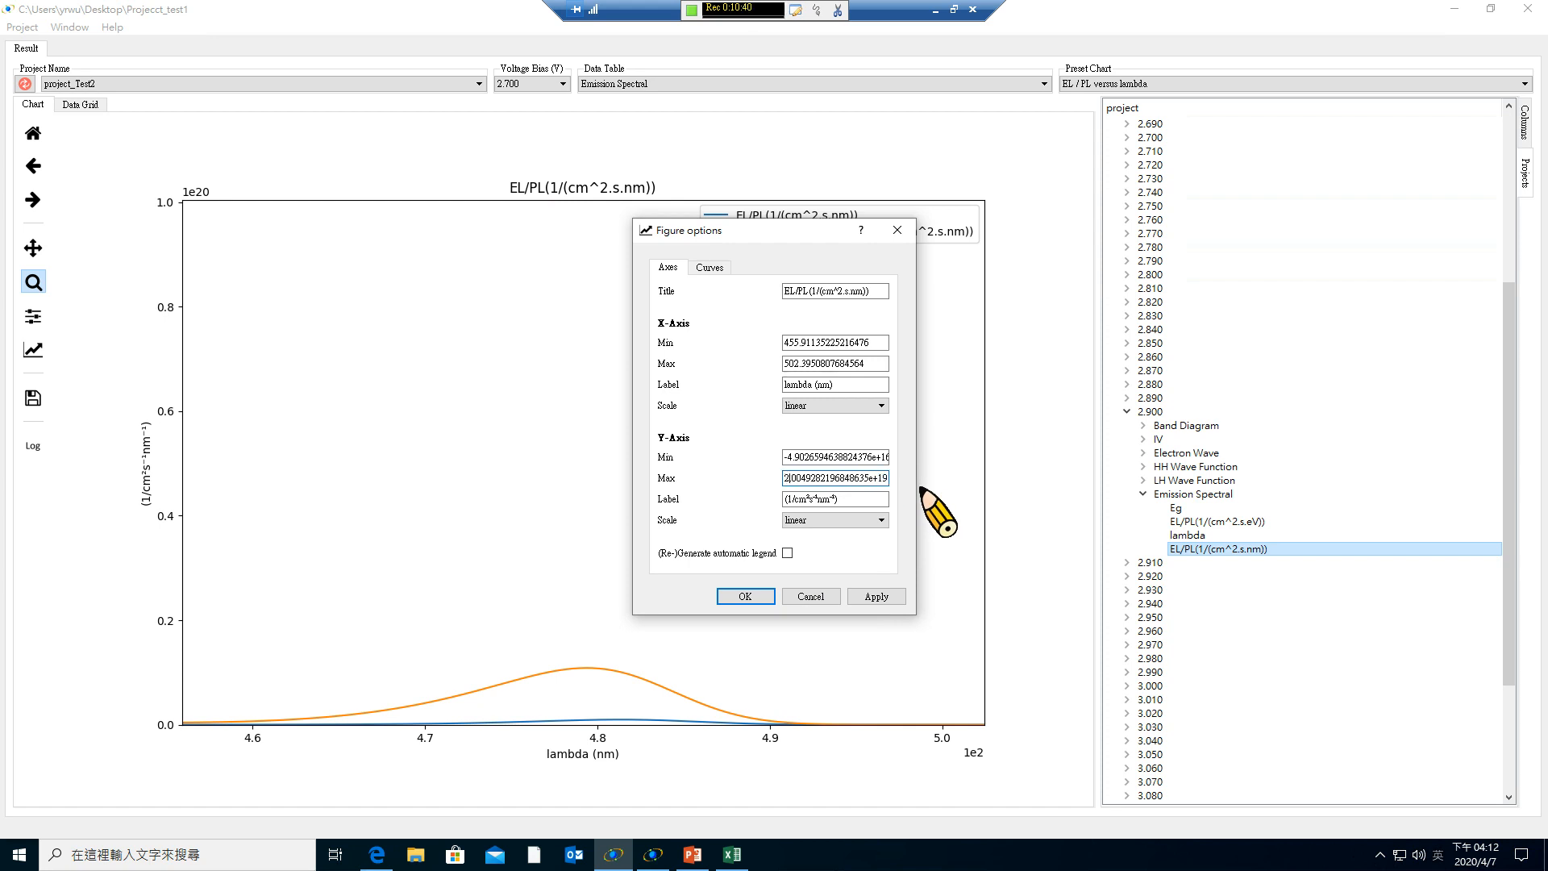
pyautogui.click(861, 595)
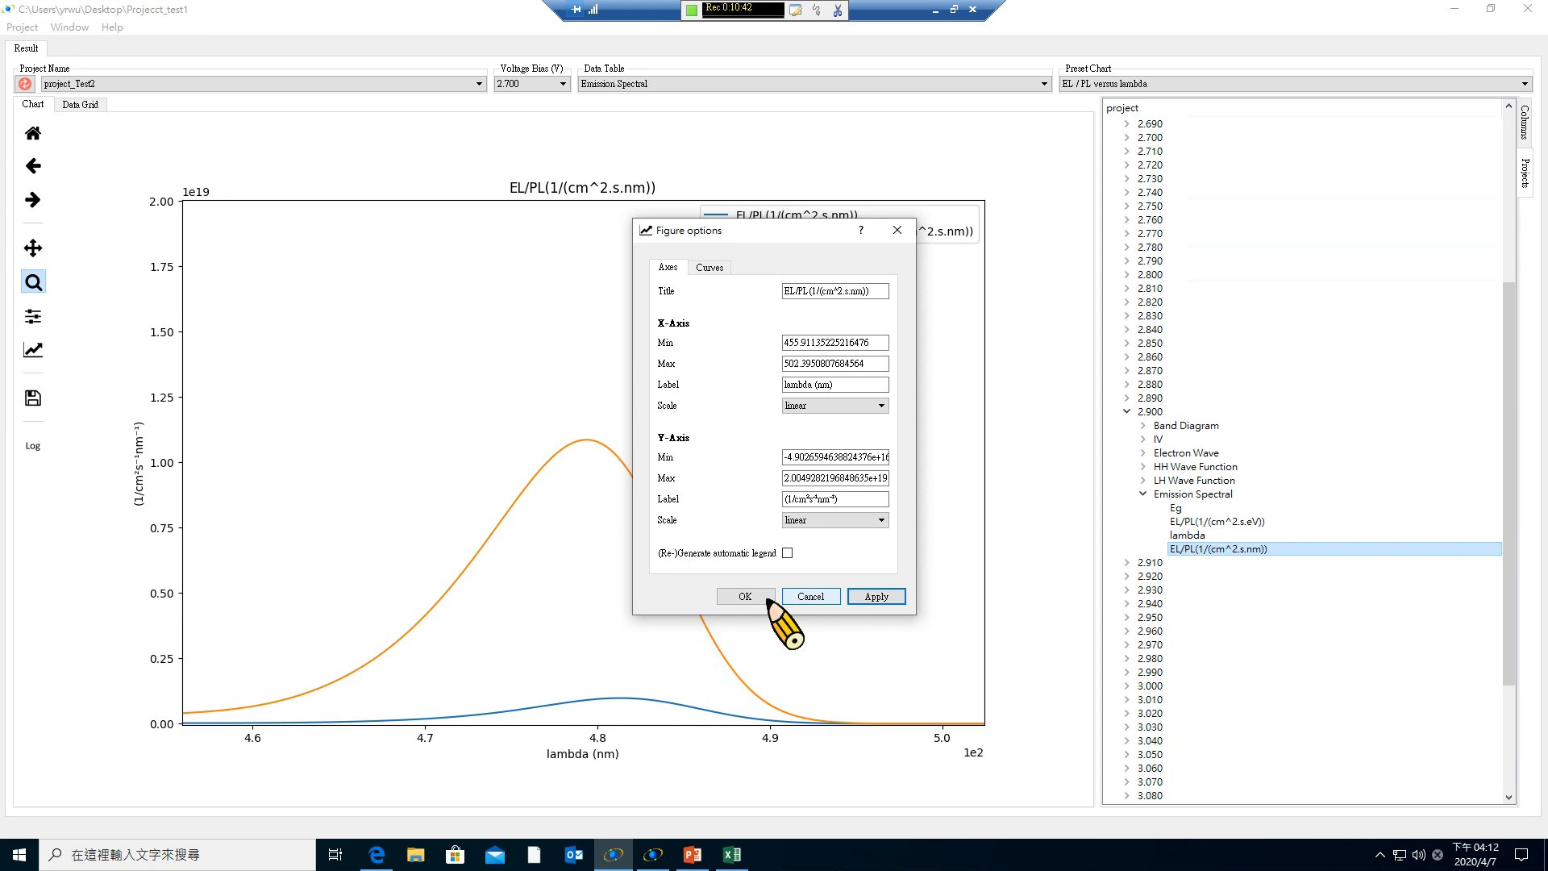
pyautogui.click(762, 597)
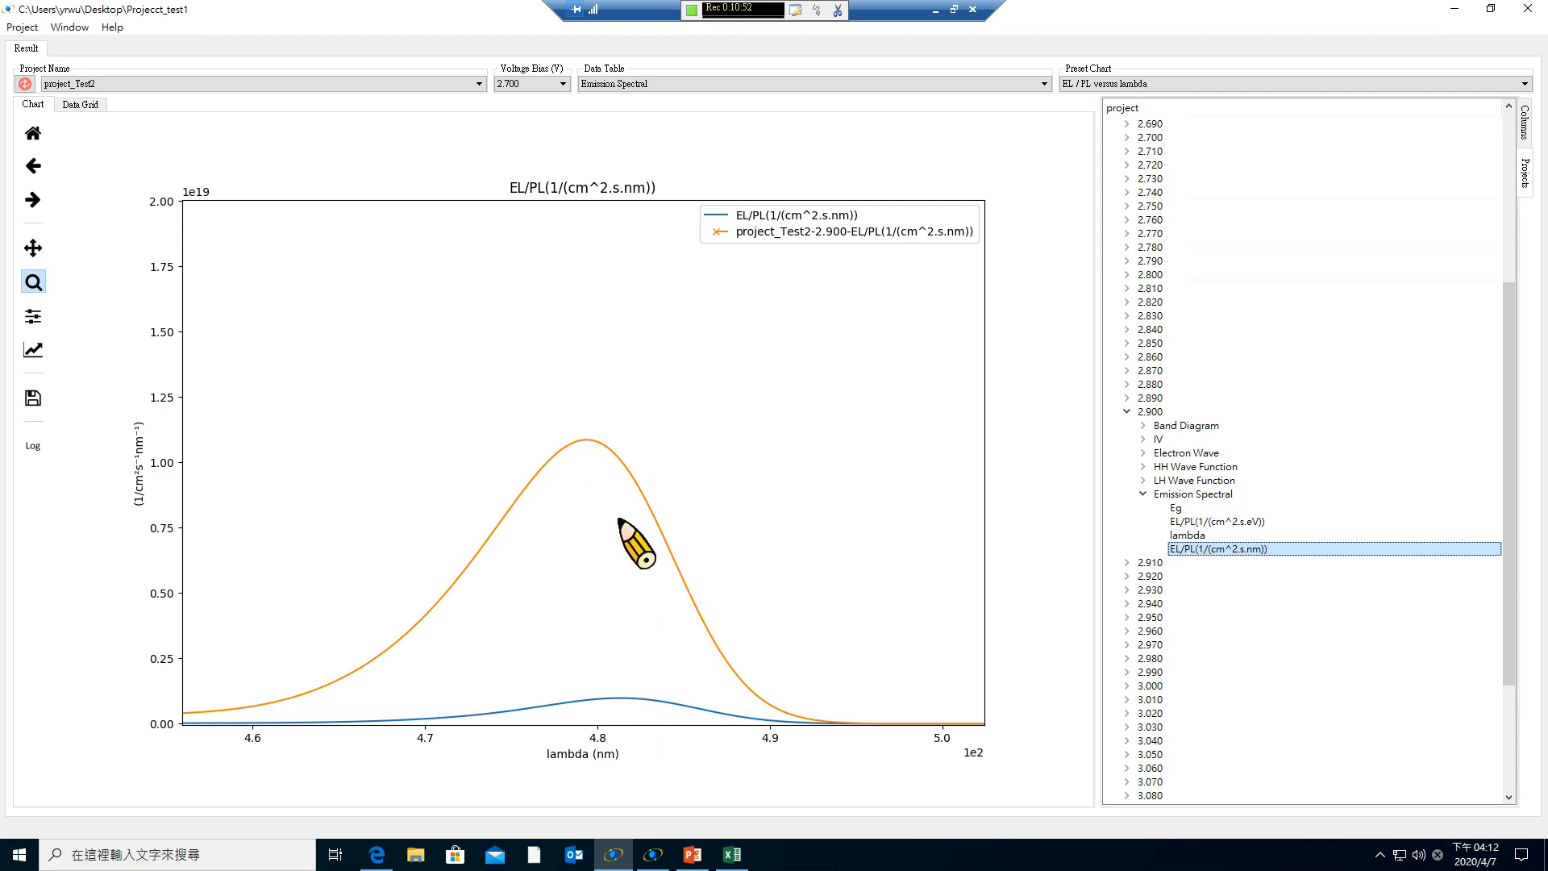
# Look up the 2.700 V emission peak in the data grid, mark the lambda value 4.81173E+02, and return to the chart.
pyautogui.click(591, 440)
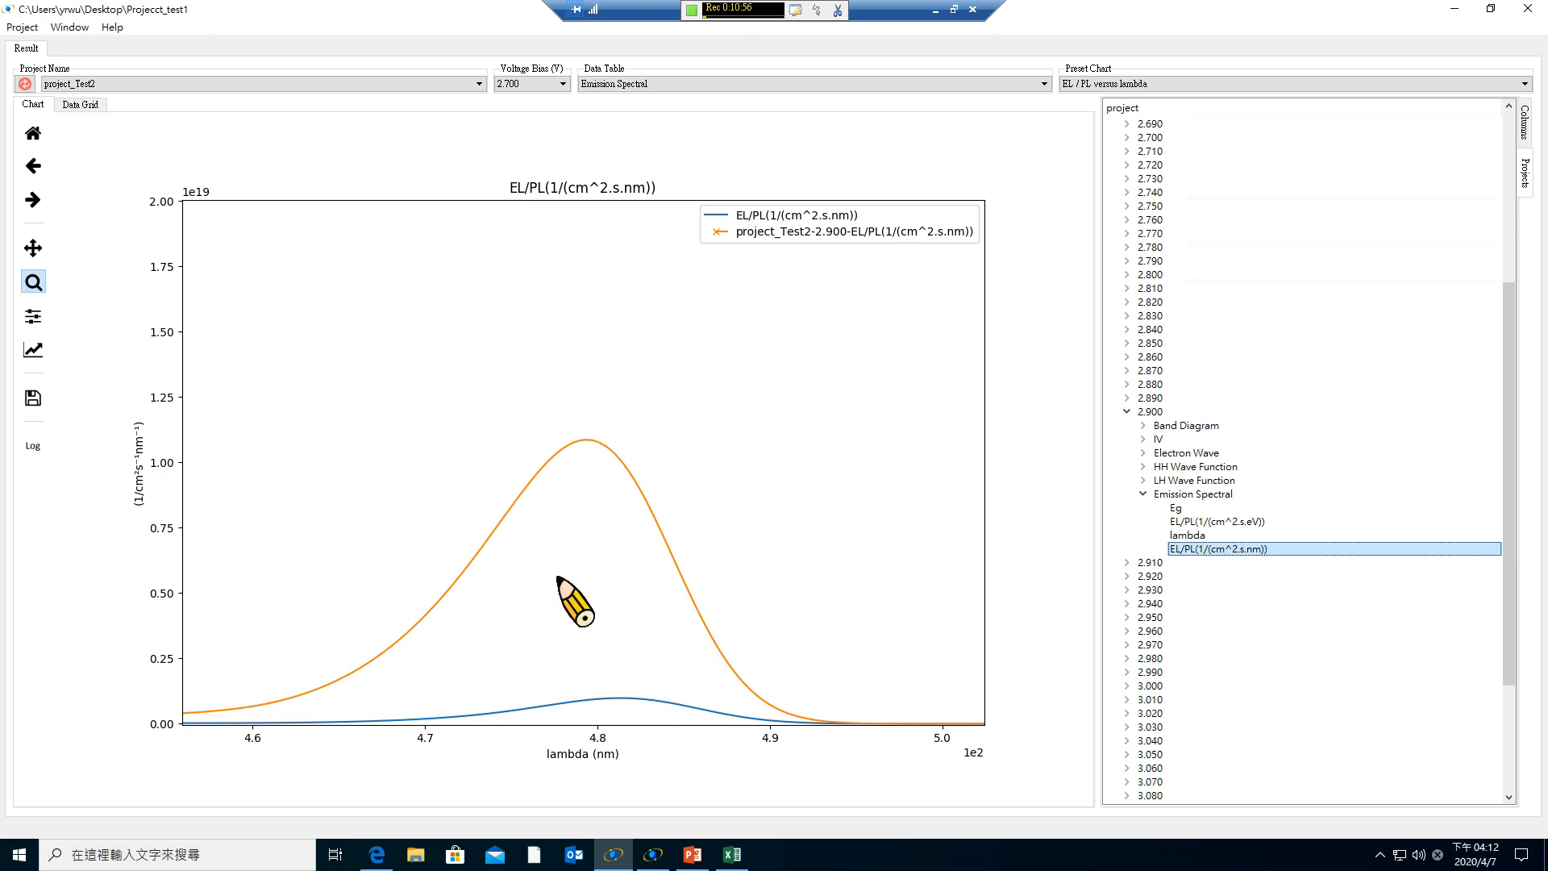
pyautogui.click(81, 106)
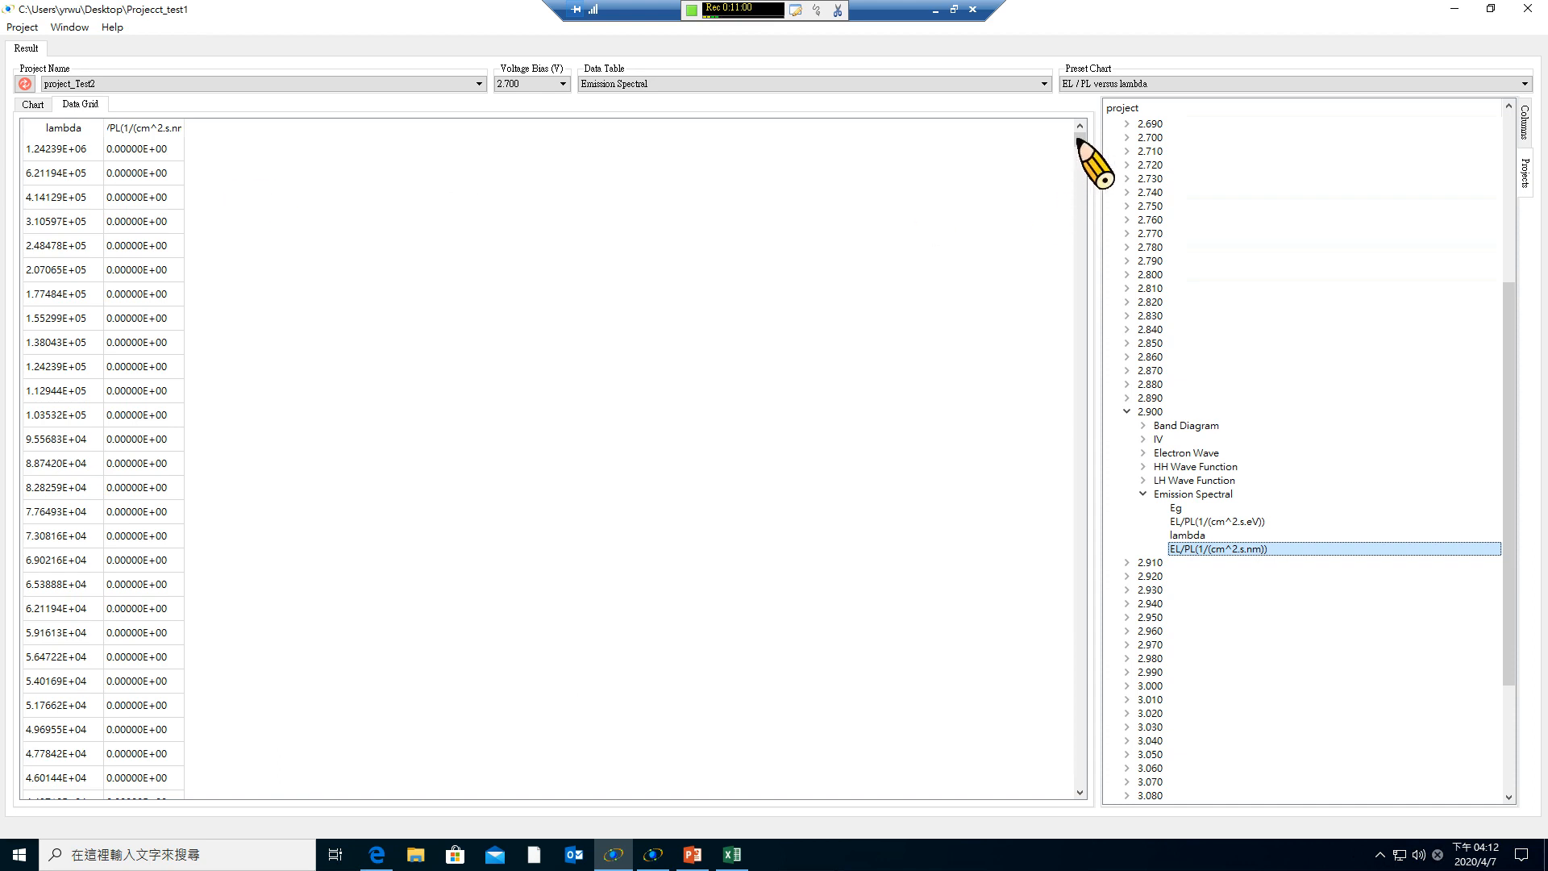
pyautogui.moveTo(1080, 144); pyautogui.dragTo(1104, 341)
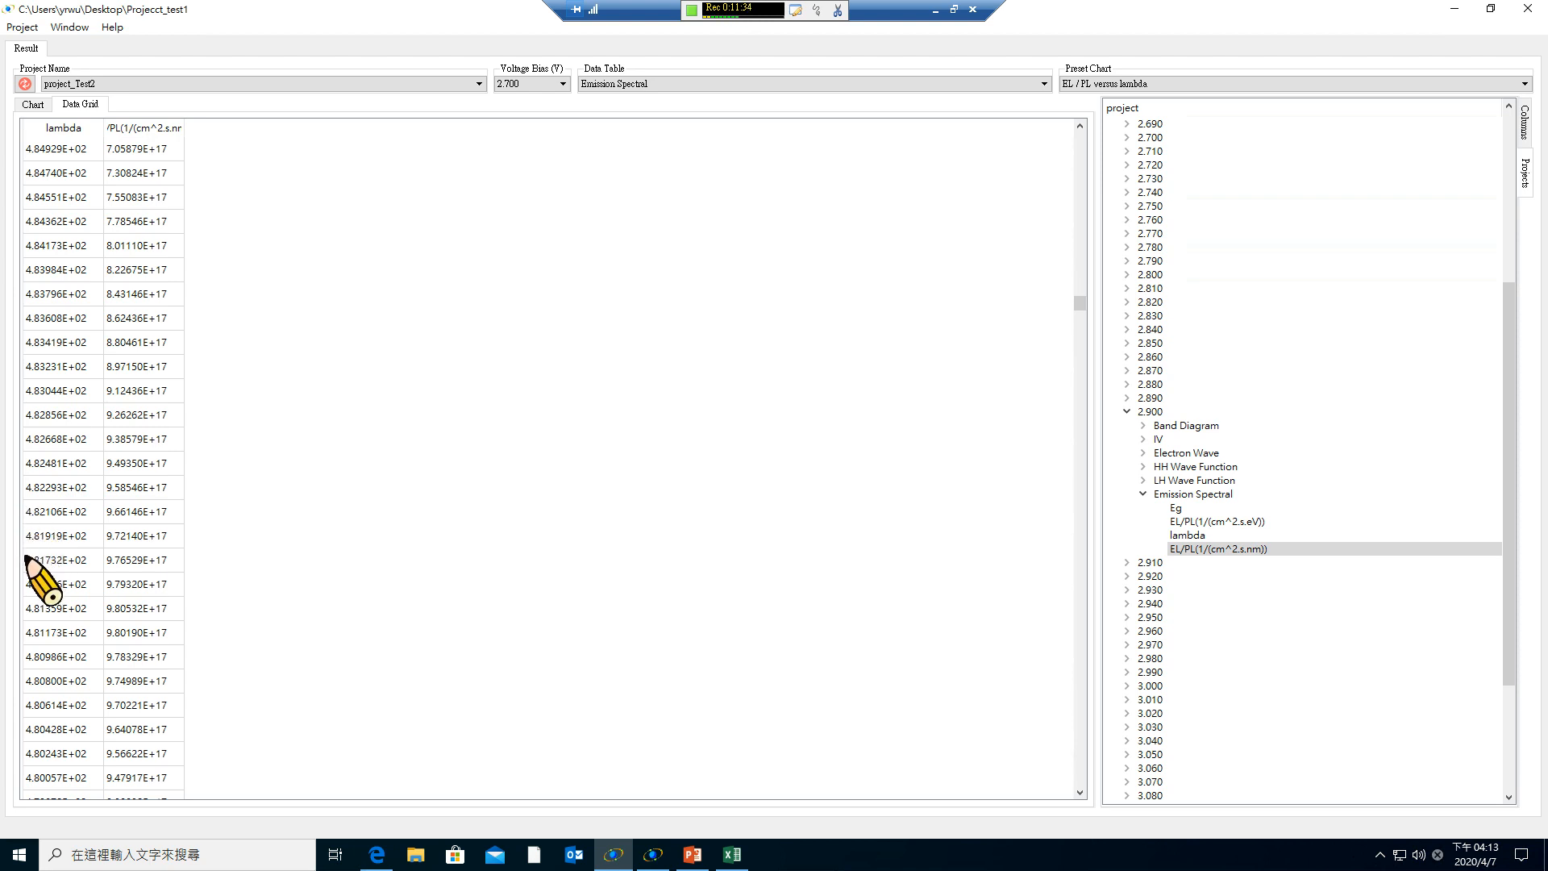
pyautogui.click(29, 633)
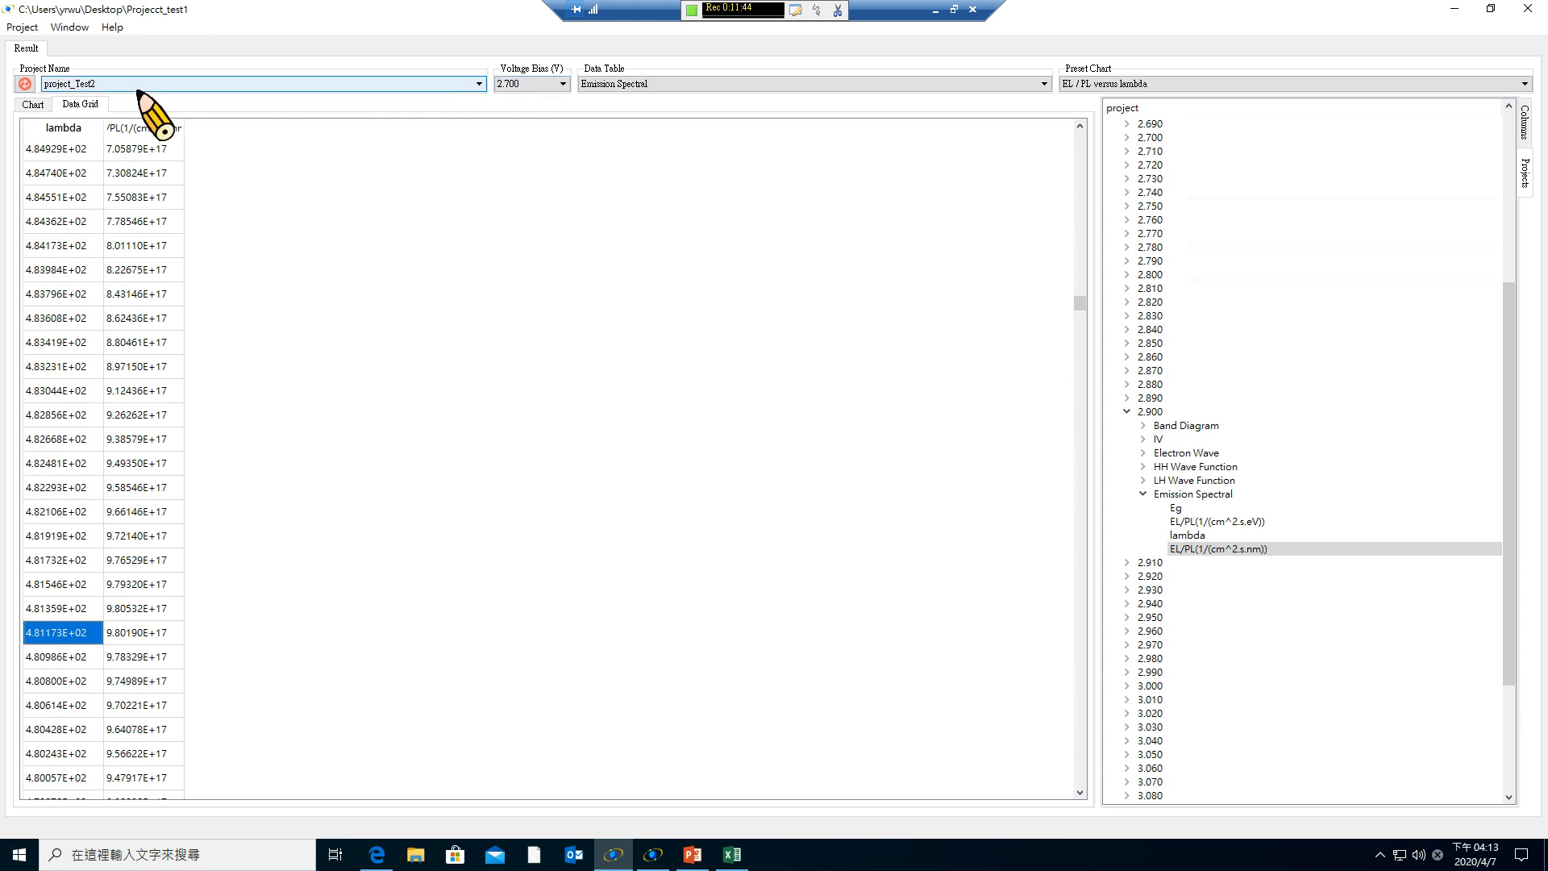
pyautogui.click(32, 104)
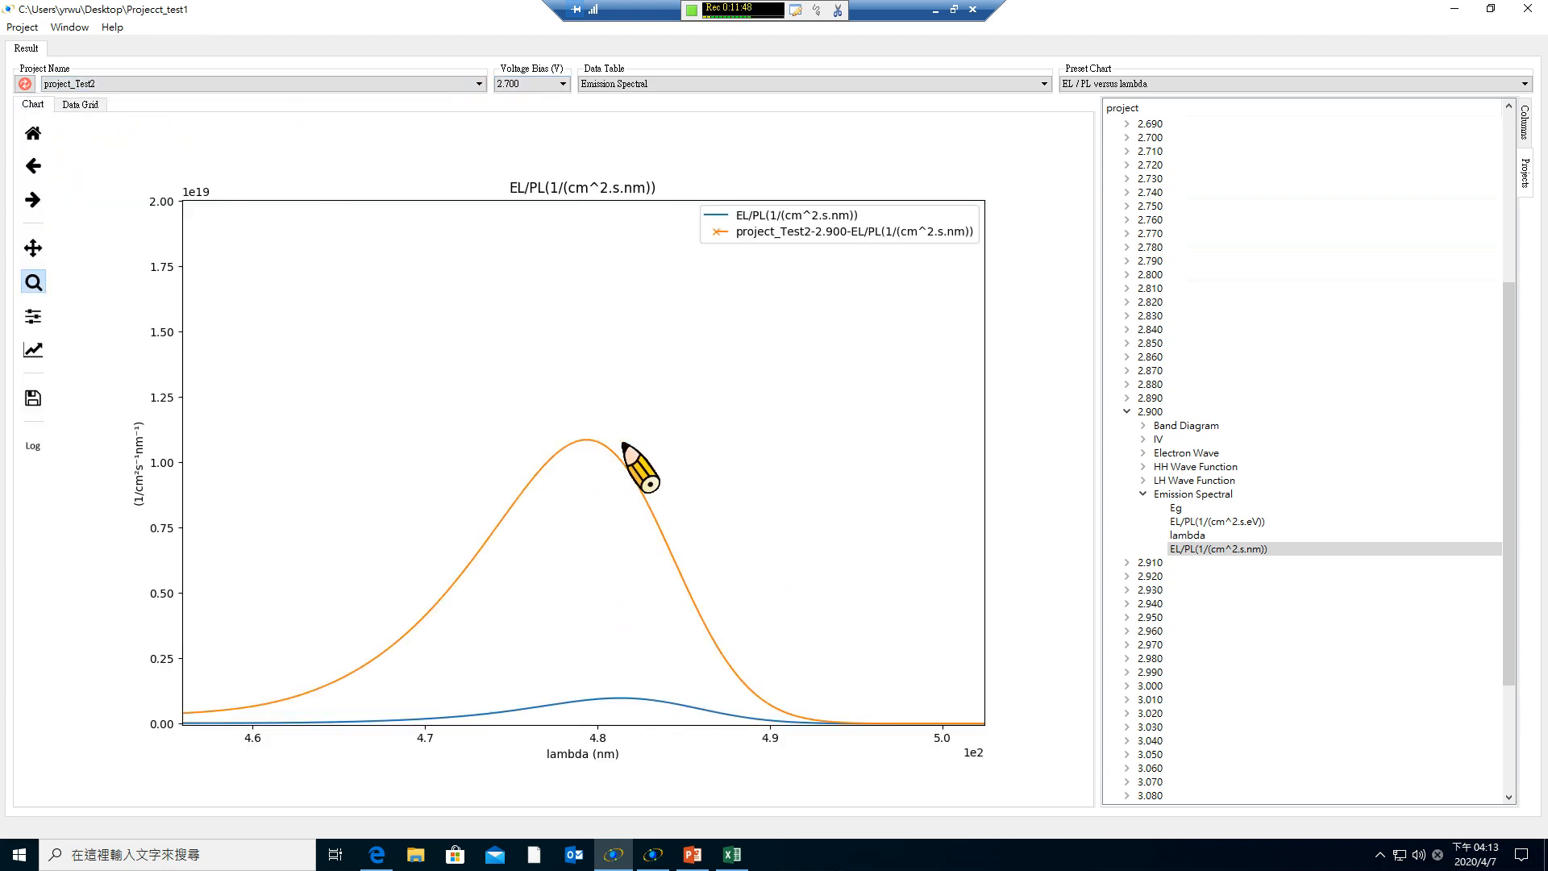
# Show the 2.900 V Emission Spectral data of project_Test2 as a data grid with the EL / PL versus lambda preset.
pyautogui.click(512, 84)
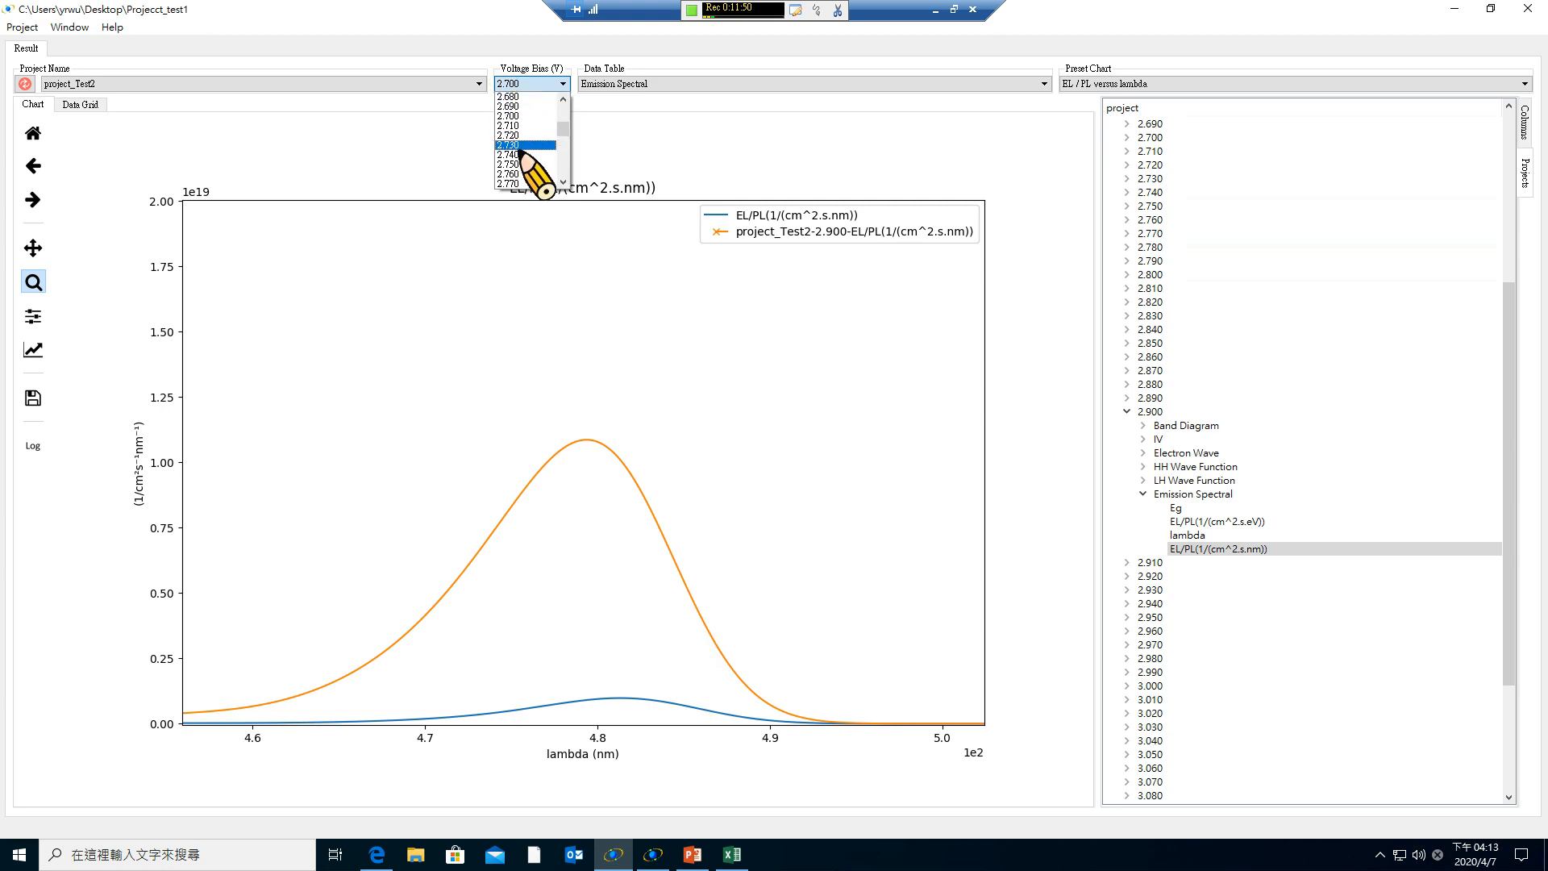
pyautogui.scroll(-2, 523, 150)
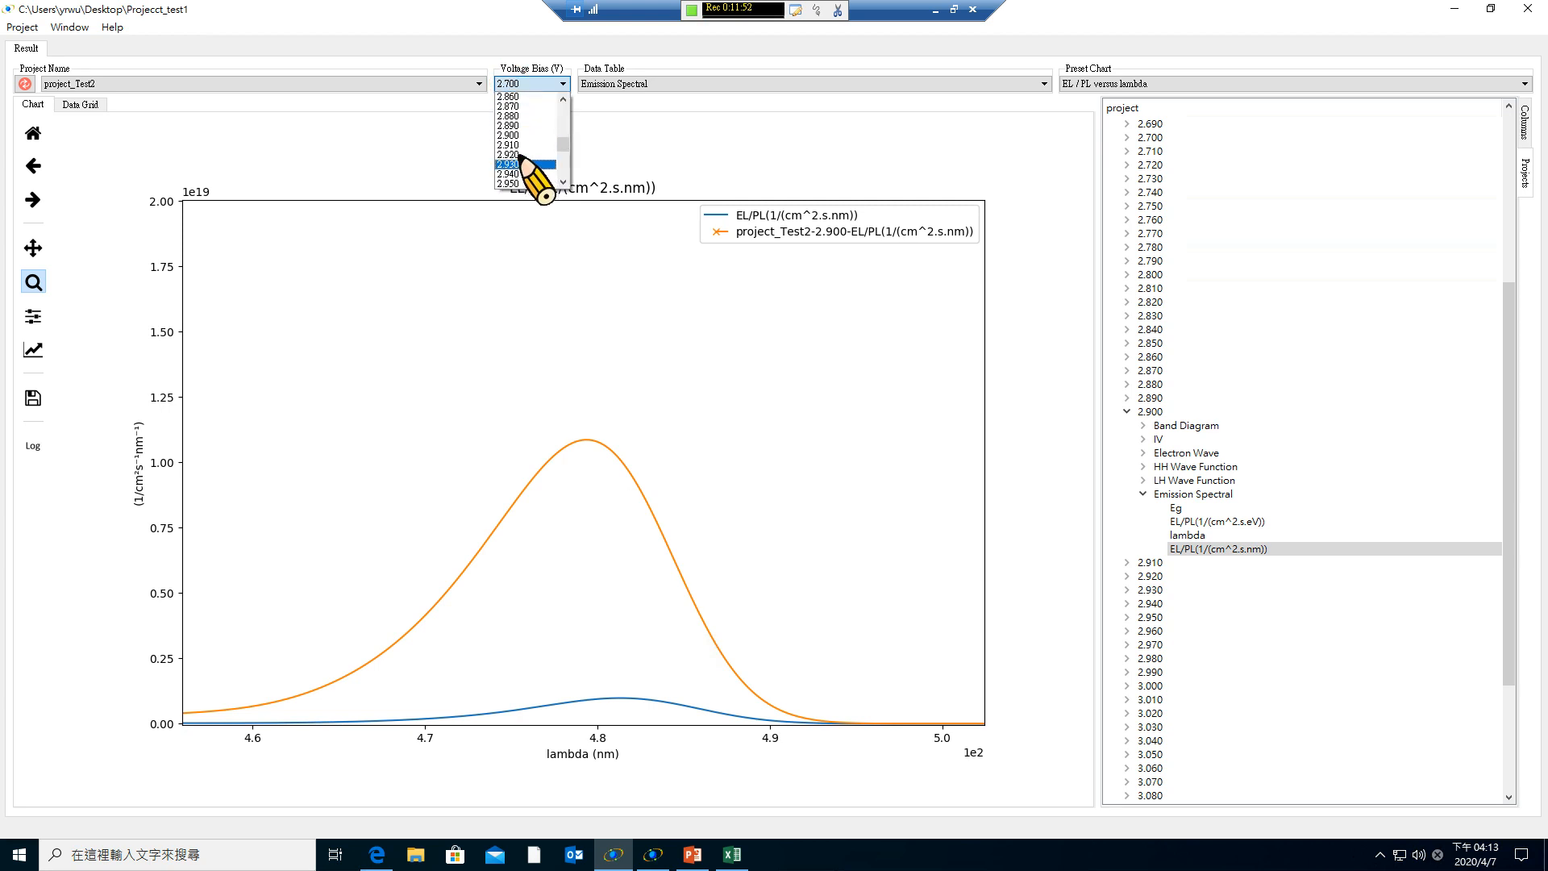
pyautogui.click(509, 135)
pyautogui.click(81, 106)
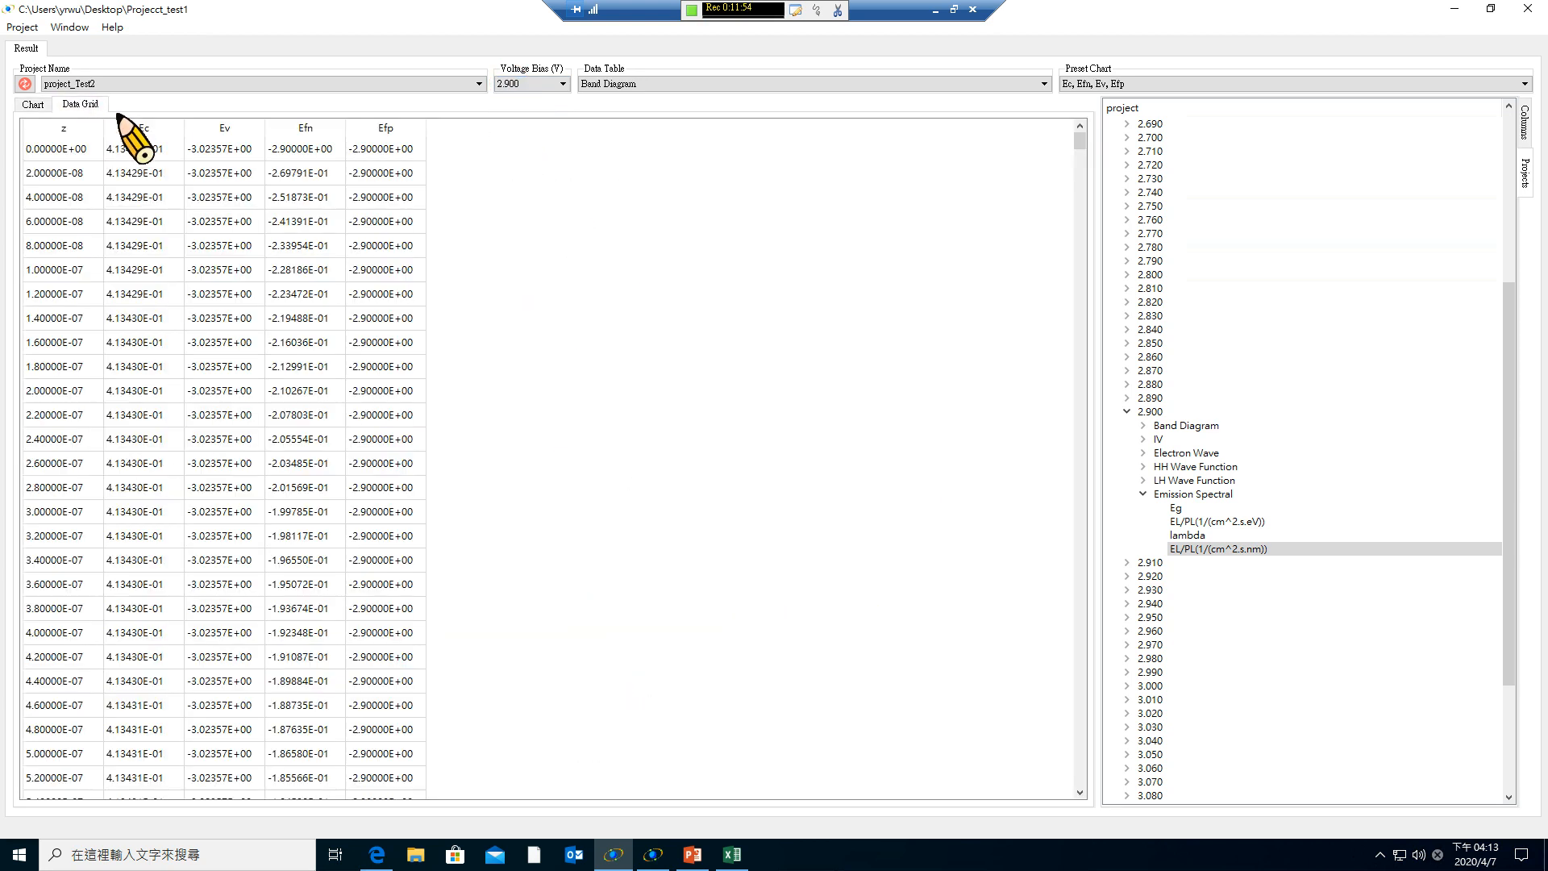
pyautogui.click(732, 84)
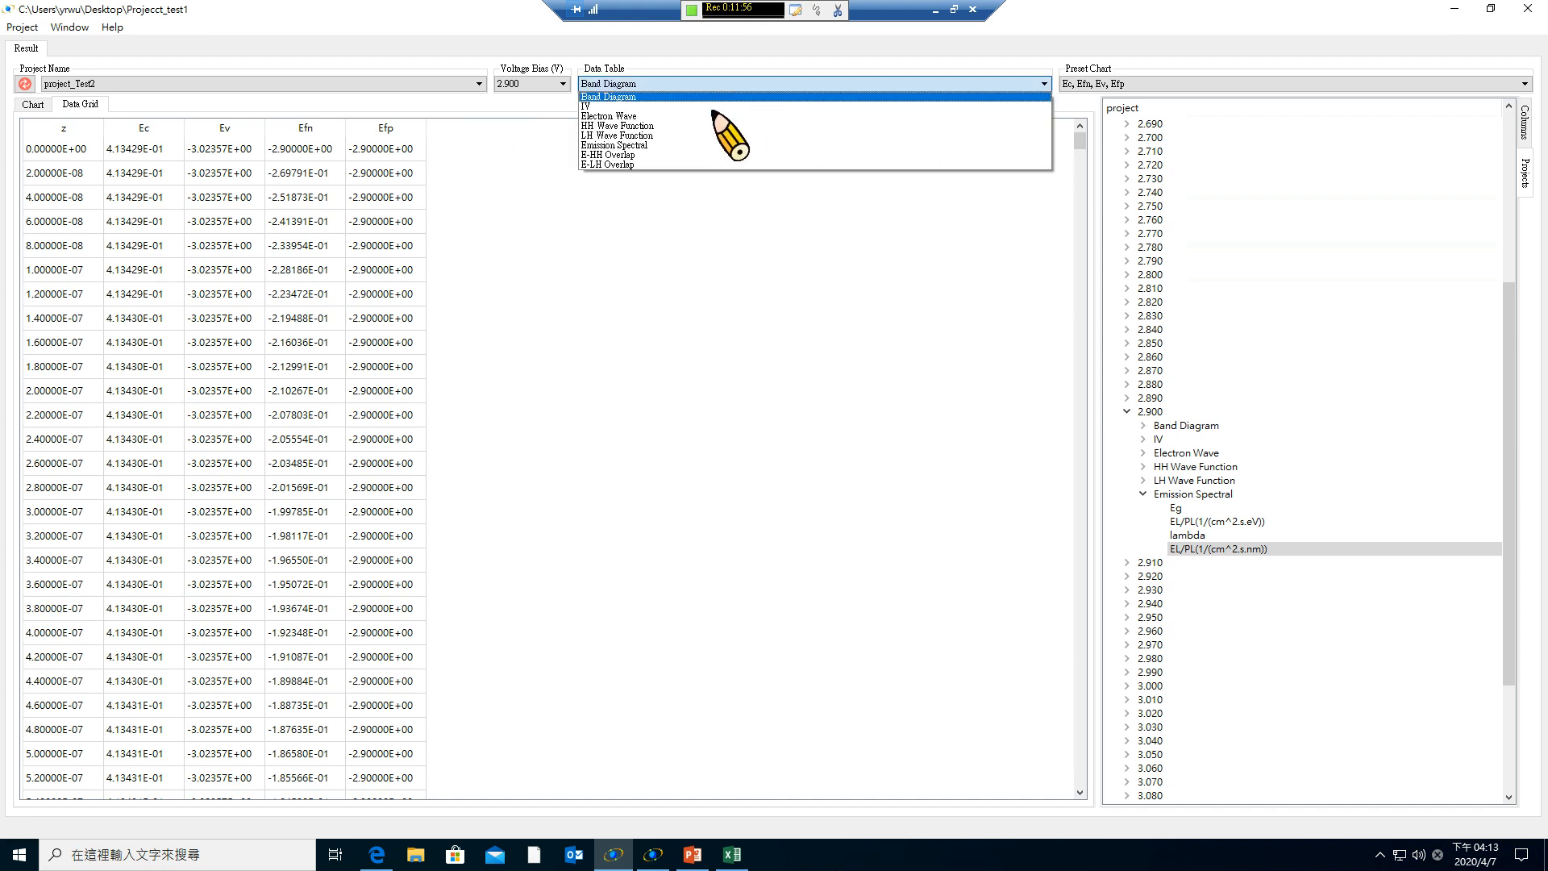
pyautogui.click(684, 142)
pyautogui.click(1115, 84)
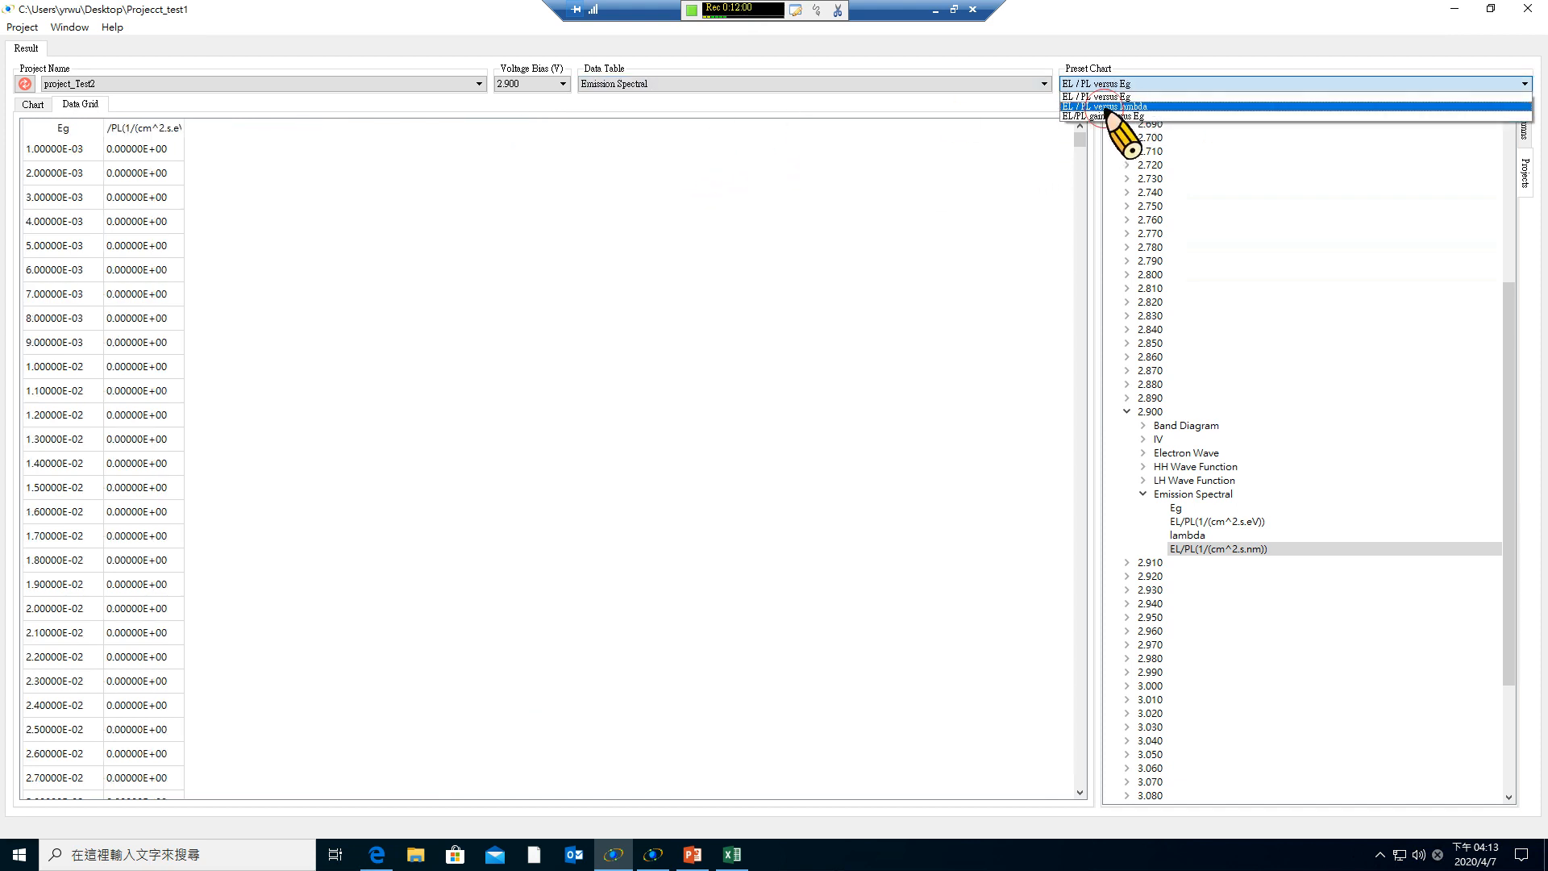
pyautogui.click(1106, 106)
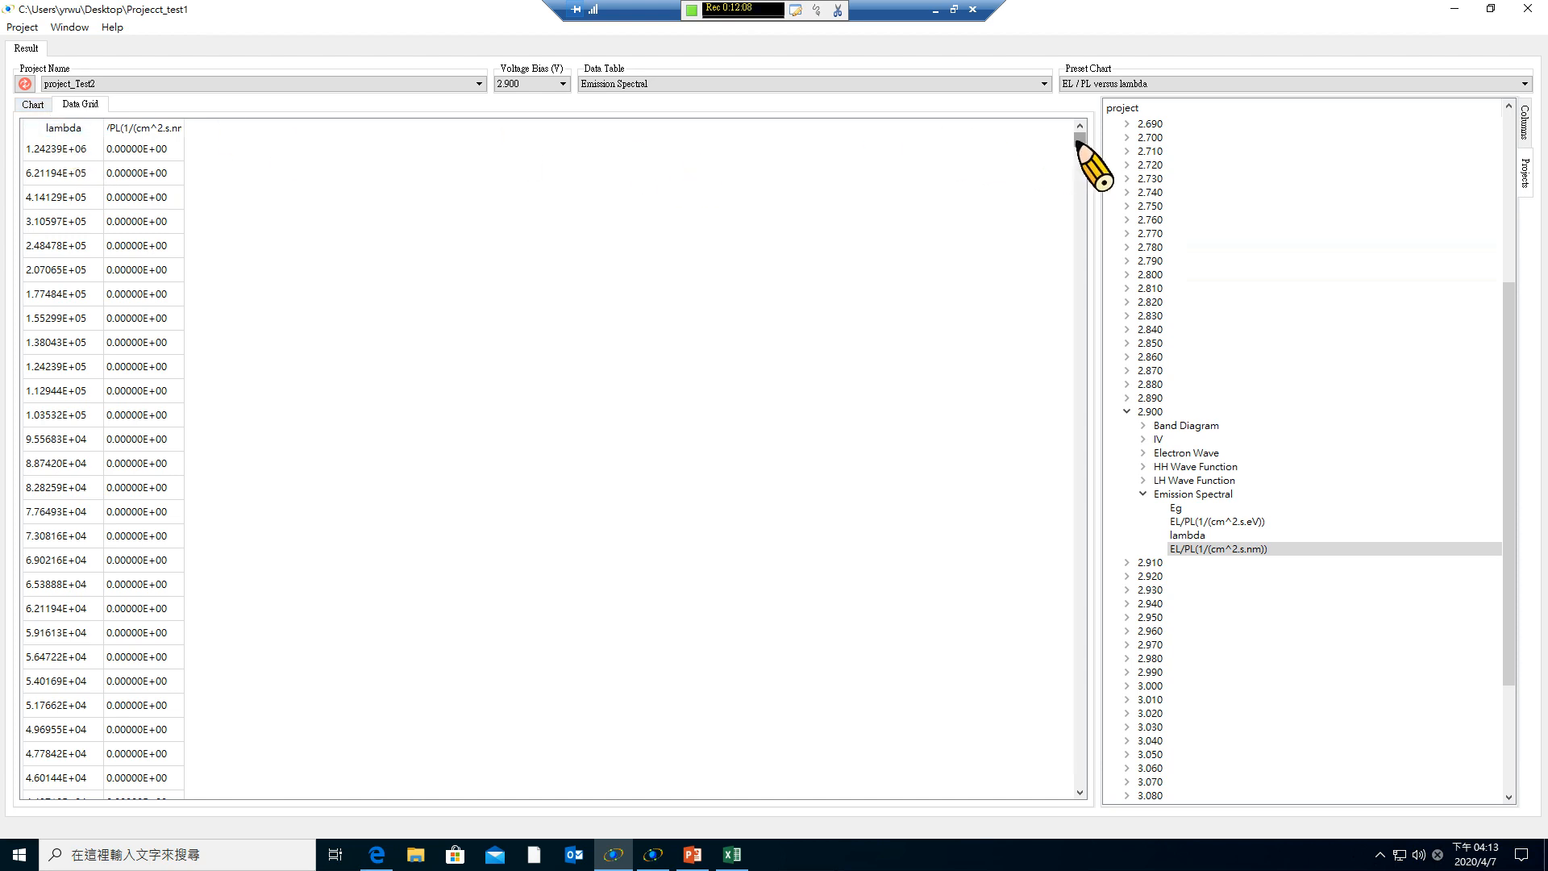
# Find the 2.900 V emission peak in the data grid, mark the row with lambda 4.79316E+02, and show the spectrum chart.
pyautogui.moveTo(1078, 141); pyautogui.dragTo(1079, 310)
pyautogui.scroll(9, 155, 277)
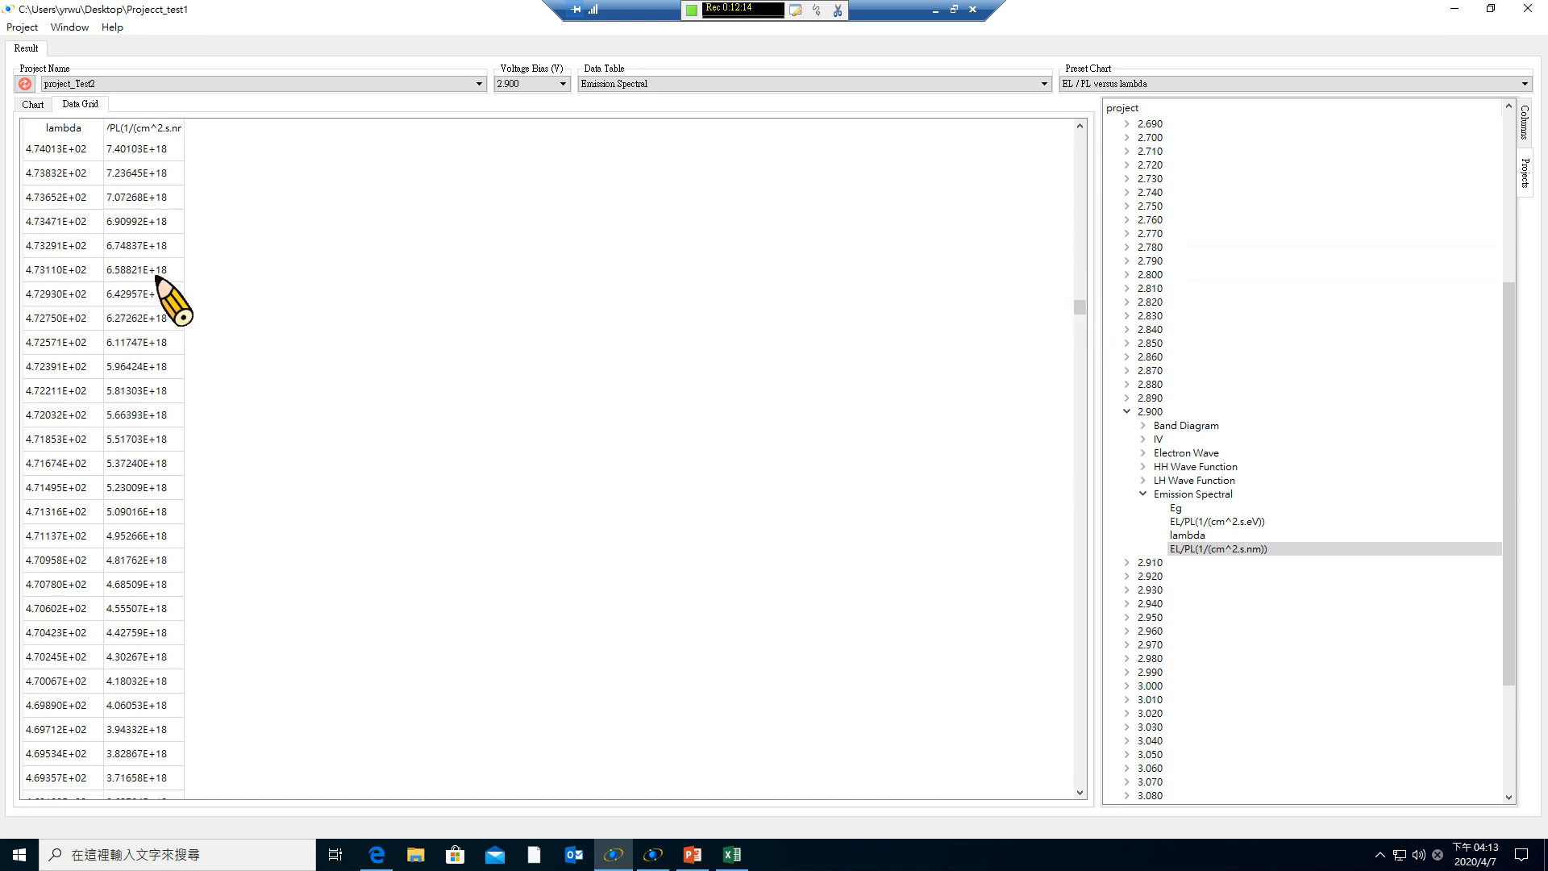
pyautogui.scroll(7, 155, 276)
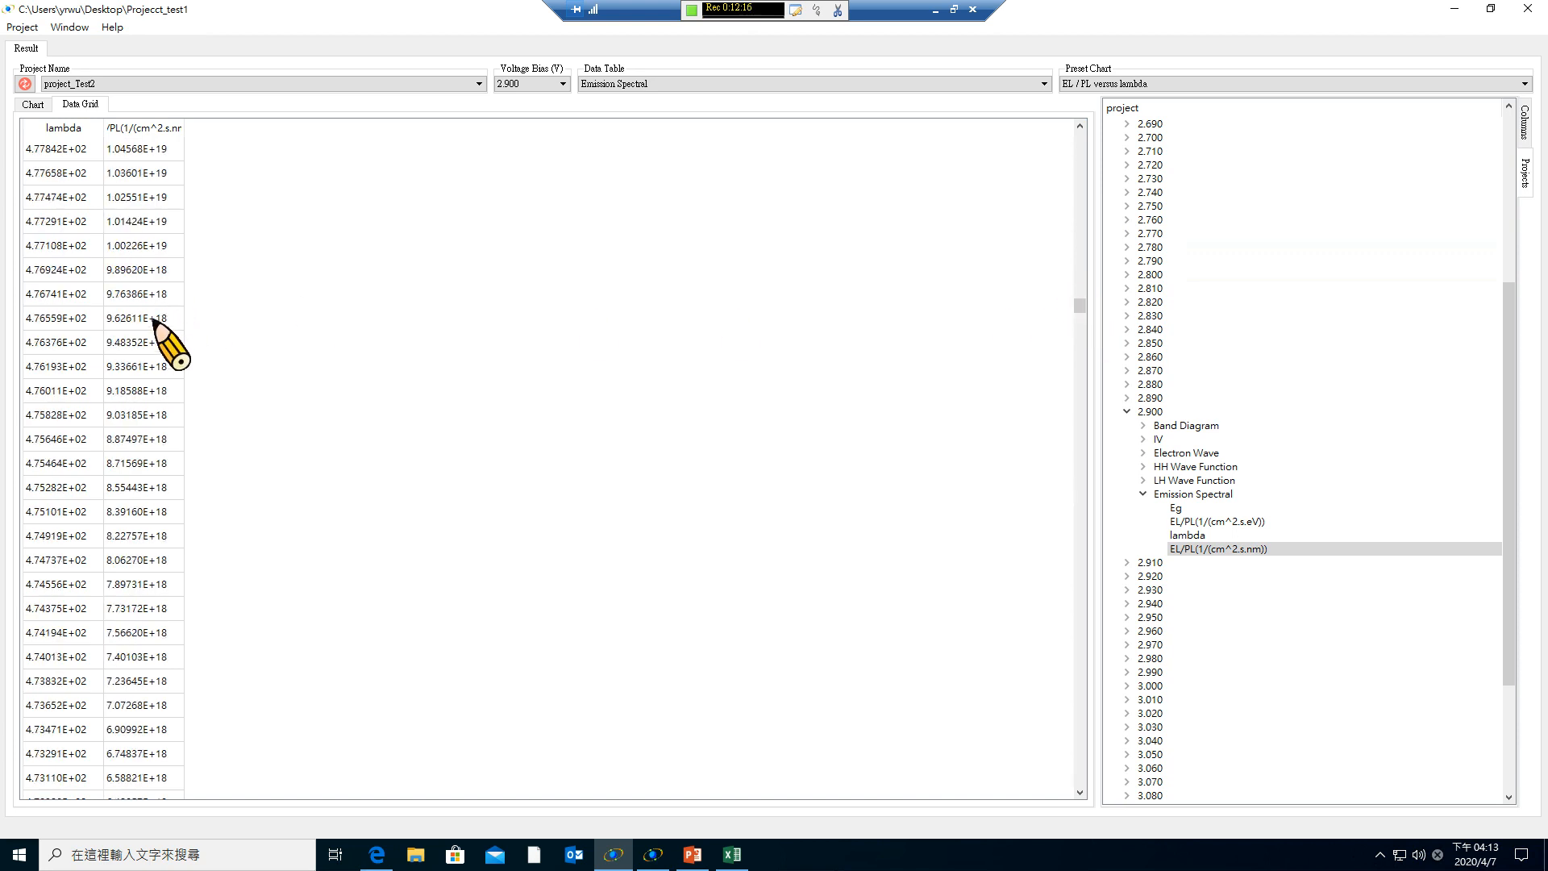
pyautogui.scroll(6, 154, 320)
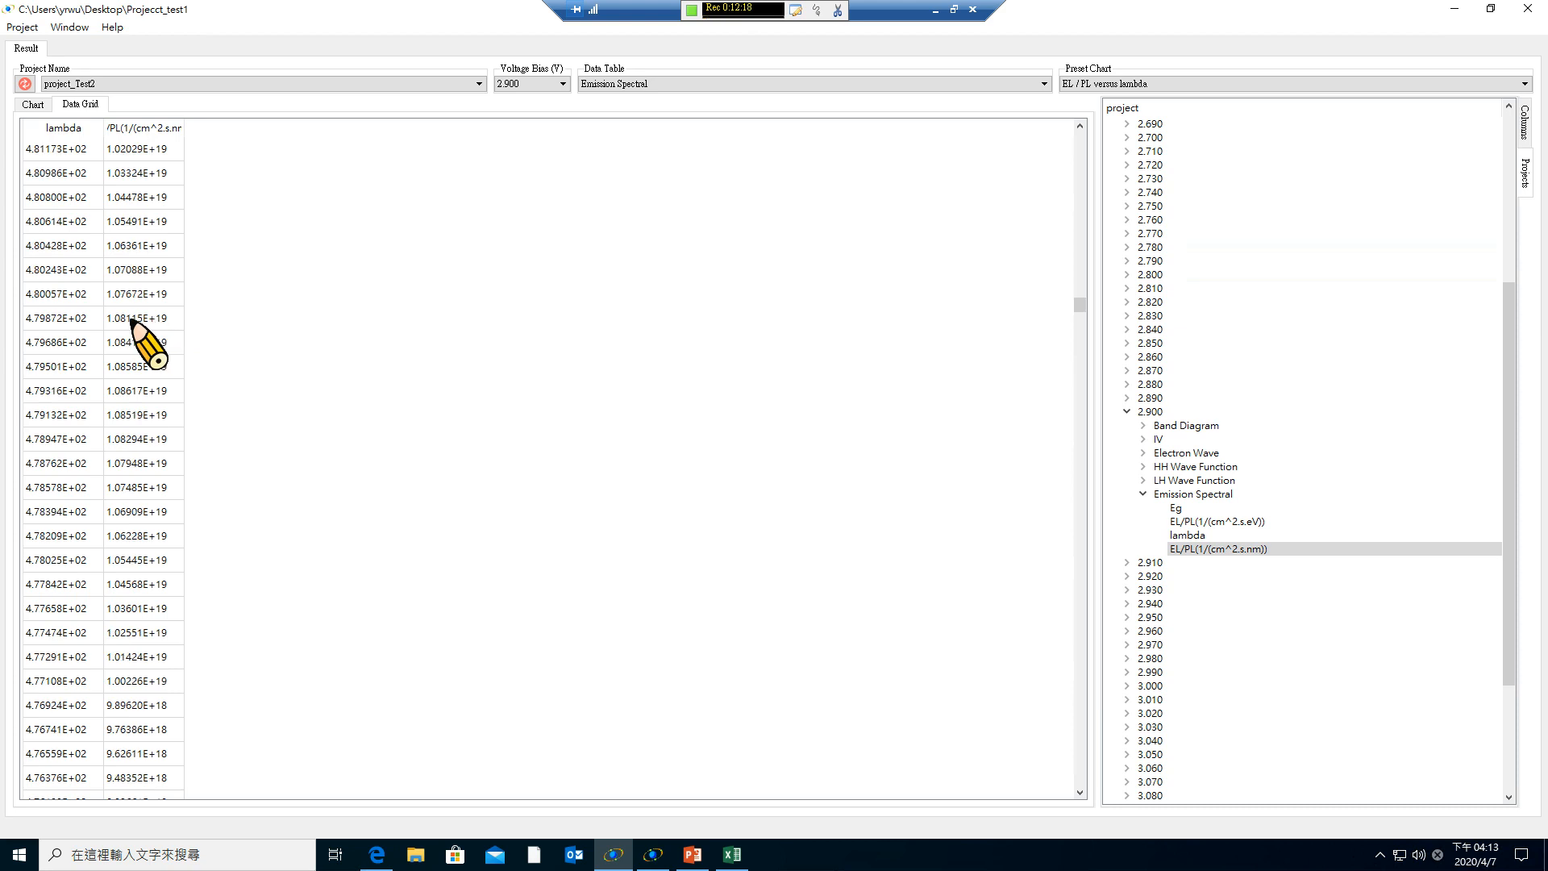
pyautogui.click(23, 397)
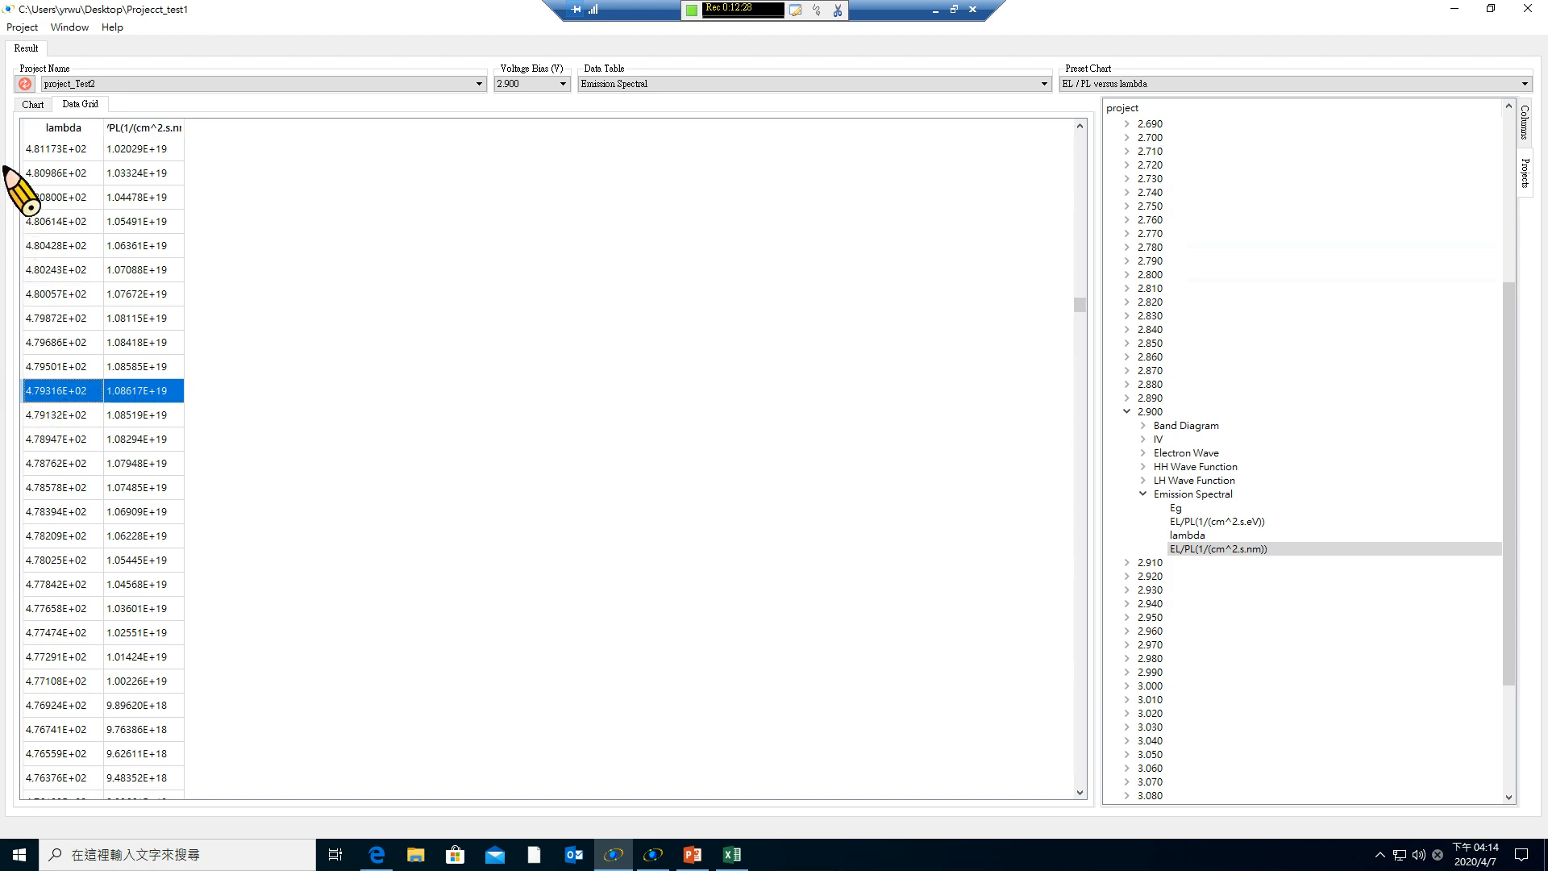
pyautogui.click(32, 104)
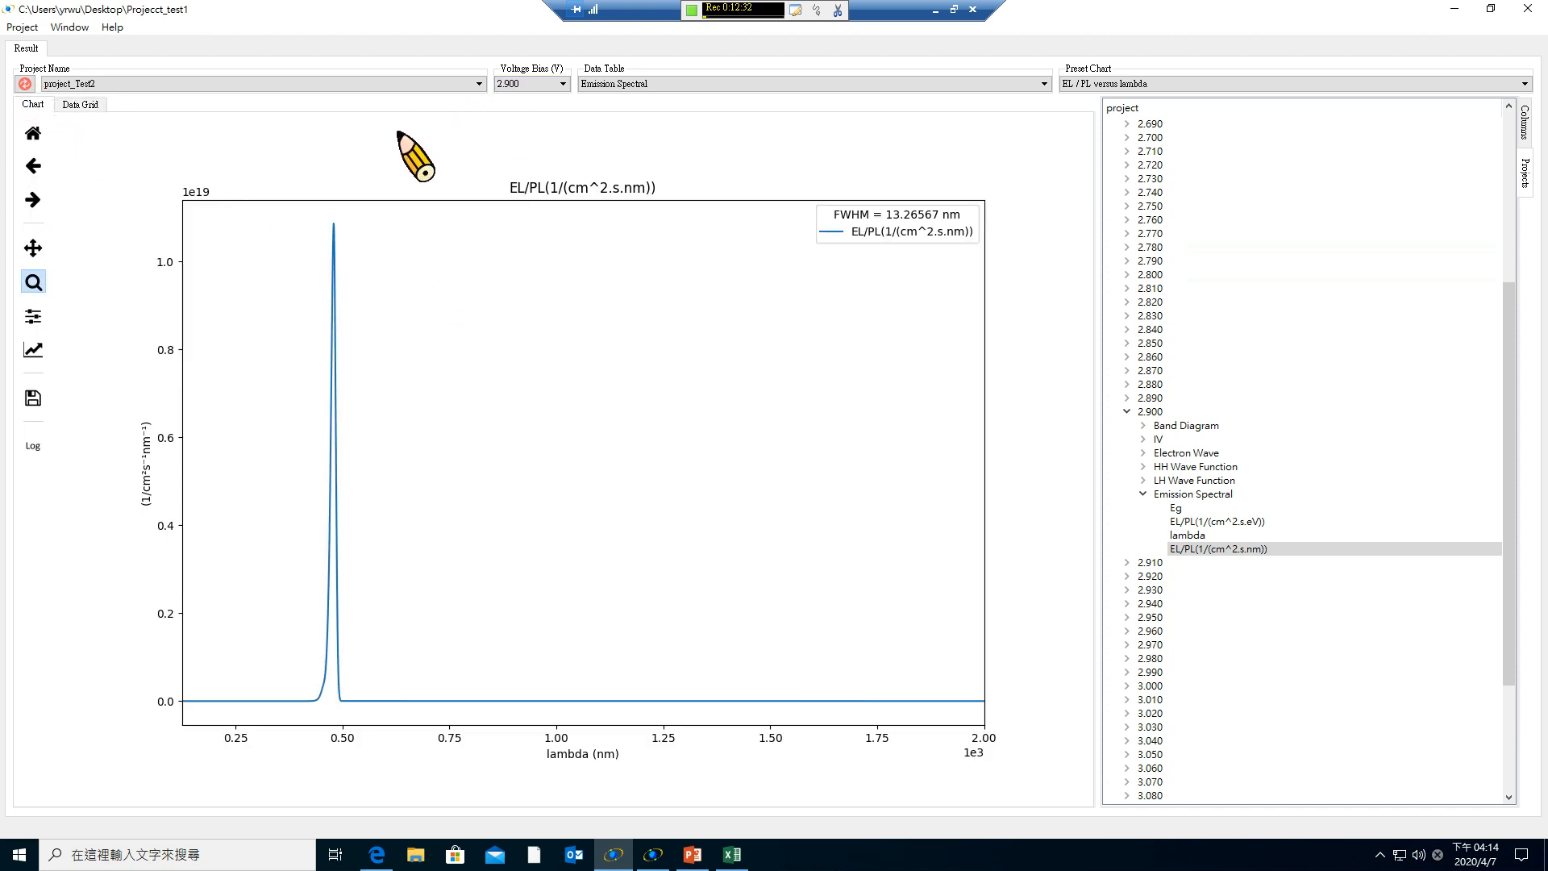
# Zoom in on the 2.900 V emission peak of project_Test2, and show its E-HH Overlap data as a chart and a data grid.
pyautogui.moveTo(306, 210); pyautogui.dragTo(404, 718)
pyautogui.click(980, 83)
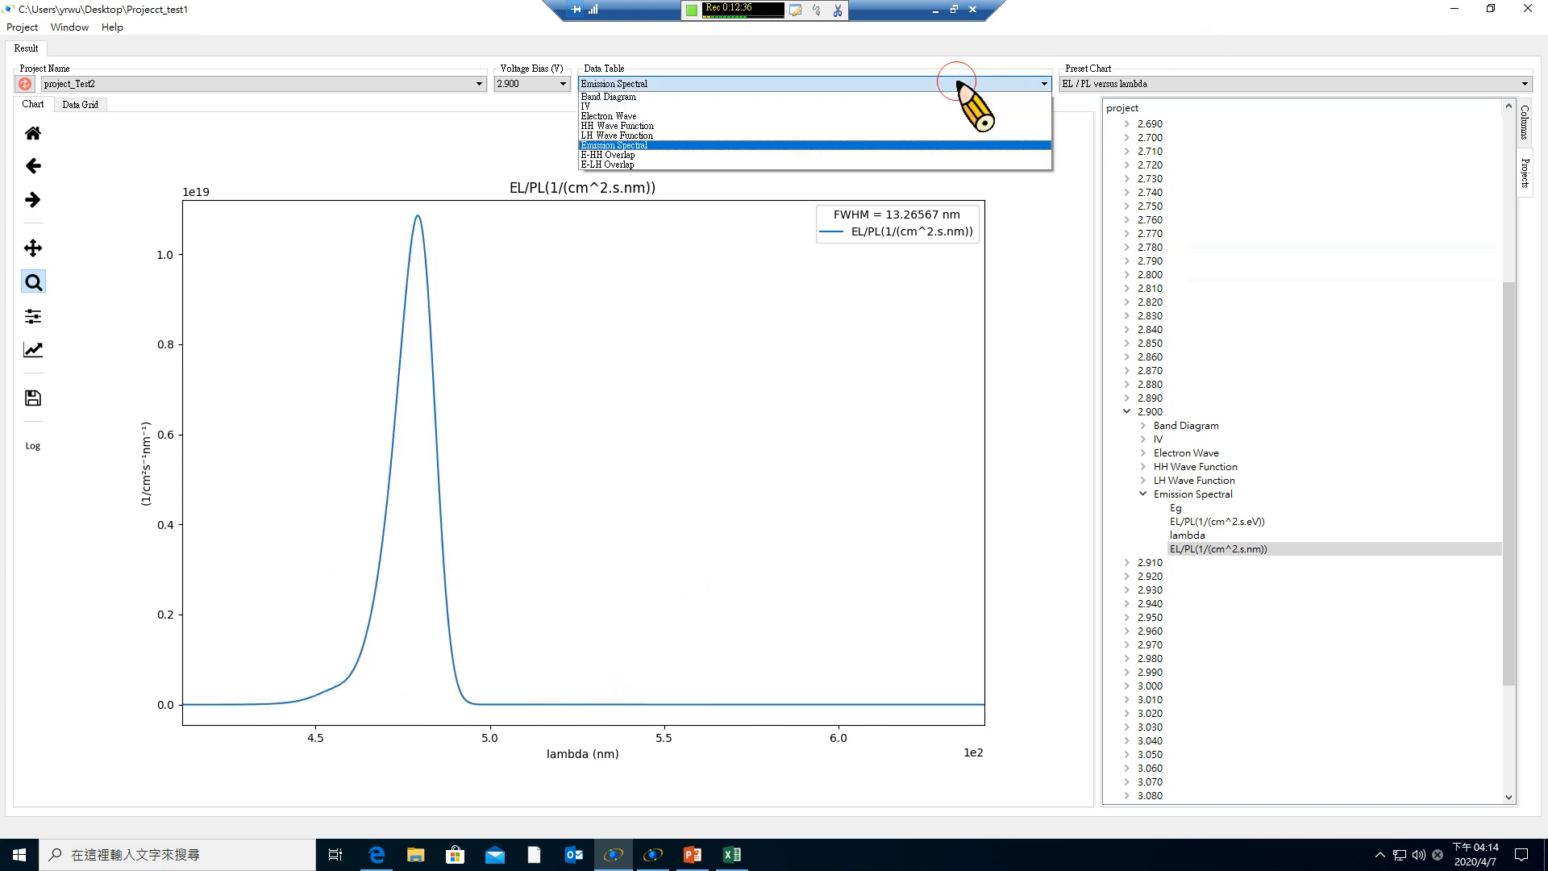
pyautogui.click(784, 155)
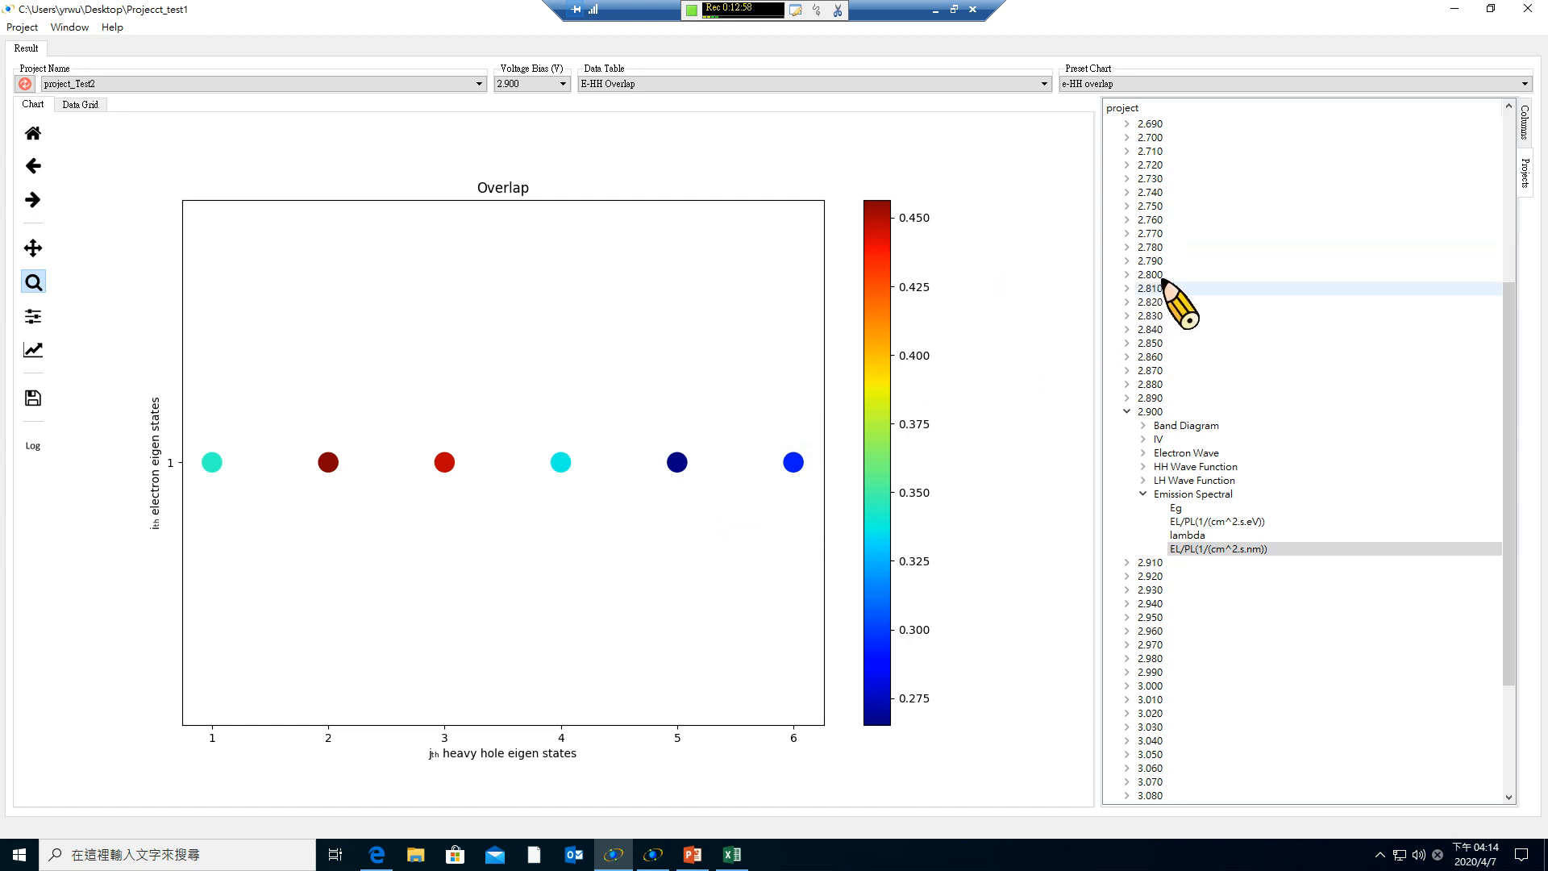
pyautogui.click(338, 83)
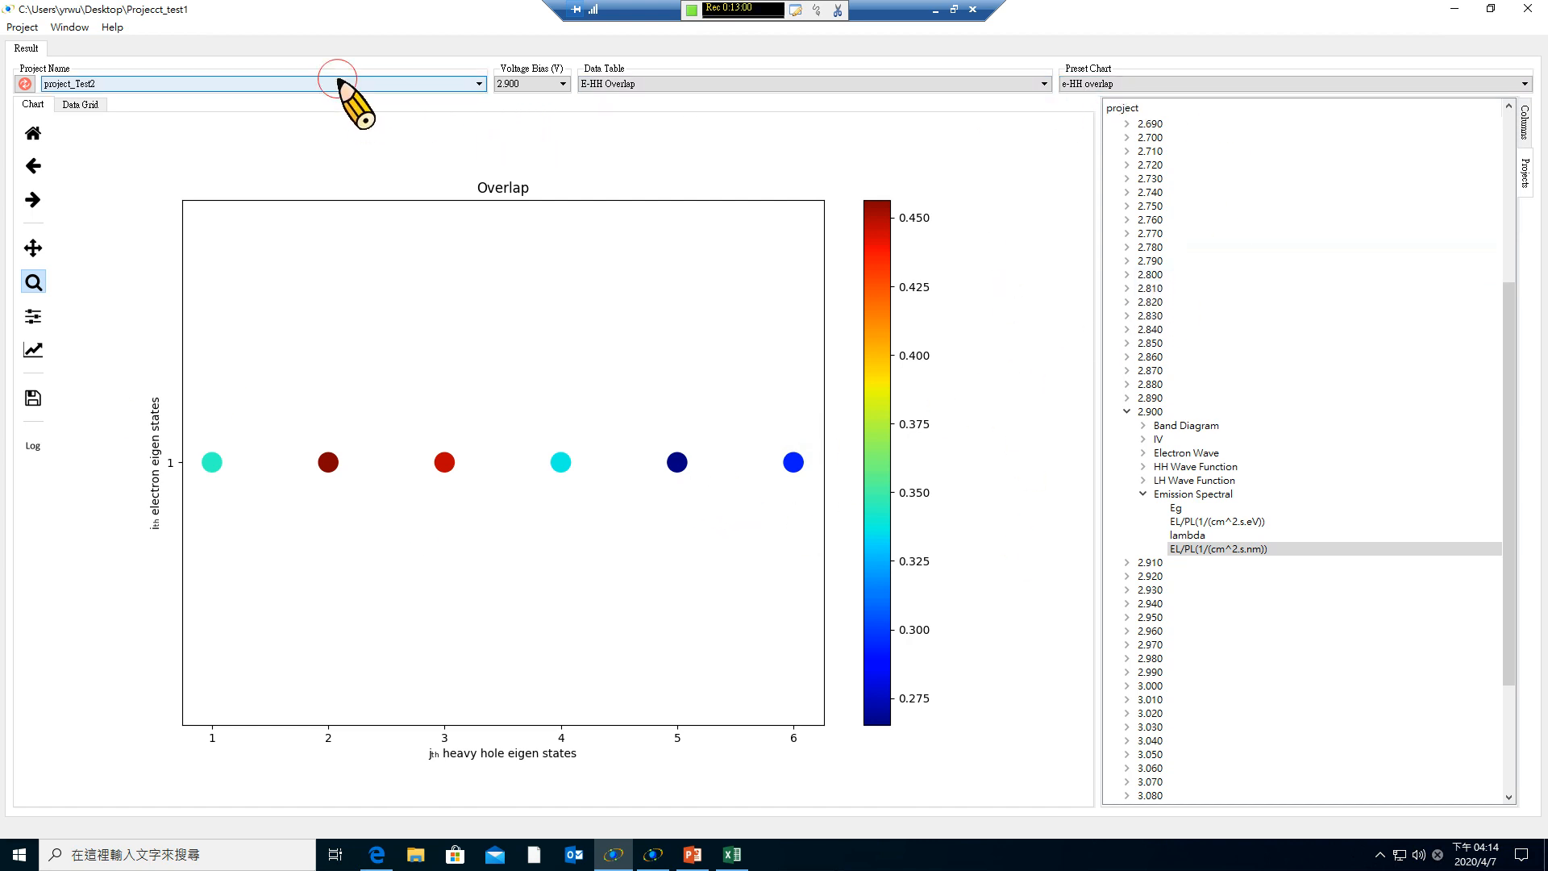
pyautogui.click(306, 105)
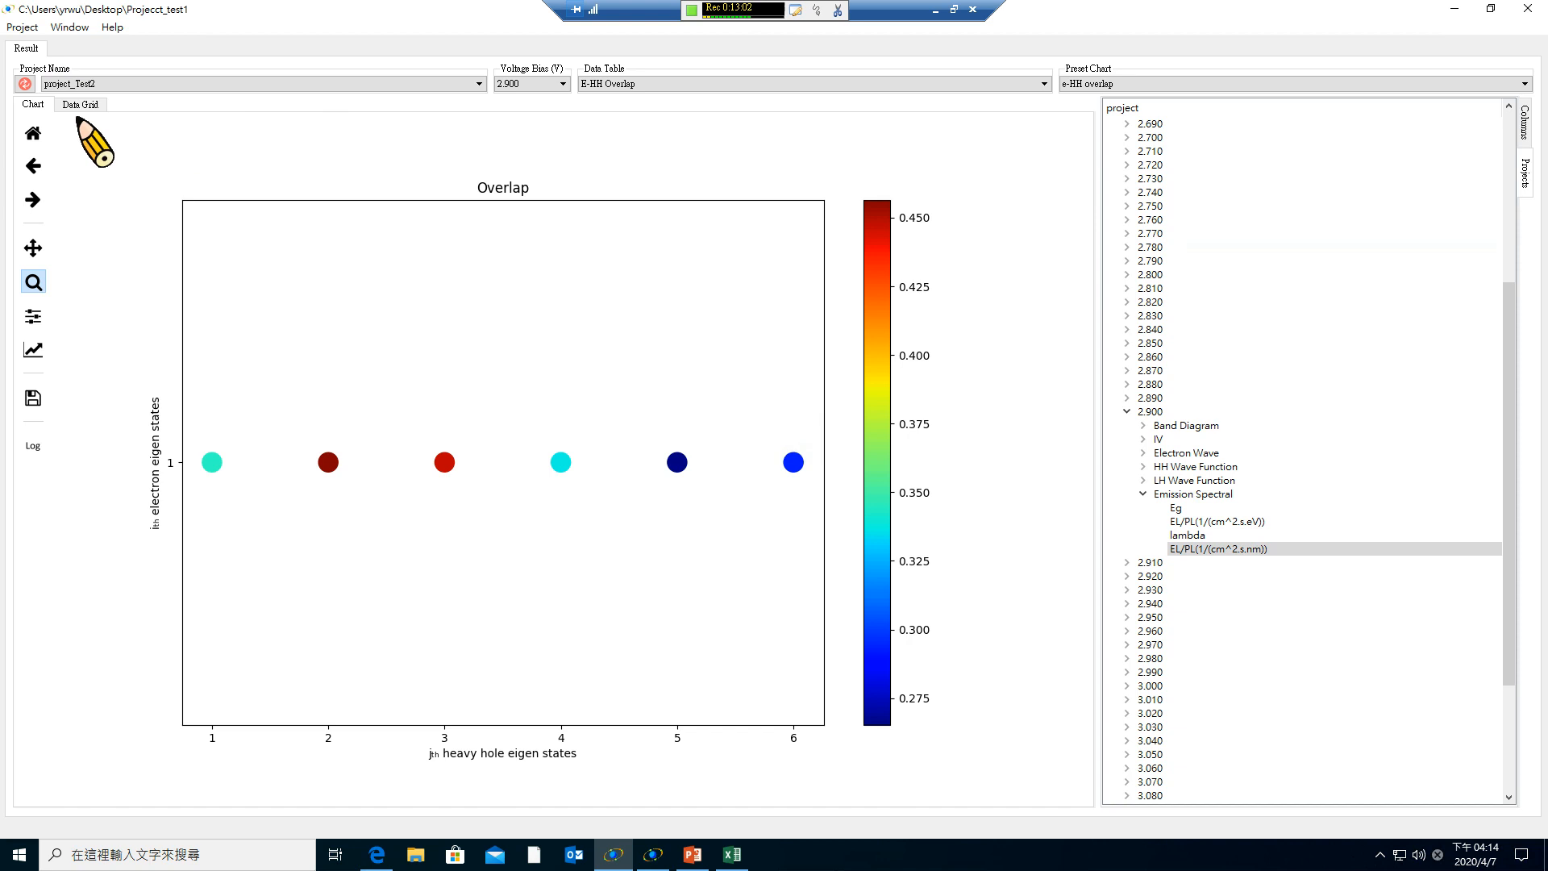
pyautogui.click(30, 107)
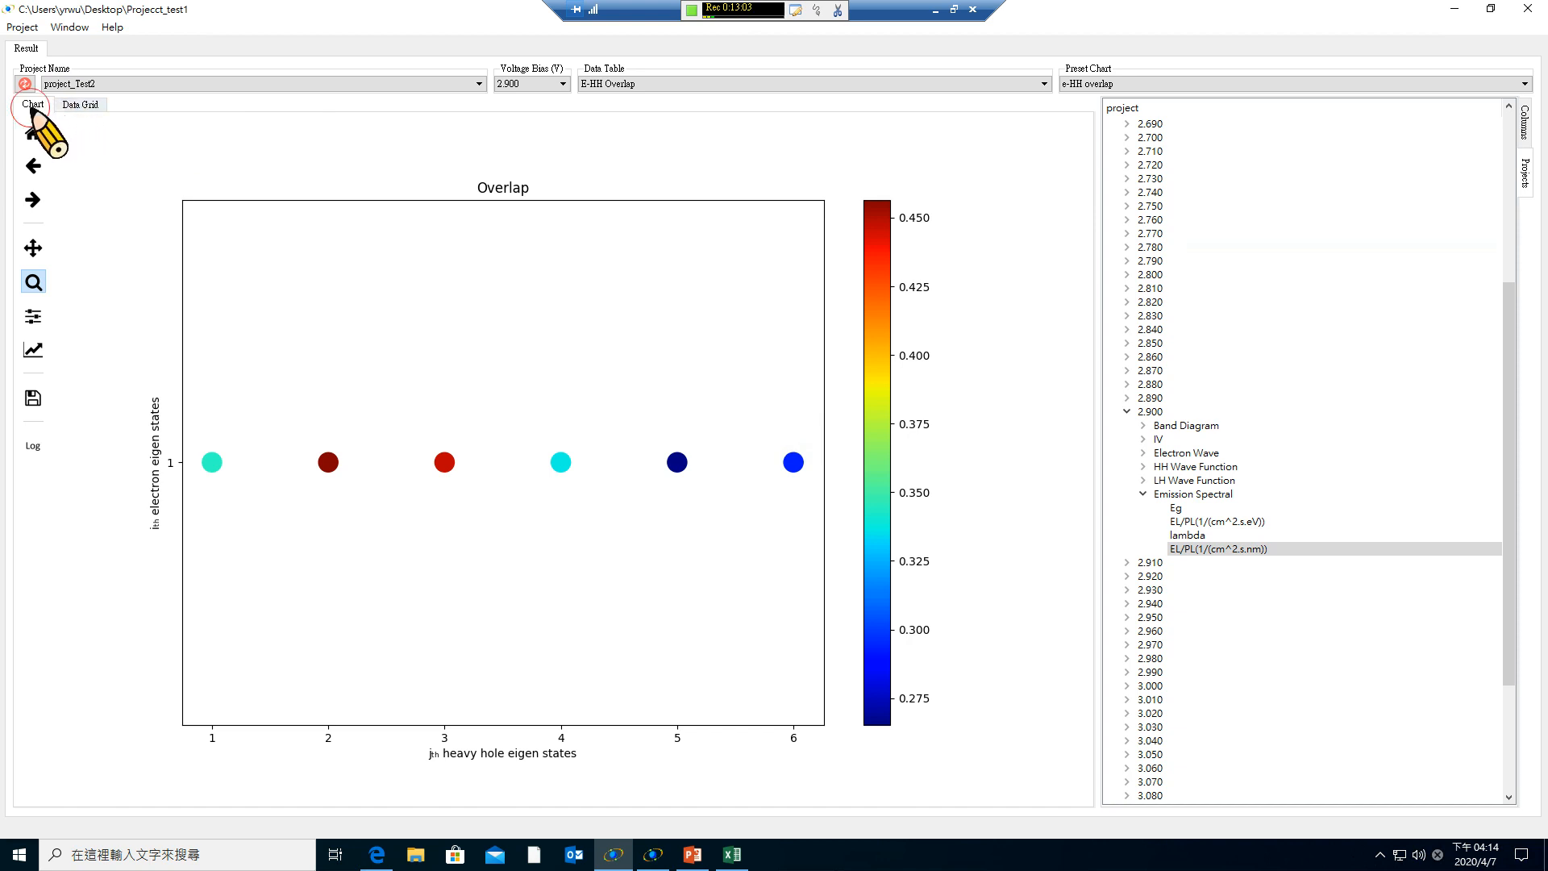
pyautogui.click(73, 104)
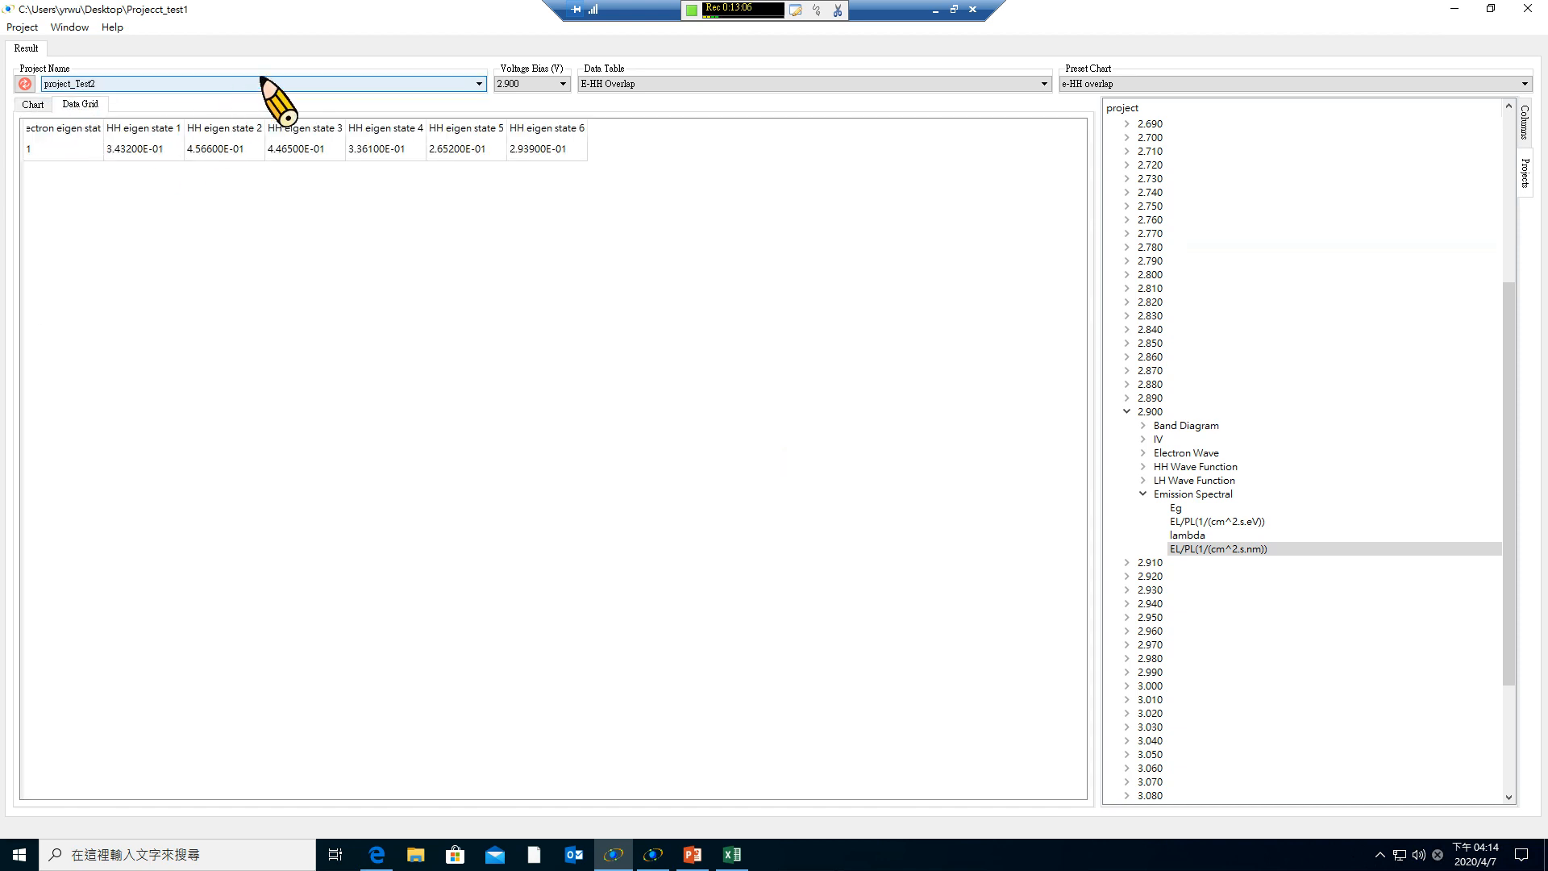
# Put the results window away and switch to PowerPoint to show the Practice 1 slide of Epi-teaching-Testing structure.
pyautogui.click(1456, 9)
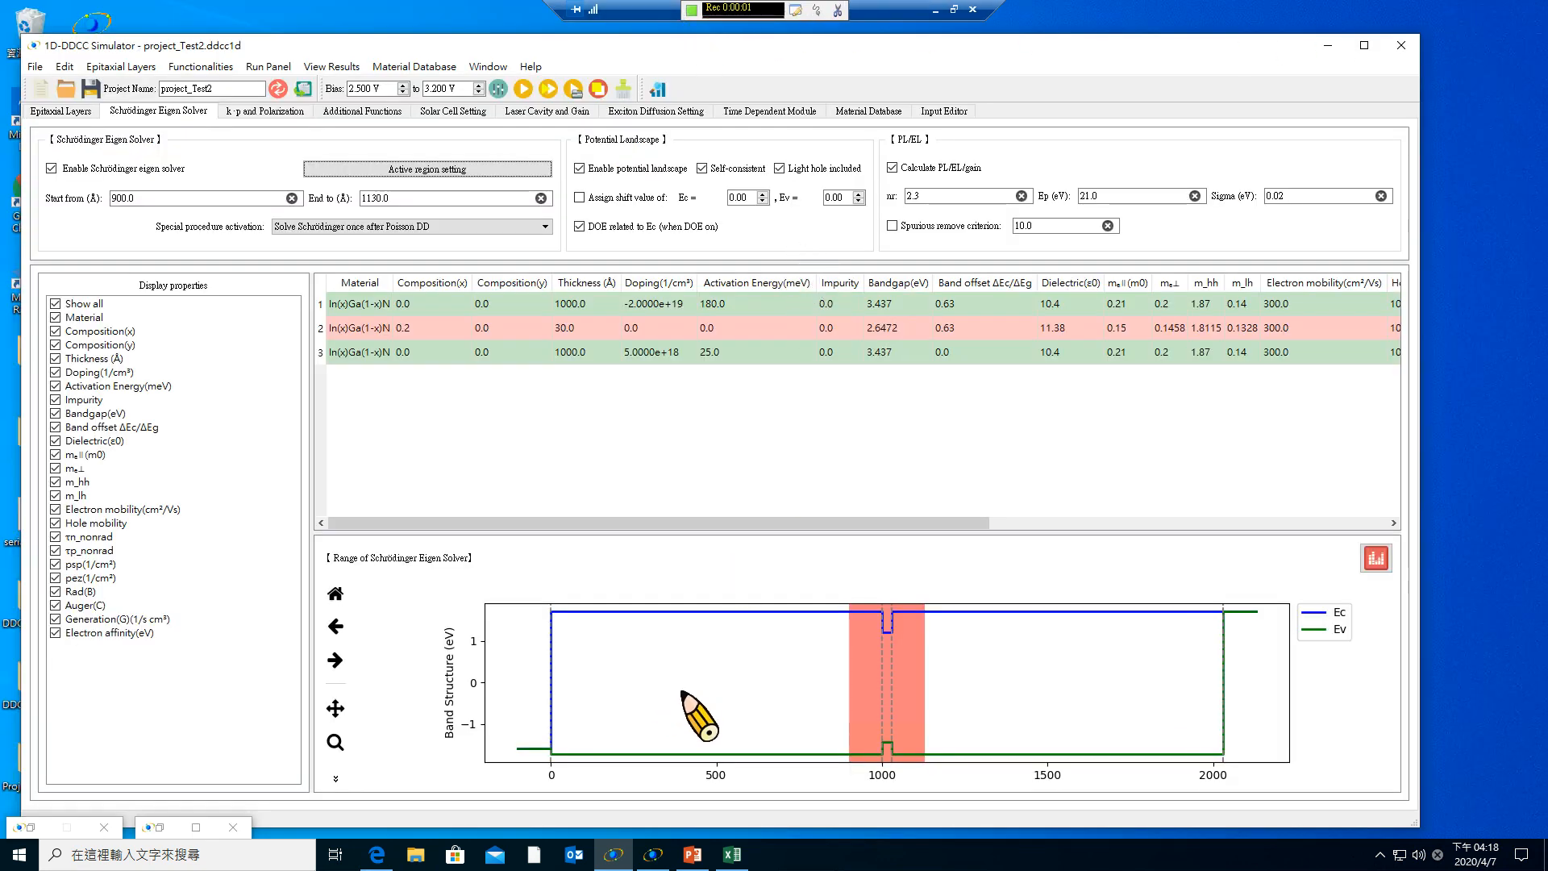
pyautogui.click(694, 854)
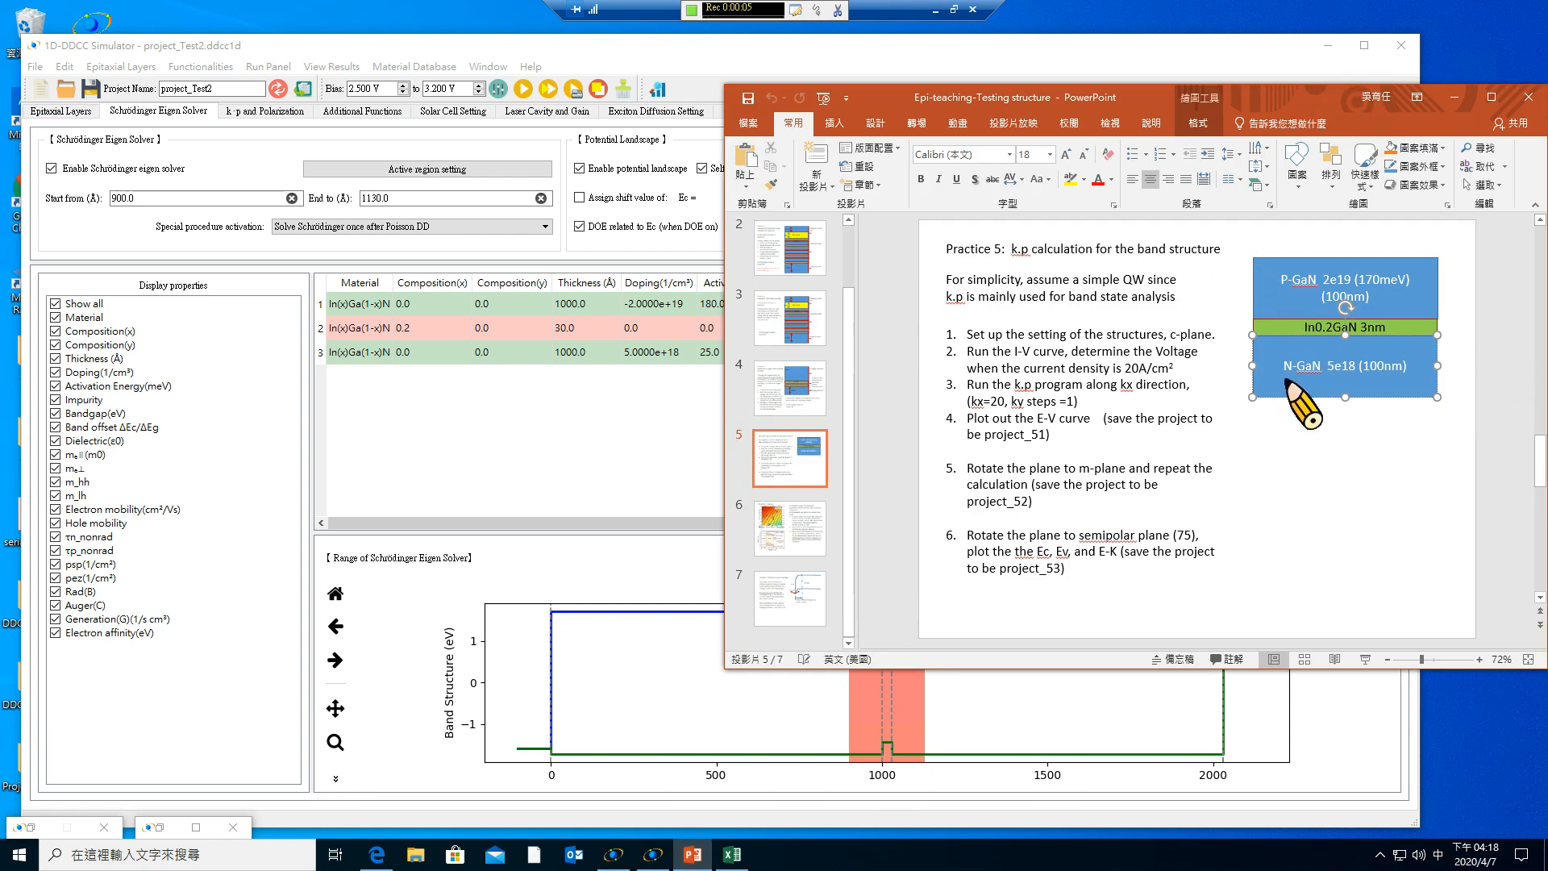
pyautogui.click(802, 546)
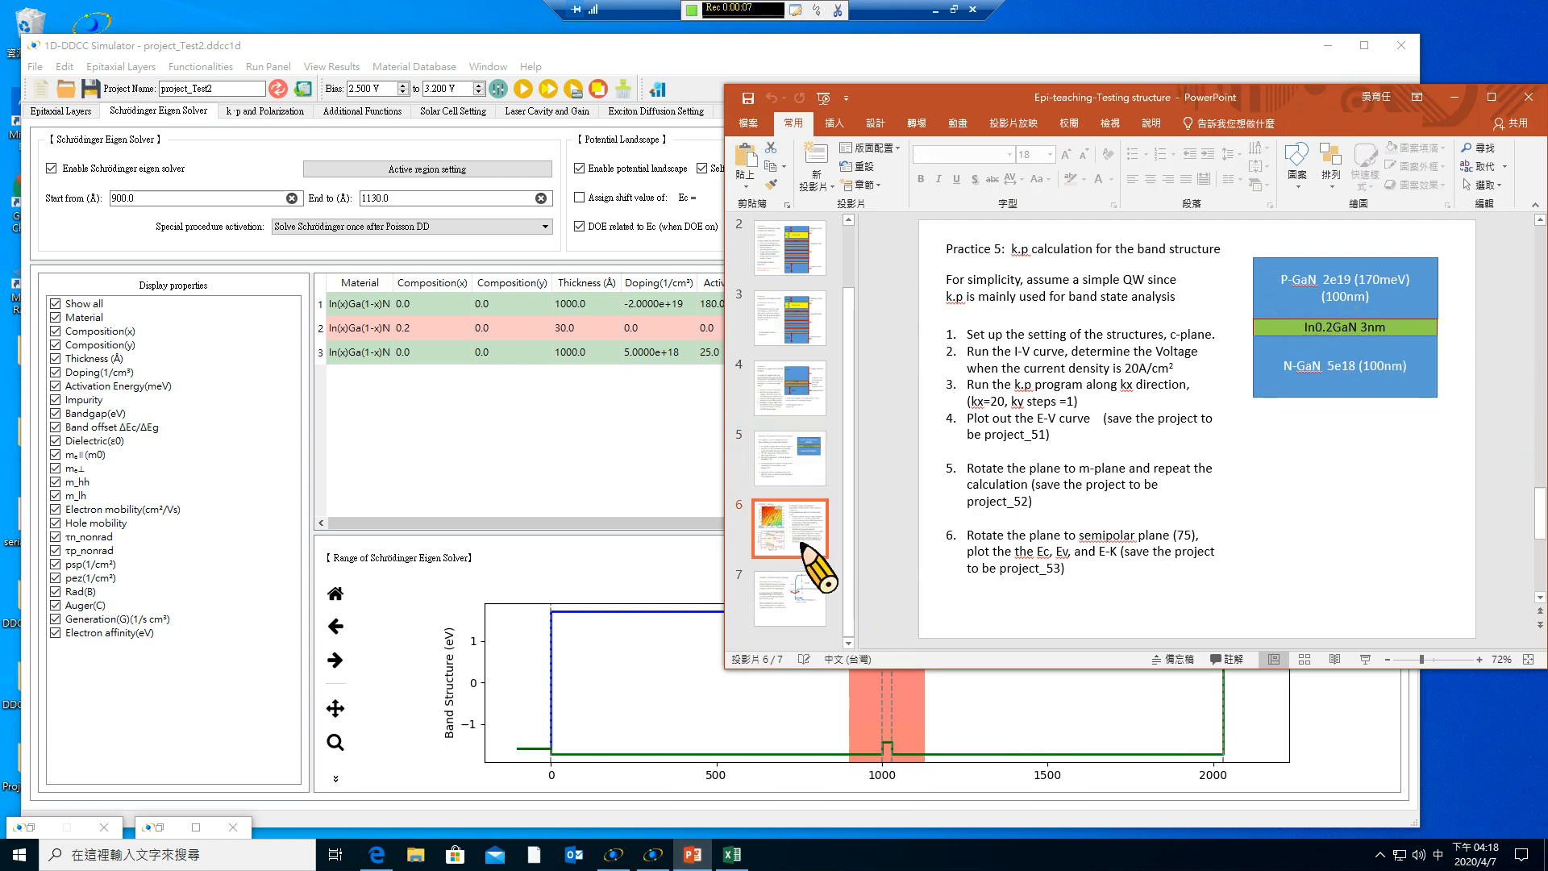
pyautogui.click(798, 452)
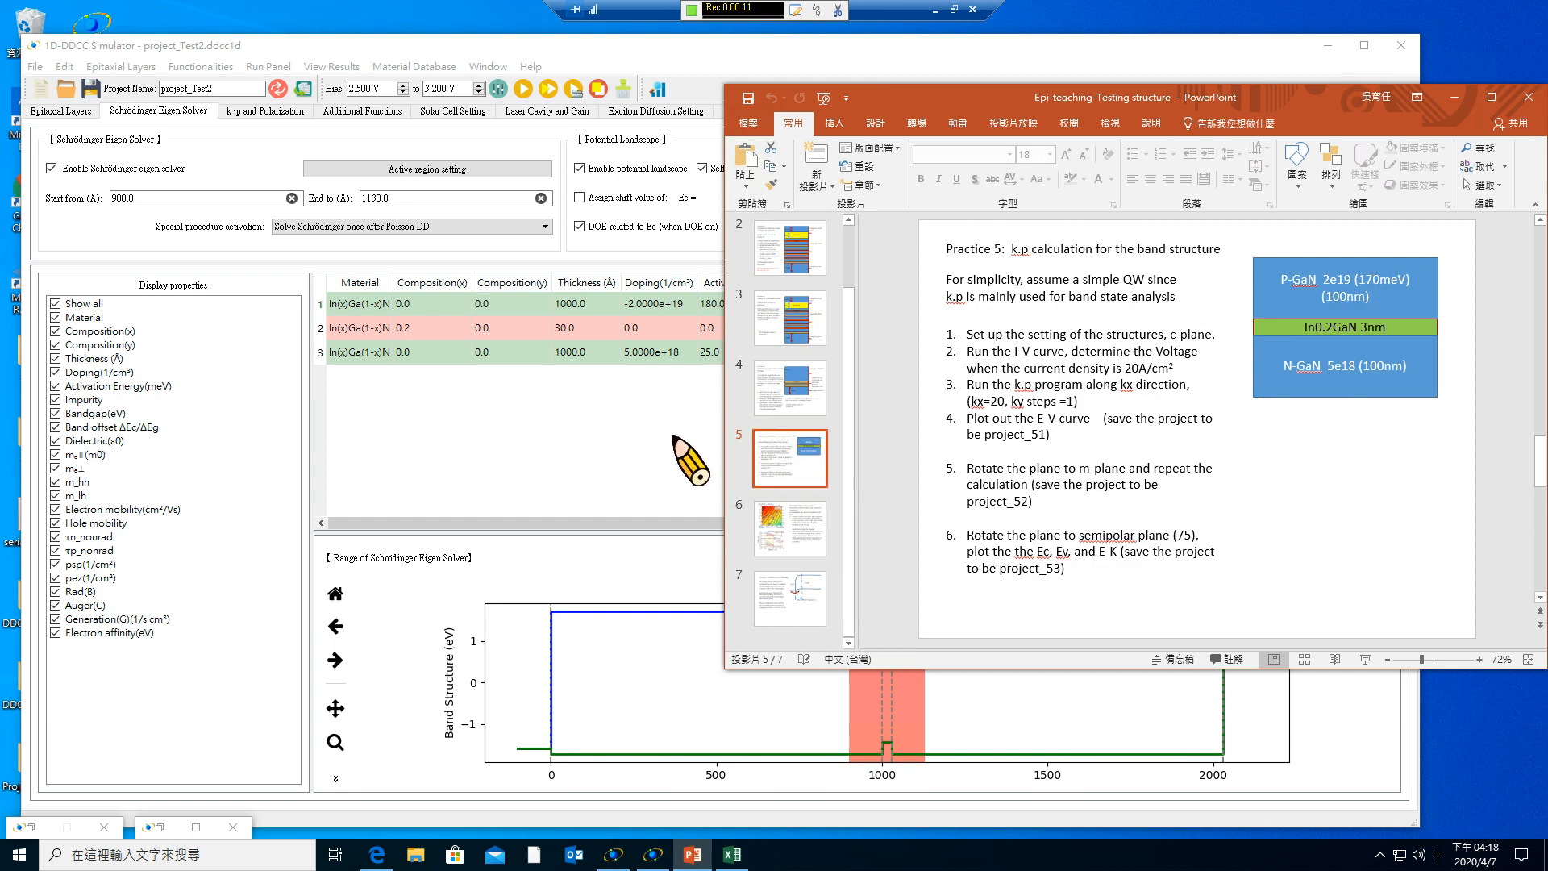
pyautogui.moveTo(850, 375); pyautogui.dragTo(862, 284)
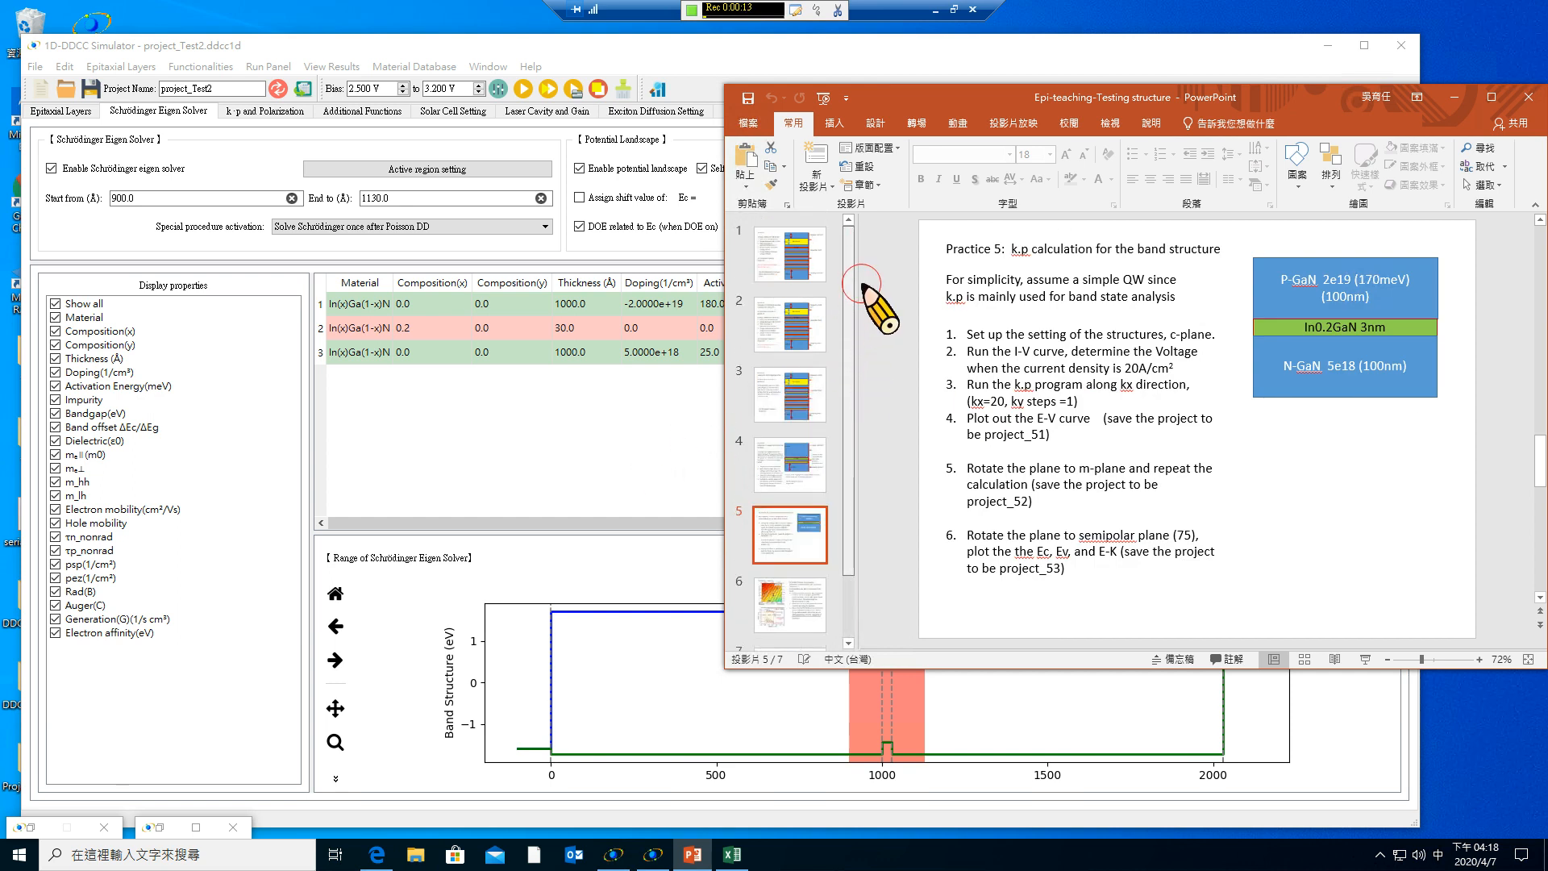
pyautogui.click(810, 288)
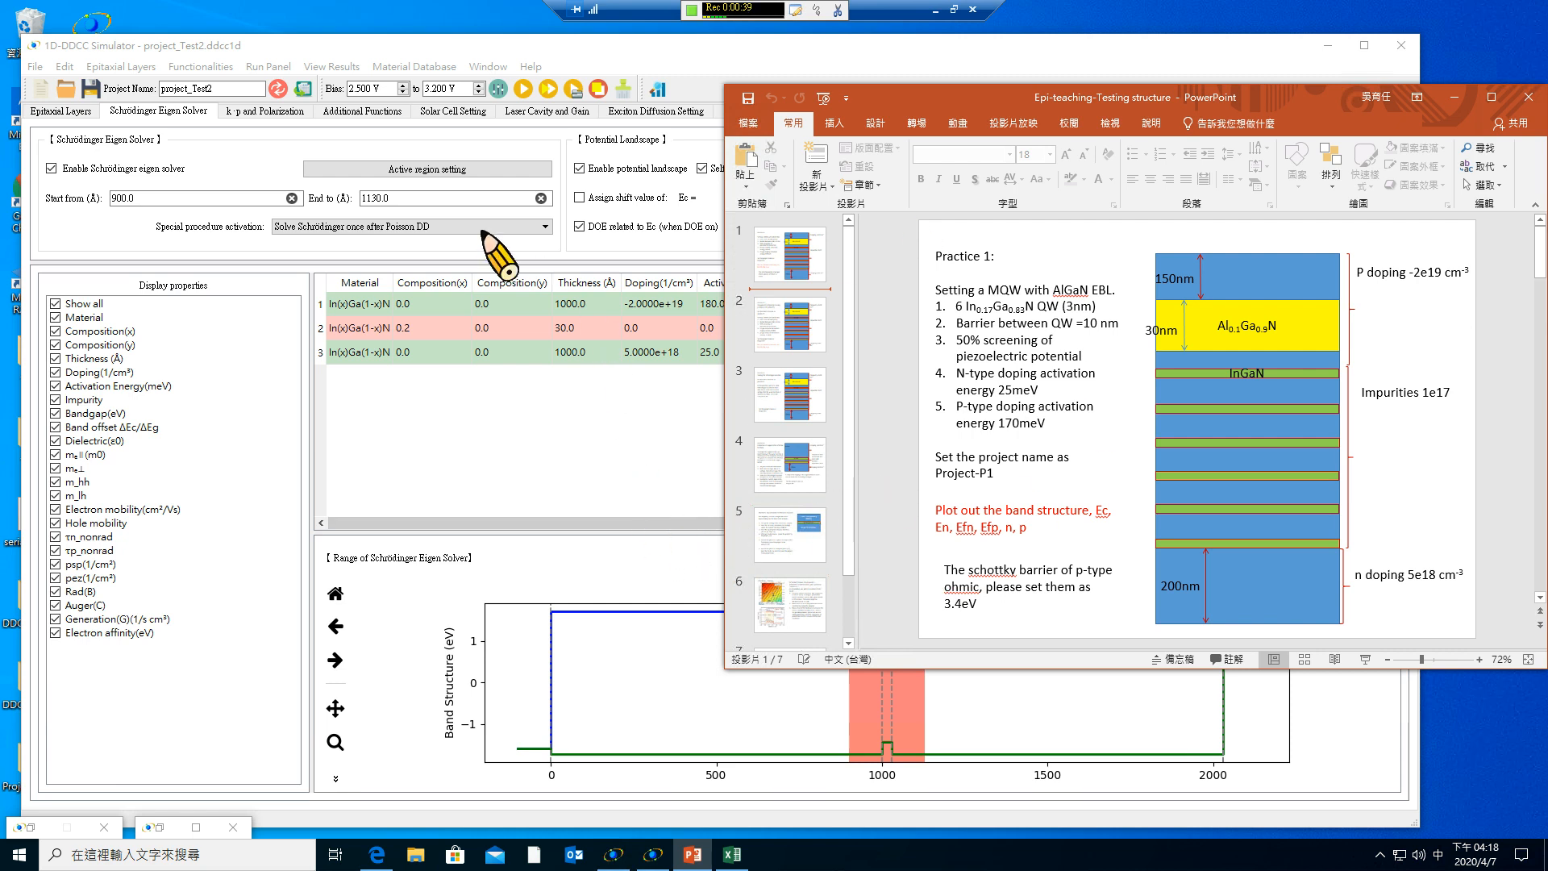
# Create a new 1D-DDCC Simulator project and save it as project_Test3 in the DDCC-1D folder.
pyautogui.click(39, 67)
pyautogui.click(61, 85)
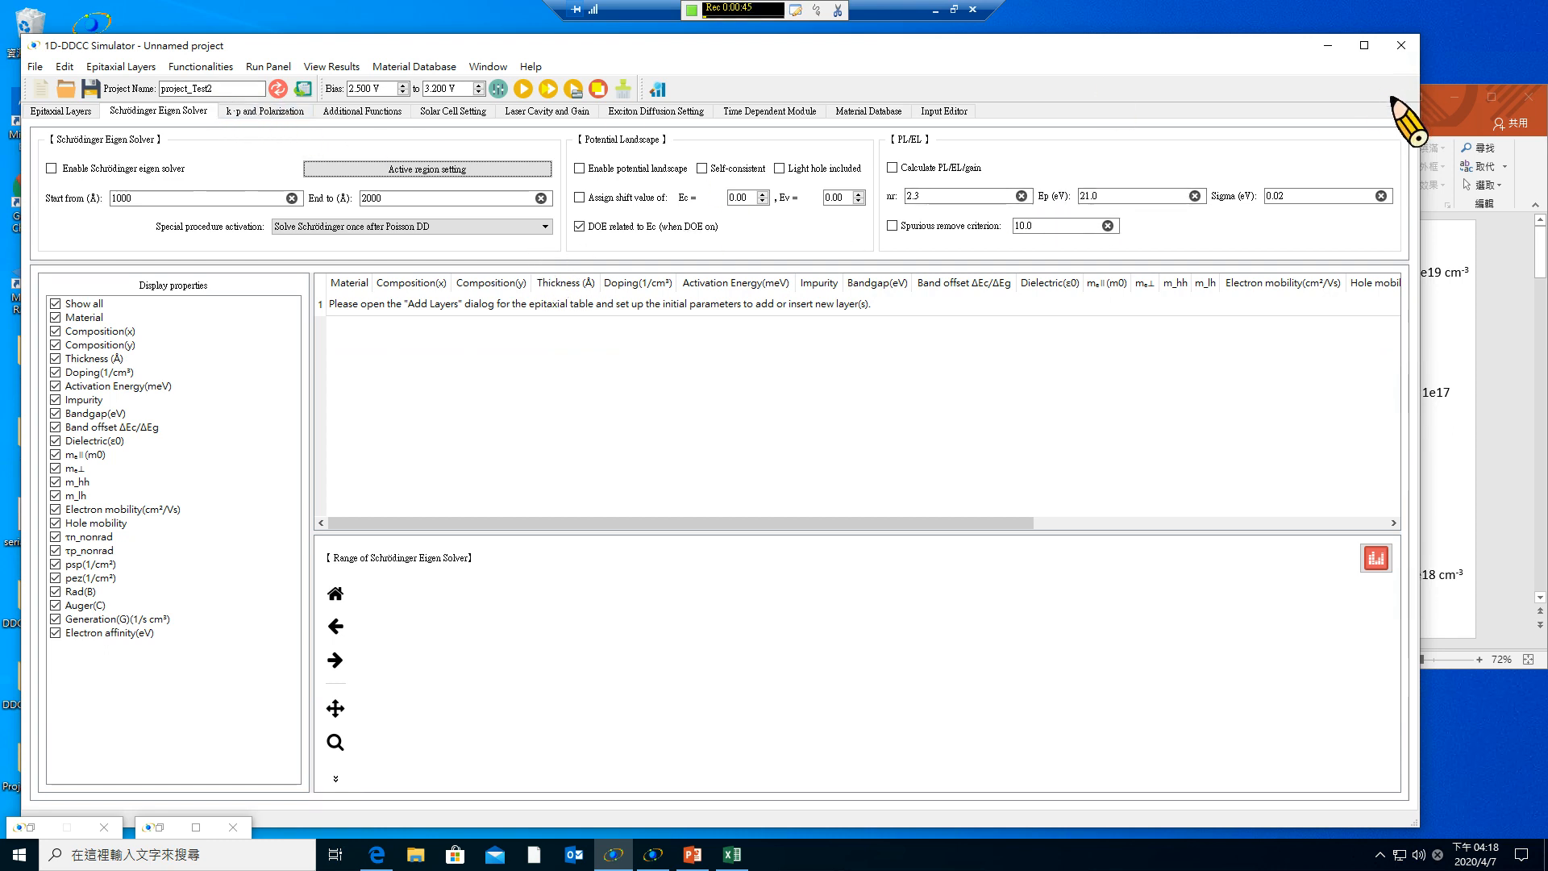
pyautogui.click(1444, 127)
pyautogui.click(34, 66)
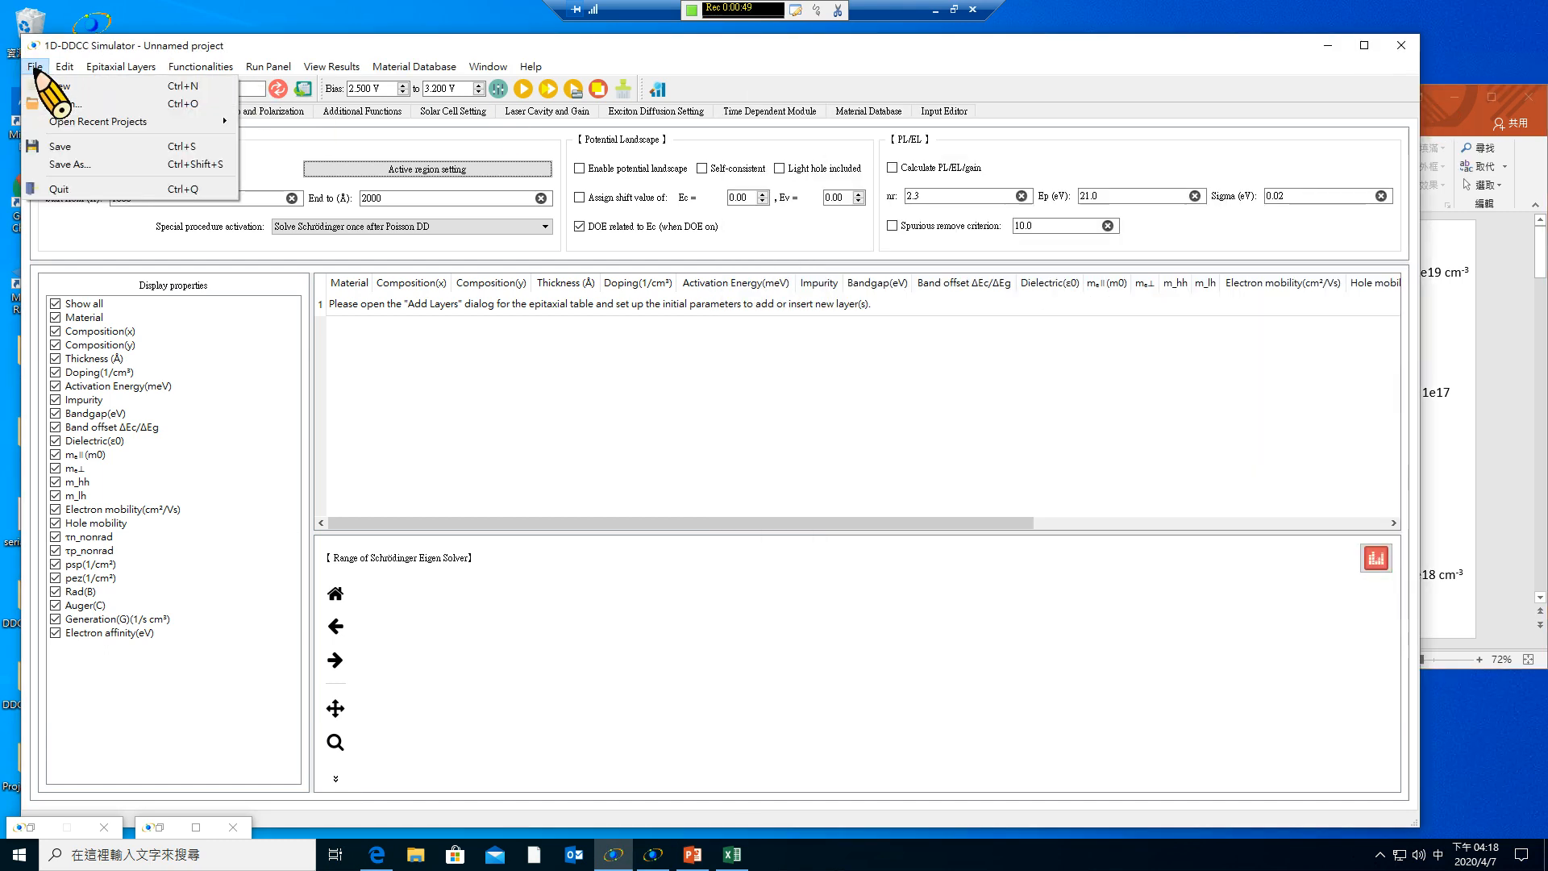
pyautogui.click(61, 164)
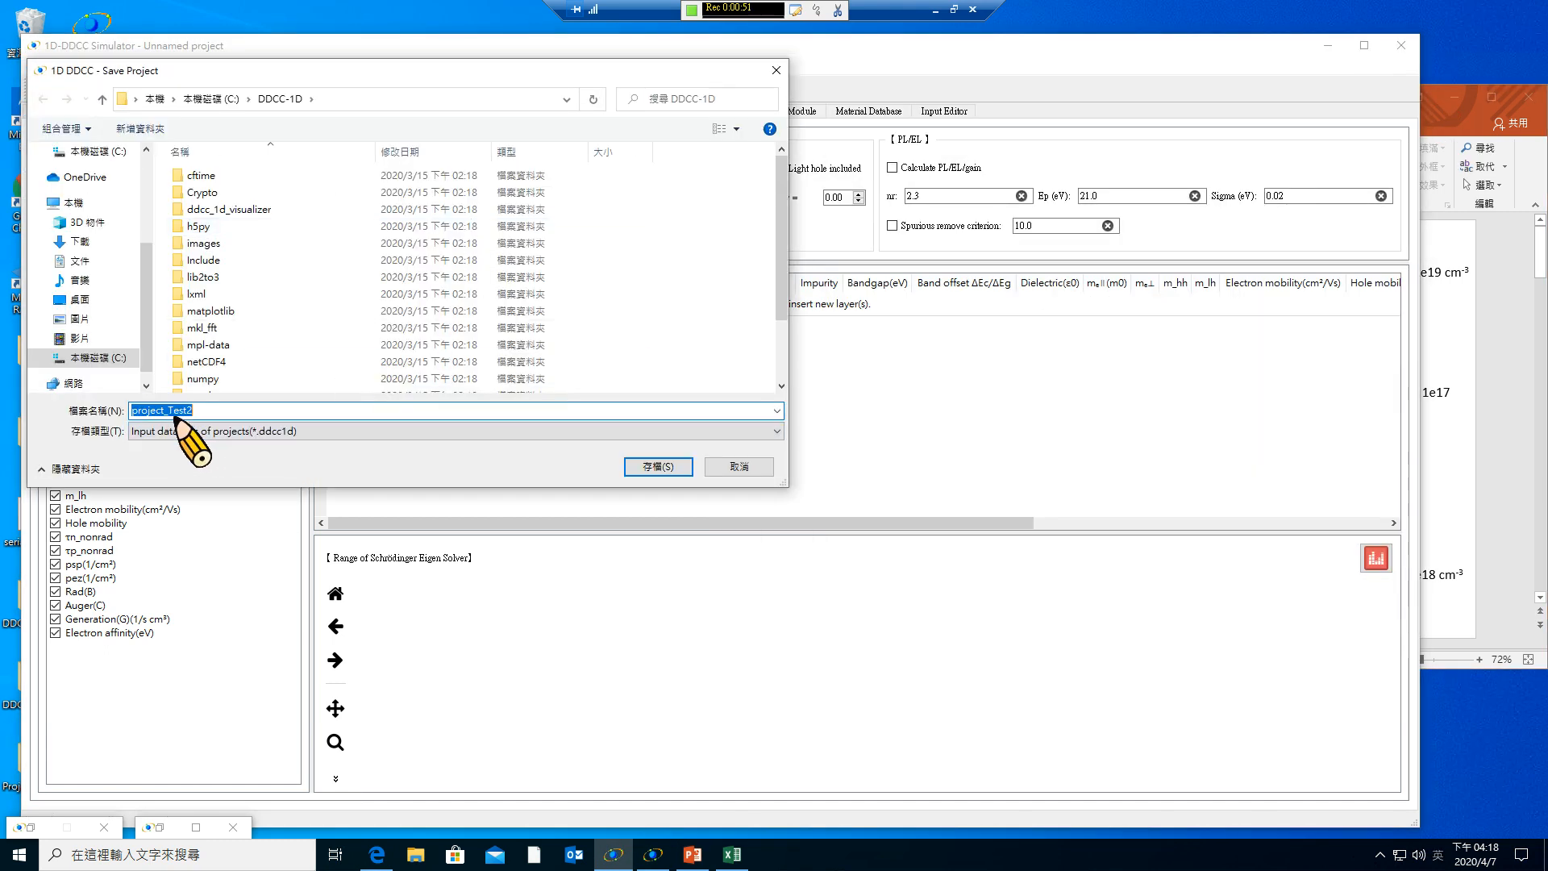
pyautogui.write('project_Test3')
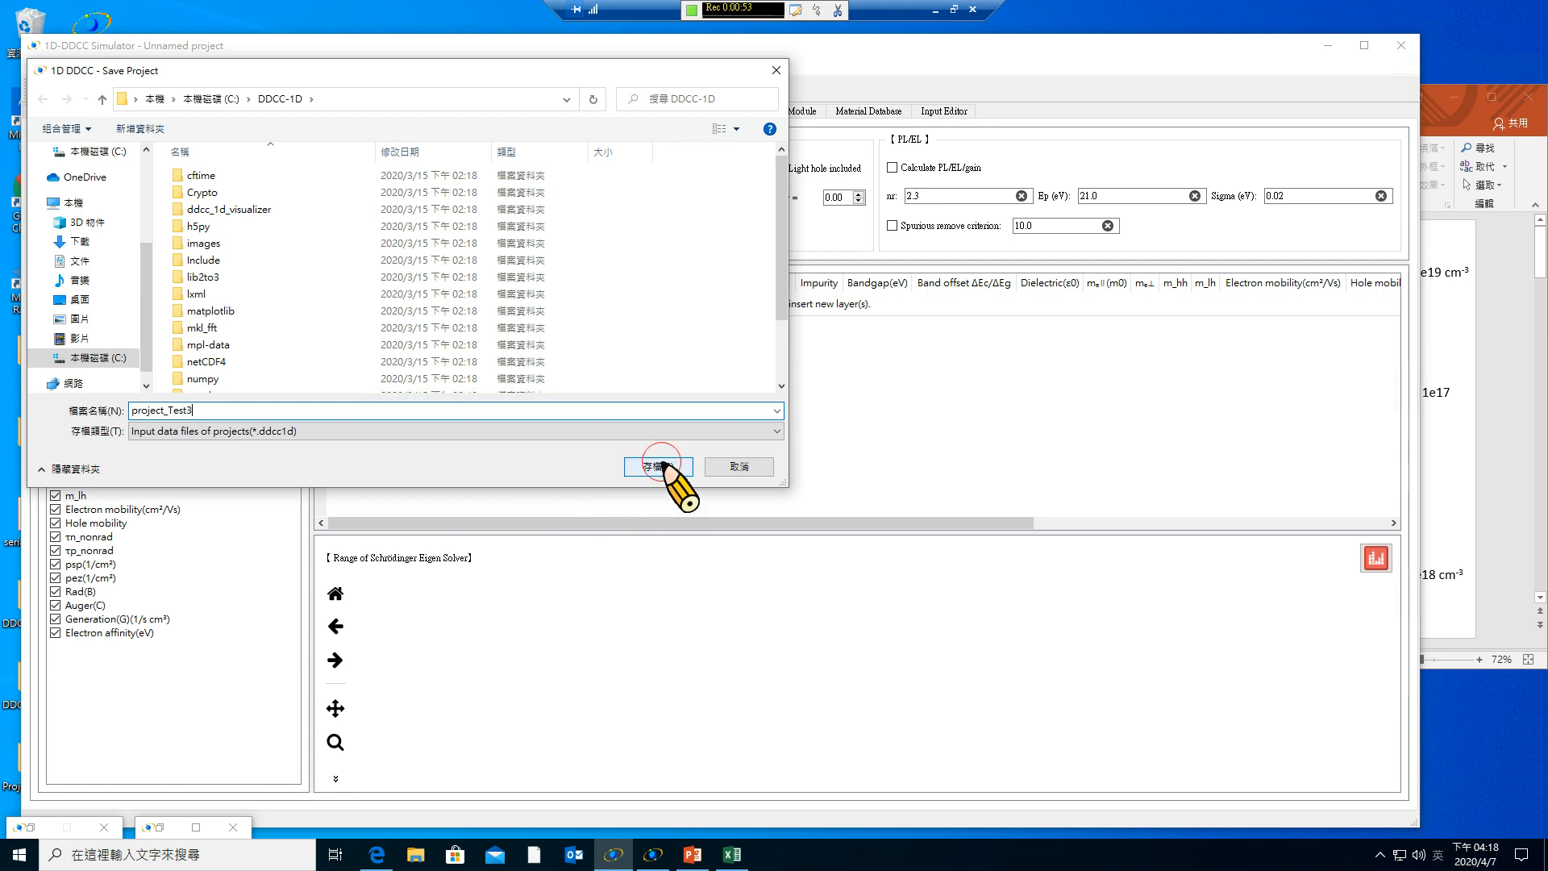
pyautogui.click(657, 467)
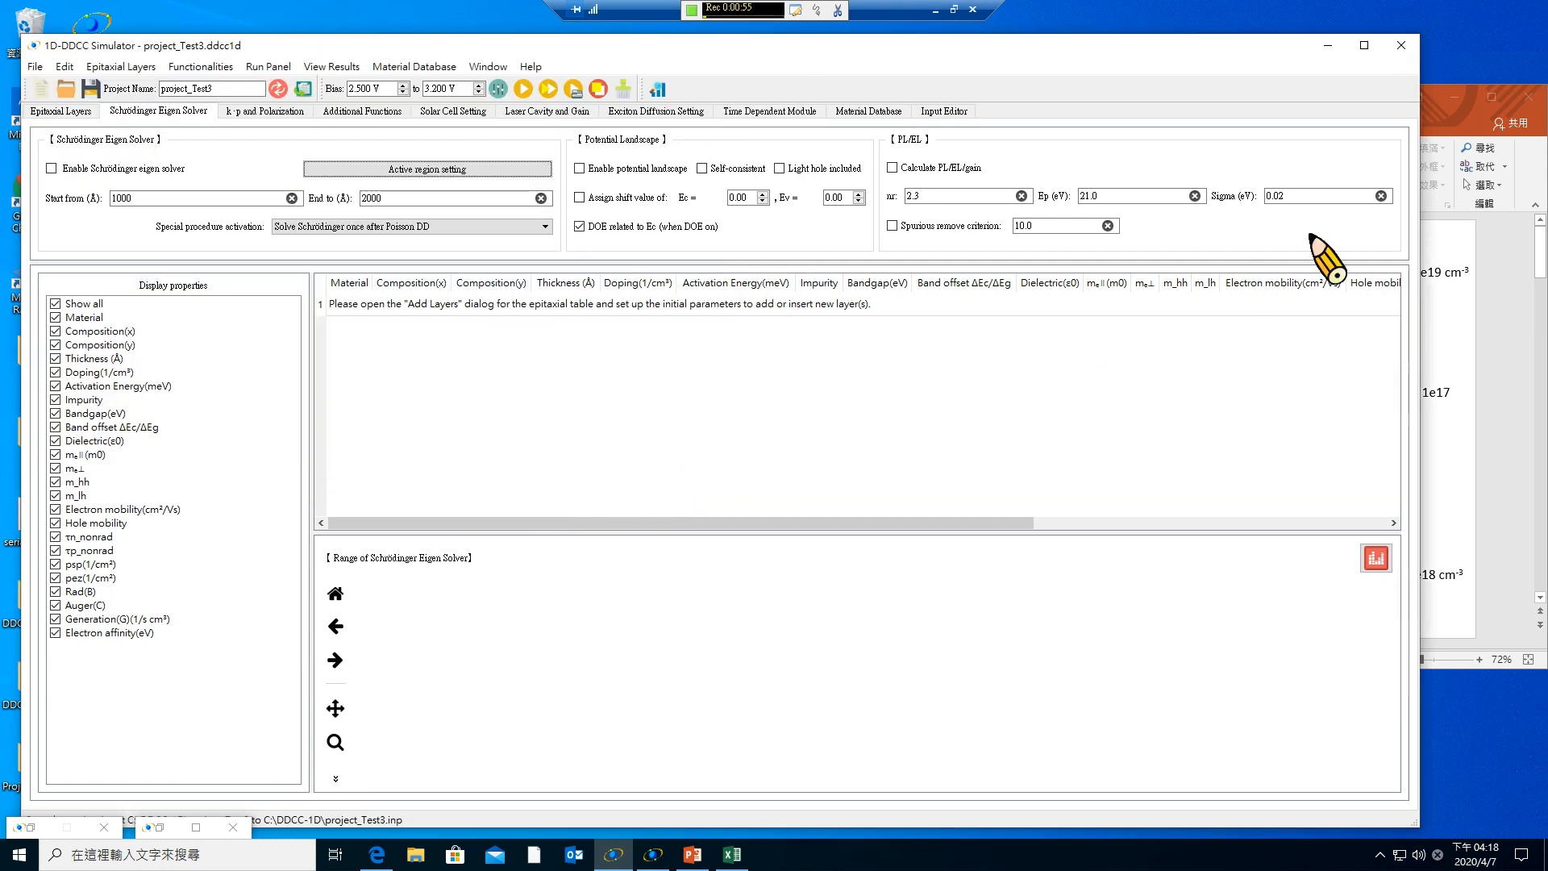
# Review the Practice 1 and Practice 2 structures in PowerPoint and bring up the epitaxial layer table of project_Test3.
pyautogui.click(1455, 129)
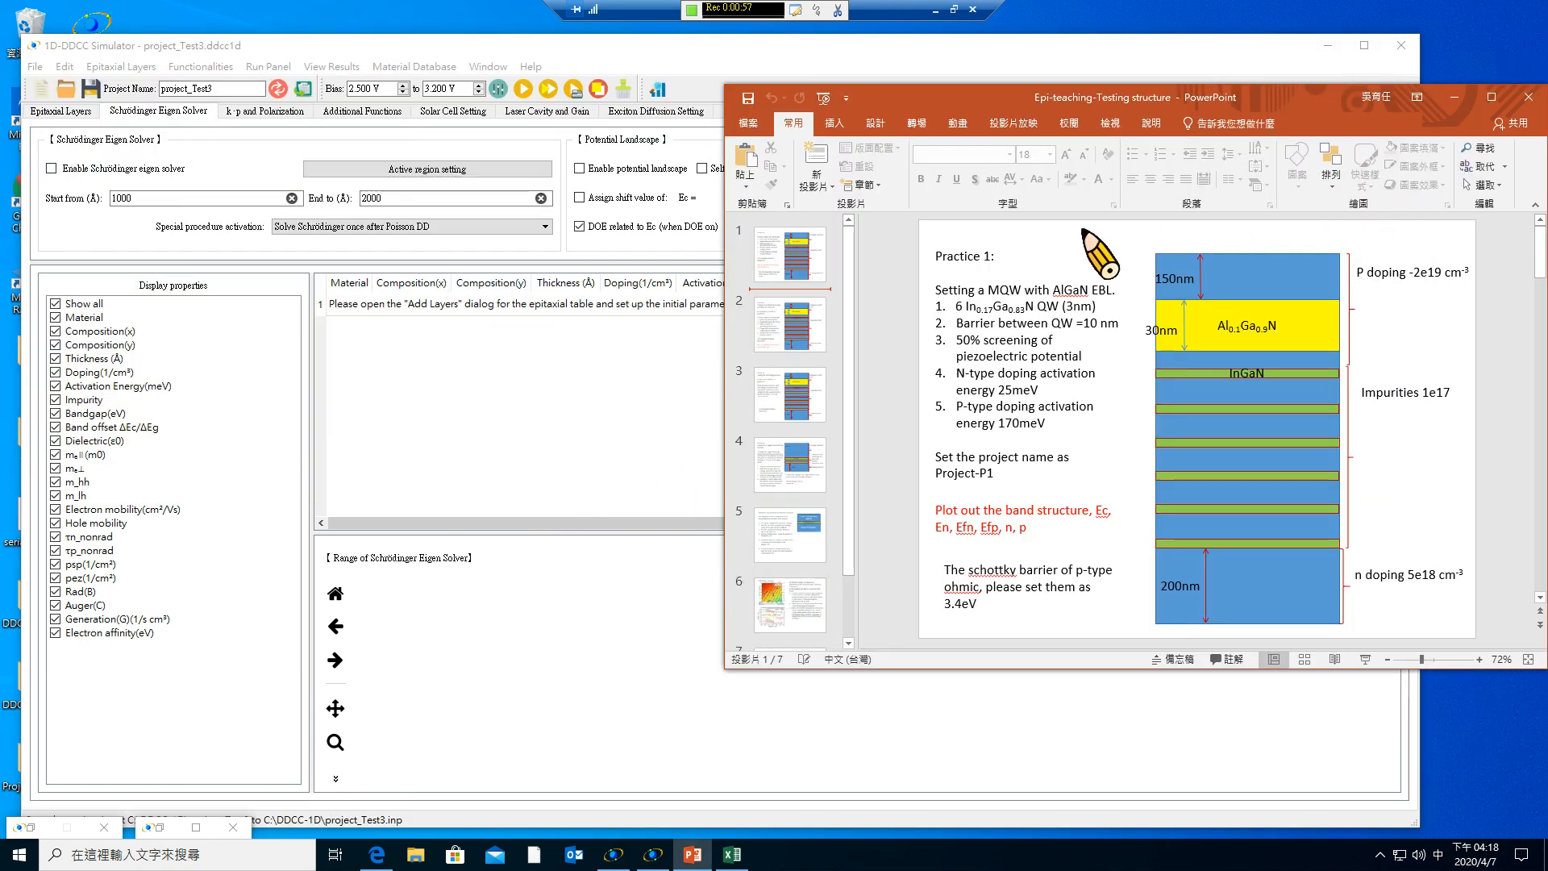
pyautogui.scroll(-1, 1045, 297)
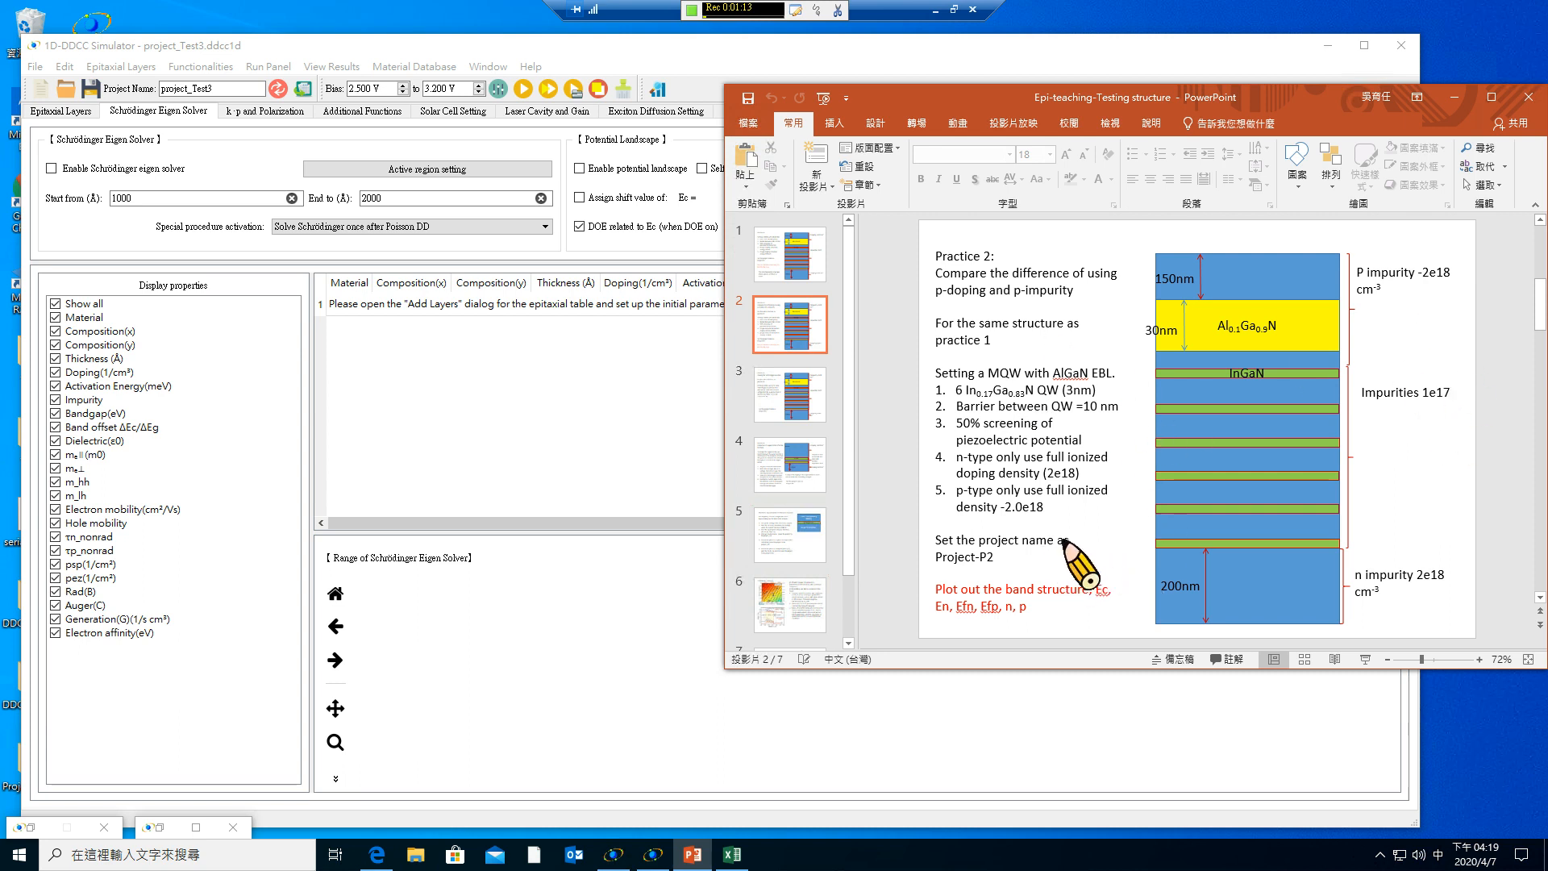
pyautogui.click(63, 116)
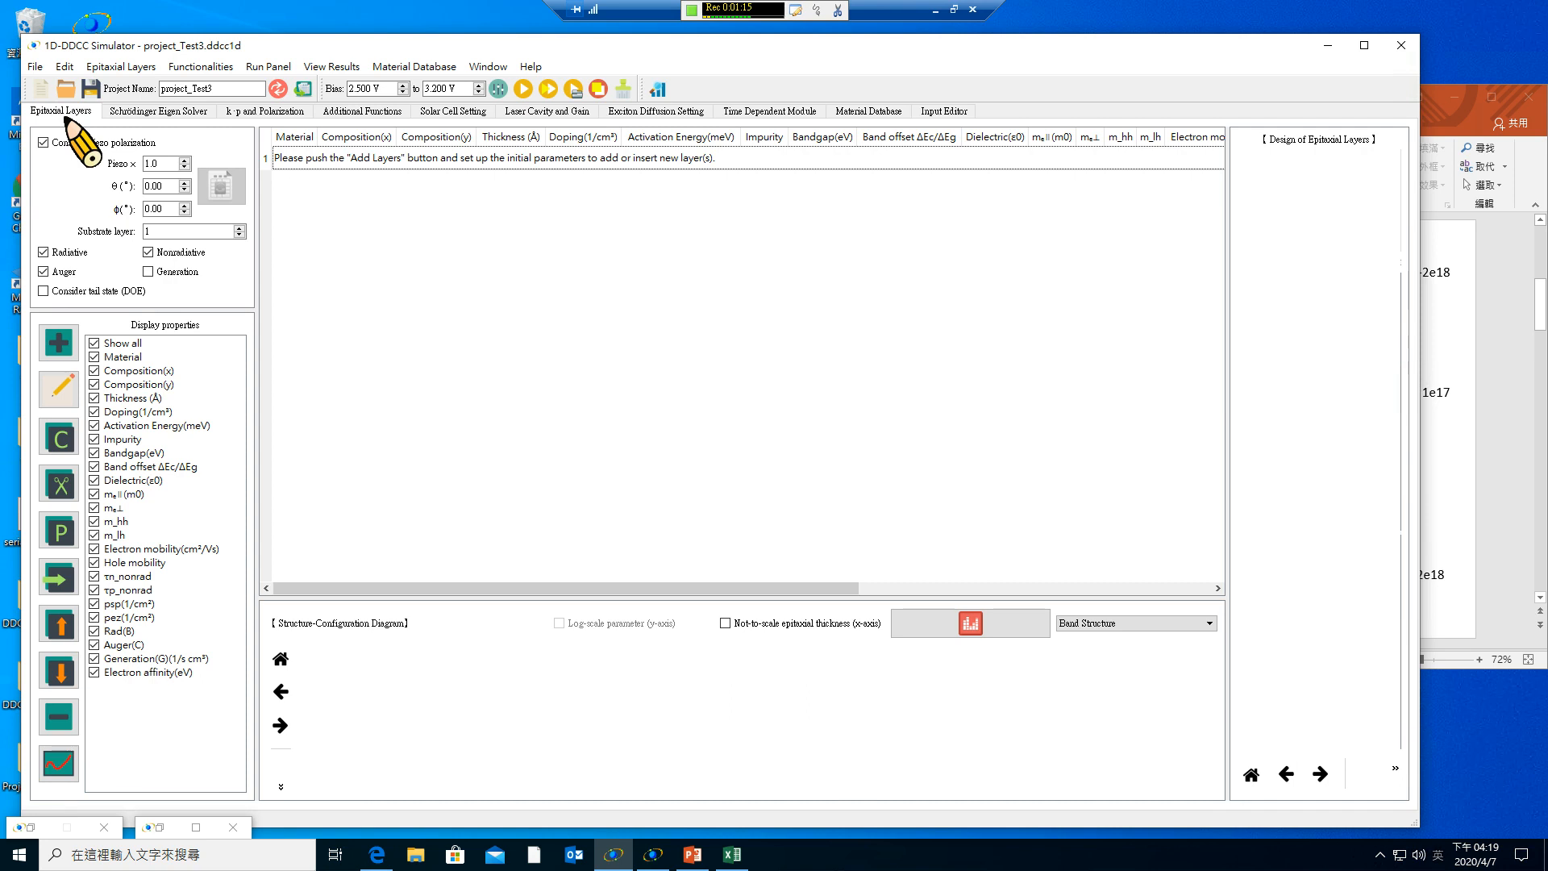
pyautogui.click(1451, 102)
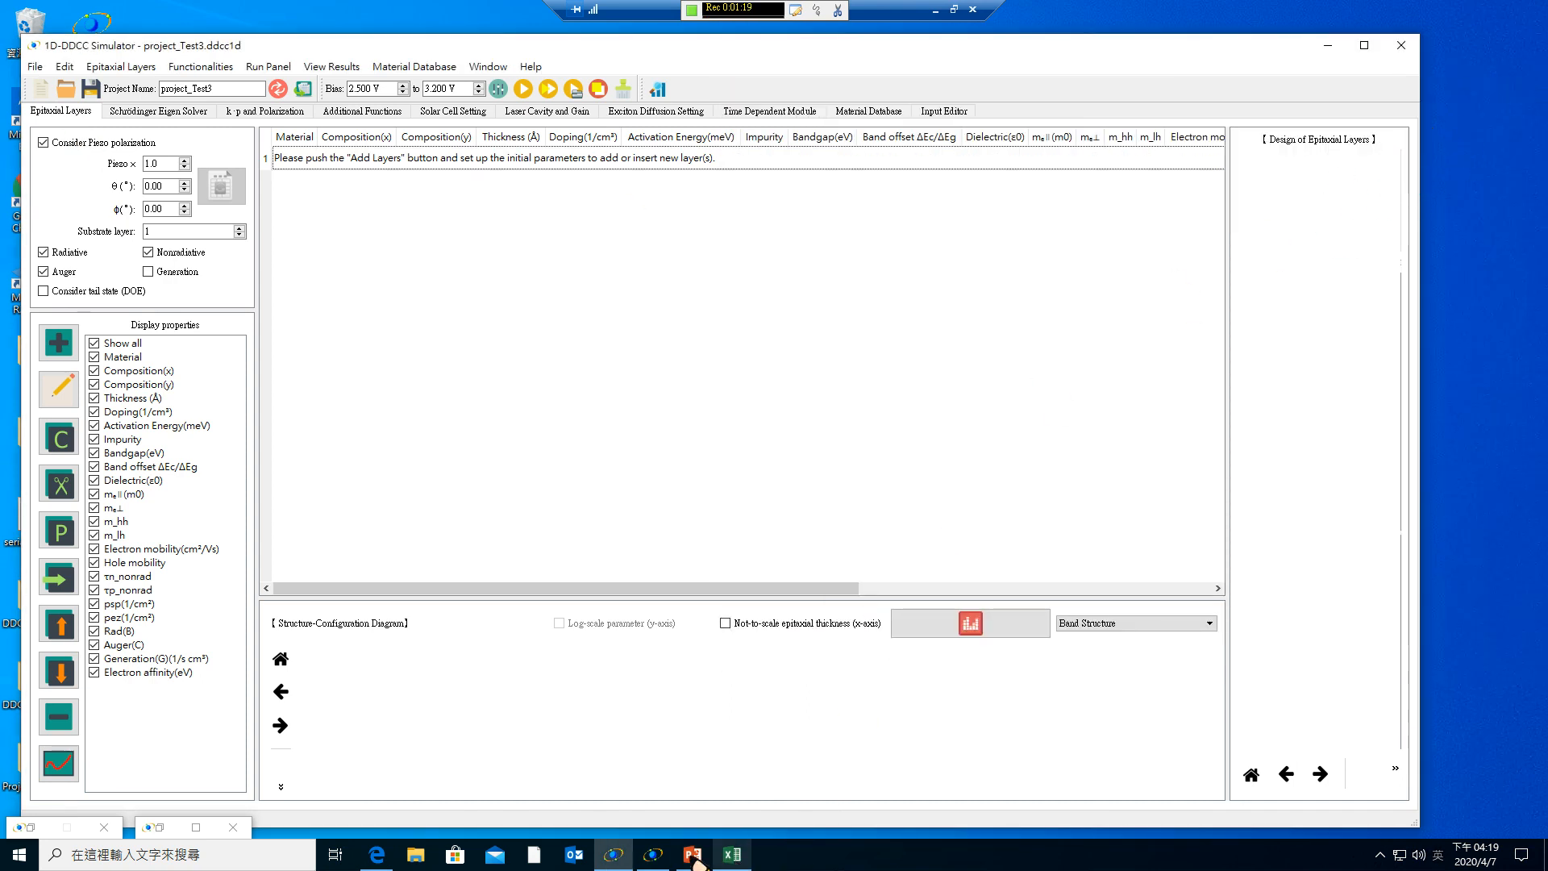
pyautogui.click(692, 856)
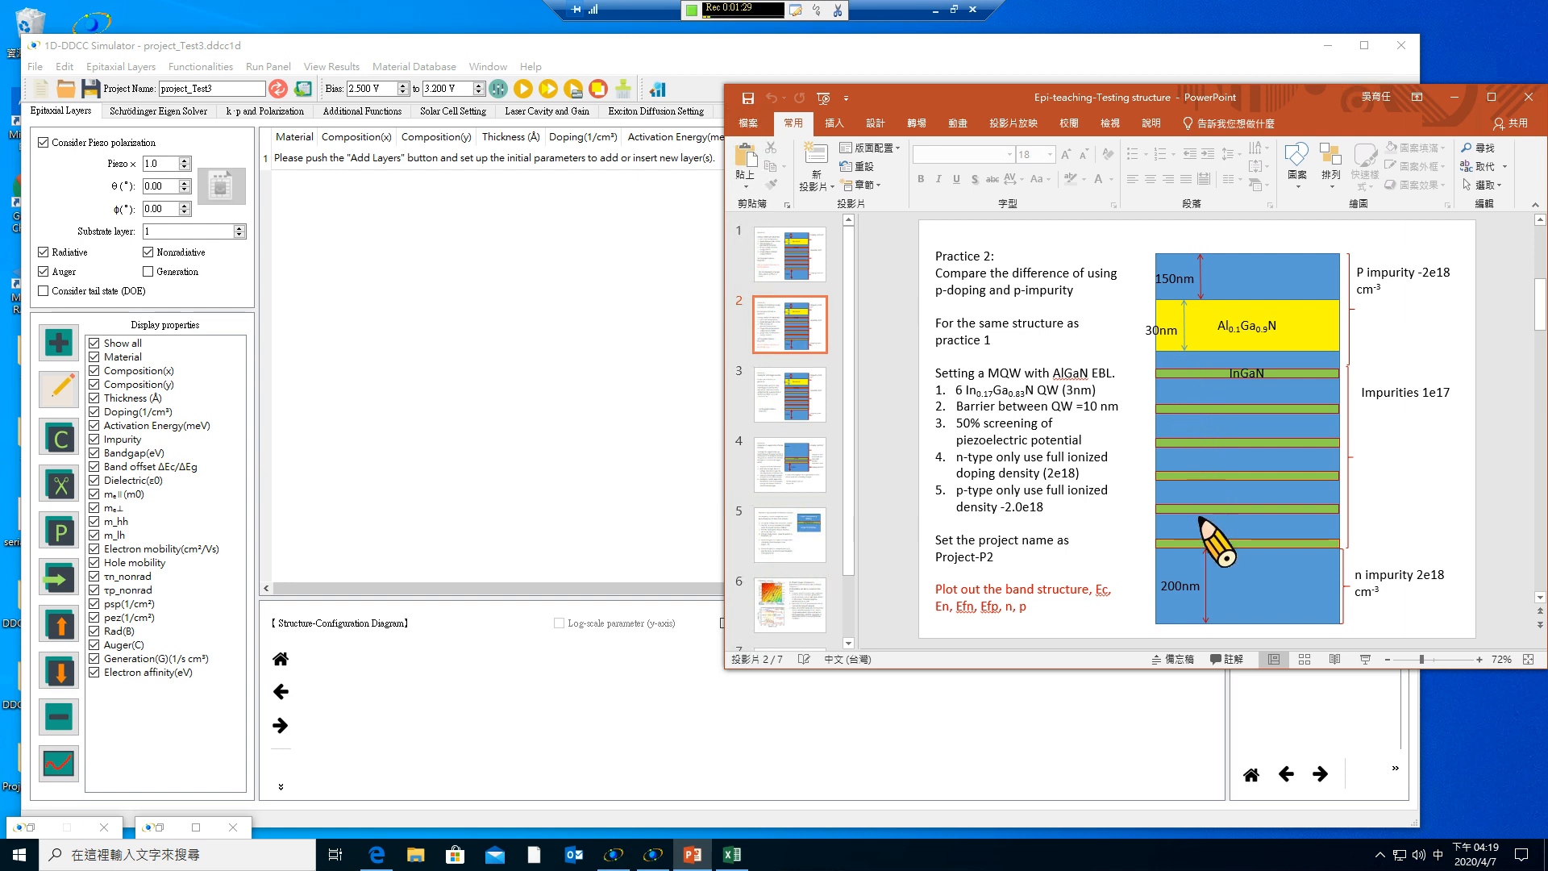
# Start adding an In(x)Ga(1-x)N layer with 1500 Å thickness, P-type doping and a doping density of 2e18.
pyautogui.click(67, 344)
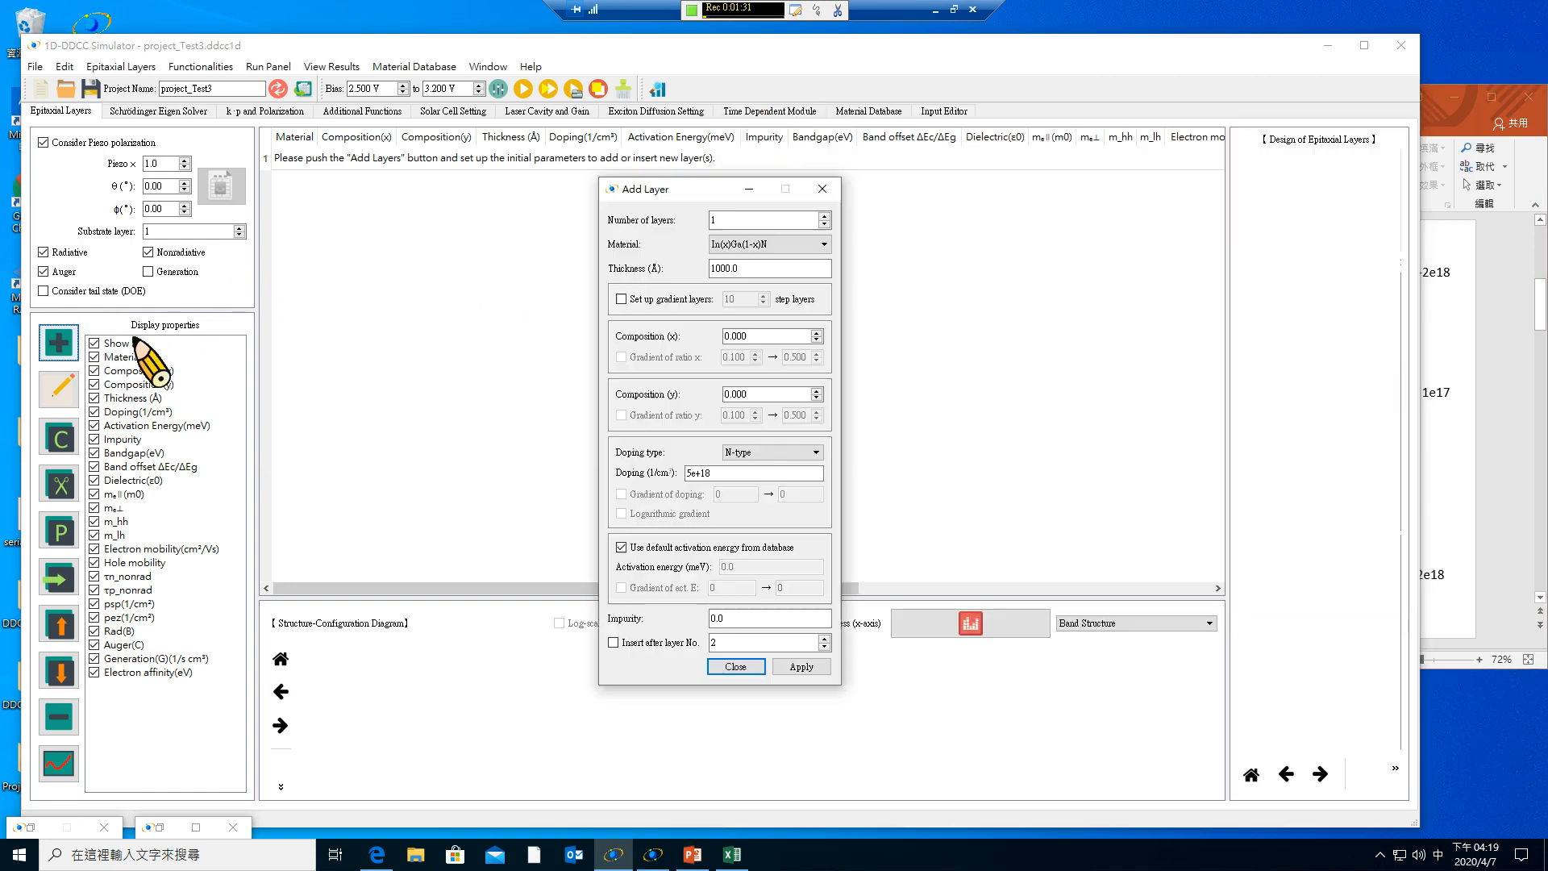
pyautogui.click(730, 268)
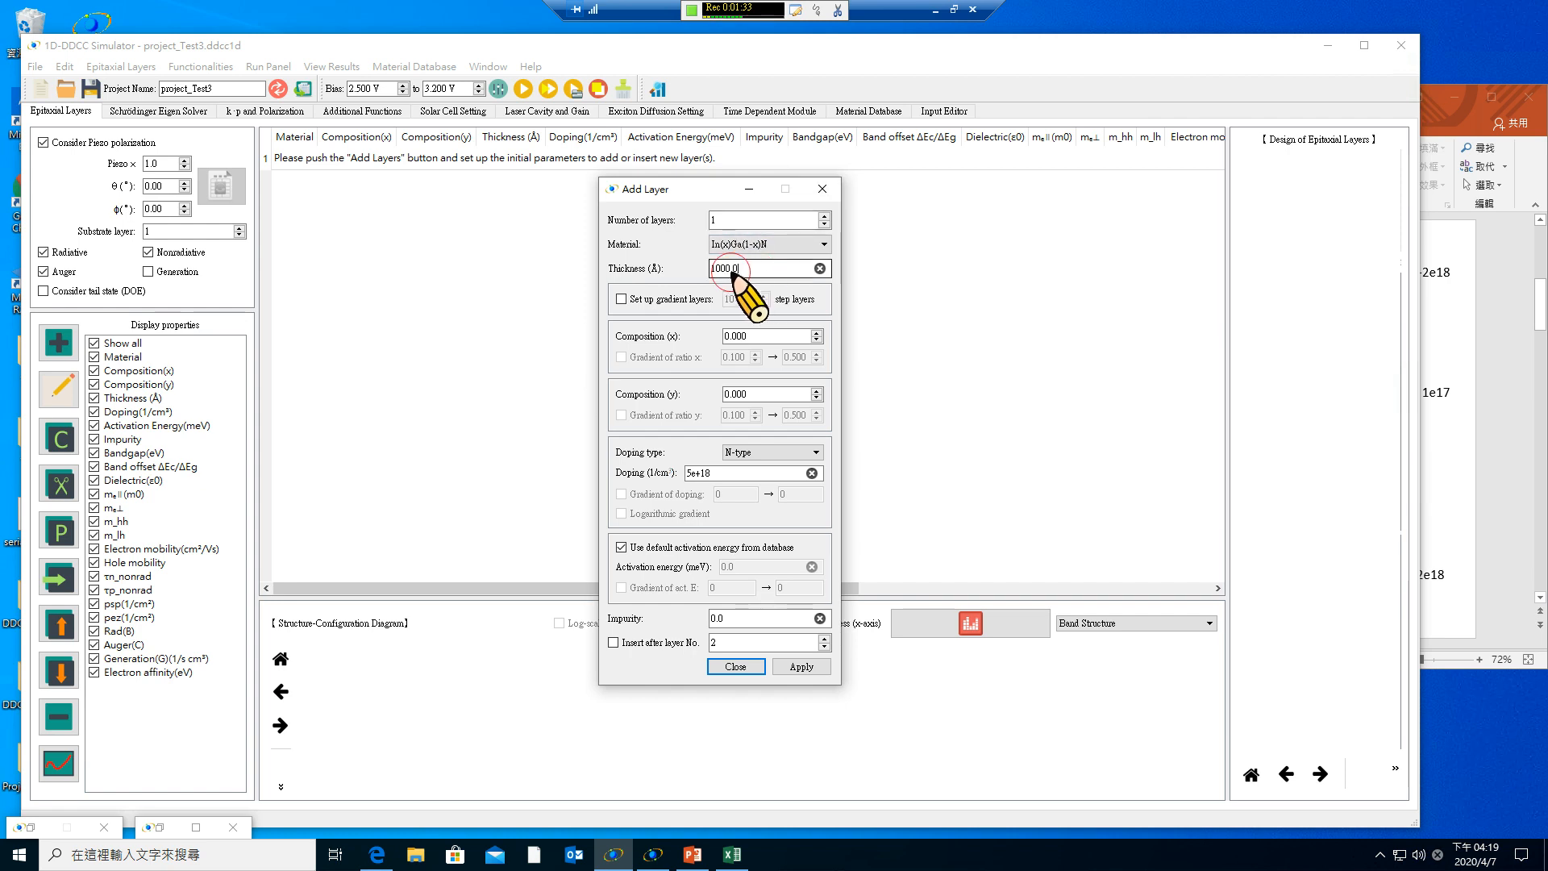
pyautogui.moveTo(730, 269); pyautogui.dragTo(657, 271)
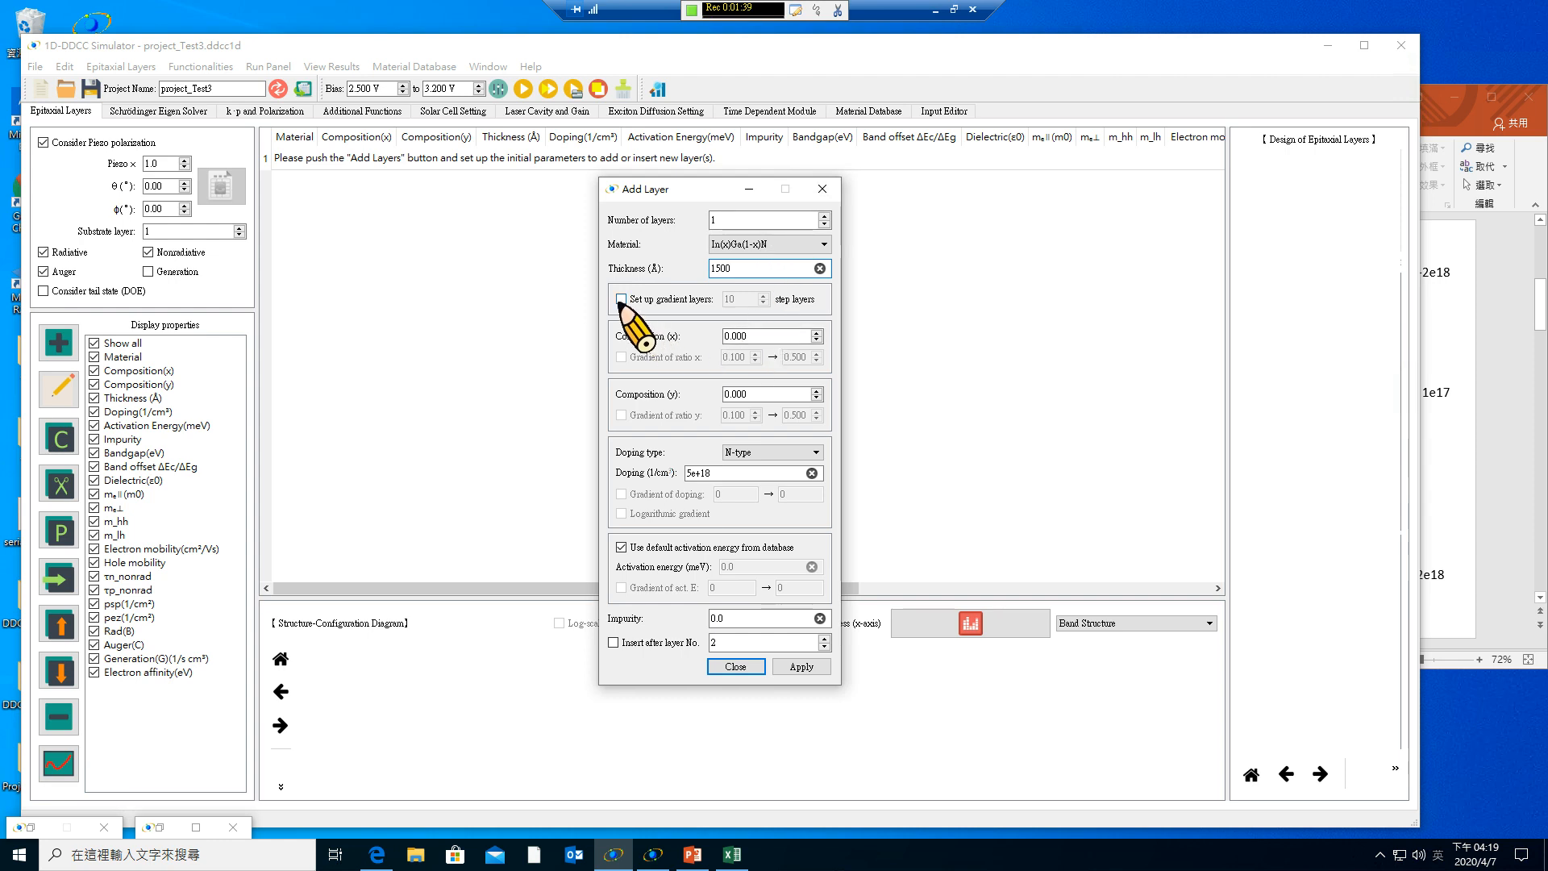
pyautogui.click(746, 452)
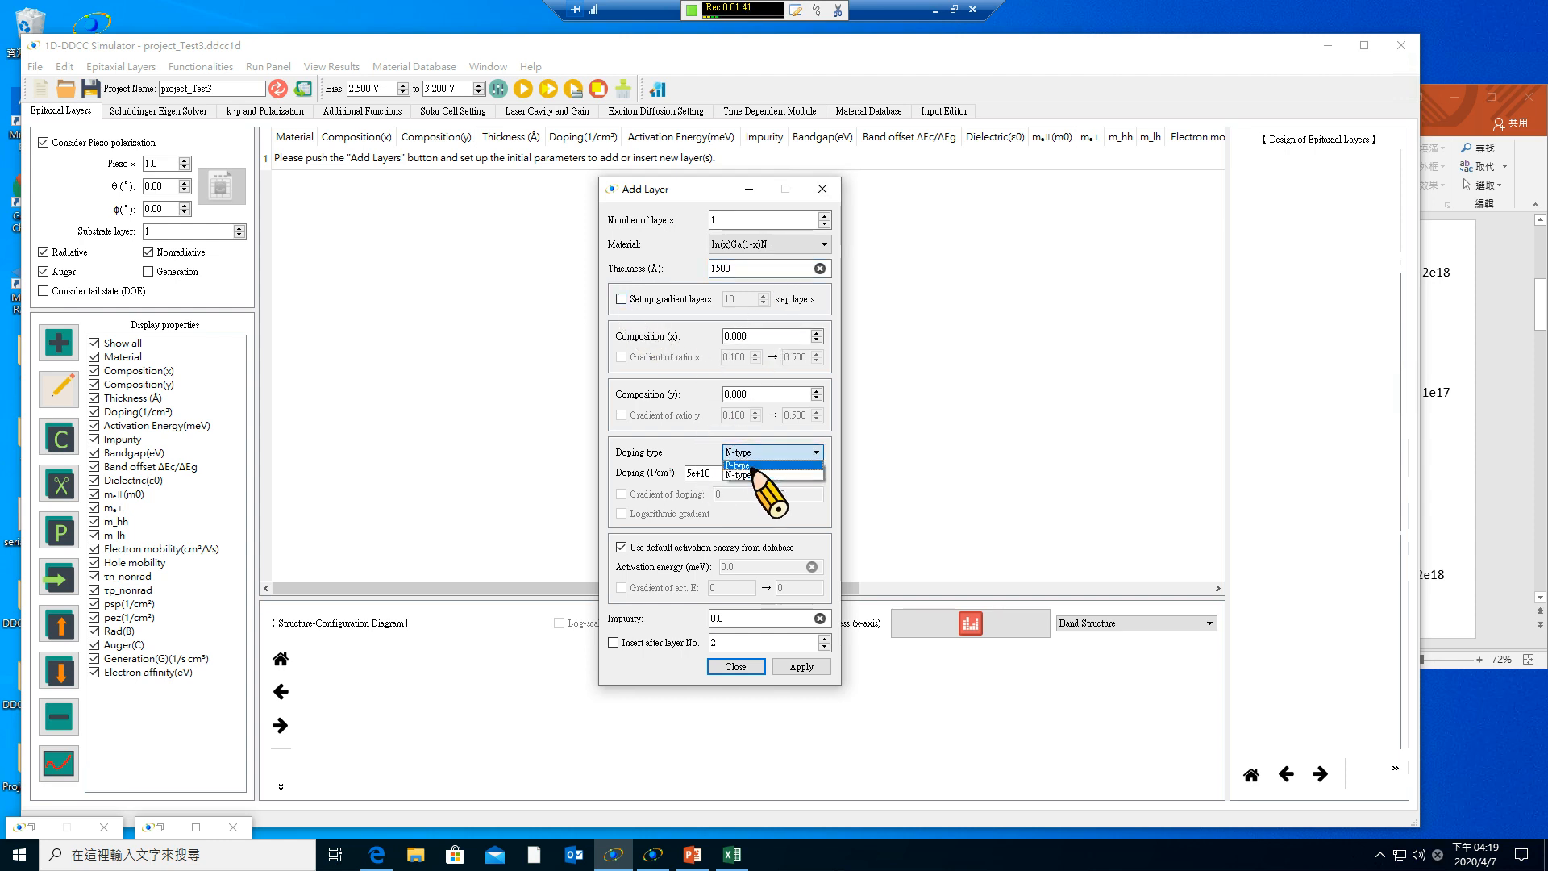
pyautogui.click(750, 467)
pyautogui.moveTo(698, 473); pyautogui.dragTo(624, 473)
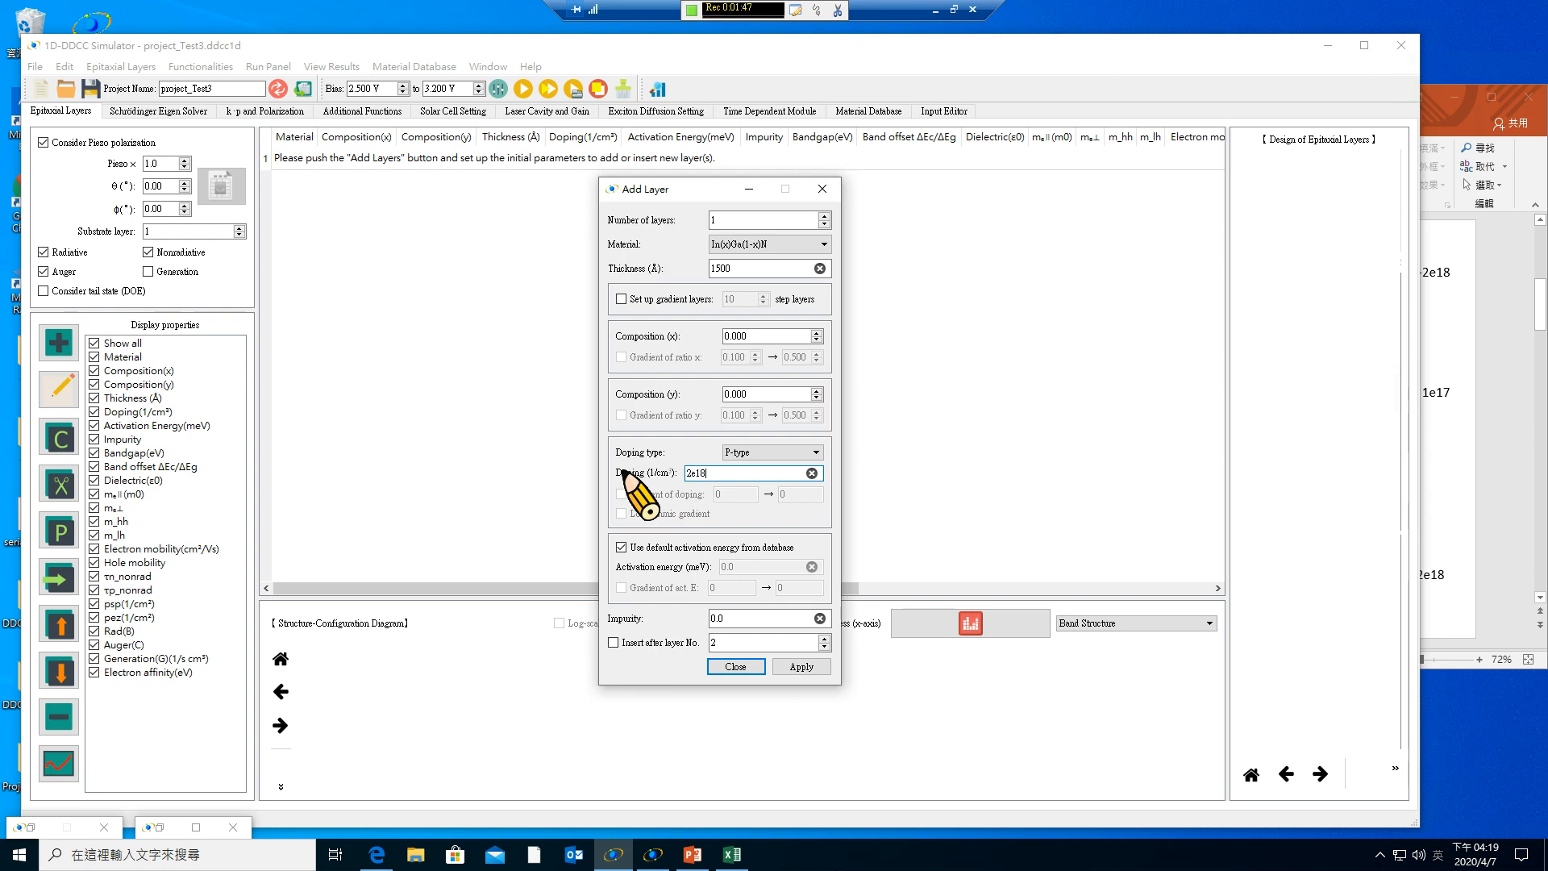
# Check the p-doping on the Practice 1 slide, set the layer's doping to 2e19 and add the layer.
pyautogui.click(1546, 308)
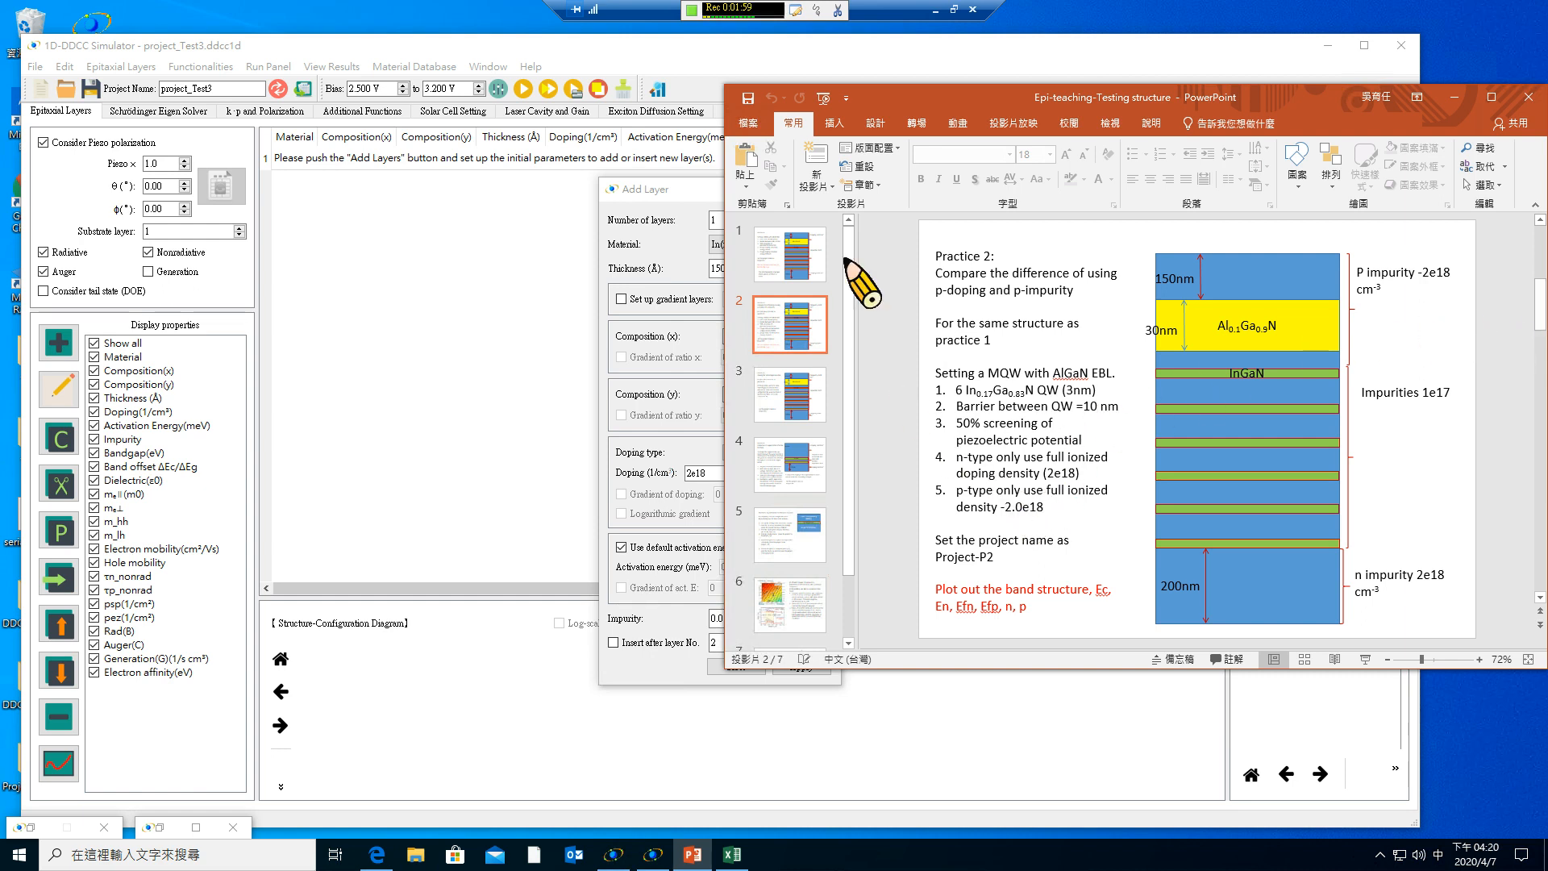
pyautogui.click(788, 248)
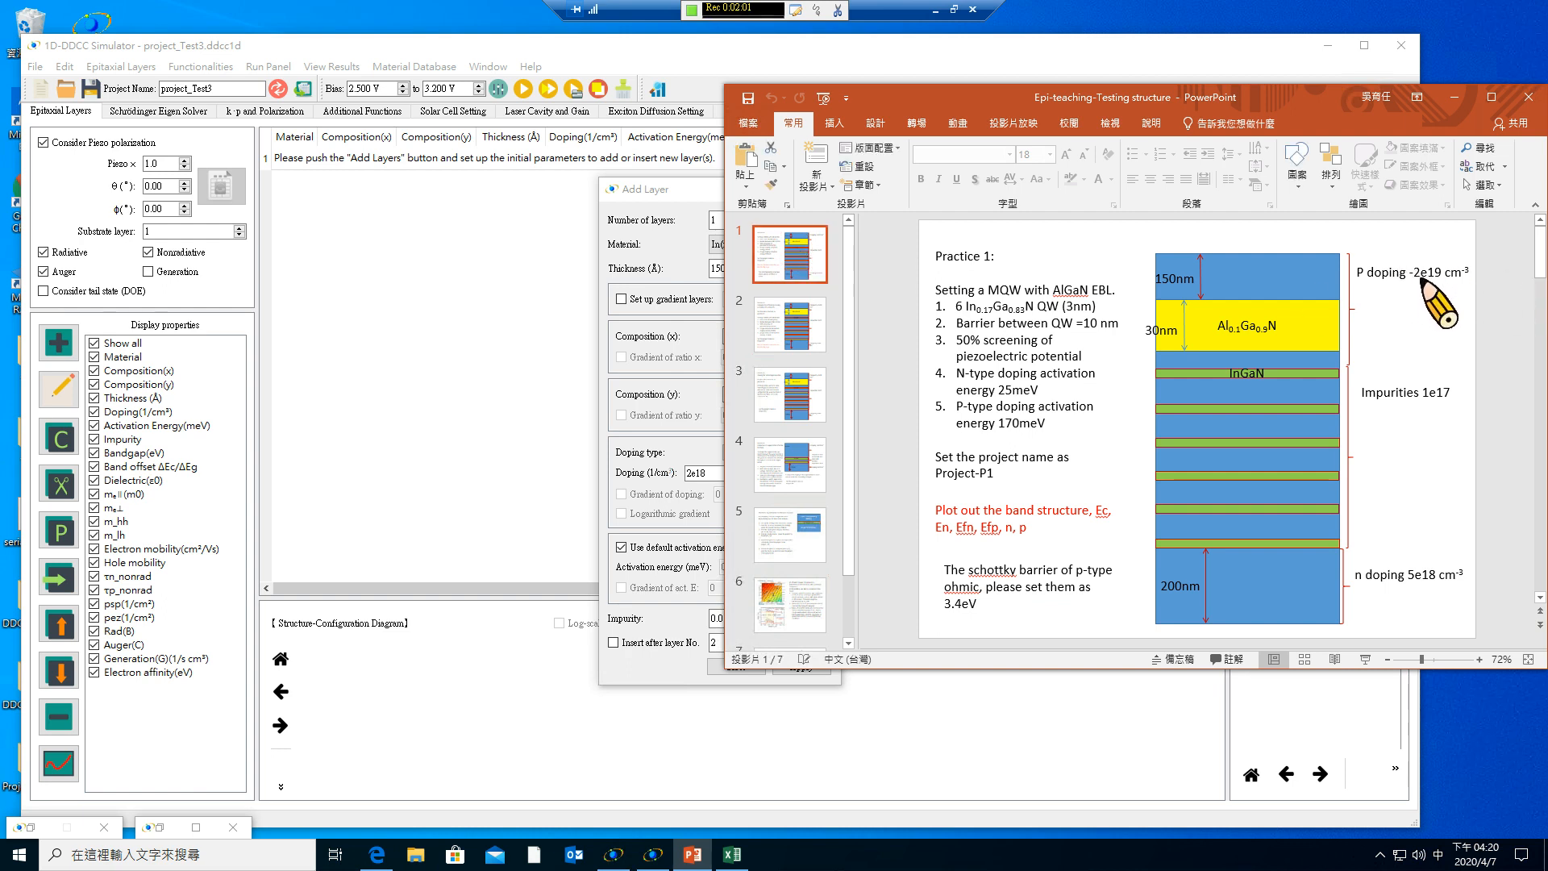
pyautogui.click(1453, 96)
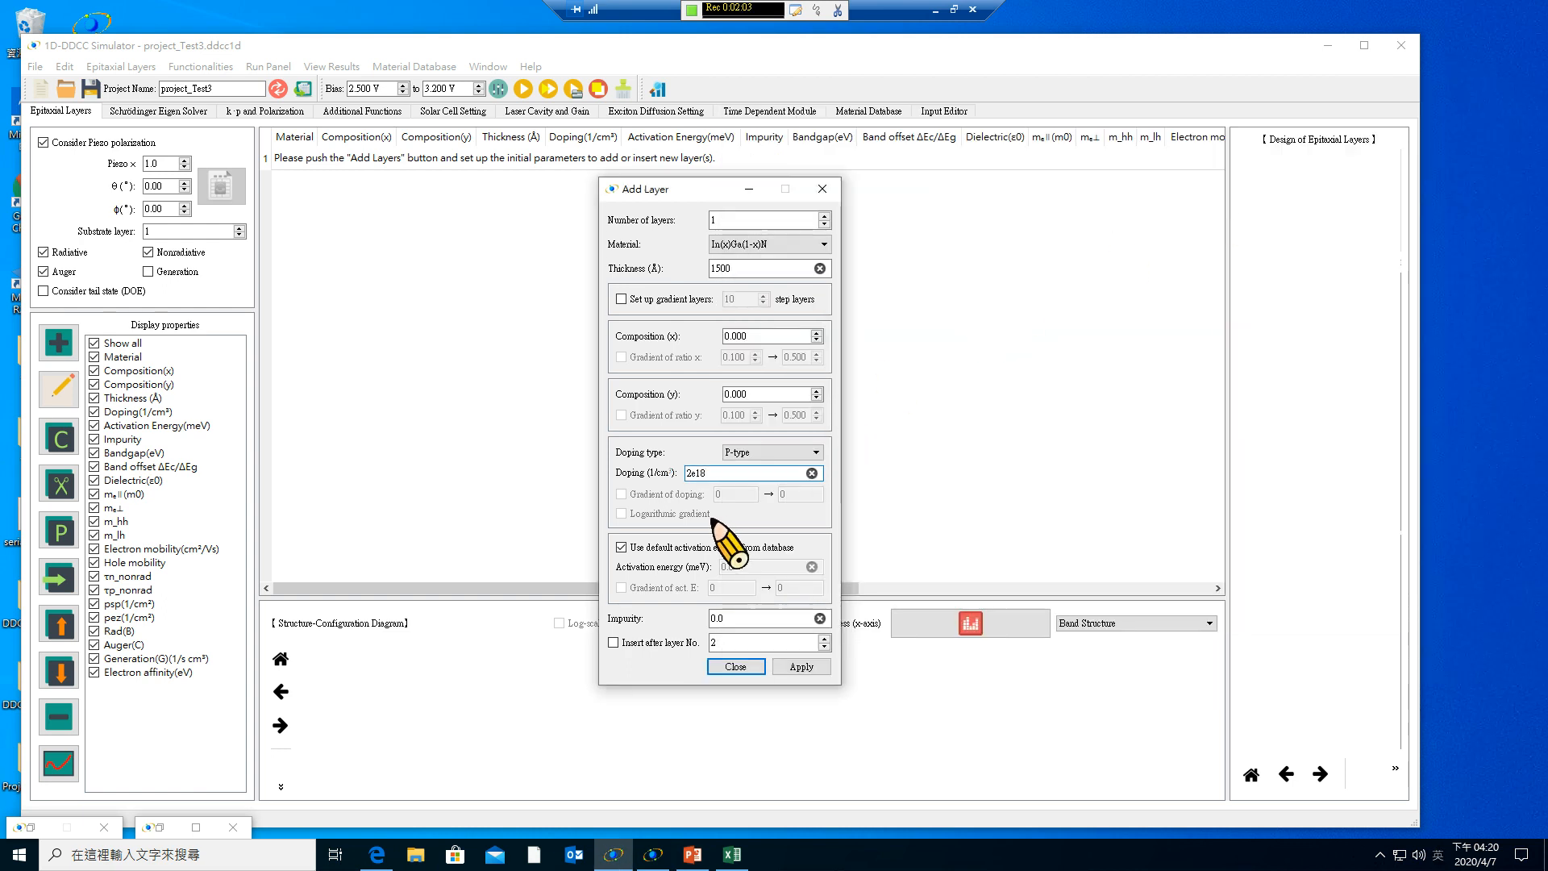
pyautogui.moveTo(702, 476); pyautogui.dragTo(729, 478)
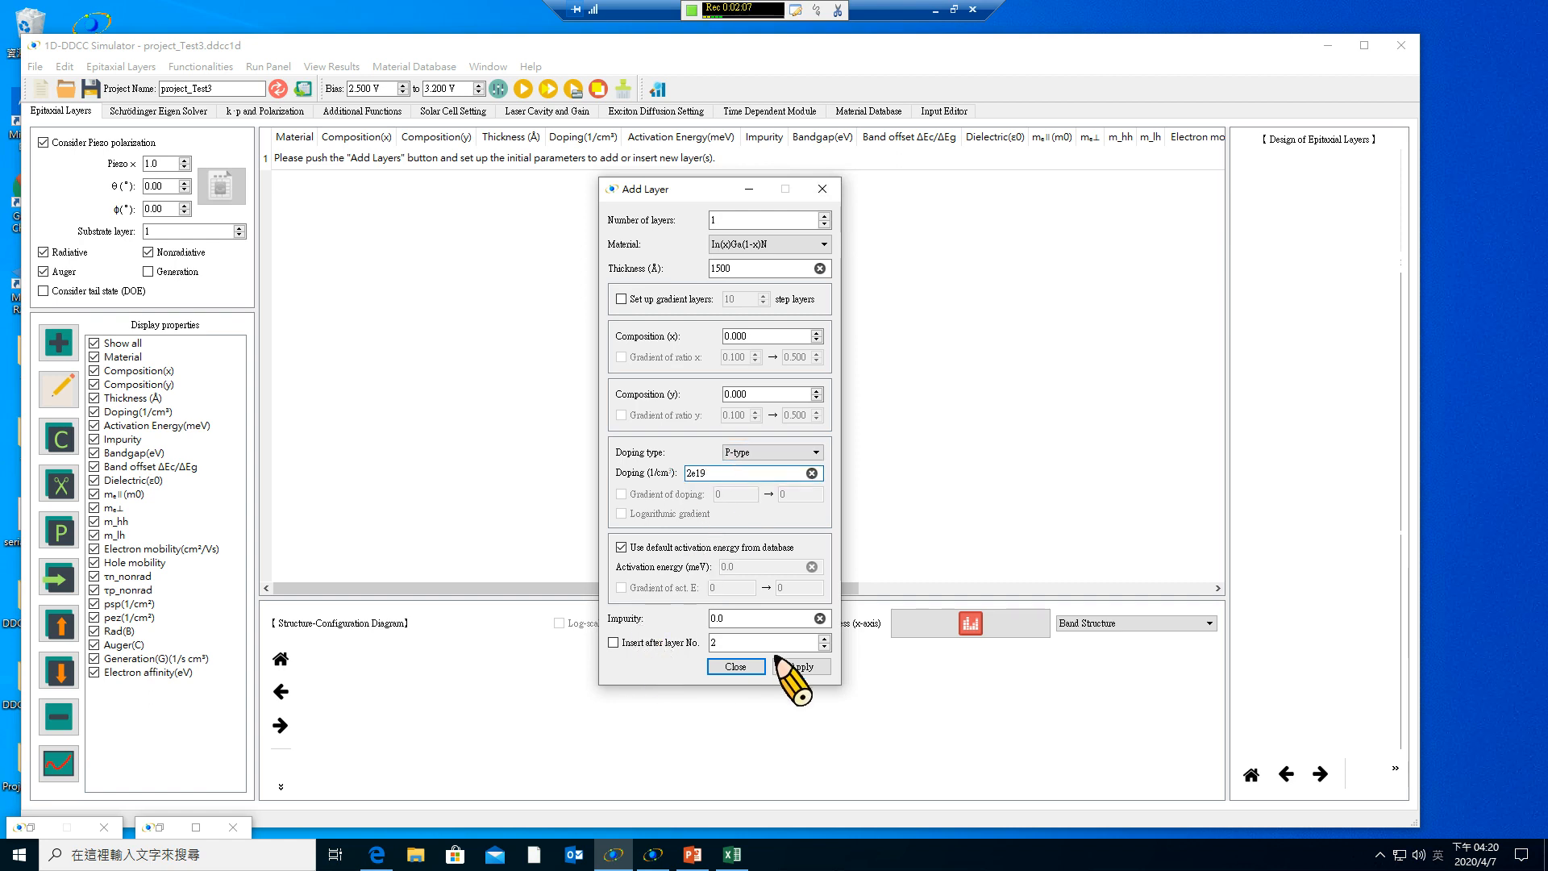
pyautogui.click(817, 670)
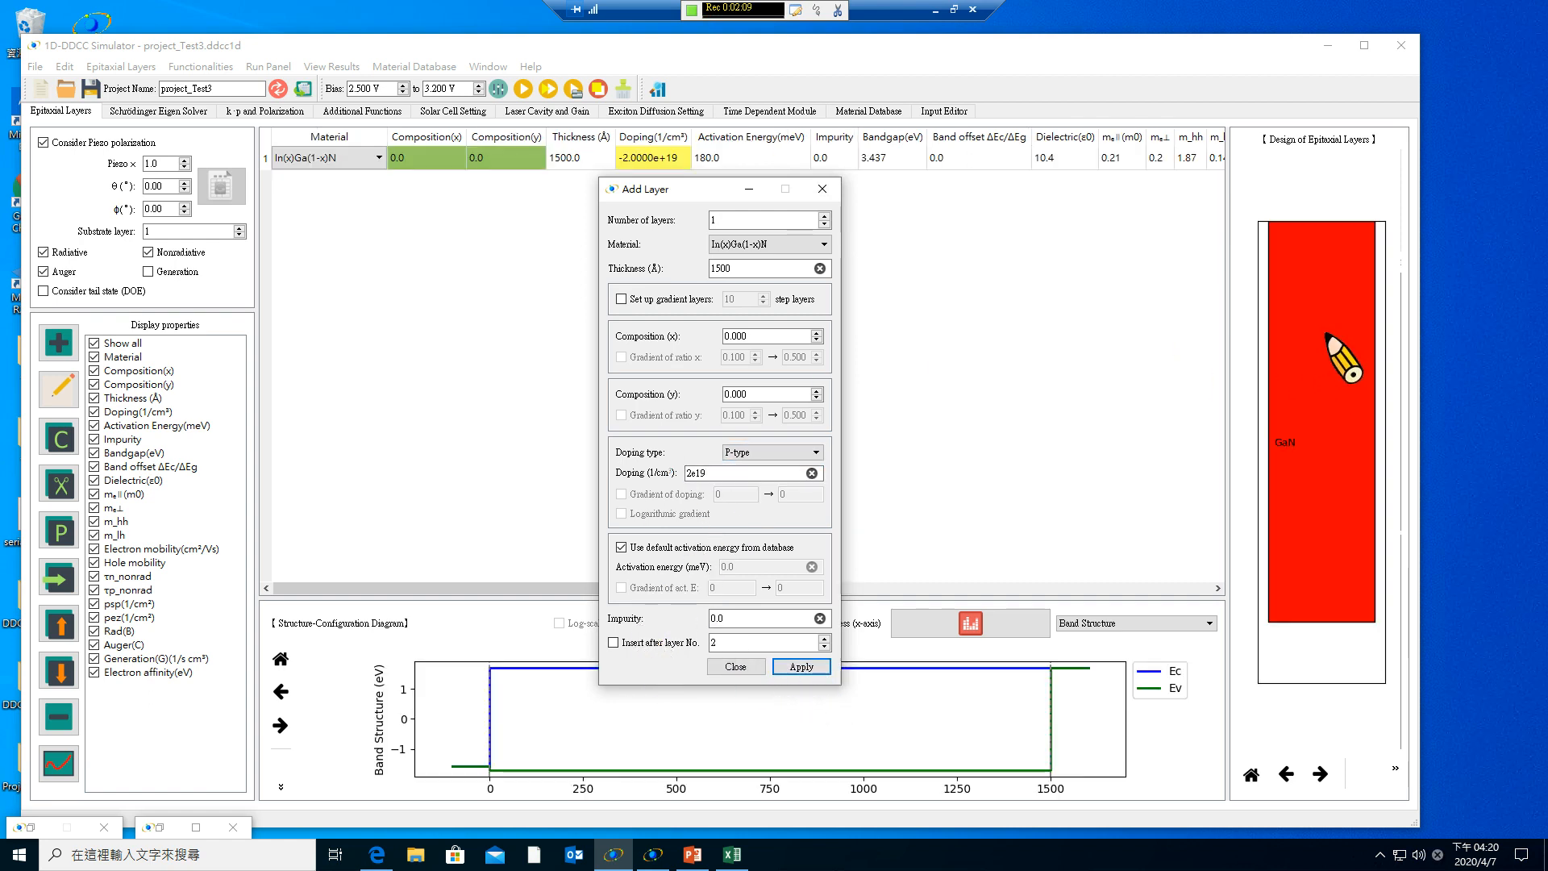
# Check the EBL on the Practice 1 slide and add an Al(x)Ga(1-x)N layer with 300 Å thickness and composition x 0.1.
pyautogui.click(801, 247)
pyautogui.click(798, 269)
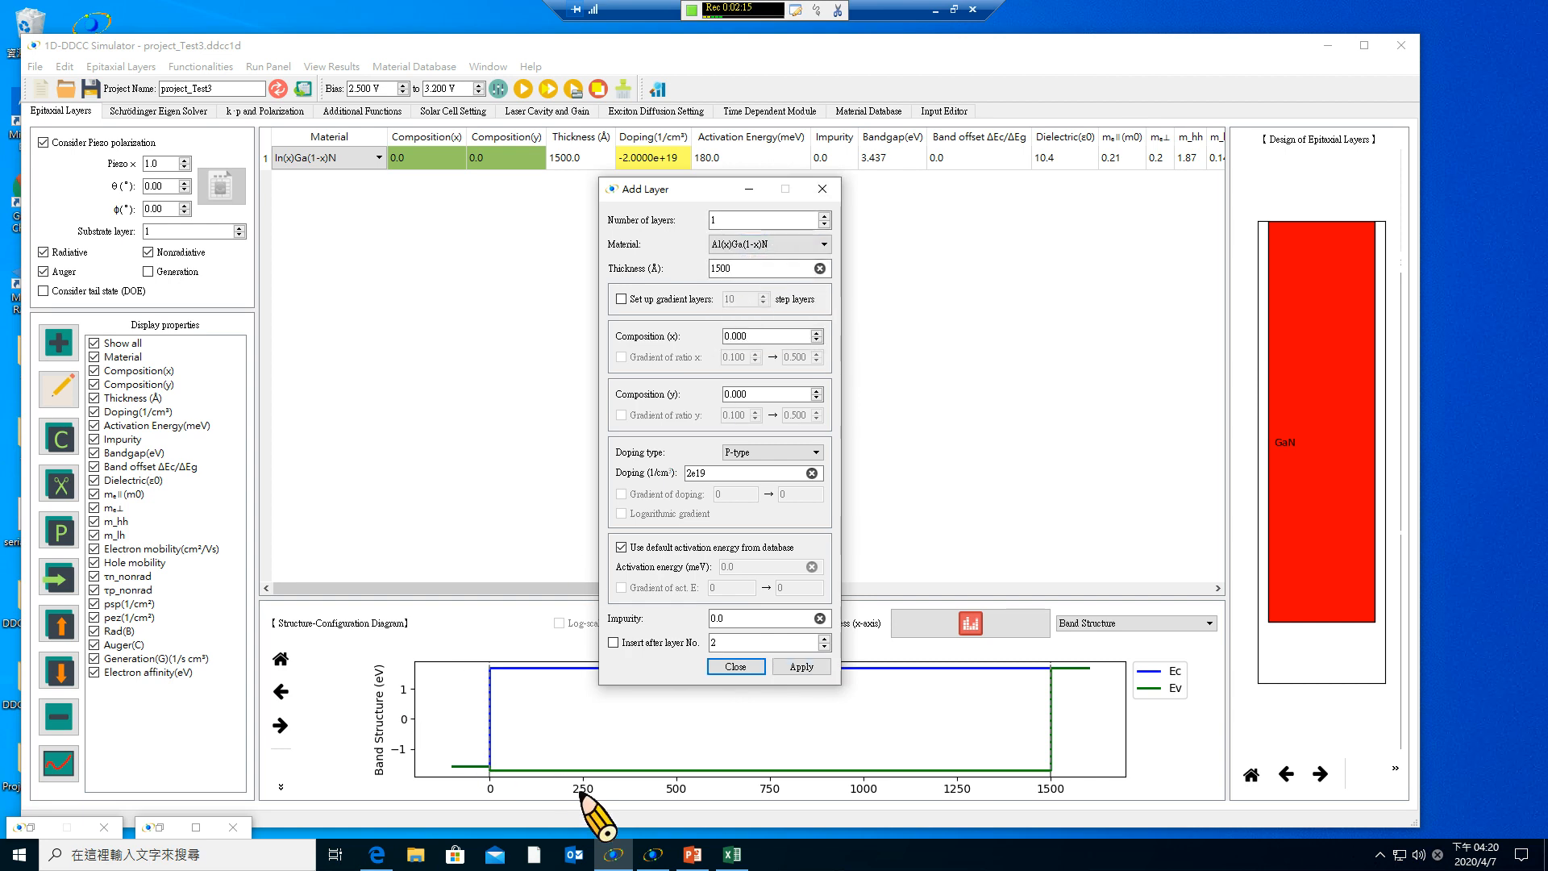
pyautogui.click(692, 854)
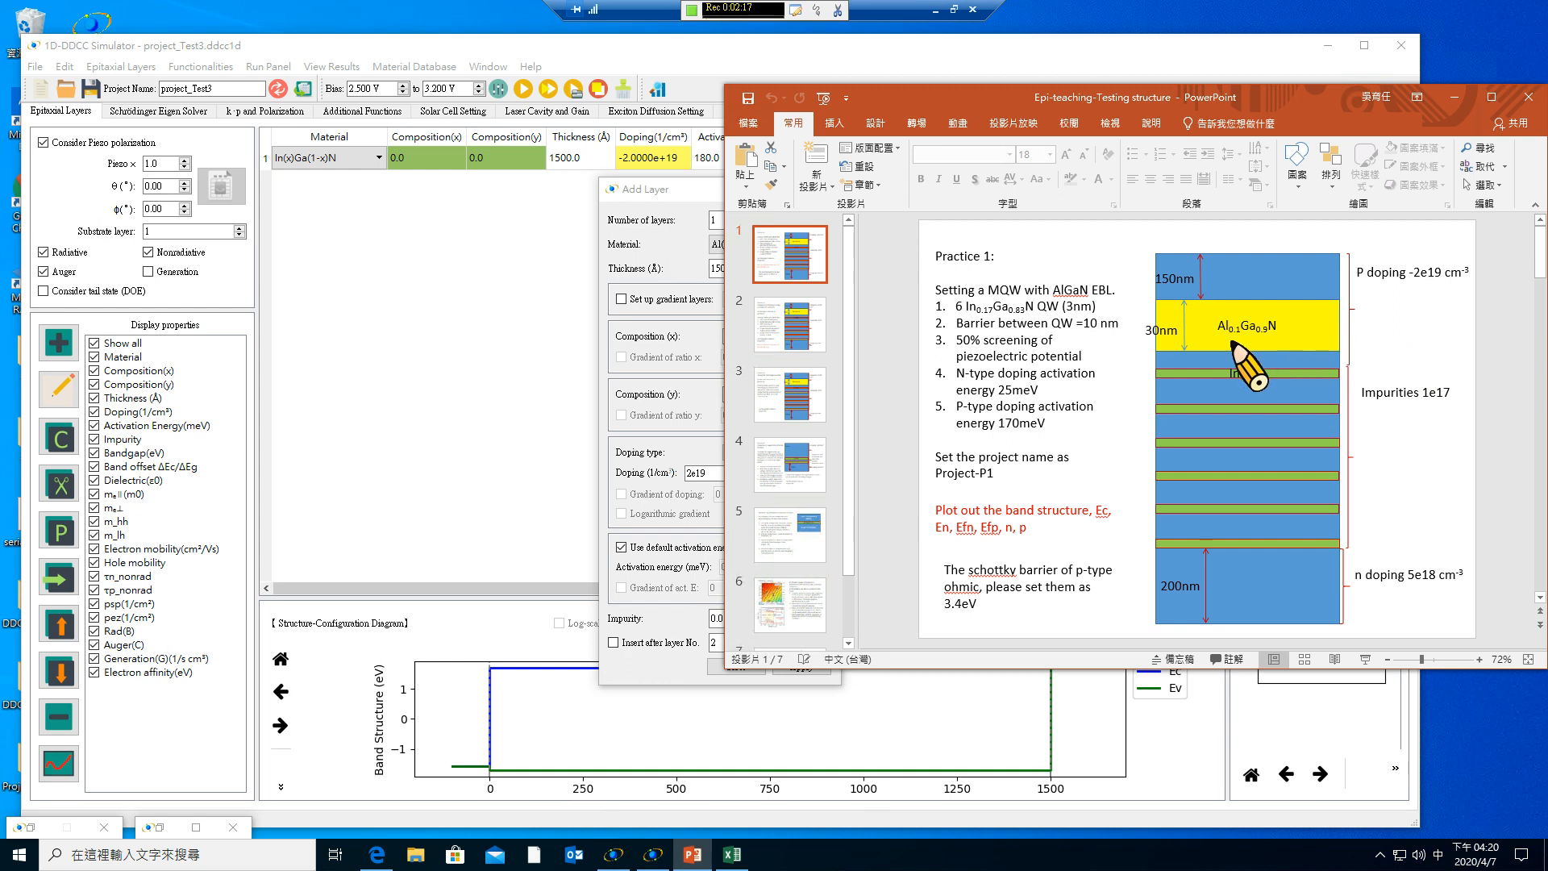
pyautogui.click(684, 330)
pyautogui.doubleClick(734, 269)
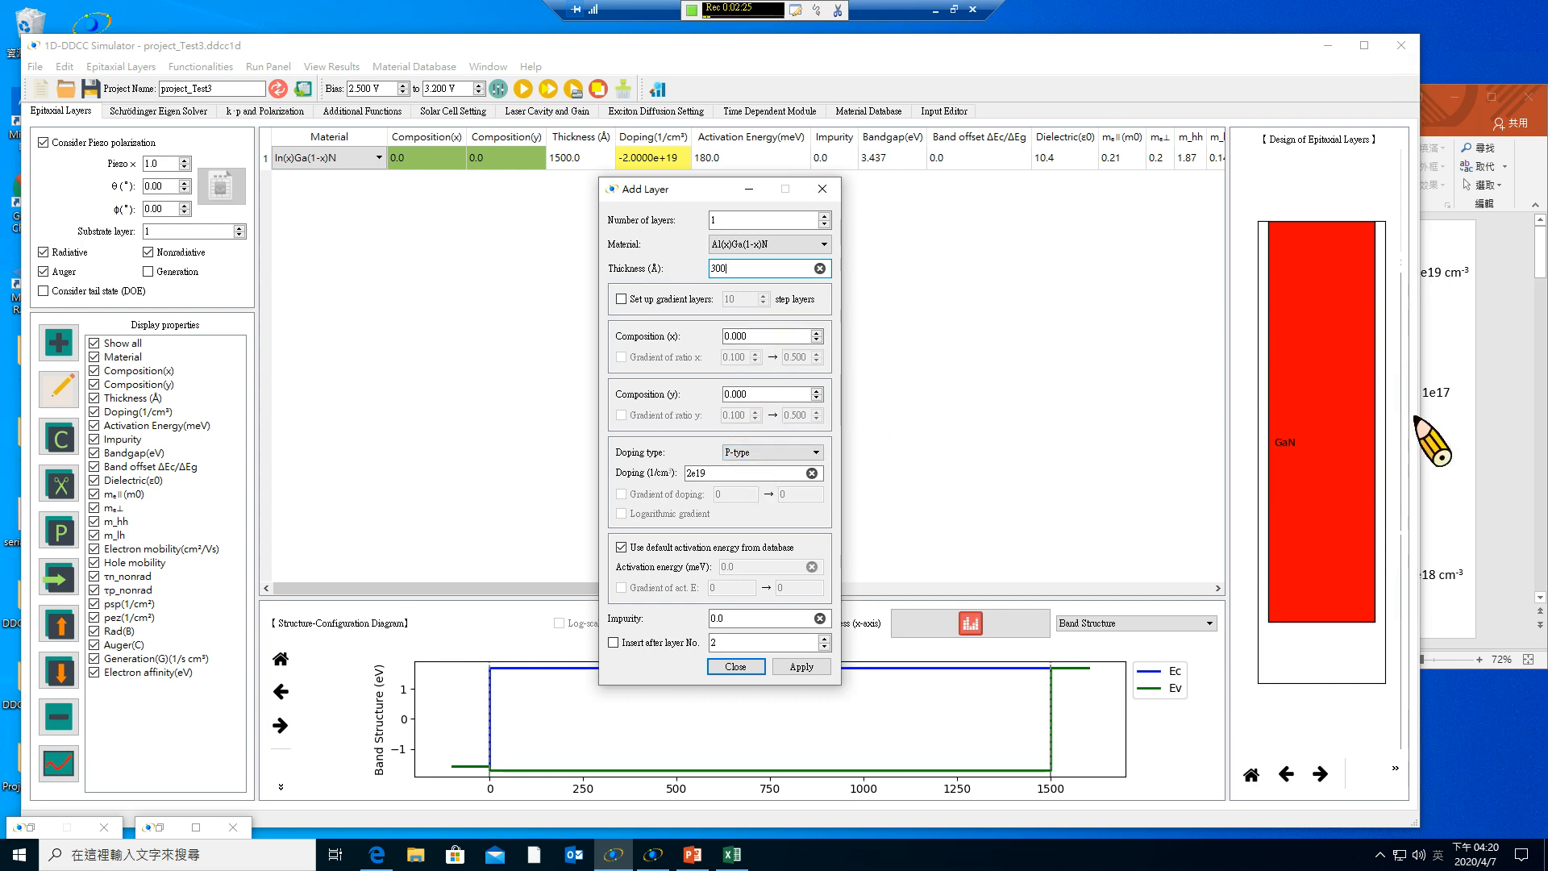
pyautogui.click(1440, 458)
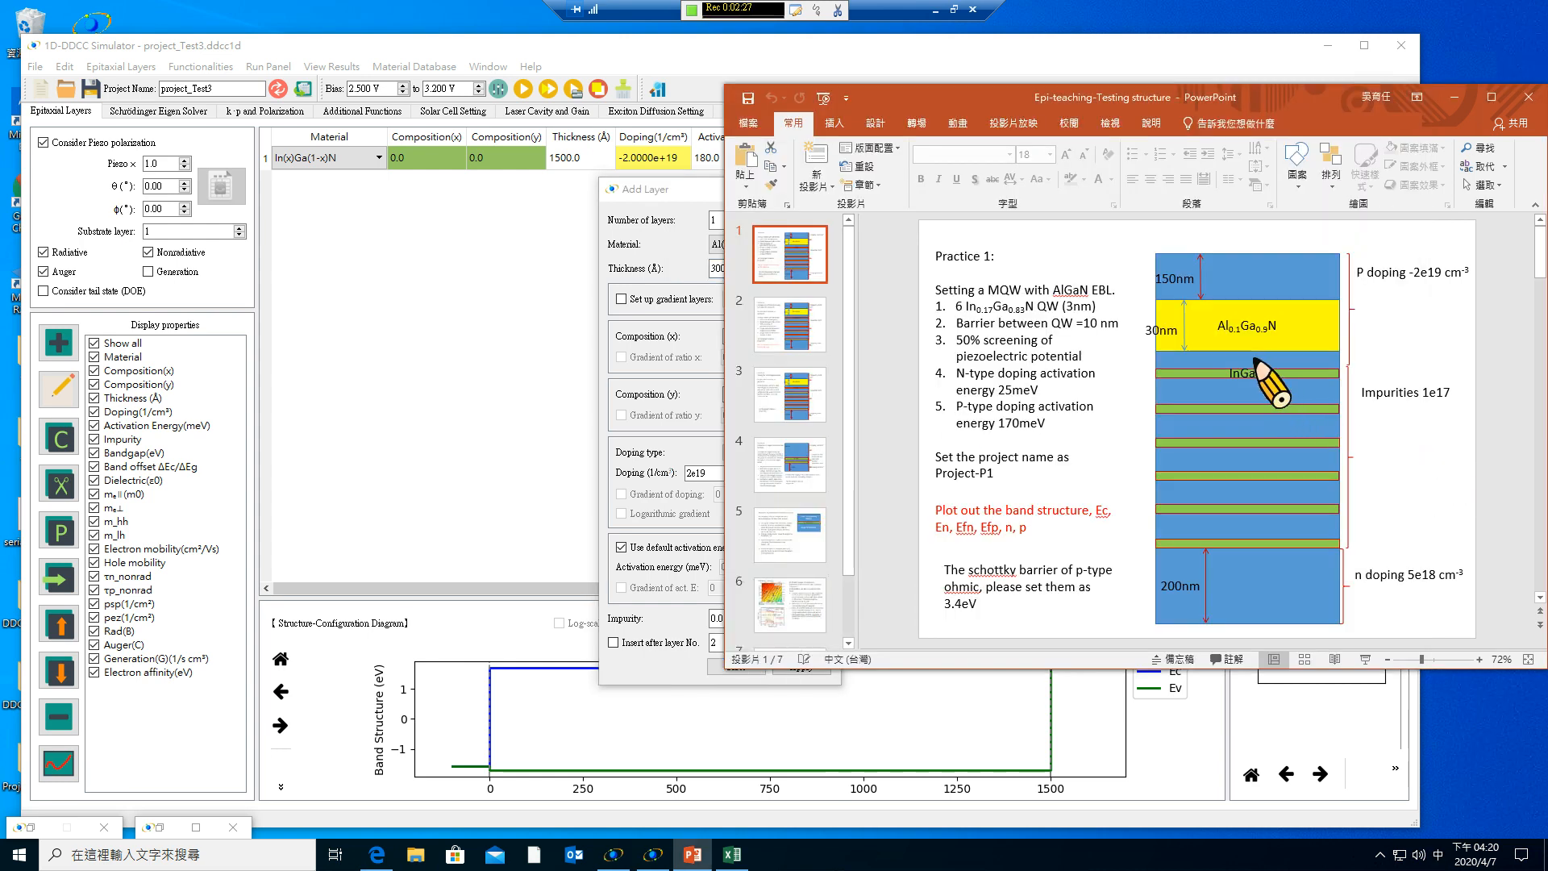
pyautogui.click(482, 40)
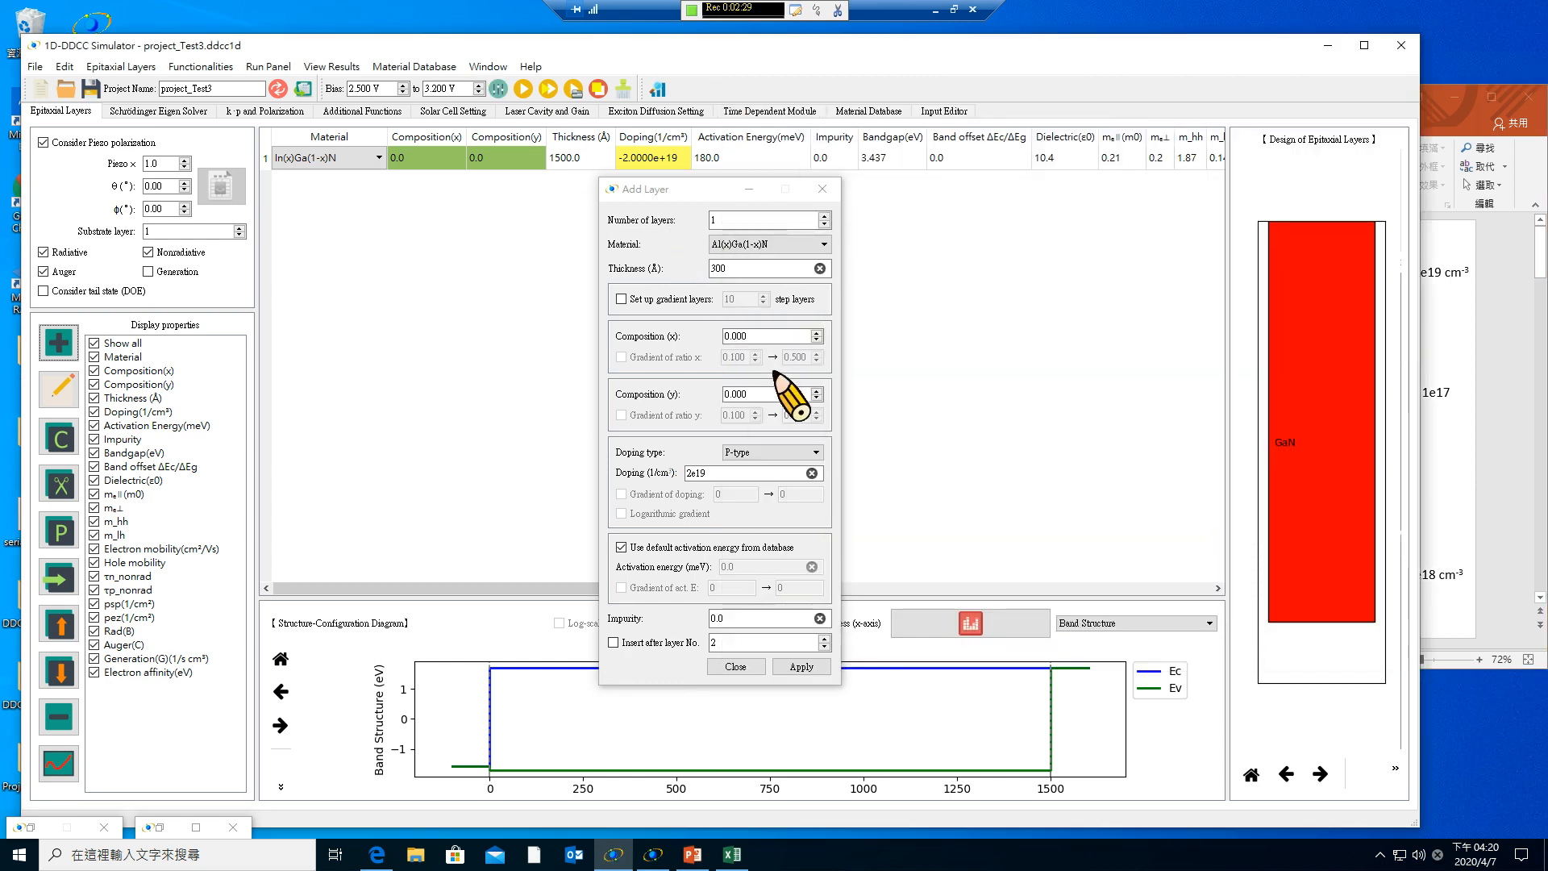
pyautogui.click(732, 335)
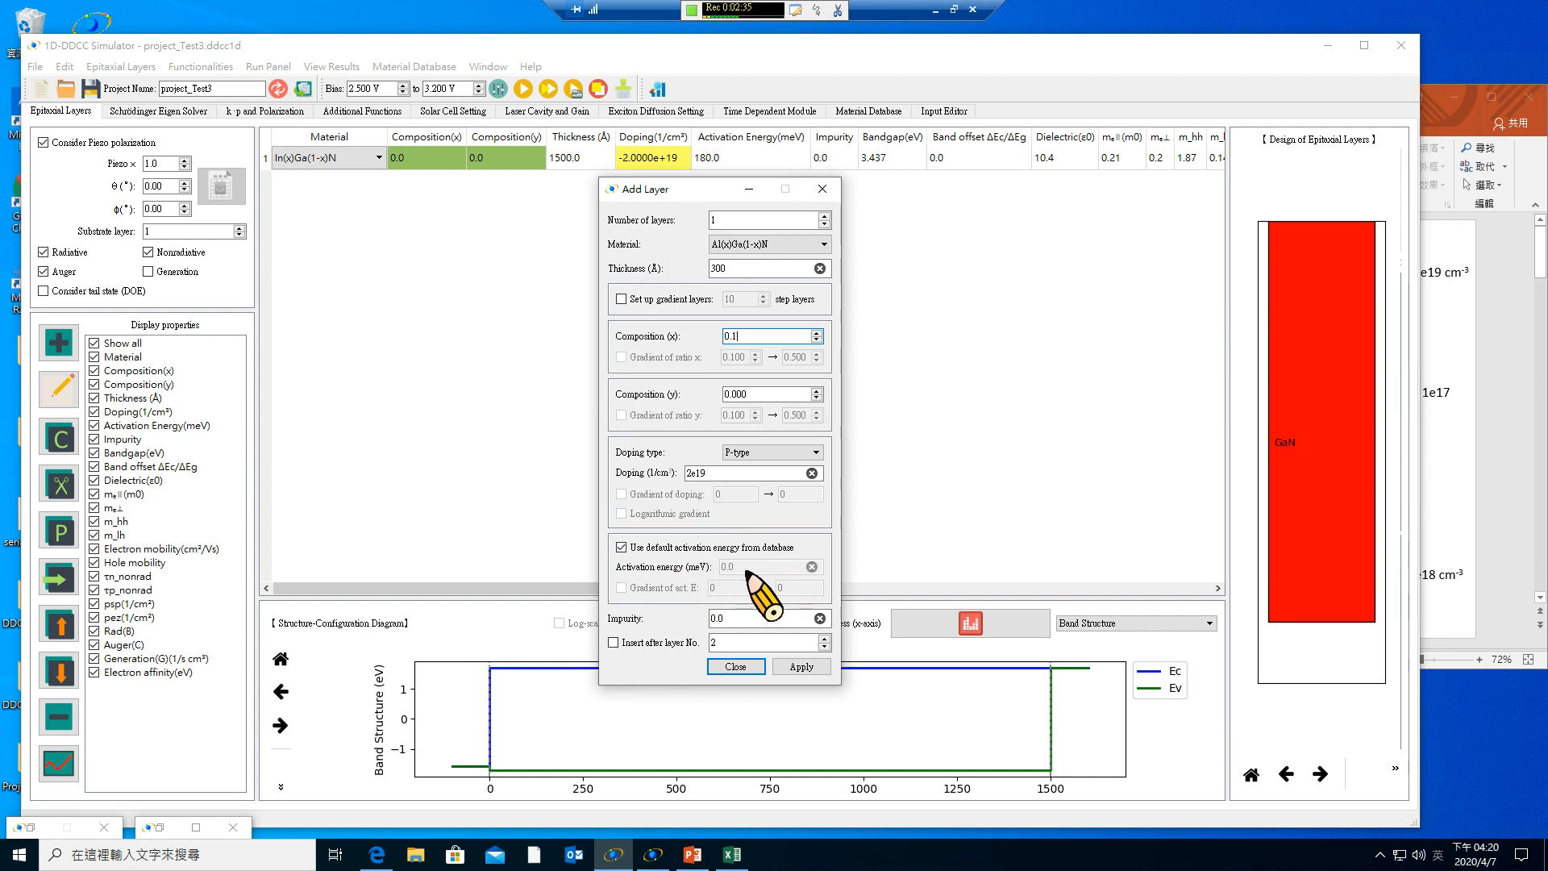
pyautogui.click(779, 669)
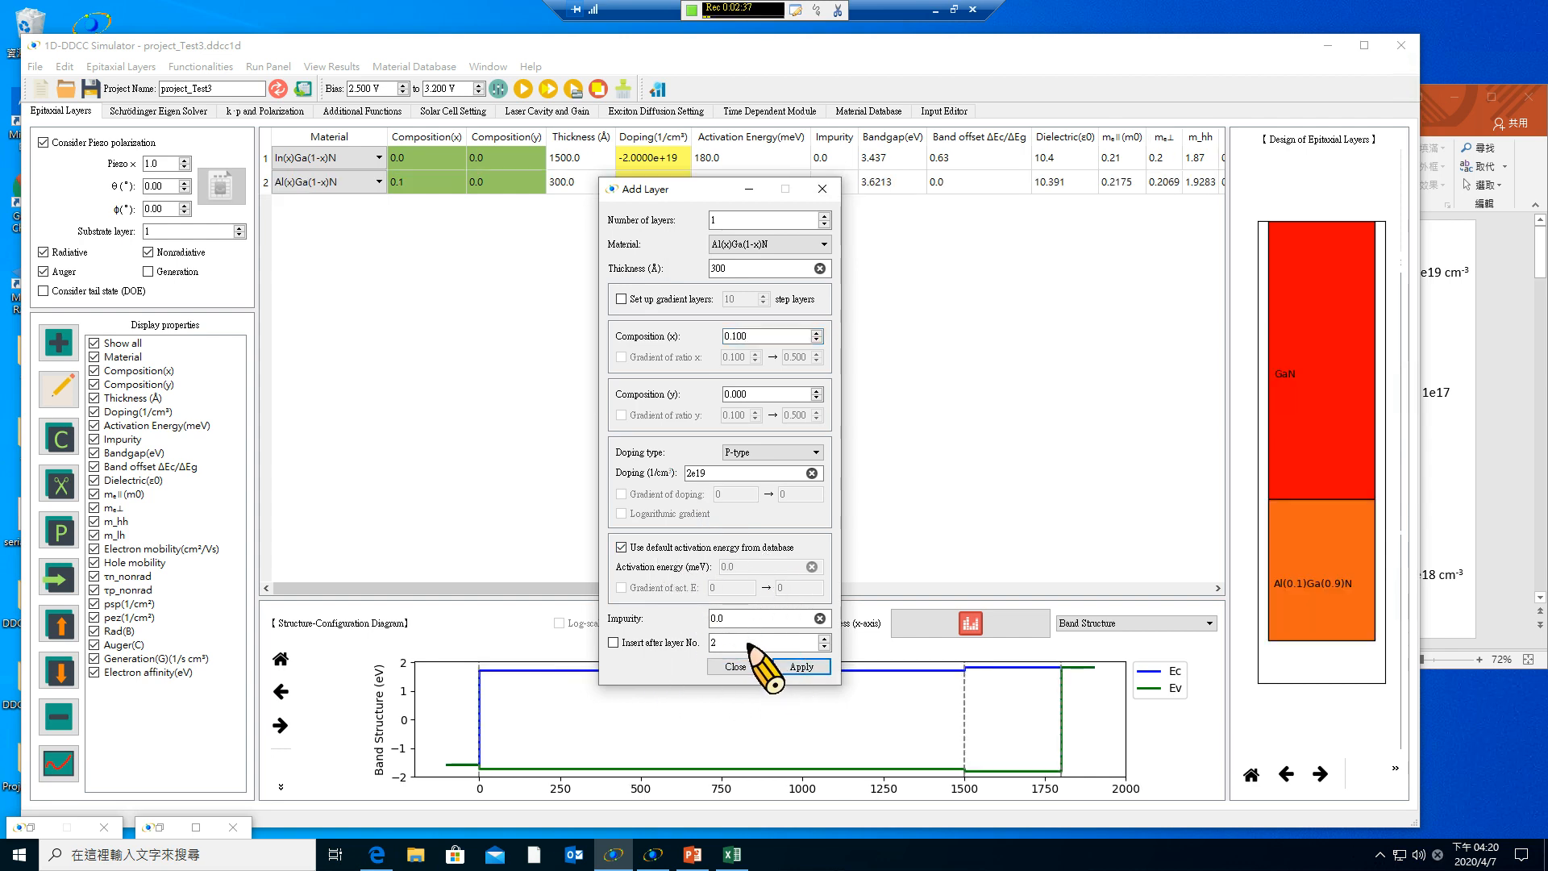
# Check the barrier on the Practice 1 slide and set the next layer to In(x)Ga(1-x)N with 100 Å thickness.
pyautogui.click(1468, 534)
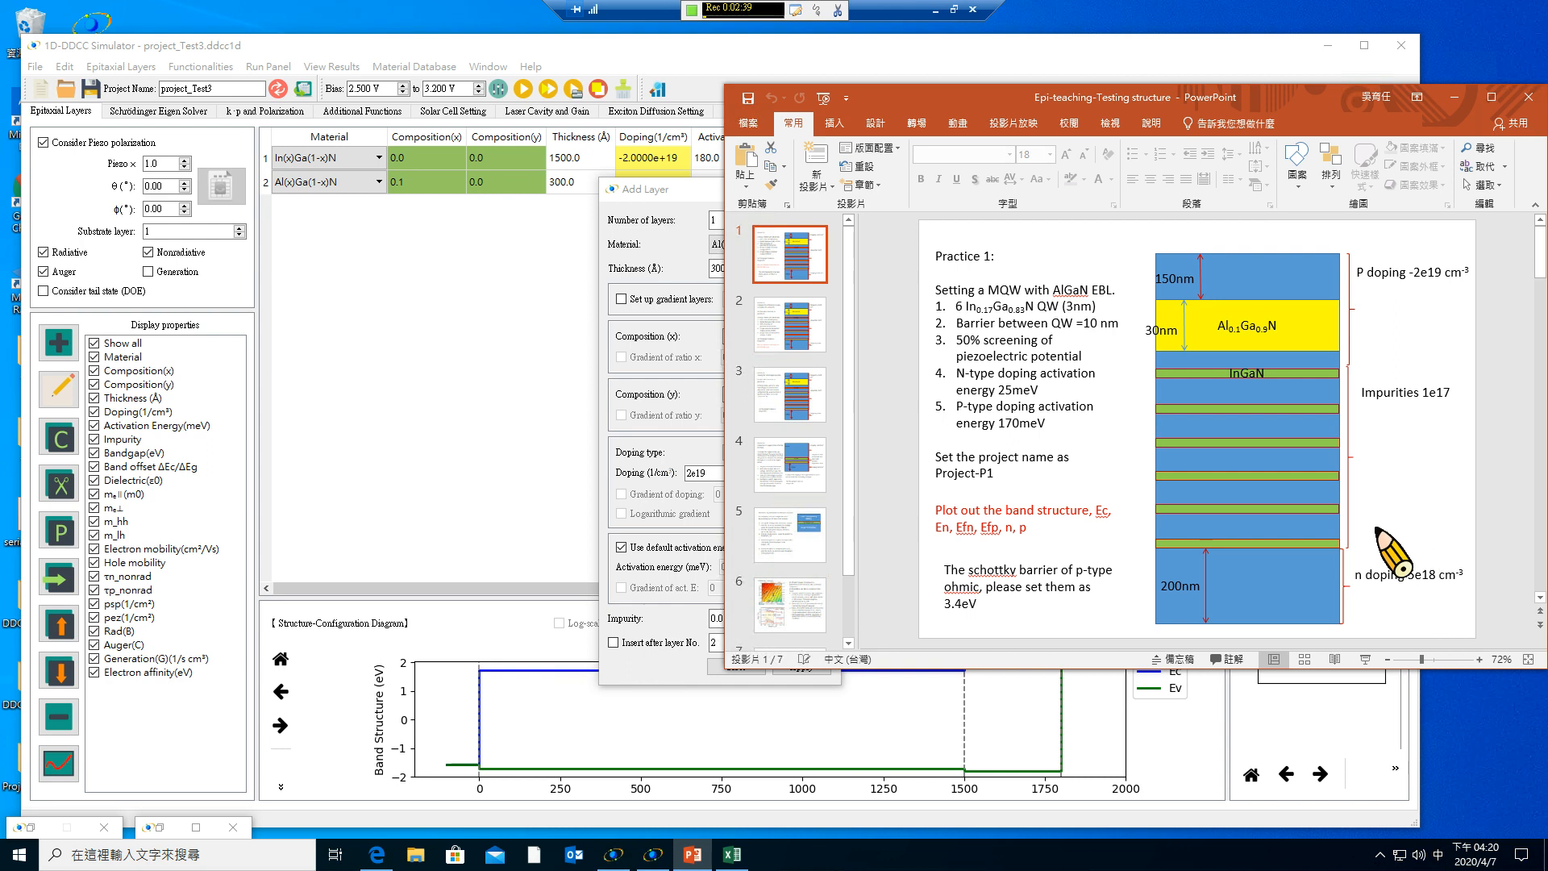
pyautogui.click(602, 386)
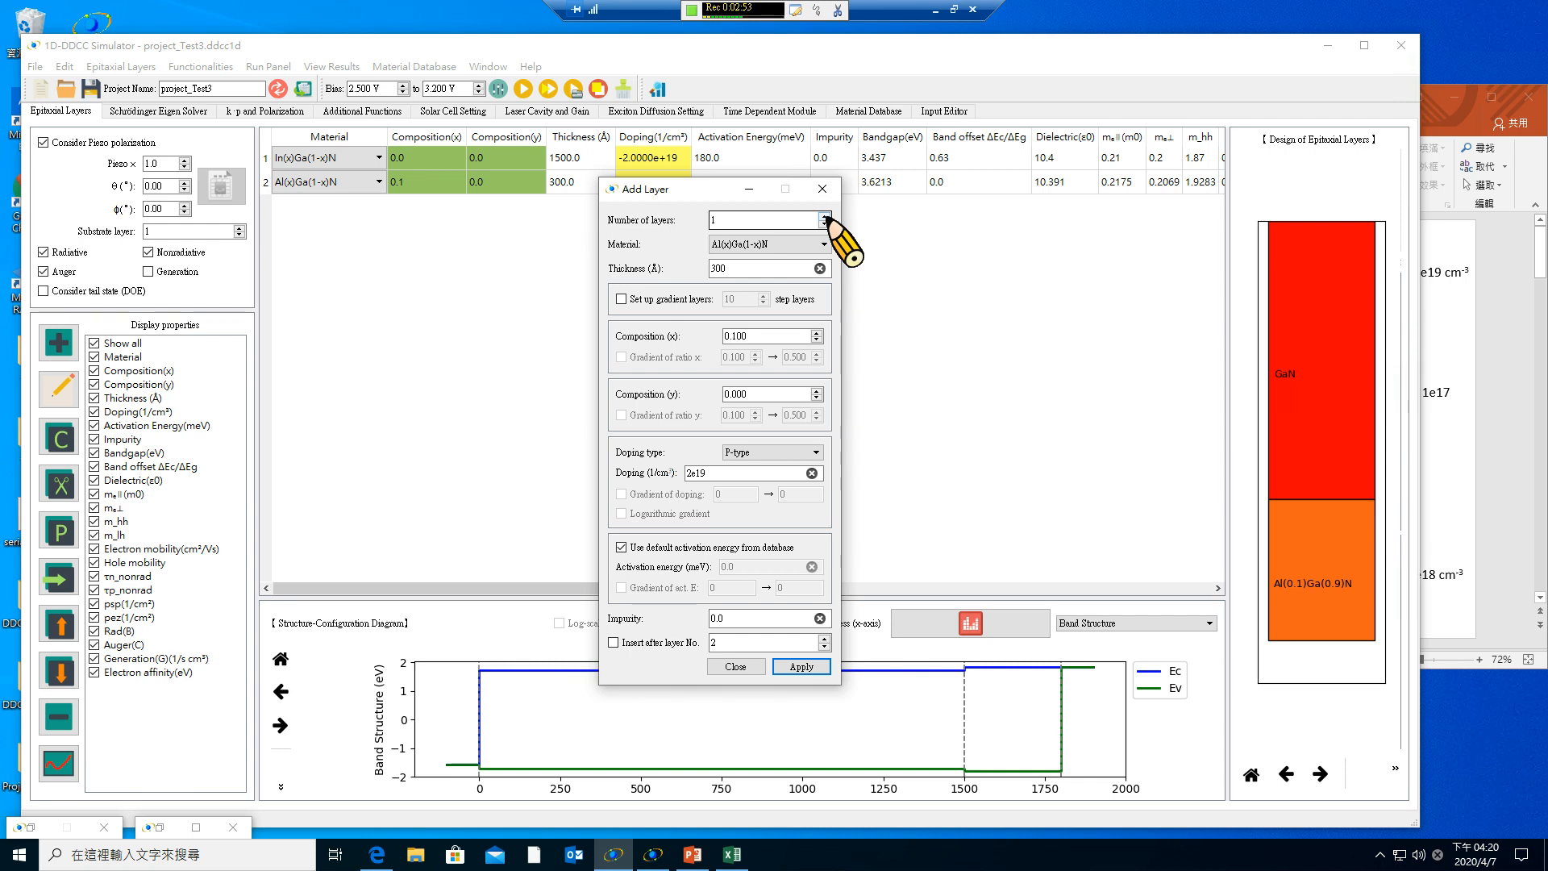
pyautogui.click(816, 243)
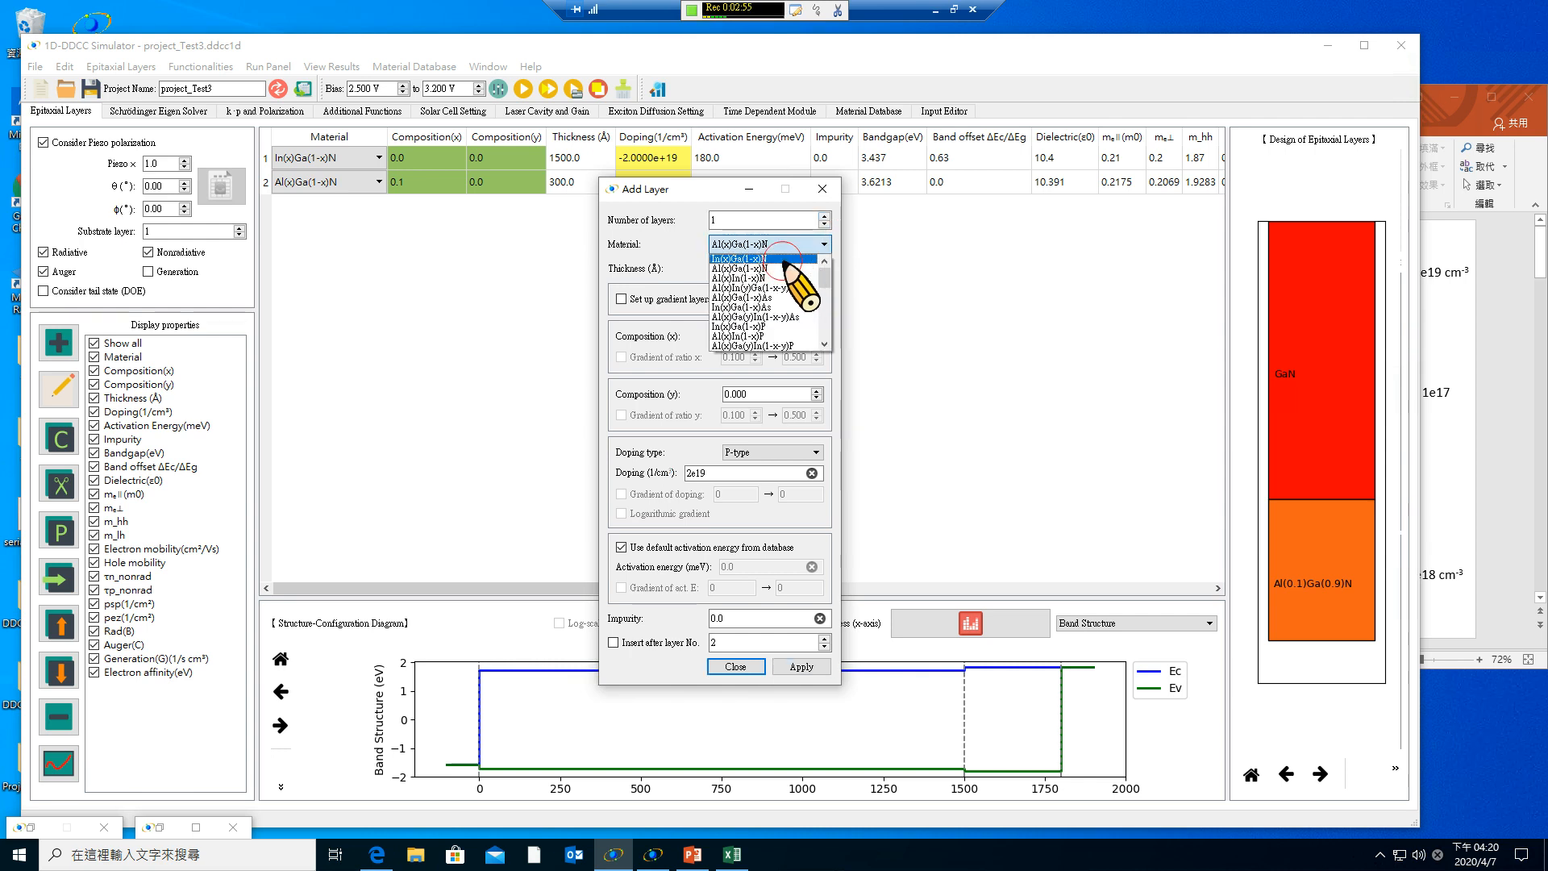
pyautogui.click(784, 260)
pyautogui.click(1436, 388)
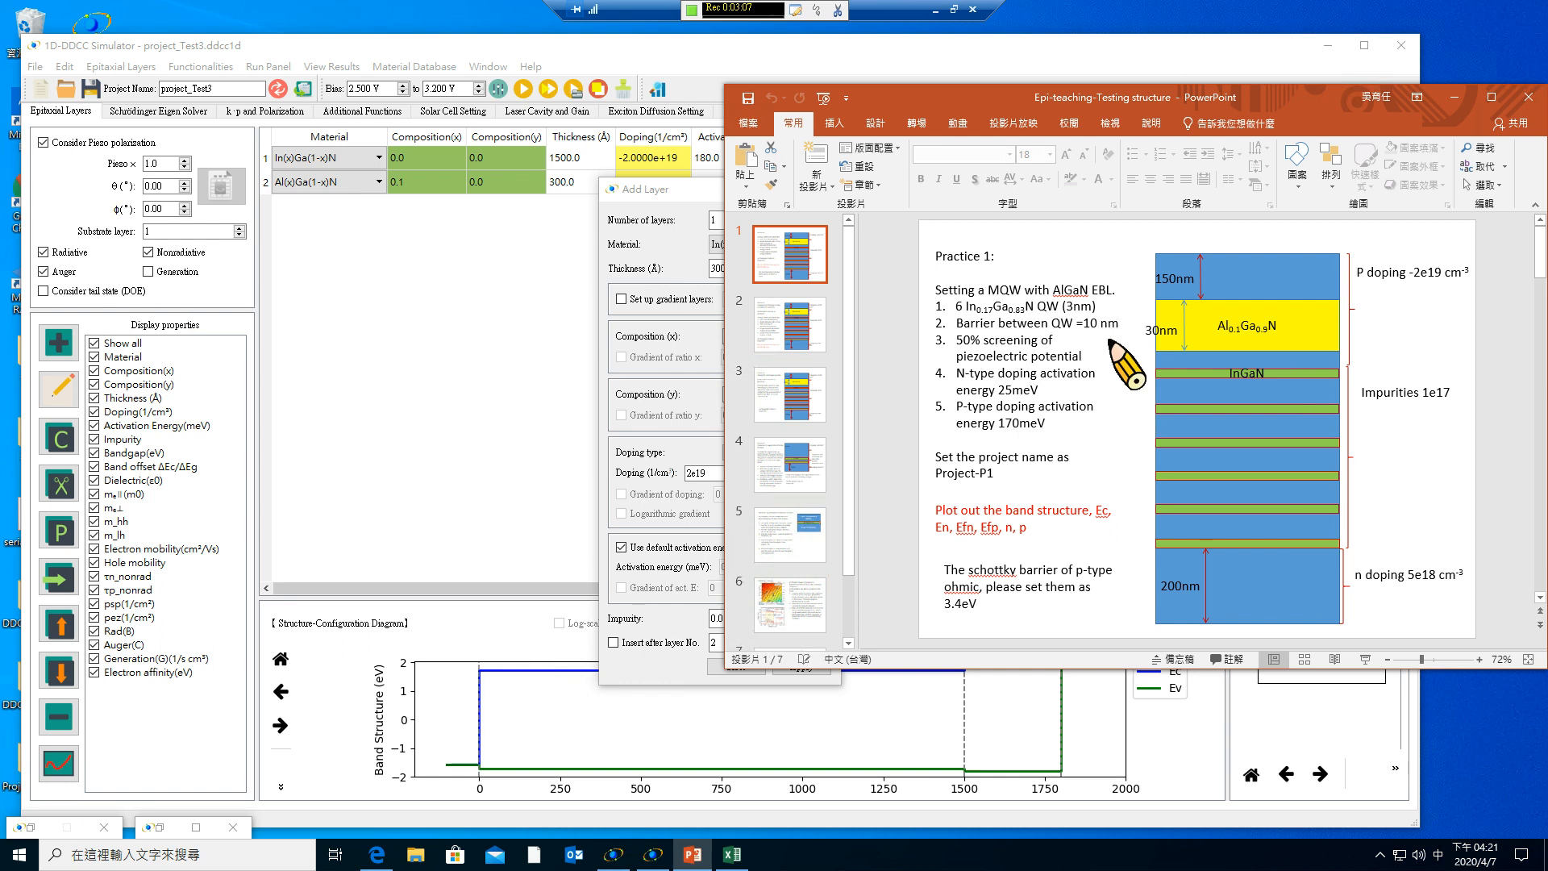
pyautogui.click(1036, 320)
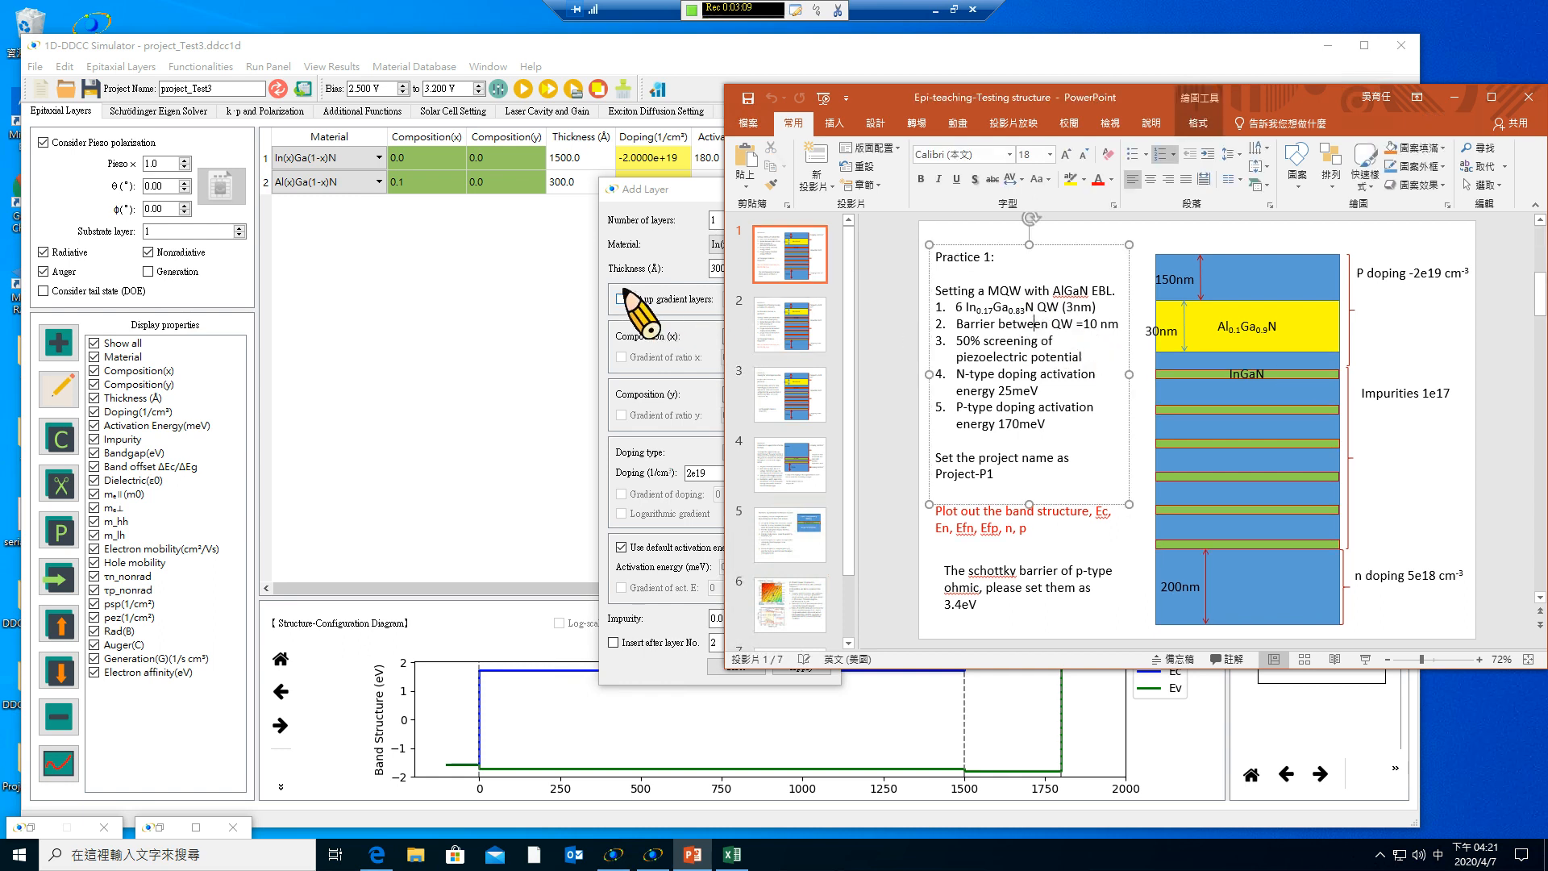
pyautogui.click(669, 258)
pyautogui.moveTo(760, 277); pyautogui.dragTo(695, 274)
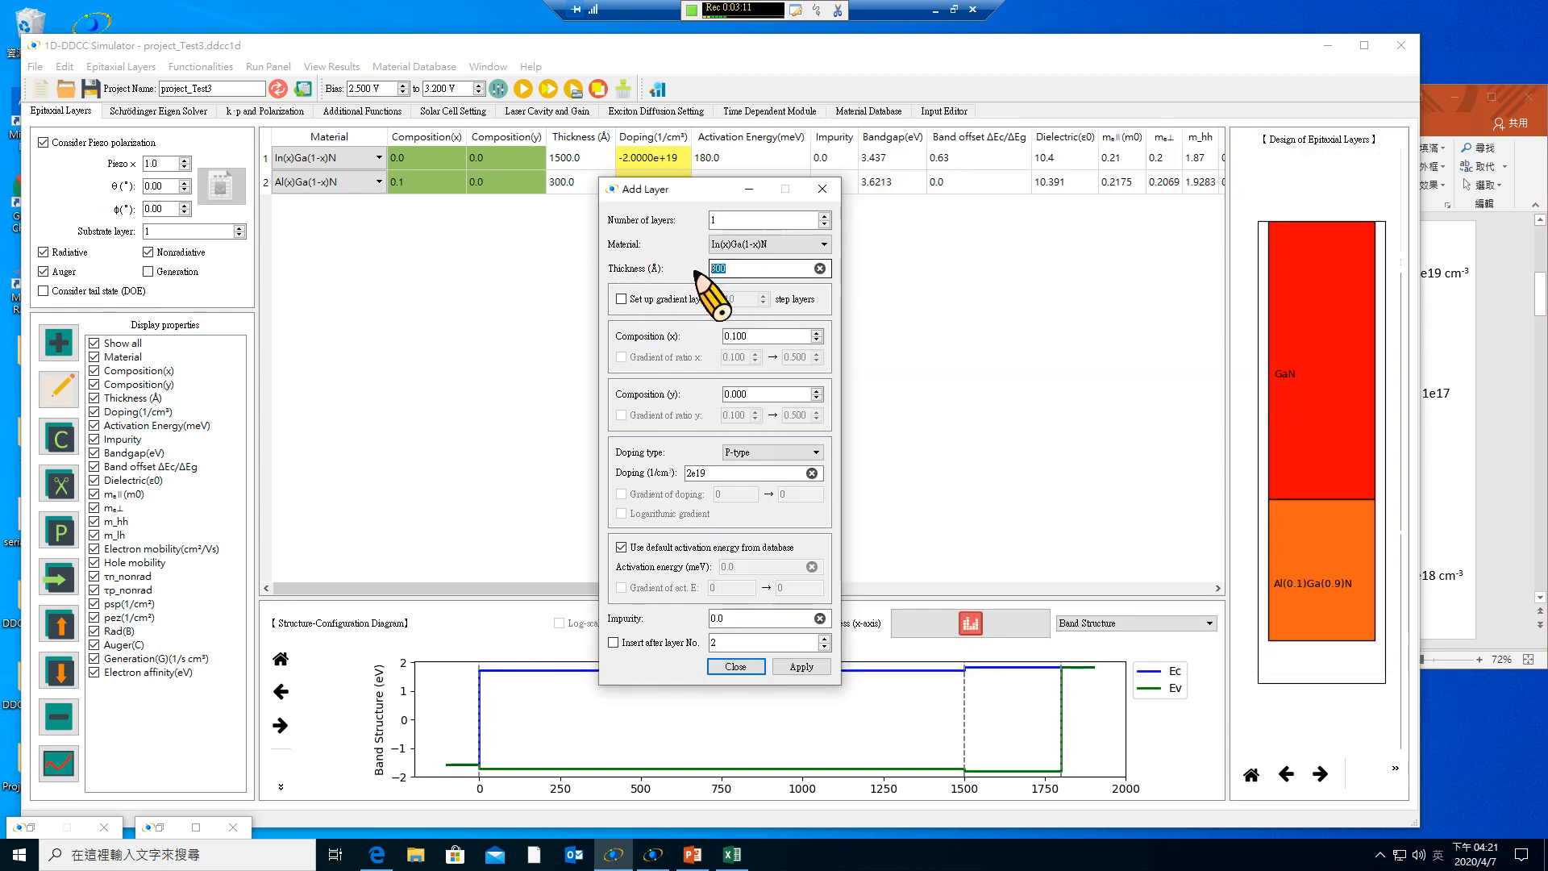
pyautogui.write('100')
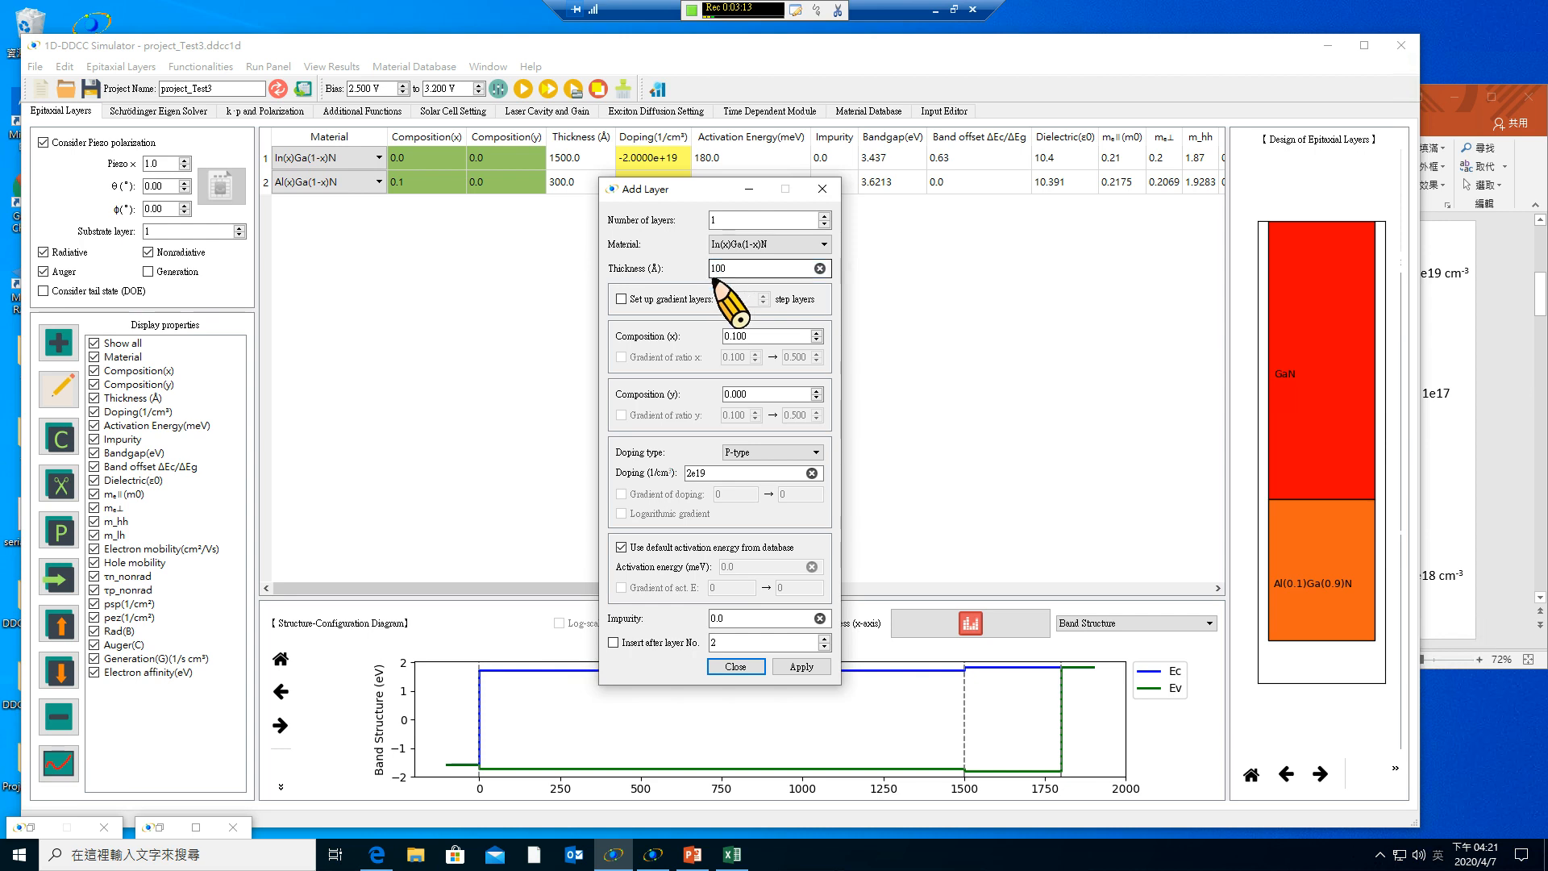
# Set the barrier layer's composition x to 0, recheck the slide and add the layer with P-type doping of 2e19.
pyautogui.click(766, 338)
pyautogui.hotkey('ctrl', 'a')
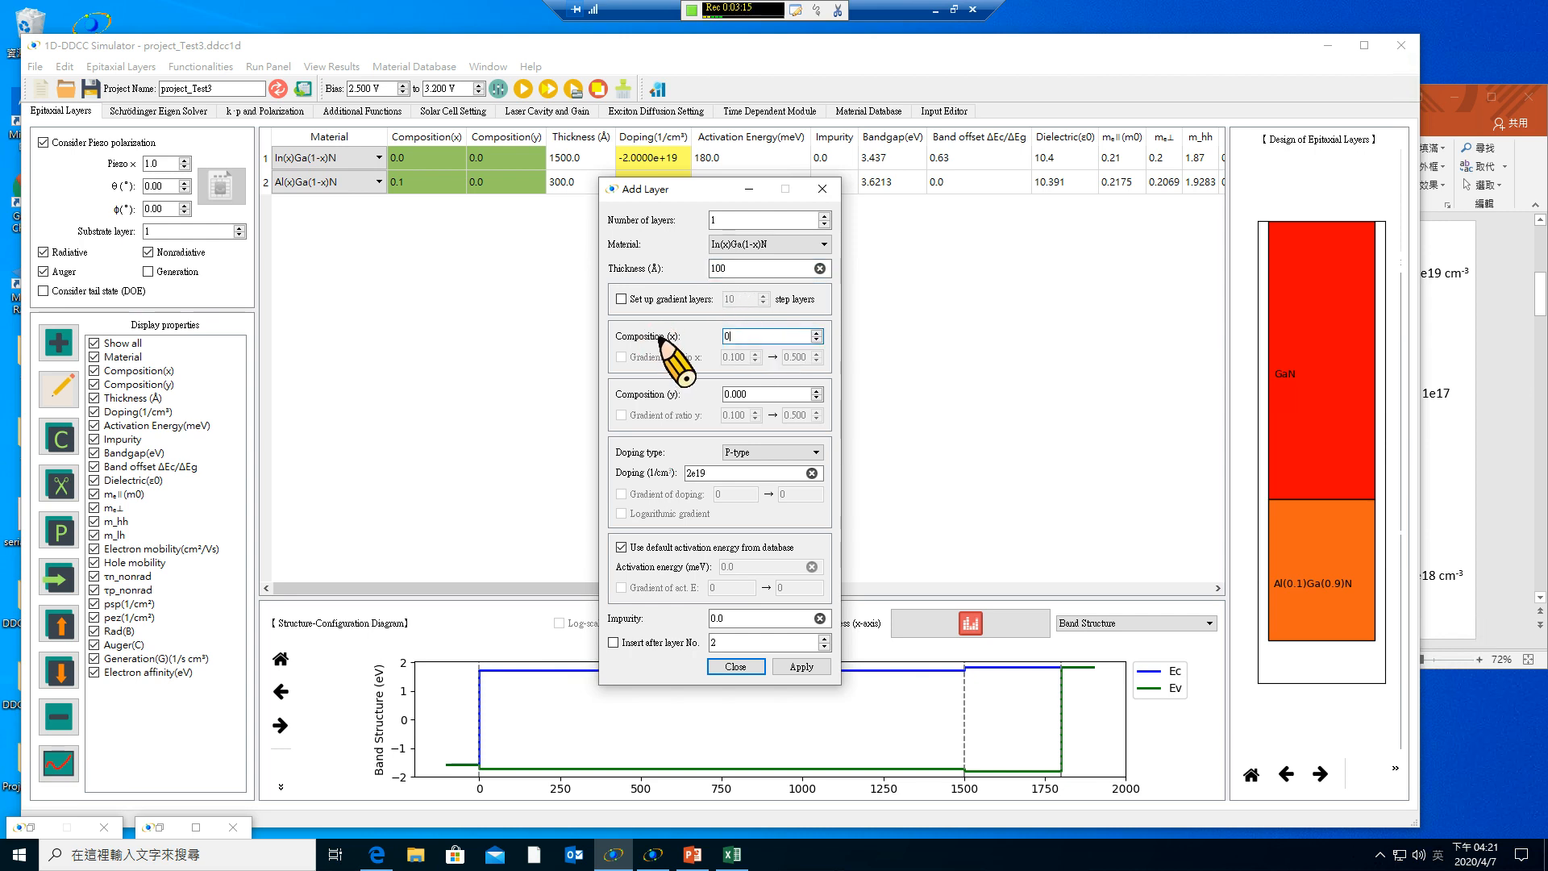
pyautogui.write('000')
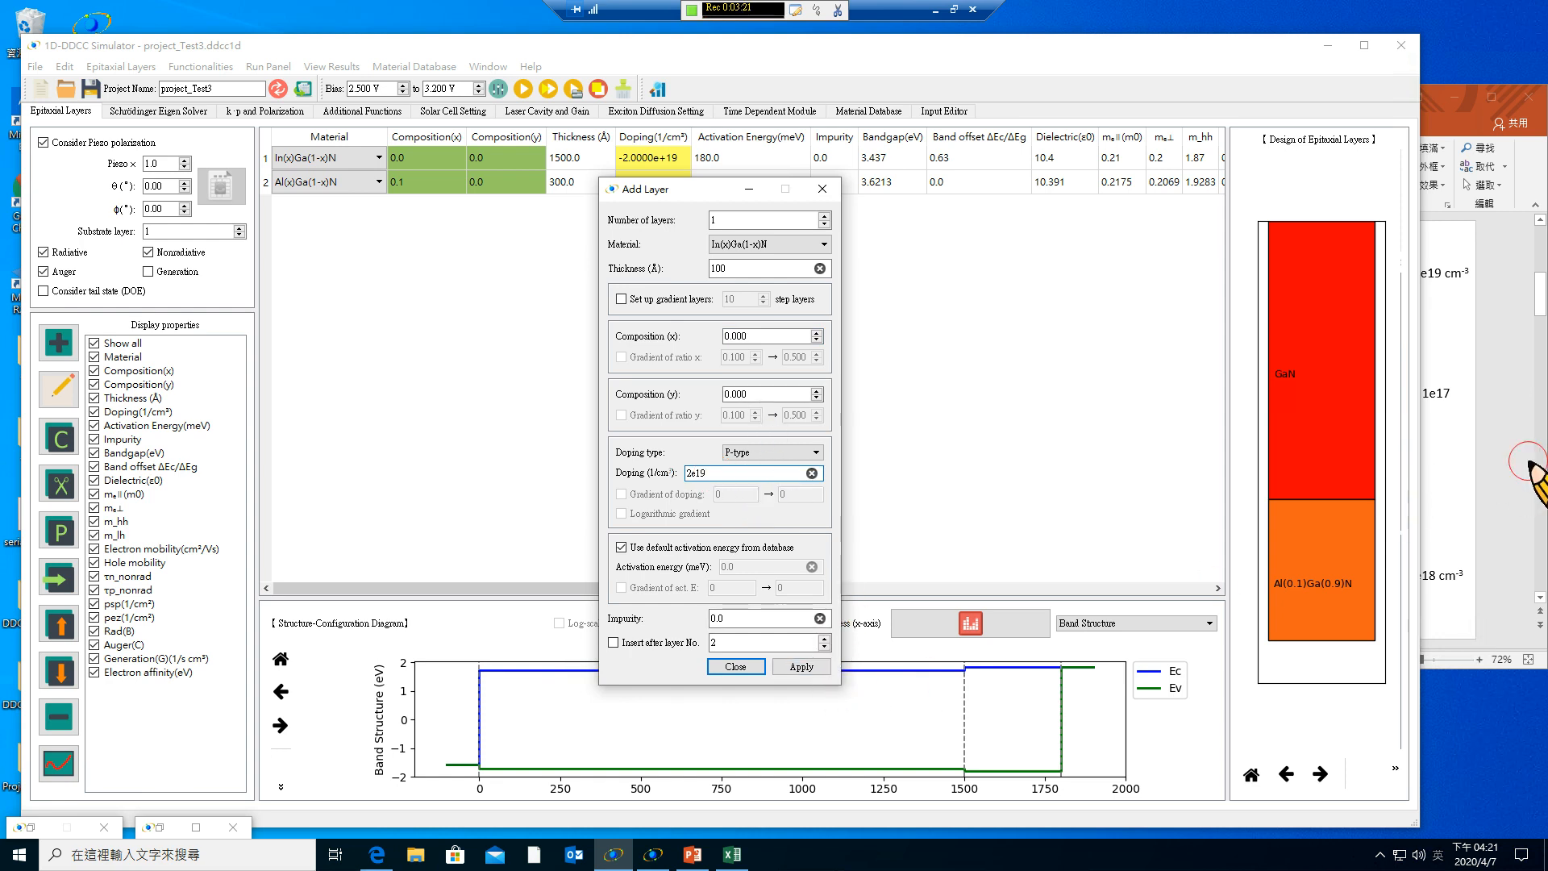
pyautogui.click(1505, 459)
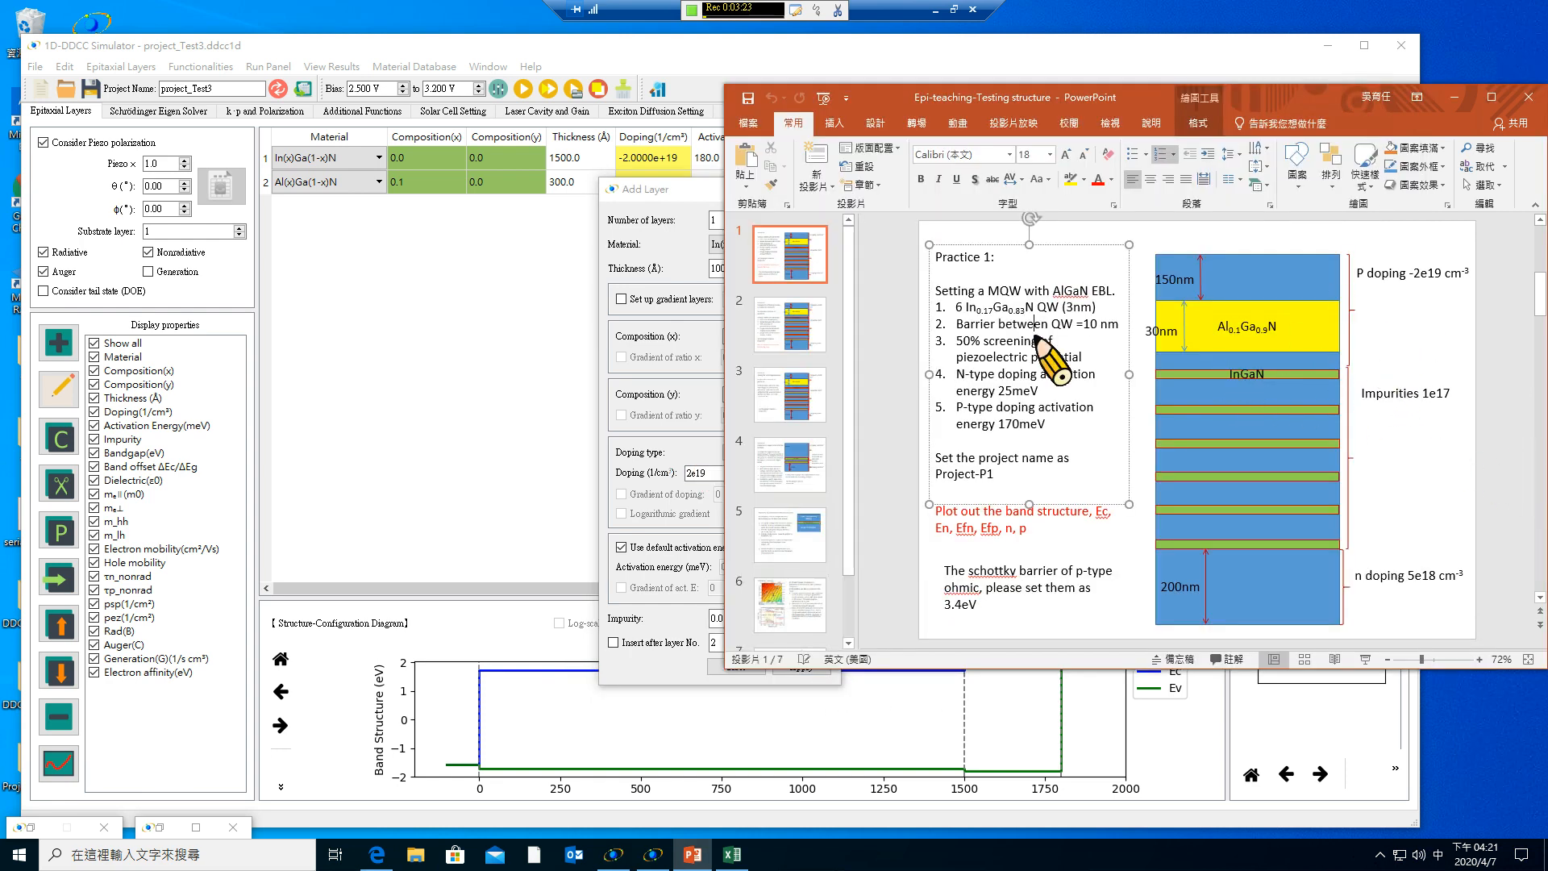
pyautogui.click(611, 493)
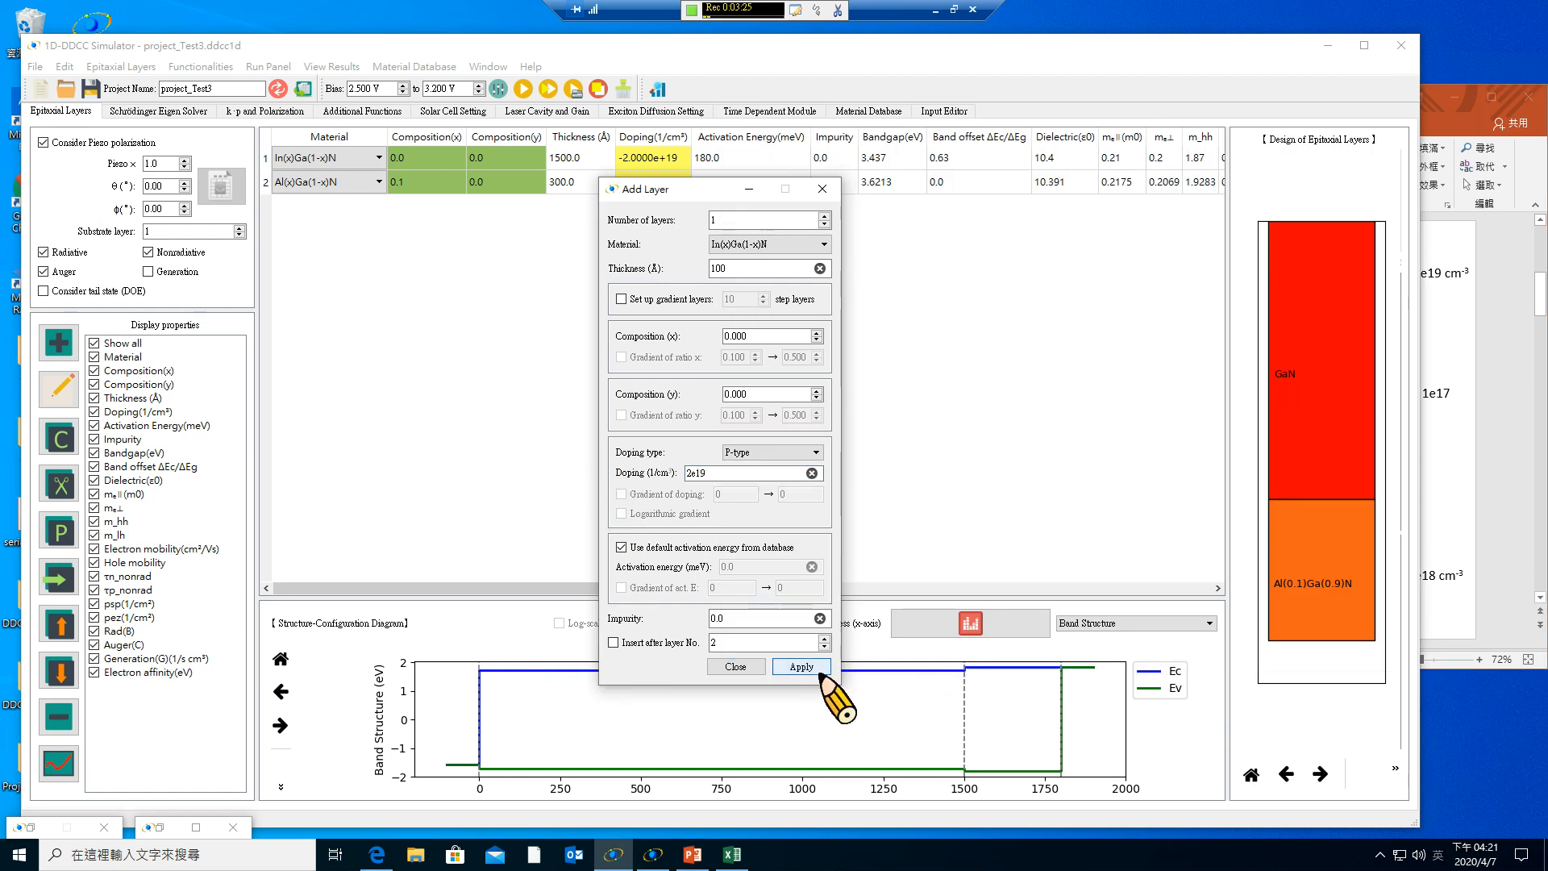
pyautogui.click(821, 671)
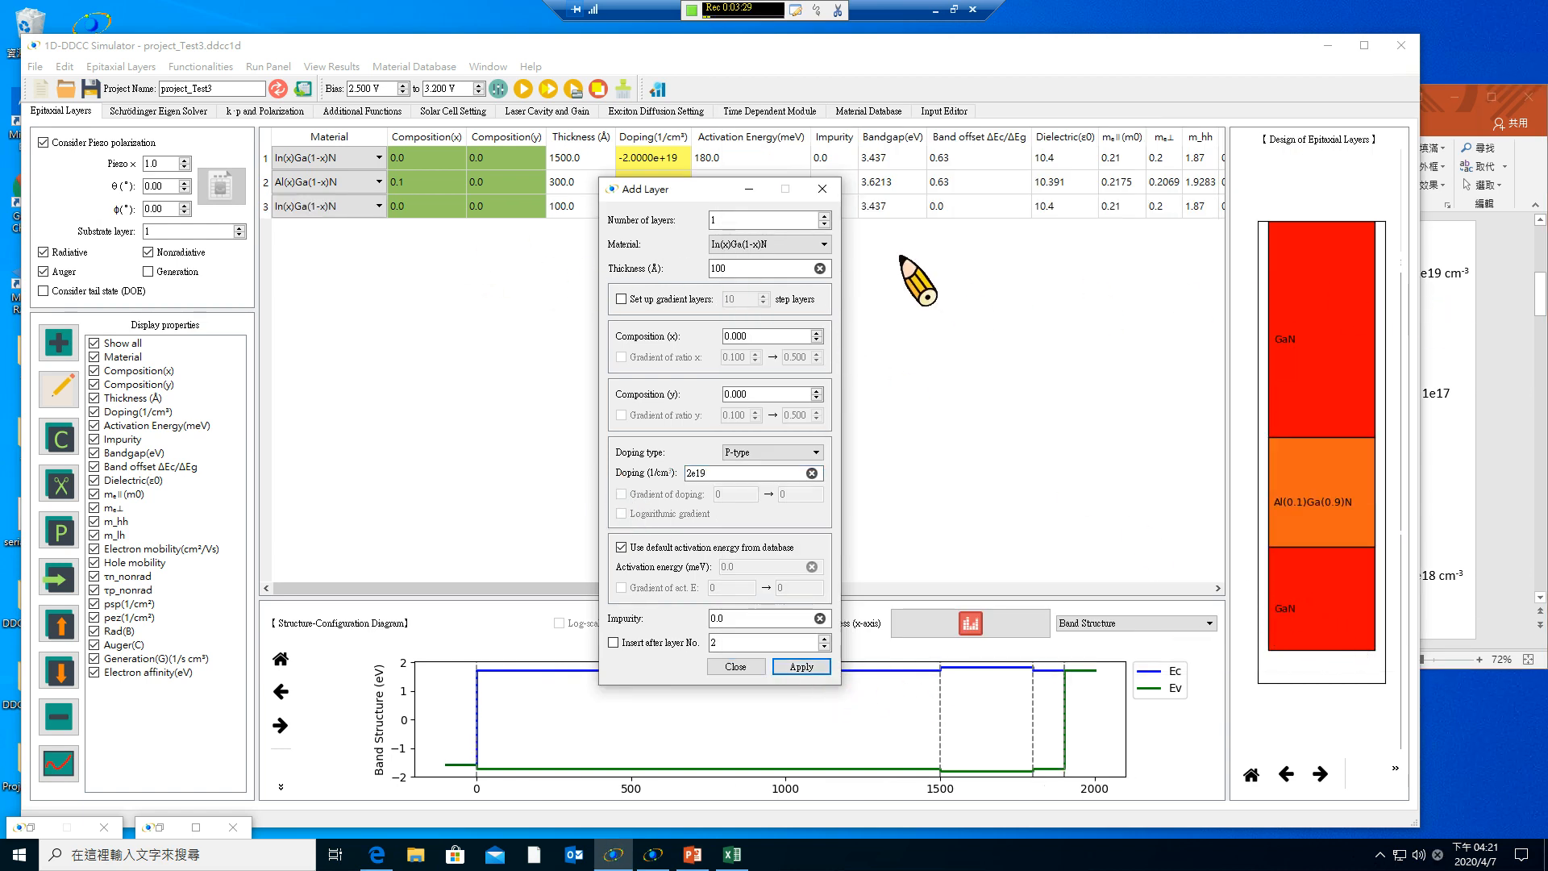
# Check the quantum well on the Practice 1 slide and set the next layer to 30 Å thickness and composition x 0.17.
pyautogui.click(1478, 308)
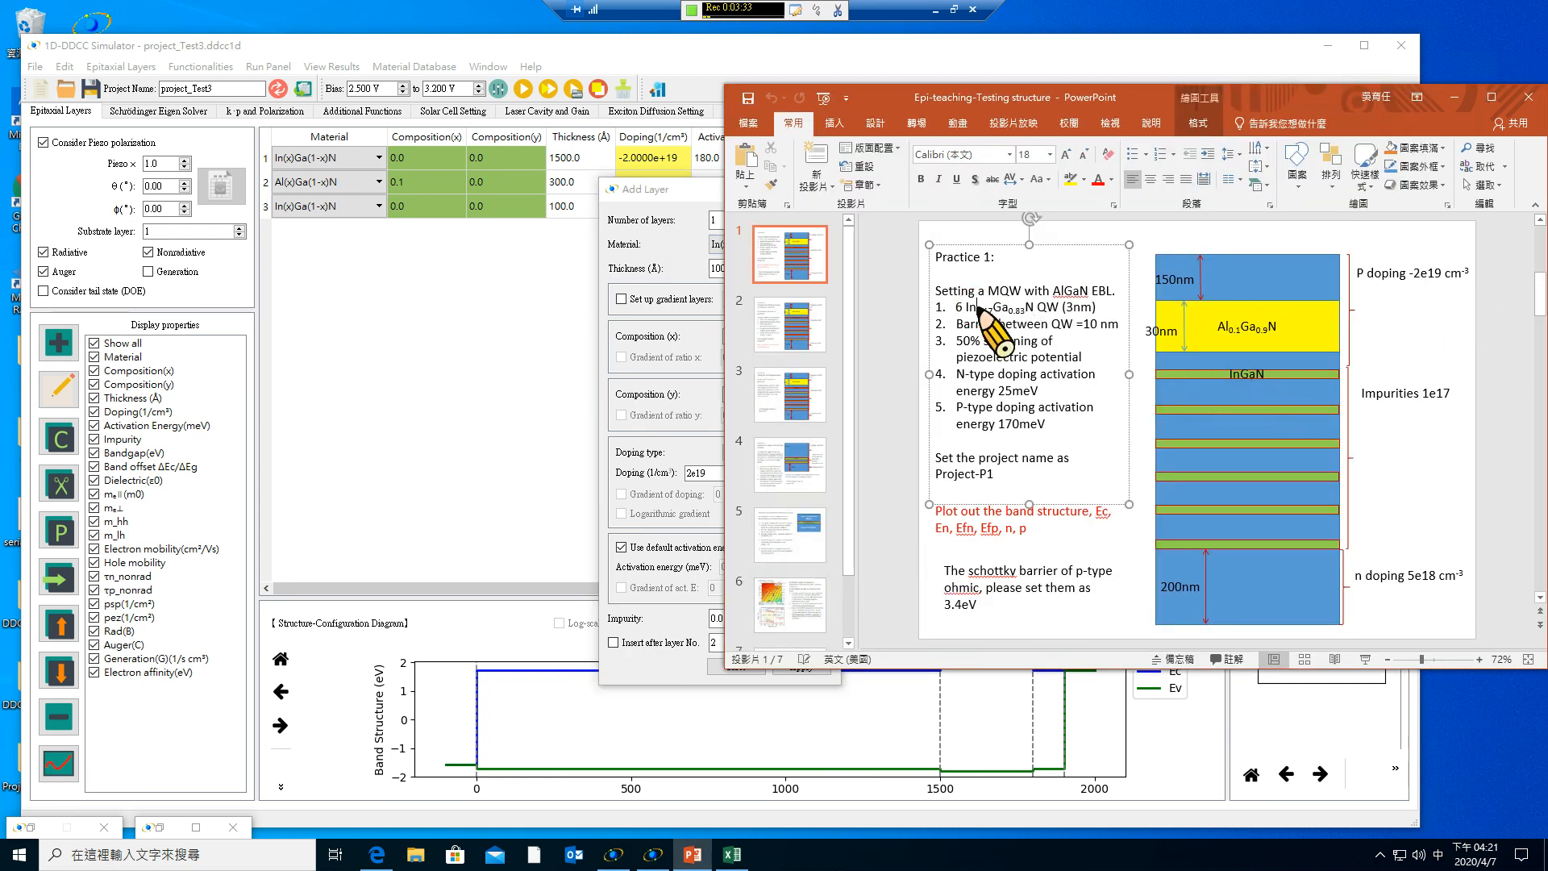
pyautogui.click(649, 267)
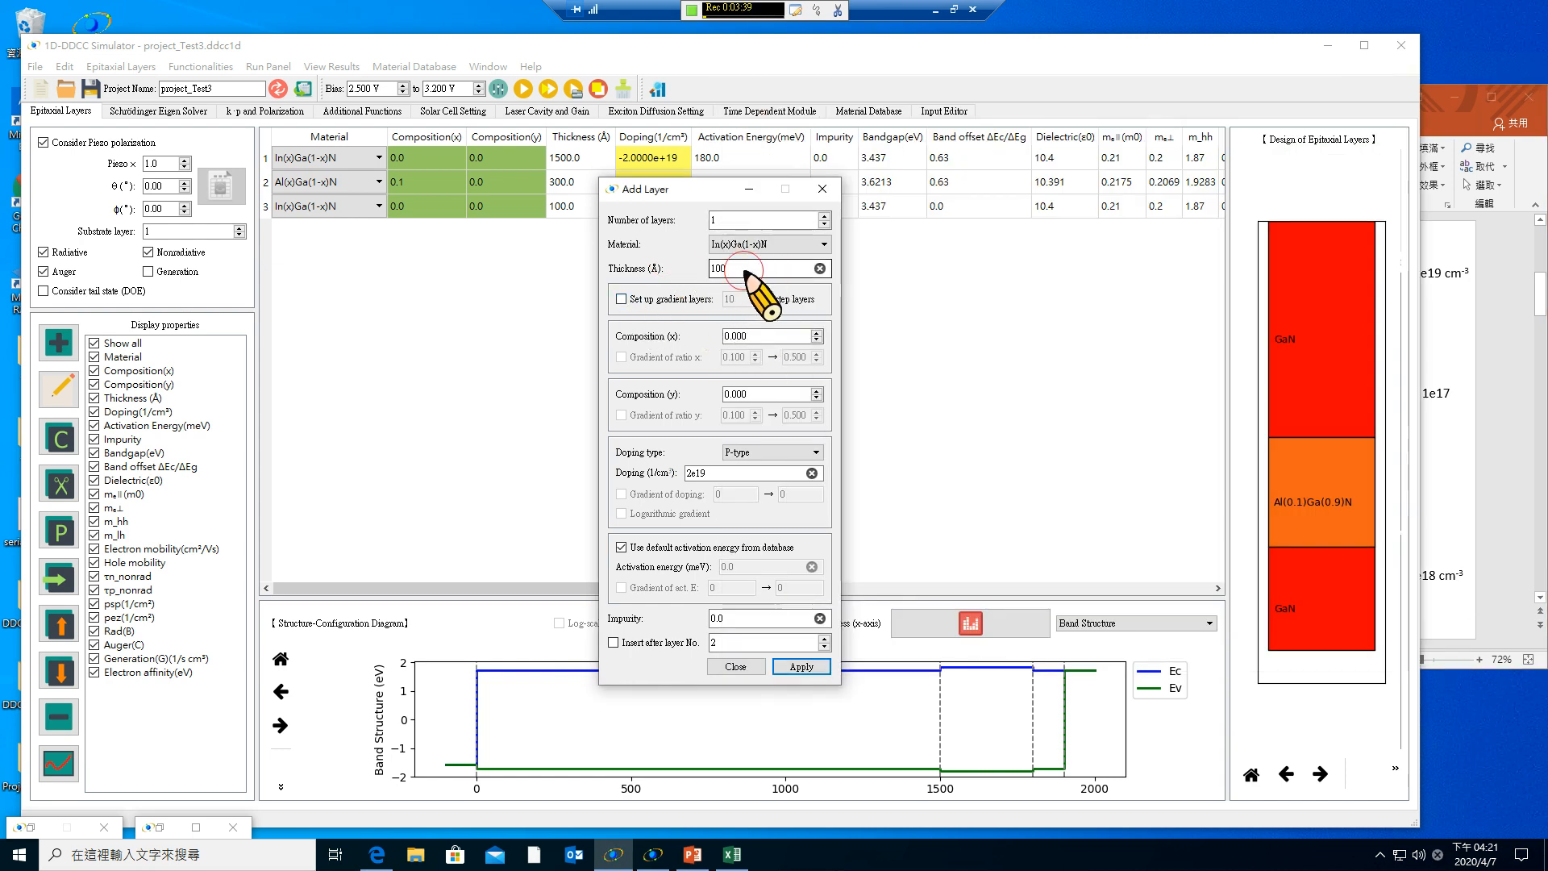
pyautogui.moveTo(743, 270); pyautogui.dragTo(636, 270)
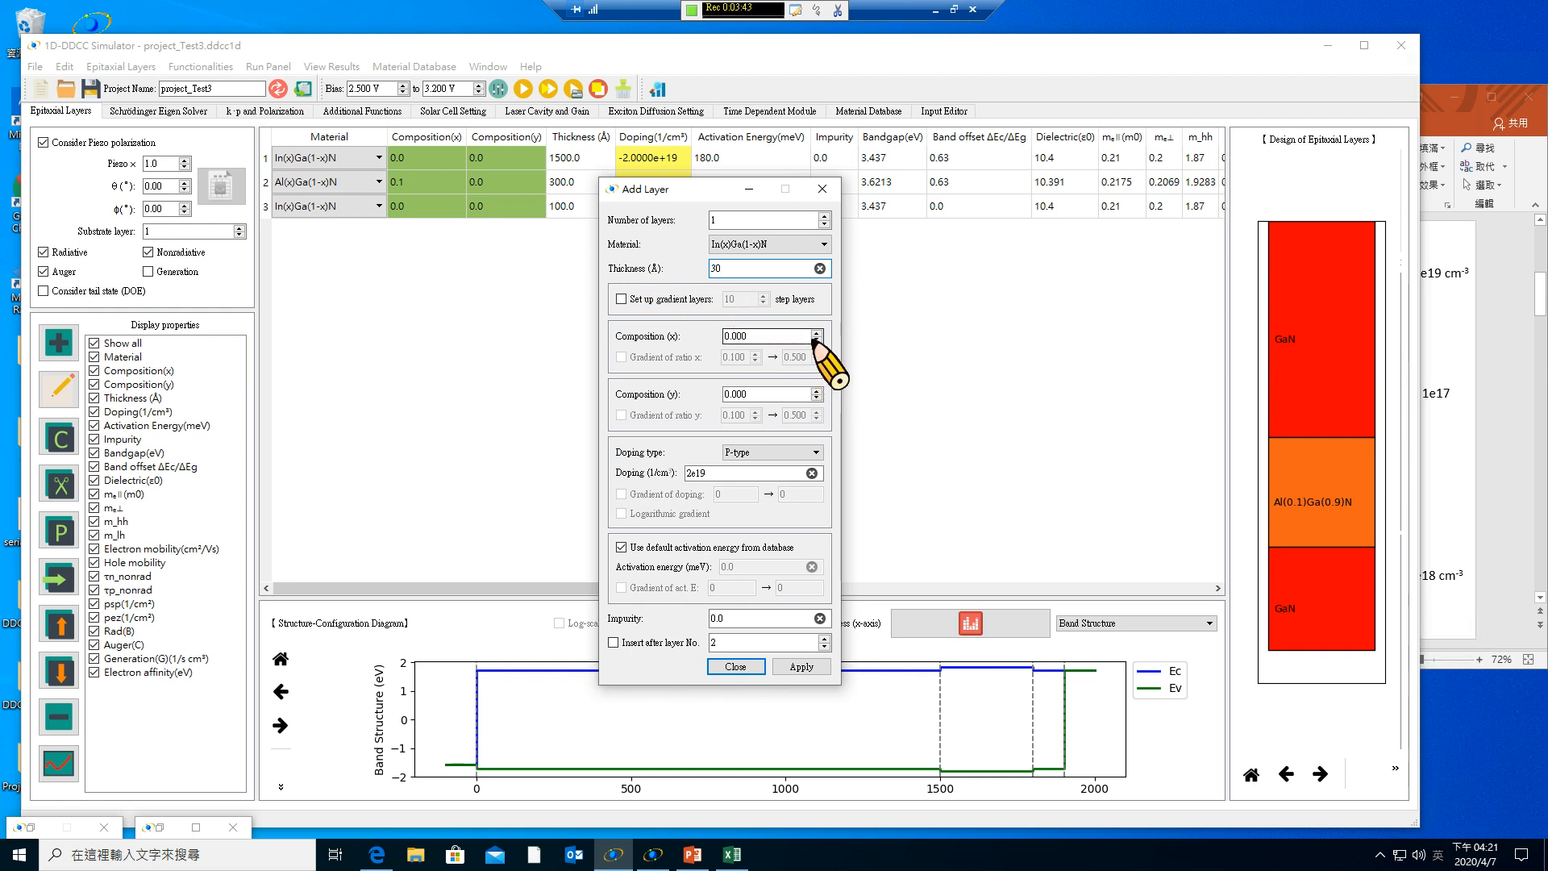
pyautogui.click(720, 337)
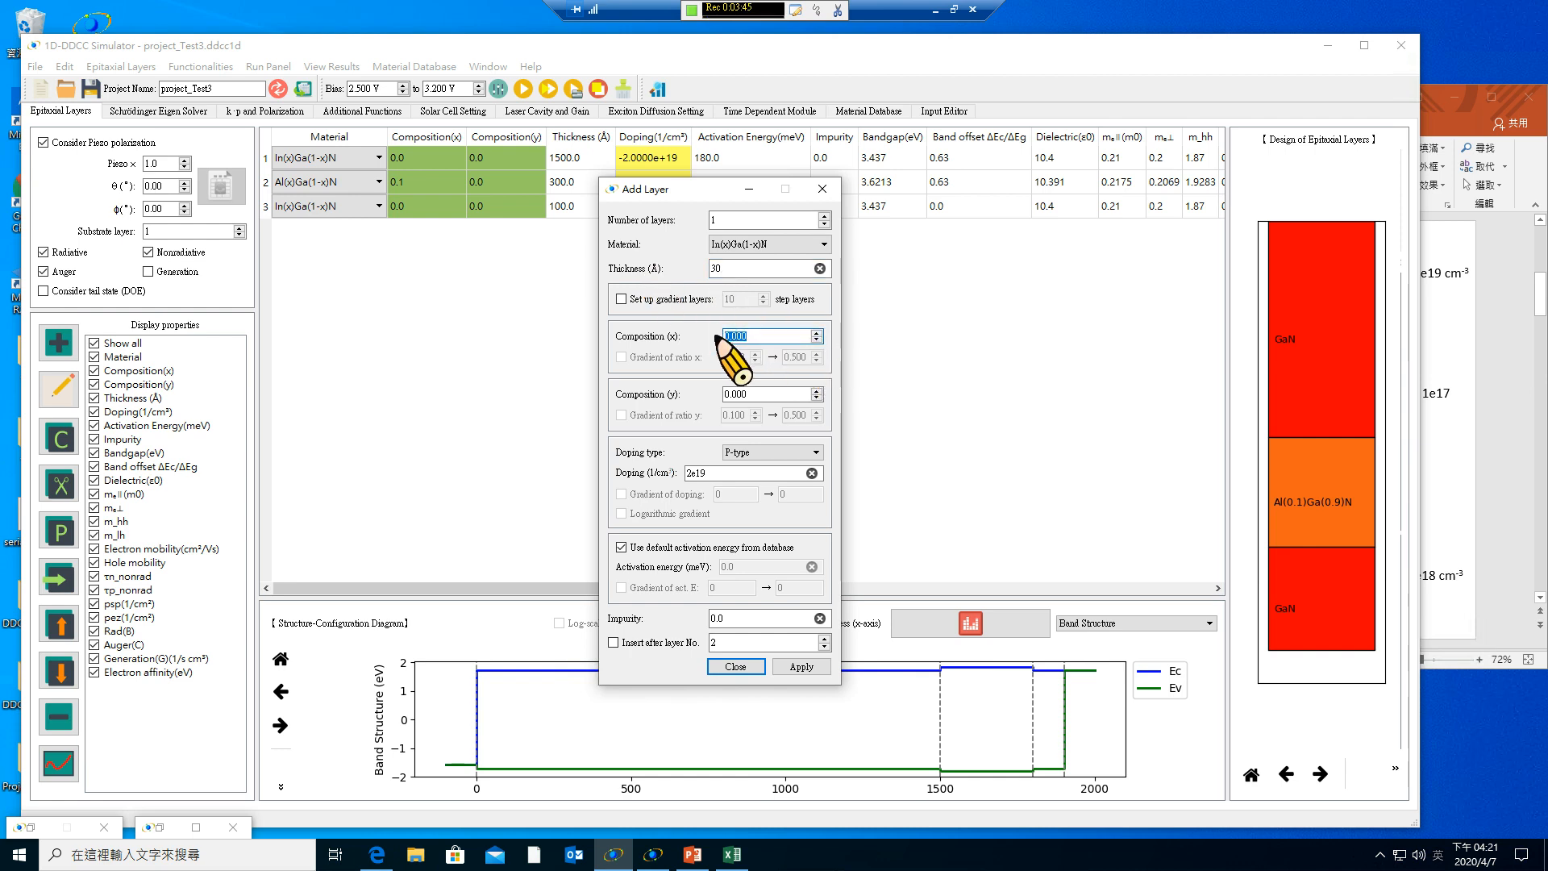
pyautogui.write('0.17')
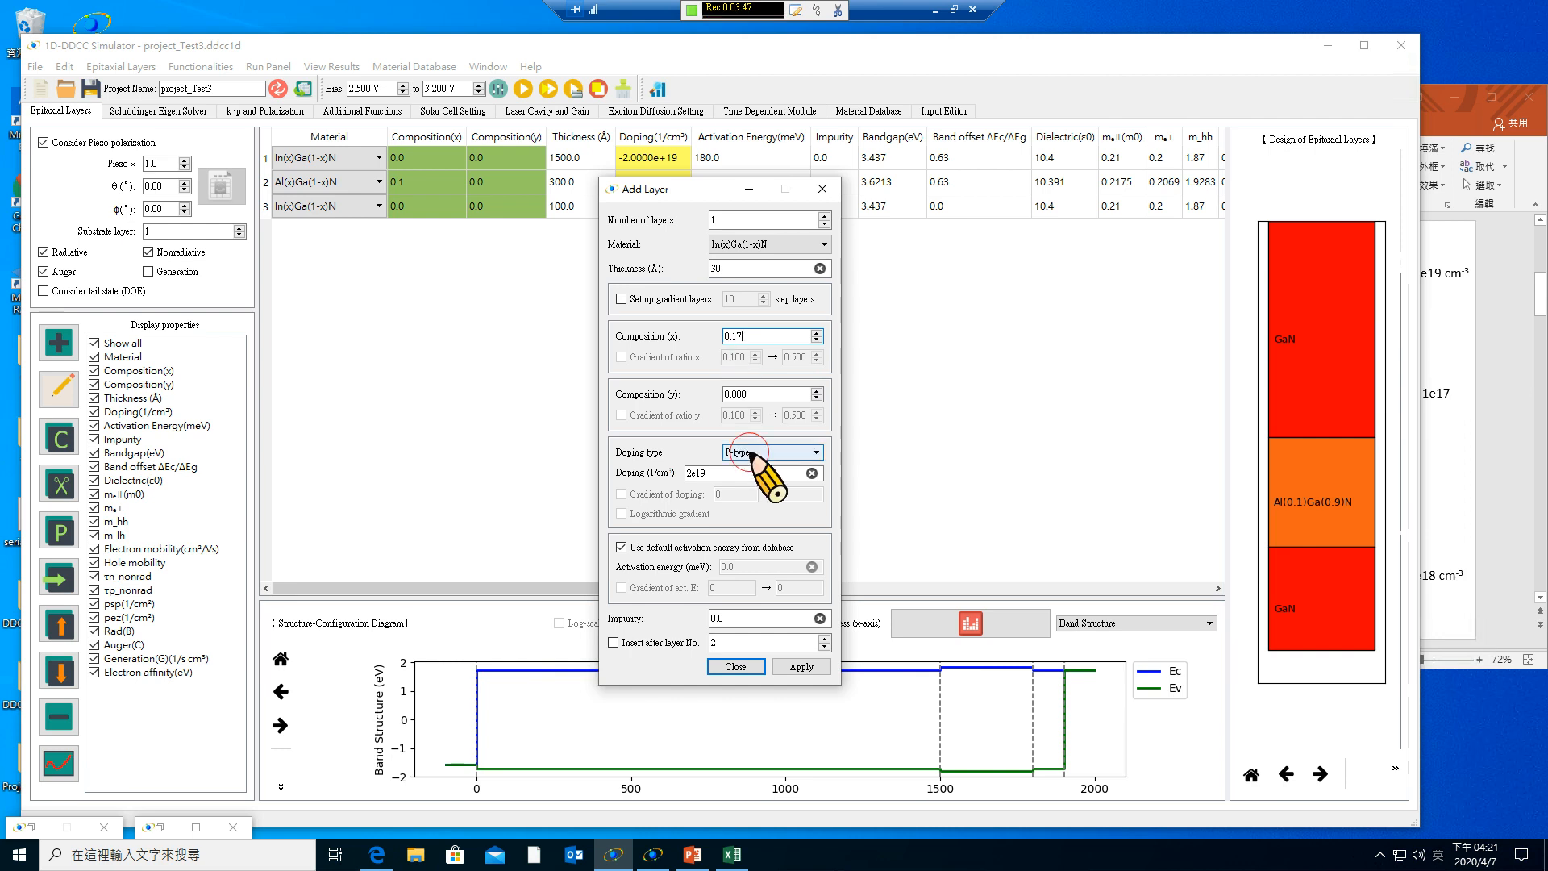
# Set the quantum well's doping to N-type with a density of 1e17 and add the layer.
pyautogui.click(750, 451)
pyautogui.click(745, 474)
pyautogui.click(659, 474)
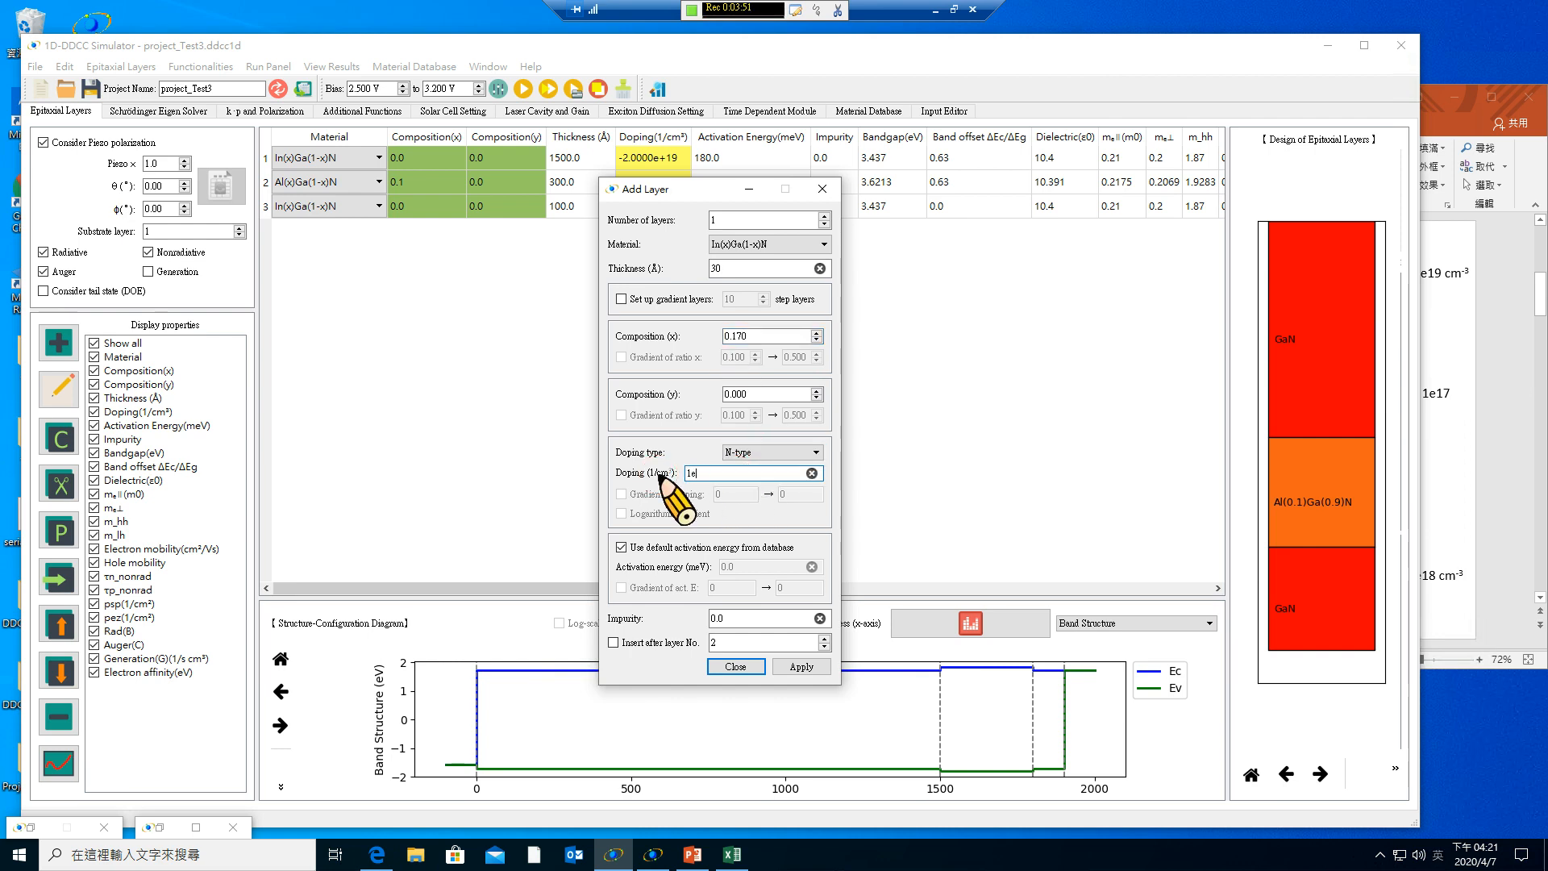
pyautogui.write('1e17')
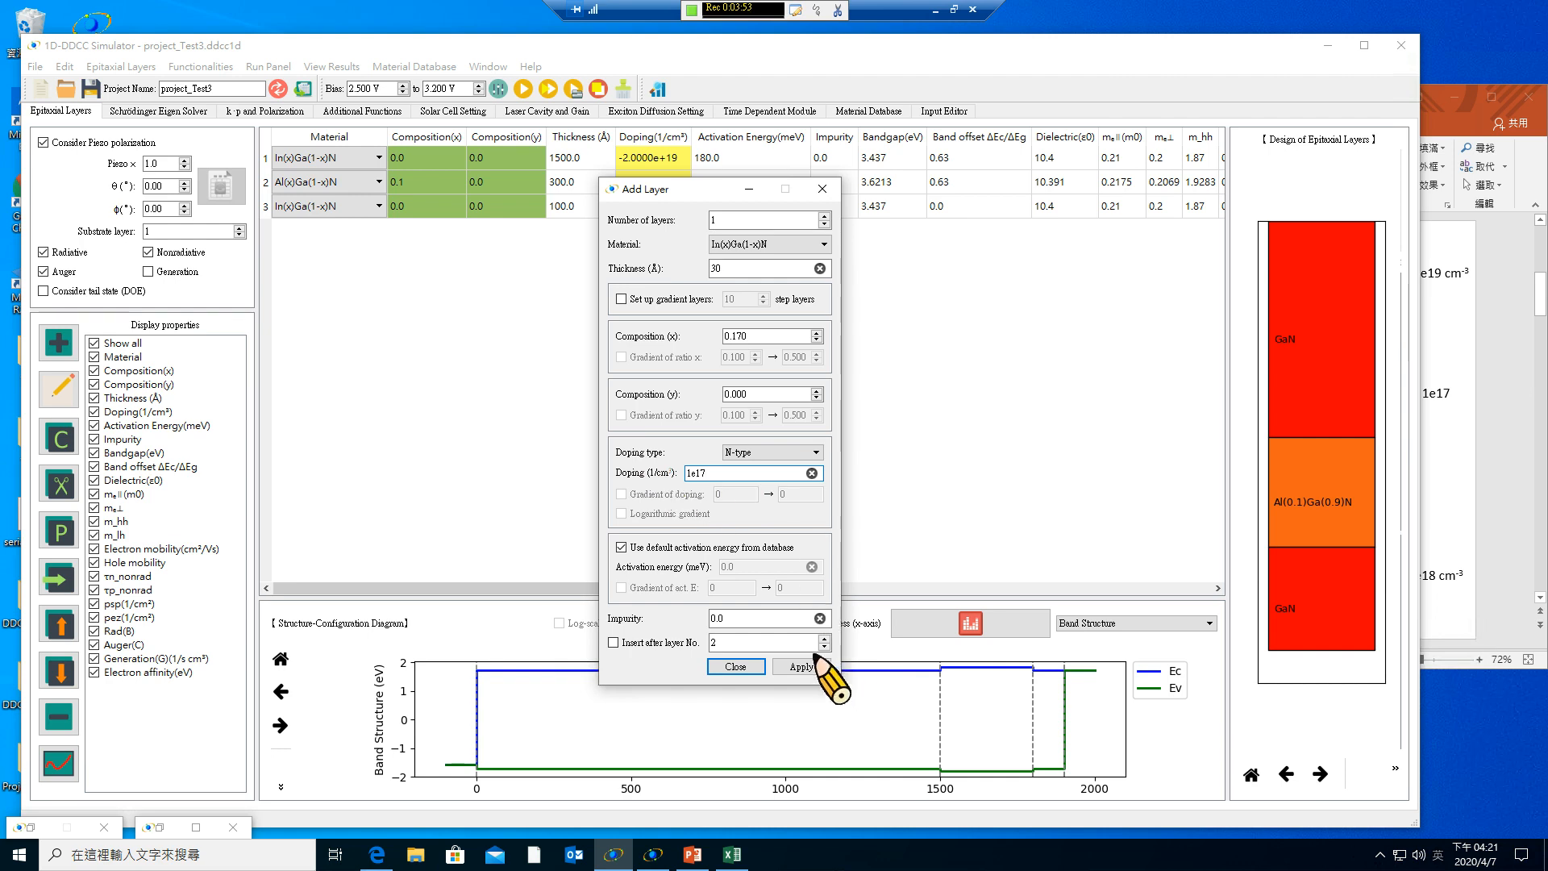
pyautogui.click(802, 667)
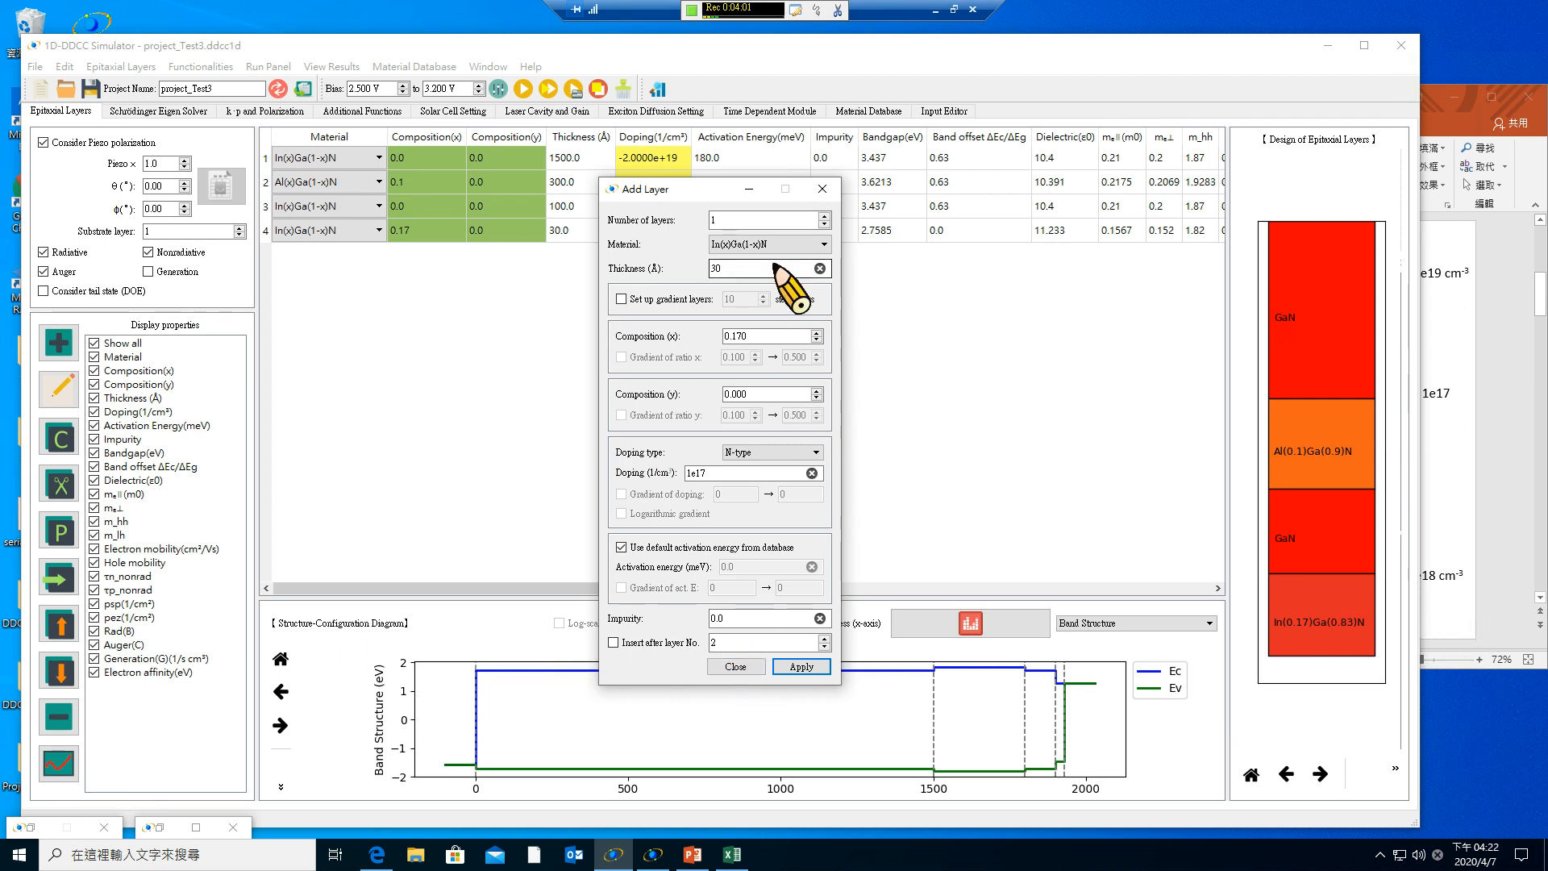
# Add a barrier layer with 100 Å thickness and composition x 0, and finish adding layers.
pyautogui.moveTo(774, 267); pyautogui.dragTo(665, 269)
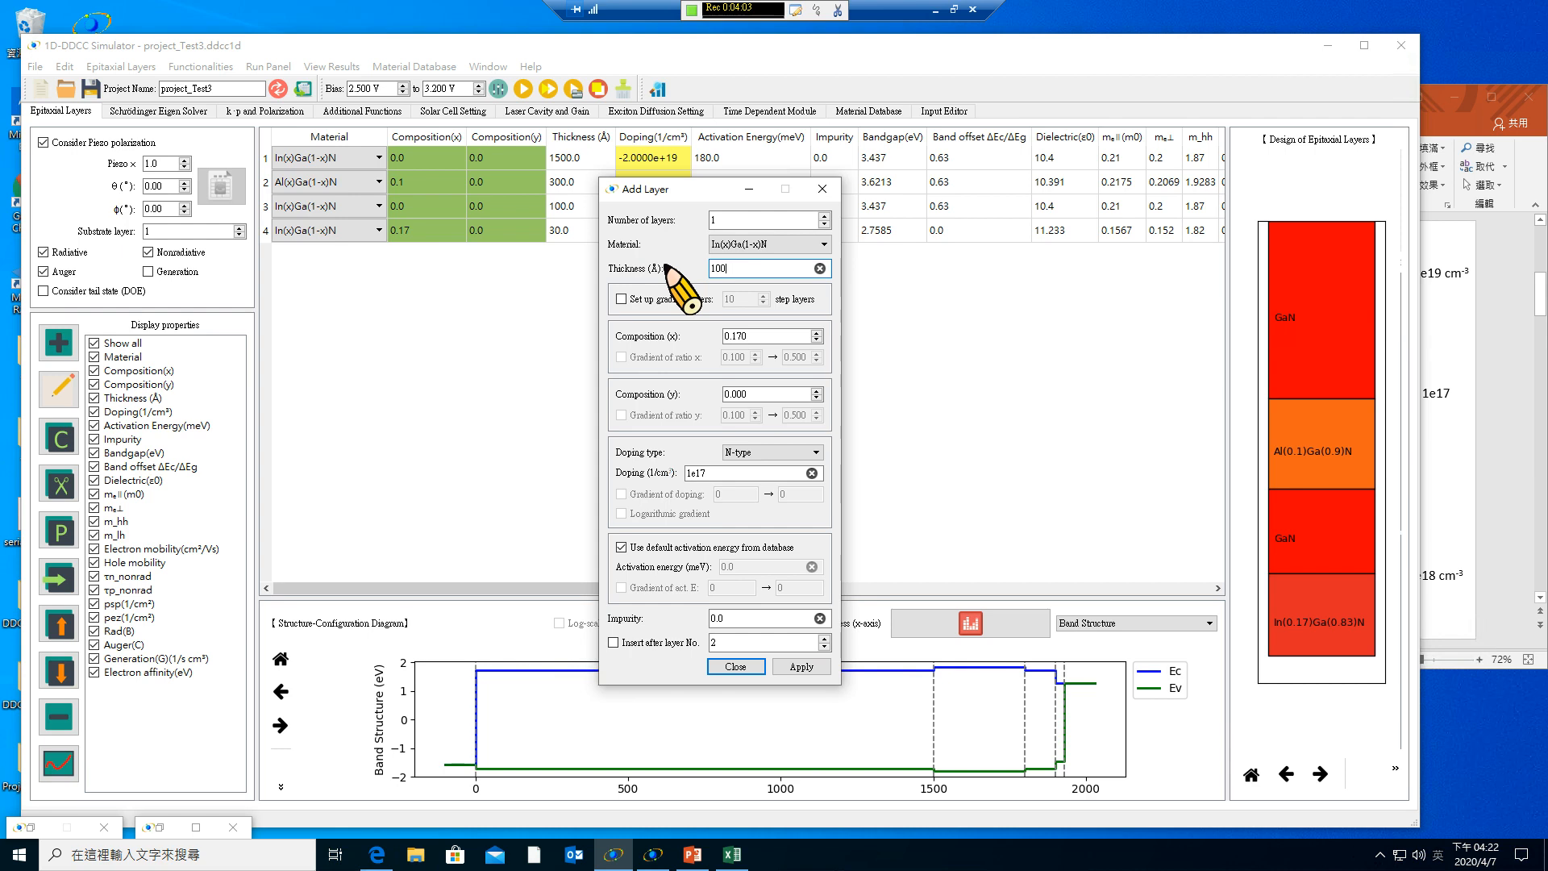
pyautogui.moveTo(762, 337); pyautogui.dragTo(676, 324)
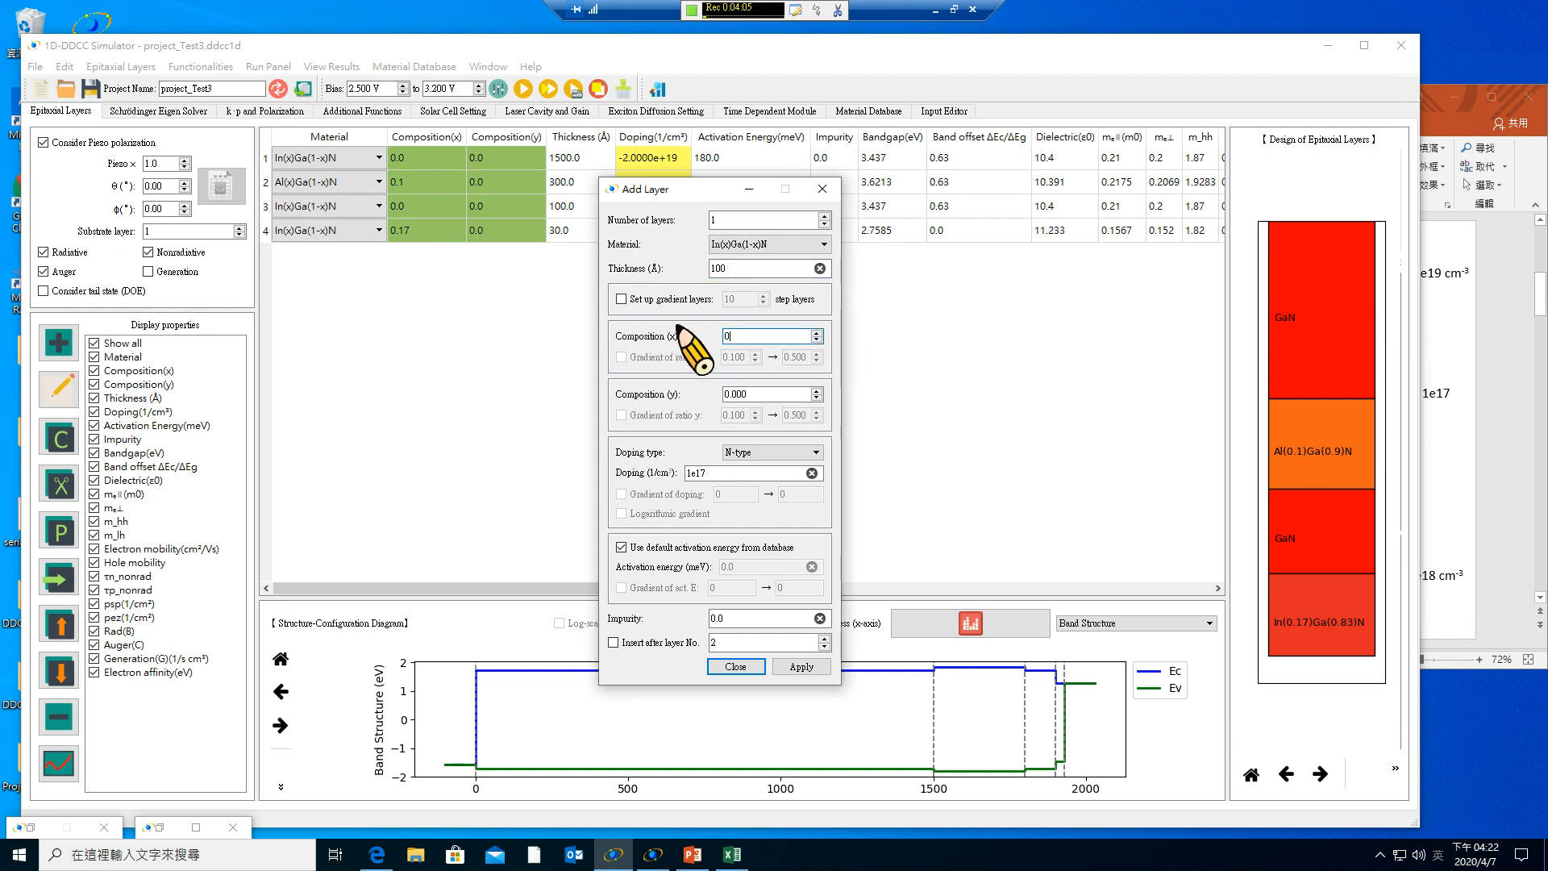
pyautogui.click(801, 666)
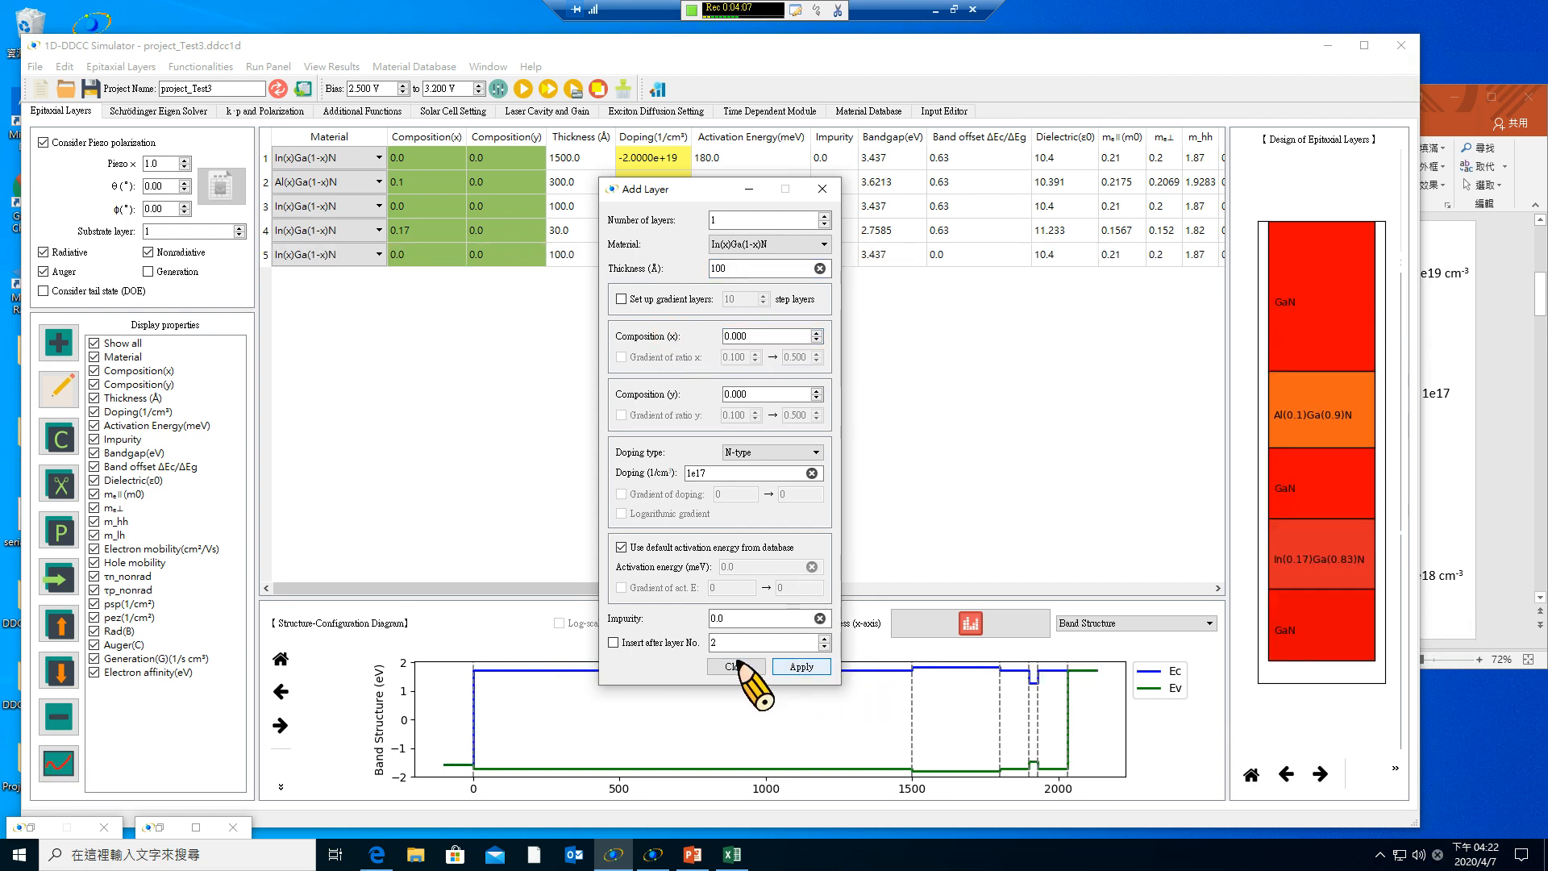
pyautogui.click(734, 667)
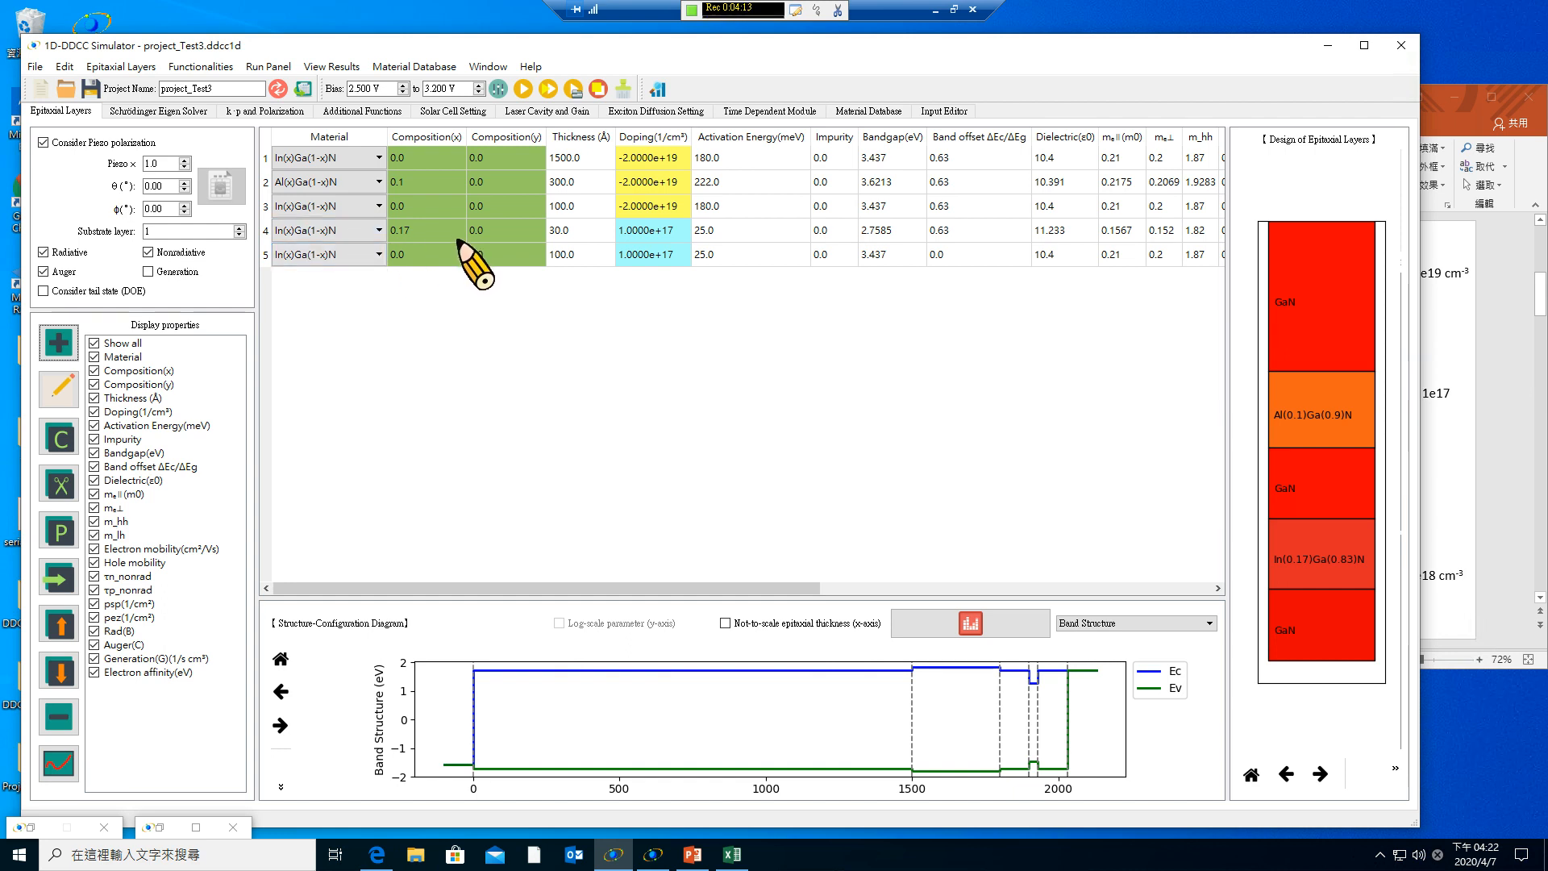
# Add two In(x)Ga(1-x)N layers with 100 Å thickness, composition x 0 and N-type doping of 1e17.
pyautogui.click(62, 391)
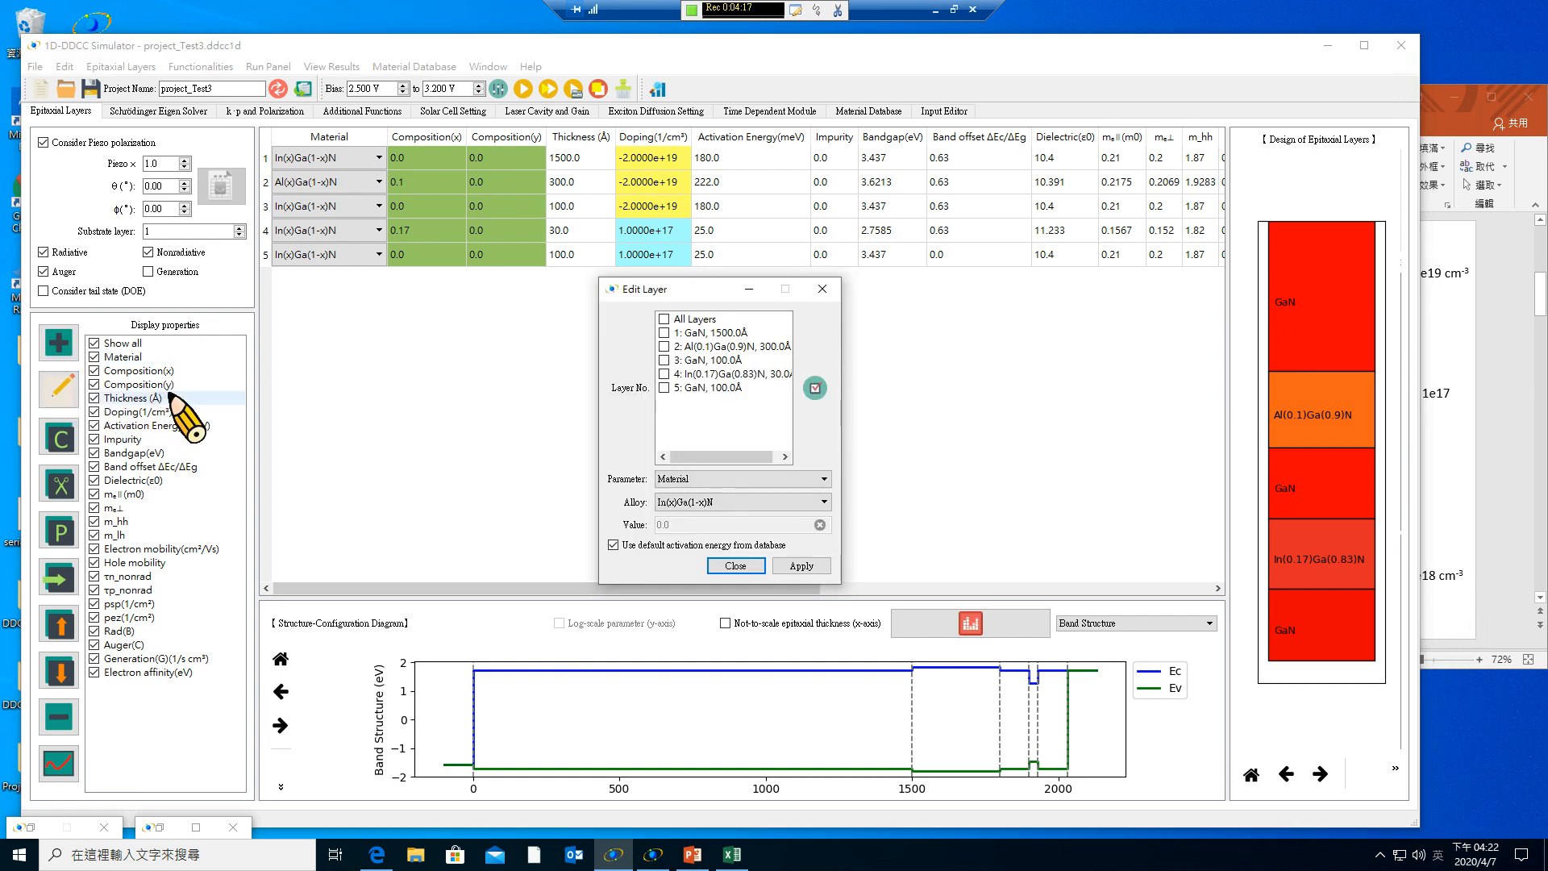
pyautogui.click(734, 566)
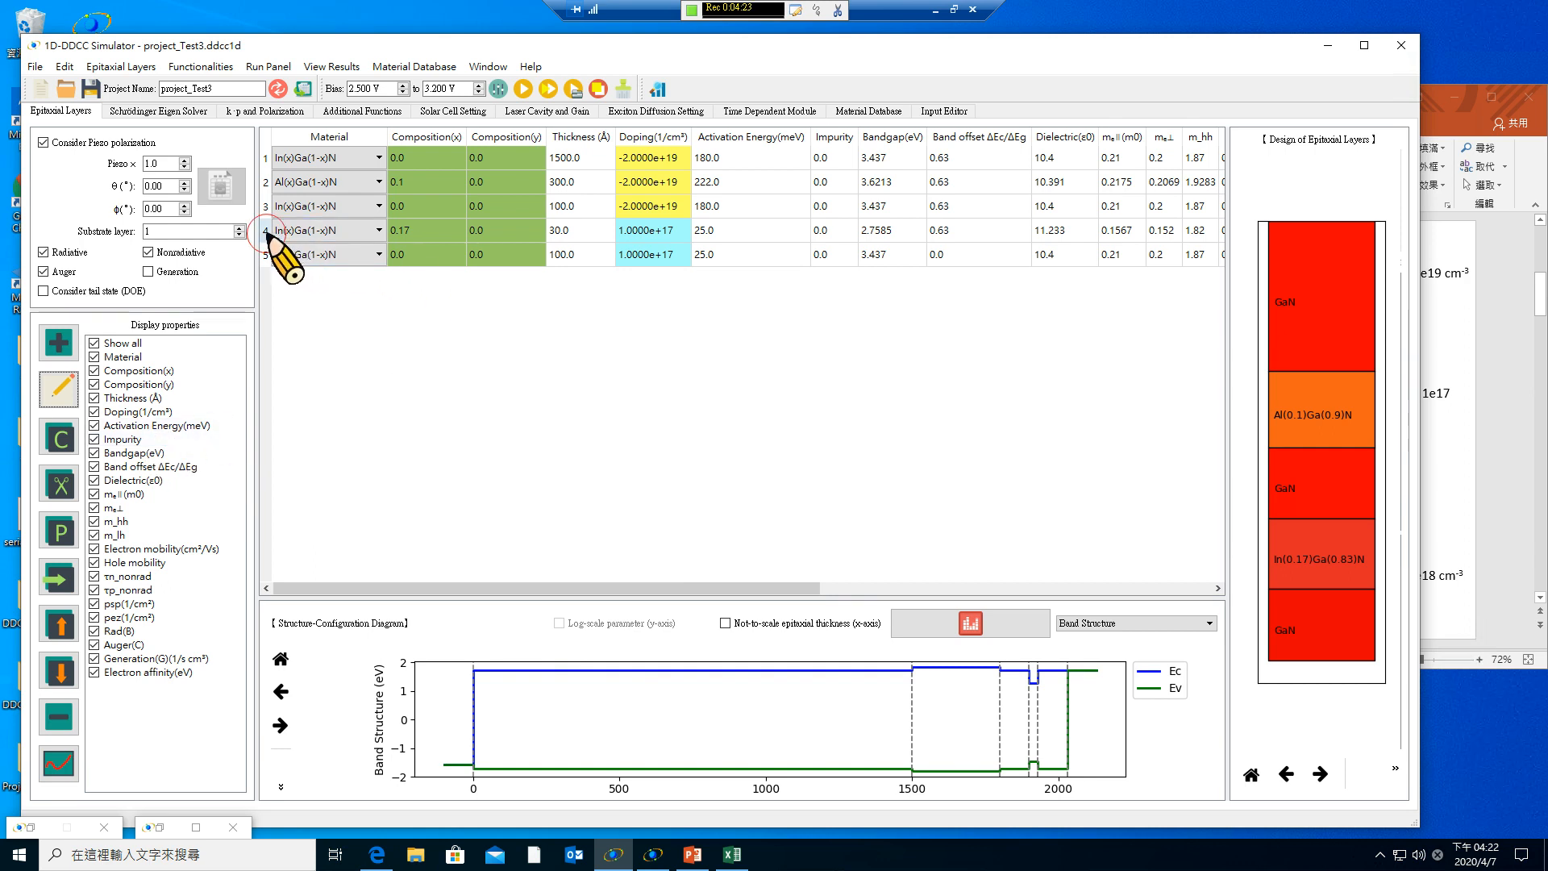
pyautogui.moveTo(266, 234); pyautogui.dragTo(266, 256)
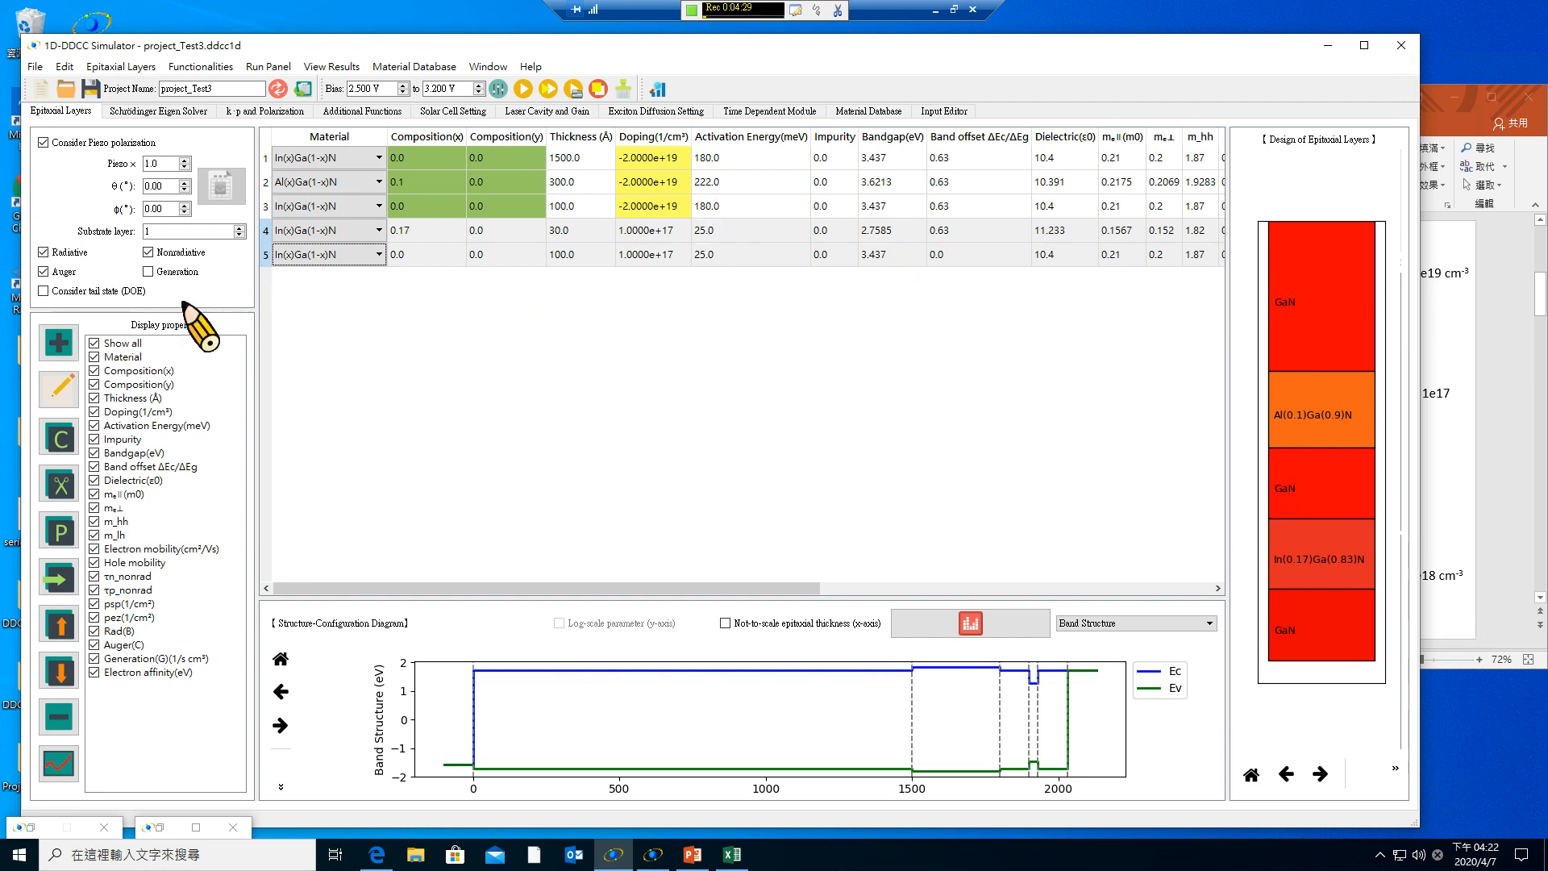
pyautogui.click(63, 342)
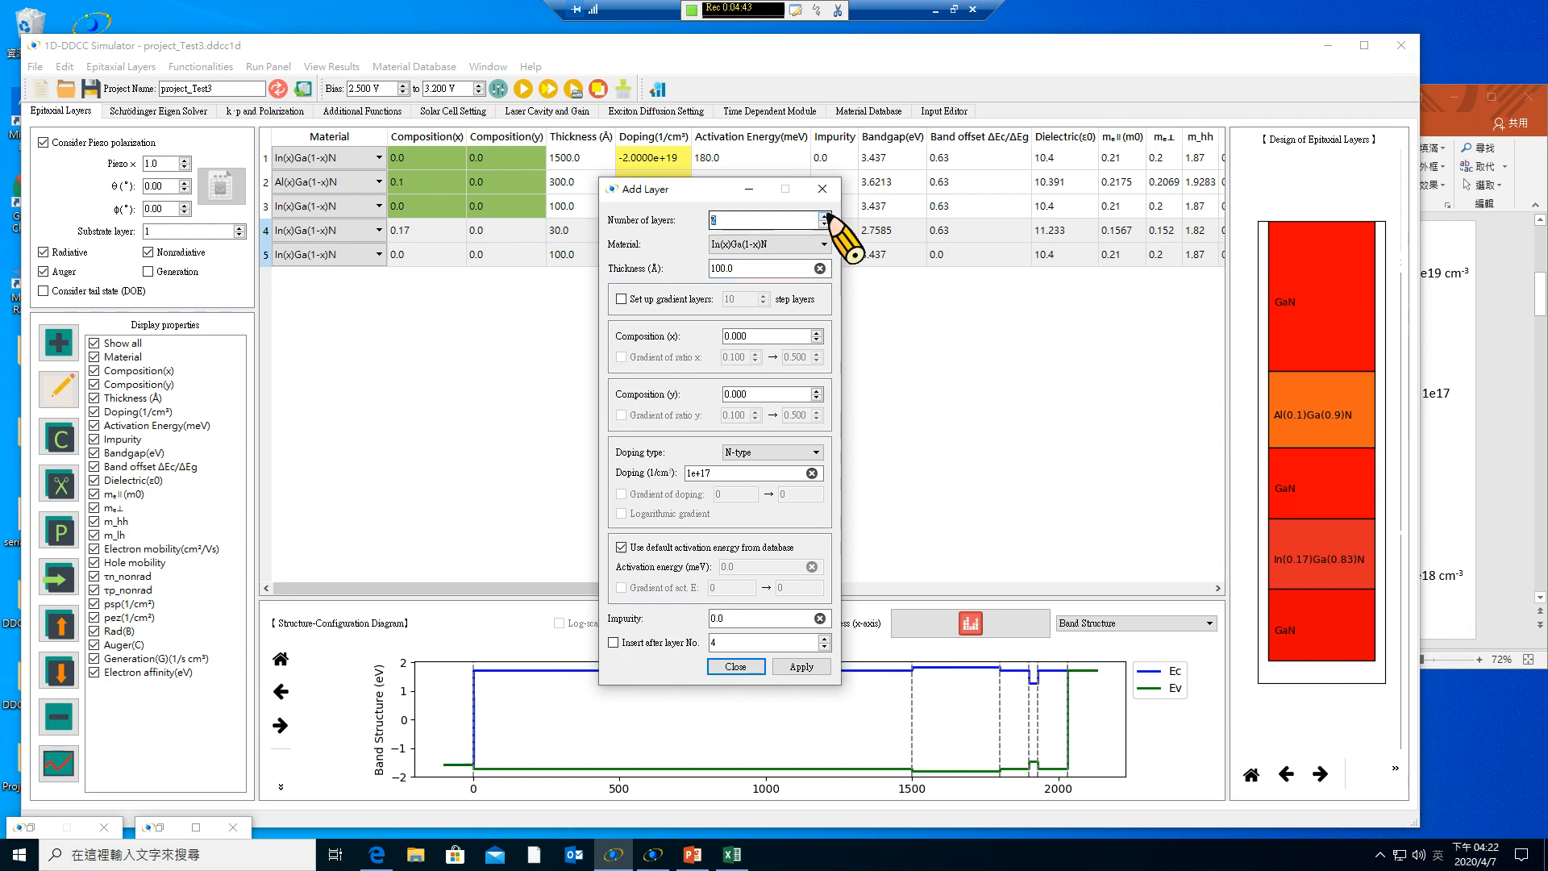
pyautogui.click(800, 667)
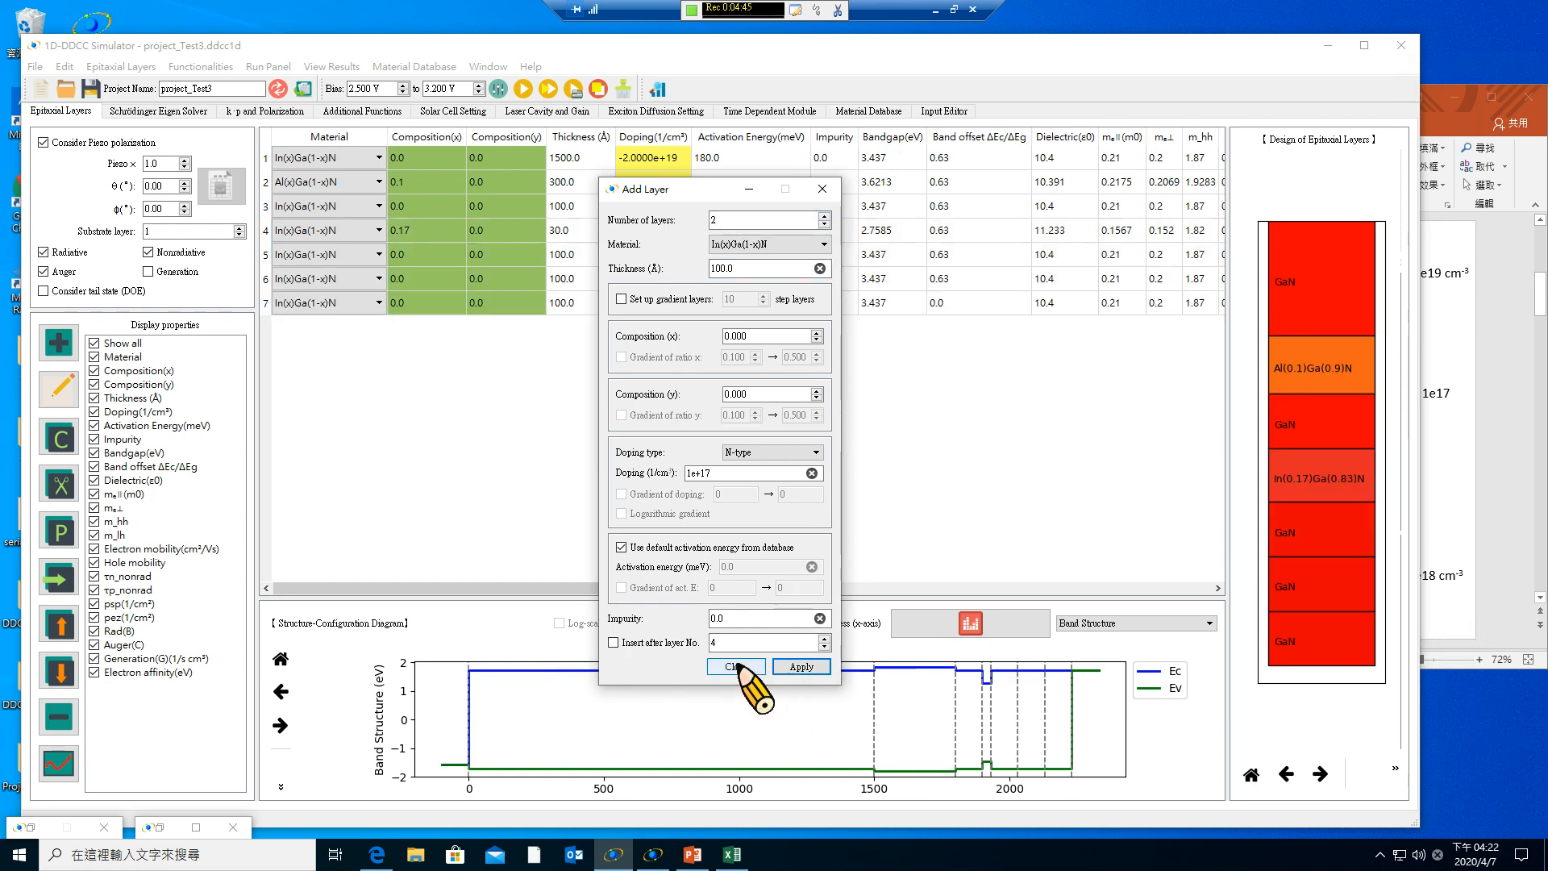
pyautogui.click(744, 668)
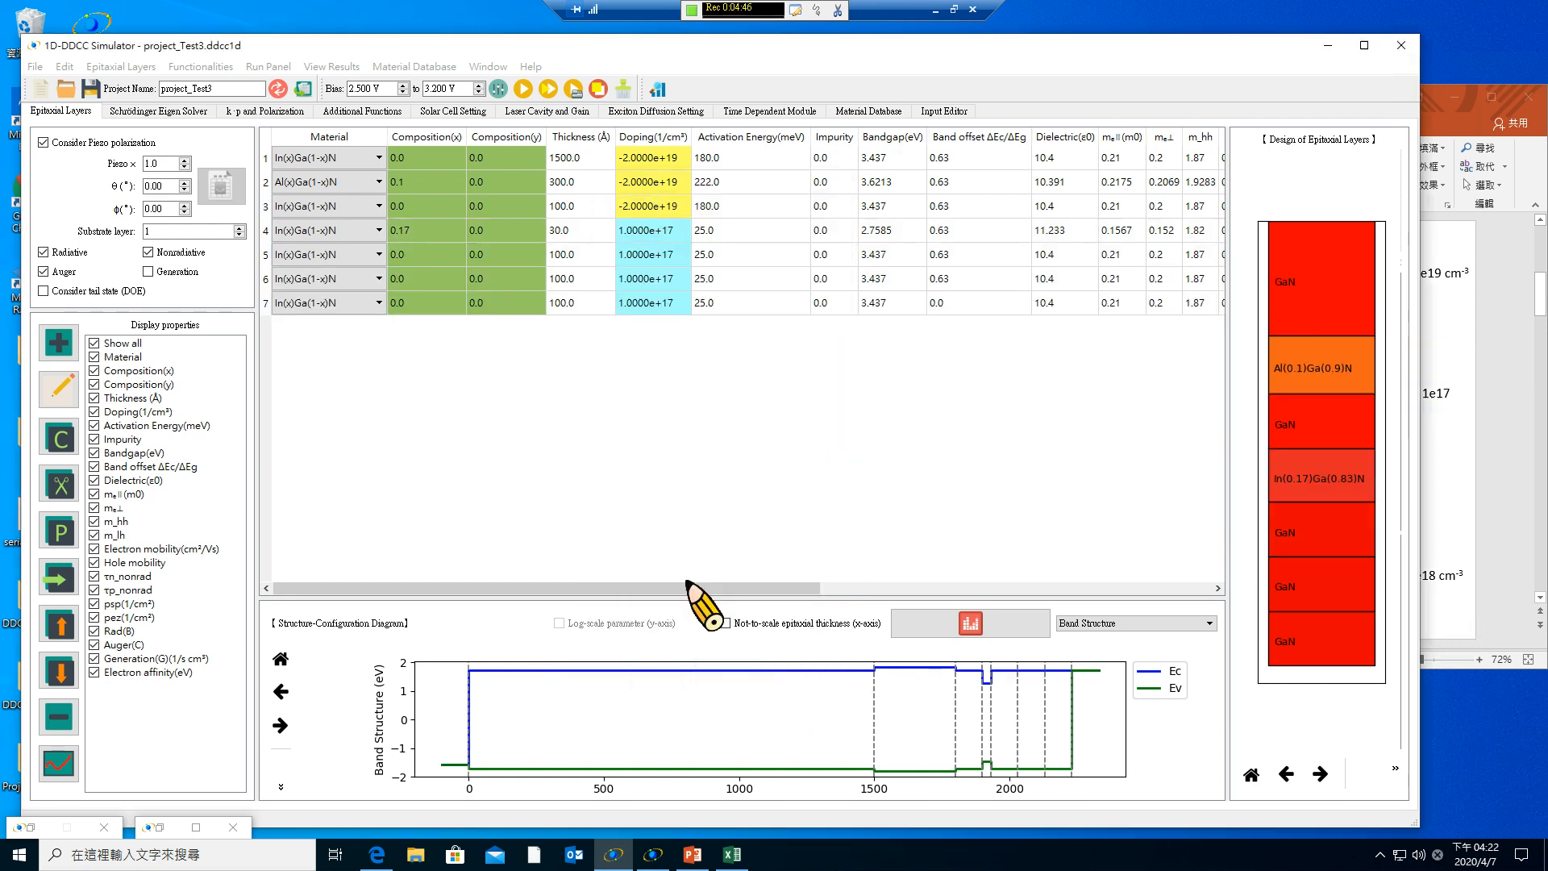
# Try to copy the quantum well in layer 4 and paste it over layer 6.
pyautogui.click(311, 234)
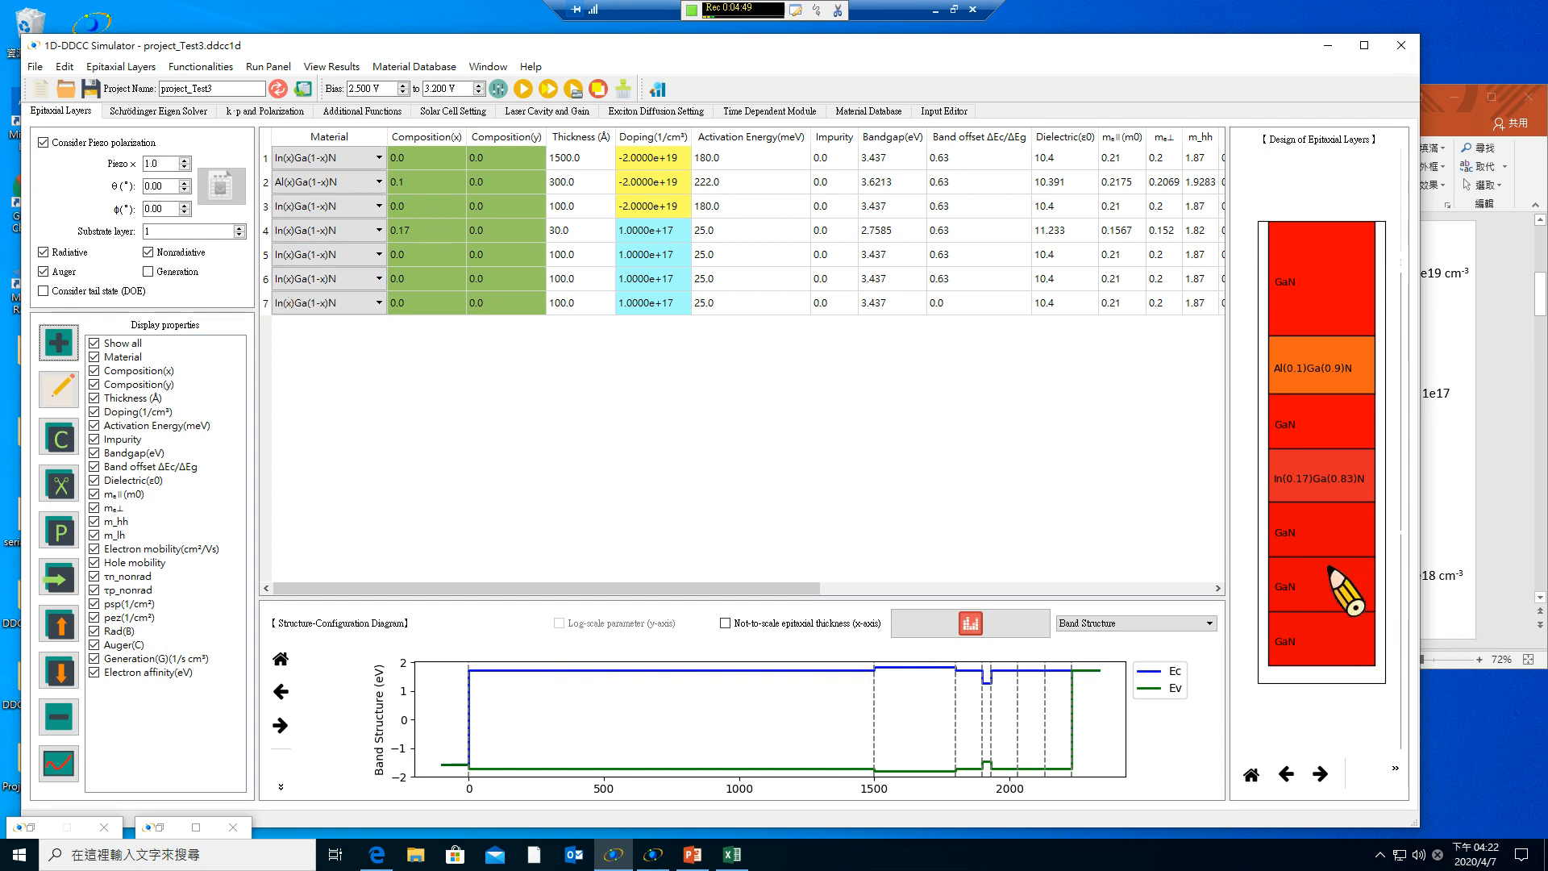
pyautogui.click(266, 231)
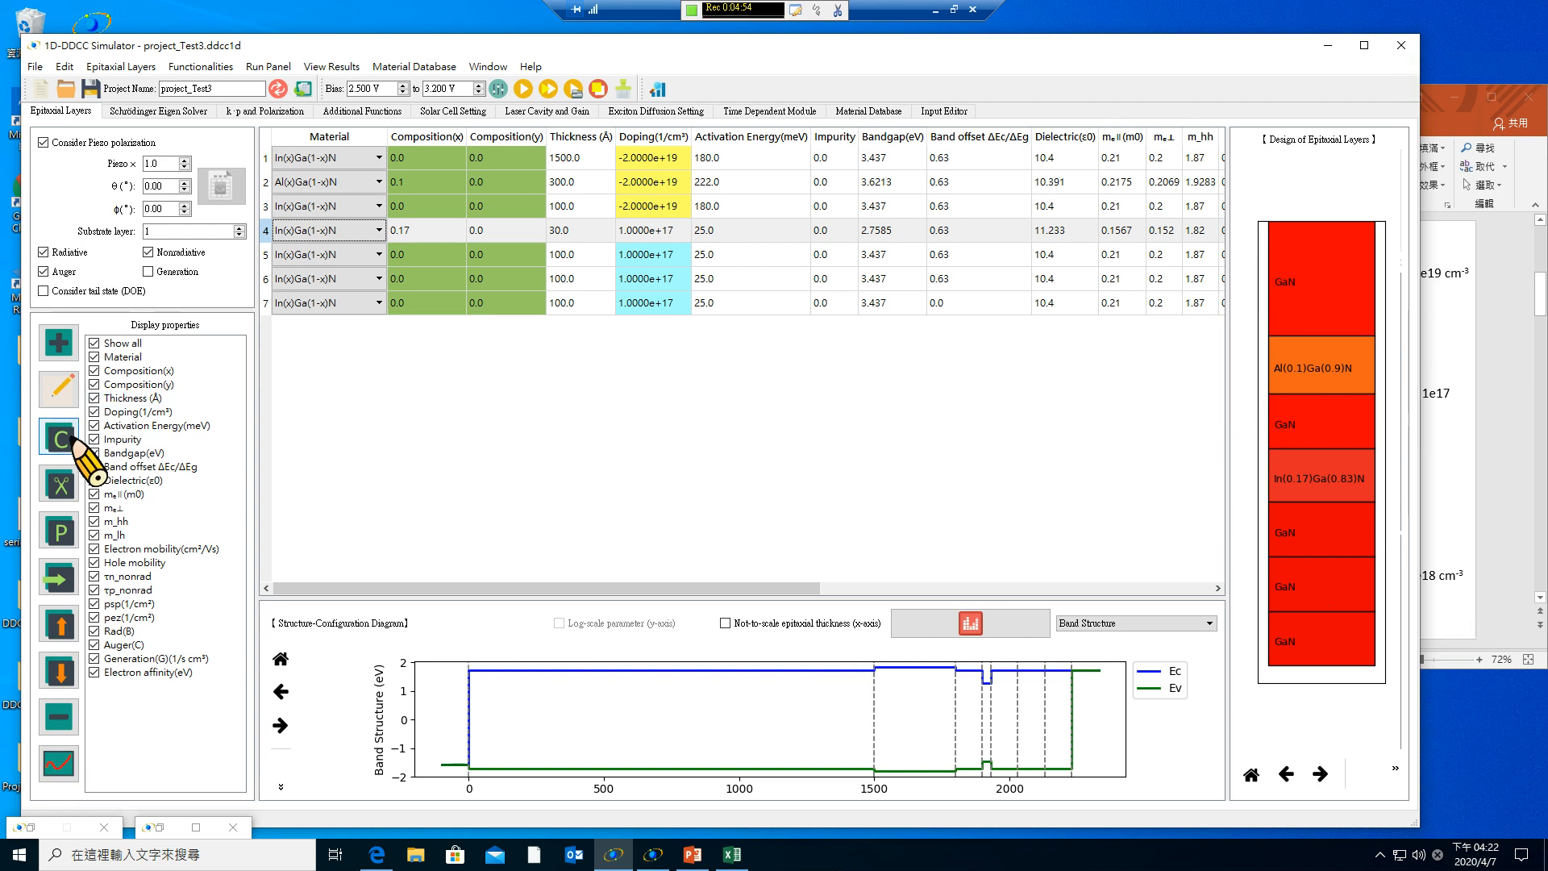
pyautogui.click(268, 232)
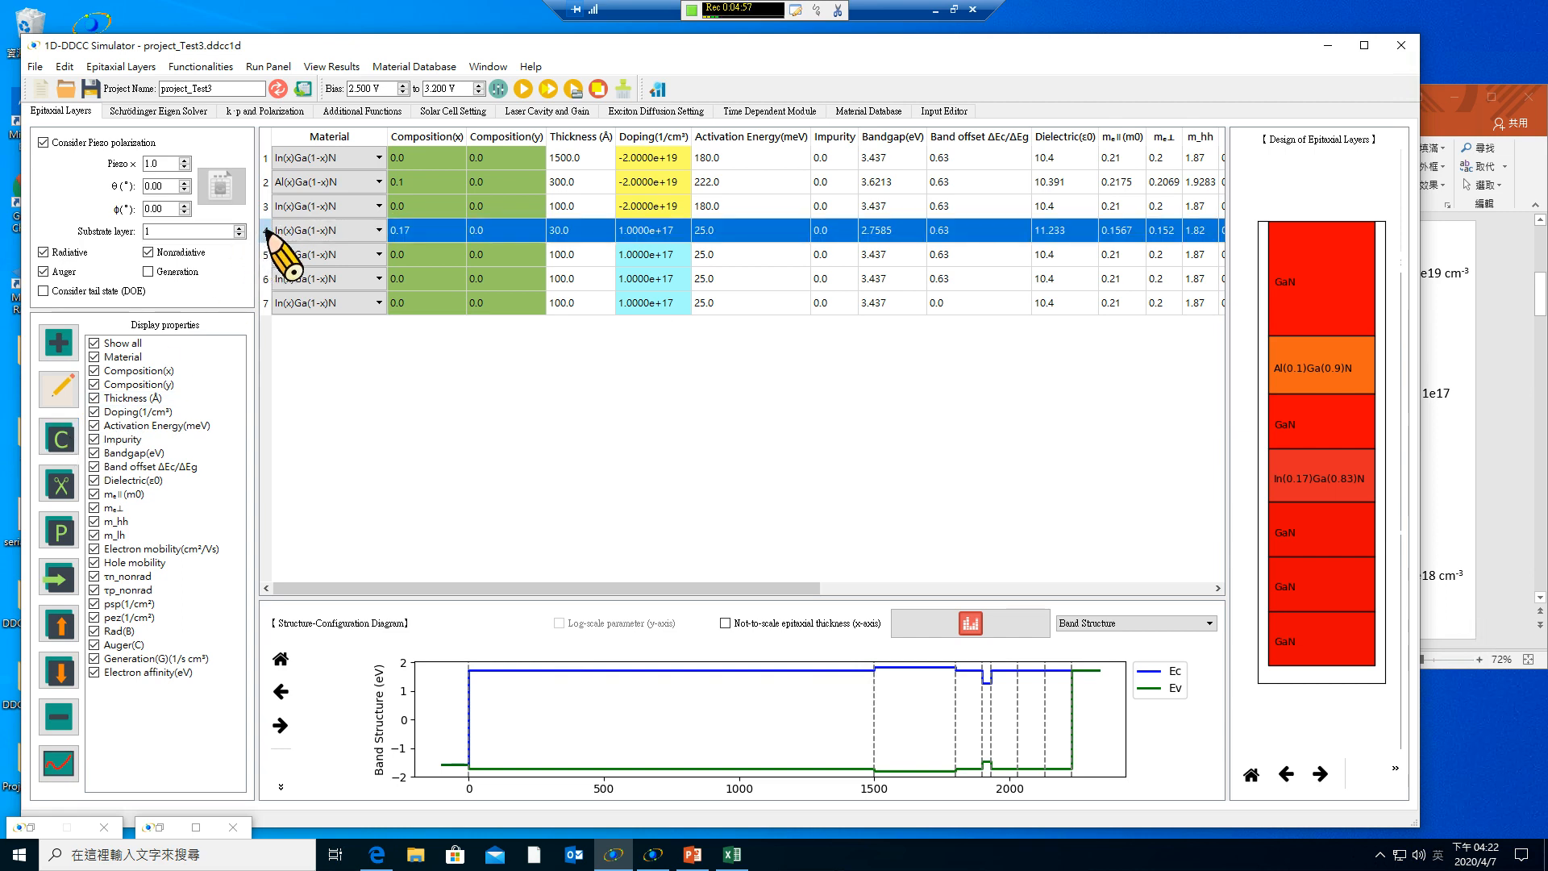
pyautogui.click(267, 280)
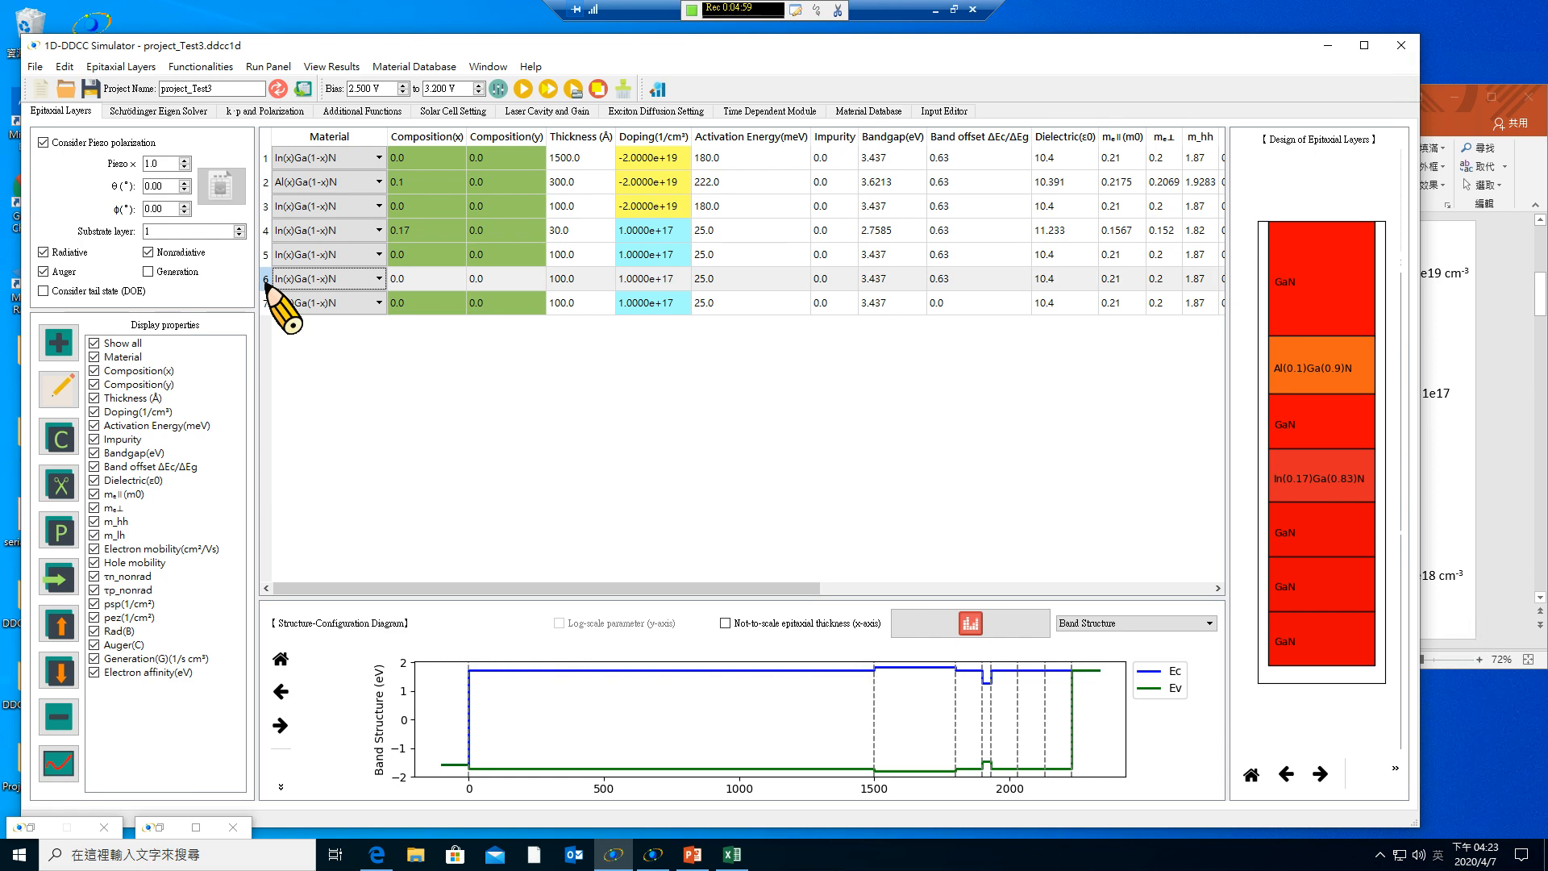
pyautogui.hotkey('ctrl', 'v')
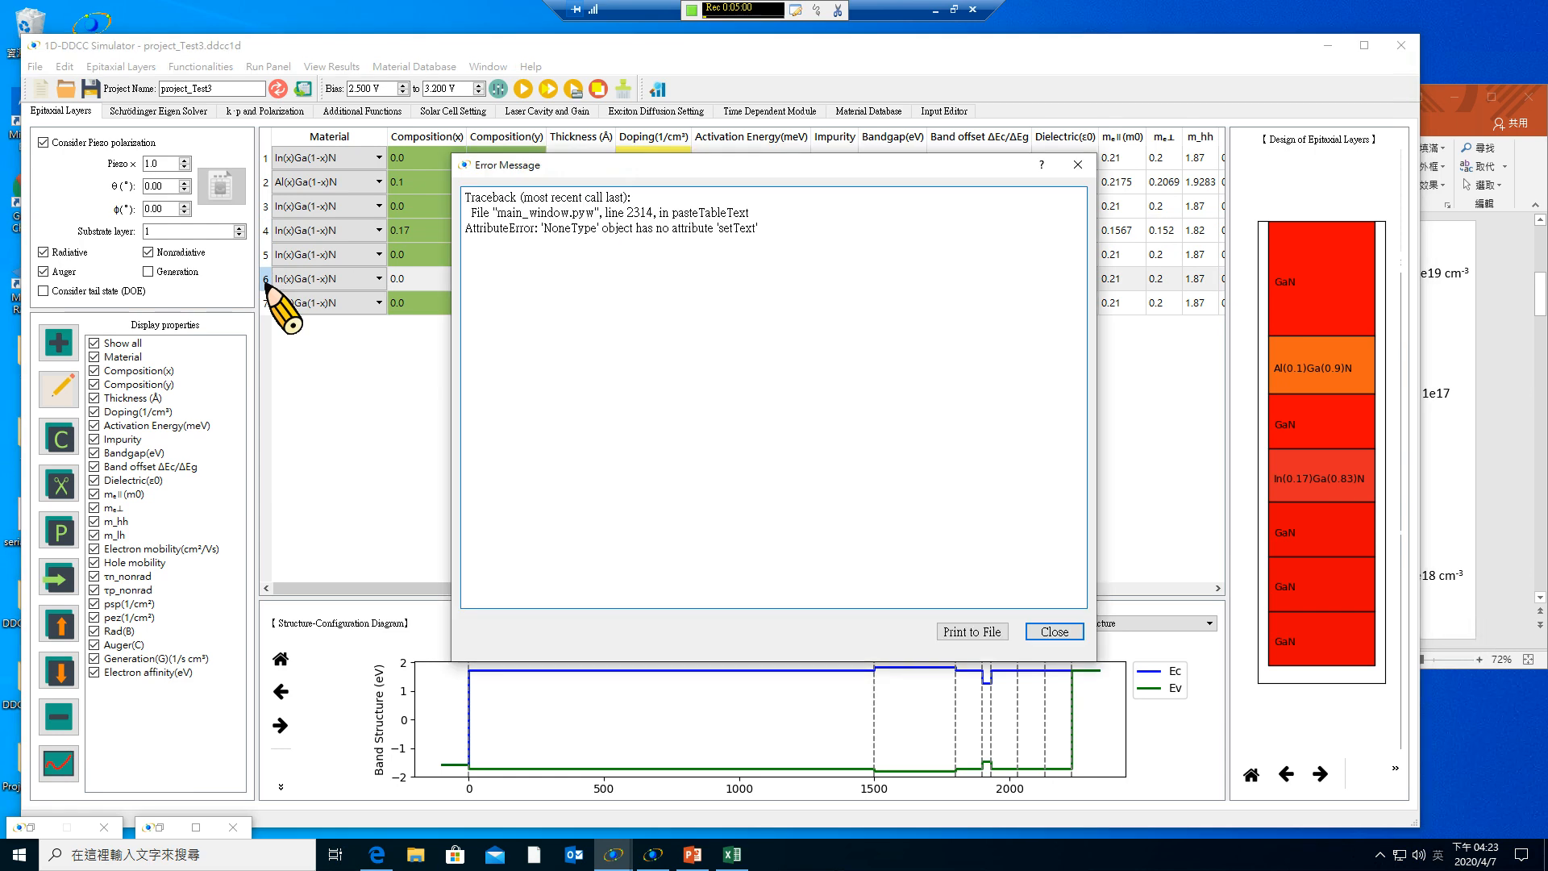
pyautogui.click(1054, 631)
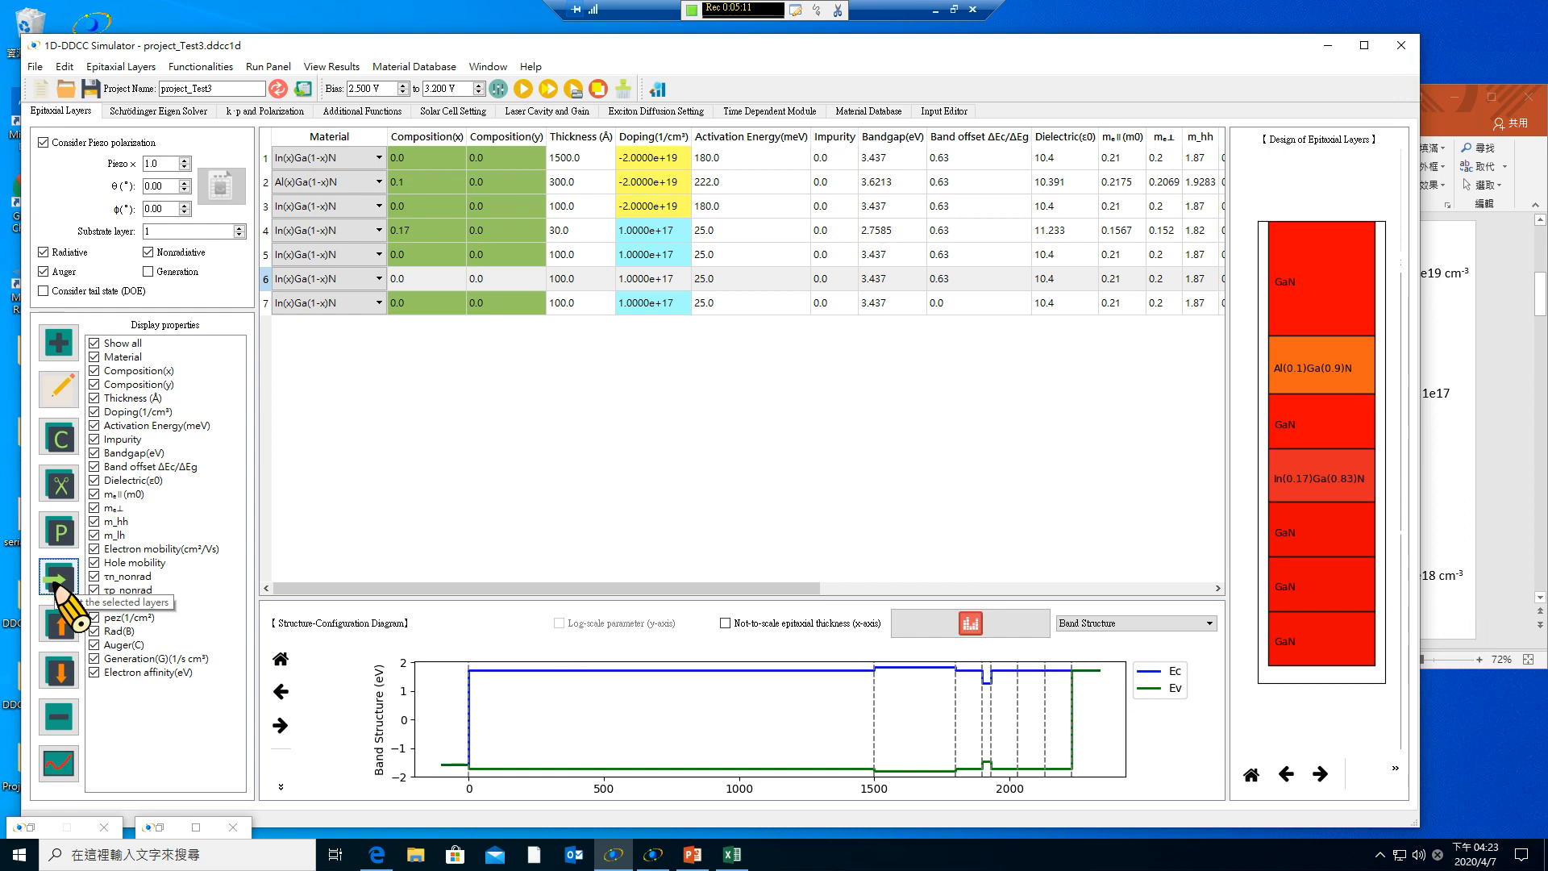
# Insert one copy of the layer 4 quantum well after layer 6, and delete the extra GaN barrier in layer 6.
pyautogui.click(266, 231)
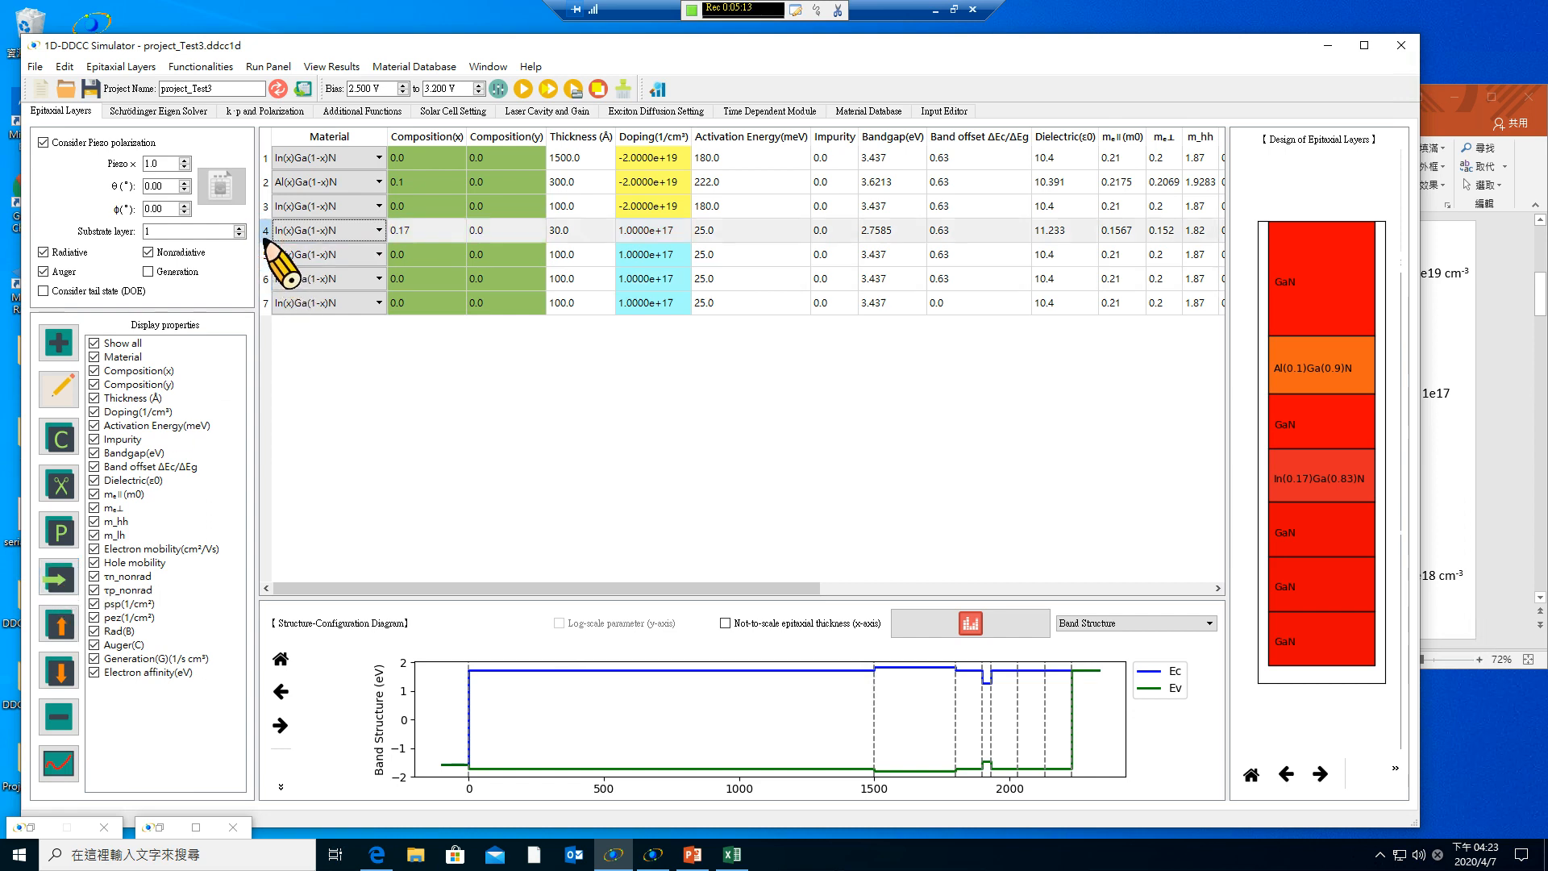
pyautogui.click(65, 442)
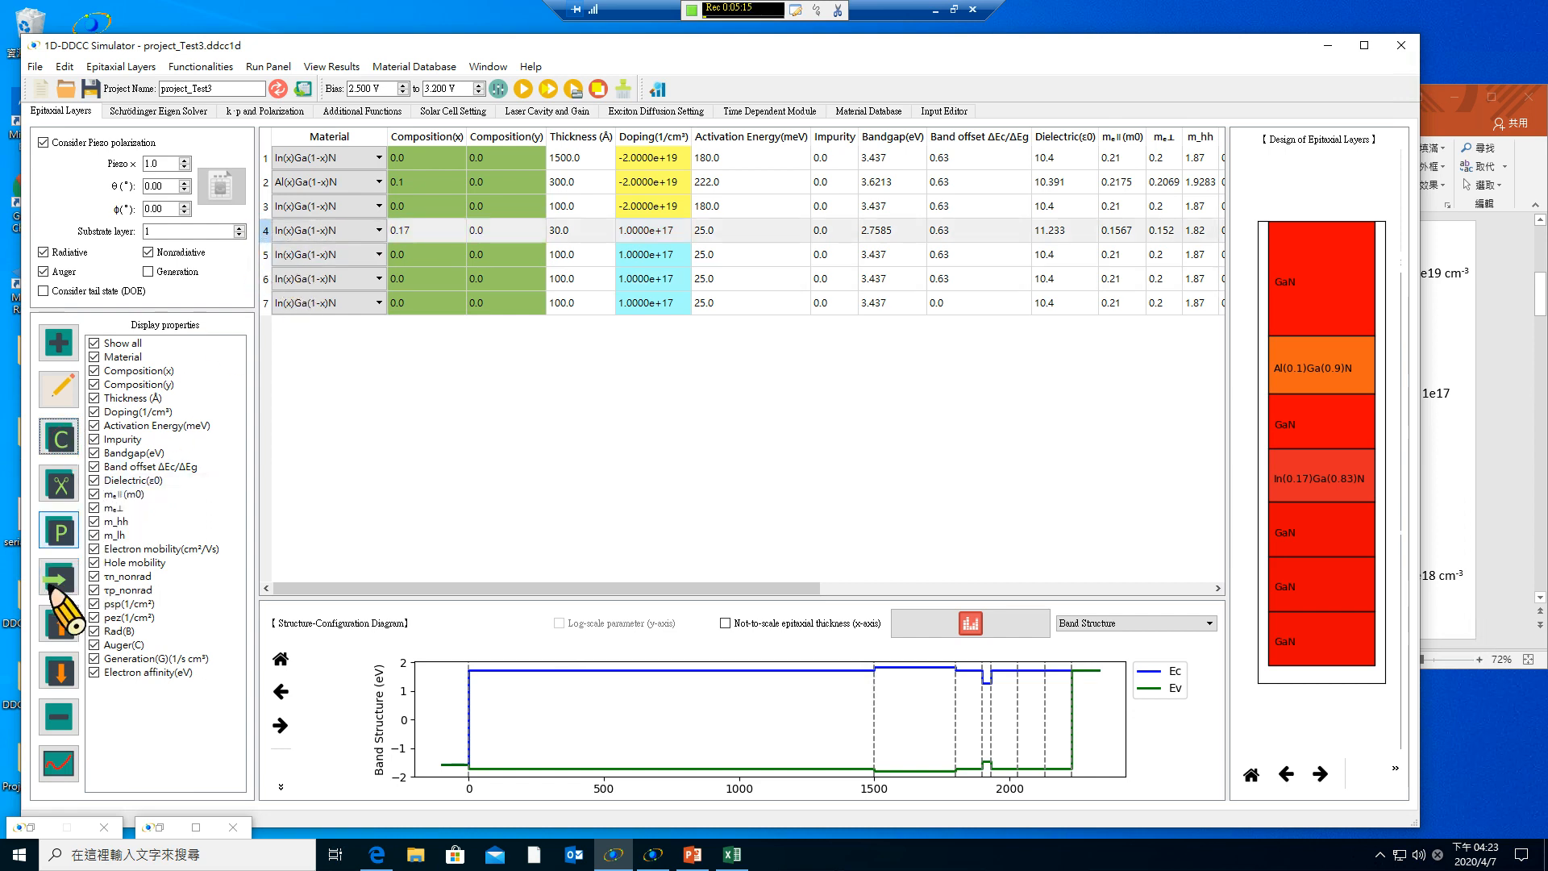
pyautogui.click(268, 279)
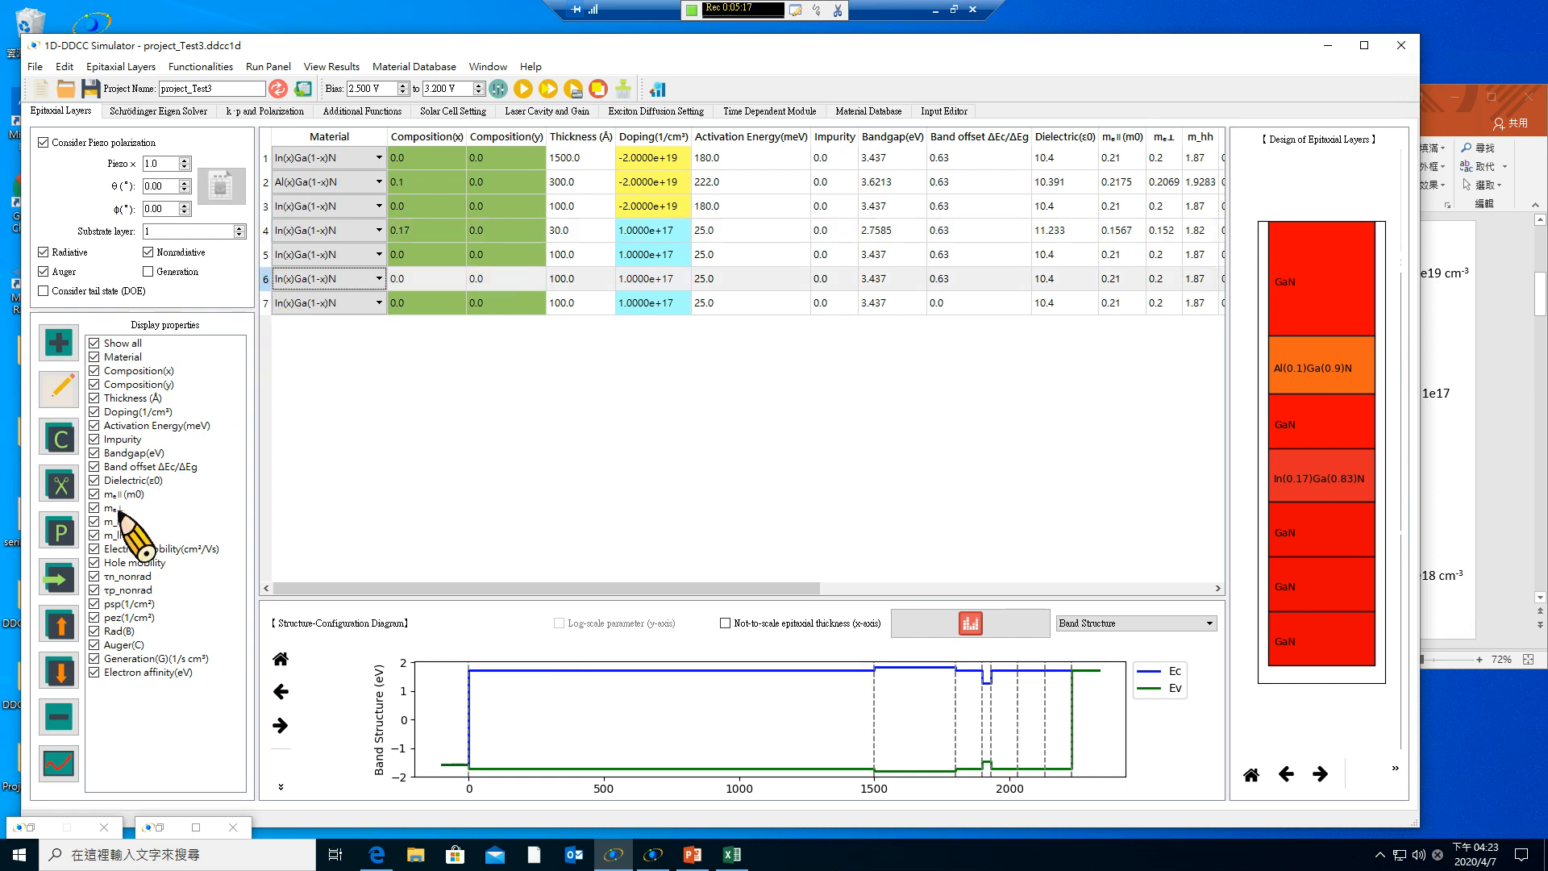
pyautogui.click(59, 578)
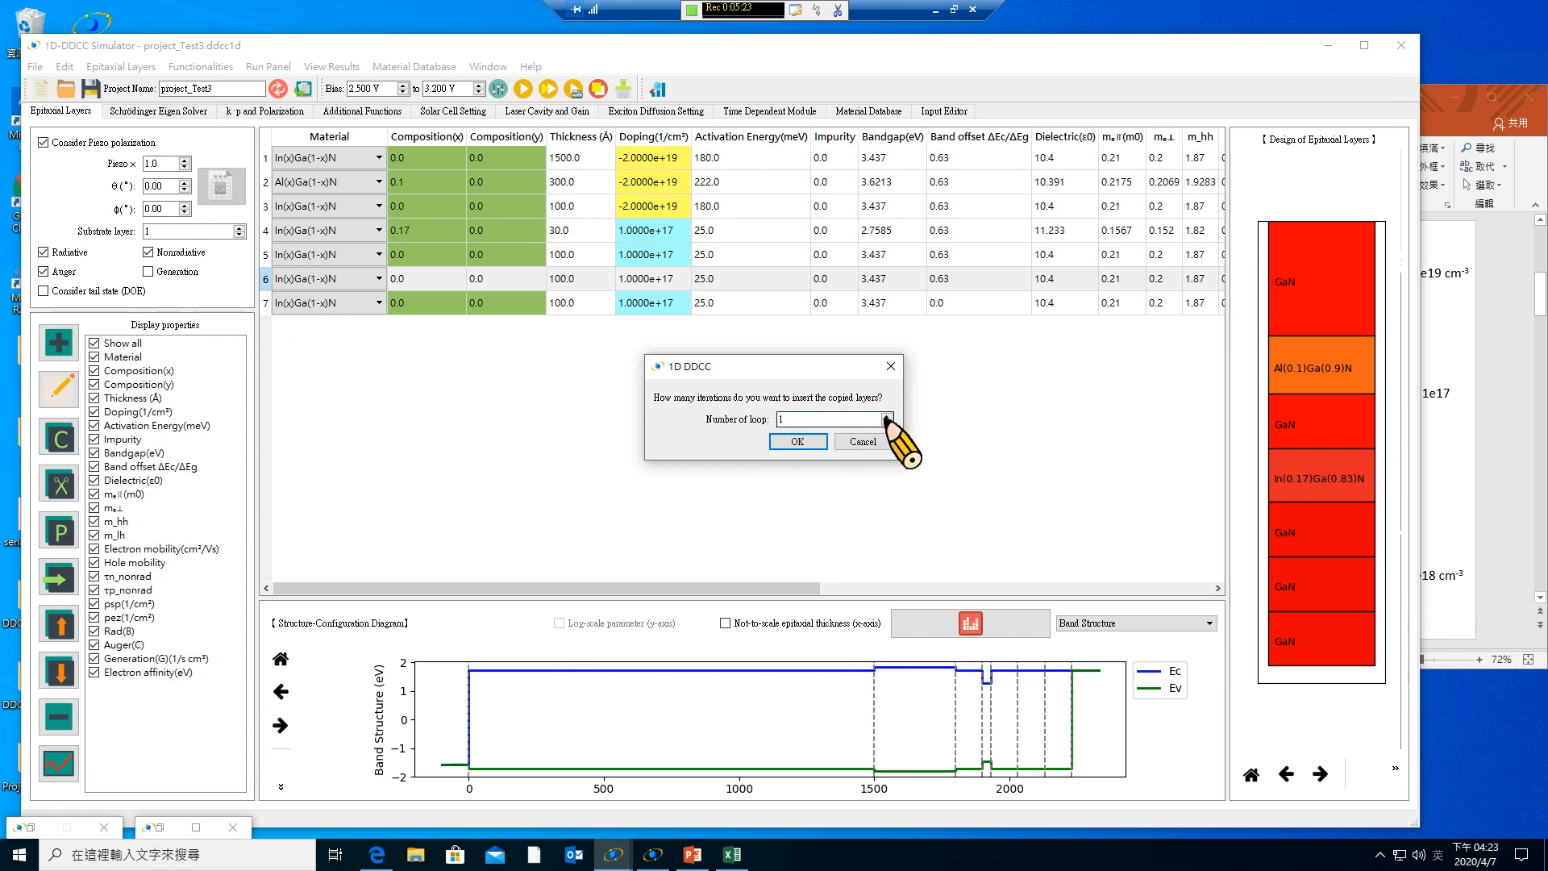
pyautogui.click(798, 441)
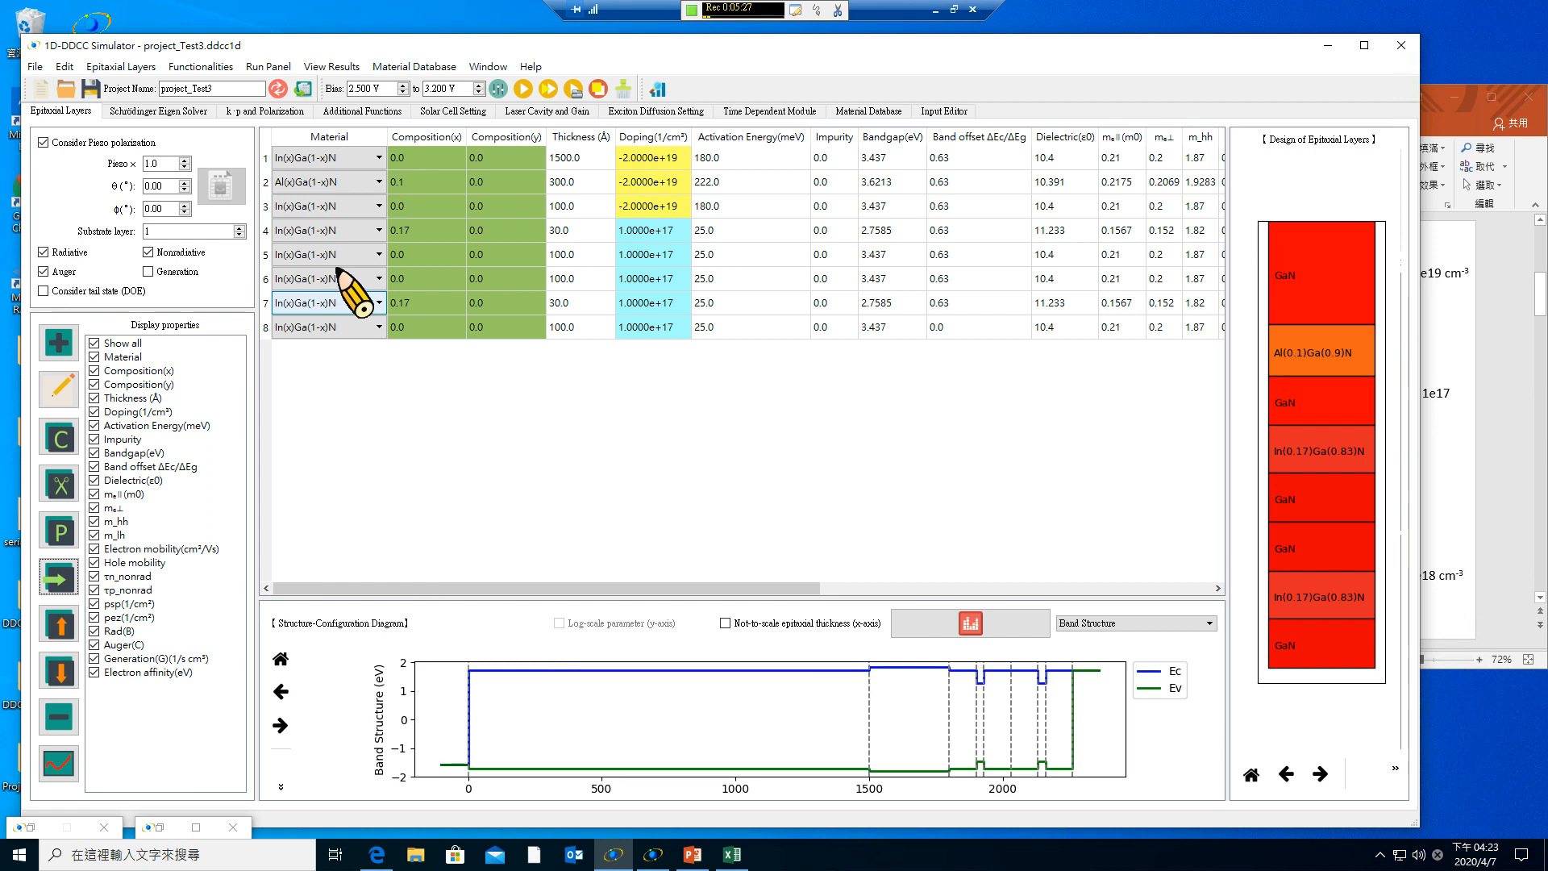
pyautogui.click(265, 279)
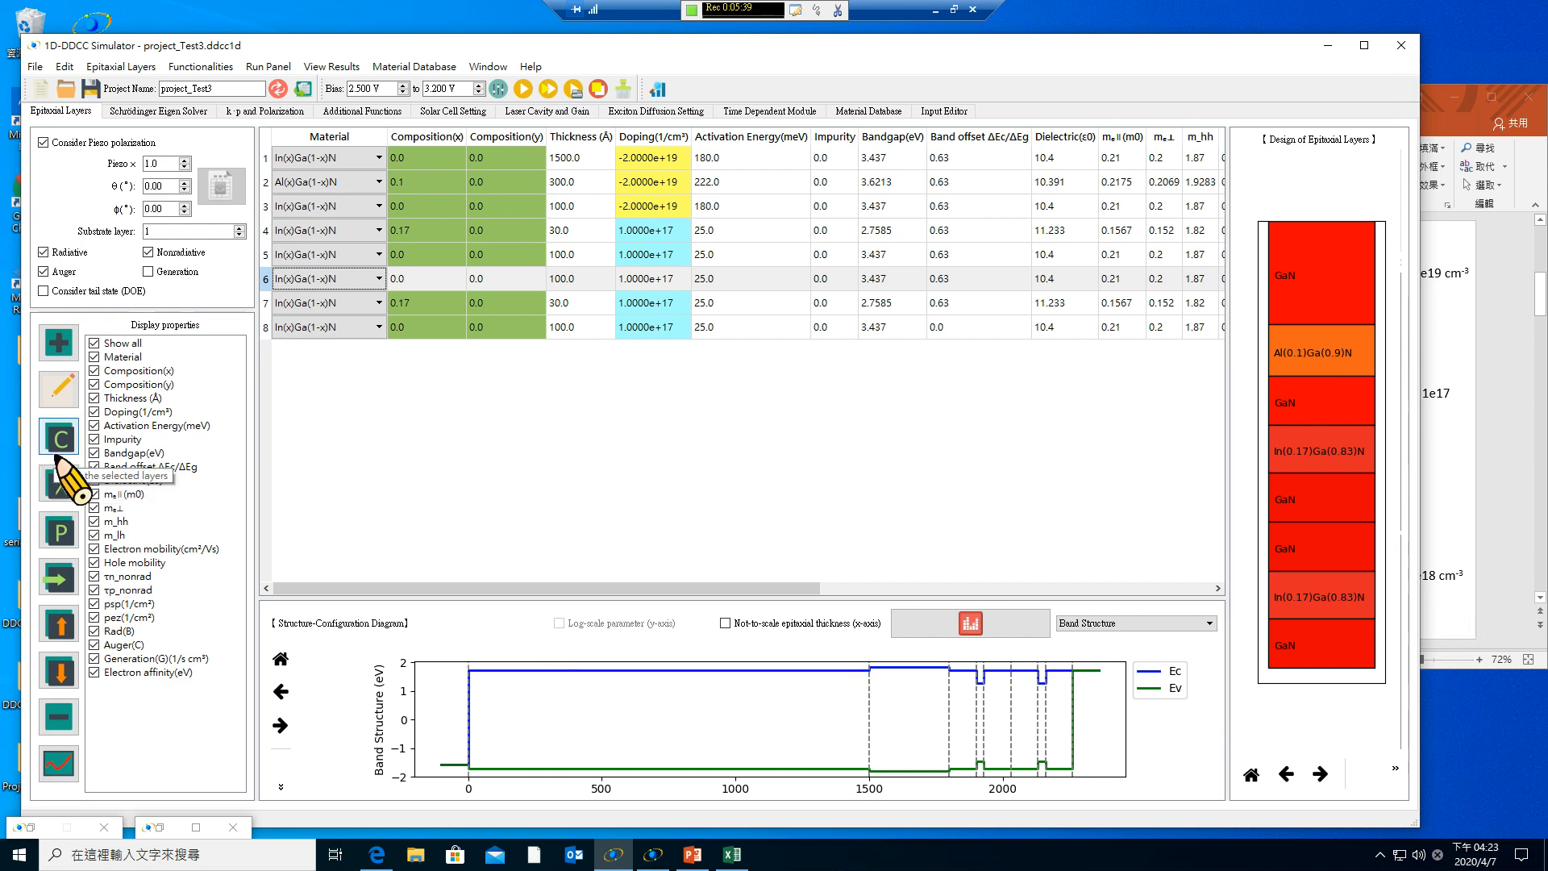
pyautogui.click(60, 715)
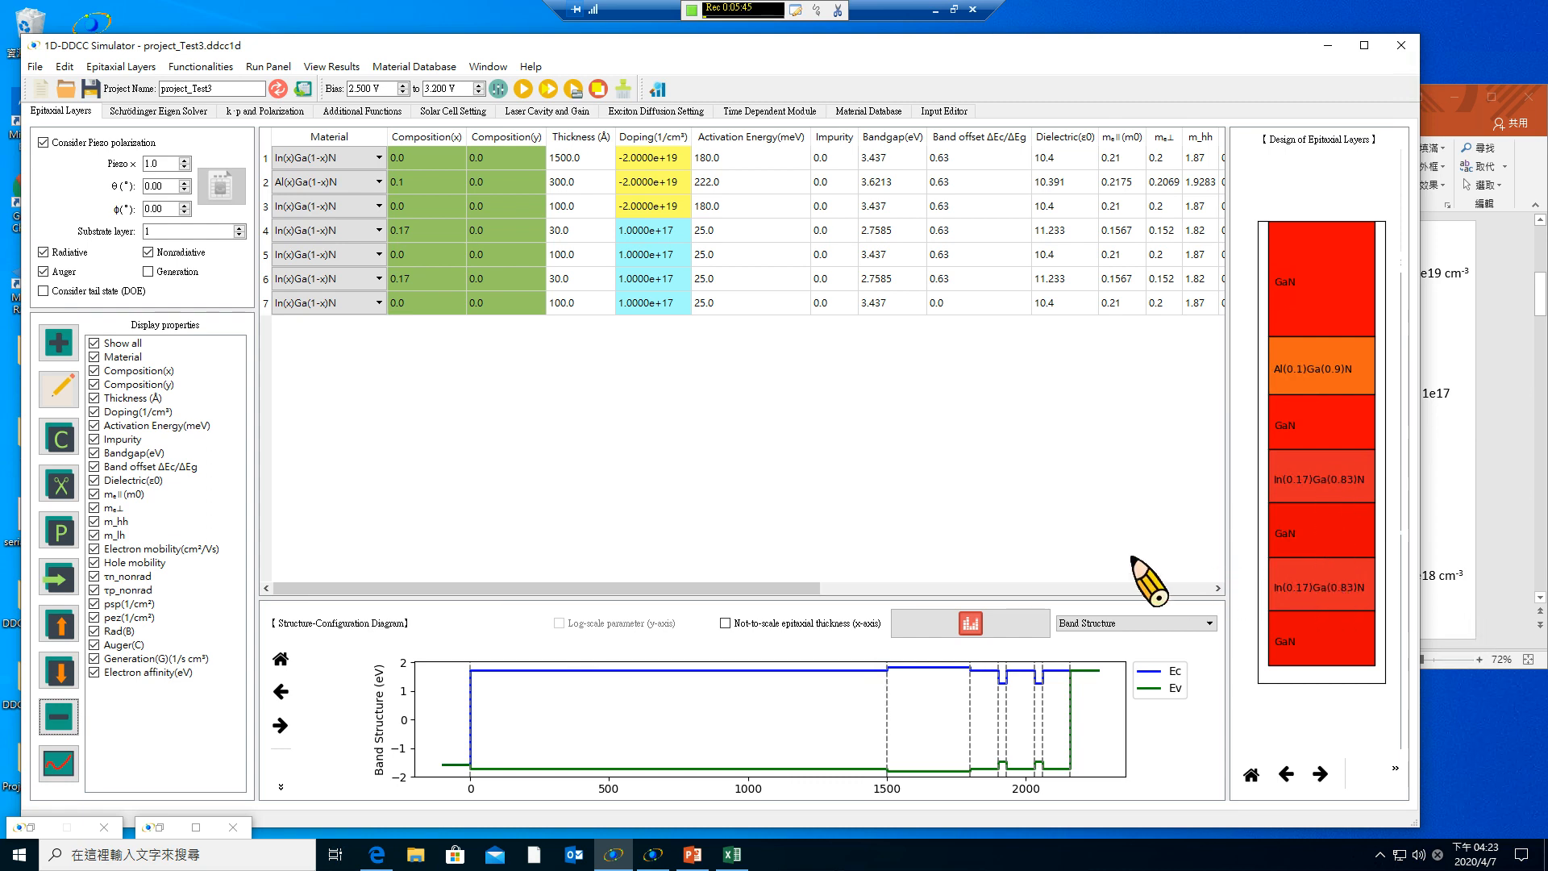
# Copy the well and barrier pair in layers 4 and 5, and insert it four times after layer 7.
pyautogui.moveTo(265, 231); pyautogui.dragTo(268, 254)
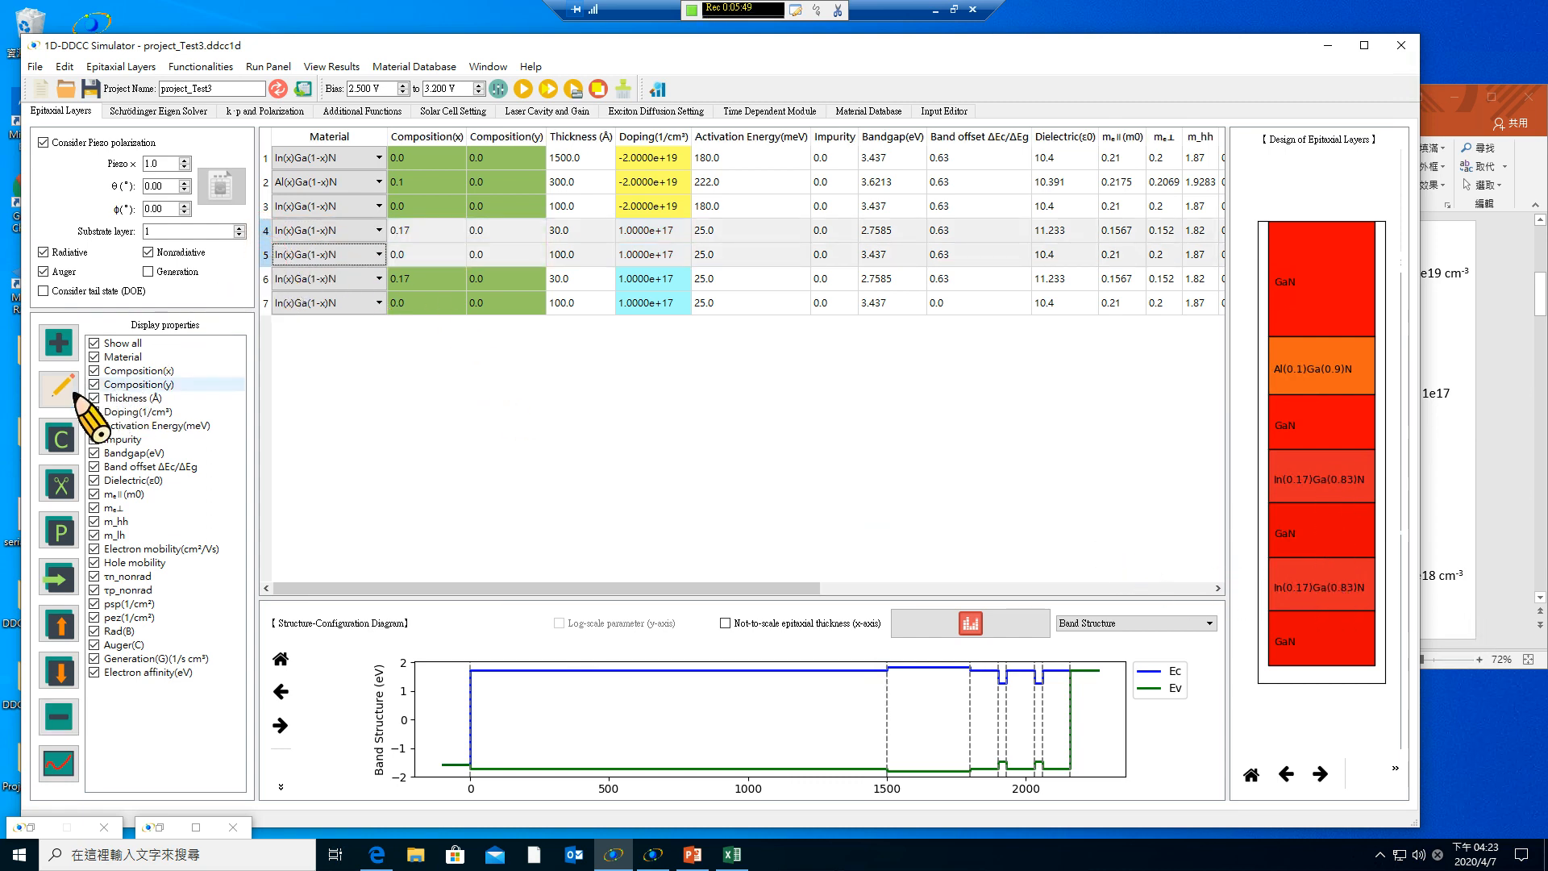
pyautogui.click(60, 439)
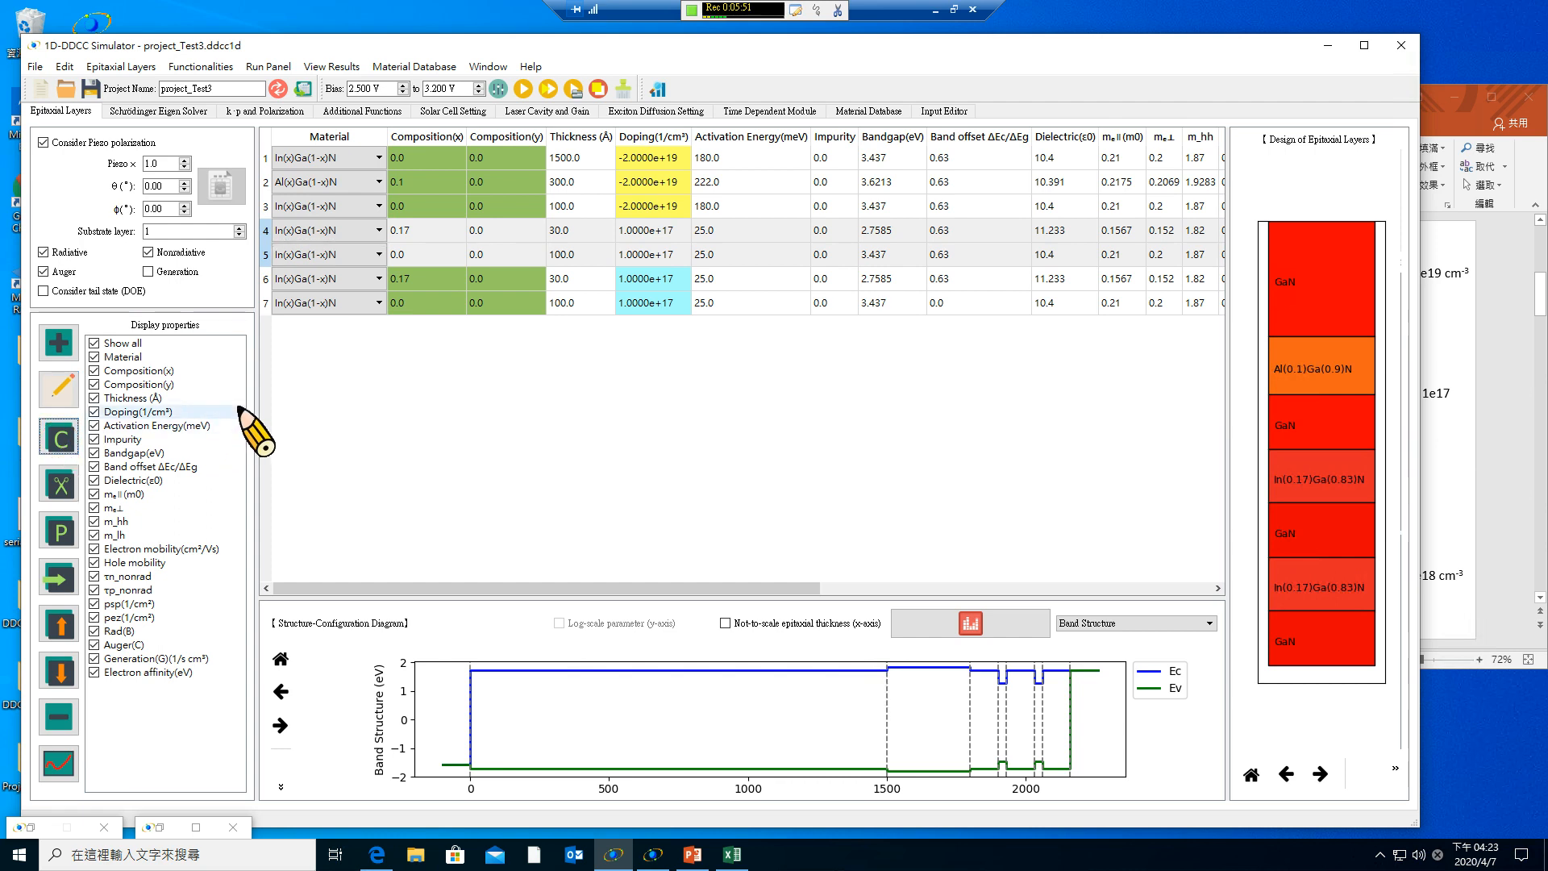
pyautogui.click(266, 305)
pyautogui.click(58, 578)
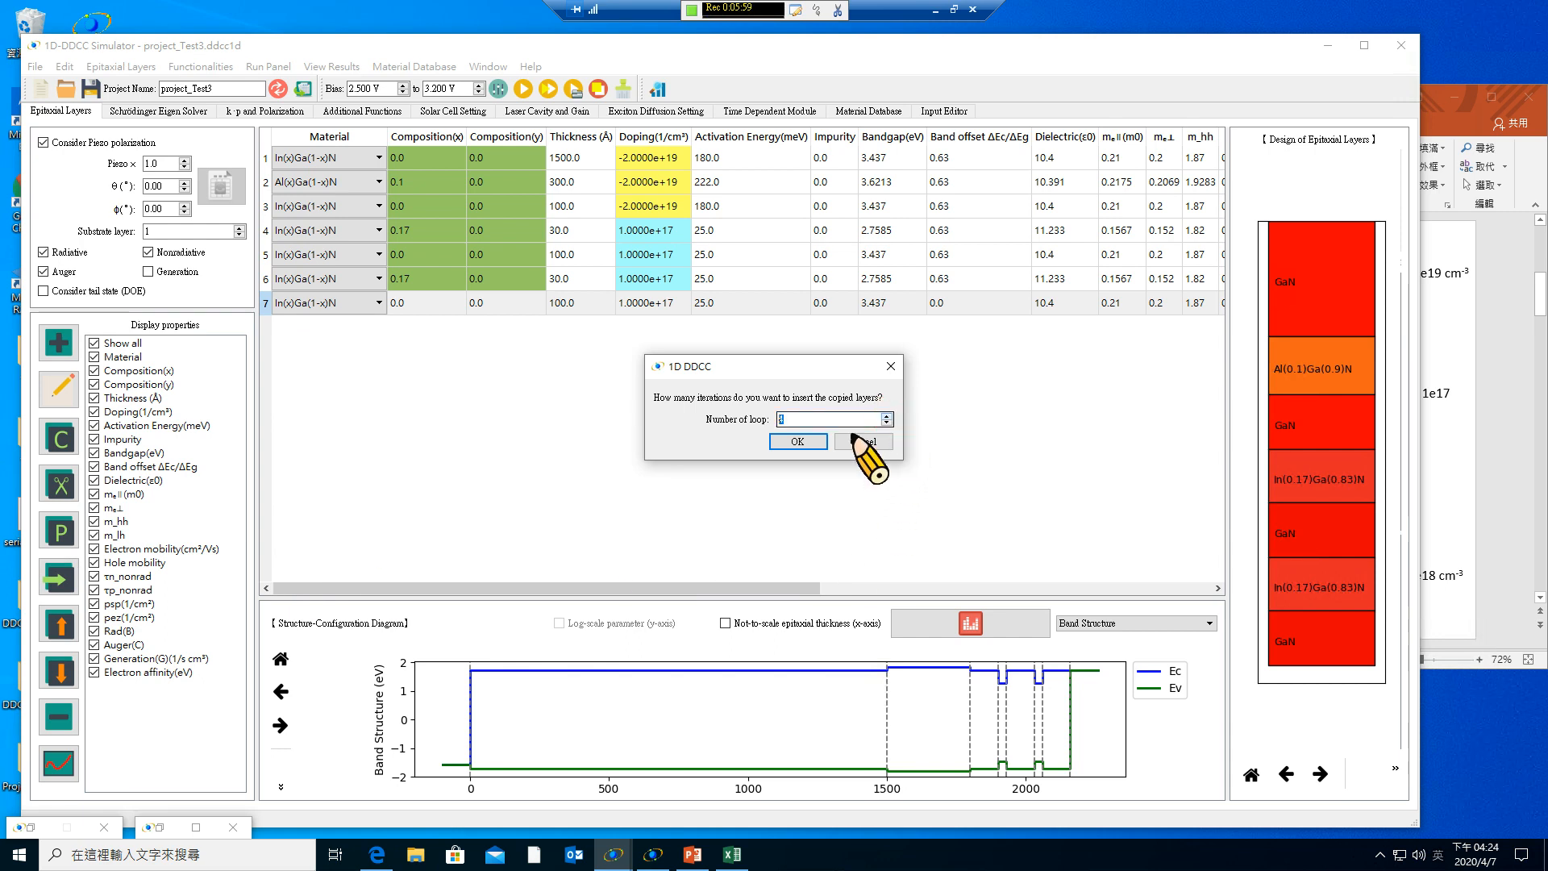
pyautogui.click(797, 441)
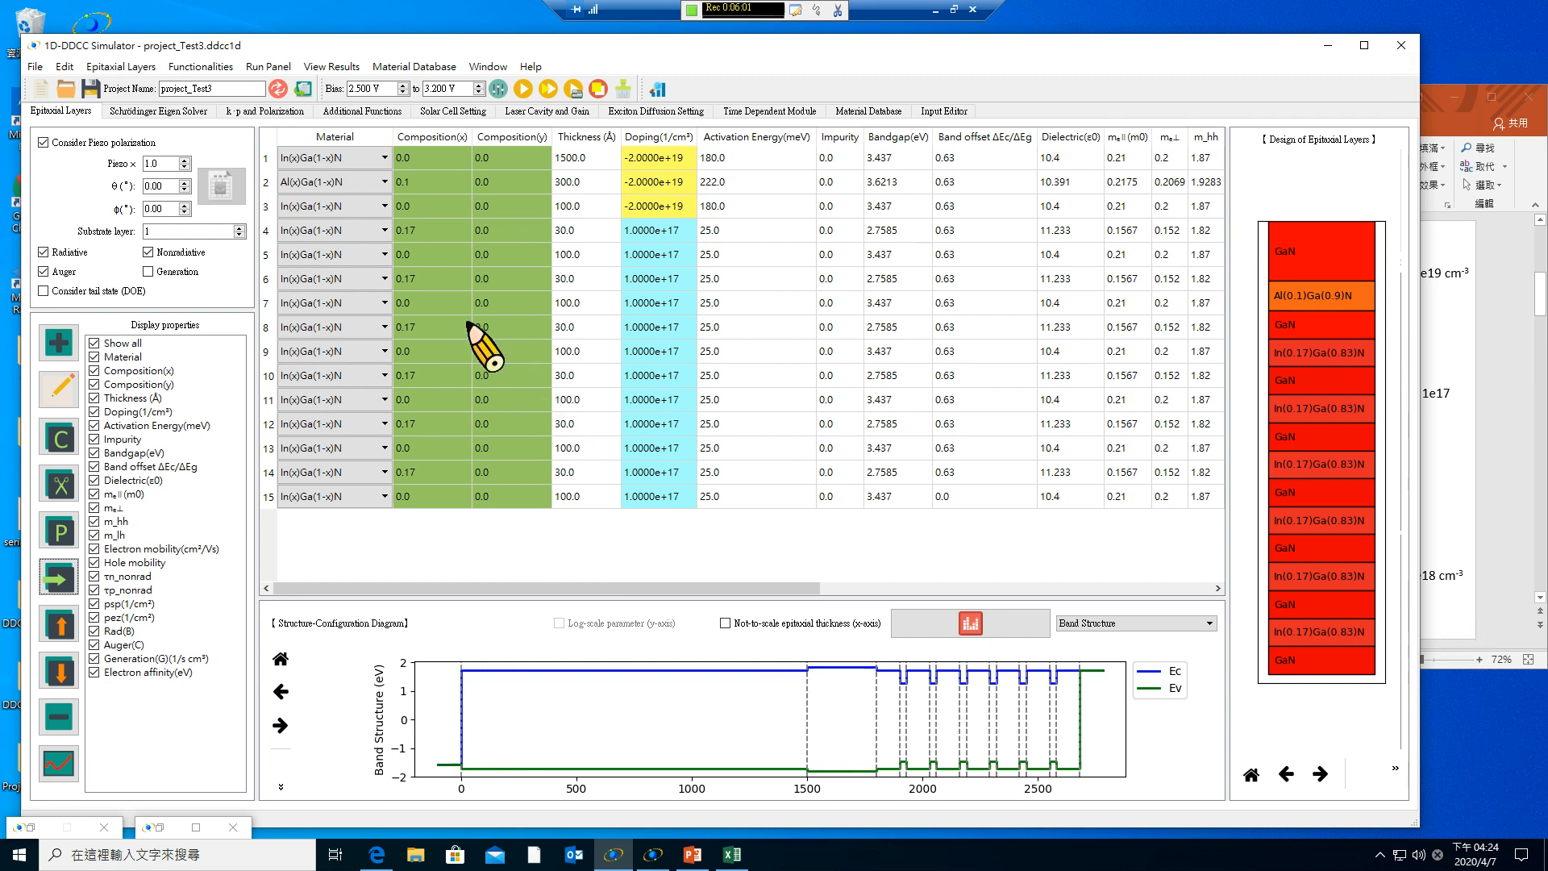
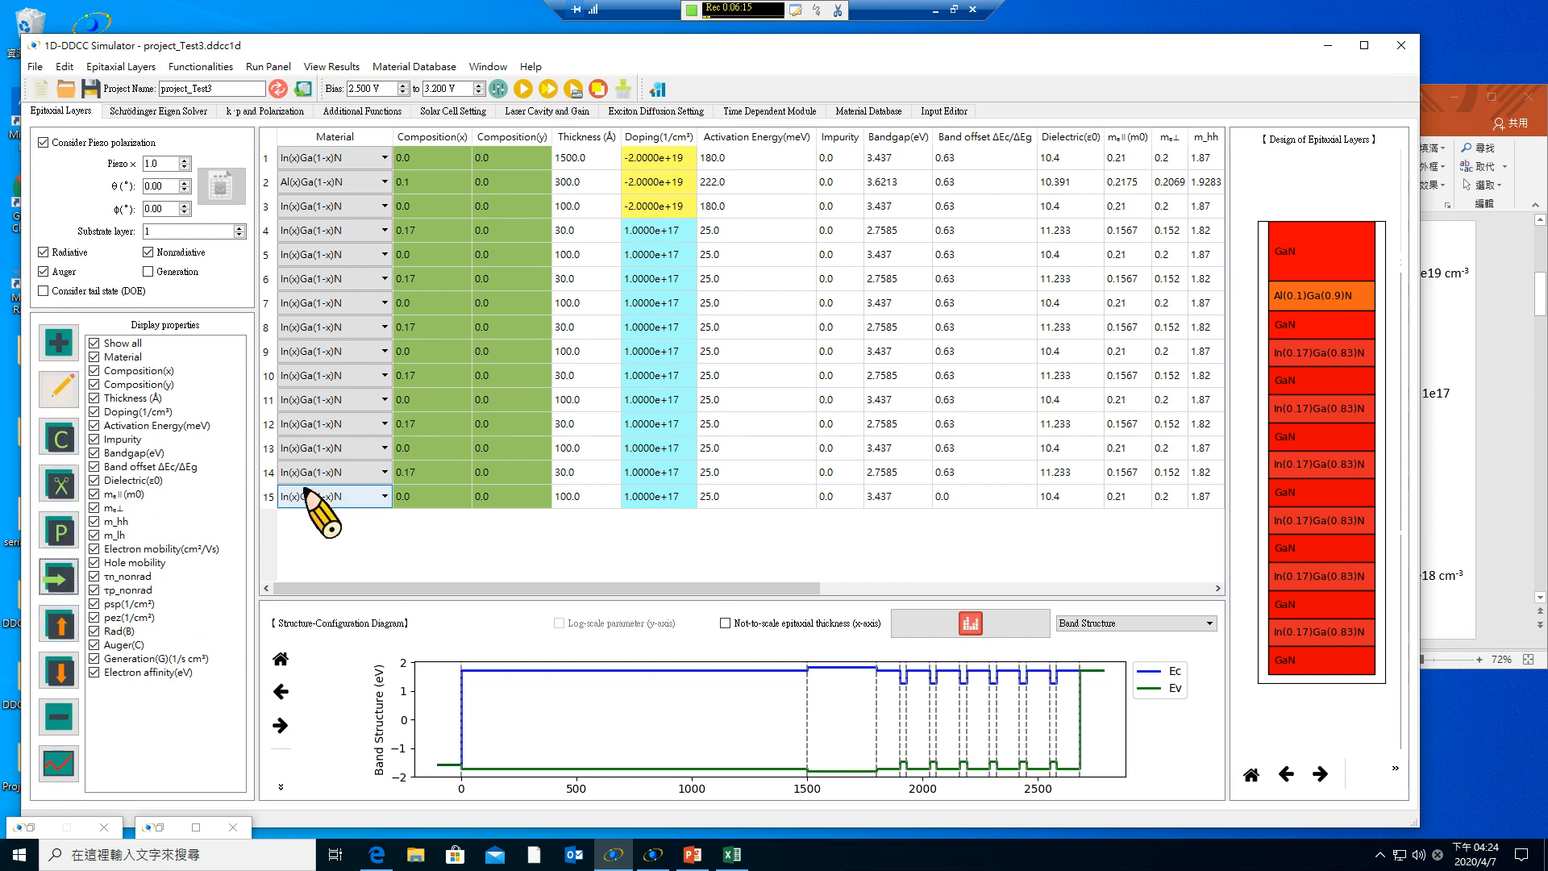
# Change the material of the quantum well in layer 8 to Al(x)Ga(1-x)N with the layer editor.
pyautogui.click(270, 328)
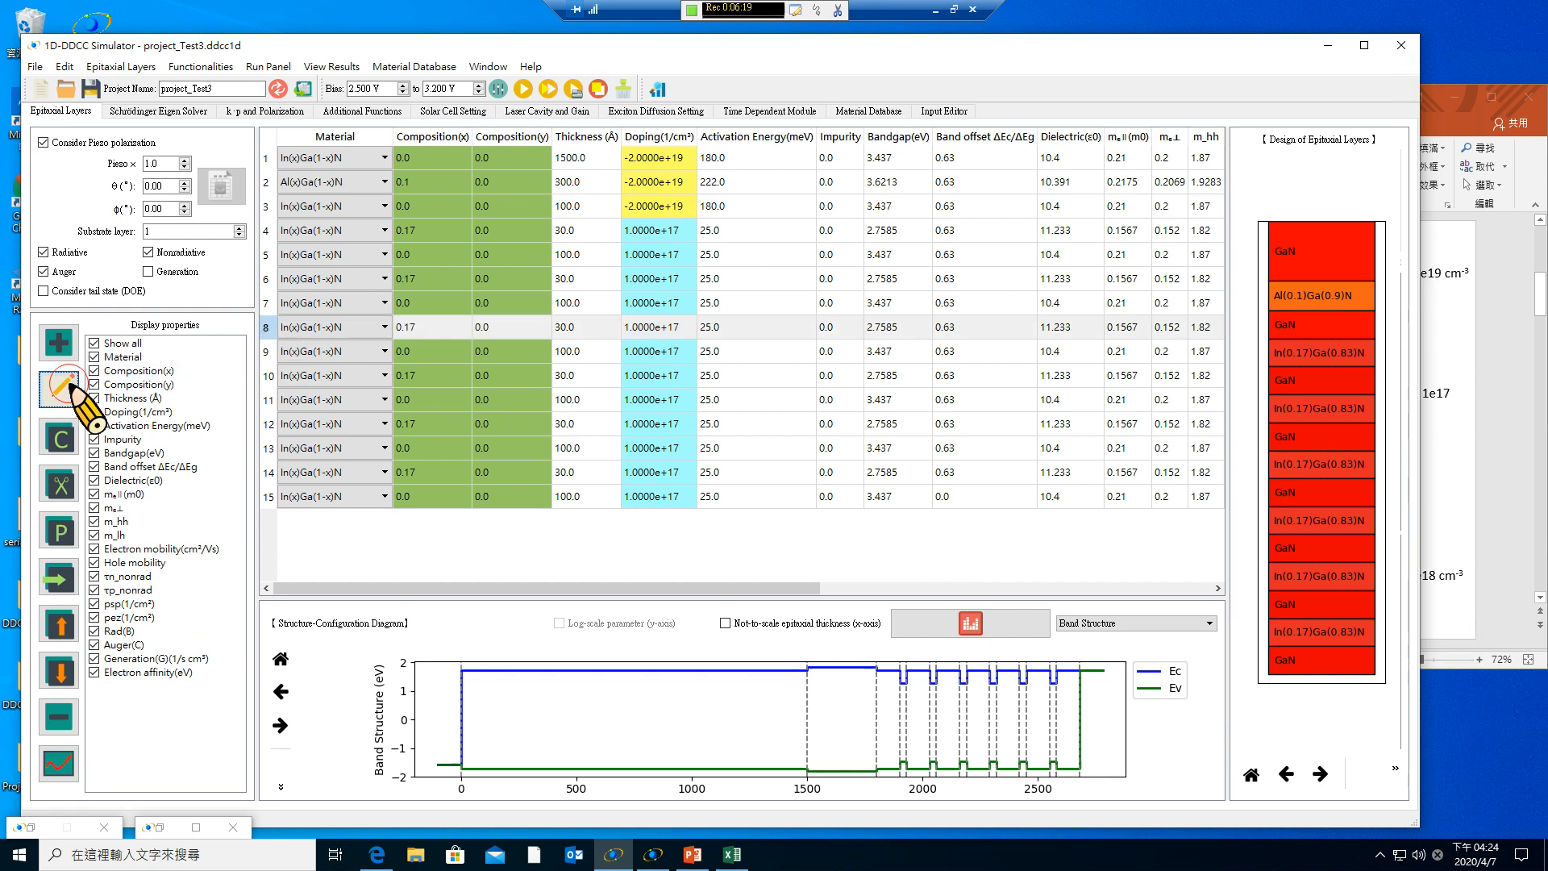
pyautogui.click(61, 386)
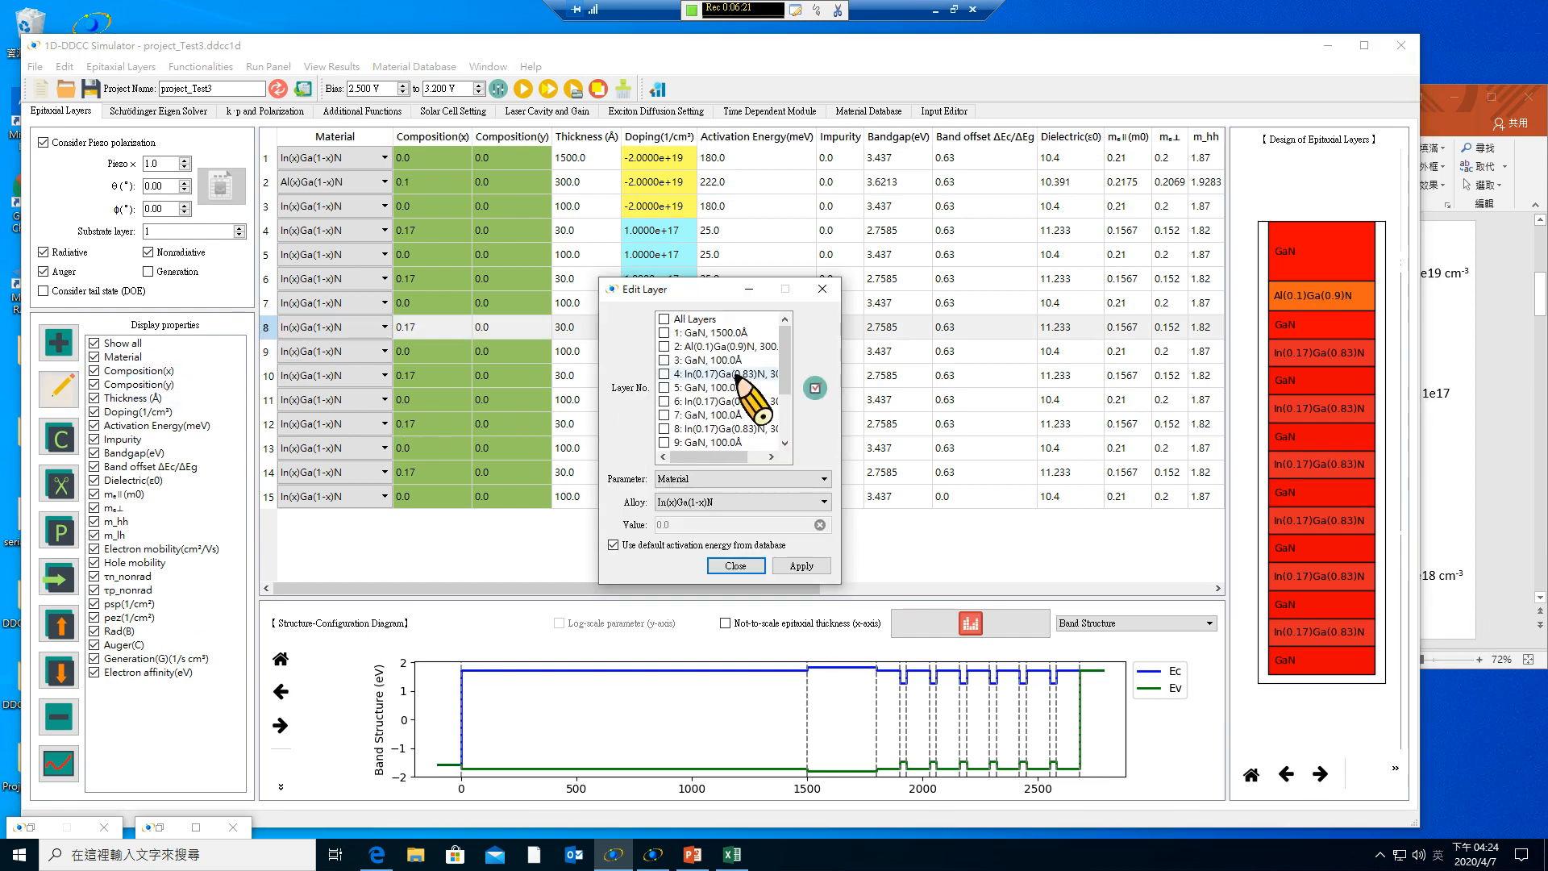
pyautogui.scroll(-1, 774, 375)
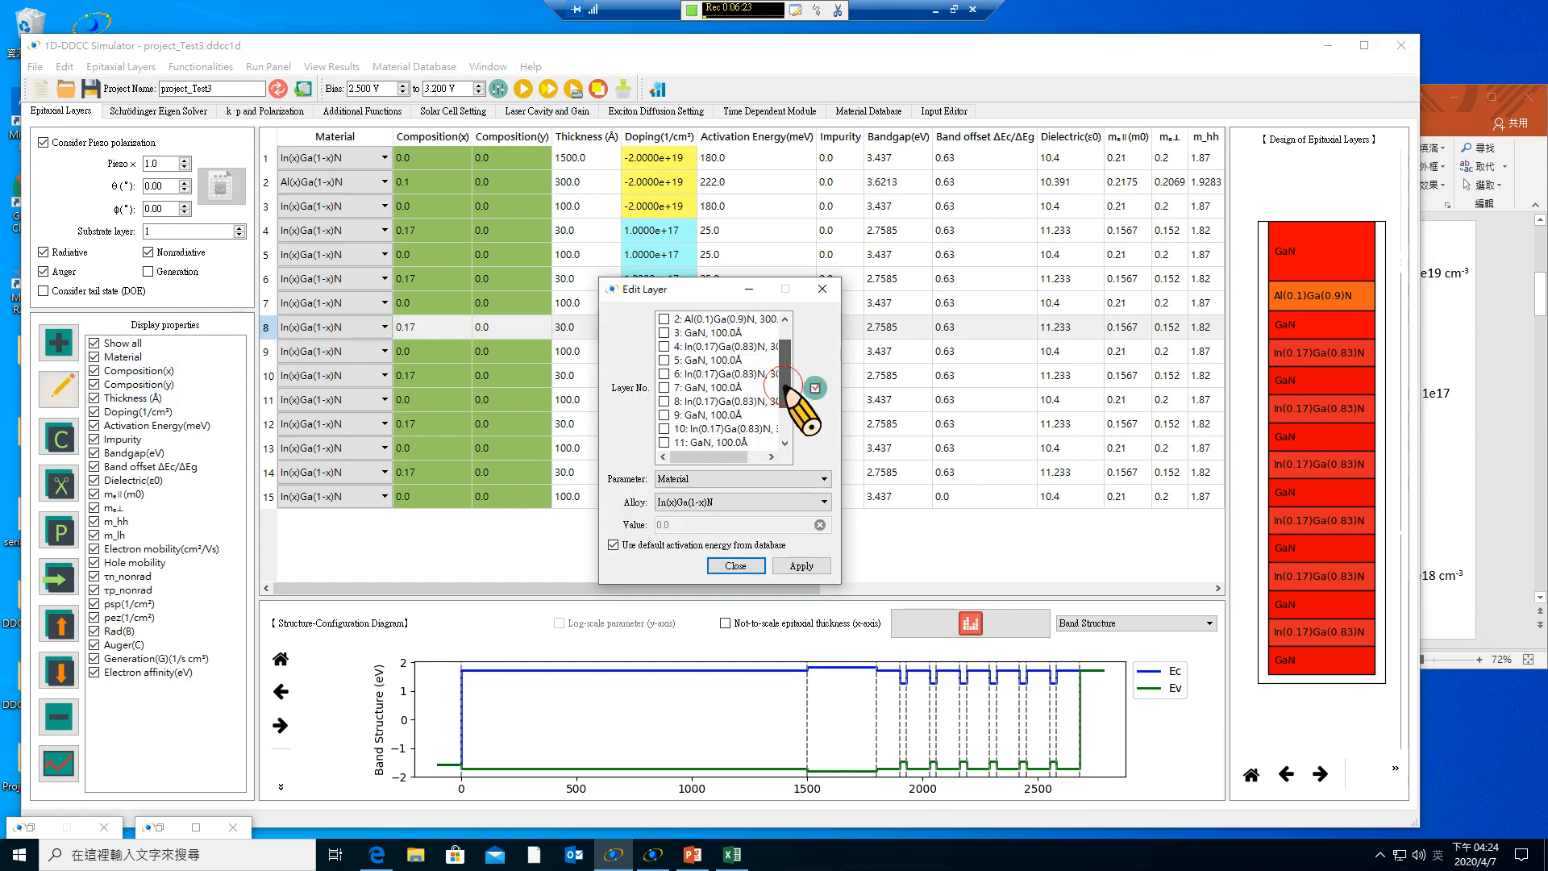
pyautogui.click(666, 403)
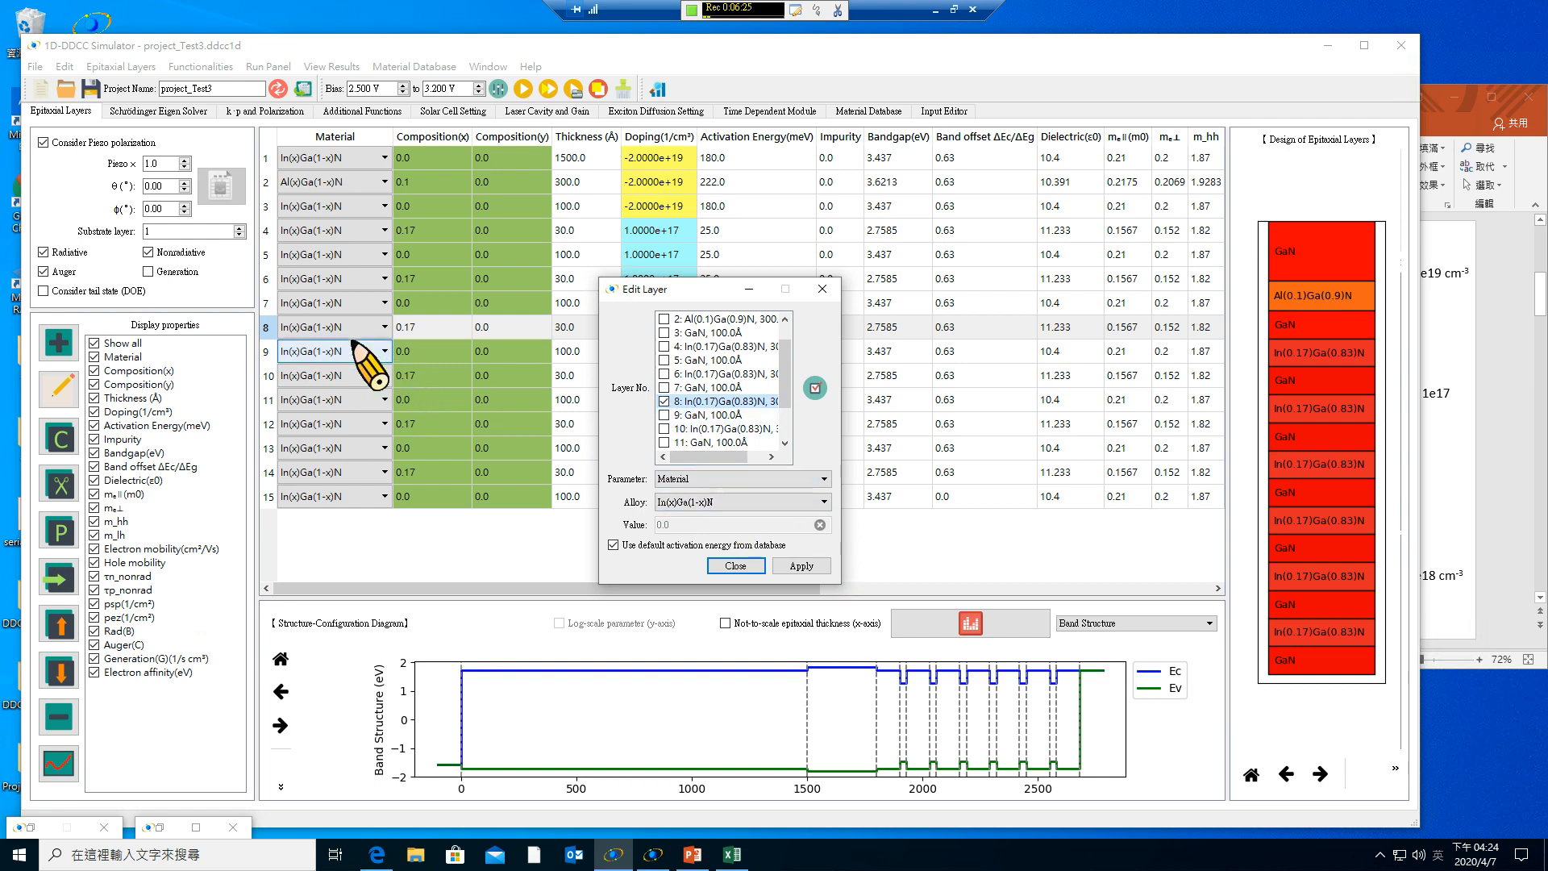
pyautogui.click(772, 503)
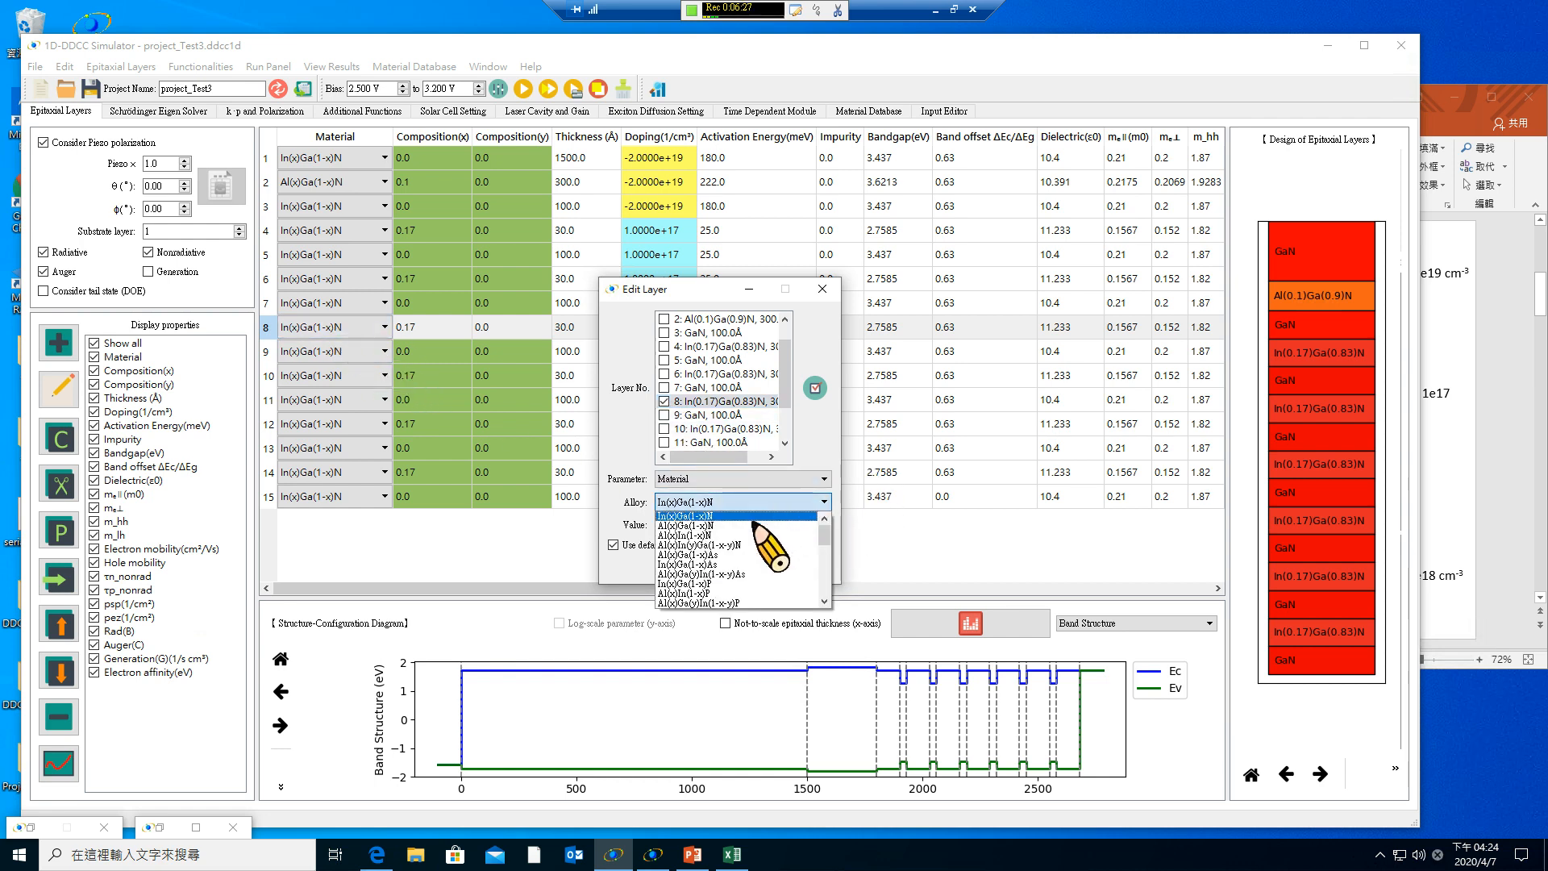
pyautogui.click(749, 526)
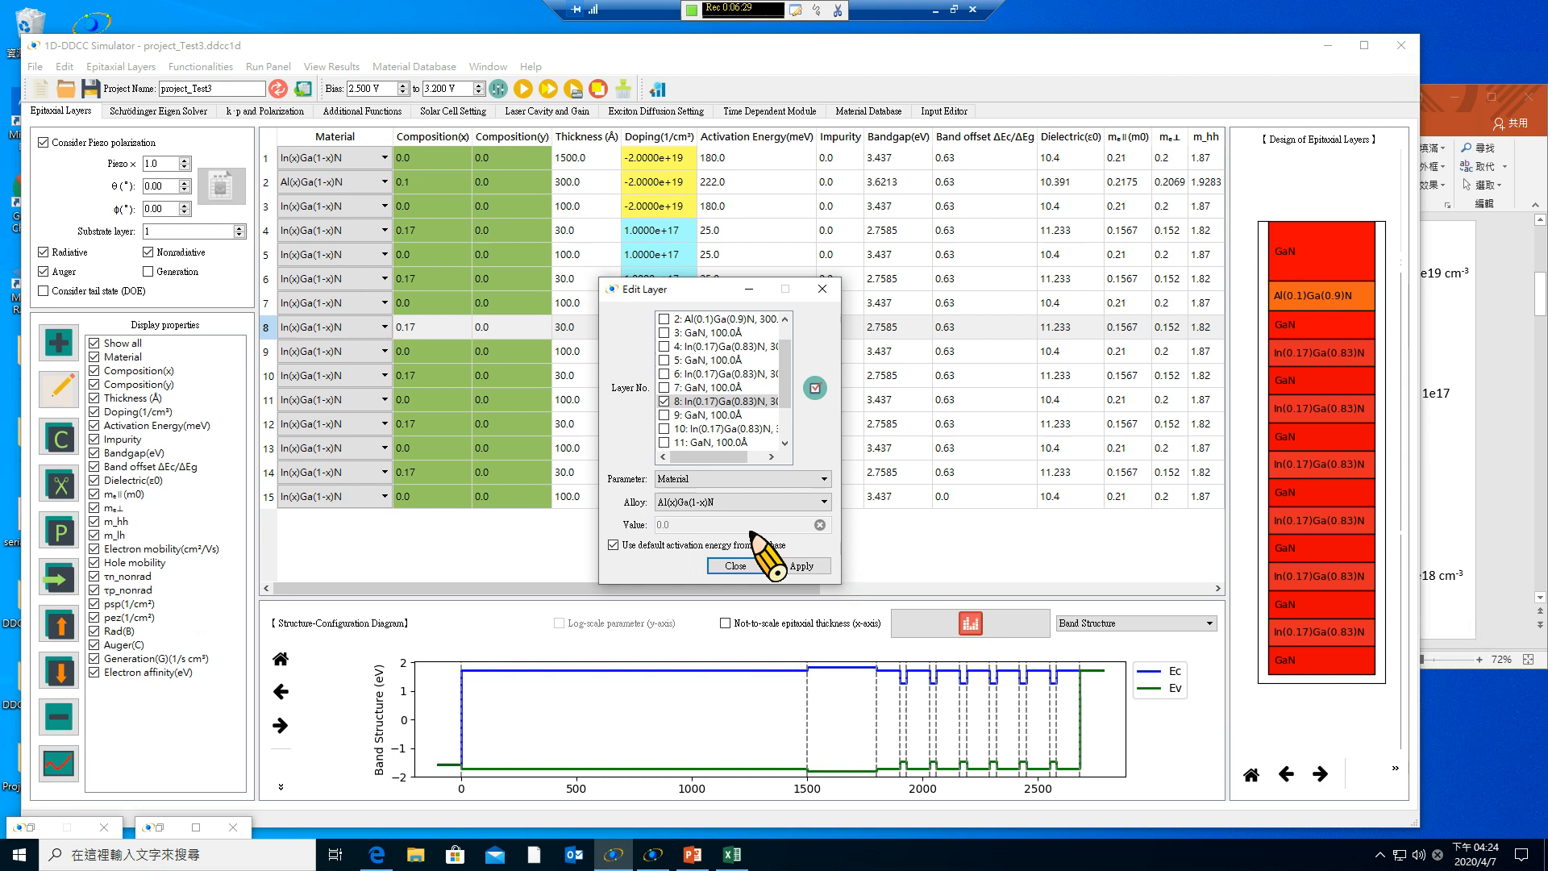
pyautogui.click(818, 567)
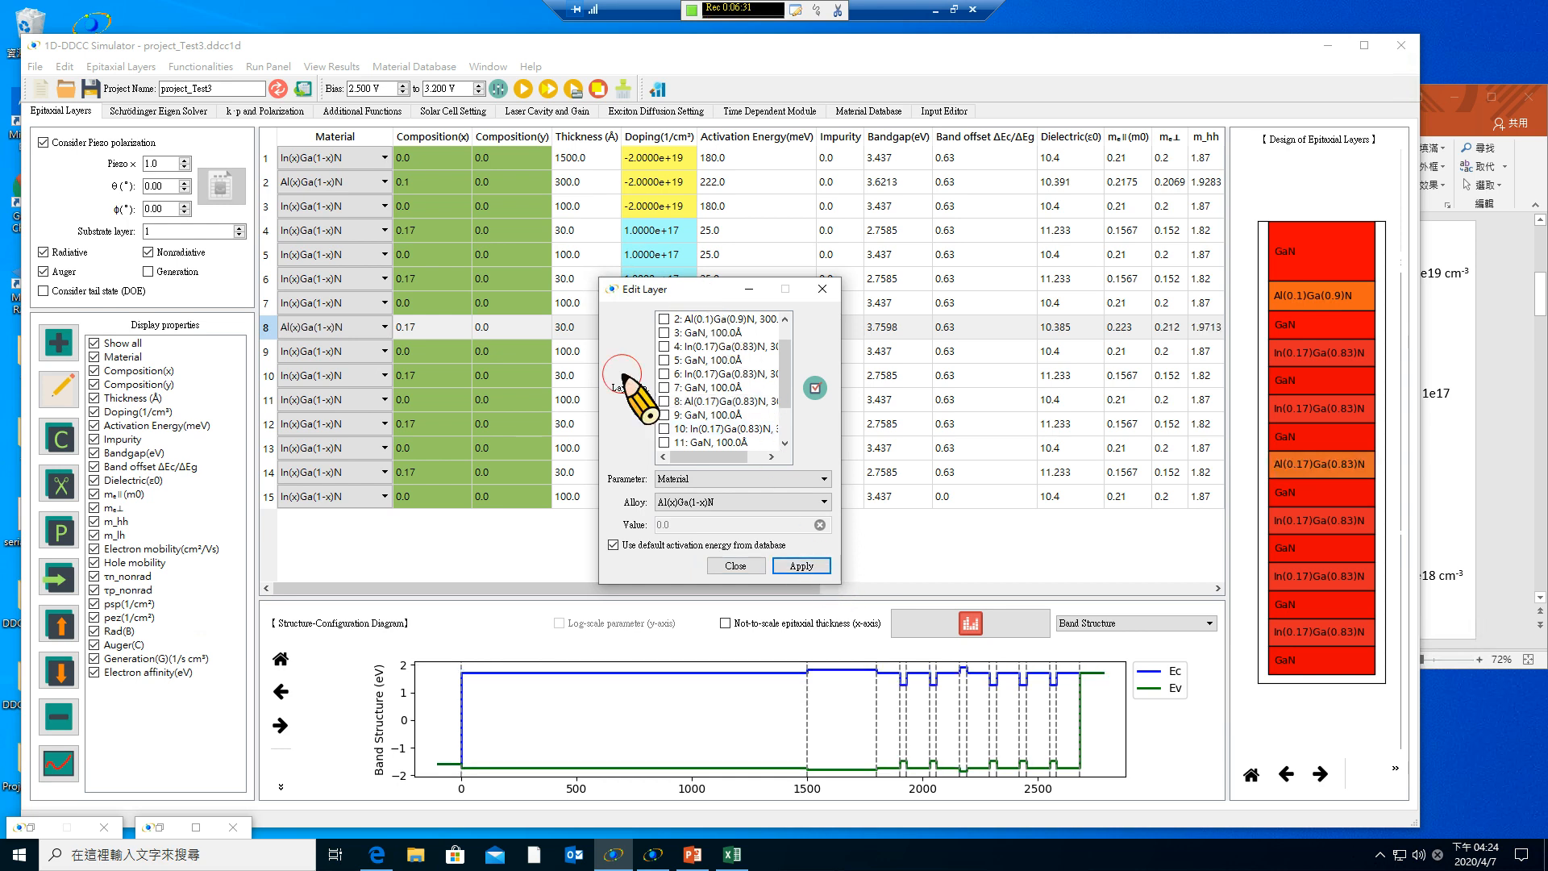
# Set the alloy of layer 8 back to In(x)Ga(1-x)N and apply it.
pyautogui.moveTo(695, 291); pyautogui.dragTo(509, 456)
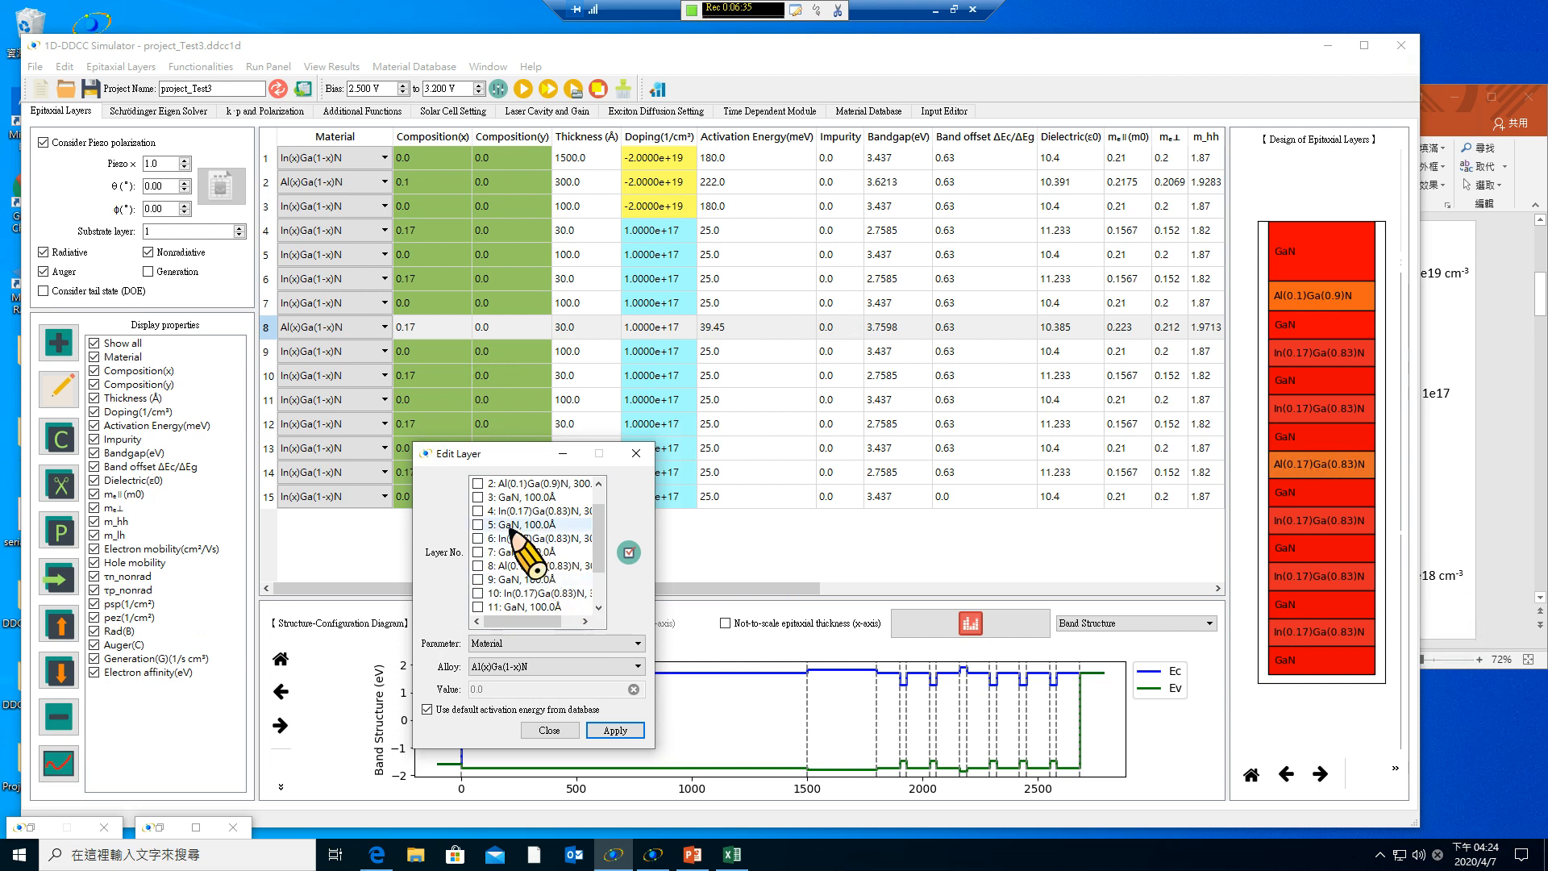
pyautogui.click(523, 667)
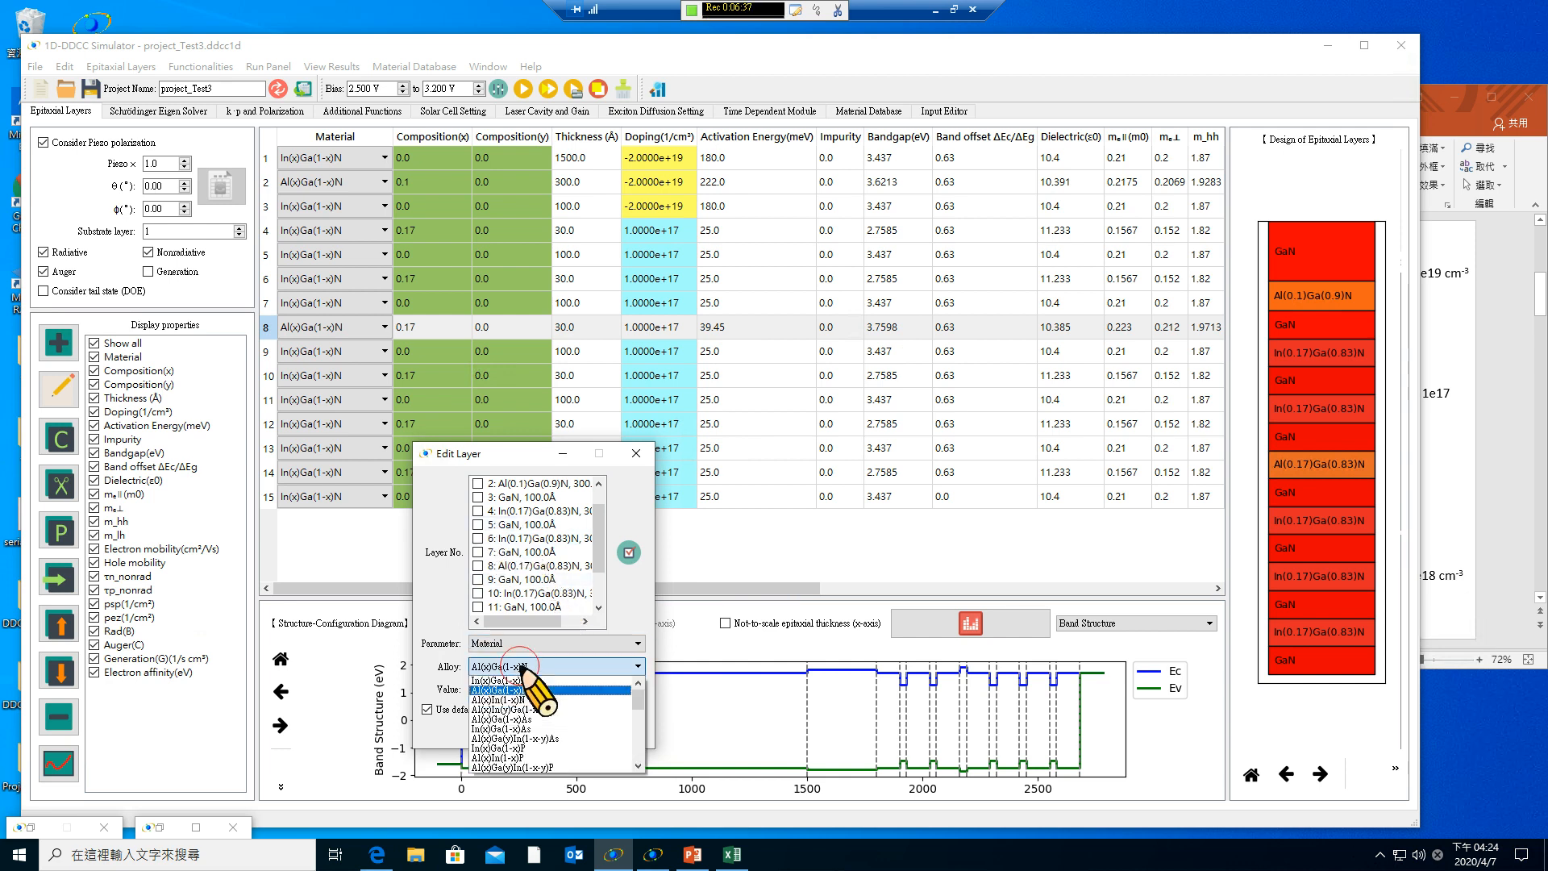
pyautogui.click(517, 688)
pyautogui.click(521, 666)
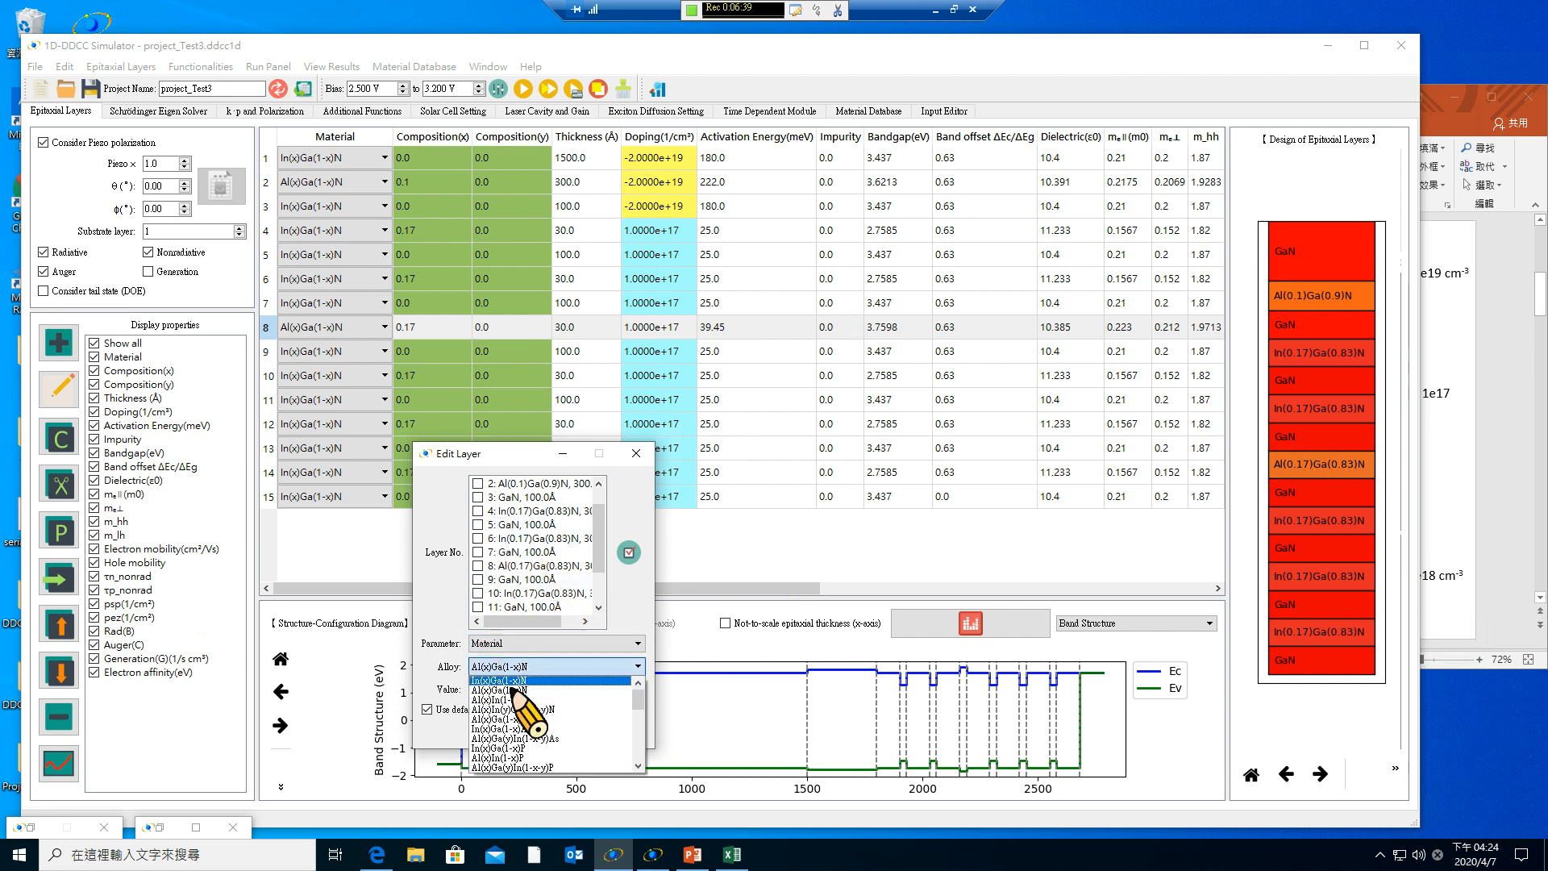
pyautogui.click(514, 682)
pyautogui.click(623, 733)
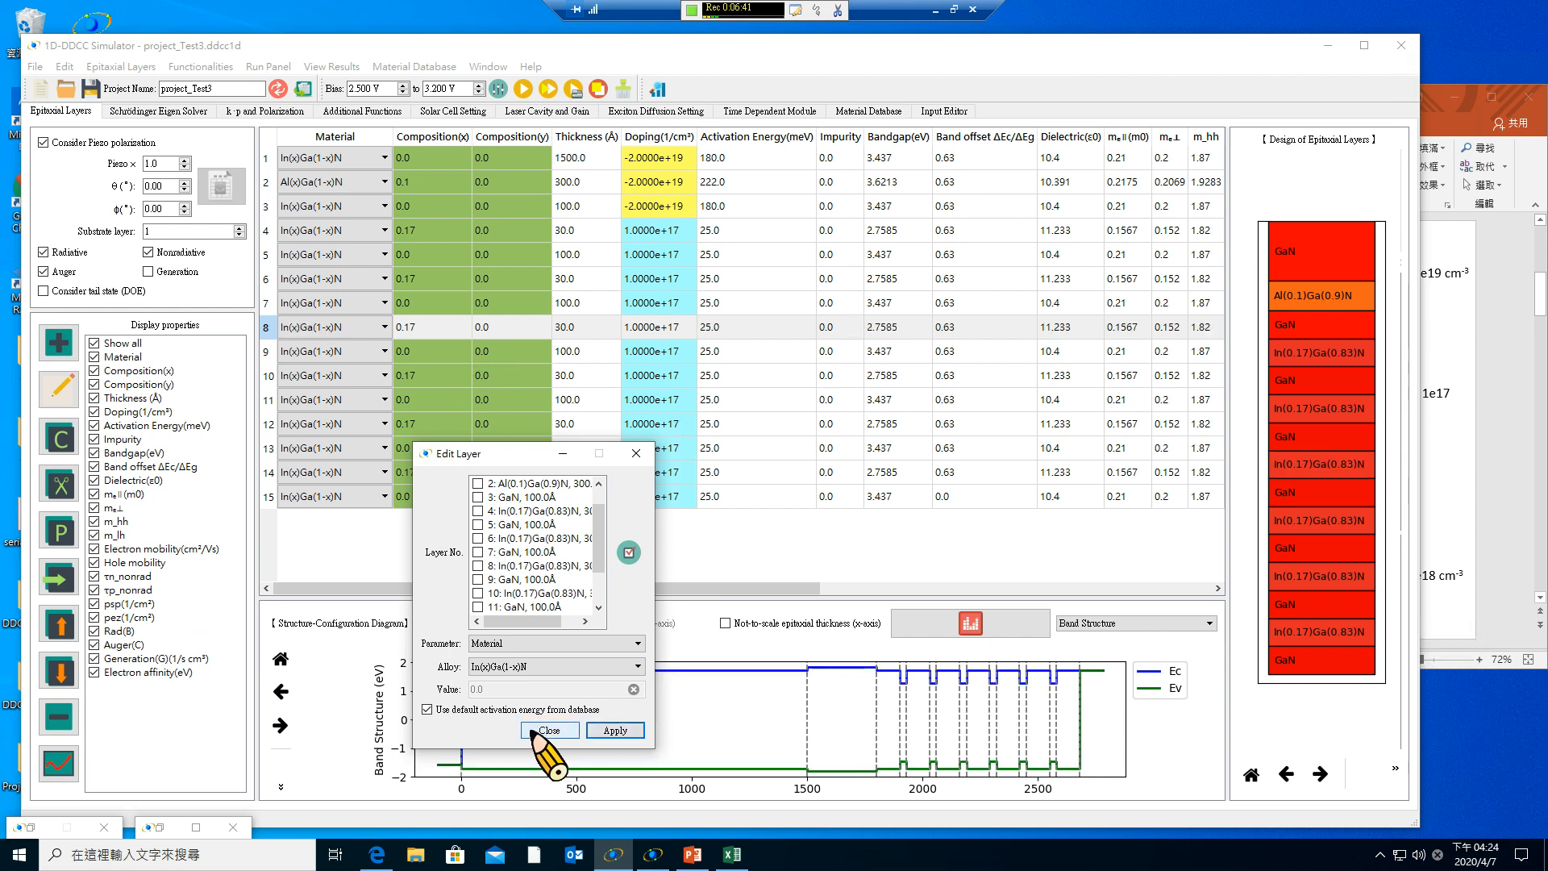
# Append one undoped-composition GaN layer, 2000 Å thick with N-type doping of 5e18, and set the doping of layer 15 to 5e18.
pyautogui.click(549, 729)
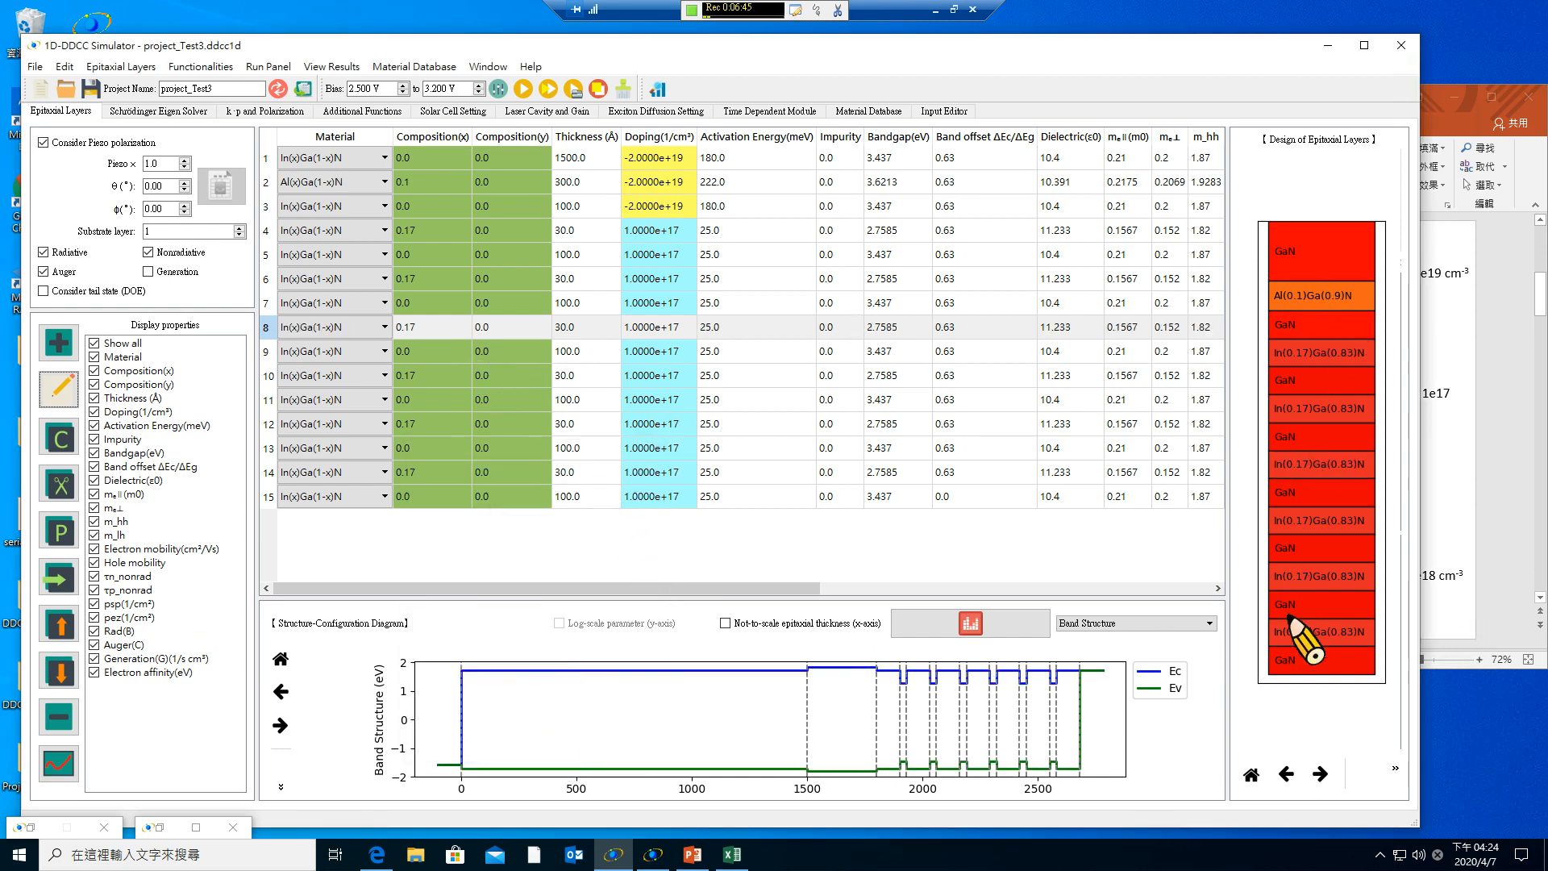
pyautogui.click(1435, 537)
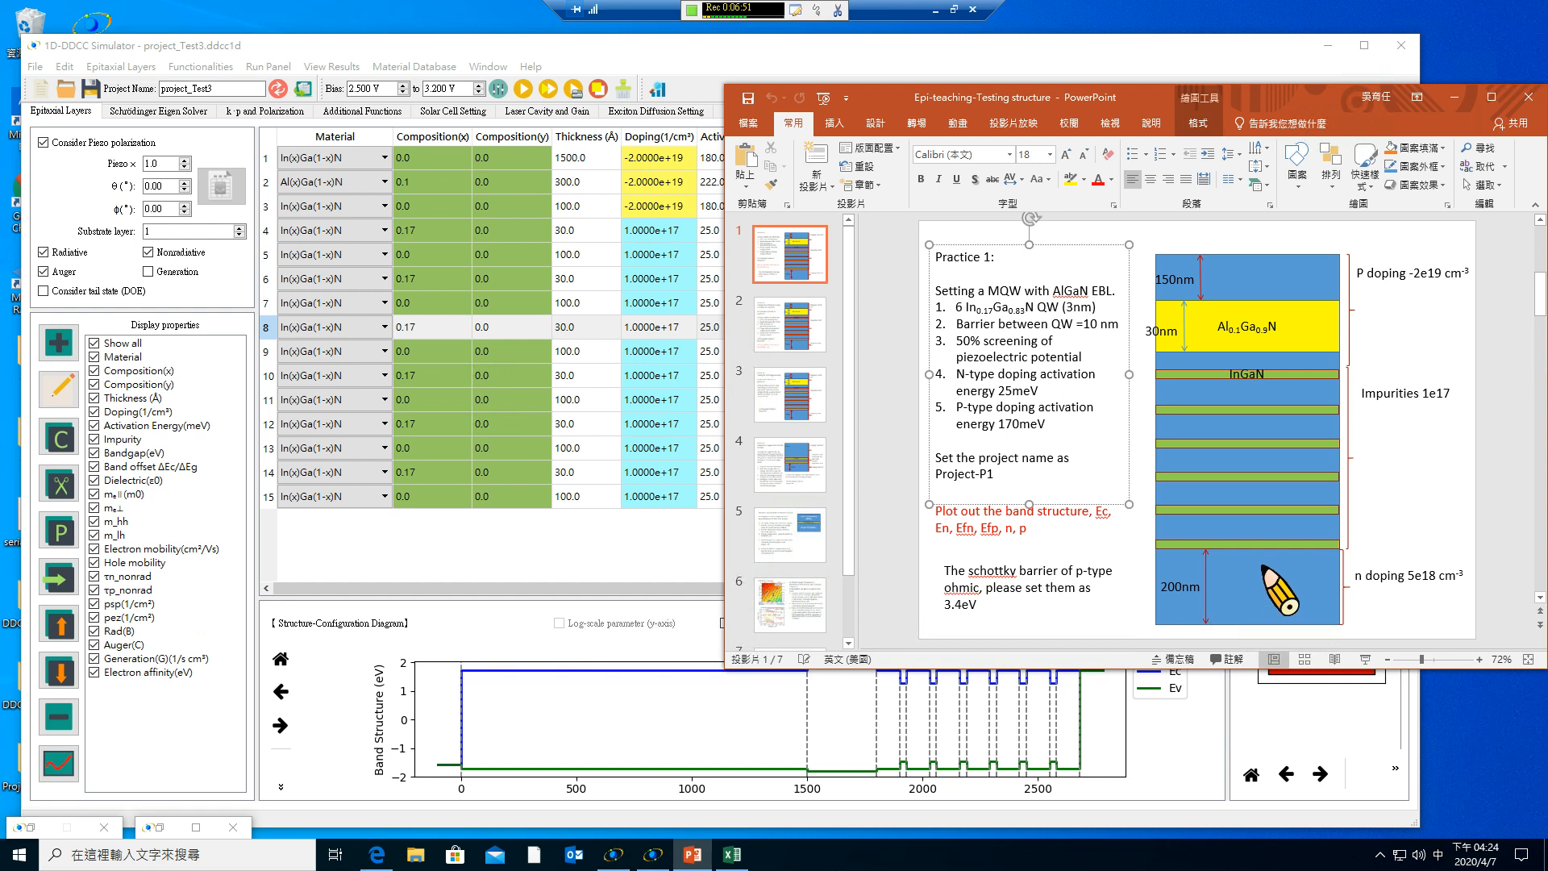
pyautogui.click(524, 551)
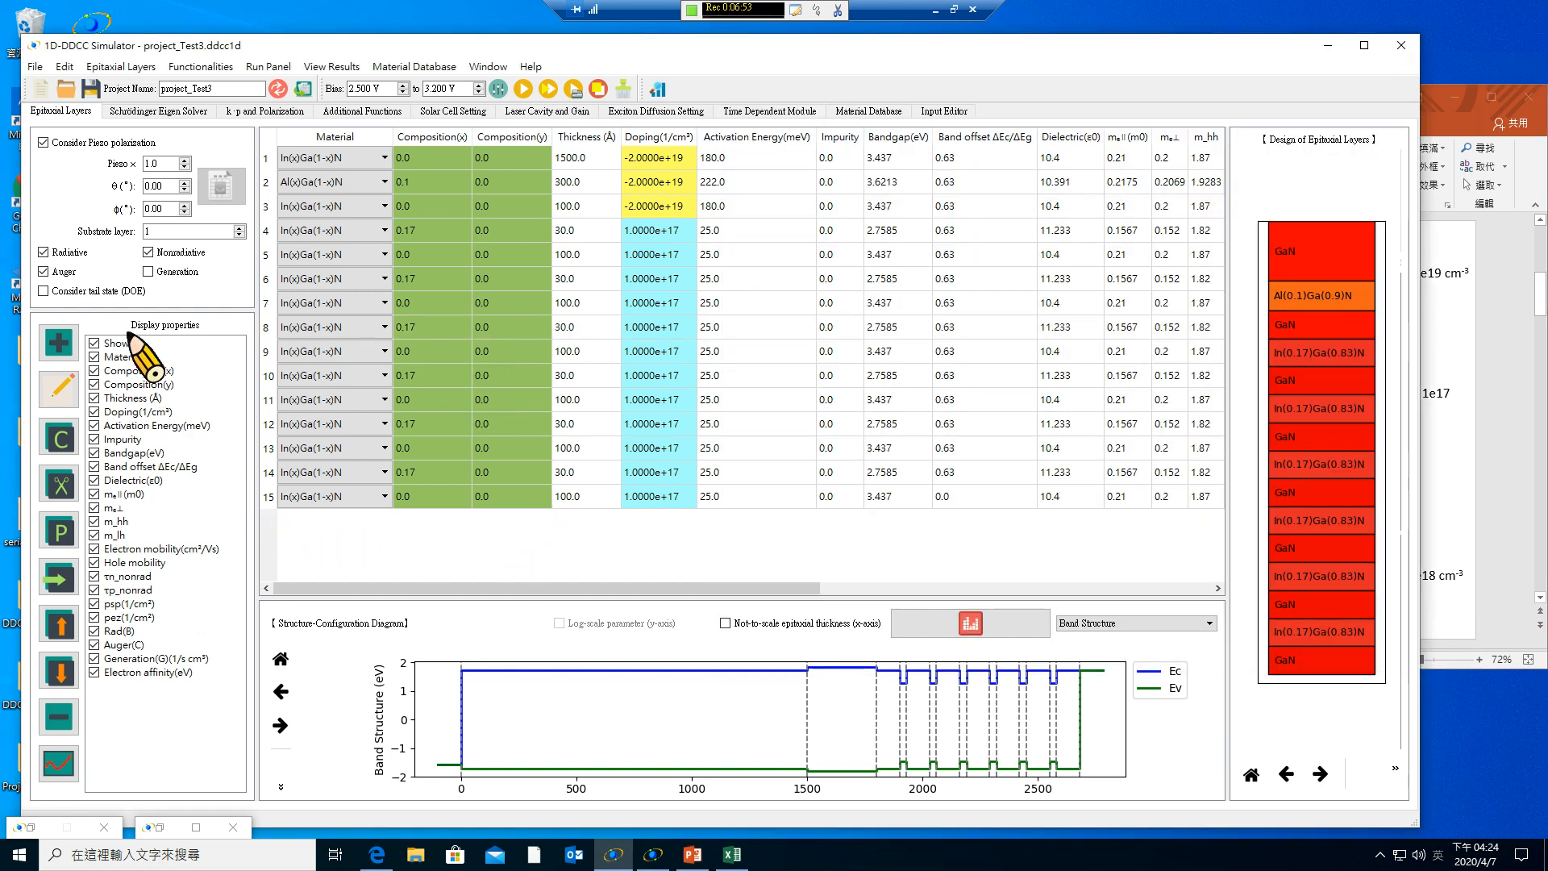
pyautogui.click(64, 351)
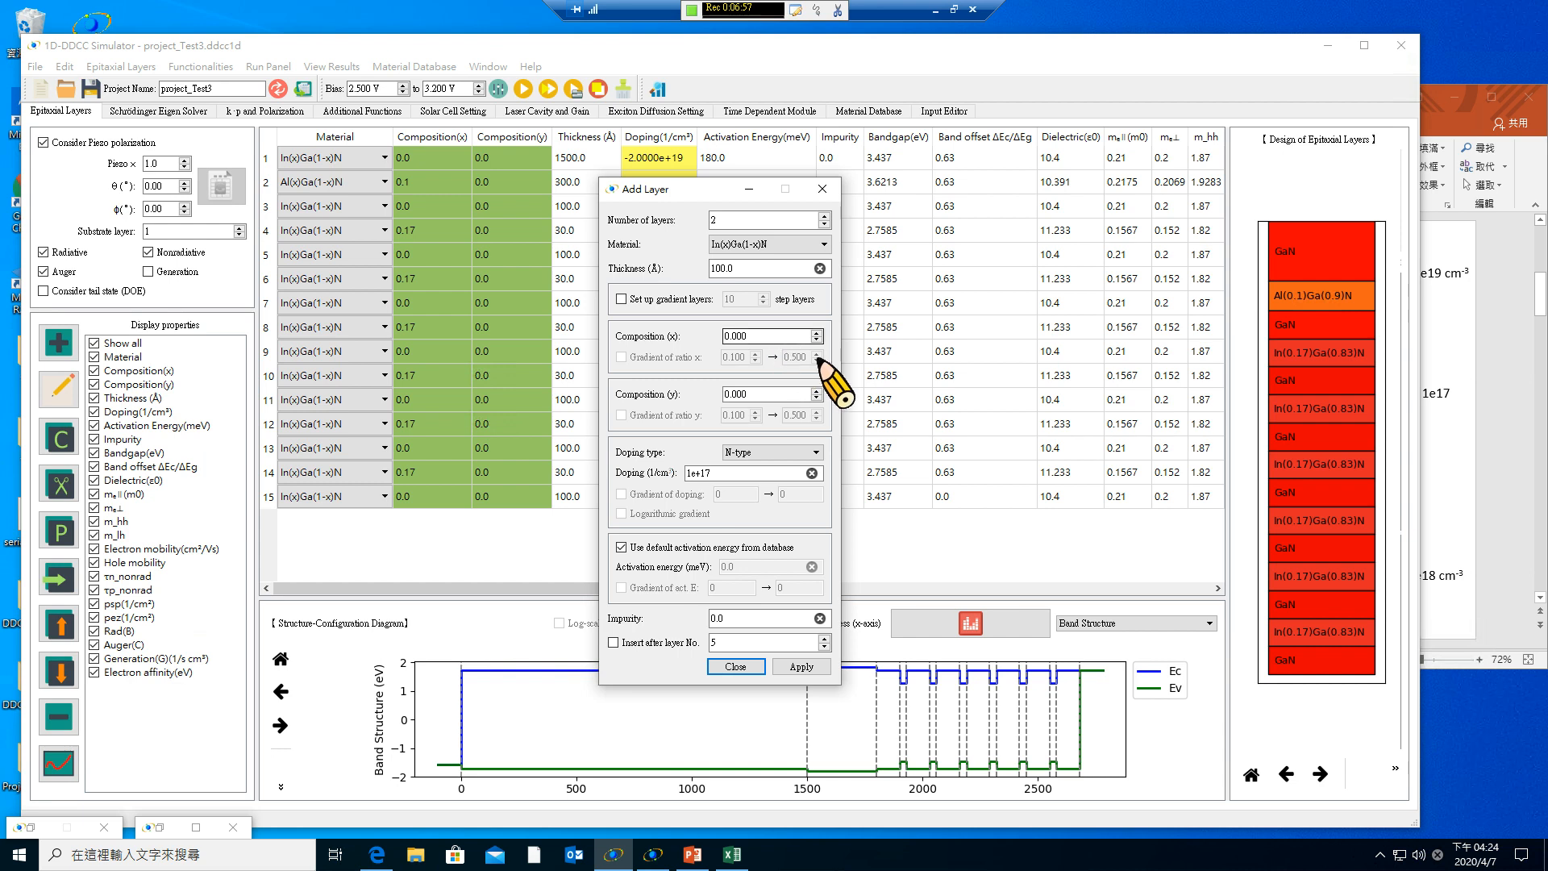
pyautogui.moveTo(735, 474); pyautogui.dragTo(655, 474)
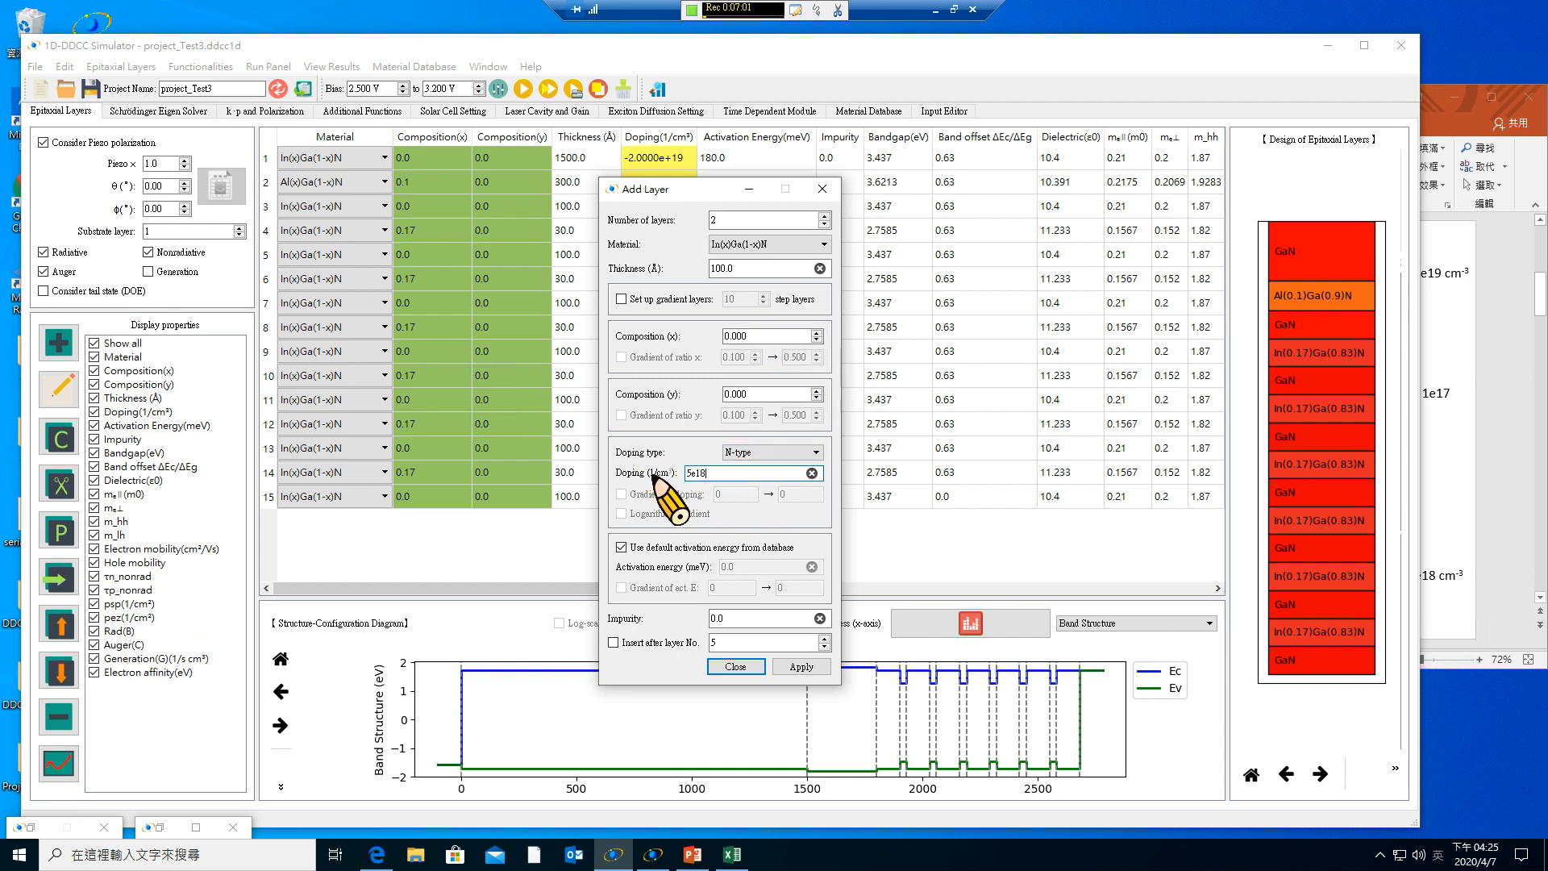
pyautogui.moveTo(786, 272); pyautogui.dragTo(663, 263)
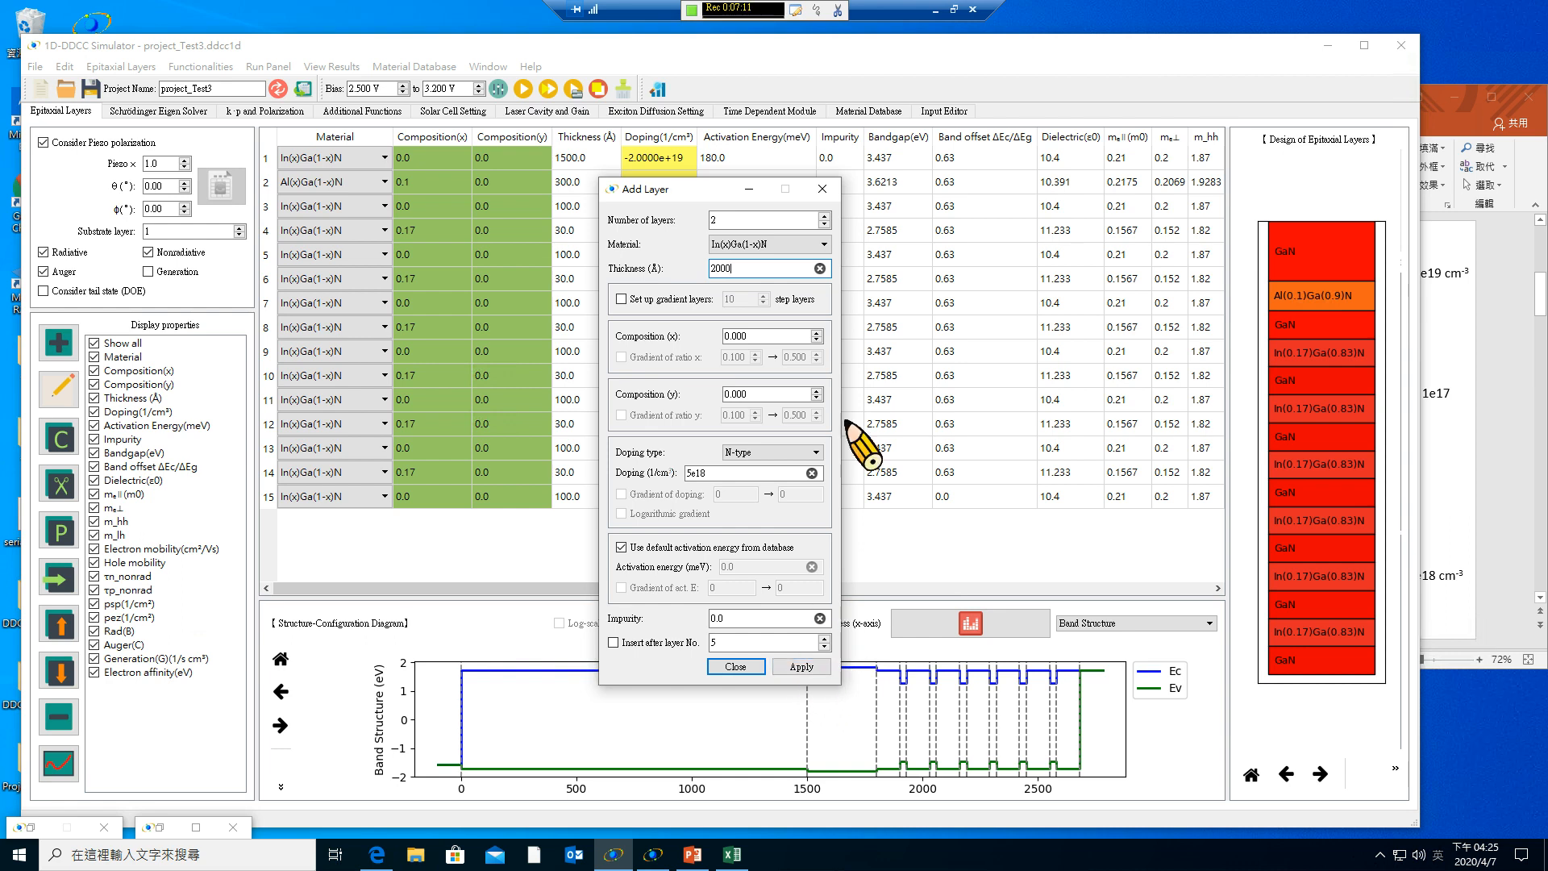
pyautogui.click(824, 223)
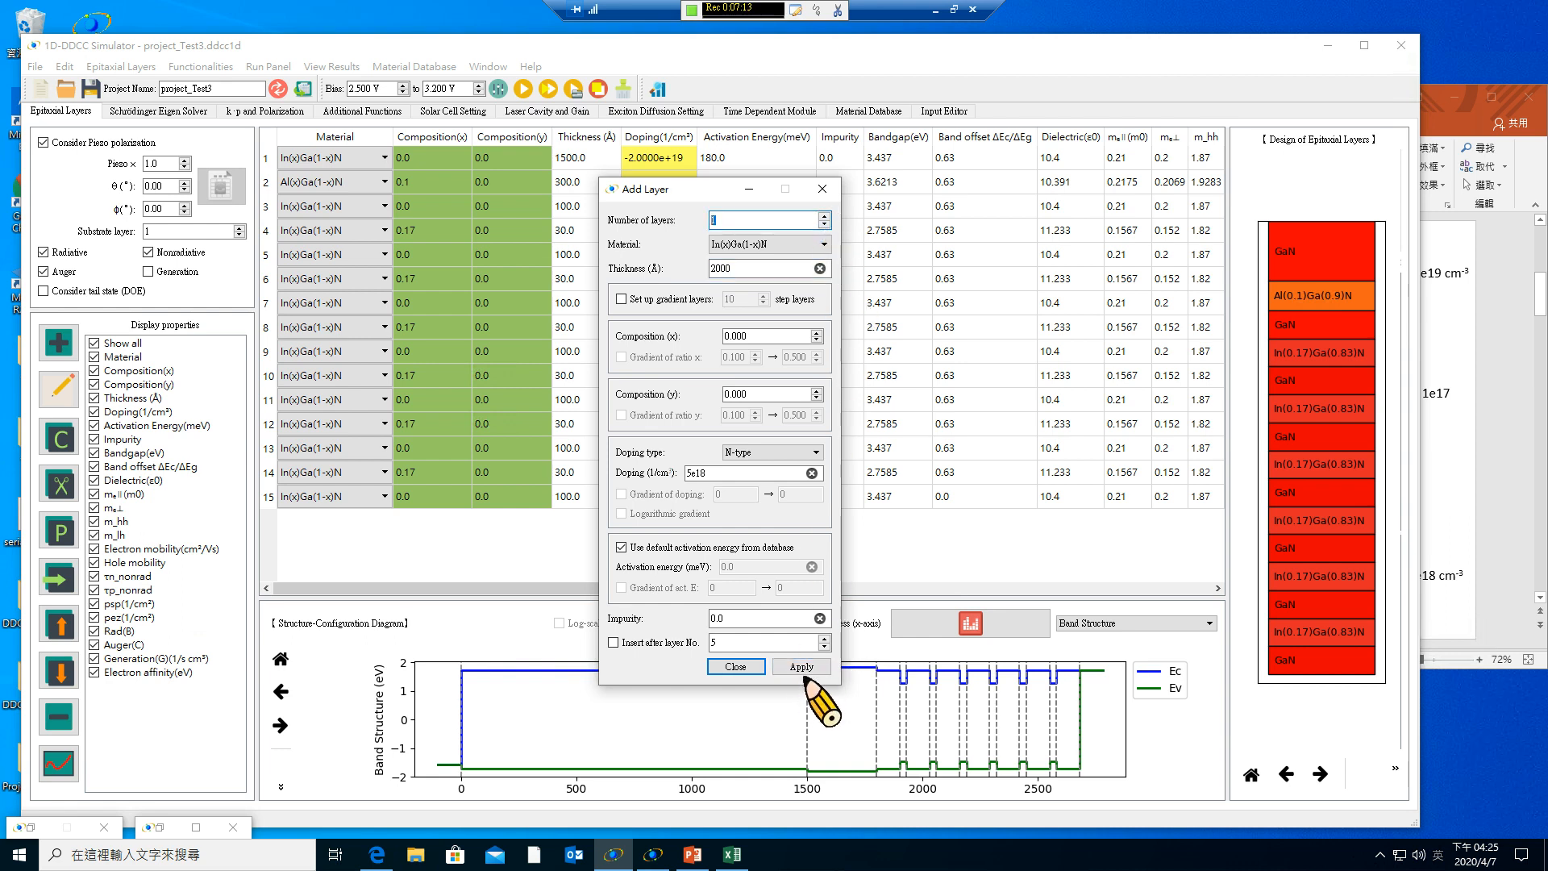
pyautogui.click(802, 670)
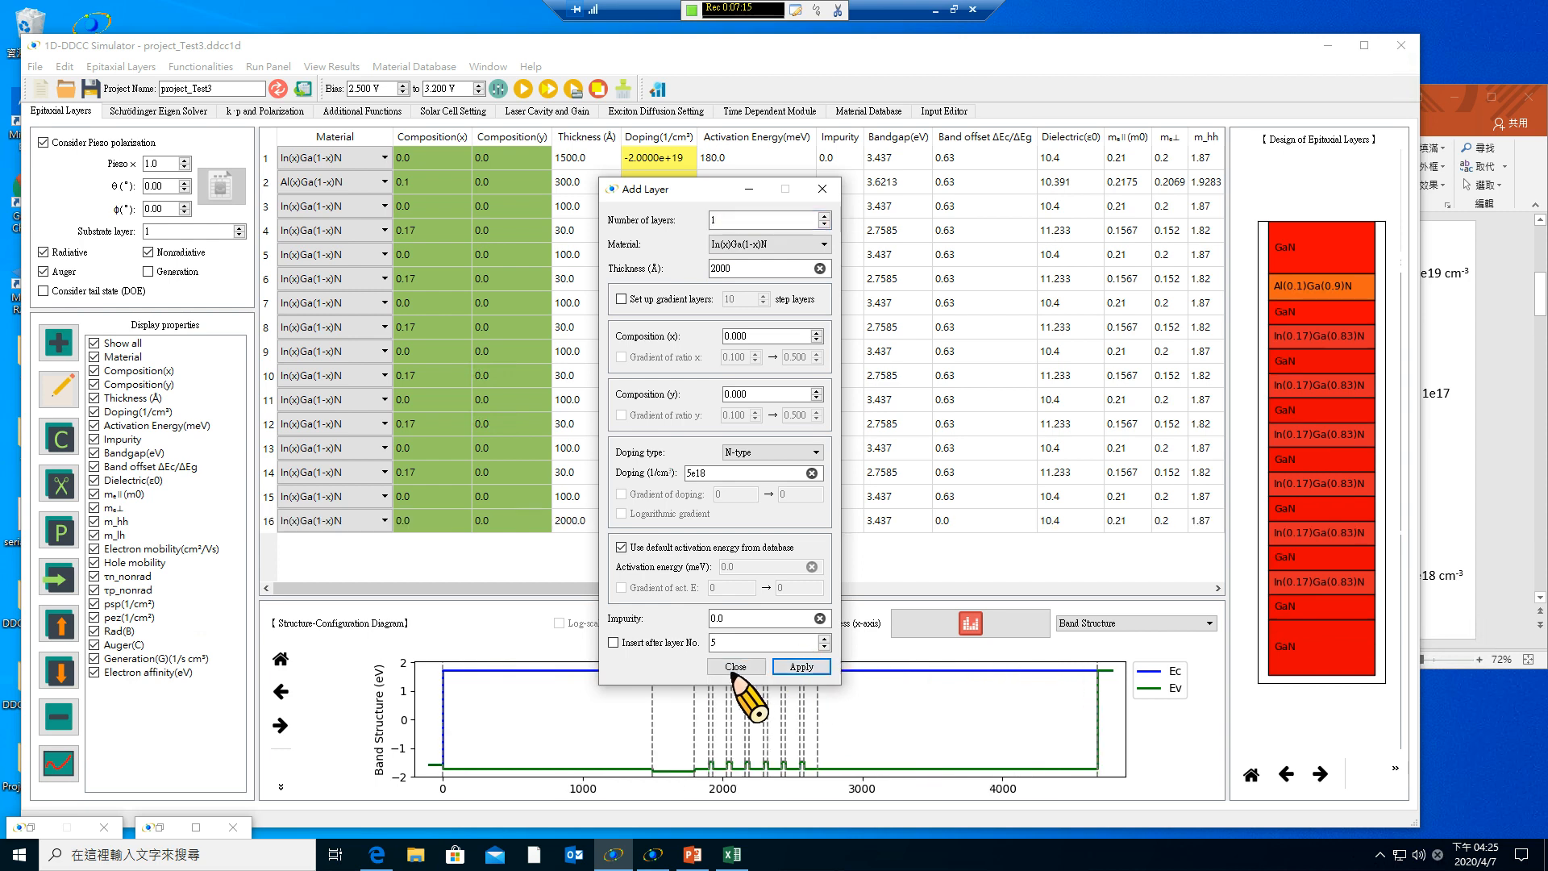
pyautogui.click(734, 667)
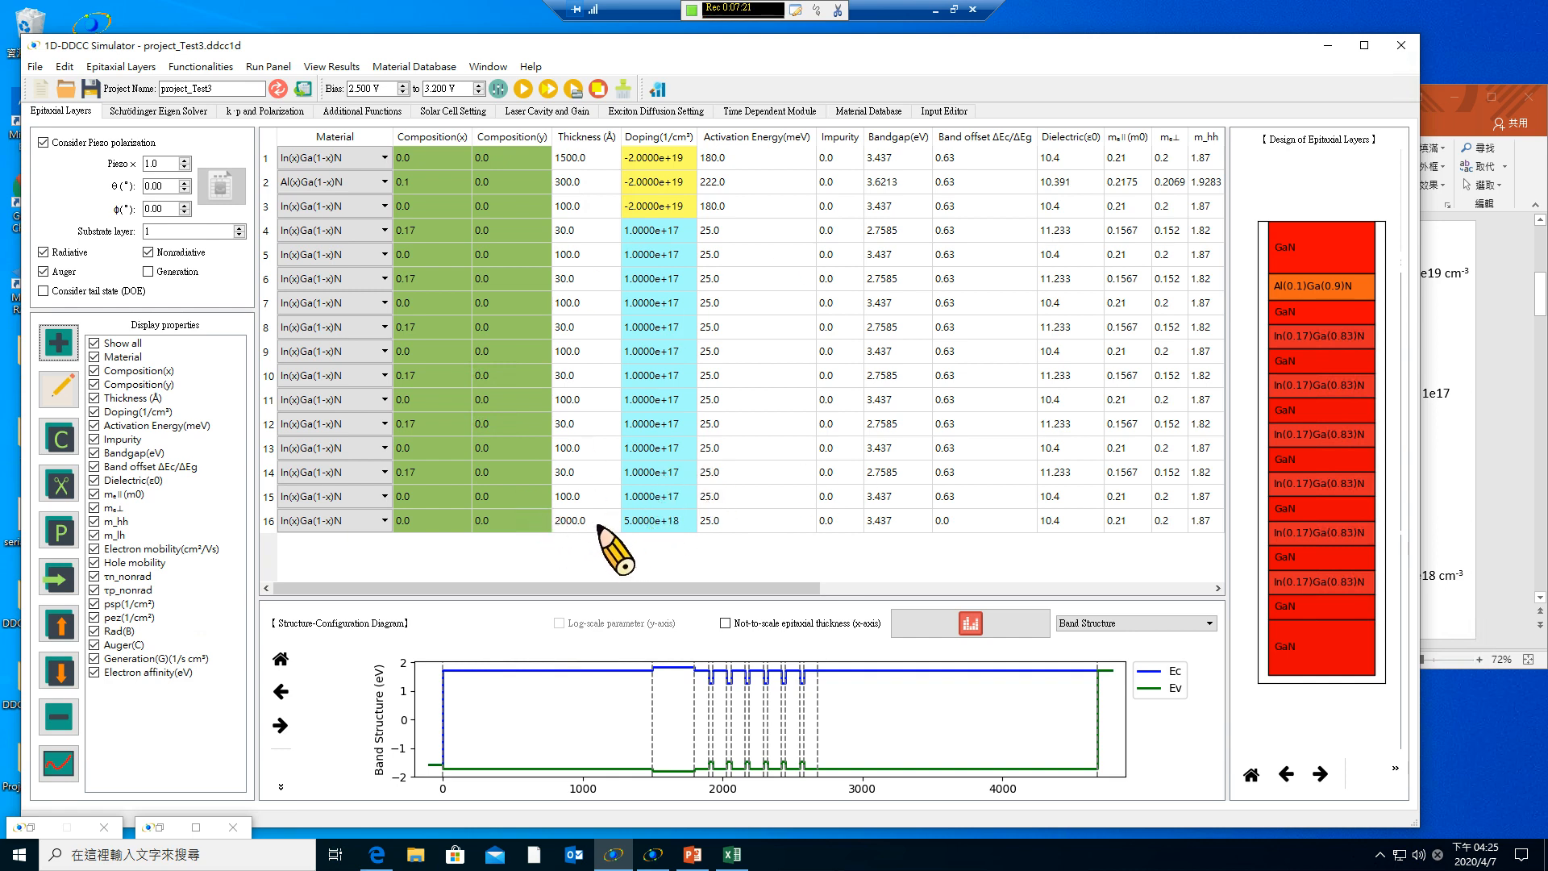
pyautogui.click(648, 503)
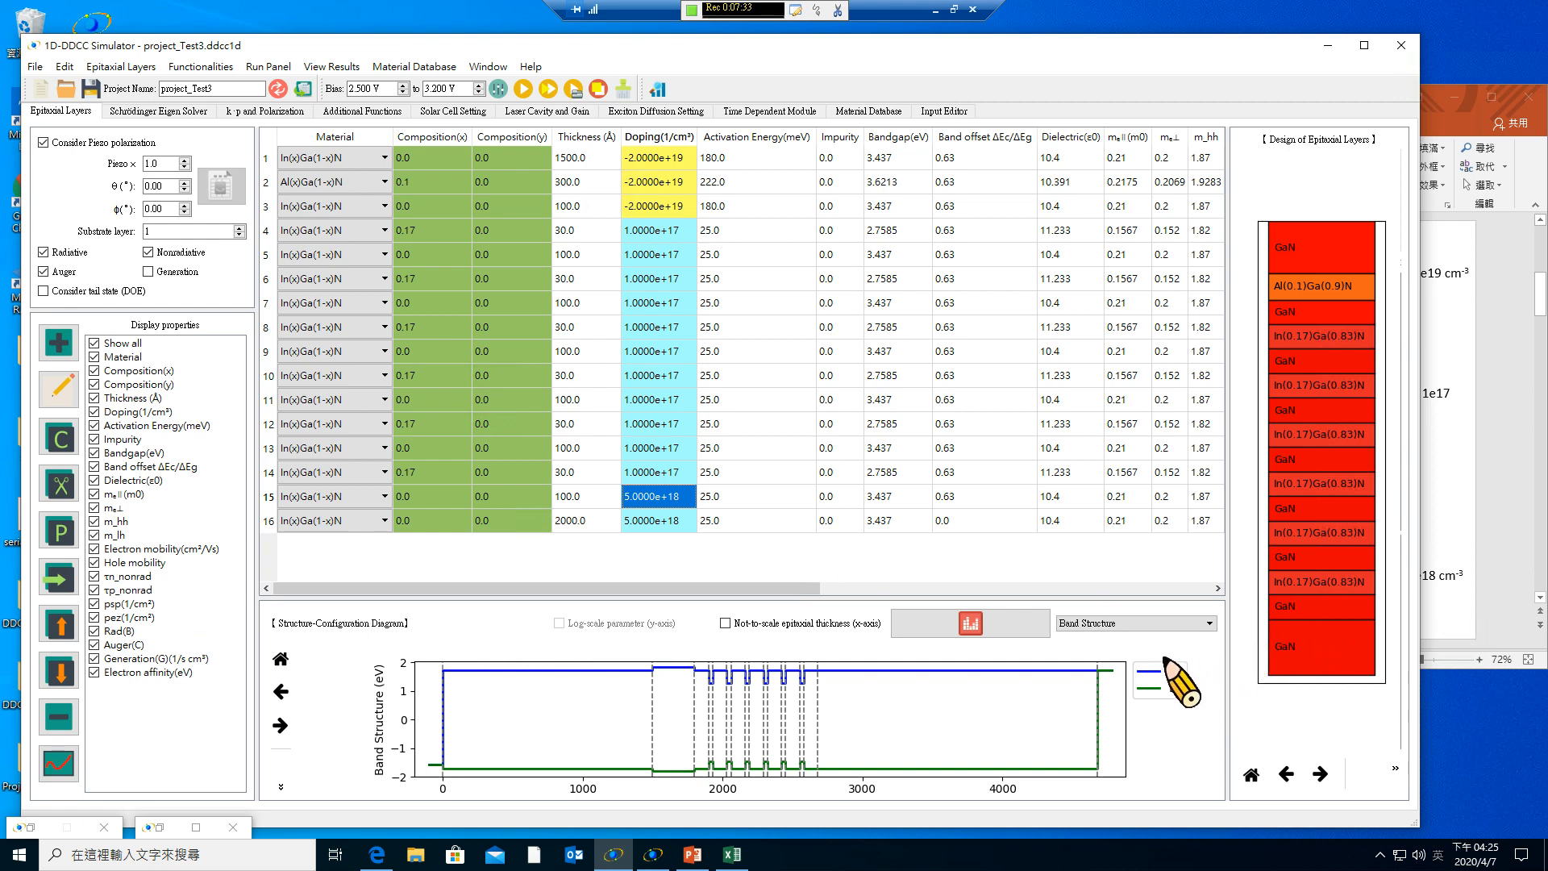
# View the structure's doping, activation energy, band structure and Composition(x) diagrams in turn, and return to the band structure.
pyautogui.click(1080, 623)
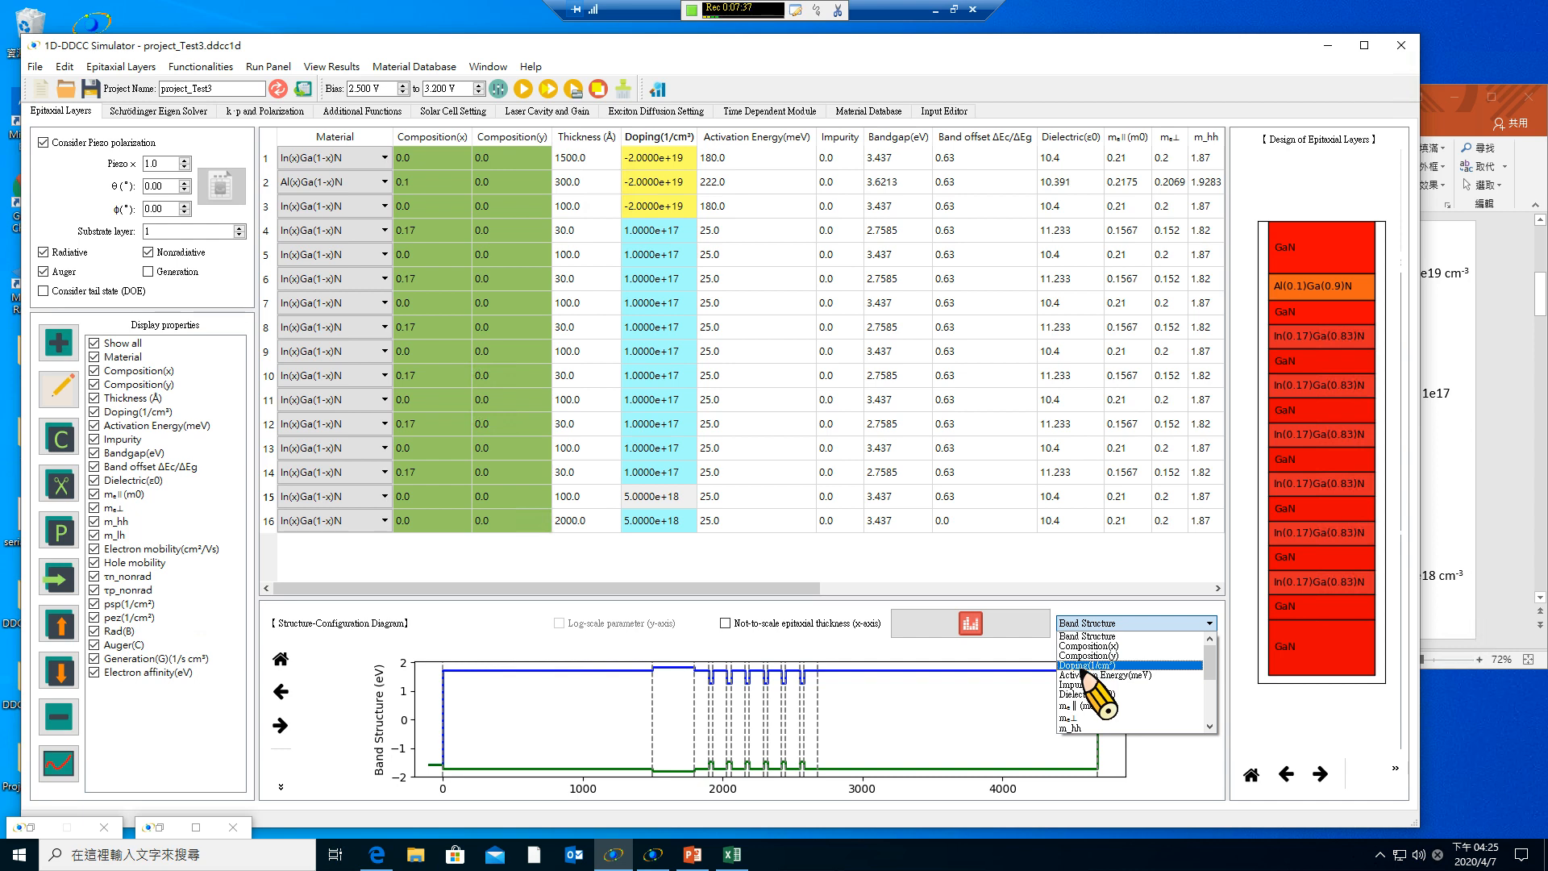
pyautogui.click(1085, 665)
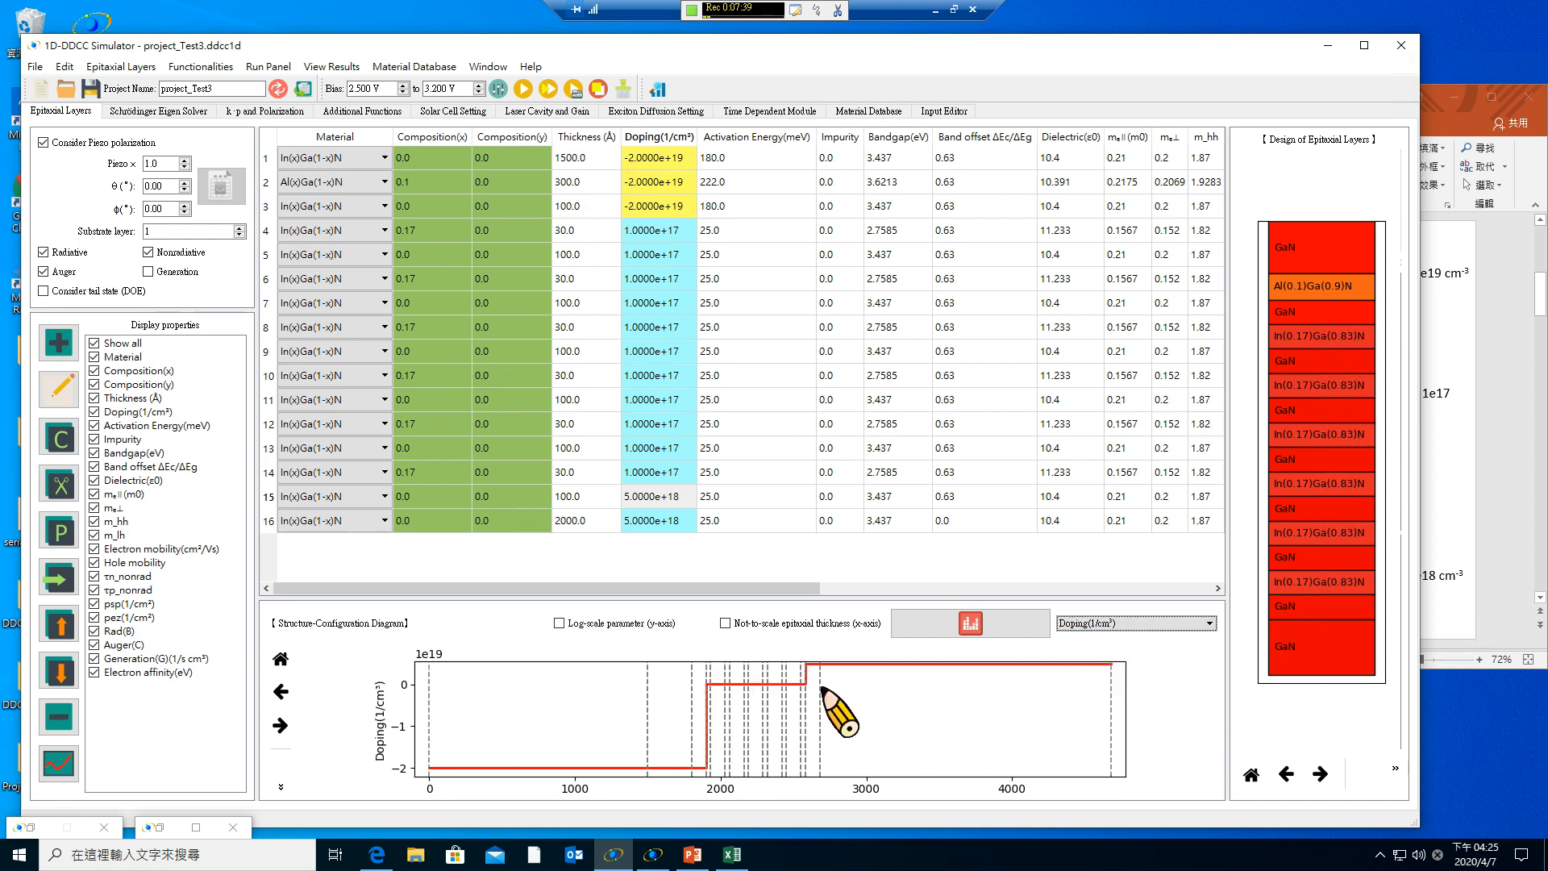
pyautogui.click(1145, 623)
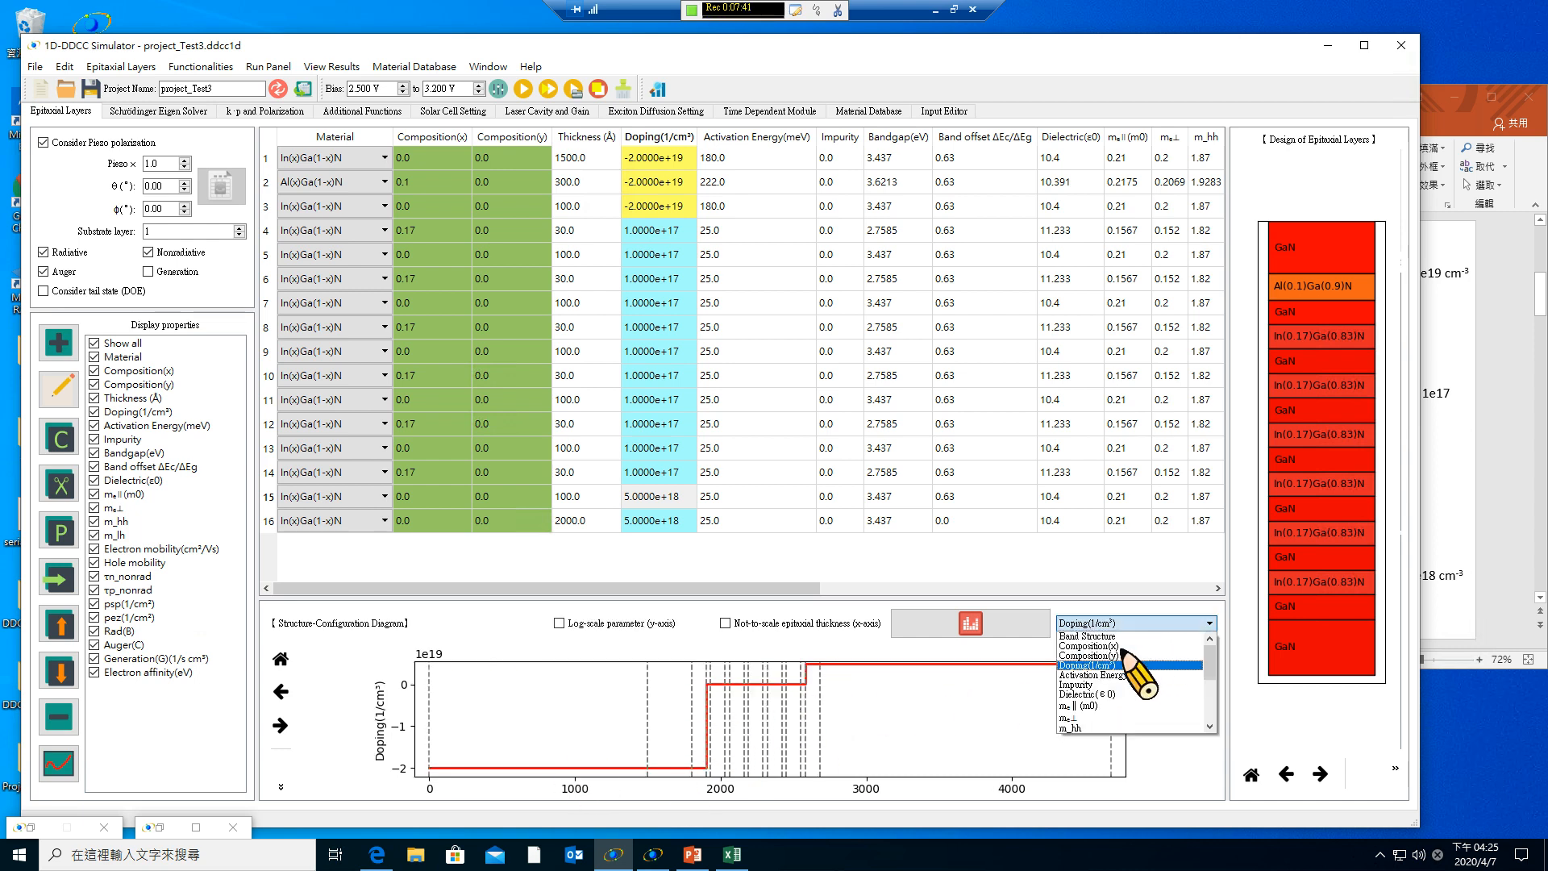
pyautogui.click(1119, 675)
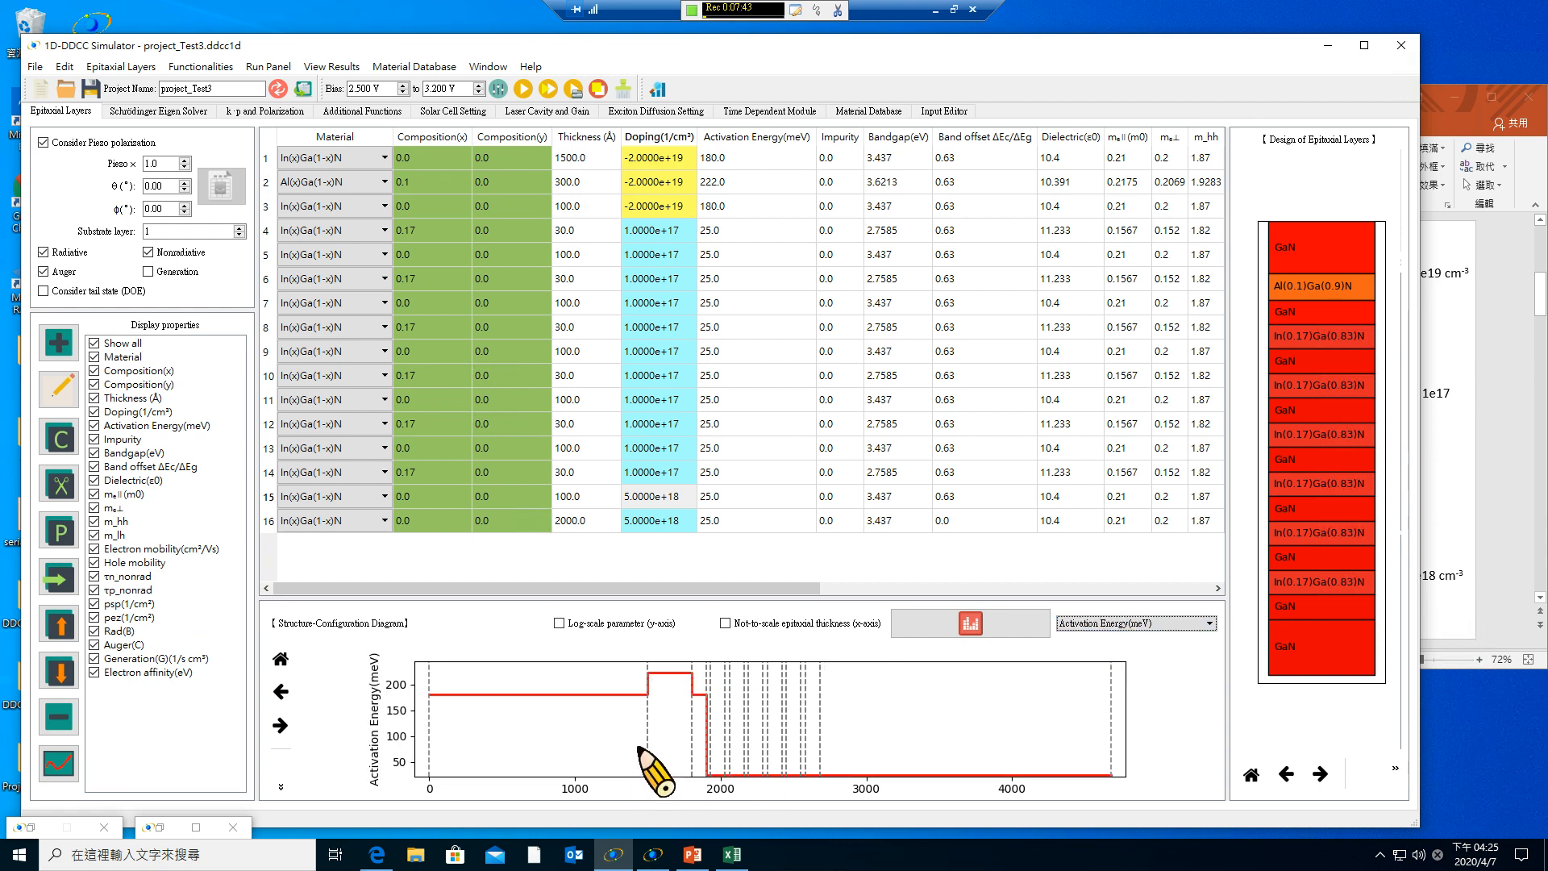
pyautogui.click(1087, 624)
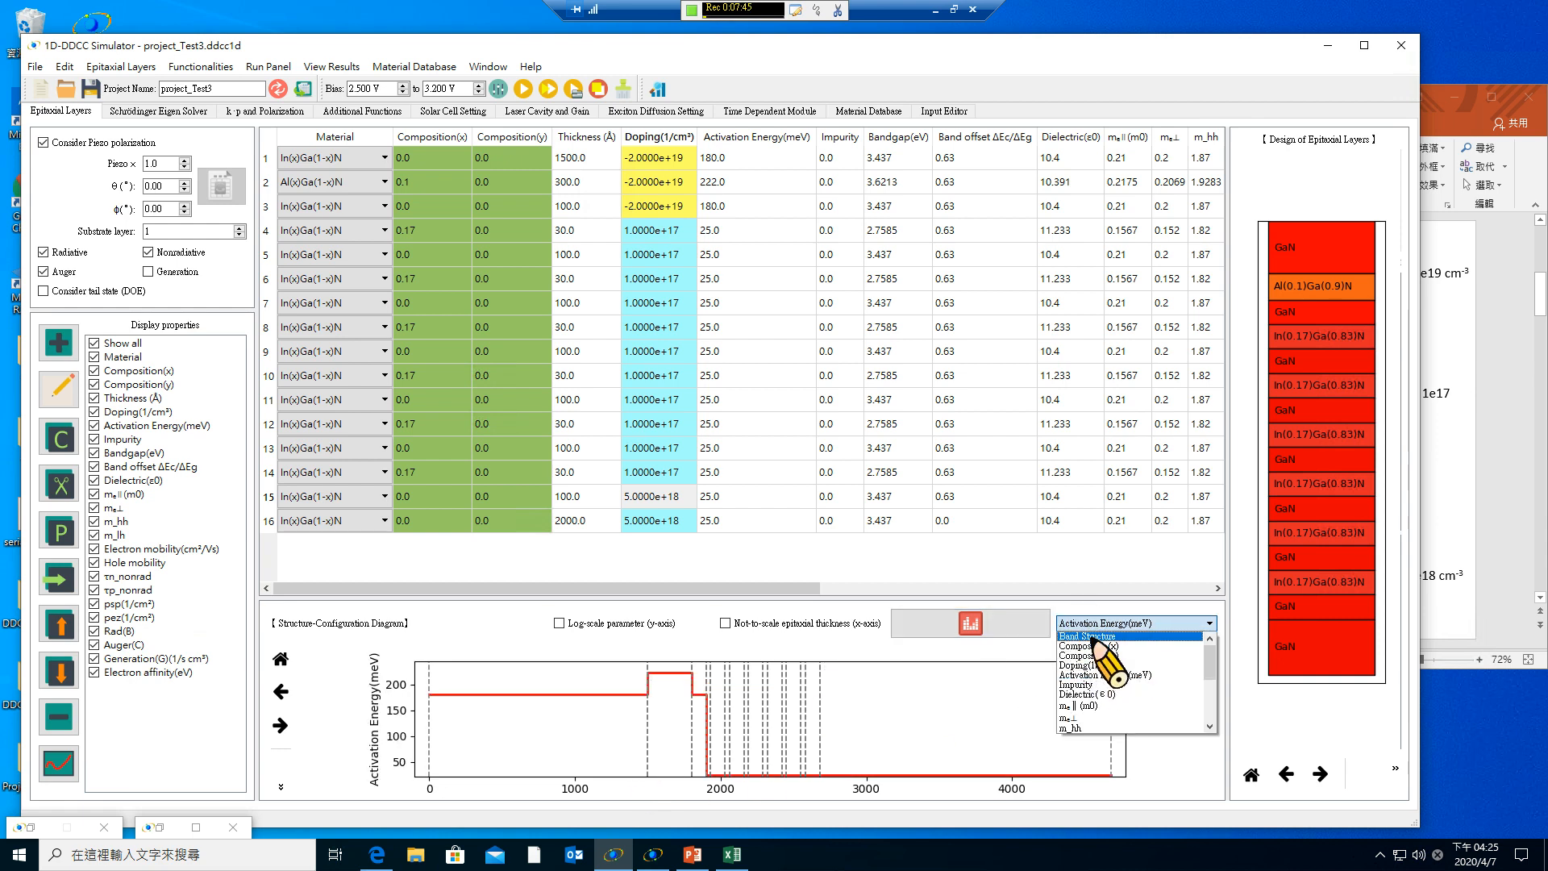
pyautogui.click(1090, 636)
pyautogui.click(1098, 623)
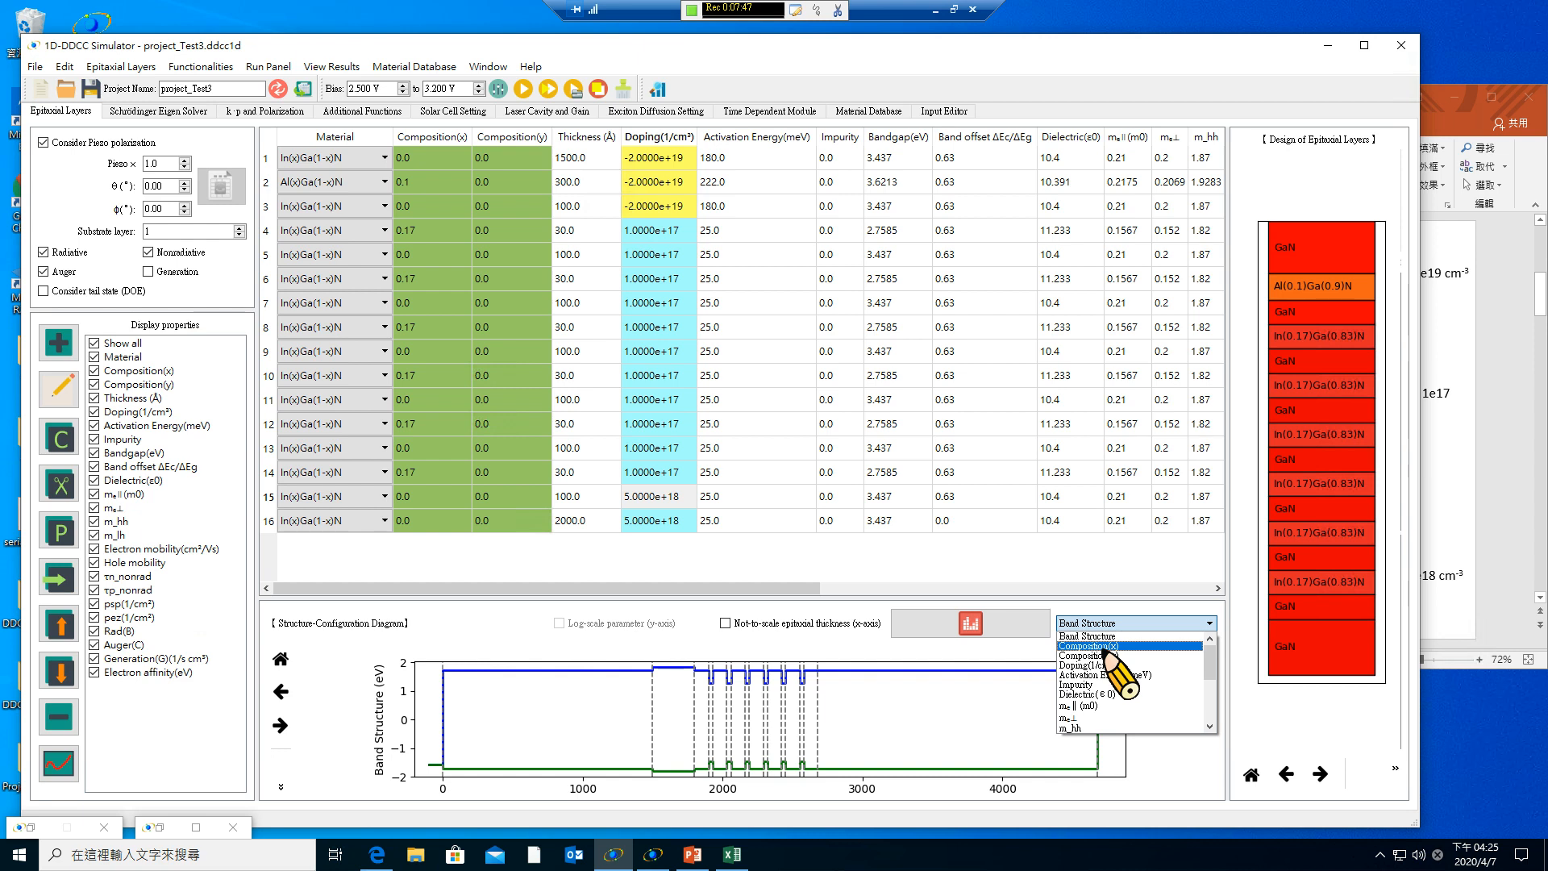
pyautogui.click(1106, 649)
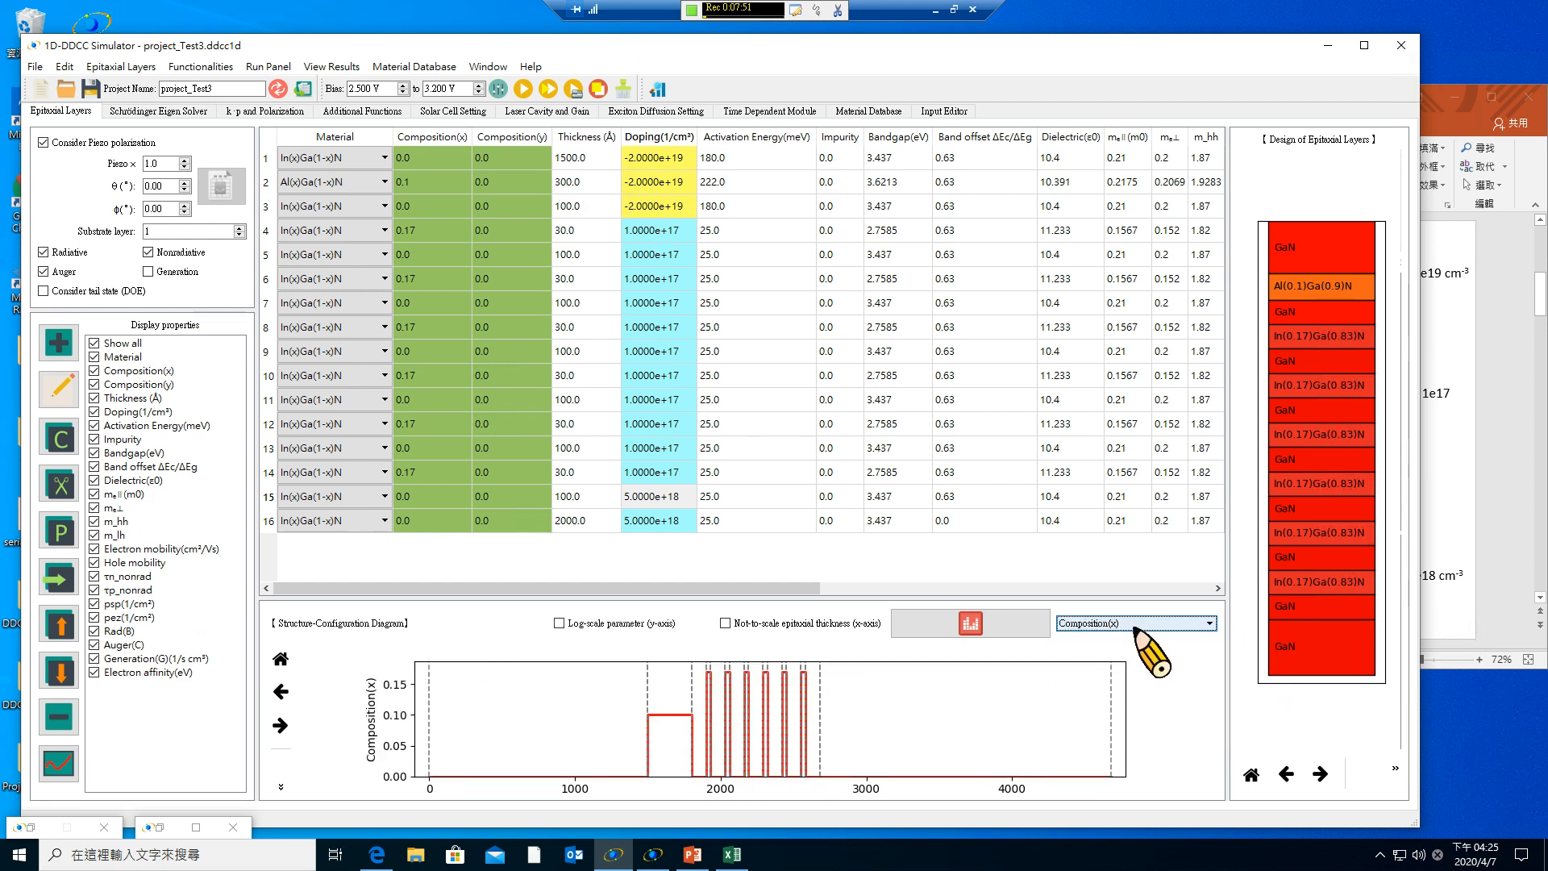
pyautogui.click(1129, 623)
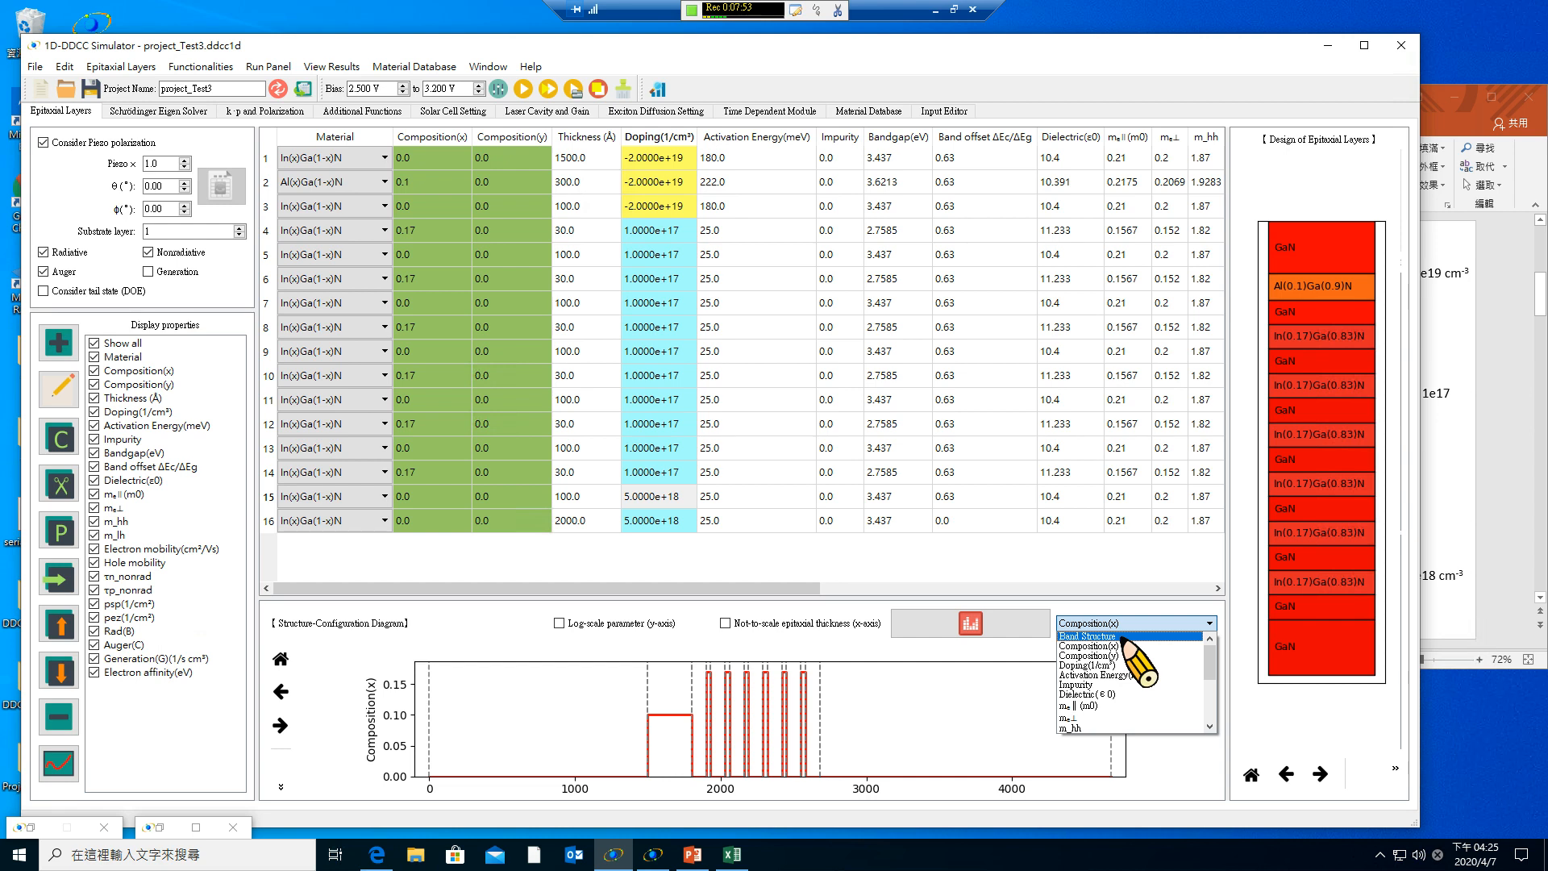
pyautogui.click(1121, 637)
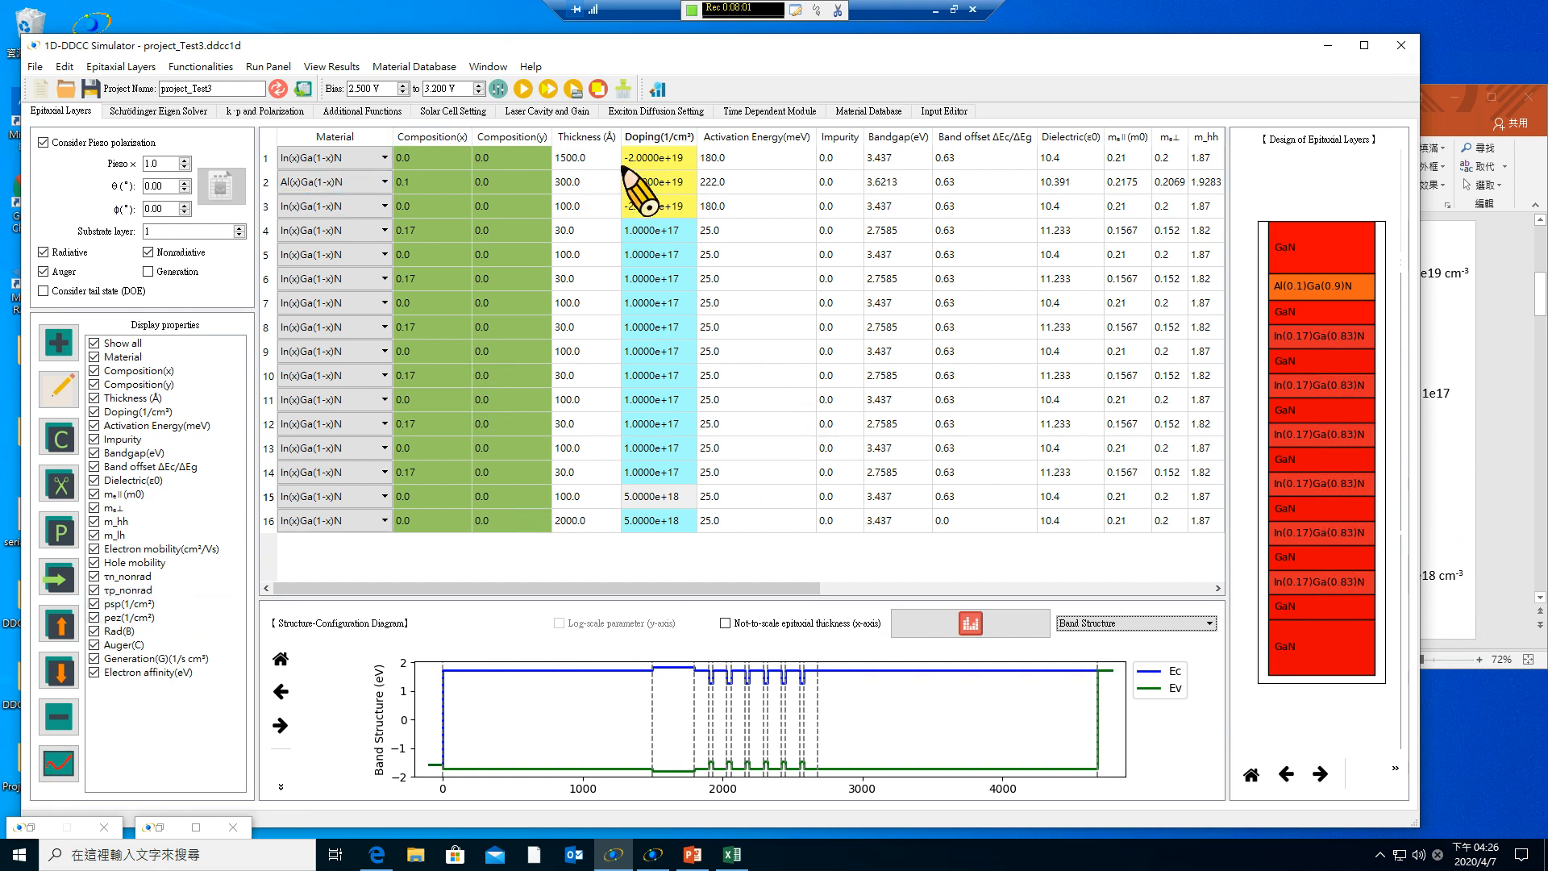
# Enable the potential landscape in the Schrödinger eigen solver settings, with the self-consistent and light hole options included.
pyautogui.click(160, 110)
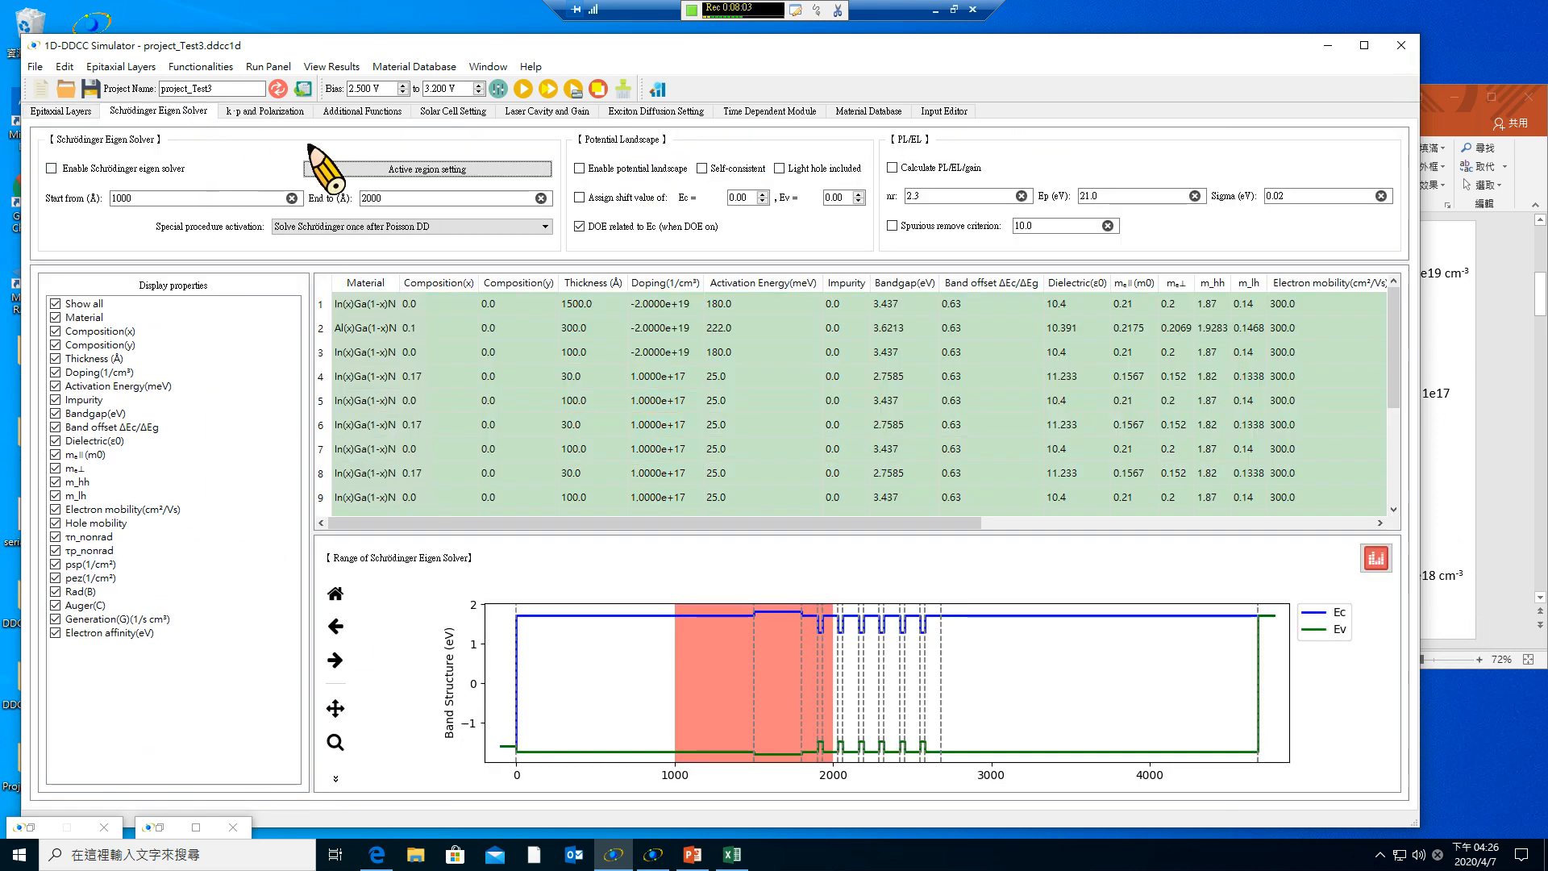
pyautogui.click(580, 169)
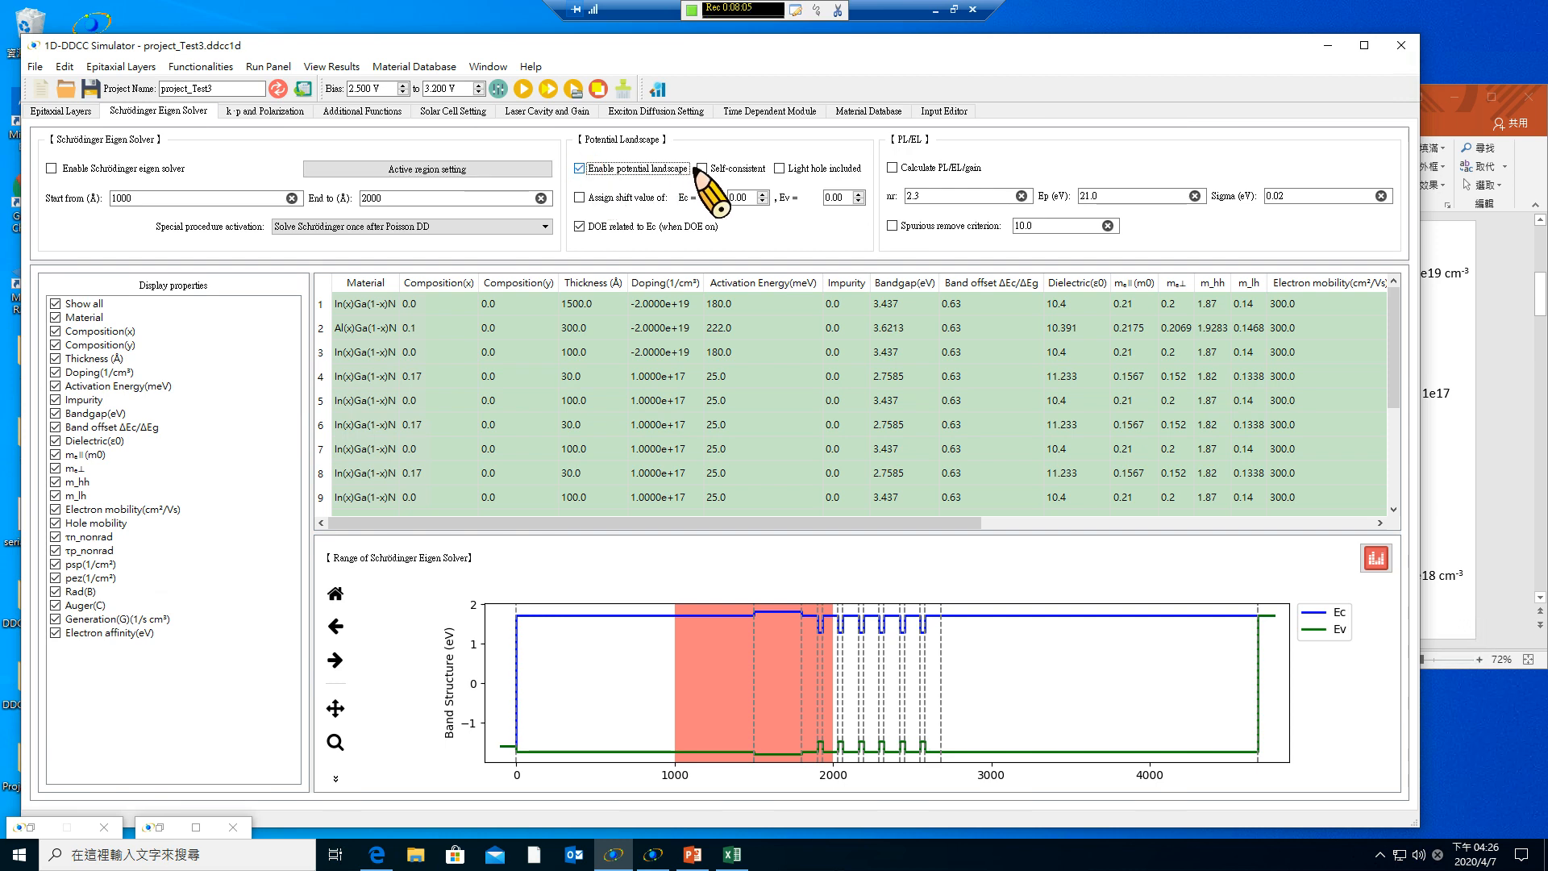
pyautogui.click(702, 169)
pyautogui.click(780, 168)
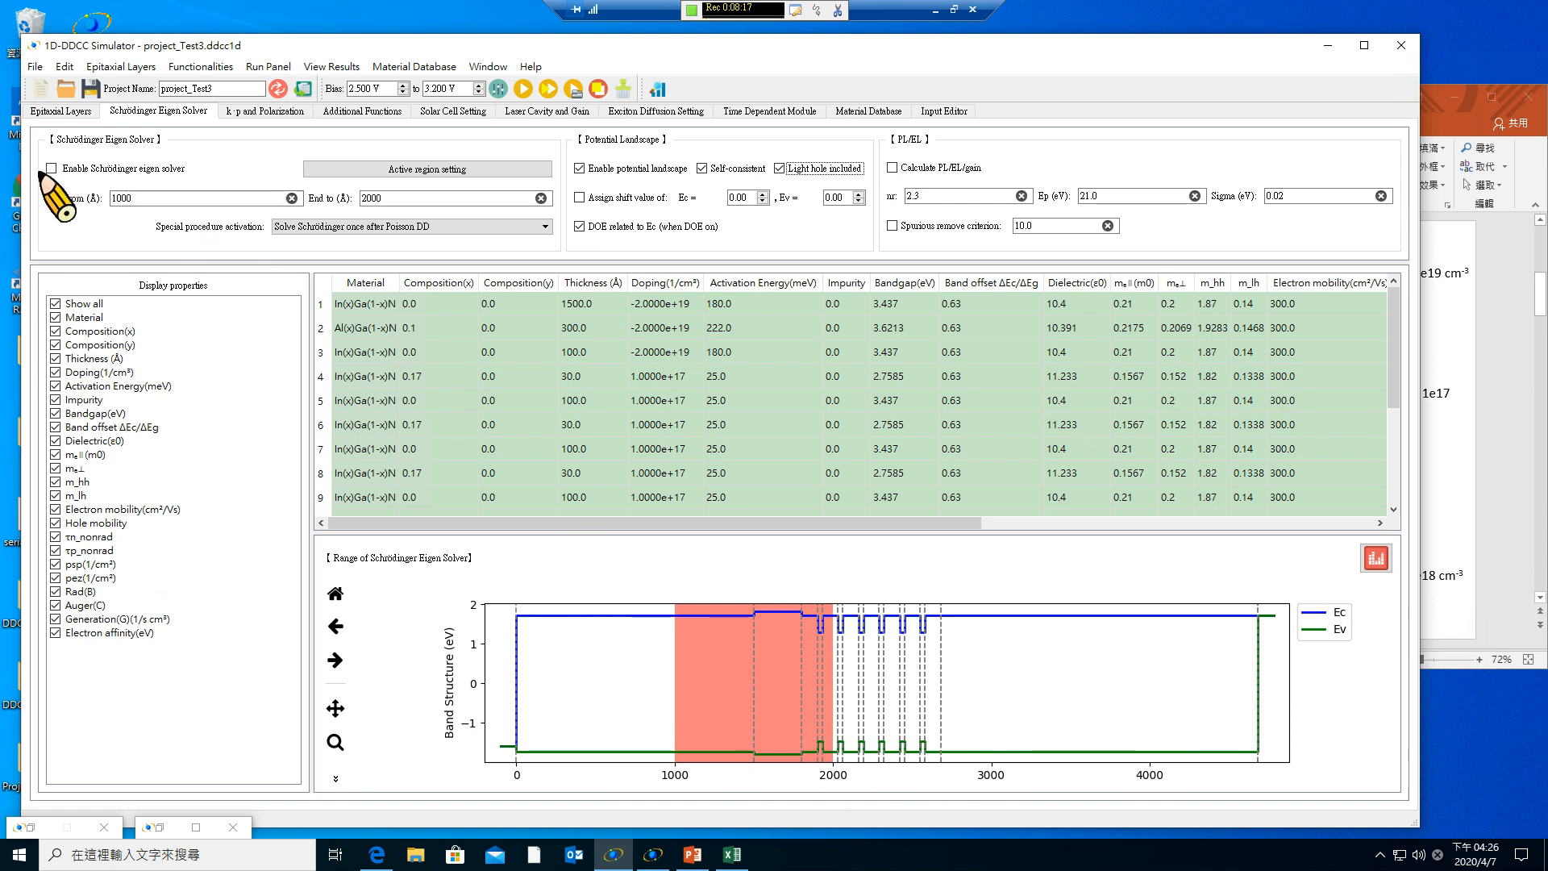
# Set the active region to the consecutive layers 3 through 15, and enable the Schrödinger eigen solver.
pyautogui.click(367, 171)
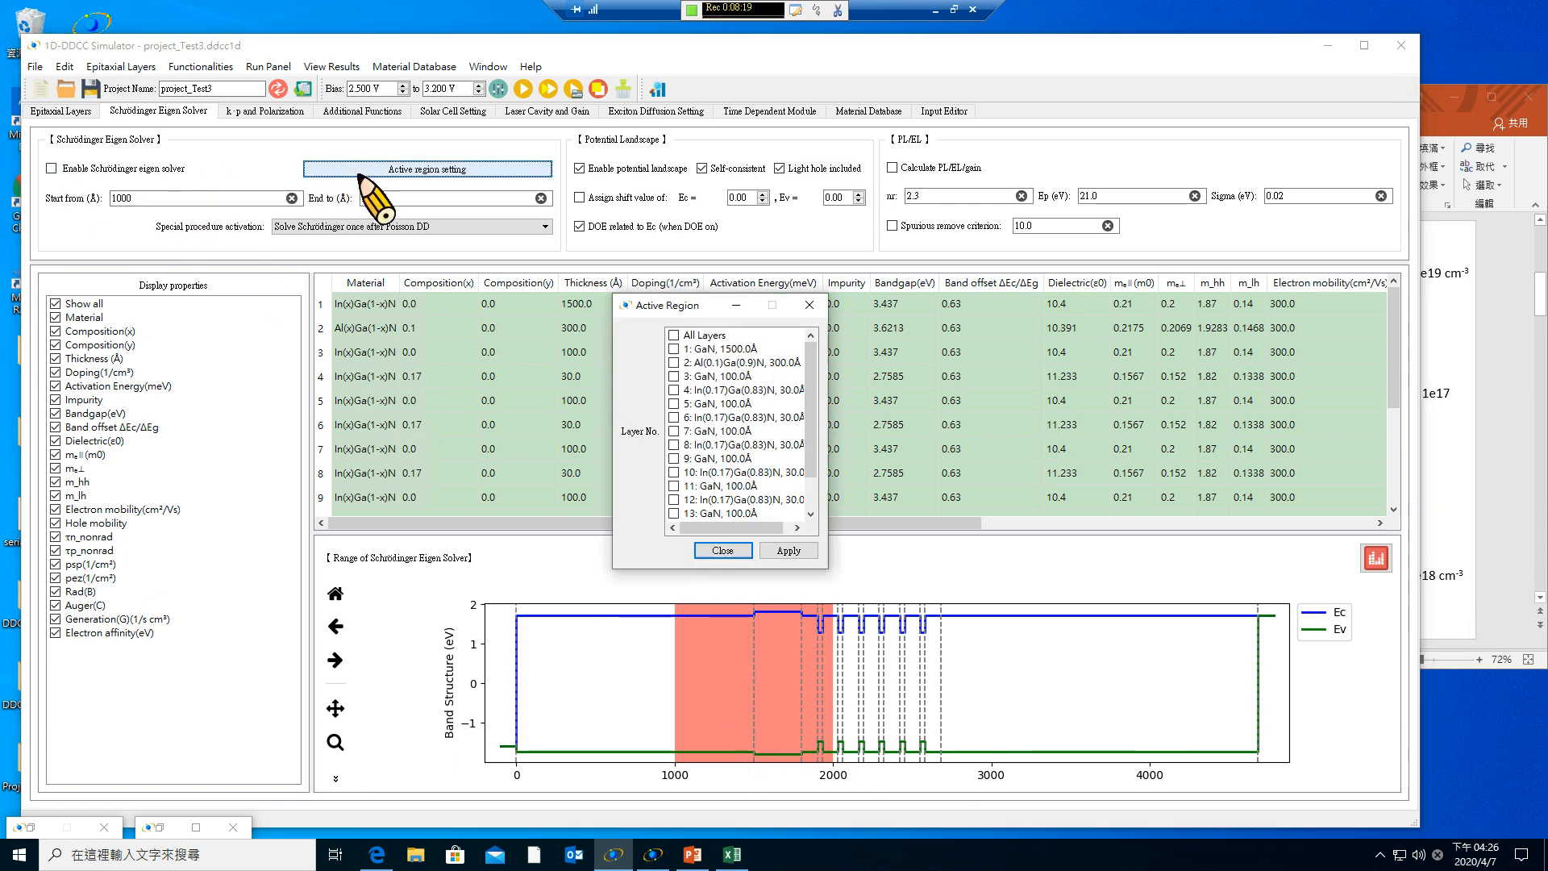
pyautogui.click(674, 376)
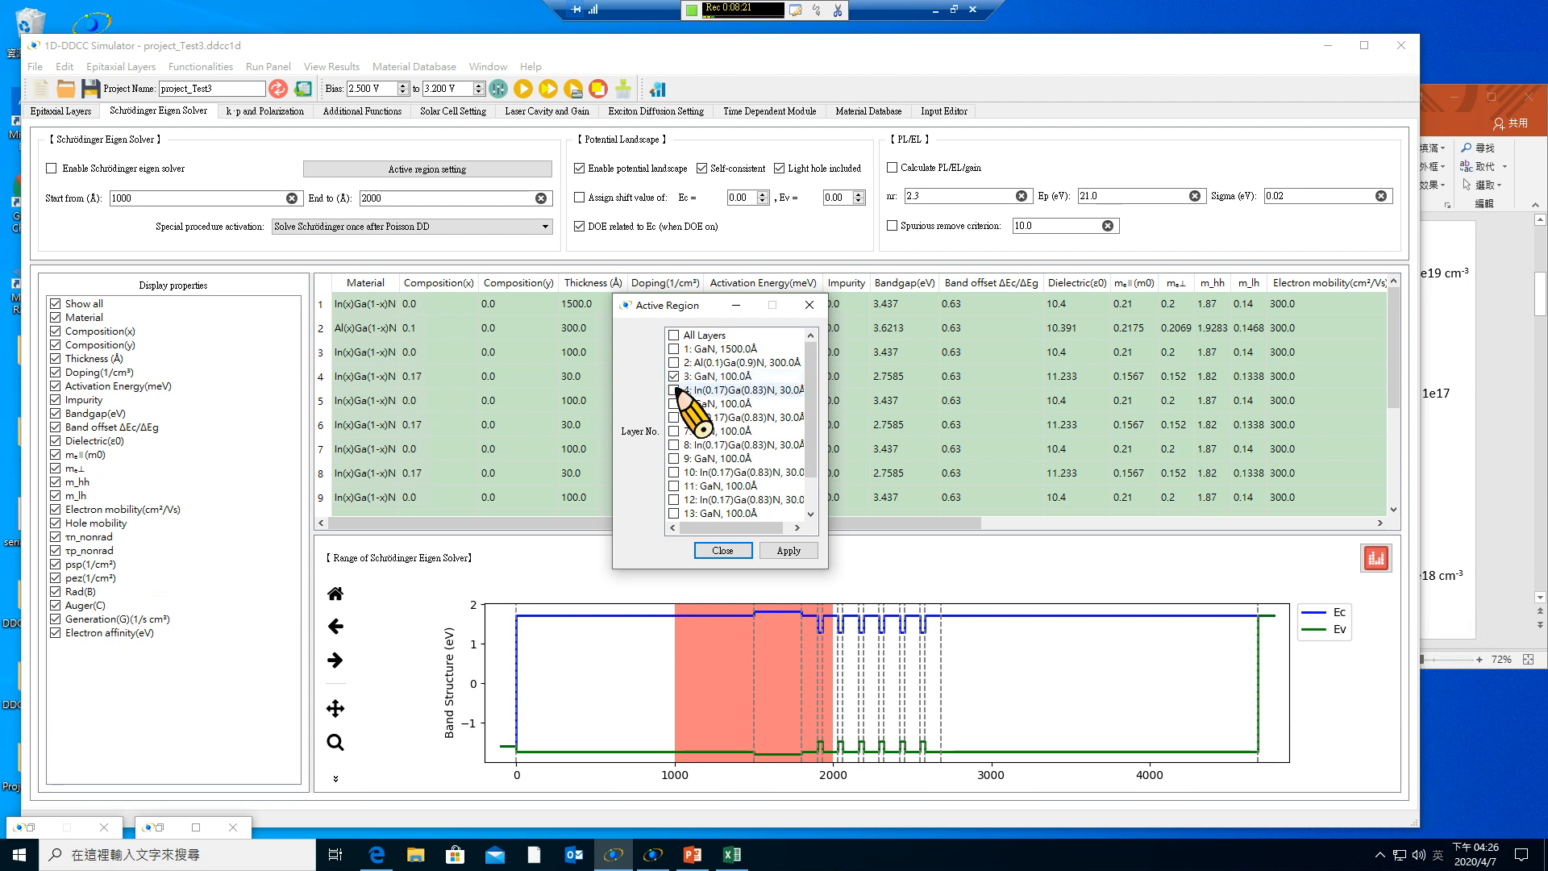
pyautogui.click(674, 390)
pyautogui.click(674, 403)
pyautogui.click(674, 417)
pyautogui.click(674, 430)
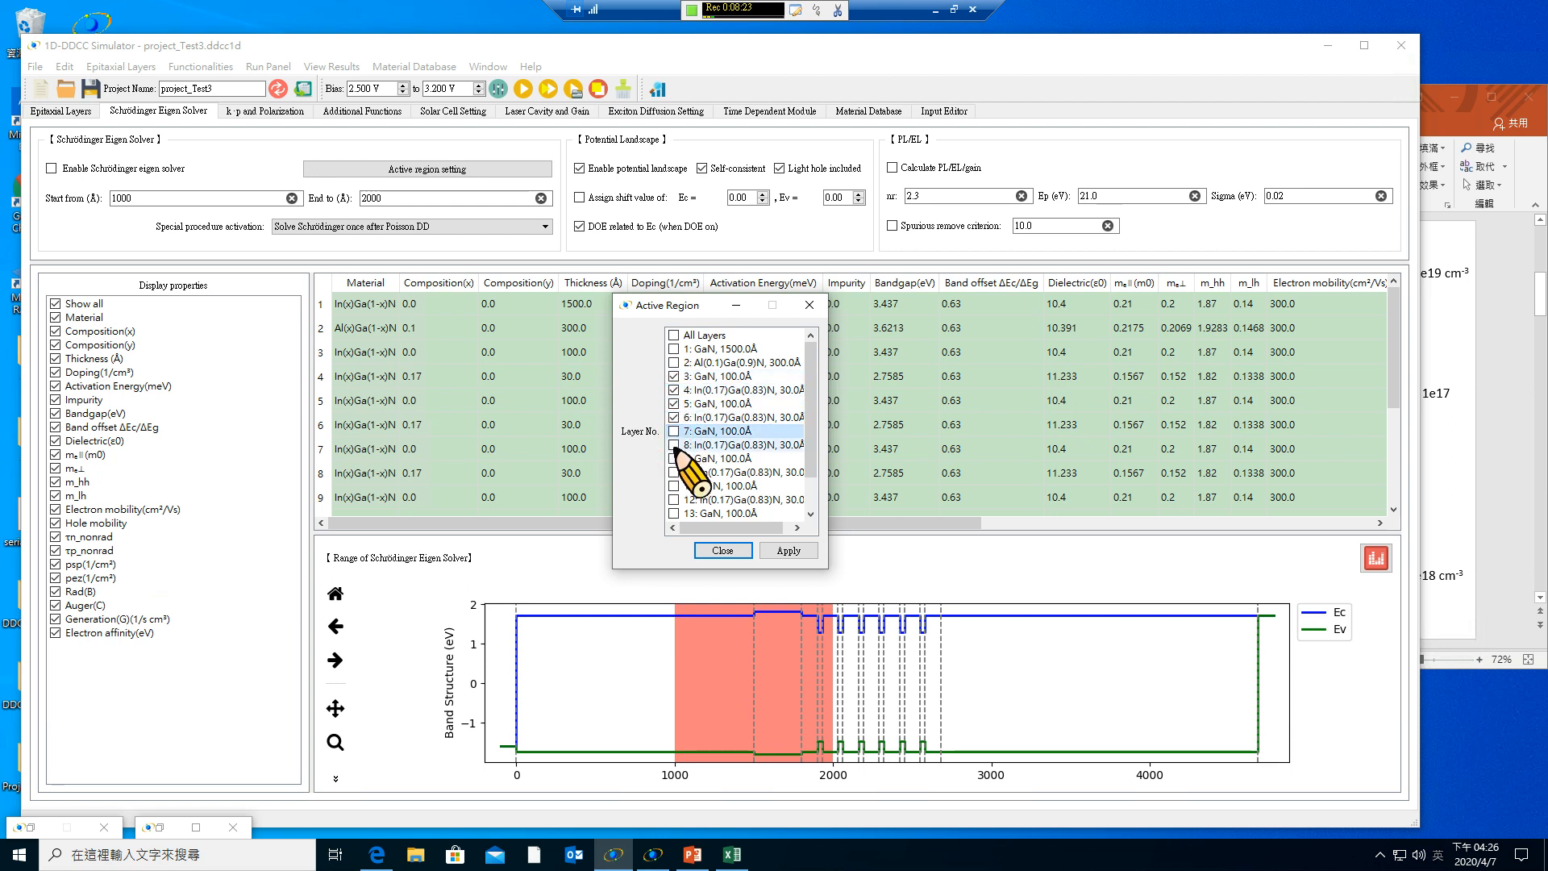
pyautogui.click(674, 444)
pyautogui.click(674, 457)
pyautogui.click(674, 471)
pyautogui.click(674, 486)
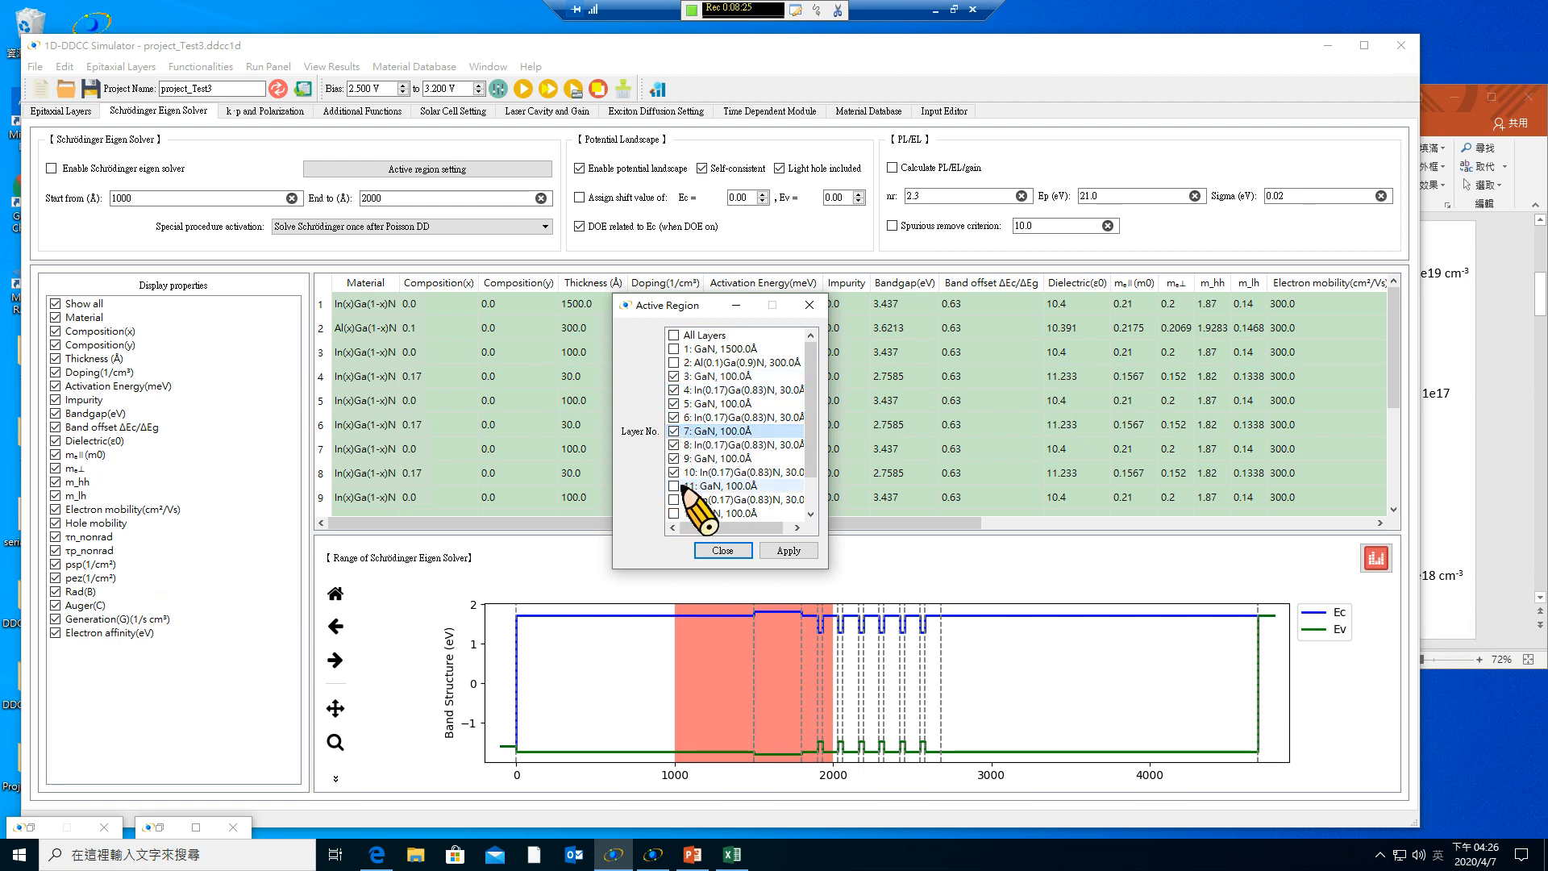
pyautogui.click(674, 499)
pyautogui.scroll(-1, 675, 484)
pyautogui.click(674, 473)
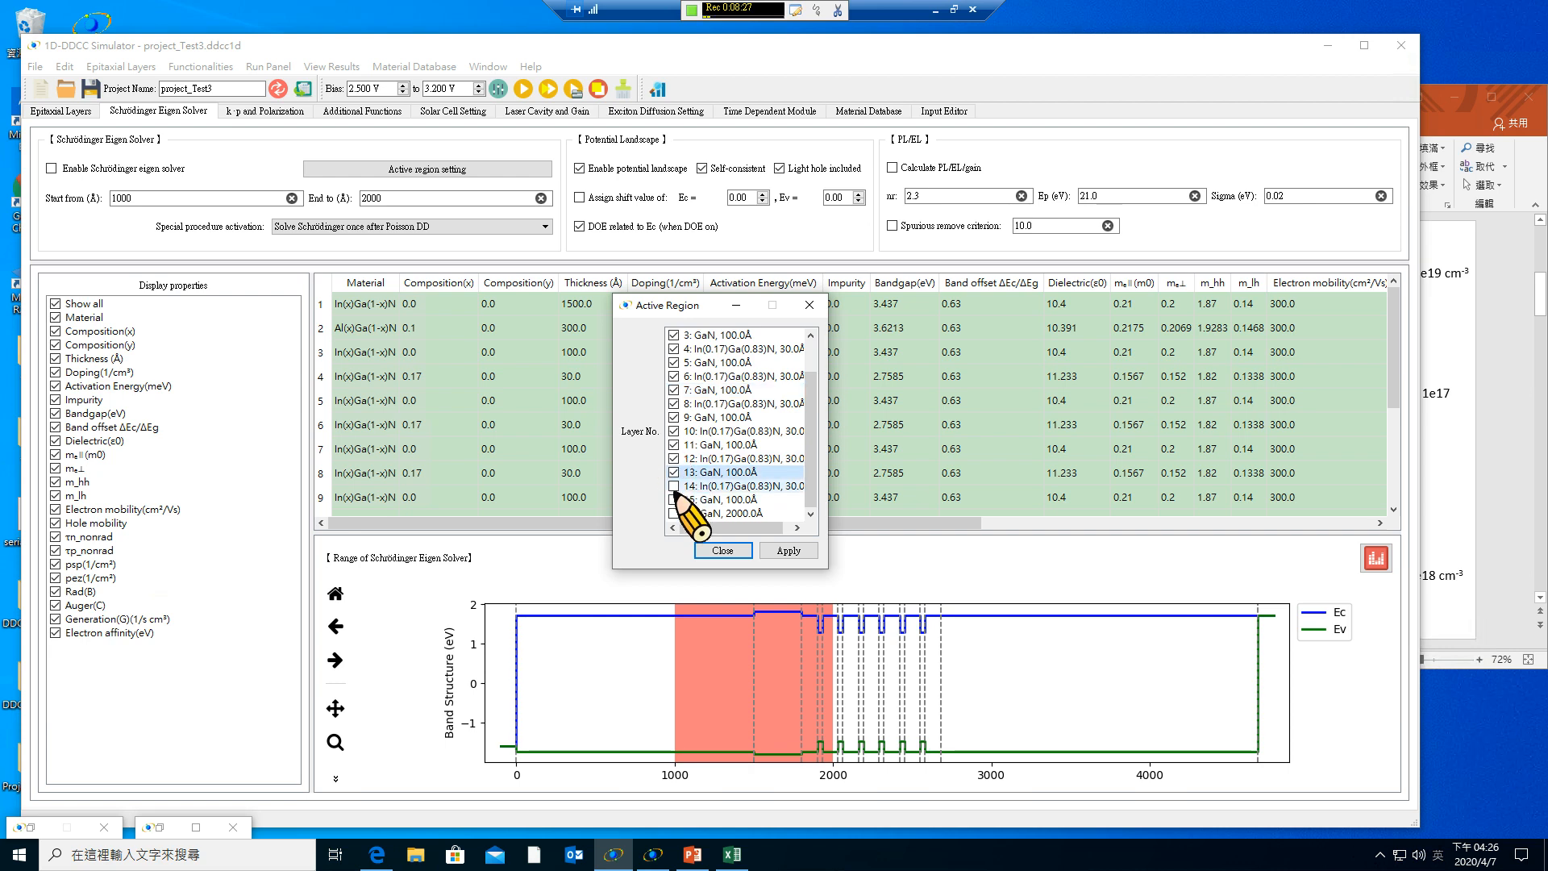
pyautogui.click(786, 551)
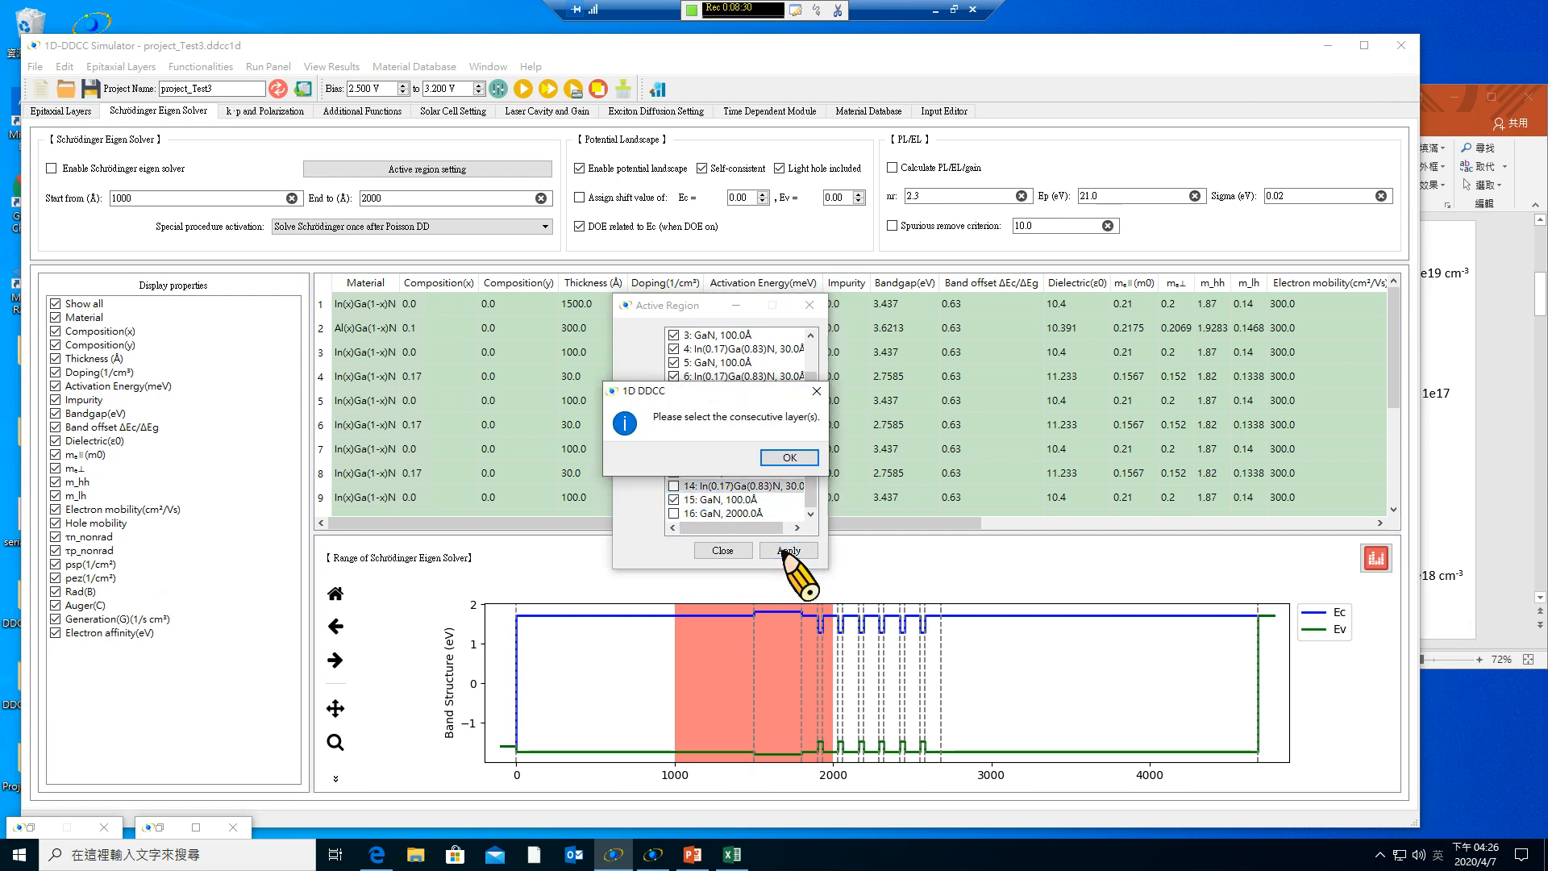
pyautogui.click(790, 457)
pyautogui.click(674, 485)
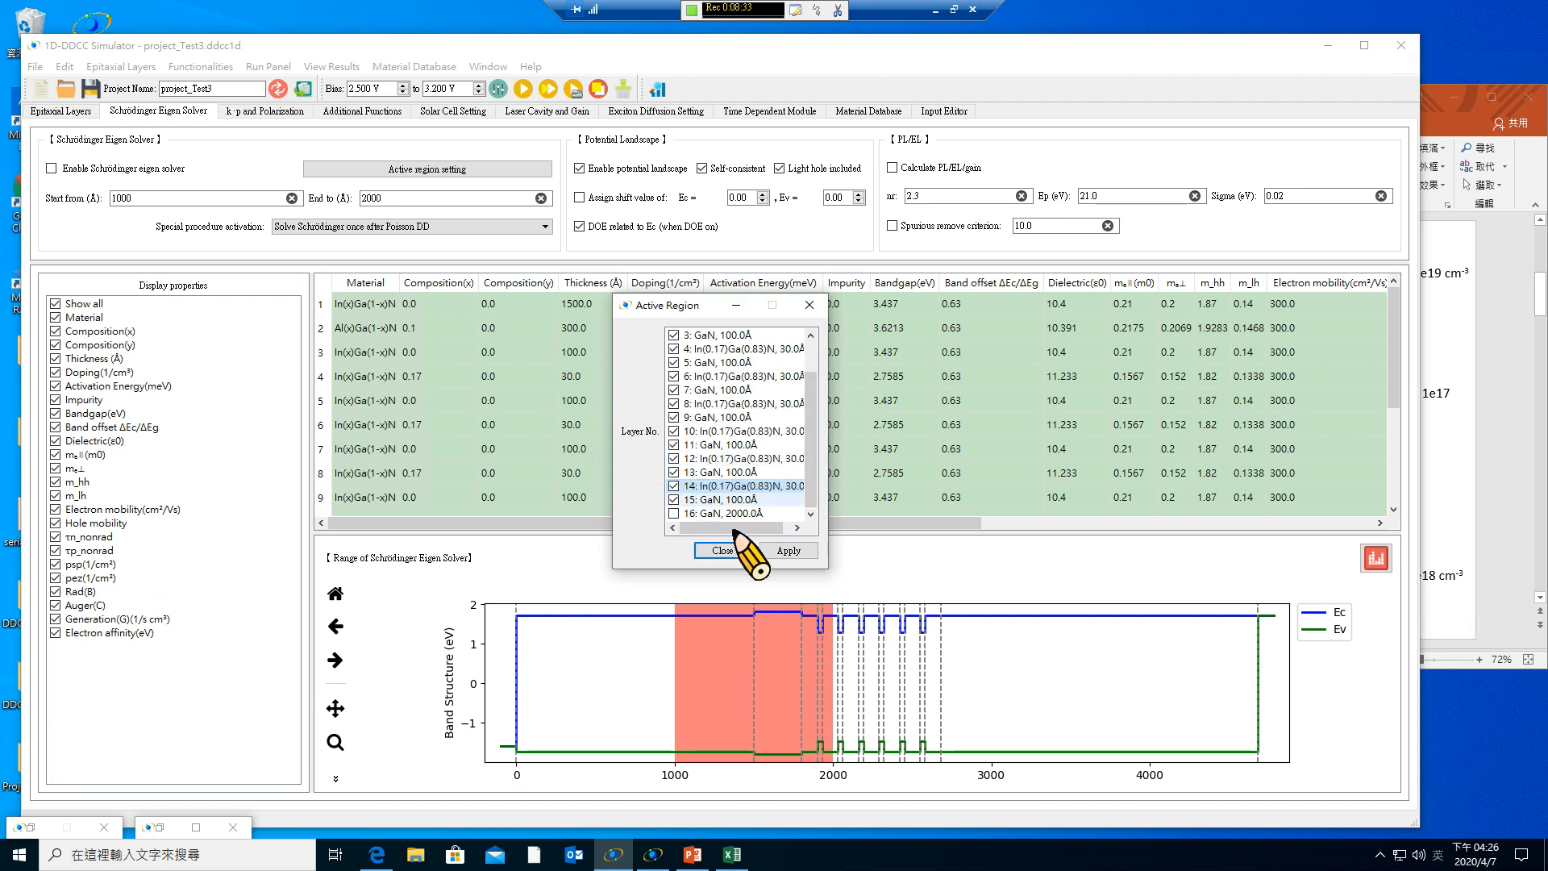
pyautogui.click(786, 549)
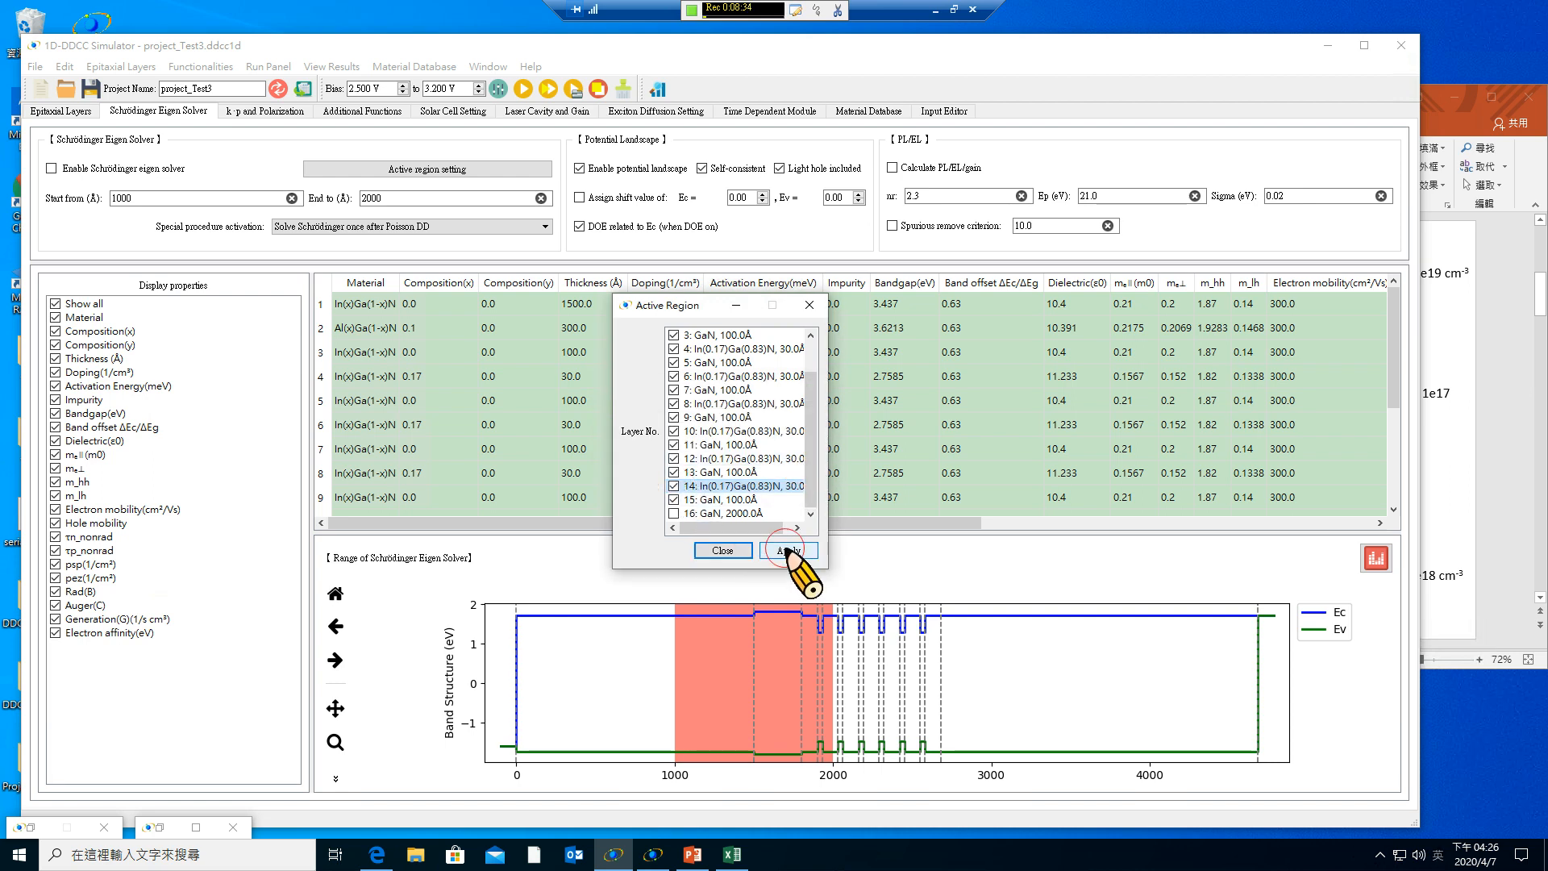
pyautogui.click(723, 549)
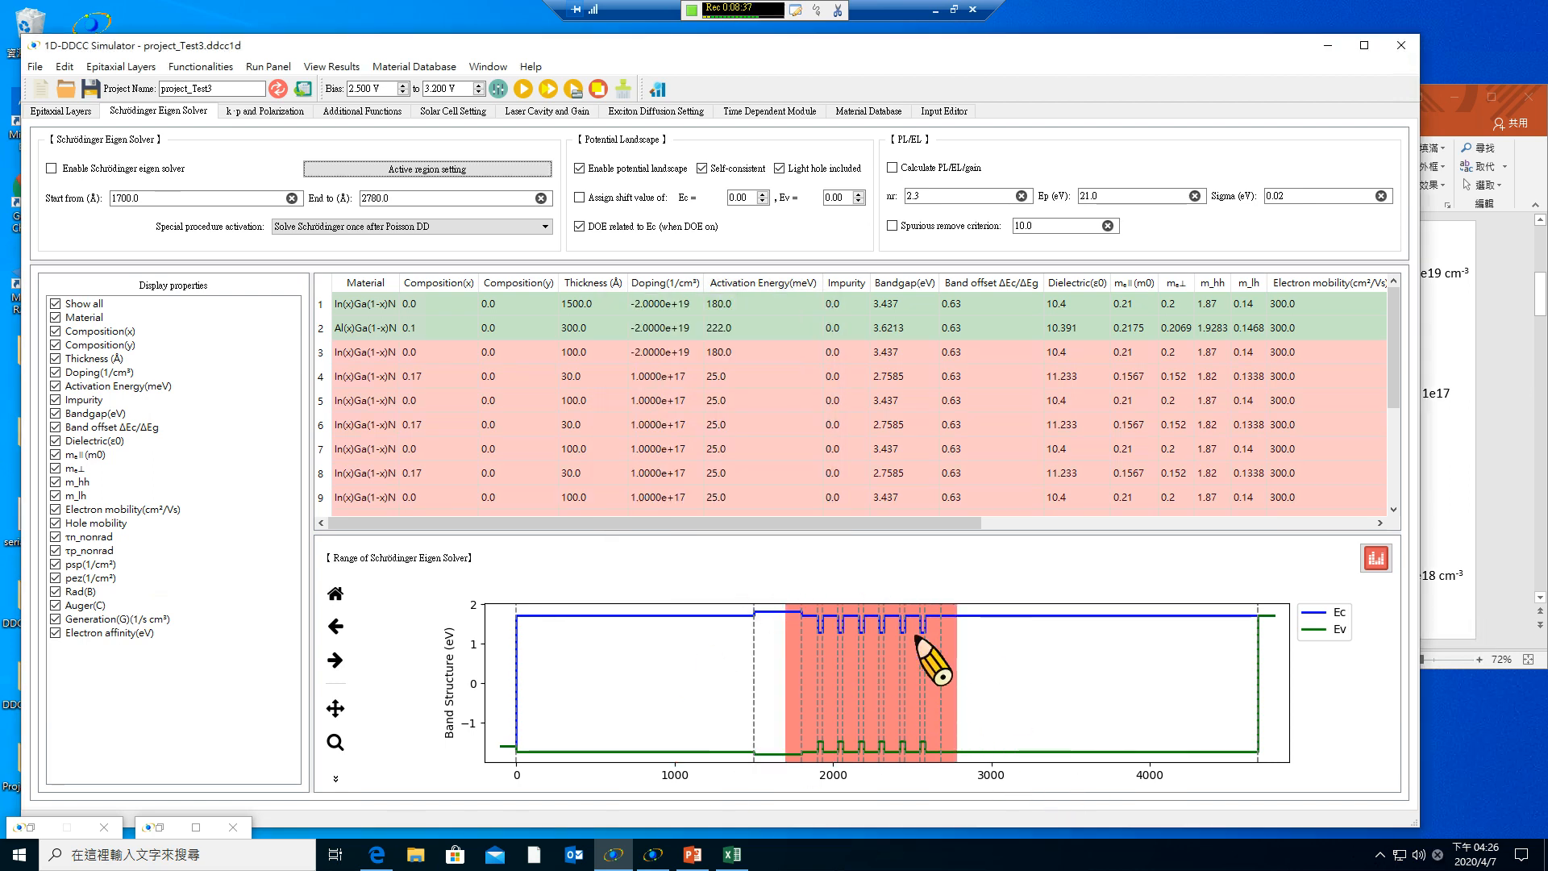
pyautogui.scroll(-3, 815, 463)
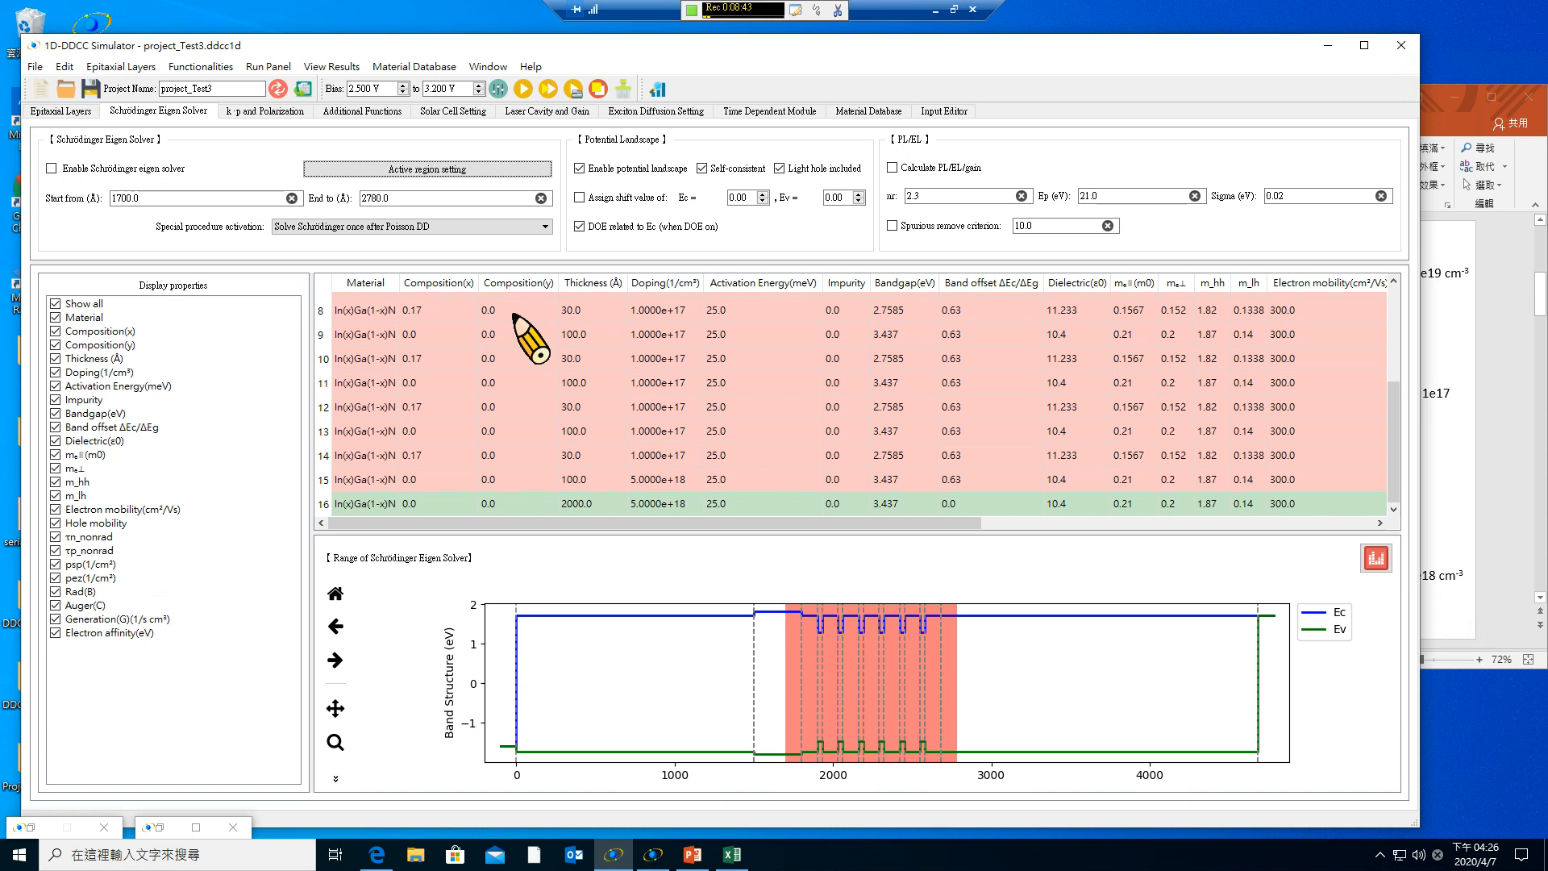
pyautogui.click(52, 168)
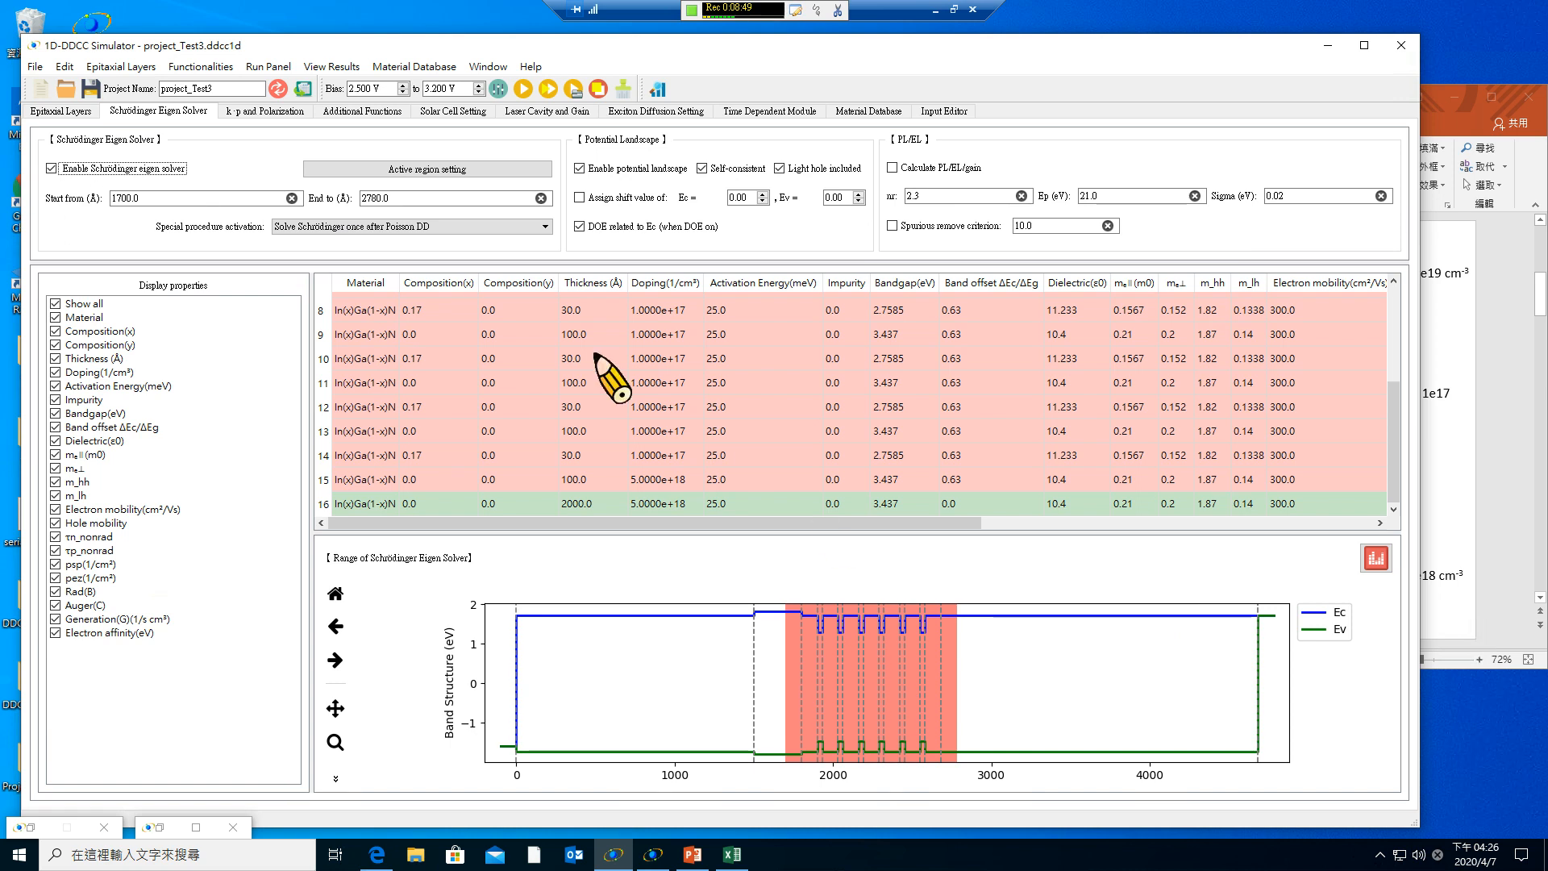
# Set the top and bottom Schottky barriers to be decided by dope and the bias start to 2.8 V.
pyautogui.click(87, 110)
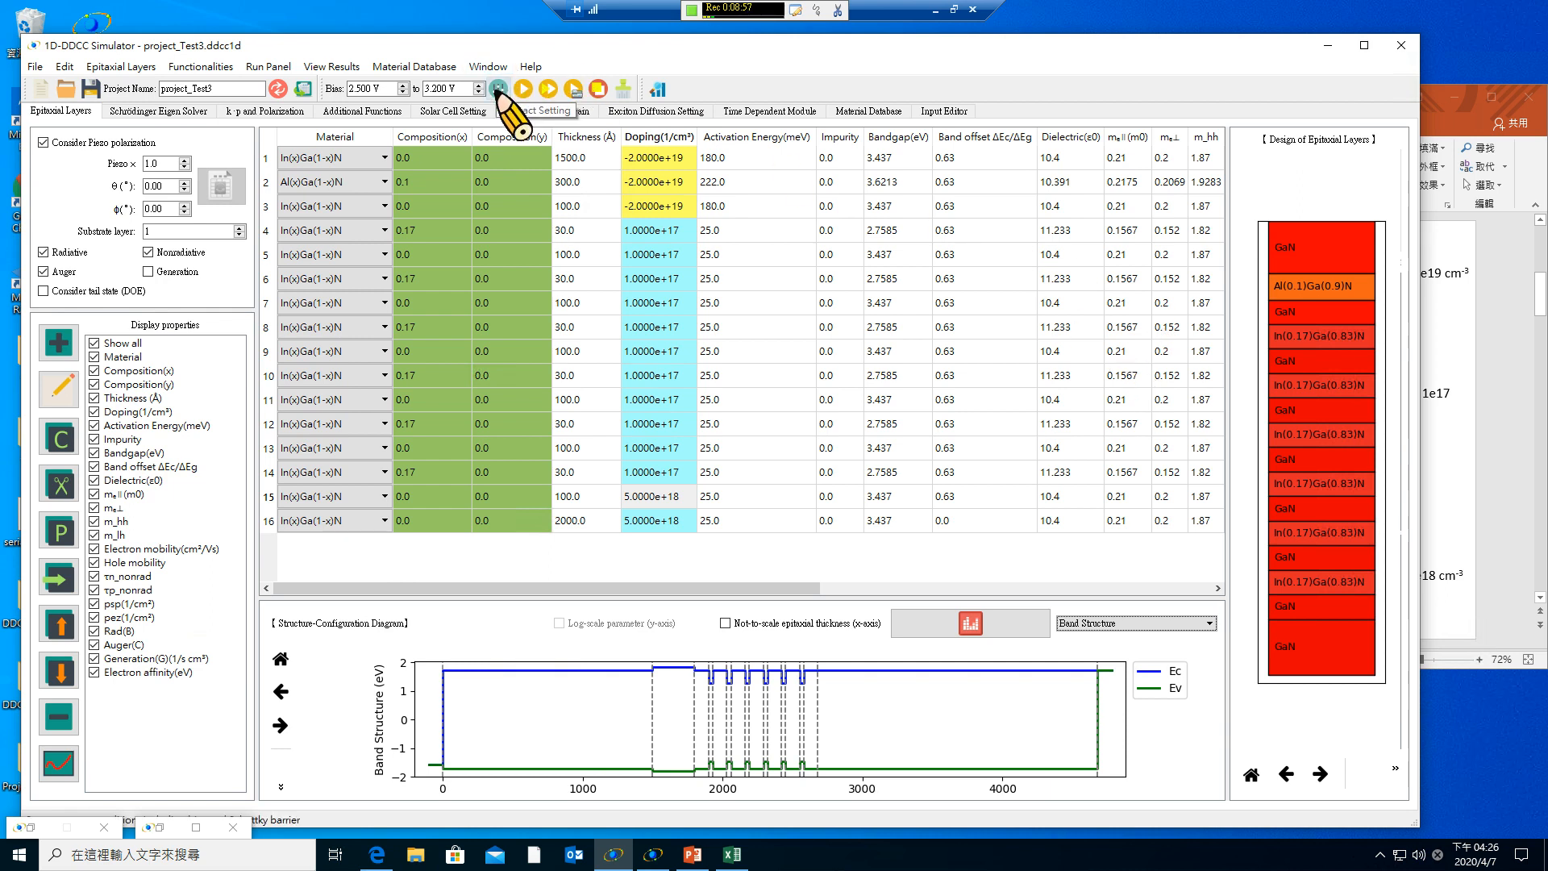
pyautogui.click(498, 88)
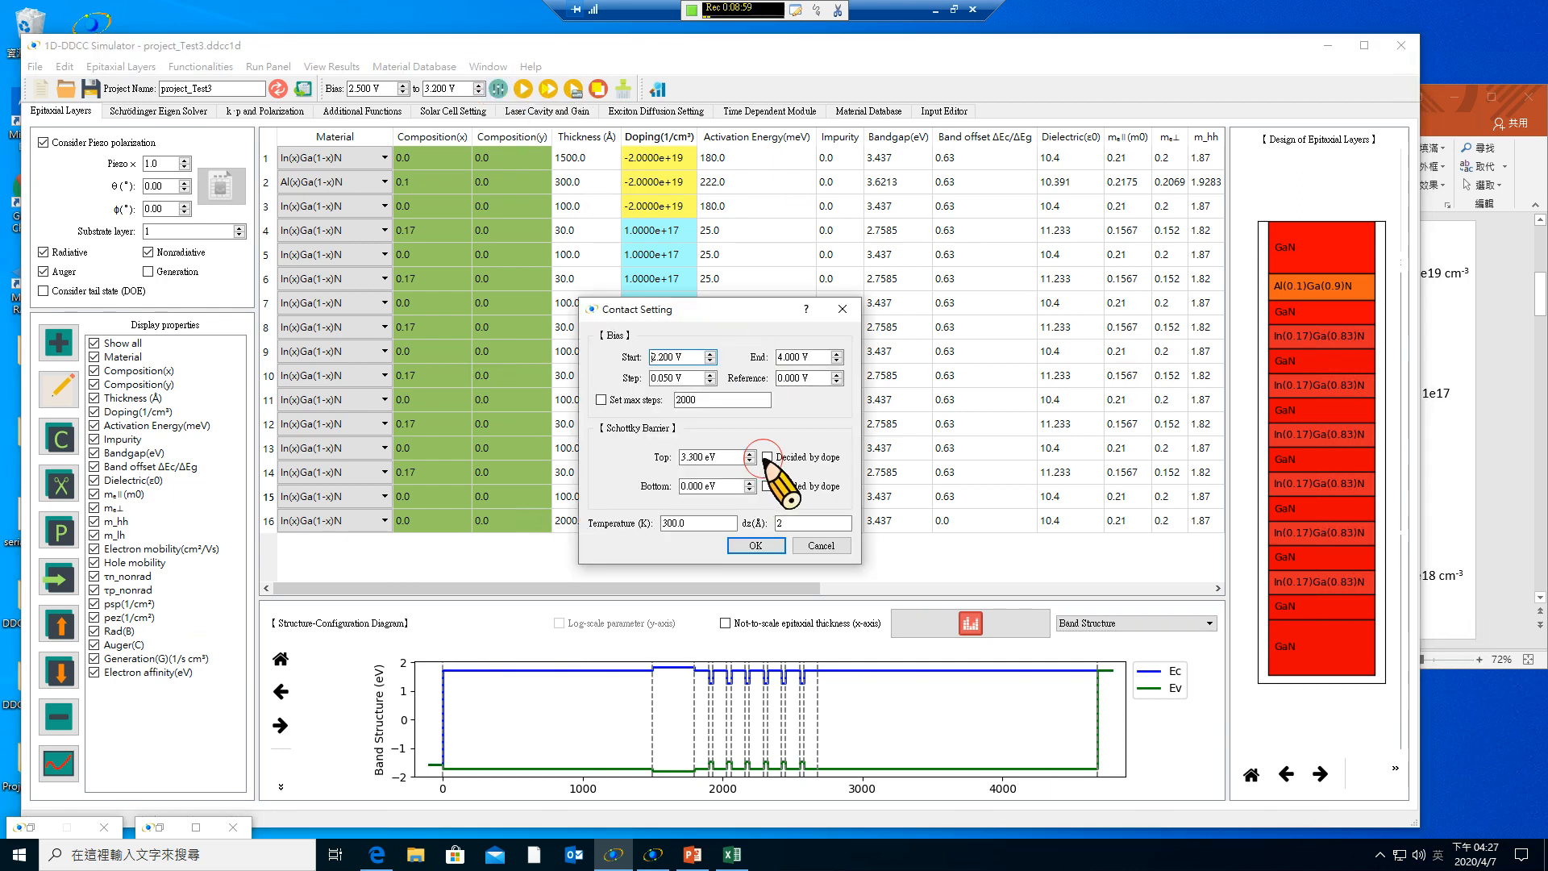
pyautogui.click(767, 457)
pyautogui.click(767, 487)
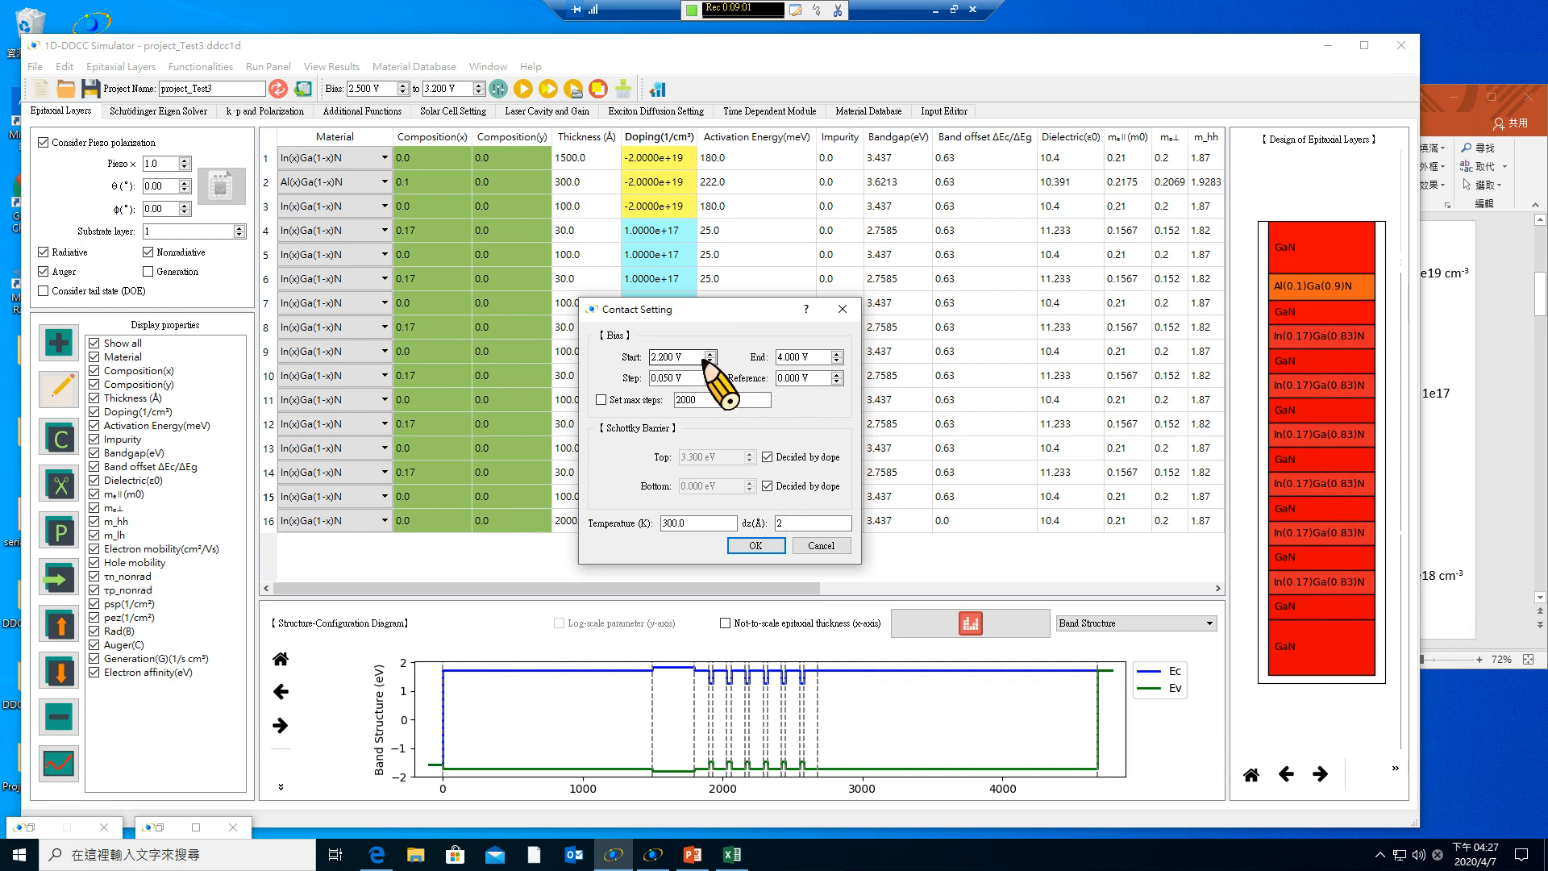
pyautogui.moveTo(673, 357); pyautogui.dragTo(628, 360)
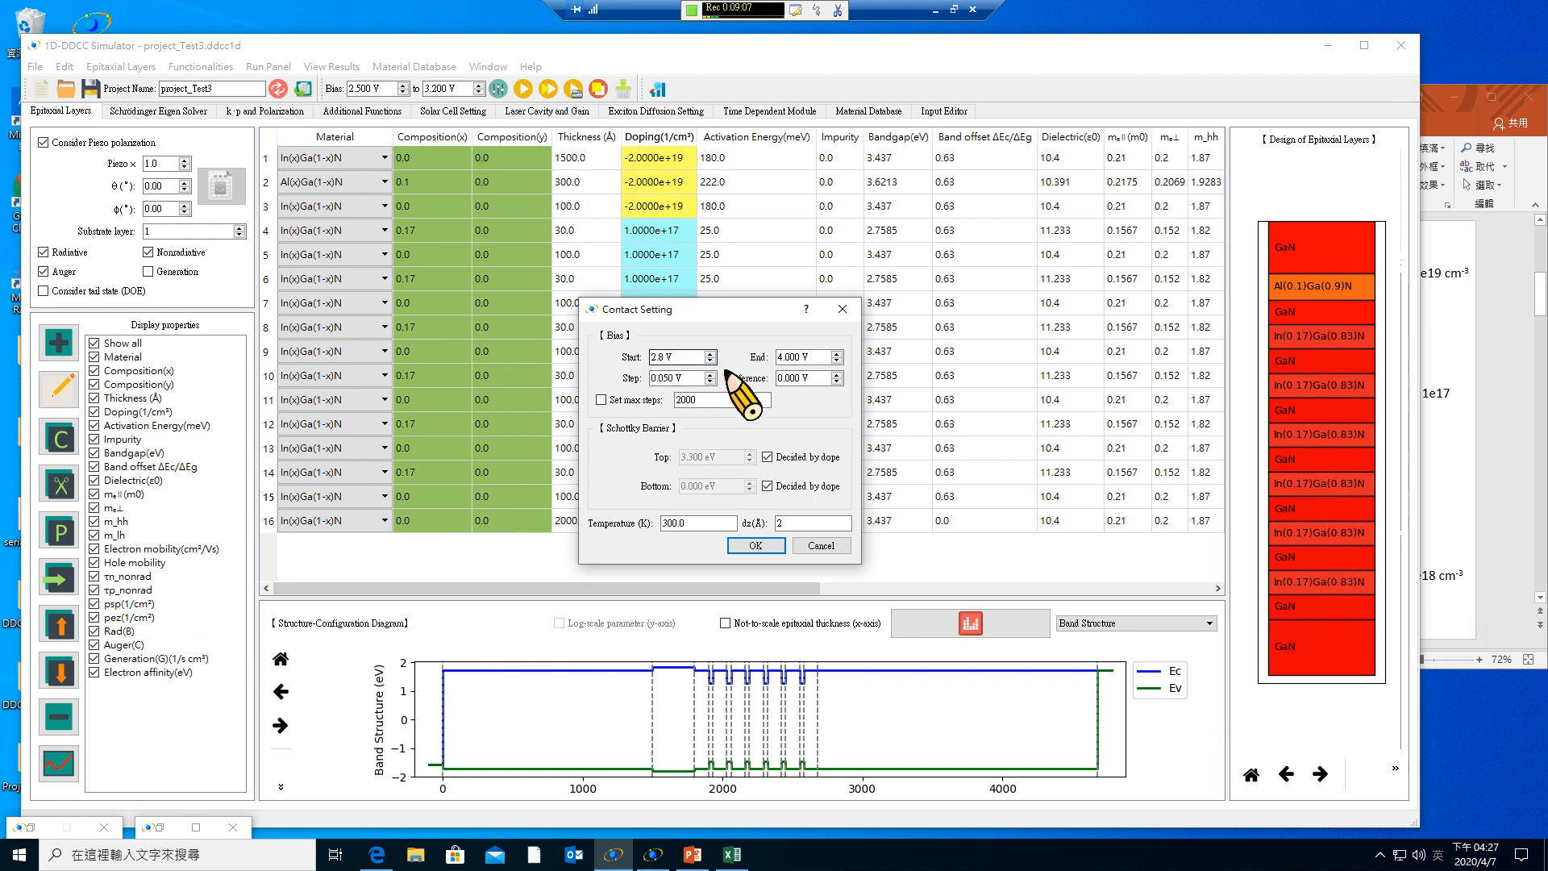
pyautogui.click(656, 378)
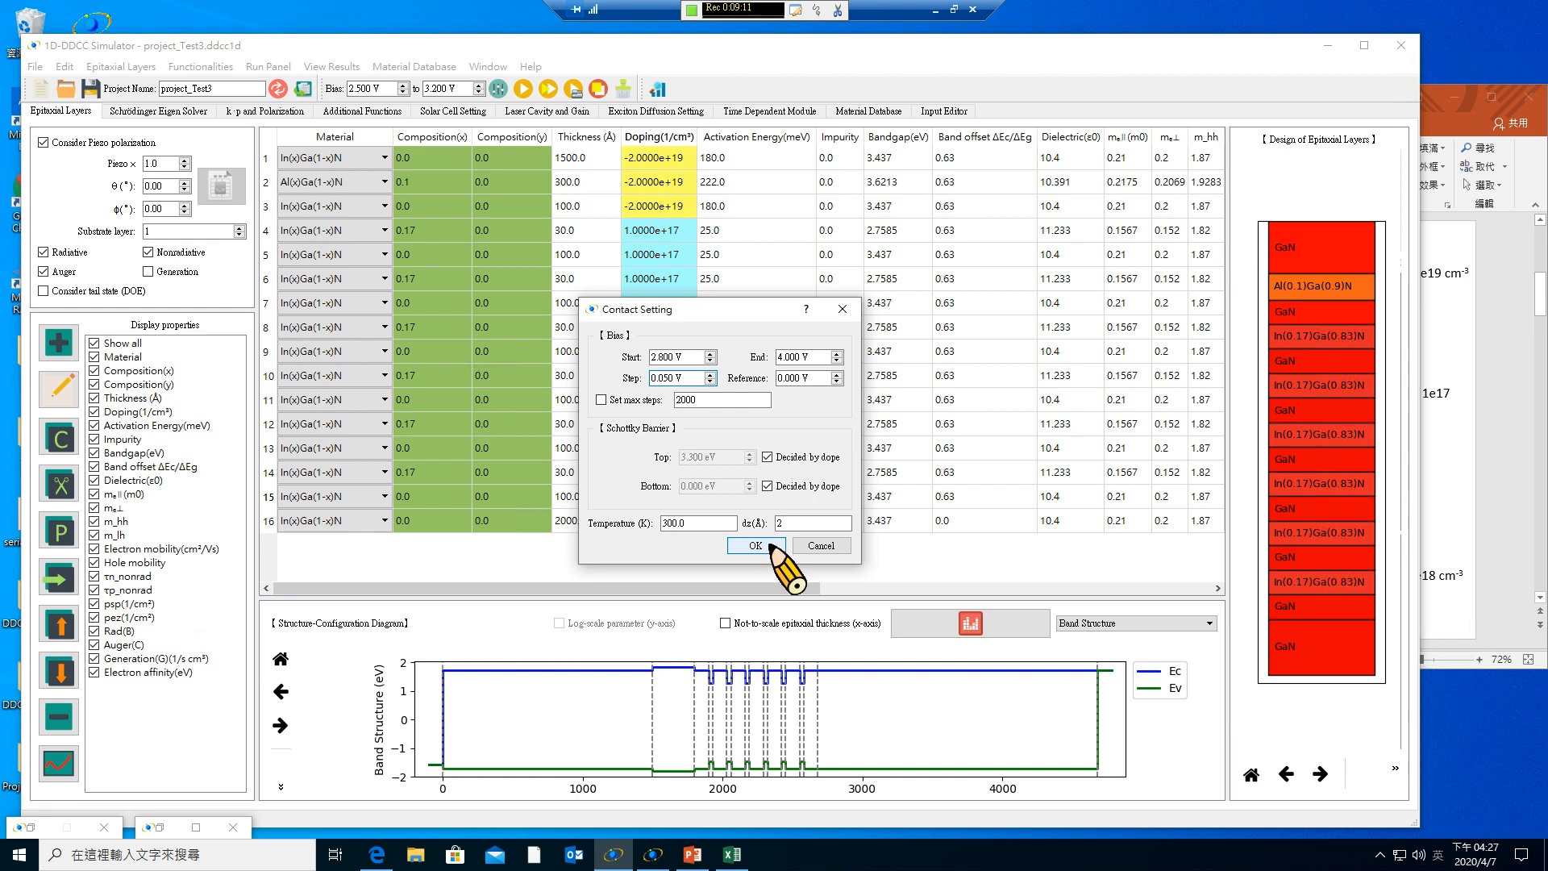
pyautogui.click(766, 545)
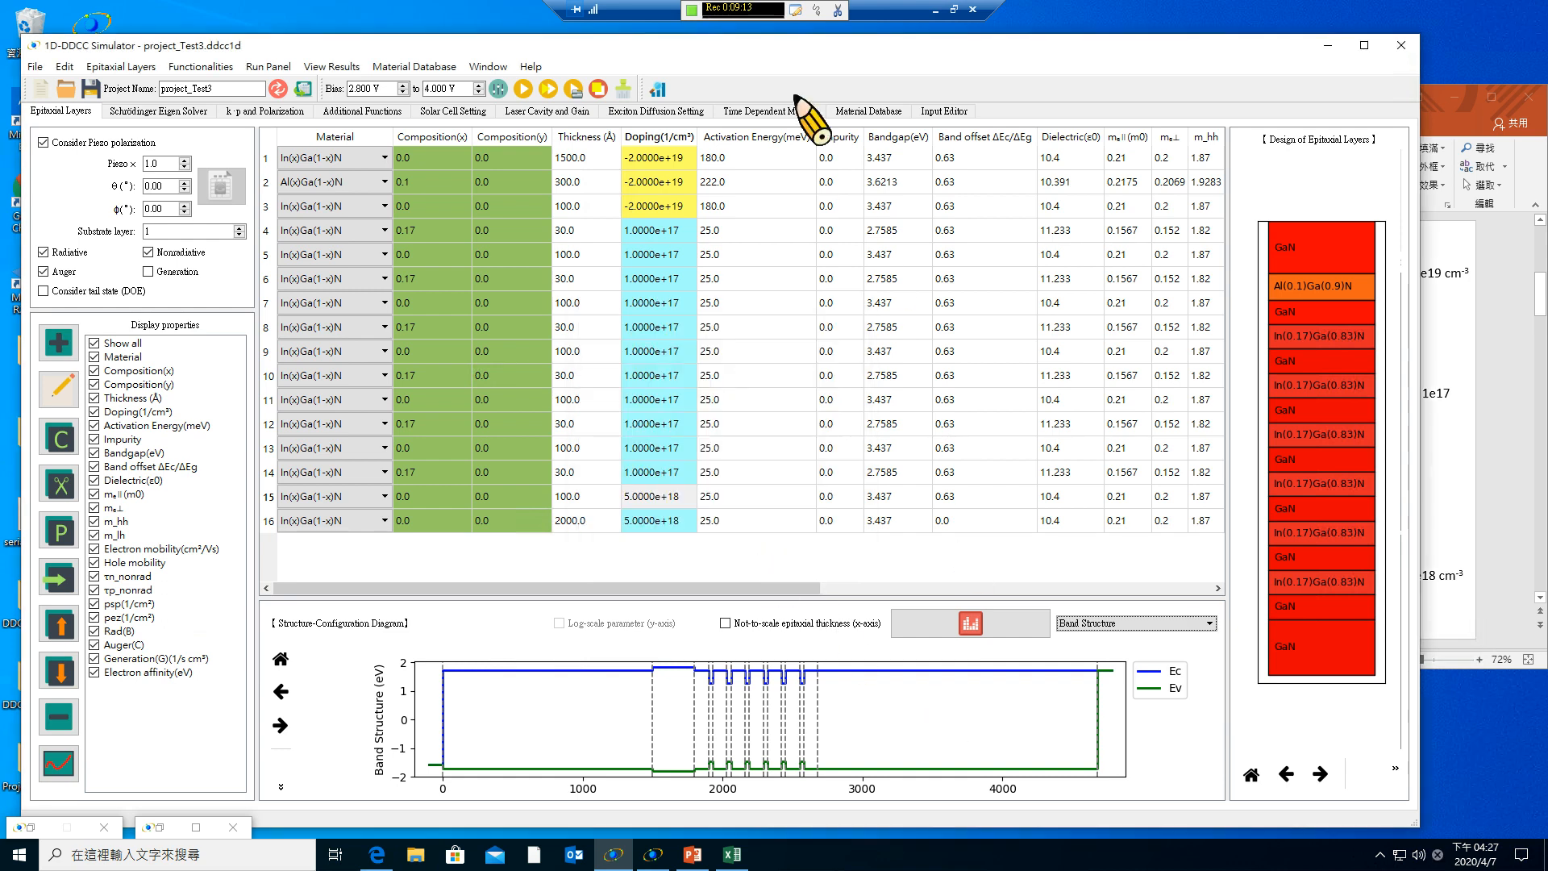
# Run the simulation with the current contact settings, saving project_Test3 without clearing old data.
pyautogui.click(531, 91)
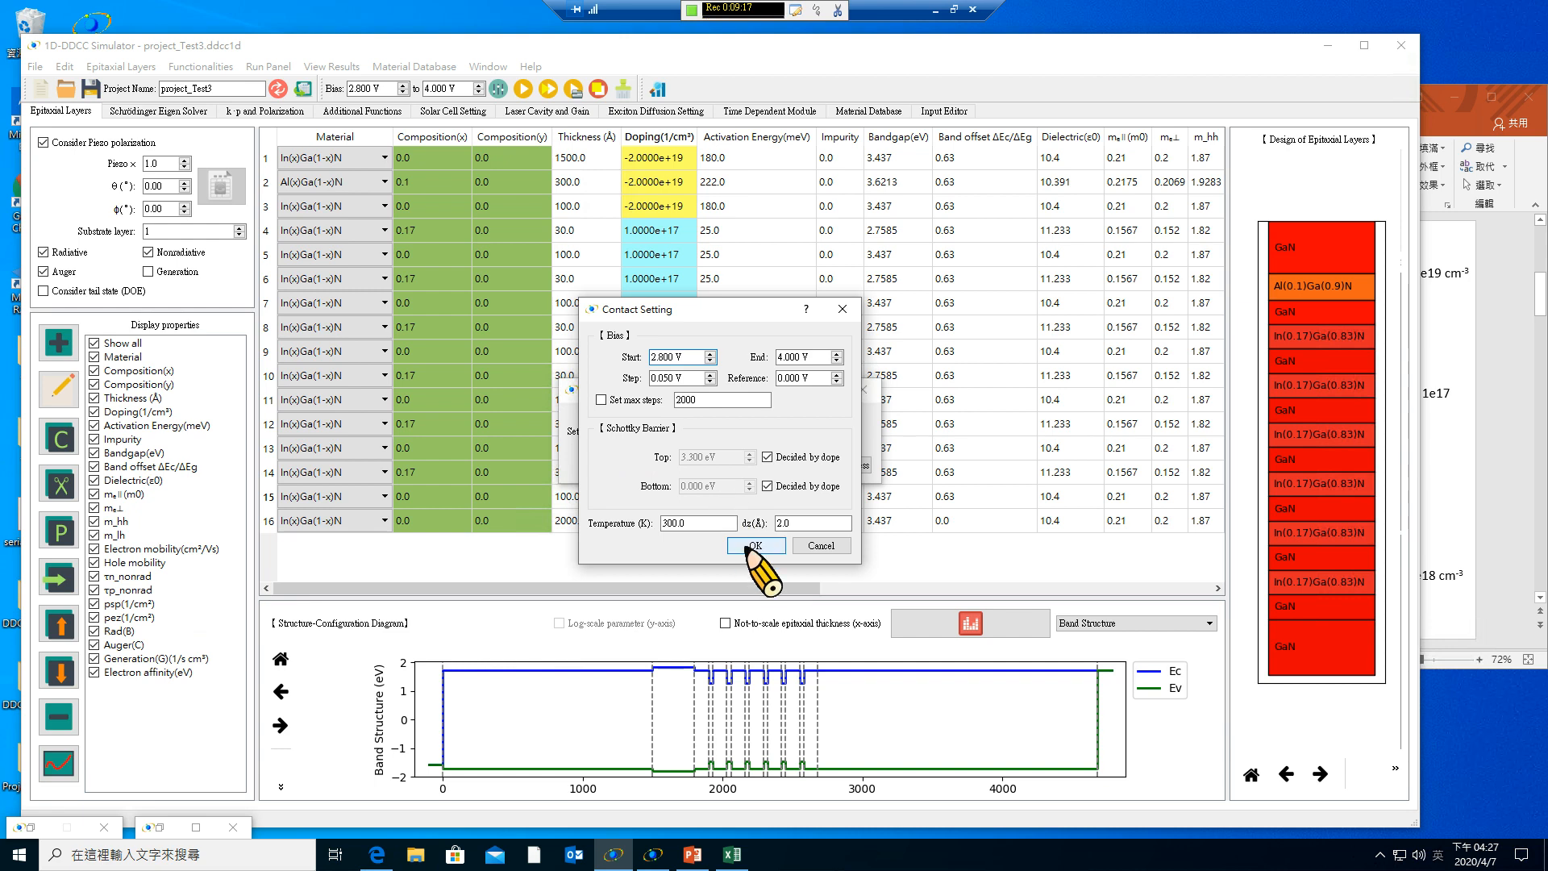
pyautogui.click(752, 546)
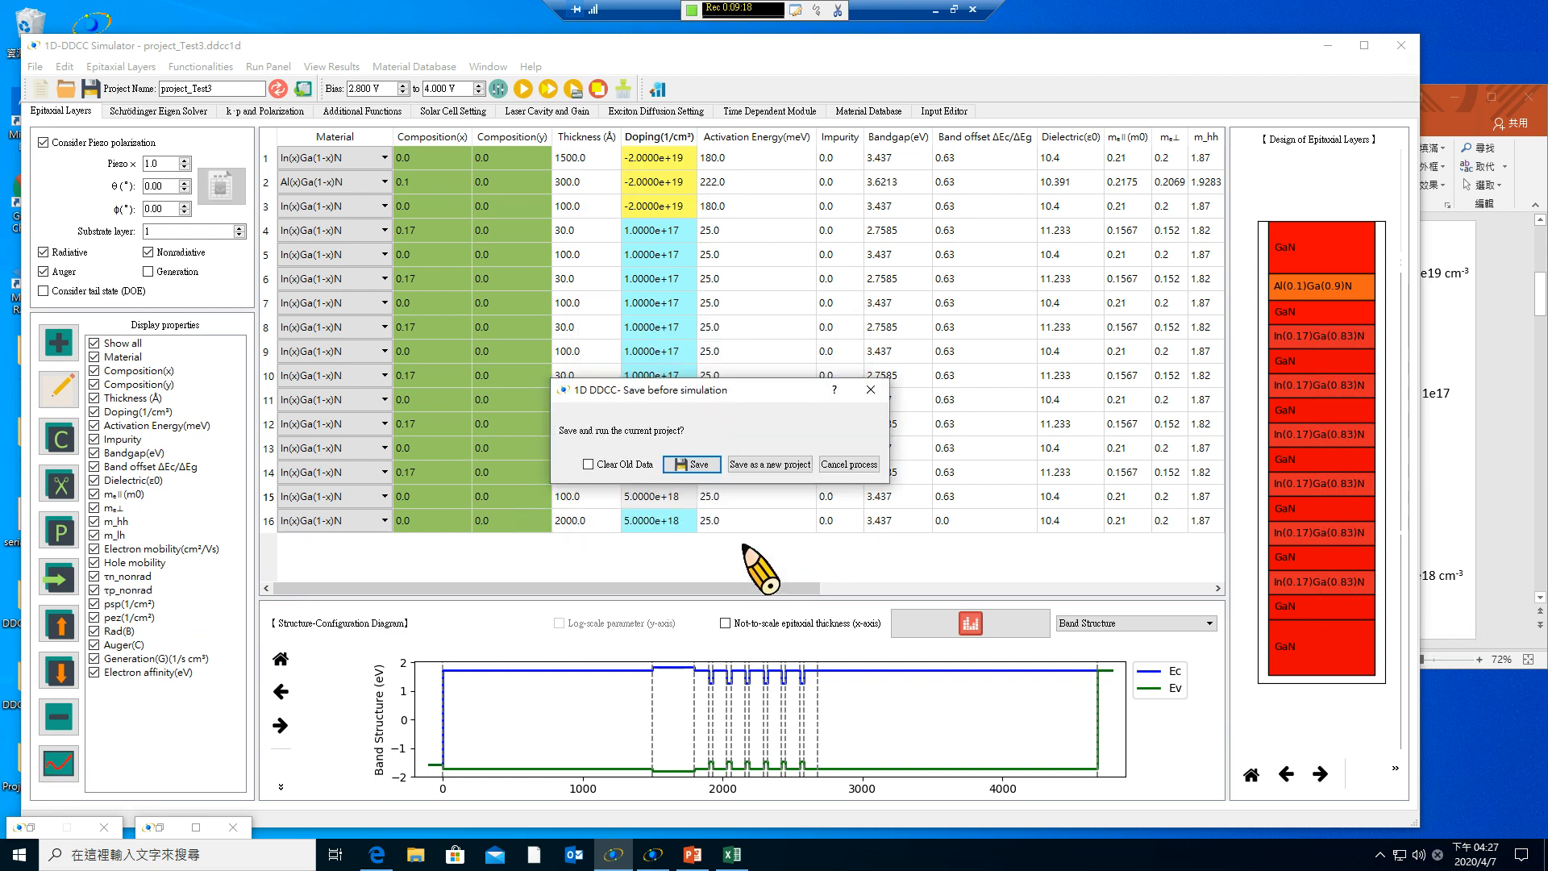
pyautogui.click(695, 465)
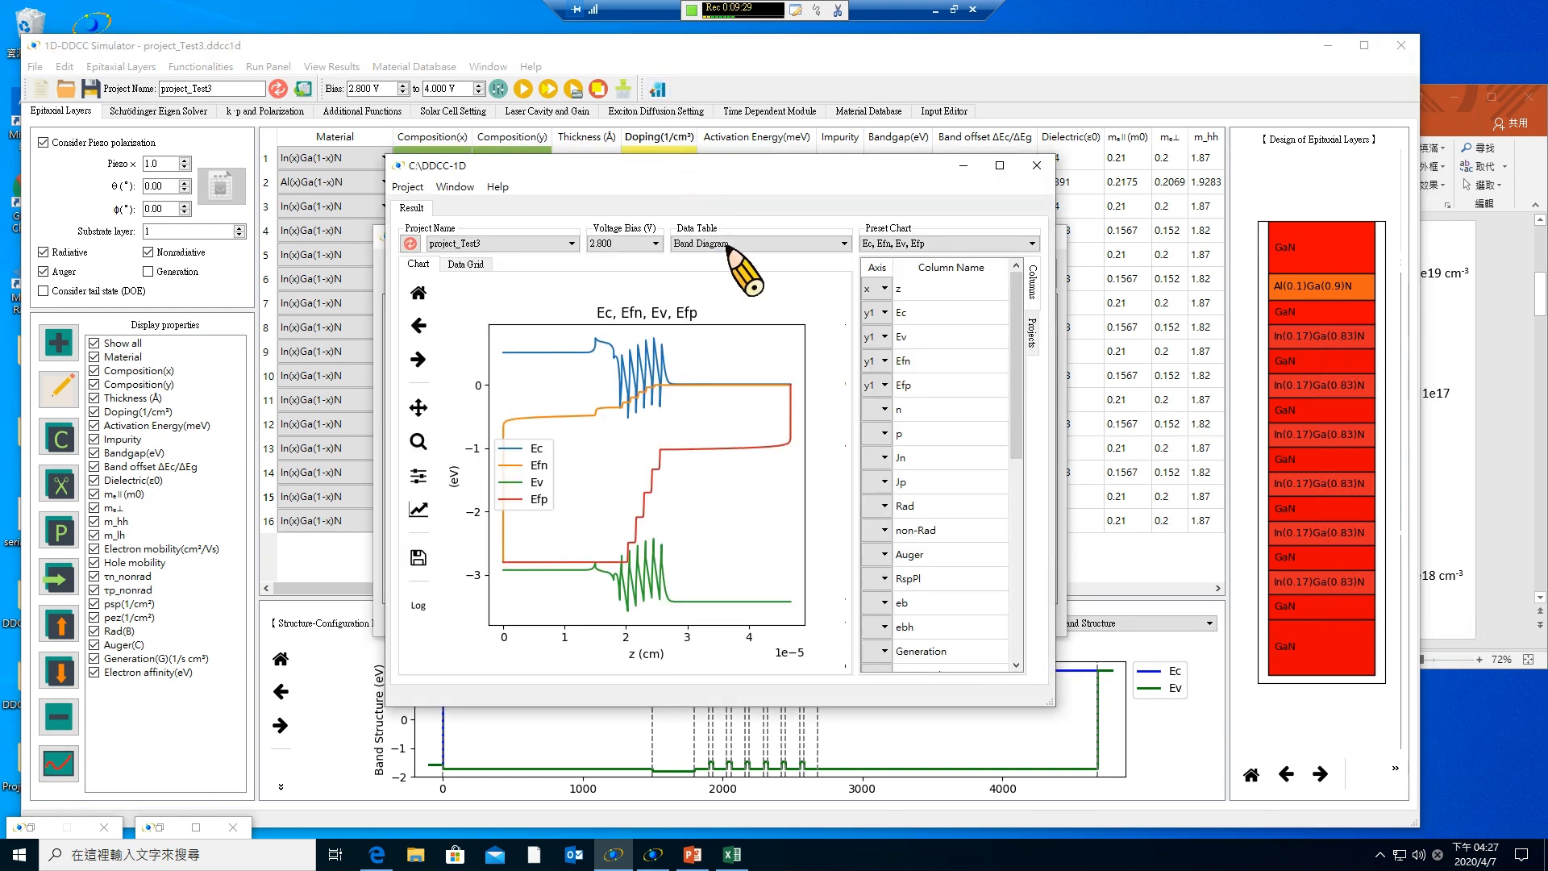
# Maximize the results window and enlarge the quantum well region of project_Test3's band diagram at 2.800 V.
pyautogui.click(512, 244)
pyautogui.click(509, 256)
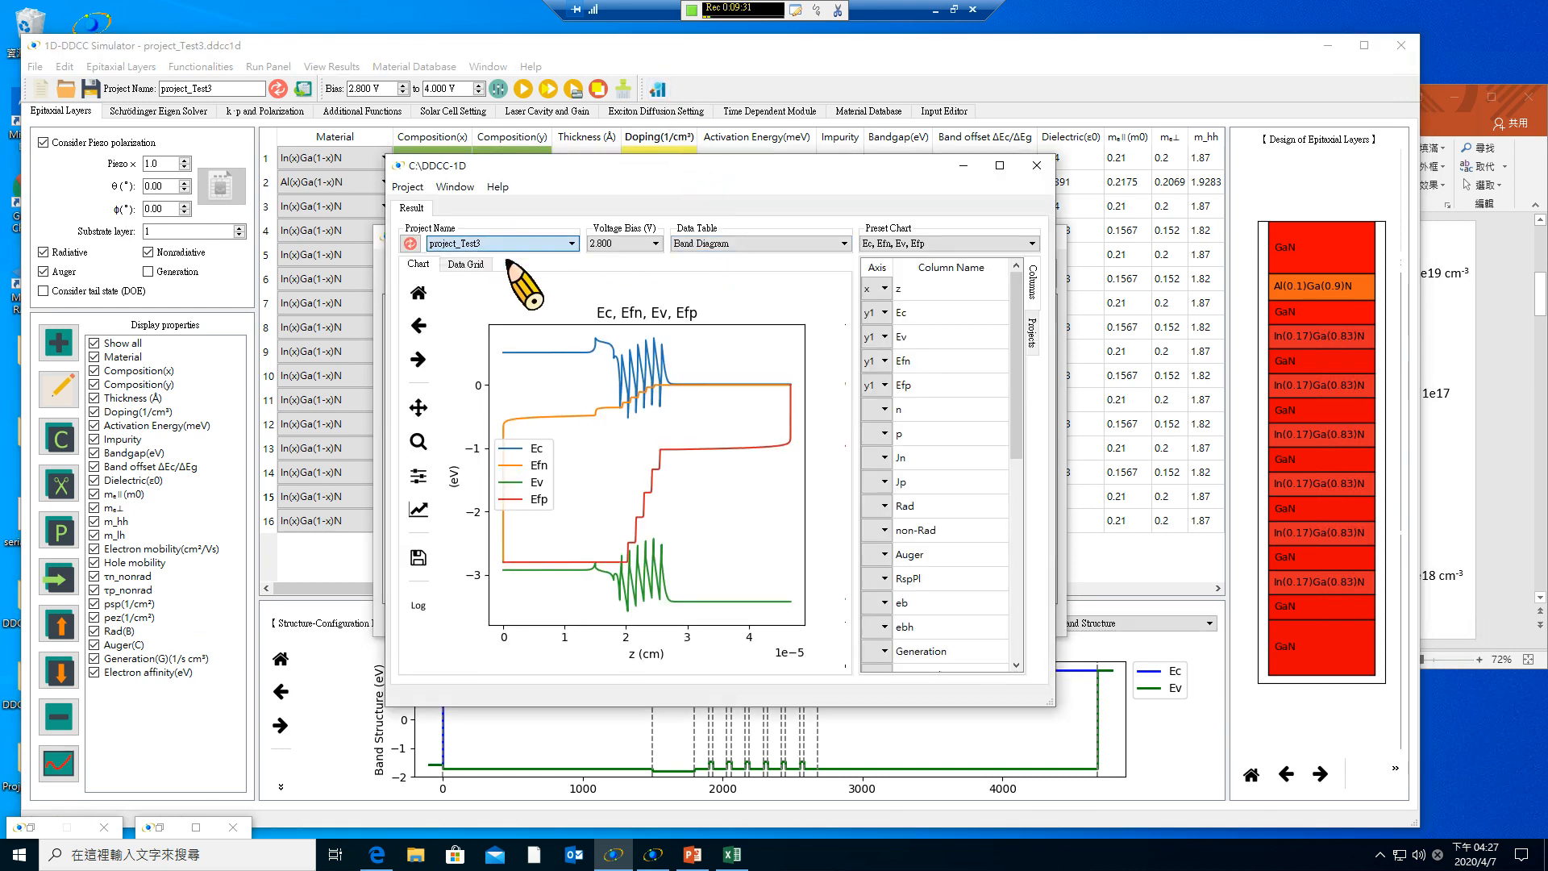
pyautogui.click(998, 165)
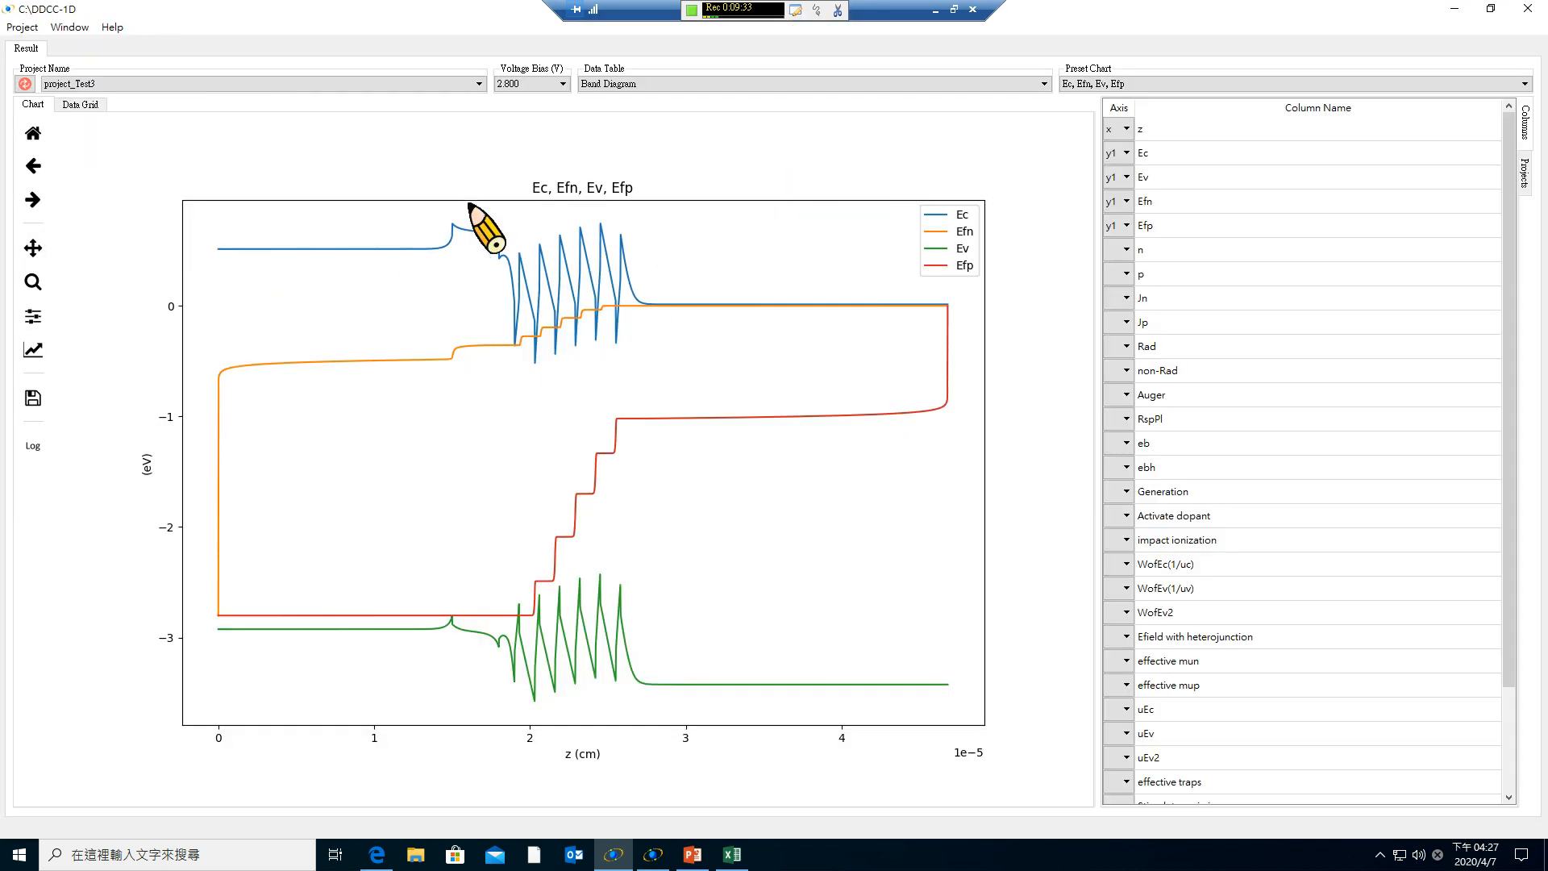
pyautogui.click(34, 281)
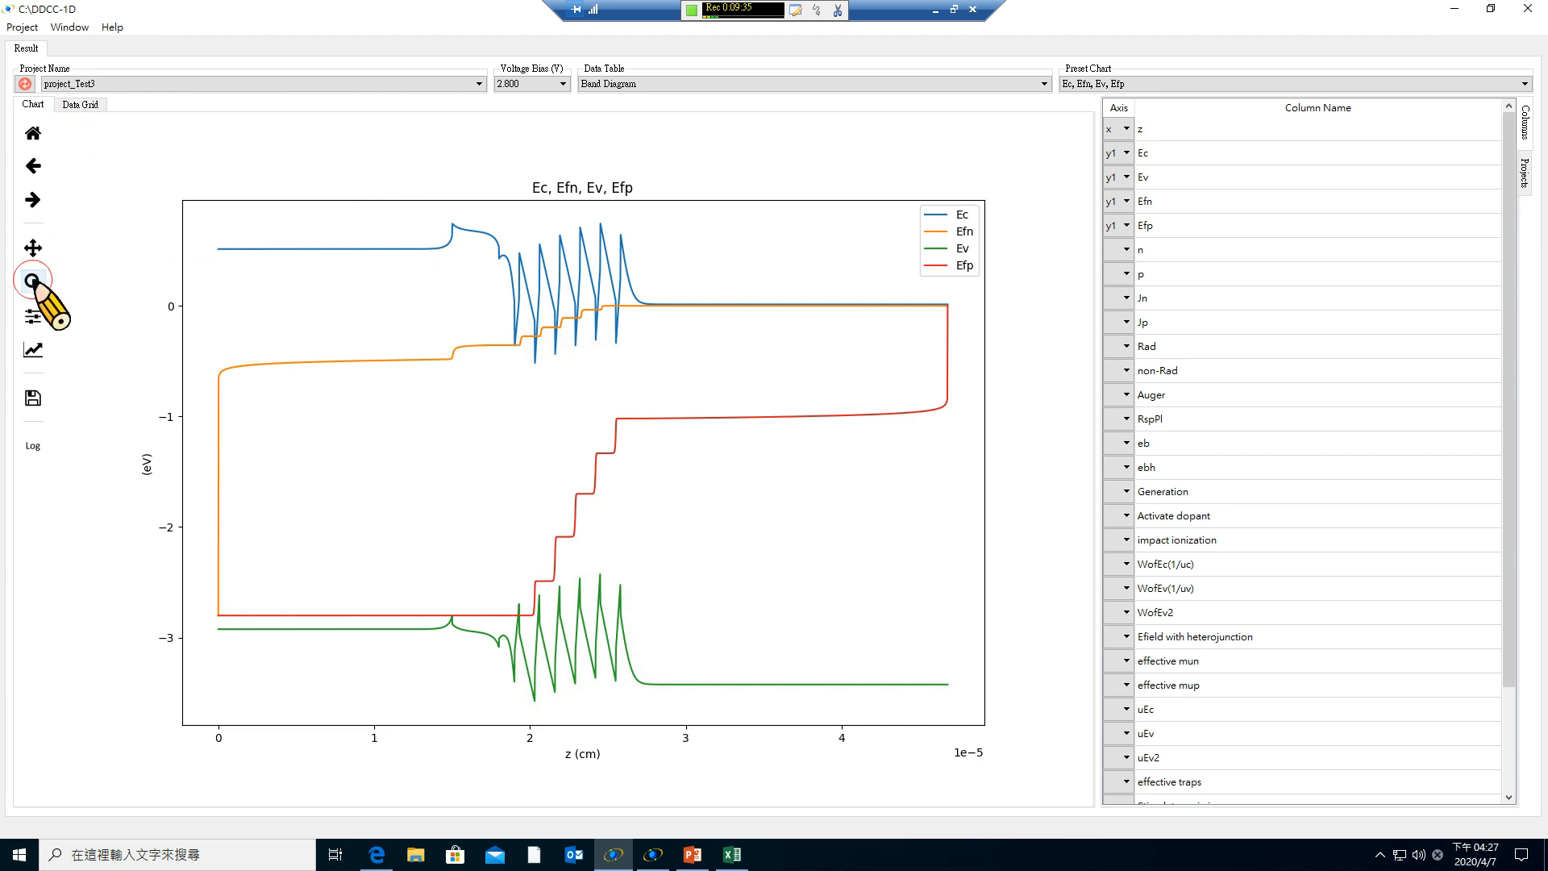
pyautogui.moveTo(367, 204); pyautogui.dragTo(748, 721)
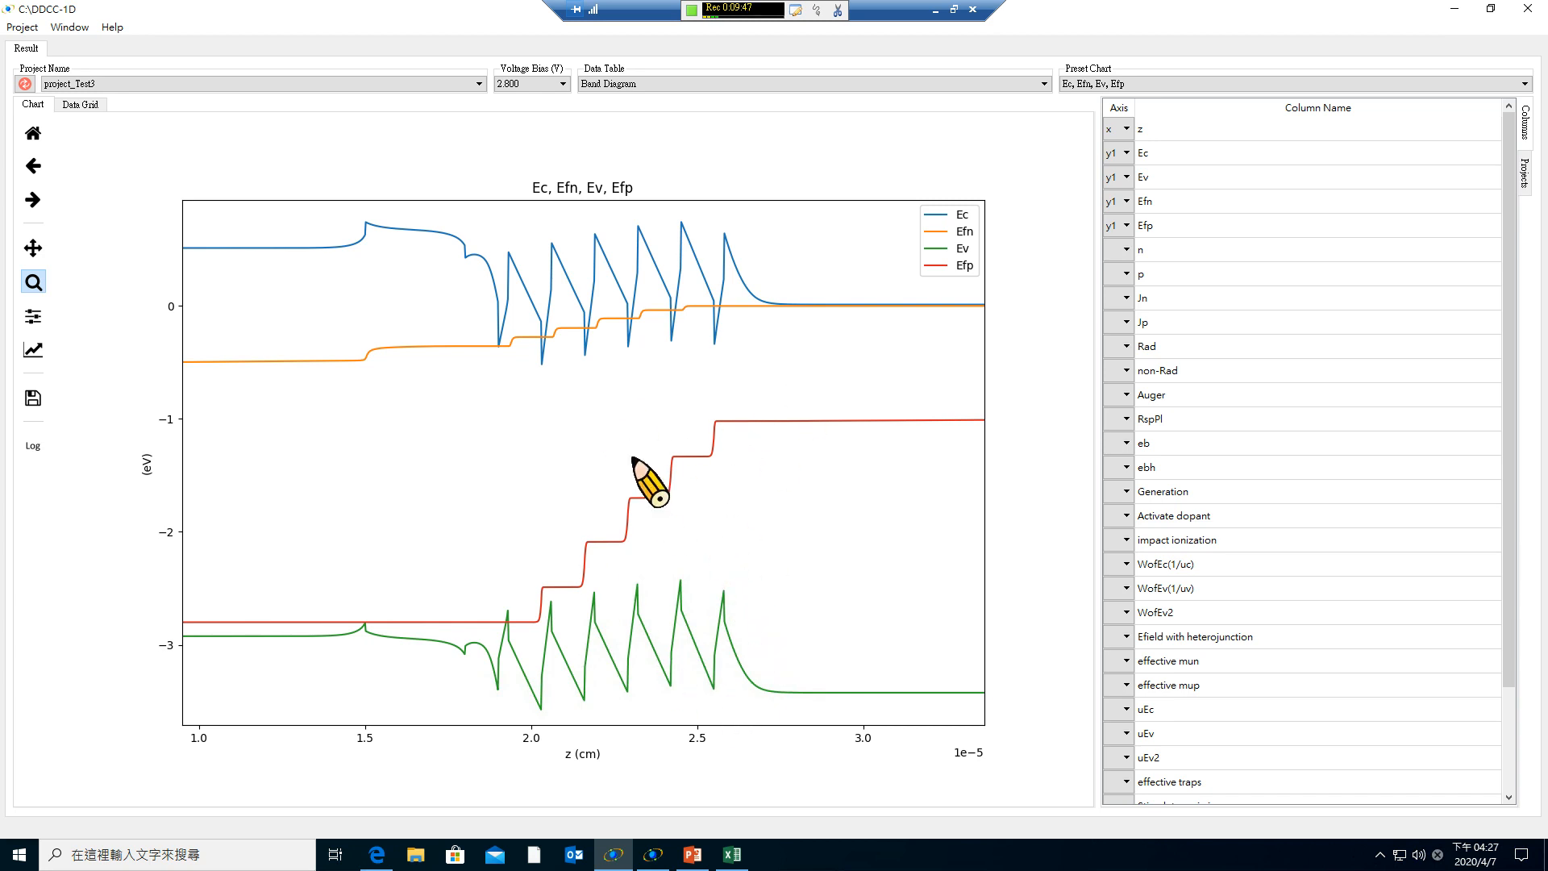
# View the IV curve and its numeric data, then reload the results and return to the band diagram chart.
pyautogui.click(710, 84)
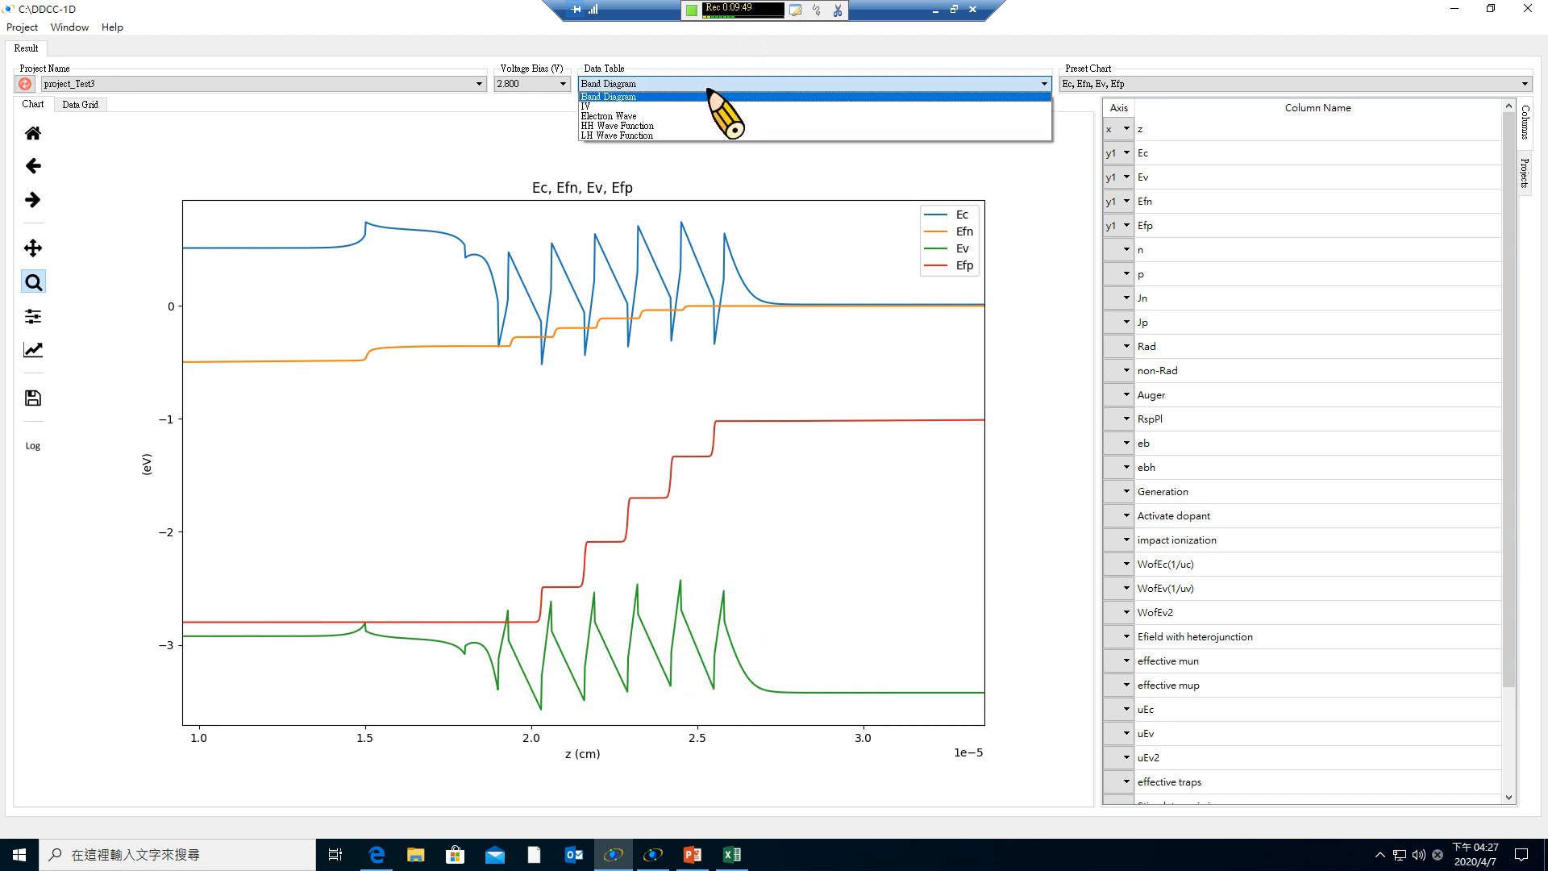
pyautogui.click(694, 106)
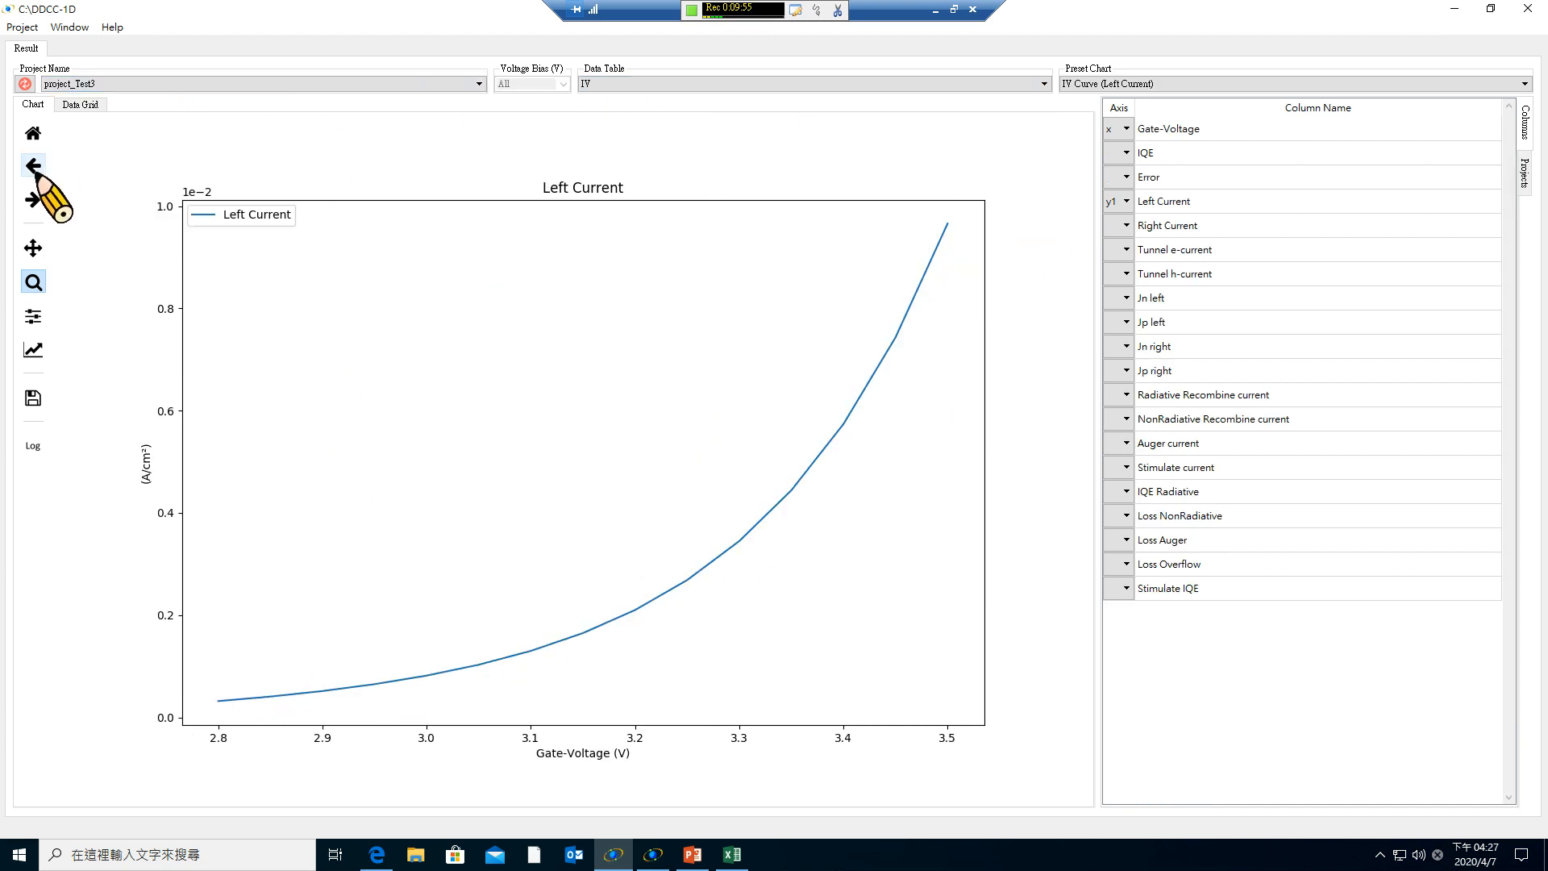
pyautogui.click(75, 107)
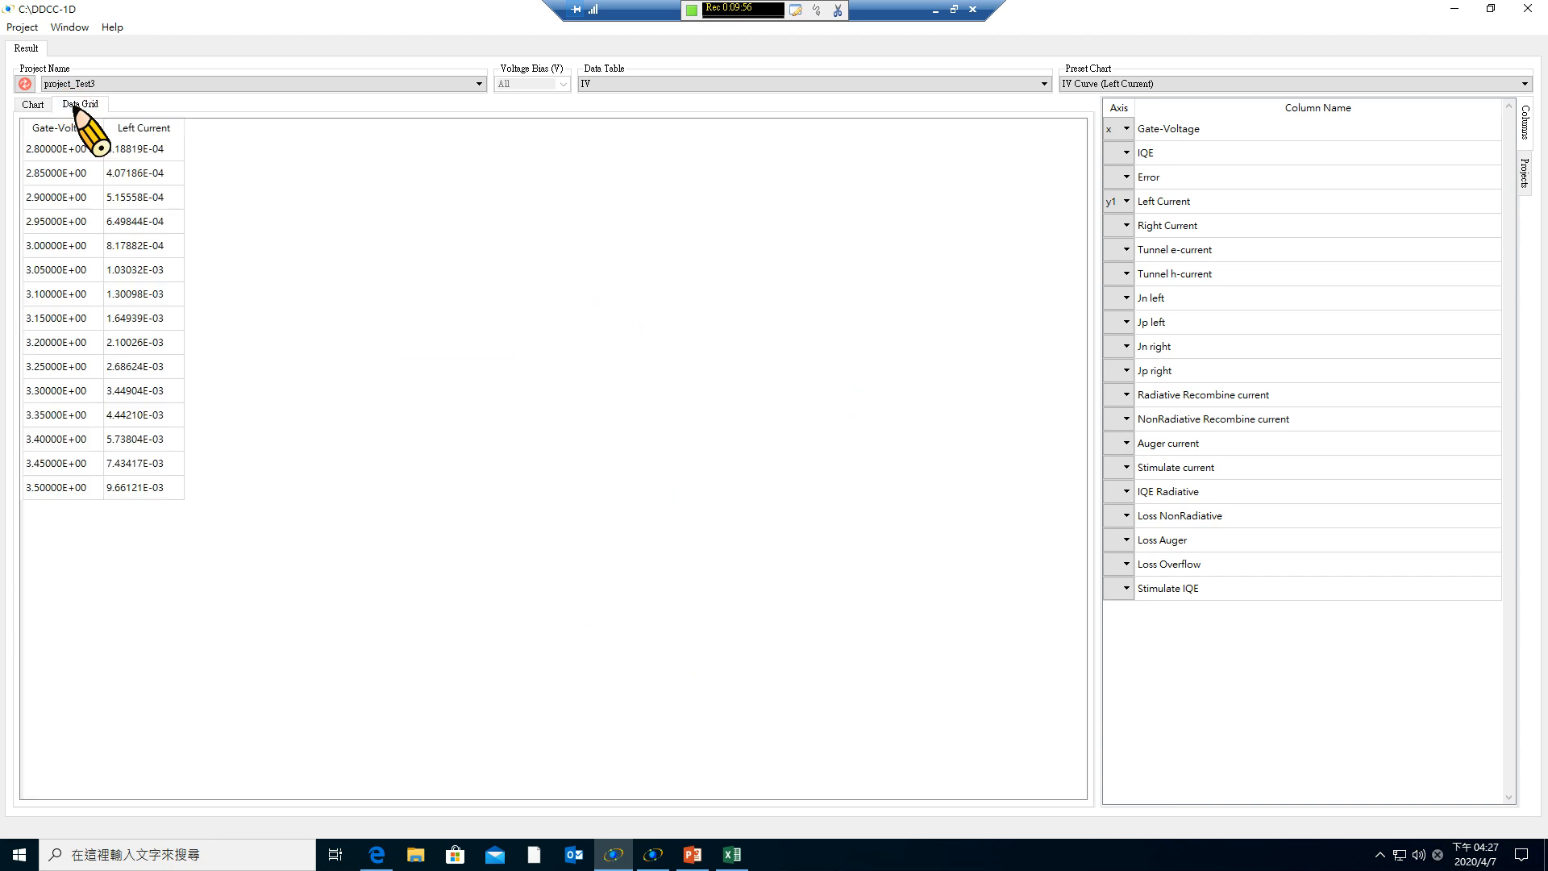
pyautogui.click(27, 85)
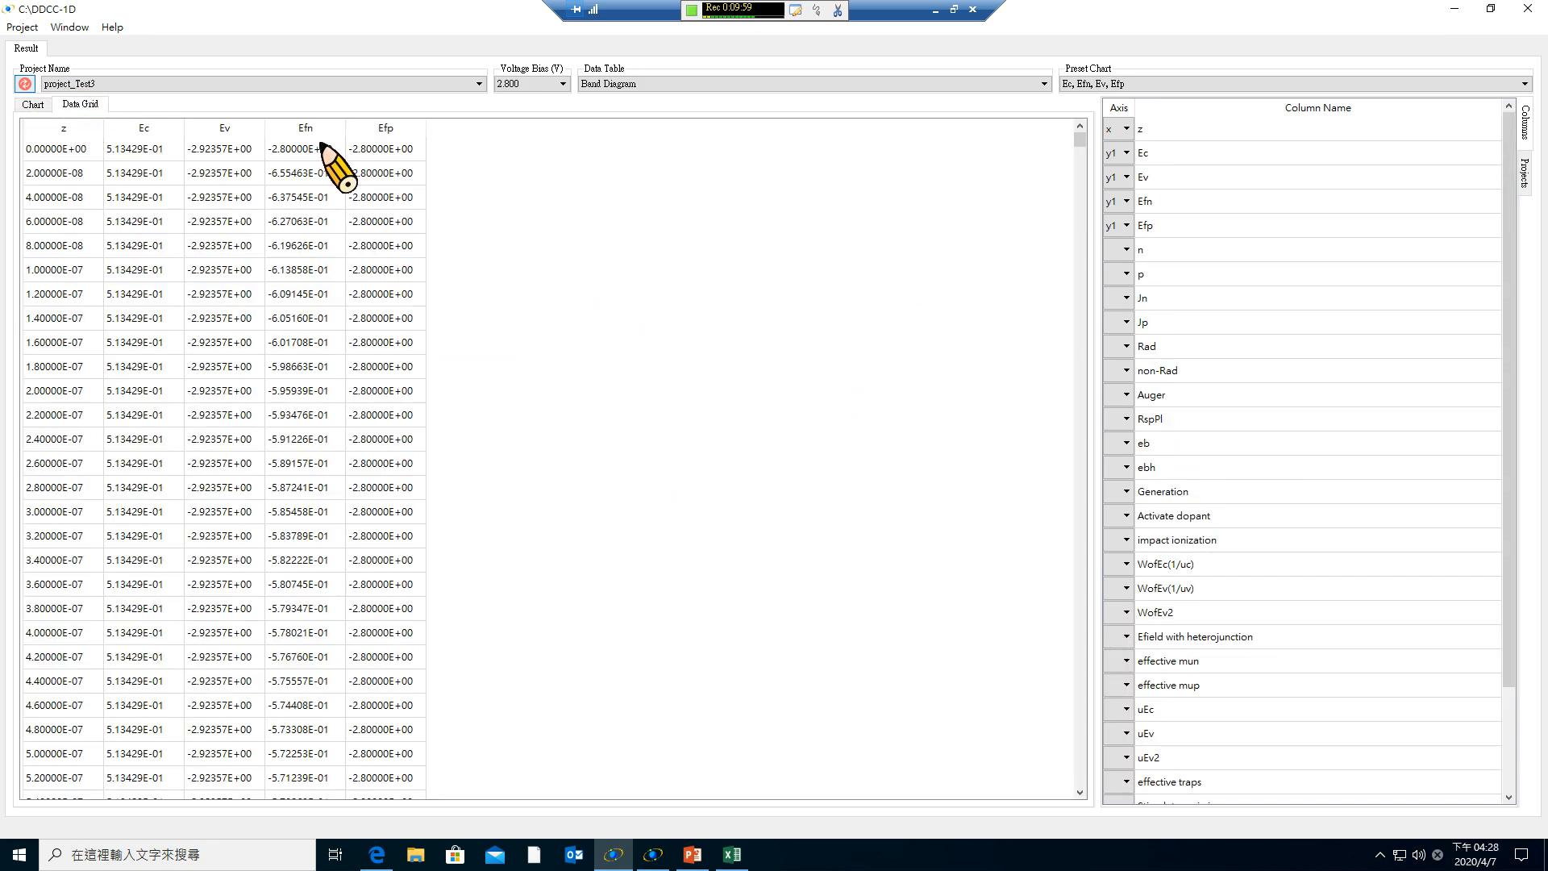
pyautogui.click(34, 104)
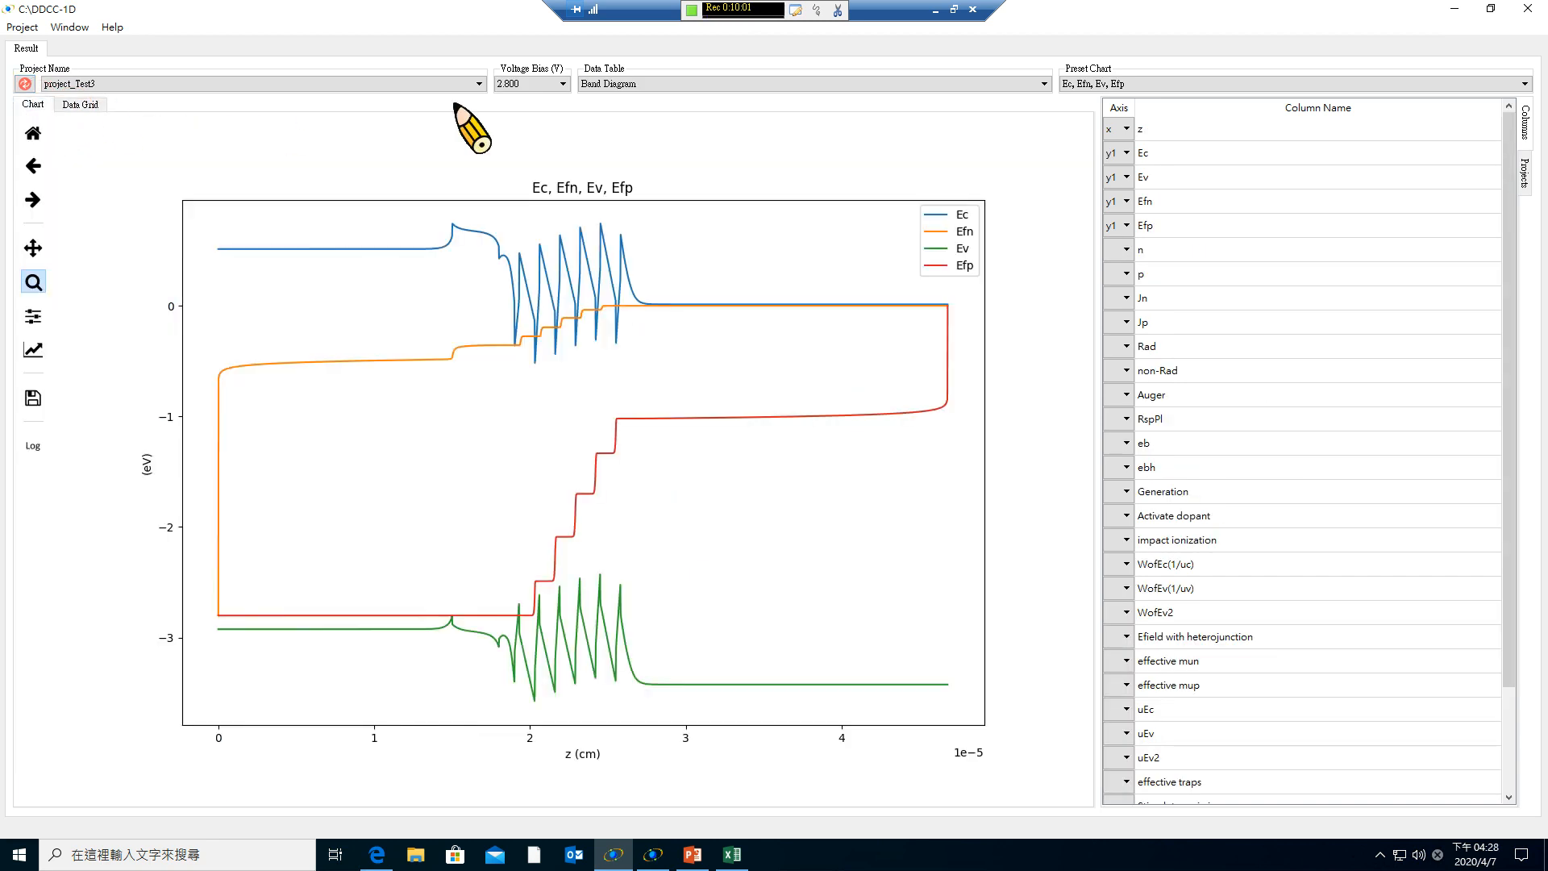
# View the electron wave function chart at 2.800 V, followed by the updated IV curve.
pyautogui.click(839, 85)
pyautogui.click(778, 115)
pyautogui.click(776, 84)
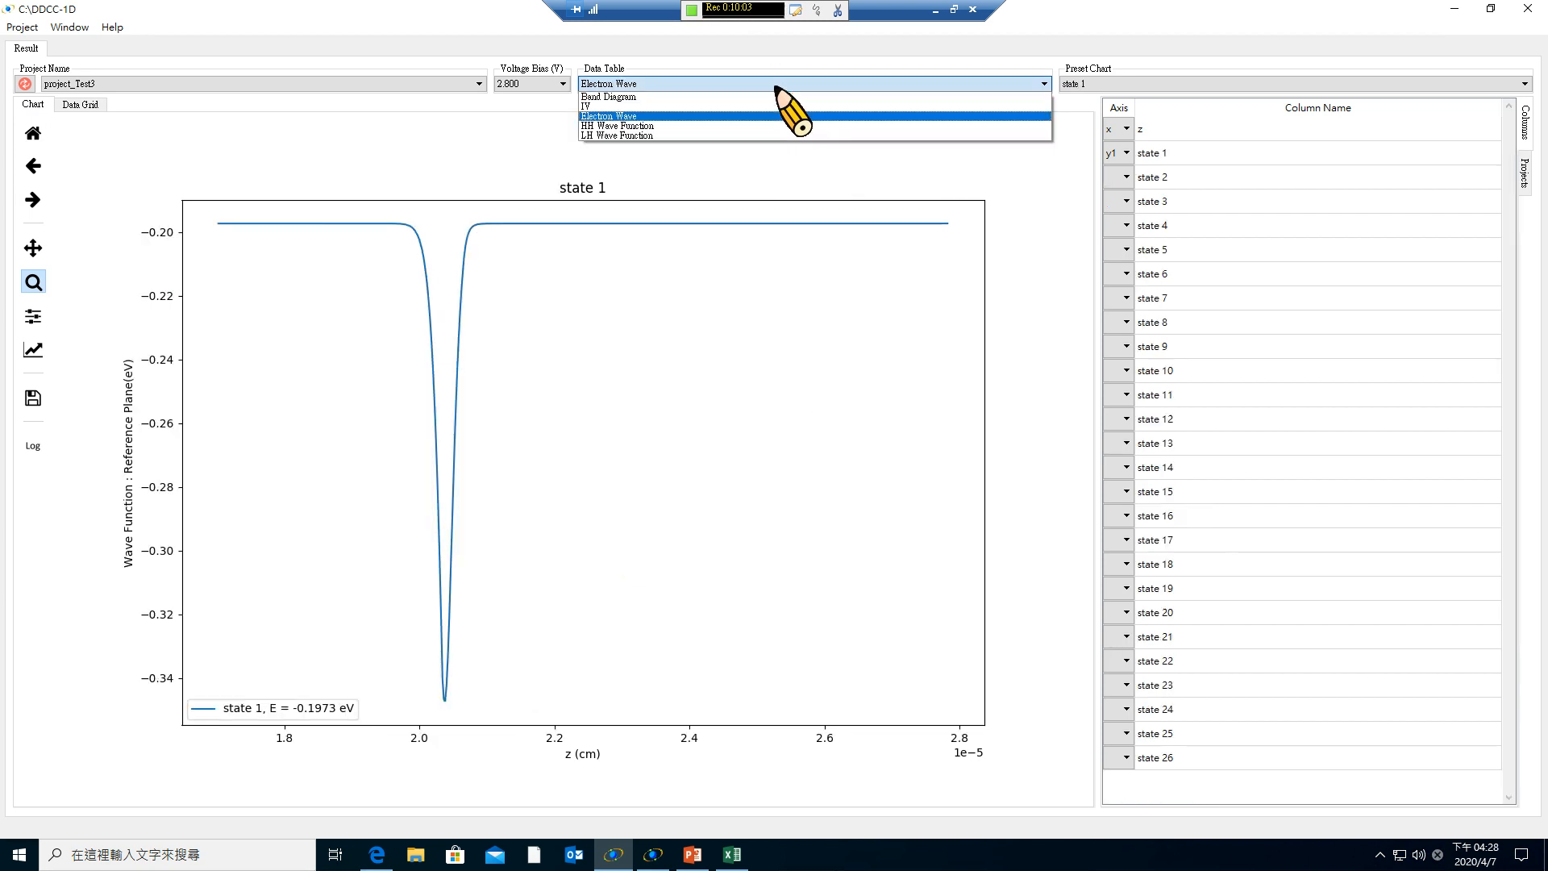
pyautogui.click(766, 106)
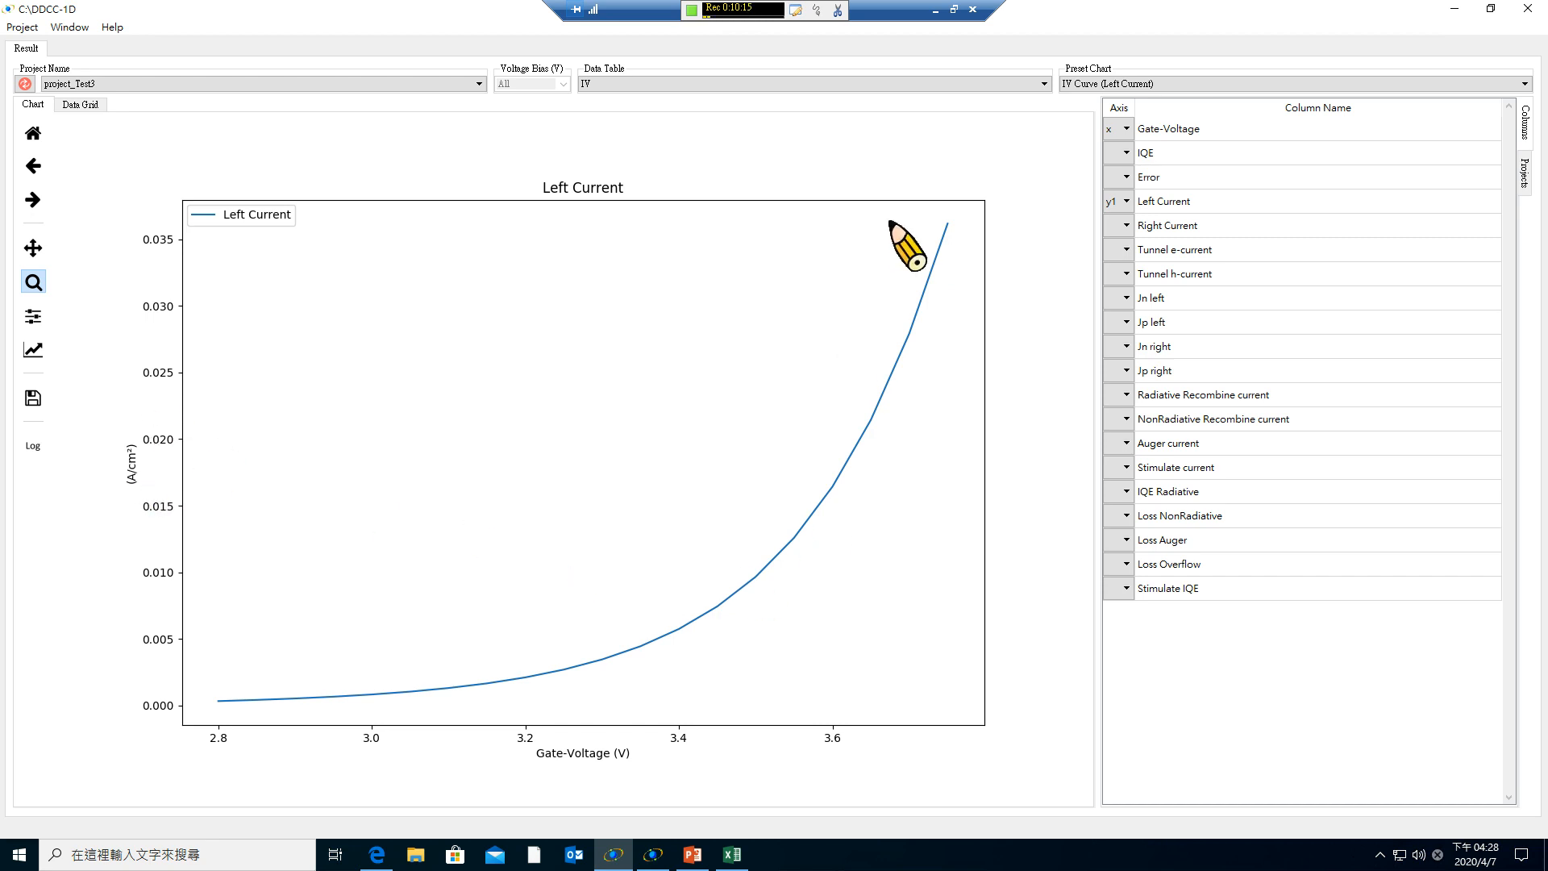
# Show the band diagram at the 3.500 V bias and enlarge the quantum well region of the chart.
pyautogui.click(710, 83)
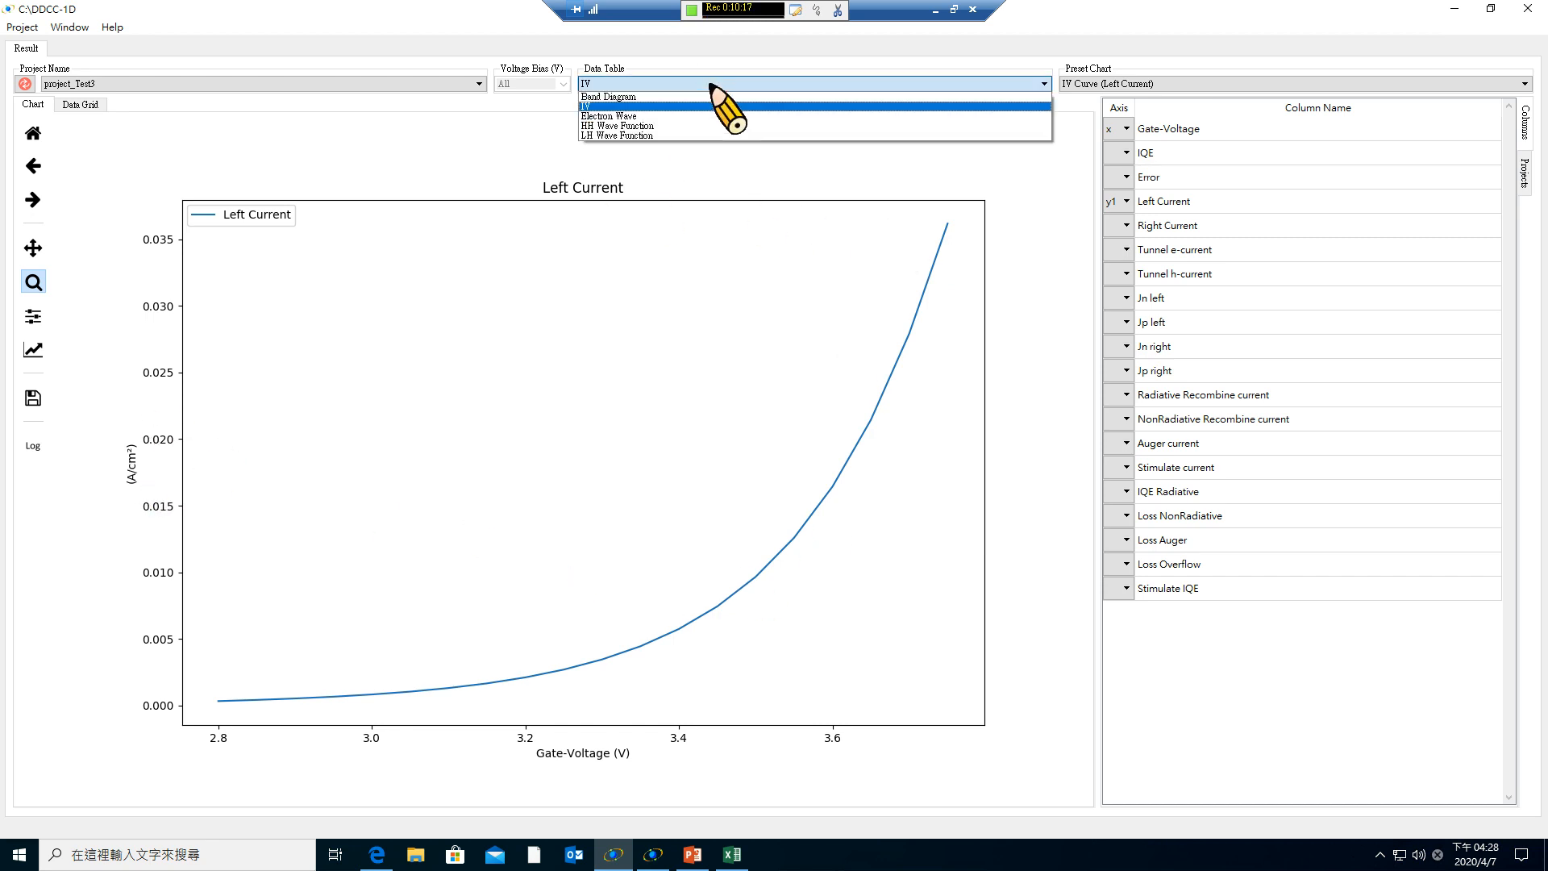
pyautogui.click(704, 97)
pyautogui.click(533, 84)
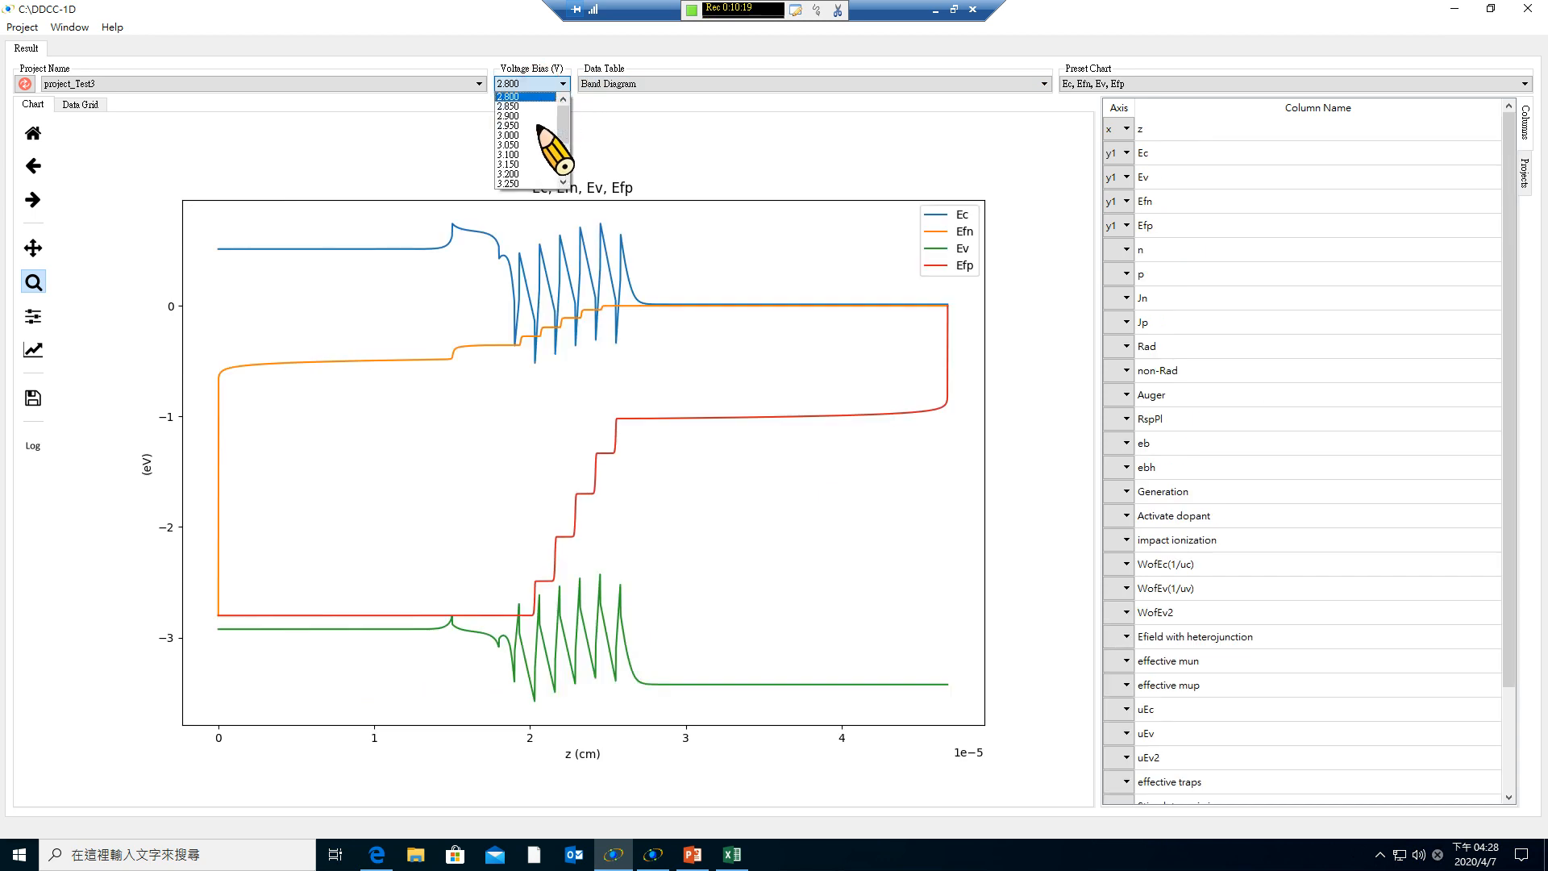
pyautogui.click(539, 155)
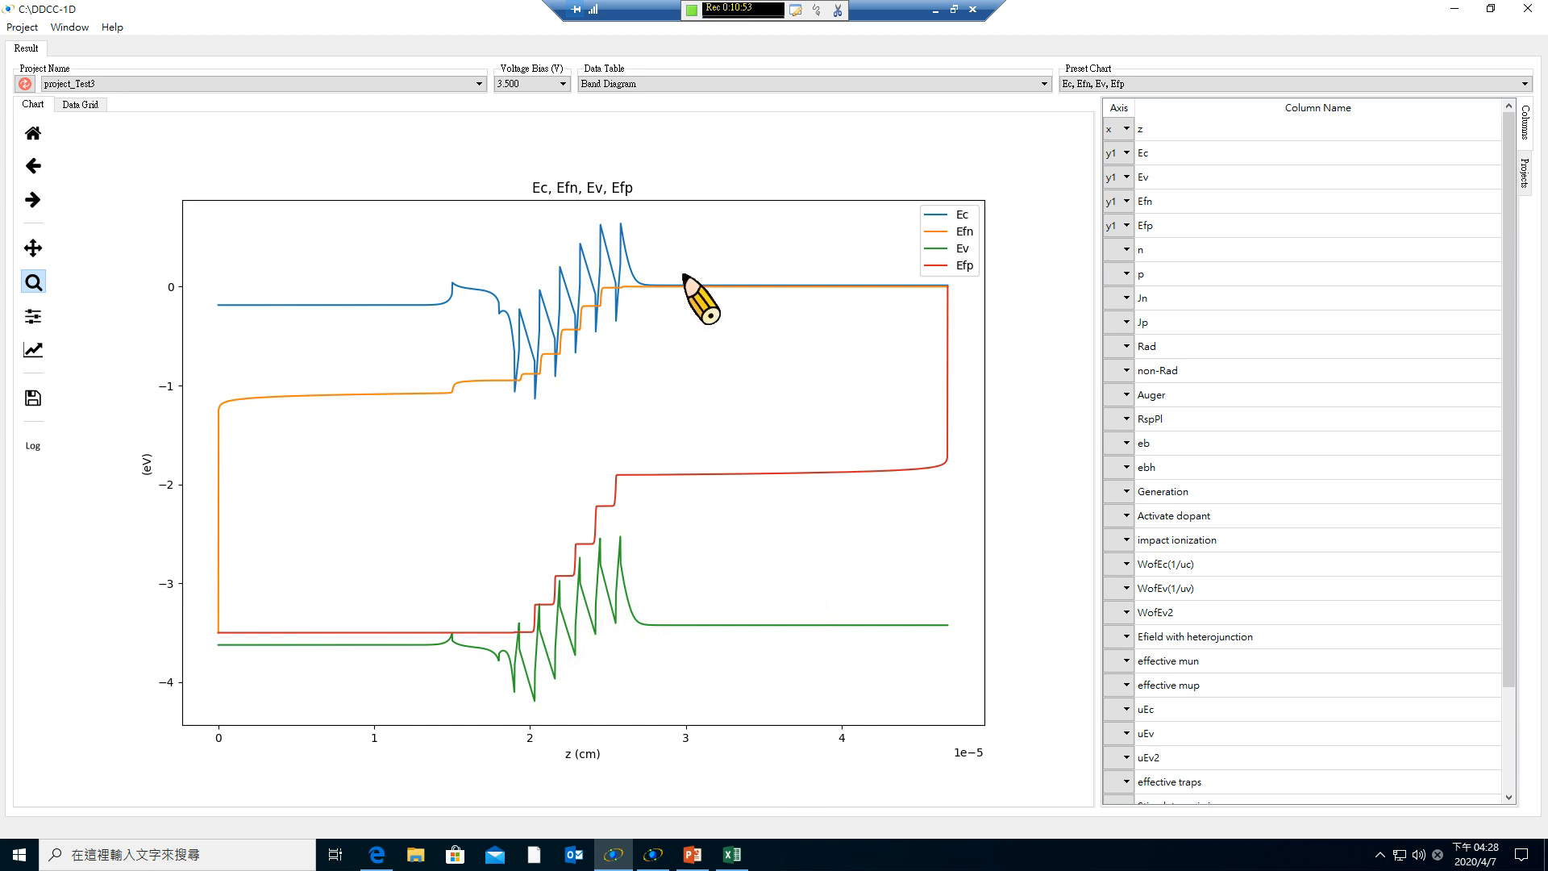
pyautogui.click(71, 108)
pyautogui.click(41, 107)
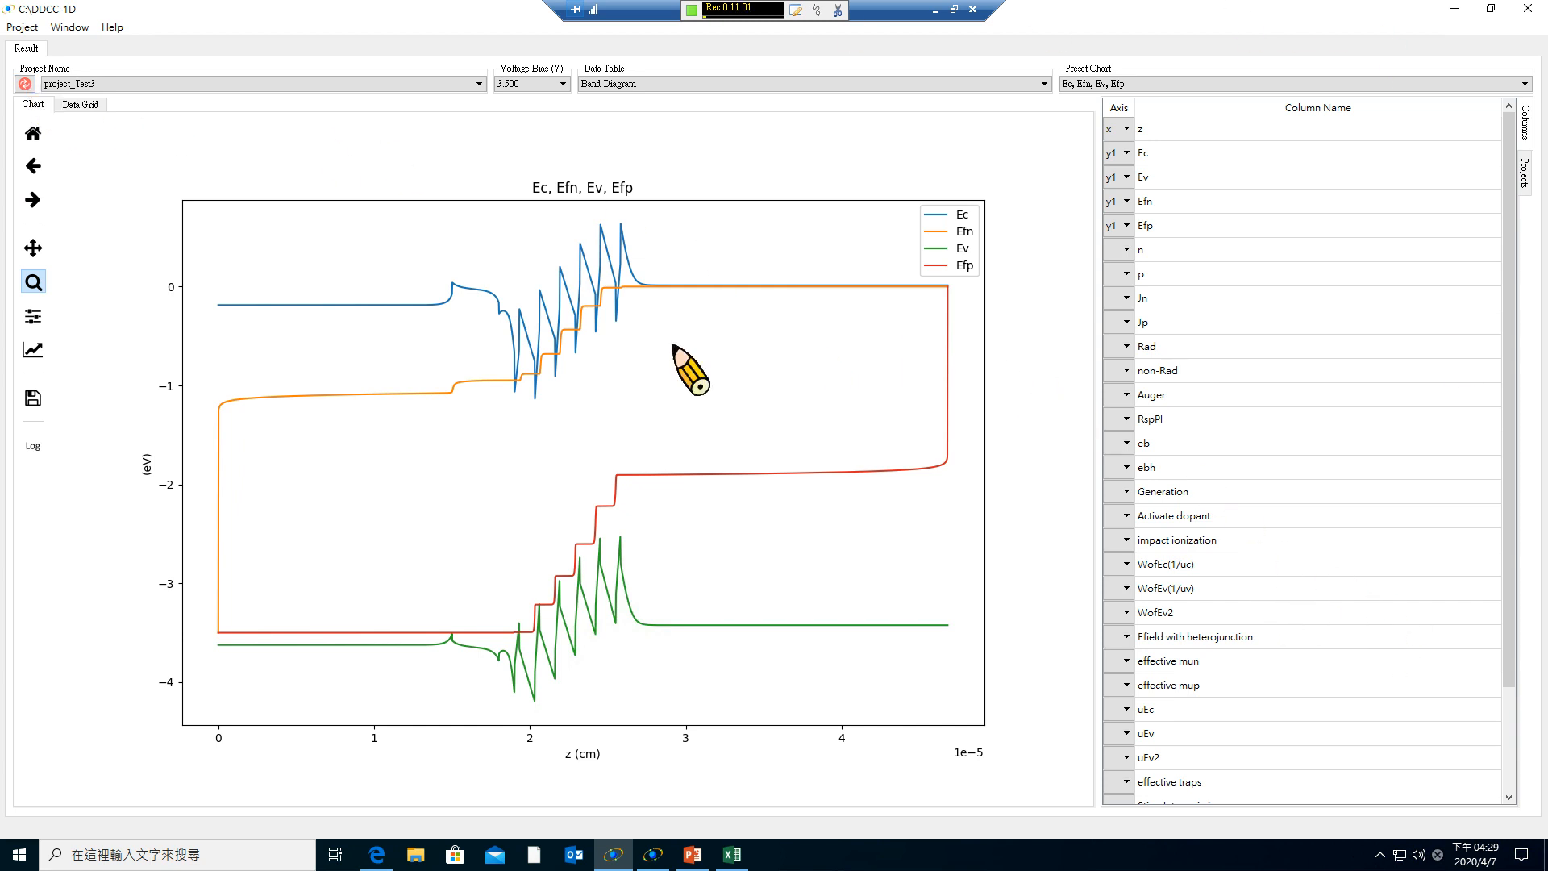
pyautogui.moveTo(361, 203); pyautogui.dragTo(814, 720)
pyautogui.click(561, 84)
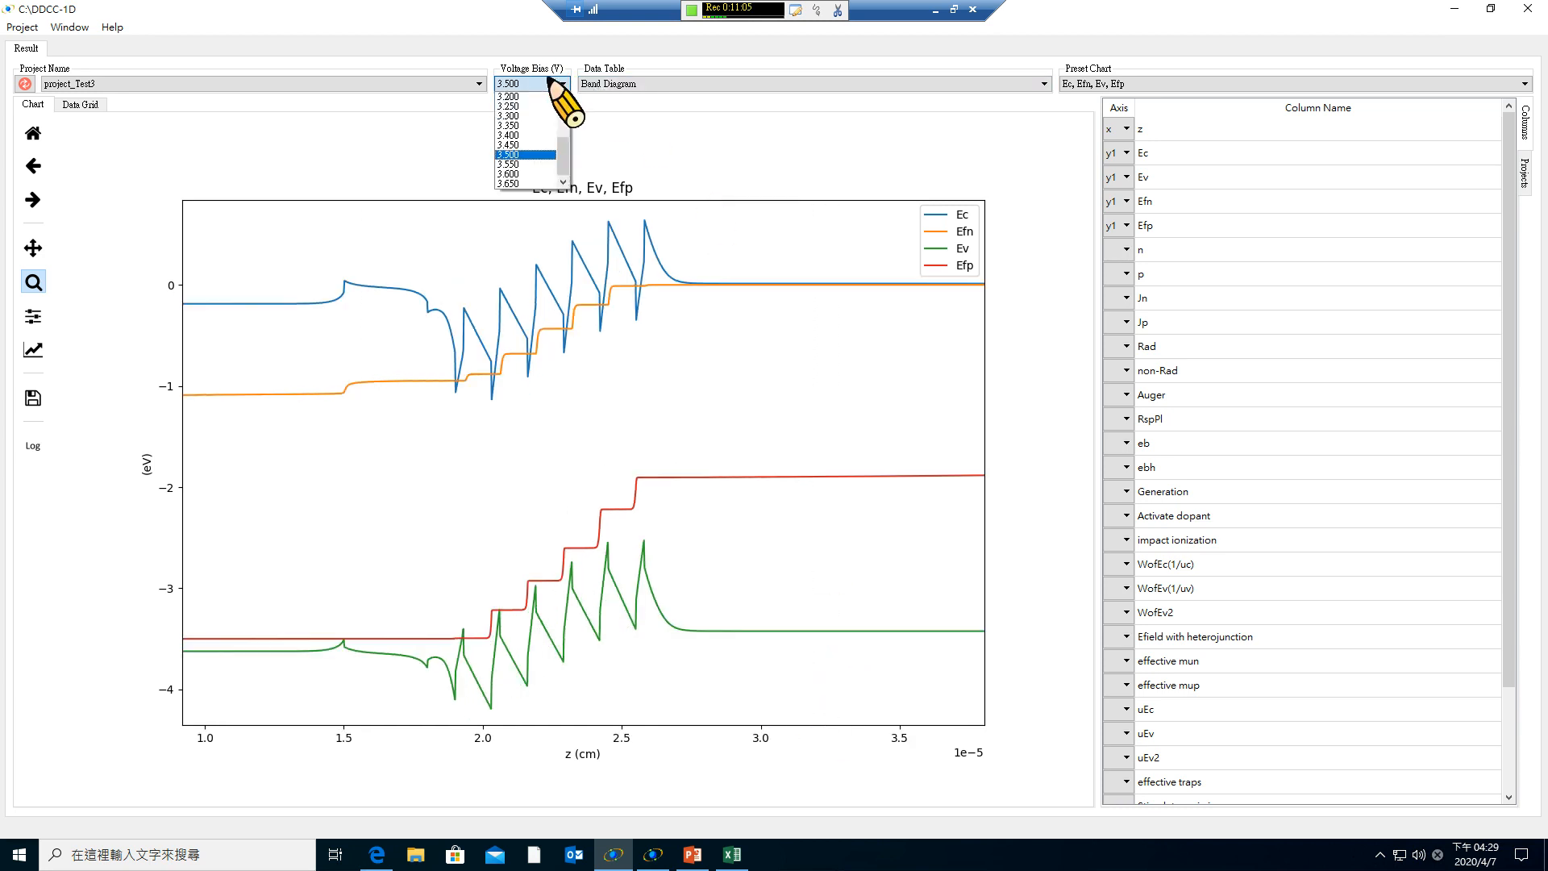
pyautogui.click(534, 154)
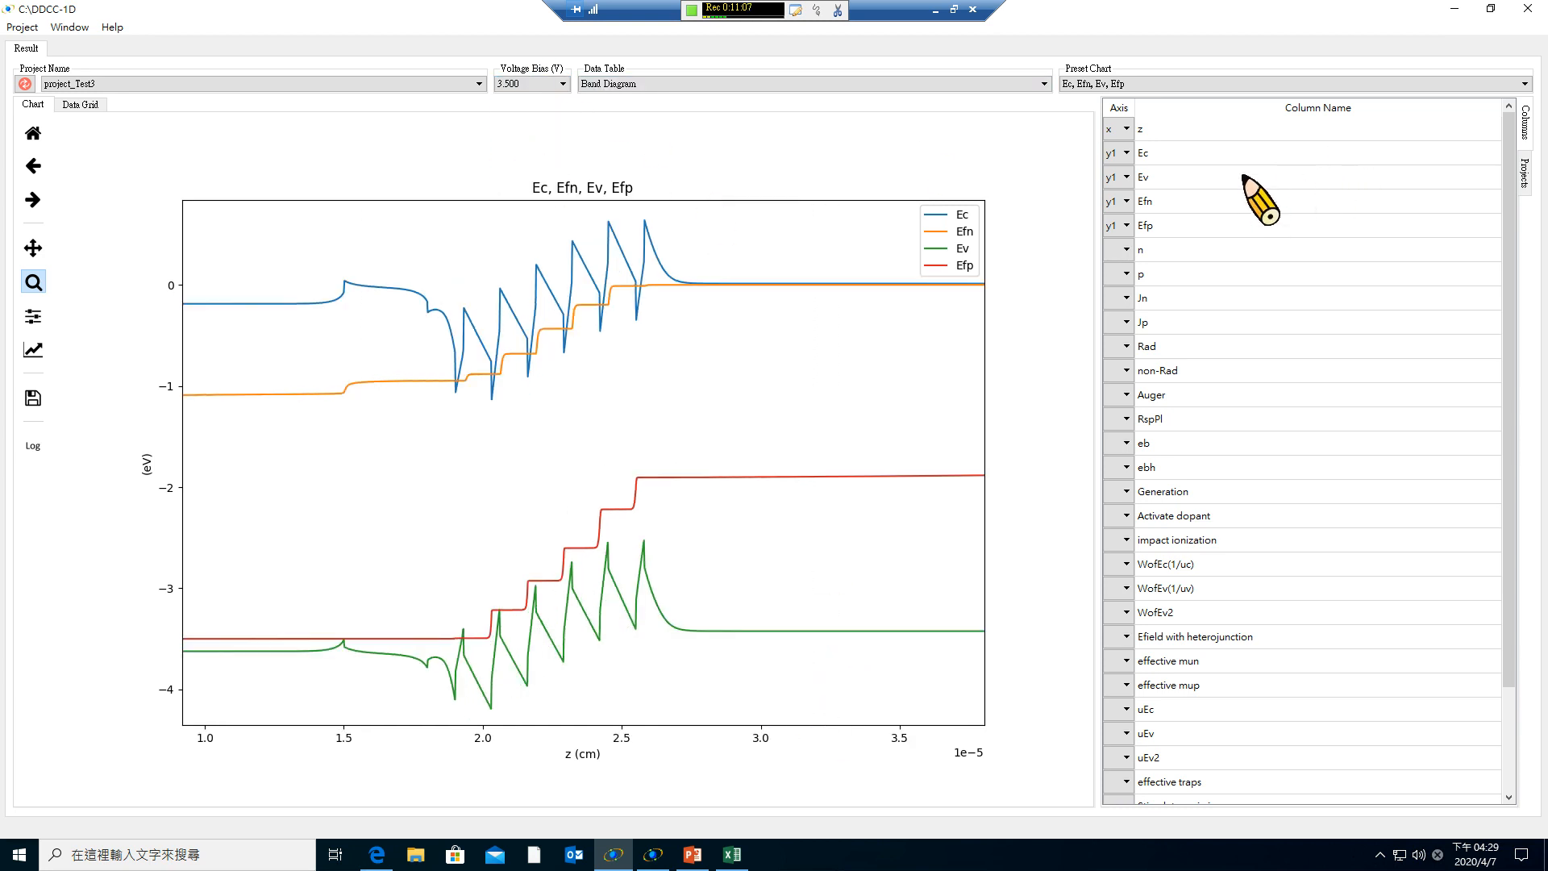
# Show the project tree and expand project_Test3 to list its bias results.
pyautogui.click(1527, 186)
pyautogui.click(1111, 125)
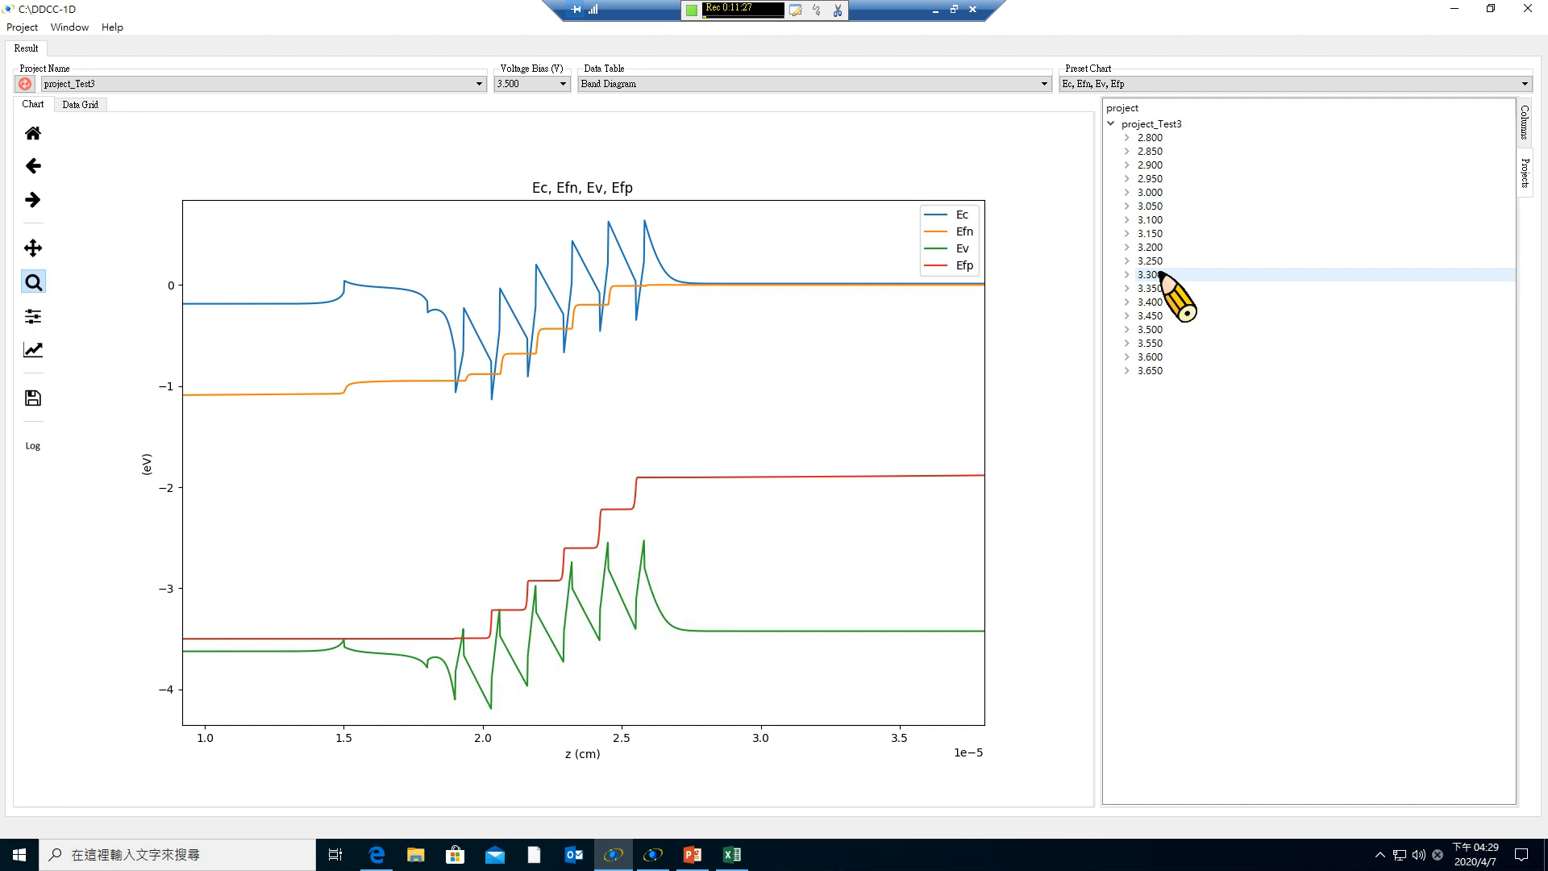
pyautogui.click(22, 27)
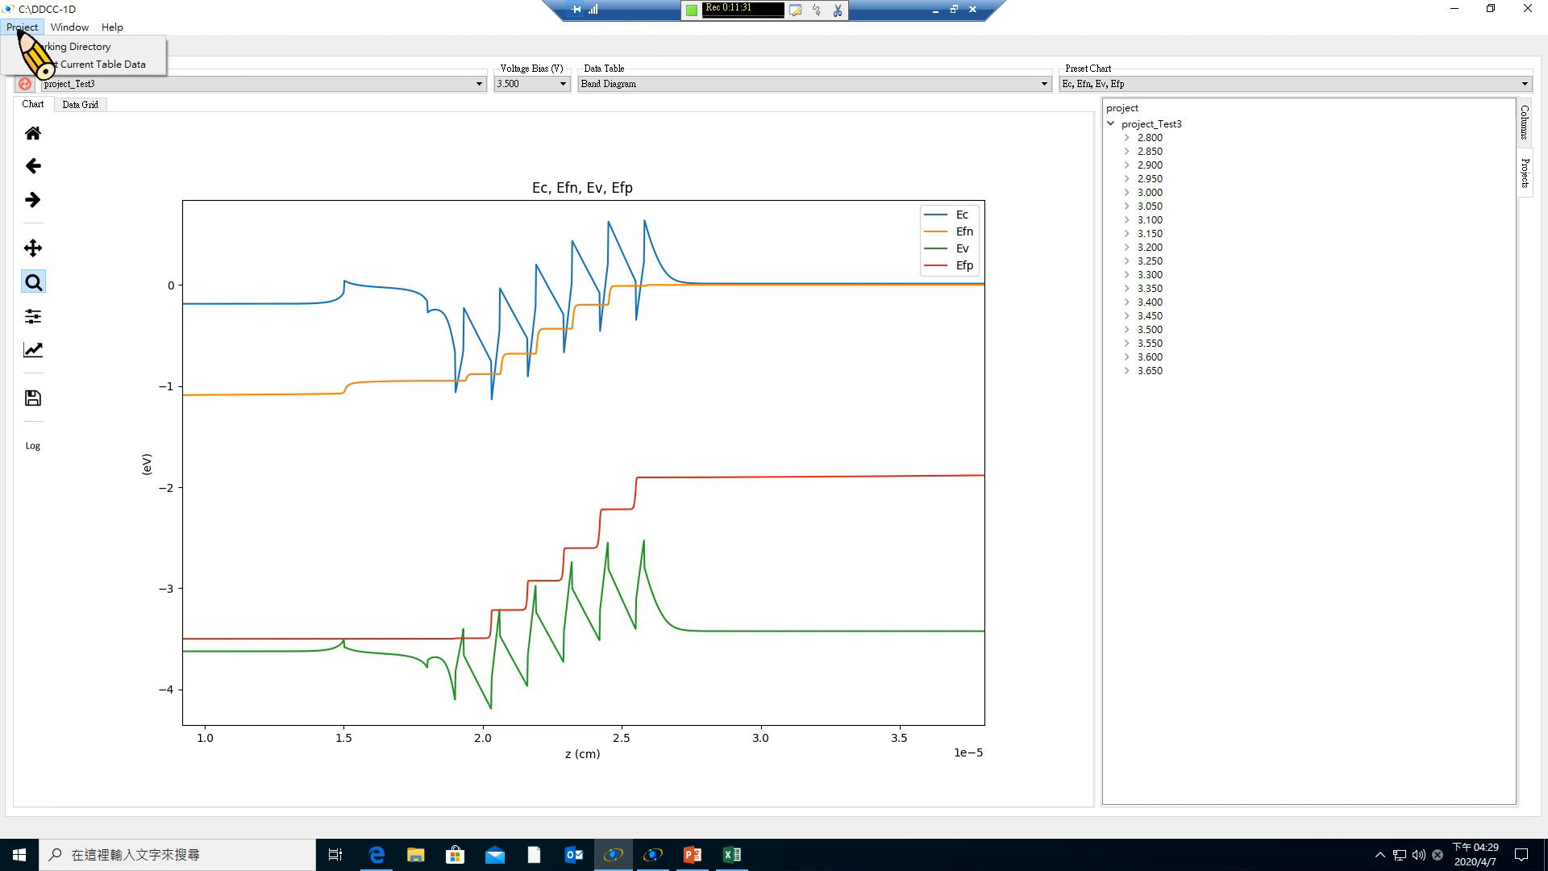
pyautogui.click(28, 47)
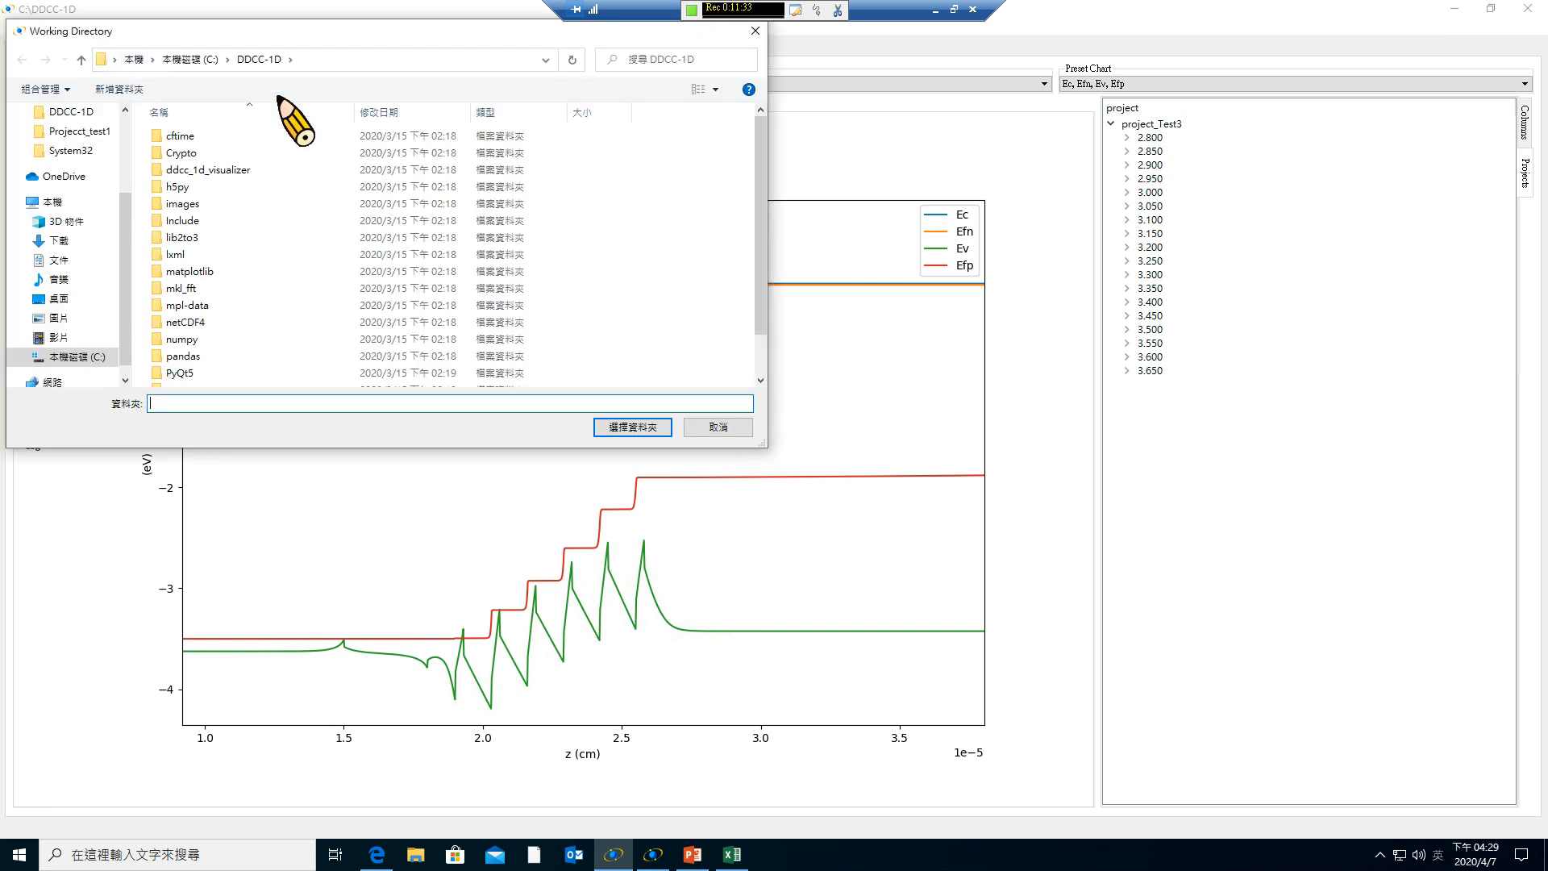
pyautogui.click(715, 426)
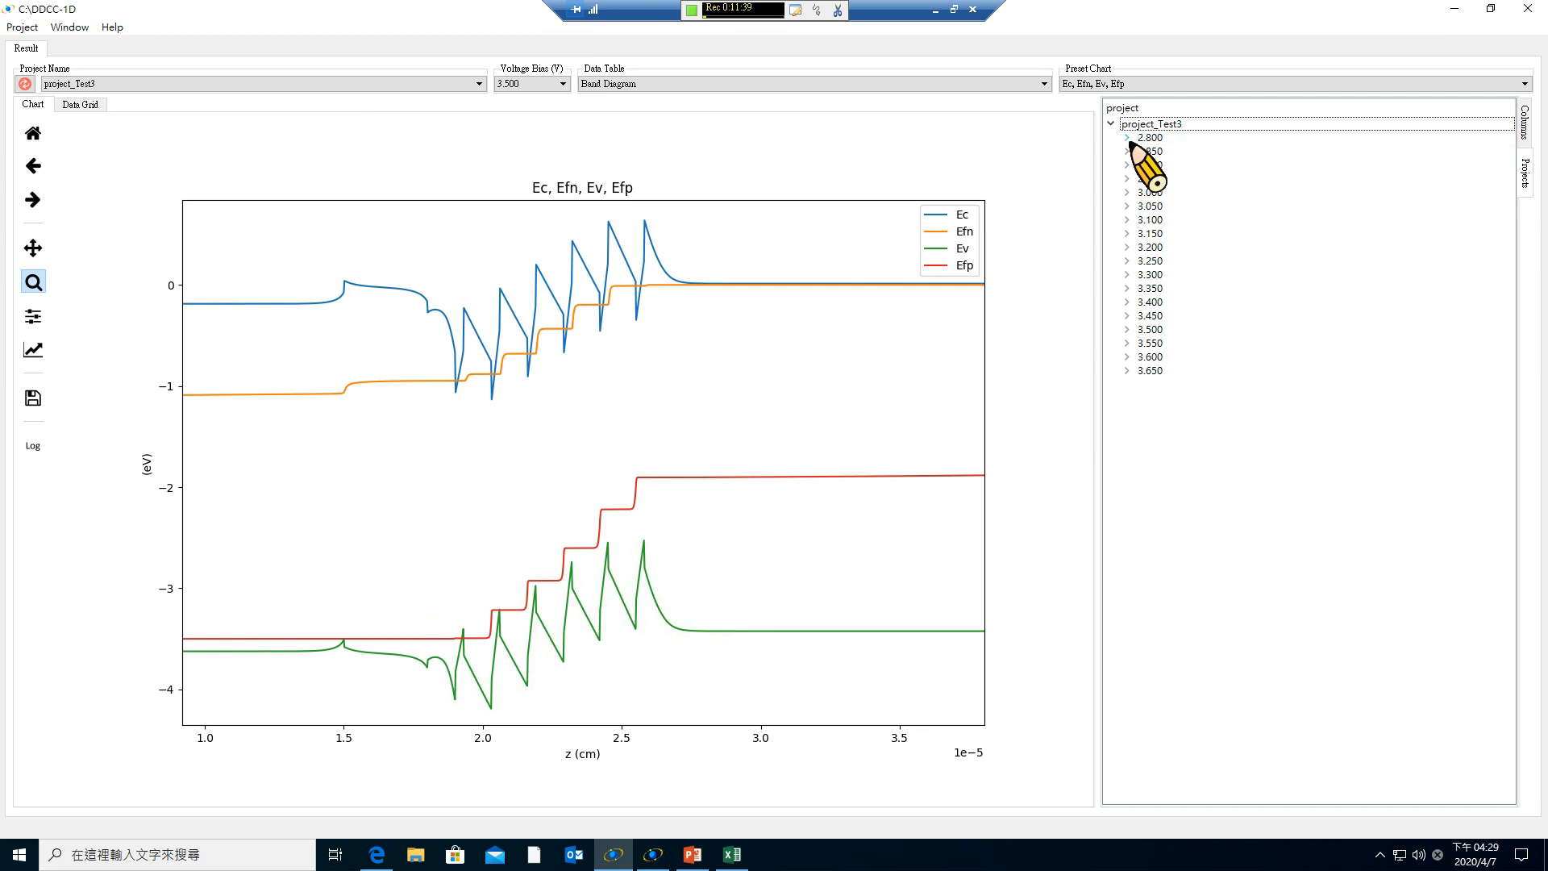
# Expand the 2.800 and 3.500 V results, and overlay electron wave state 1 at 3.500 V on the band diagram.
pyautogui.click(1128, 139)
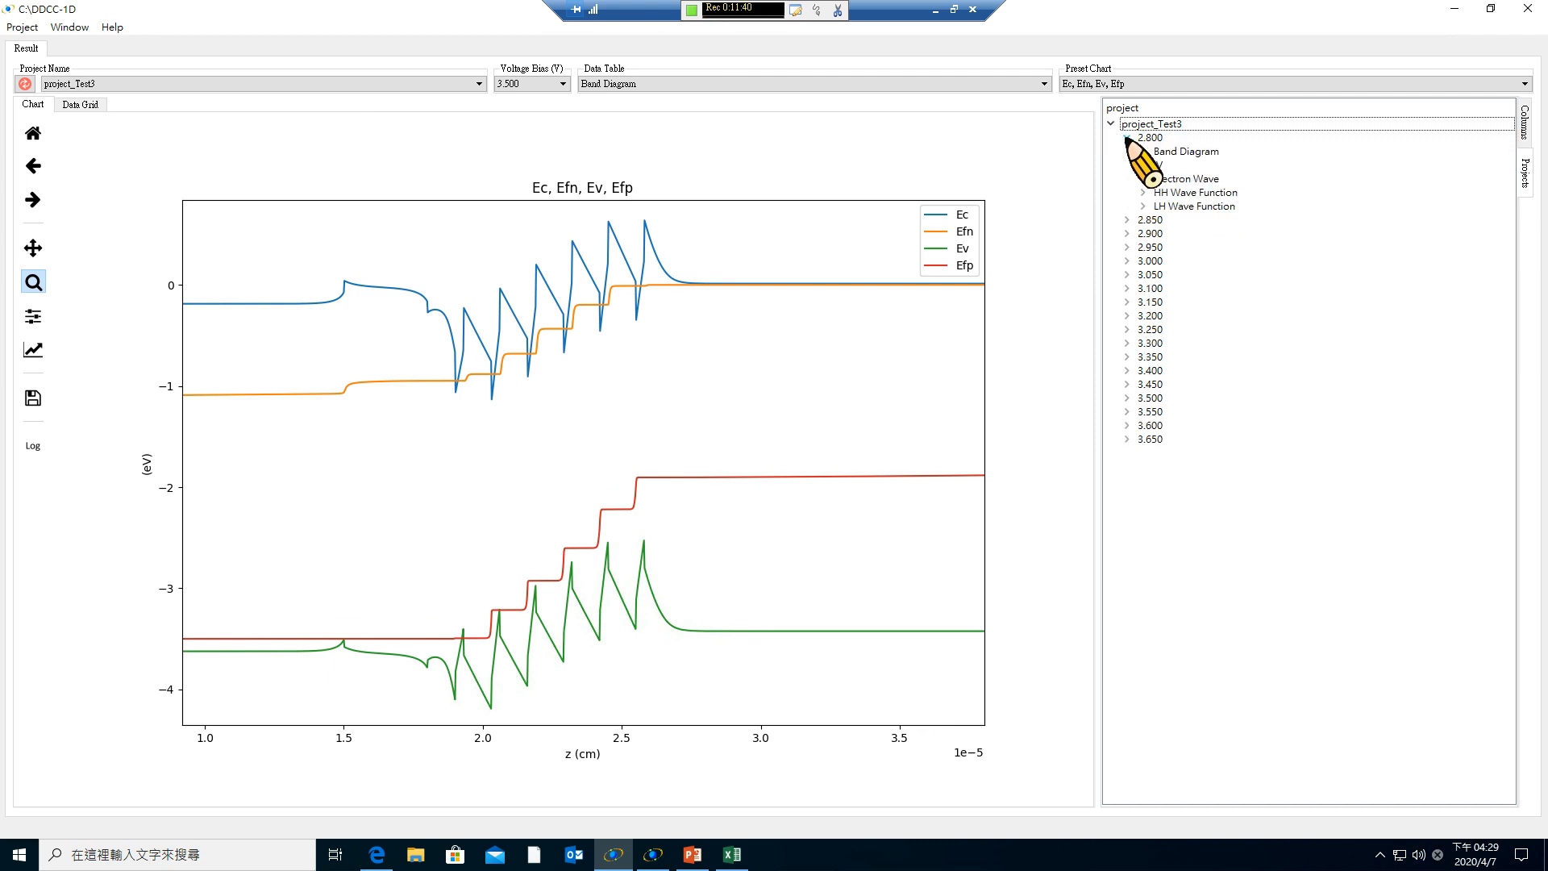
pyautogui.click(1161, 179)
pyautogui.moveTo(1161, 179)
pyautogui.mouseDown()
pyautogui.moveTo(733, 354)
pyautogui.moveTo(578, 398)
pyautogui.moveTo(1232, 201)
pyautogui.mouseUp()
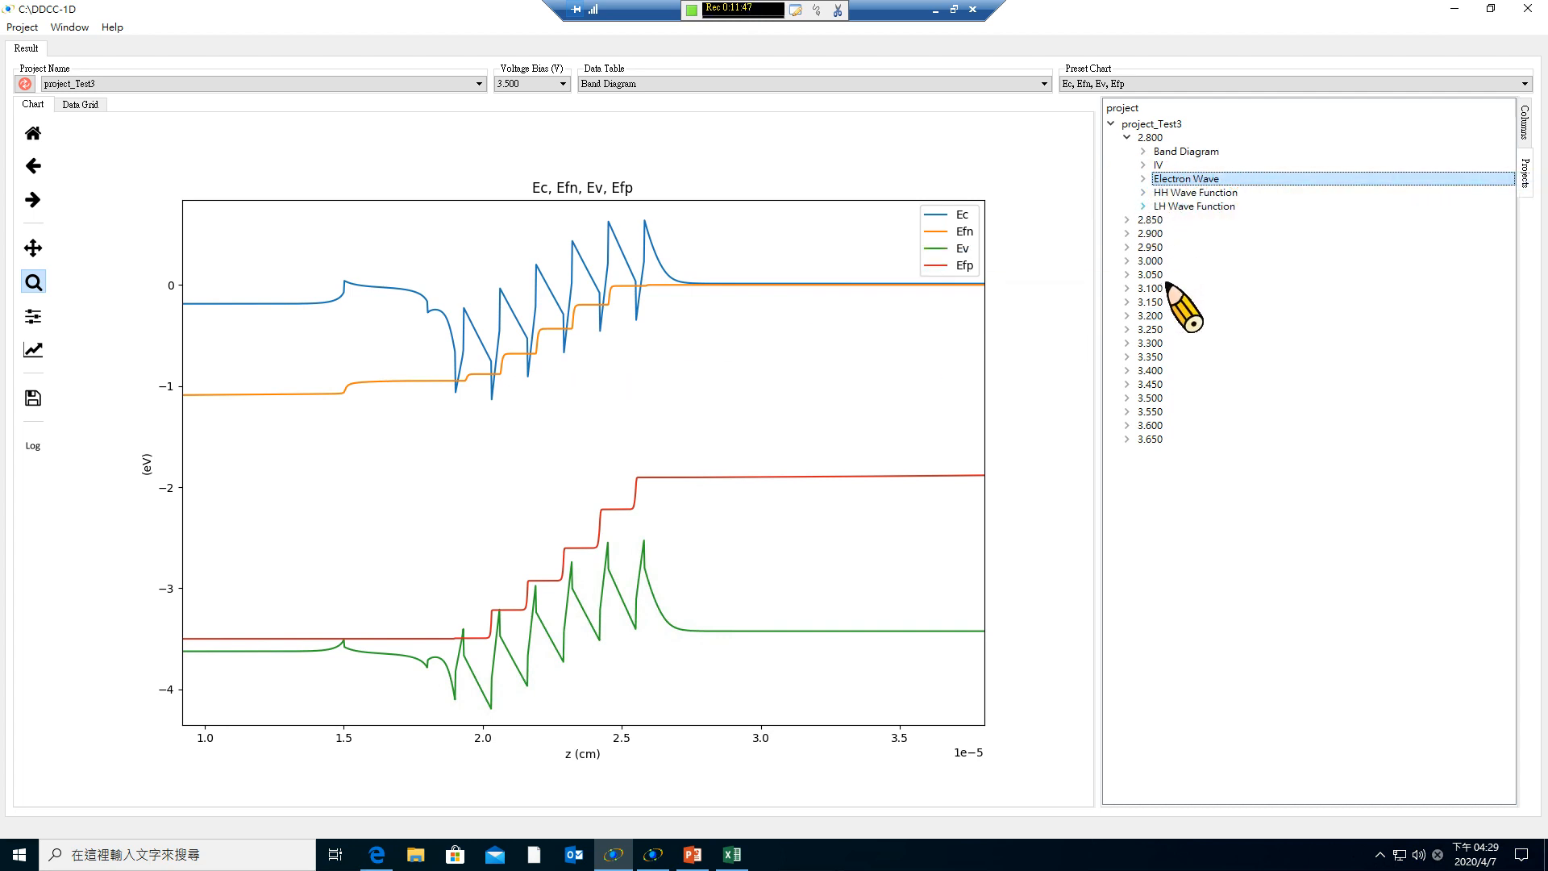
pyautogui.click(1129, 397)
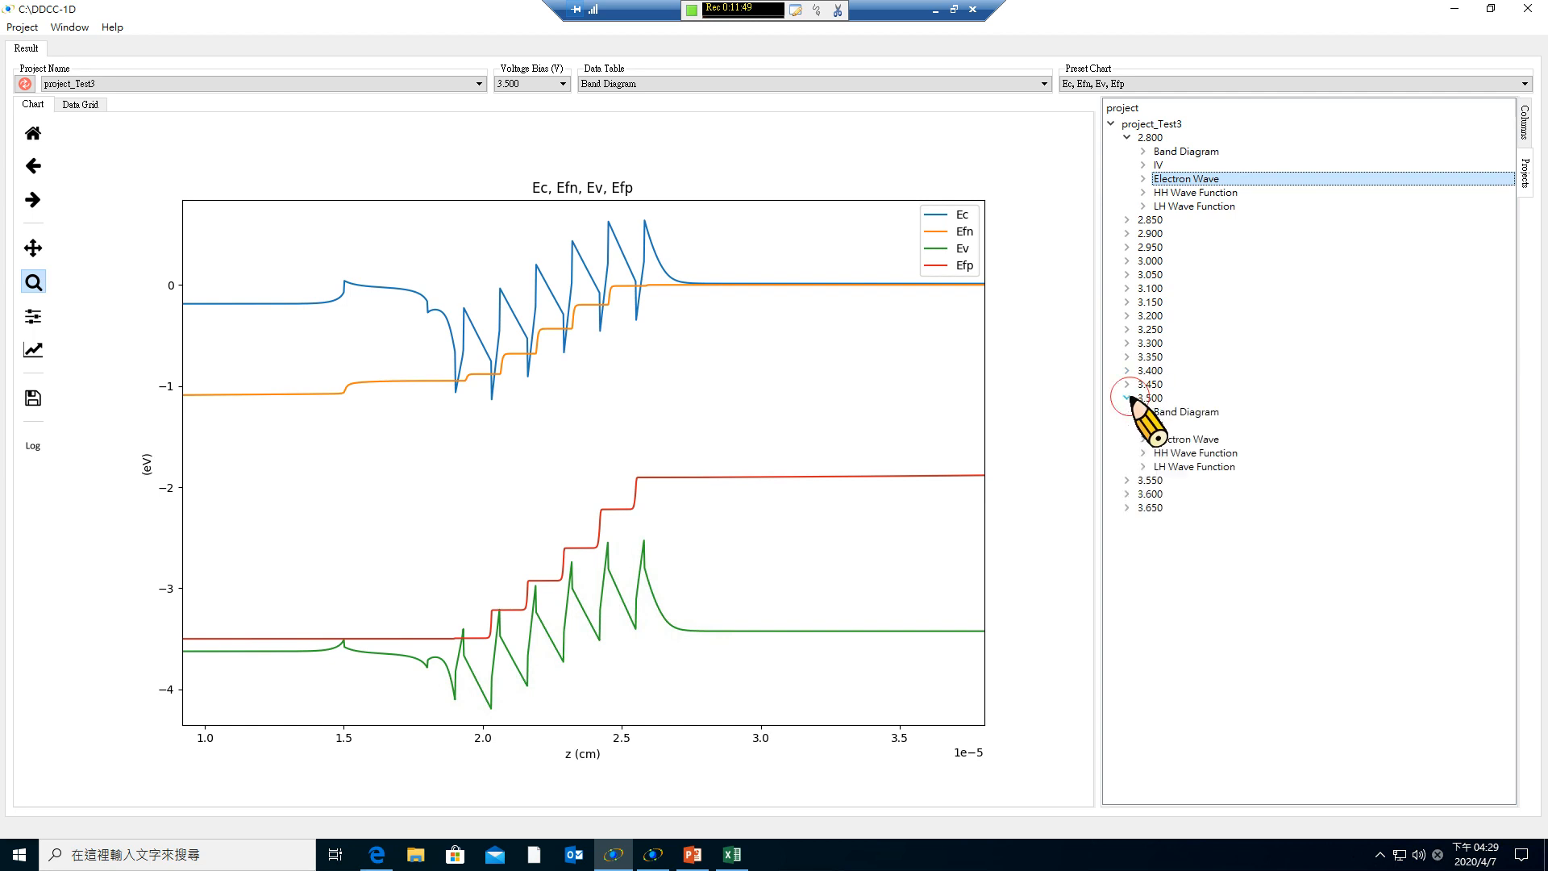
pyautogui.doubleClick(1172, 440)
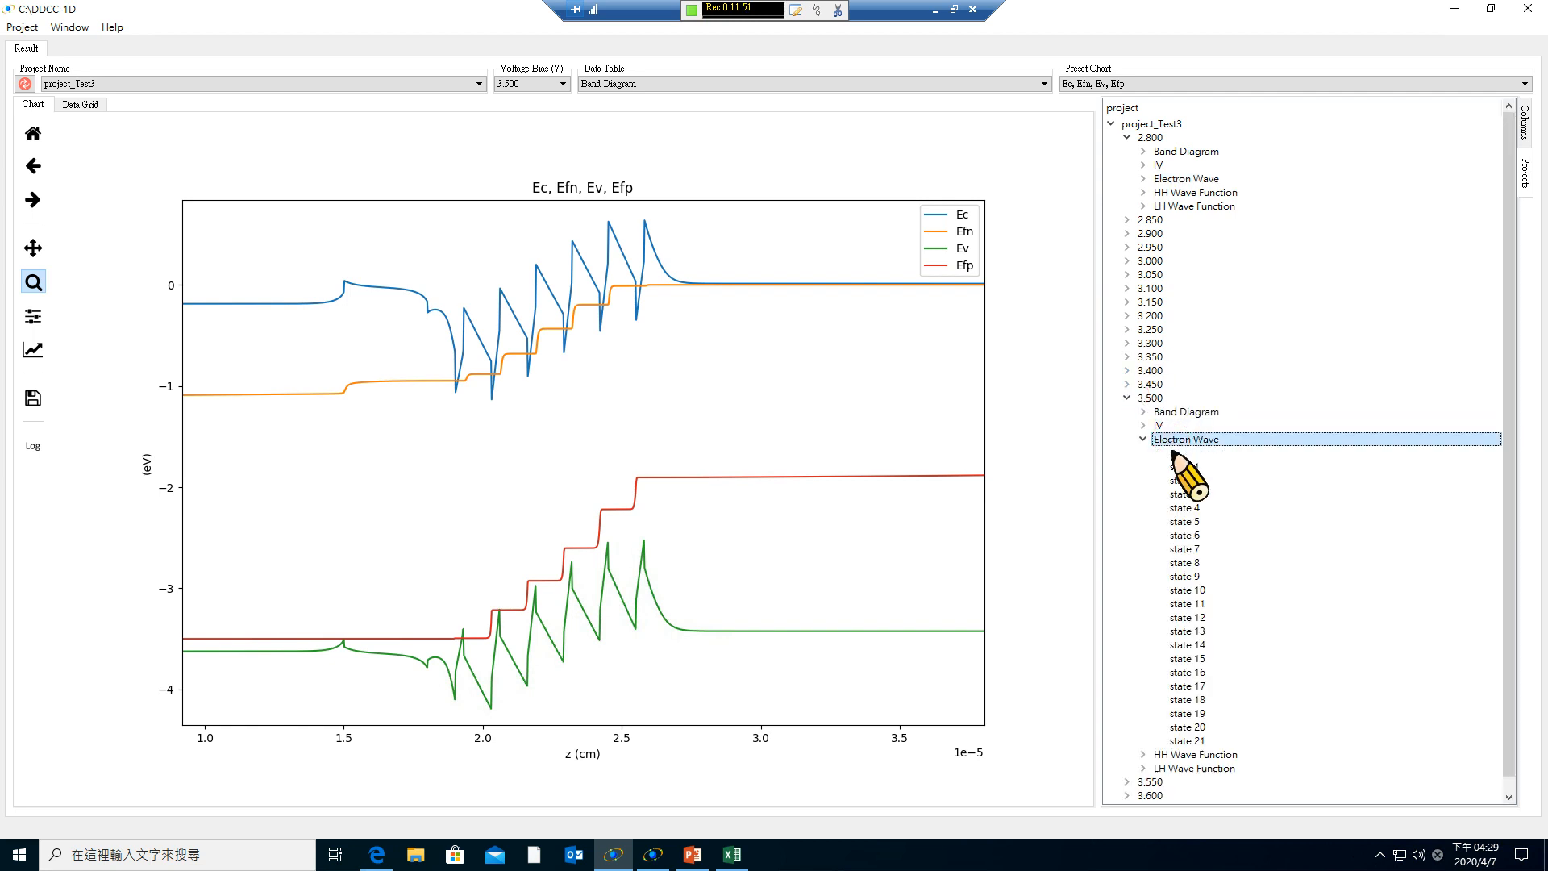
pyautogui.moveTo(1179, 467); pyautogui.dragTo(598, 438)
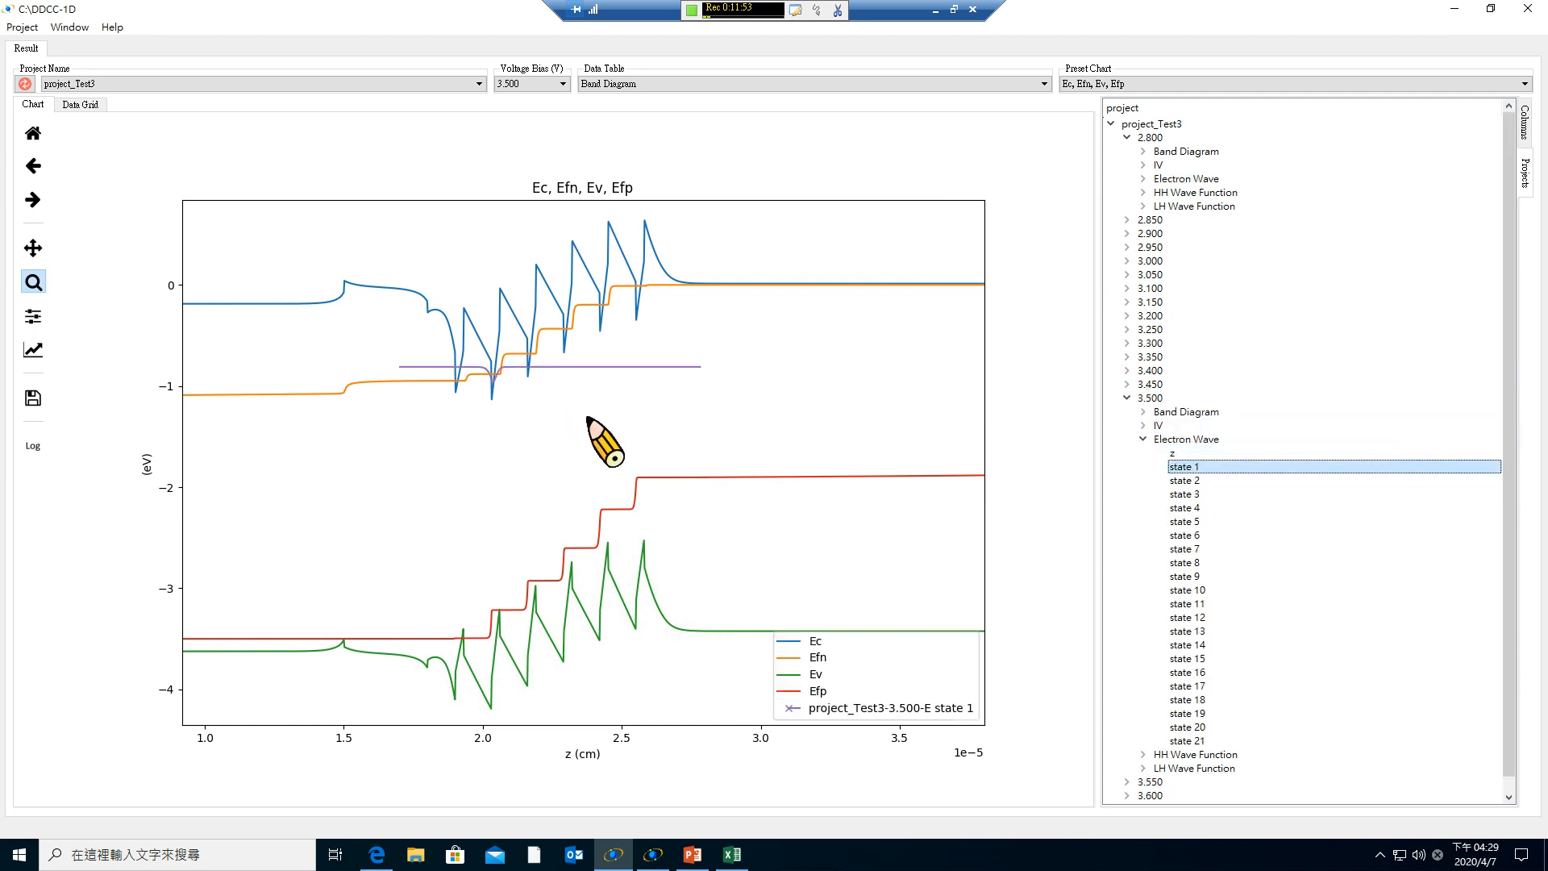
# Overlay electron wave states 2, 5, 9 and 8 of the 3.500 V results on the band diagram.
pyautogui.click(1181, 480)
pyautogui.moveTo(1181, 481); pyautogui.dragTo(537, 479)
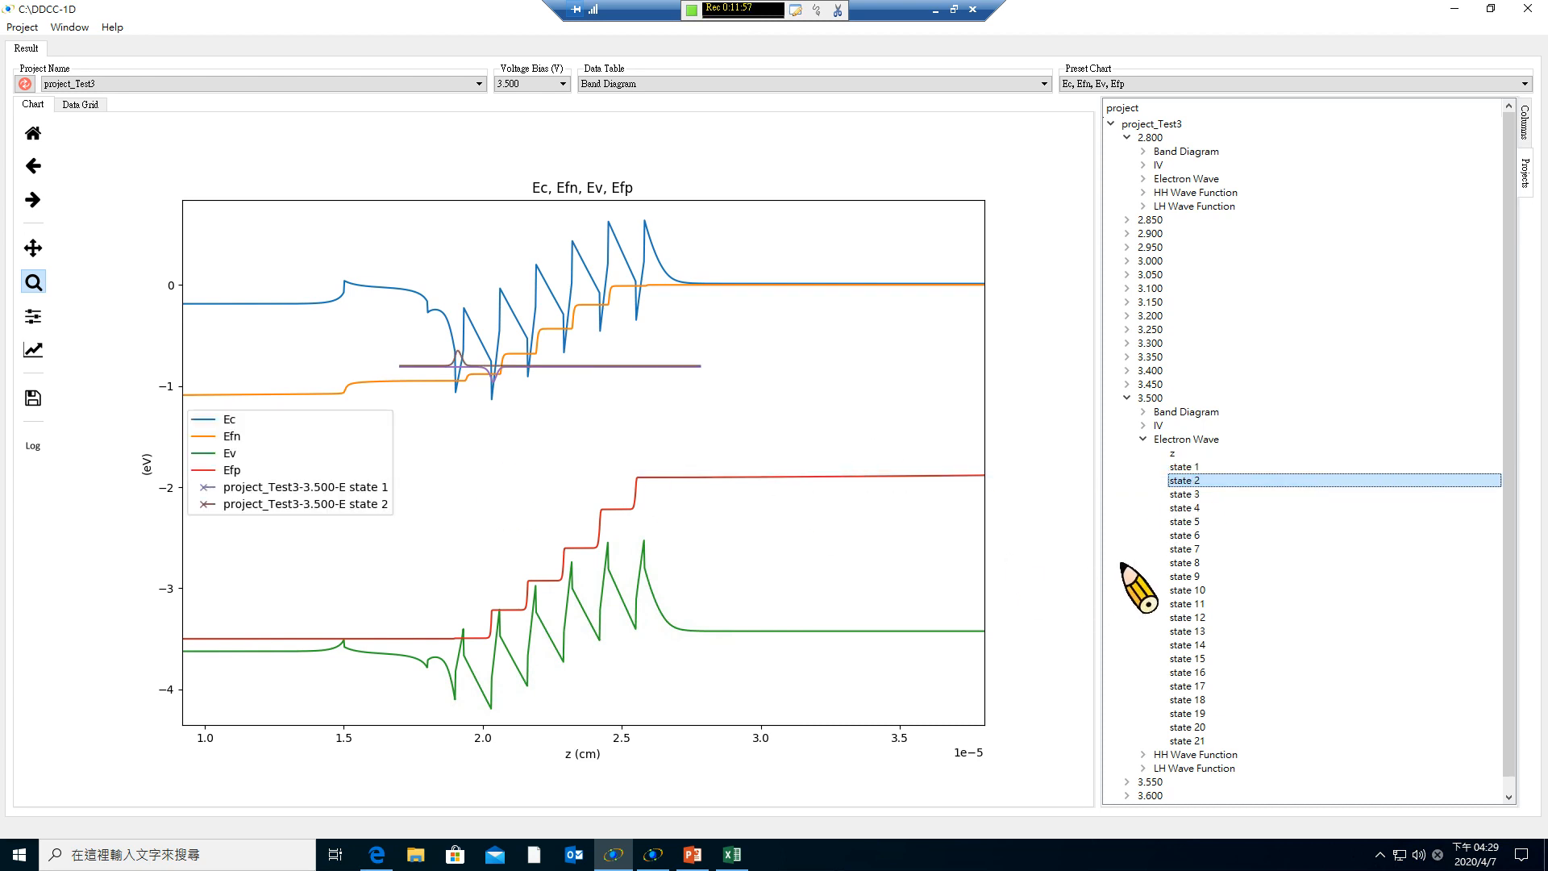
pyautogui.moveTo(1189, 523); pyautogui.dragTo(627, 423)
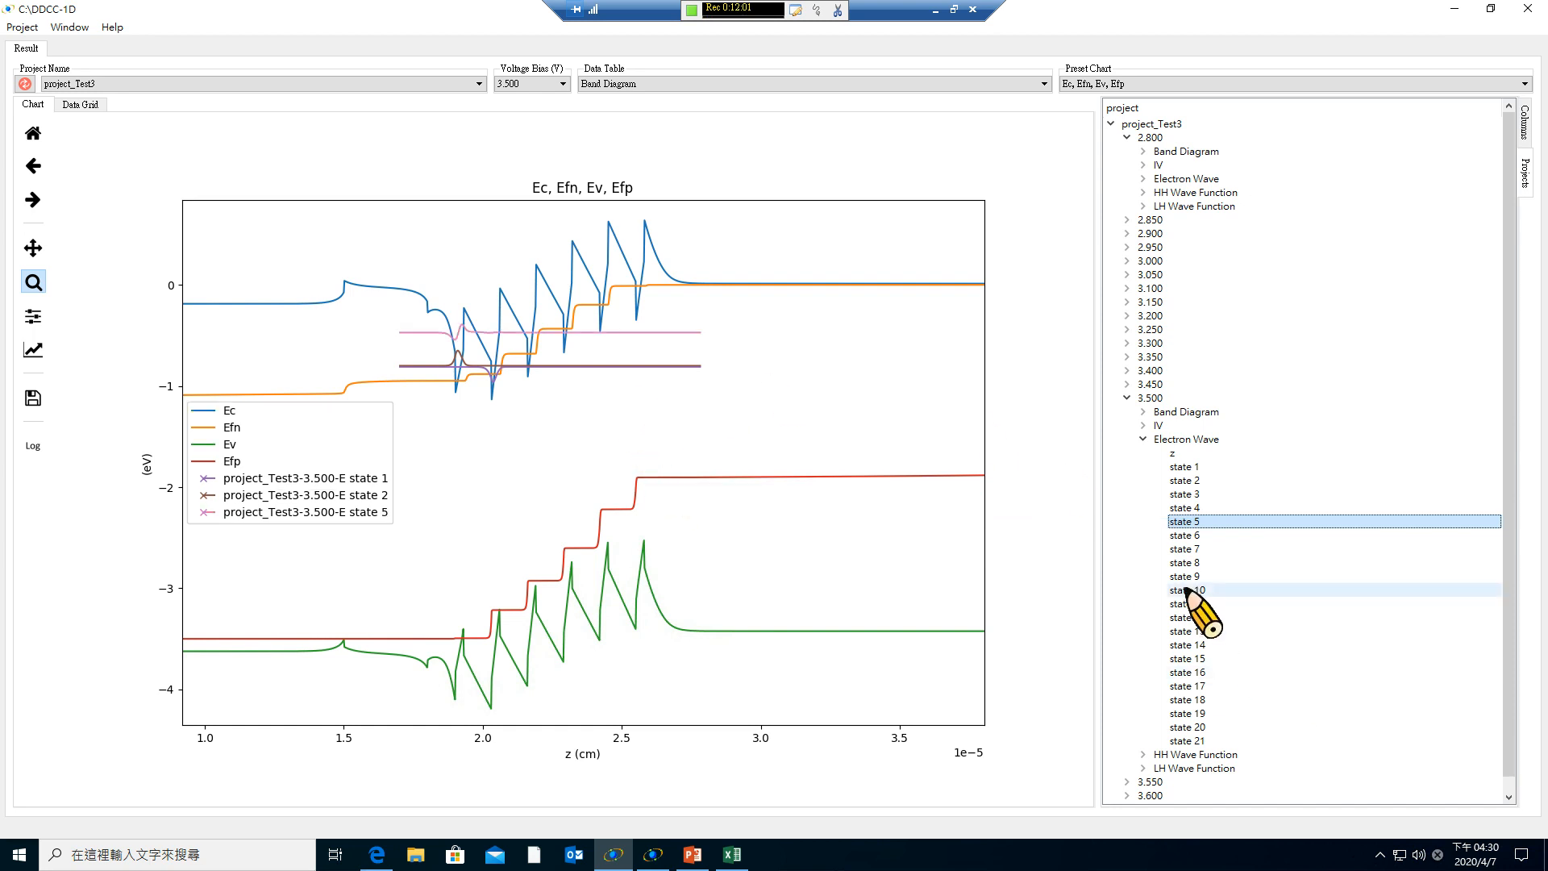
pyautogui.moveTo(1185, 576); pyautogui.dragTo(748, 532)
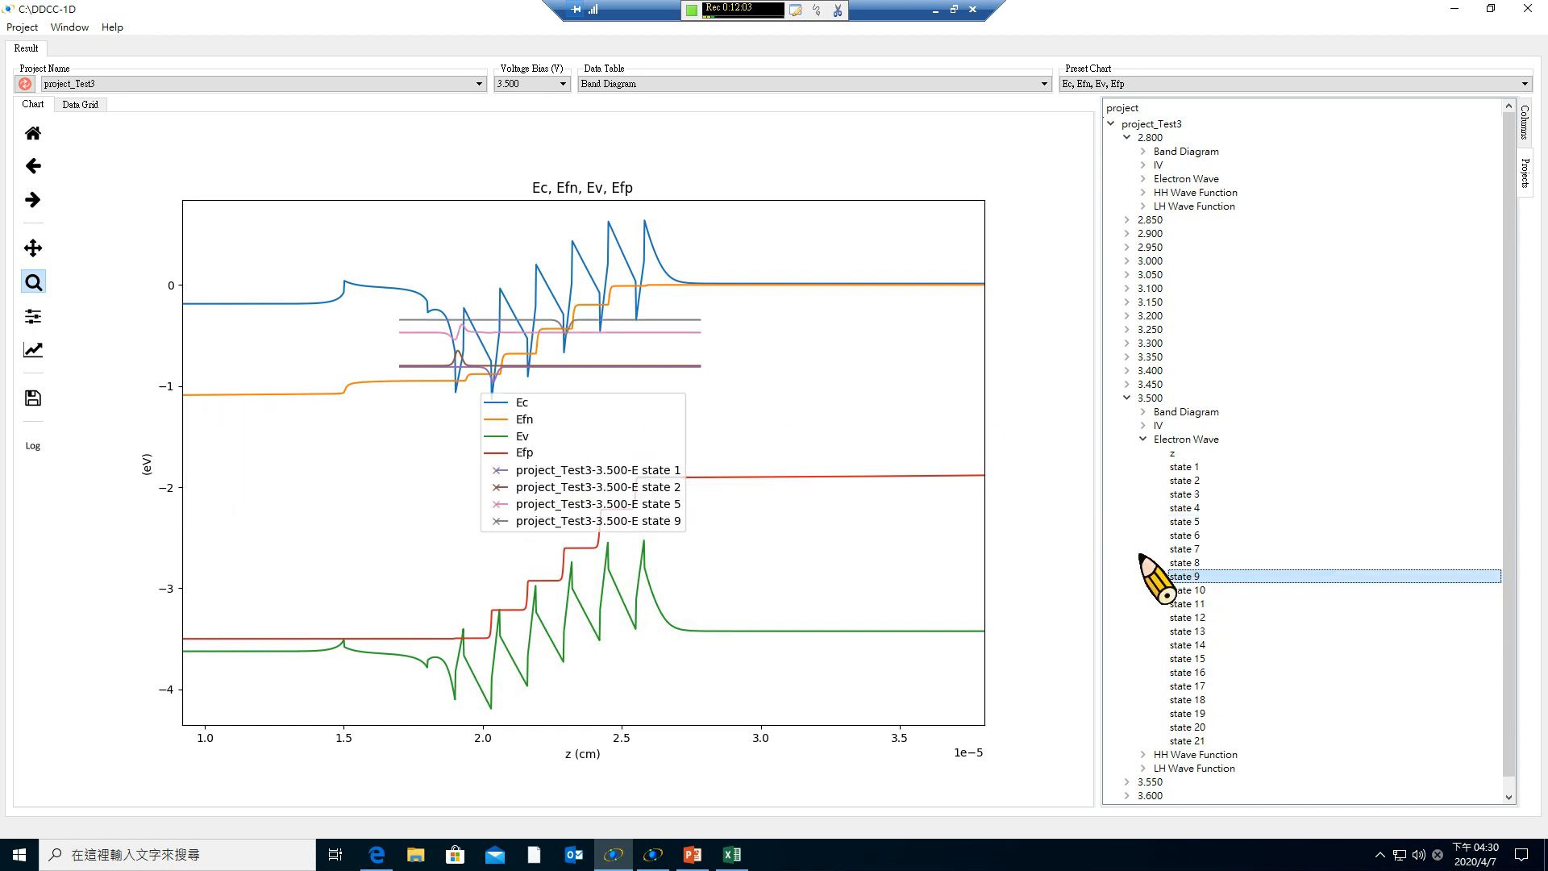
pyautogui.moveTo(1185, 562); pyautogui.dragTo(642, 490)
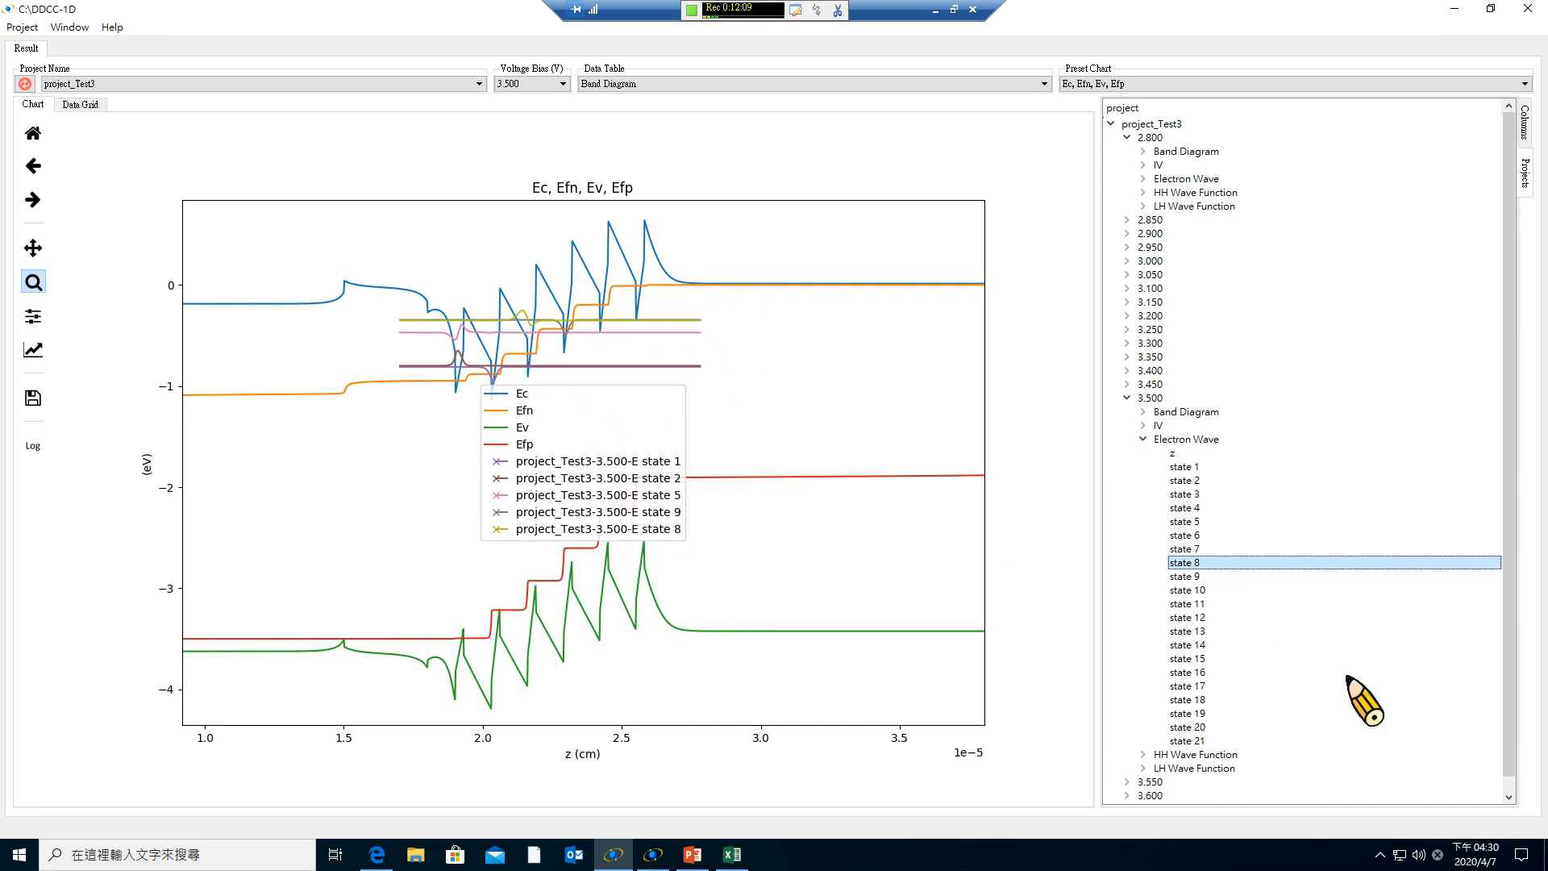
# Expand the HH Wave Function results at 3.500 V and overlay heavy-hole state 5 on the band diagram.
pyautogui.click(1160, 755)
pyautogui.doubleClick(1159, 756)
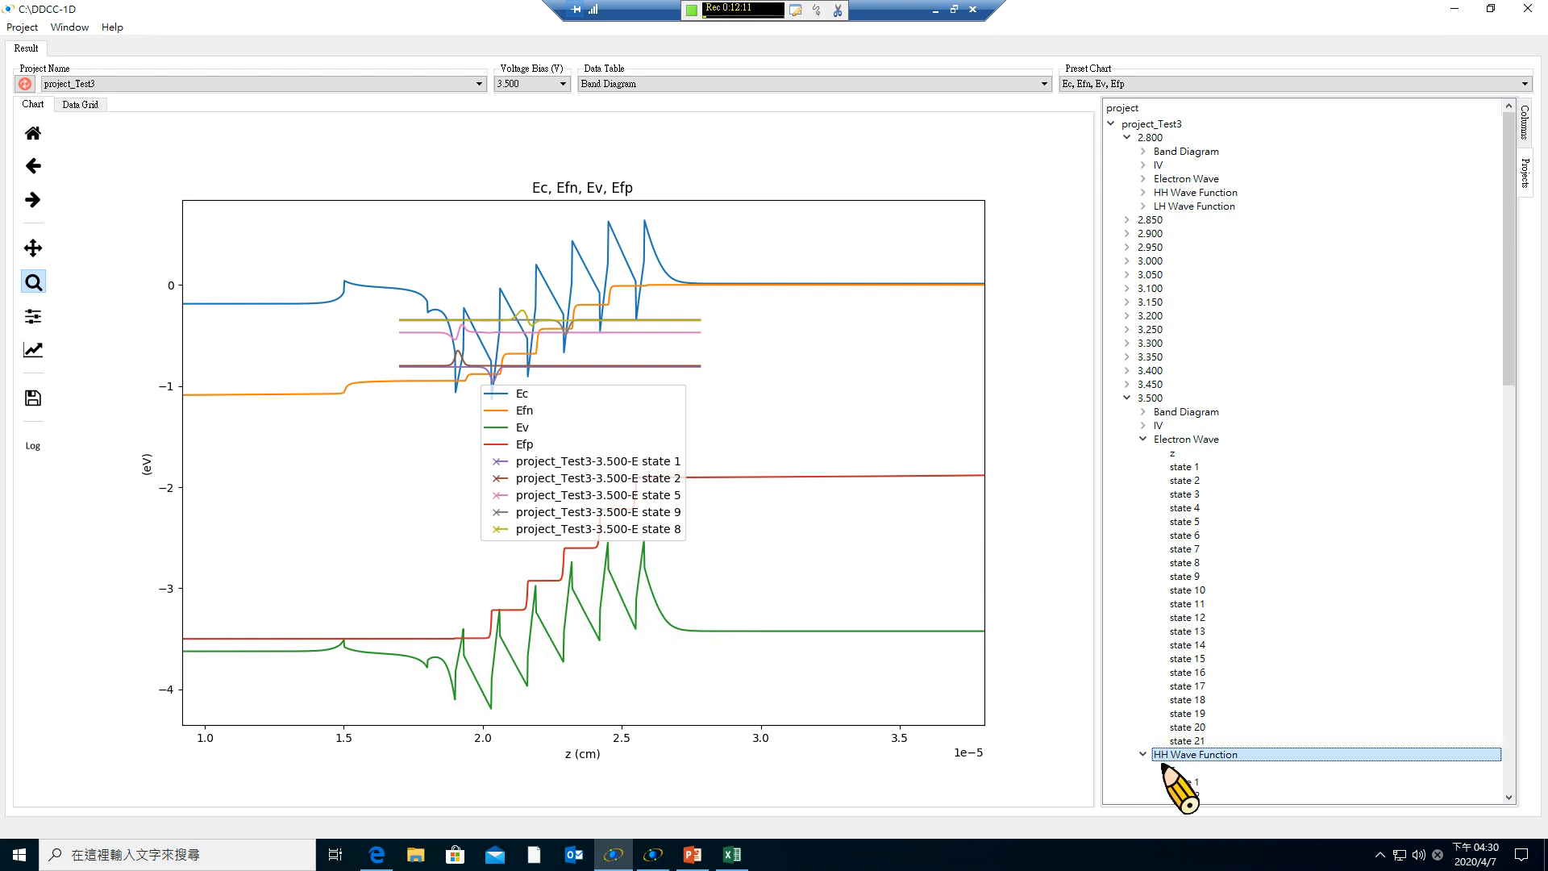
pyautogui.scroll(-3, 1185, 753)
pyautogui.moveTo(1184, 713); pyautogui.dragTo(603, 633)
# View the preset n, p carrier density chart, then return to the Ec, Efn, Ev, Efp band diagram.
pyautogui.click(1098, 84)
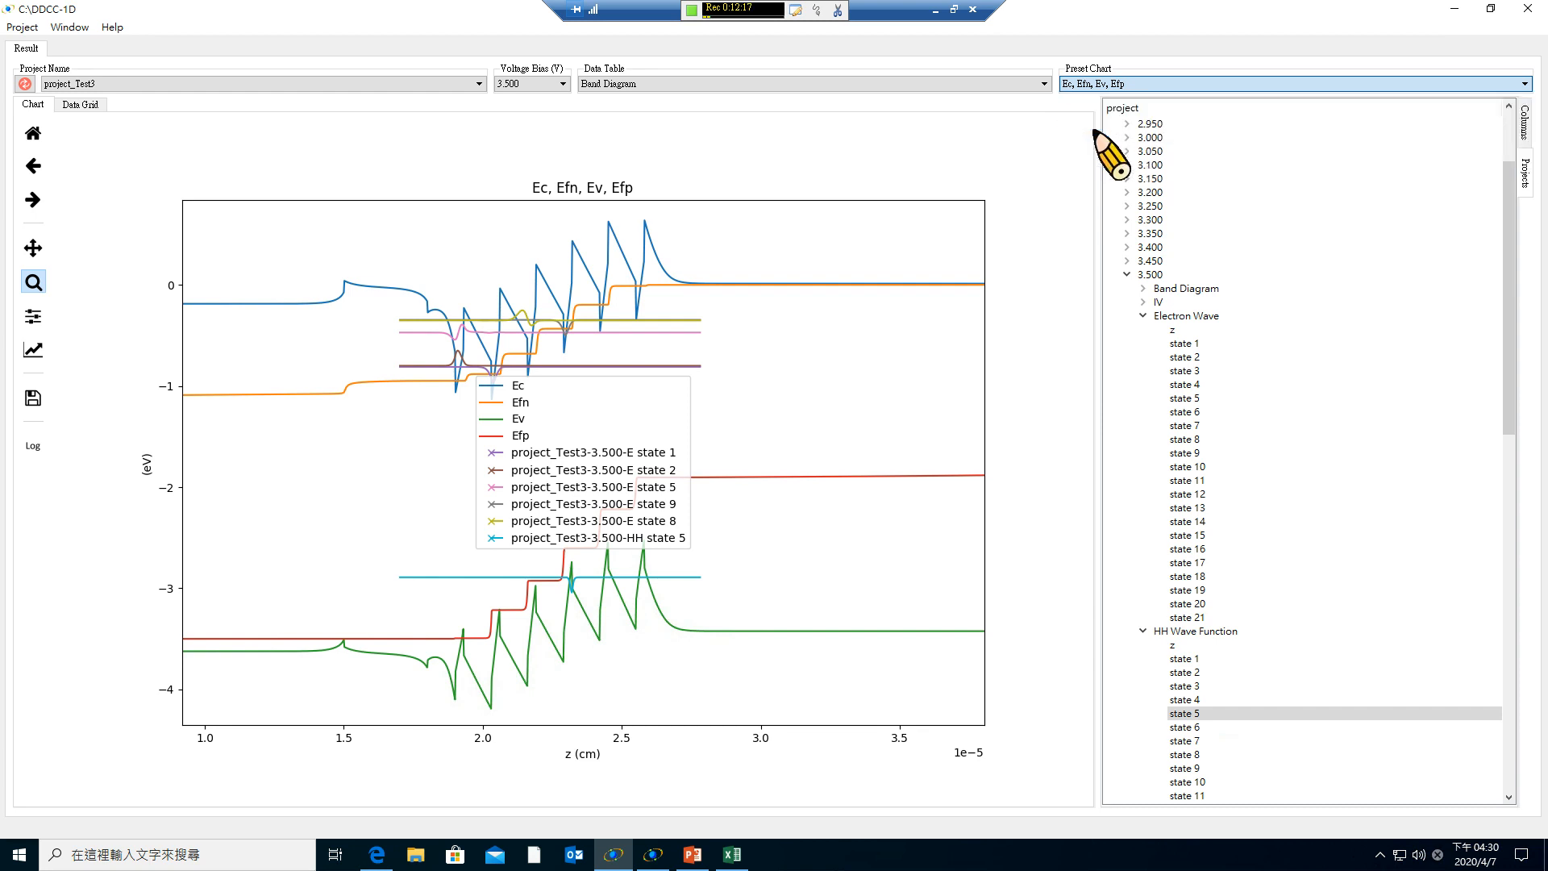
pyautogui.click(1096, 126)
pyautogui.click(1119, 81)
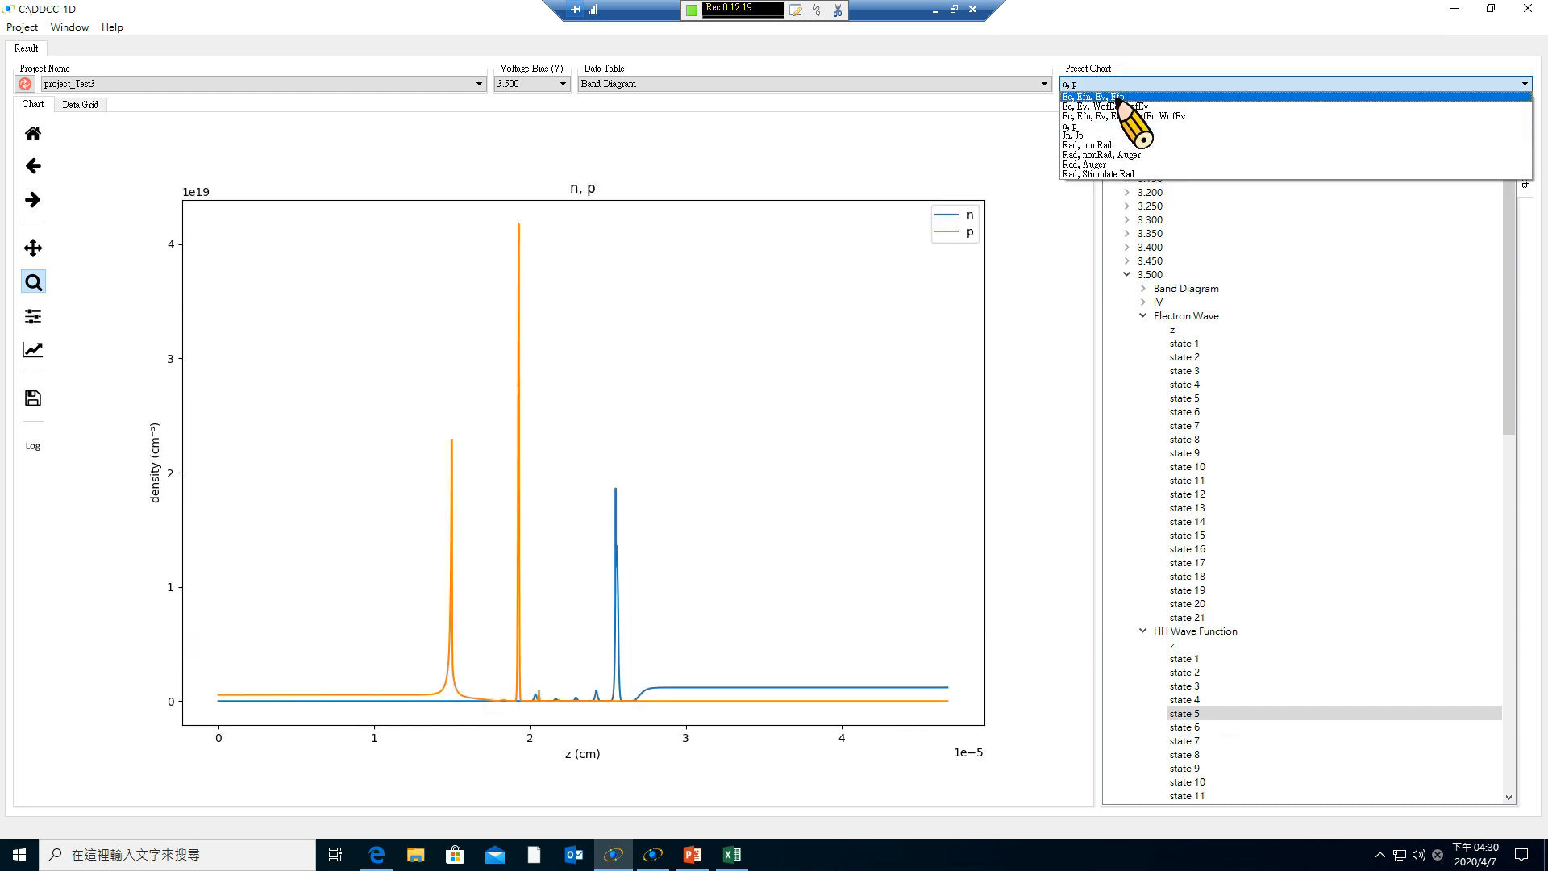
pyautogui.click(1117, 97)
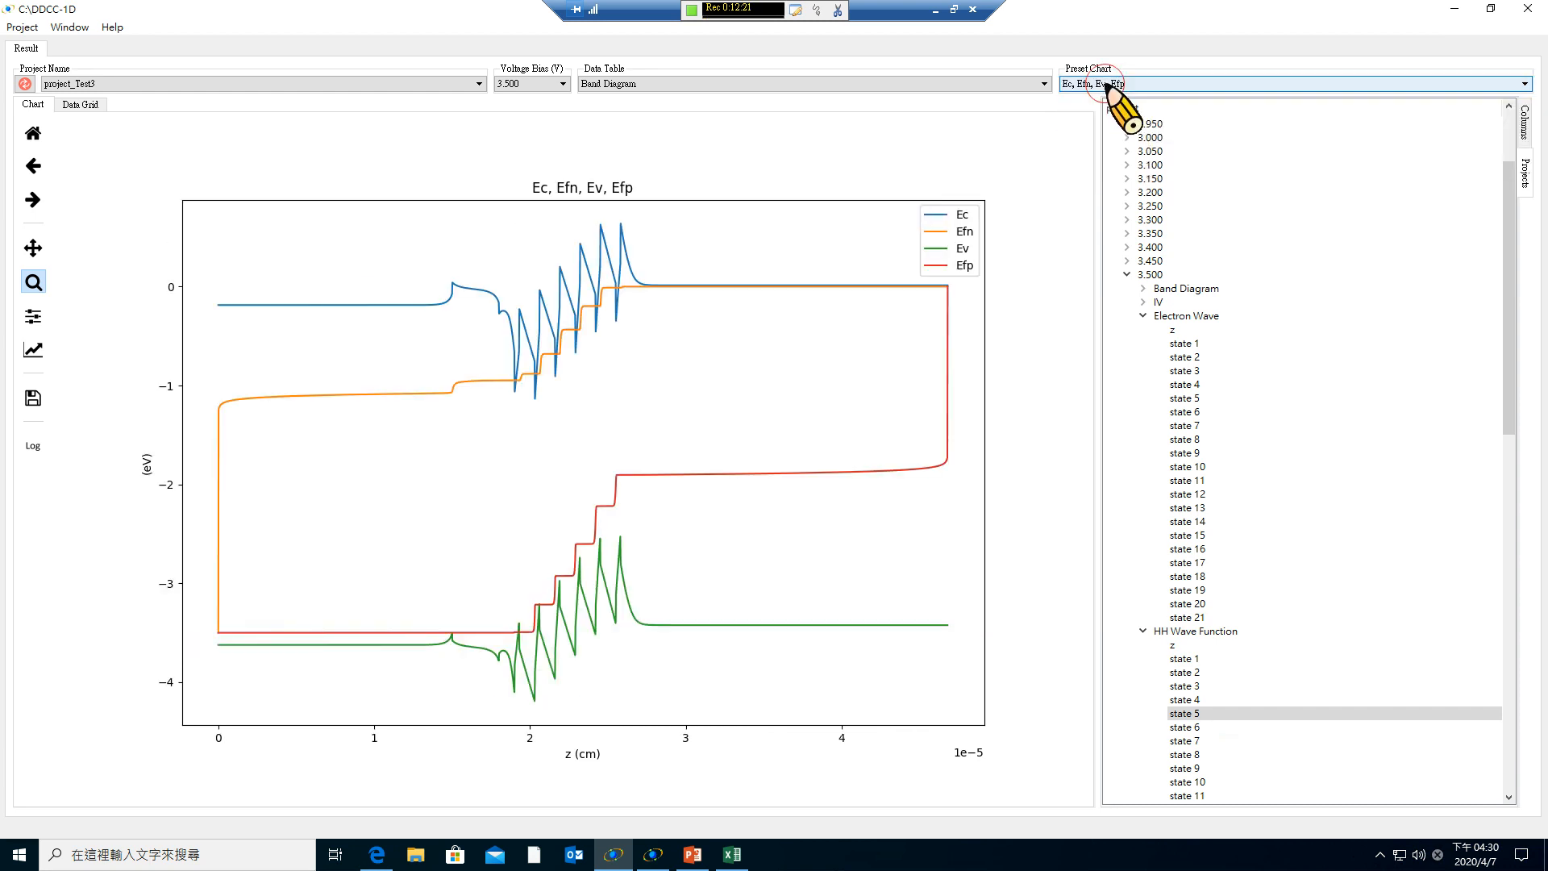
pyautogui.click(1109, 84)
pyautogui.click(1114, 96)
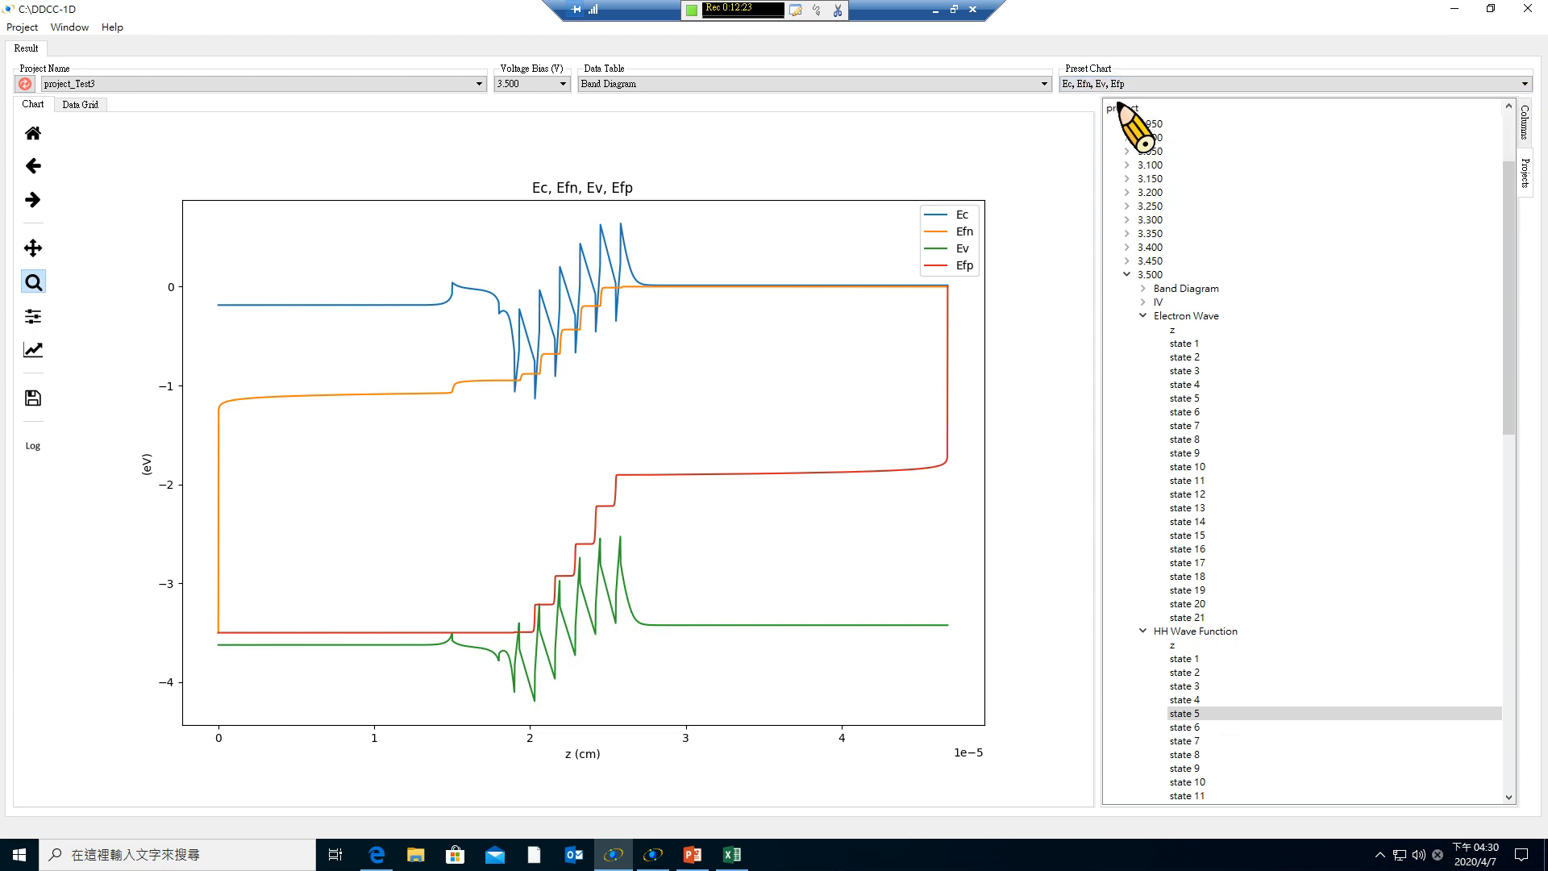
# Plot columns n and p on the y2 axis over the band diagram and enlarge the quantum well region.
pyautogui.click(1524, 121)
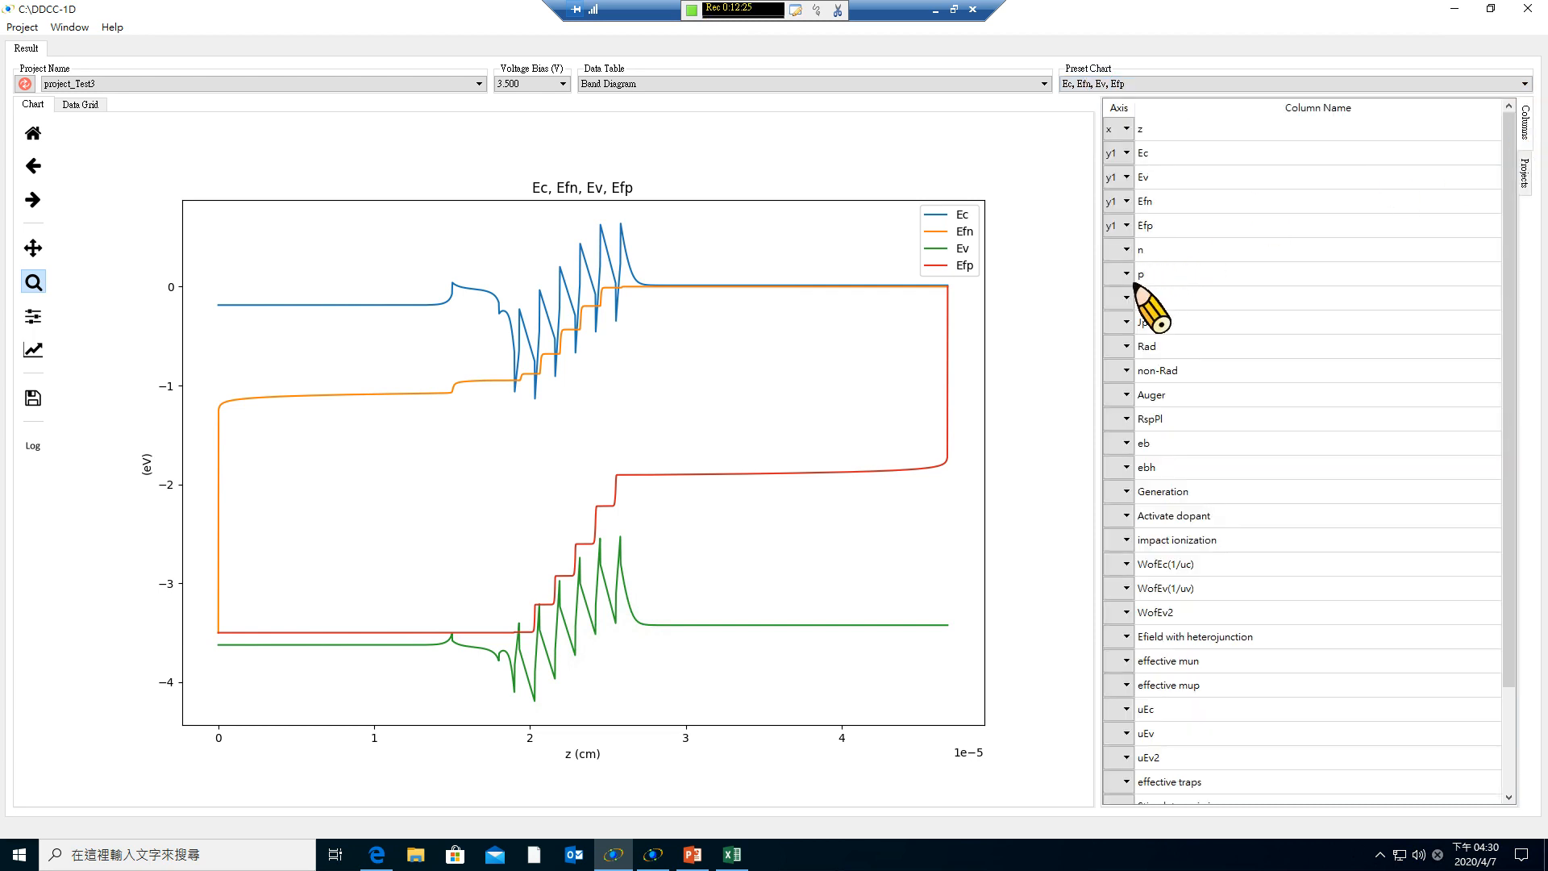
pyautogui.click(1128, 250)
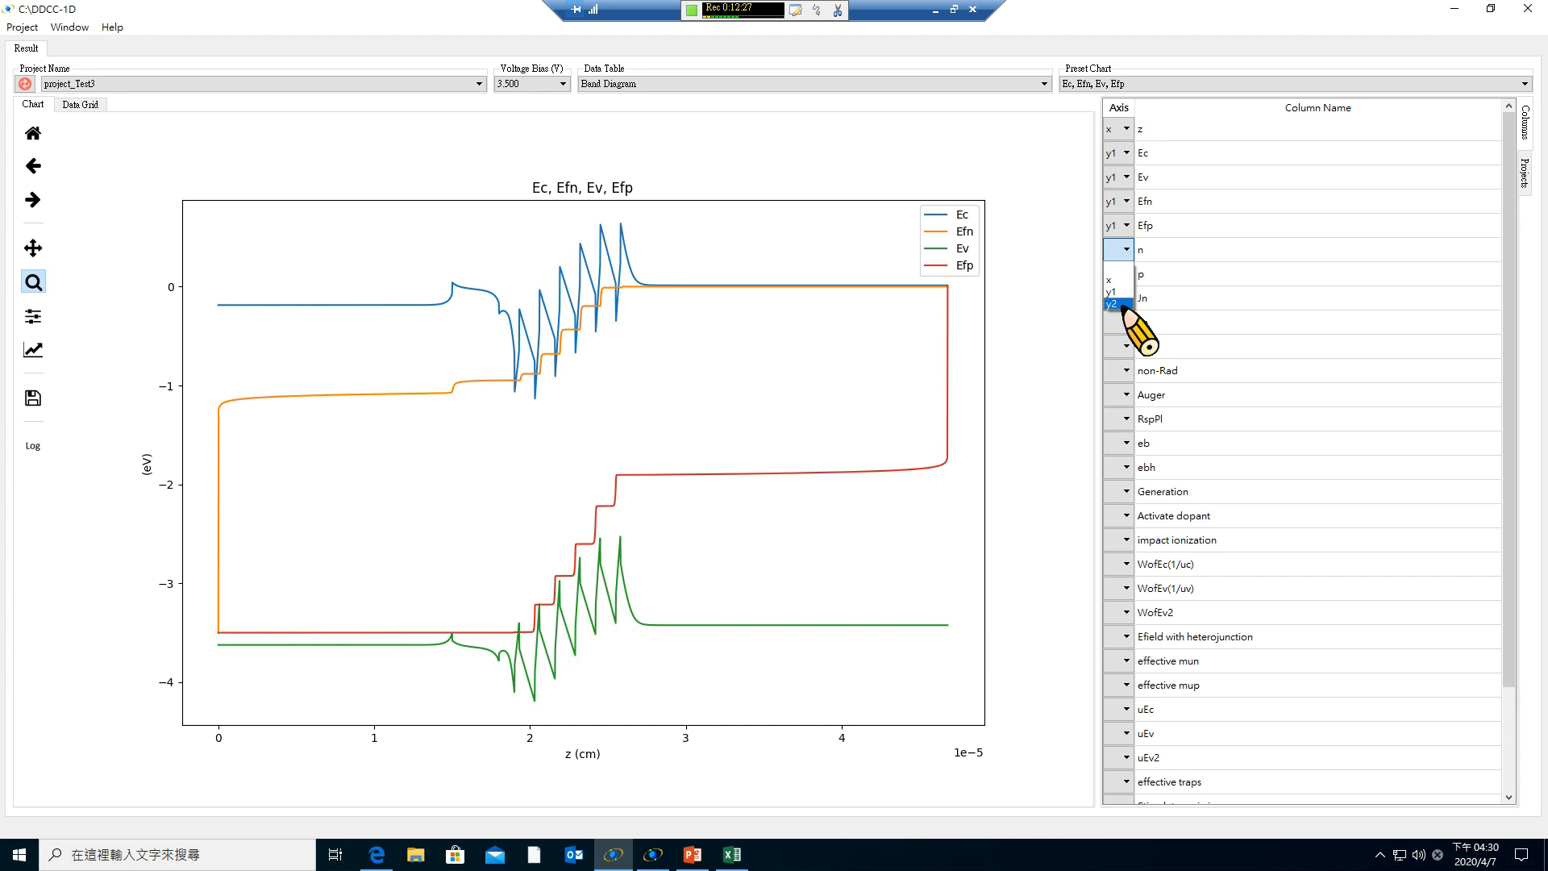
pyautogui.click(1123, 305)
pyautogui.click(1122, 274)
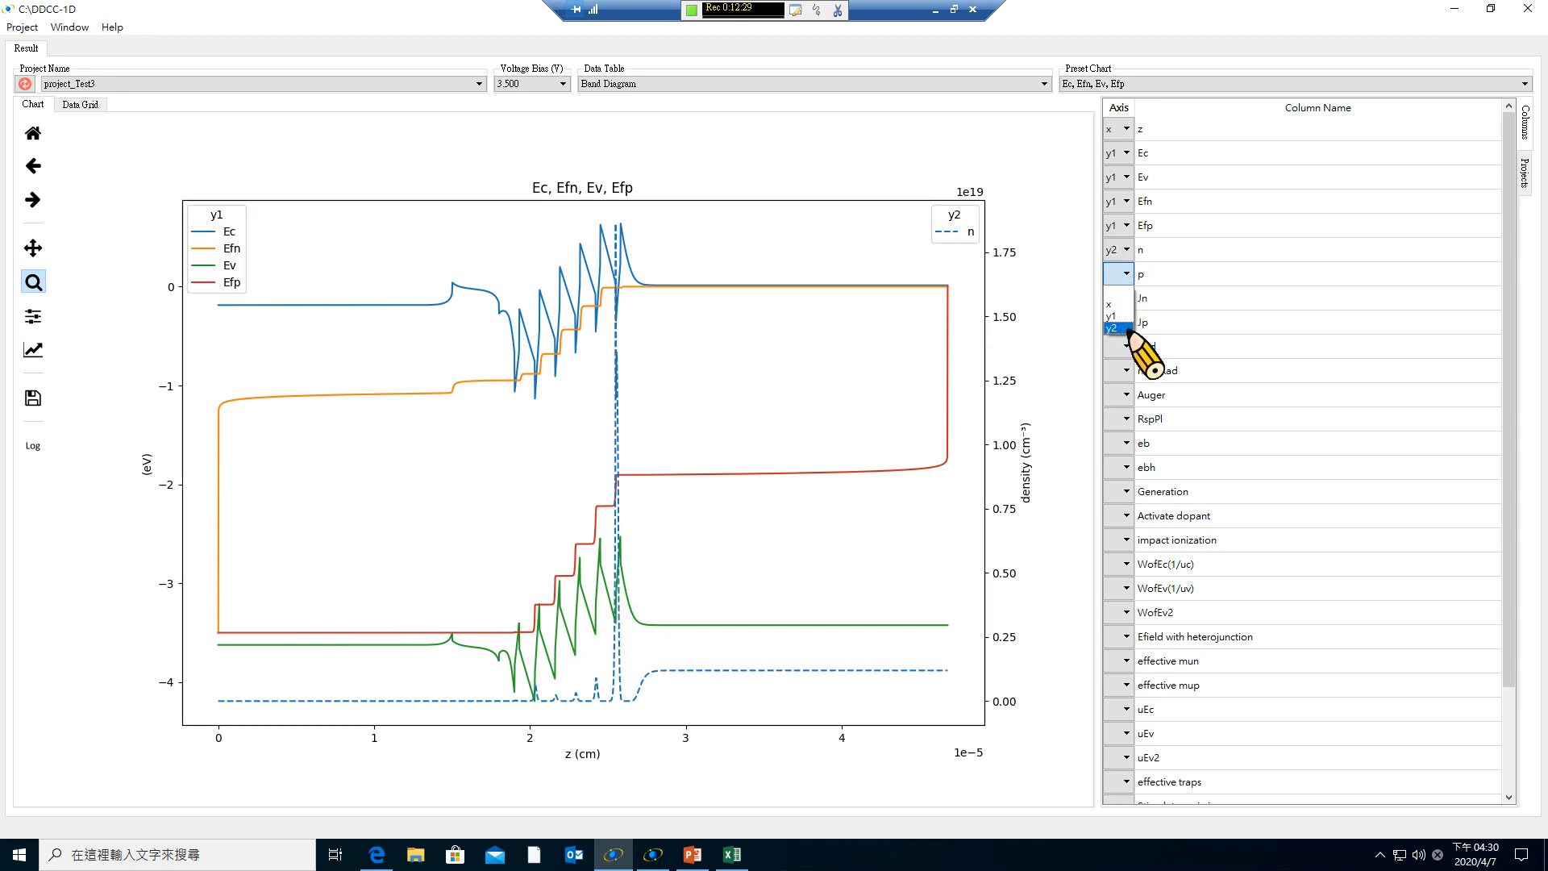
pyautogui.click(1127, 329)
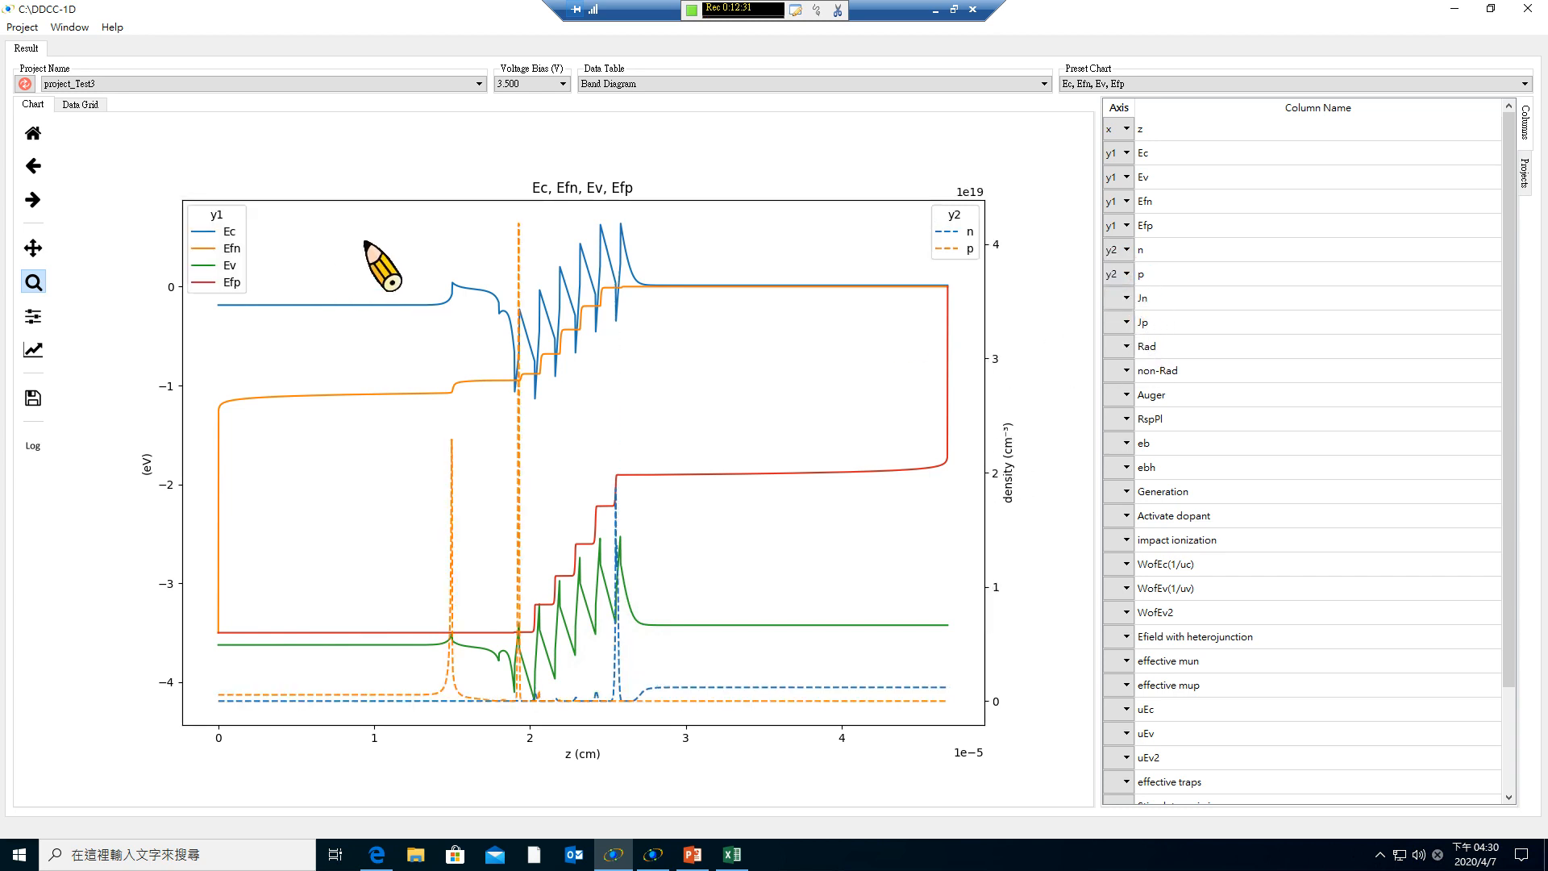
pyautogui.moveTo(385, 207); pyautogui.dragTo(717, 720)
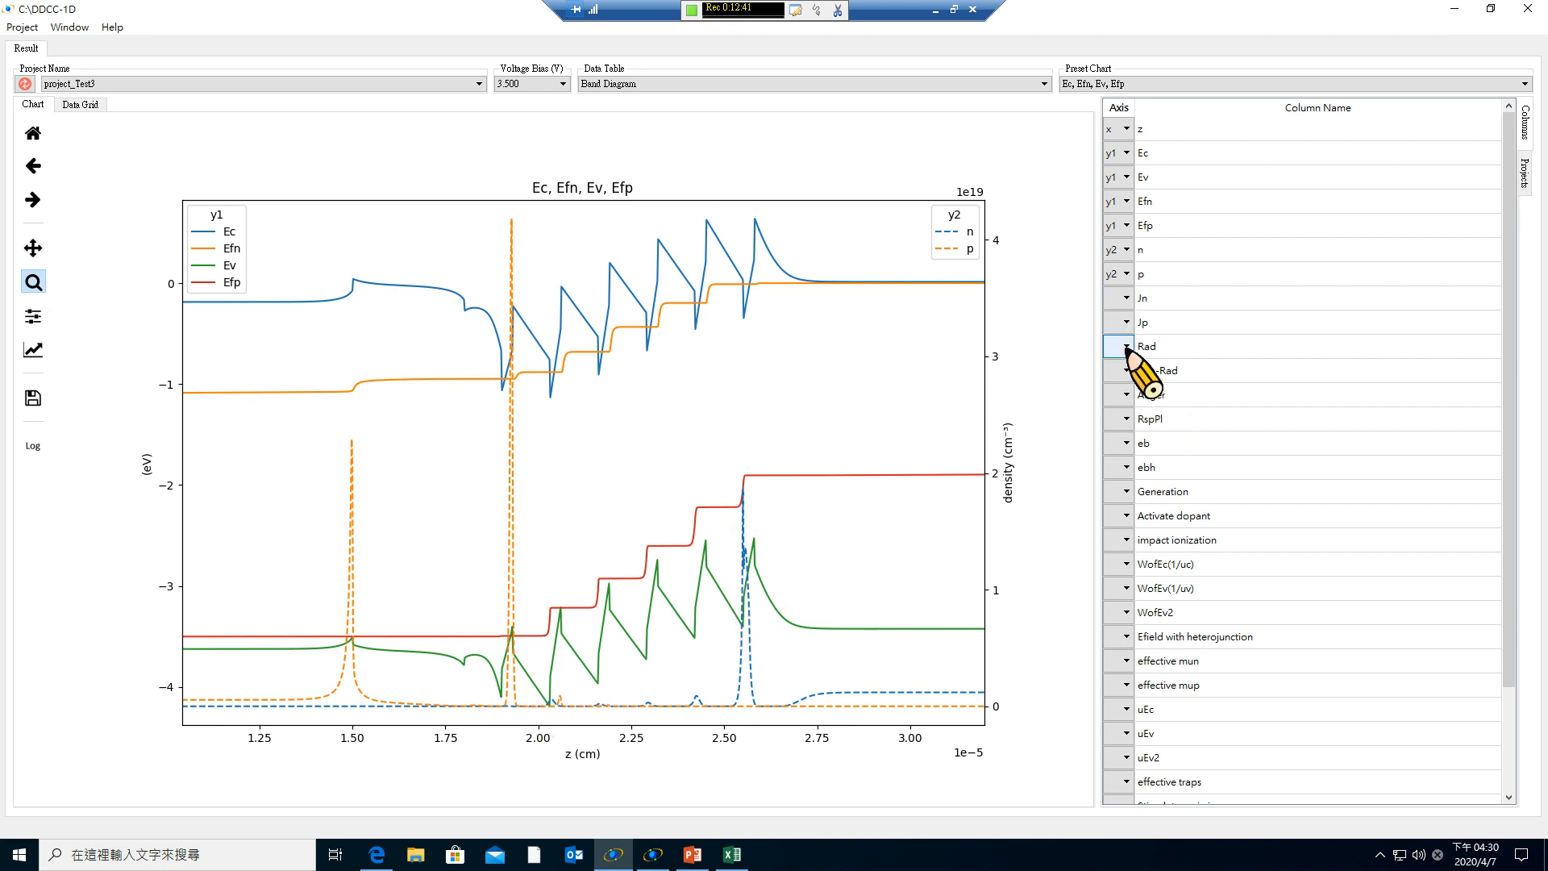
# Remove n and p from the chart, plot Rad on the y2 axis, and enlarge the region around the quantum wells.
pyautogui.click(1118, 252)
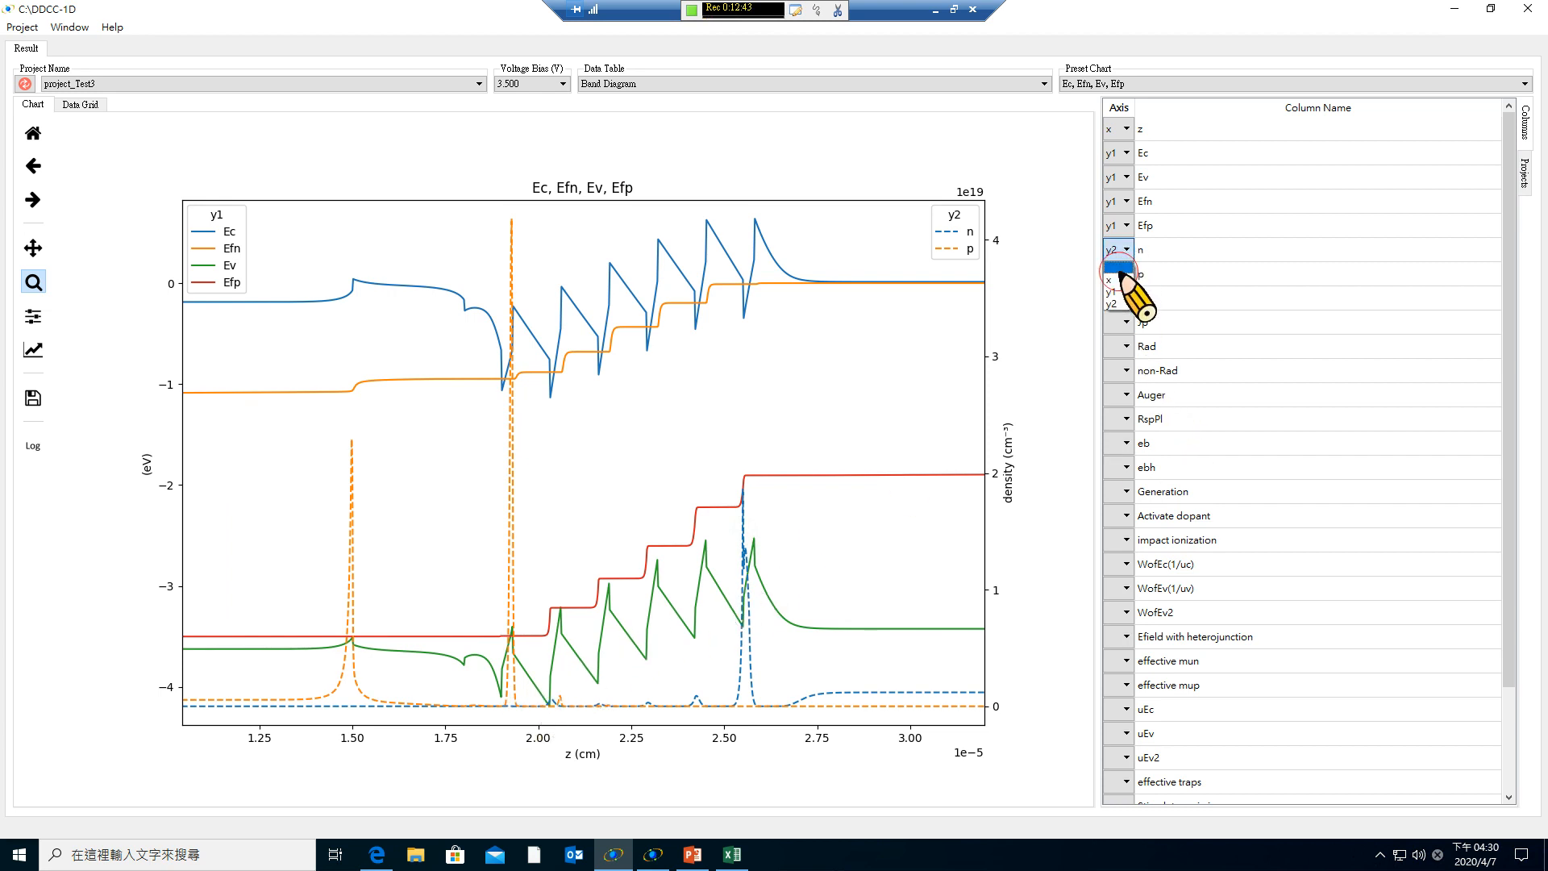
pyautogui.click(1117, 268)
pyautogui.click(1118, 274)
pyautogui.click(1119, 292)
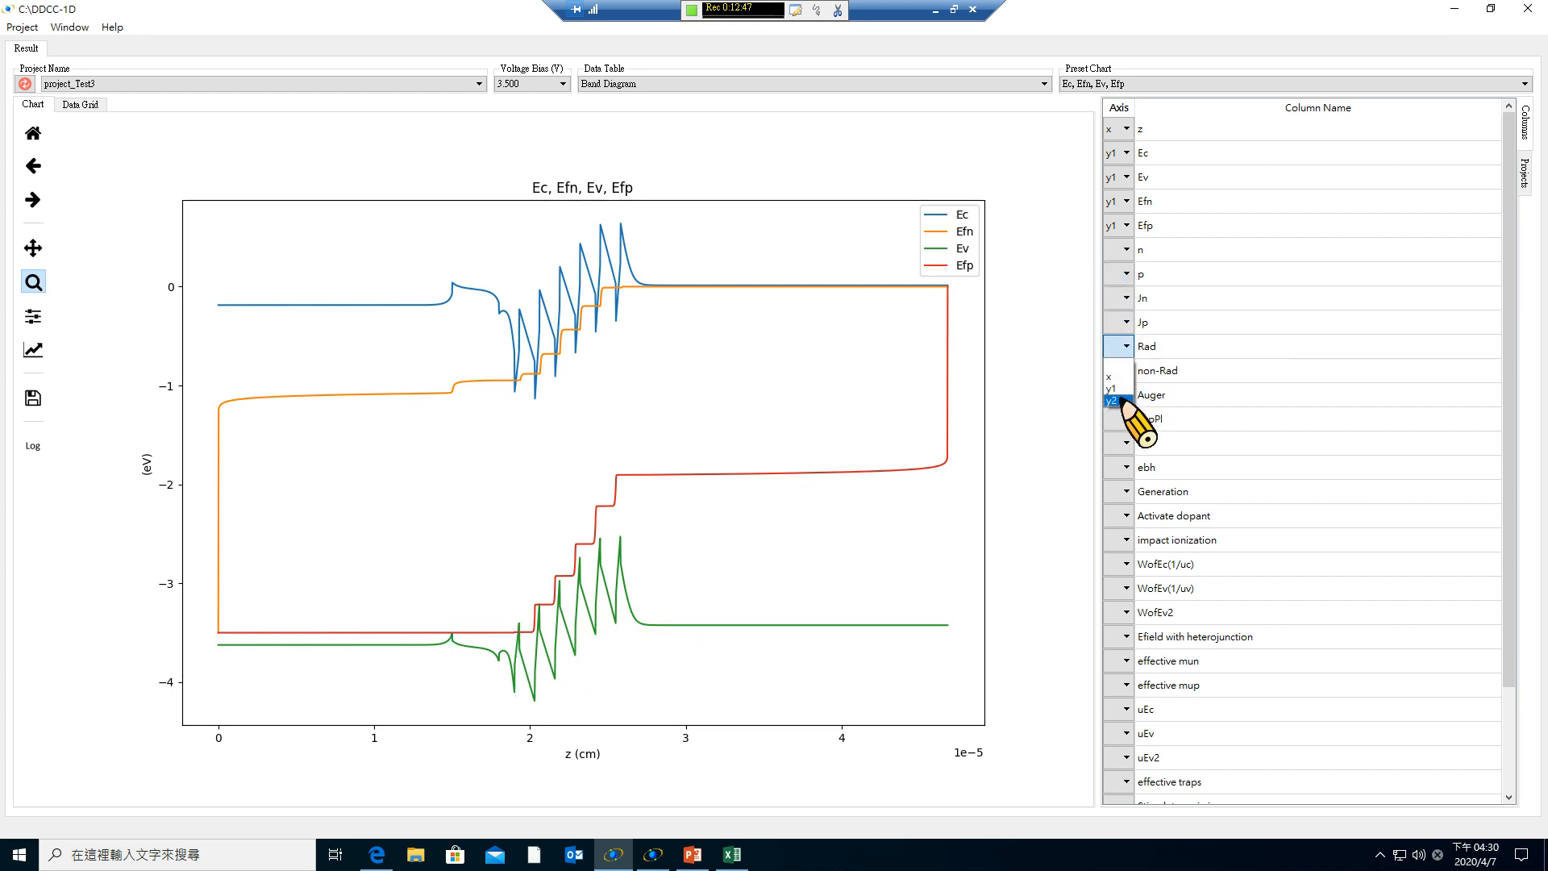
pyautogui.click(1120, 401)
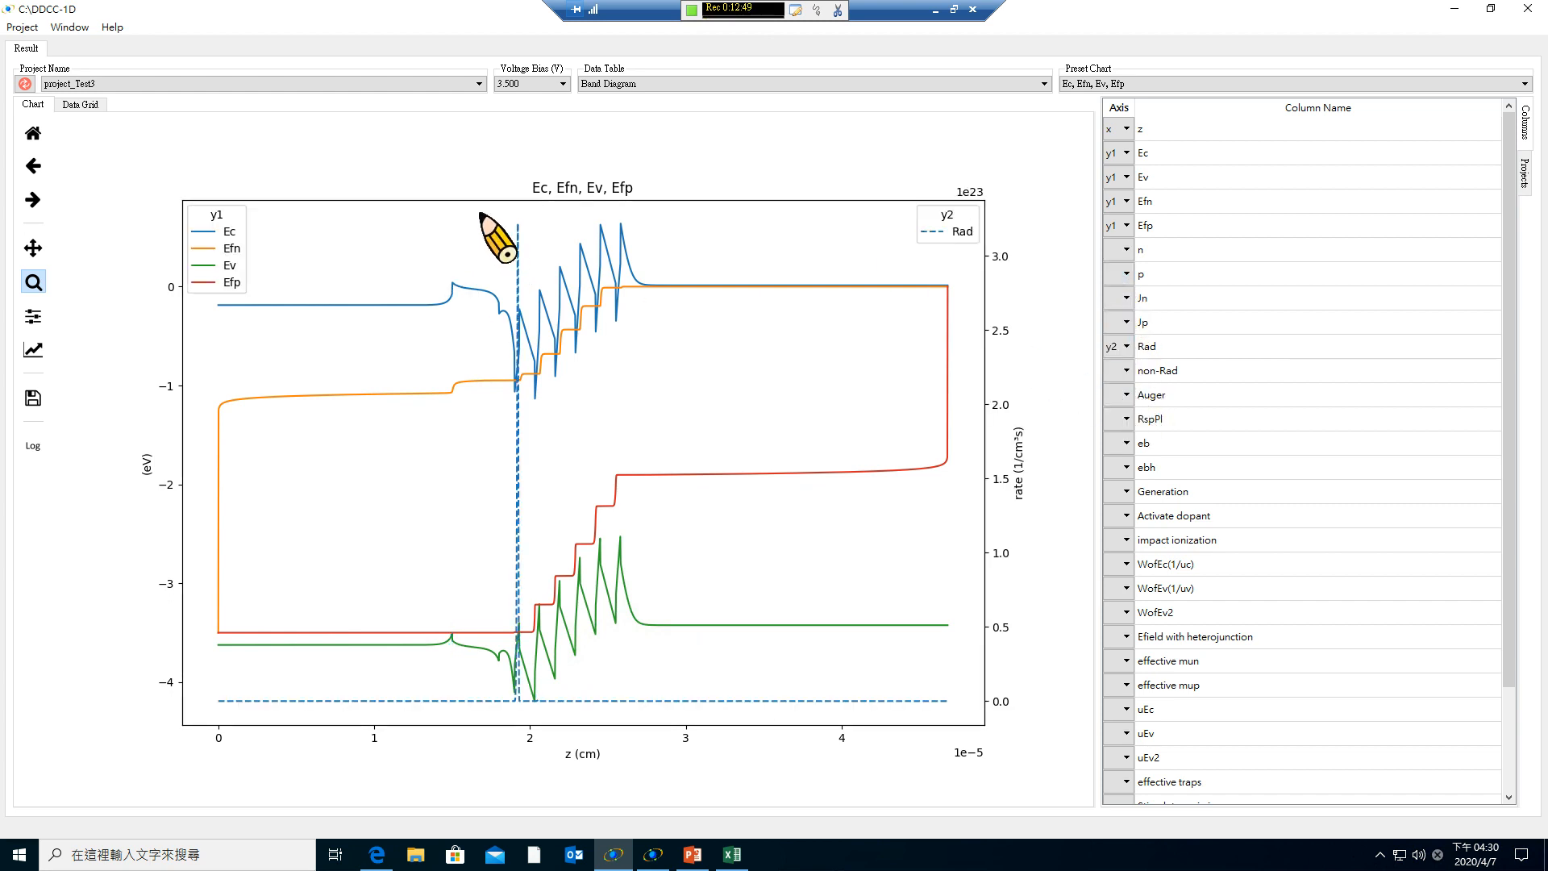
pyautogui.moveTo(481, 214); pyautogui.dragTo(582, 729)
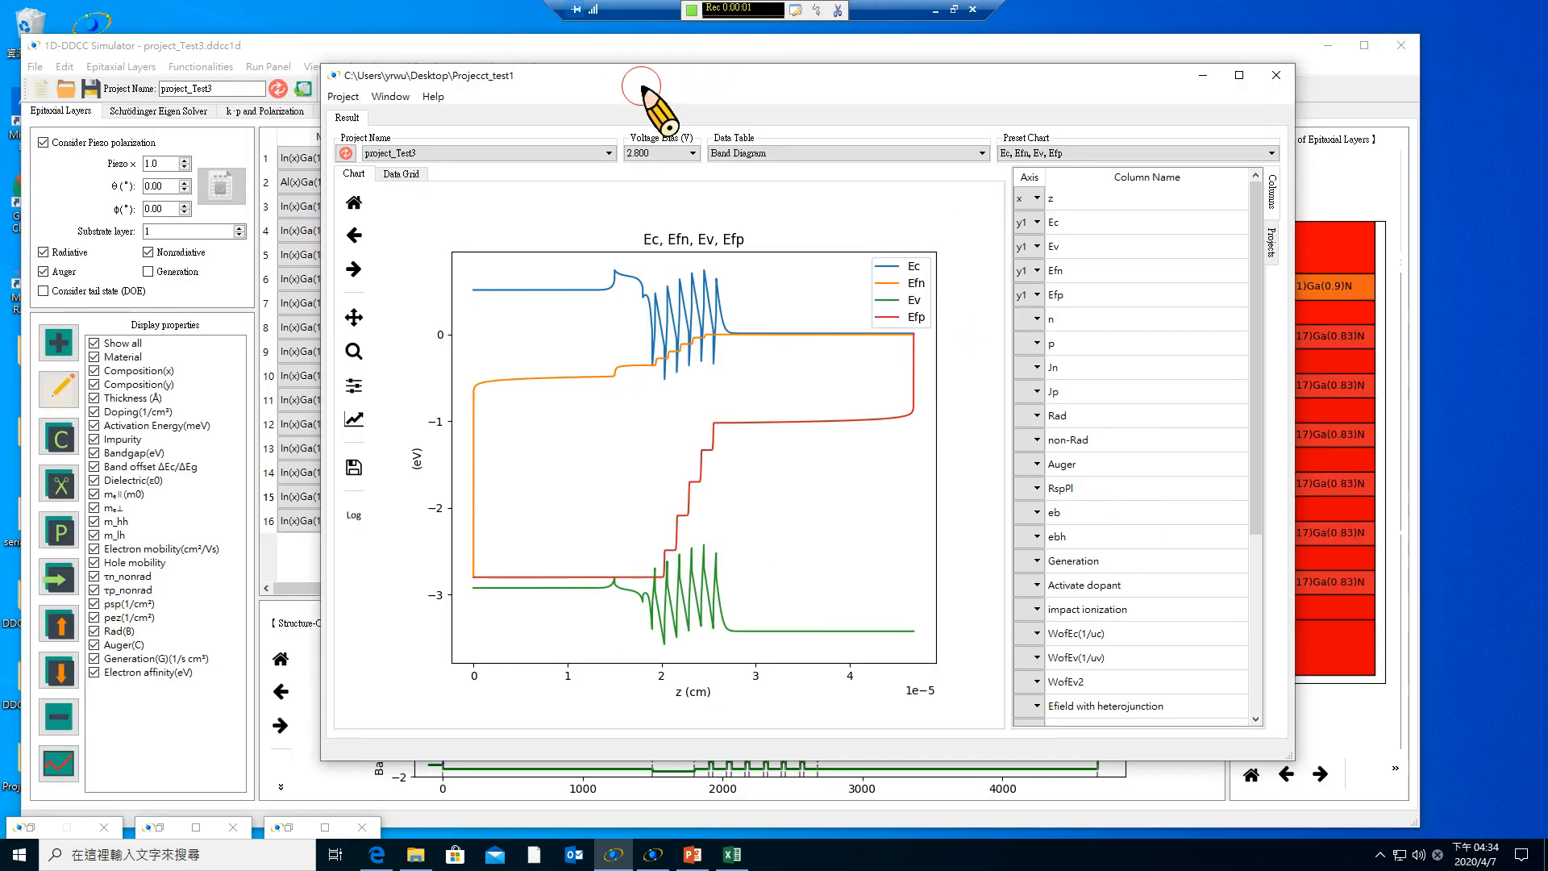
# View the IV data table of project_Test3 as a Left Current curve, then close the results window.
pyautogui.moveTo(672, 75); pyautogui.dragTo(569, 63)
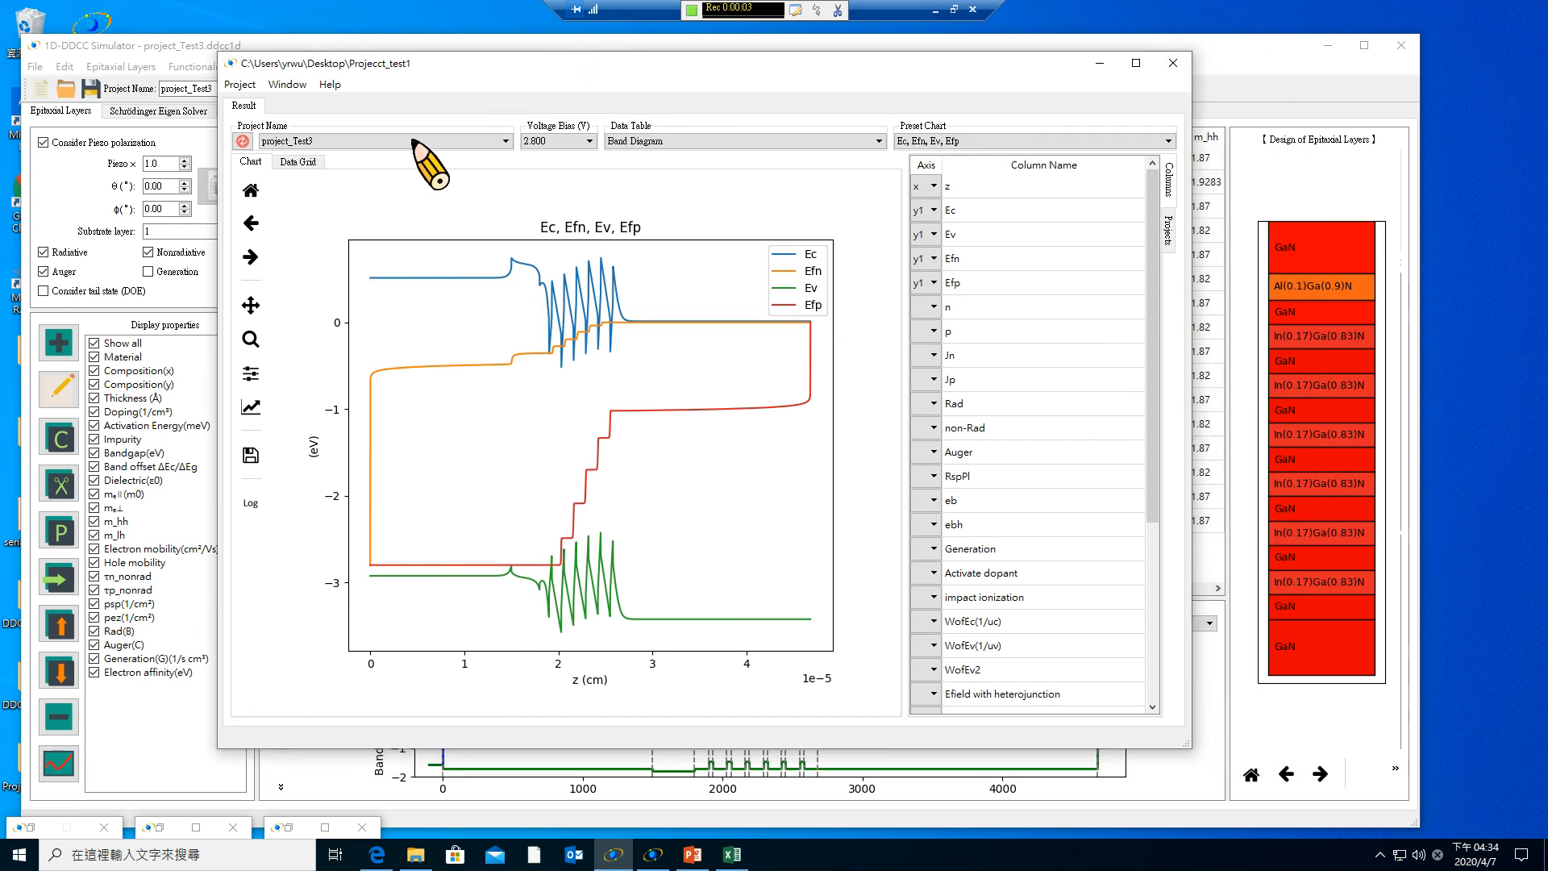
pyautogui.click(574, 142)
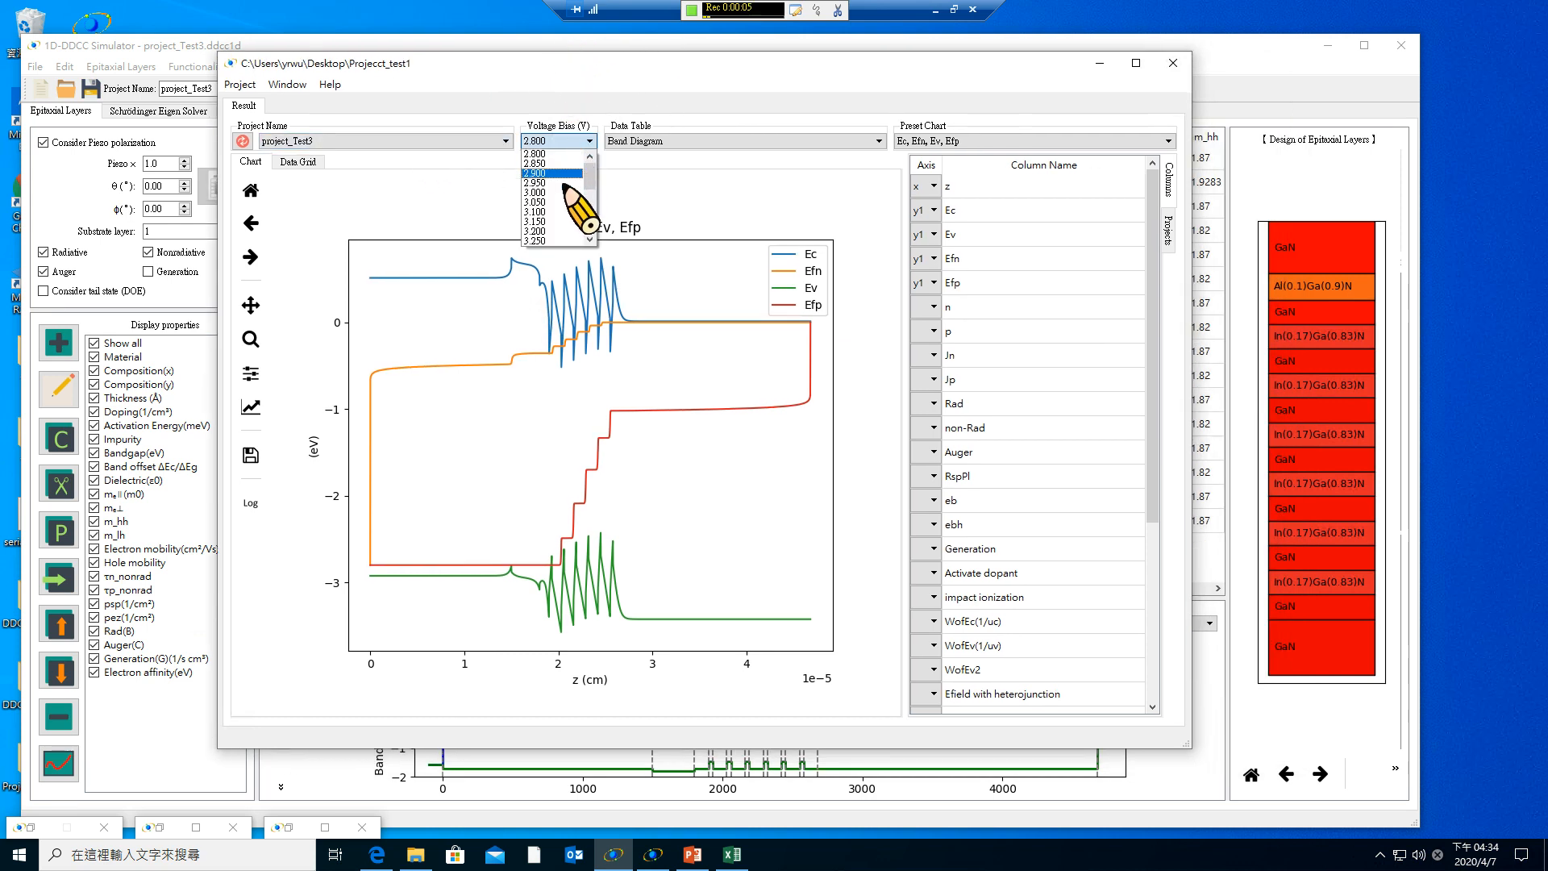
pyautogui.click(681, 142)
pyautogui.click(666, 165)
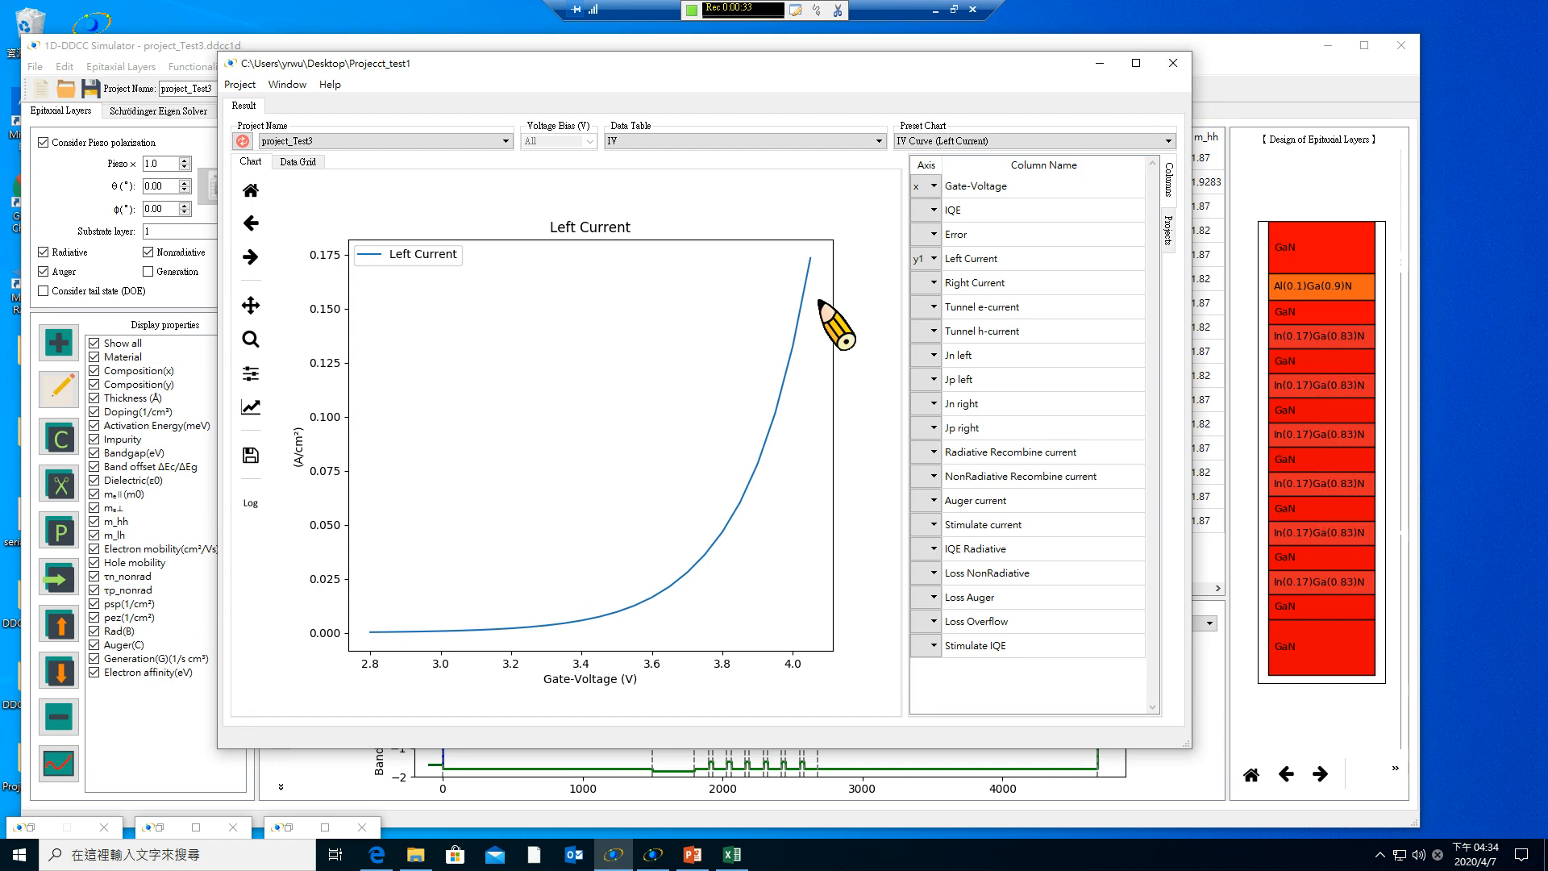
pyautogui.click(1173, 63)
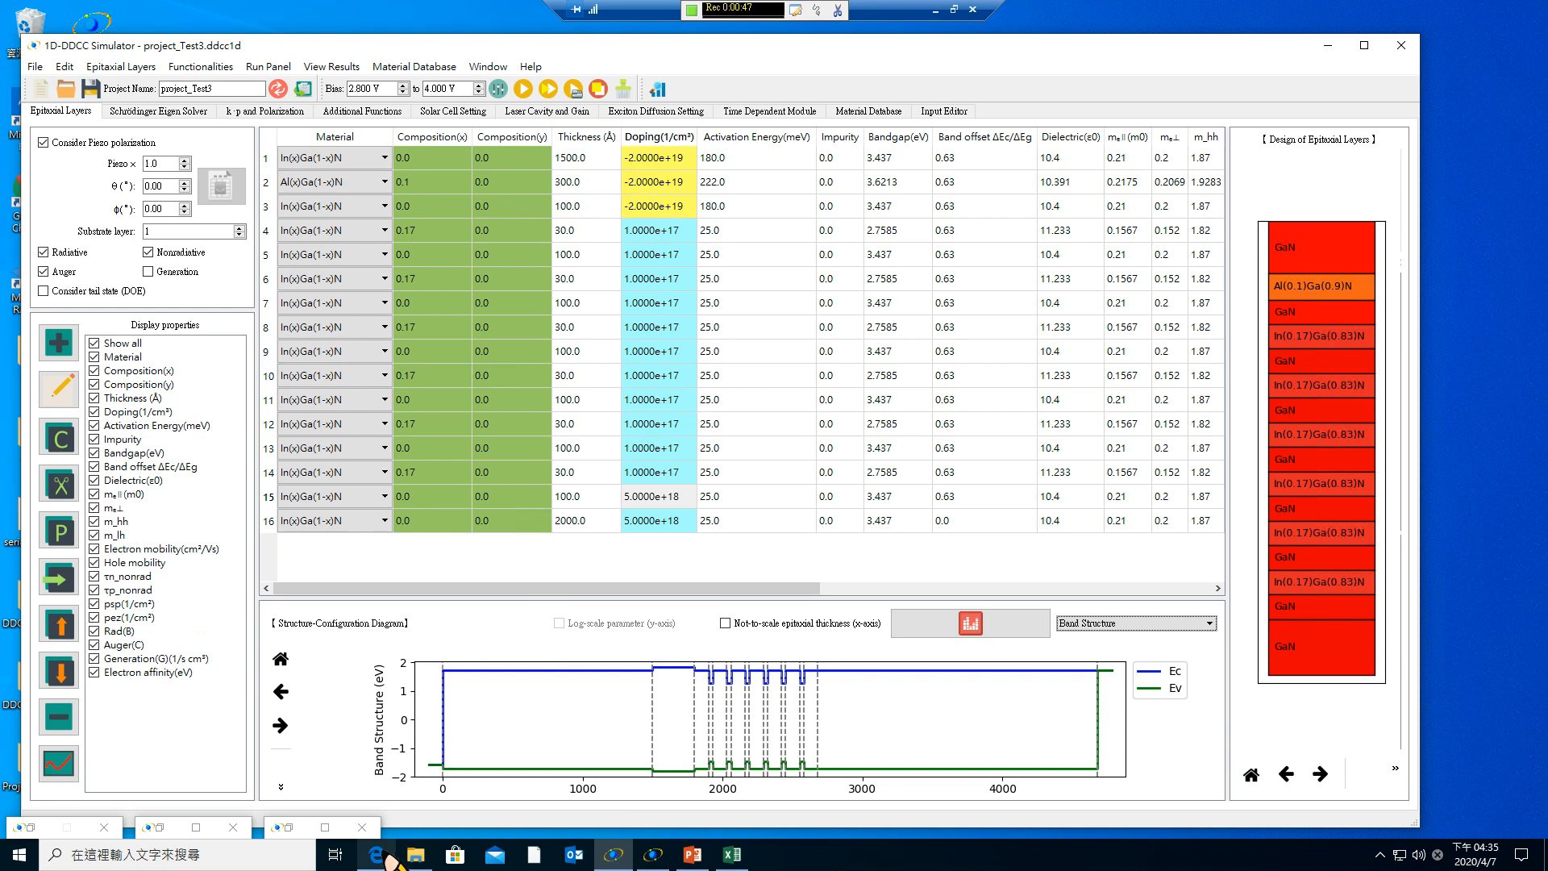
# Switch to the web browser, view the Download-1D page, and open the Manual of 1D-DDCC.
pyautogui.click(377, 855)
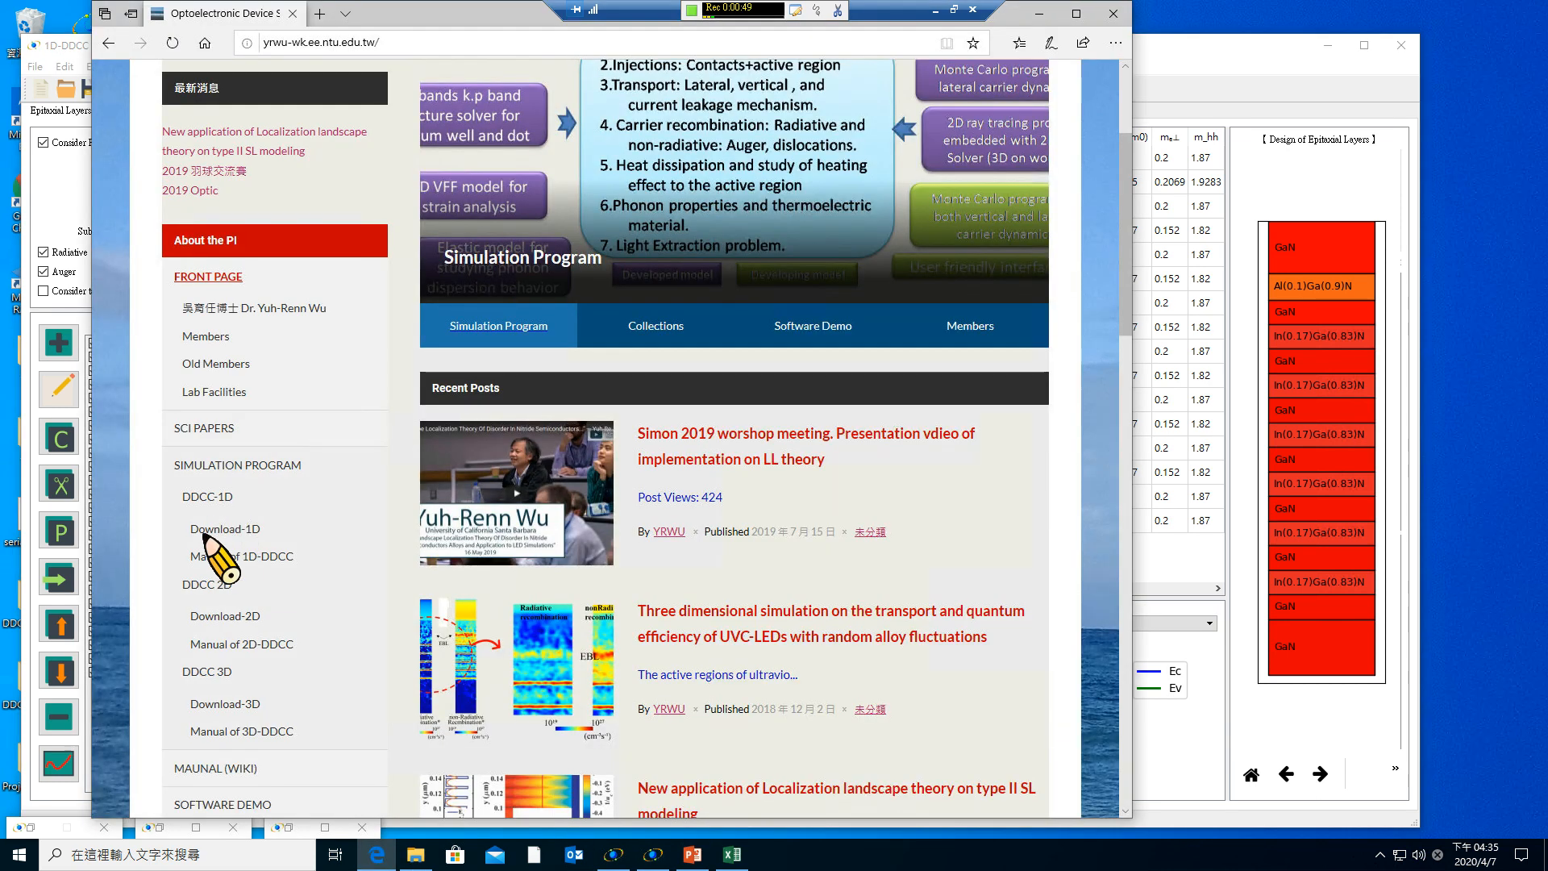
pyautogui.click(211, 532)
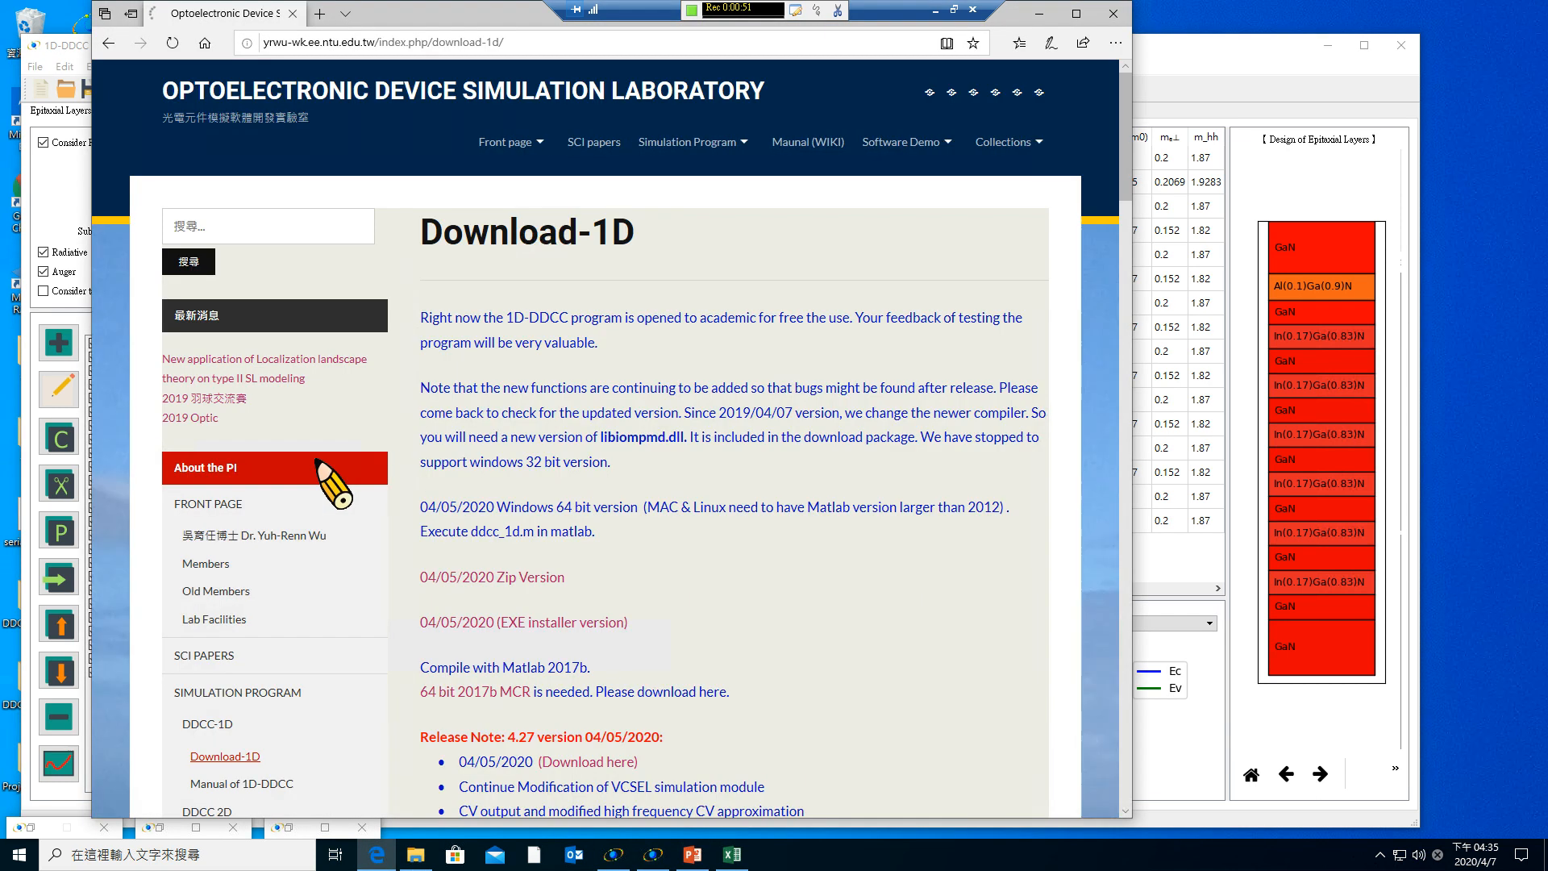
pyautogui.scroll(-3, 318, 475)
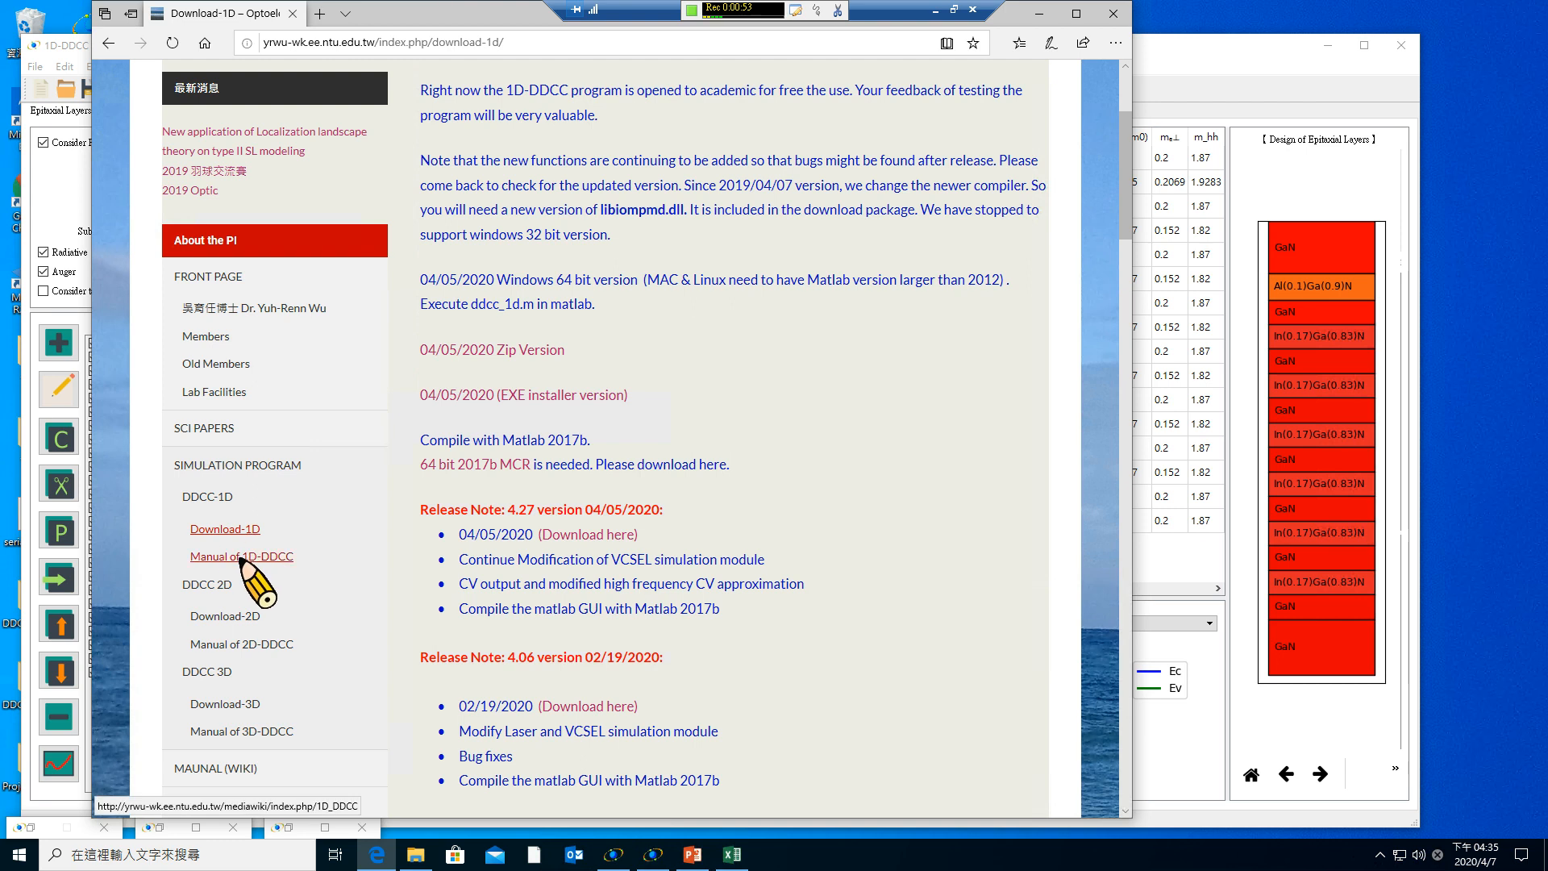
pyautogui.click(289, 557)
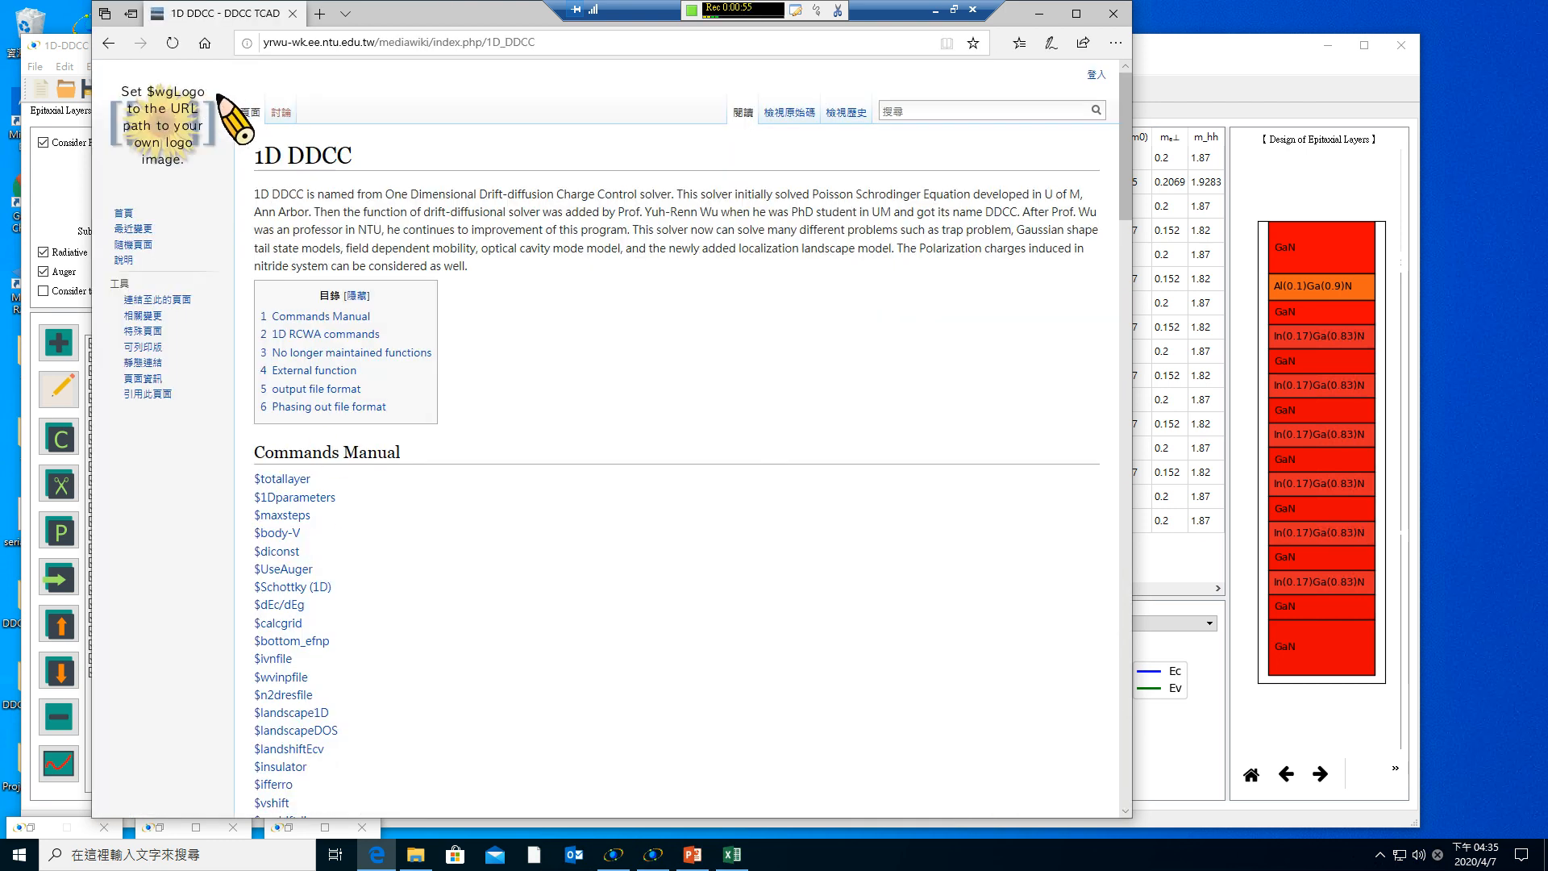
# Look through the manual's command list, open the $DoEalloyfluc page, and view it in a maximized browser window.
pyautogui.scroll(-10, 304, 248)
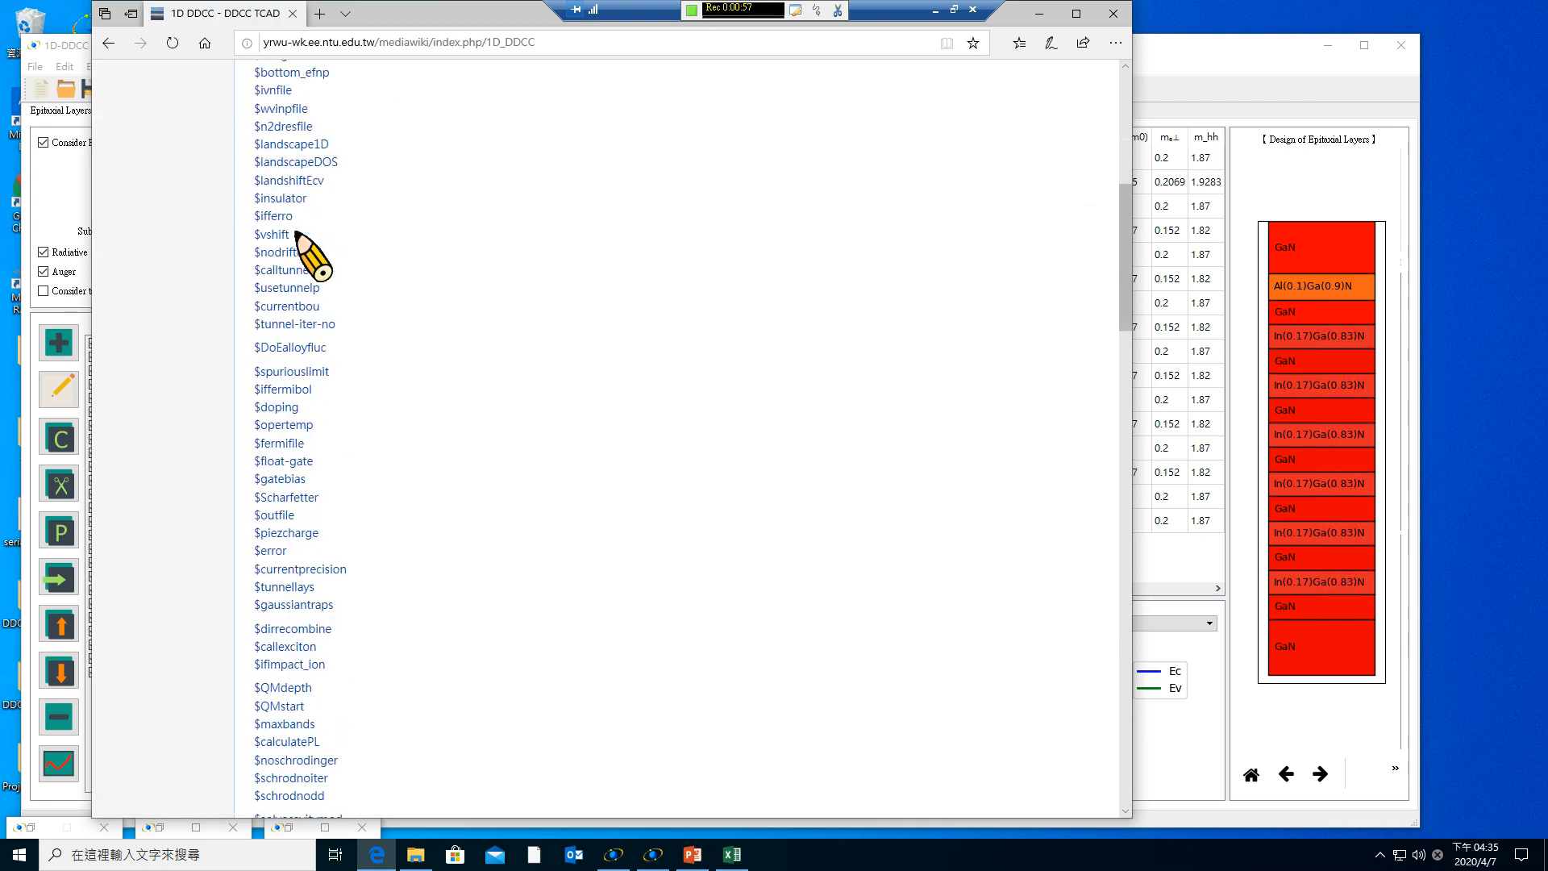
pyautogui.scroll(-3, 305, 329)
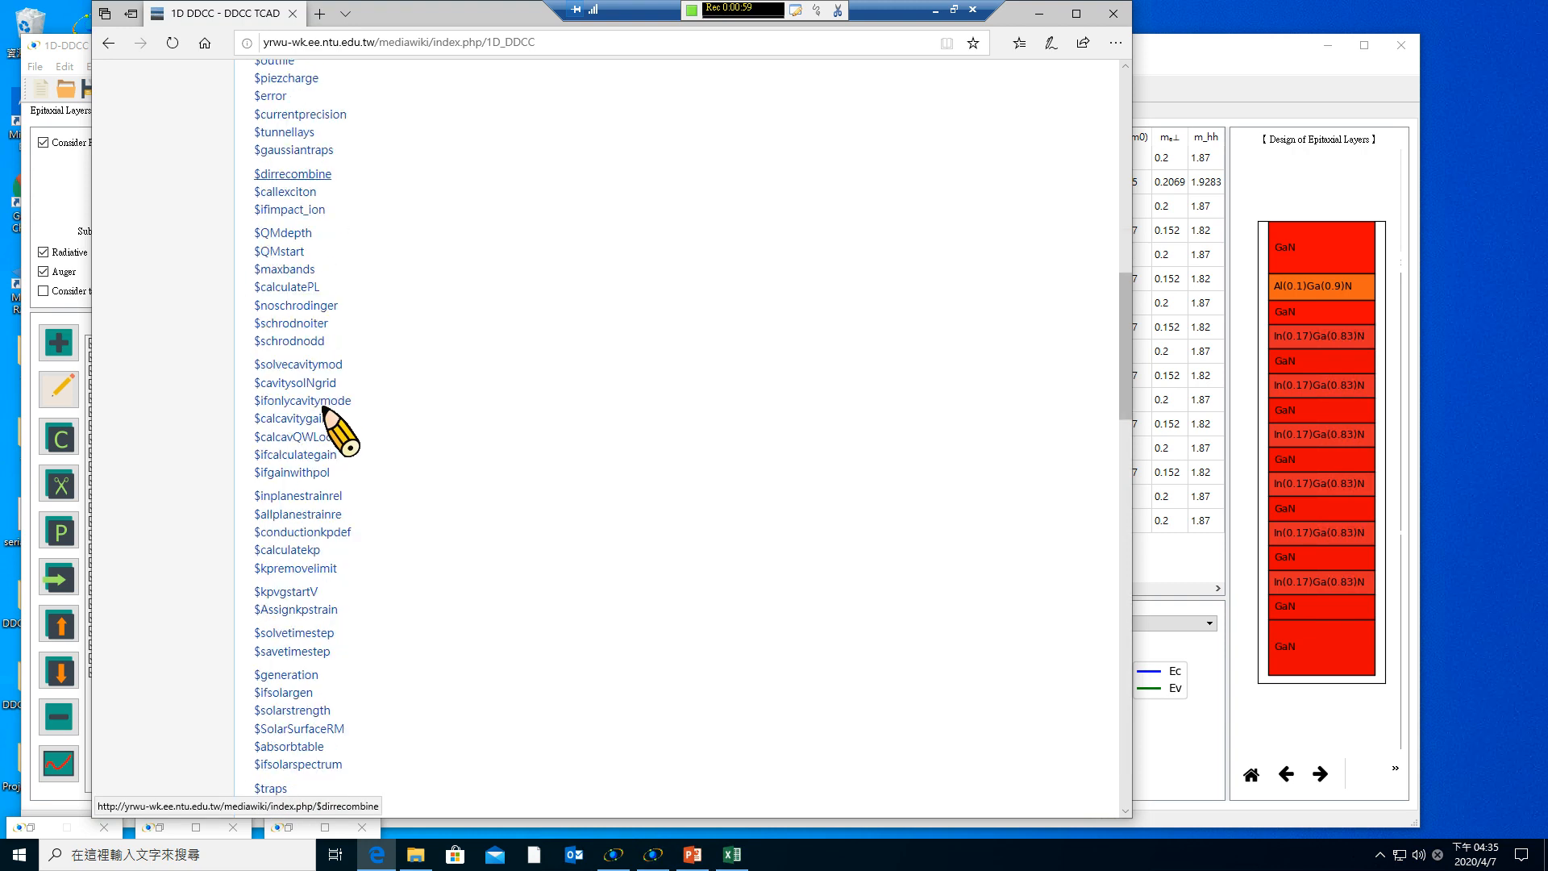
pyautogui.scroll(-3, 347, 385)
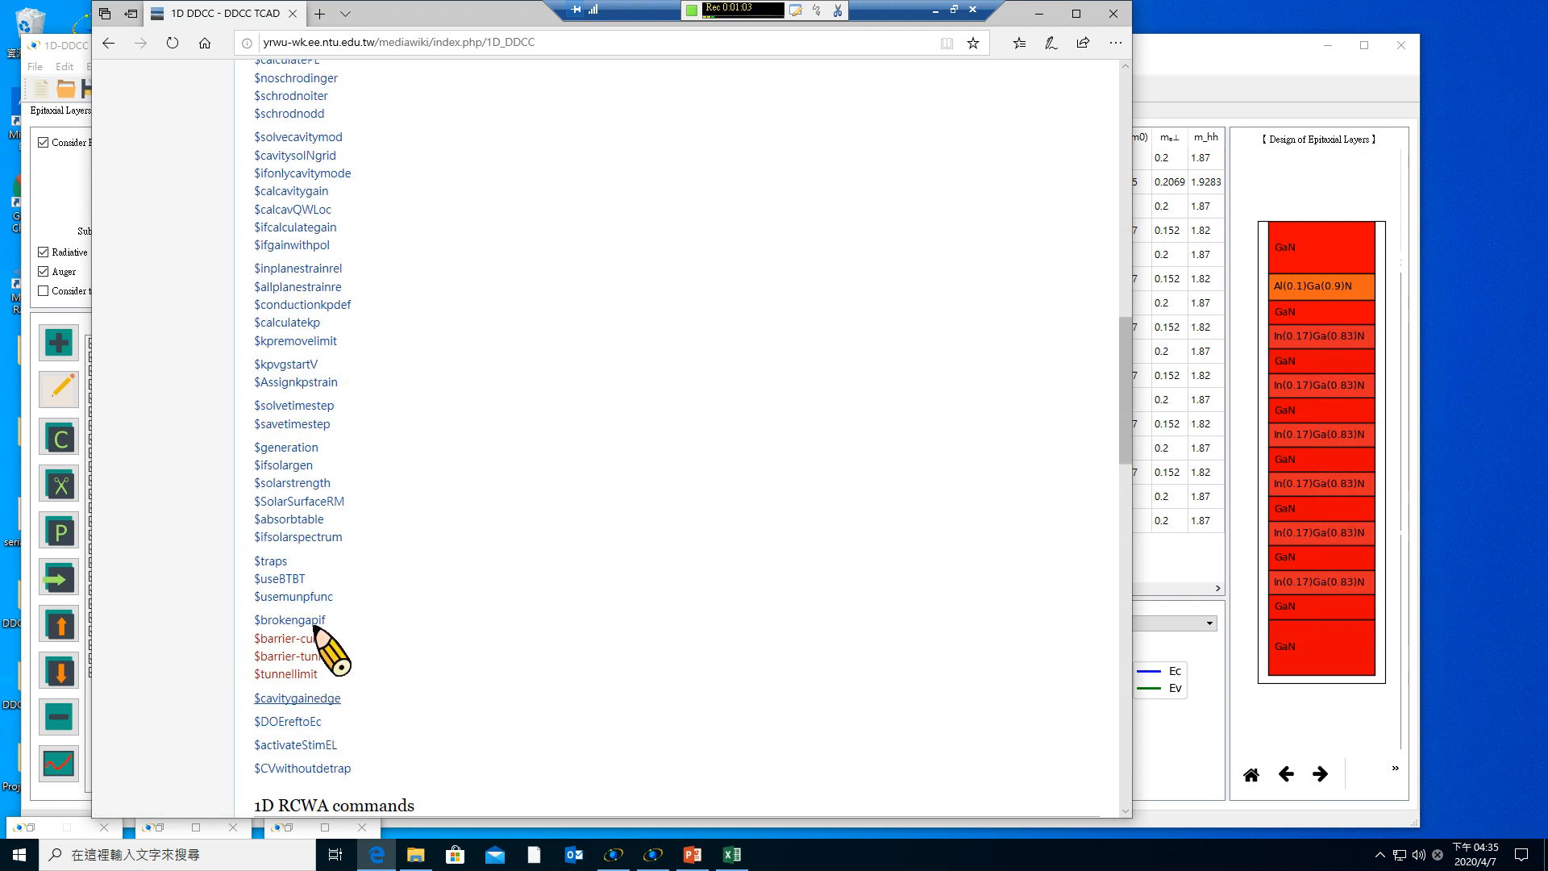
pyautogui.scroll(2, 310, 484)
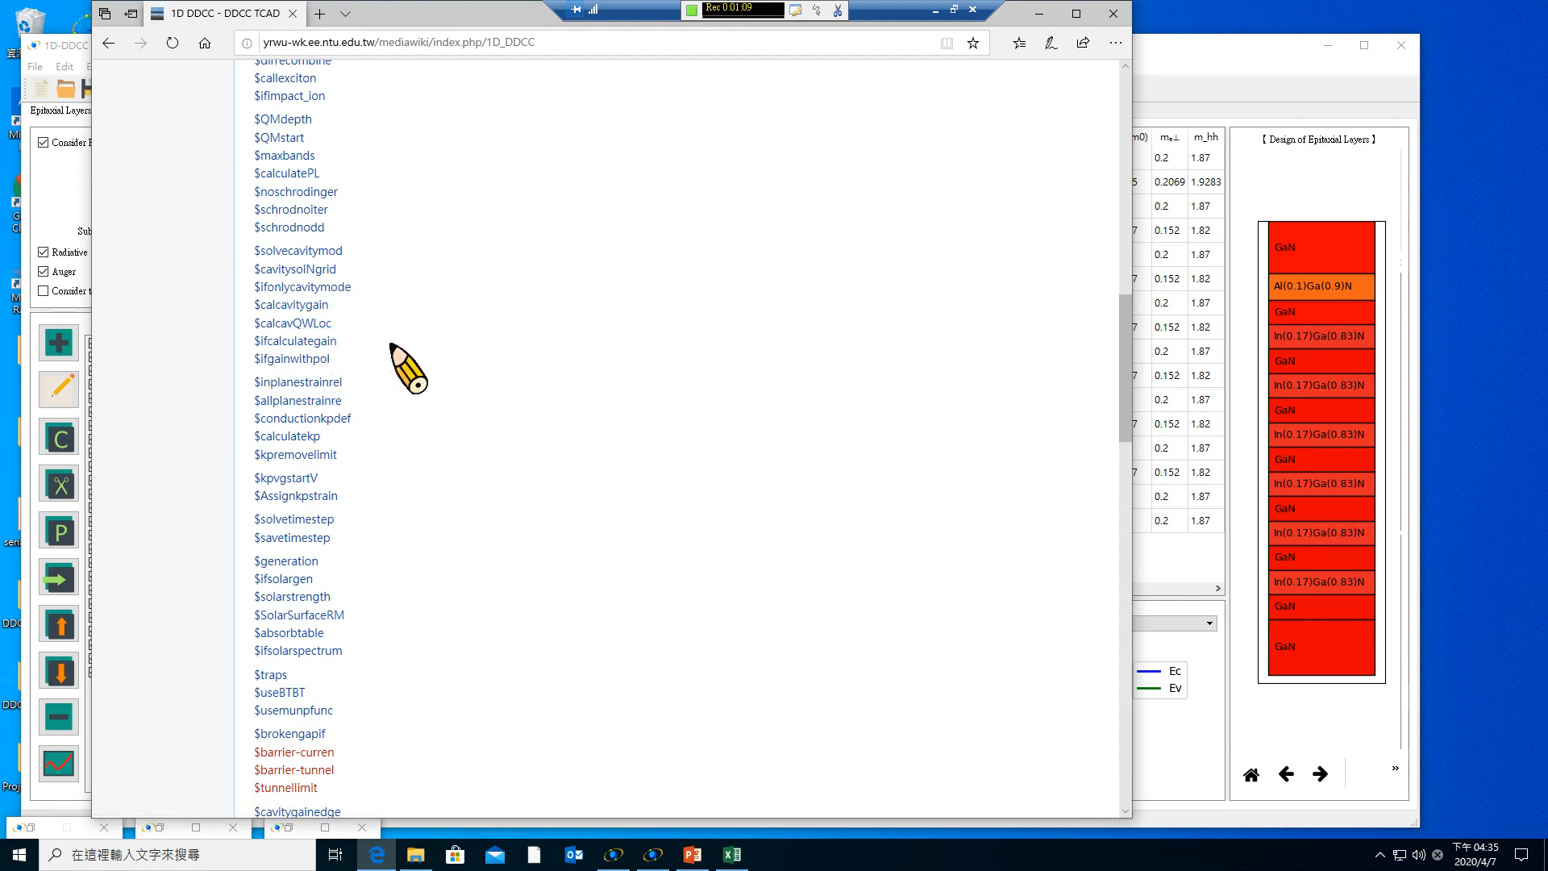
pyautogui.scroll(2, 407, 369)
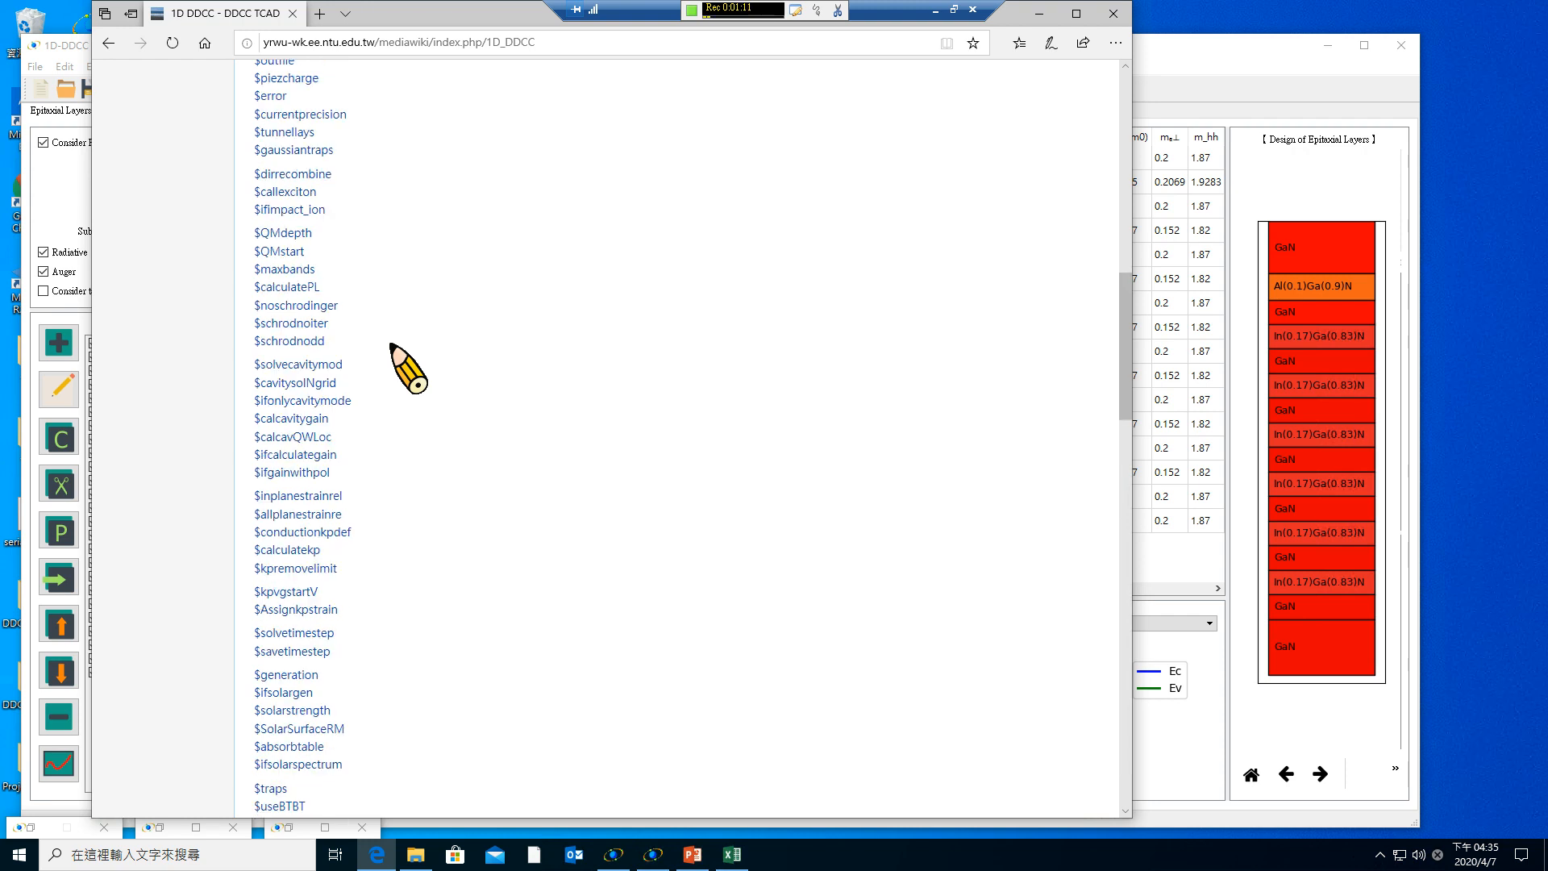
pyautogui.scroll(4, 407, 369)
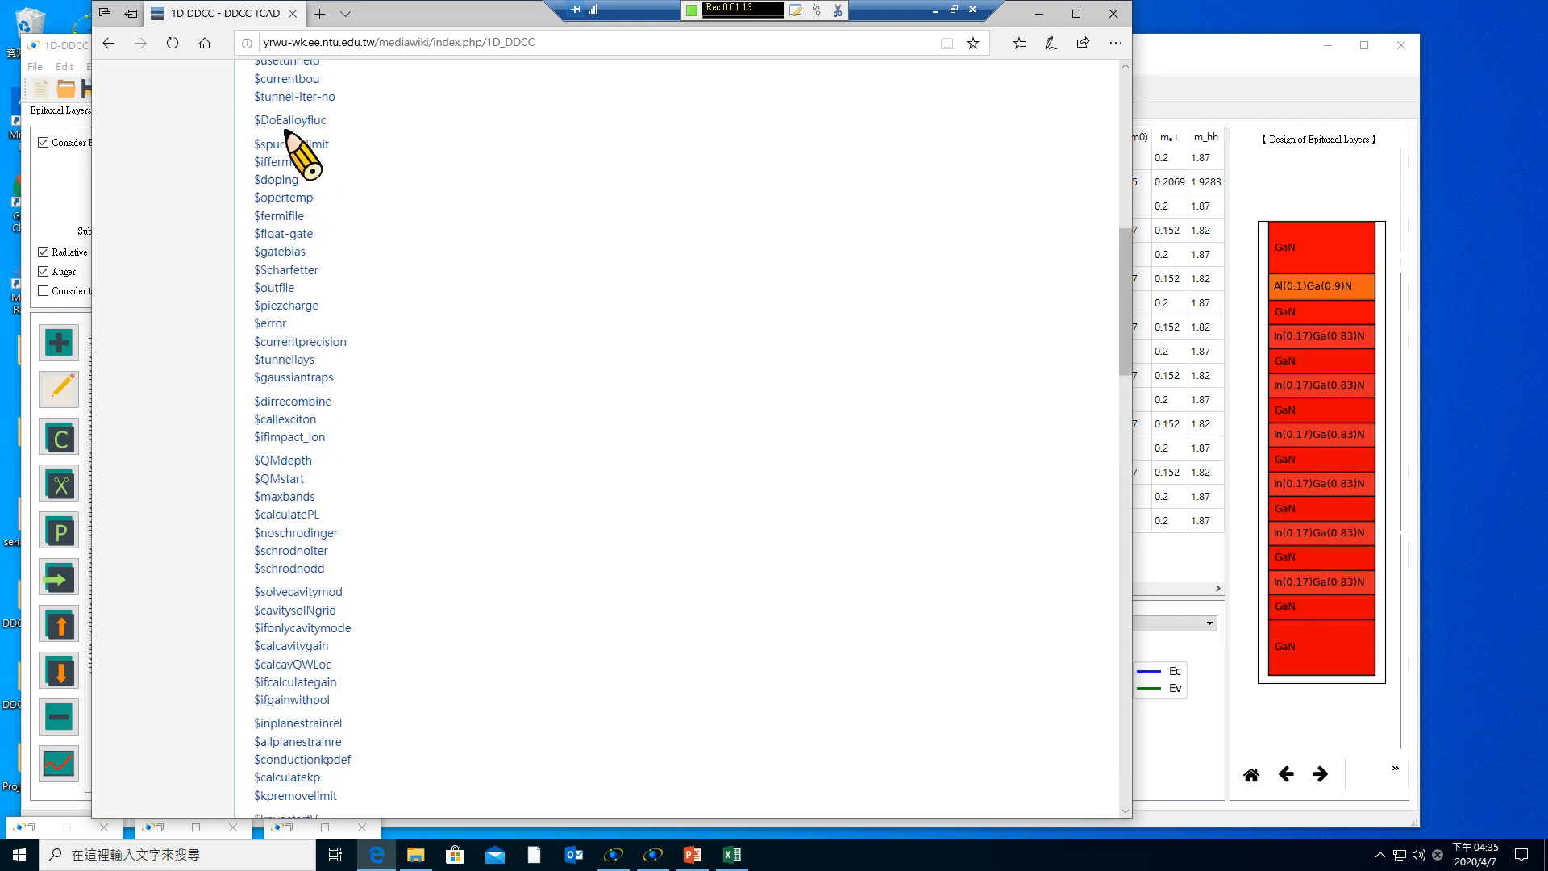
pyautogui.click(279, 120)
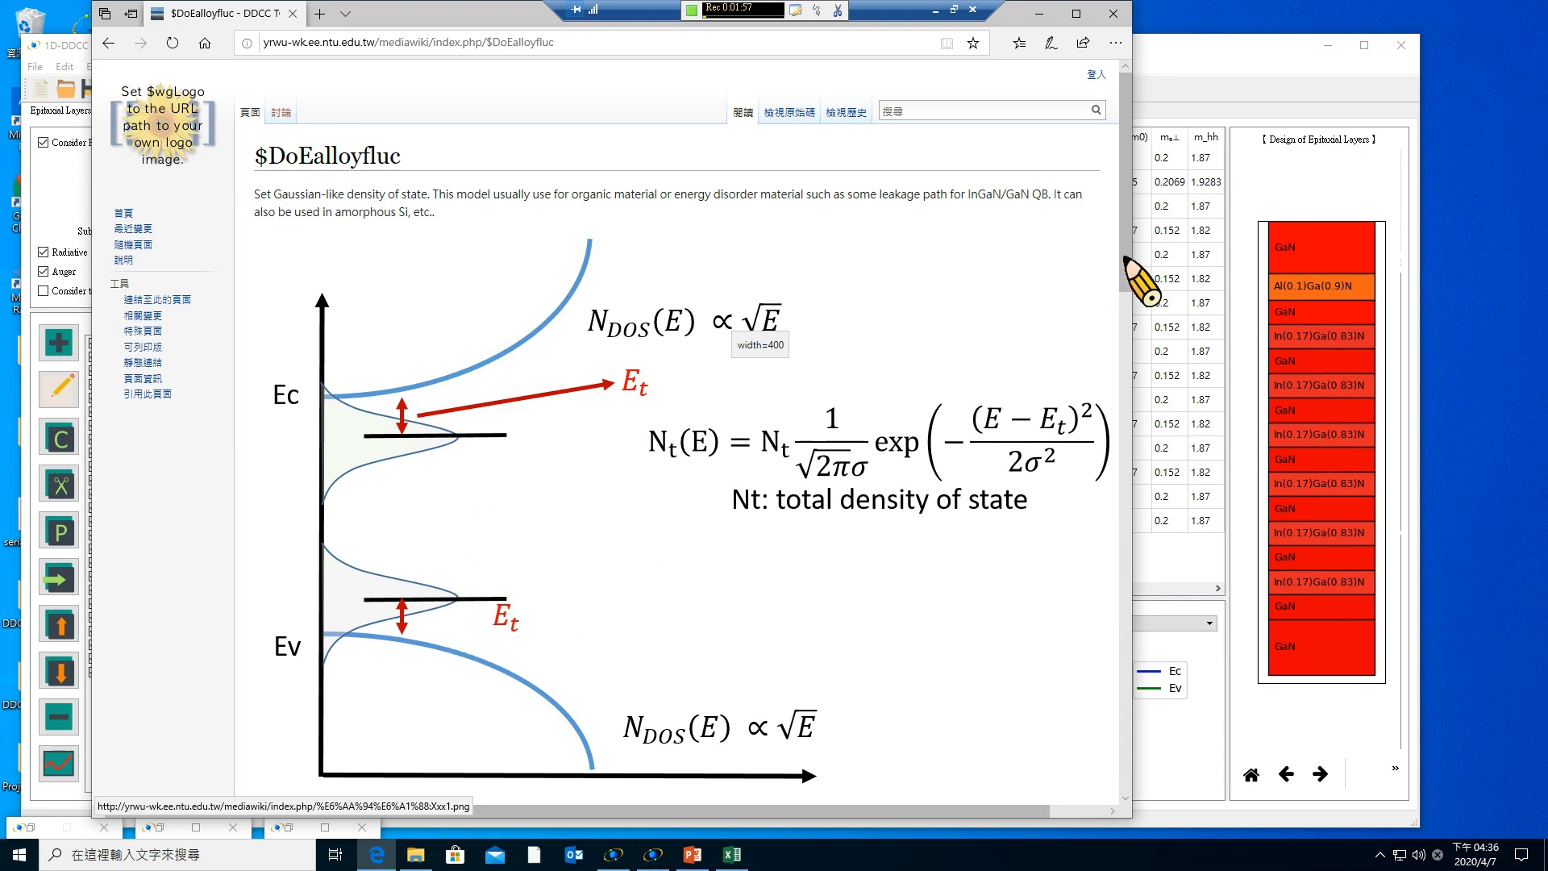
pyautogui.click(1076, 13)
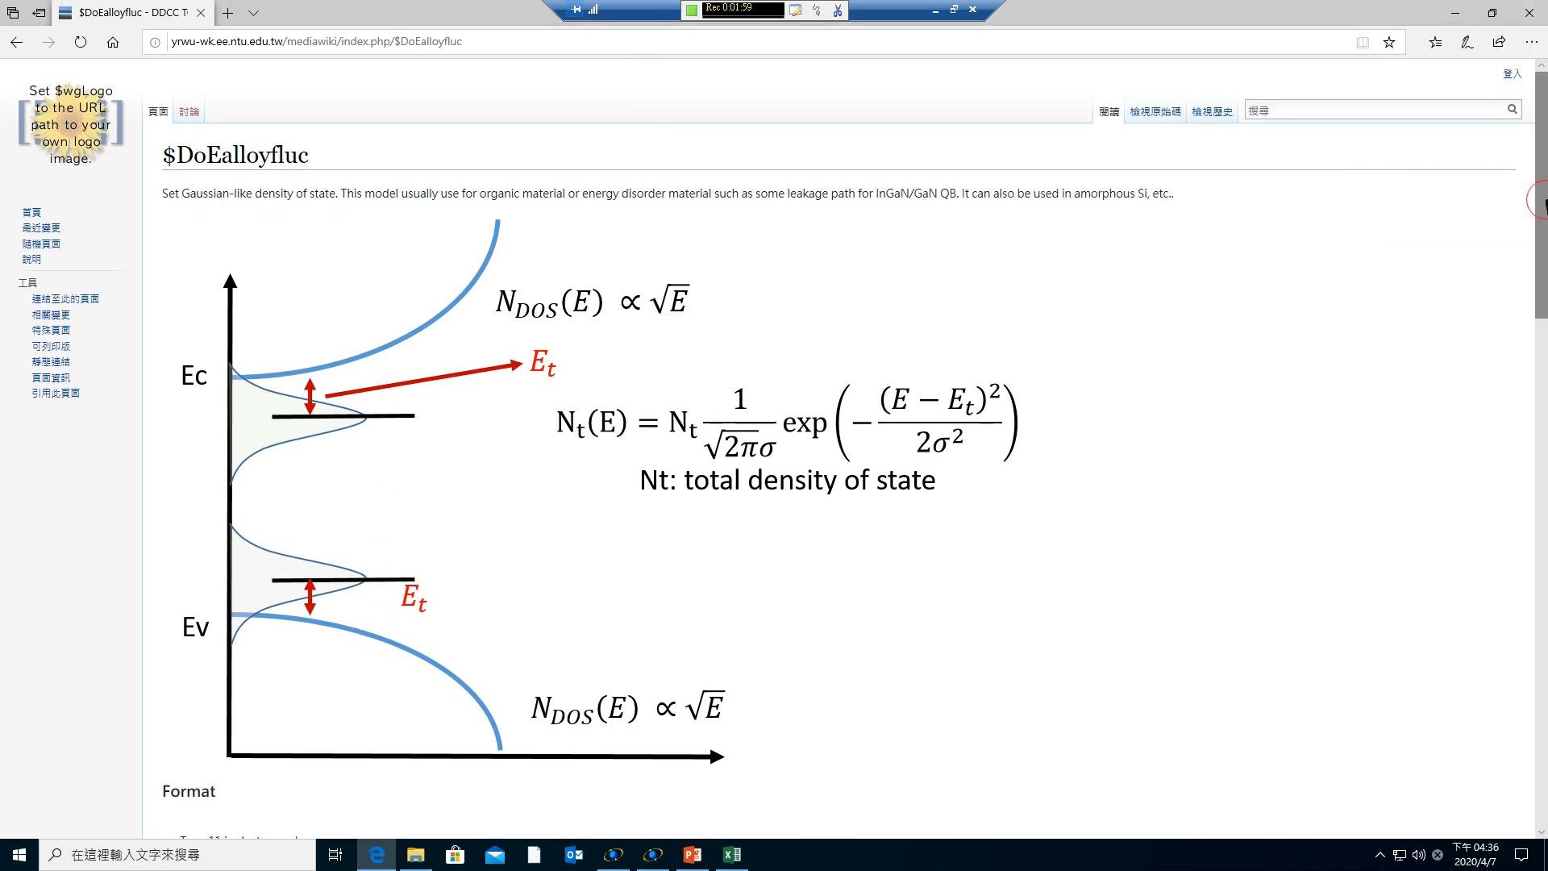
pyautogui.moveTo(1542, 193); pyautogui.dragTo(1540, 77)
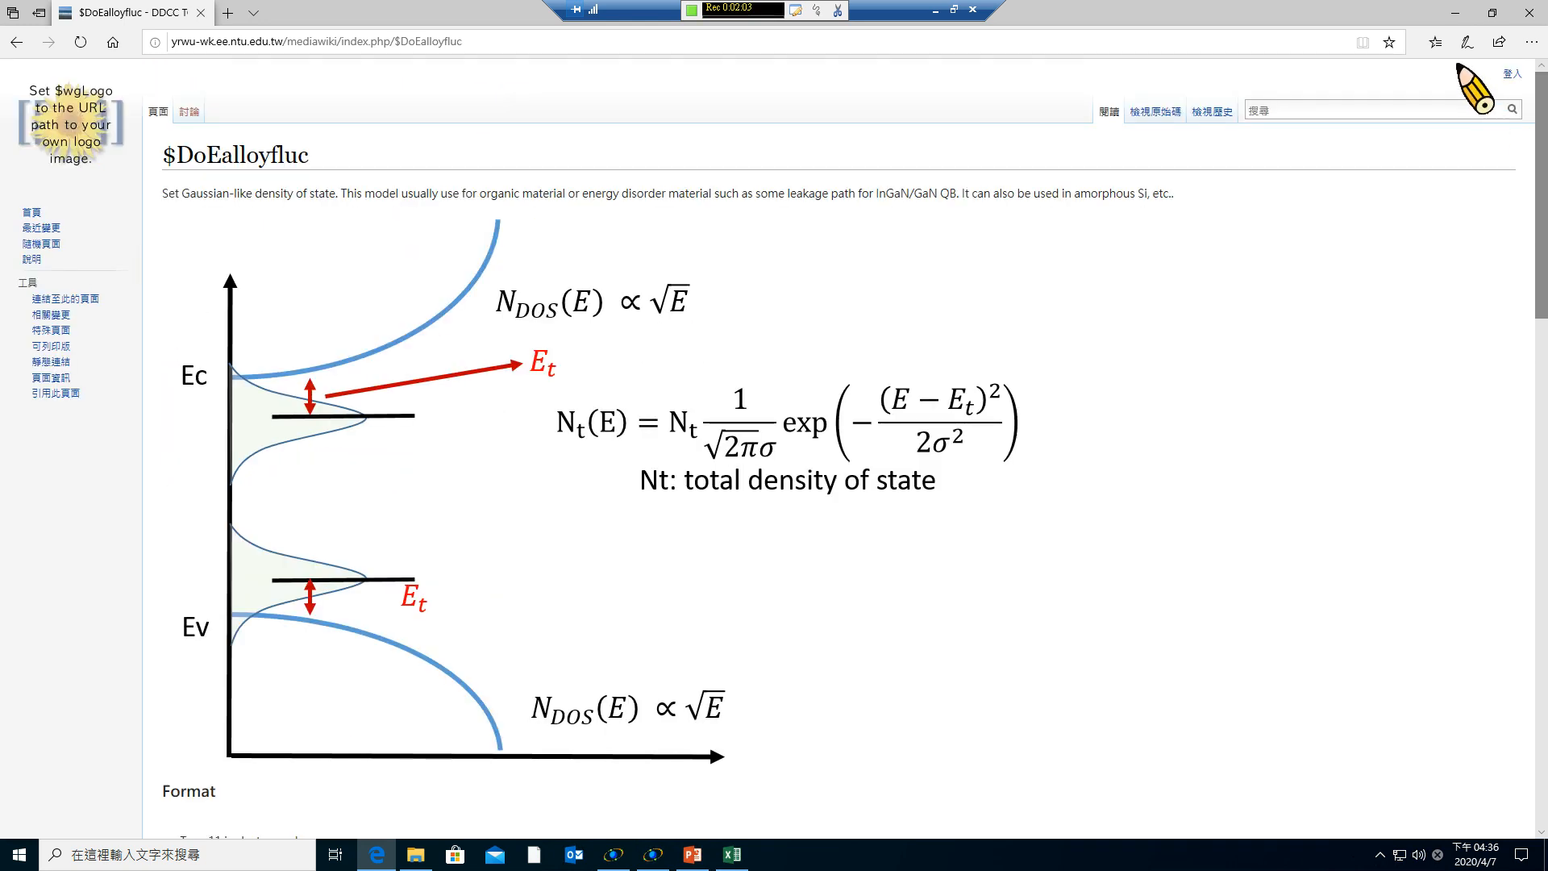
# Return from the browser to the 1D-DDCC simulator and save the project under the new name project_Test4.
pyautogui.click(228, 40)
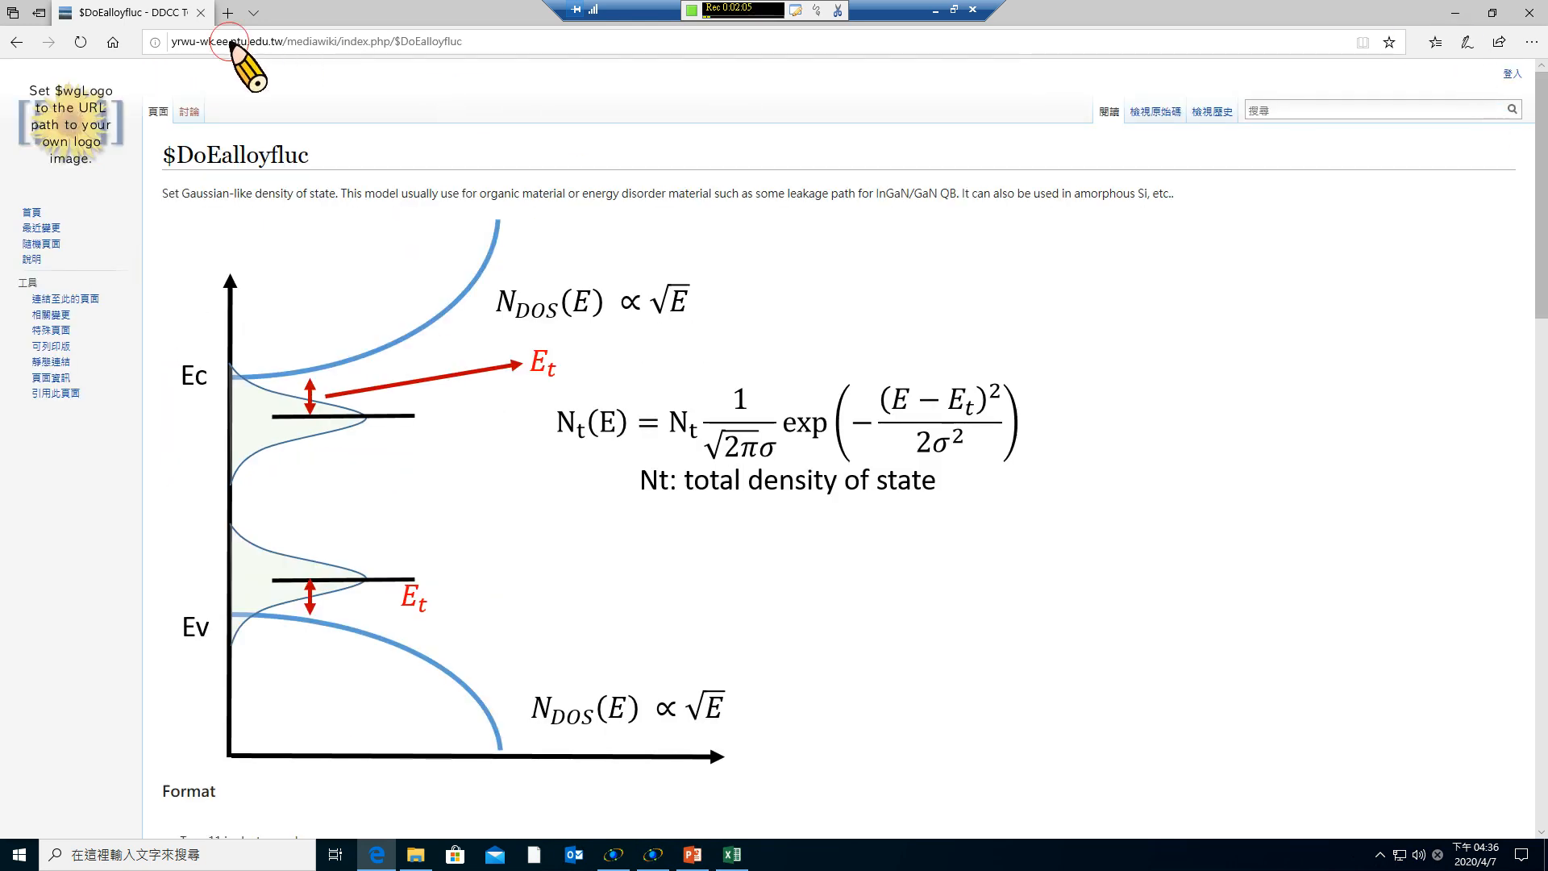
pyautogui.click(1456, 12)
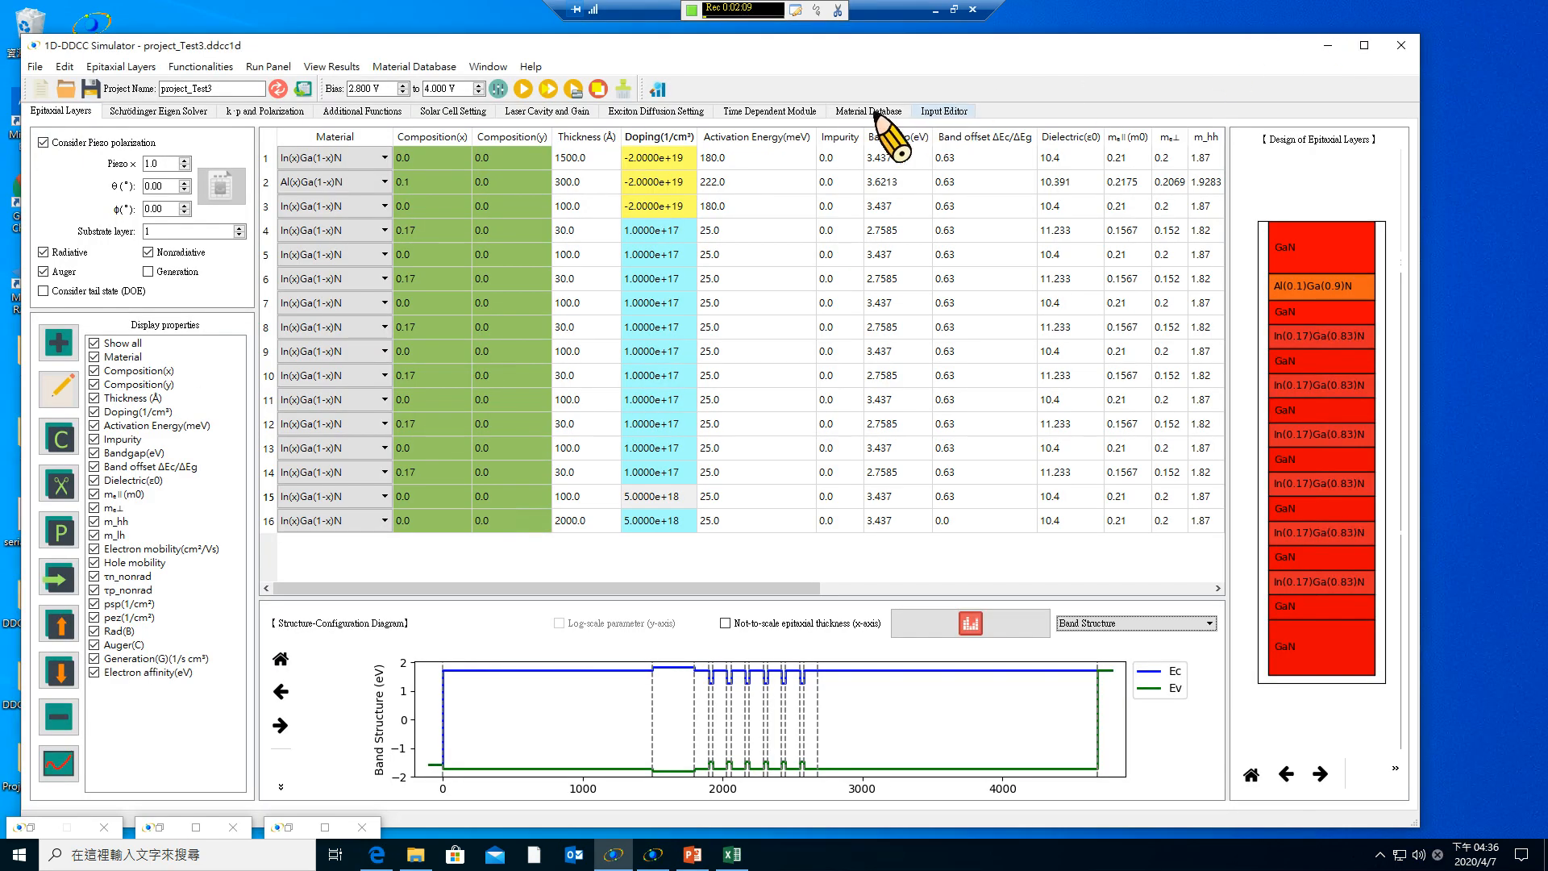
pyautogui.click(35, 66)
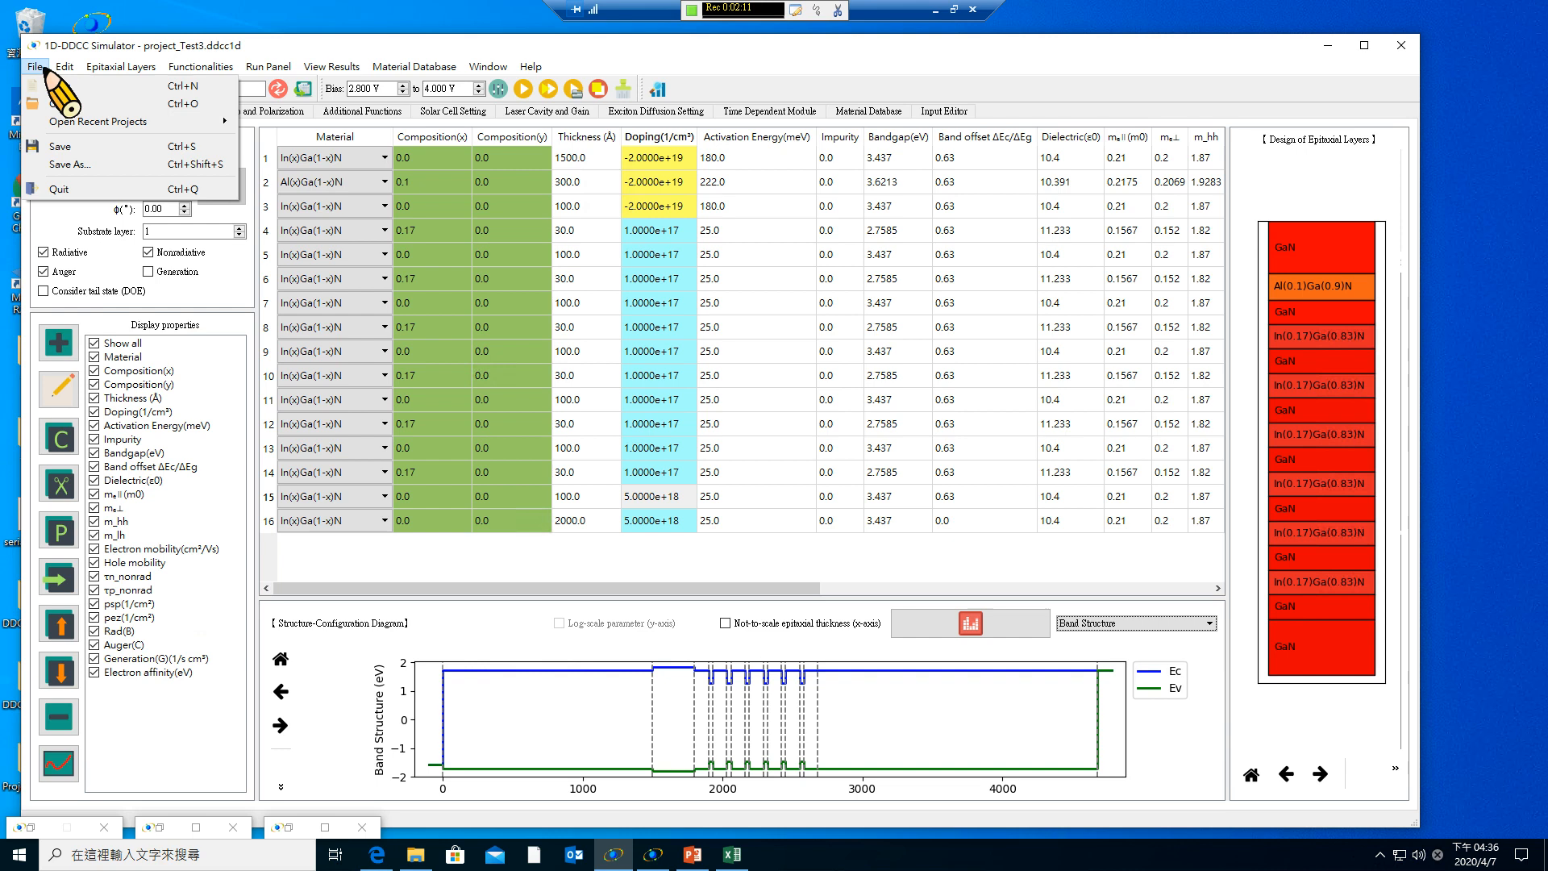
pyautogui.click(52, 164)
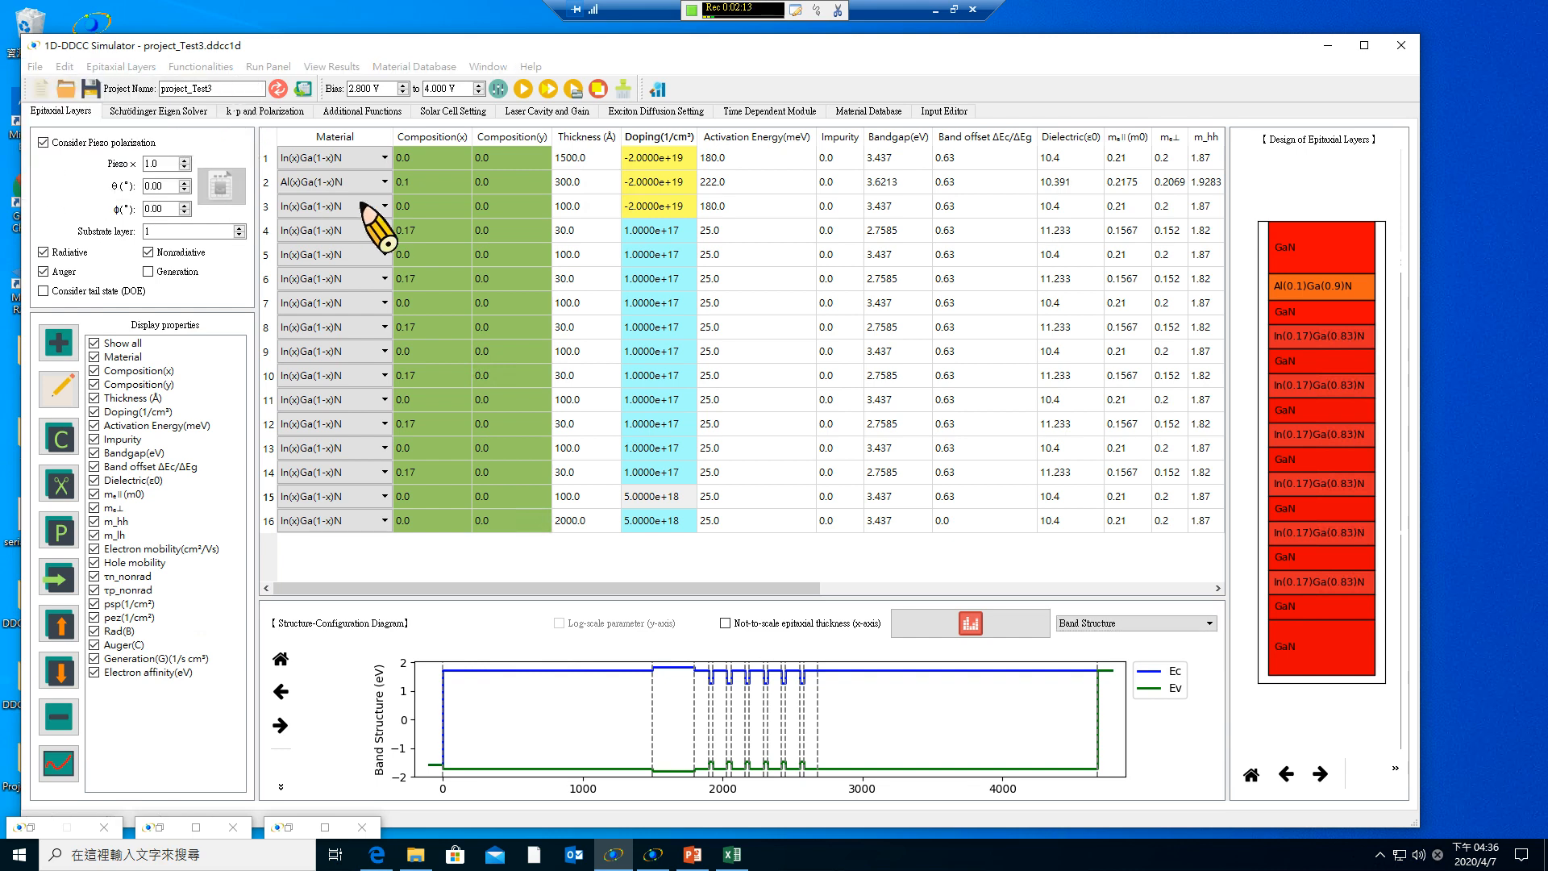
pyautogui.click(192, 411)
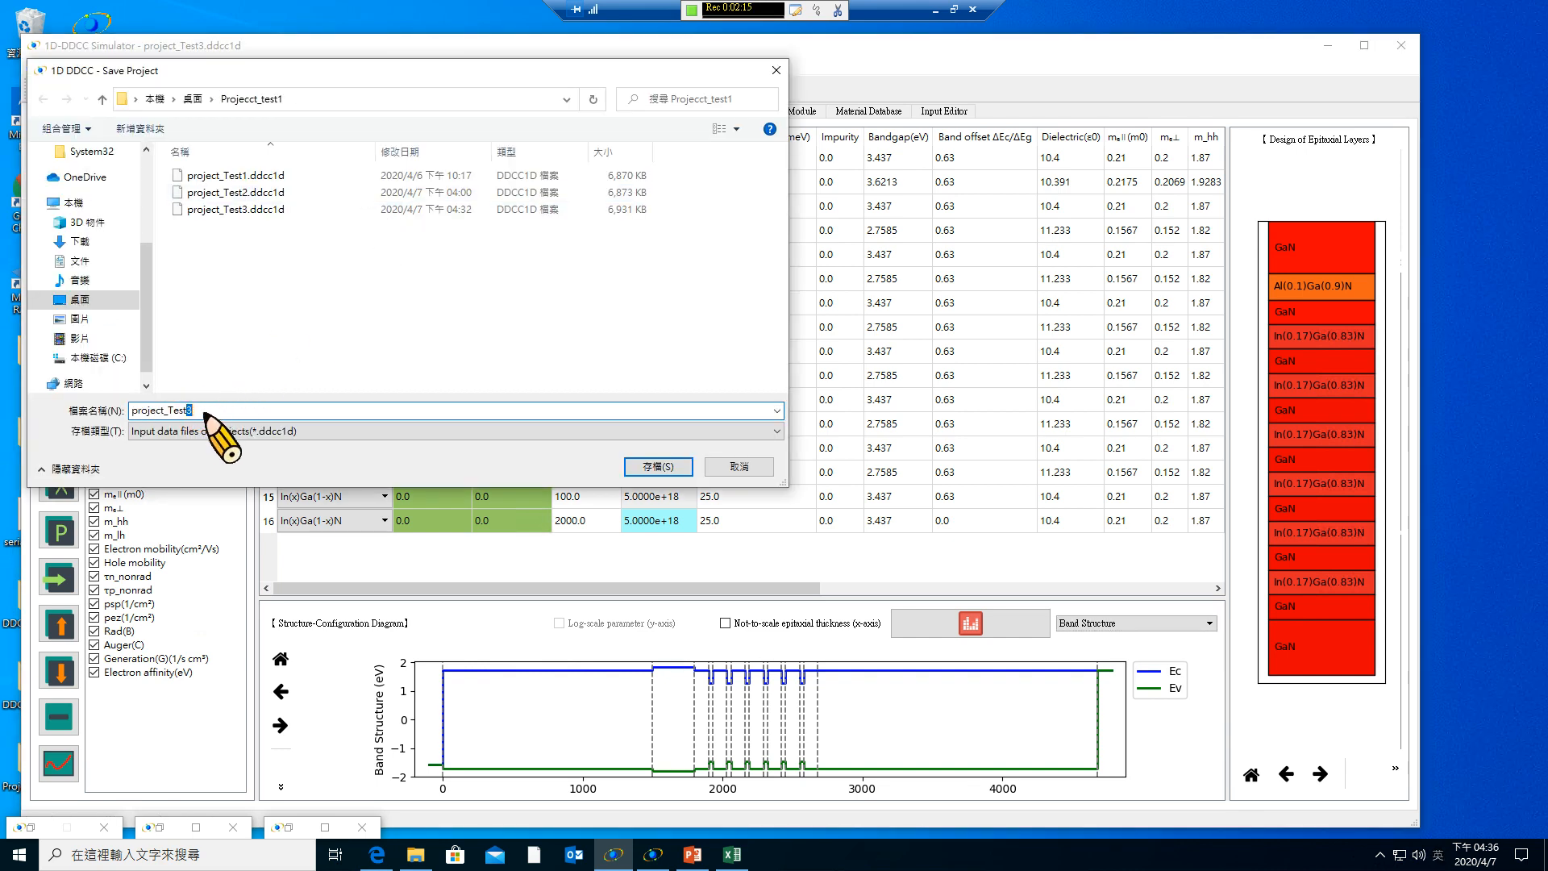
pyautogui.press('BackSpace')
pyautogui.write('4')
pyautogui.click(657, 467)
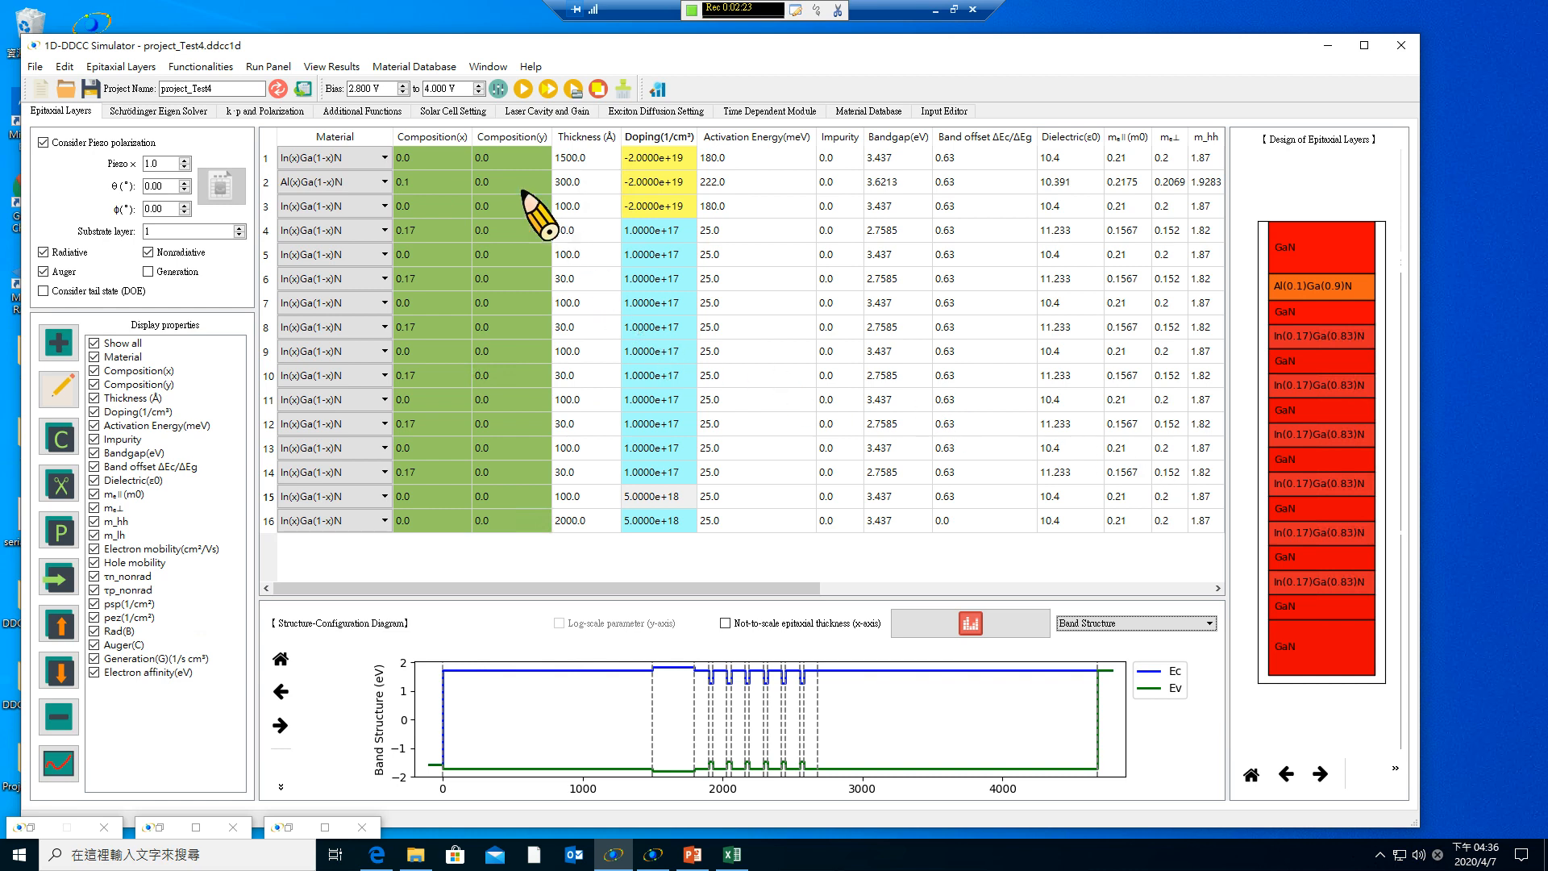
# Enable the DOE (Tail State Function) among the additional functions and accept its default parameters.
pyautogui.click(359, 111)
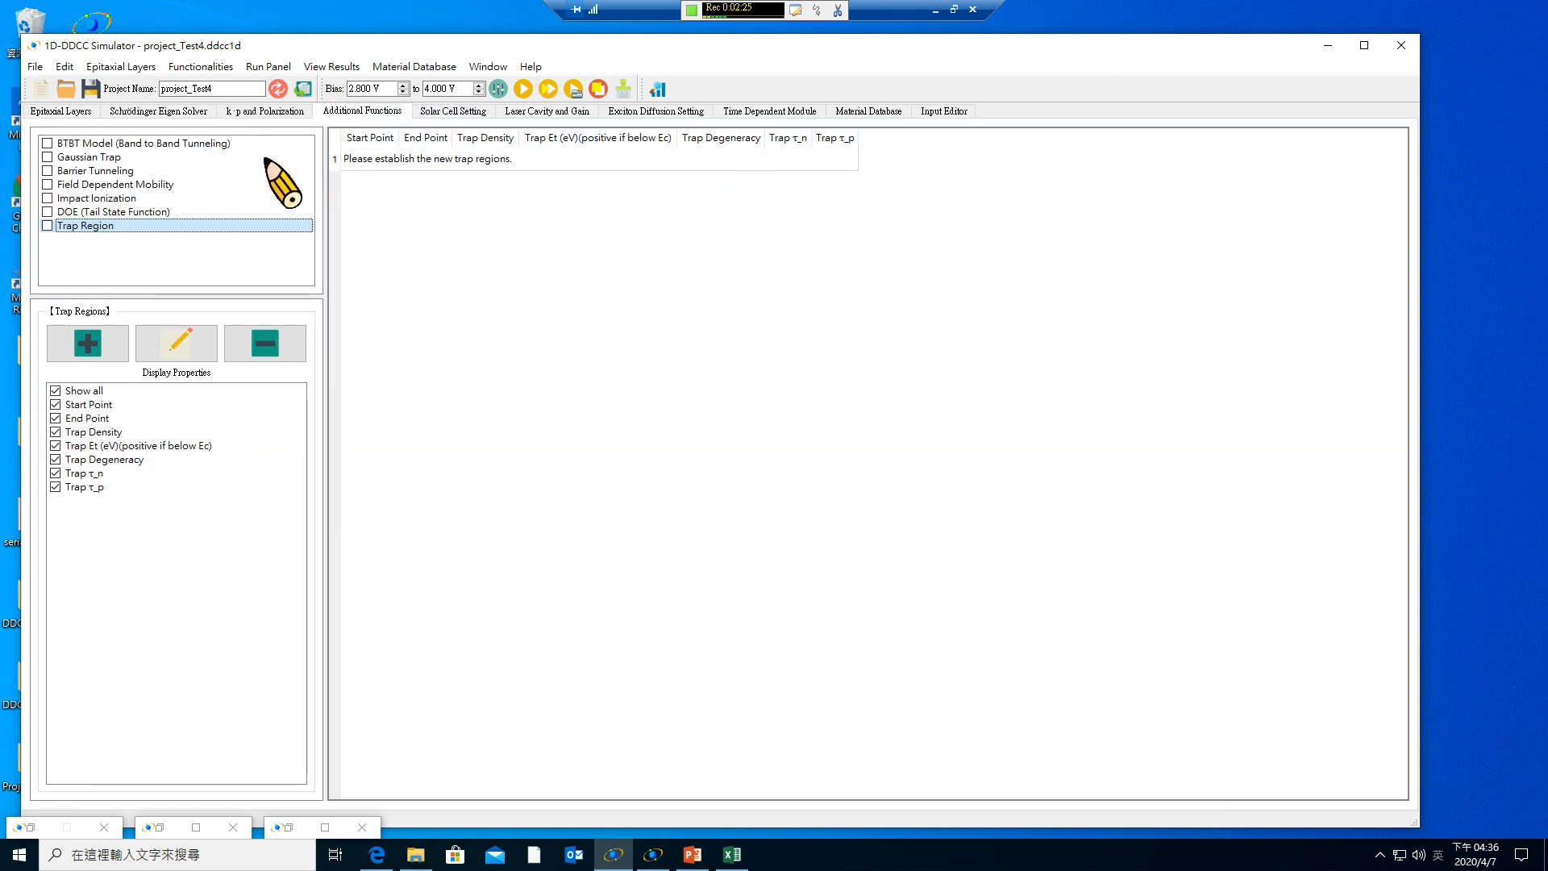
pyautogui.click(65, 214)
pyautogui.click(50, 213)
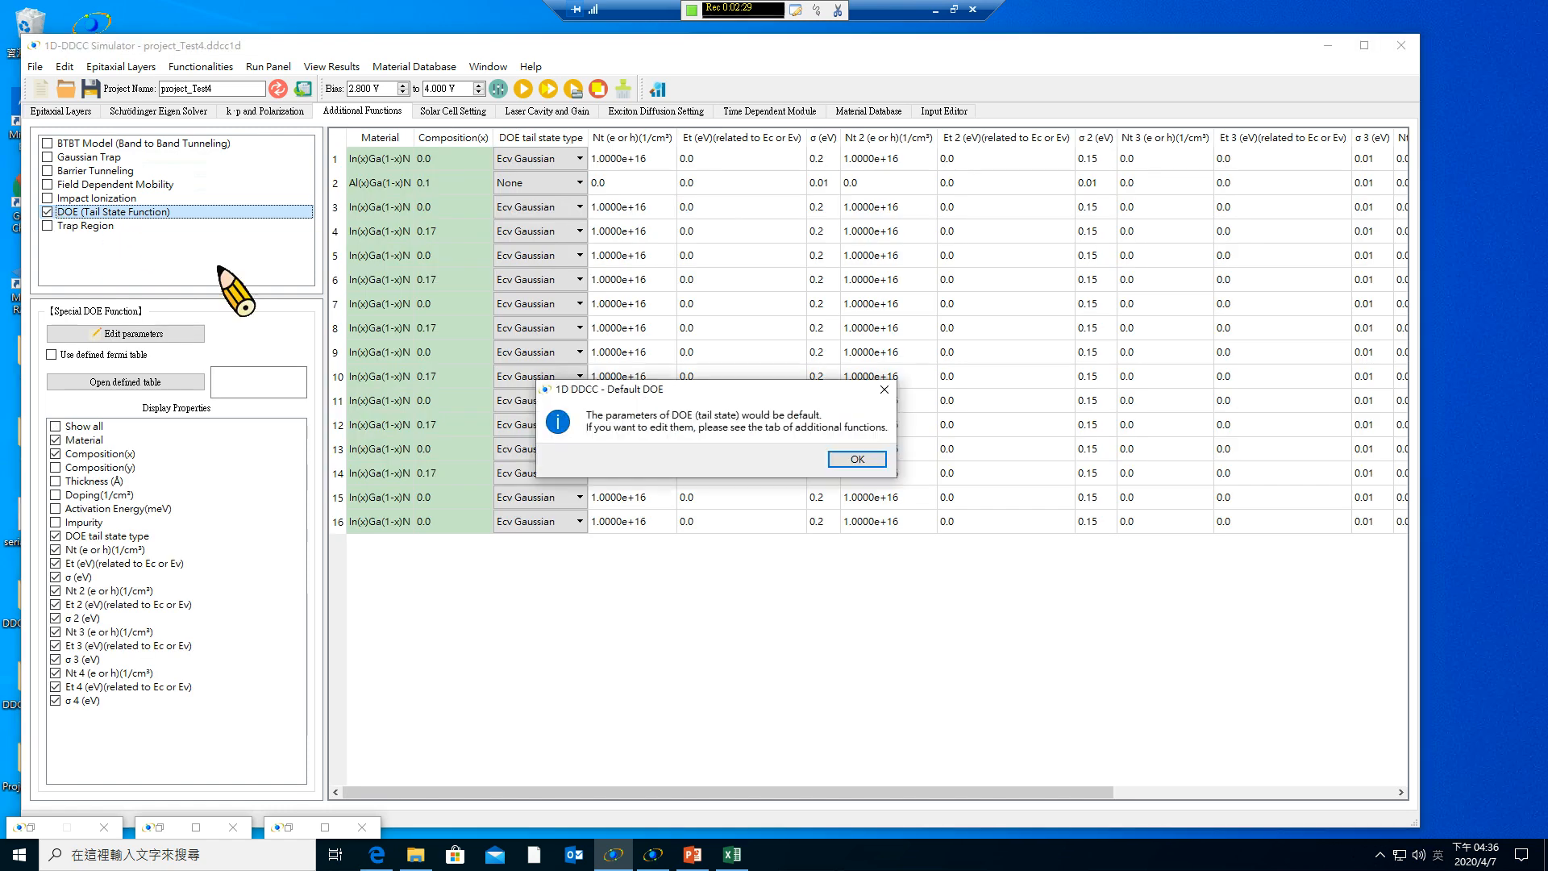
pyautogui.click(937, 551)
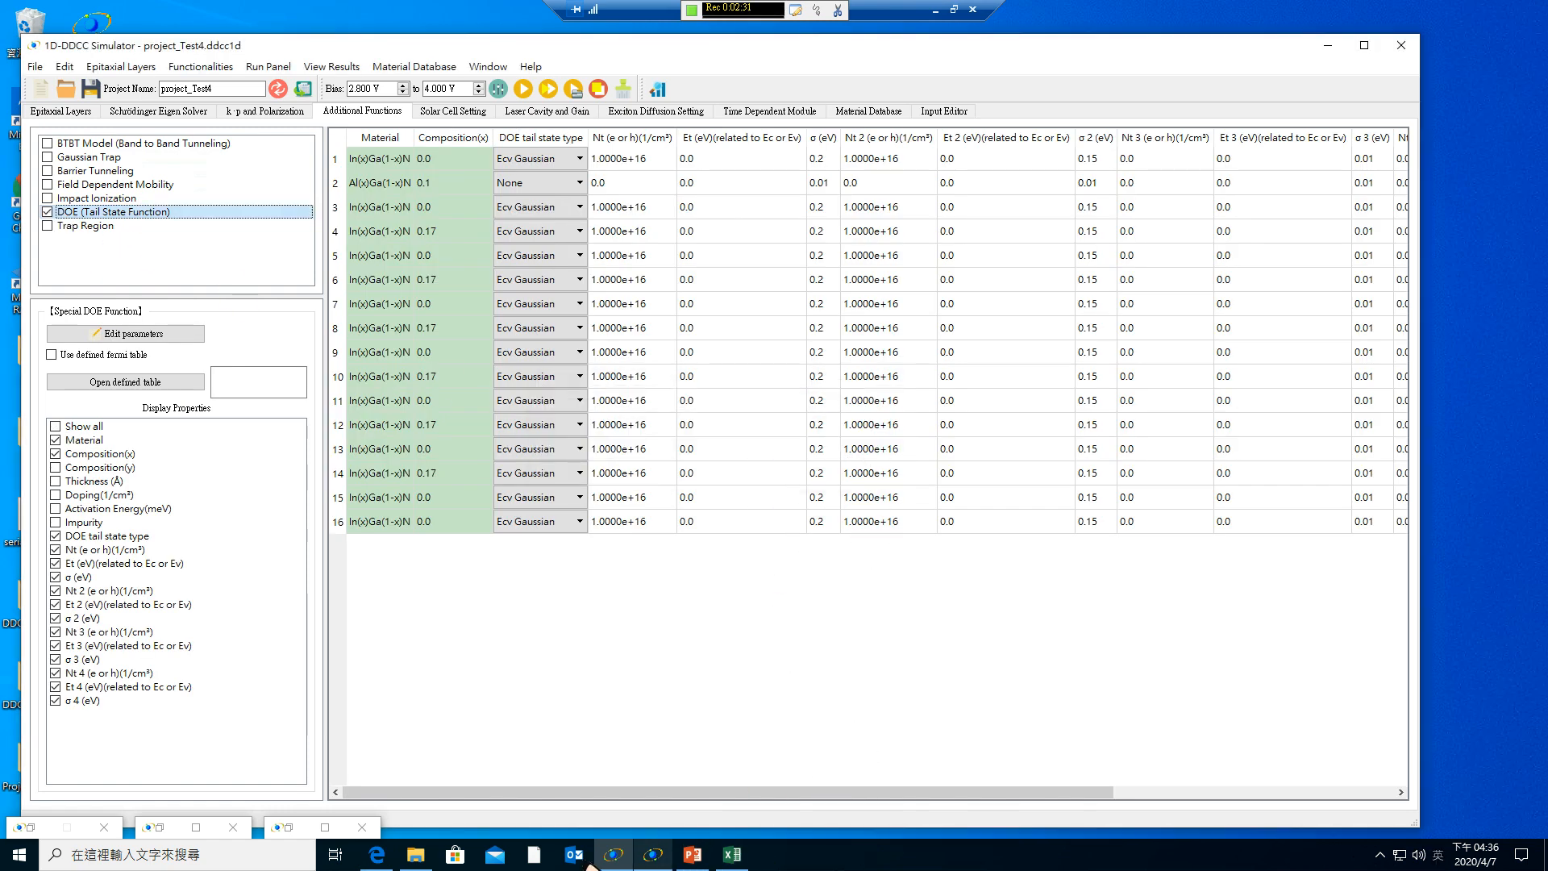
# Check the $DoEalloyfluc format types in the browser and the 2D-DDCC Schrödinger Eigen Solver settings, then return to the 1D-DDCC simulator.
pyautogui.click(653, 855)
pyautogui.click(377, 855)
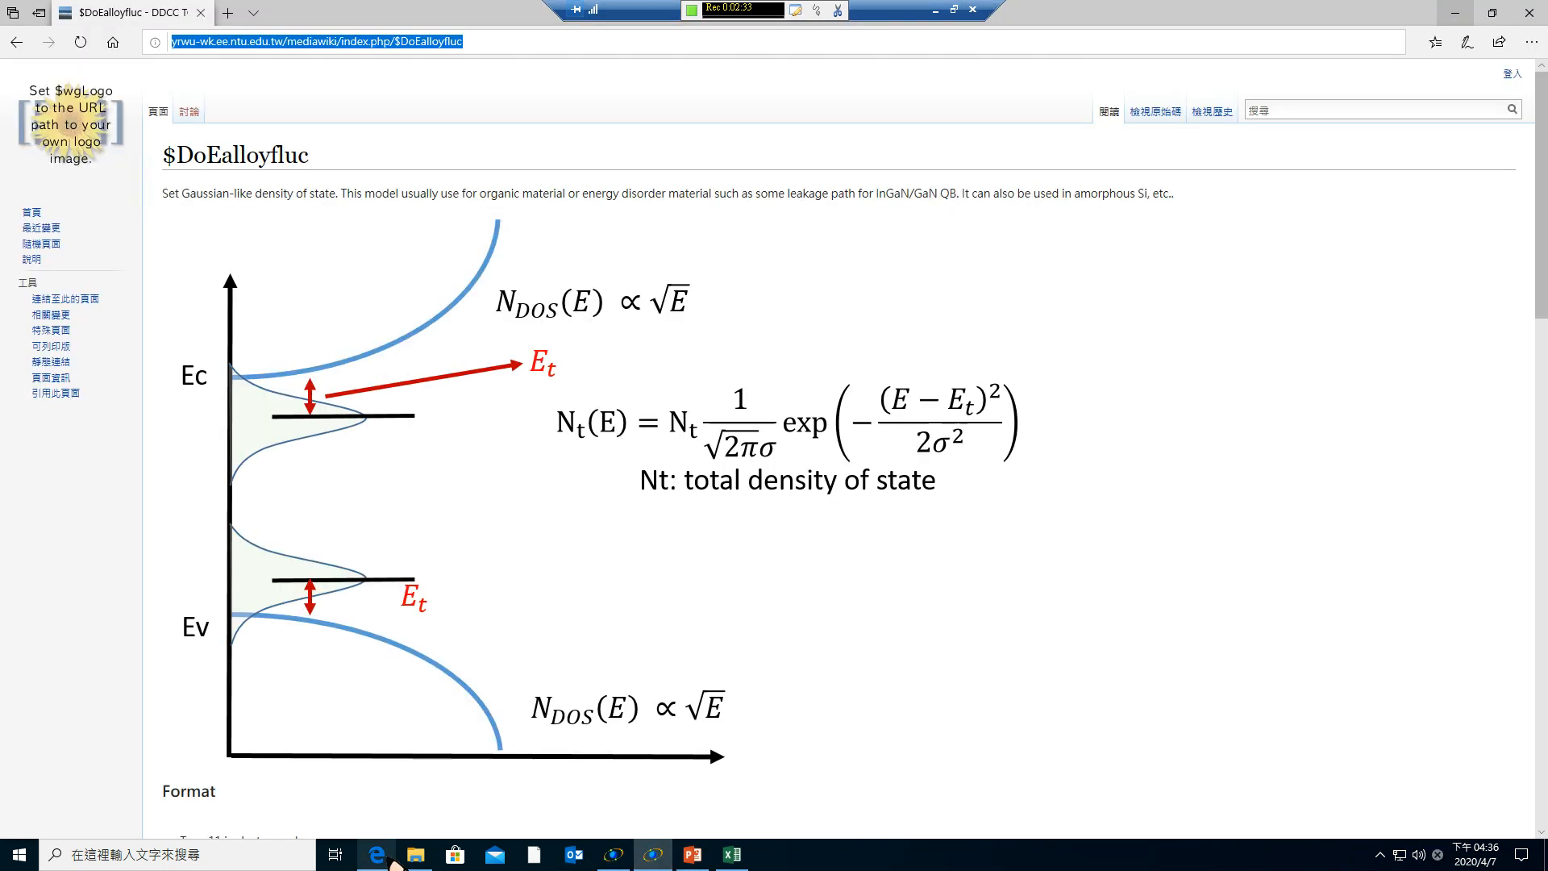
pyautogui.scroll(-15, 587, 484)
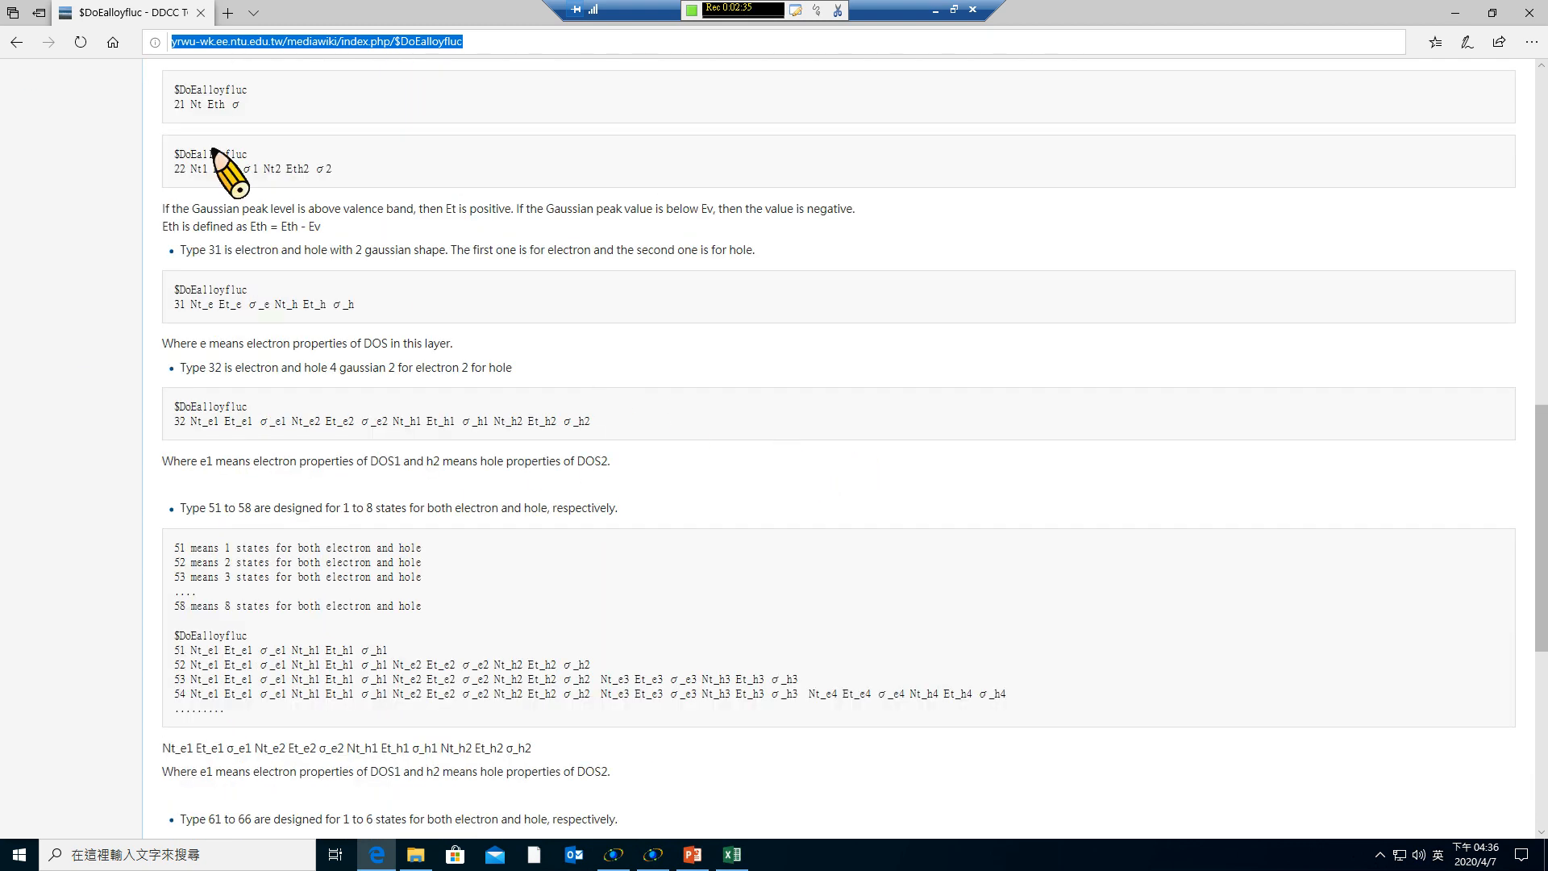
pyautogui.click(1454, 12)
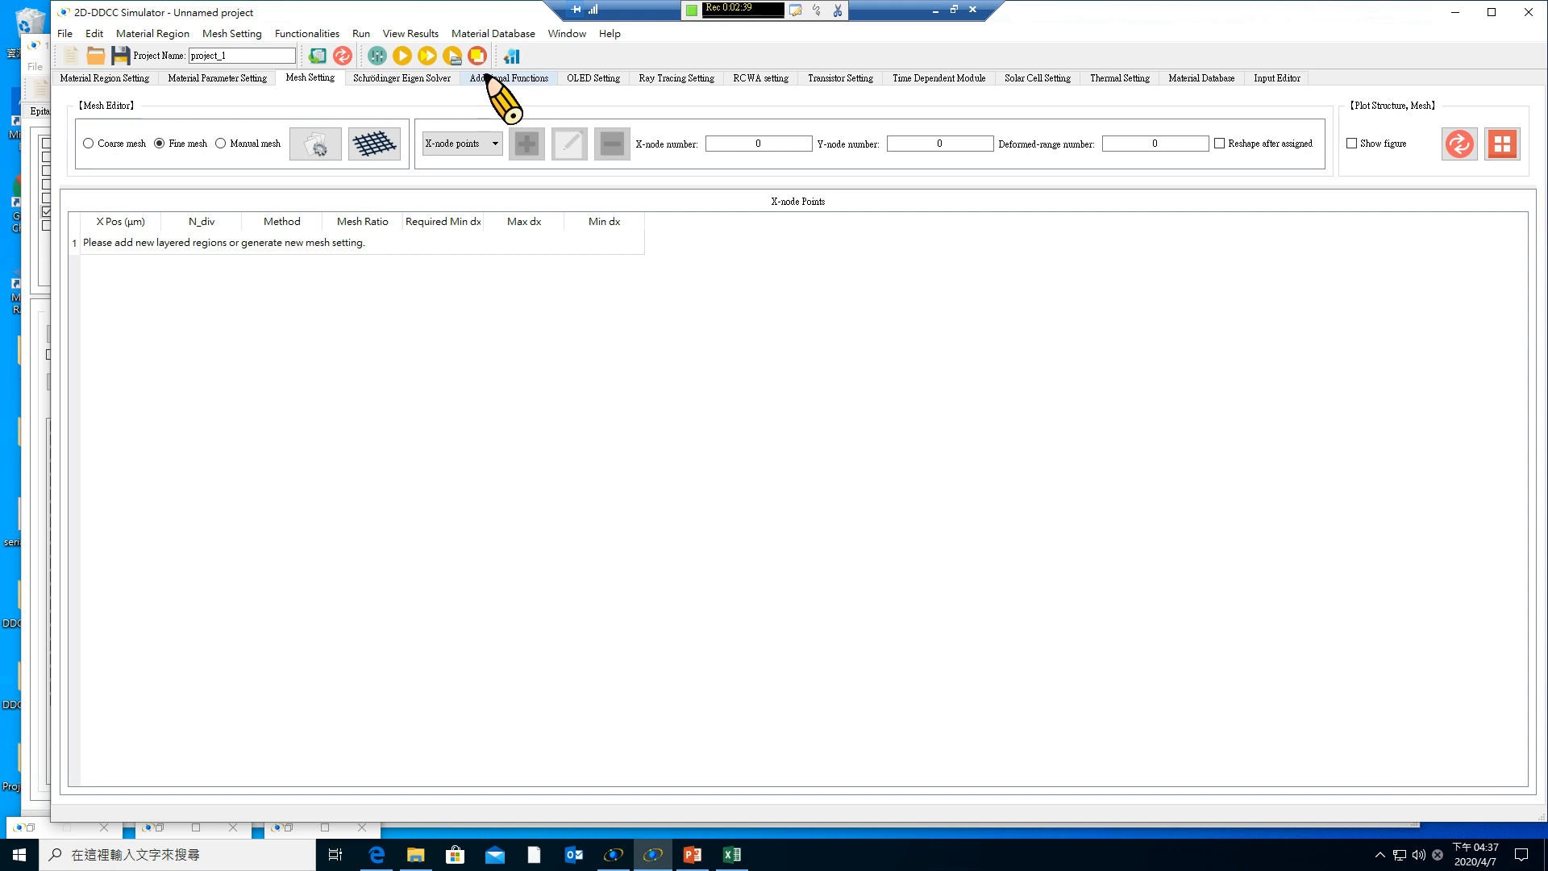
pyautogui.click(393, 81)
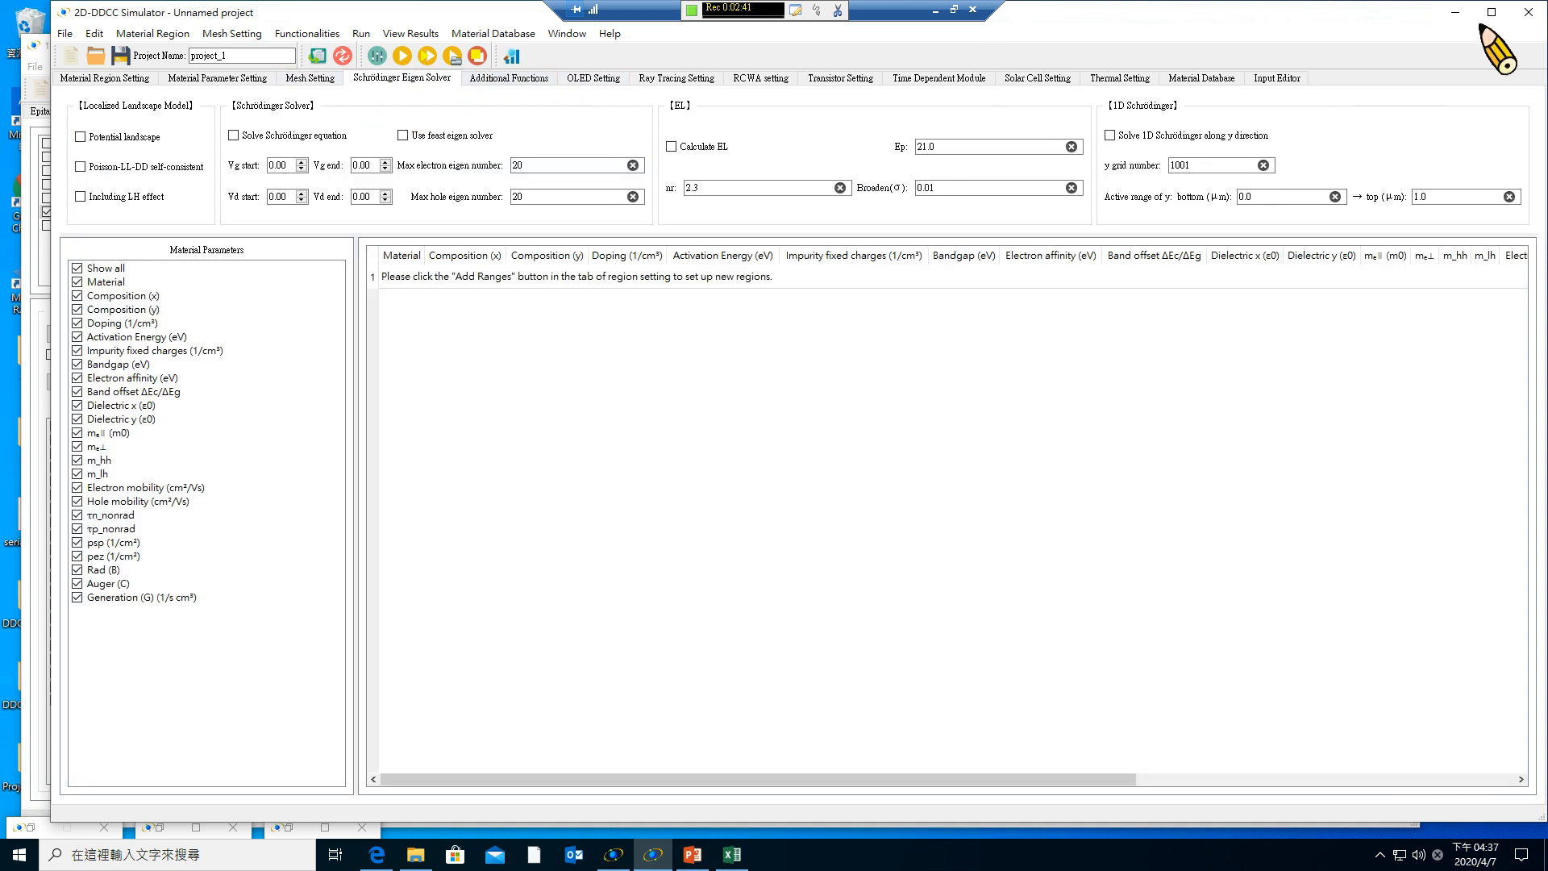
pyautogui.click(1455, 13)
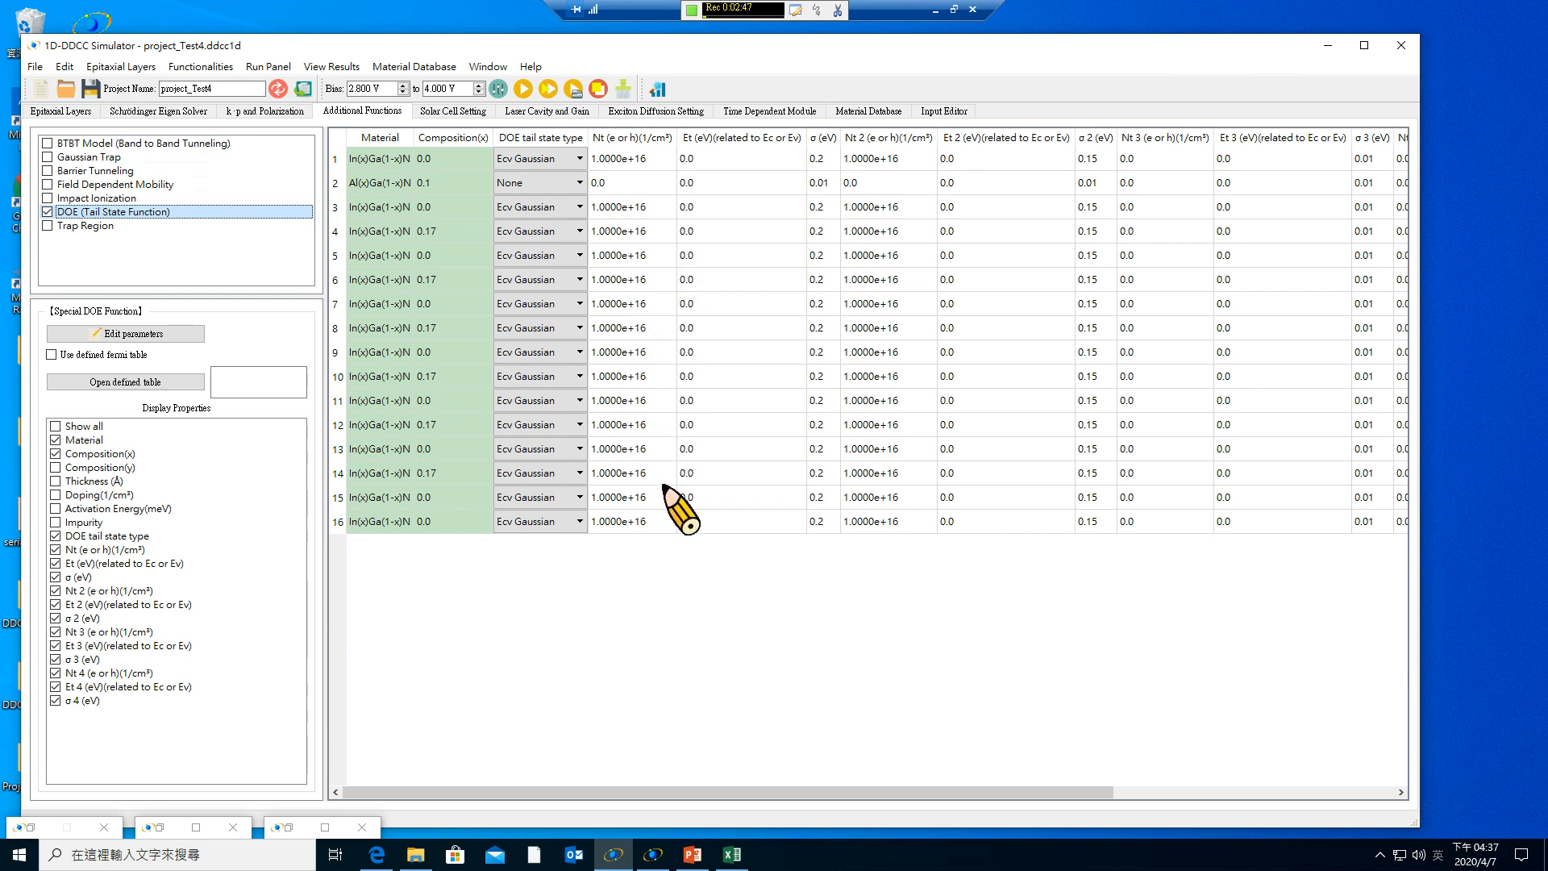
# Set the DOE tail state type of layer 16 to None and keep layer 15 on Ecv Gaussian.
pyautogui.click(532, 208)
pyautogui.click(567, 524)
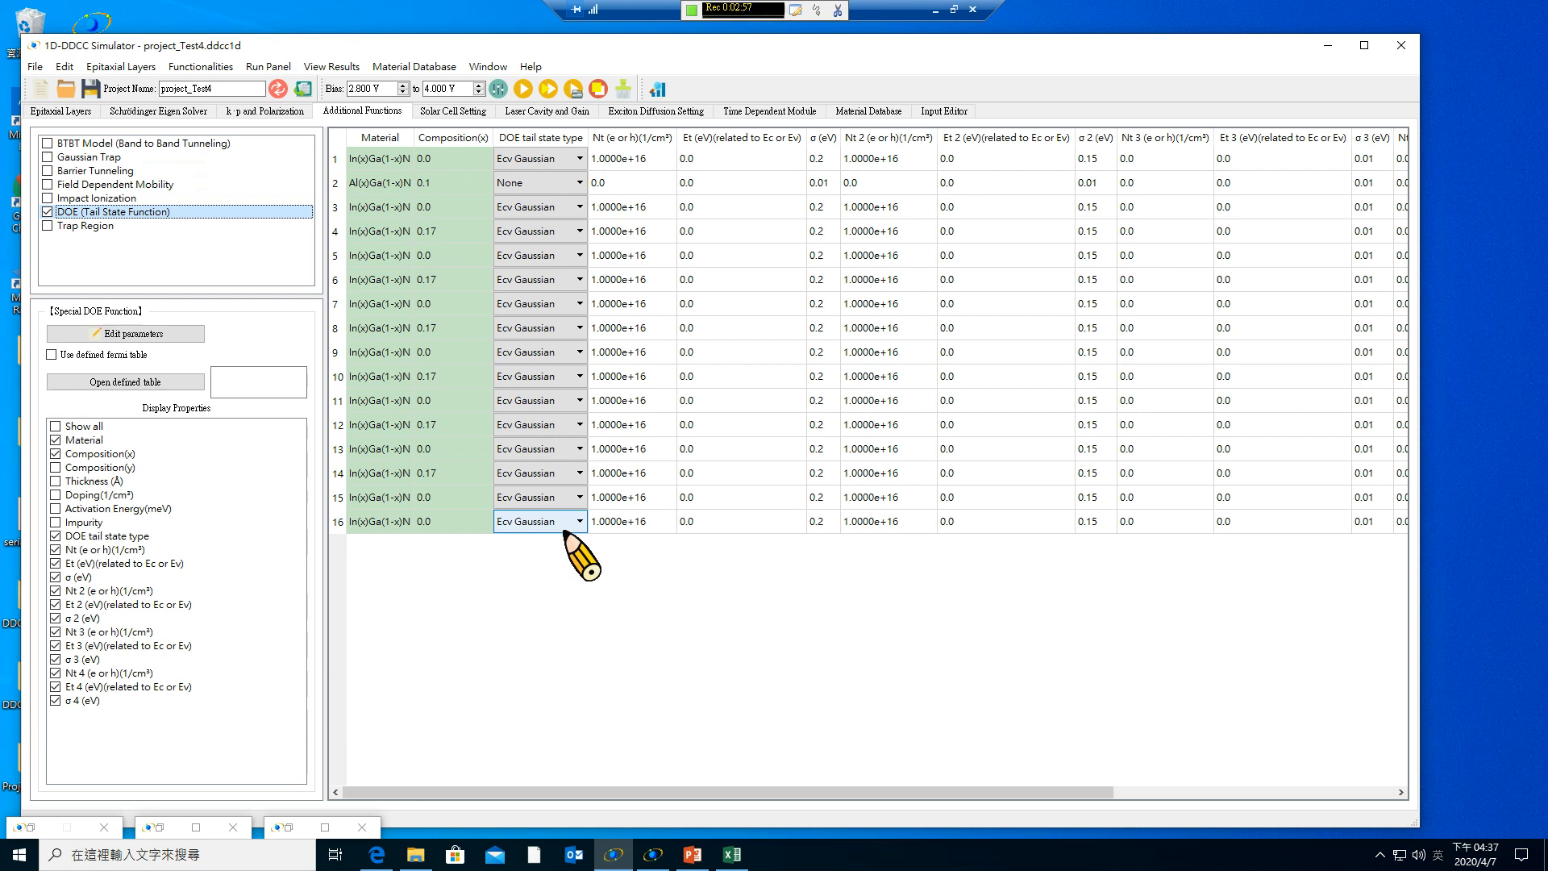
pyautogui.click(567, 527)
pyautogui.click(516, 539)
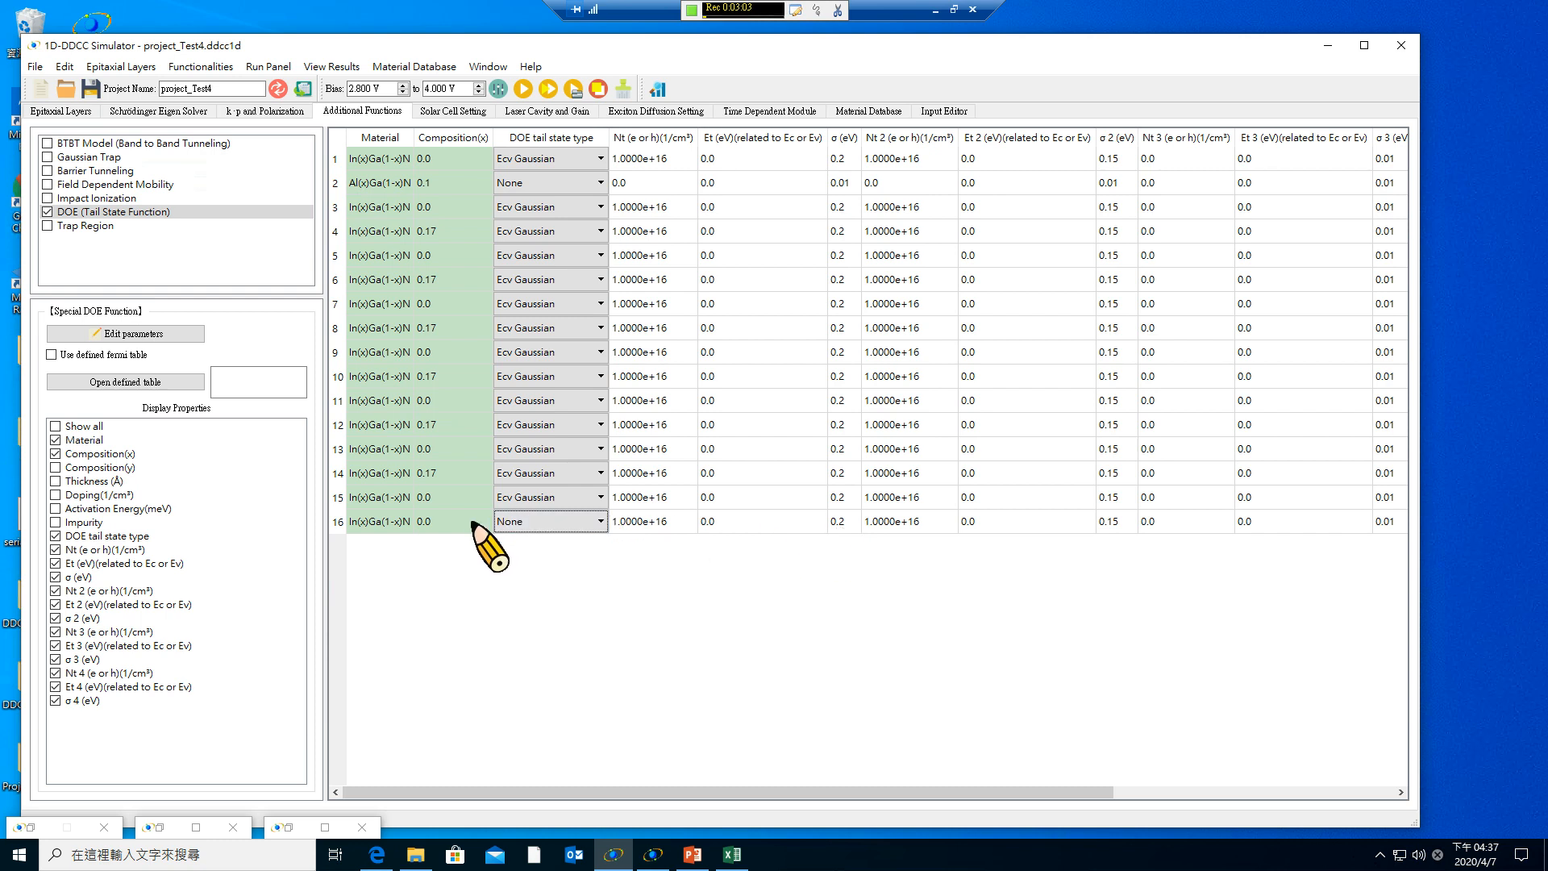
pyautogui.click(565, 498)
pyautogui.click(555, 502)
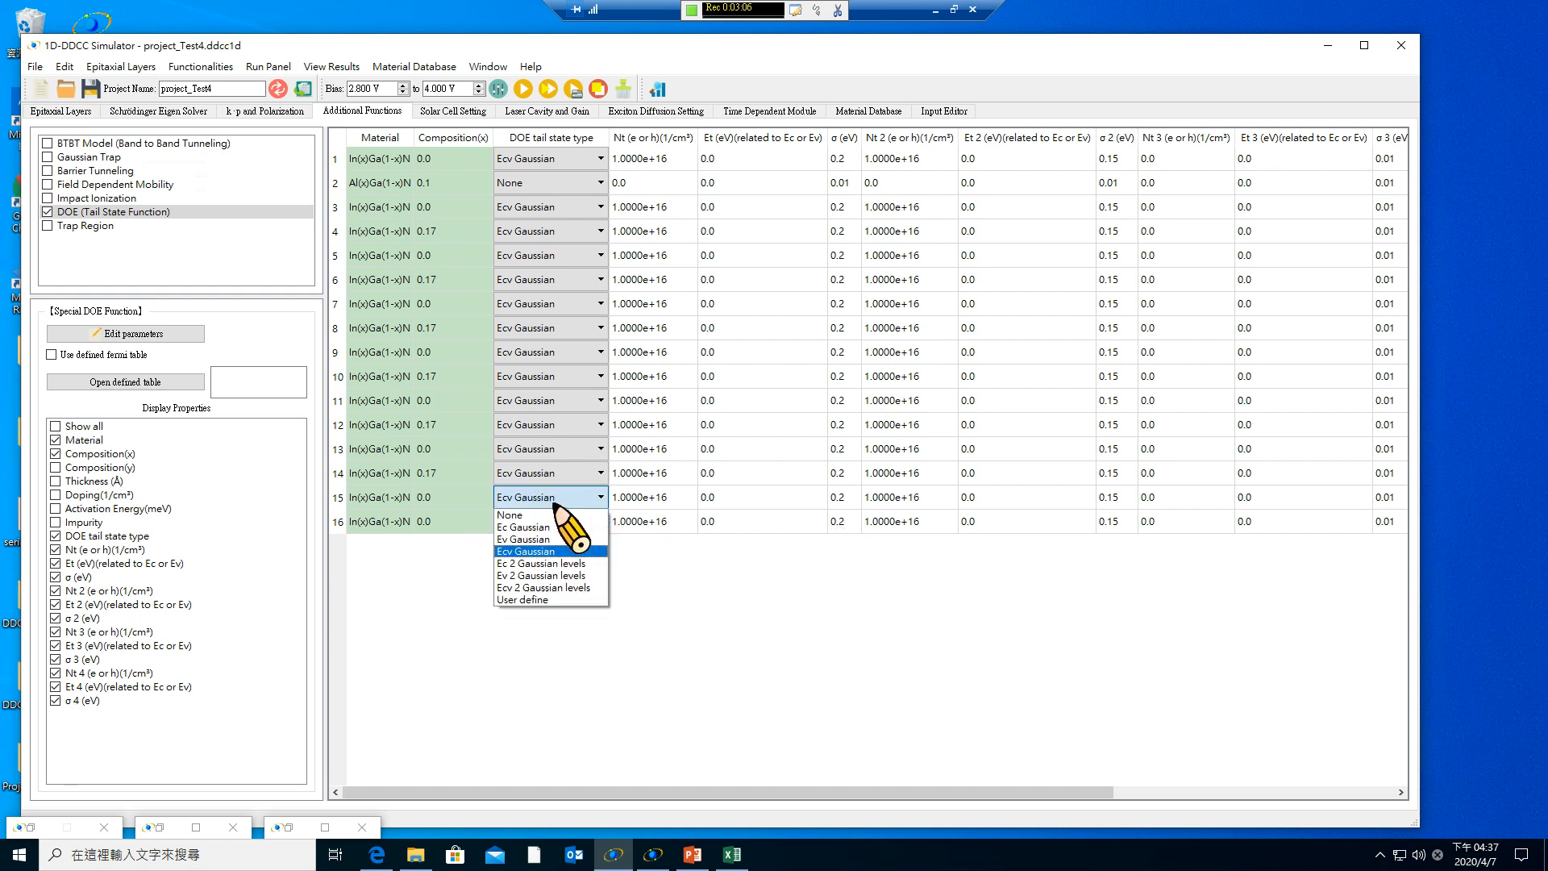
pyautogui.click(539, 551)
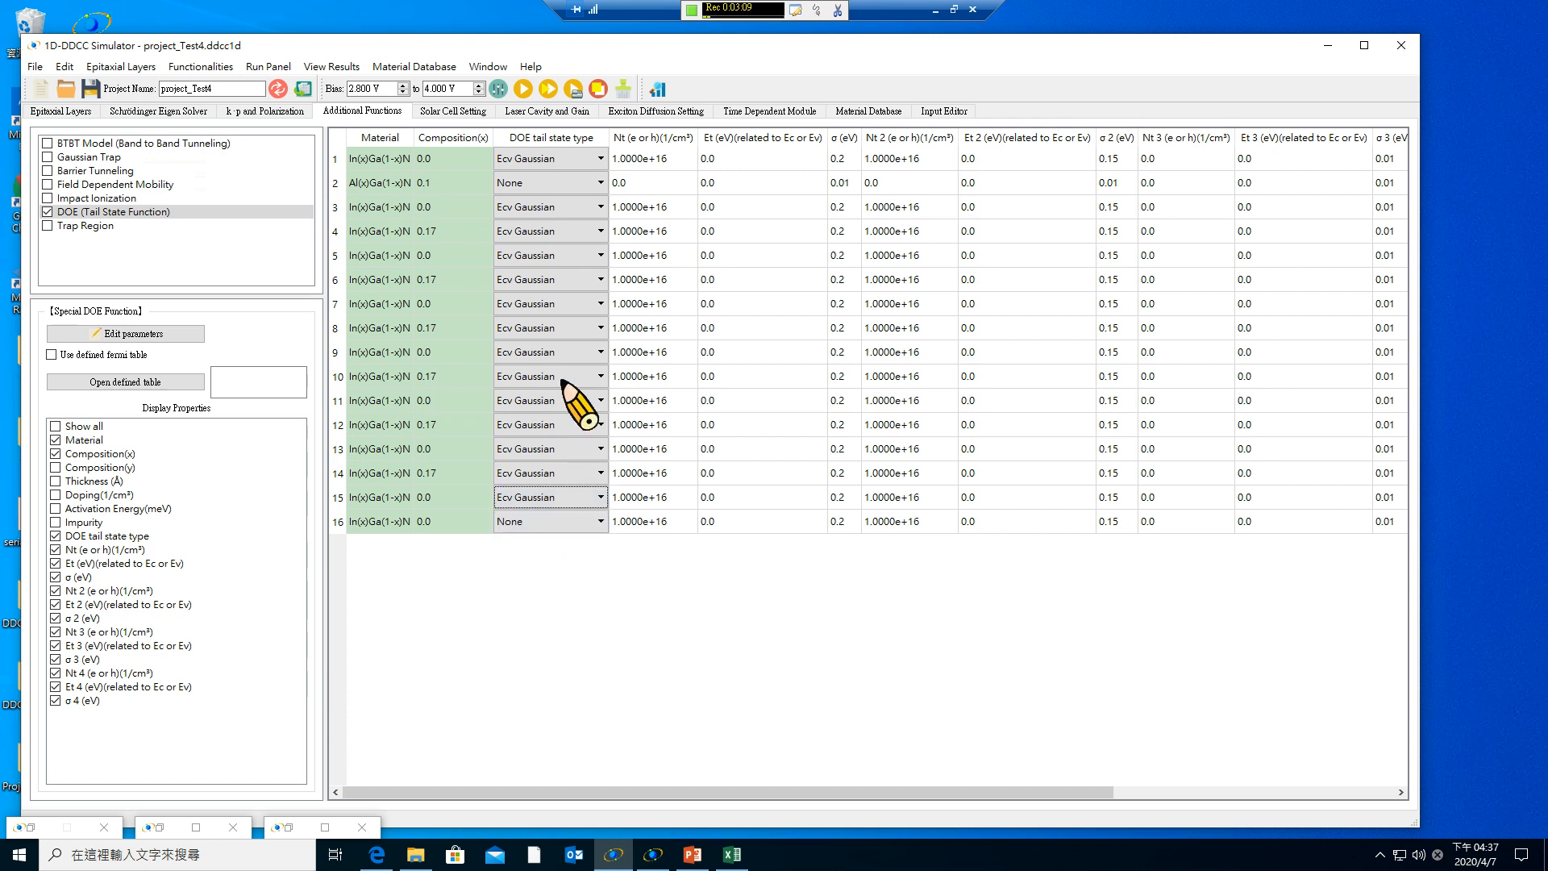
# Set the DOE tail state type of layers 3 and 1 to None.
pyautogui.click(575, 214)
pyautogui.click(579, 202)
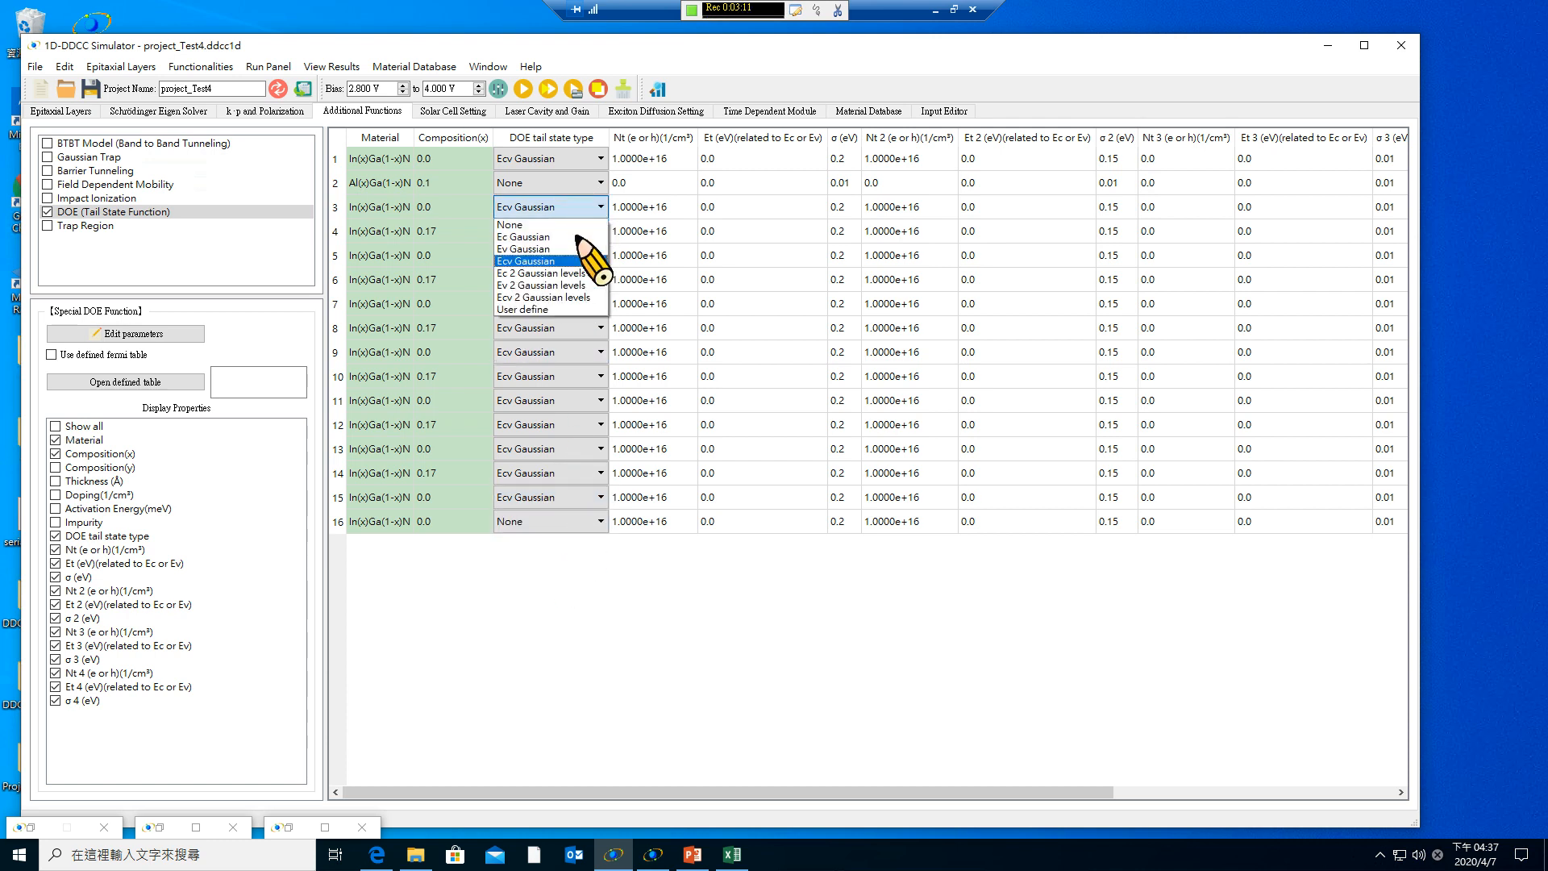
pyautogui.click(572, 224)
pyautogui.click(566, 163)
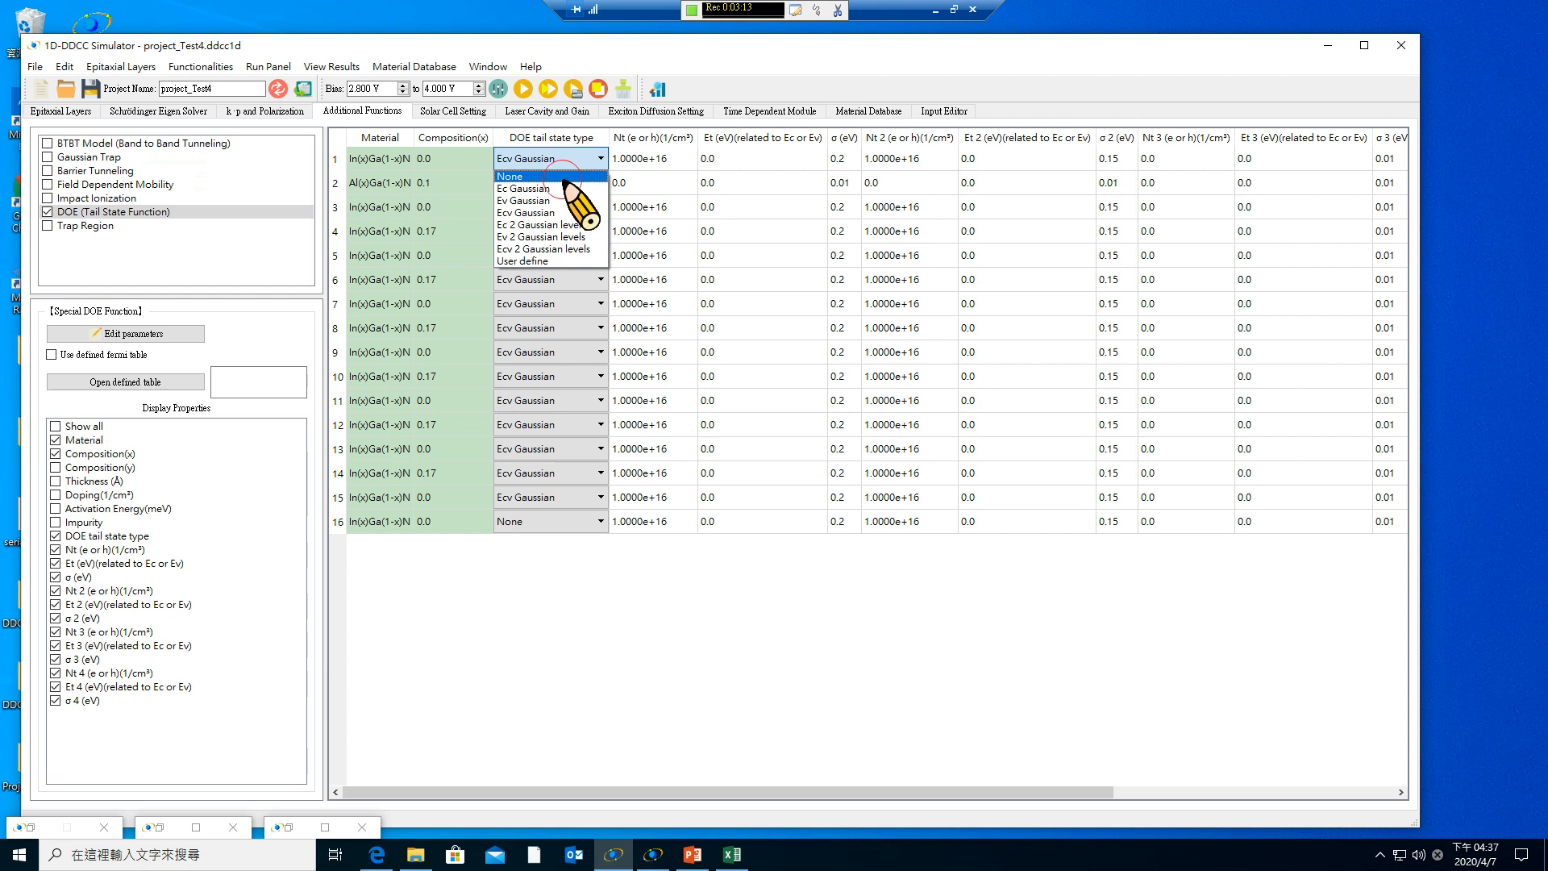
pyautogui.click(545, 175)
pyautogui.click(582, 230)
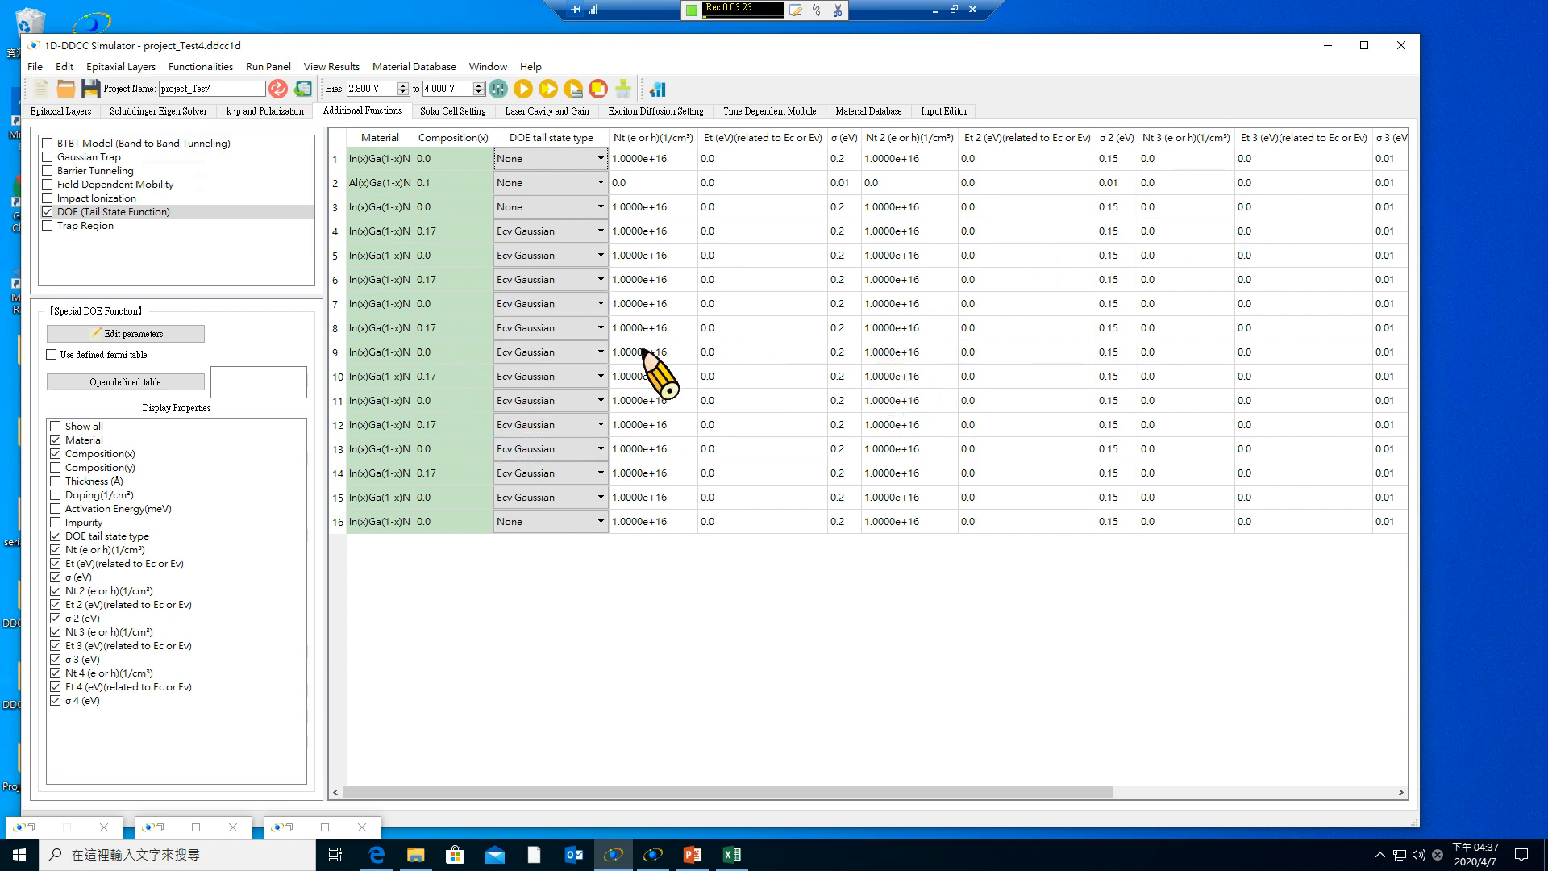
# Open the DOE tail state parameter editor and select layers 4 through 14 for editing.
pyautogui.click(656, 273)
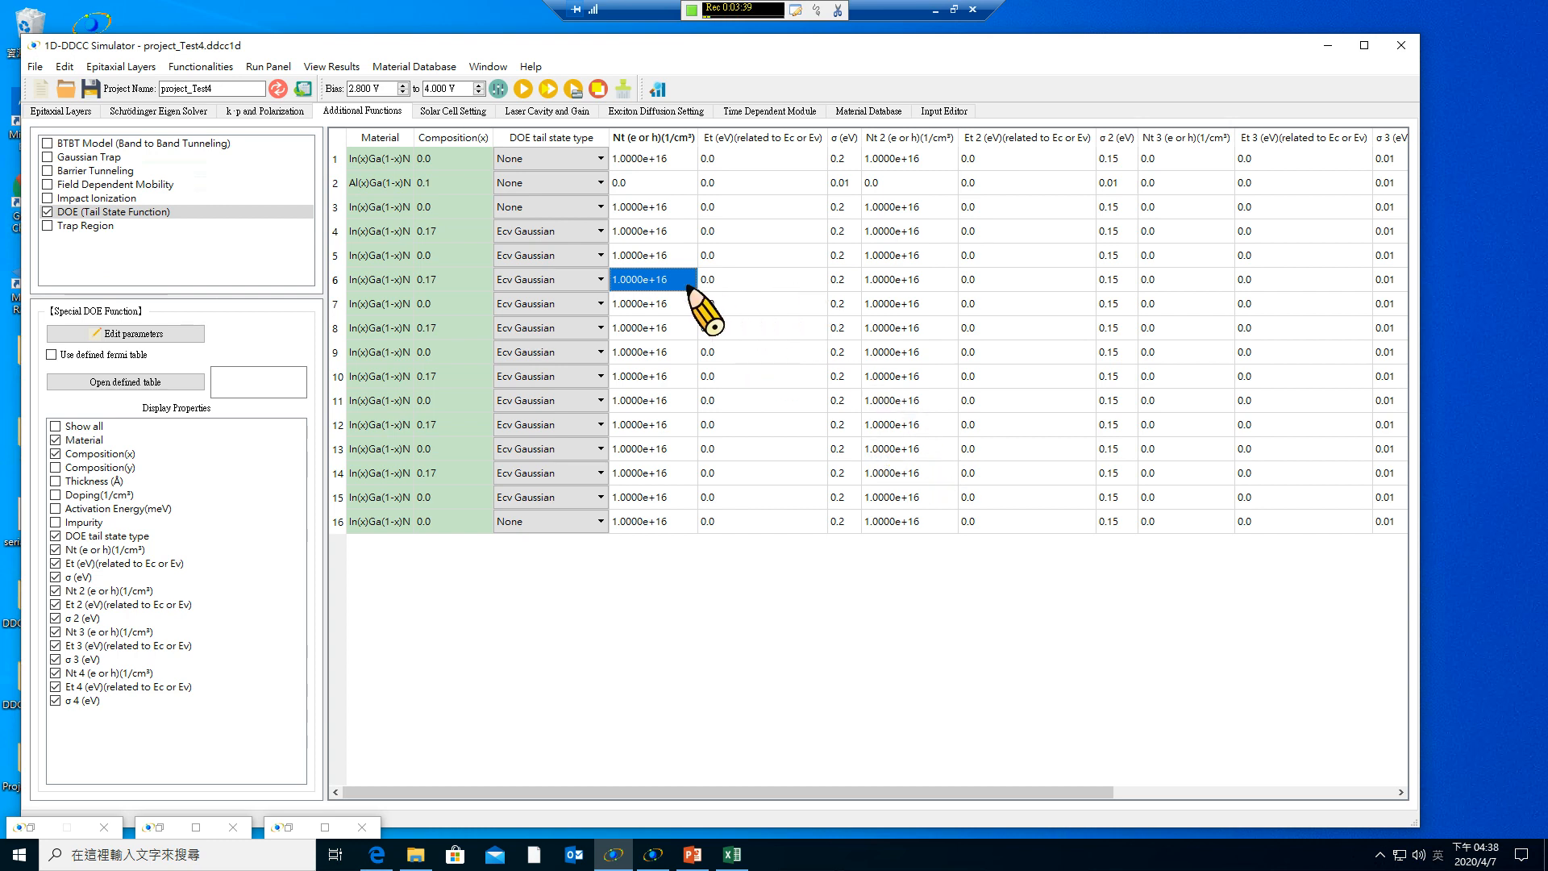
pyautogui.click(659, 215)
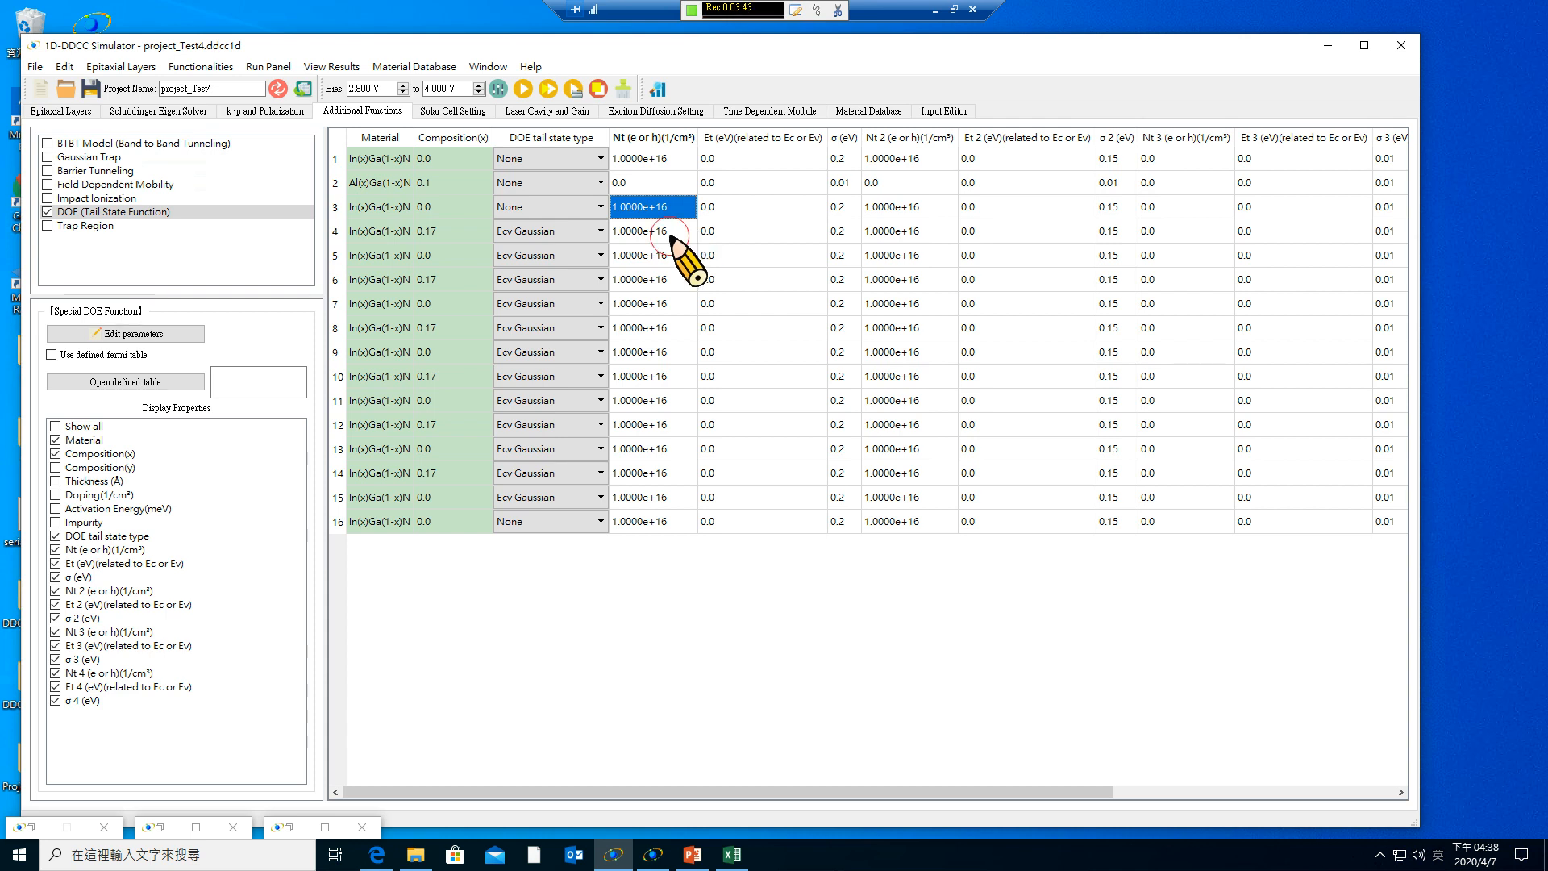
pyautogui.click(670, 233)
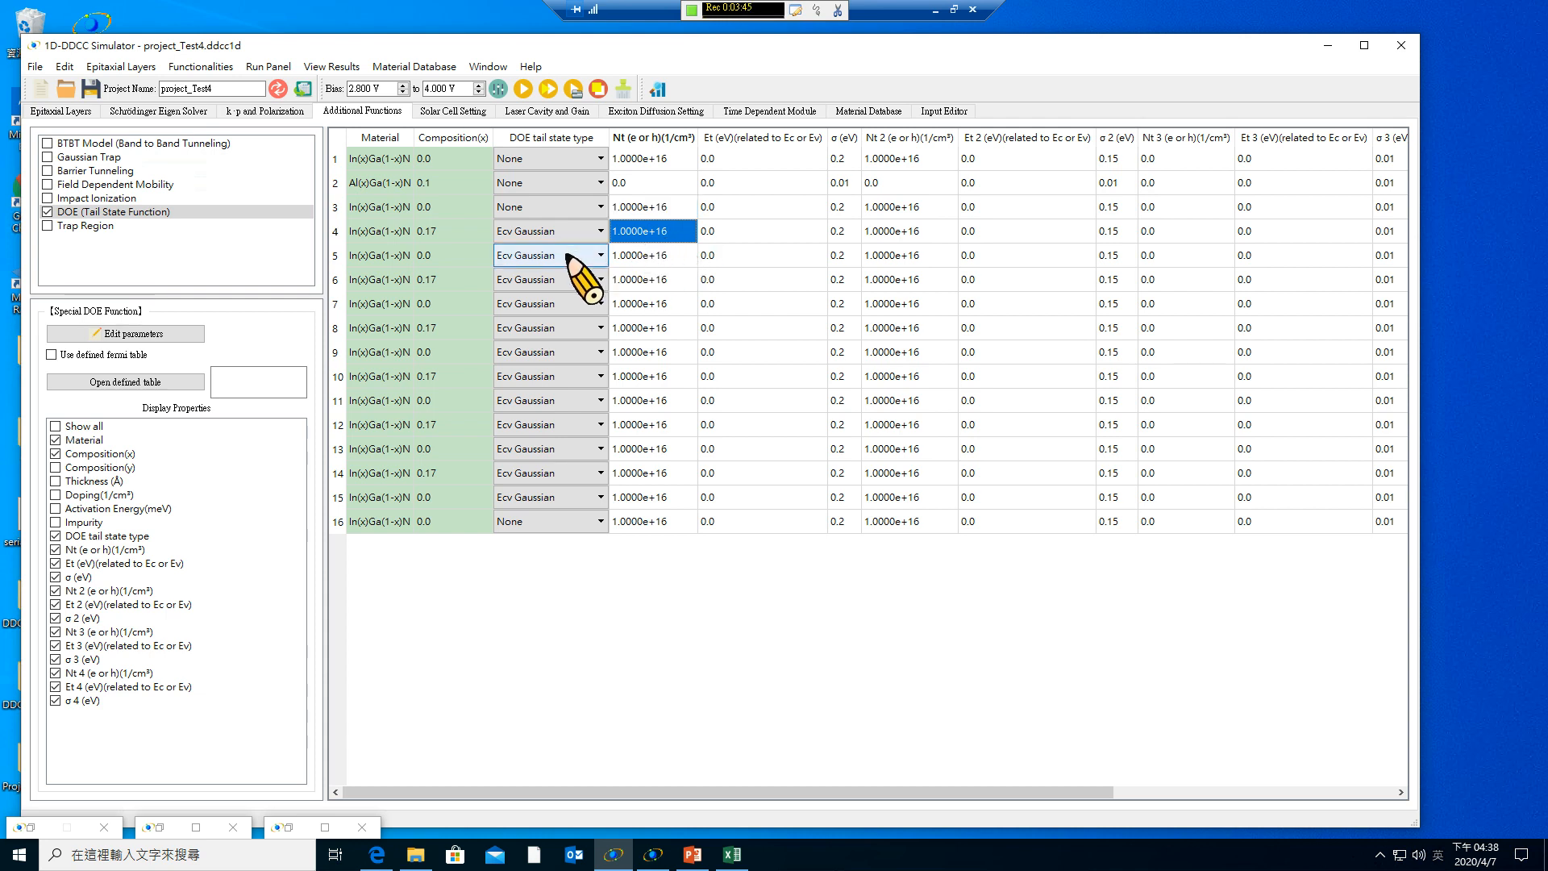
pyautogui.click(163, 333)
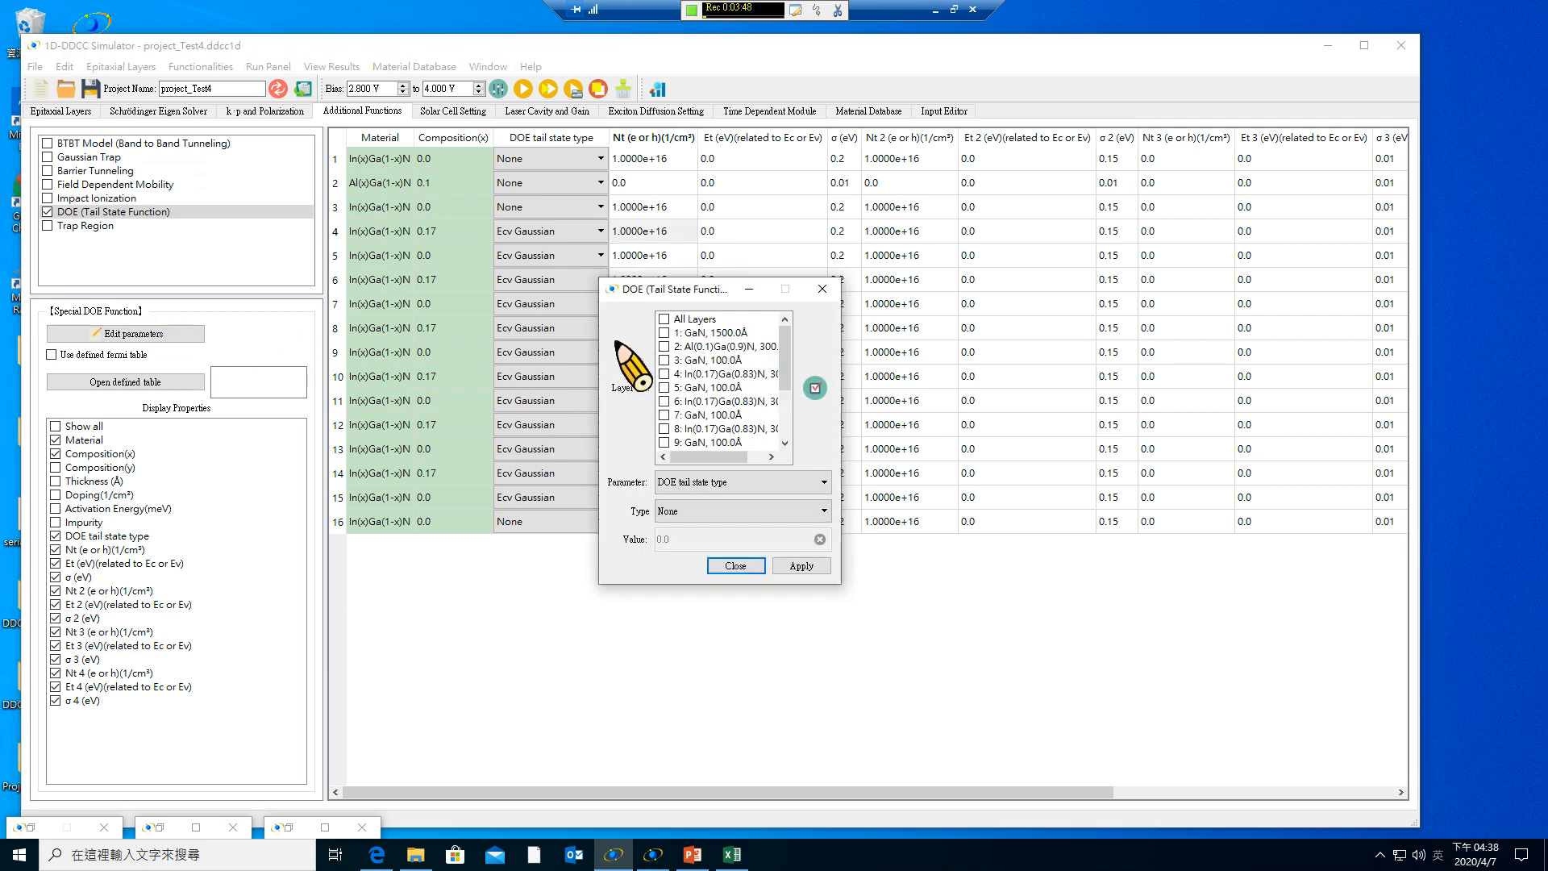
pyautogui.click(663, 373)
pyautogui.click(663, 387)
pyautogui.click(663, 400)
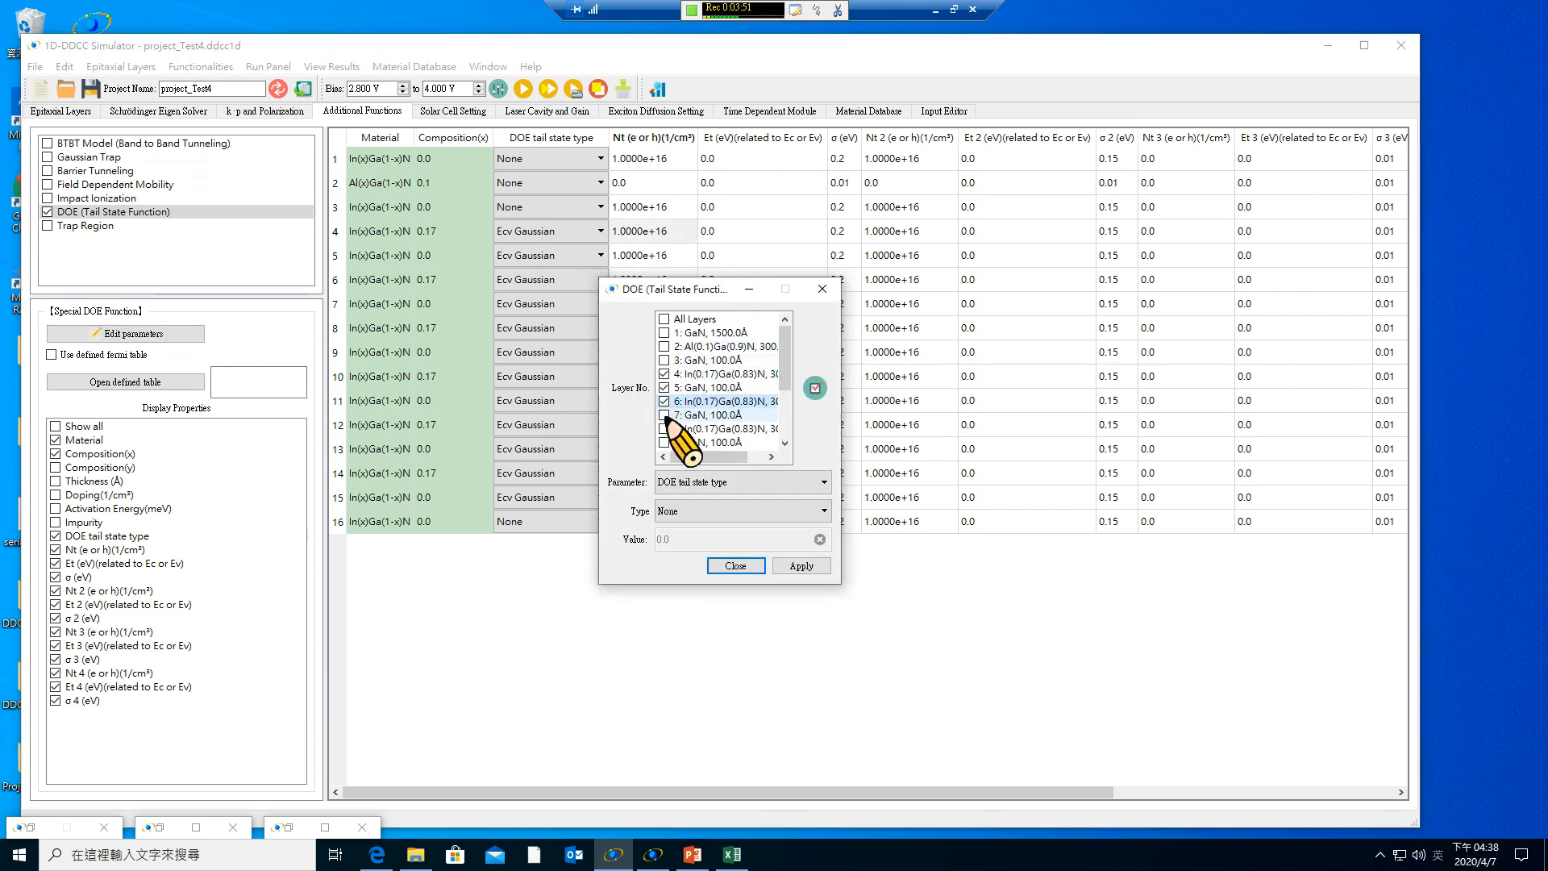
pyautogui.scroll(-1, 674, 410)
pyautogui.click(667, 387)
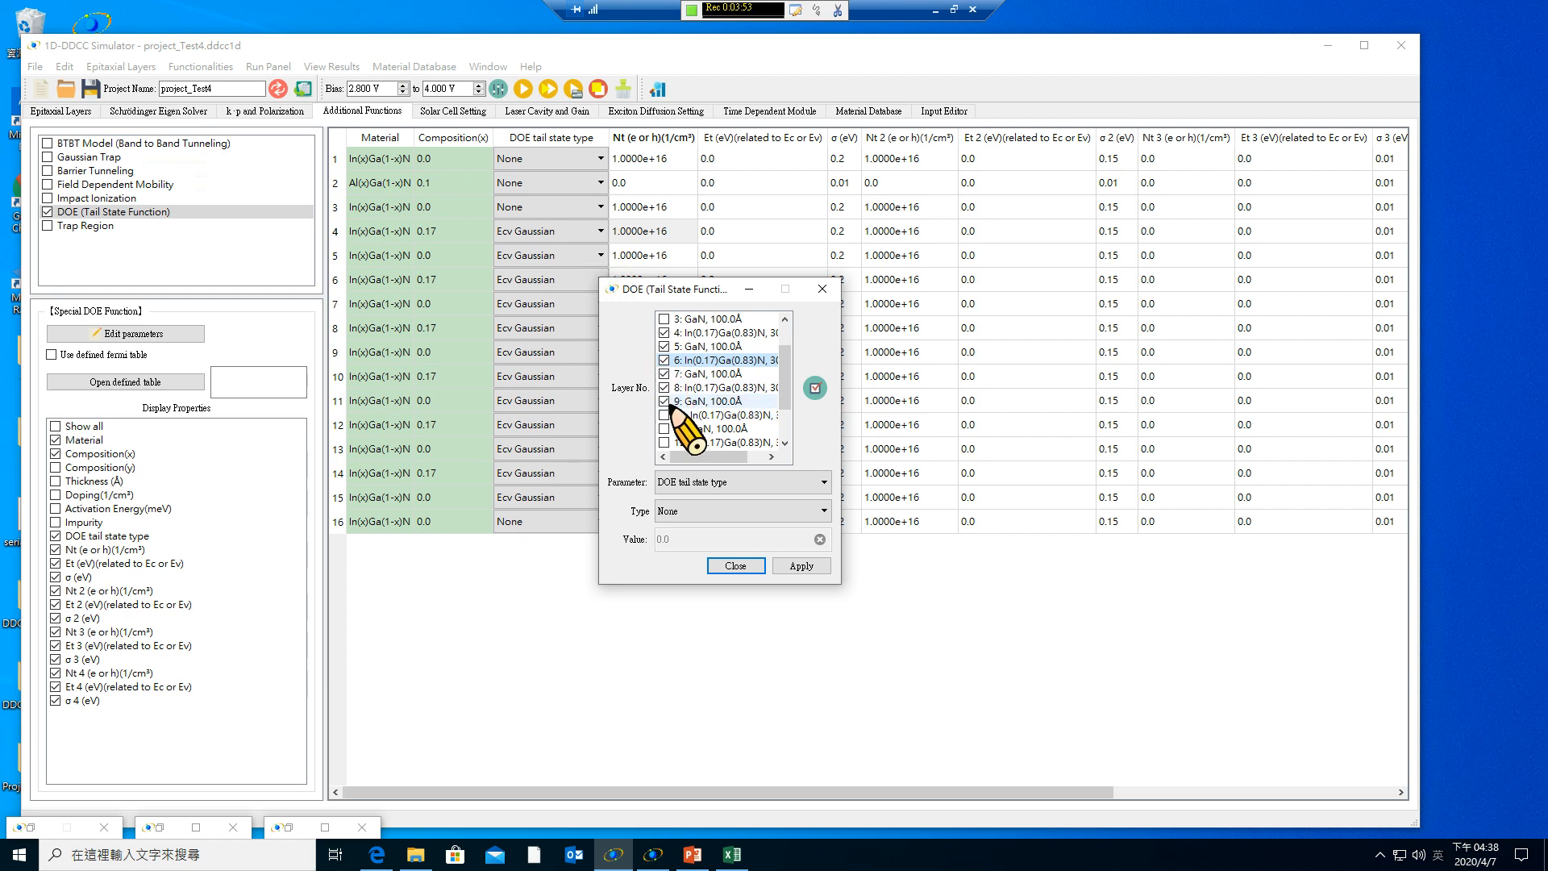
pyautogui.scroll(-1, 669, 403)
pyautogui.click(664, 374)
pyautogui.click(664, 388)
pyautogui.click(665, 401)
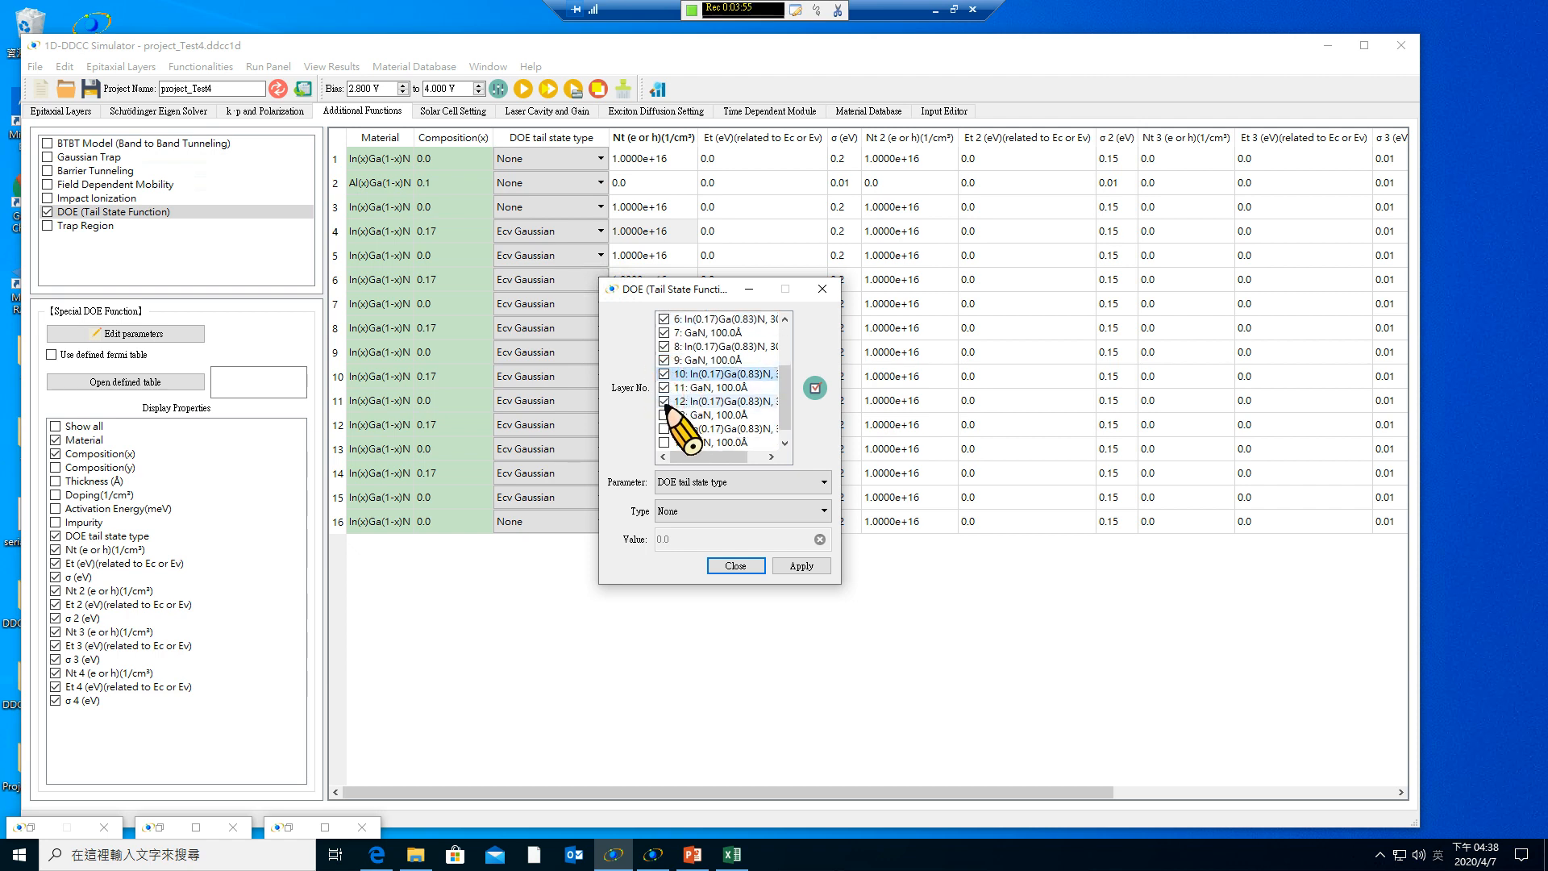
pyautogui.scroll(-1, 666, 407)
pyautogui.click(664, 401)
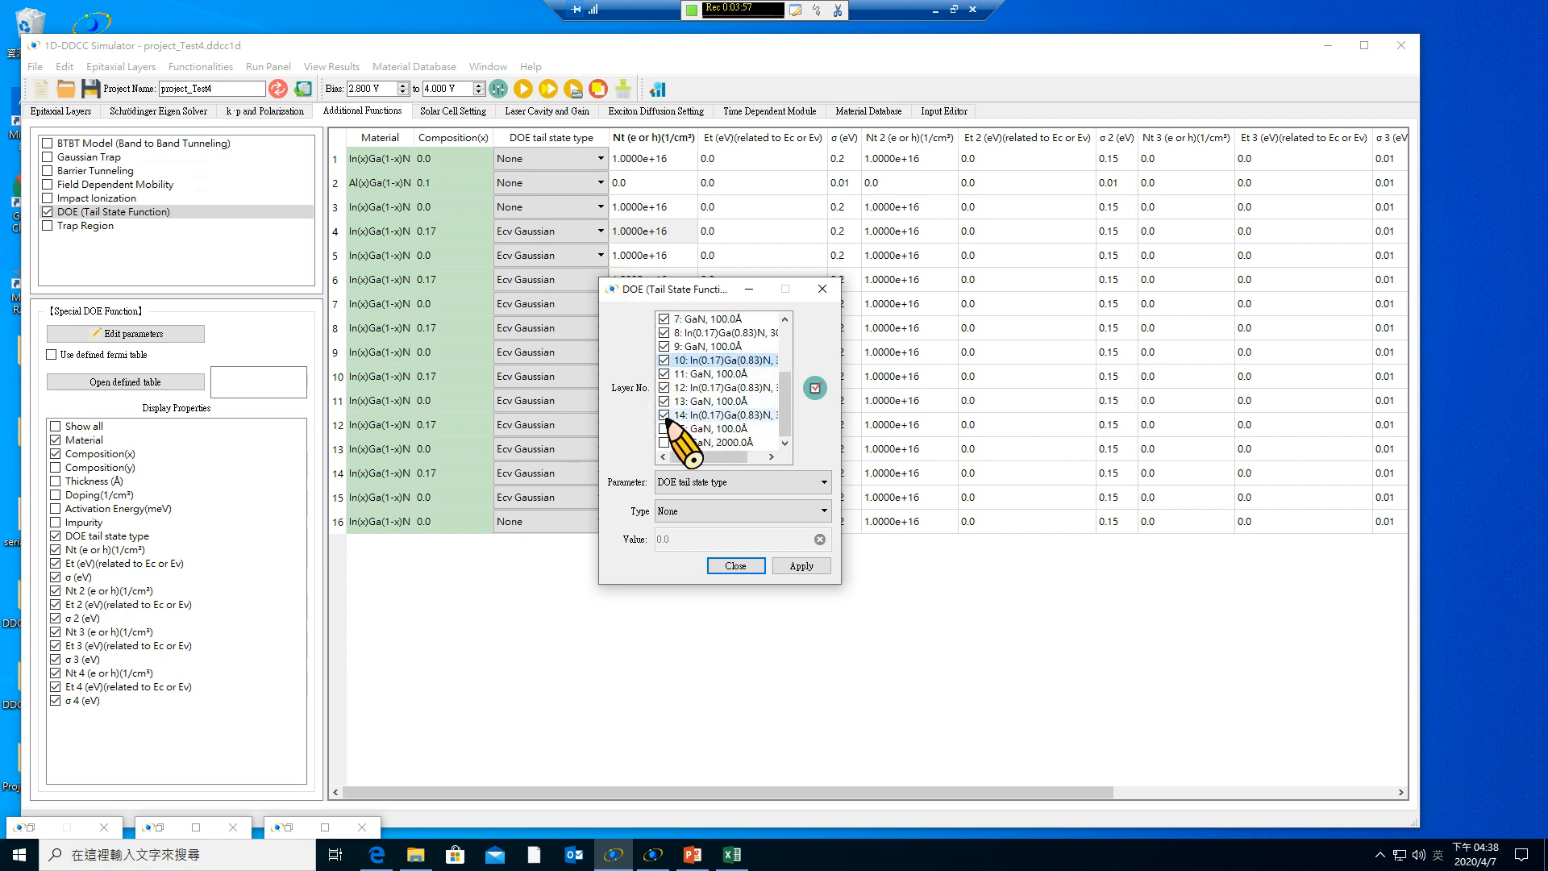
# Choose the Nt (e or h) parameter and apply a value of 1e17 to the selected layers.
pyautogui.click(749, 485)
pyautogui.click(749, 485)
pyautogui.click(746, 487)
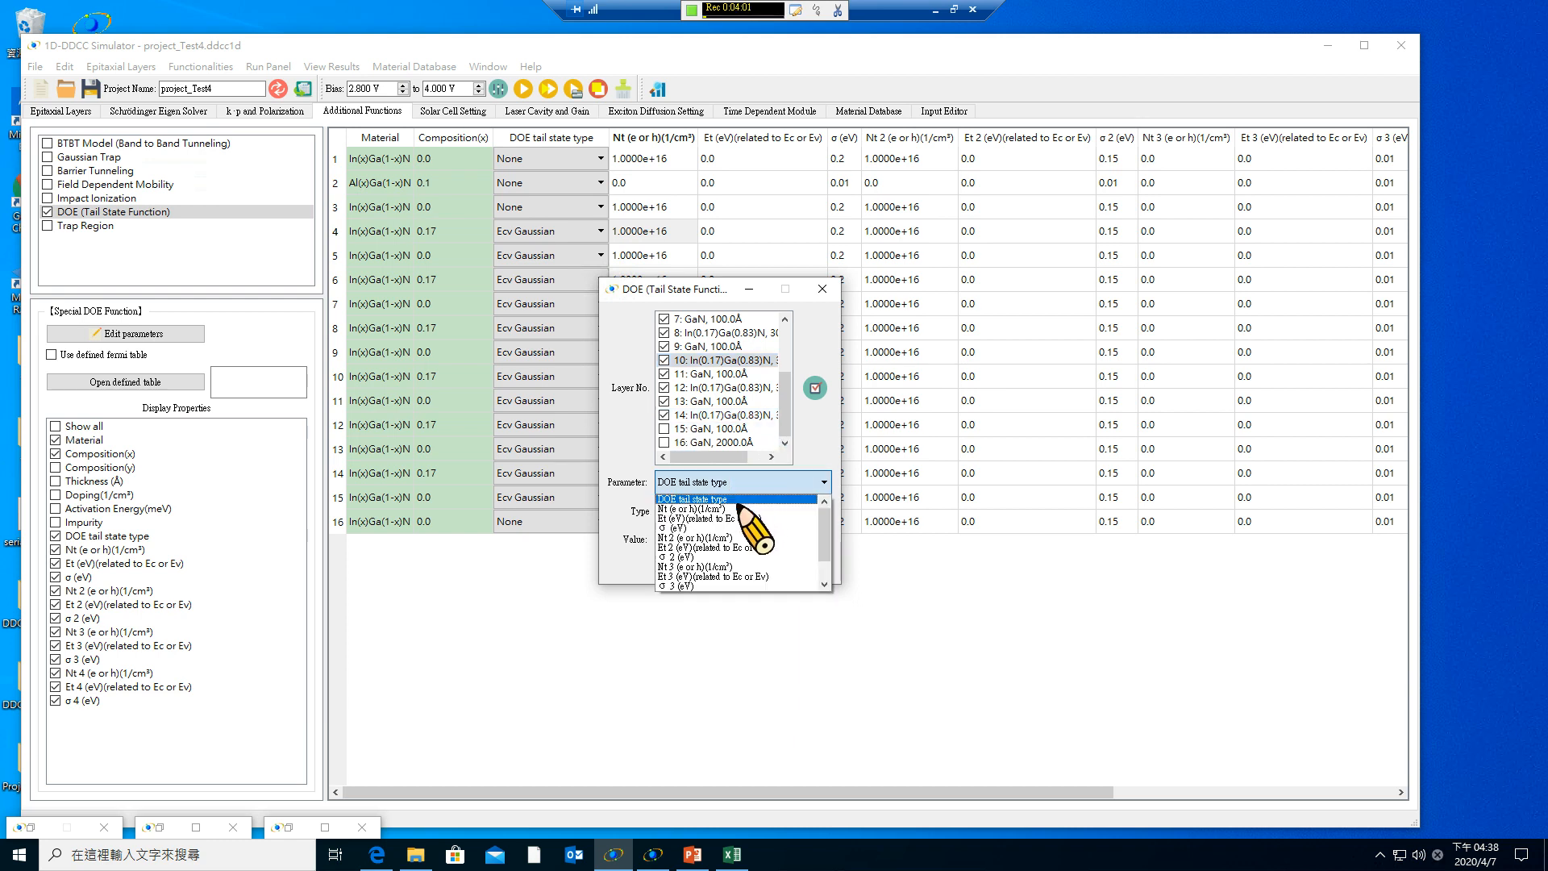
pyautogui.click(737, 504)
pyautogui.click(739, 475)
pyautogui.click(727, 512)
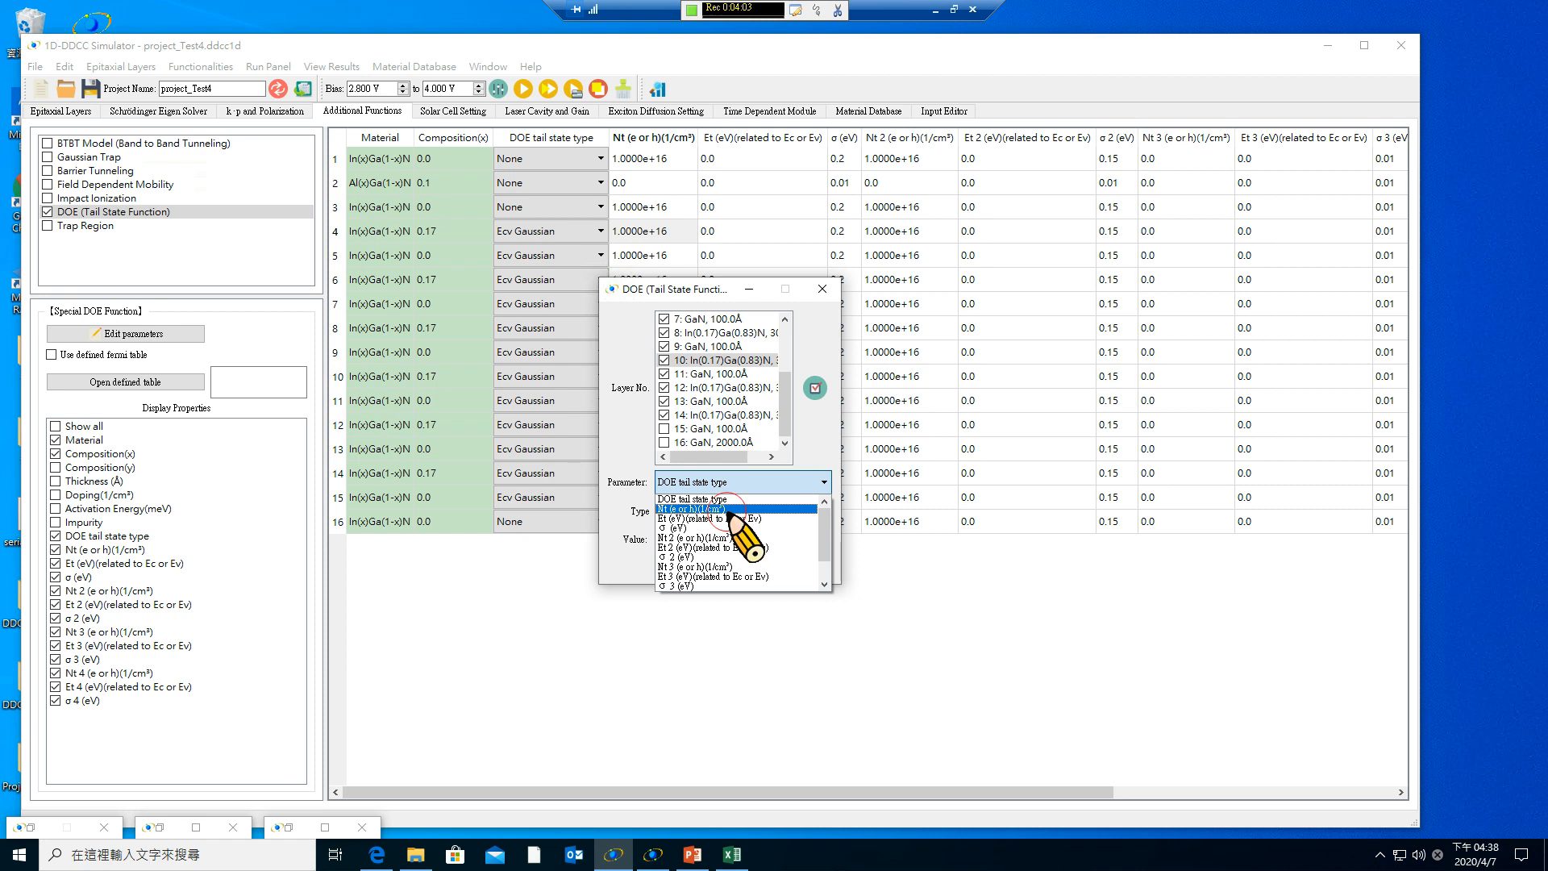
pyautogui.moveTo(716, 535); pyautogui.dragTo(623, 531)
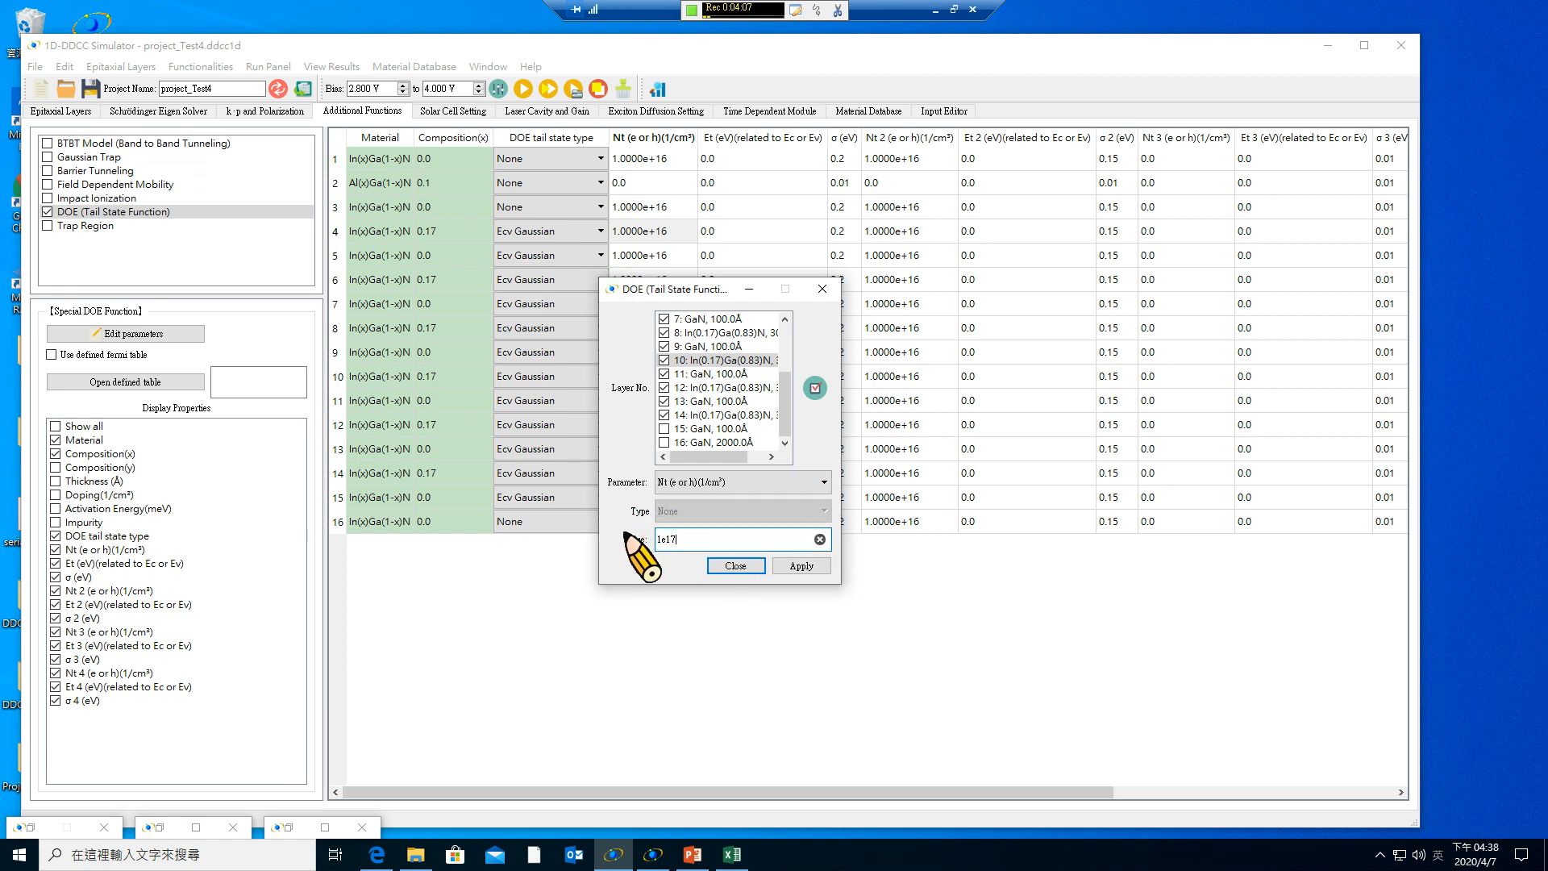
pyautogui.click(801, 565)
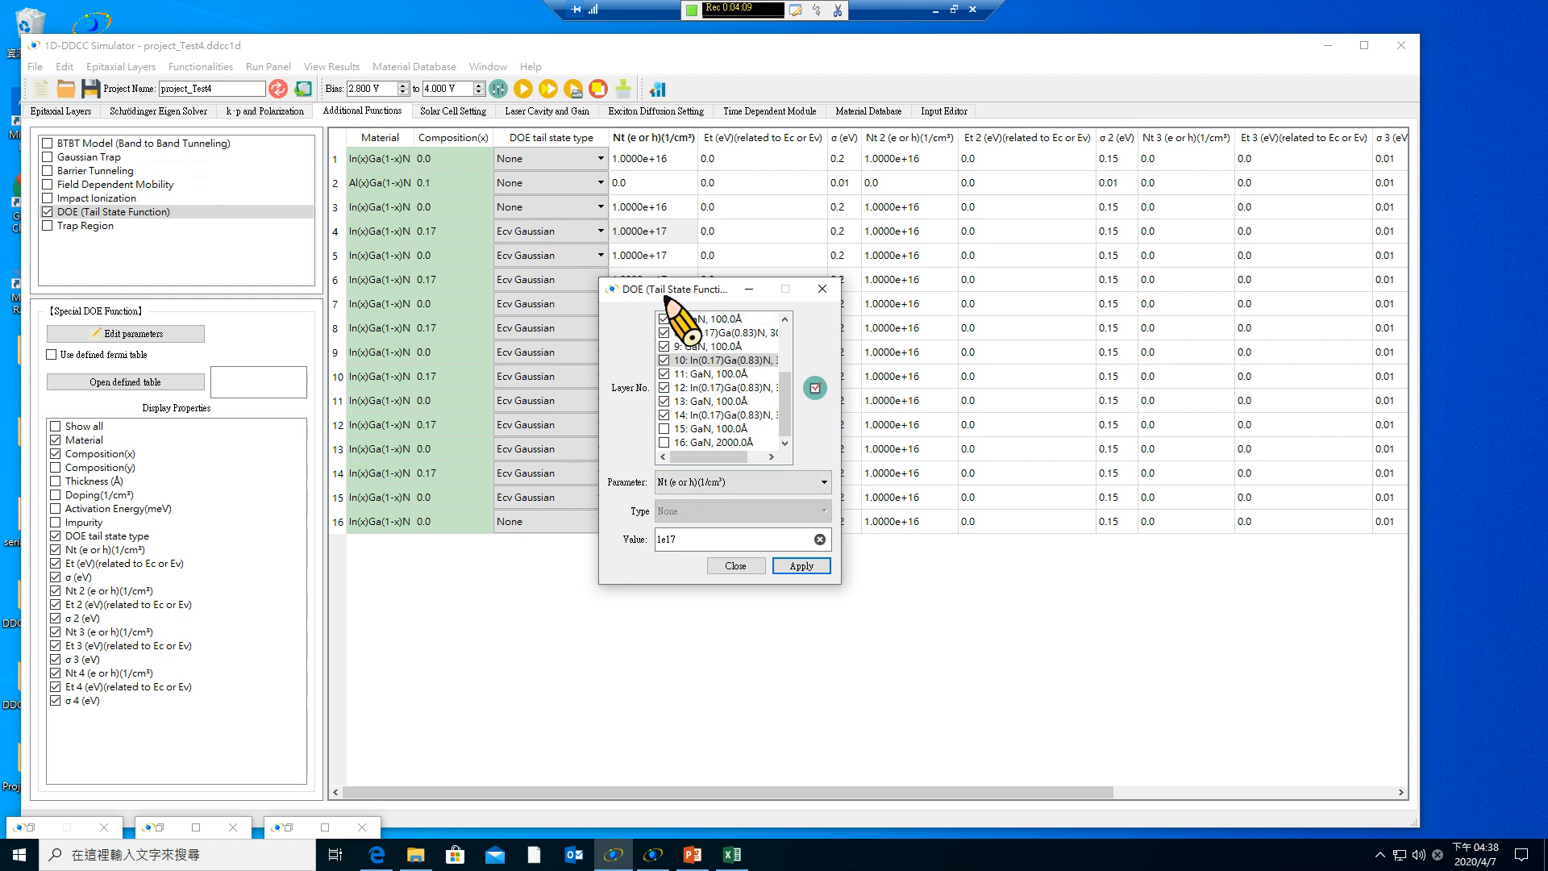
# Apply an Nt (e or h) value of 1e16 to layers 4 through 14 and close the DOE parameter editor.
pyautogui.moveTo(630, 287); pyautogui.dragTo(394, 313)
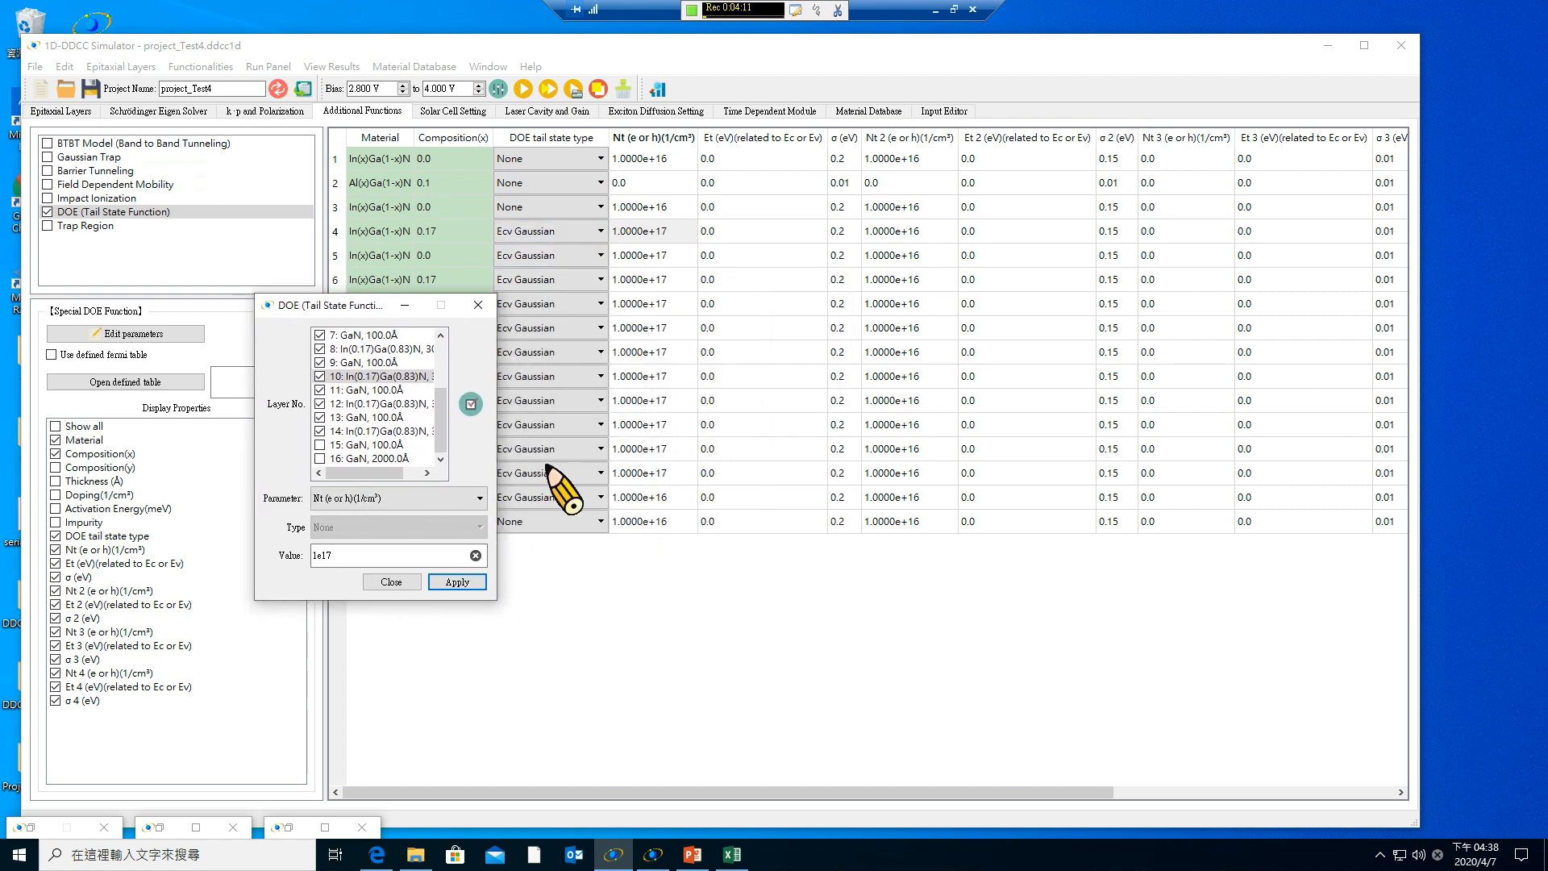
pyautogui.moveTo(371, 558); pyautogui.dragTo(285, 553)
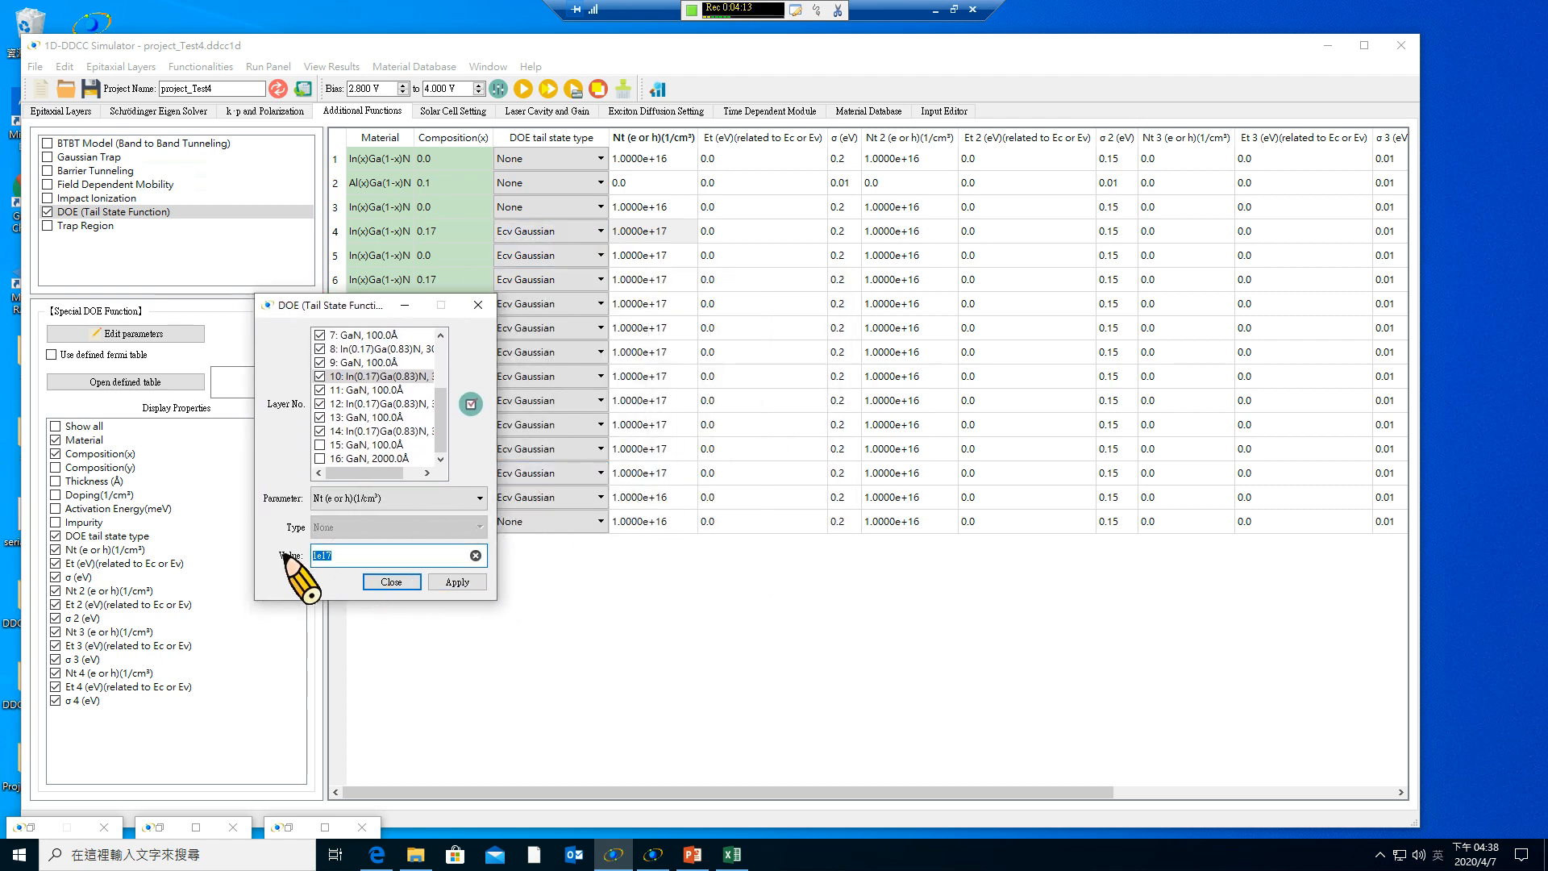
pyautogui.write('1e16')
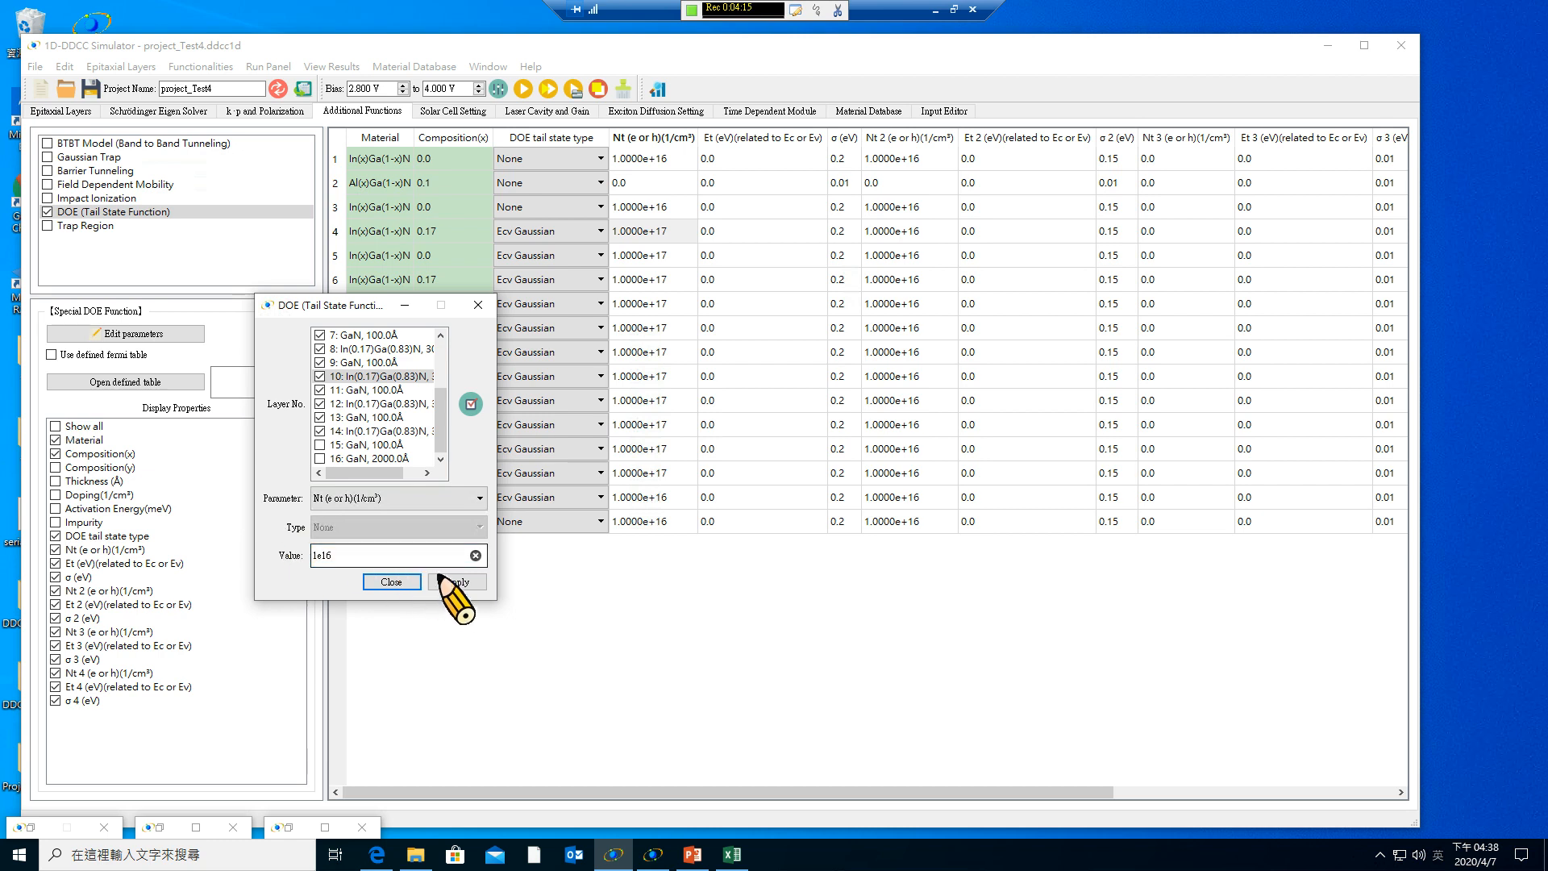
pyautogui.click(456, 581)
pyautogui.click(391, 581)
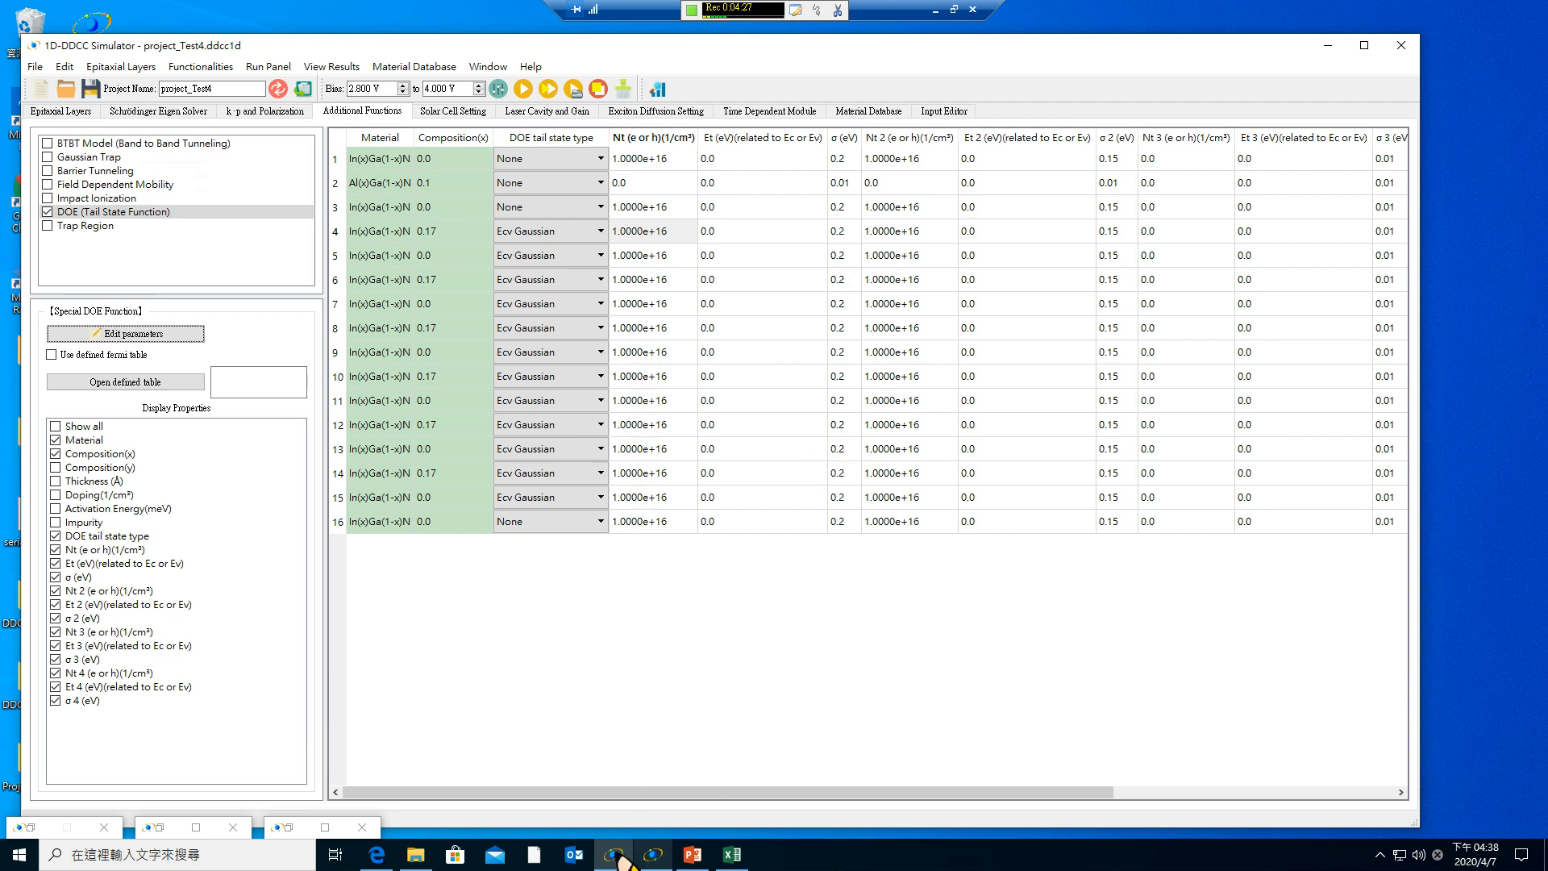
# Check the $DoEalloyfluc manual page and the Practice 1 structure slide in PowerPoint, then return to the simulator.
pyautogui.click(377, 854)
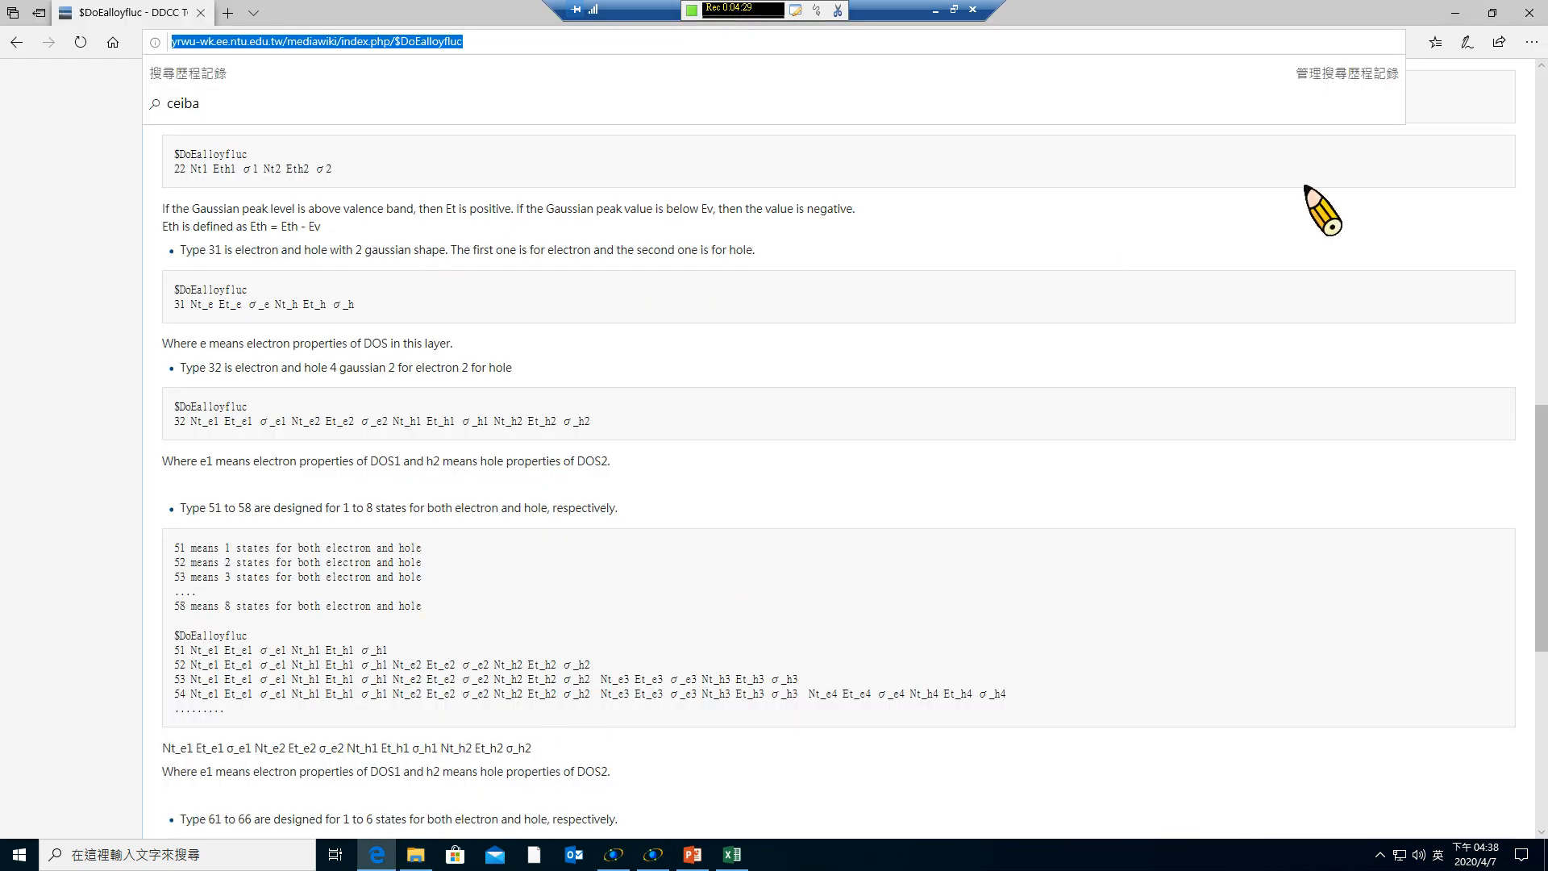
pyautogui.click(1456, 12)
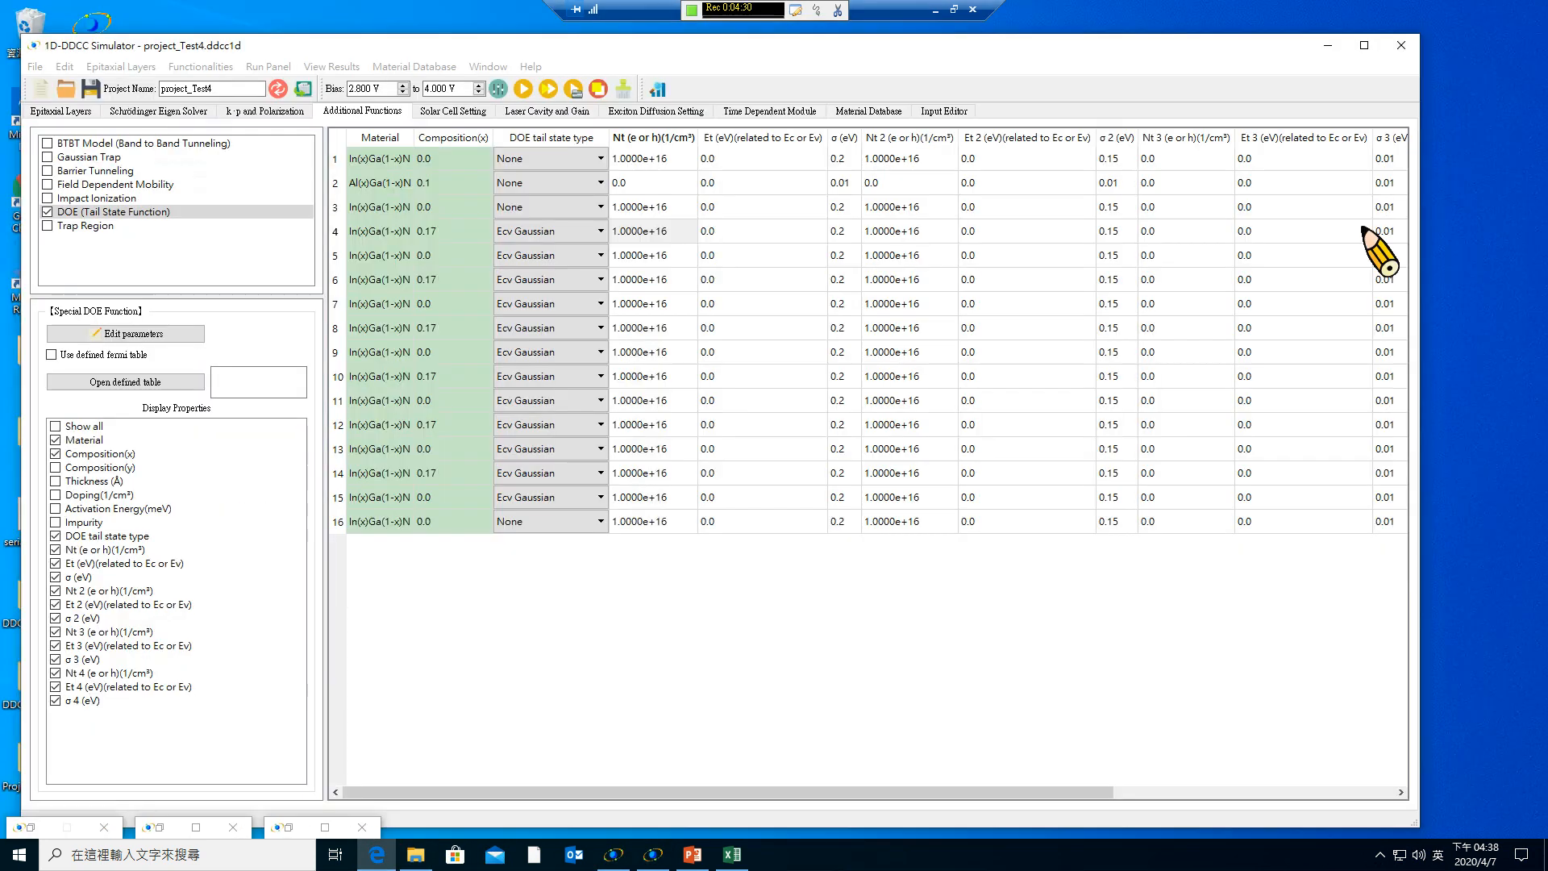
pyautogui.click(698, 857)
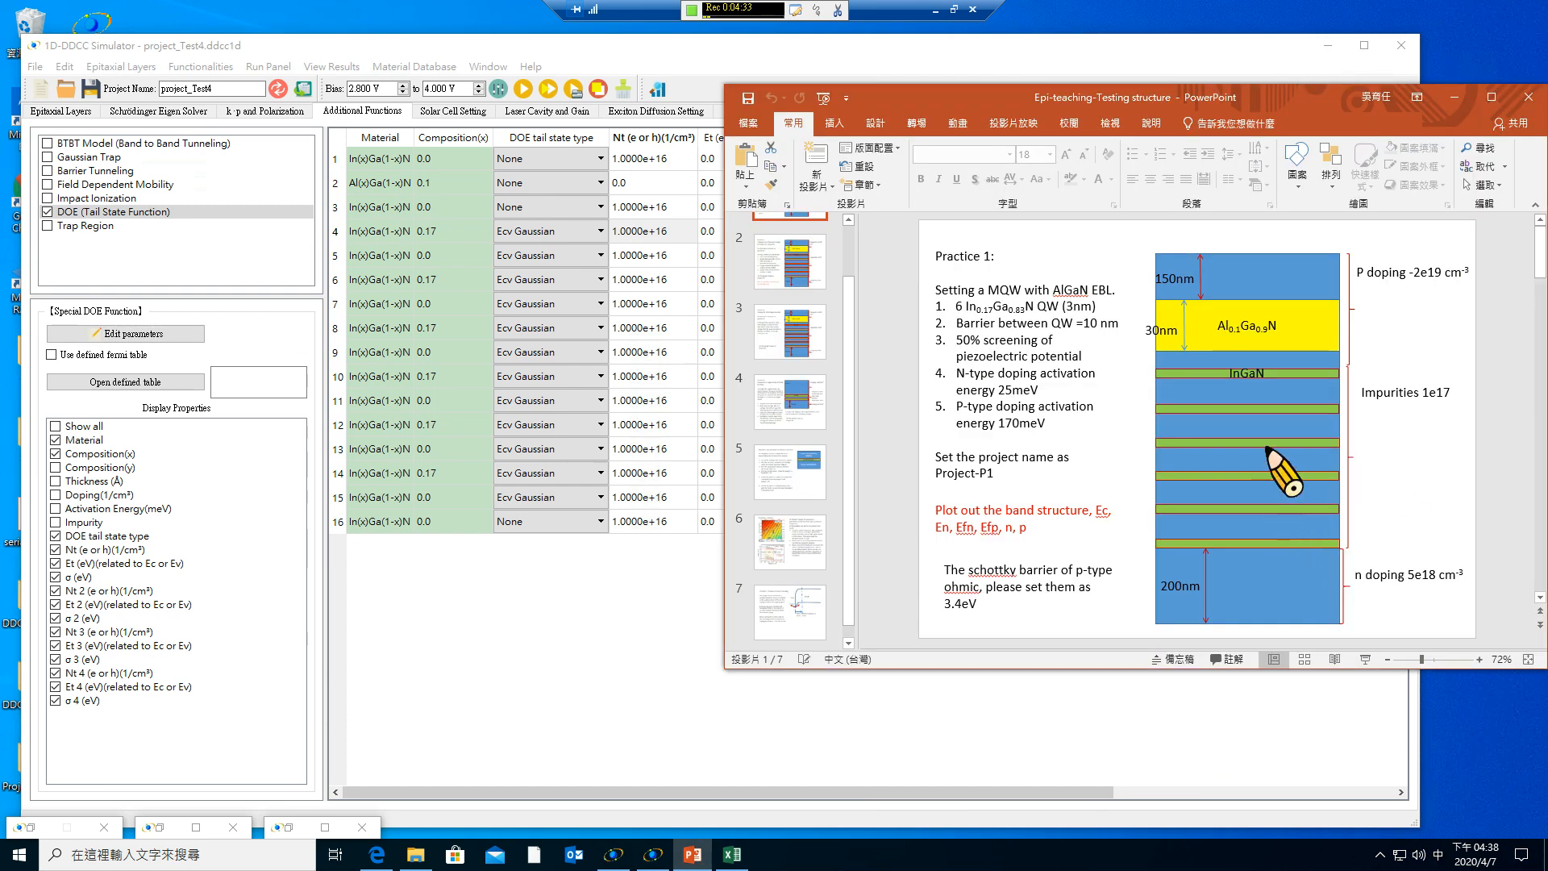
pyautogui.click(1455, 97)
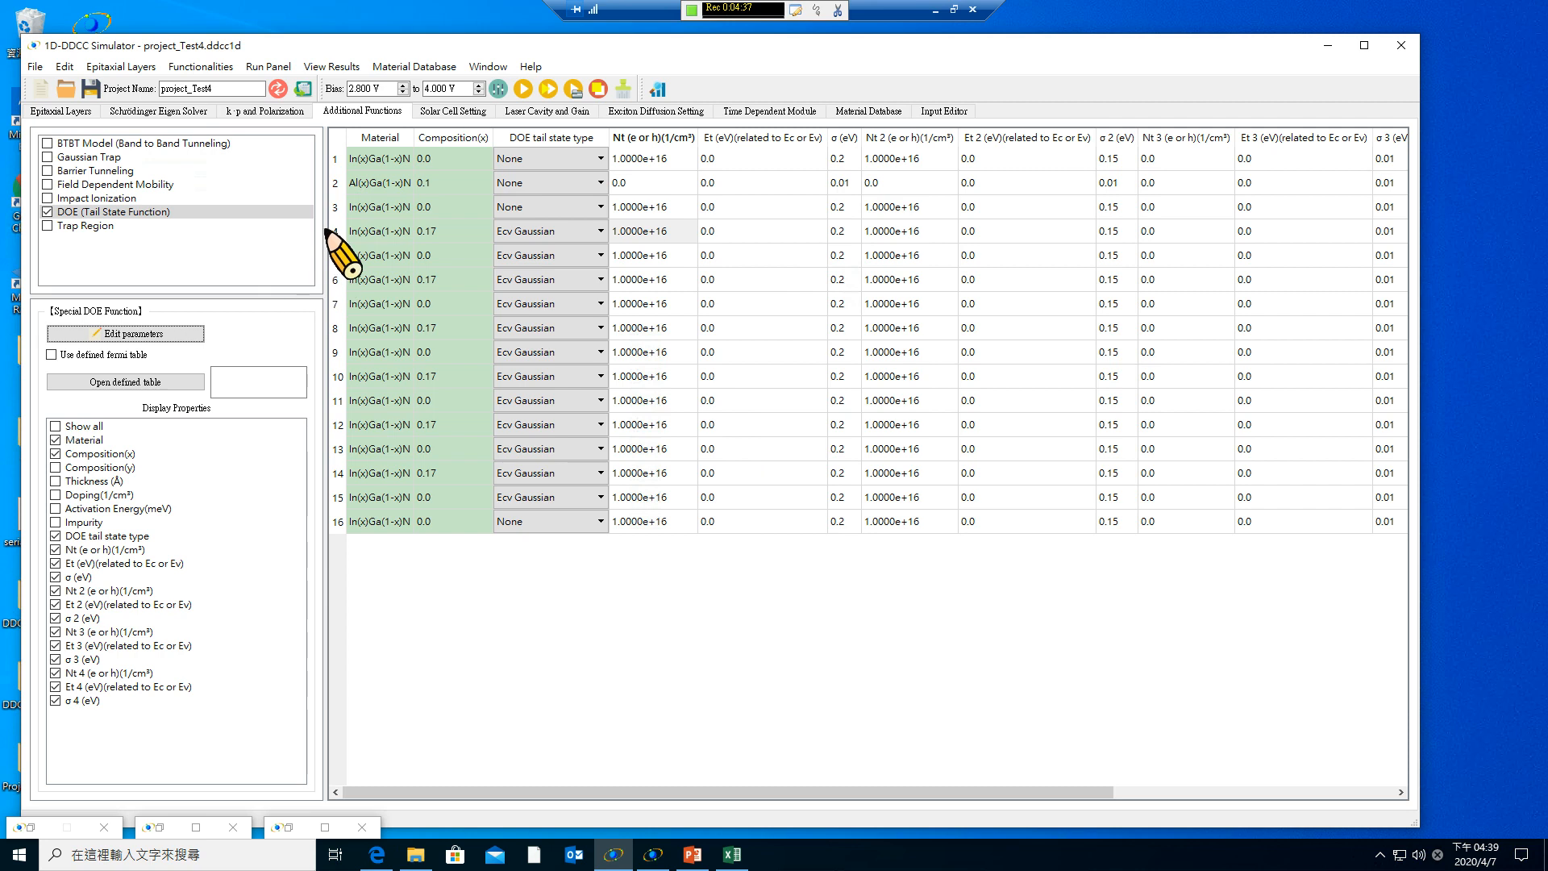
# Accept the contact settings, save project_Test4 and run its simulation, minimizing the simulation log.
pyautogui.click(526, 90)
pyautogui.click(700, 464)
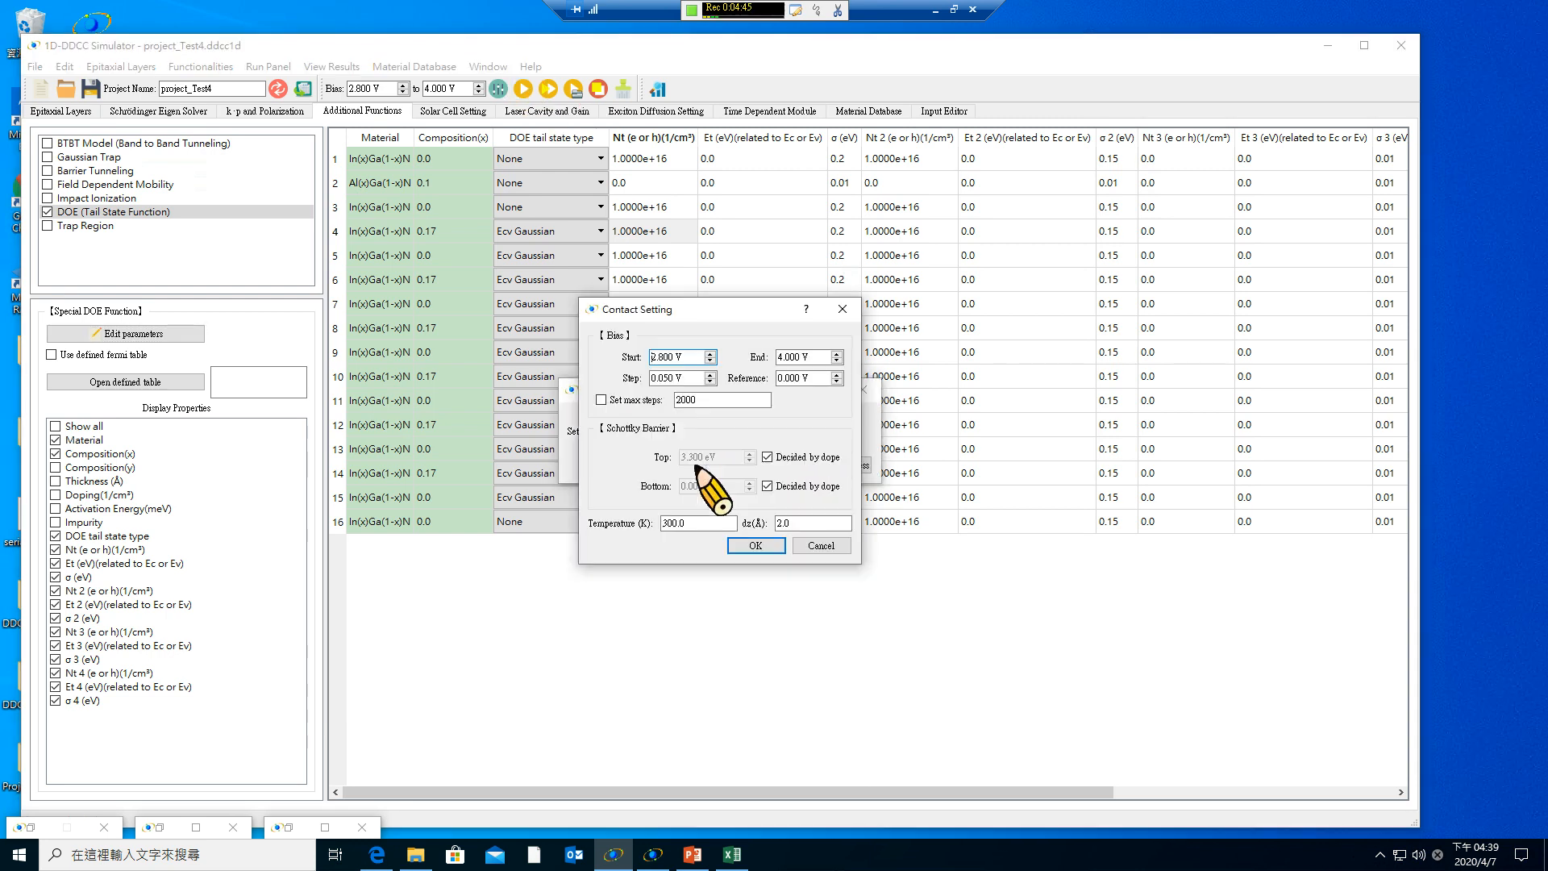
pyautogui.click(756, 546)
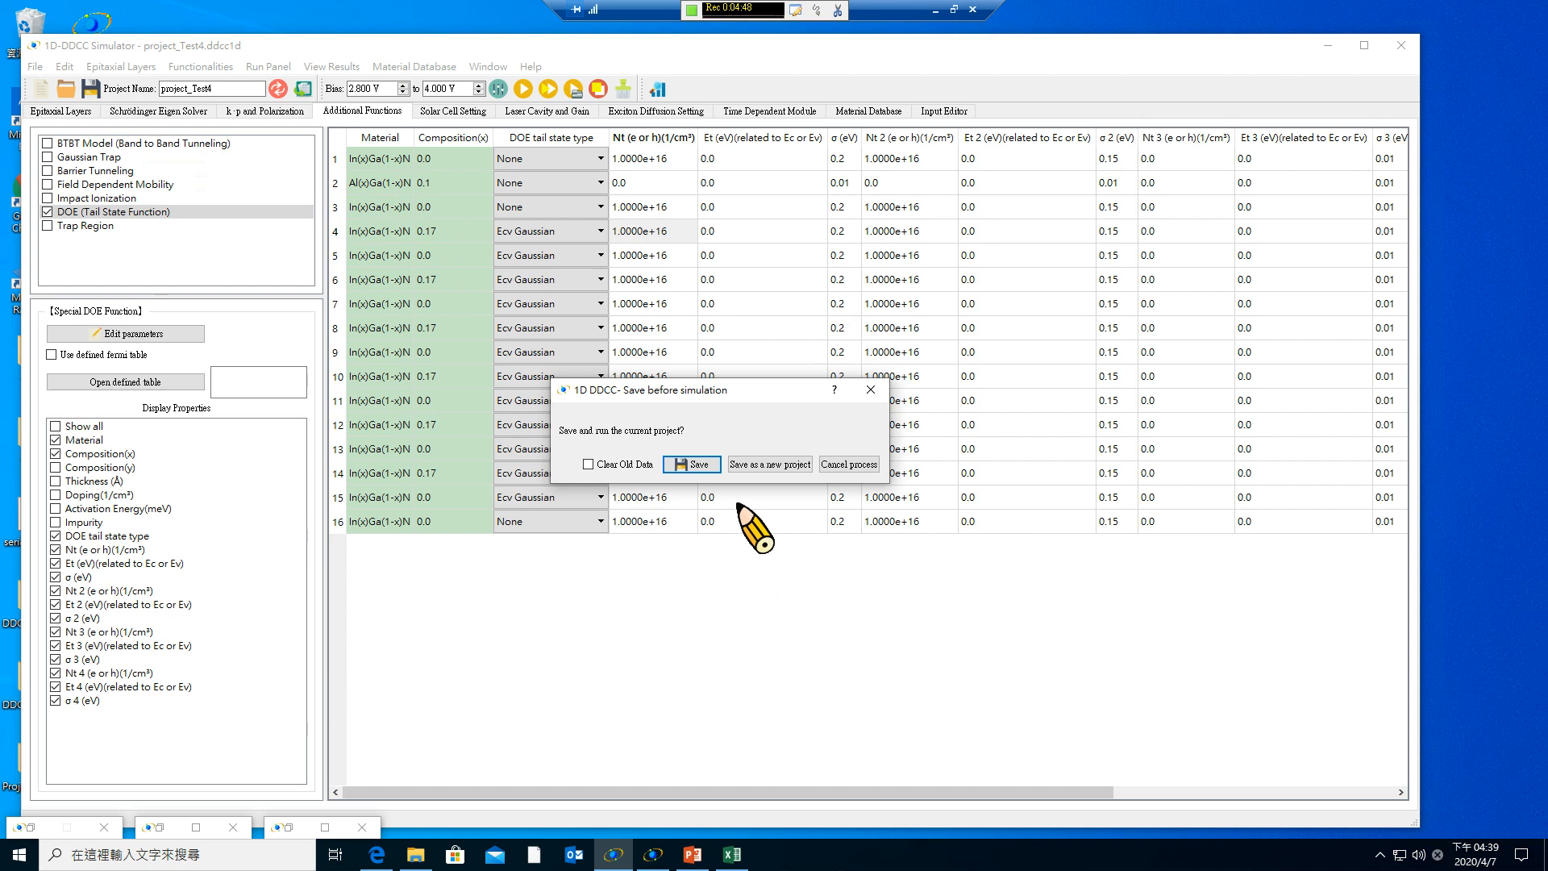
pyautogui.click(695, 465)
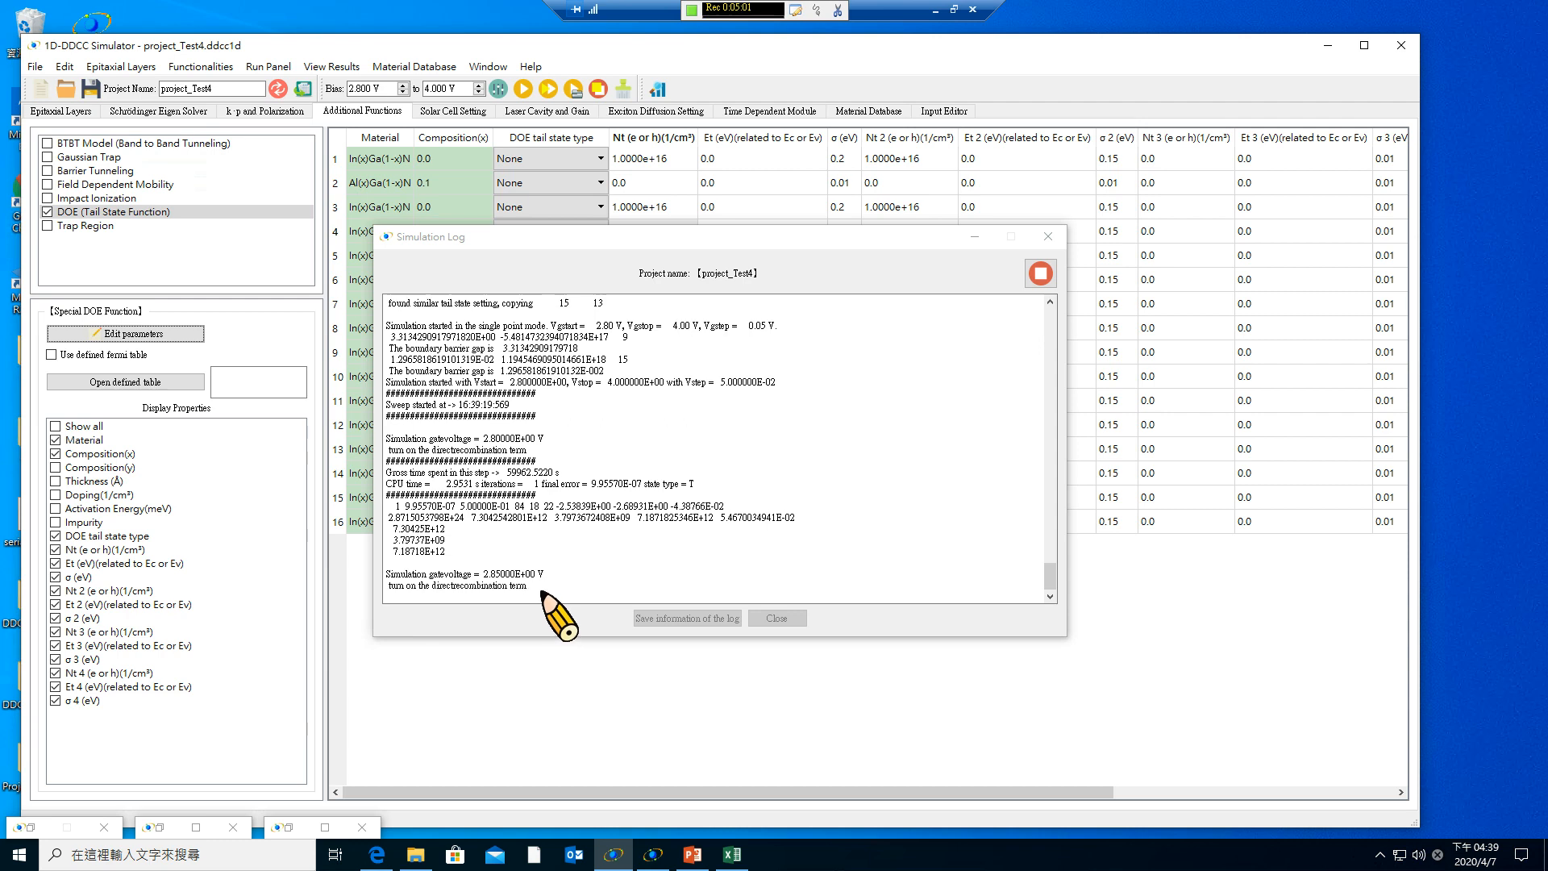
pyautogui.click(972, 236)
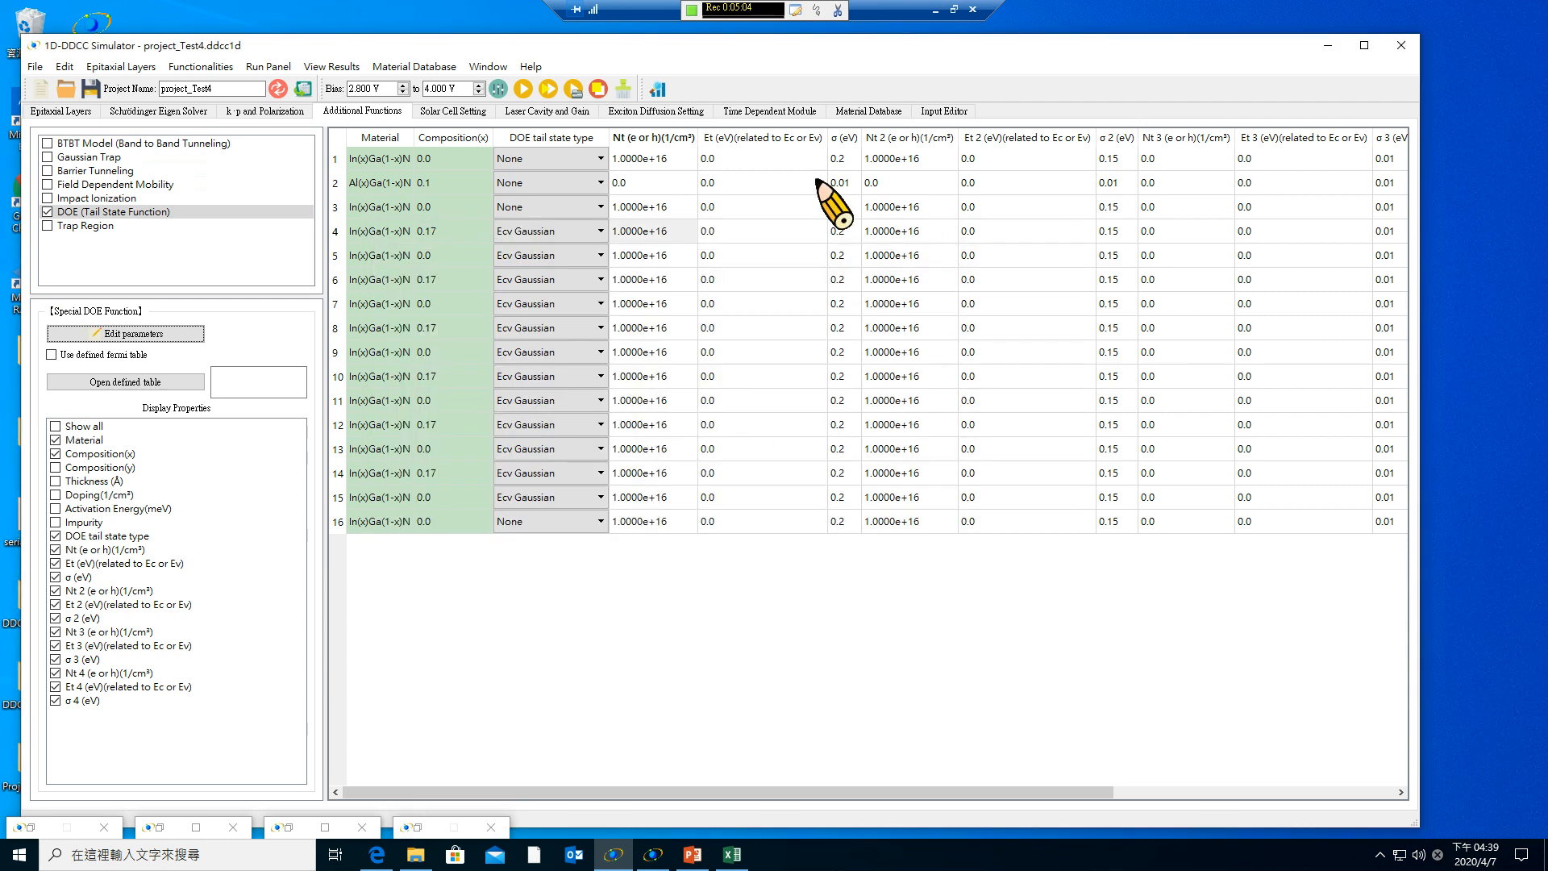
# Open the simulation results and plot the IV Curve (Left Current) of project_Test4.
pyautogui.click(658, 88)
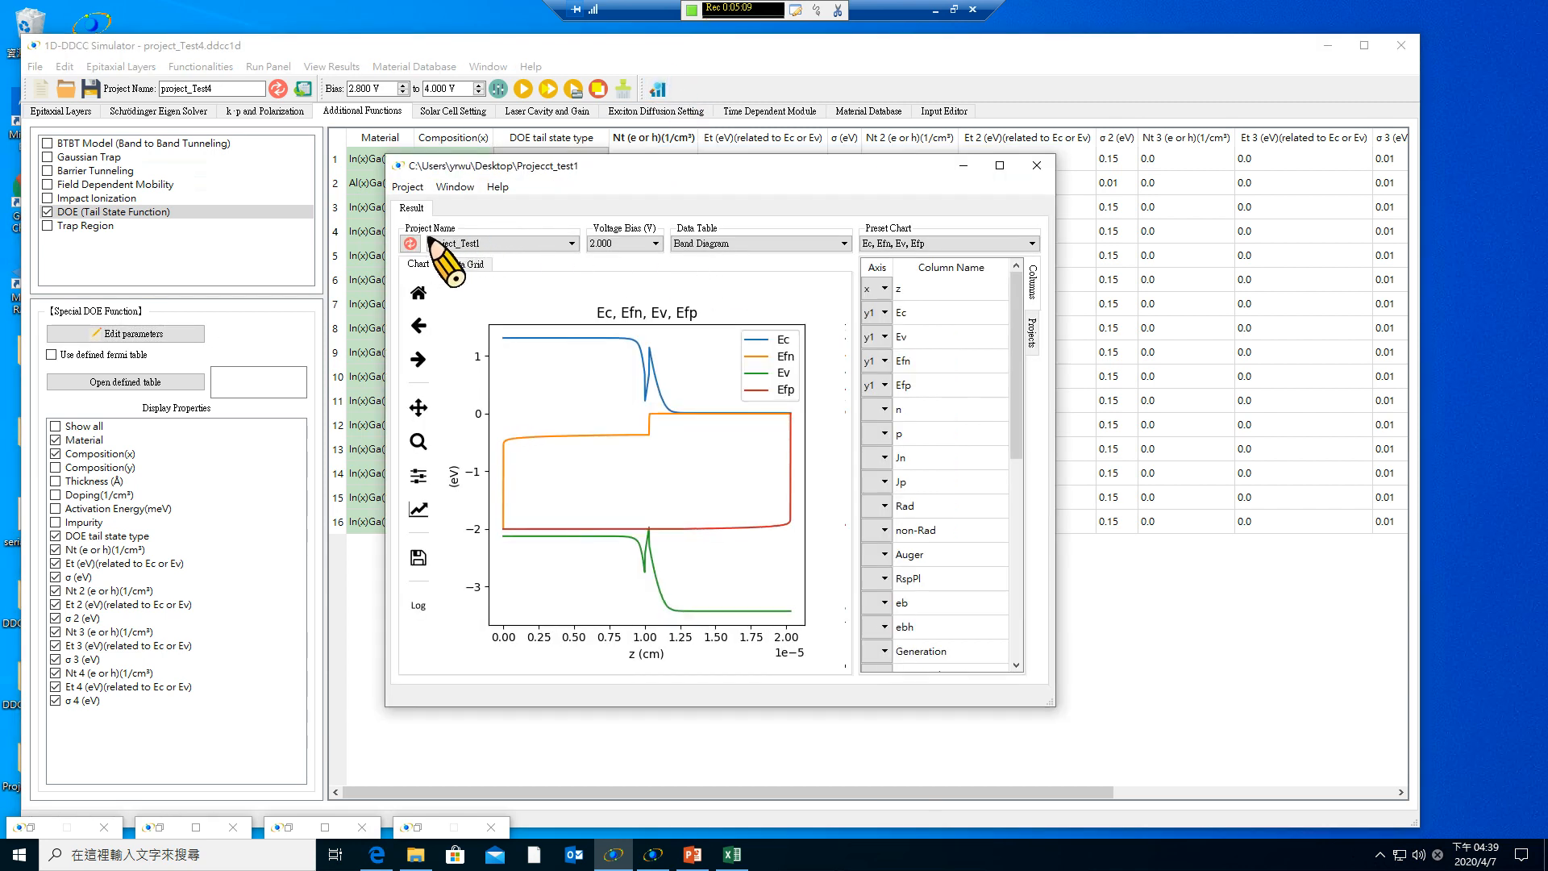
pyautogui.click(437, 244)
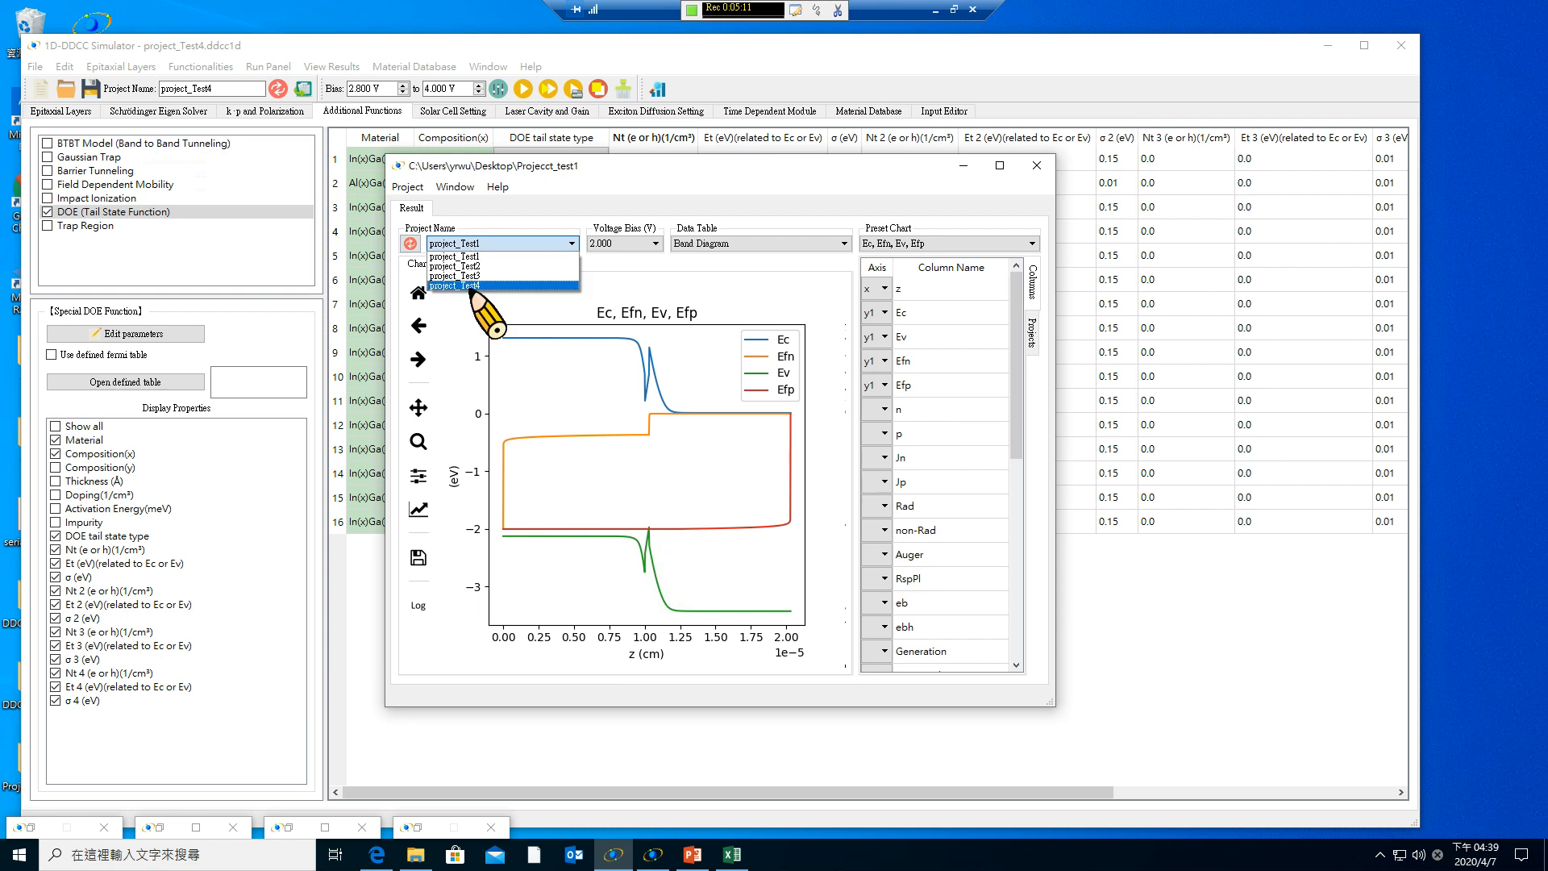
pyautogui.click(470, 291)
pyautogui.click(472, 243)
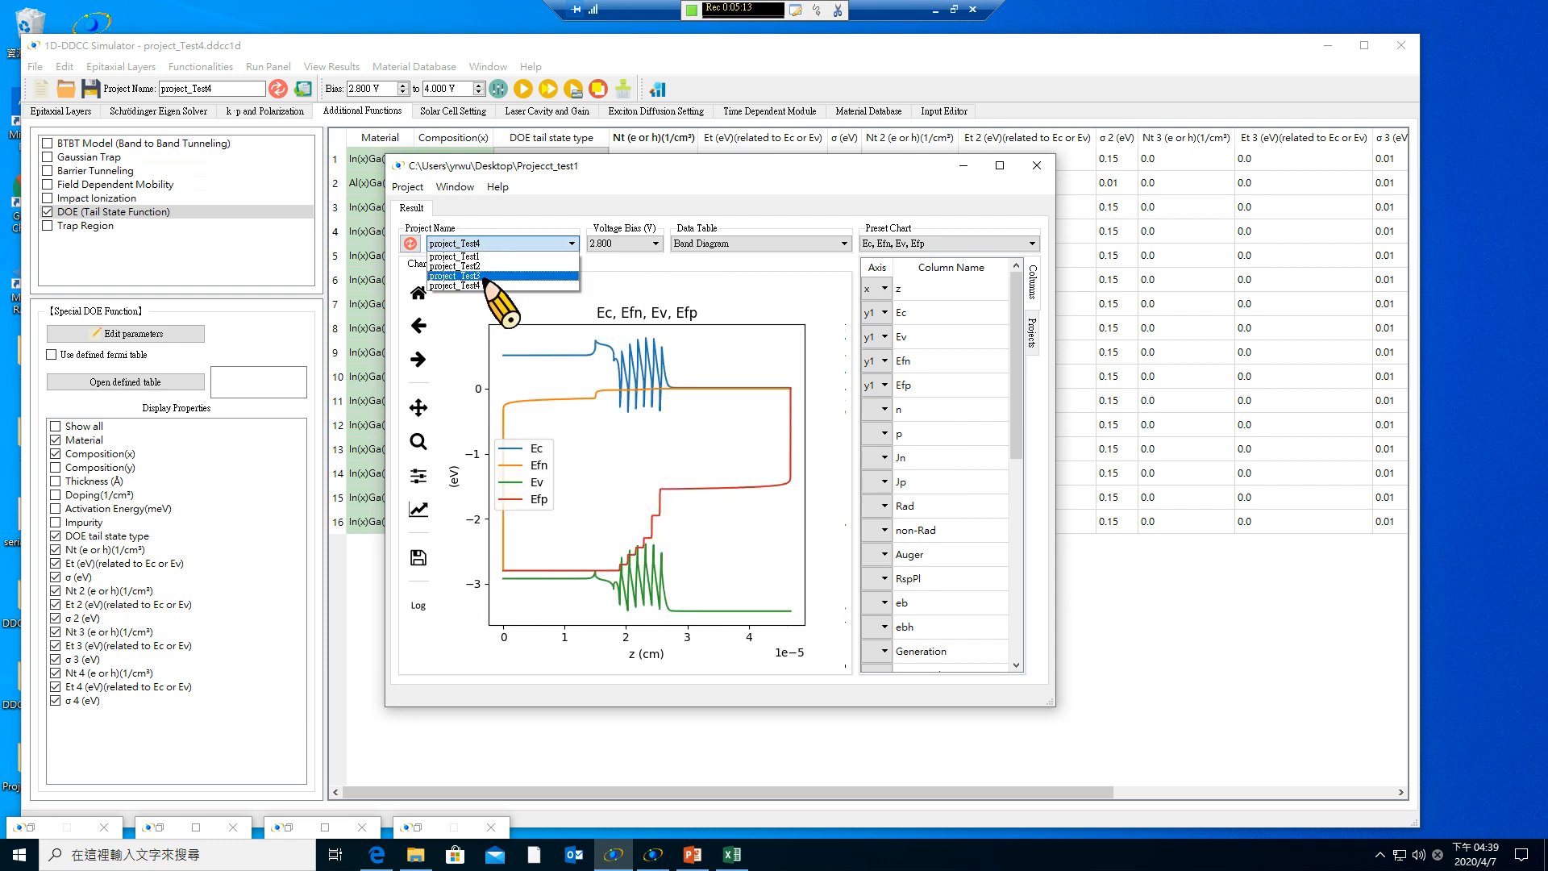
pyautogui.click(479, 286)
pyautogui.click(765, 244)
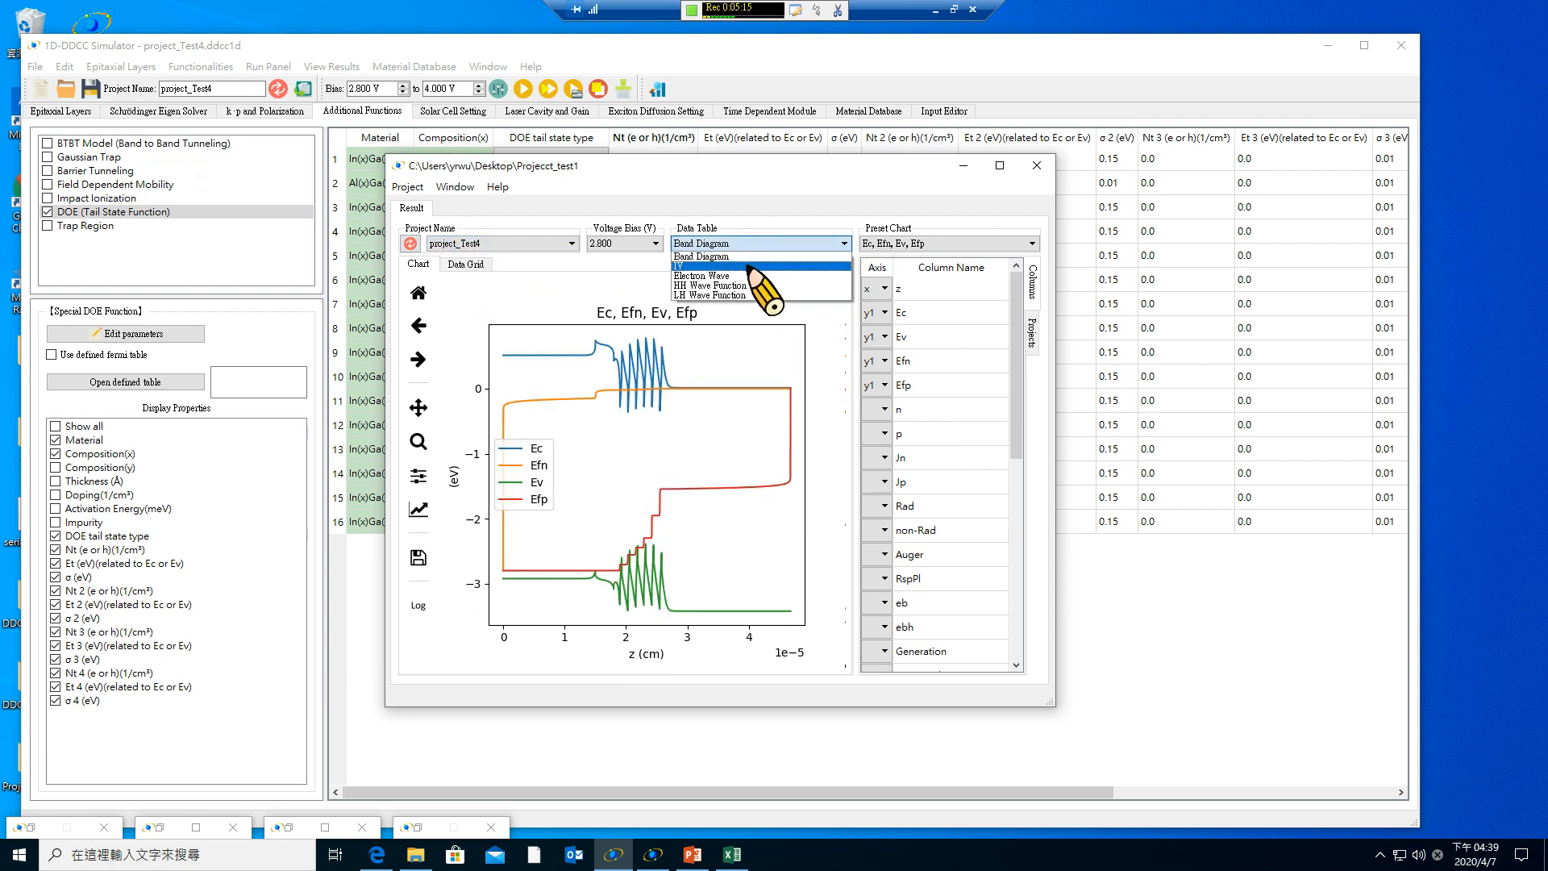
pyautogui.click(763, 299)
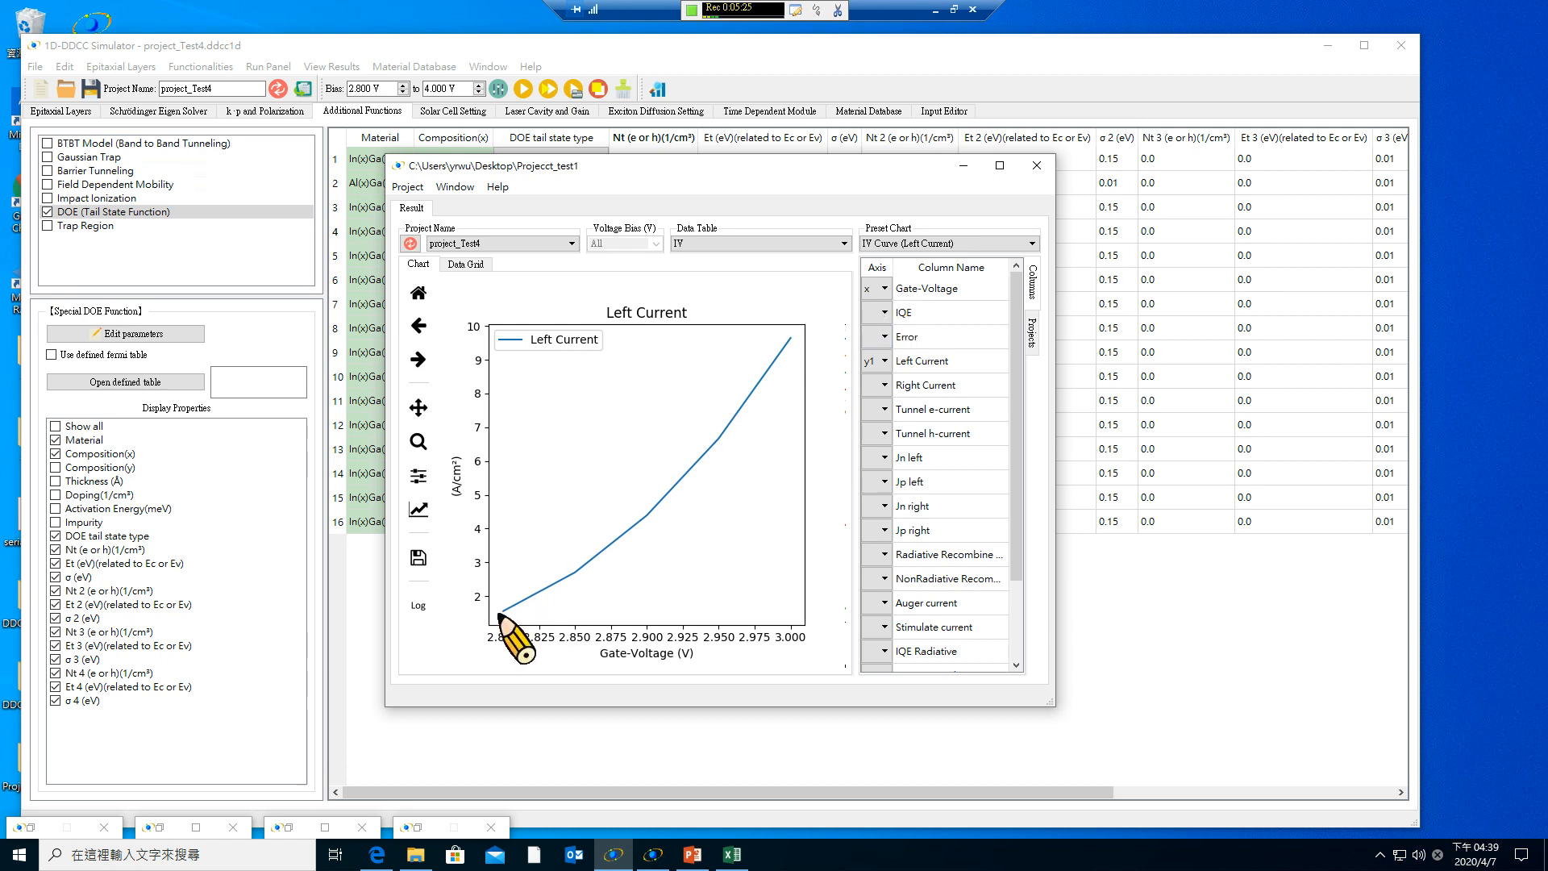
pyautogui.click(911, 245)
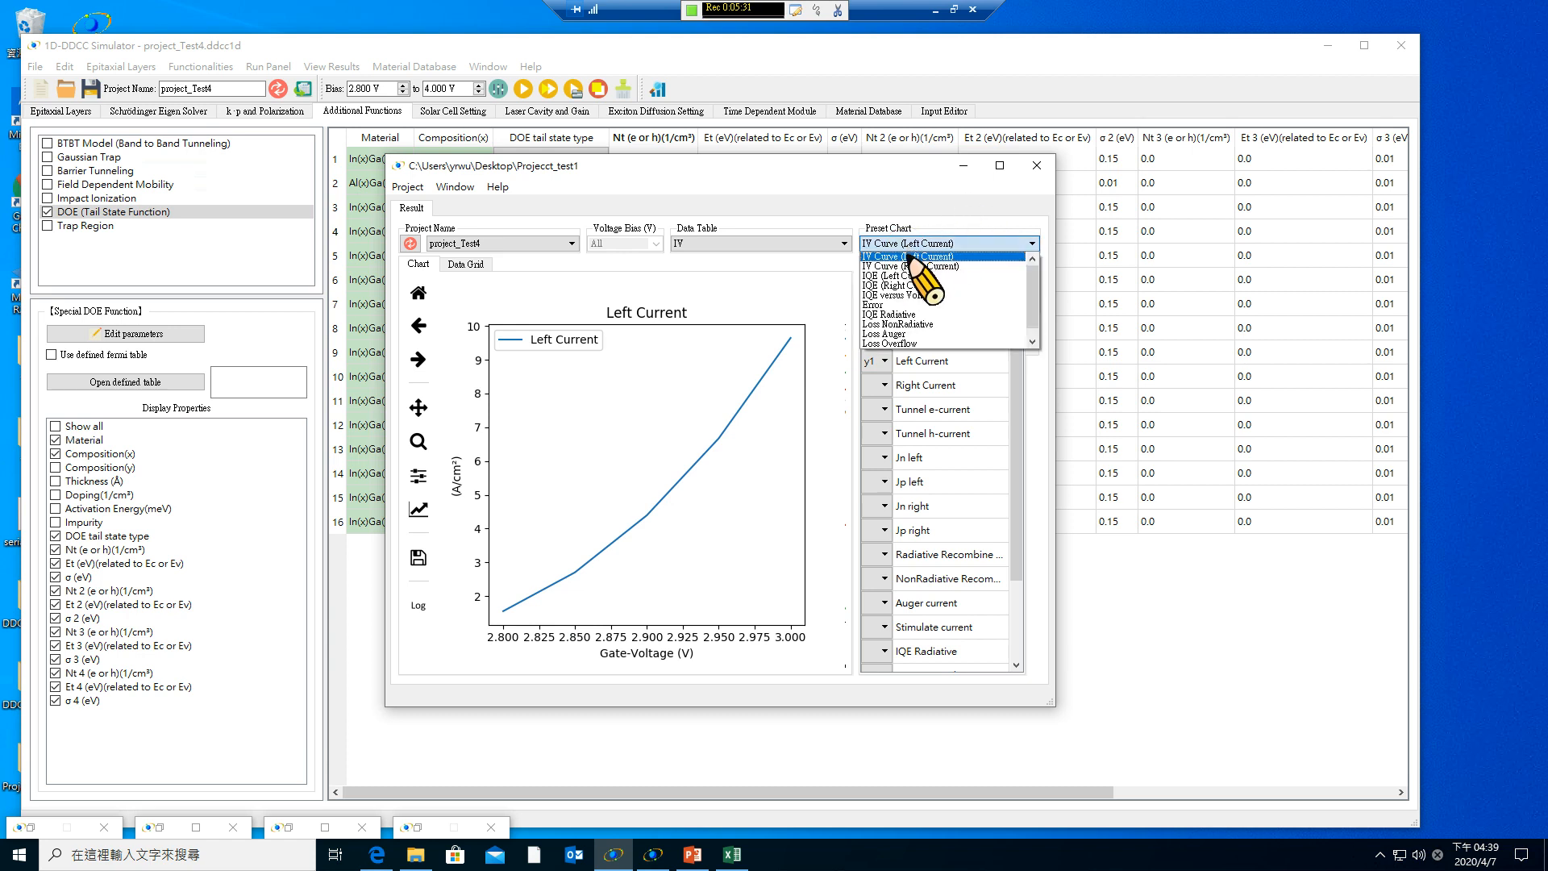
pyautogui.click(909, 256)
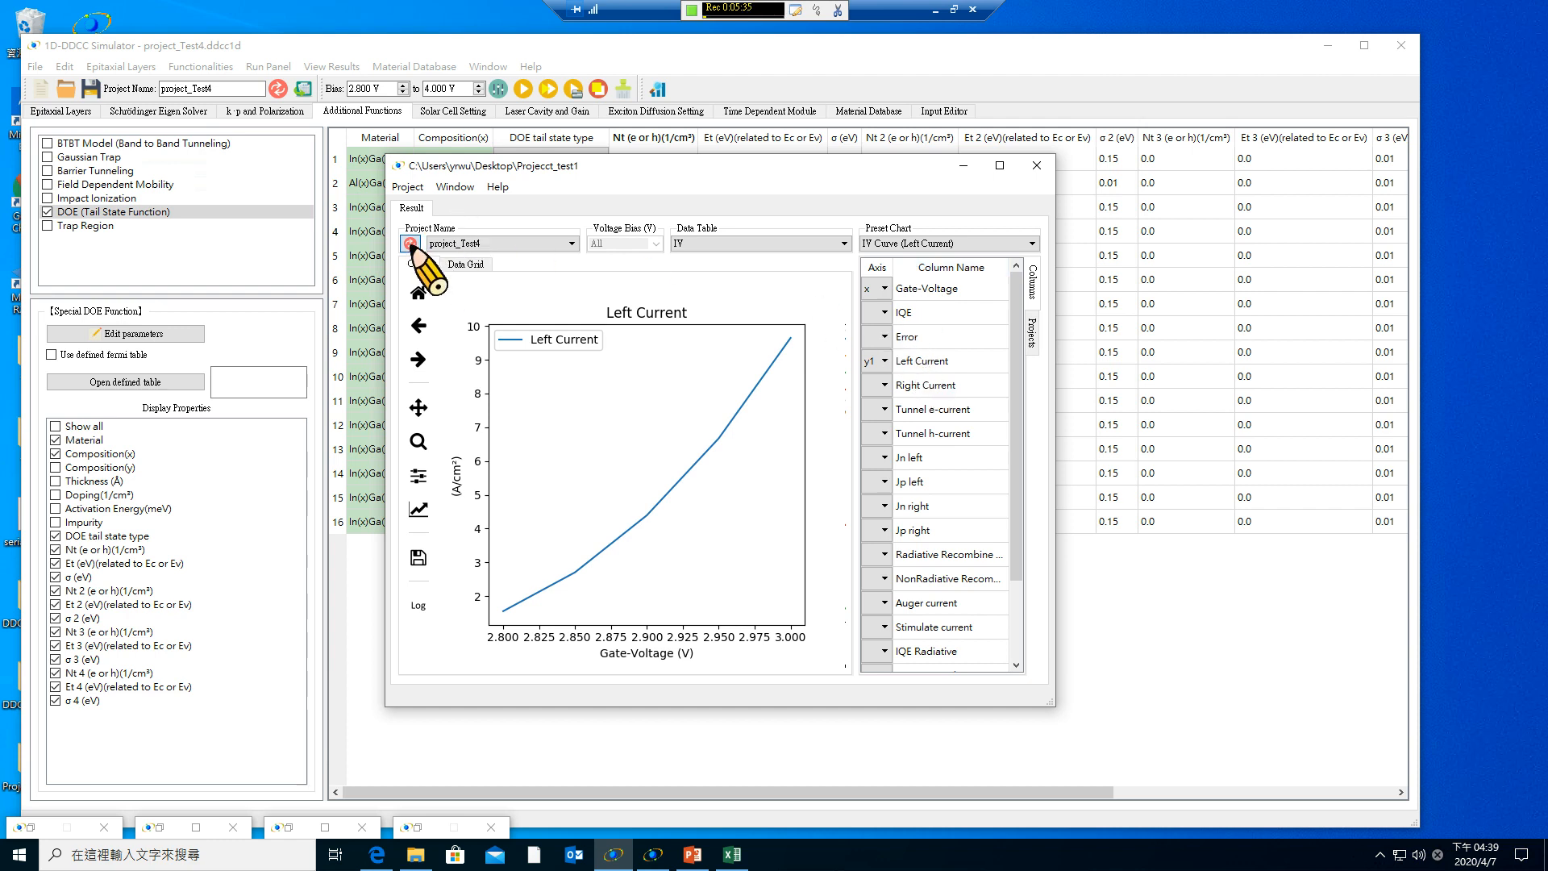
# Refresh the result projects and show the IV curve of project_Test1 on a log scale.
pyautogui.click(410, 244)
pyautogui.click(786, 244)
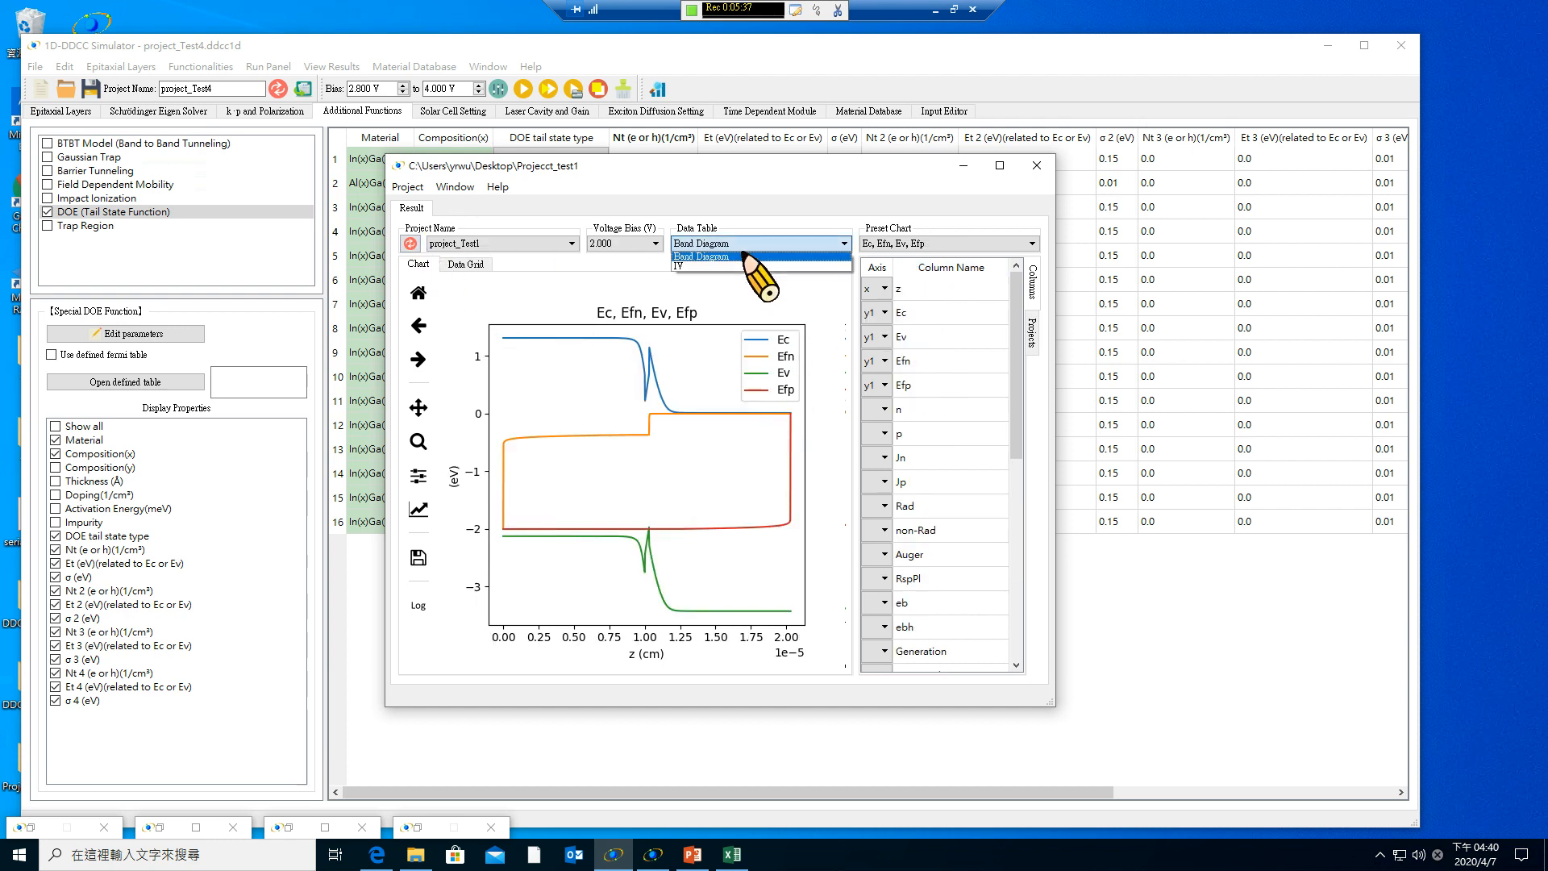
pyautogui.click(736, 266)
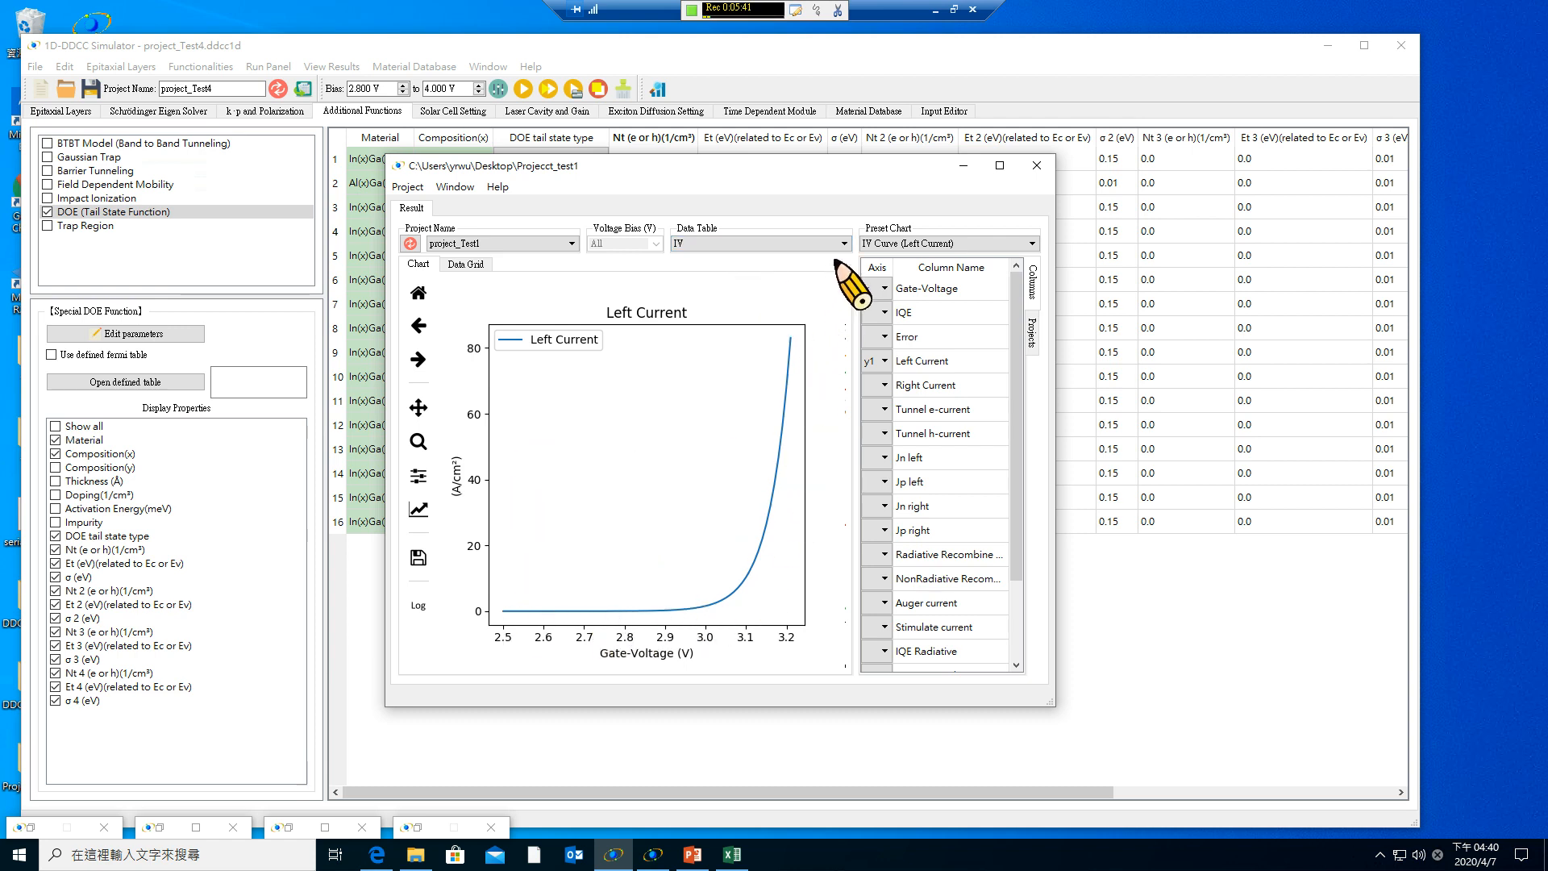
pyautogui.click(418, 606)
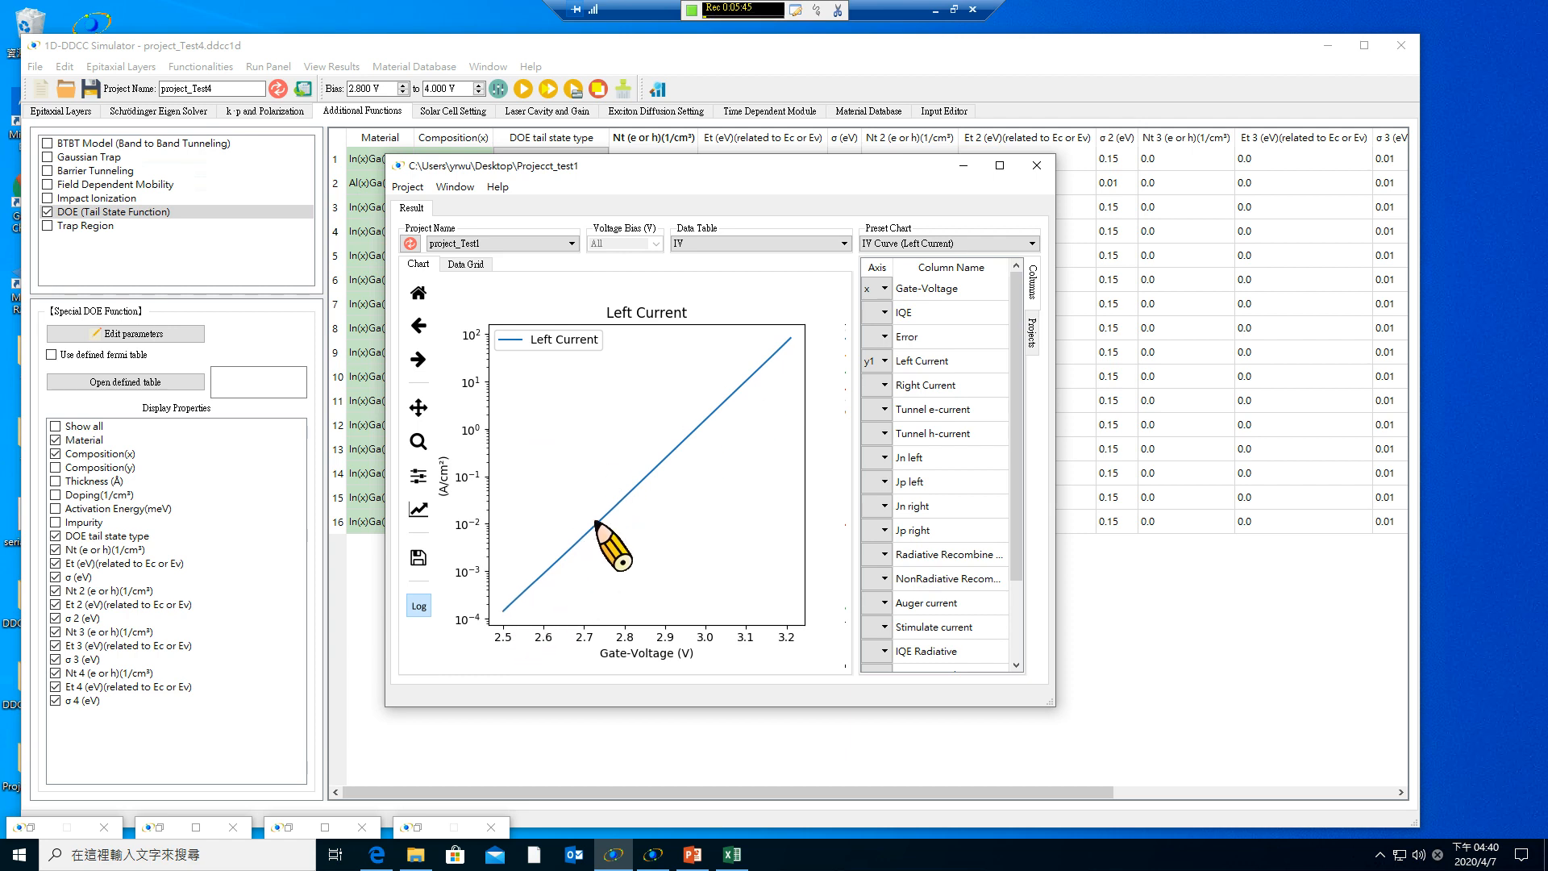
# Switch the results to project_Test4 and show its IV curve on a log scale.
pyautogui.click(508, 245)
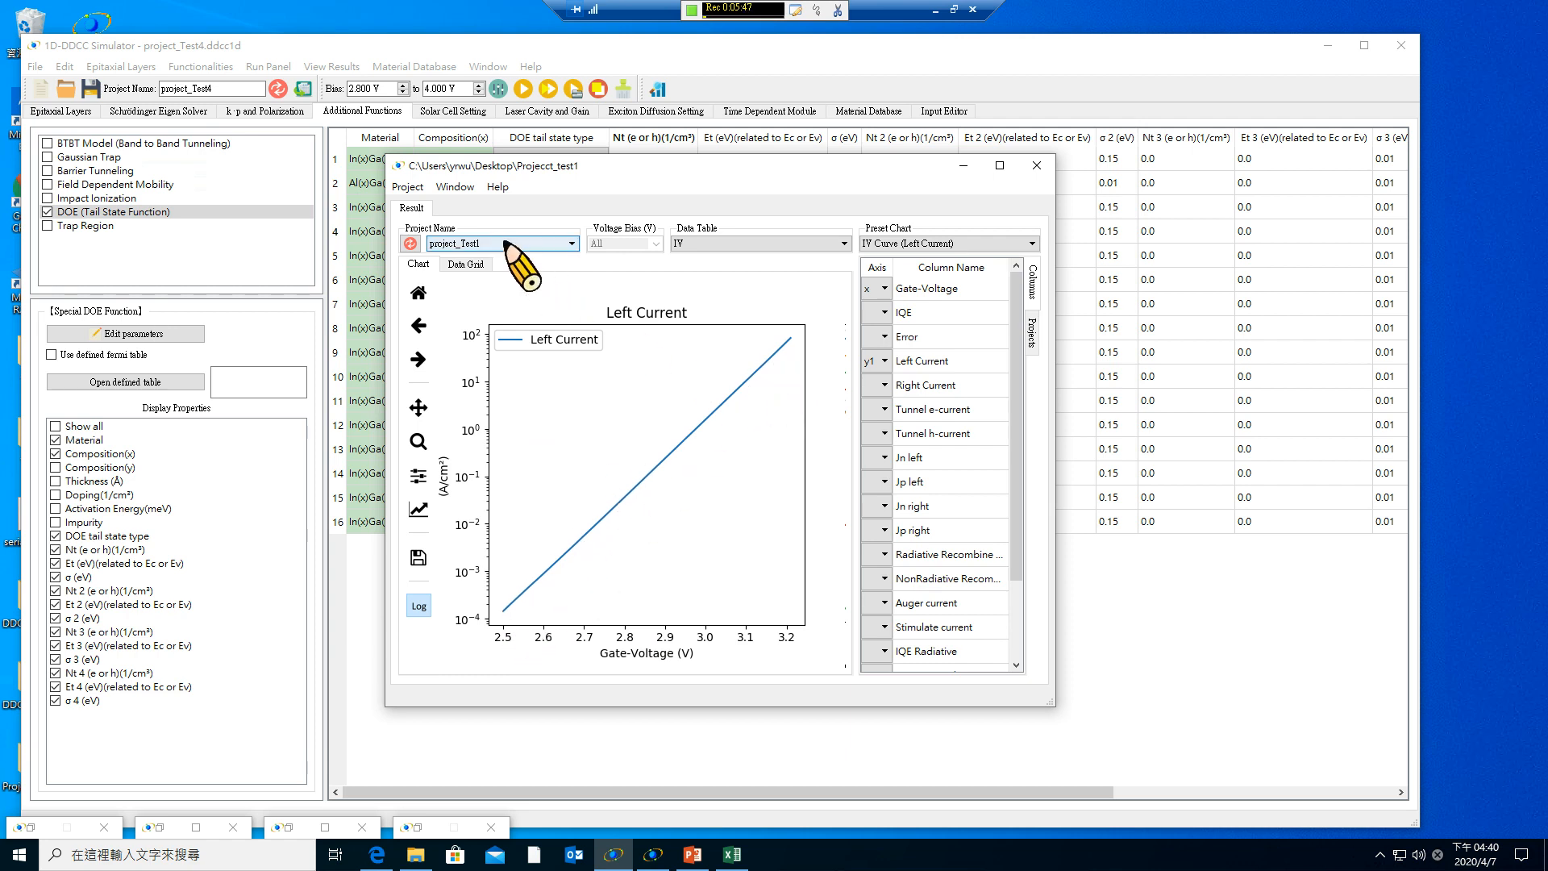
pyautogui.click(482, 285)
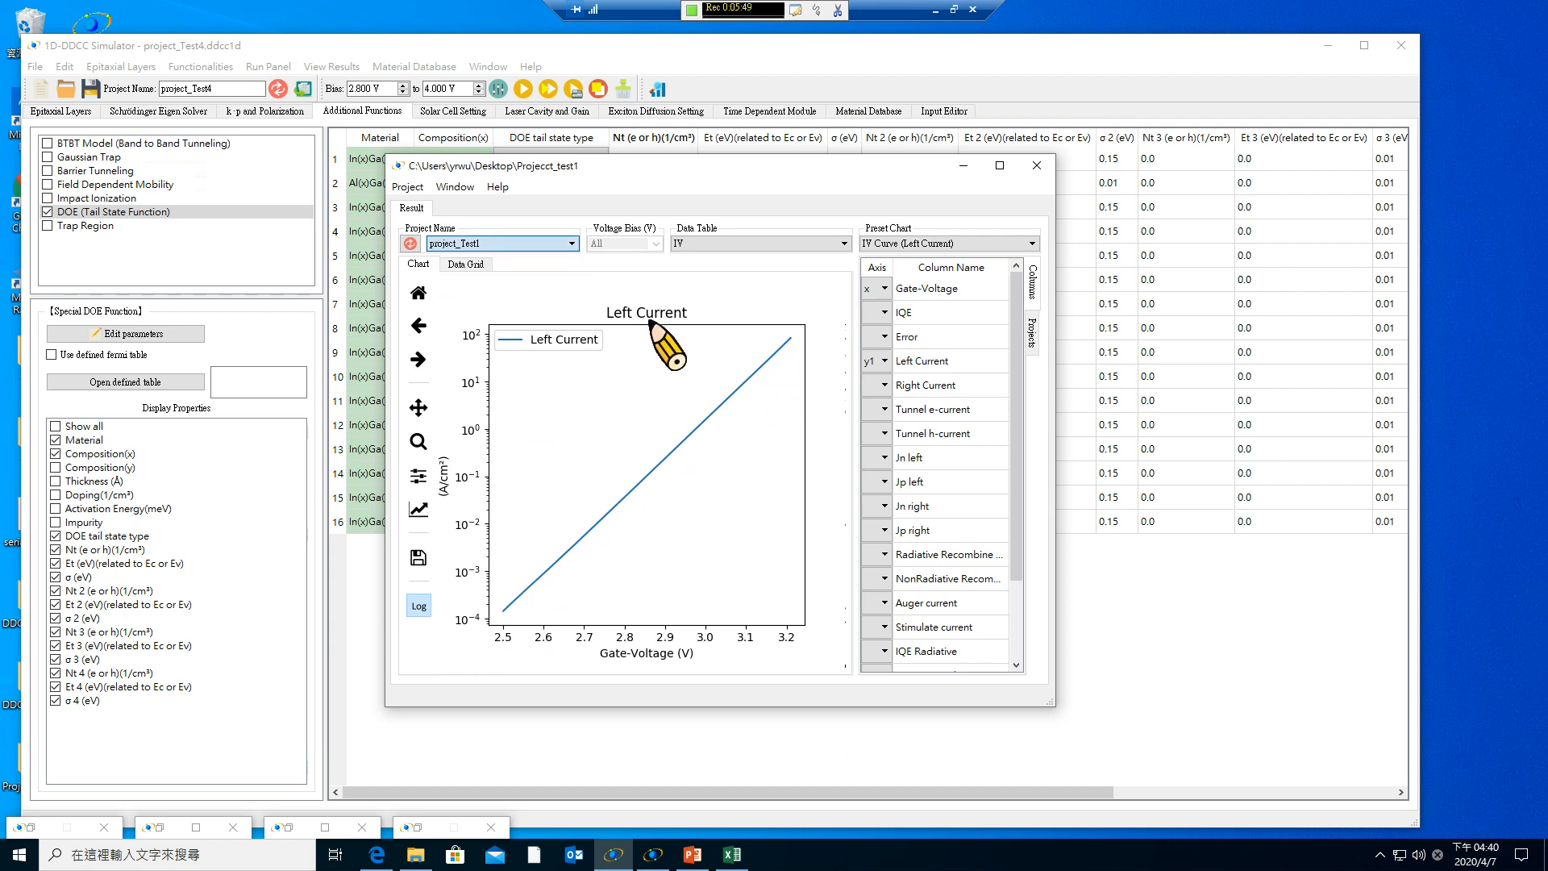
pyautogui.click(698, 244)
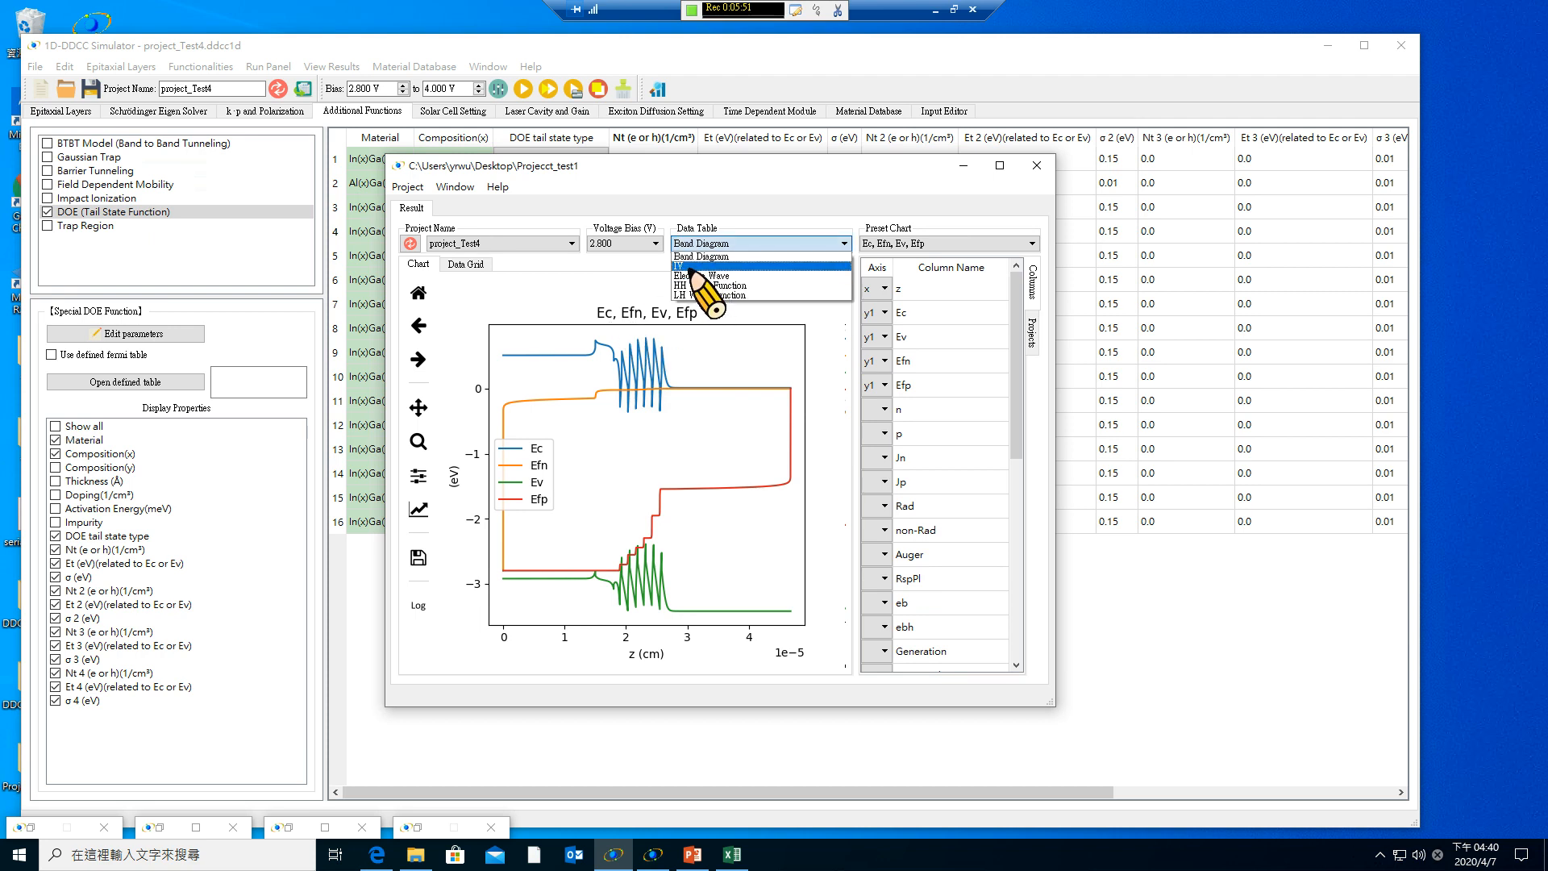
pyautogui.click(692, 266)
pyautogui.click(424, 608)
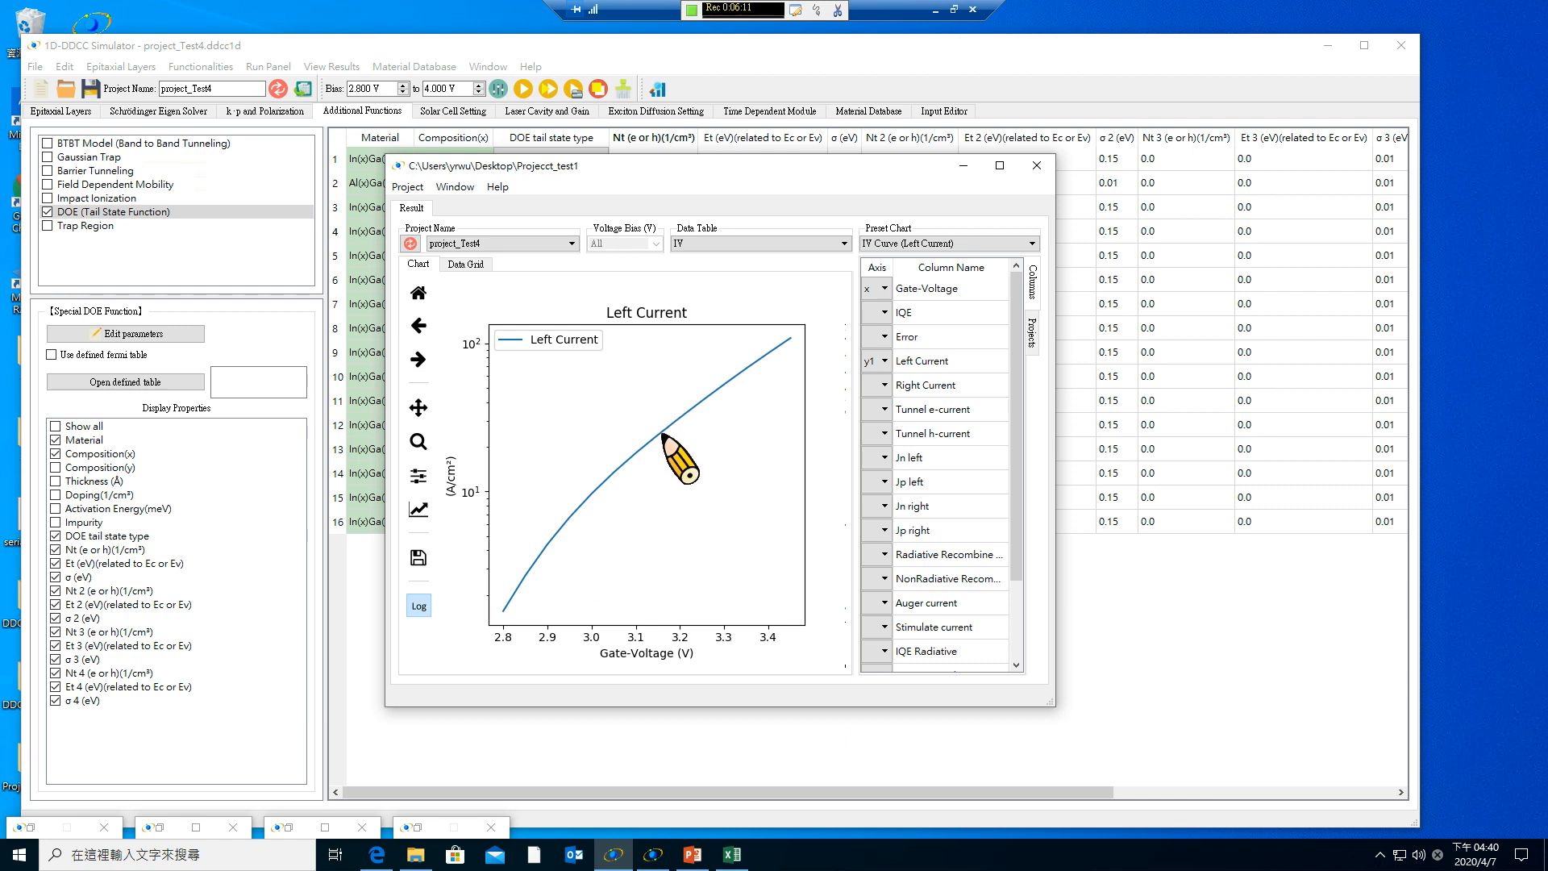
# View project_Test4's Electron Wave data, return to its Band Diagram, and look through the available voltage biases and data tables.
pyautogui.click(705, 243)
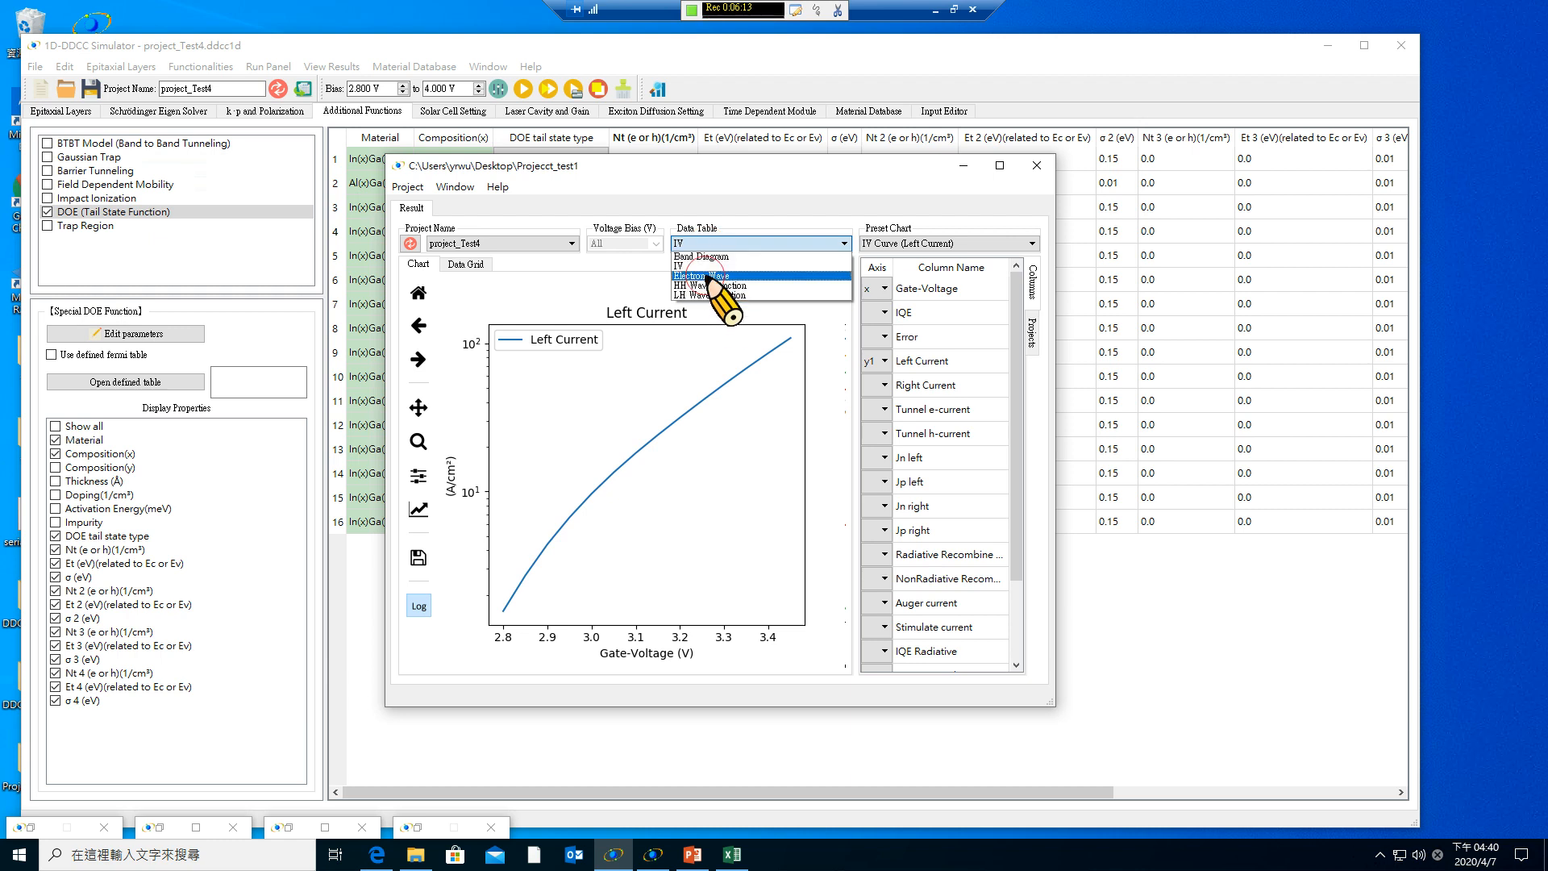
pyautogui.click(705, 275)
pyautogui.click(716, 242)
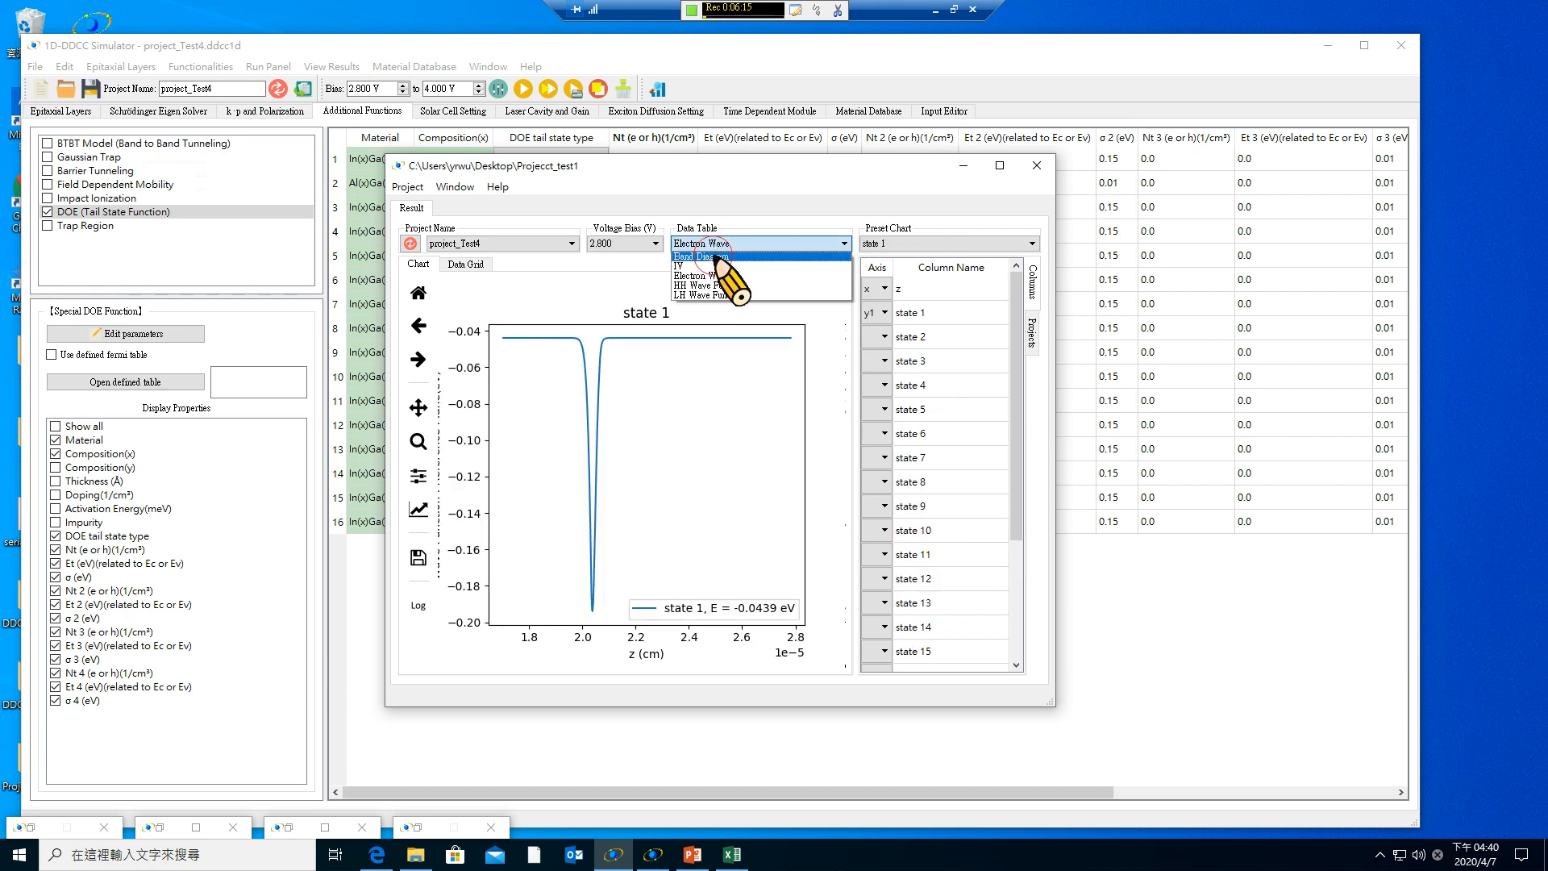
pyautogui.click(716, 255)
pyautogui.click(500, 243)
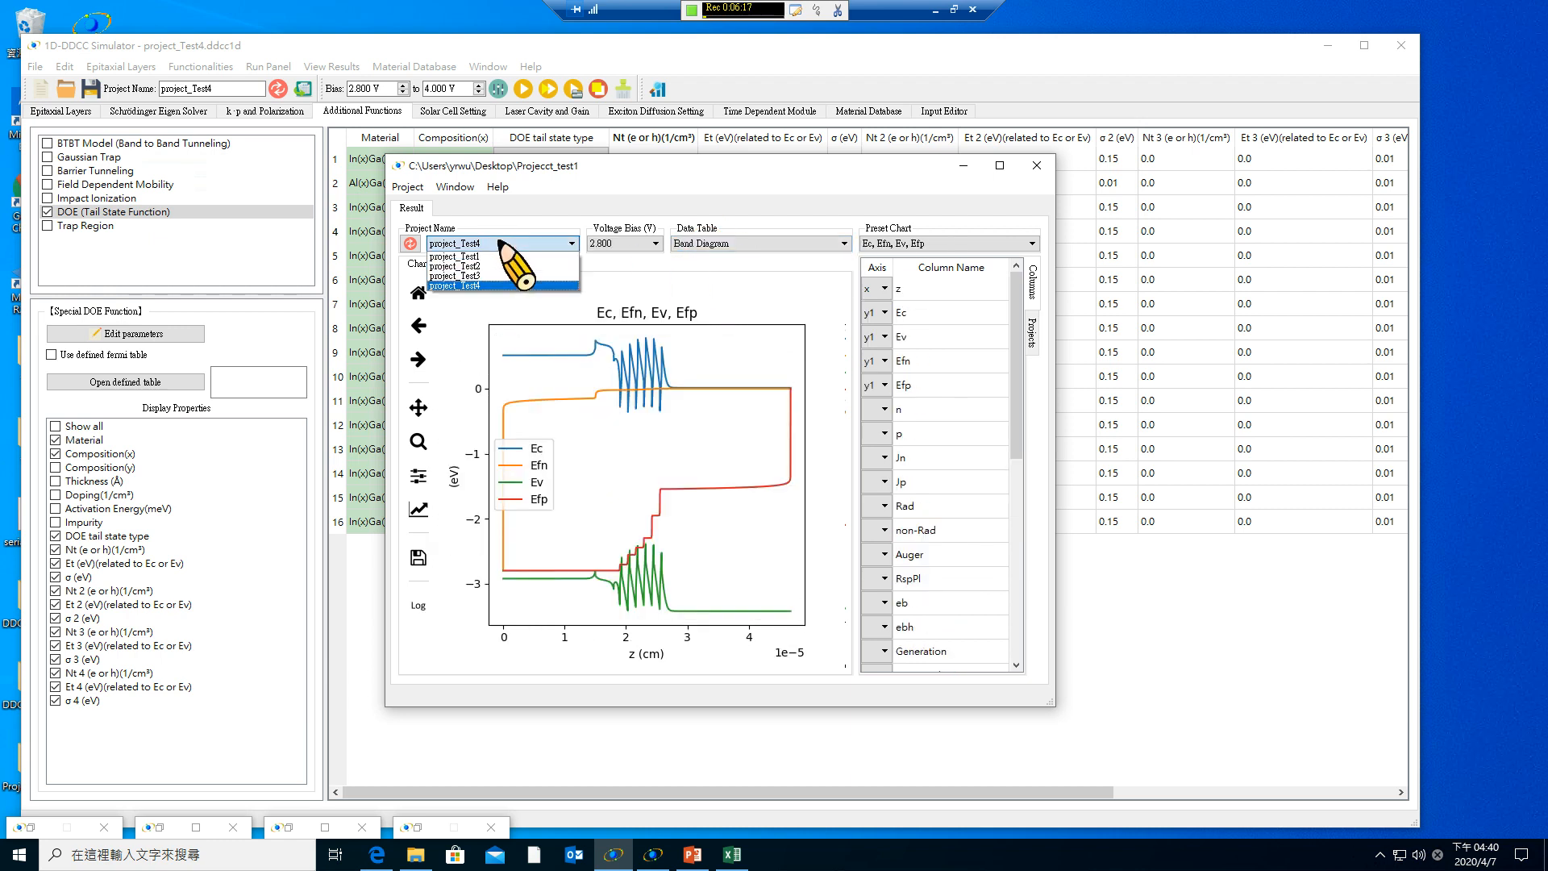
pyautogui.click(477, 286)
pyautogui.click(656, 243)
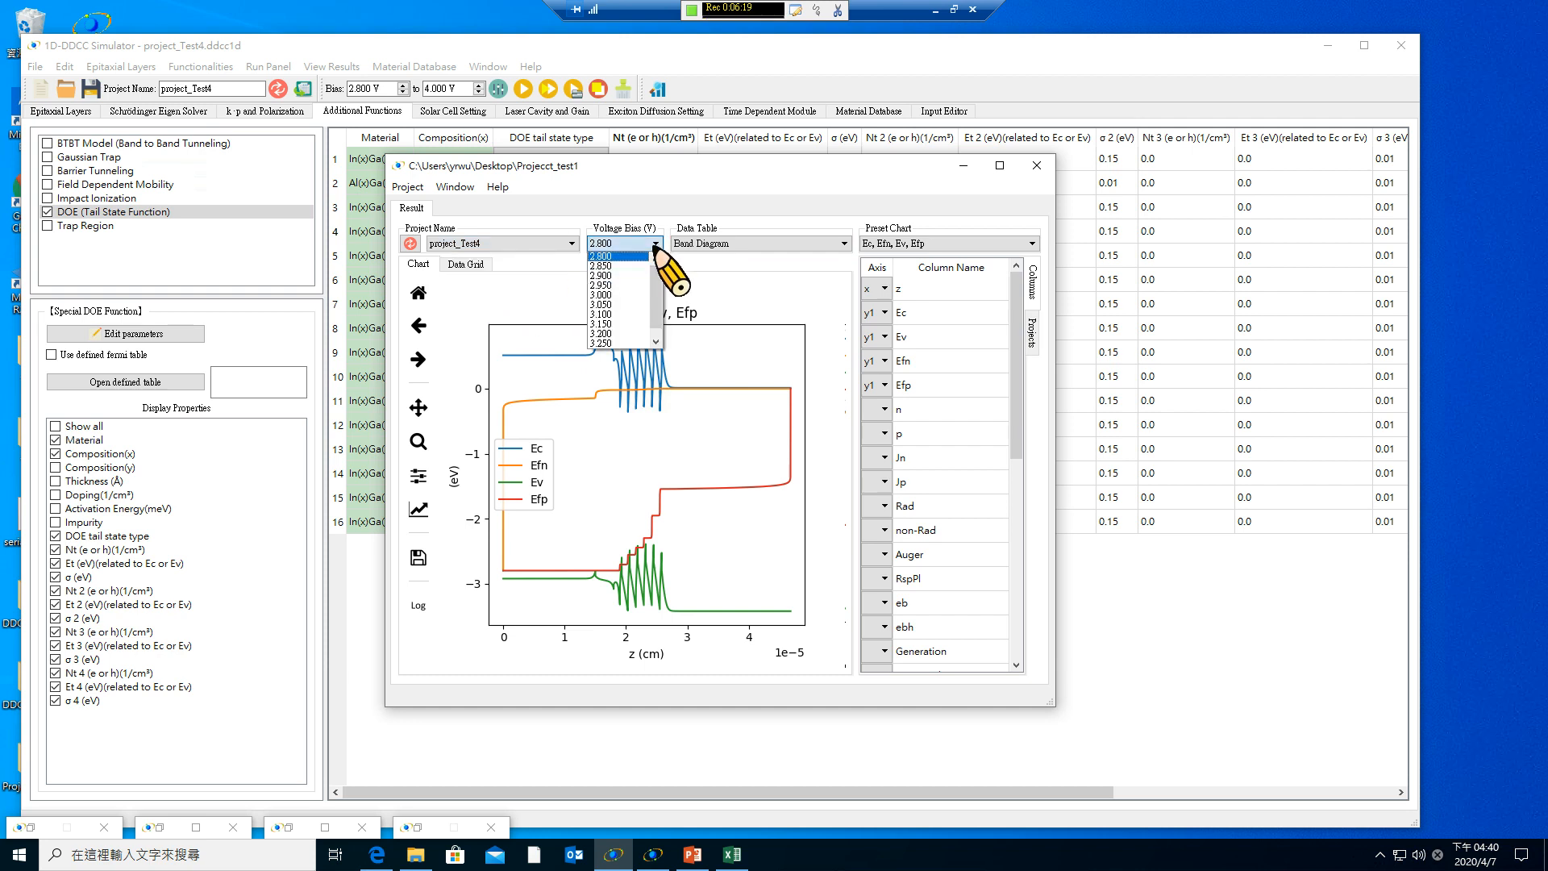
pyautogui.click(715, 242)
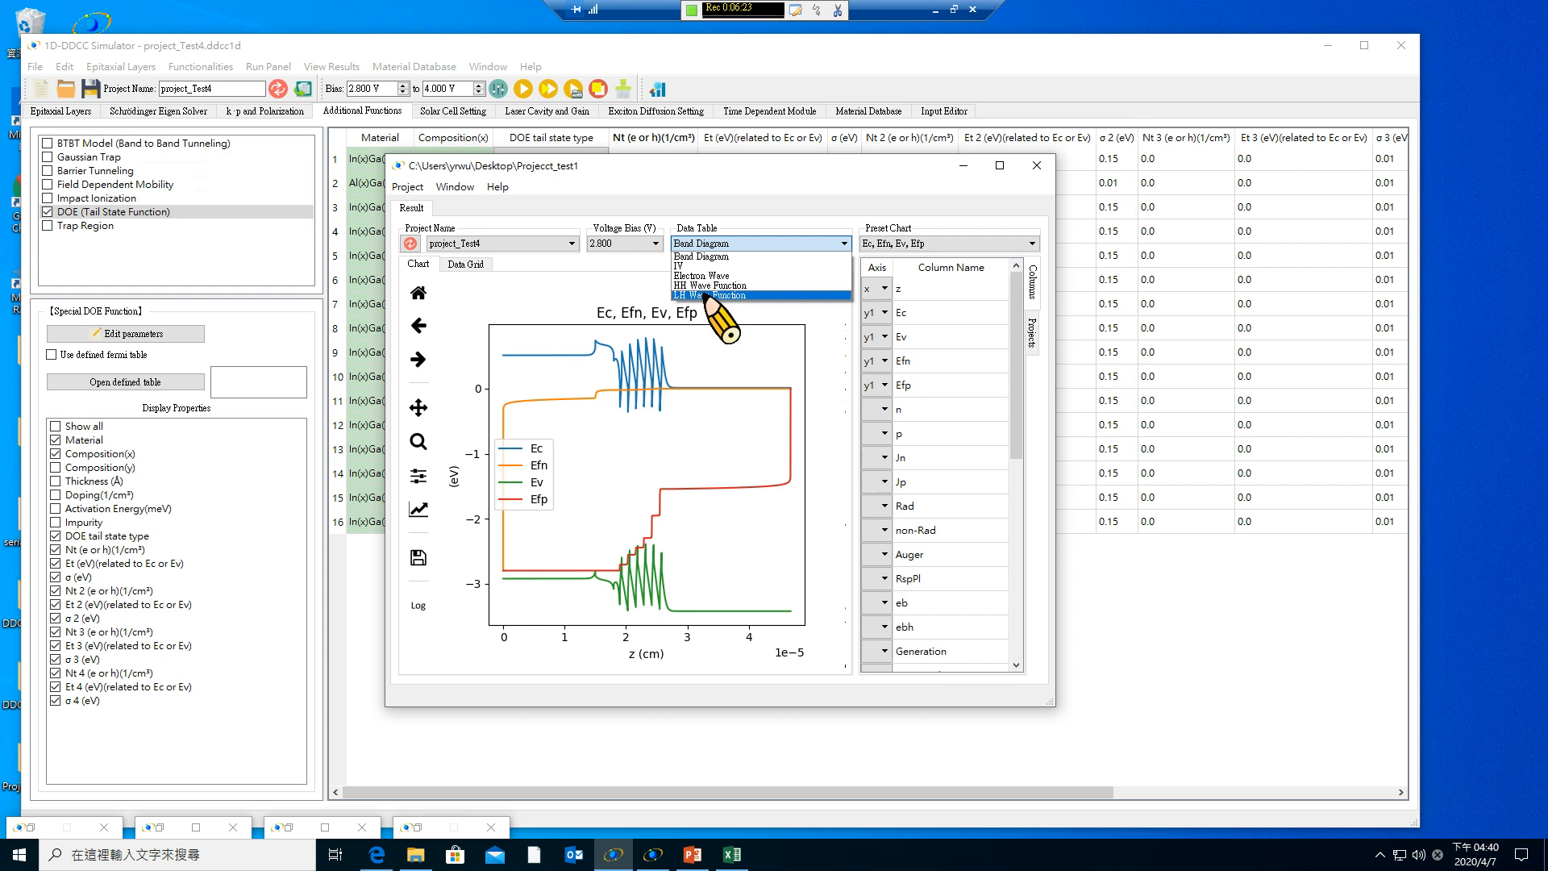
pyautogui.click(822, 324)
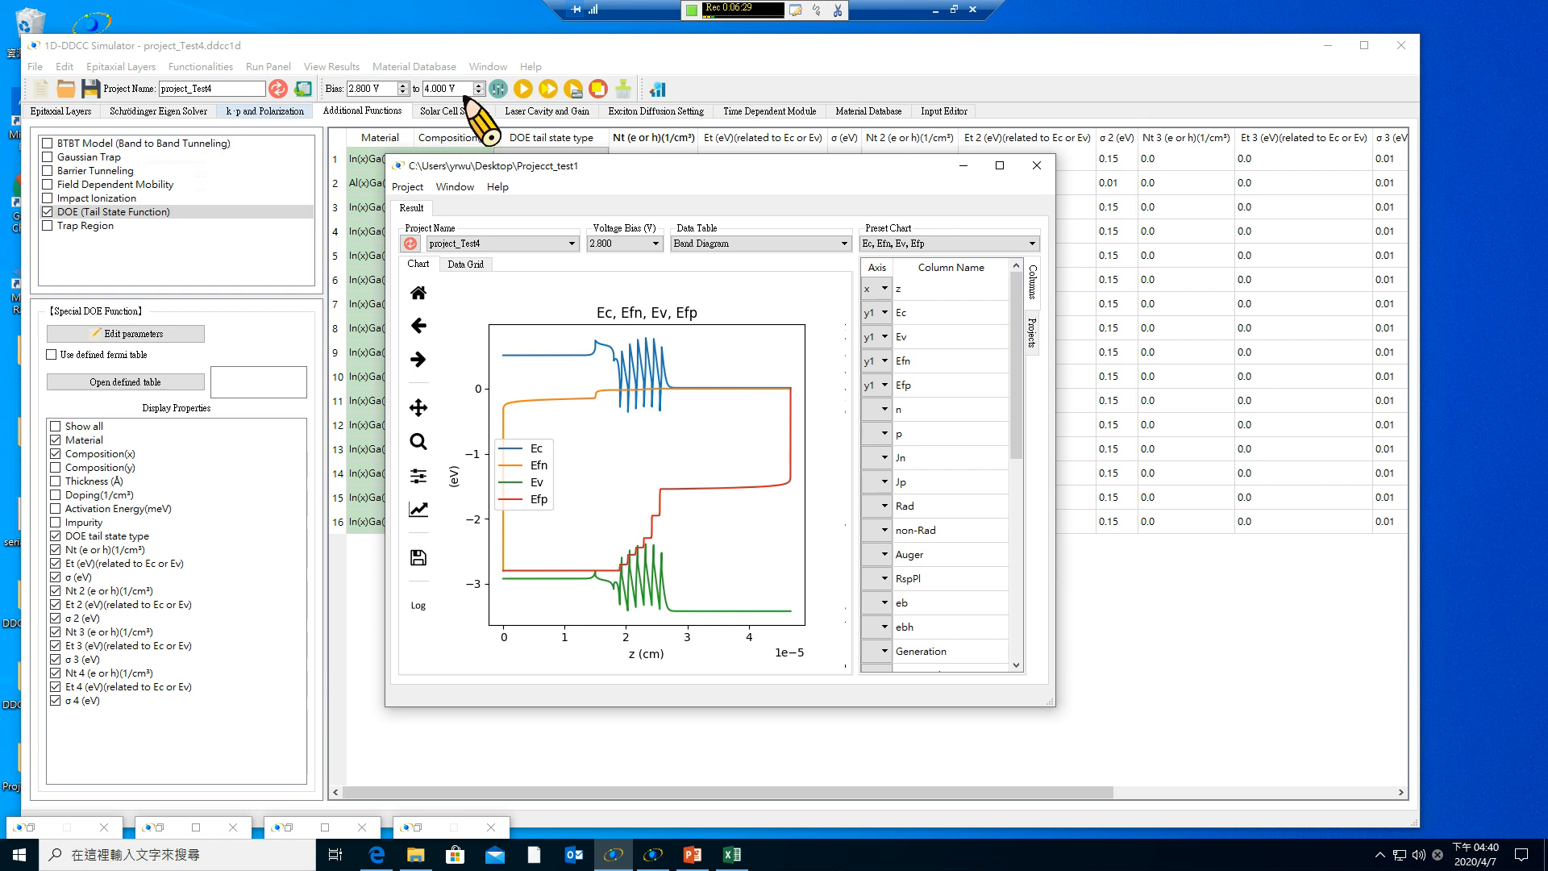
# Close the results window and enable Calculate PL/EL/gain in the Schrödinger Eigen Solver settings.
pyautogui.click(193, 112)
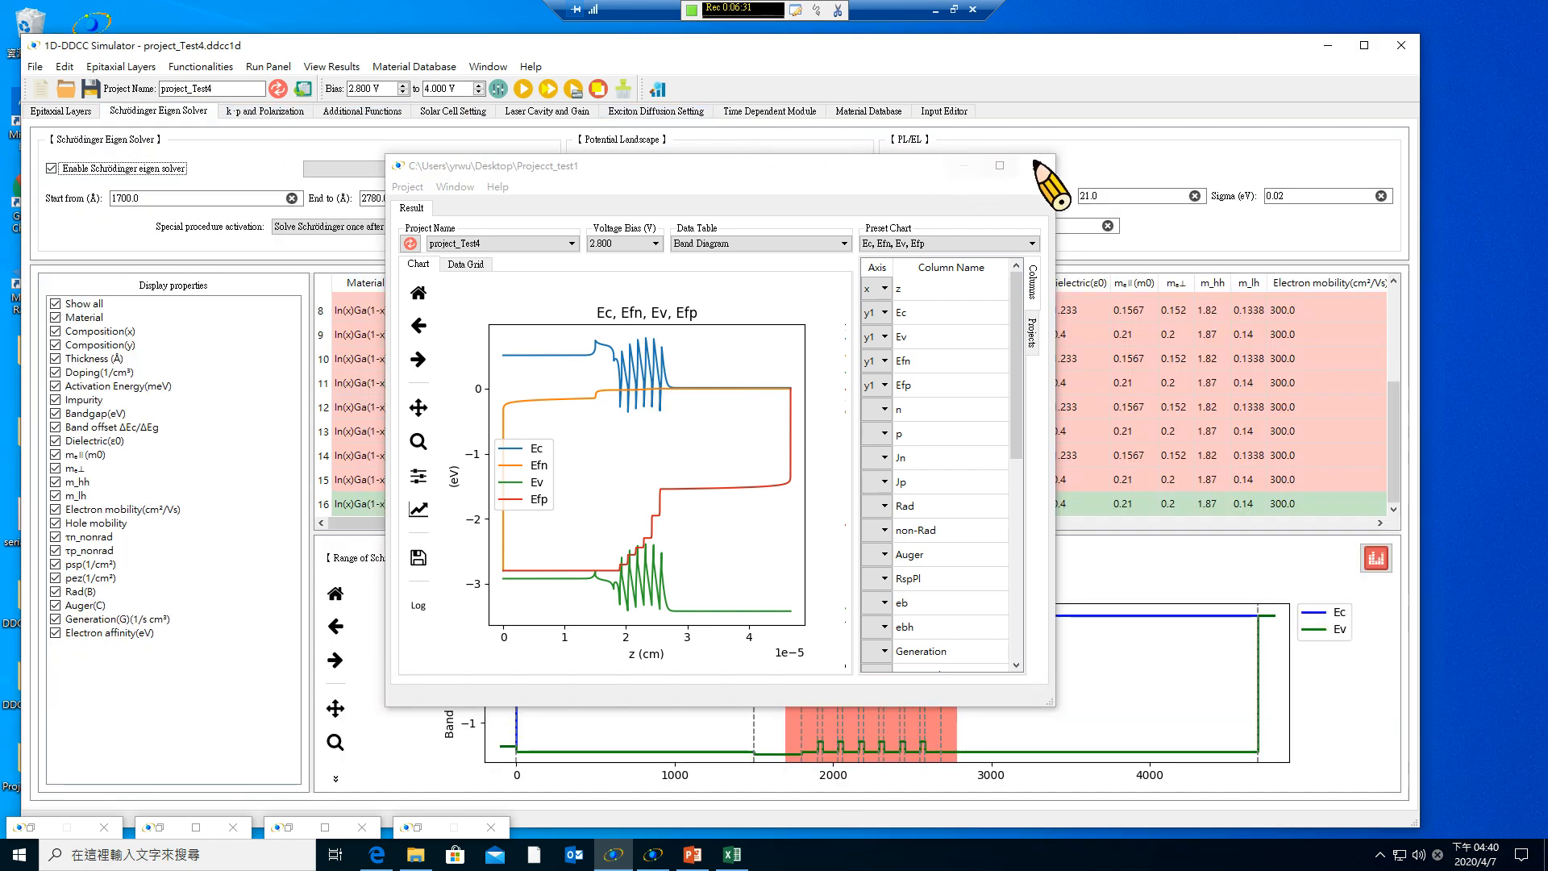
pyautogui.click(1038, 165)
pyautogui.click(893, 168)
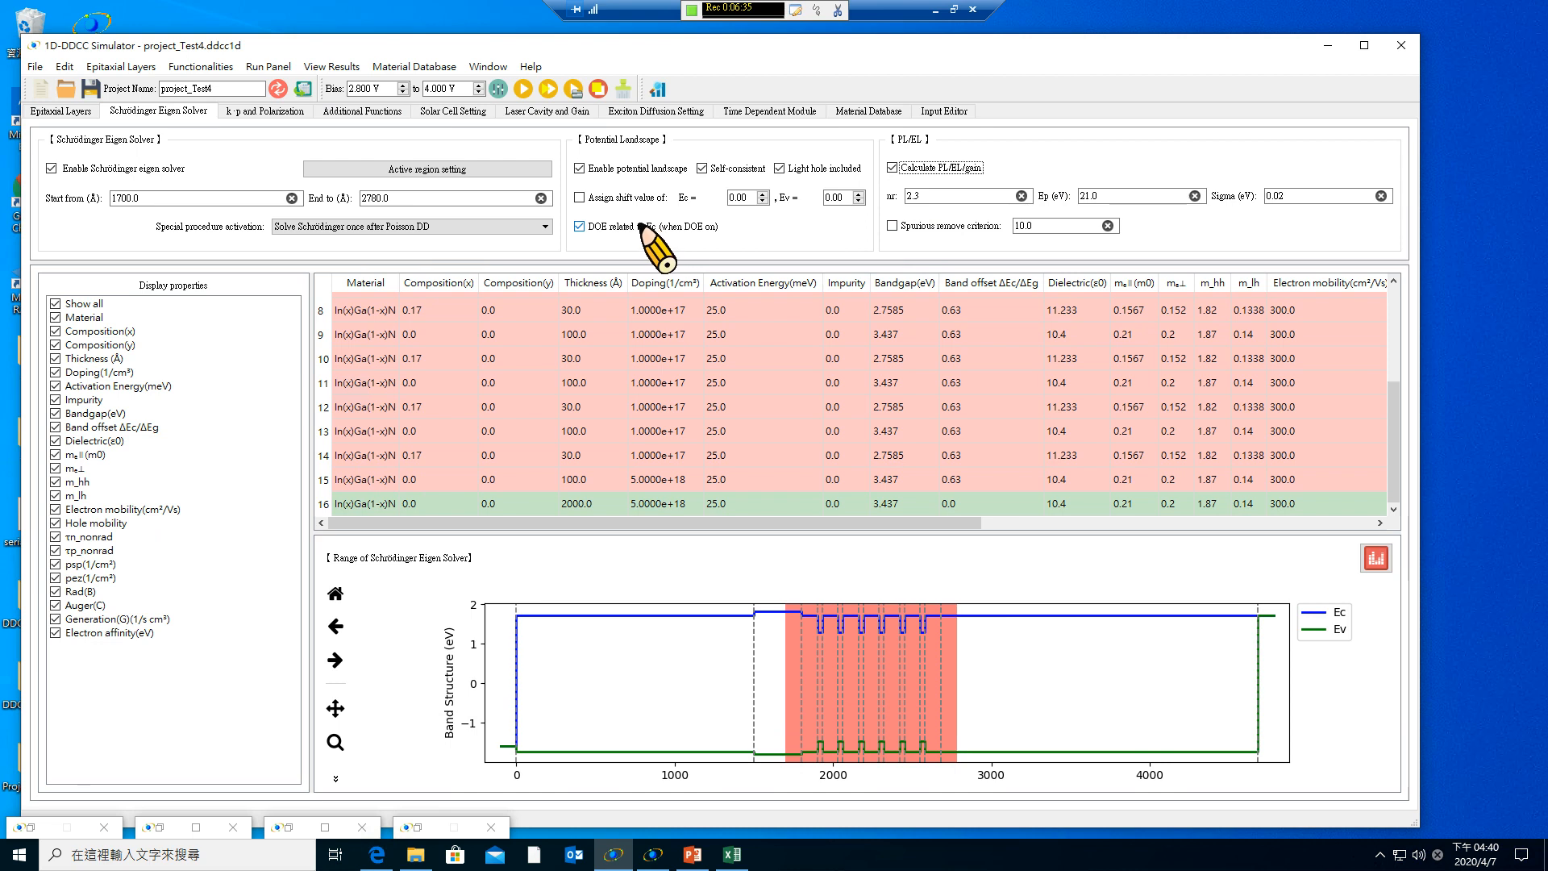
# Start the project_Test4 simulation with PL/EL/gain enabled, accepting the existing contact settings.
pyautogui.click(573, 89)
pyautogui.click(735, 465)
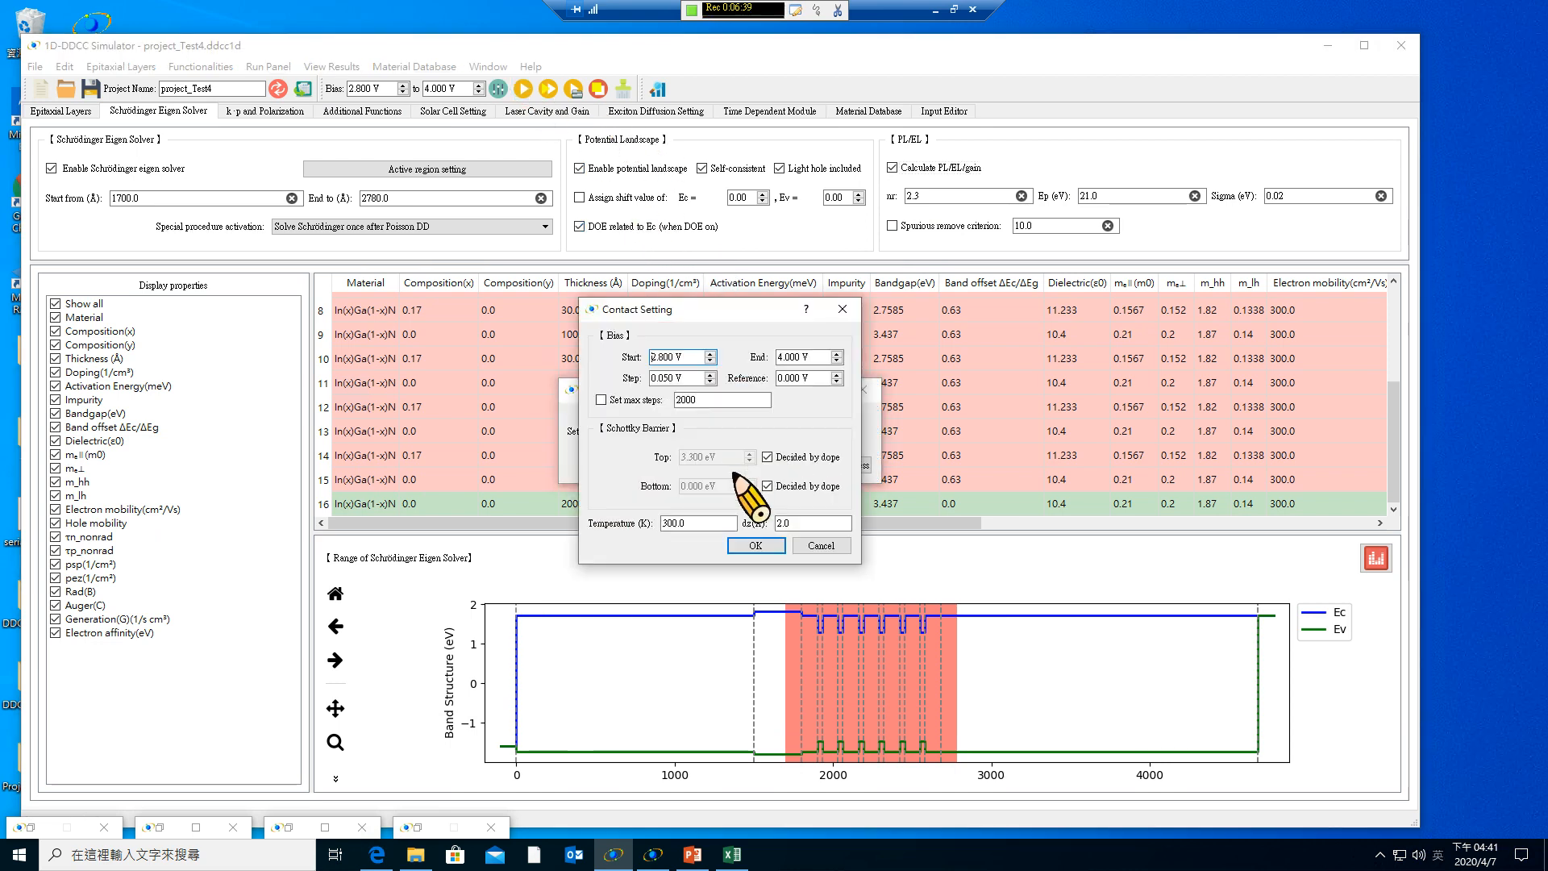
pyautogui.click(751, 543)
pyautogui.click(770, 465)
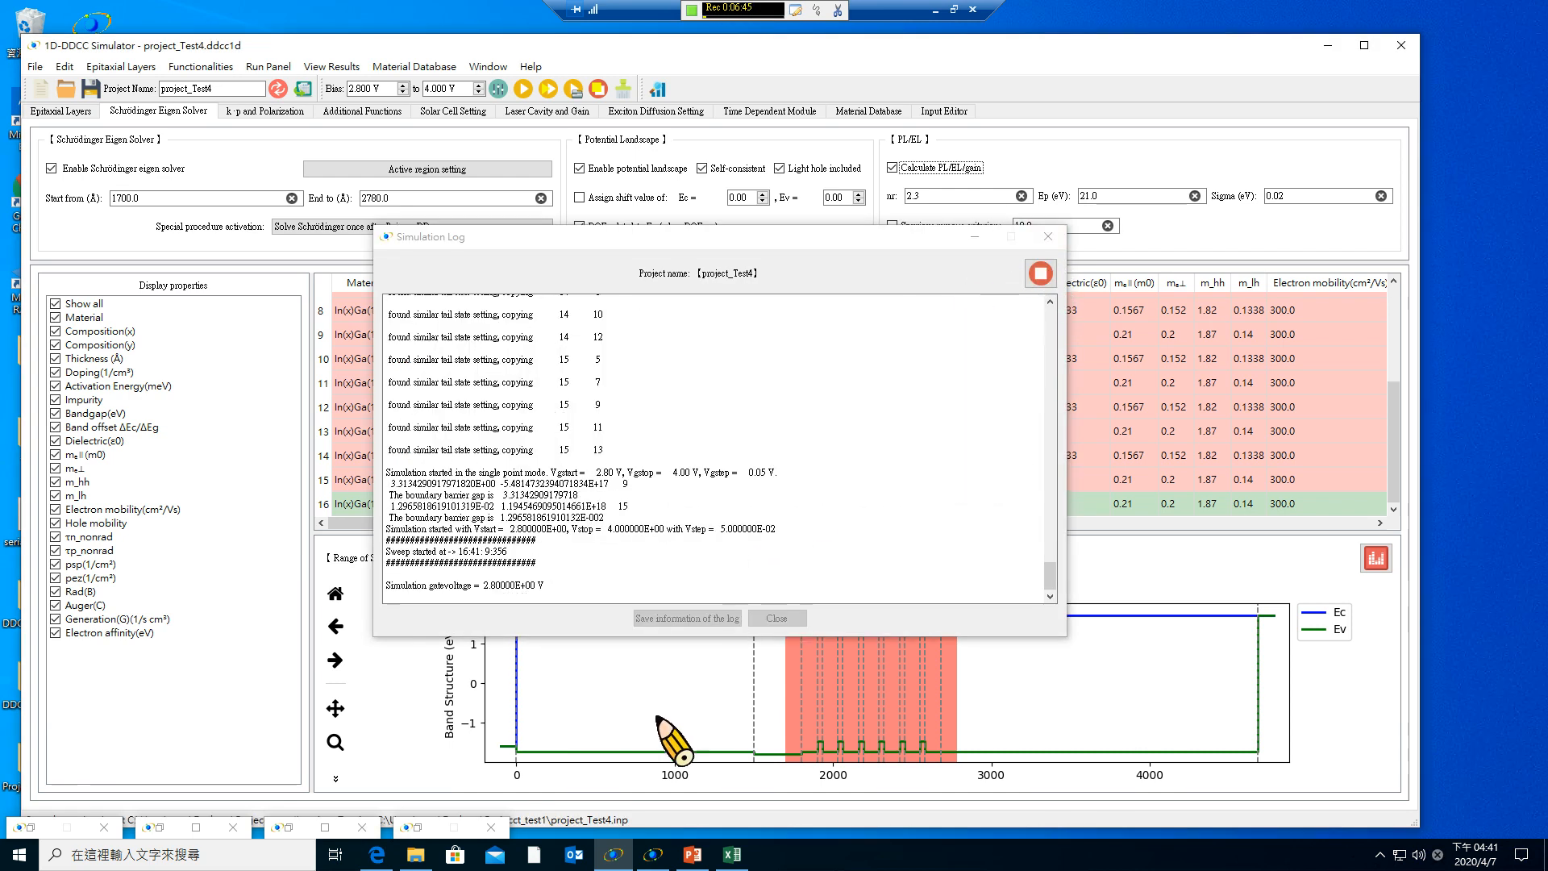
# Restore the older minimized project_Test4 simulation log, stop its run and close it.
pyautogui.click(414, 830)
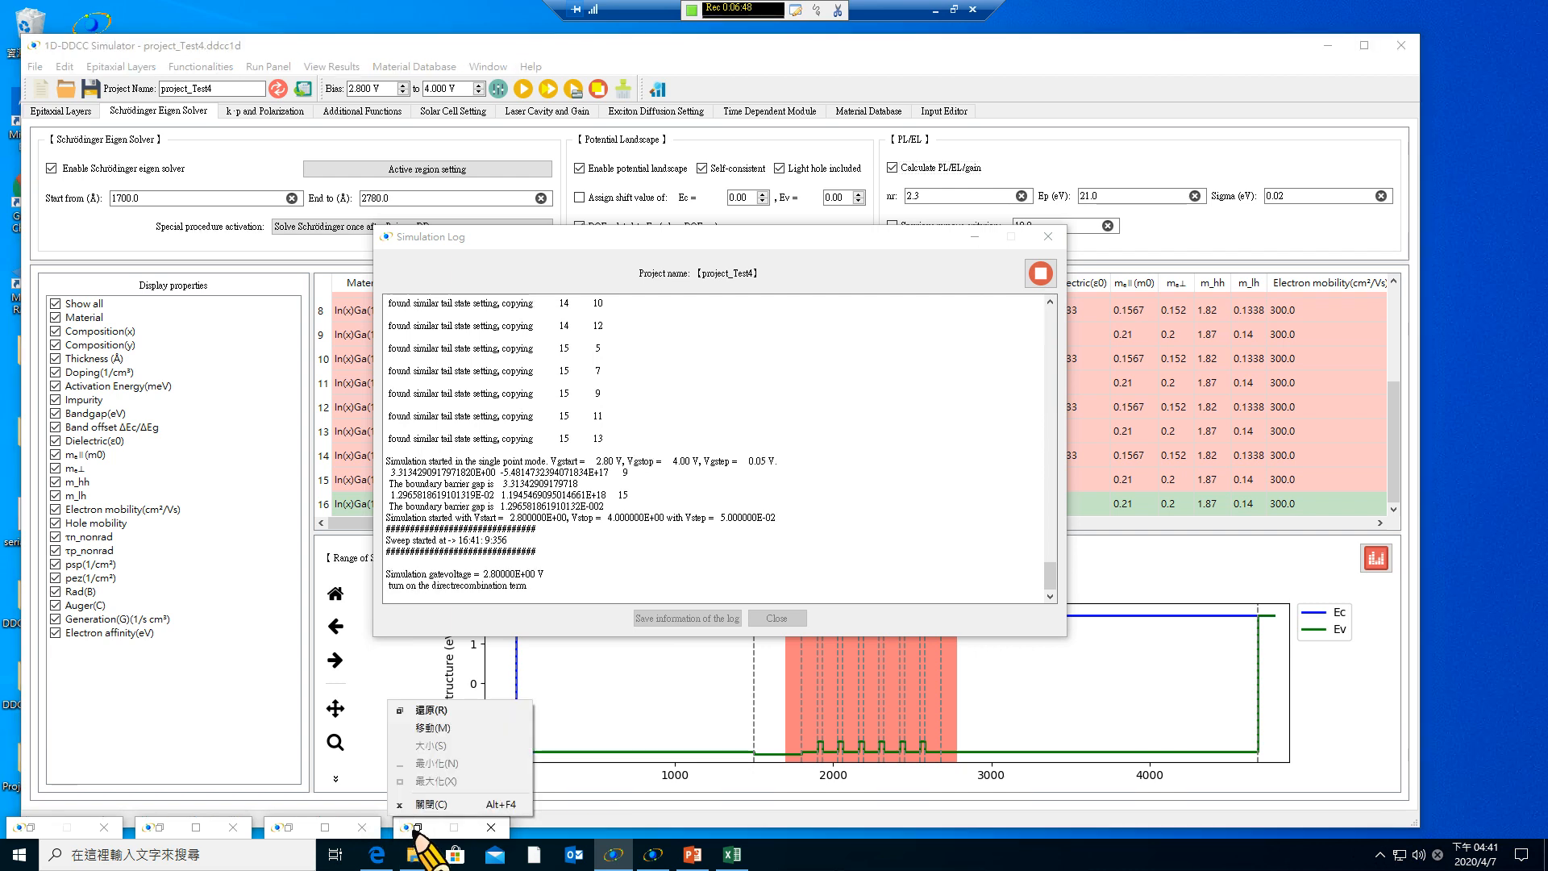
pyautogui.click(429, 710)
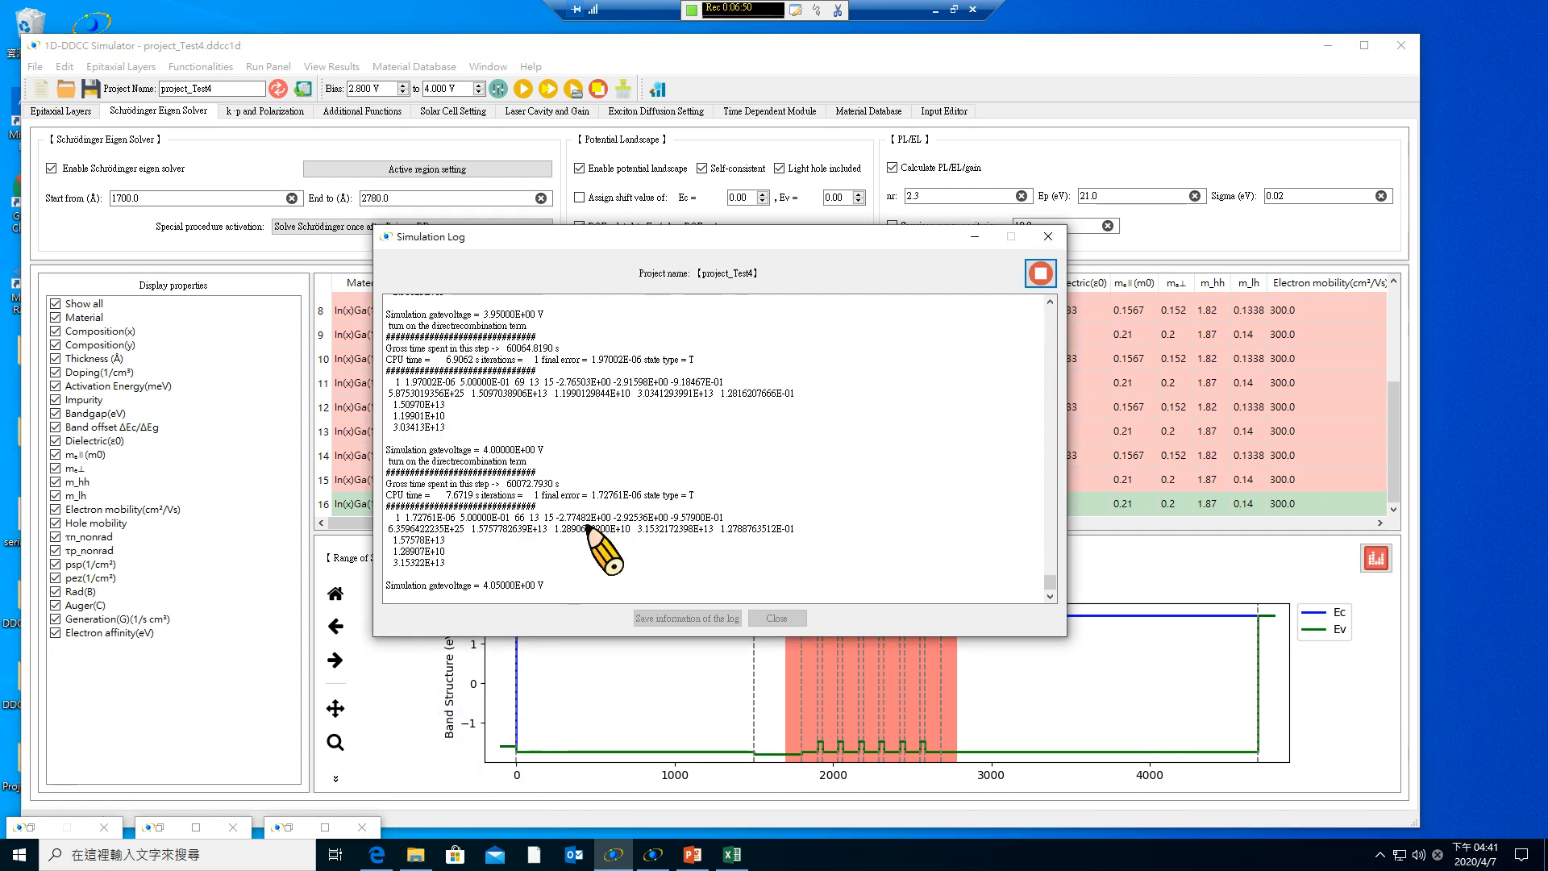
pyautogui.click(1041, 274)
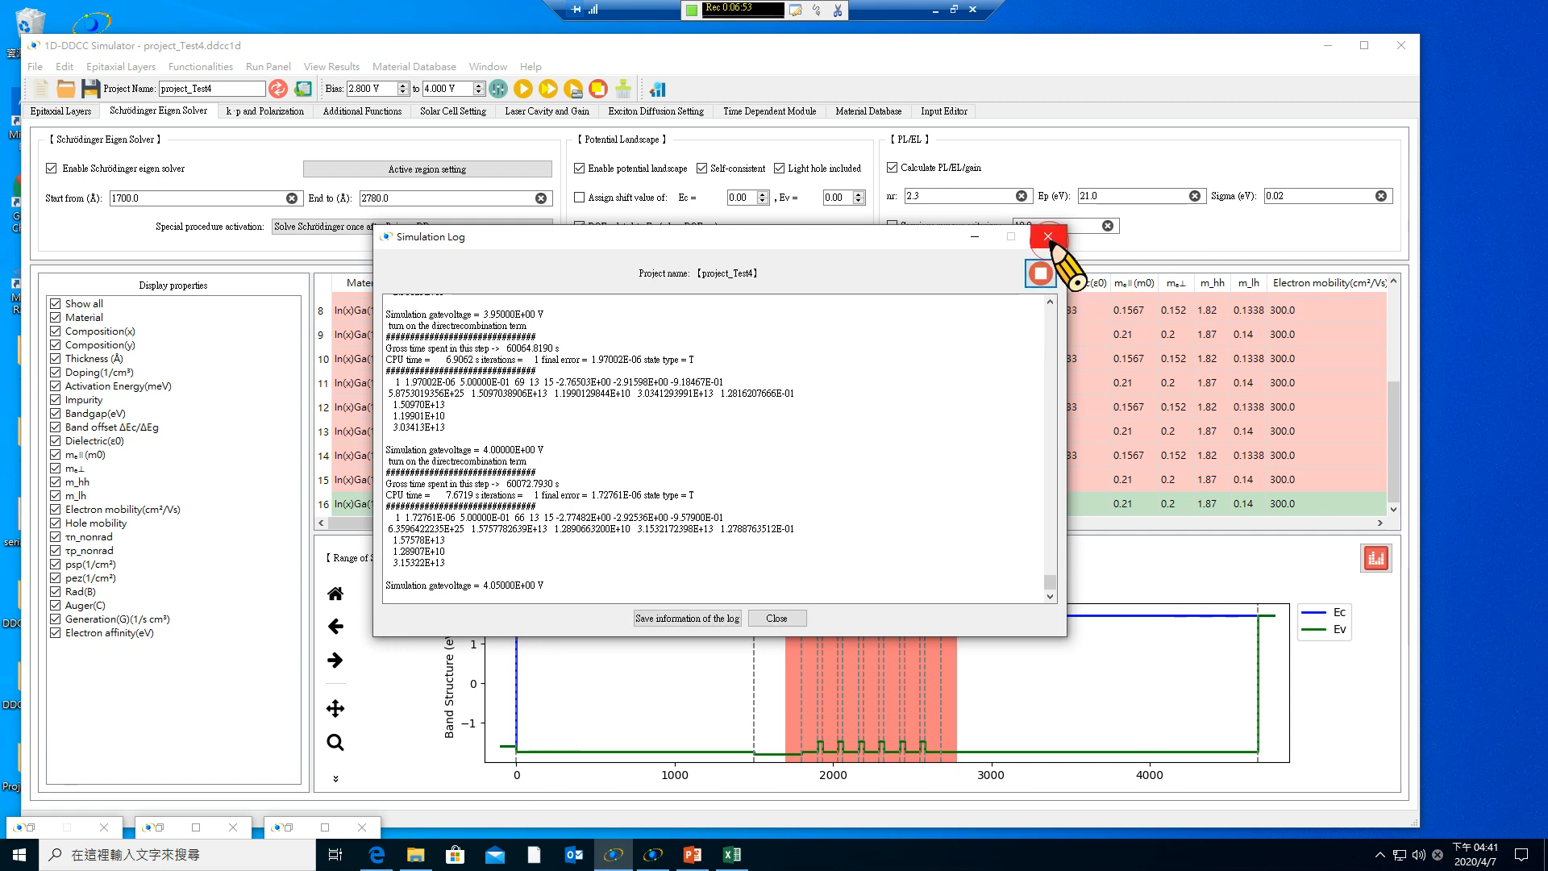
pyautogui.click(1050, 238)
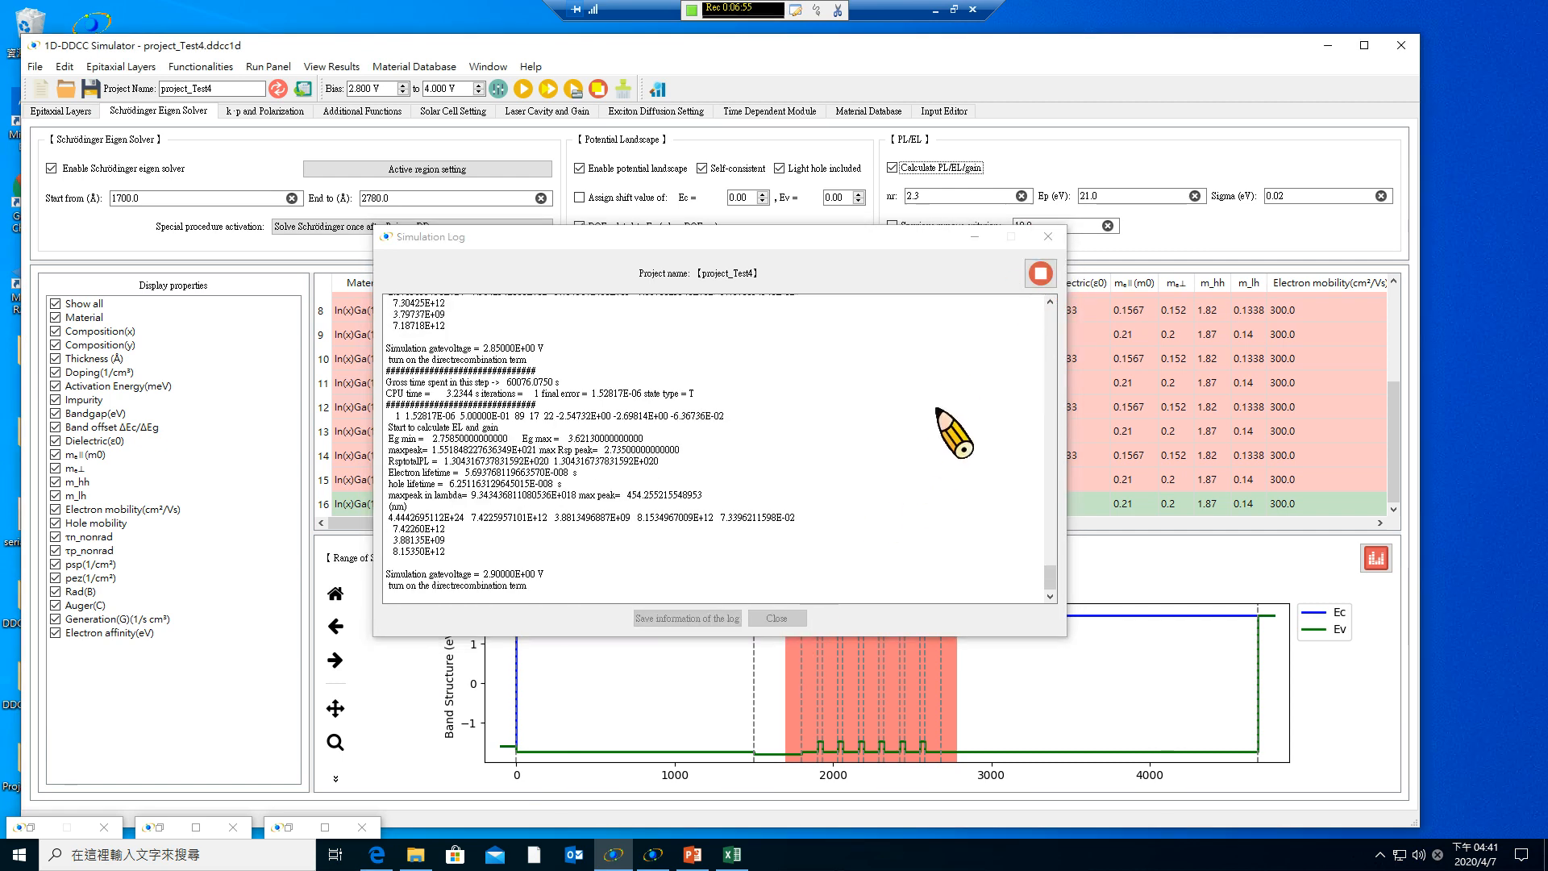
# Stop the new project_Test4 run, close its log and dismiss the error message.
pyautogui.click(1040, 275)
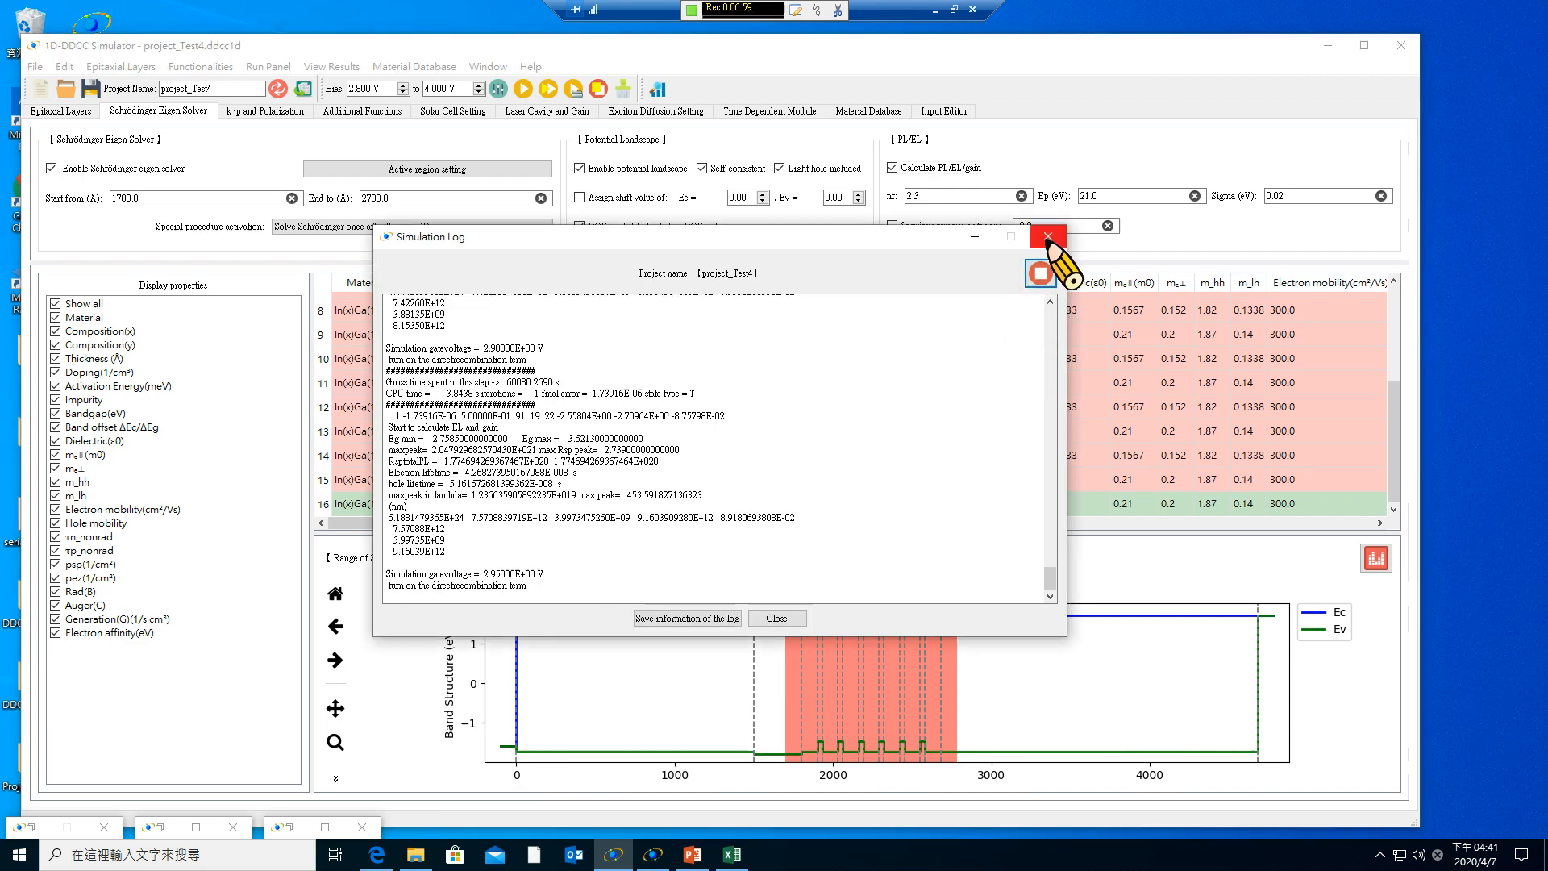
pyautogui.click(777, 618)
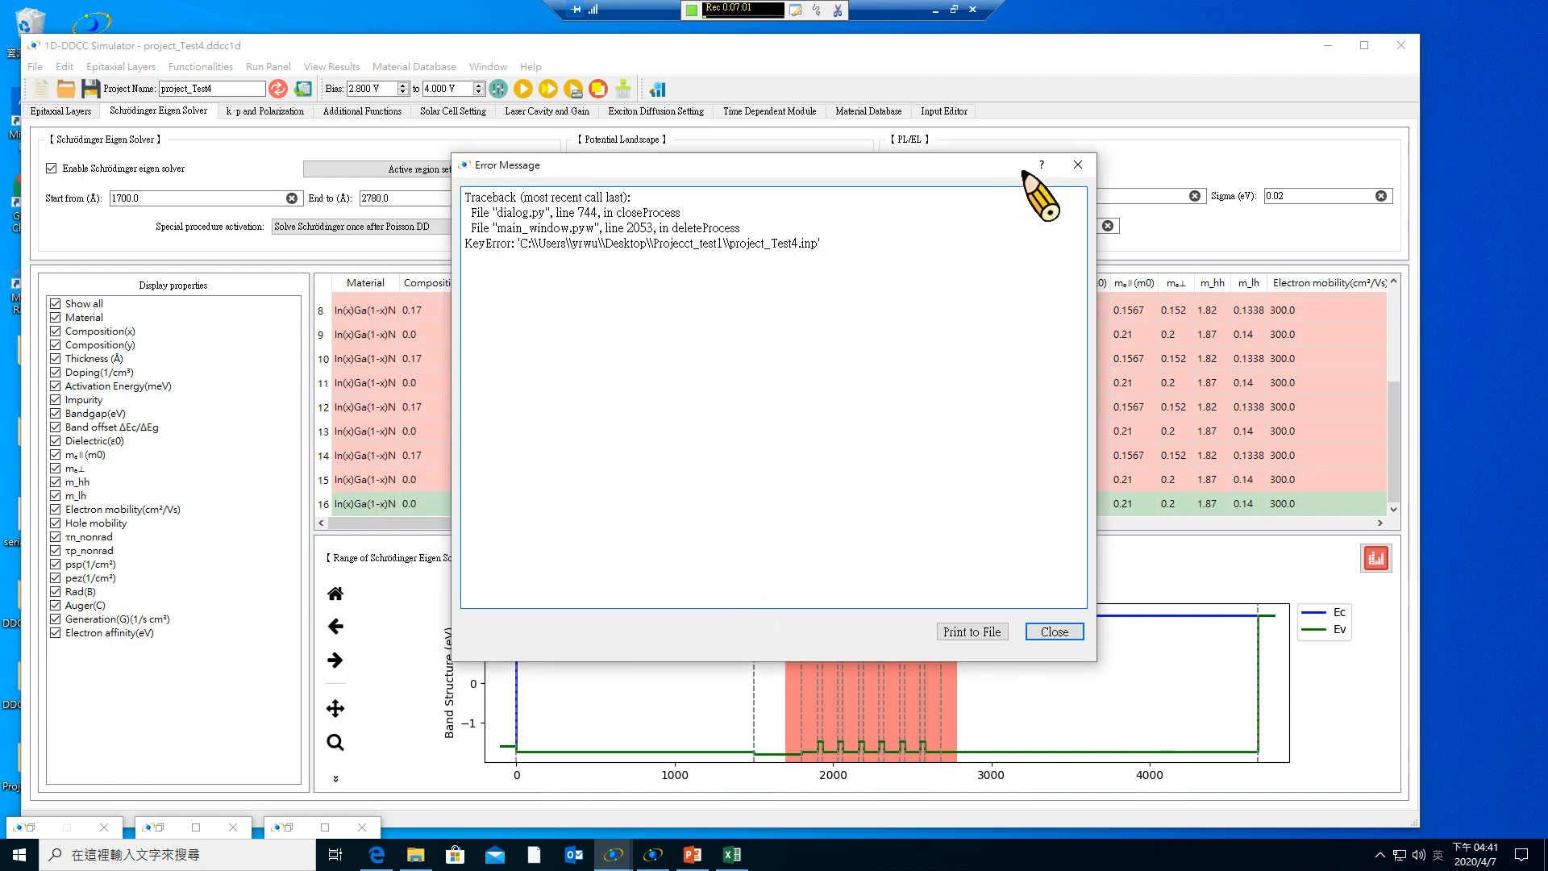
pyautogui.click(1038, 631)
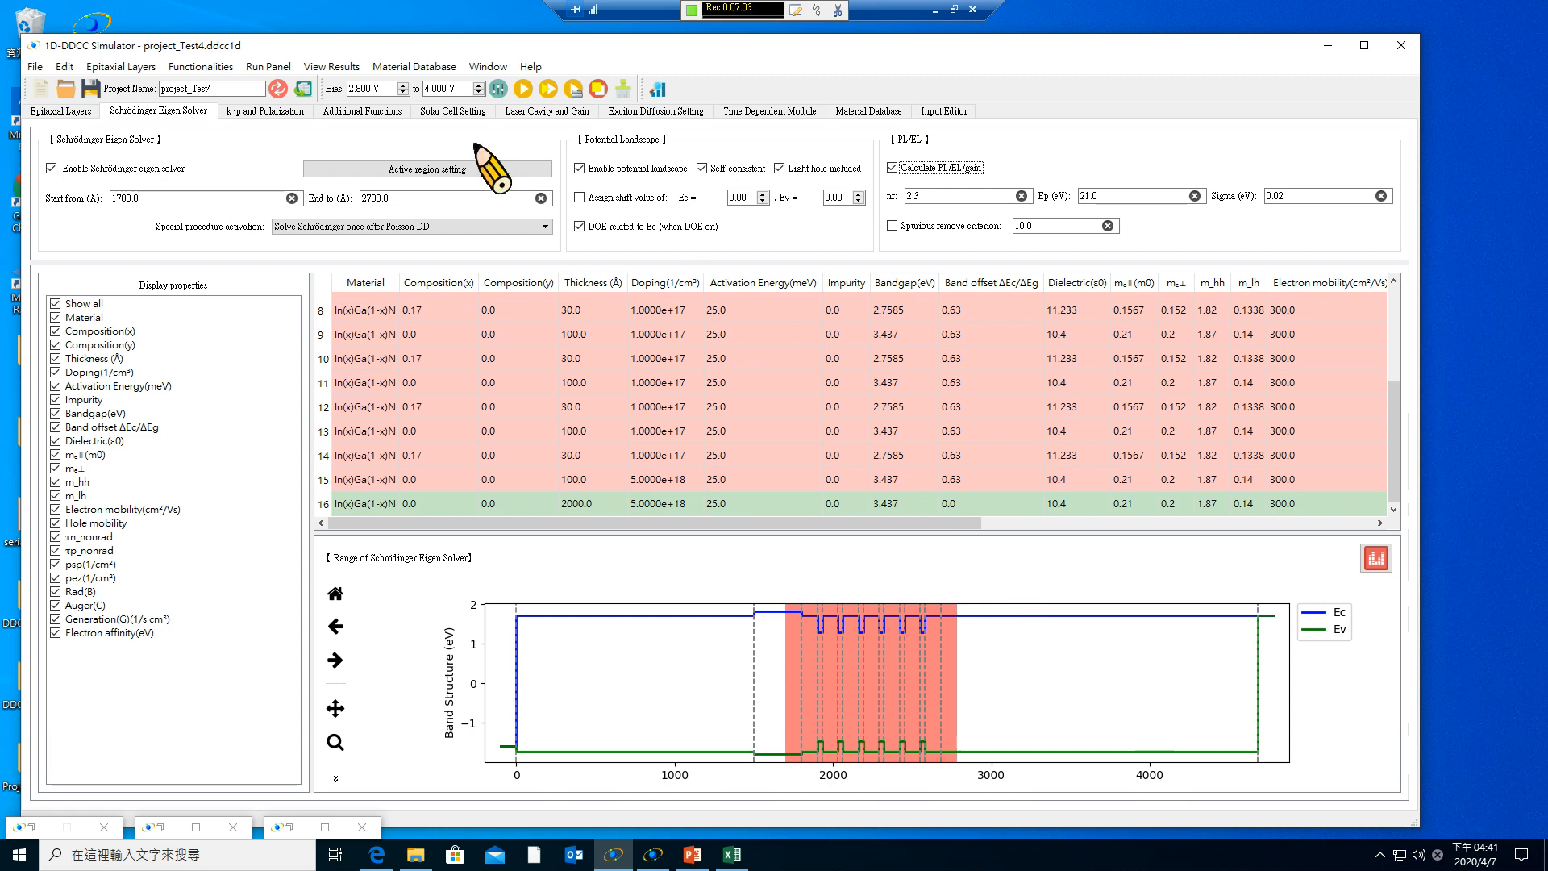
# Rerun the project_Test4 simulation, accepting the existing contact settings and saving the current project.
pyautogui.click(524, 88)
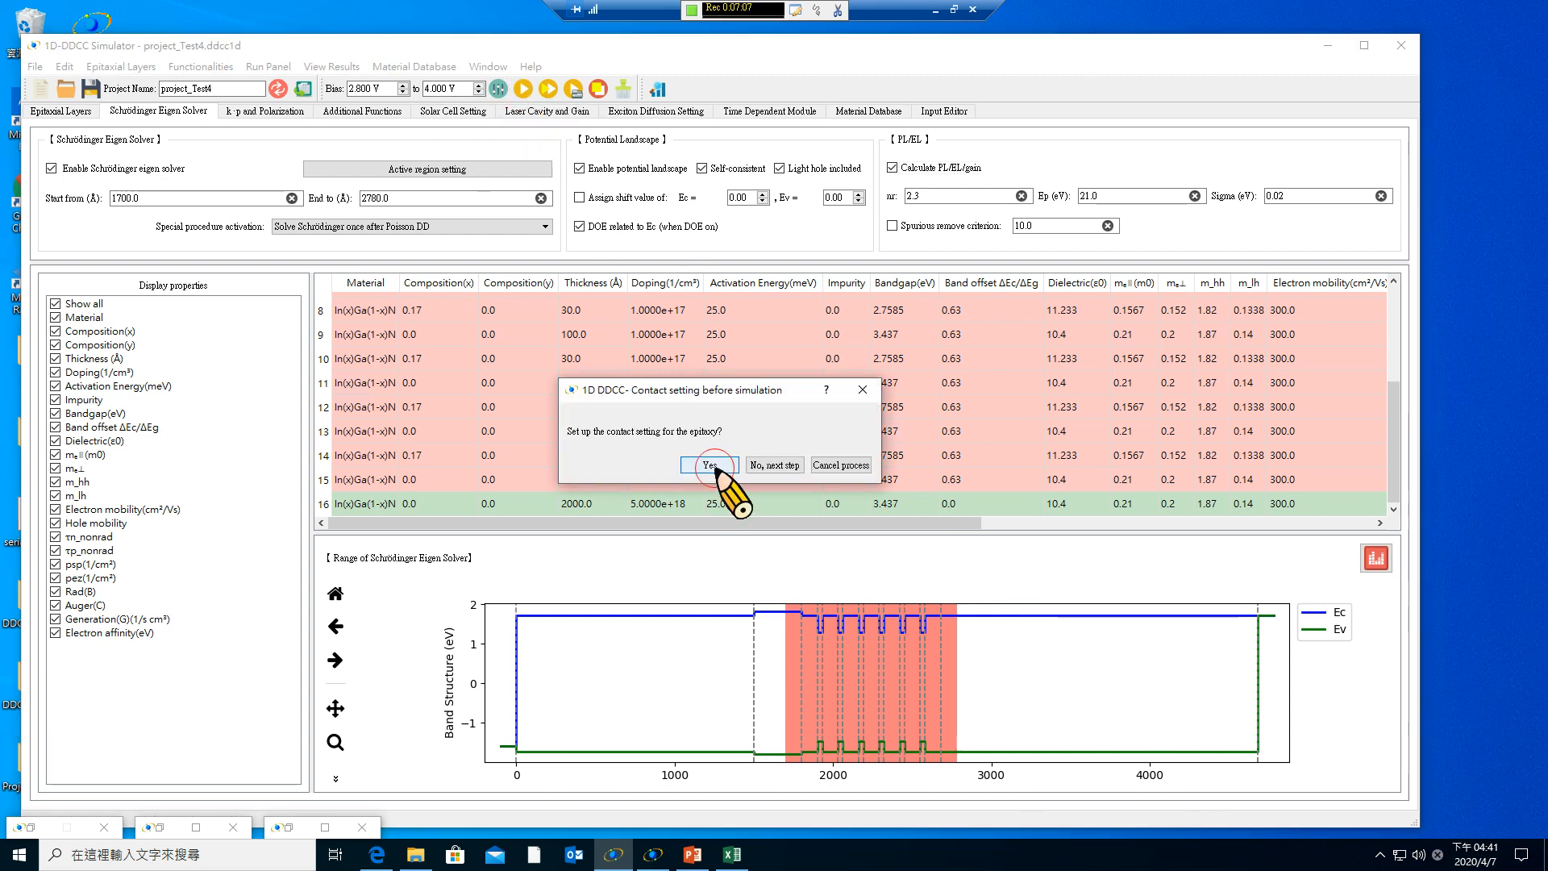
pyautogui.click(725, 466)
pyautogui.click(750, 546)
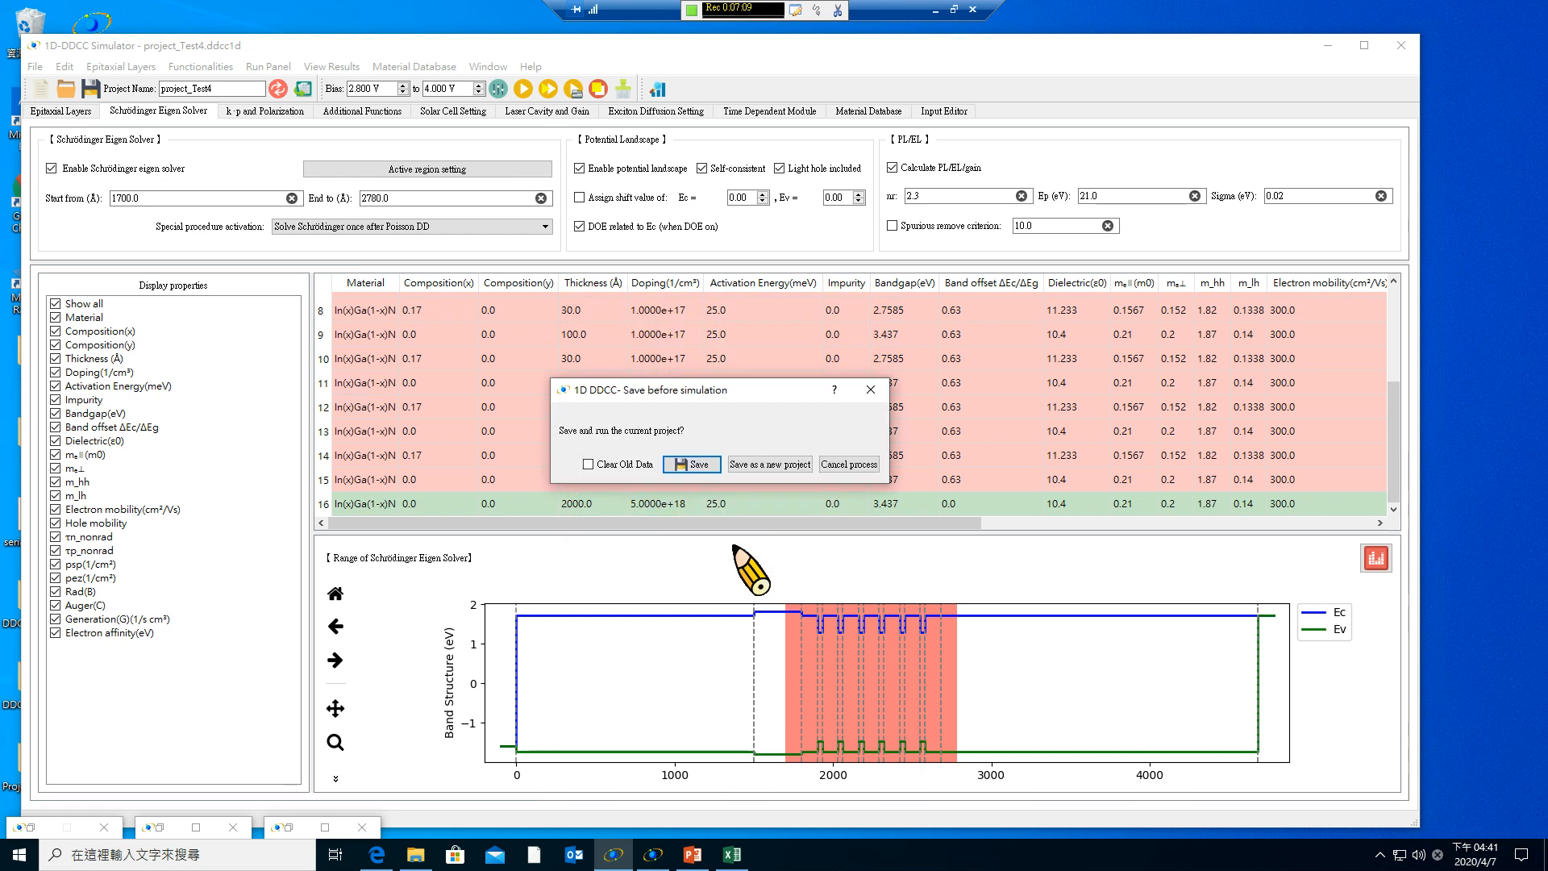
pyautogui.click(700, 466)
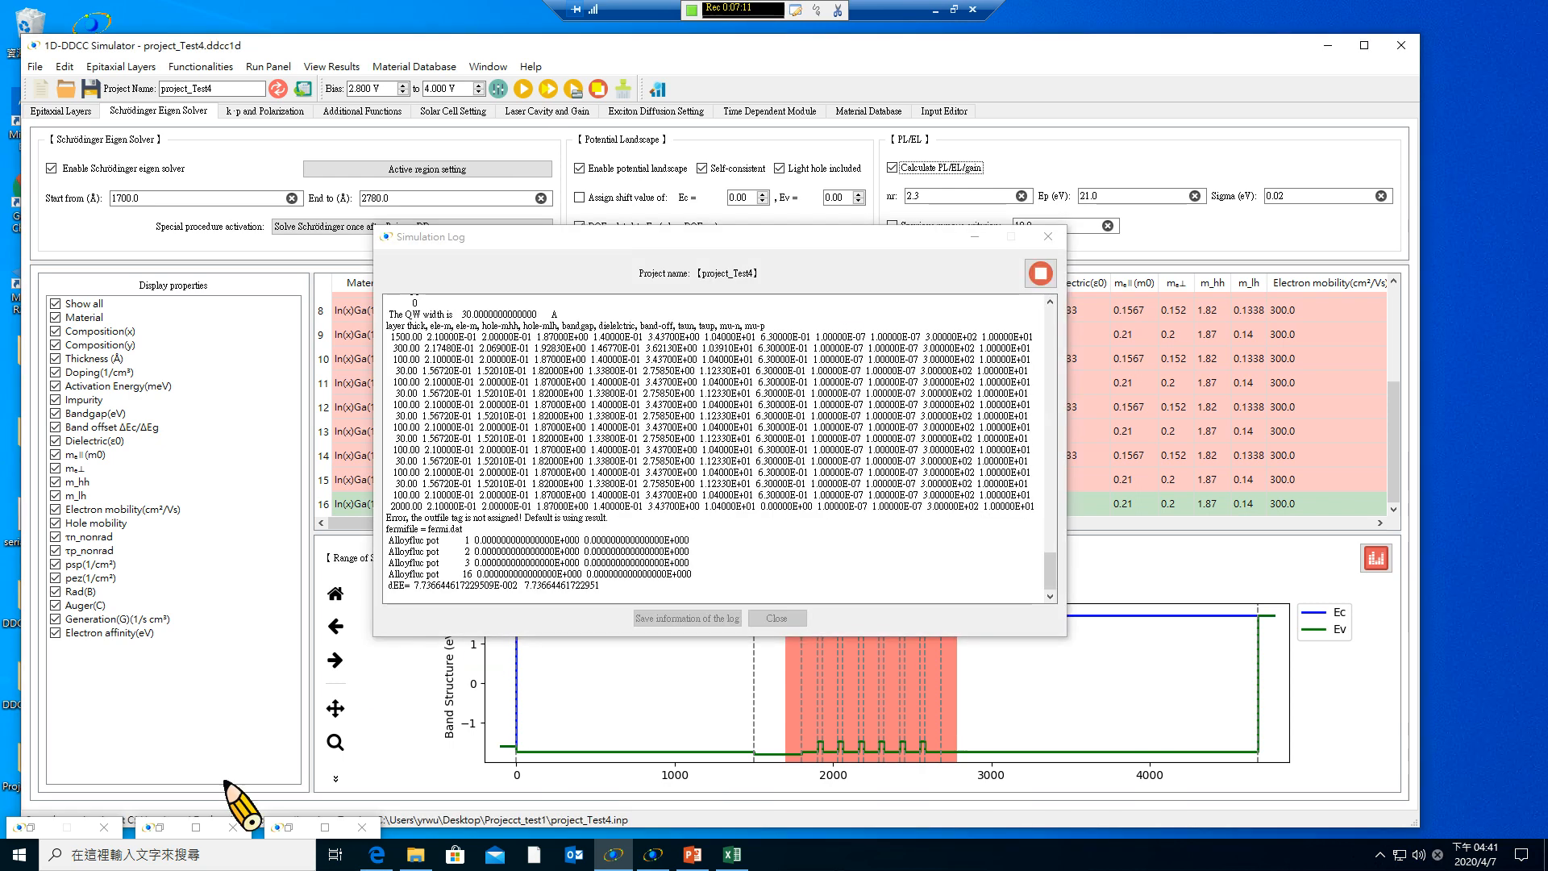
# Restore and close the minimized project_Test3 results window, and minimize the running project_Test4 simulation log.
pyautogui.doubleClick(289, 825)
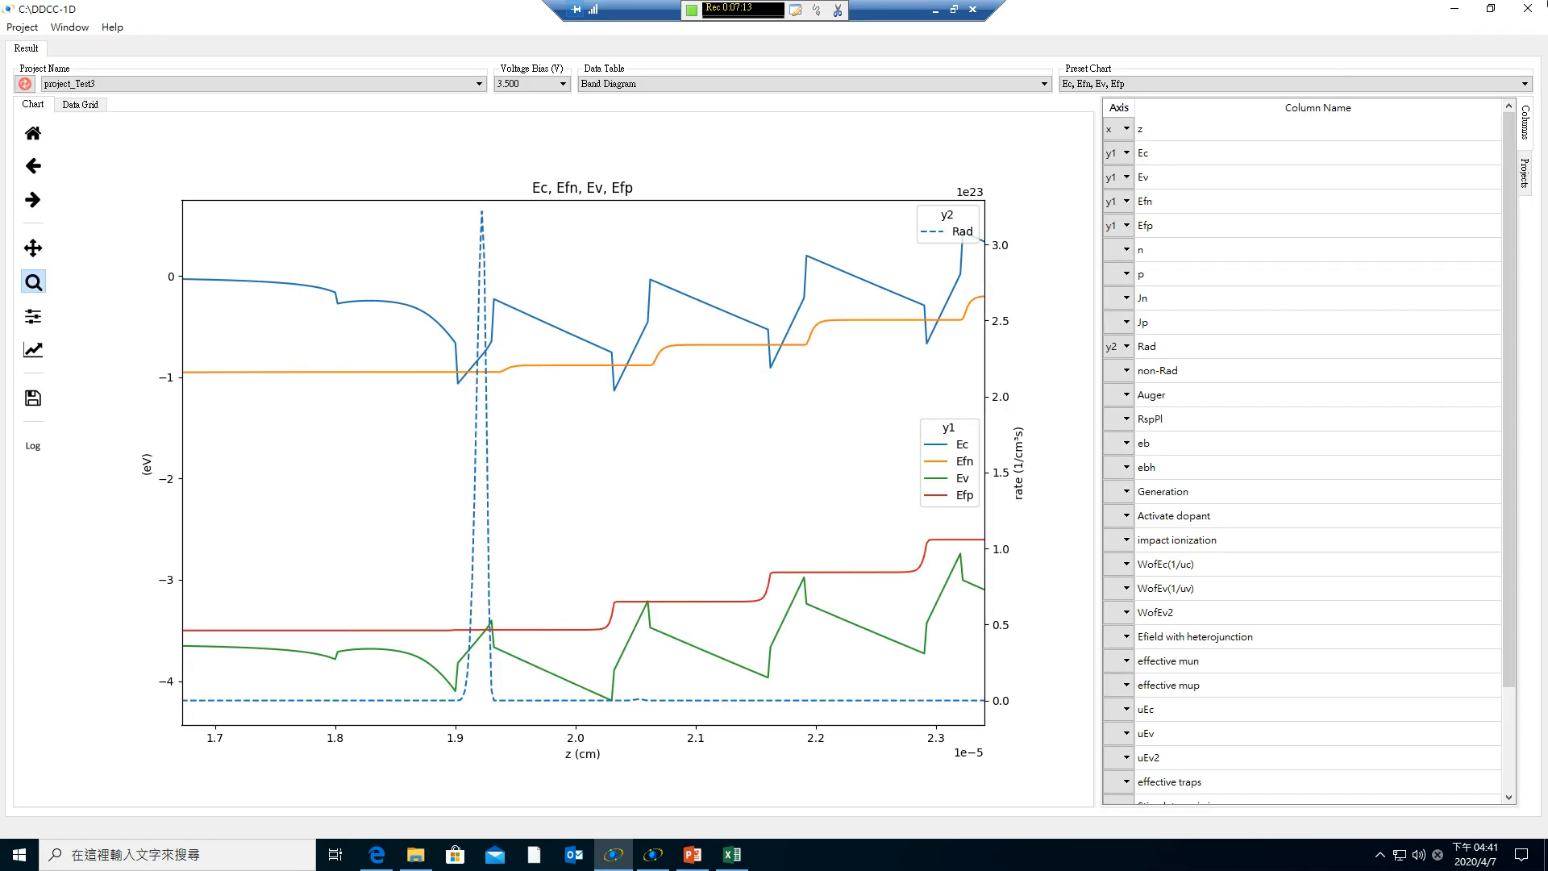
pyautogui.click(1526, 8)
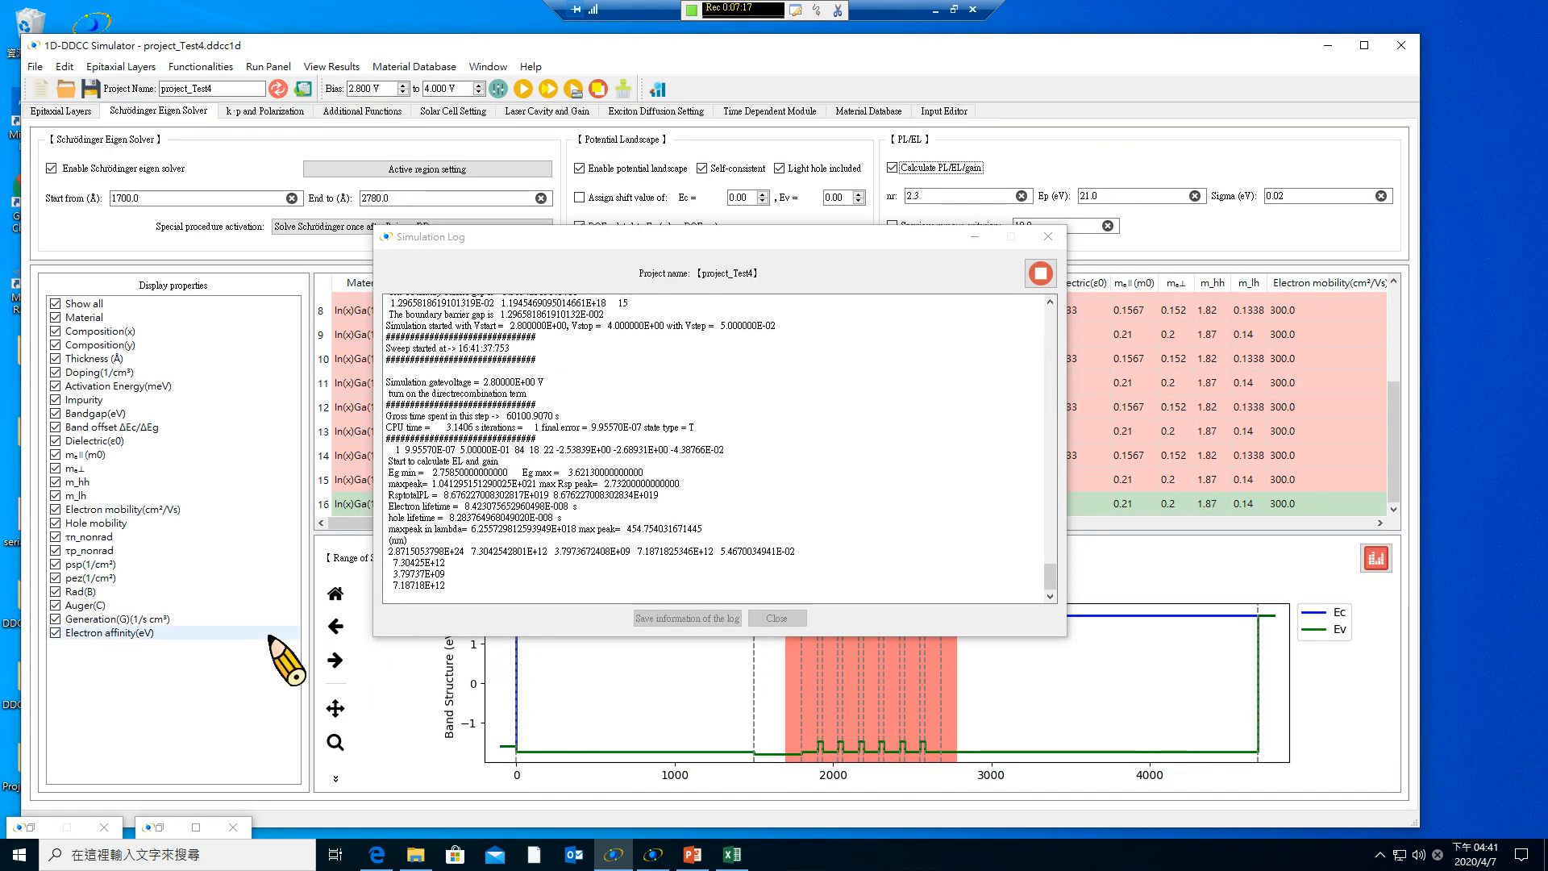
pyautogui.click(976, 237)
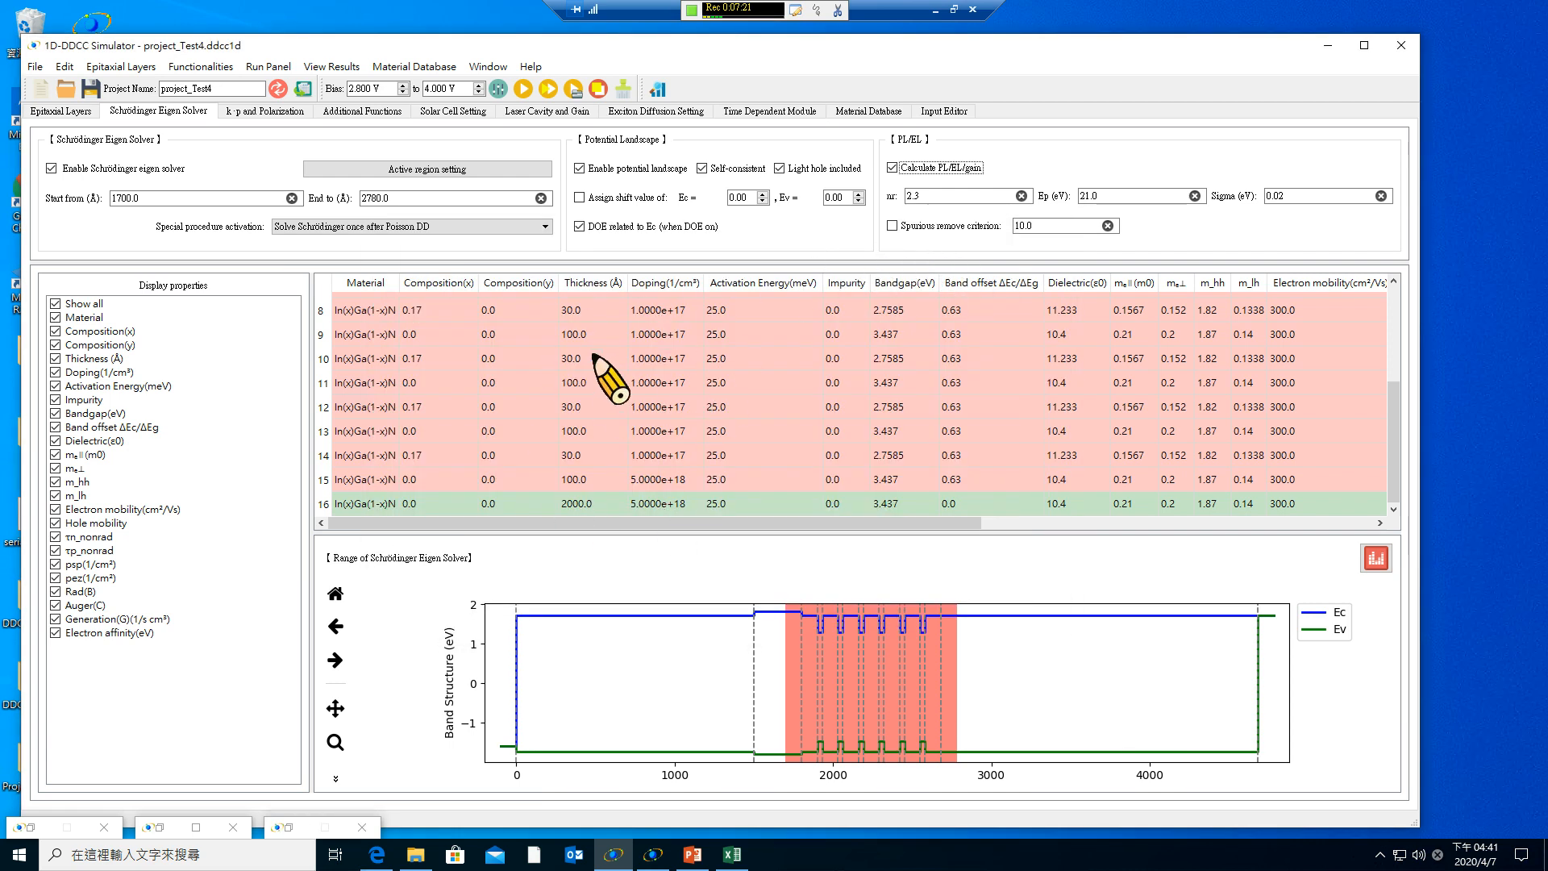